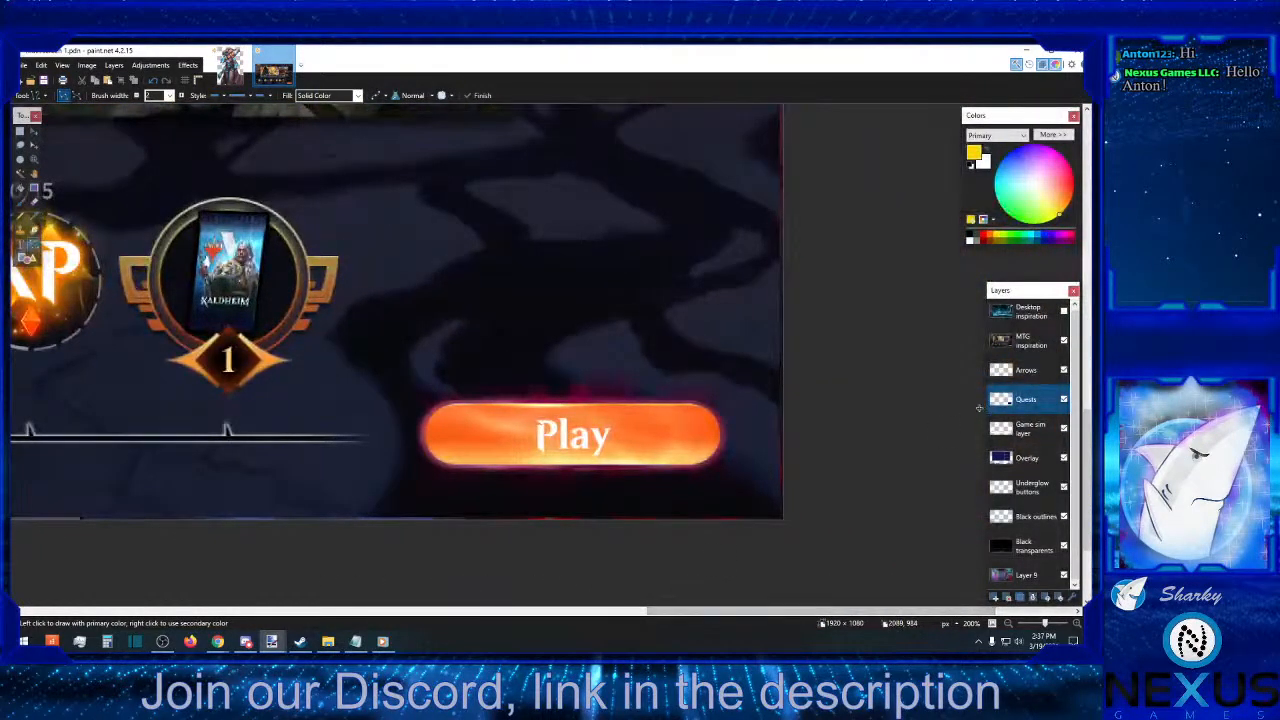
- Hide the MTG inspiration layer and draw yellow horizontal and vertical lines, about 86 and 78 pixels long, boxing off the Quests panel's upper-left corner
left_click(1064, 340)
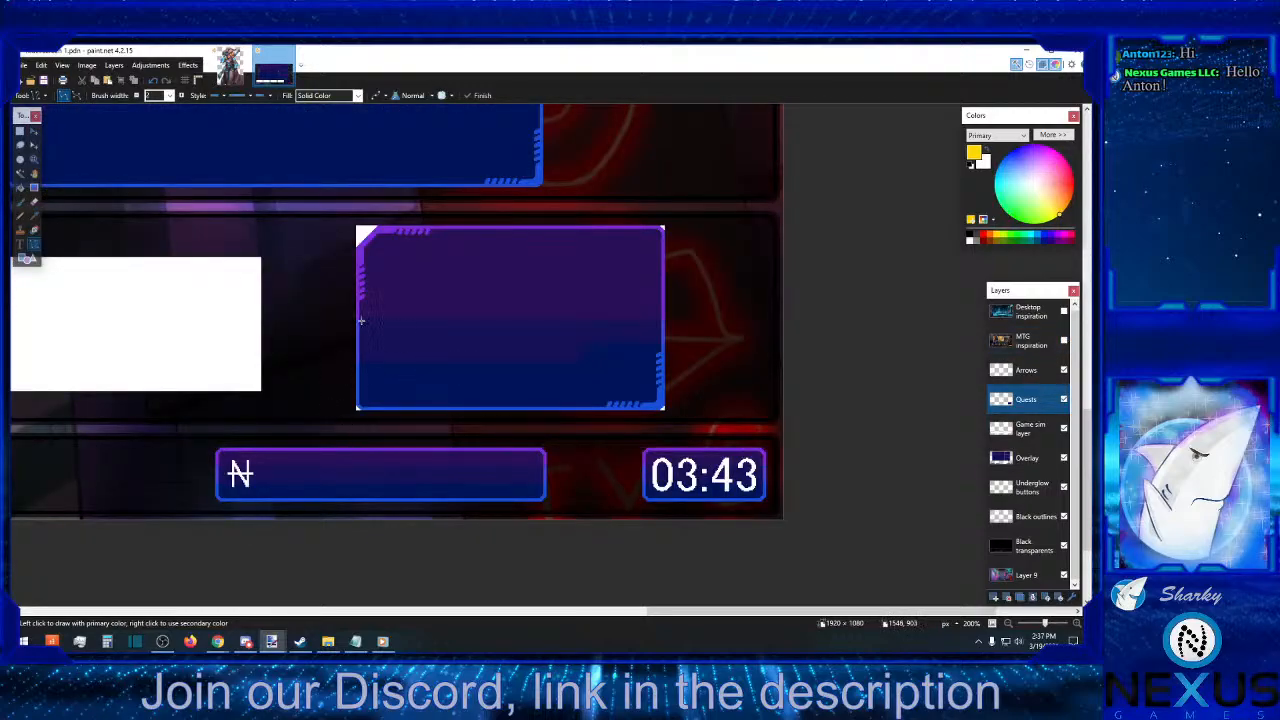
left_click_drag(360, 318, 456, 318)
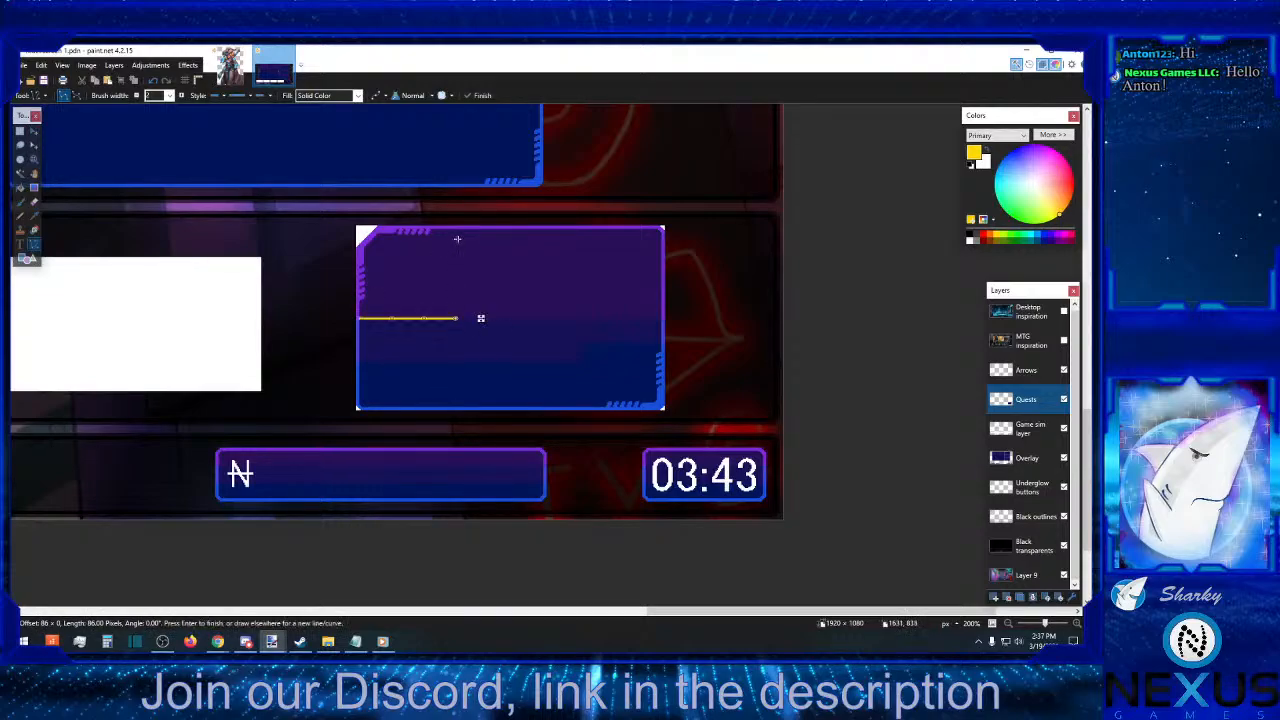
left_click_drag(454, 231, 456, 318)
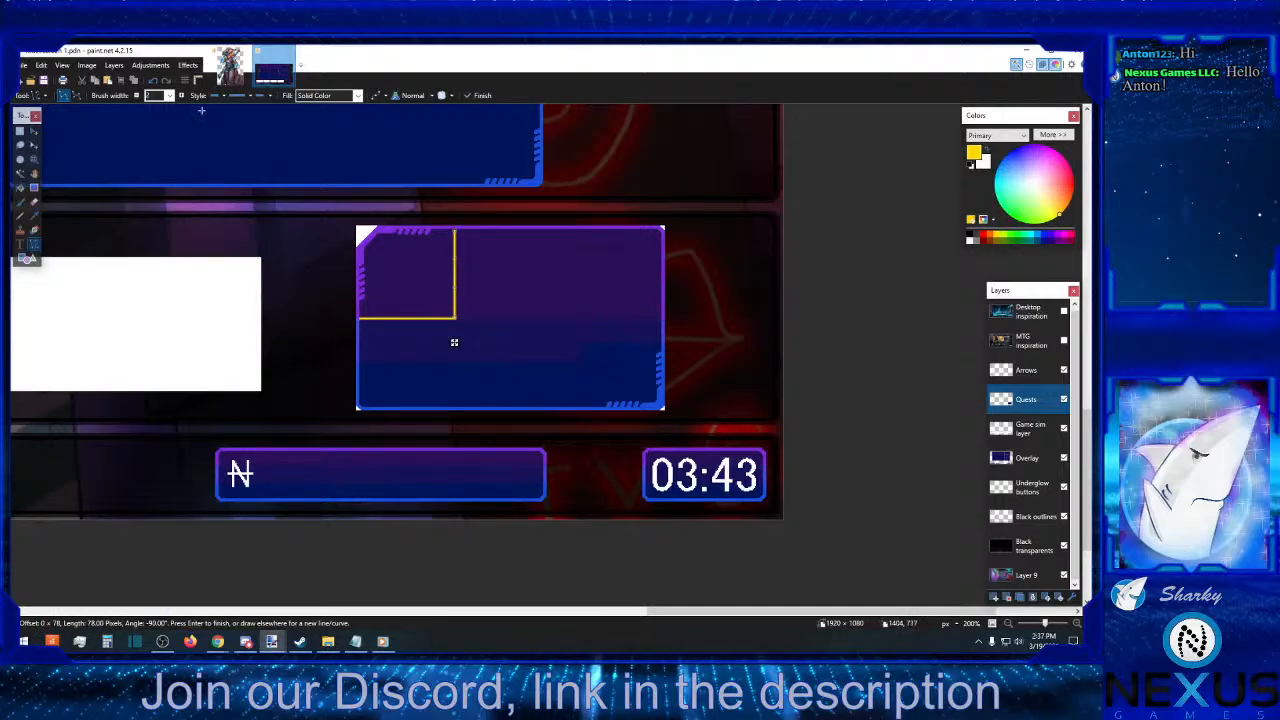
- Reduce the brush width by one, disable antialiasing, and draw a horizontal divider about 181 pixels long from the vertical line to the panel's right edge
left_click(137, 96)
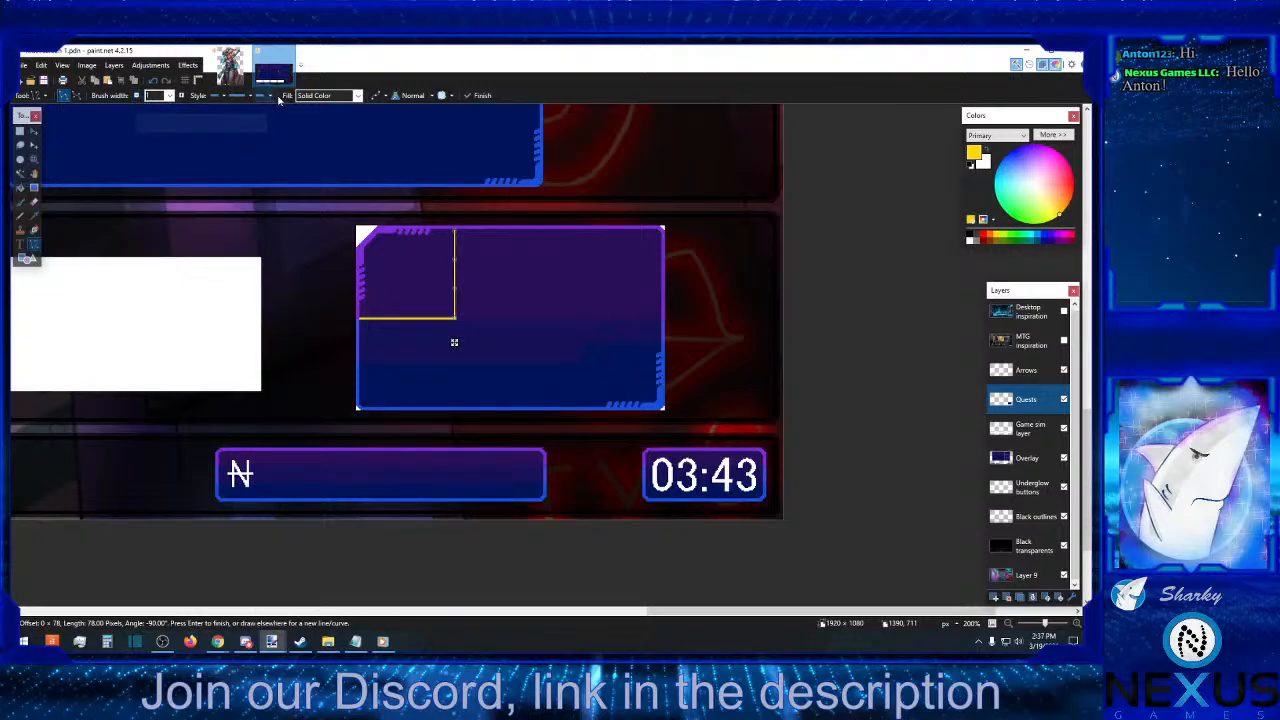
left_click(385, 96)
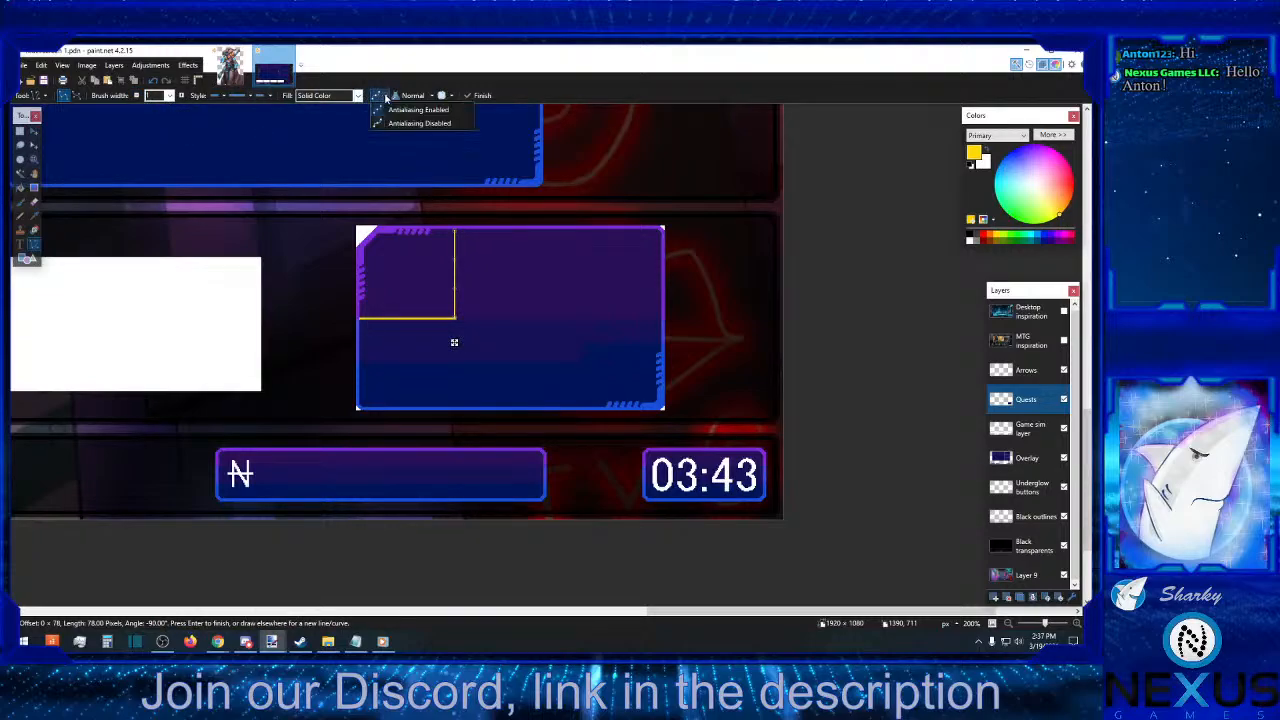
left_click(395, 123)
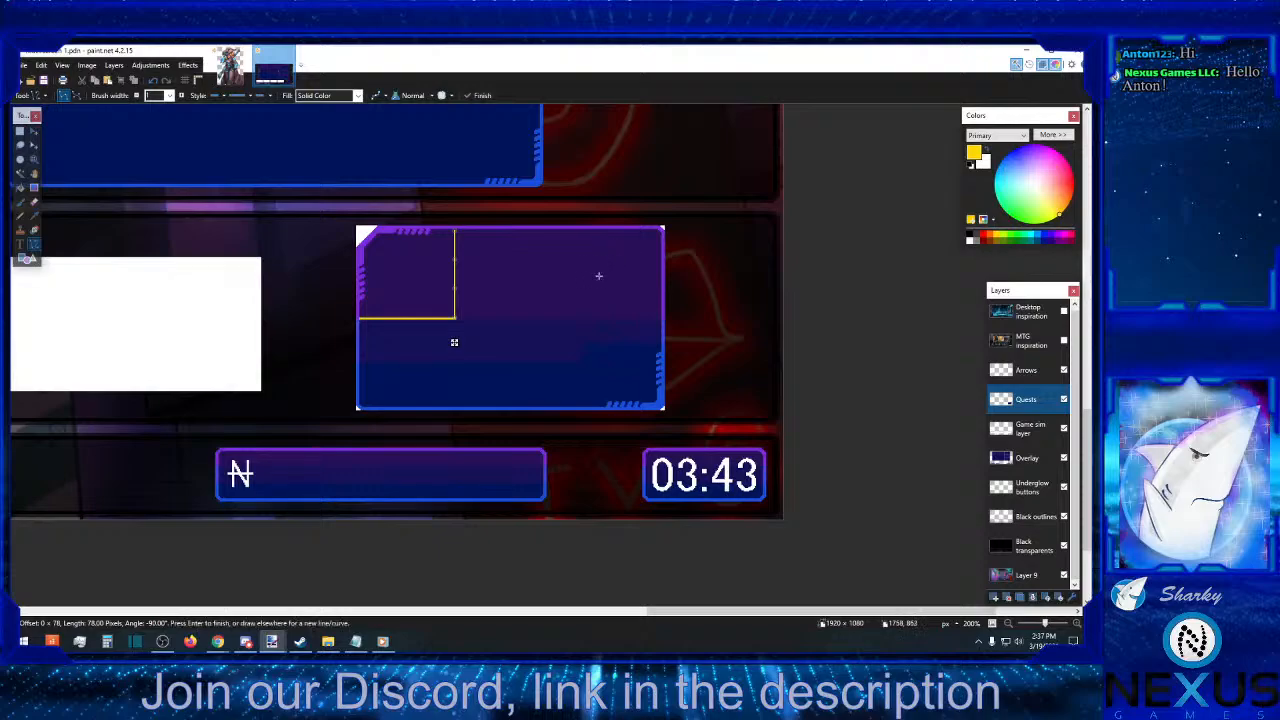
key("Return")
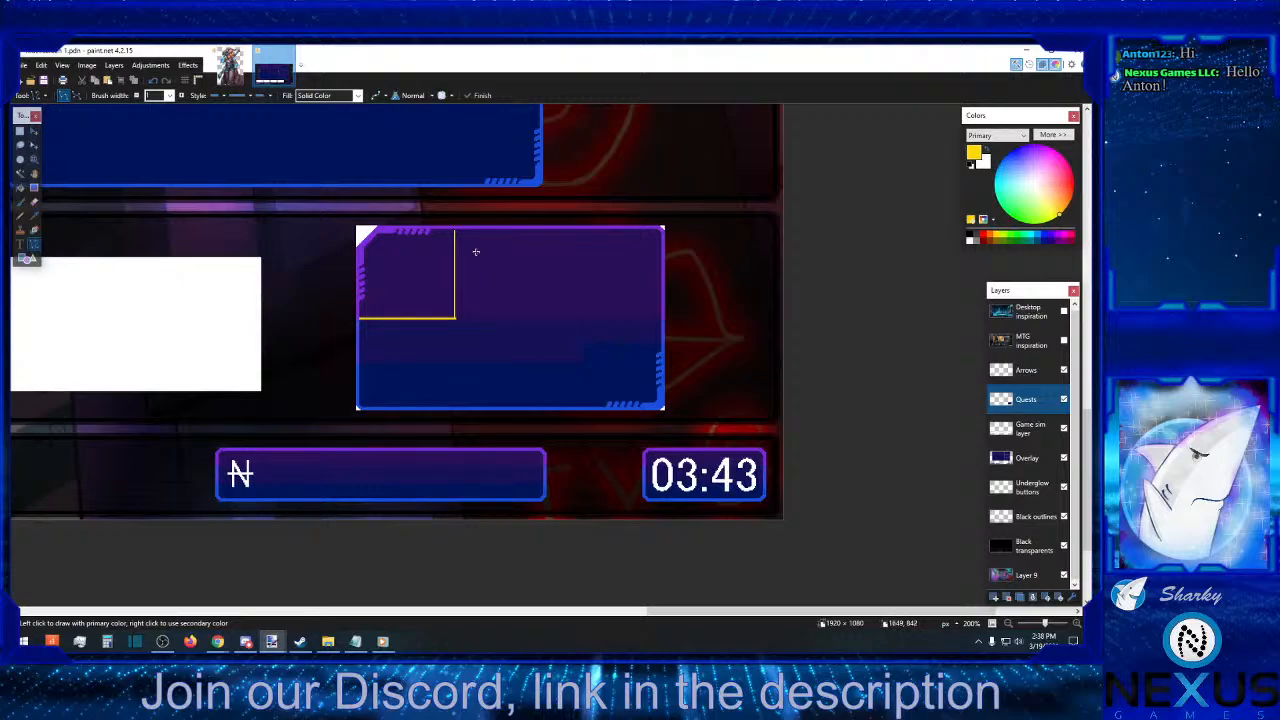
left_click_drag(455, 262, 654, 262)
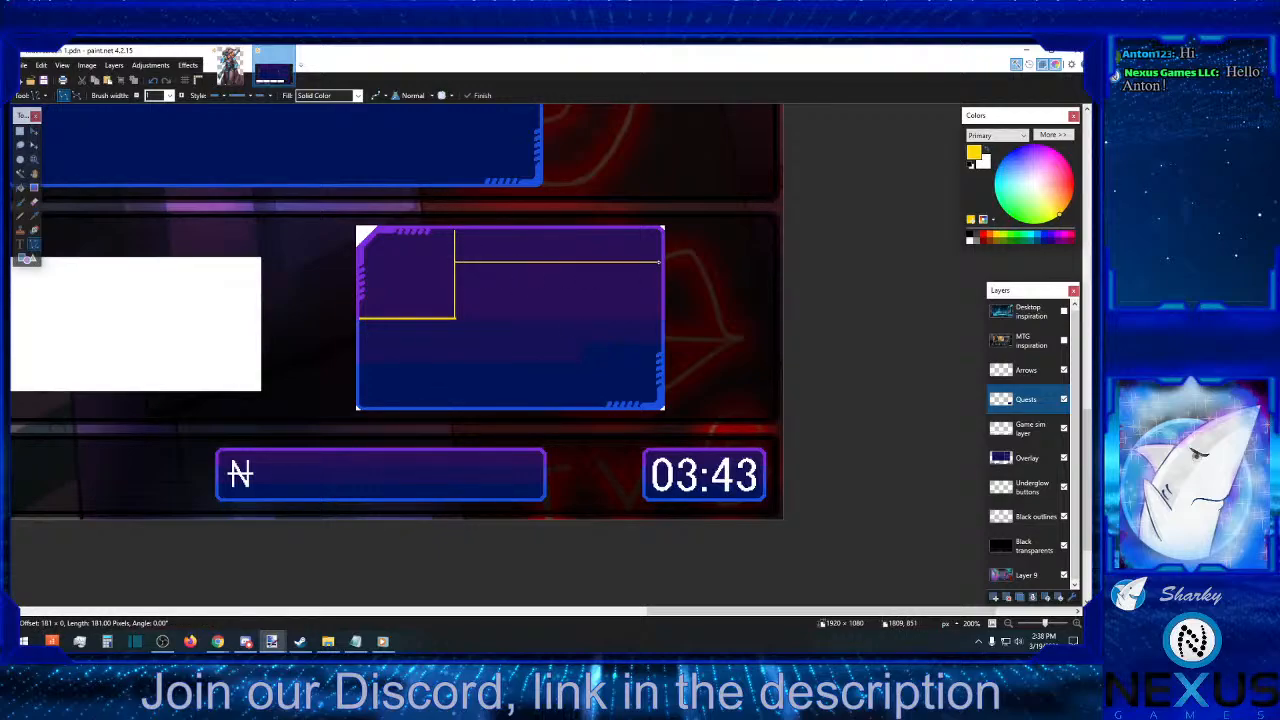
left_click_drag(659, 262, 659, 262)
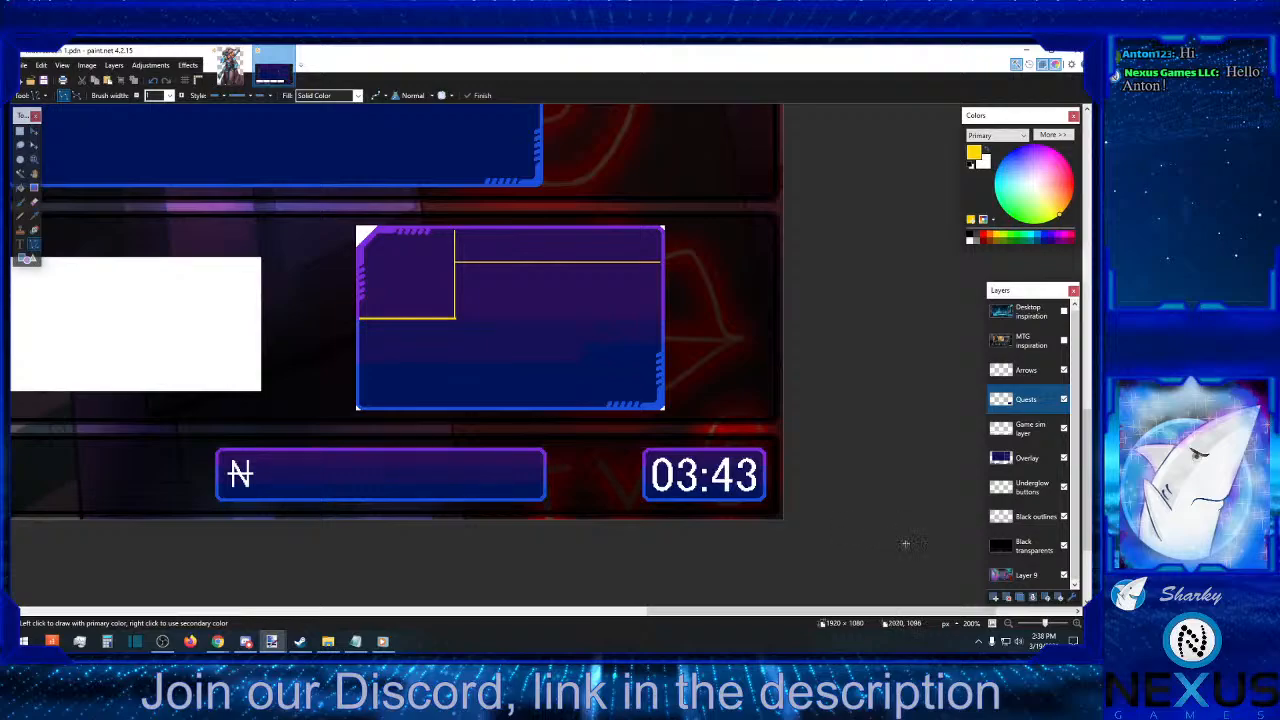
- Select the Quests panel's right end, about 80 × 187 pixels, and shift it about 34 pixels left to narrow the panel
left_click(1010, 623)
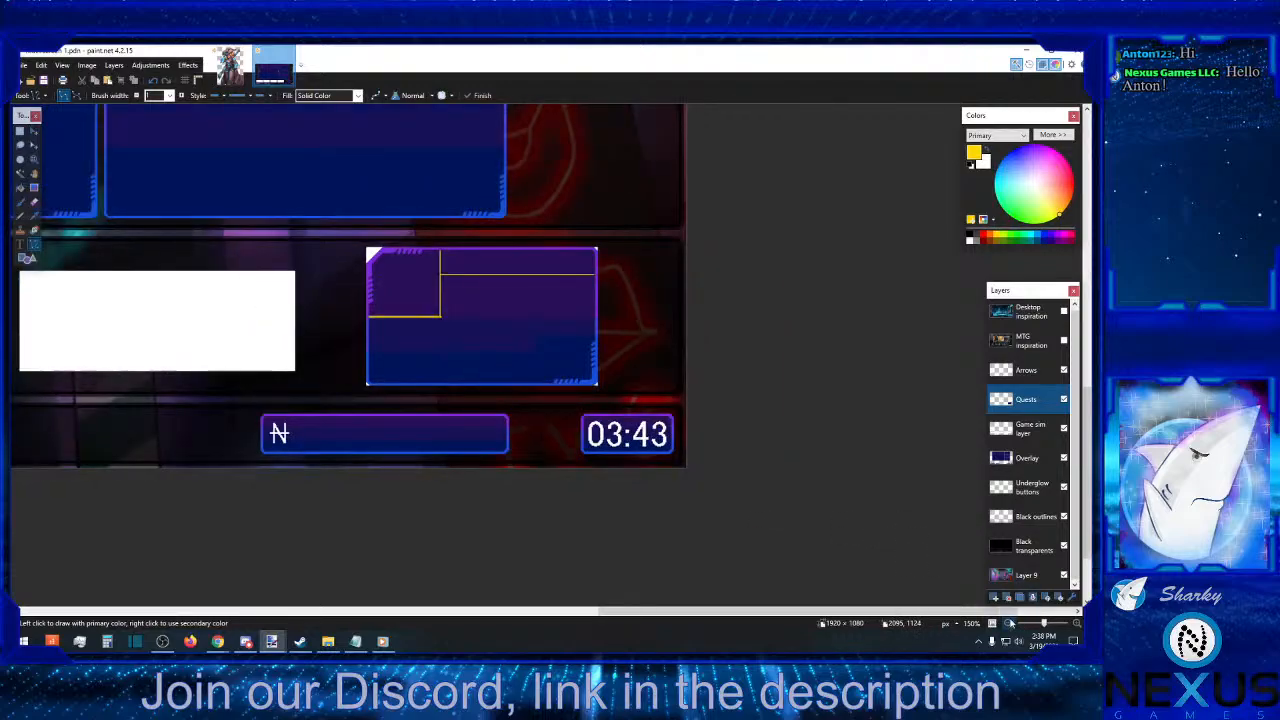
left_click(1010, 623)
left_click(1010, 623)
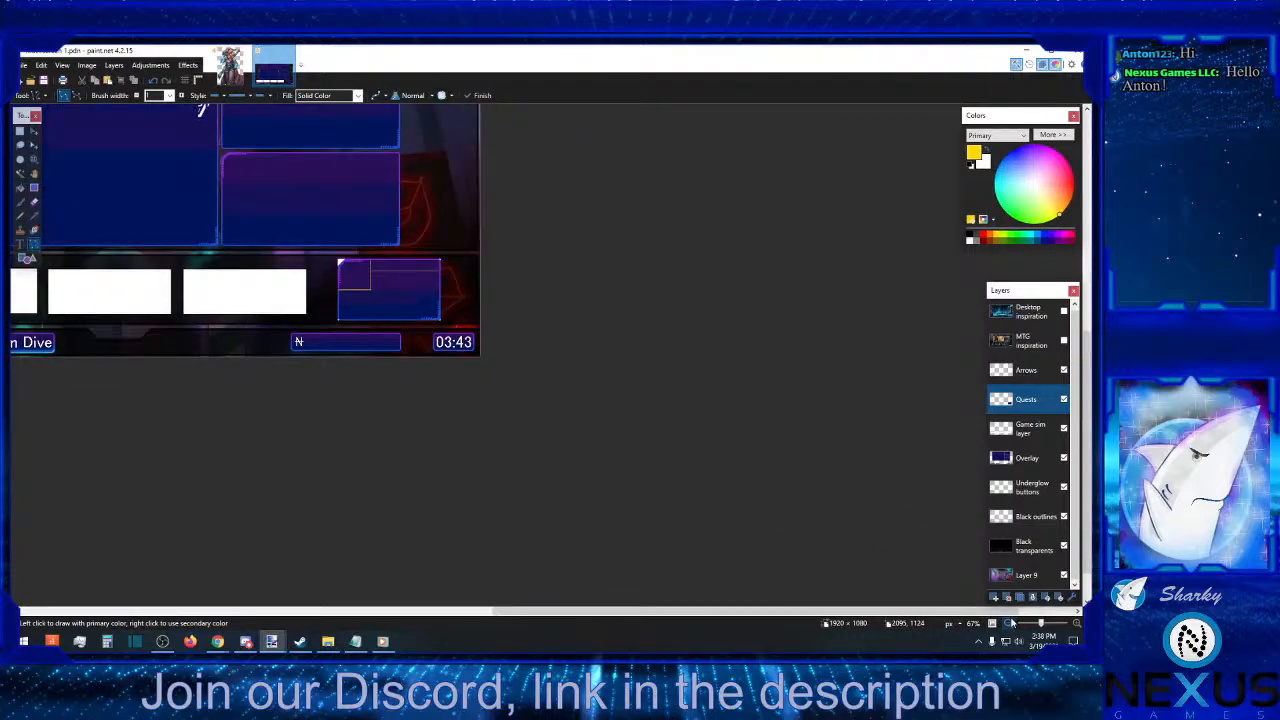
left_click(1077, 623)
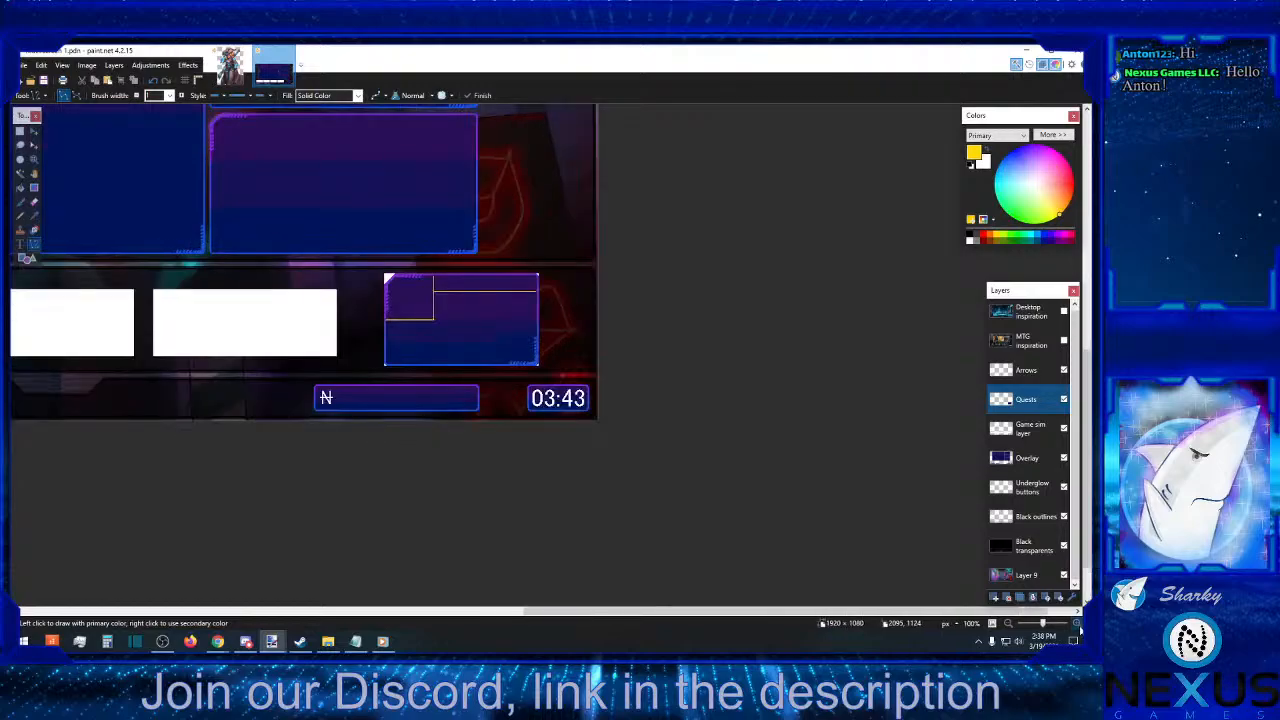
left_click(1077, 623)
left_click(1077, 623)
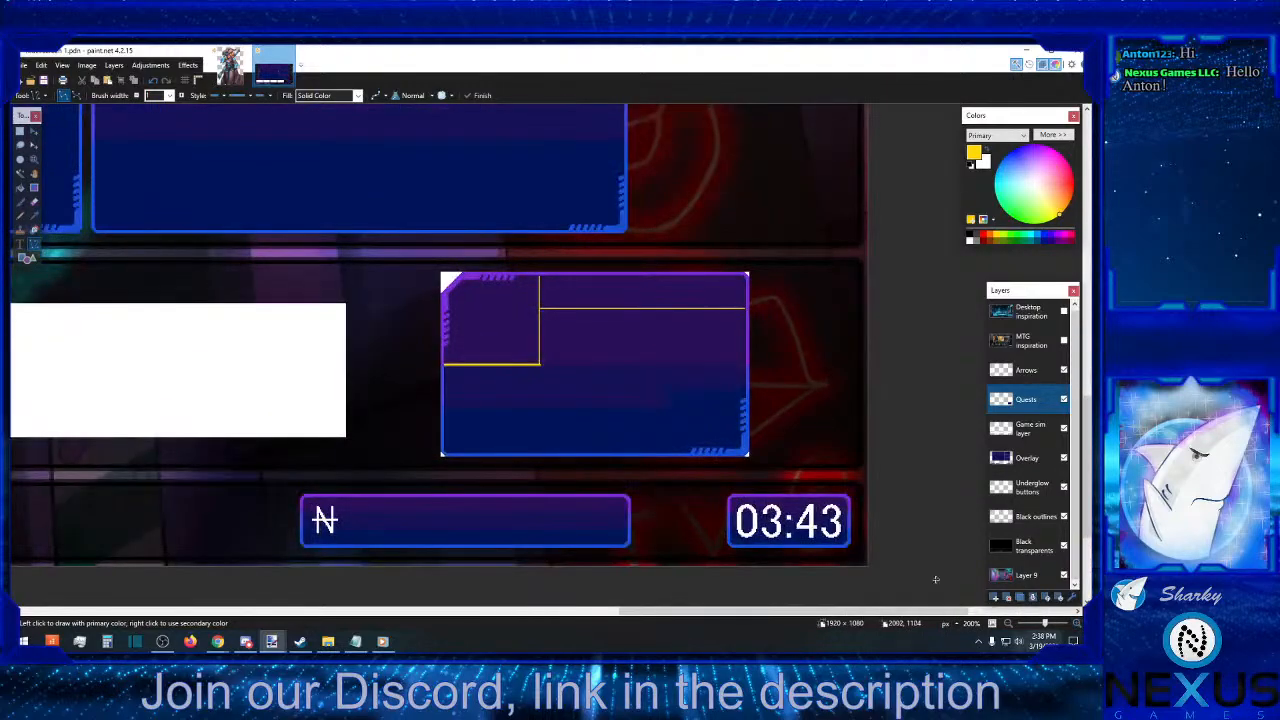
left_click(20, 131)
left_click_drag(756, 262, 666, 470)
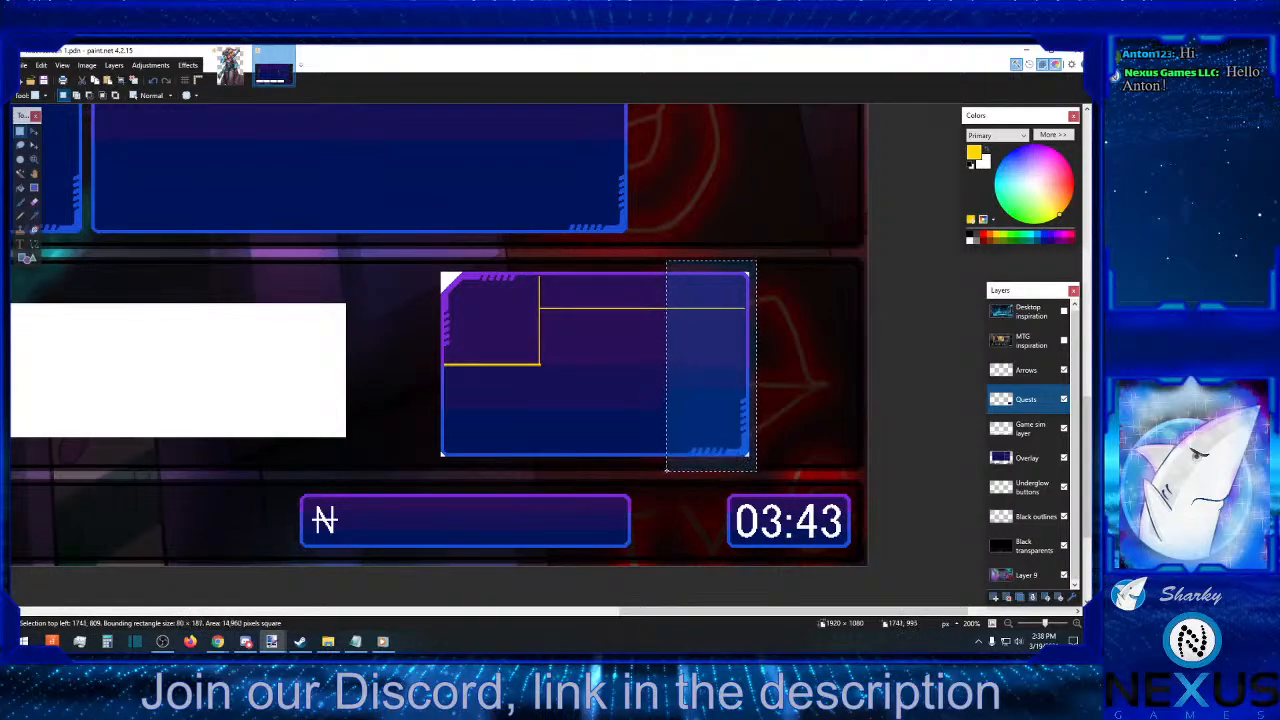
left_click(35, 132)
key("Left")
key("Left")
key("Left")
key("Left")
key("Left")
key("Left")
key("Left")
key("Left")
key("Left")
key("Left")
key("Left")
key("Left")
key("Left")
key("Left")
key("Left")
key("Left")
key("Left")
key("Left")
key("Left")
key("Left")
key("Left")
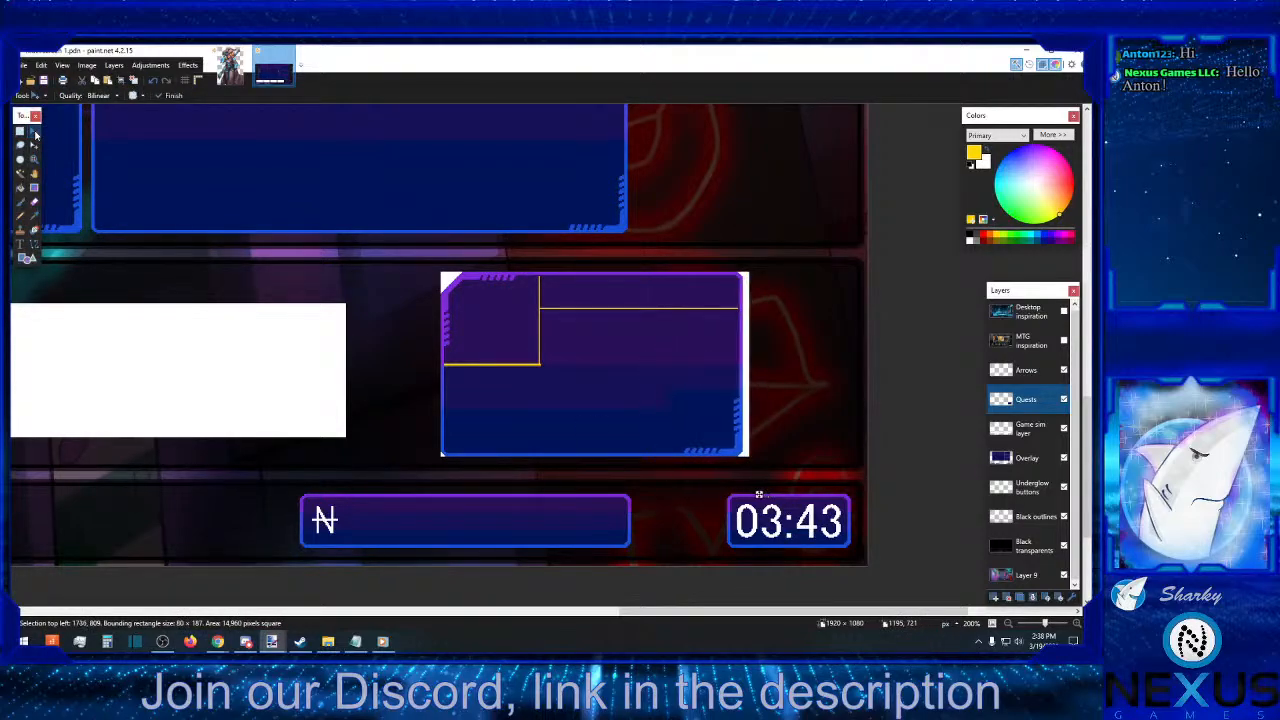
key("Left")
key("Left")
key("Left")
key("Left")
key("Left")
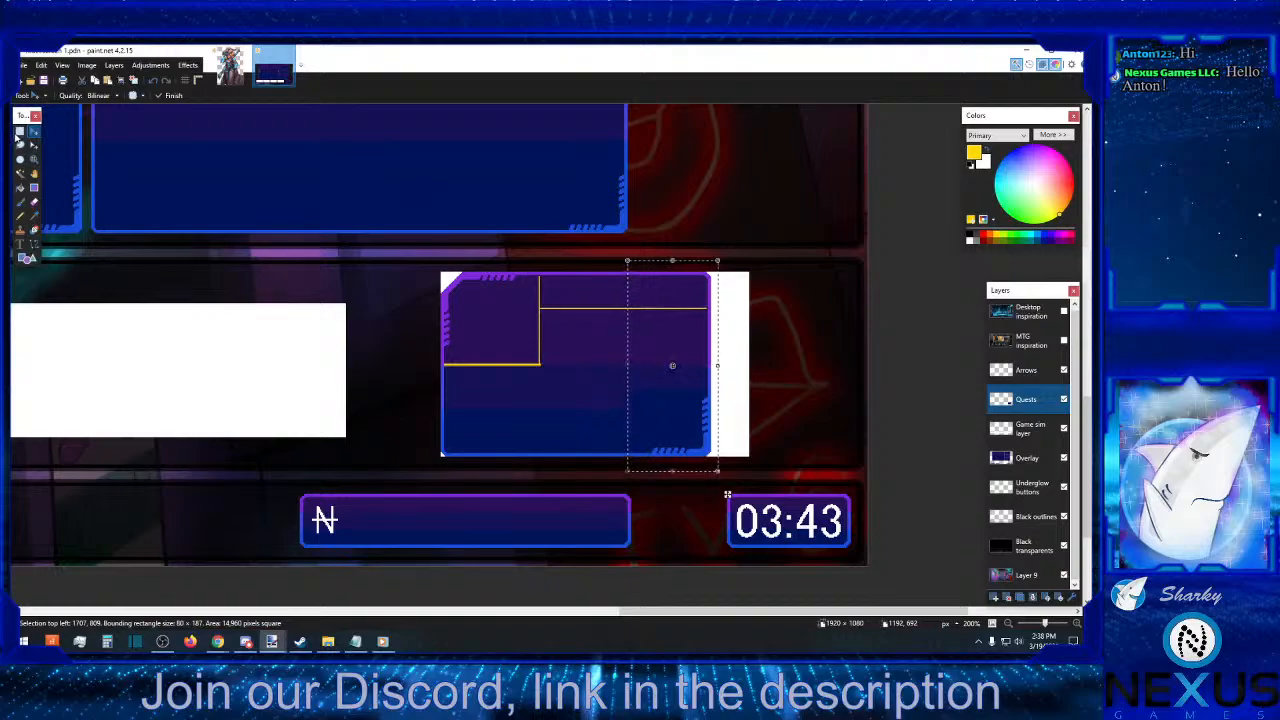
- Deselect the moved strip and measure the panel's upper-left box with a rectangular selection
left_click(20, 131)
left_click(484, 249)
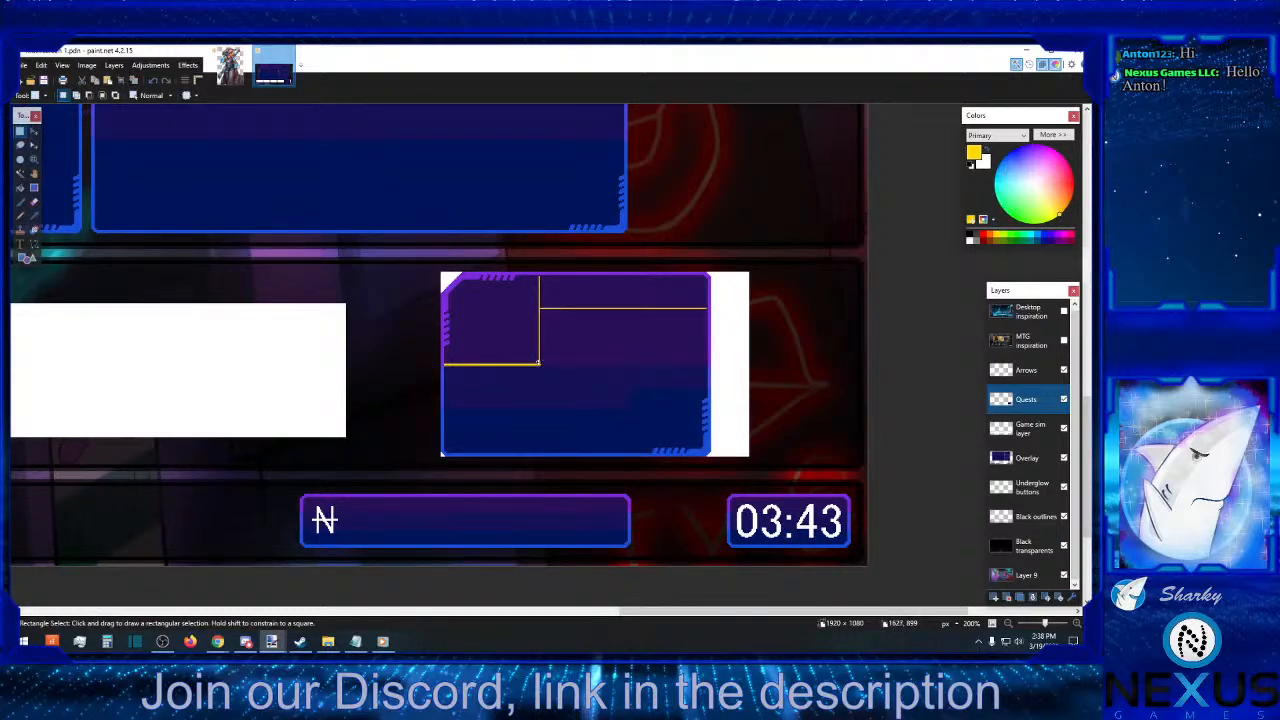
left_click_drag(539, 363, 443, 276)
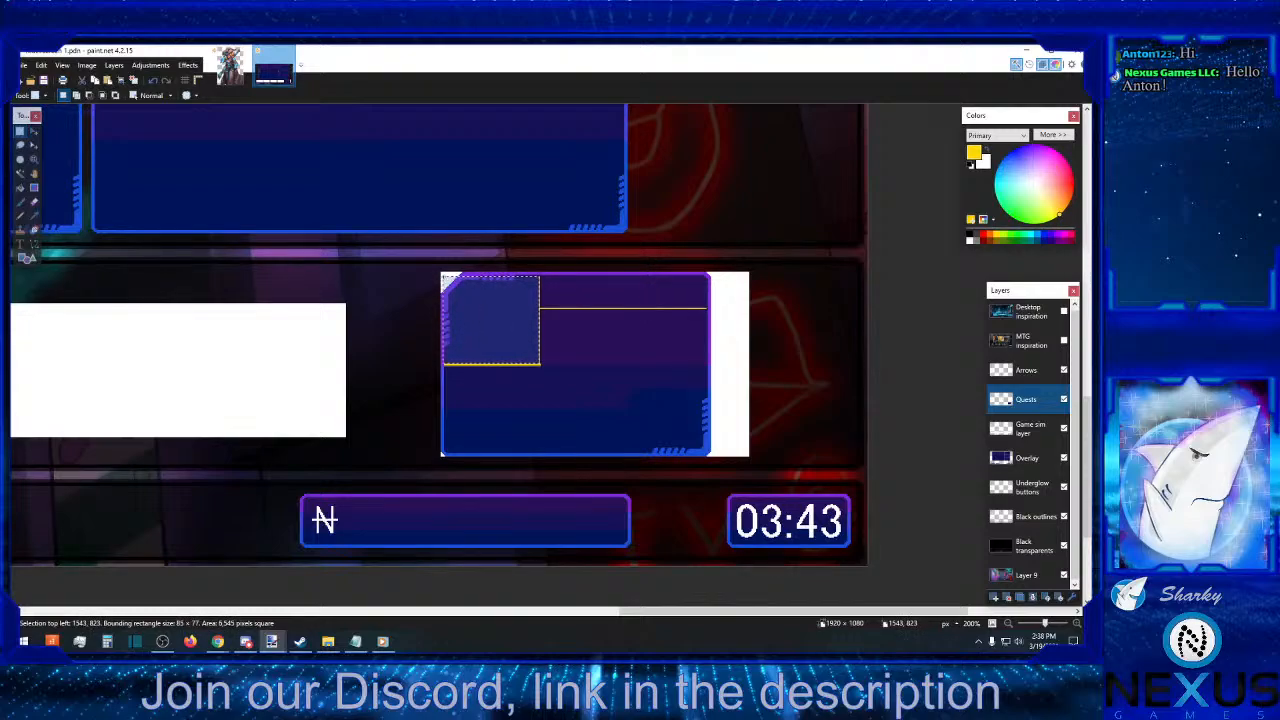
left_click(644, 345)
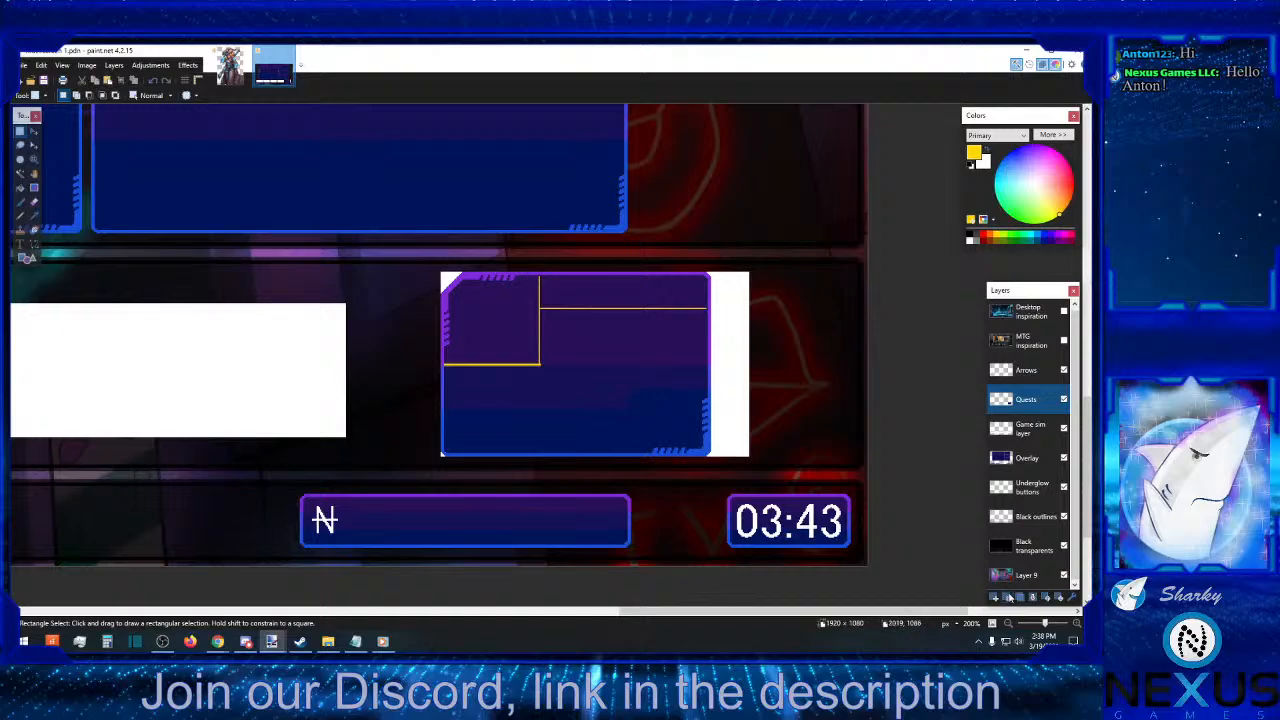
- Erase the yellow divider lines by filling them with the dark purple sampled from the panel background
left_click(1077, 624)
left_click(1077, 624)
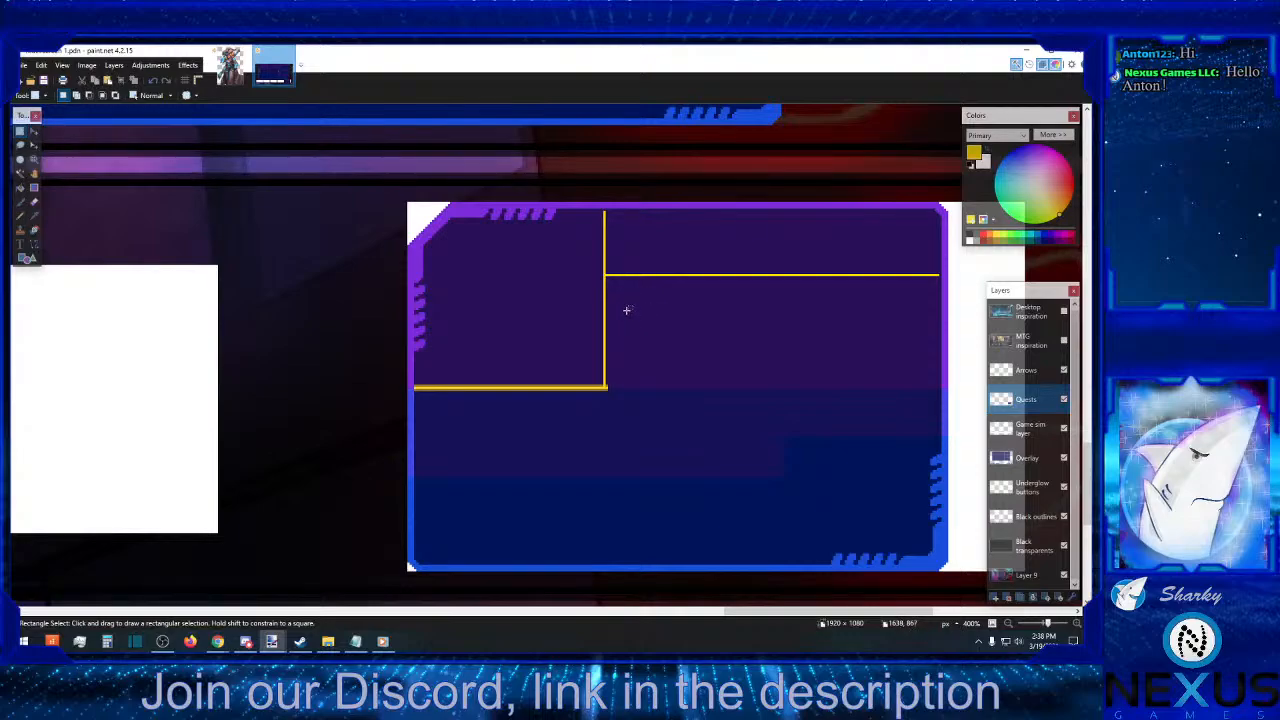
left_click(34, 215)
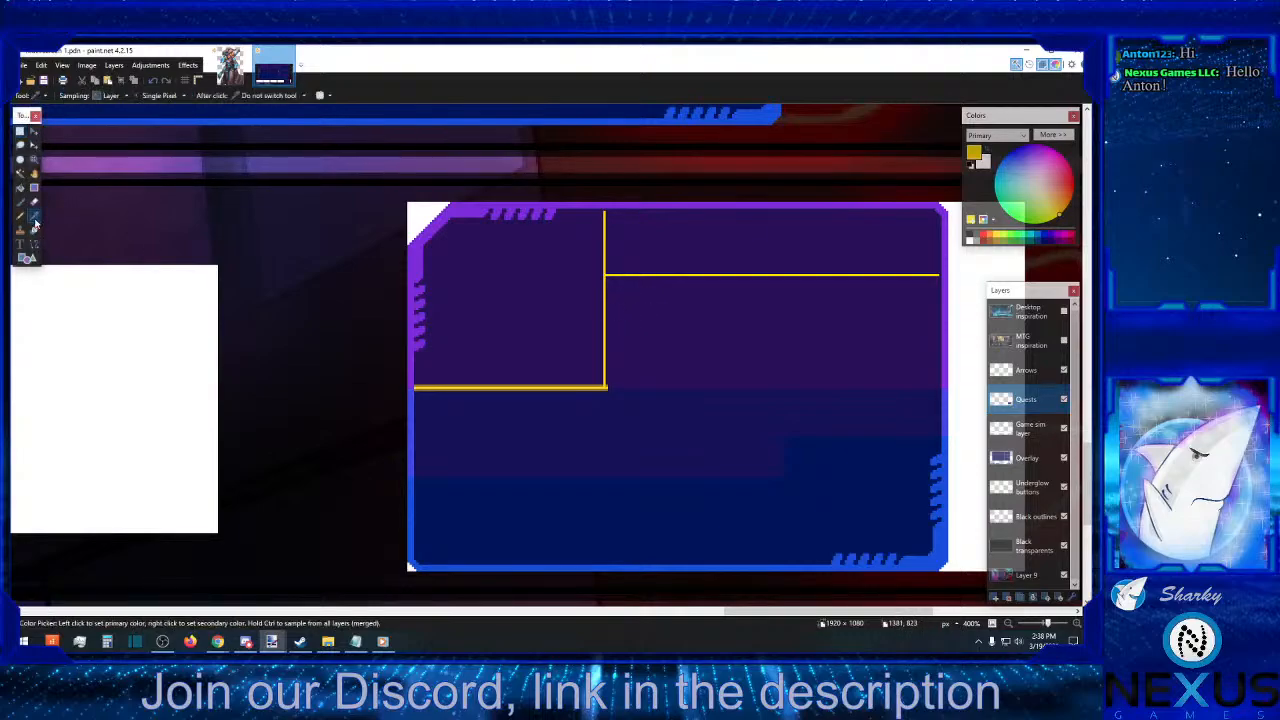
left_click(664, 340)
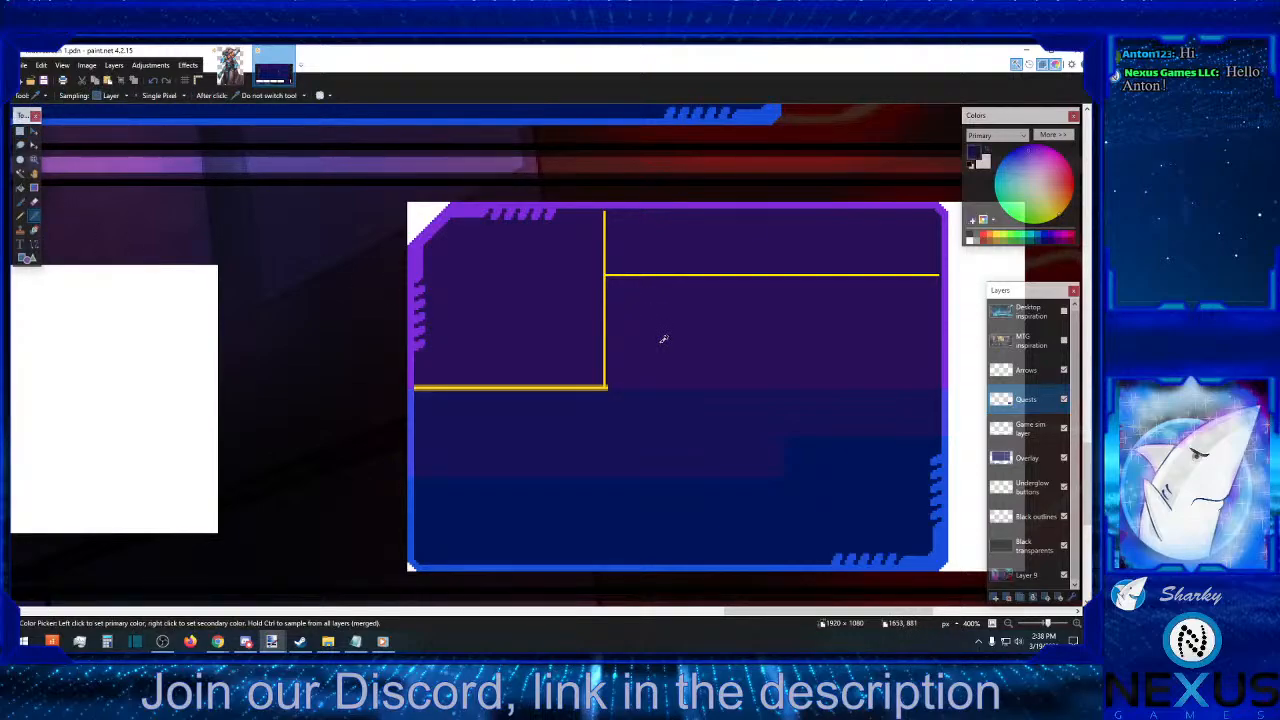
left_click(19, 188)
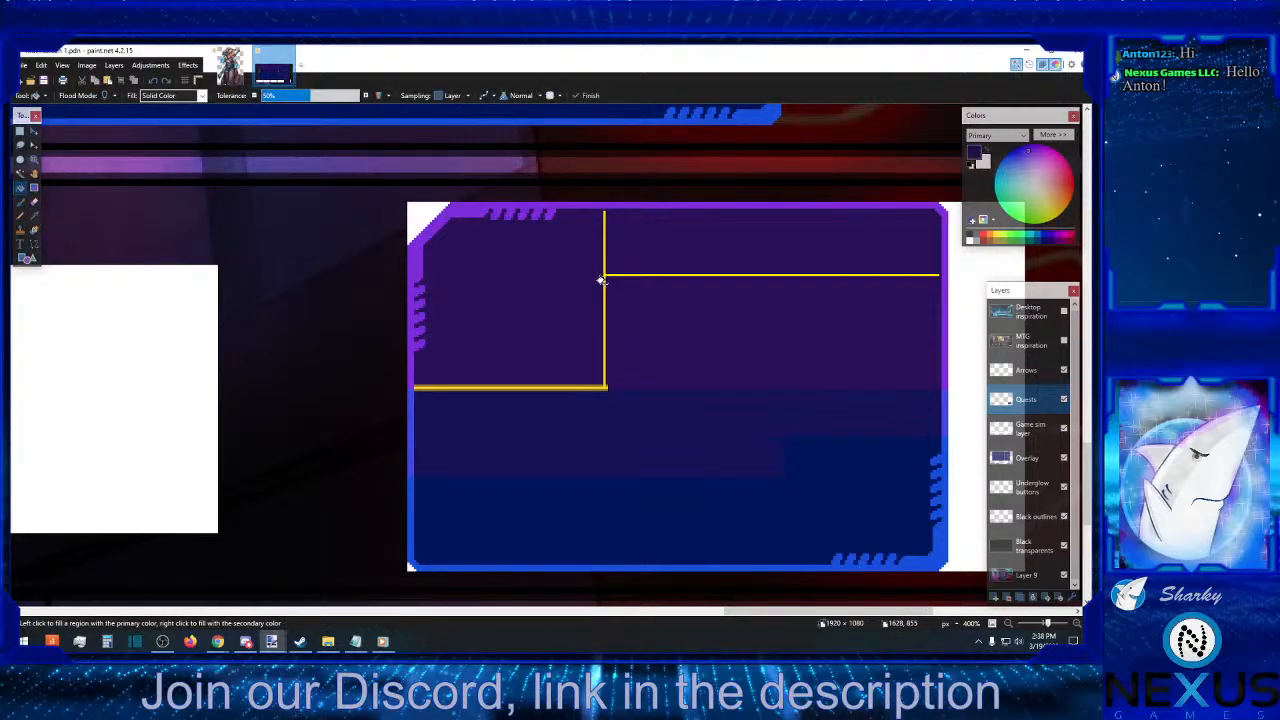
left_click(600, 281)
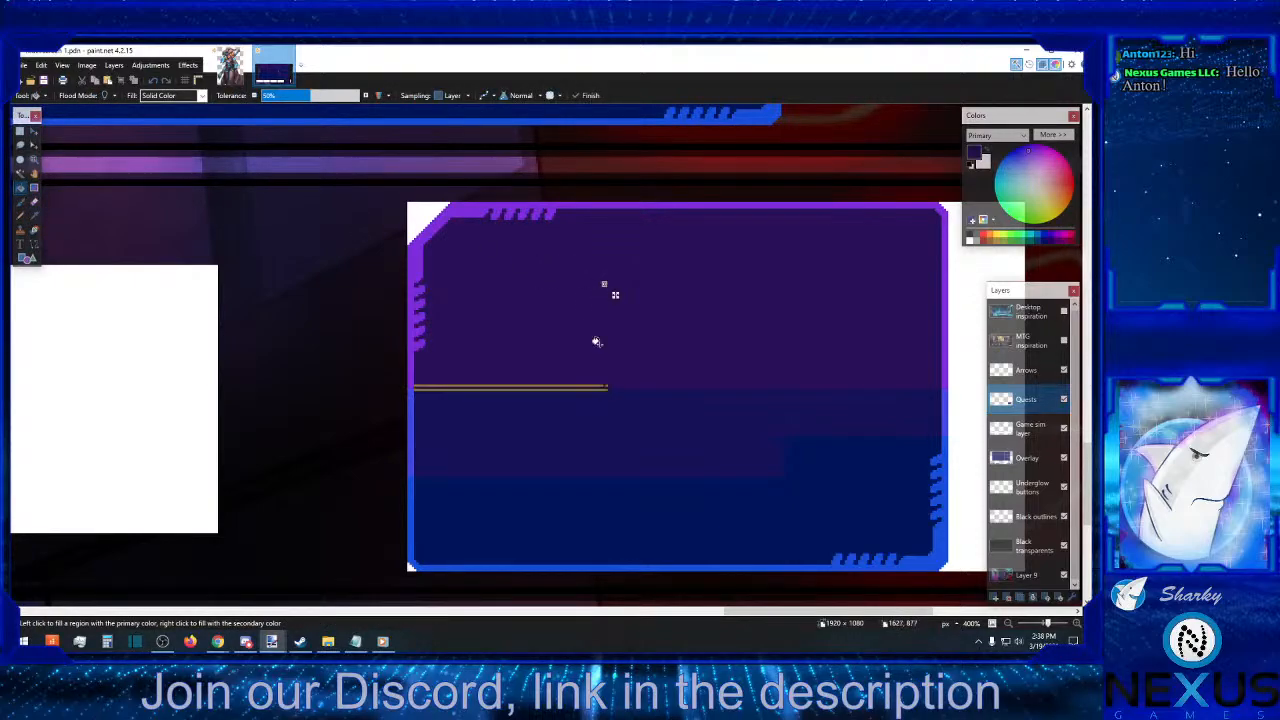
left_click(565, 385)
left_click(600, 388)
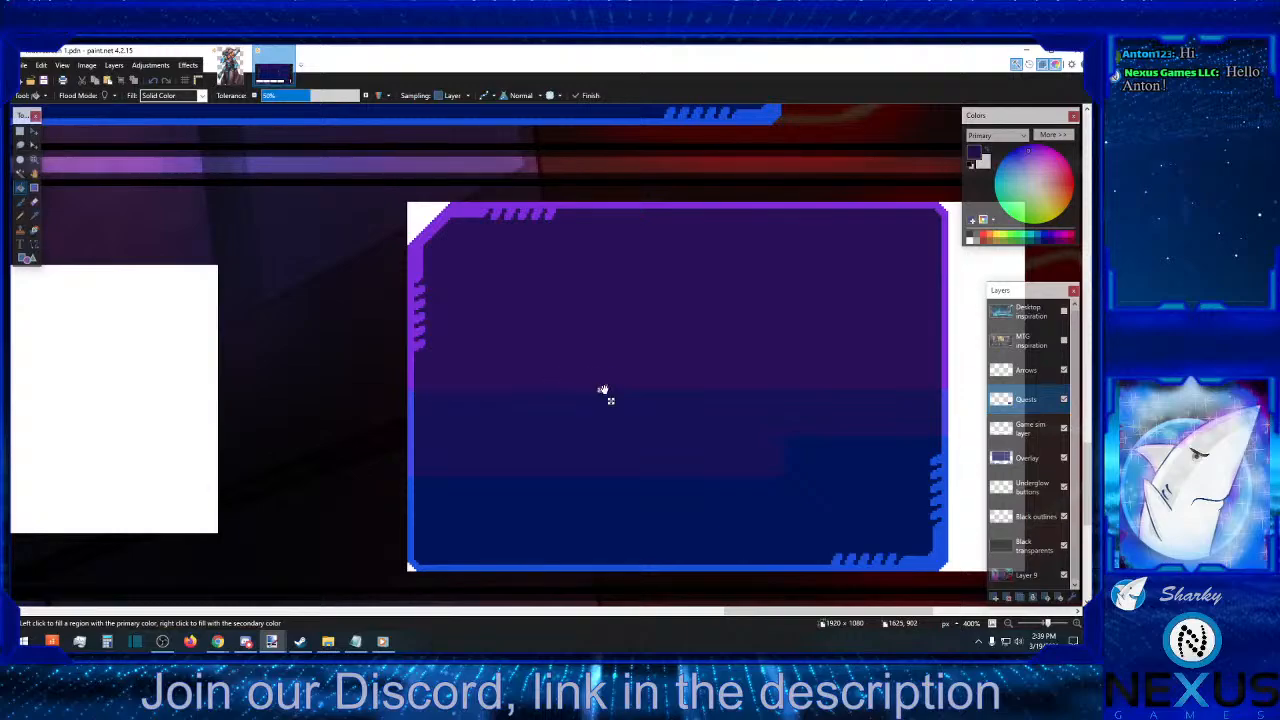
- Redraw the upper-left box larger in yellow, with a horizontal line about 95 pixels long and a vertical line up to the panel's top border
left_click(20, 217)
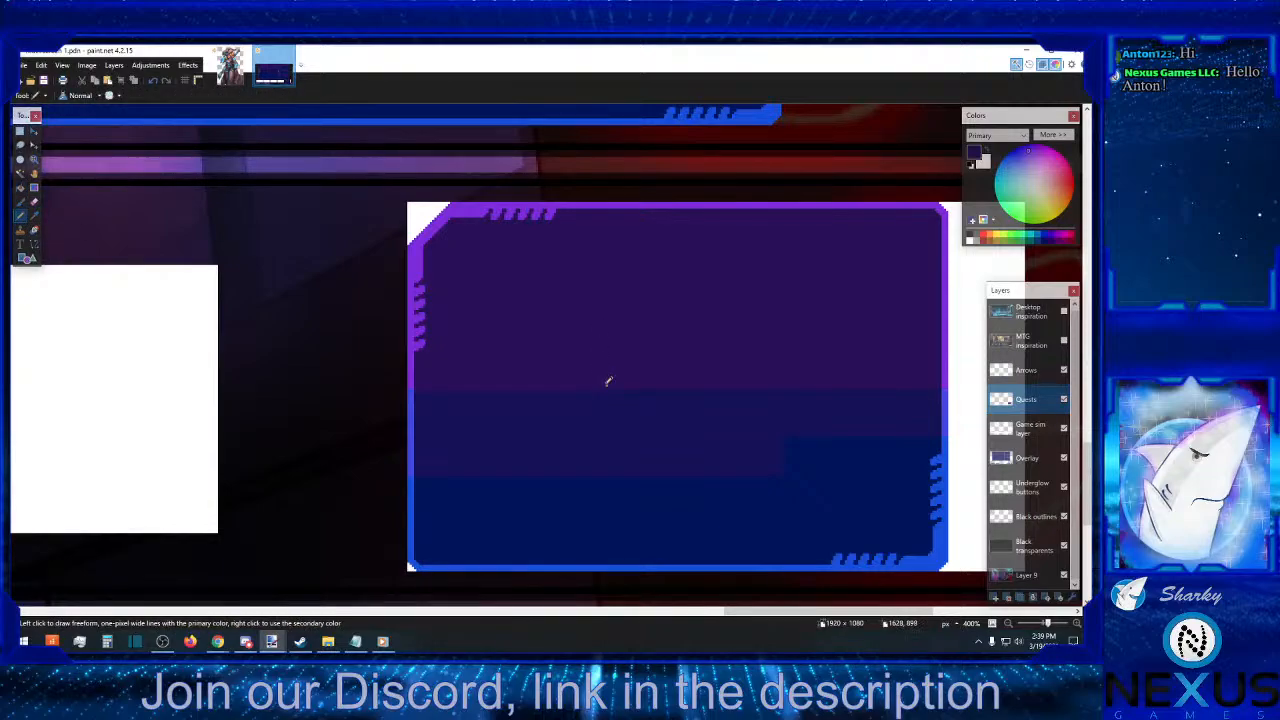
left_click(998, 236)
left_click(33, 244)
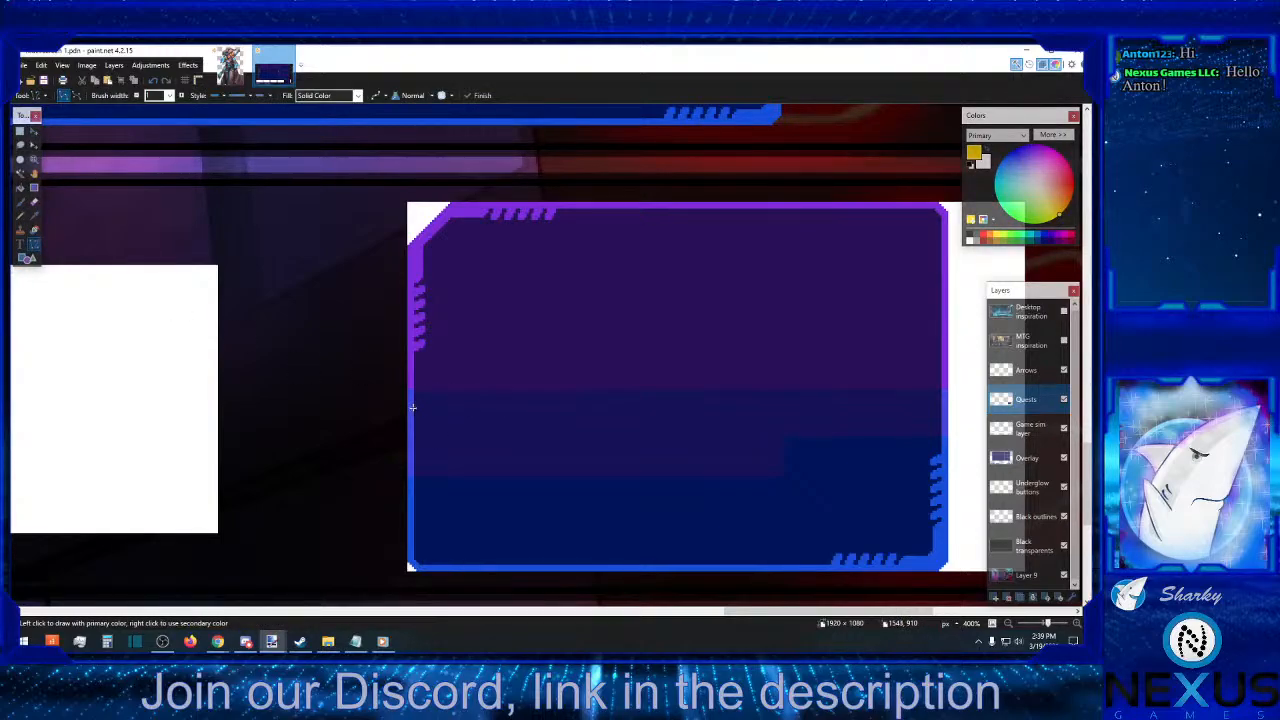
left_click_drag(412, 407, 628, 408)
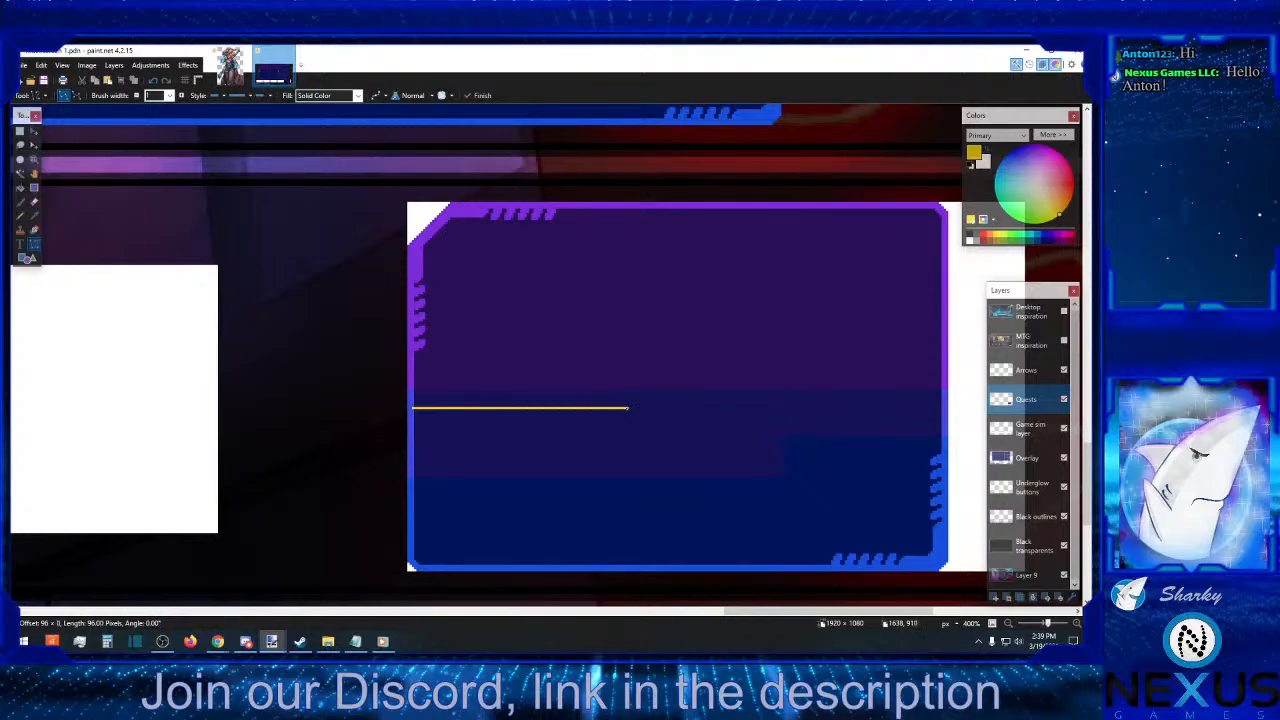
key("Return")
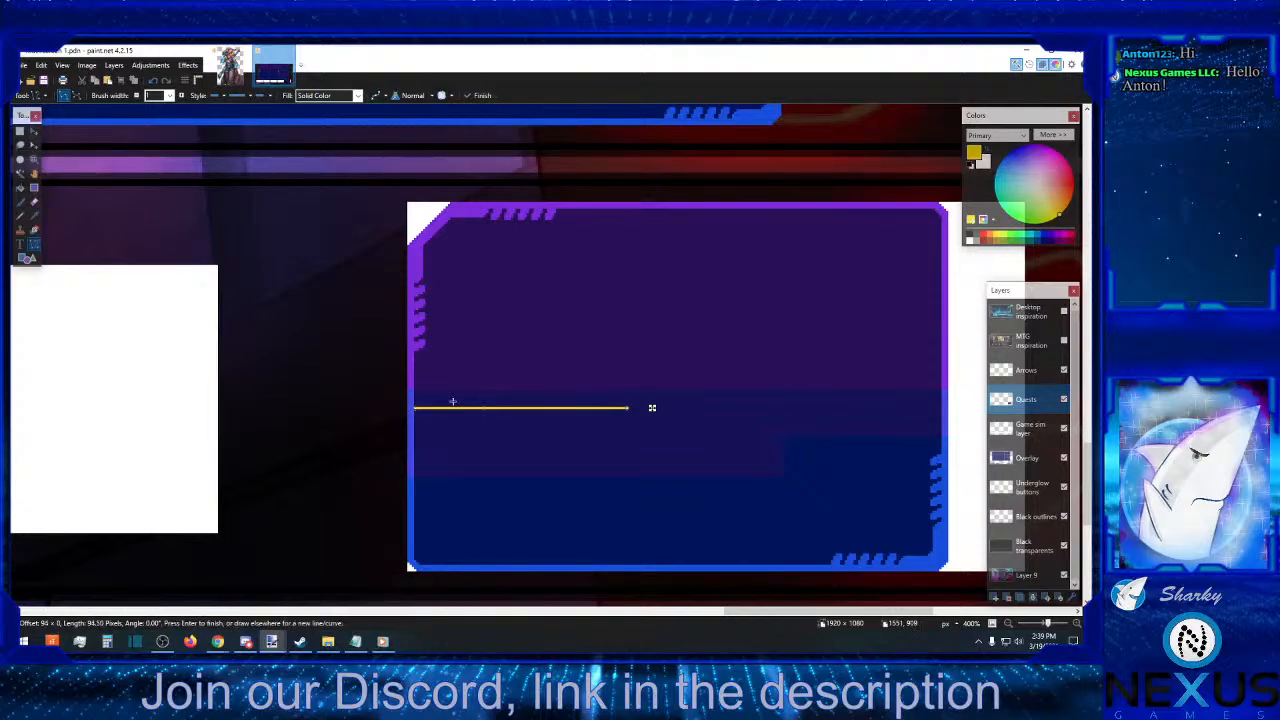
left_click_drag(626, 407, 627, 211)
key("Return")
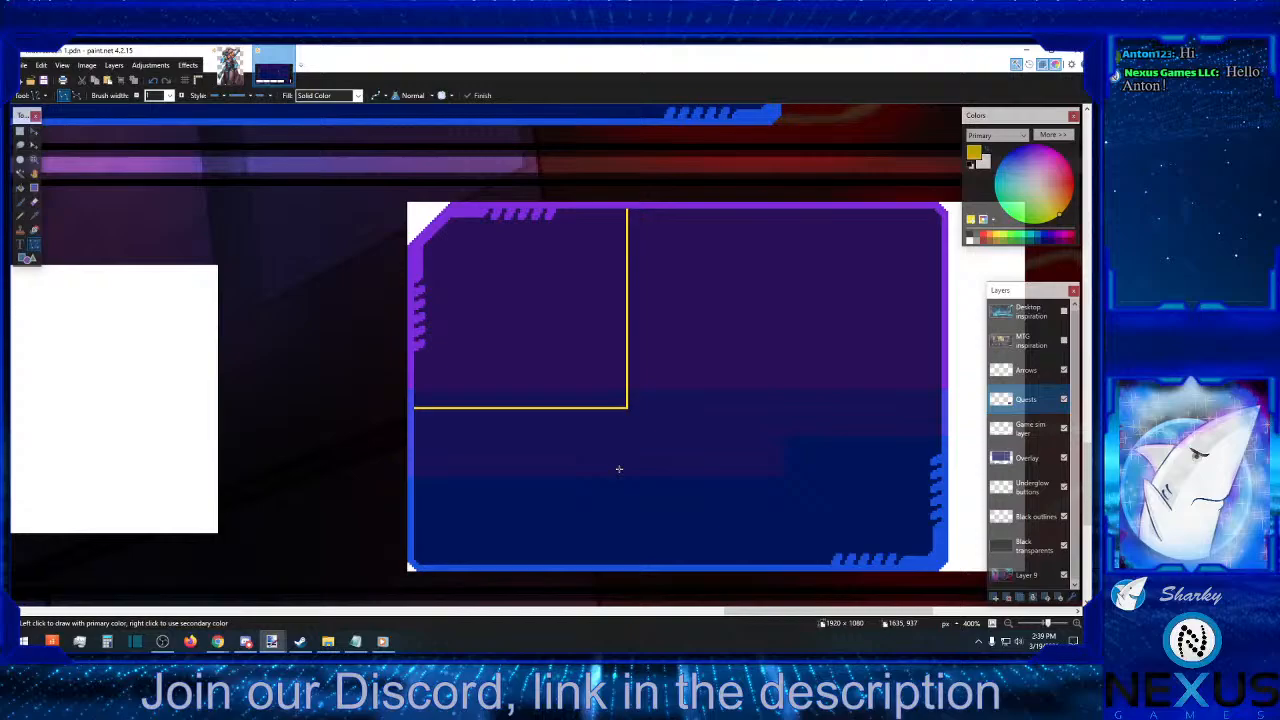
- Draw a yellow horizontal divider about 140 pixels long from the box's vertical line to the panel's right border
left_click(1010, 625)
left_click(1010, 625)
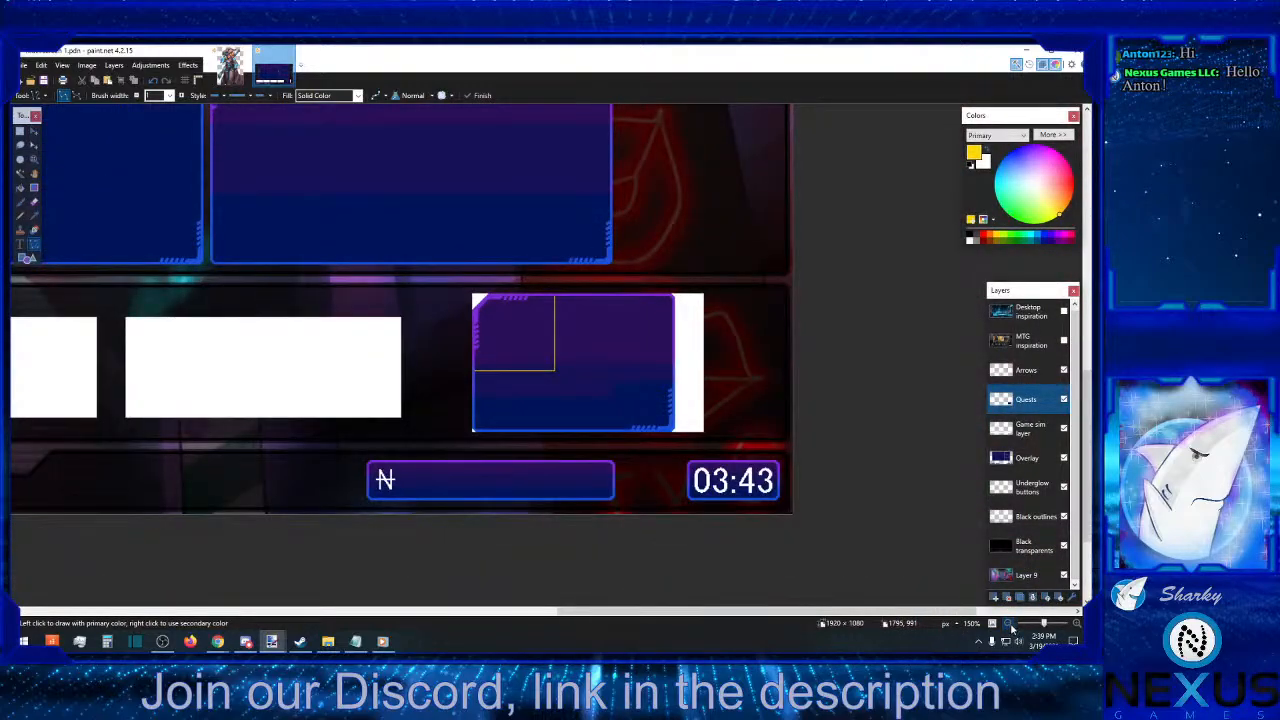
left_click(1076, 624)
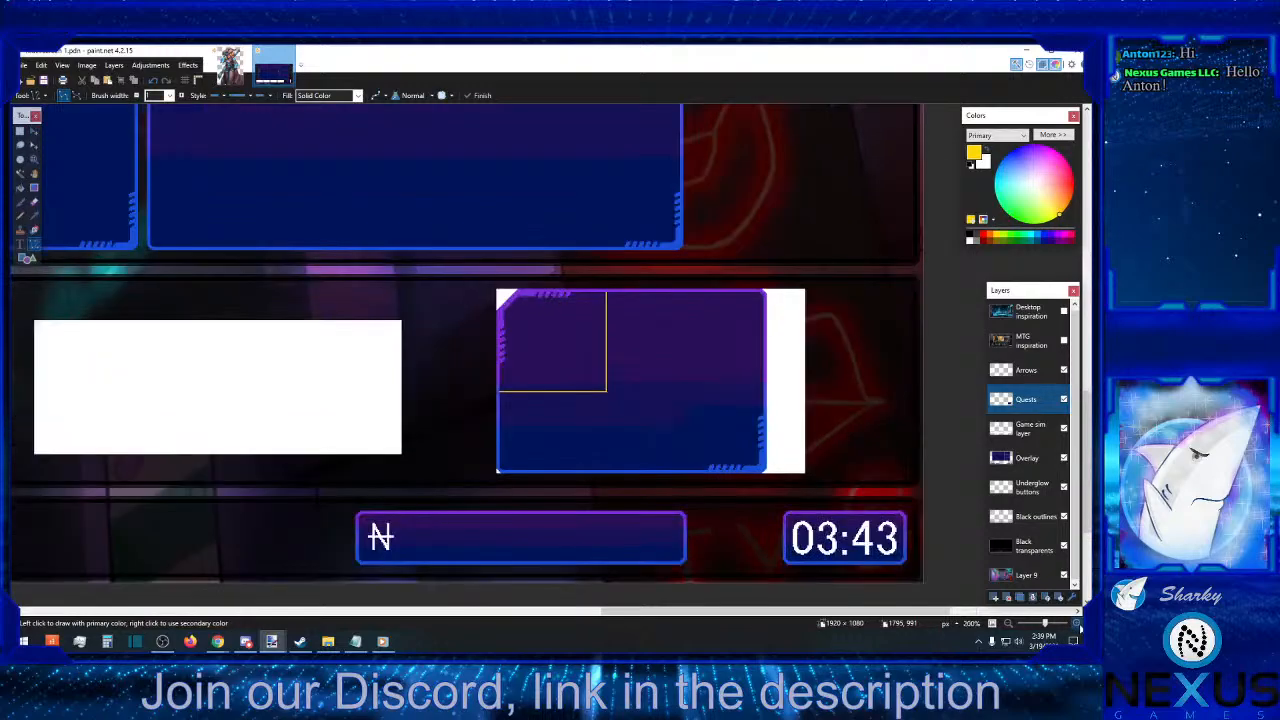
left_click(1076, 624)
left_click(1076, 624)
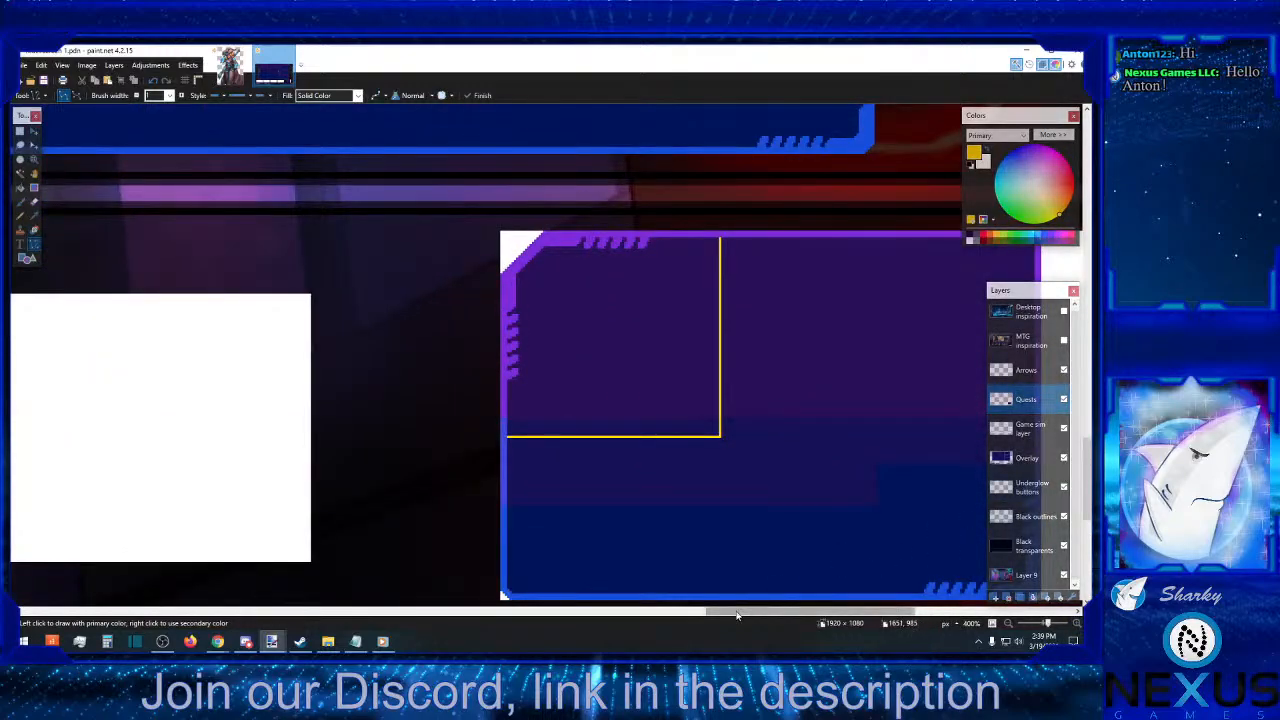
left_click_drag(738, 612, 802, 612)
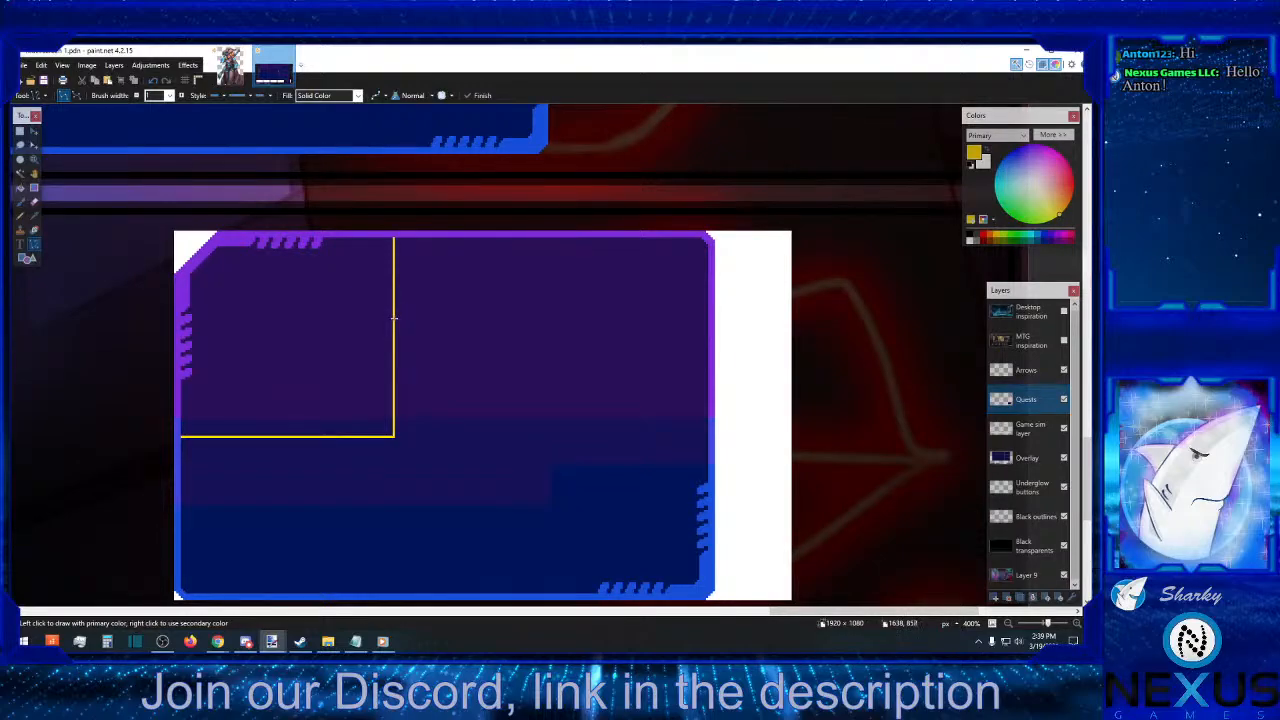
left_click_drag(394, 319, 707, 319)
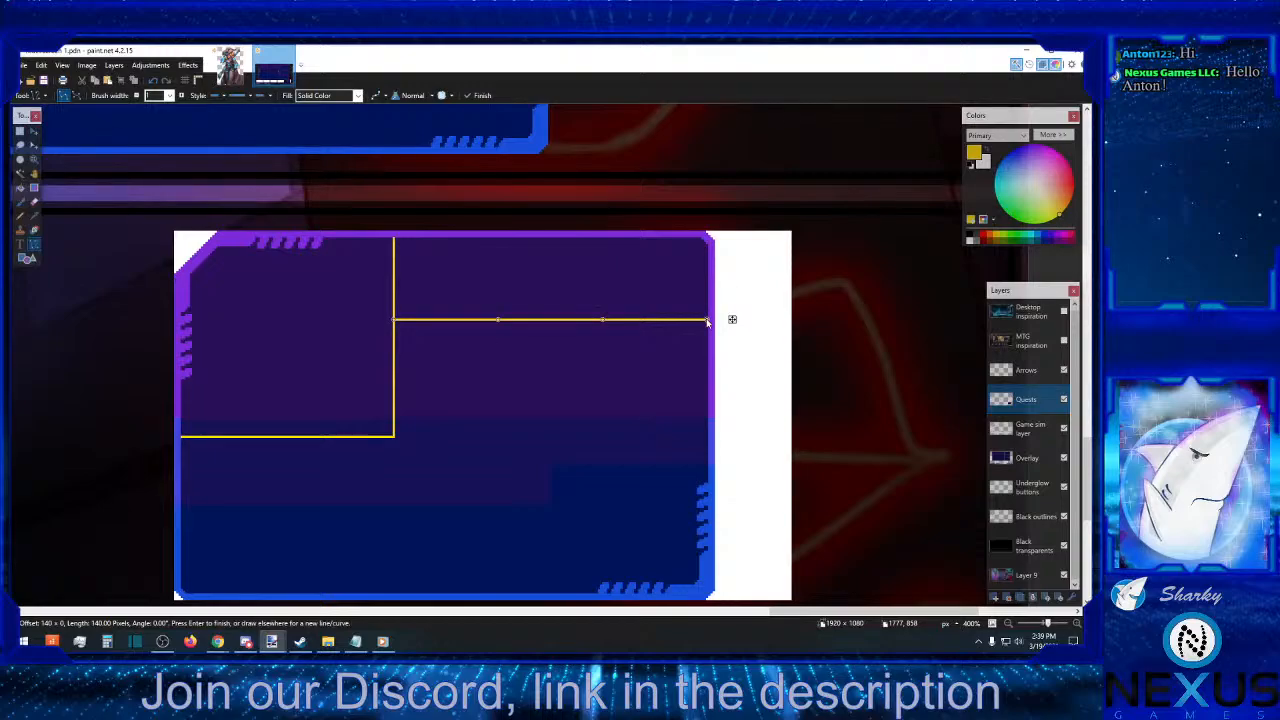
- Draw a larger yellow outline for the panel's upper-left box, just outside the existing one and reaching the panel's top and left borders
left_click(584, 382)
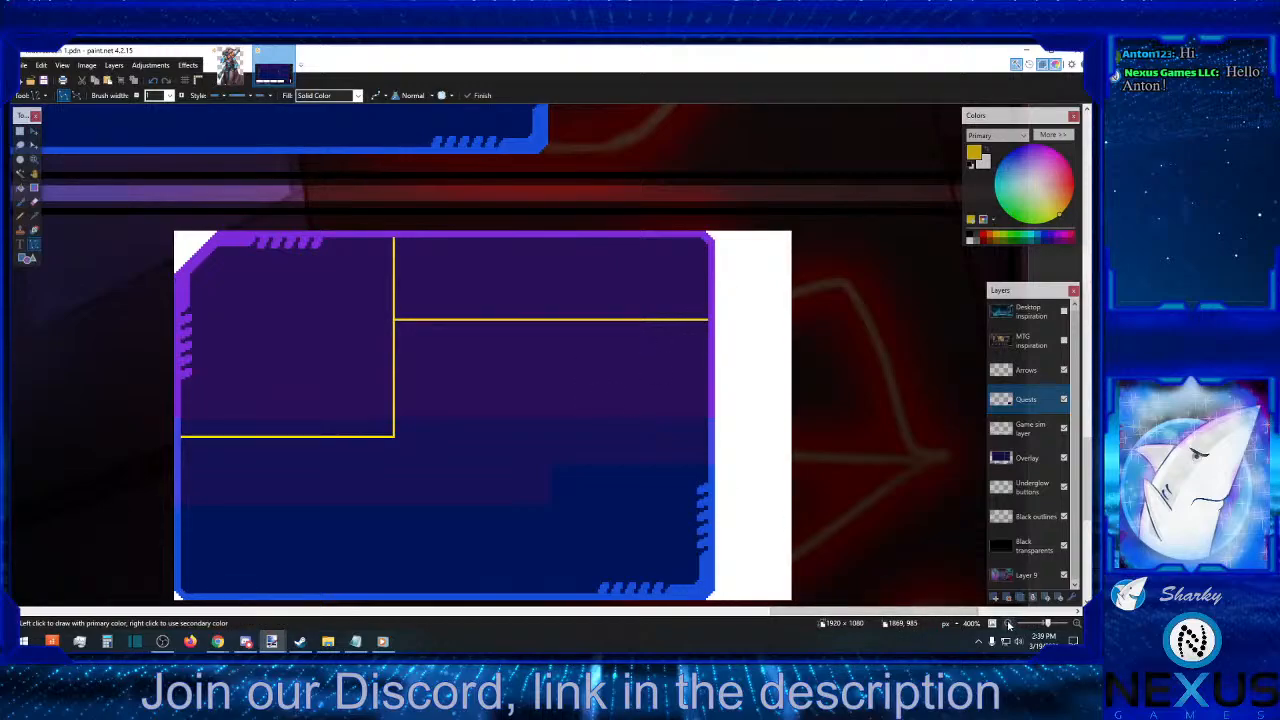
scroll(575, 512, "down", 4)
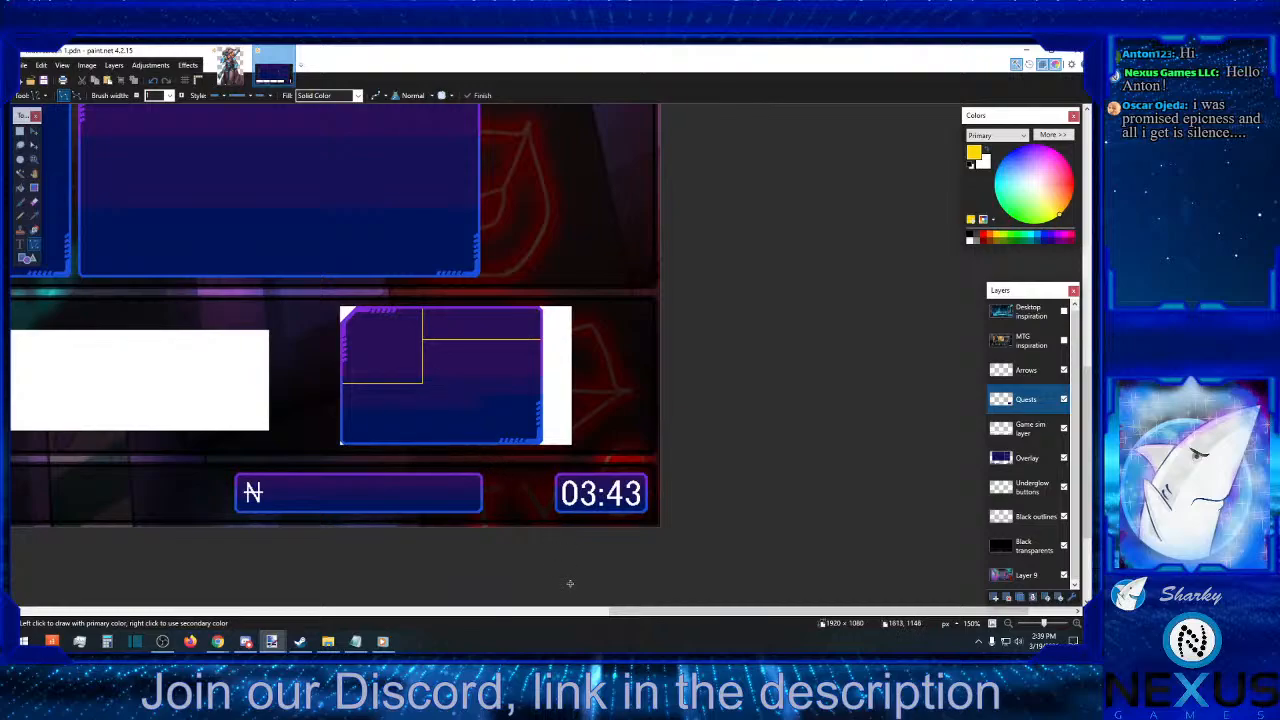
left_click(587, 612)
left_click_drag(587, 615, 975, 557)
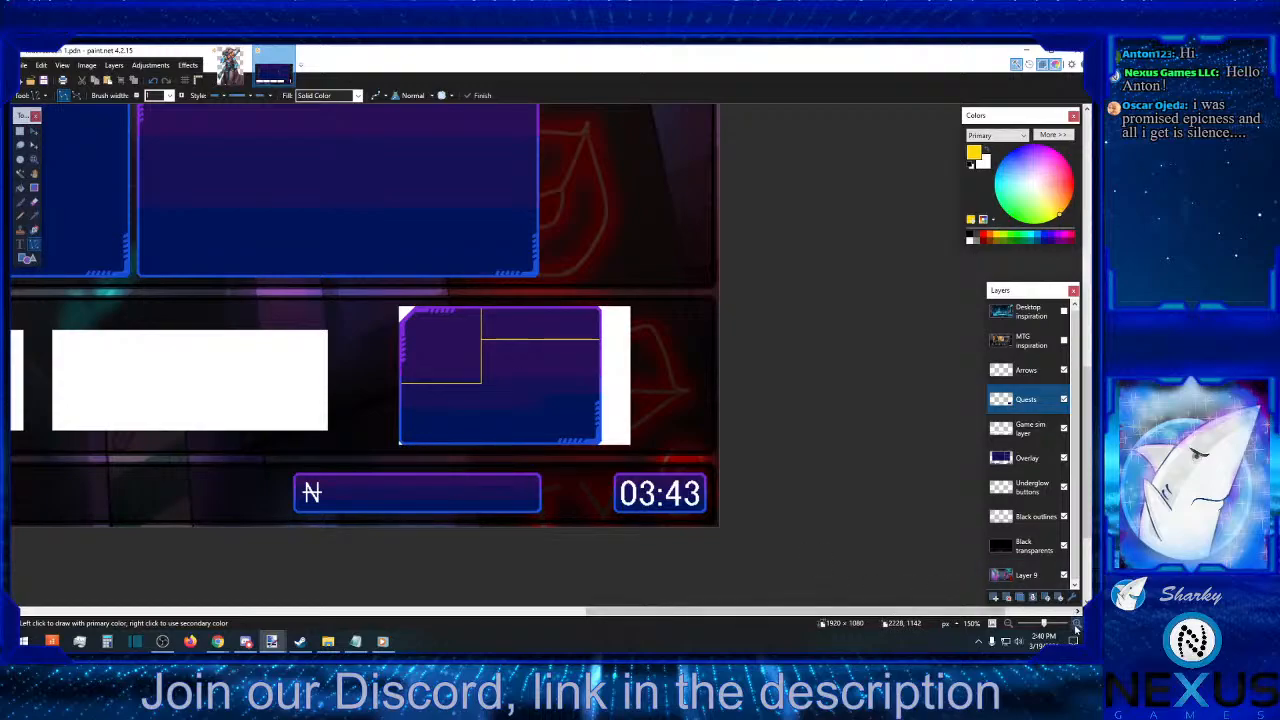
scroll(420, 338, "up", 4)
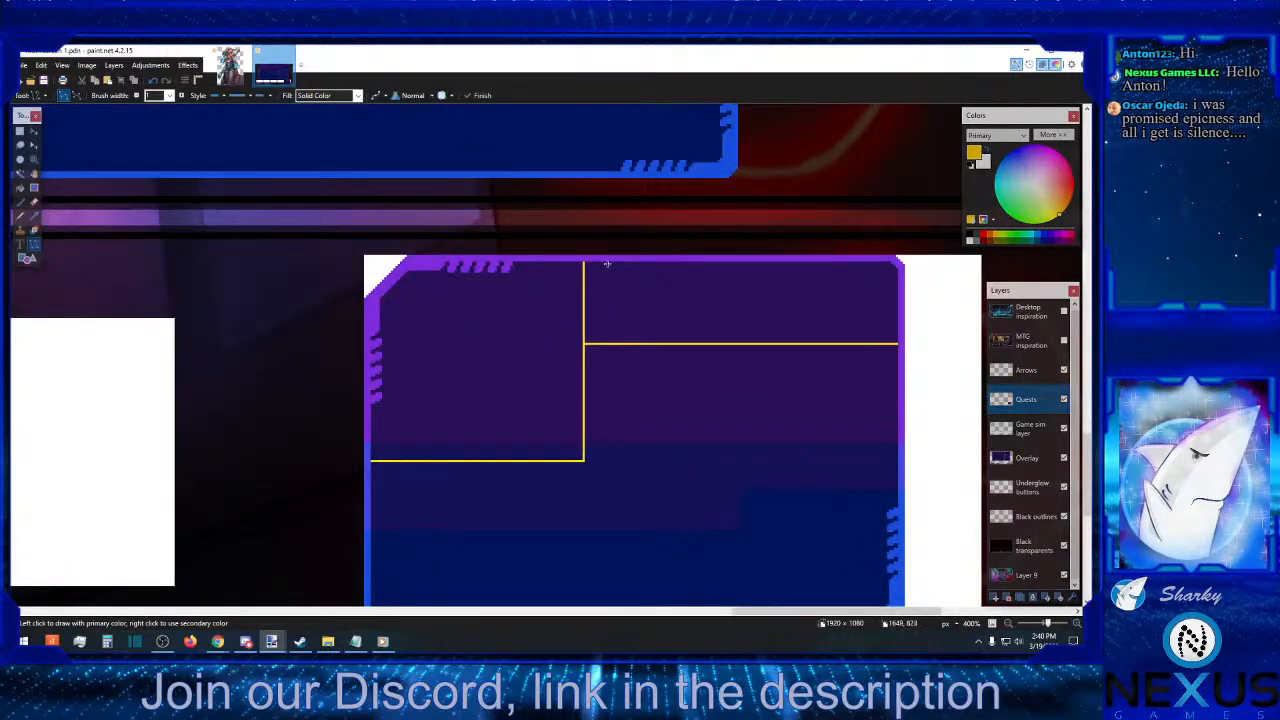
mouse_move(607, 262)
left_mouse_down()
mouse_move(607, 490)
mouse_move(372, 485)
left_mouse_up()
left_click(697, 432)
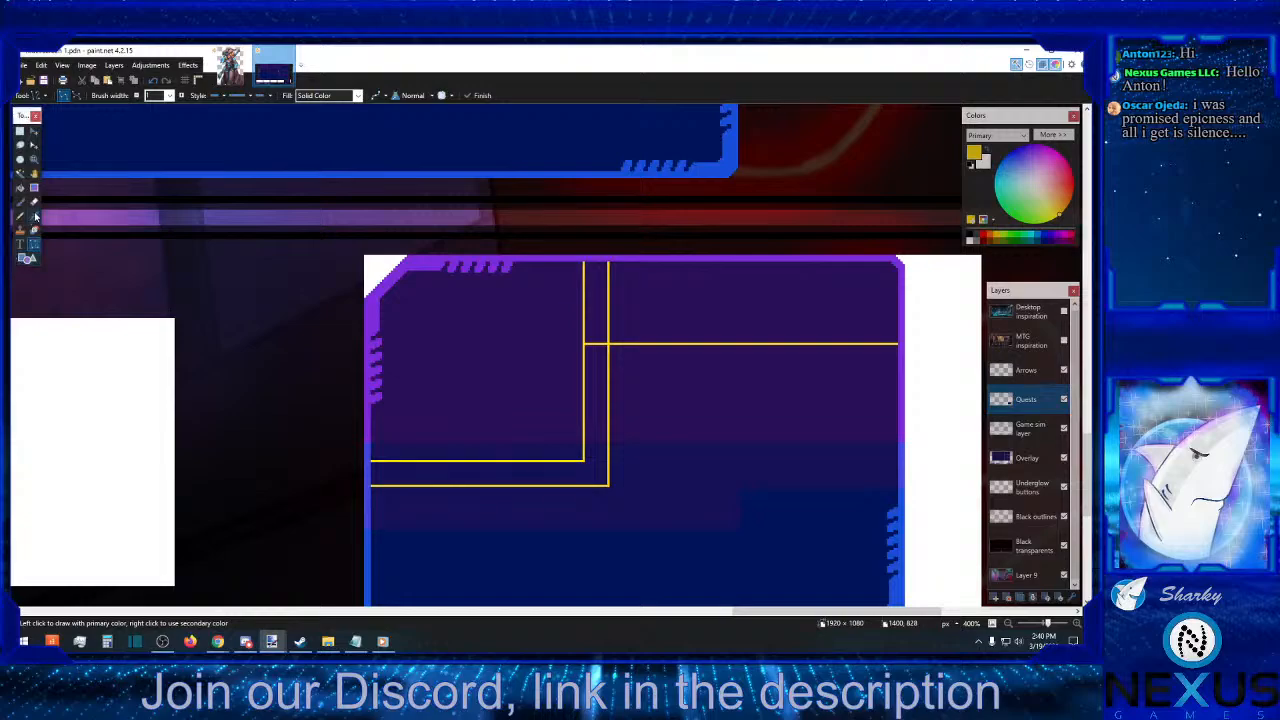
- Erase the smaller box's yellow lines and the leftover divider segment with the dark purple sampled from the panel background
left_click(34, 216)
left_click(434, 294)
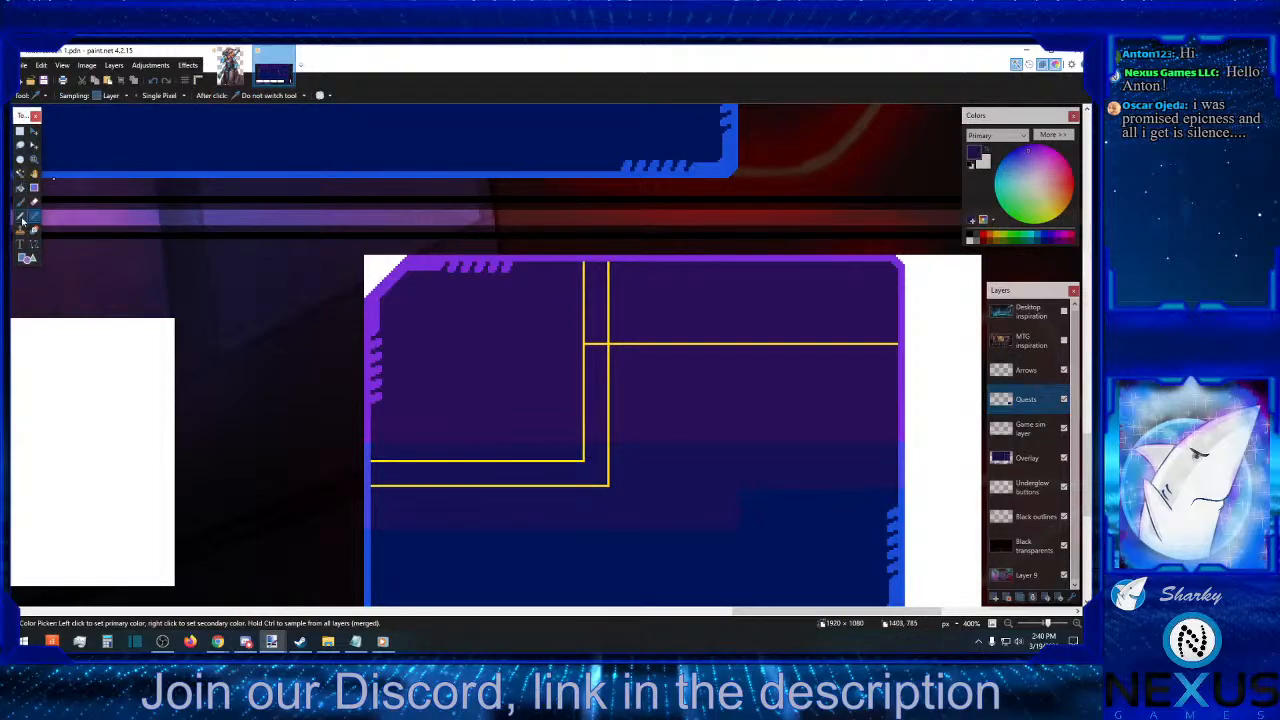
key("p")
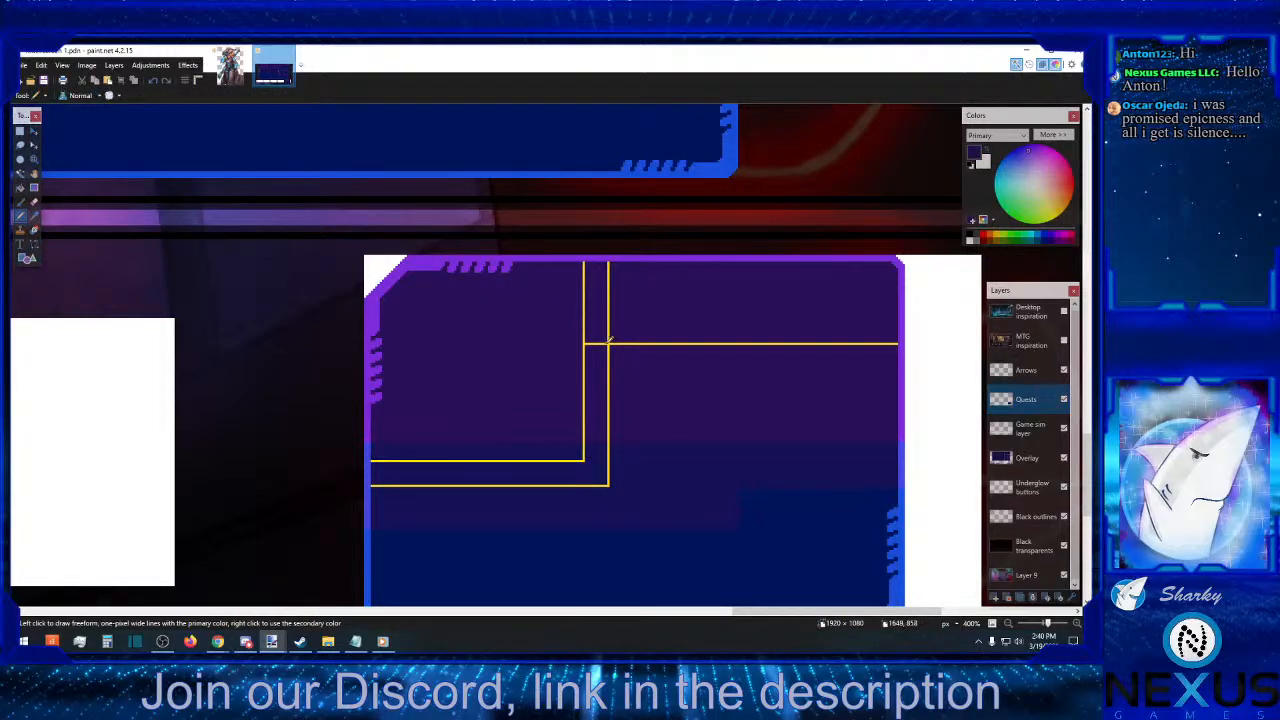
left_click_drag(608, 343, 593, 343)
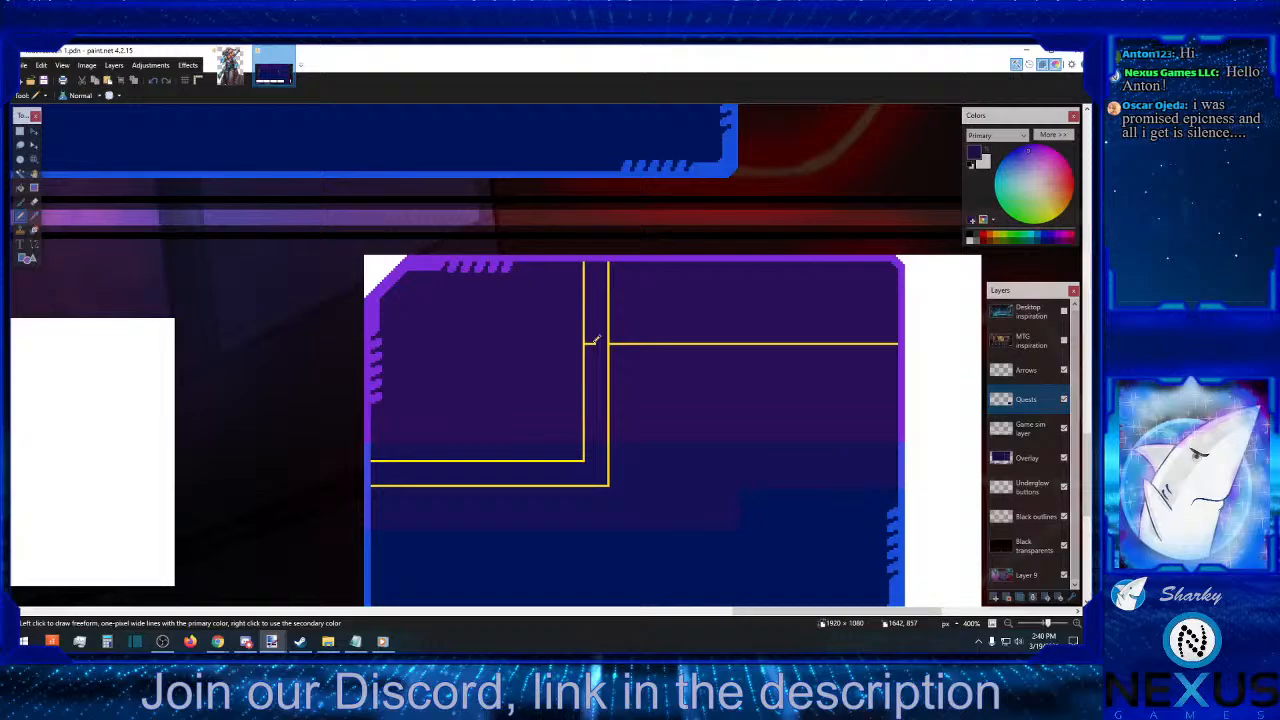
left_click(20, 188)
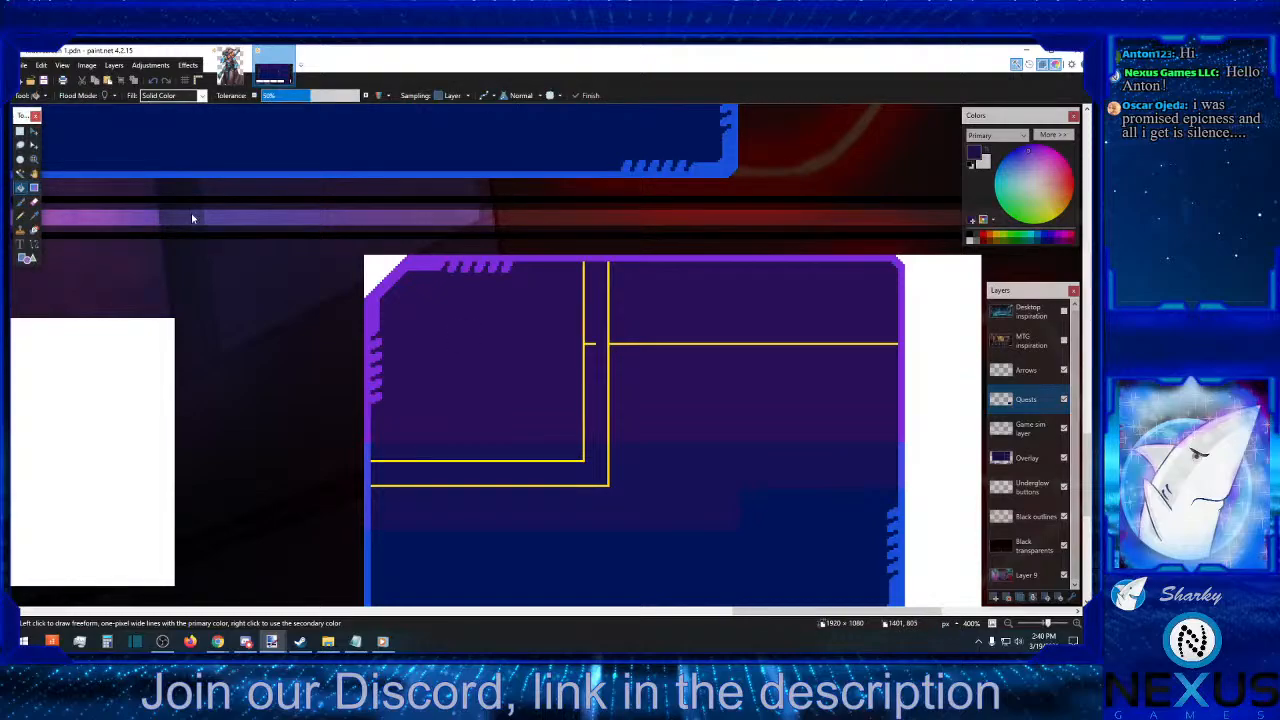
left_click(579, 340)
key("s")
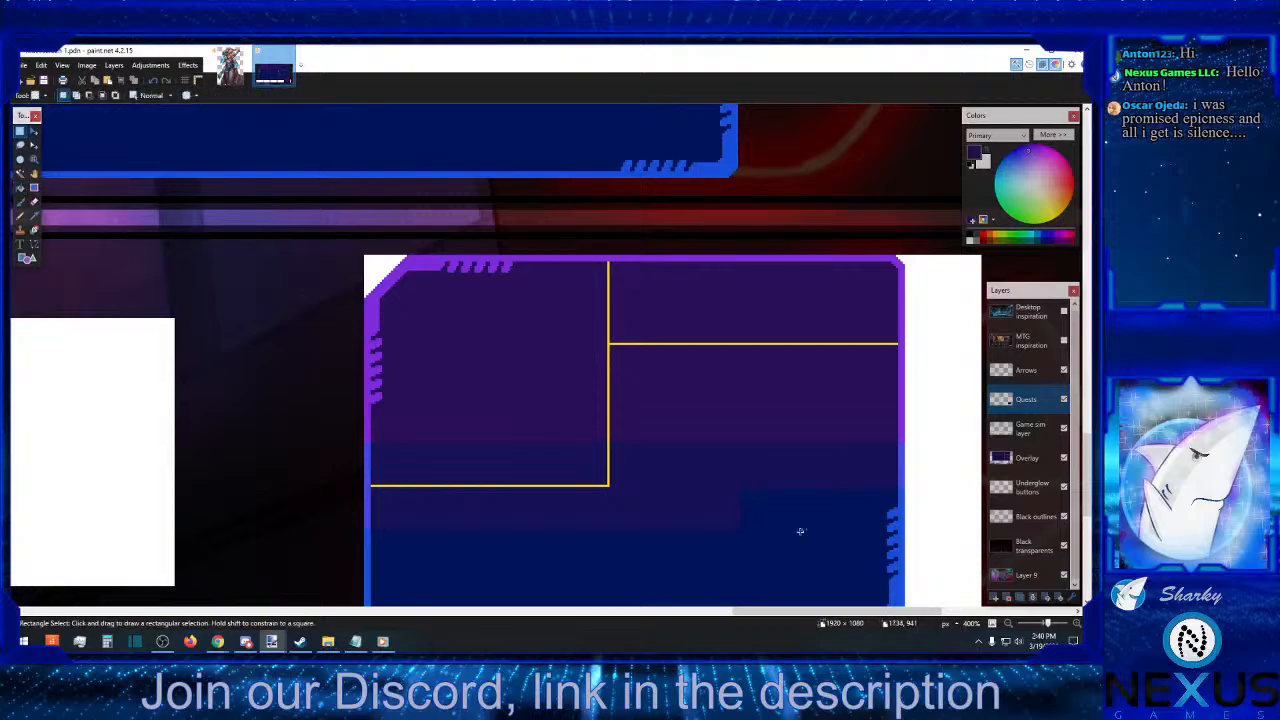
- Fill the panel's upper-left box with a solid dark purple sampled from its background
scroll(800, 531, "down", 6)
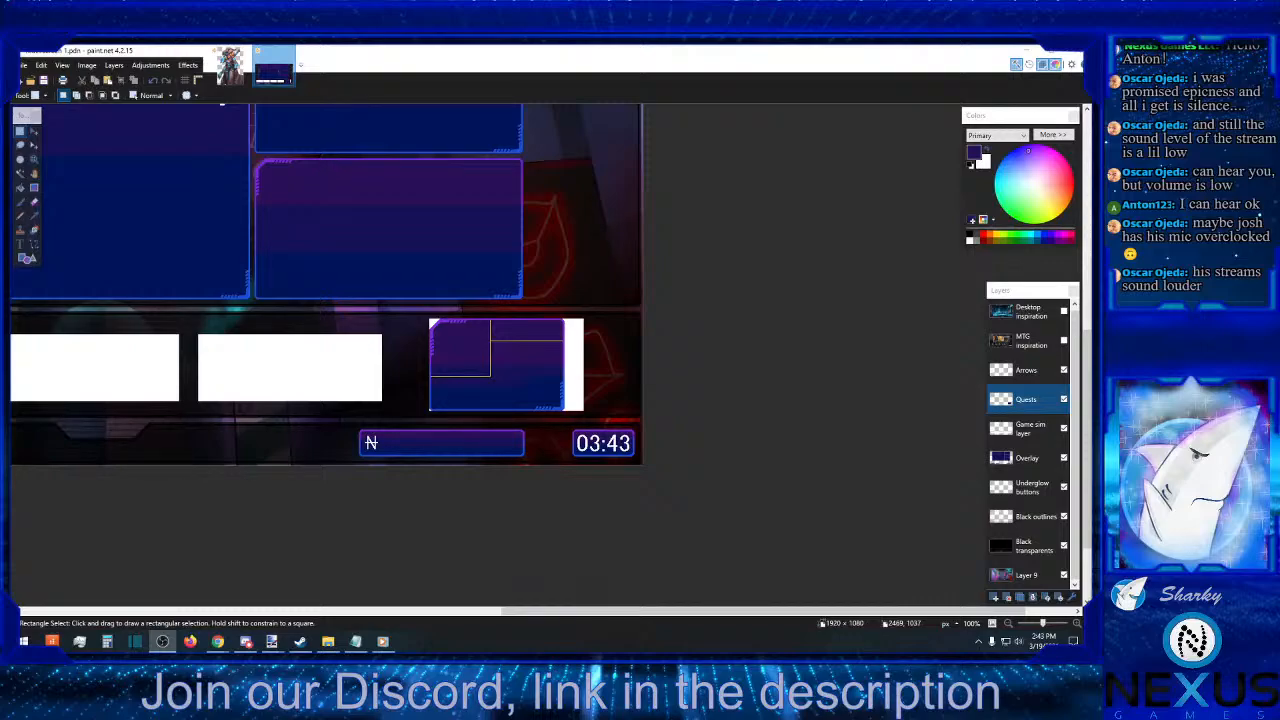
left_click(857, 499)
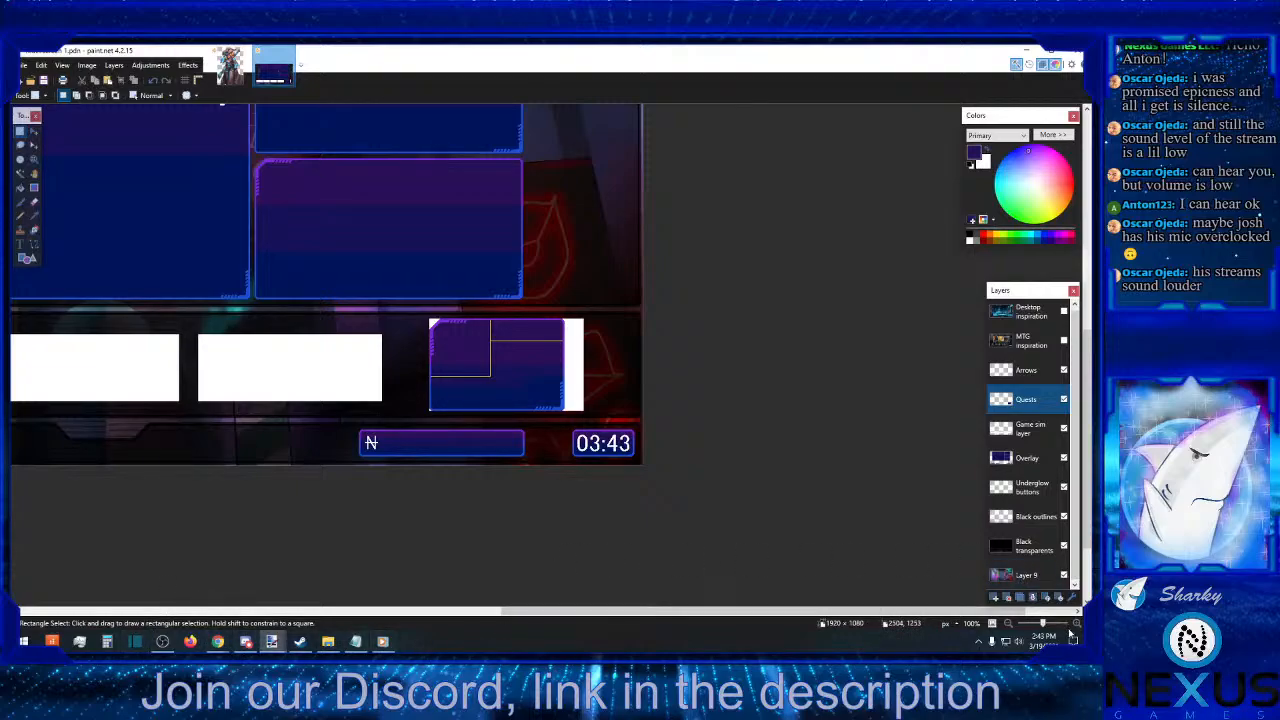
left_click(1076, 623)
left_click(1076, 623)
left_click(1076, 623)
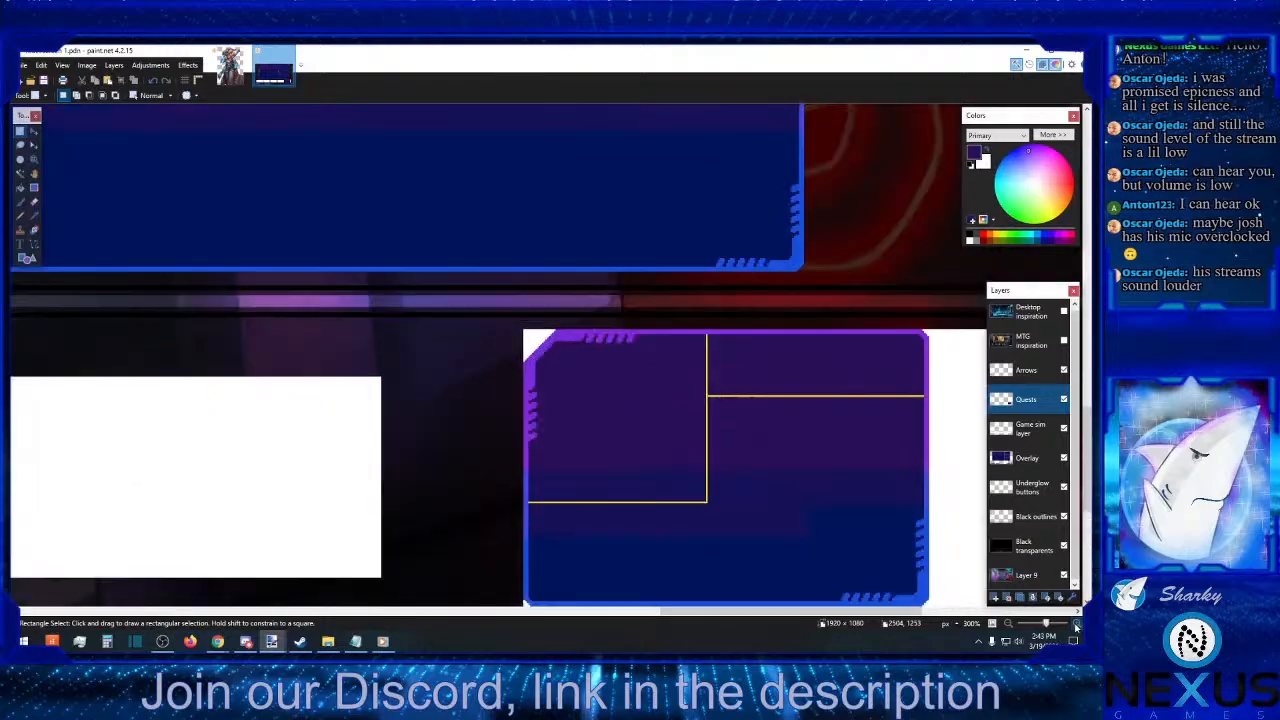
scroll(784, 505, "down", 1)
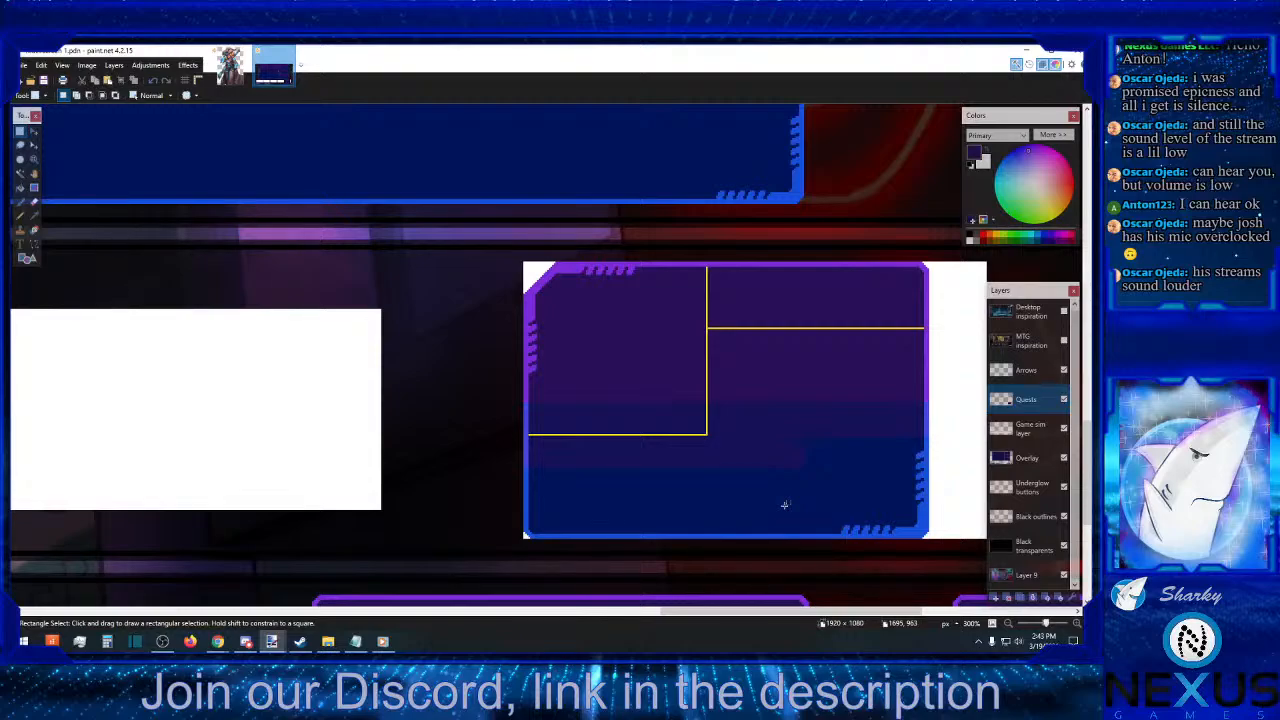
left_click(1076, 623)
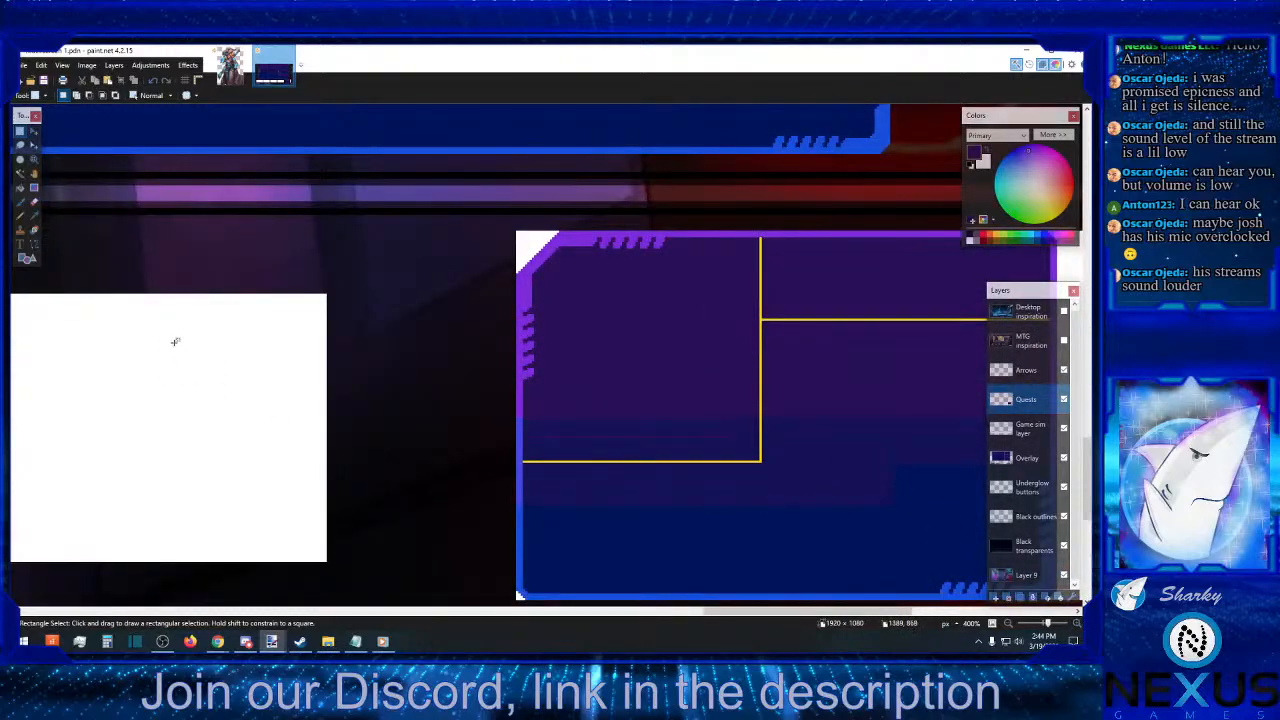
left_click(34, 216)
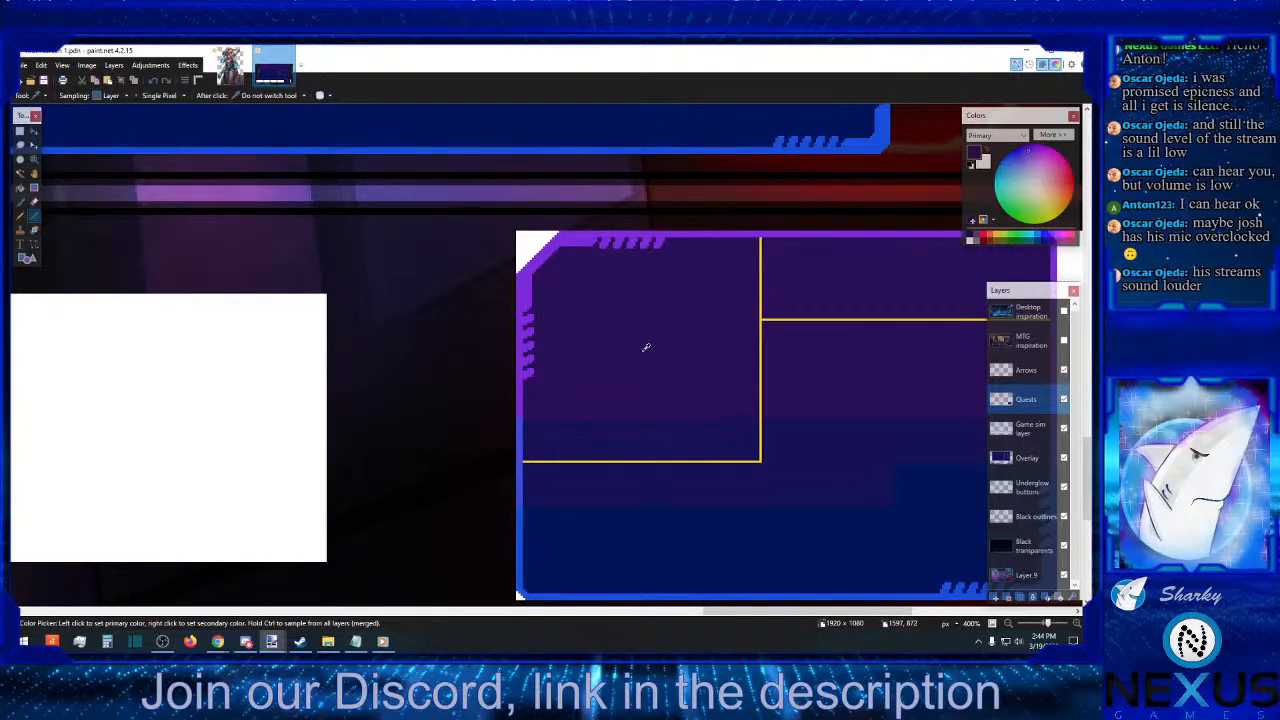
left_click(20, 187)
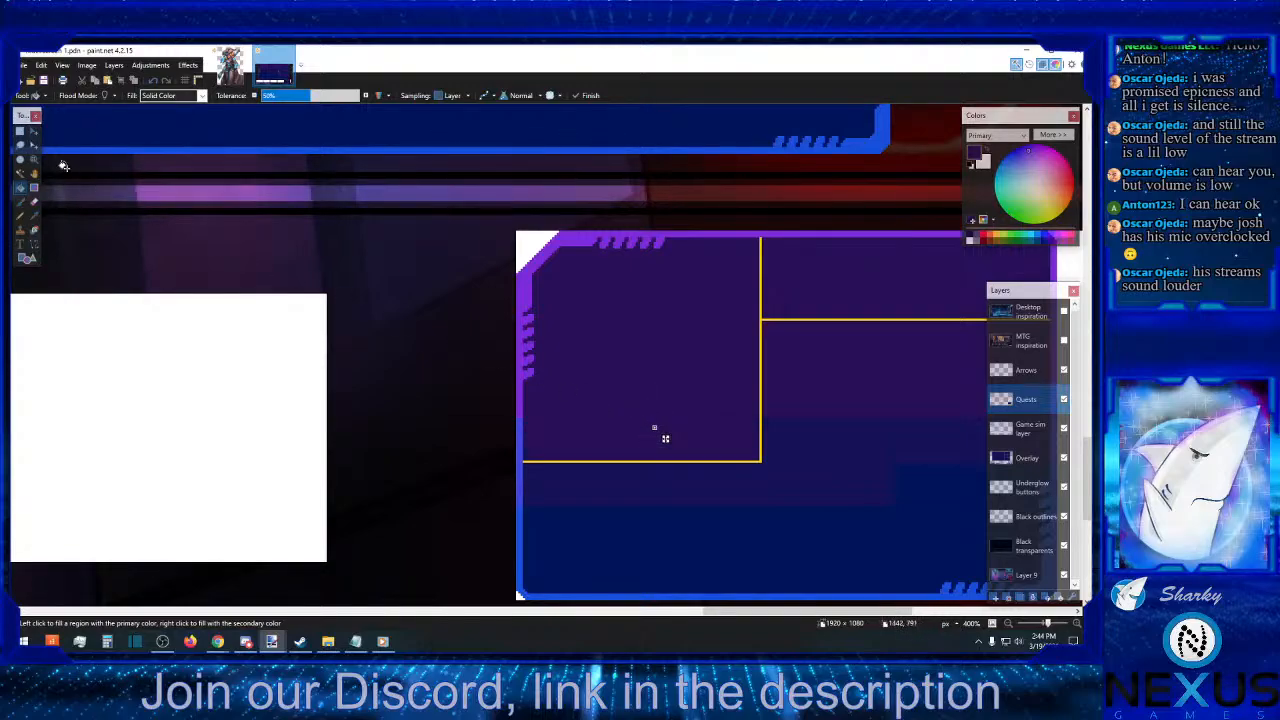
left_click(19, 135)
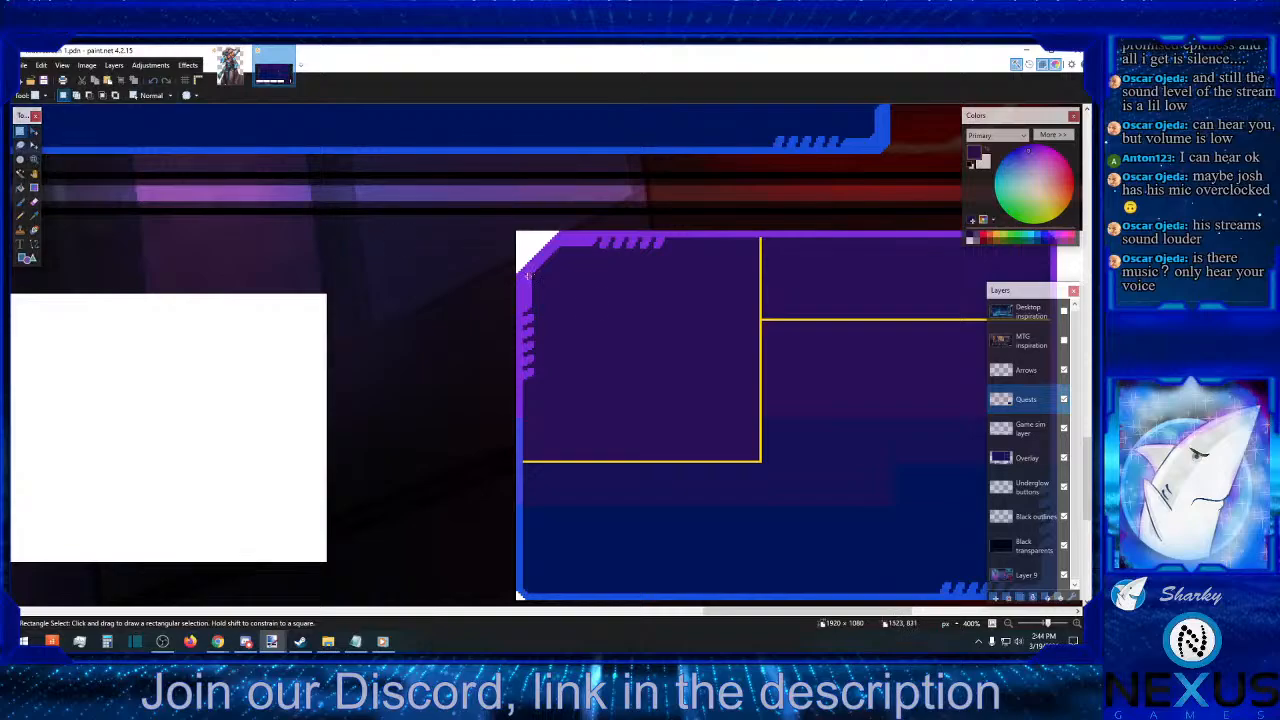
- Fill the panel's upper-right section with sampled dark indigo and the section below the dividers with sampled navy blue, reducing the fill tolerance to 0%
left_click(34, 215)
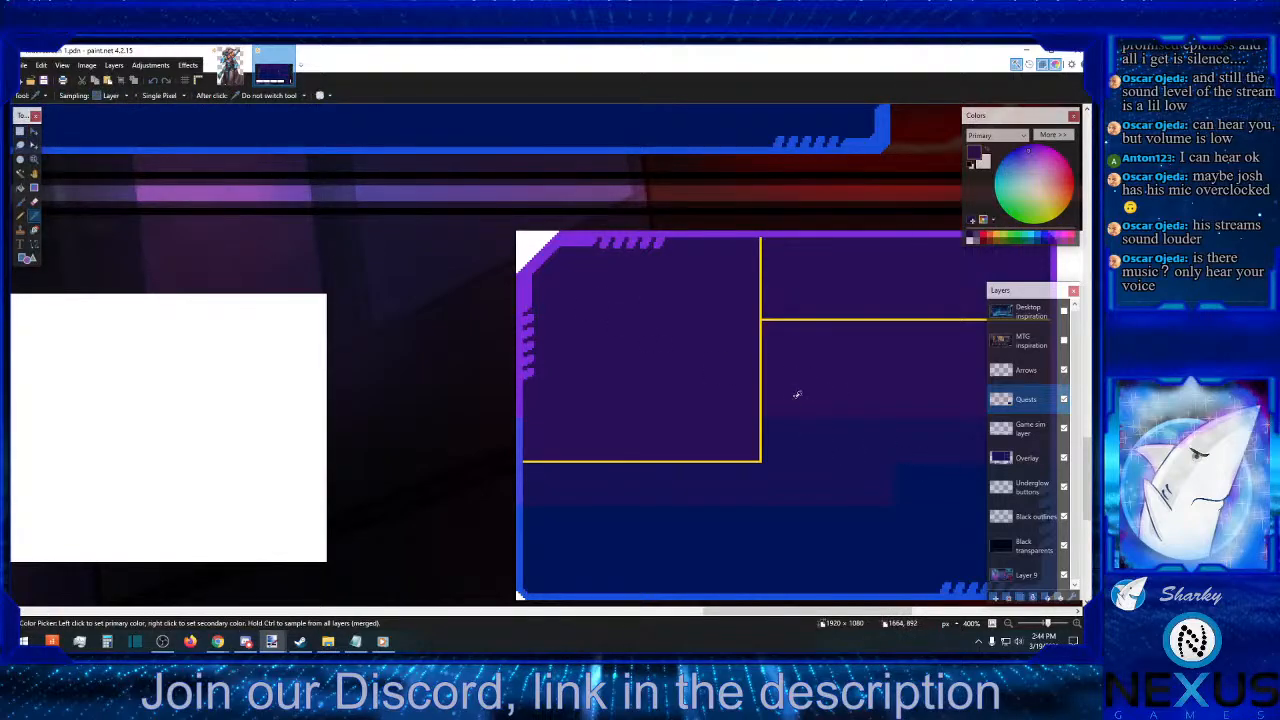
left_click(20, 187)
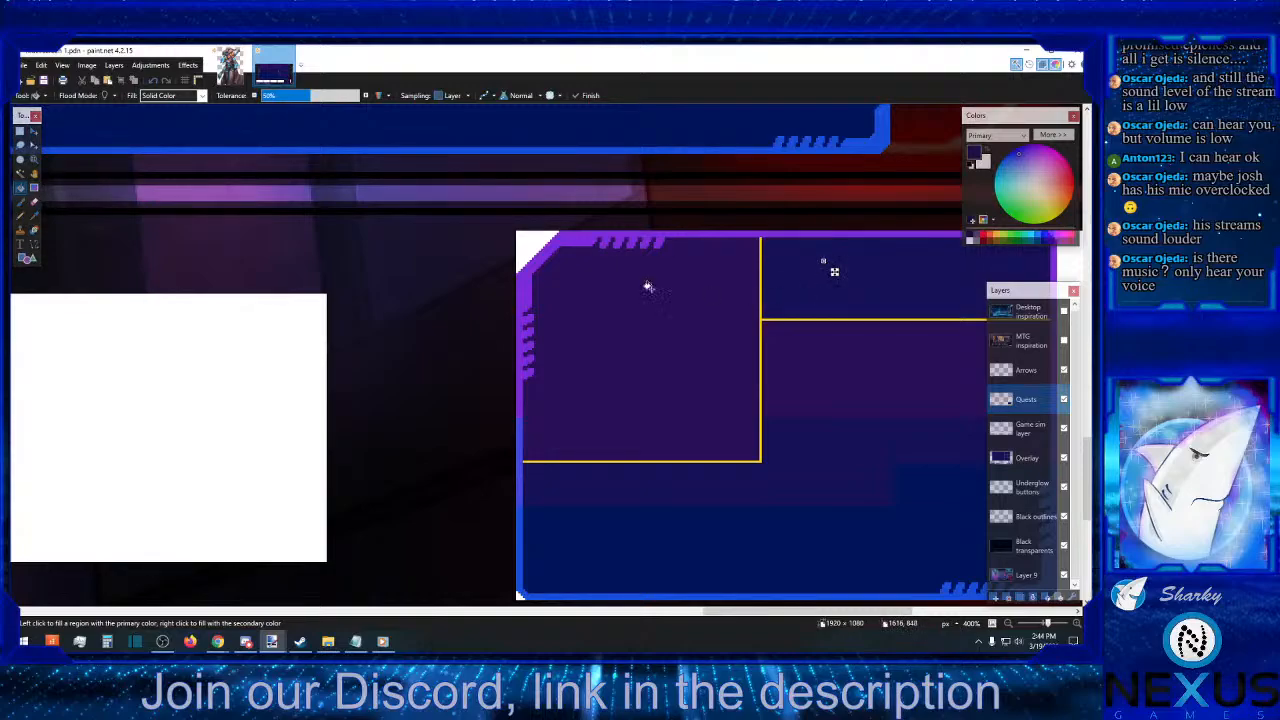
left_click(34, 215)
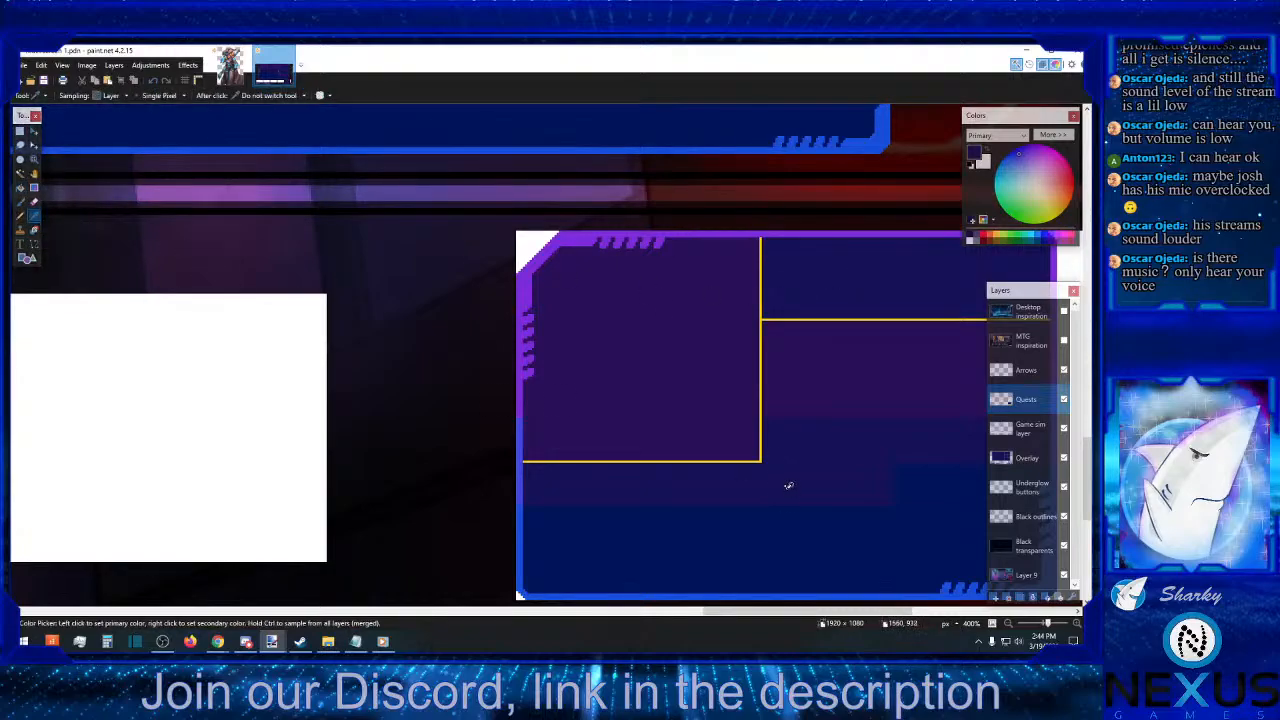
left_click(20, 187)
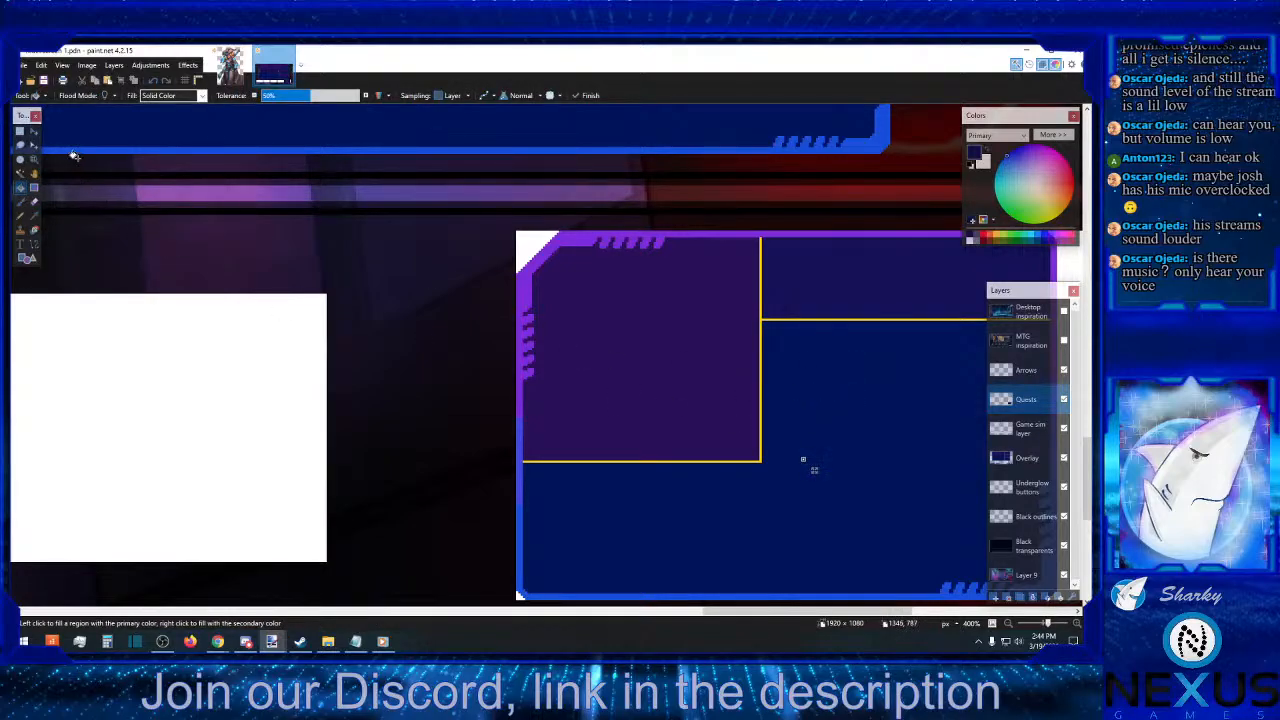
left_click_drag(296, 104, 260, 100)
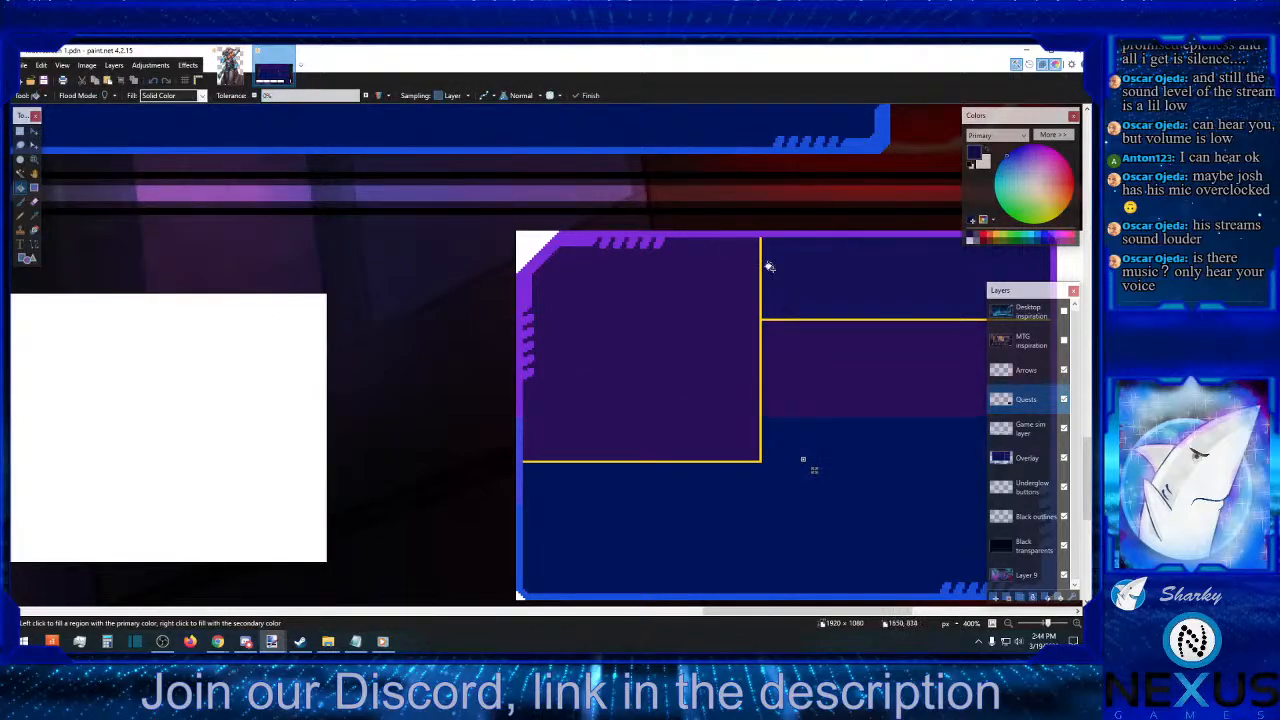
left_click(20, 131)
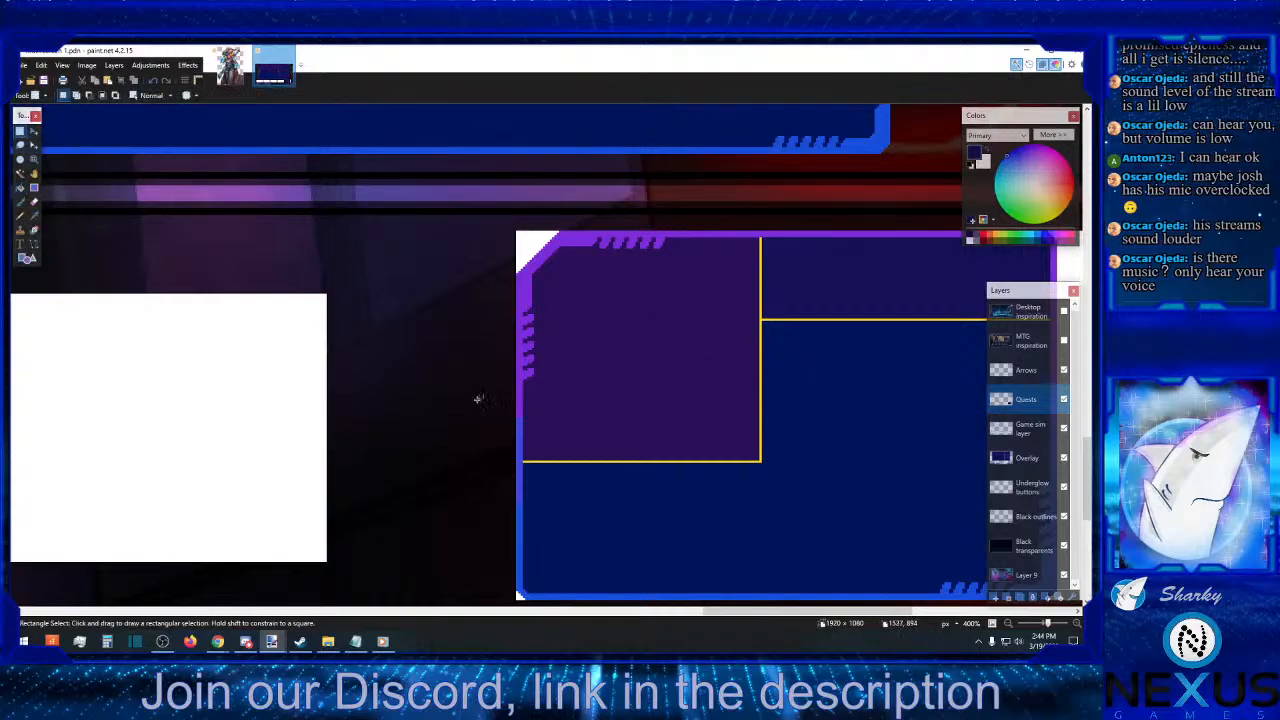
- Recolor the panel's yellow divider lines white
left_click(971, 244)
key("f")
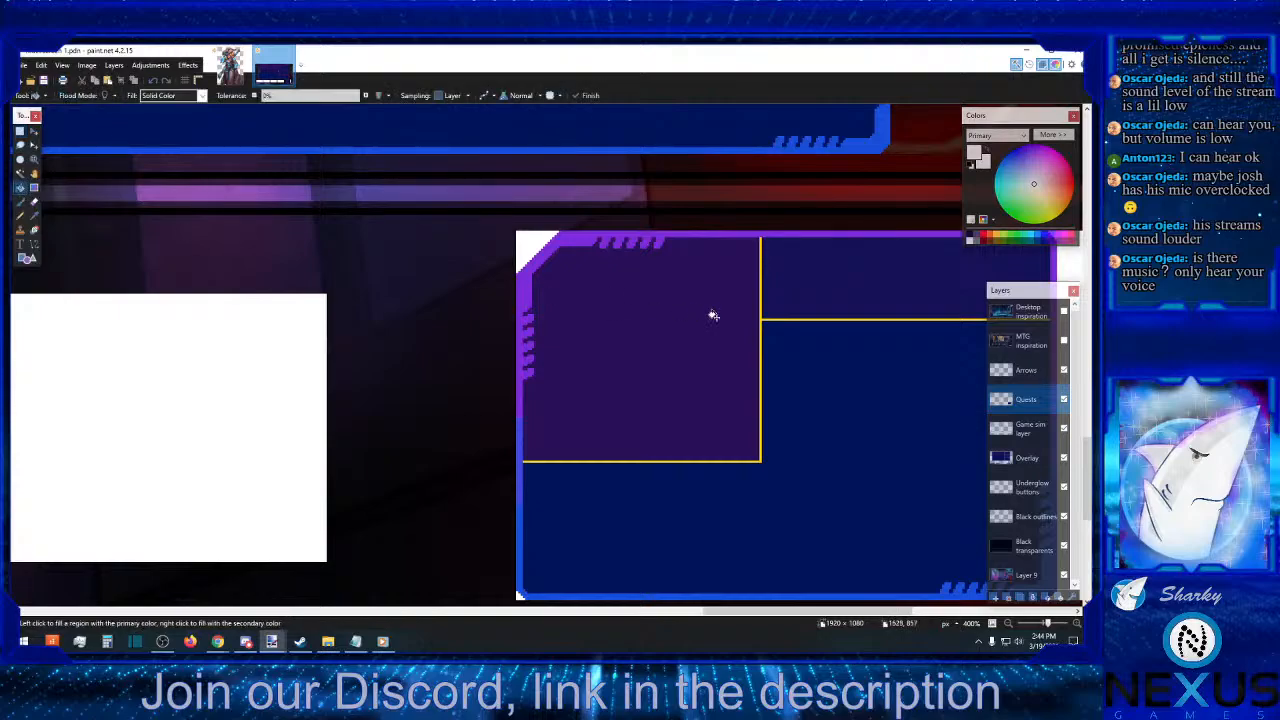
left_click(756, 319)
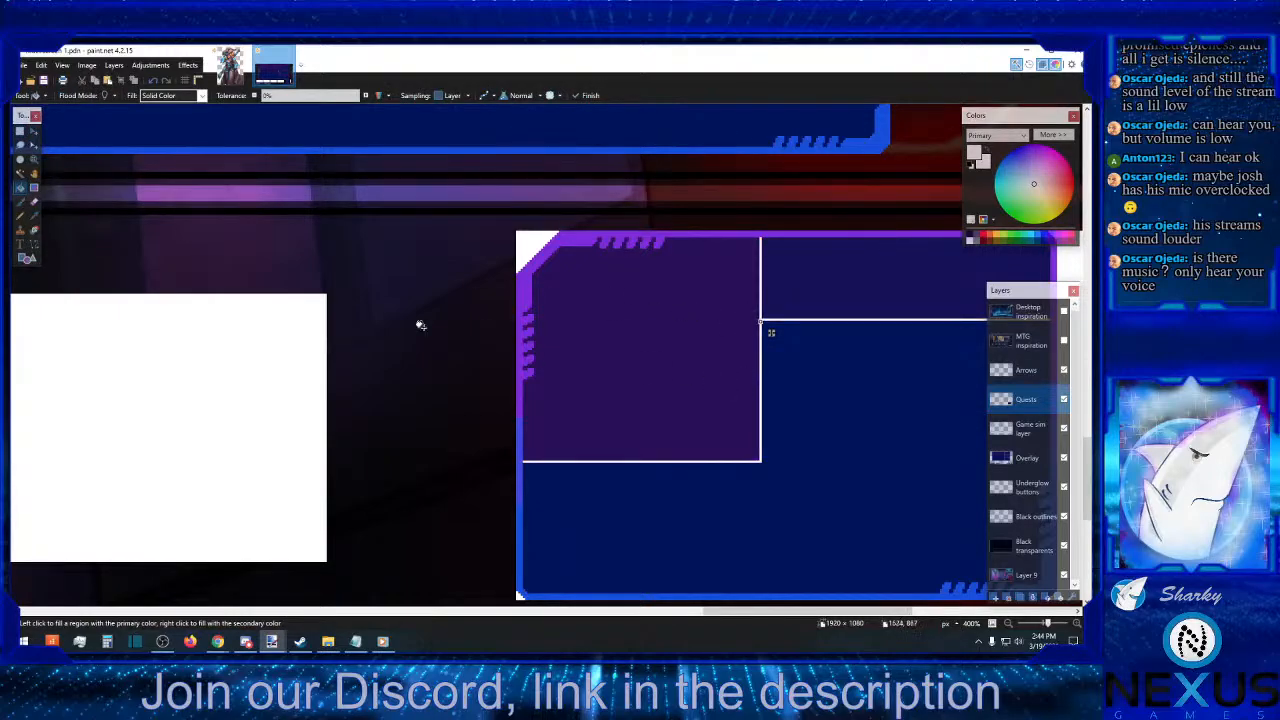
left_click(20, 132)
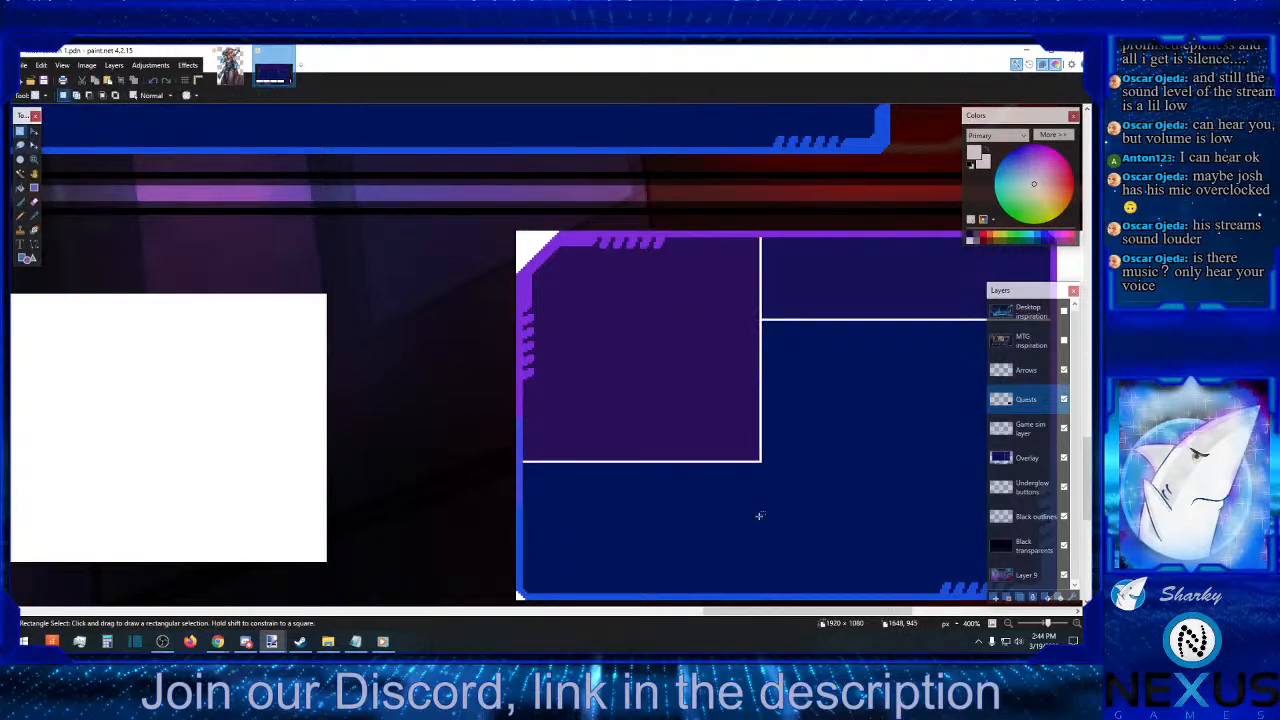
left_click(1009, 624)
left_click(1009, 624)
left_click(1010, 625)
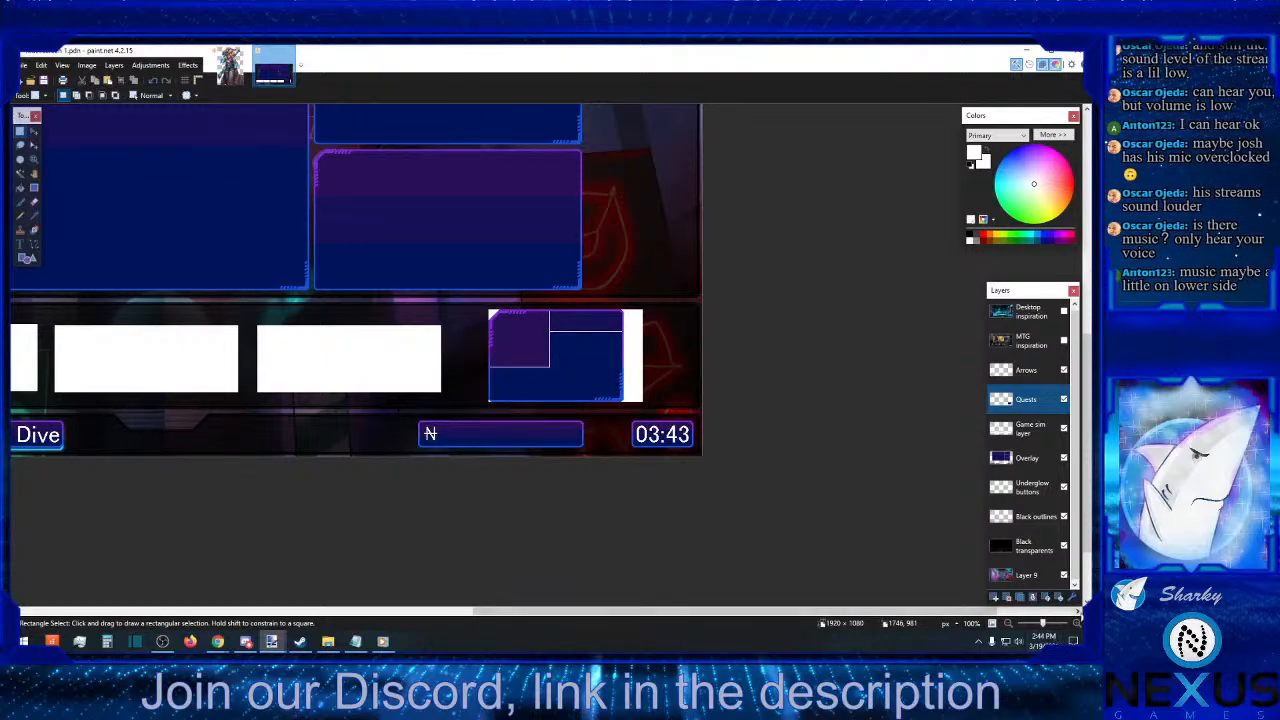
left_click(1076, 623)
double_click(1076, 623)
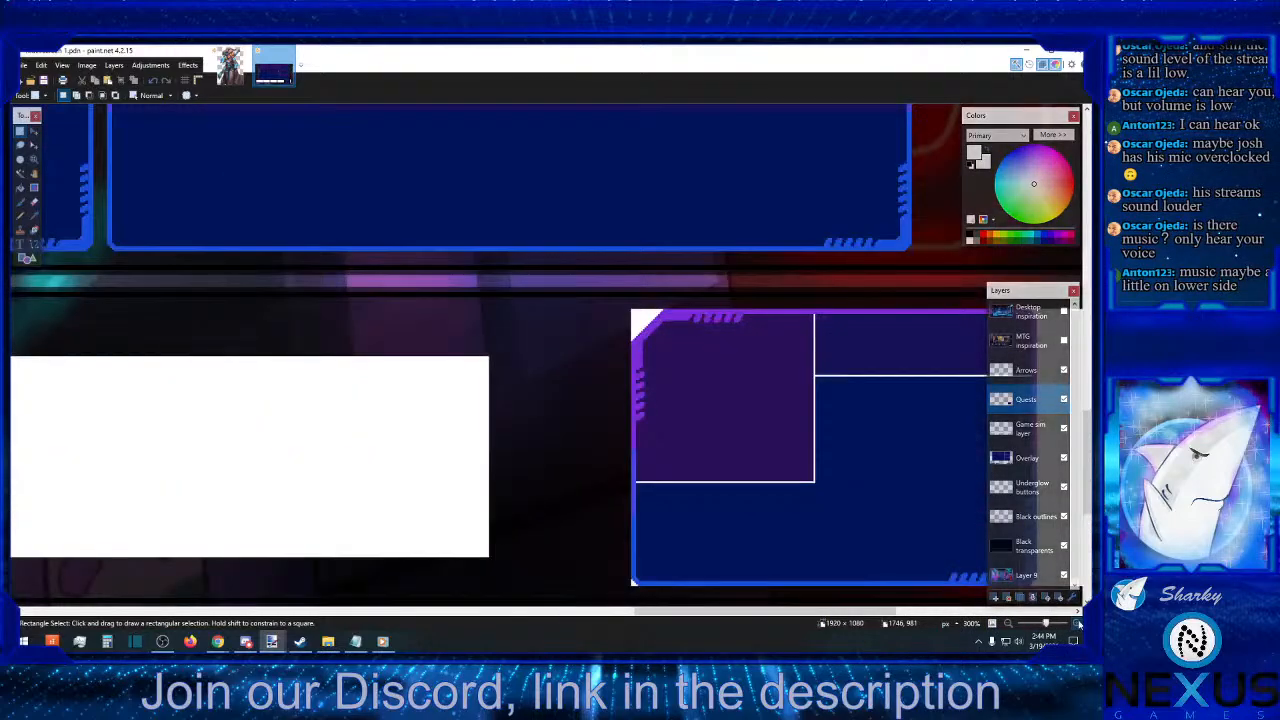
scroll(865, 489, "down", 1)
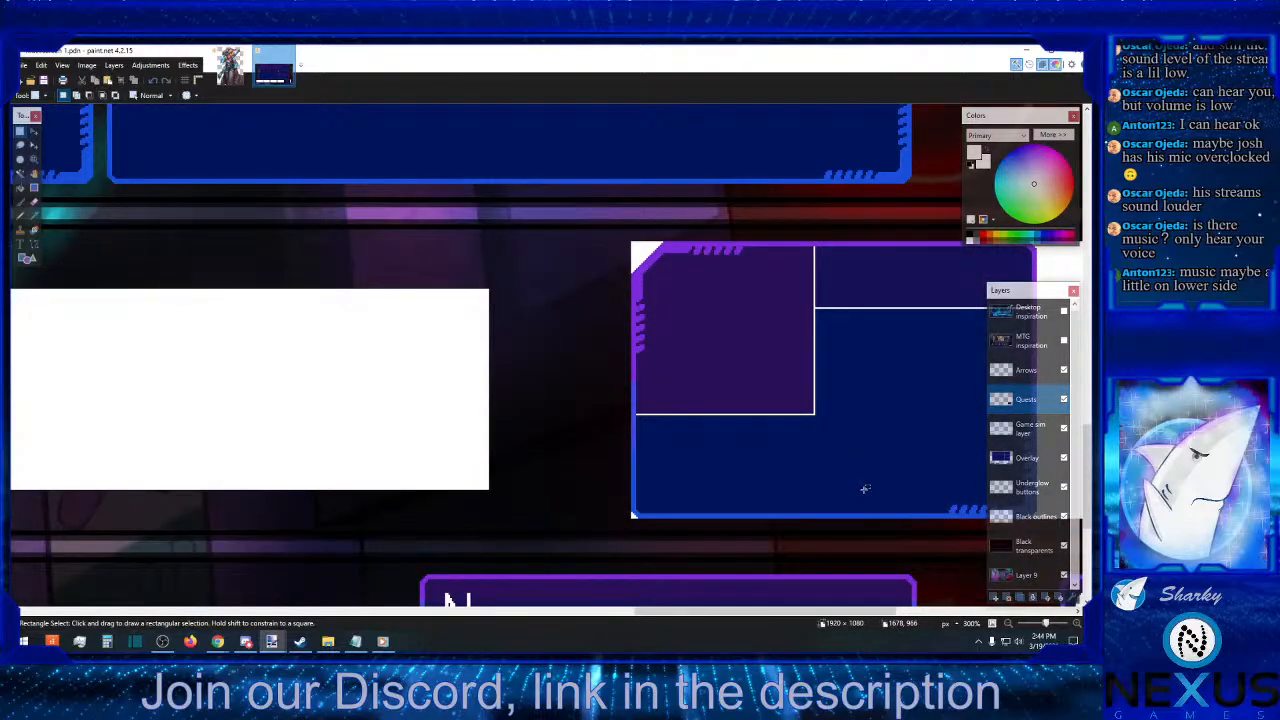
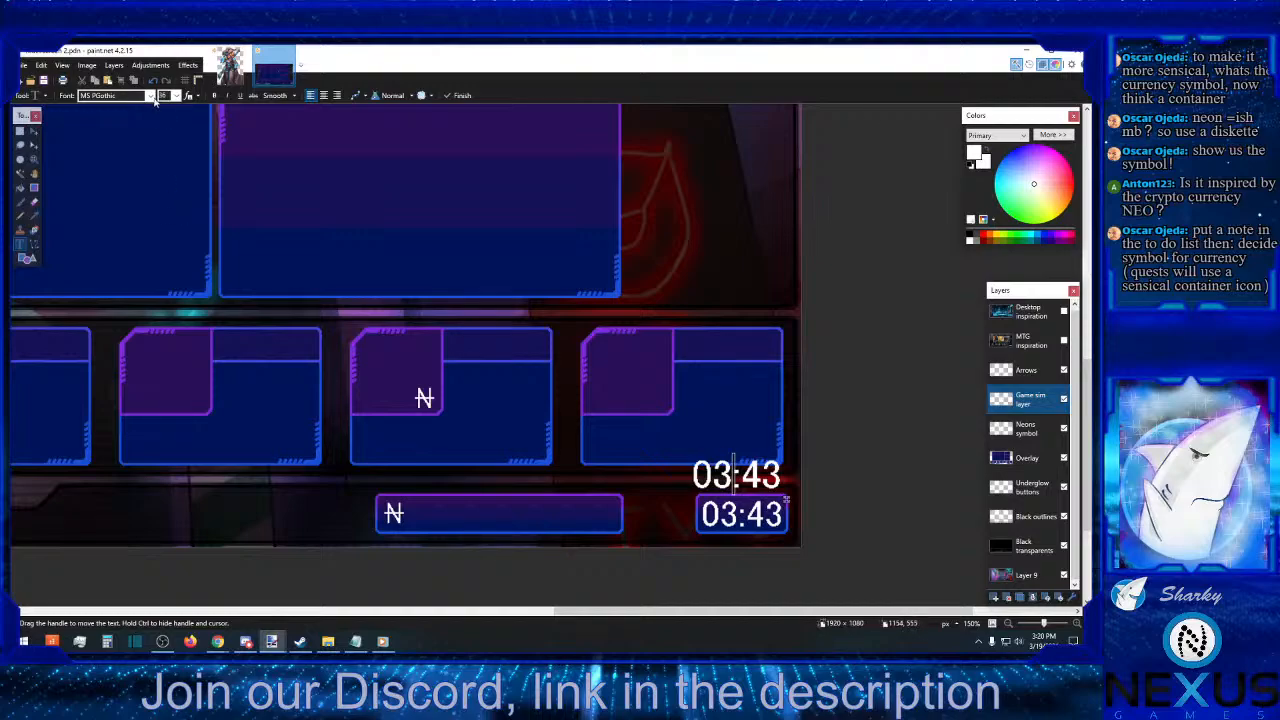
- Change the duplicate 03:43 text above the clock to the MS UI Gothic font at size 20
left_click(151, 95)
left_click(142, 125)
left_click(176, 95)
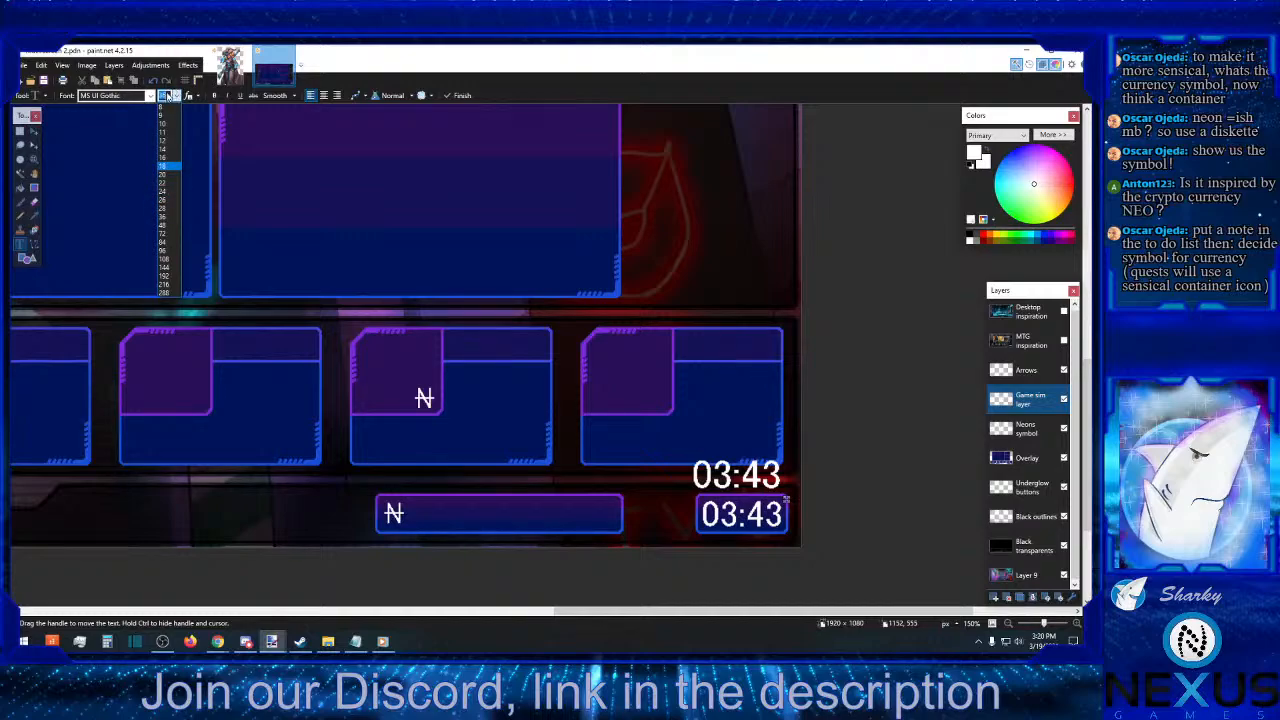
left_click(171, 95)
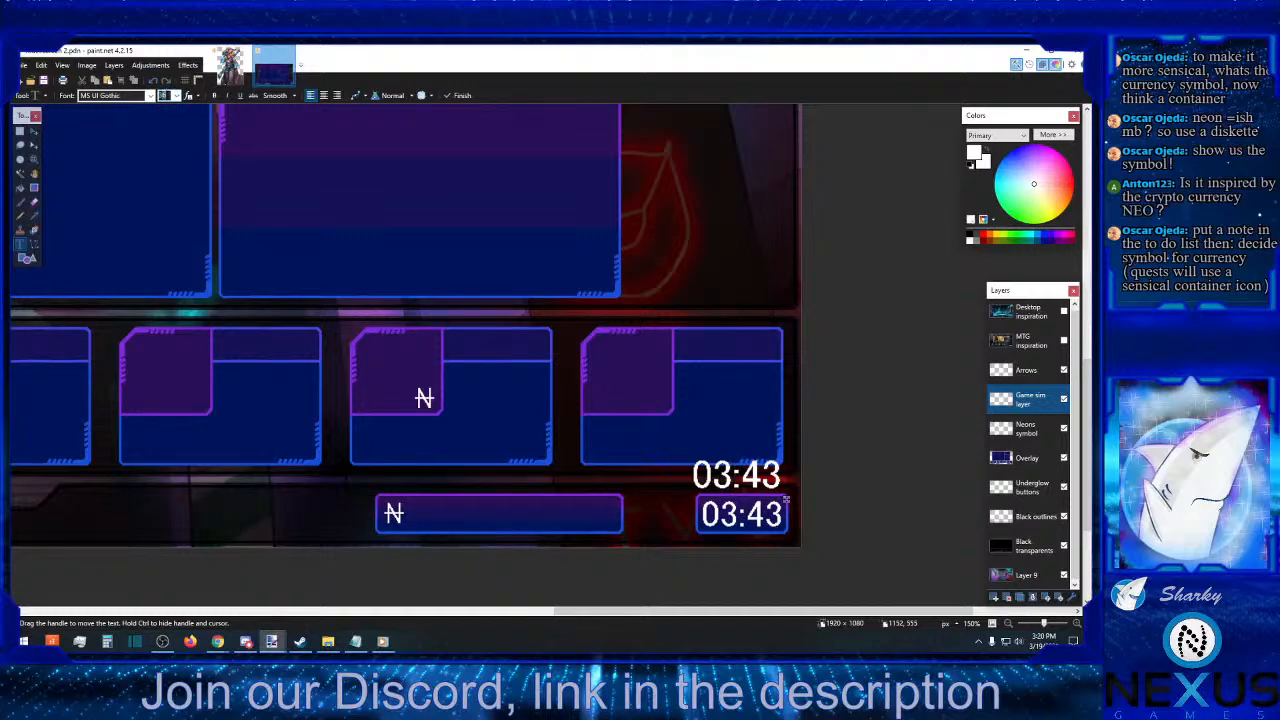
type("20")
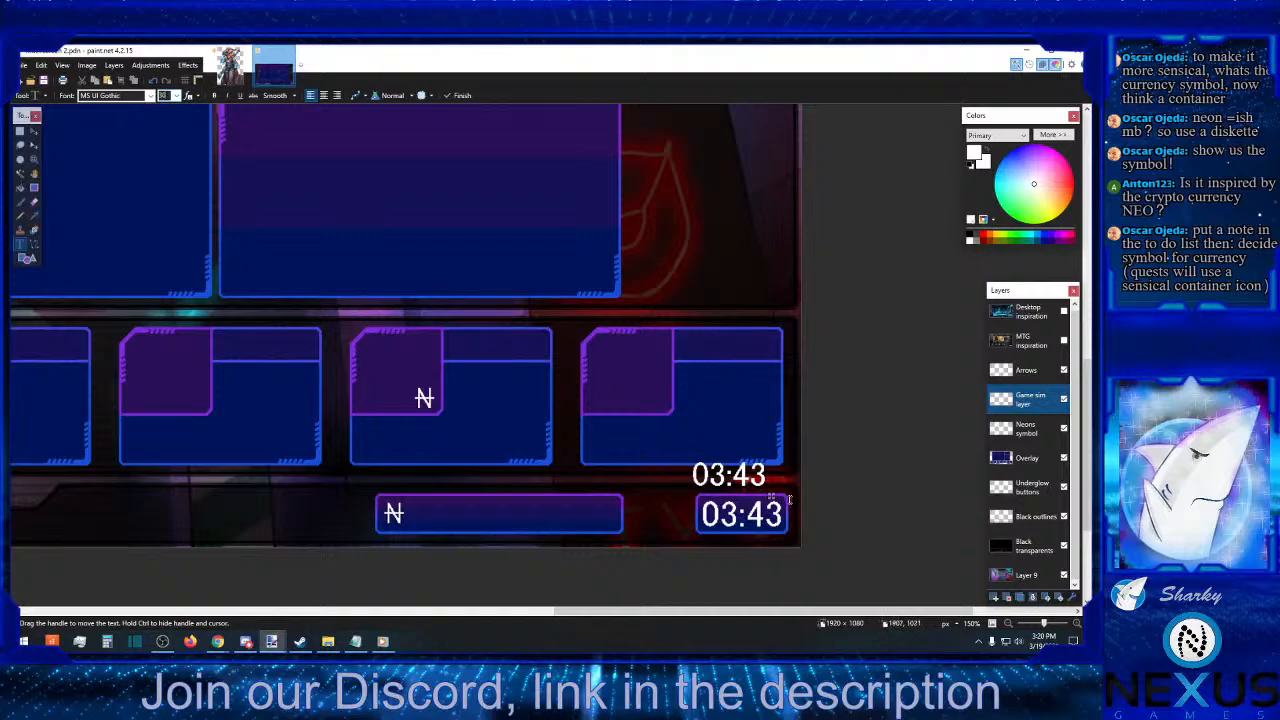
- Move the duplicate 03:43 text onto the clock box and increase its font size slightly
left_click_drag(771, 497, 789, 538)
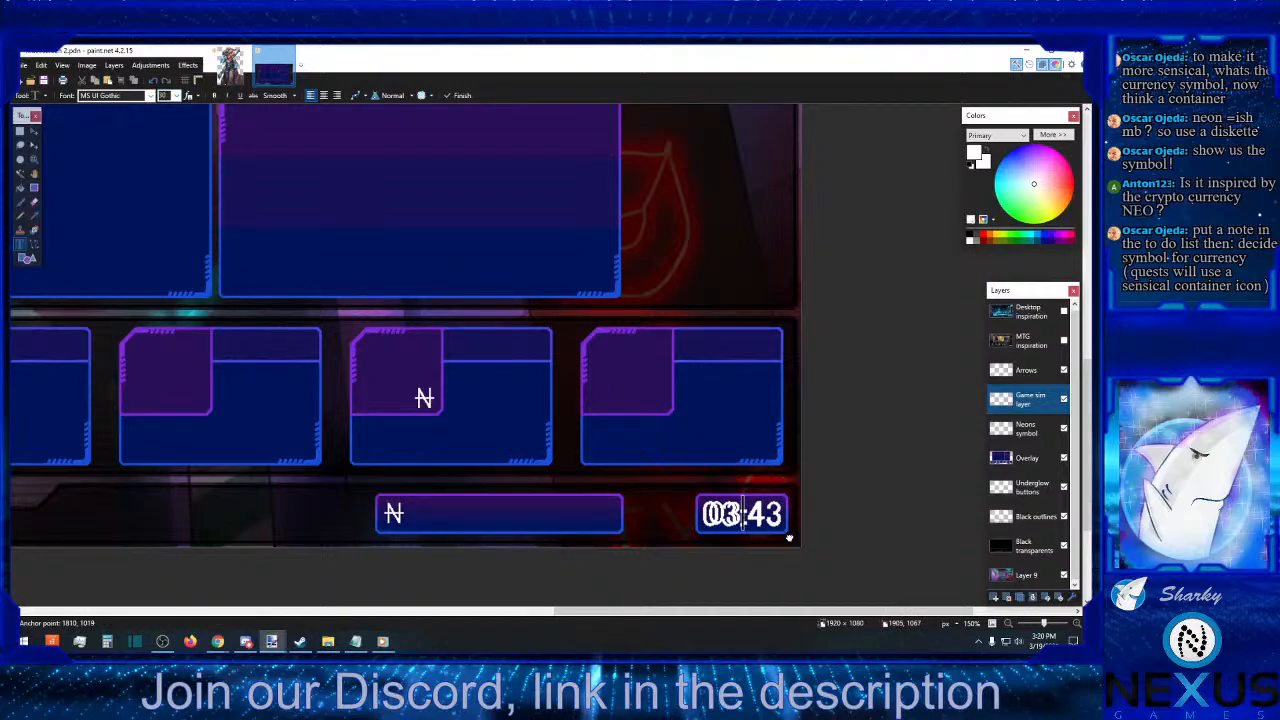
left_click(177, 96)
left_click(165, 96)
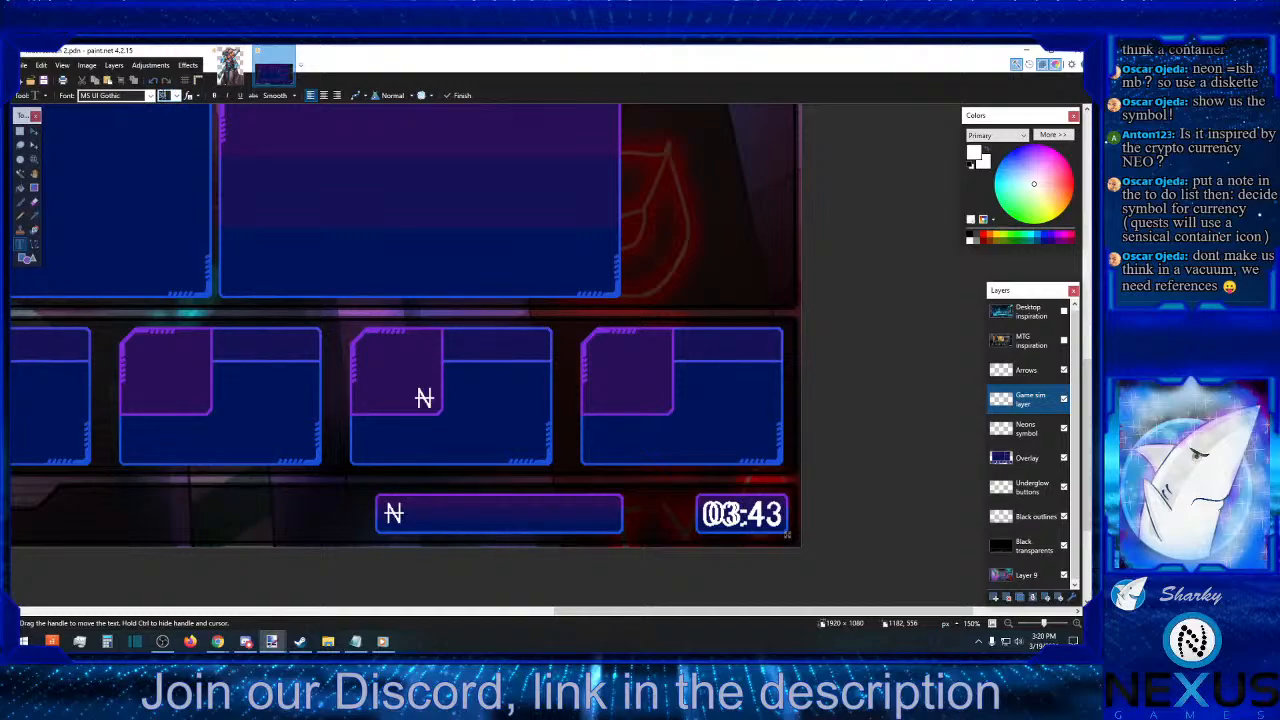
- Place the duplicate 03:43 text in the header strip of the rightmost lower panel
left_click_drag(787, 535, 765, 373)
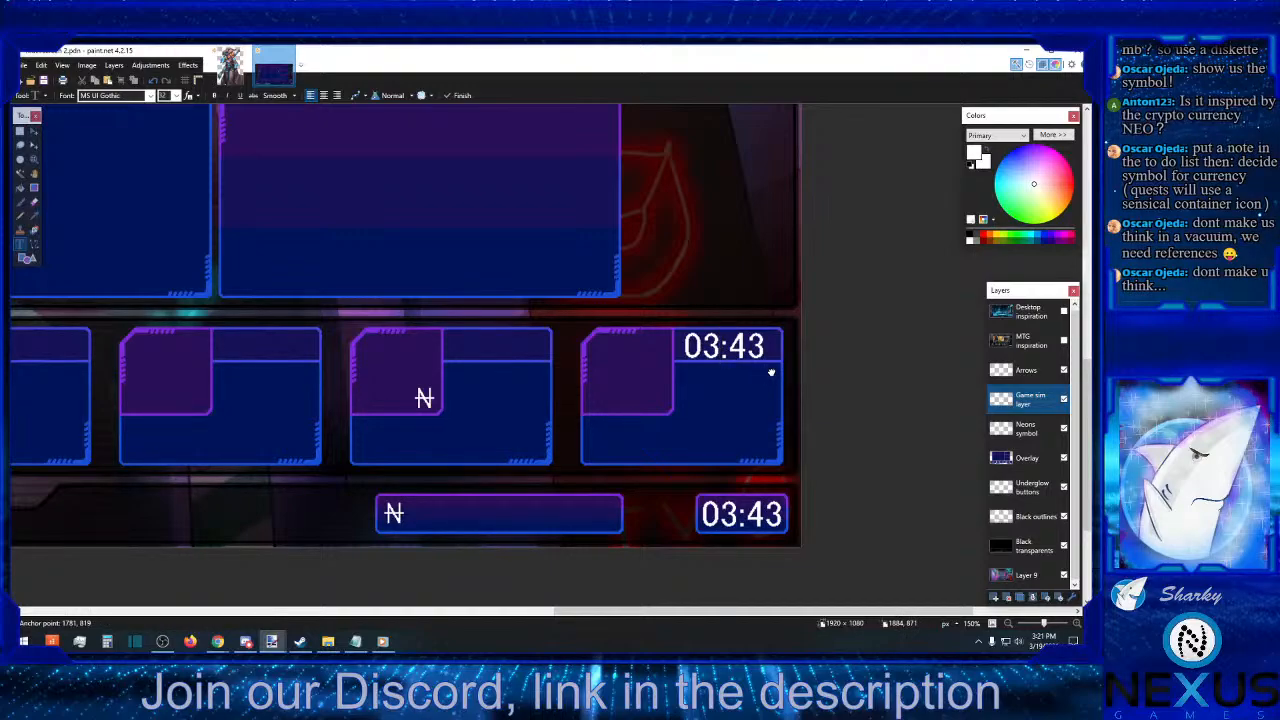
left_click_drag(771, 373, 772, 370)
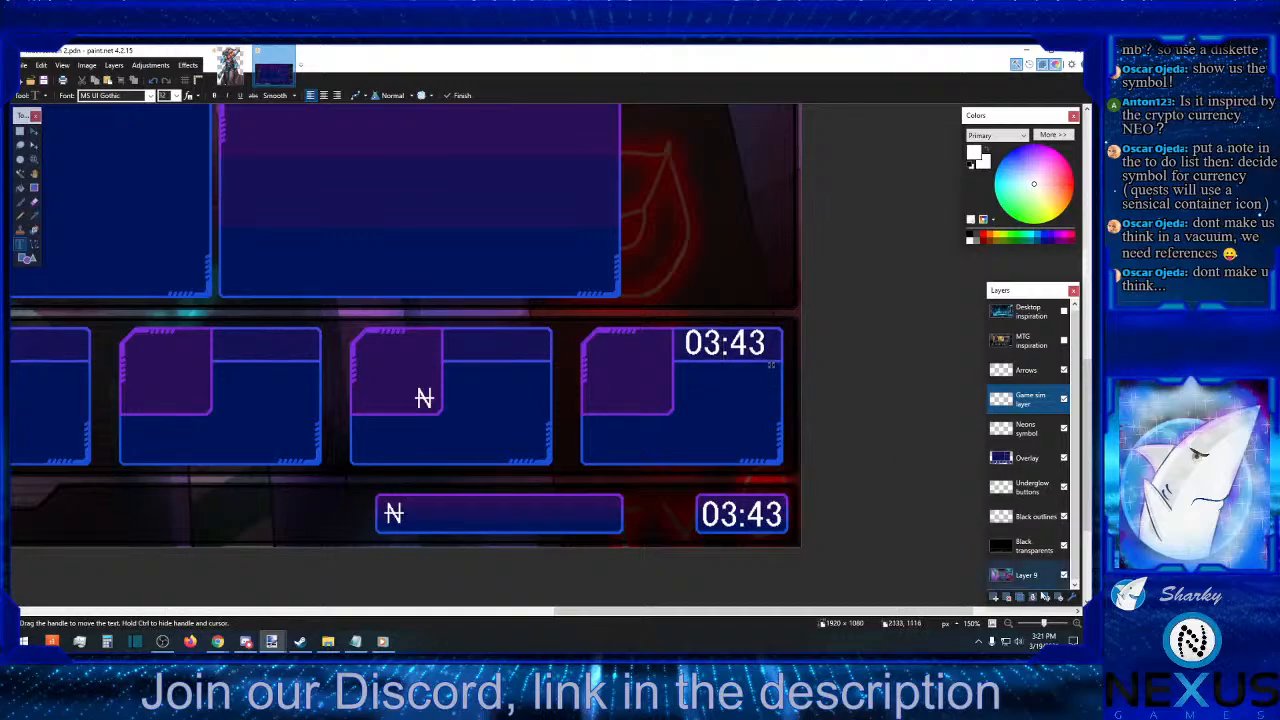
left_click(1077, 623)
left_click(1077, 623)
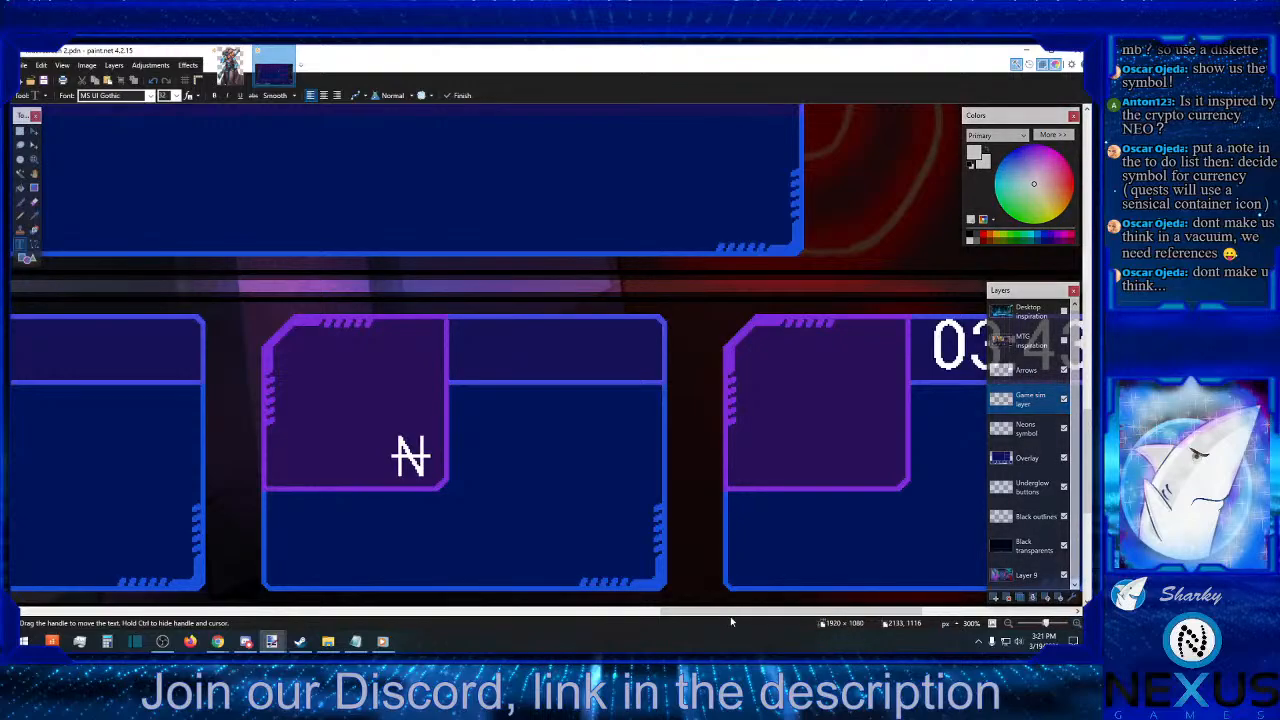
left_click_drag(730, 616, 1013, 612)
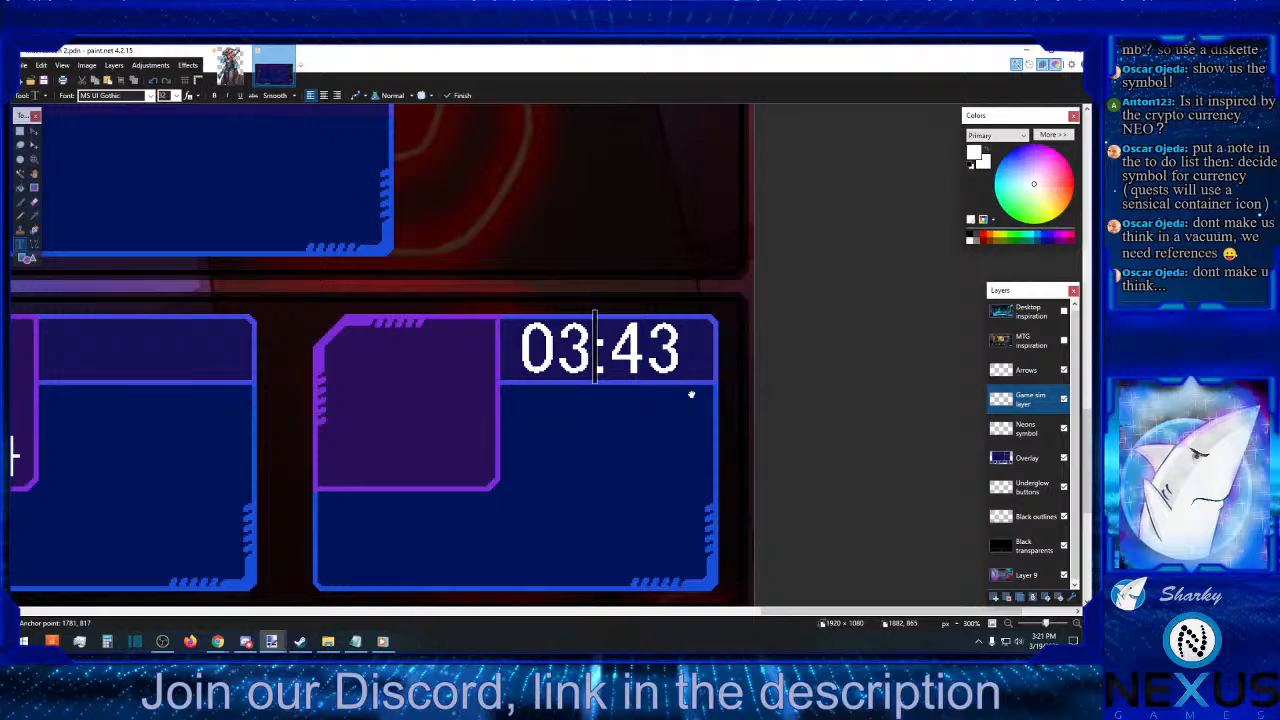
left_click_drag(690, 395, 690, 398)
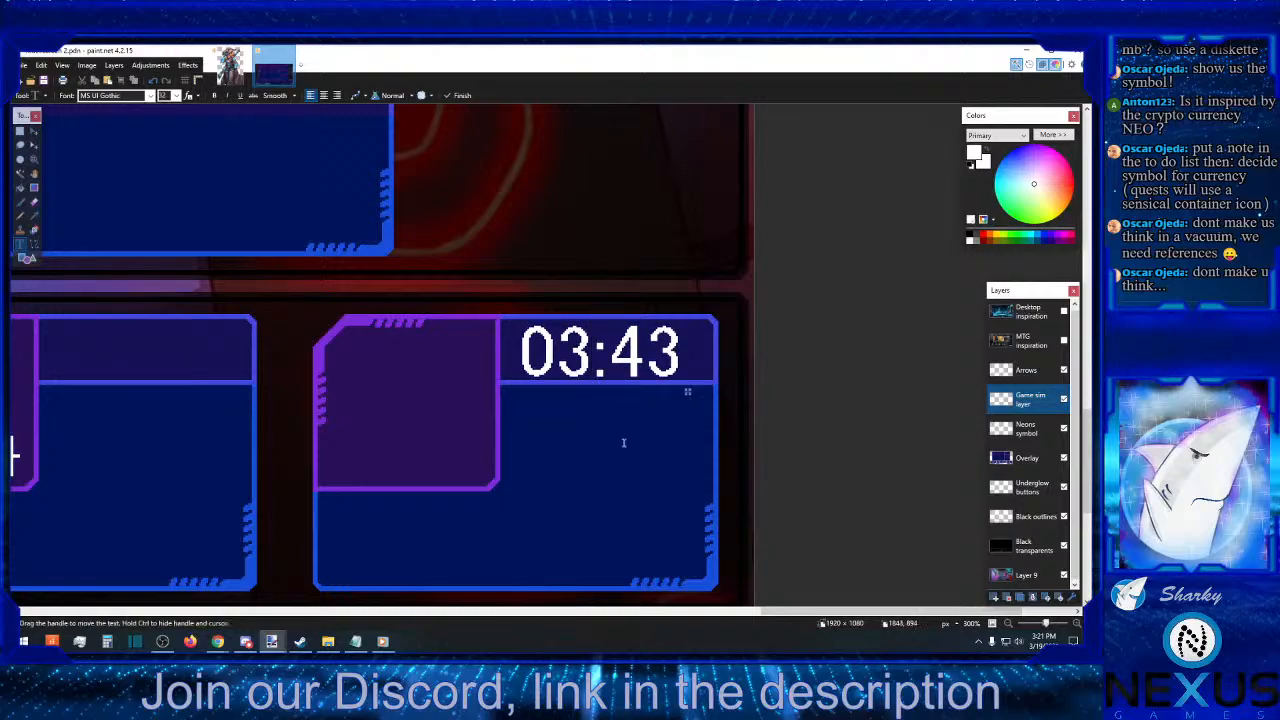
- Overlay the duplicate 03:43 text on the existing clock to compare their size and alignment
scroll(621, 455, "down", 5)
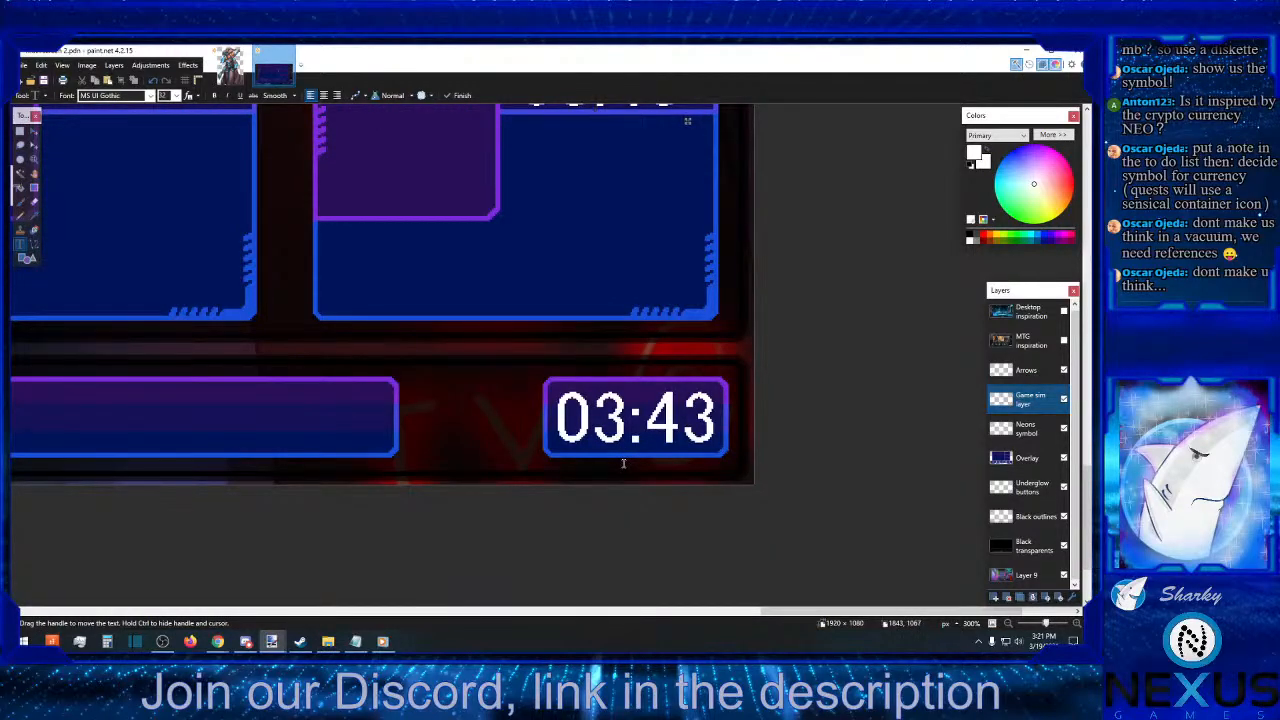
scroll(623, 463, "up", 3)
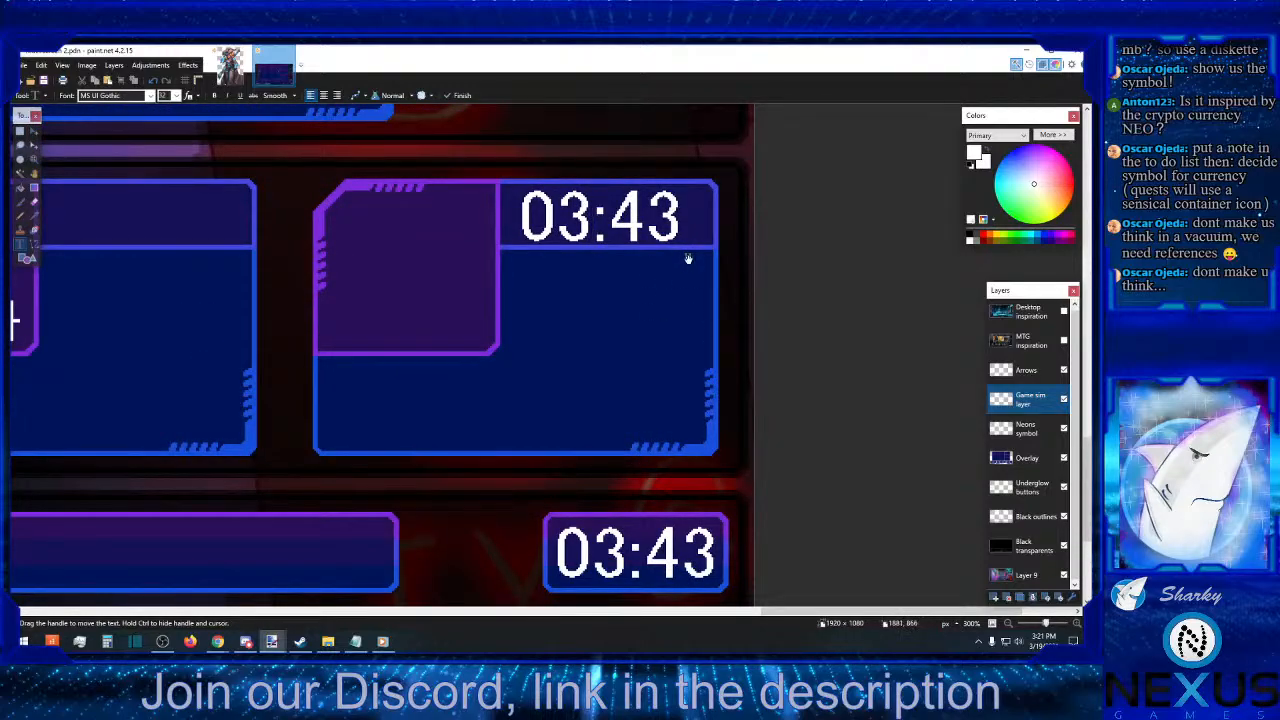
left_click_drag(688, 257, 724, 595)
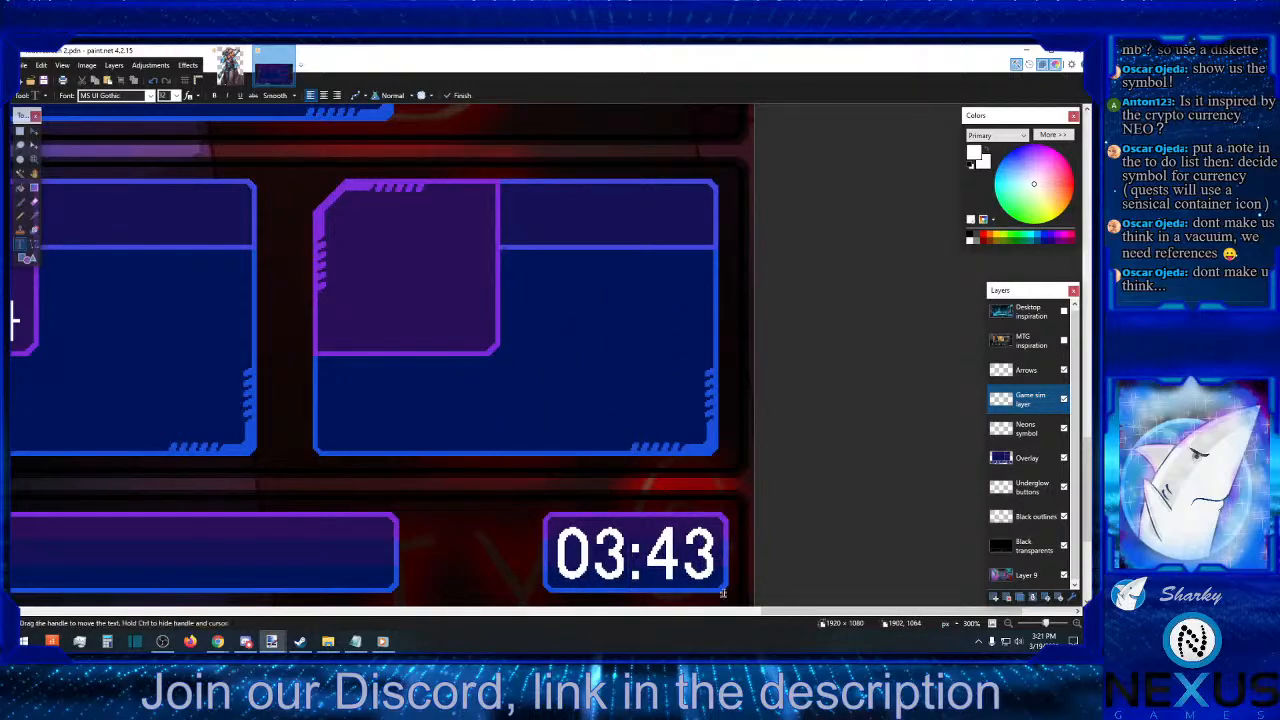
scroll(734, 592, "left", 3)
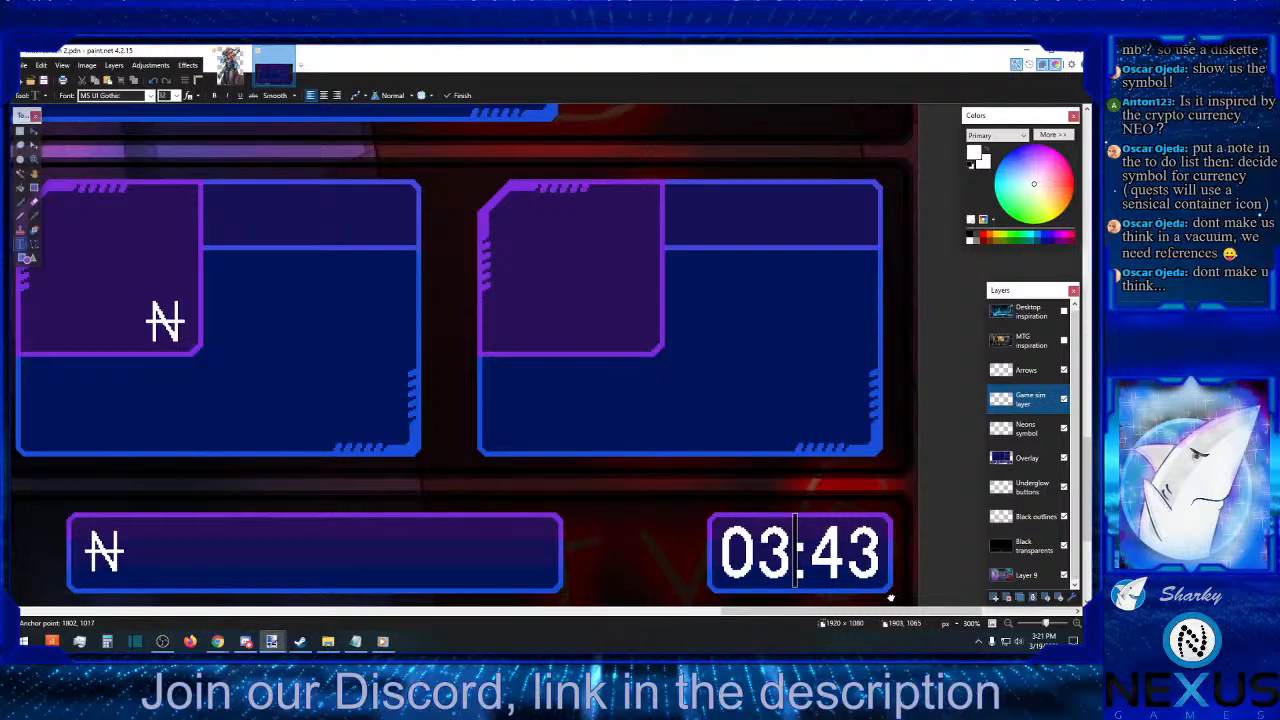
- Move the duplicate 03:43 text off the clock into the rightmost lower panel and delete all its characters
left_click_drag(891, 594, 786, 448)
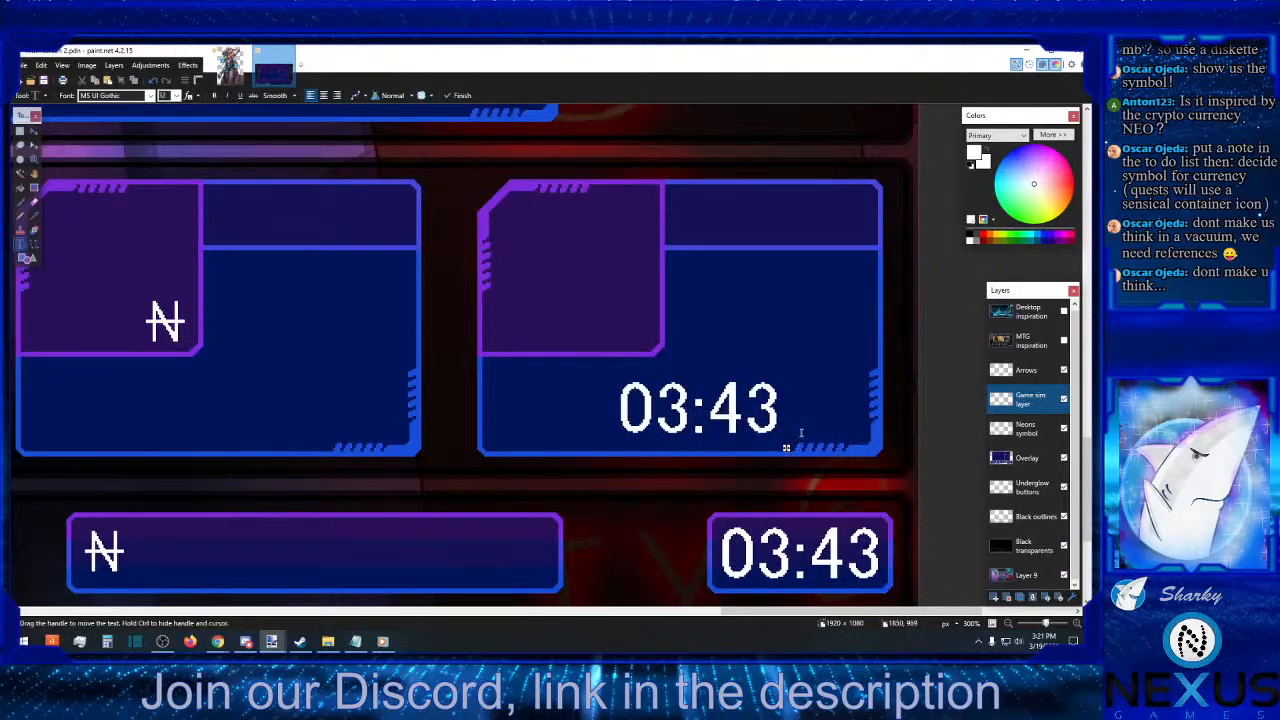
key("BackSpace")
key("BackSpace")
key("BackSpace")
key("BackSpace")
key("BackSpace")
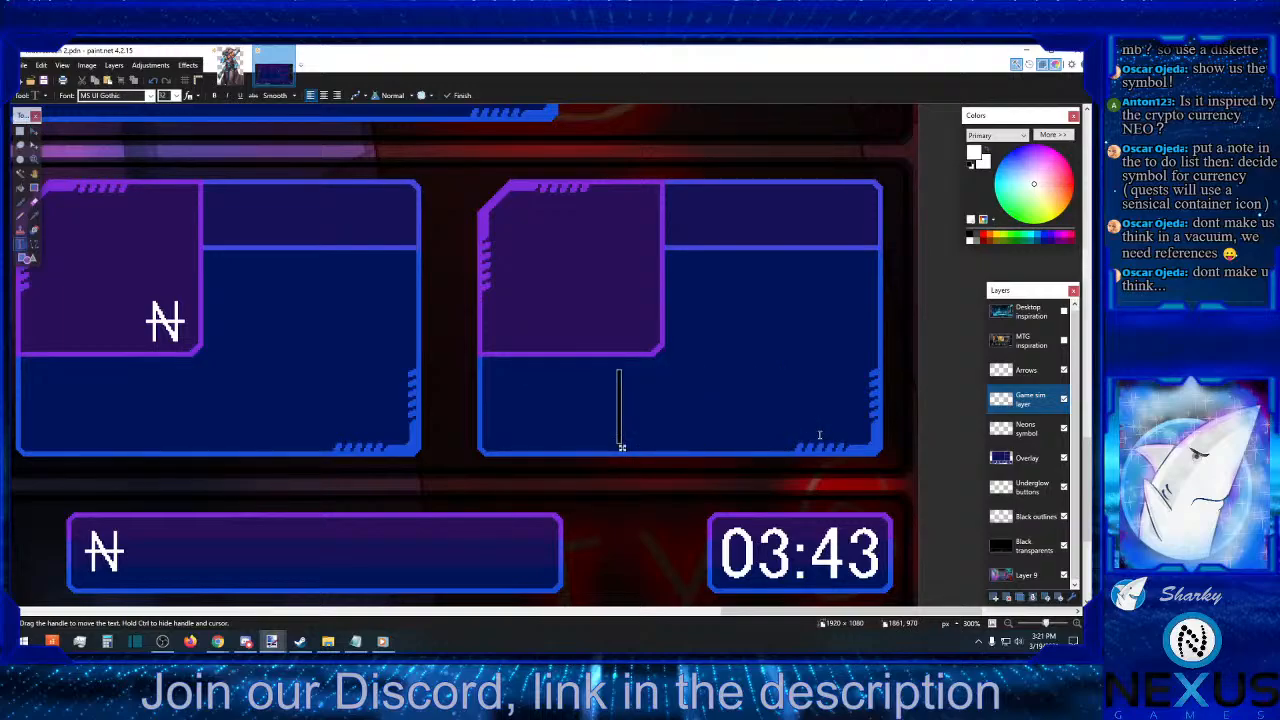
left_click(19, 131)
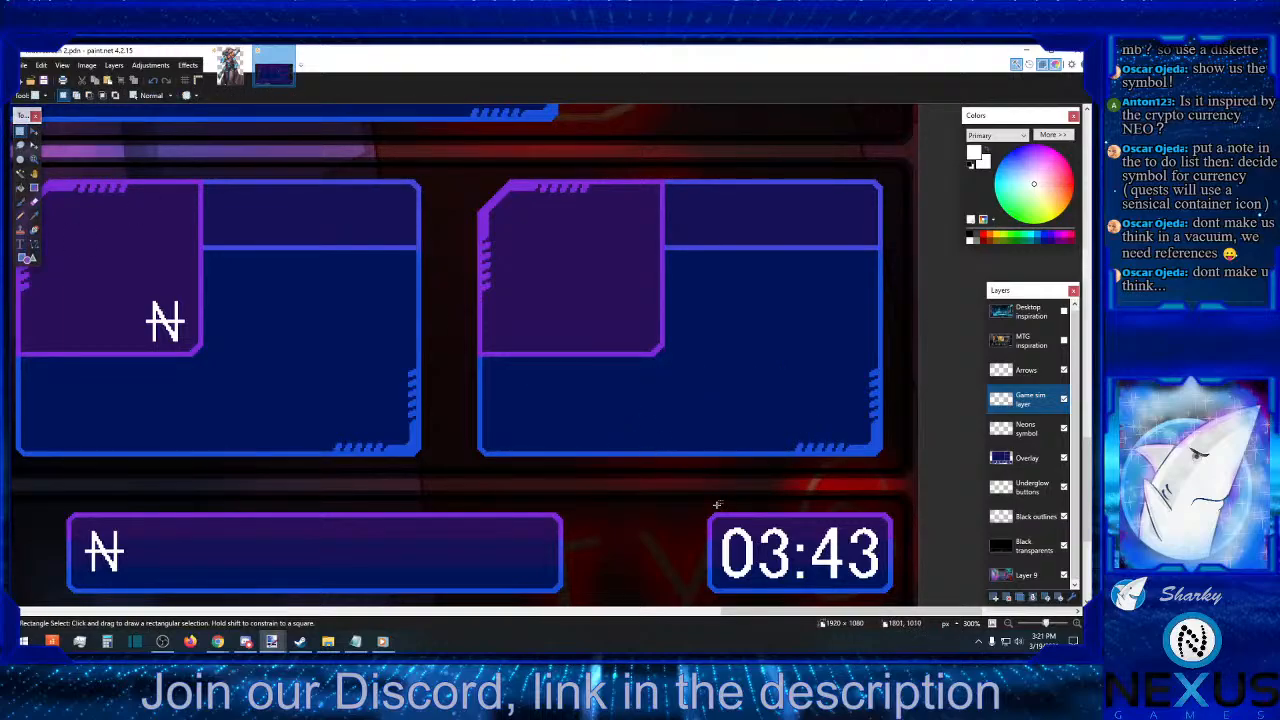
left_click_drag(718, 517, 816, 523)
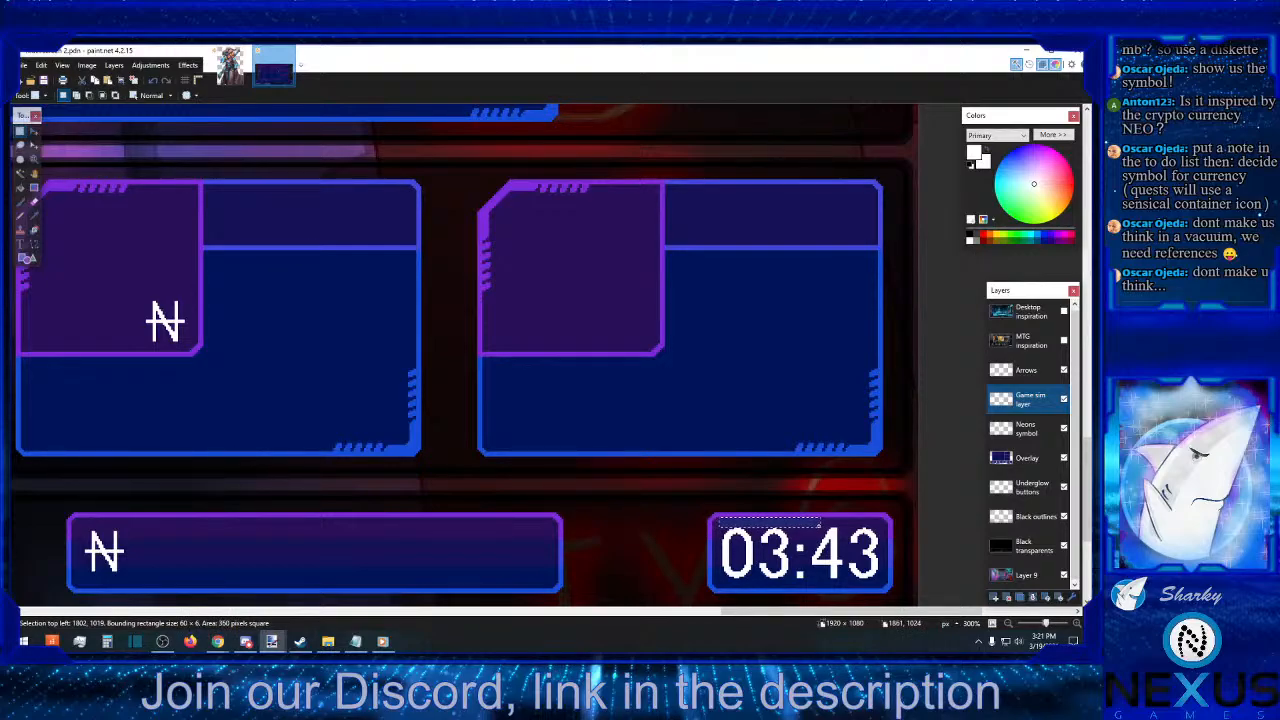
left_click(669, 203)
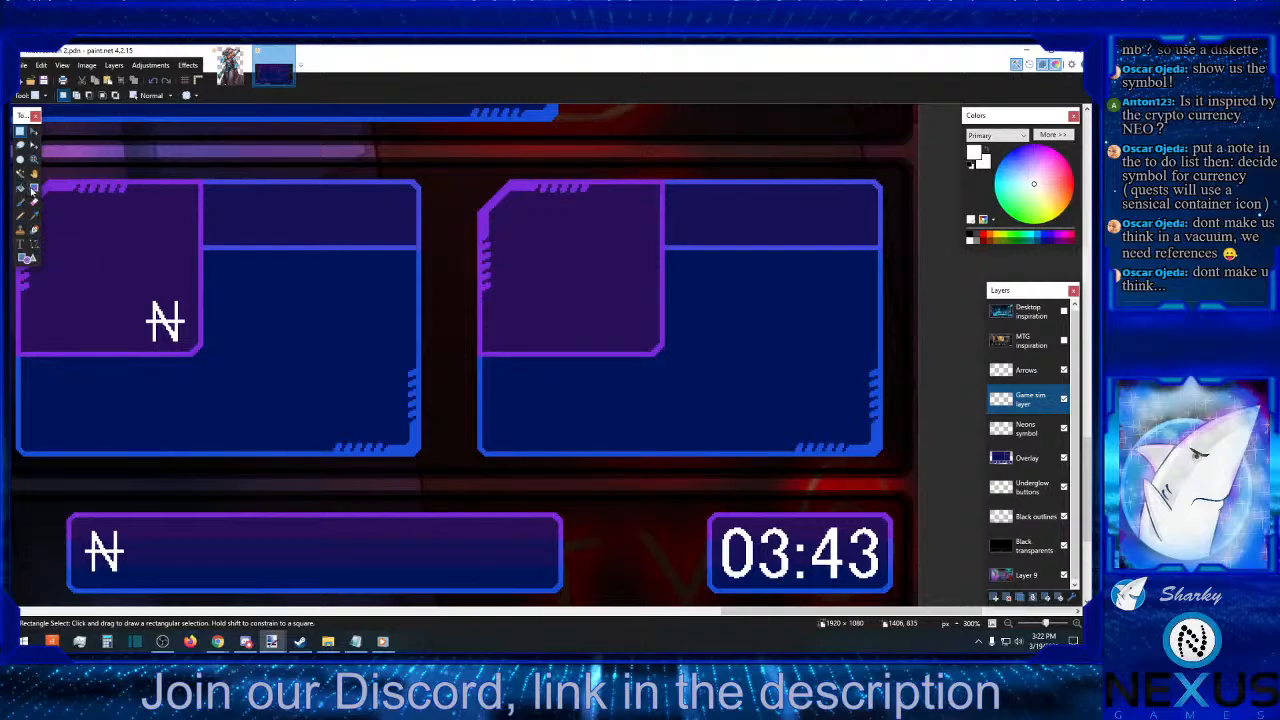
- Add the text "0/25" in the header strip of the rightmost lower panel and adjust its placement there
left_click(22, 244)
left_click(708, 185)
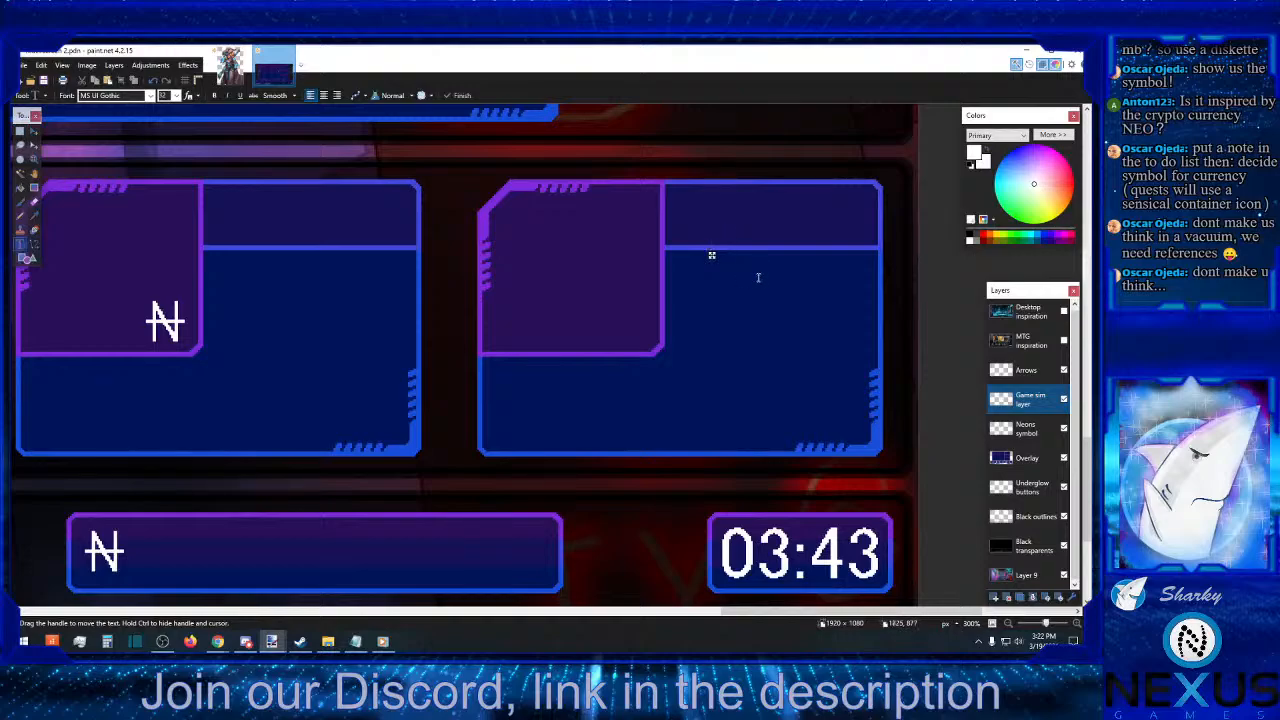
type("0")
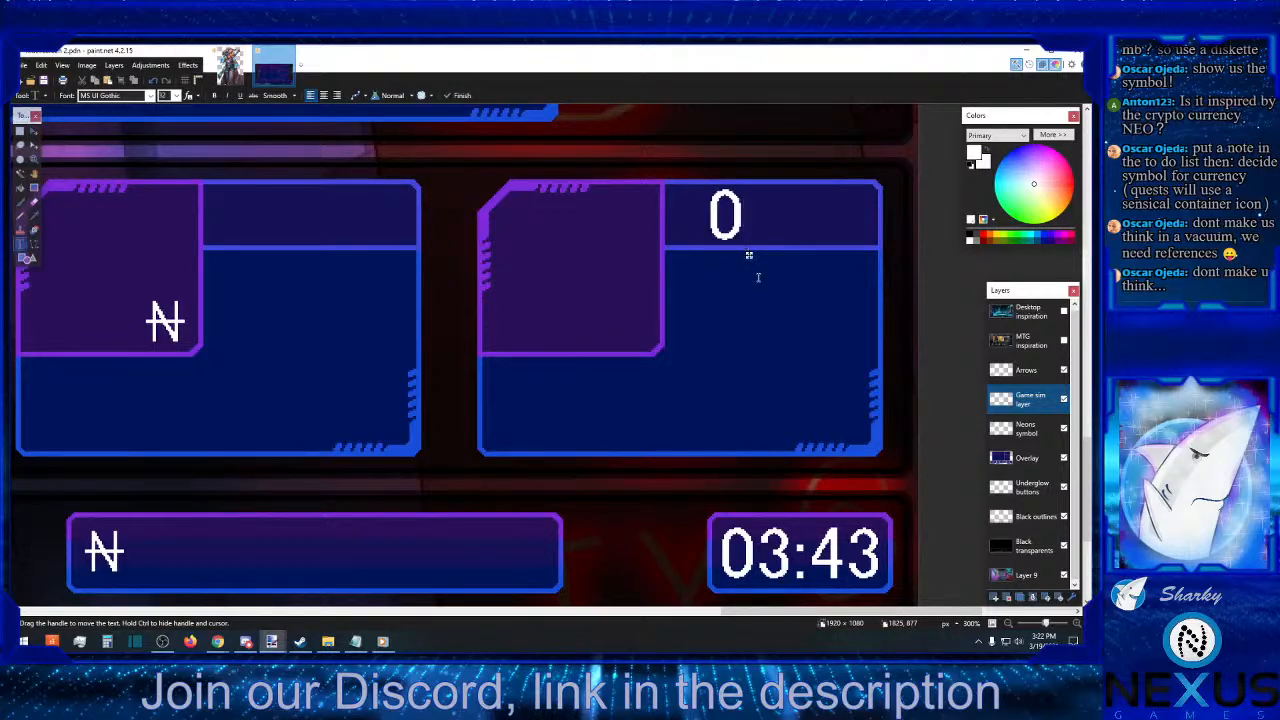
type("/25")
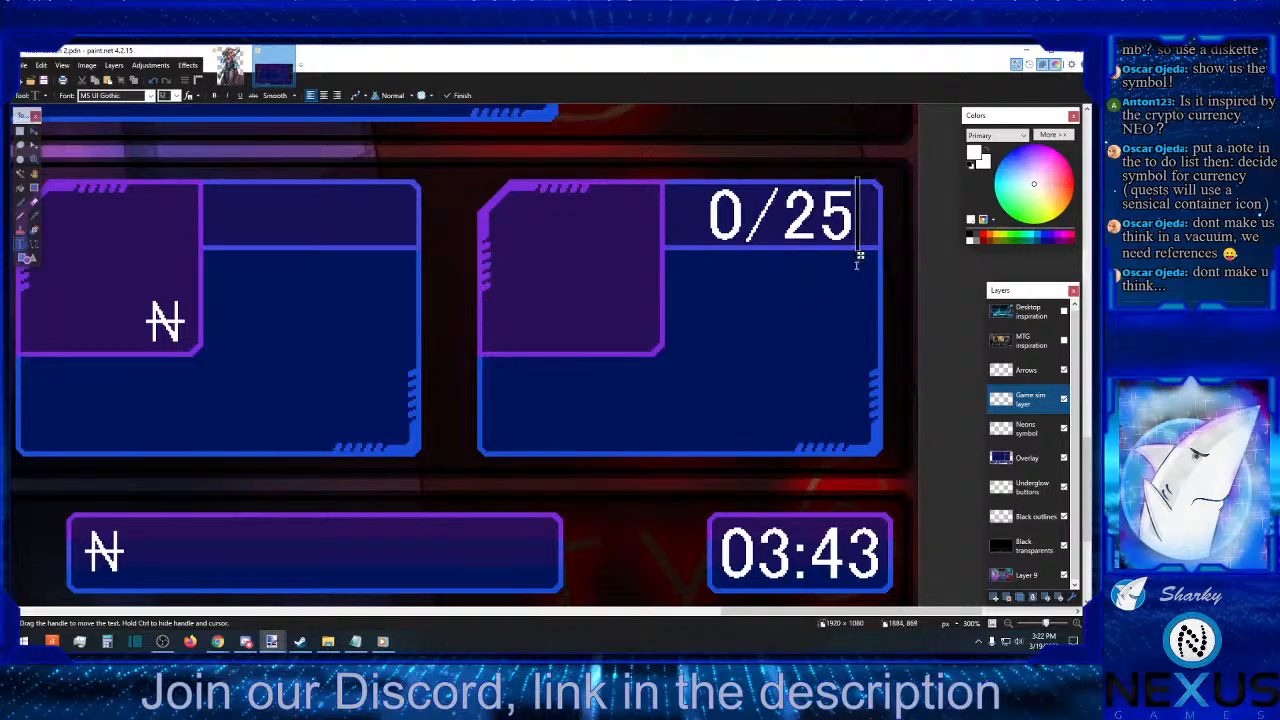
left_click_drag(860, 257, 847, 257)
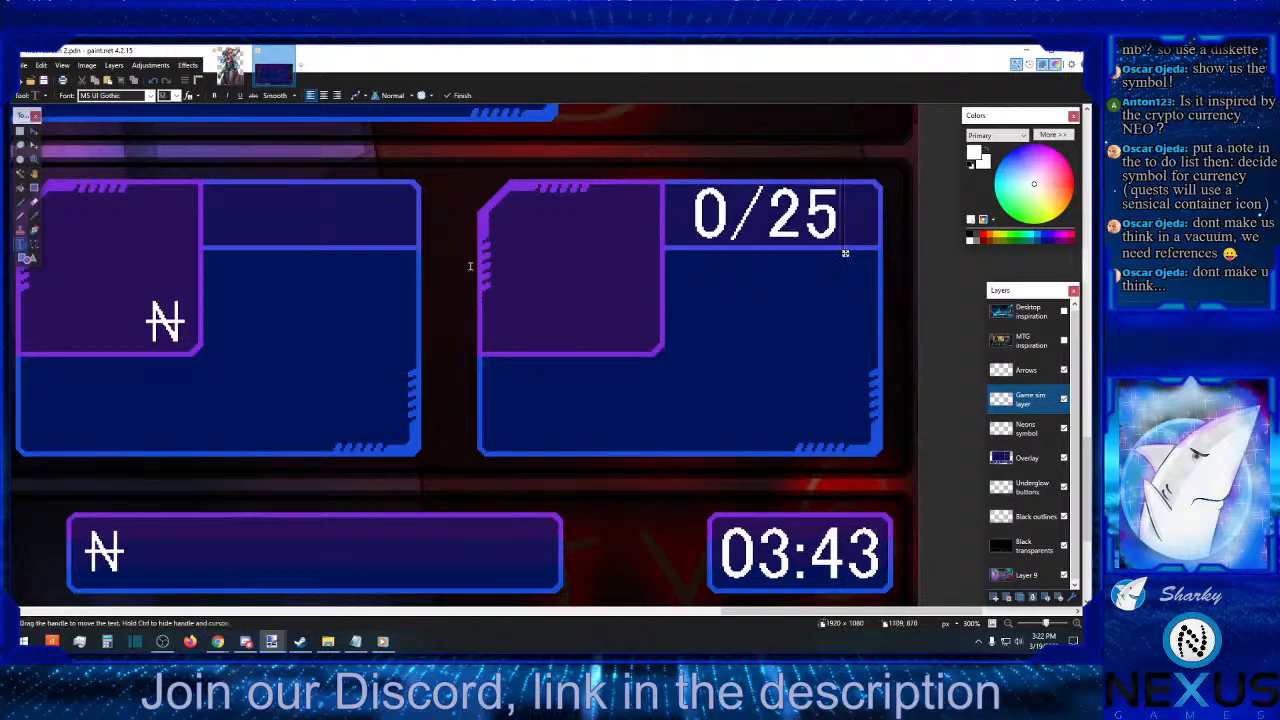
- Nudge the 0/25 text 5 pixels down and 3 pixels to the right within the header strip, leaving nothing selected
left_click(20, 130)
left_click_drag(648, 260, 845, 183)
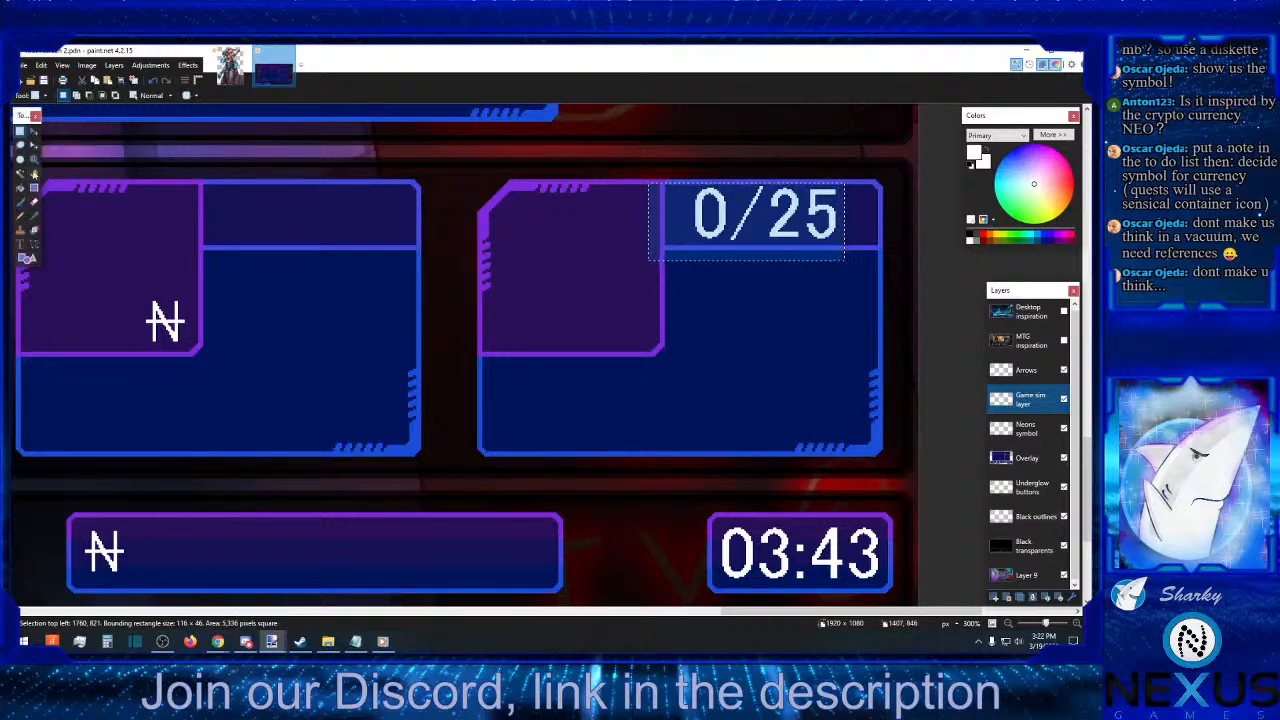
left_click(34, 130)
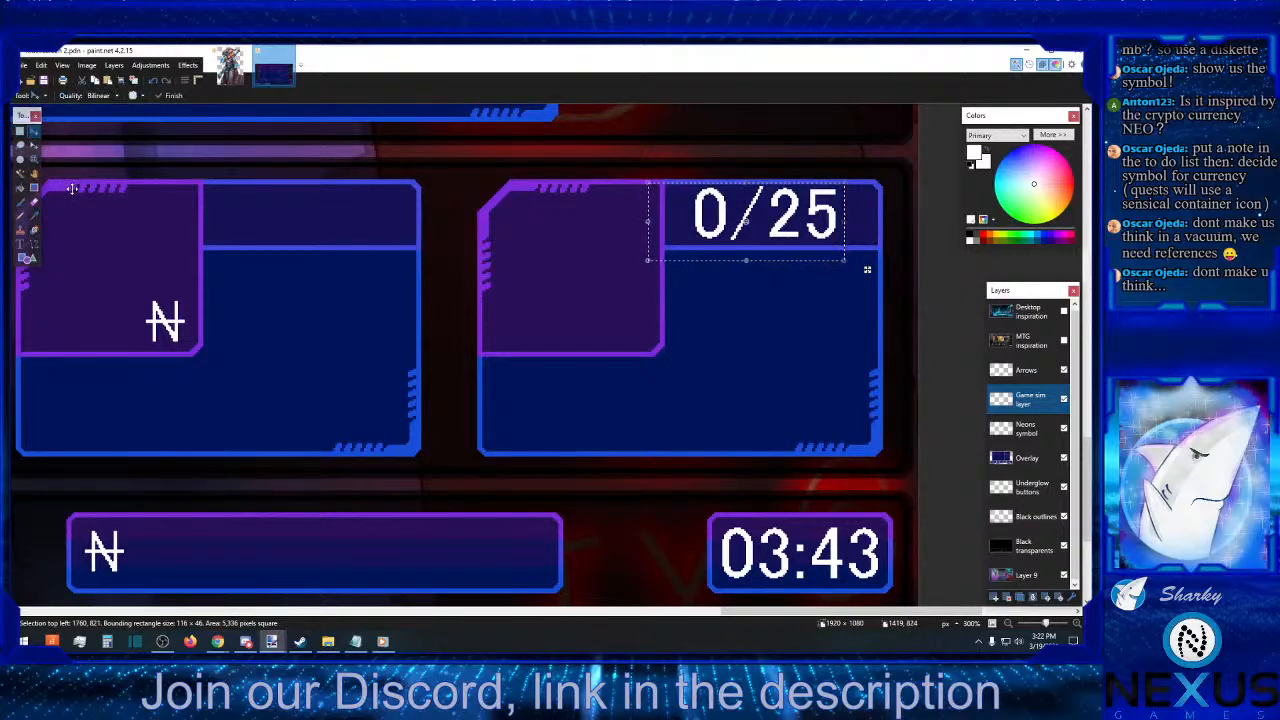
key("ctrl+d")
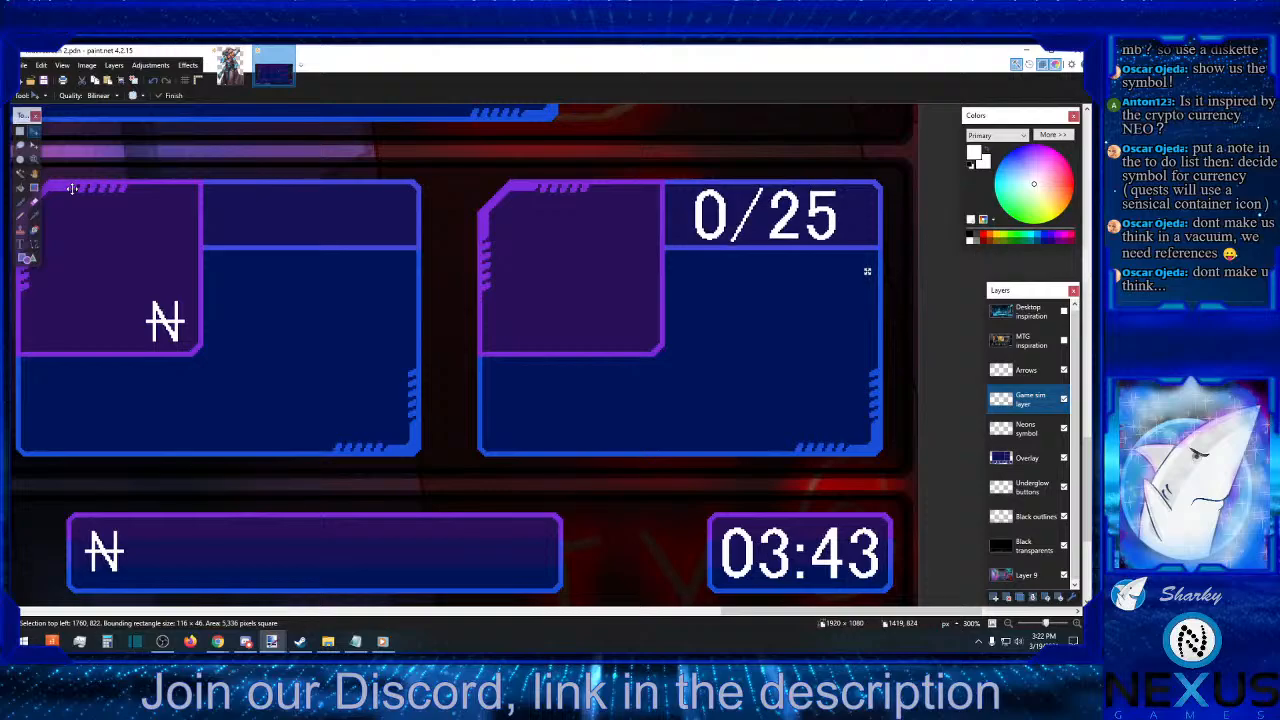
key("Down")
key("Down")
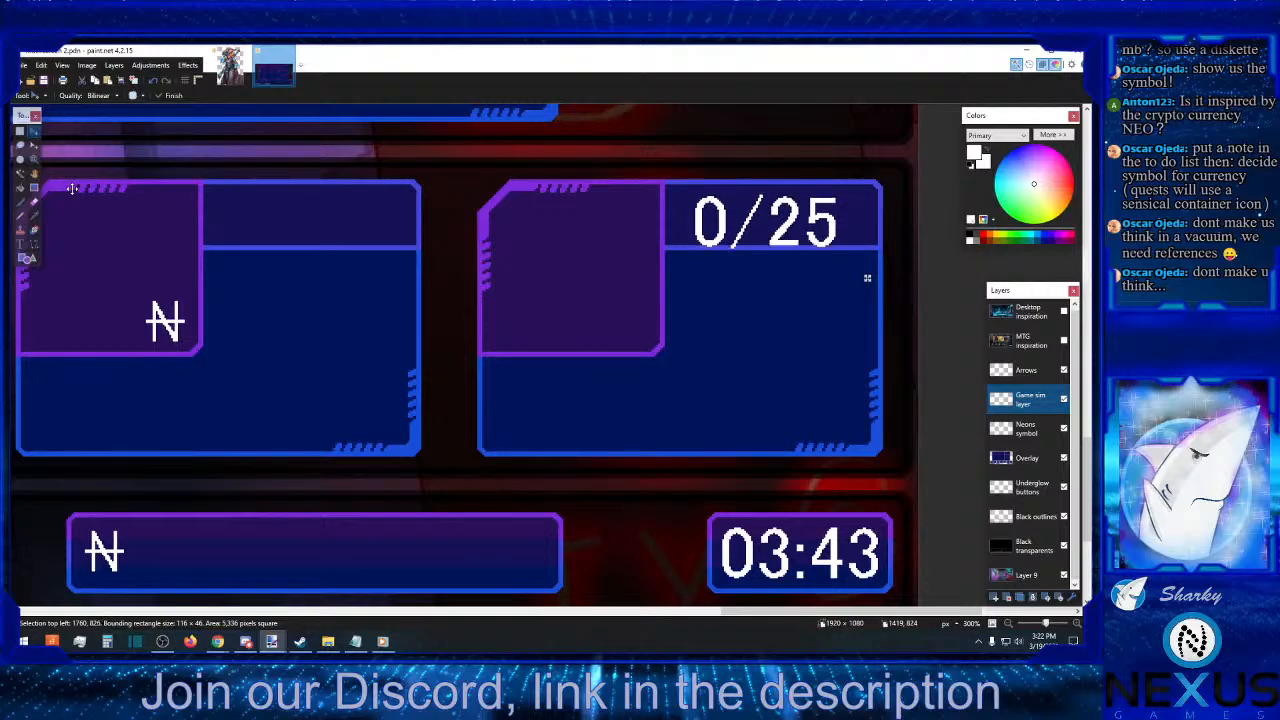
key("ctrl+shift+d")
key("Right")
key("Right")
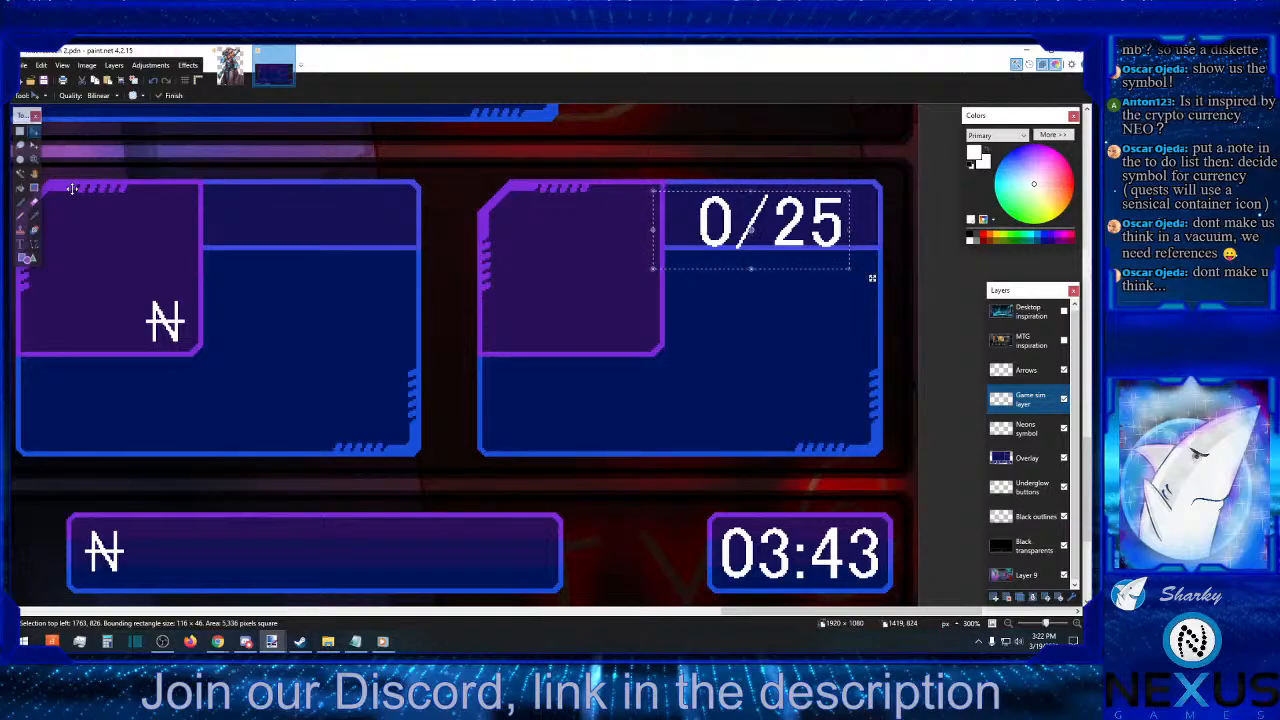
left_click(20, 131)
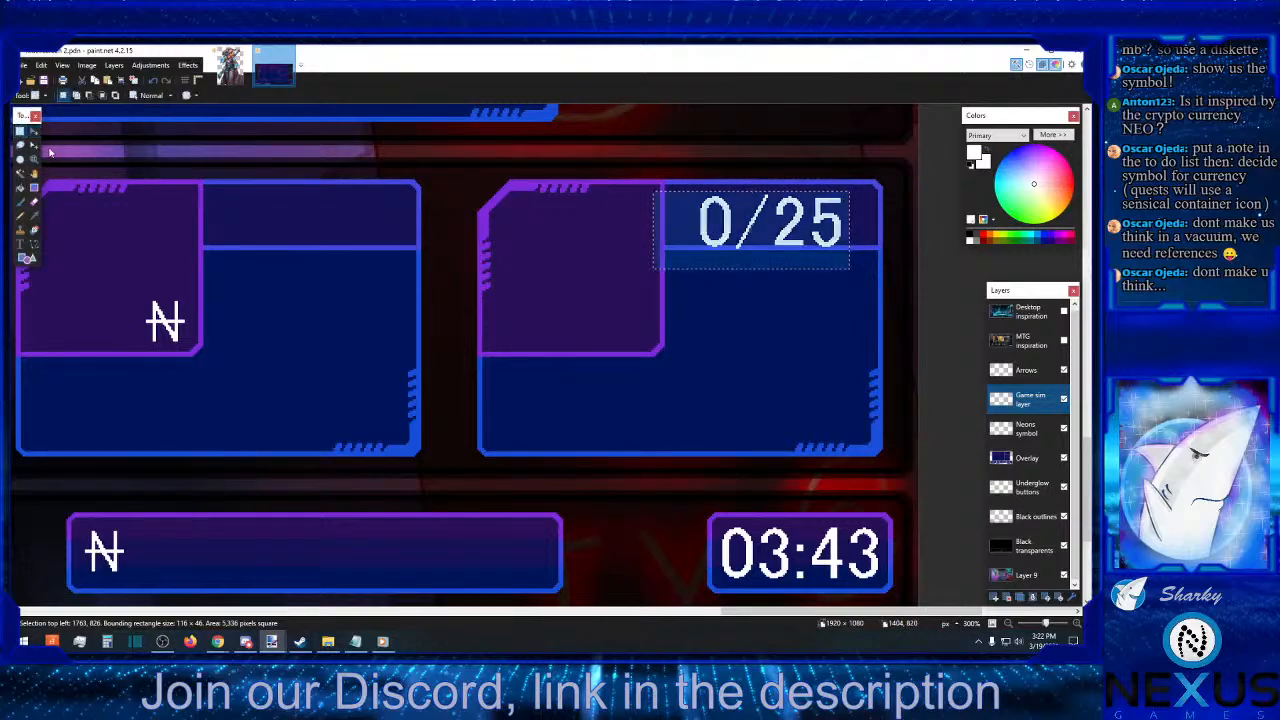
left_click(50, 152)
- On the Overlay layer, move the blue divider line beneath the 0/25 text 7 pixels down
left_click(1027, 457)
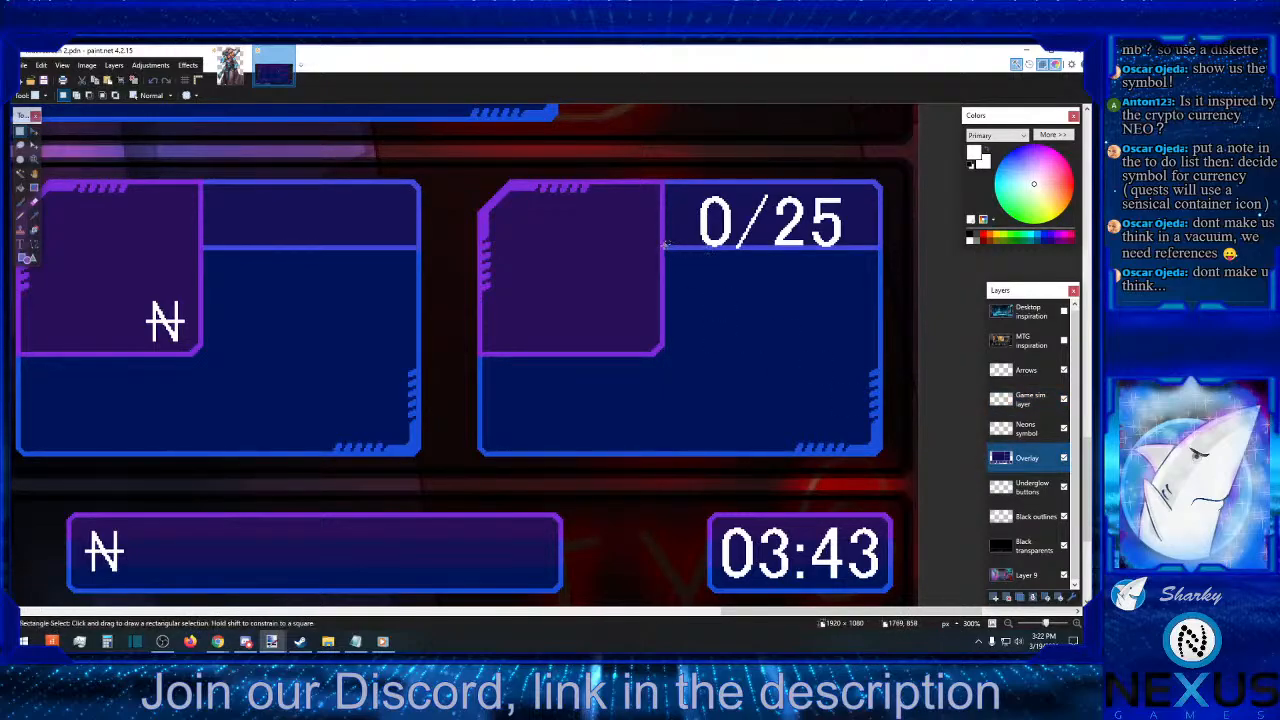
left_click_drag(667, 243, 877, 256)
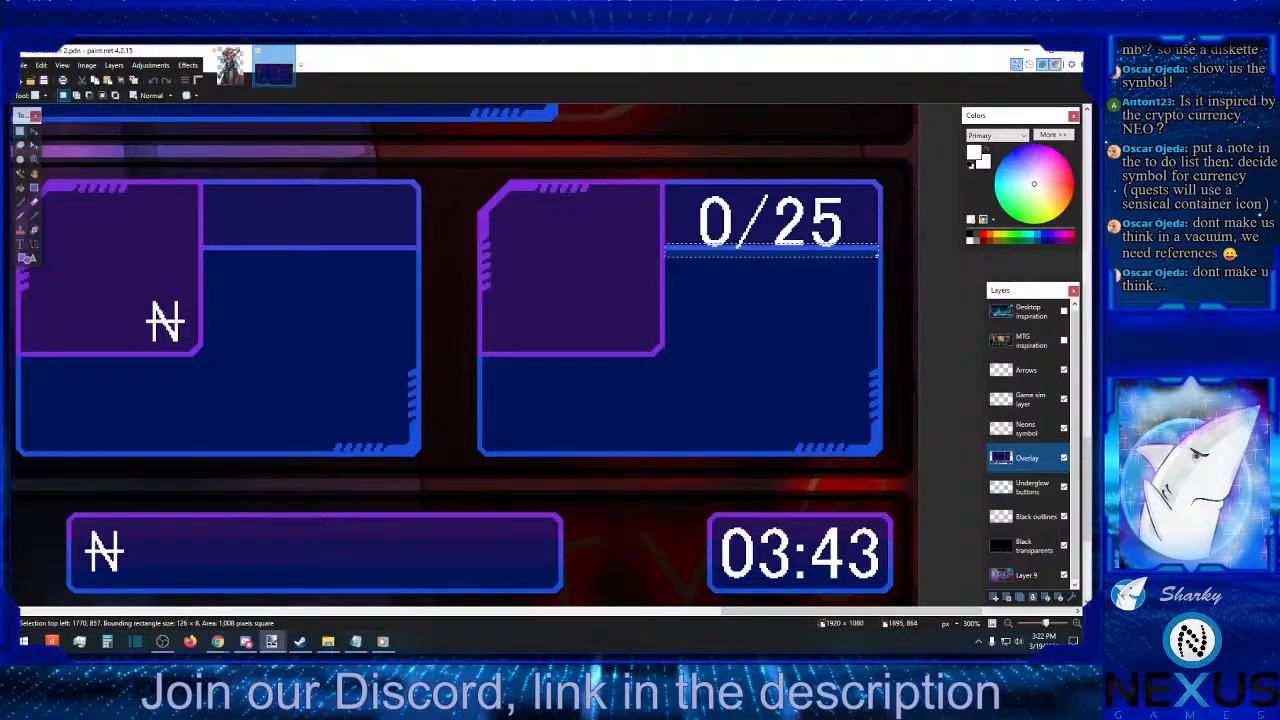
left_click(35, 131)
key("Down")
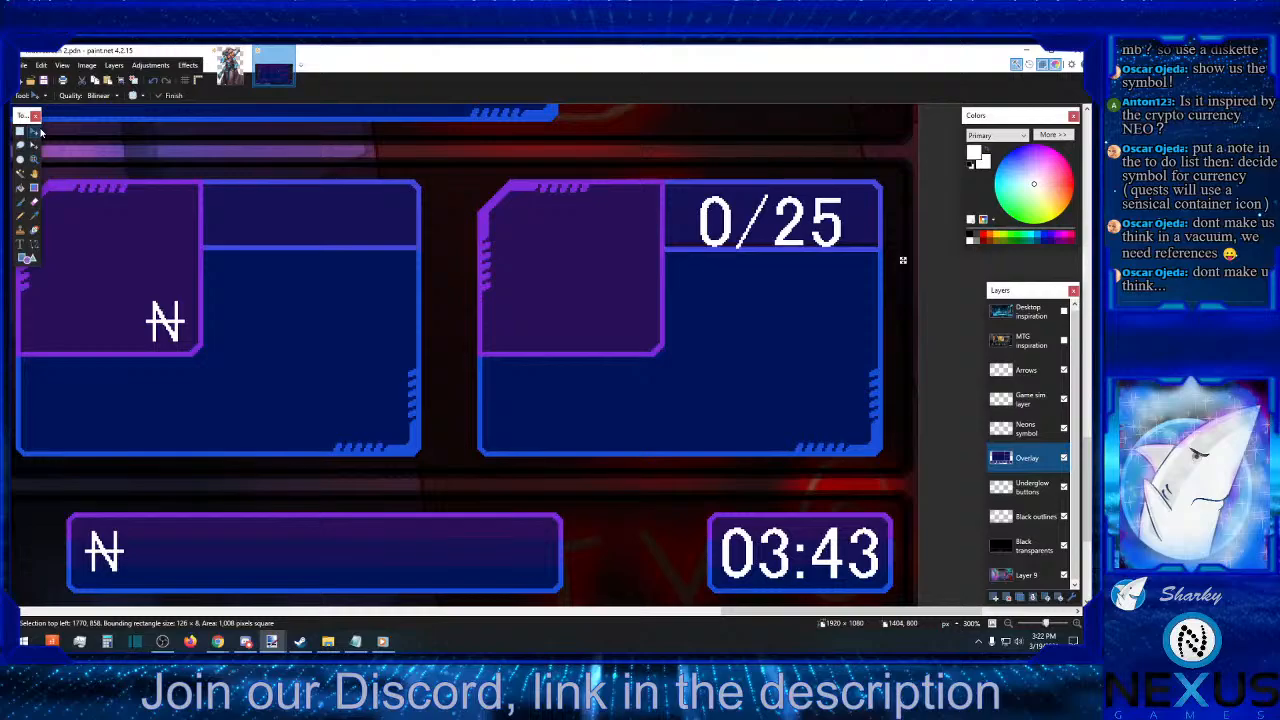
key("Down")
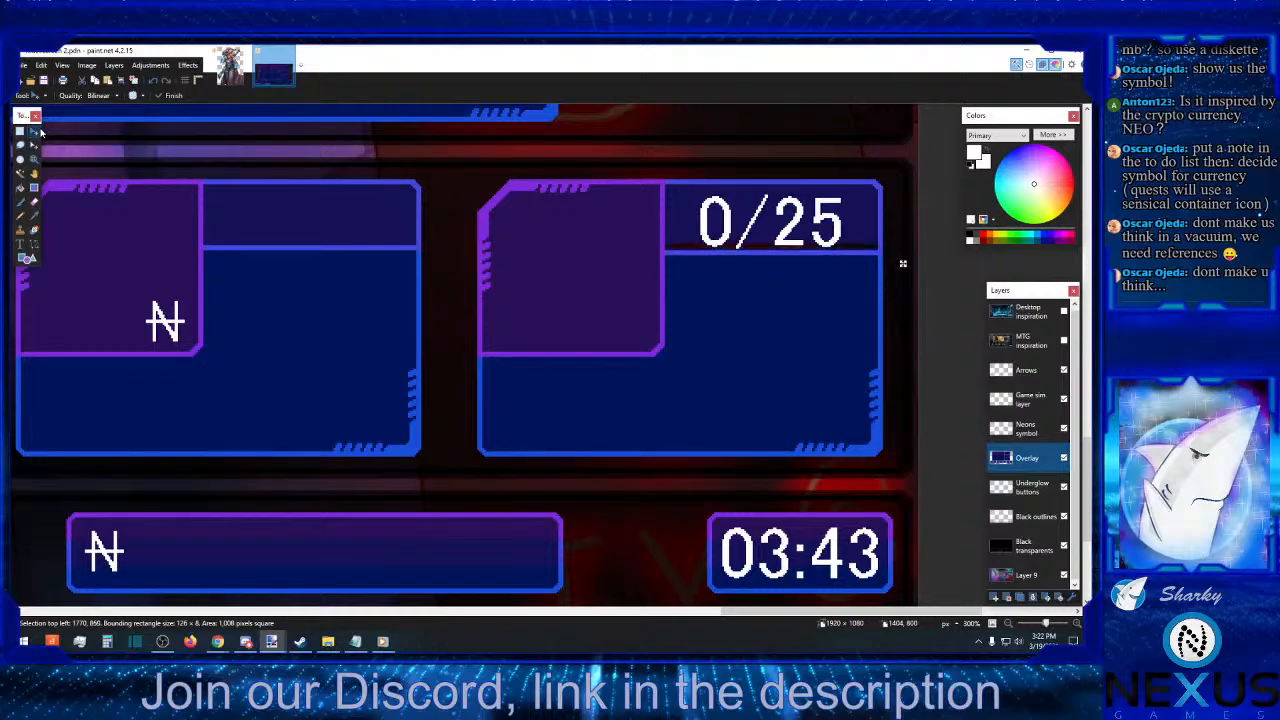
key("Down")
key("Down")
key("Down")
key("Down")
key("Down")
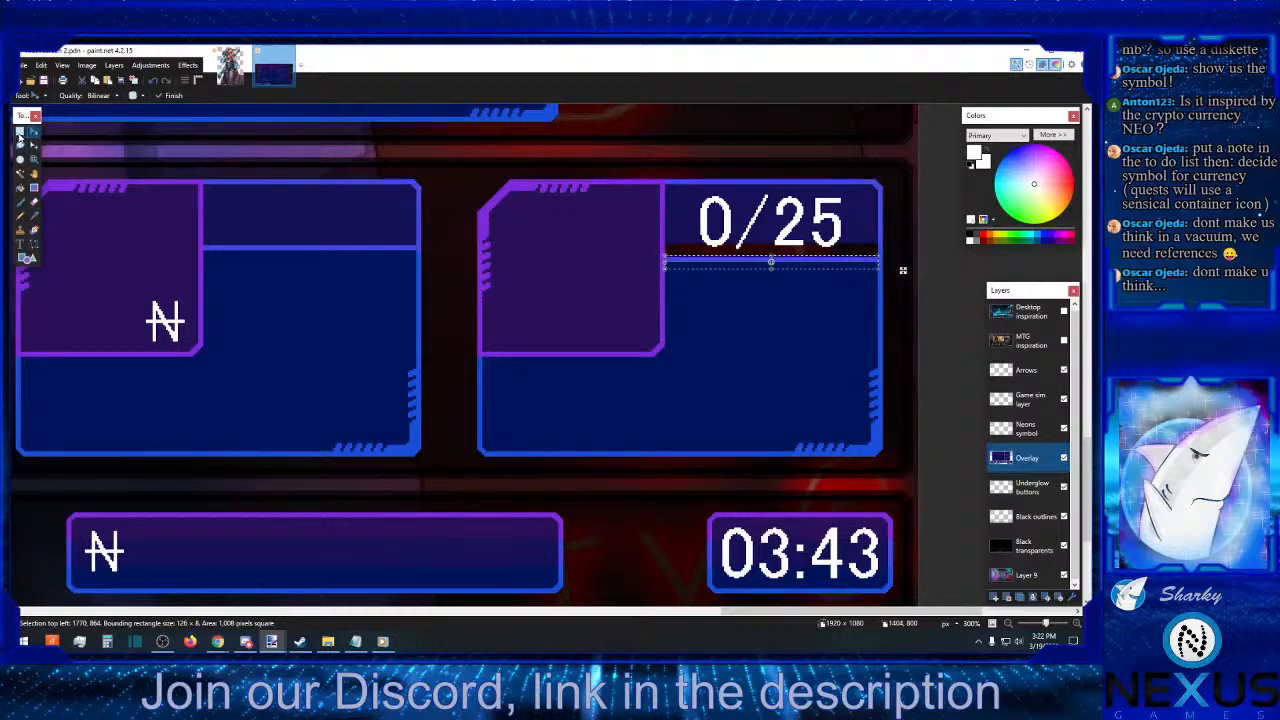
left_click(20, 131)
left_click(615, 291)
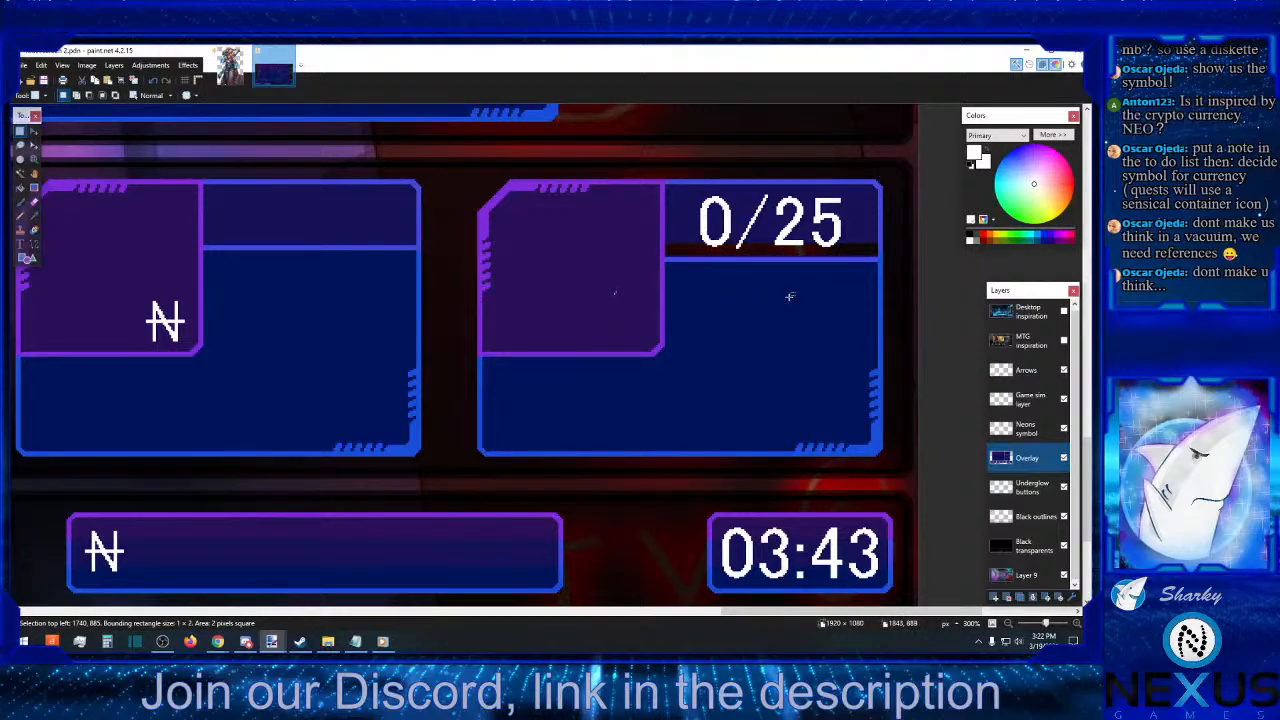
- Sample the divider line's violet-blue and fill the outer border around the 0/25 header strip with it
left_click(34, 215)
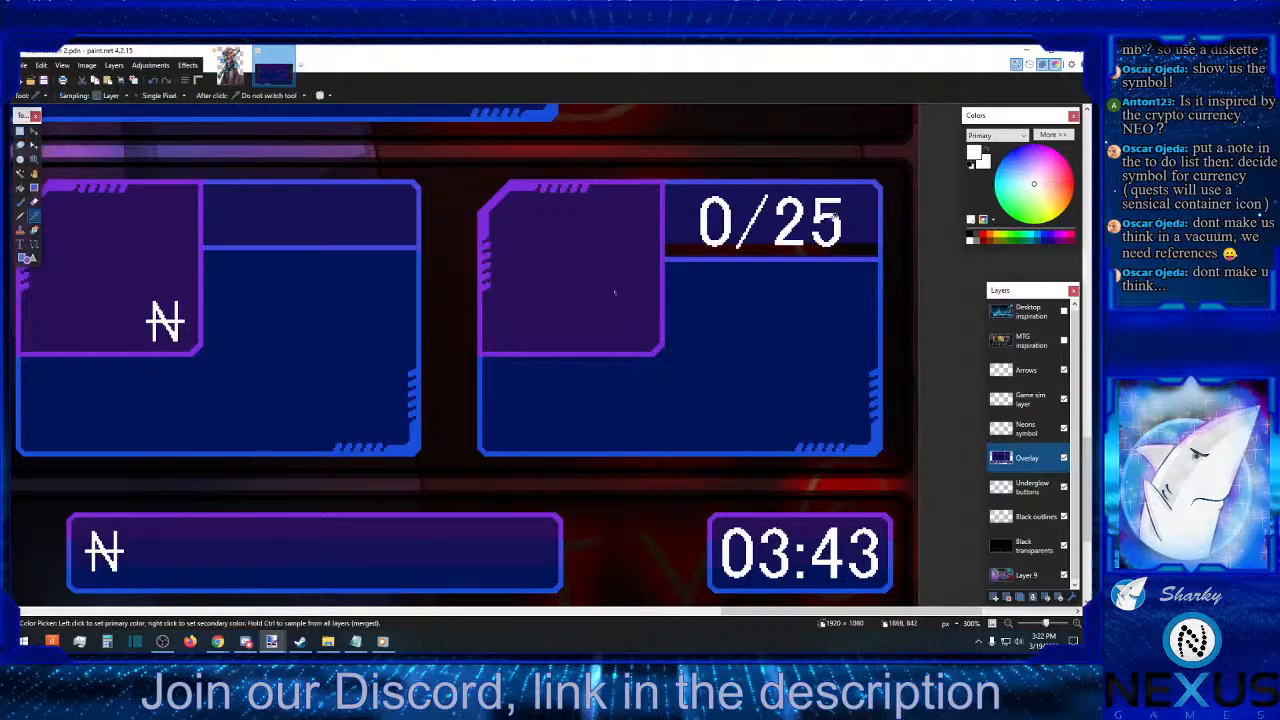
left_click(827, 256)
left_click(20, 214)
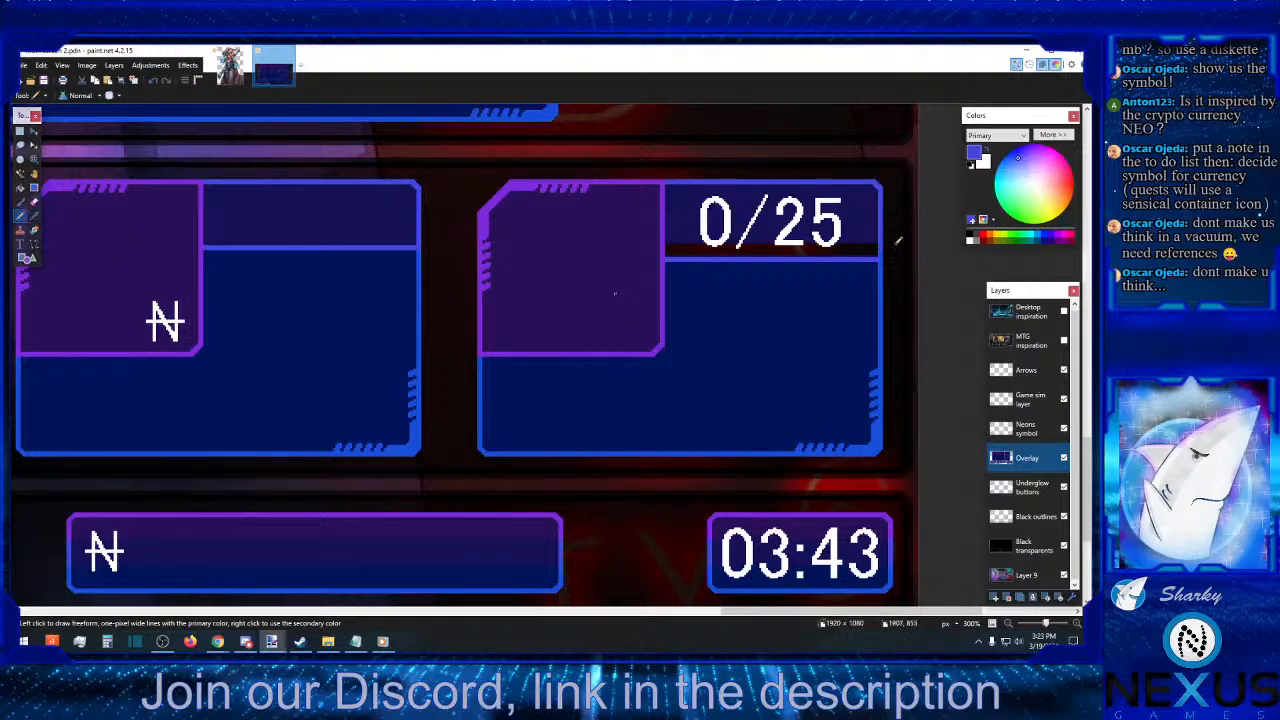
key("s")
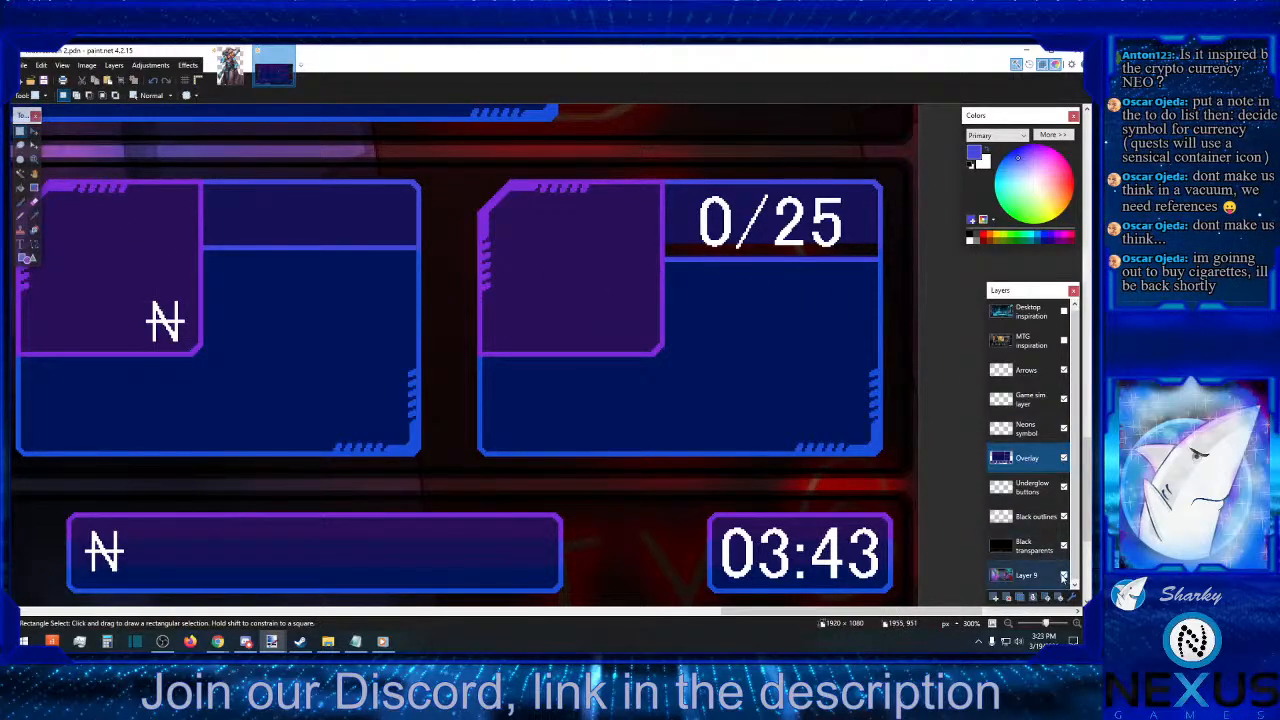
left_click(1077, 623)
left_click(1077, 623)
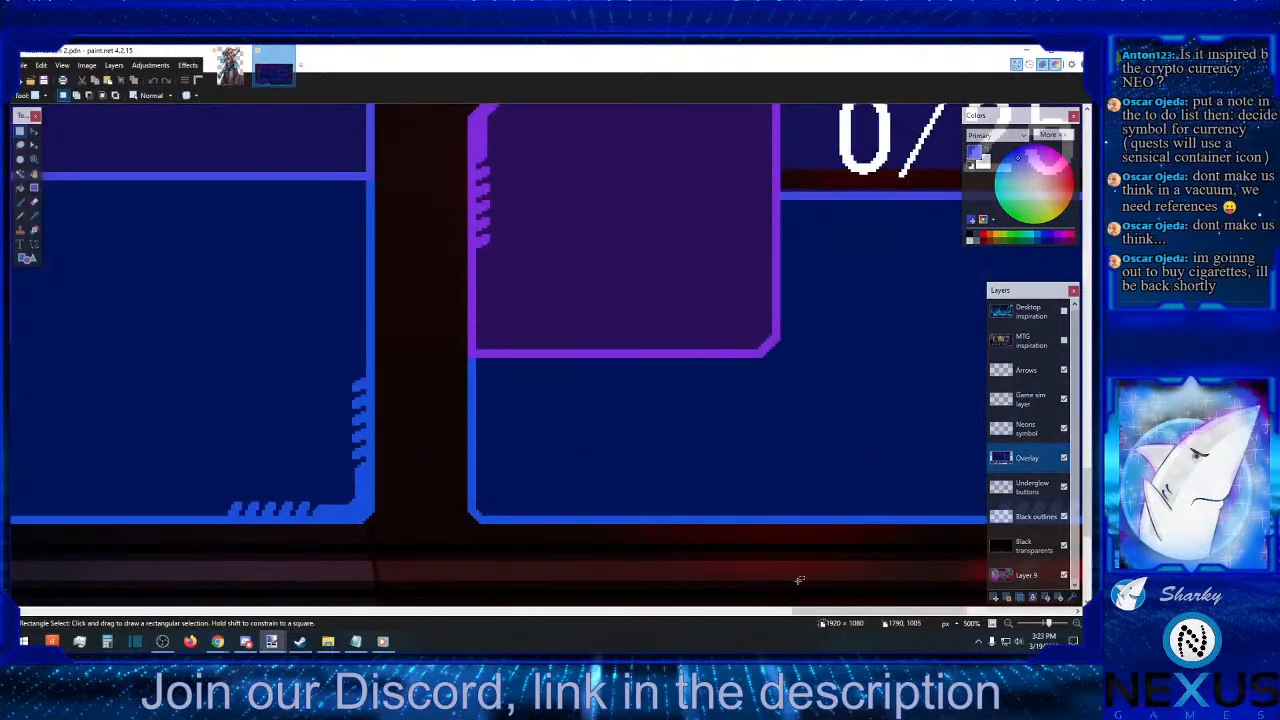
left_click(606, 617)
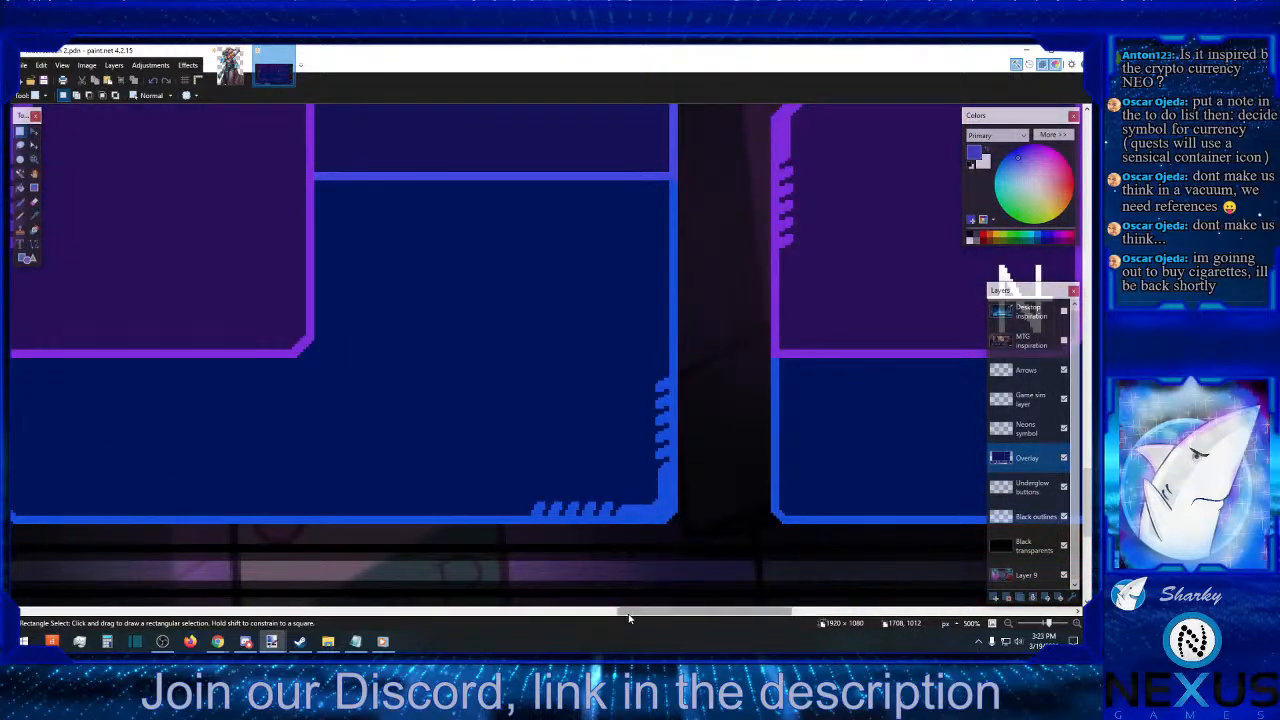
left_click_drag(630, 617, 867, 618)
scroll(866, 484, "up", 2)
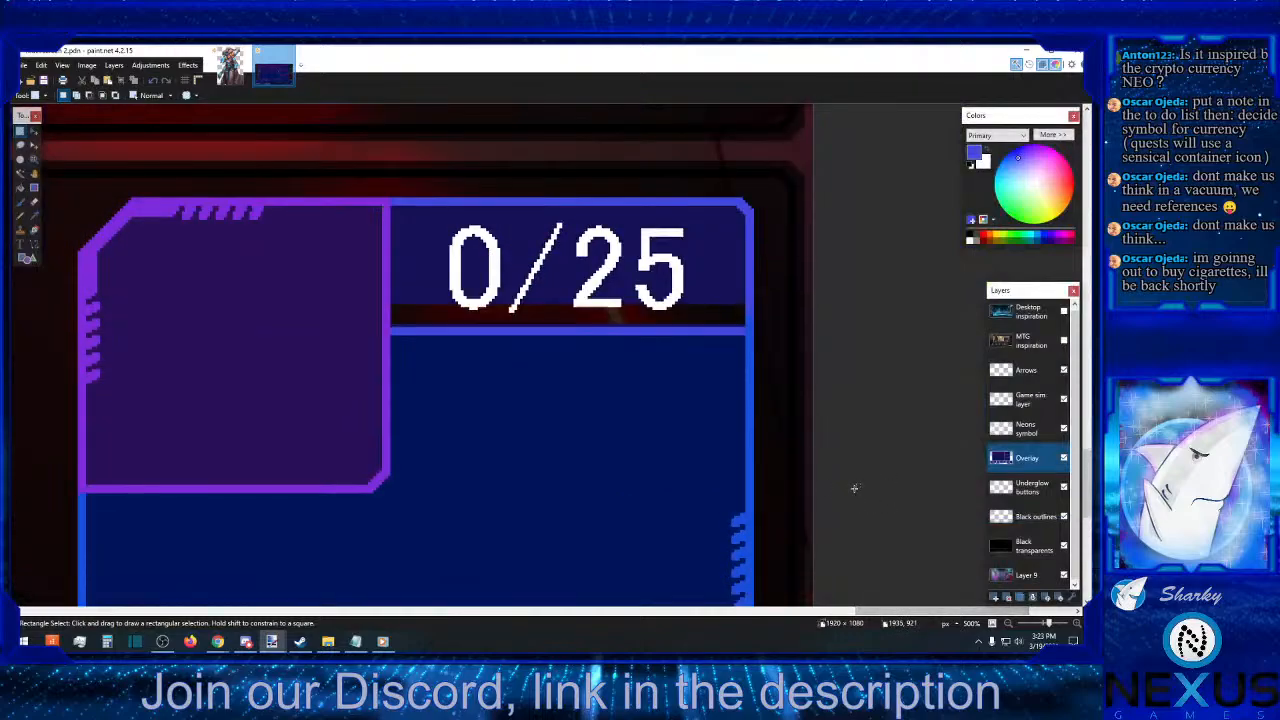
left_click(20, 215)
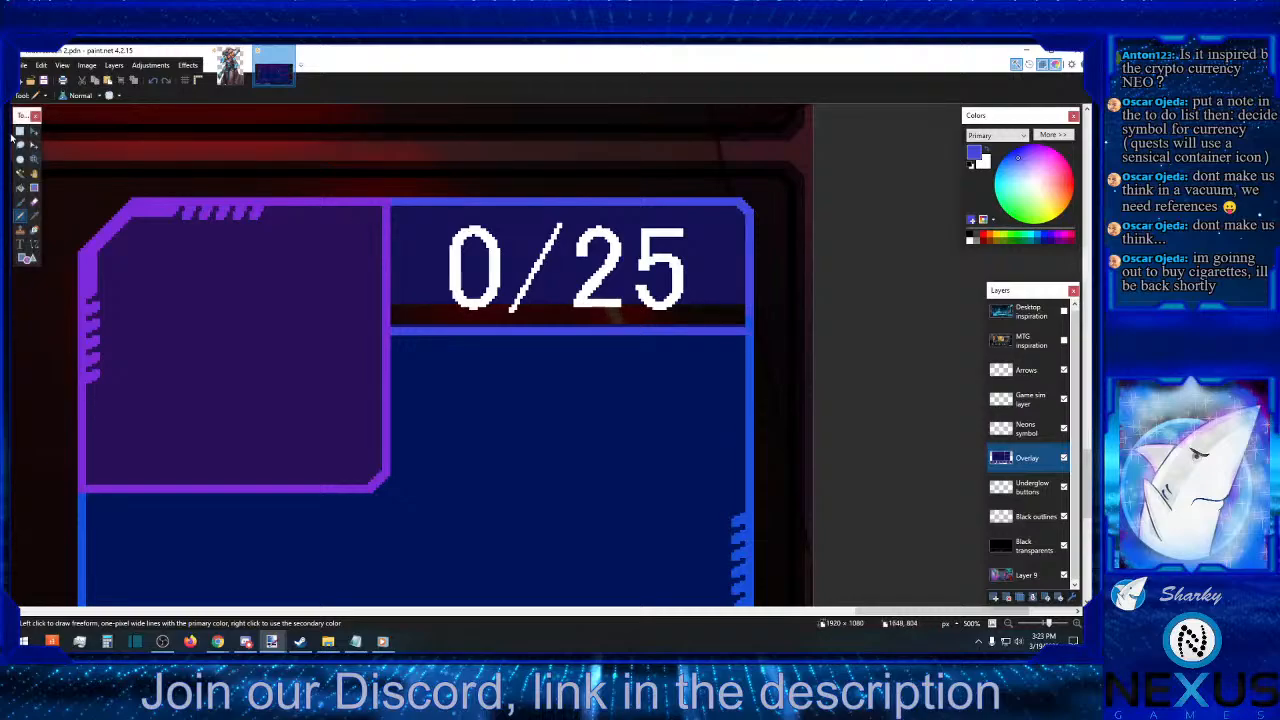
left_click(20, 187)
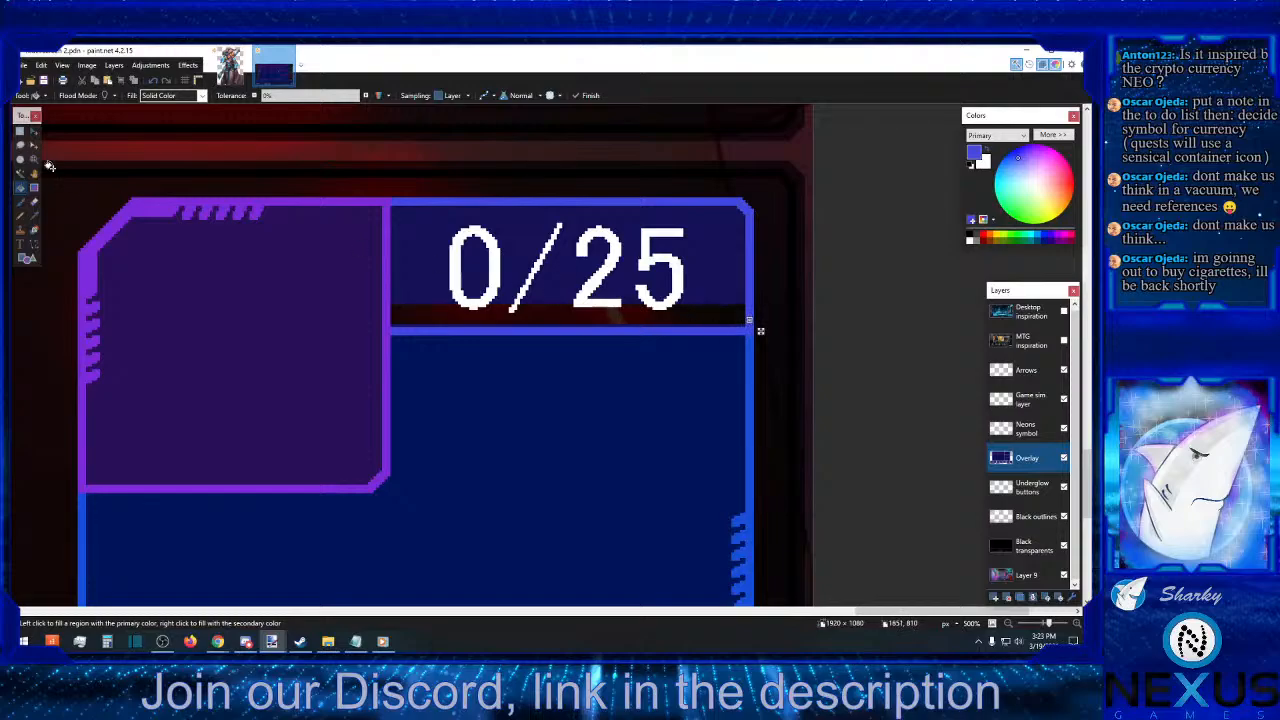
- Sample the header strip's dark background color and fill the gap between the 0/25 text and the divider line with it
left_click(21, 131)
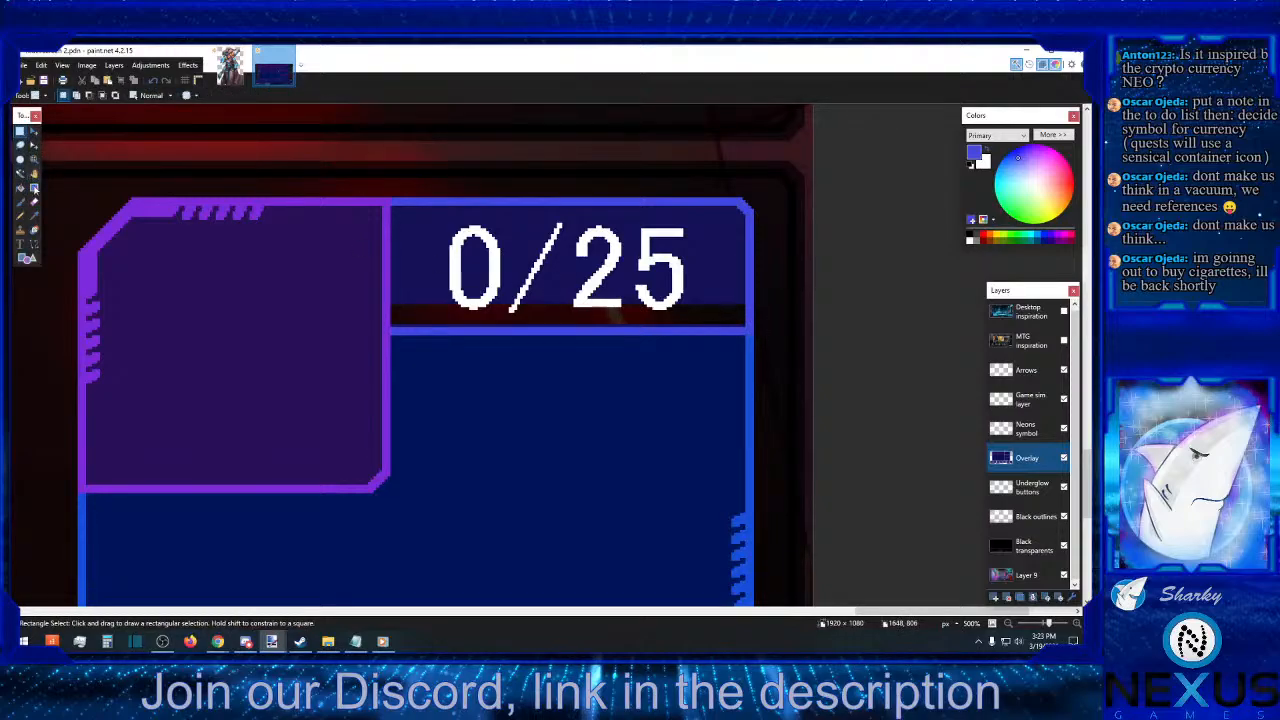
left_click(35, 216)
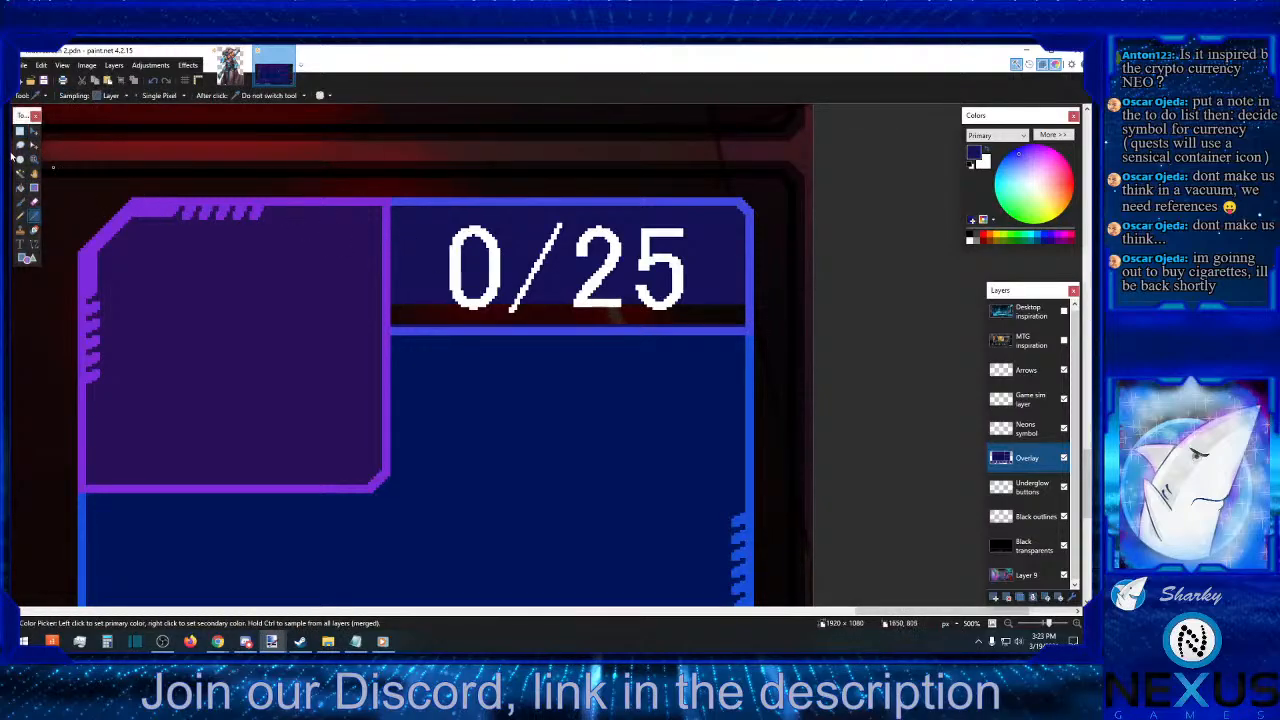
left_click(20, 187)
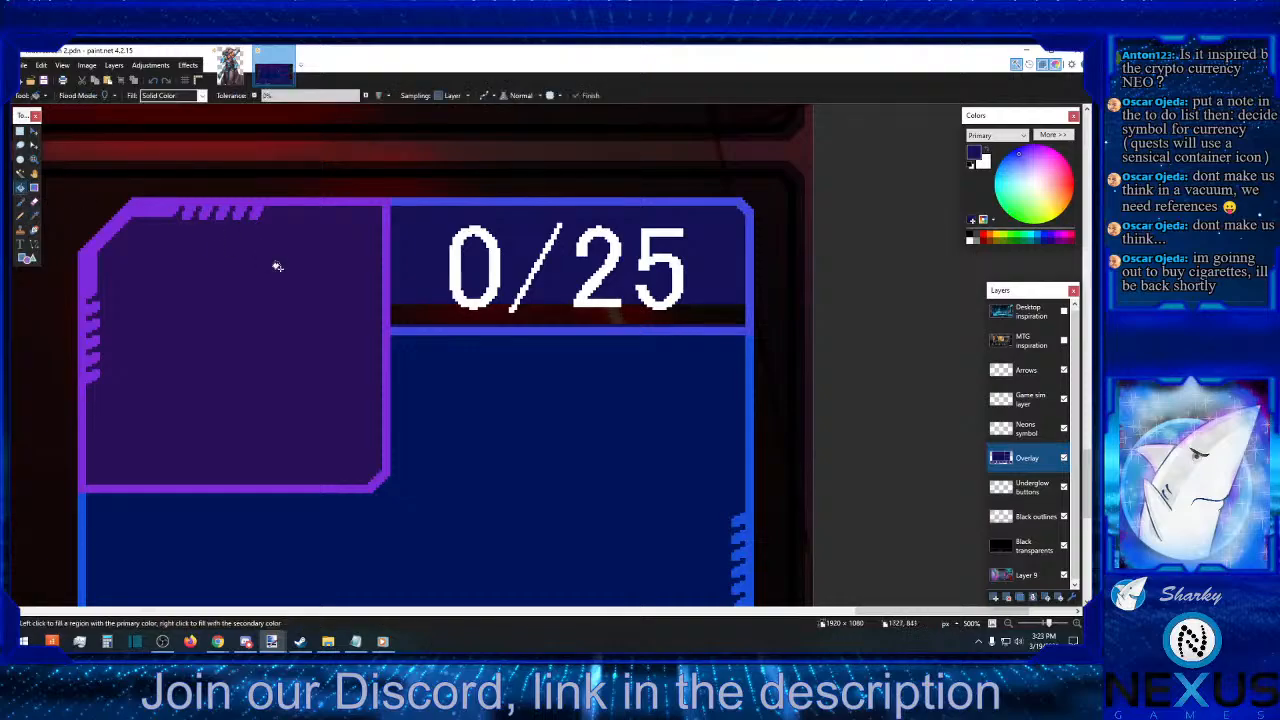
left_click(437, 312)
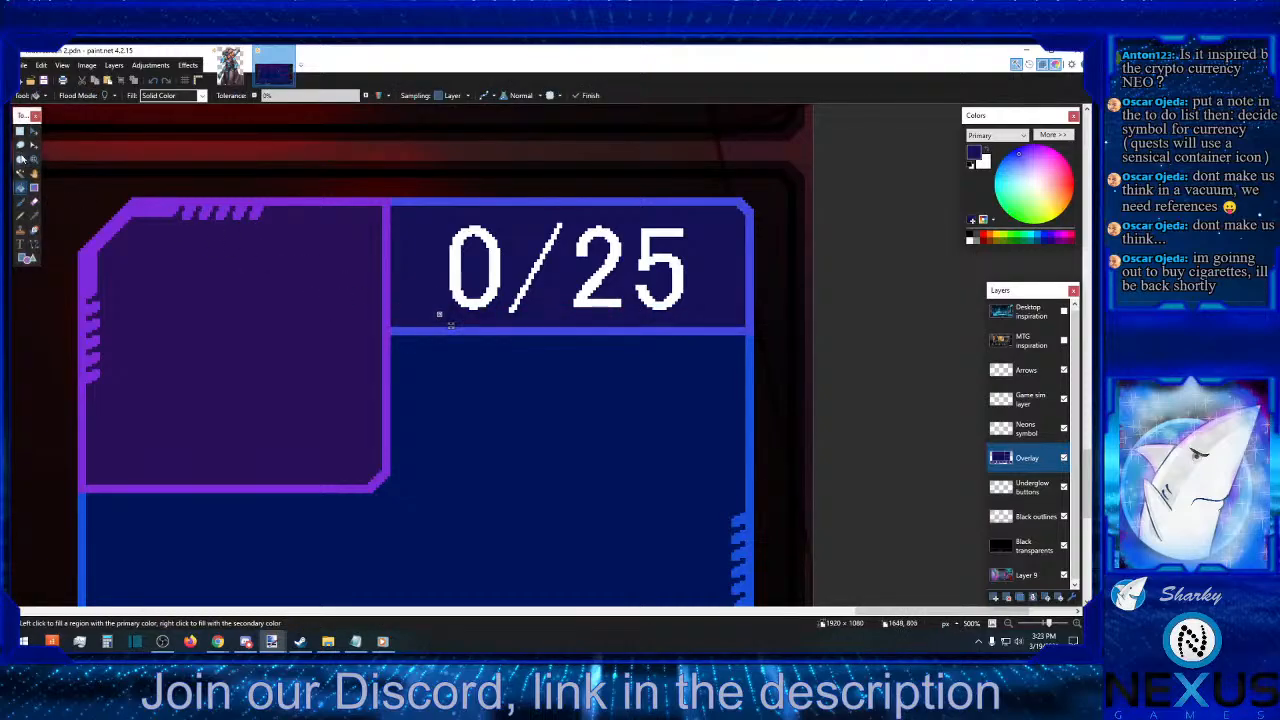
key("s")
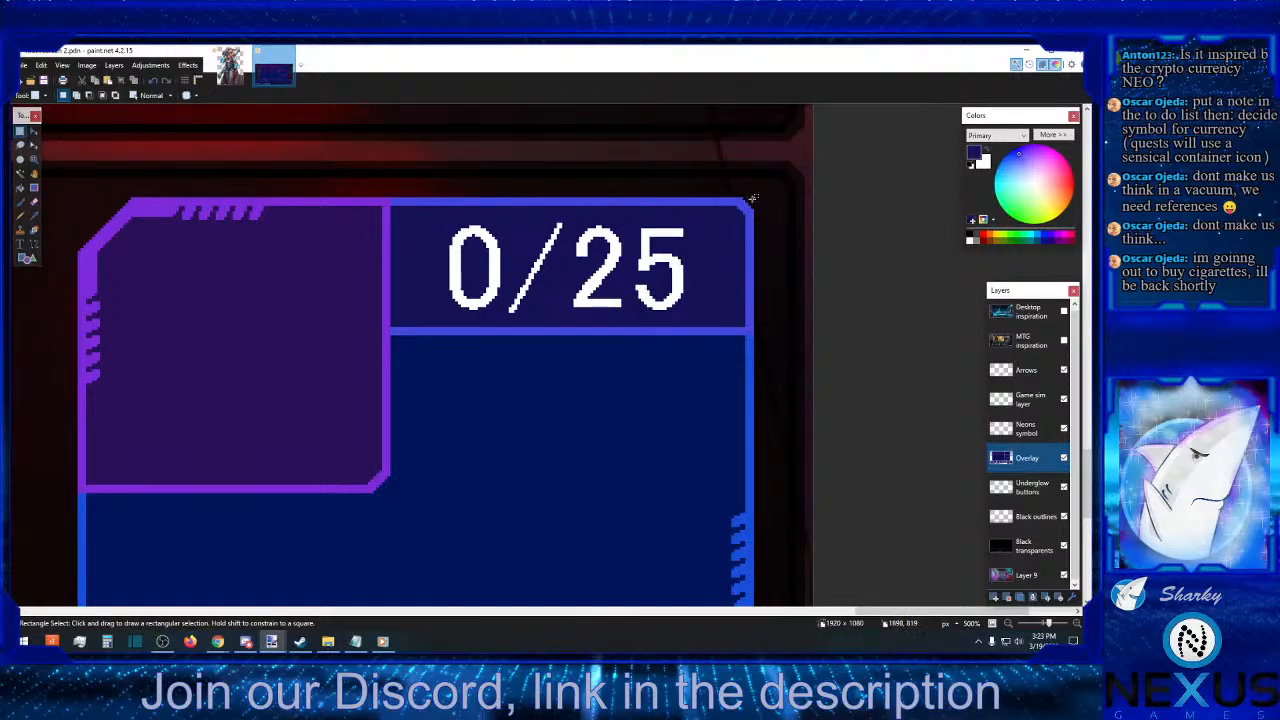
left_click_drag(752, 199, 380, 352)
left_click(411, 349)
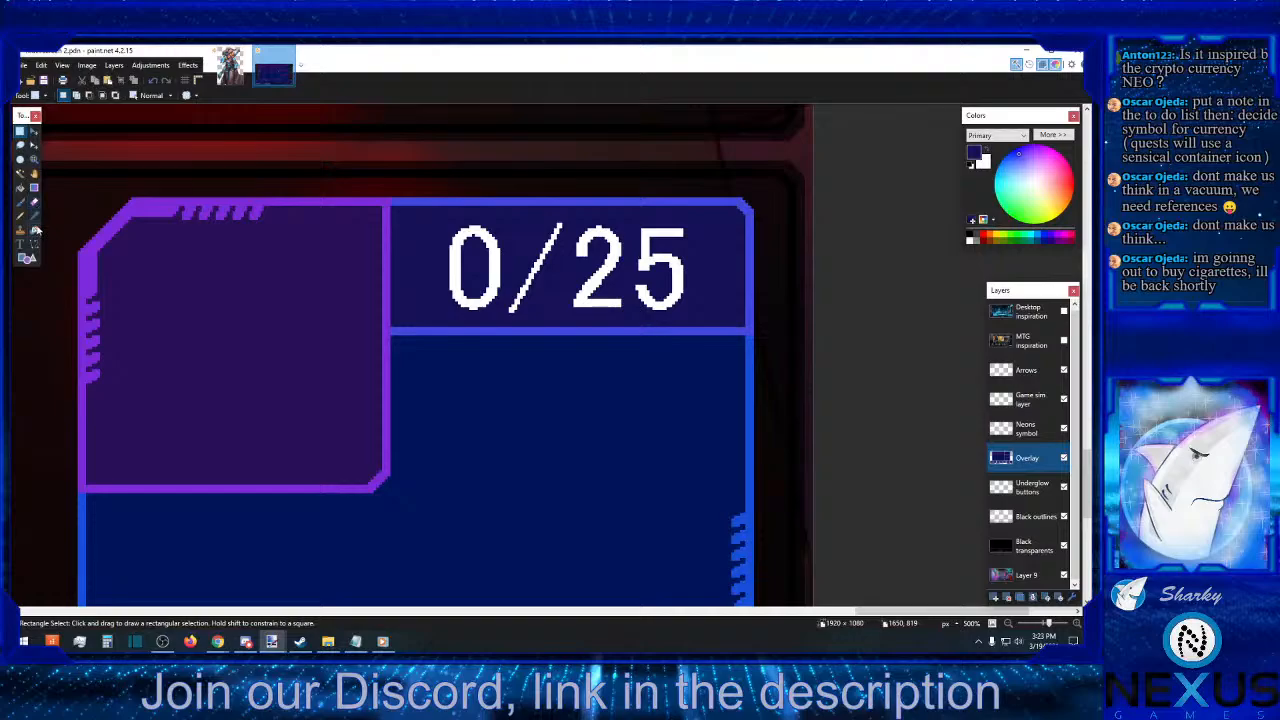
- Pencil a diagonal corner where the divider meets the purple square, using the divider's blue and trimming above it with the strip's dark color
left_click(35, 245)
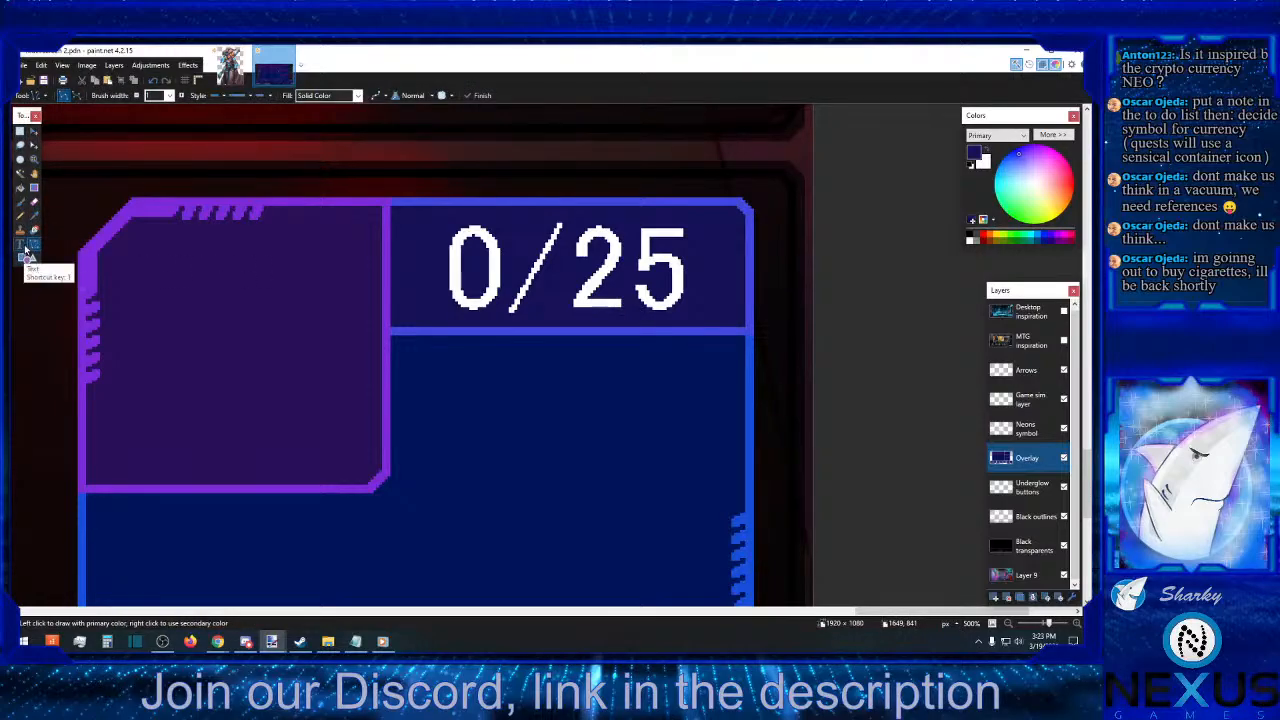
left_click(20, 215)
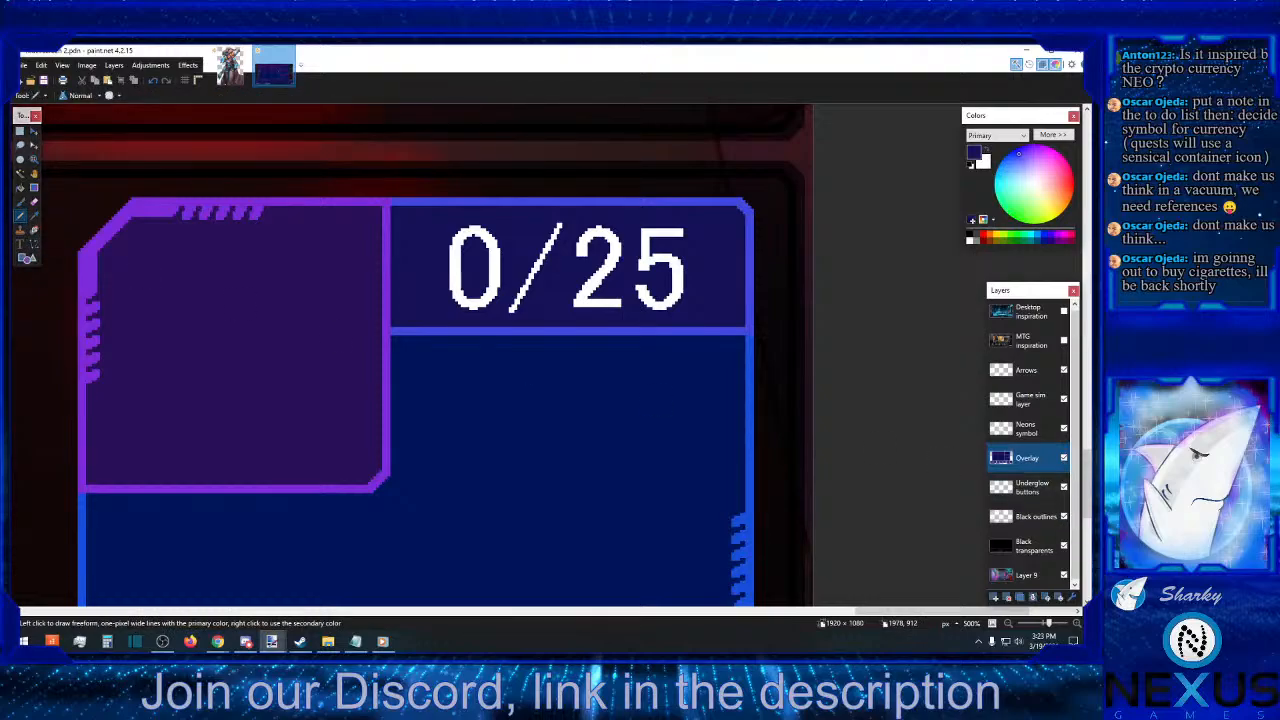
left_click(1076, 624)
left_click(1076, 624)
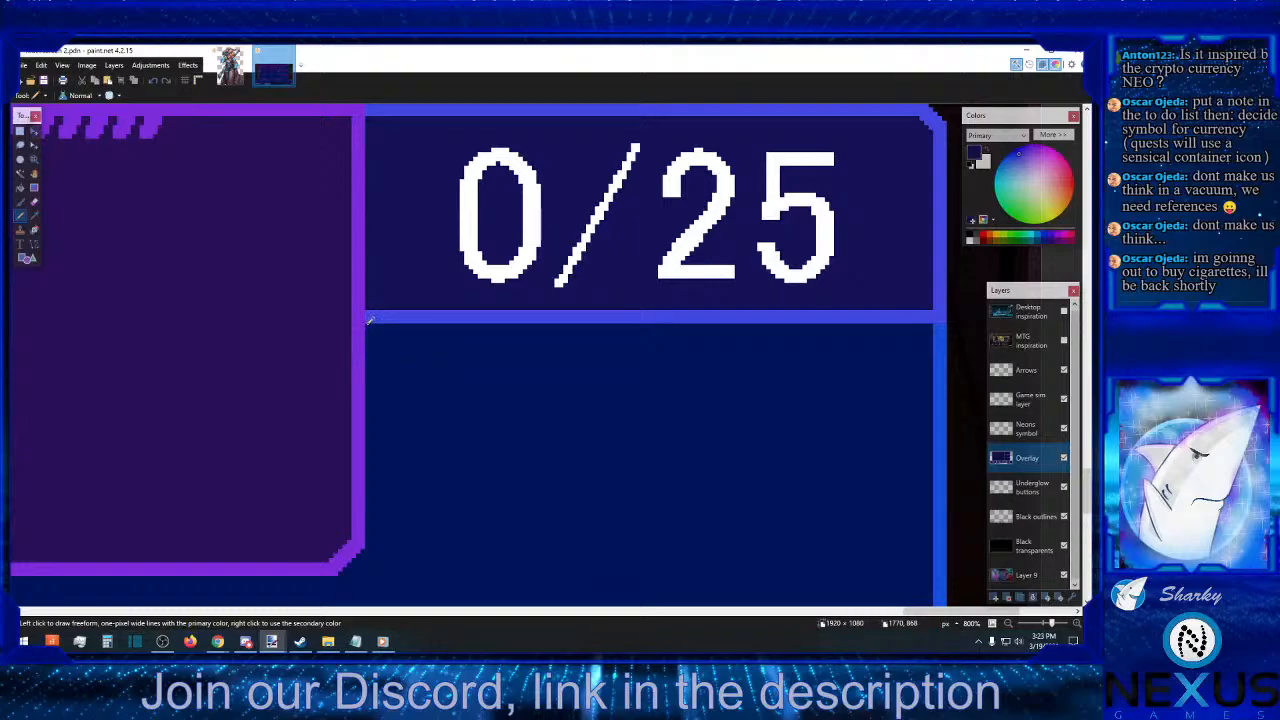
left_click(34, 215)
left_click(20, 215)
left_click(35, 214)
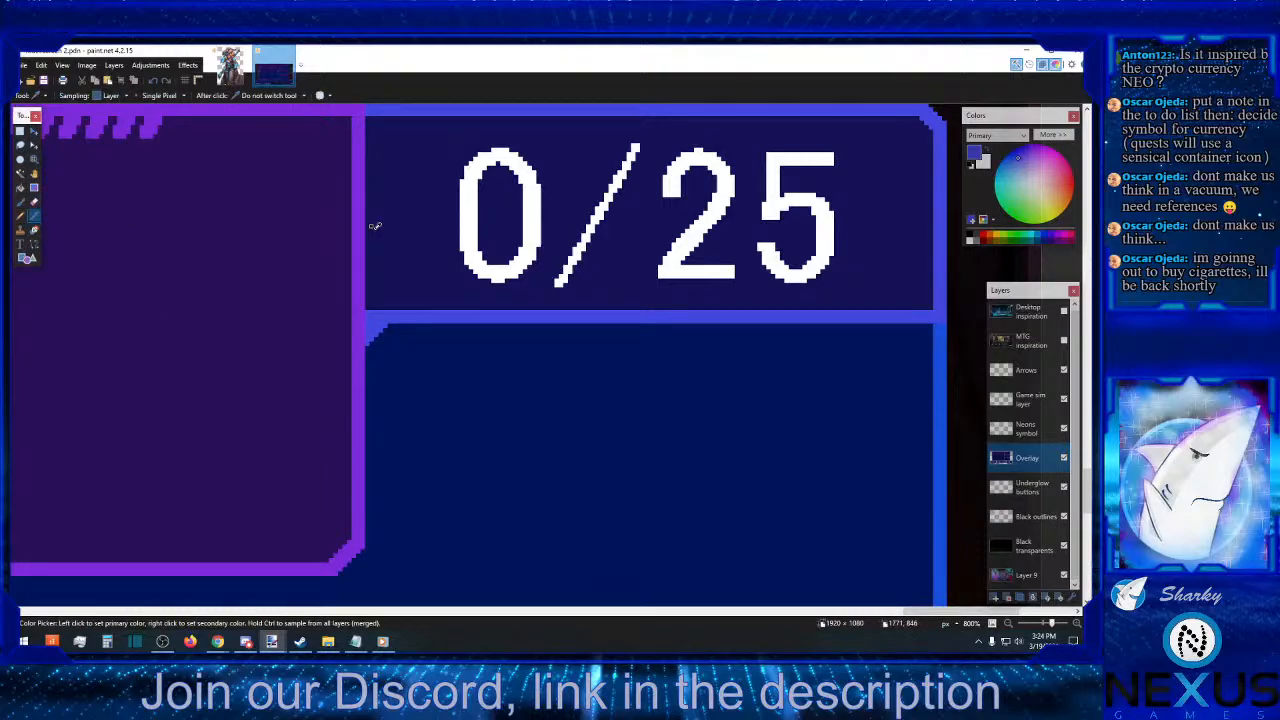
left_click(20, 214)
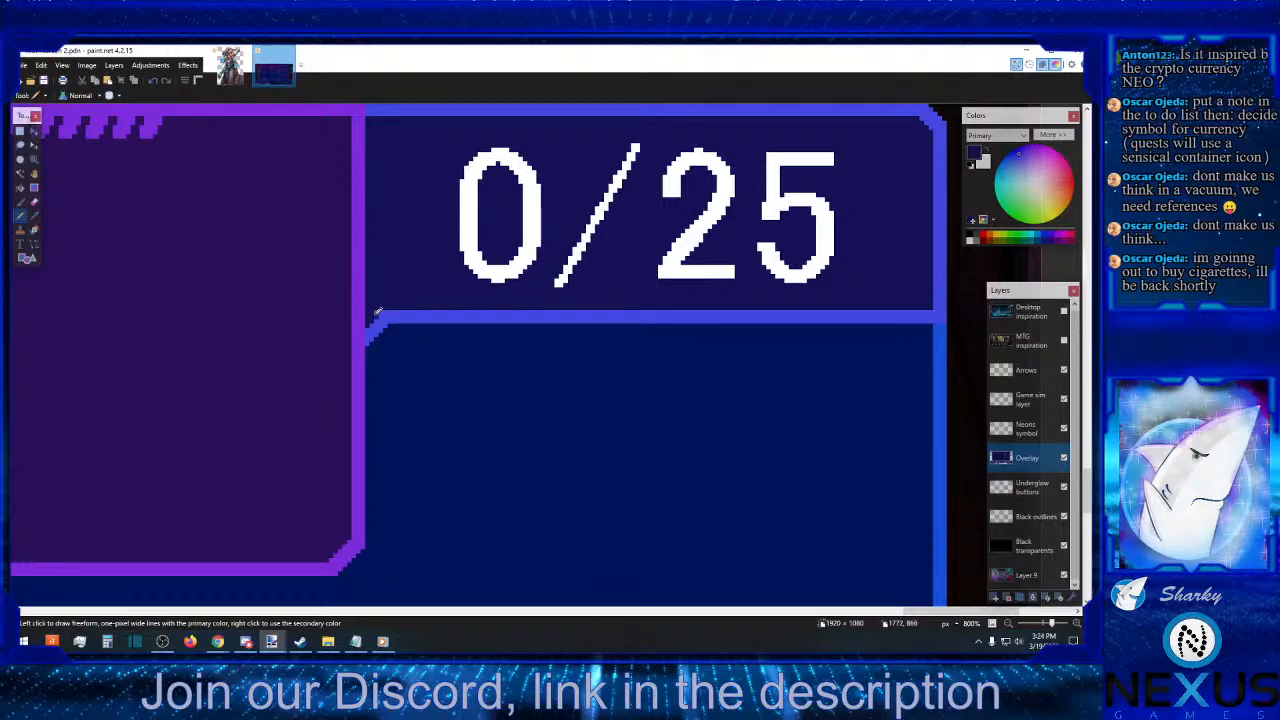
- Compare the pixel thickness of the divider's diagonal corner with the purple square's corner and the header border's outer corner
left_click(20, 130)
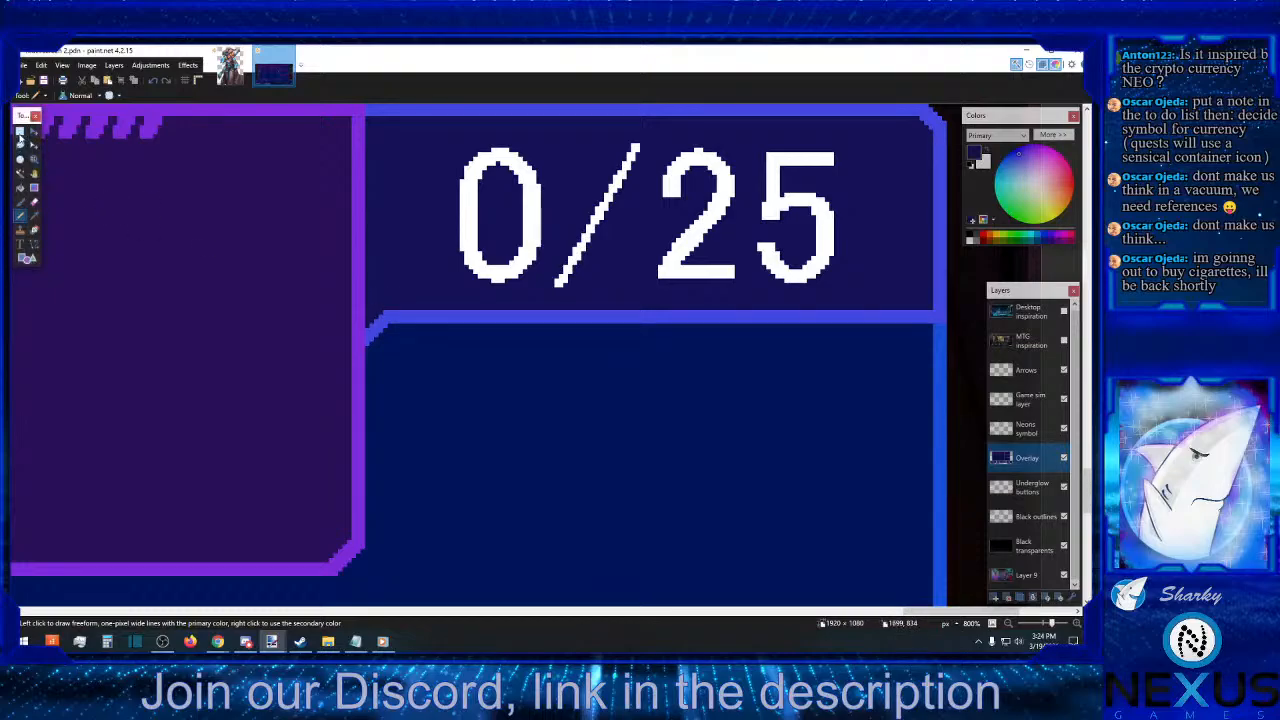
left_click_drag(366, 322, 376, 325)
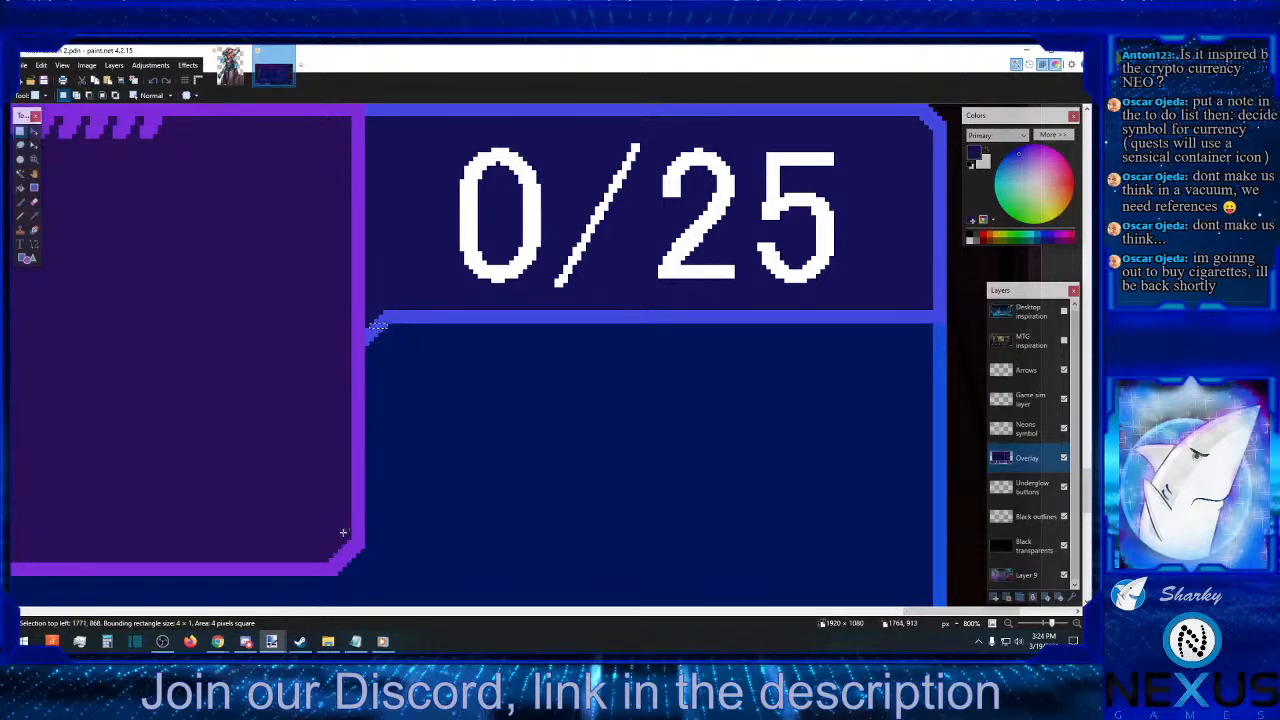
left_click_drag(336, 553, 358, 557)
left_click(435, 463)
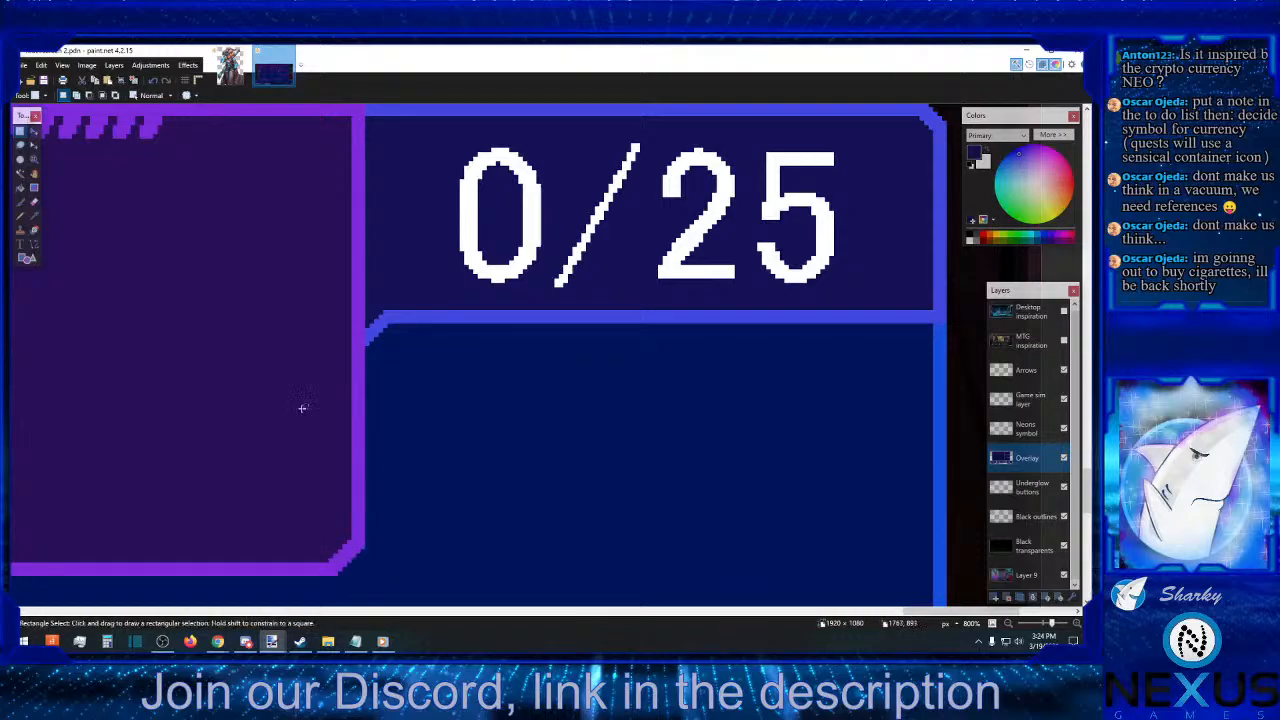
left_click(34, 216)
scroll(430, 372, "down", 3)
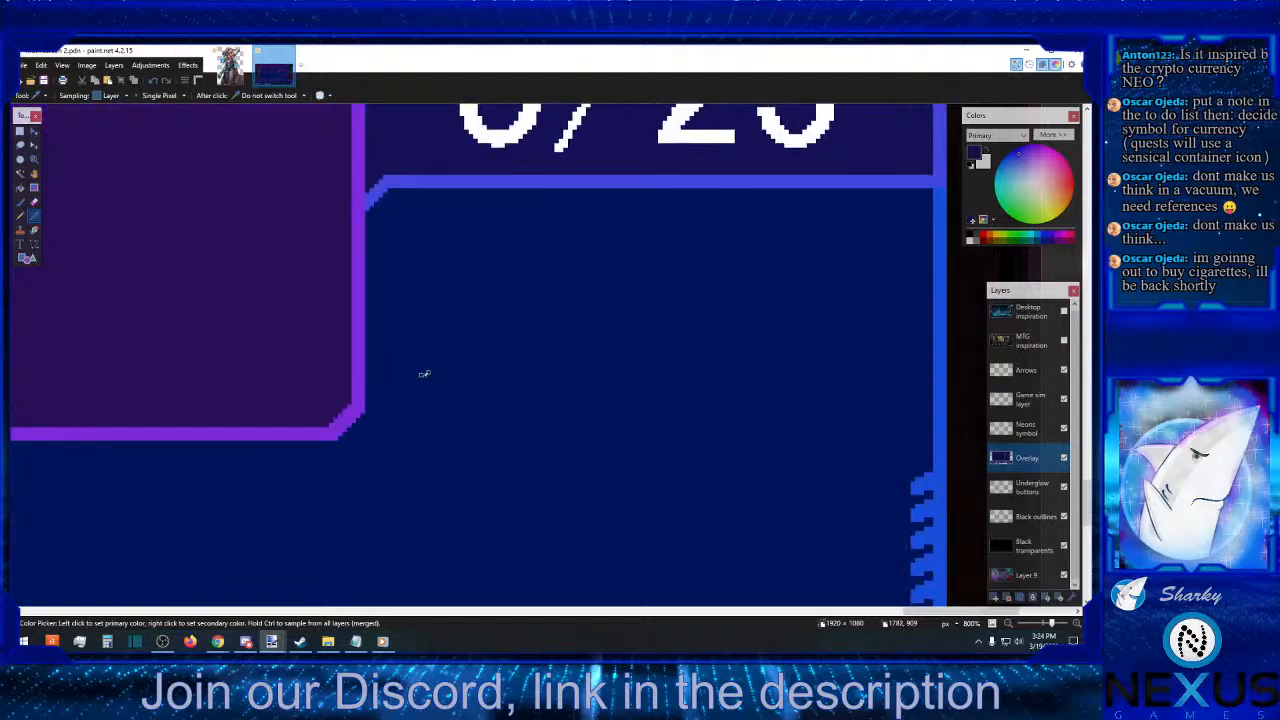
scroll(424, 373, "up", 3)
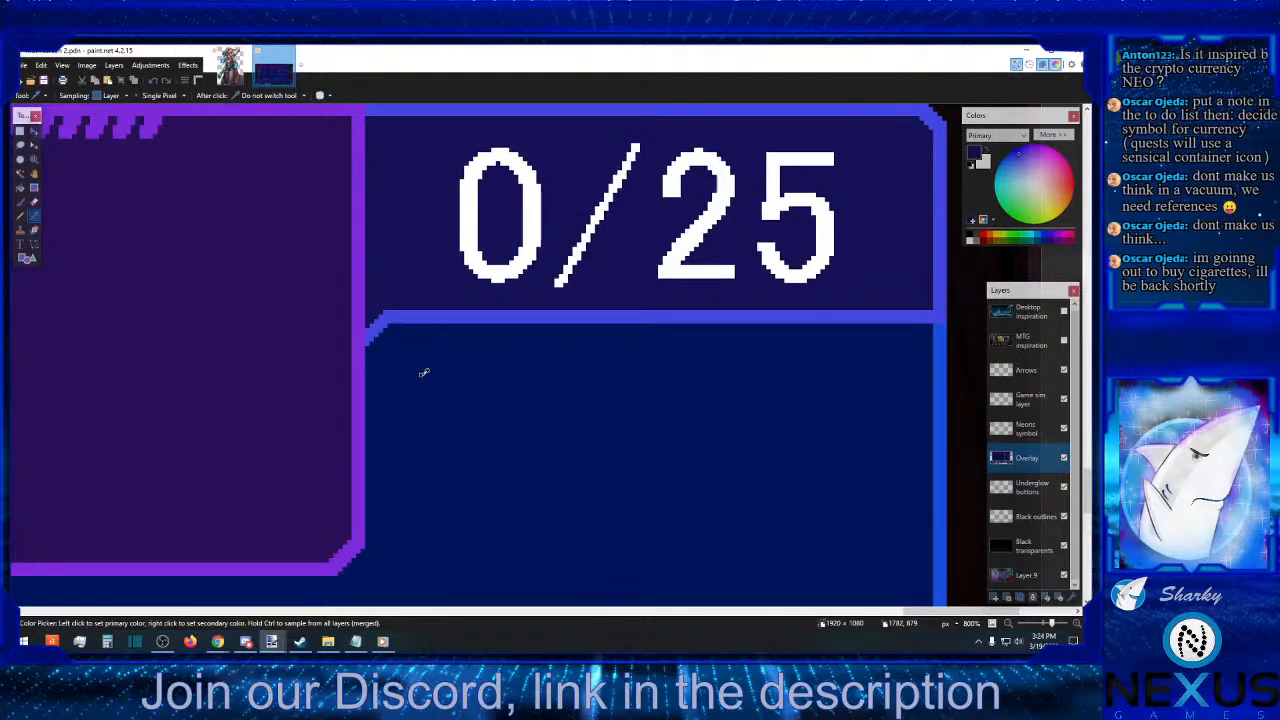
scroll(424, 373, "up", 2)
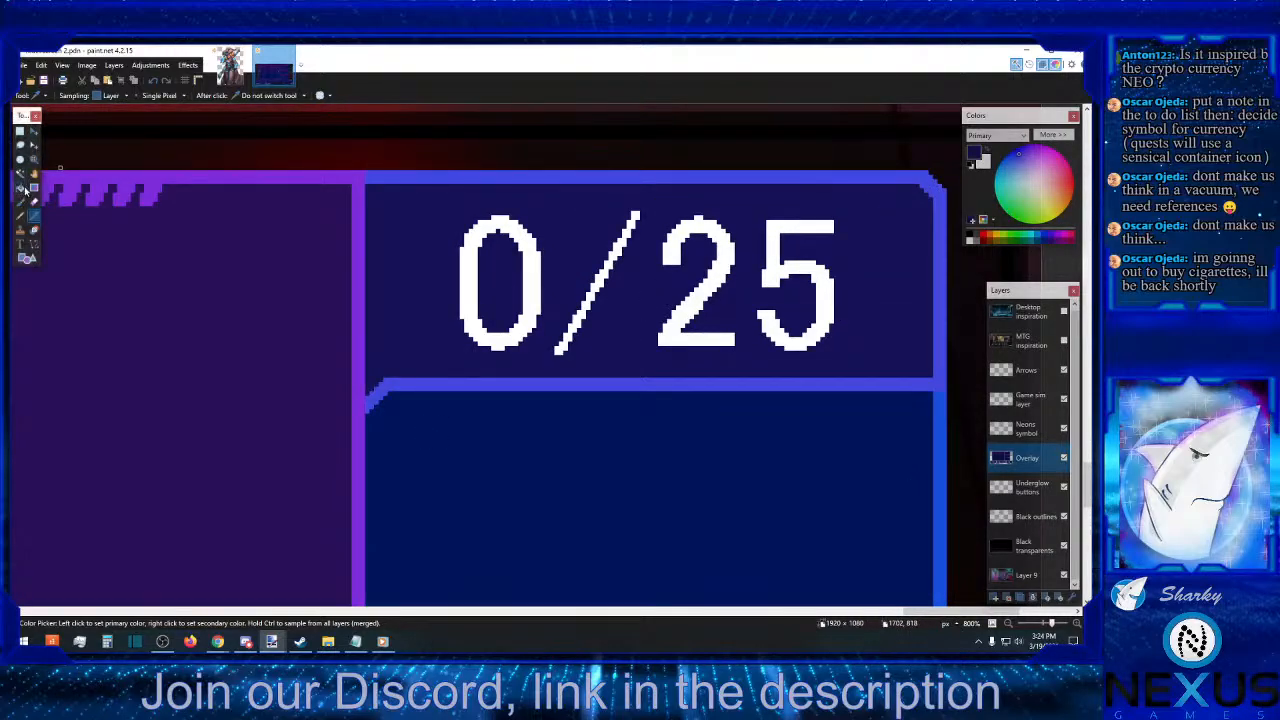
left_click(27, 258)
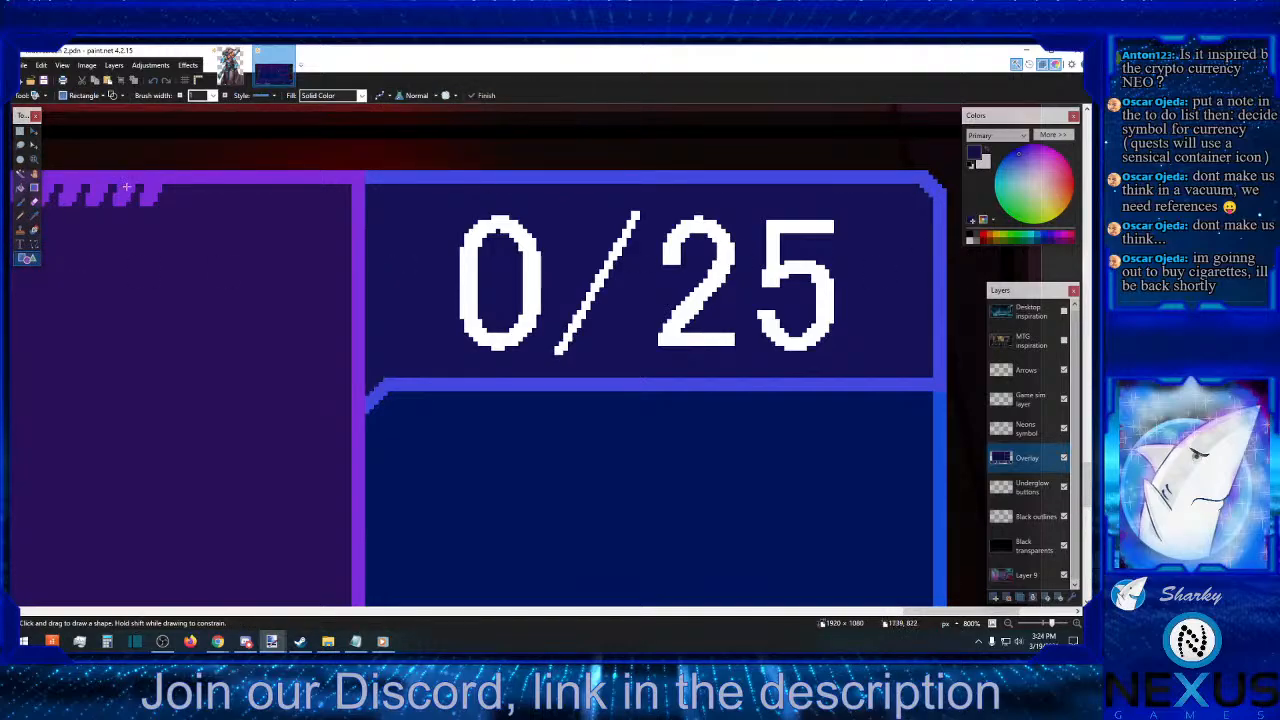
left_click(19, 131)
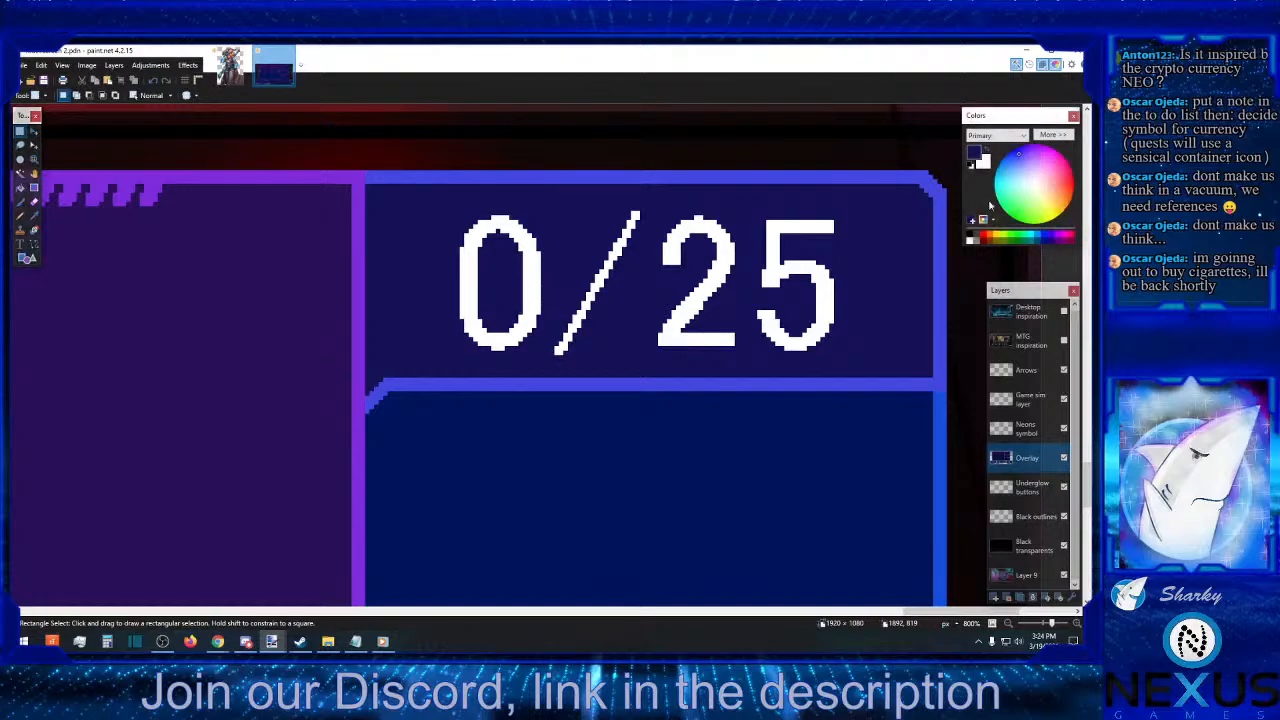
left_click_drag(914, 185, 930, 186)
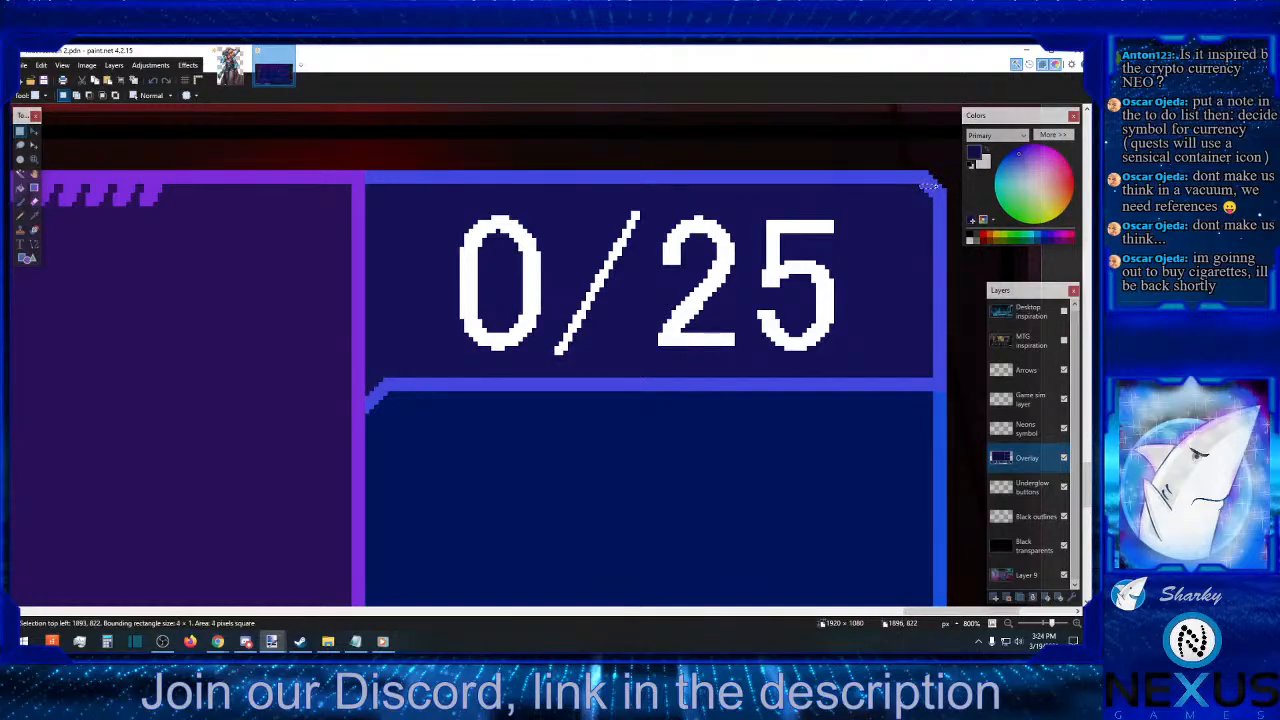
left_click_drag(490, 420, 500, 421)
- Sample the divider's blue and draw a one-pixel diagonal line along the upper edge of its corner to thicken it
left_click(34, 215)
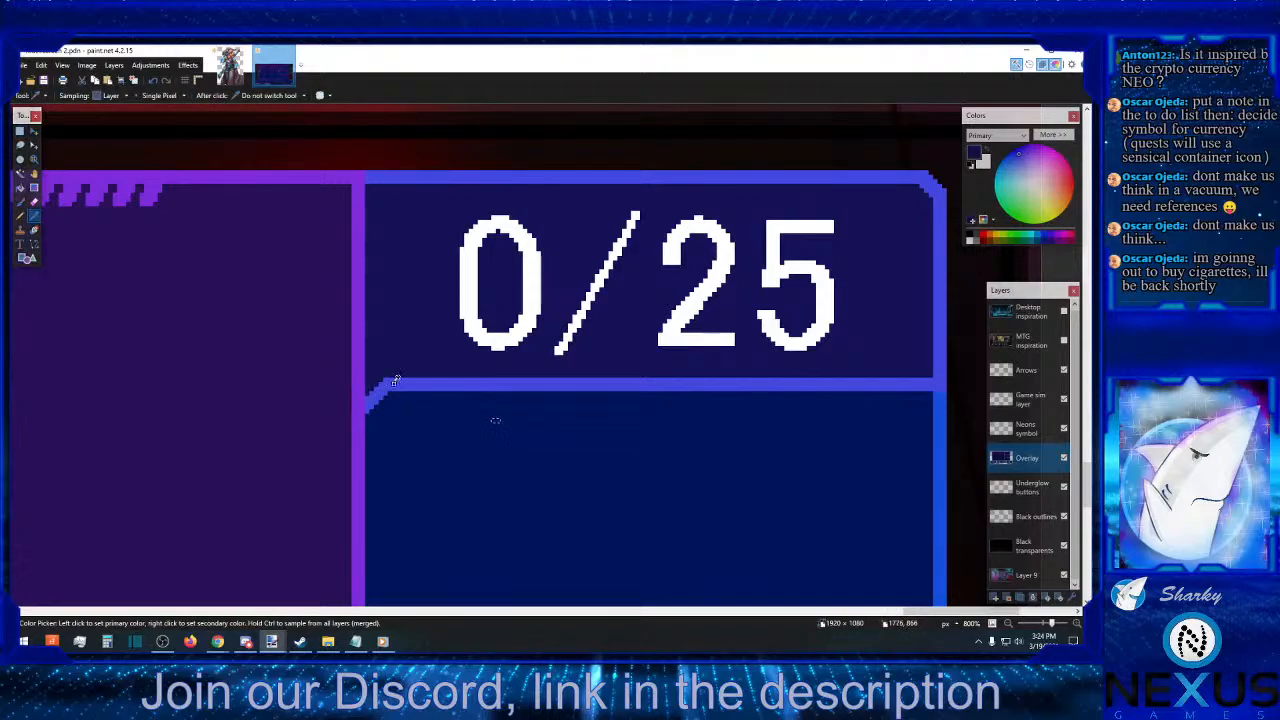
left_click(400, 383)
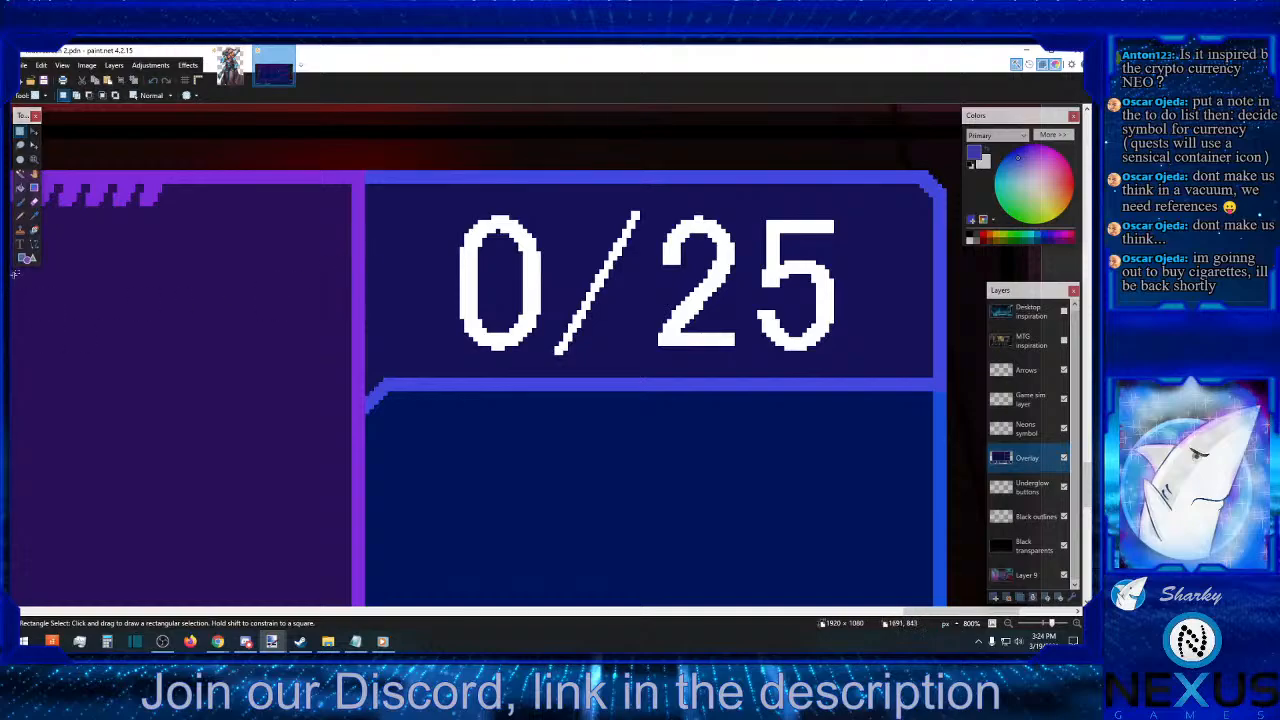
left_click(34, 243)
left_click_drag(368, 394, 379, 381)
left_click(449, 406)
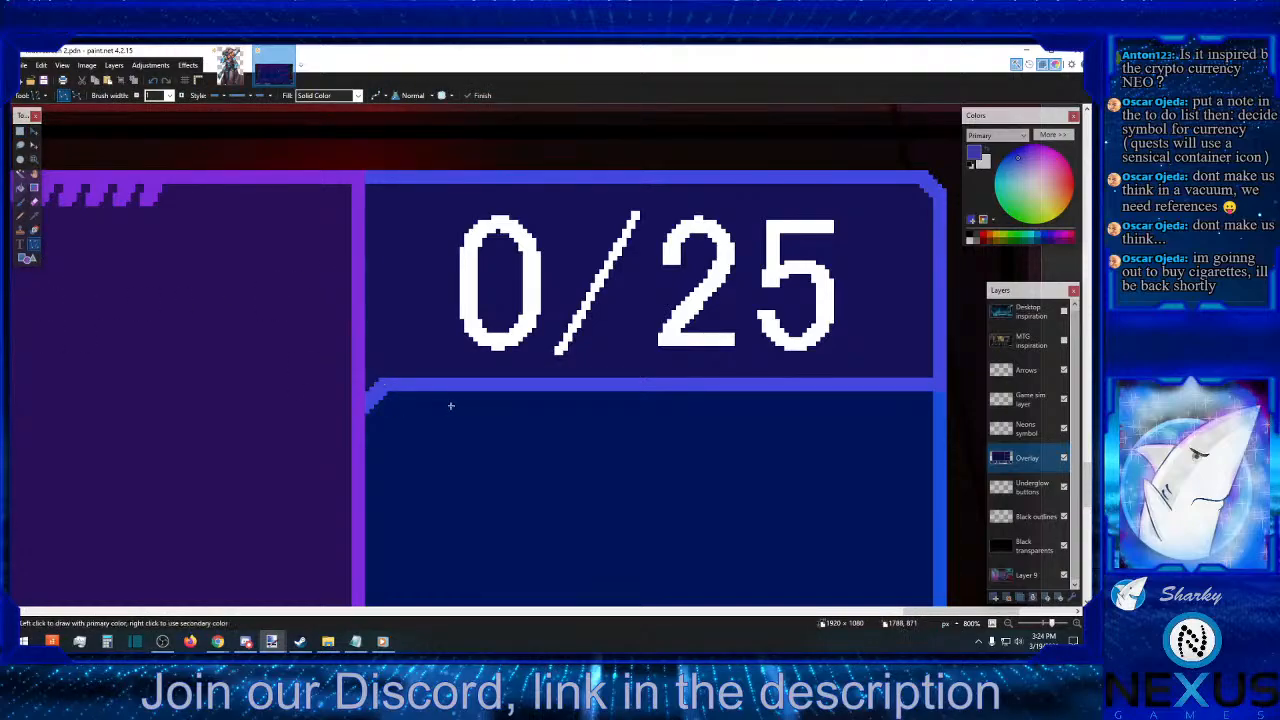
- Examine the reshaped divider corner beneath the 0/25 text, both at panel overview scale and close up
left_click(1008, 623)
left_click(1008, 623)
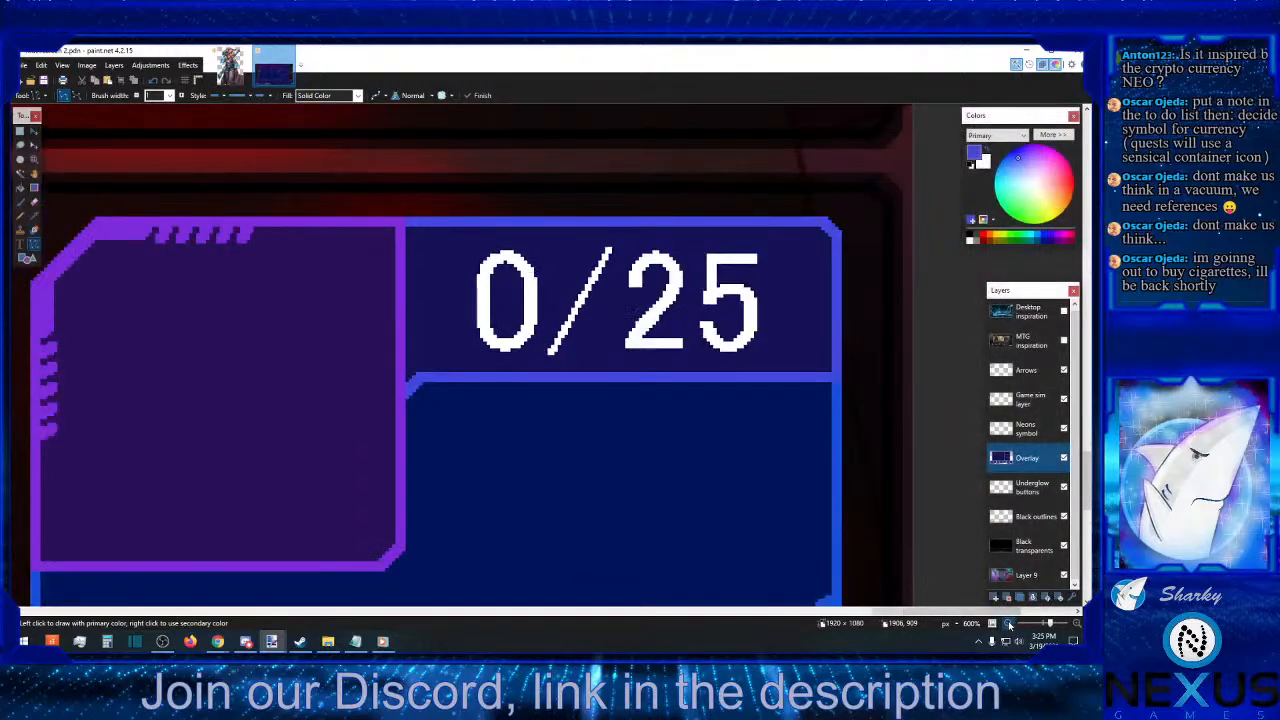
left_click(1008, 623)
left_click(1008, 623)
left_click(1008, 623)
left_click(1008, 623)
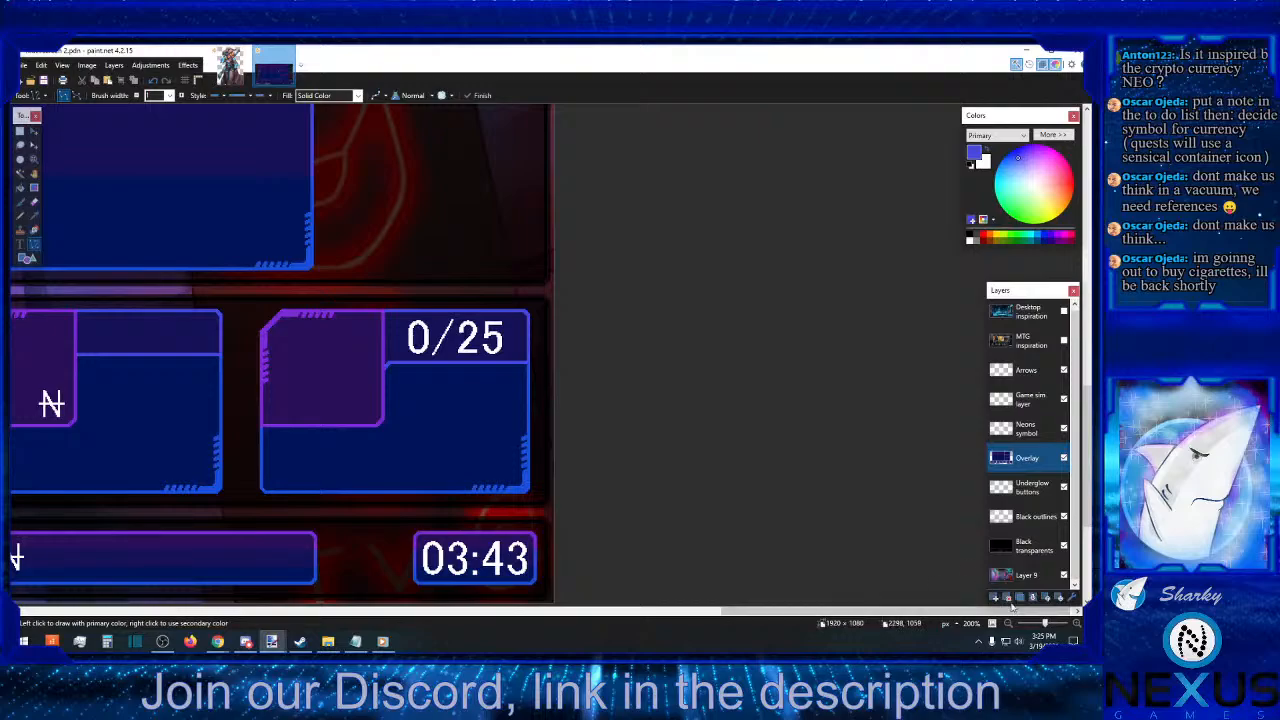
left_click(1076, 623)
left_click(1076, 623)
left_click(1076, 623)
left_click(1076, 624)
left_click(1076, 624)
left_click(1076, 624)
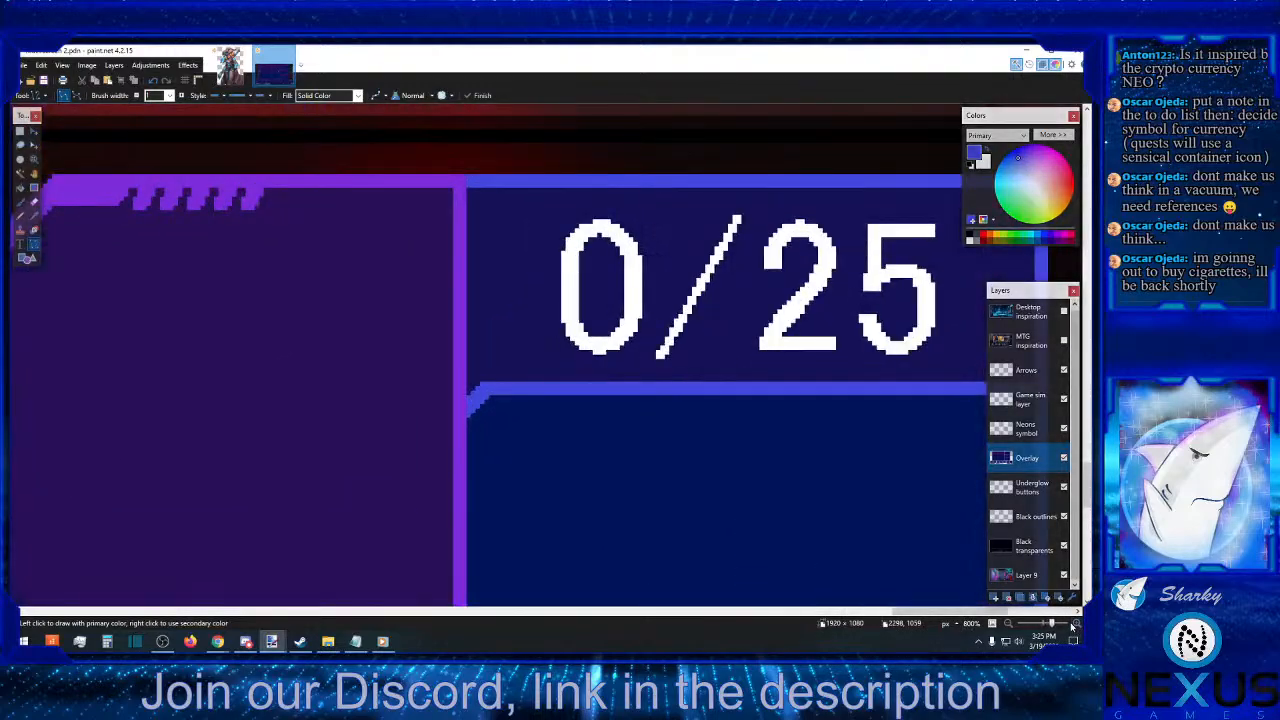
left_click(1067, 623)
left_click(1008, 623)
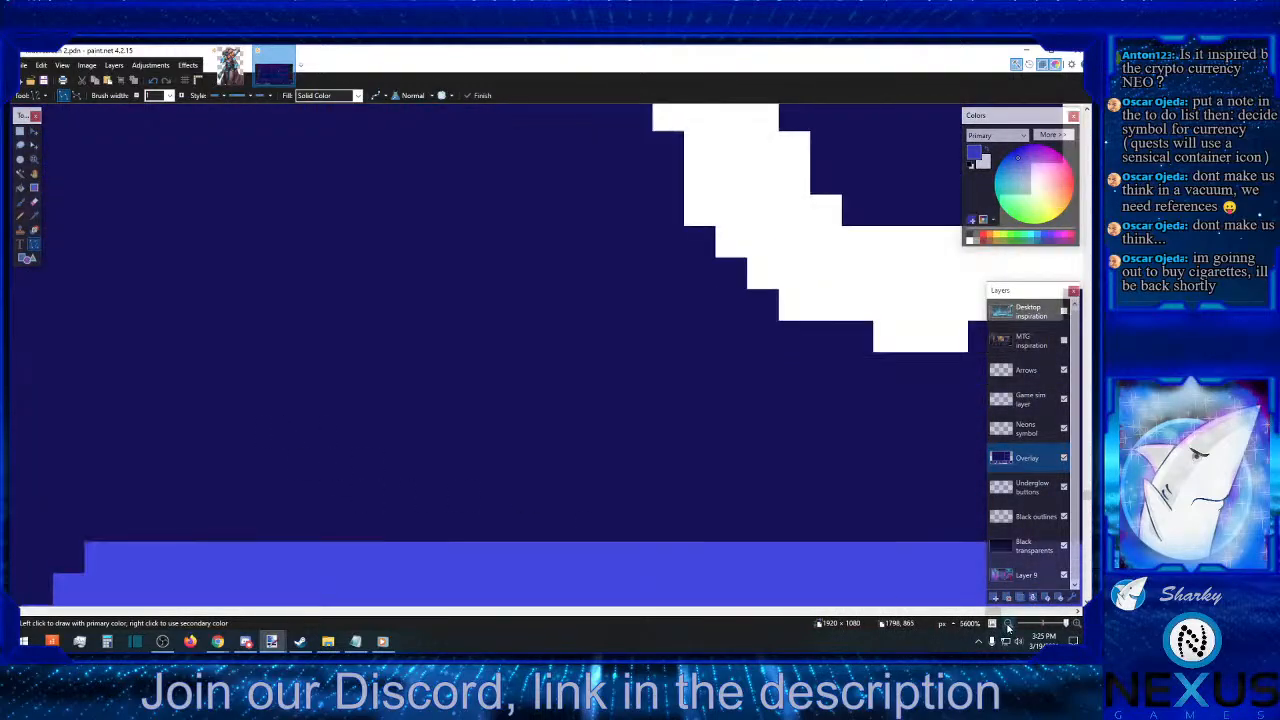
- Measure the pixel size of the divider's diagonal corner below its straight edge using a rectangular selection
left_click(1008, 623)
left_click(1008, 623)
left_click(1008, 623)
left_click(1008, 623)
left_click(1008, 623)
left_click(1008, 623)
left_click(1008, 623)
left_click(1008, 623)
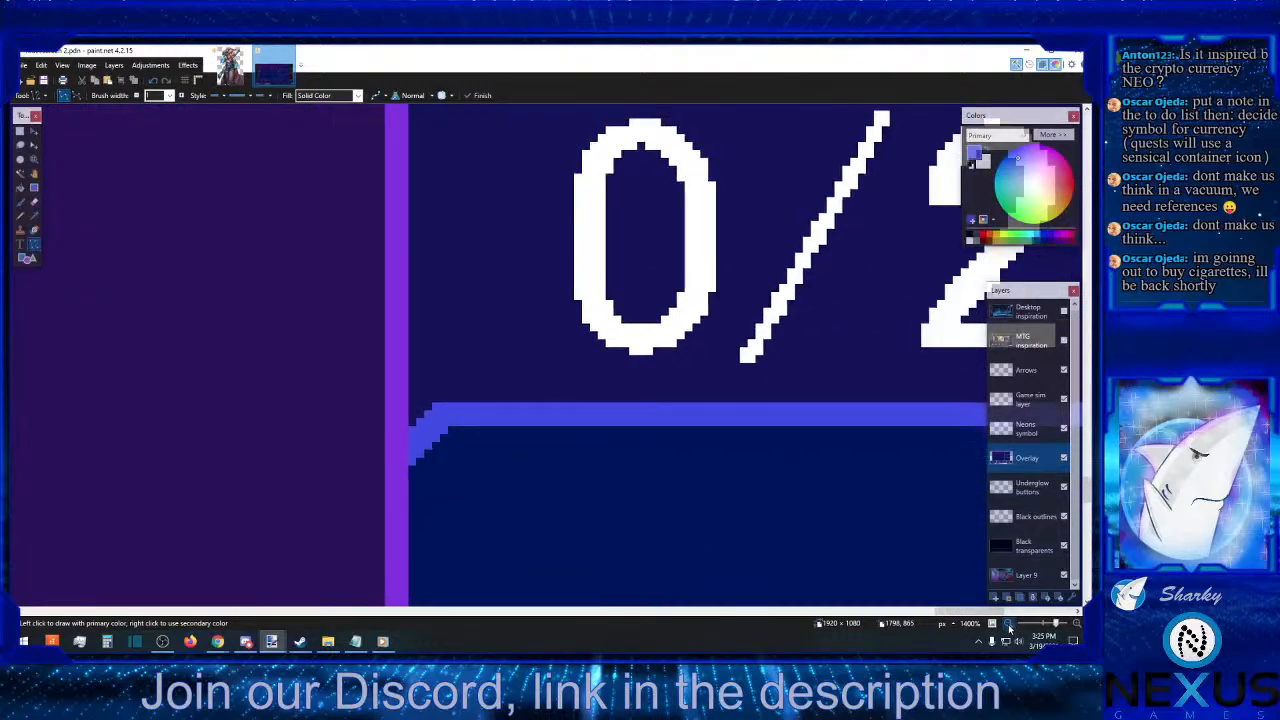
left_click(19, 131)
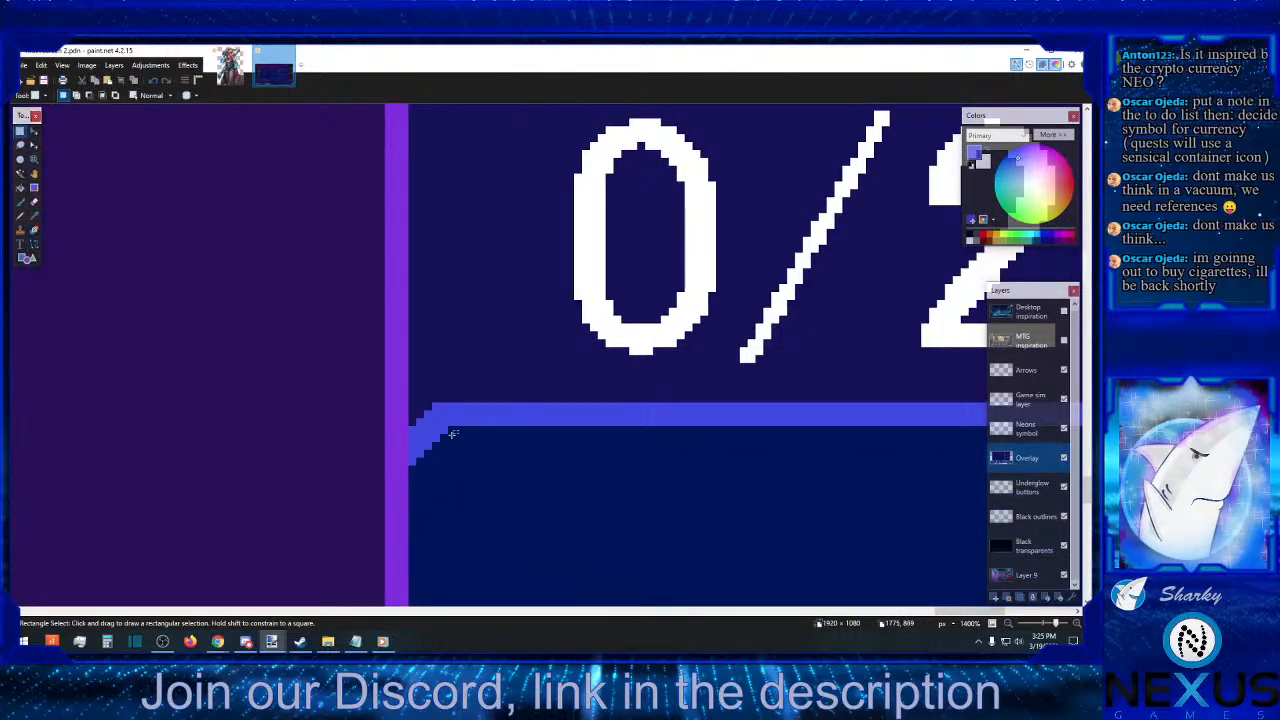
left_click_drag(449, 427, 410, 465)
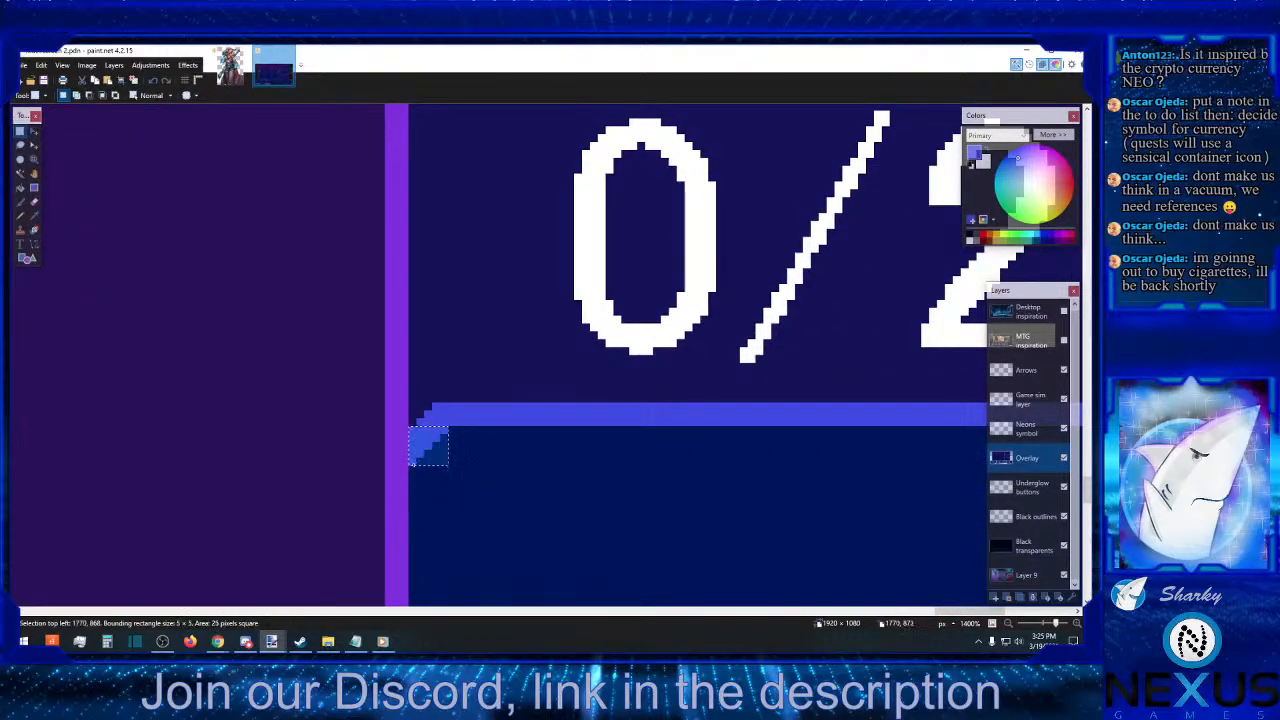
left_click(510, 453)
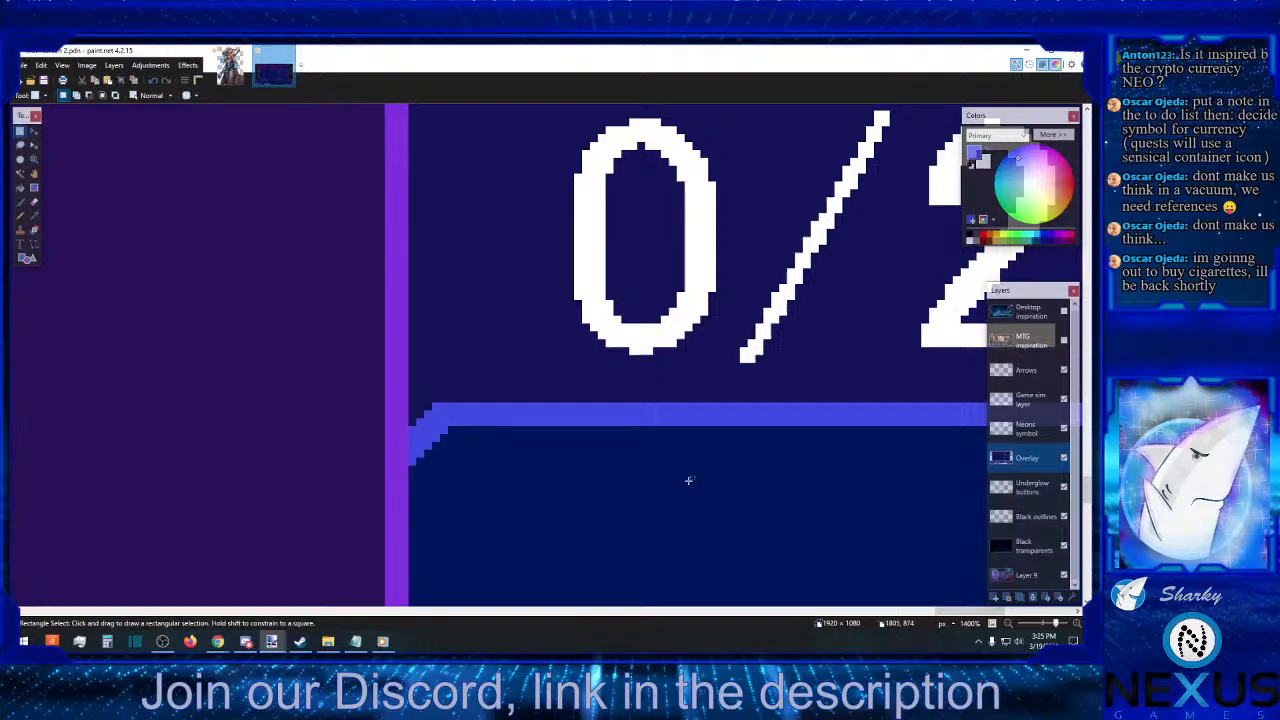
- Compare the divider's diagonal corner with the neighbouring panels' border corners, both at overview scale and close up
left_click(1009, 623)
left_click(1009, 623)
left_click(1009, 623)
left_click(1009, 623)
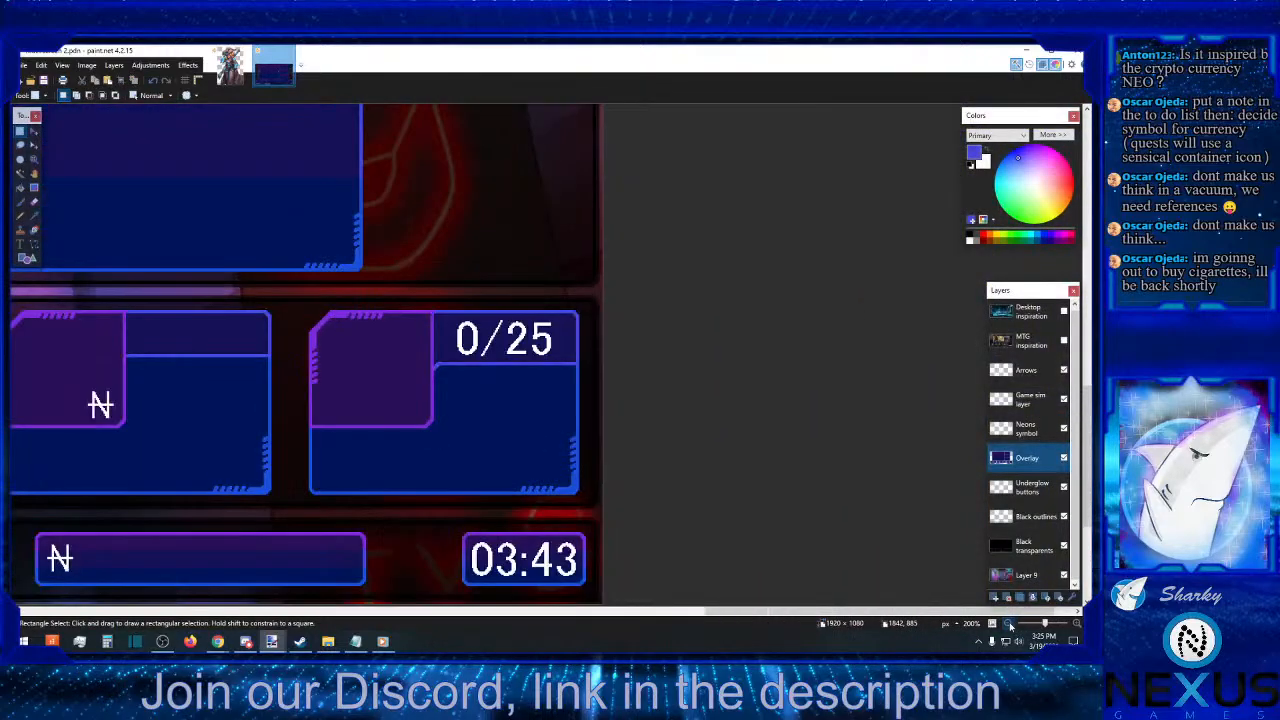
left_click(1009, 623)
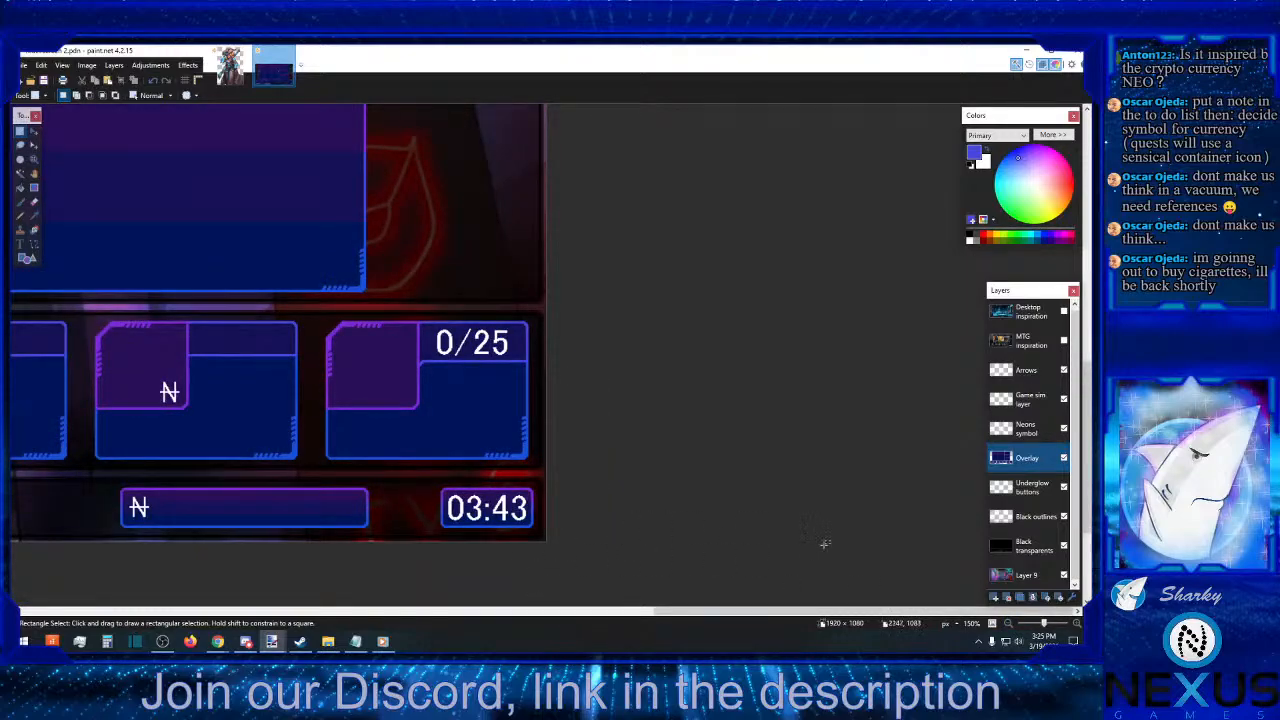
left_click(1076, 624)
left_click(1076, 624)
left_click(1076, 624)
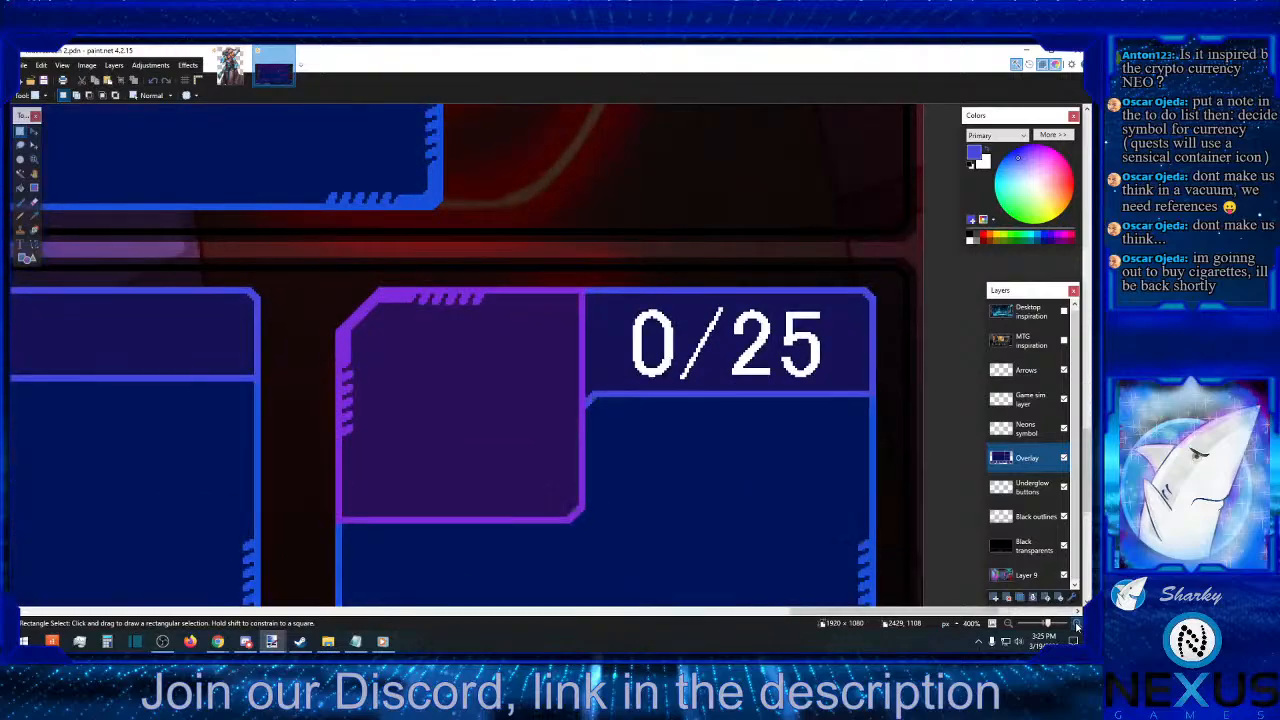
left_click(1076, 624)
left_click(1076, 624)
left_click(1076, 624)
left_click(1076, 624)
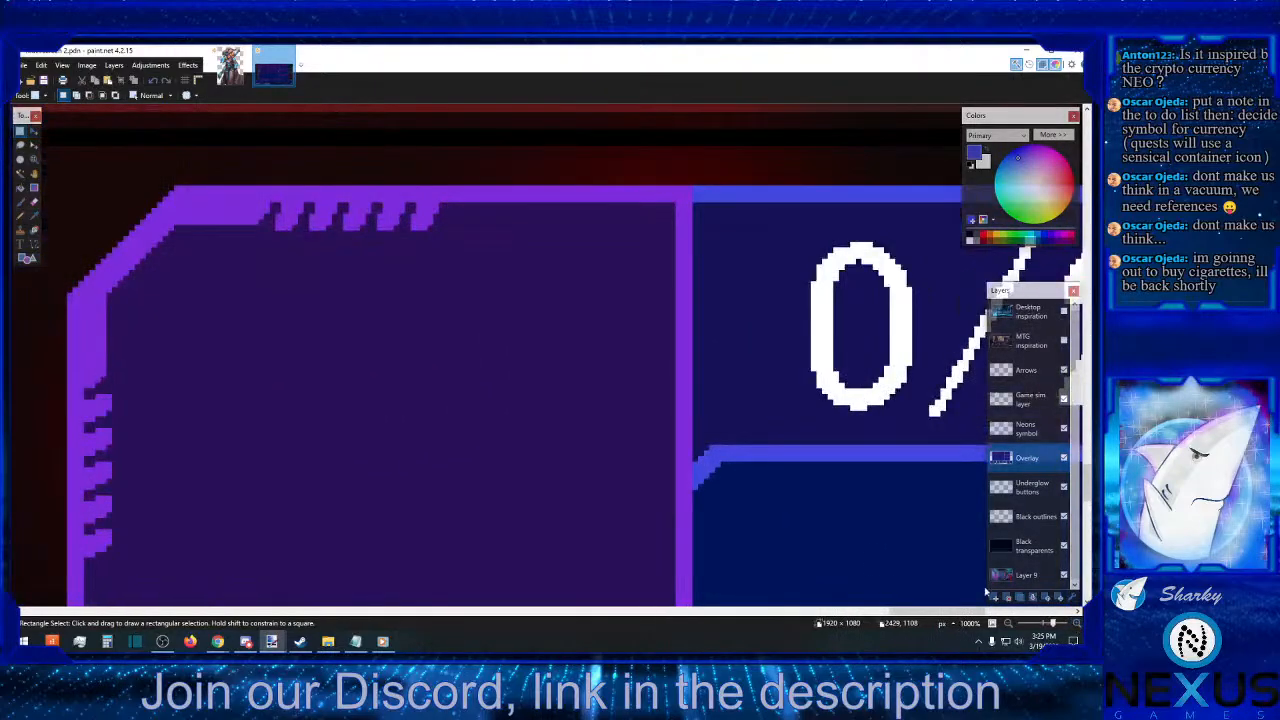
left_click(540, 613)
left_click(541, 613)
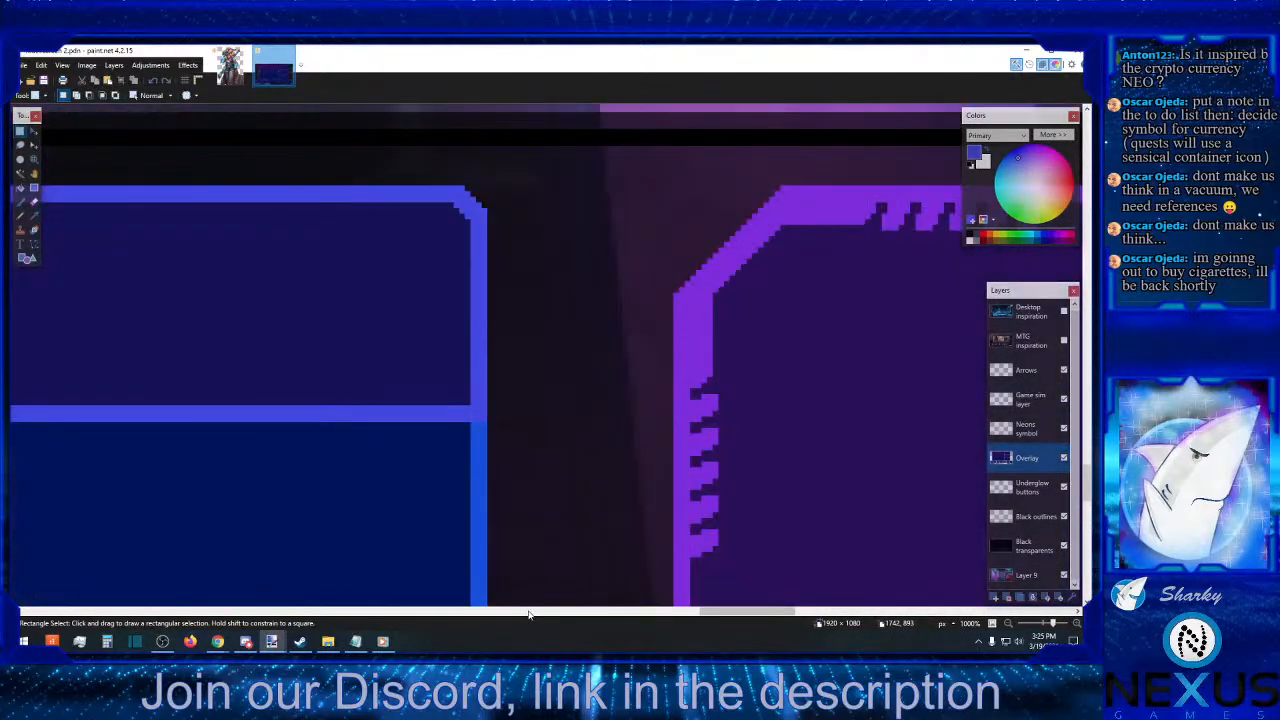
left_click(531, 613)
left_click(531, 613)
- Move the divider's diagonal corner piece down two pixels along the purple square's edge
left_click_drag(533, 613, 940, 612)
scroll(865, 503, "down", 1)
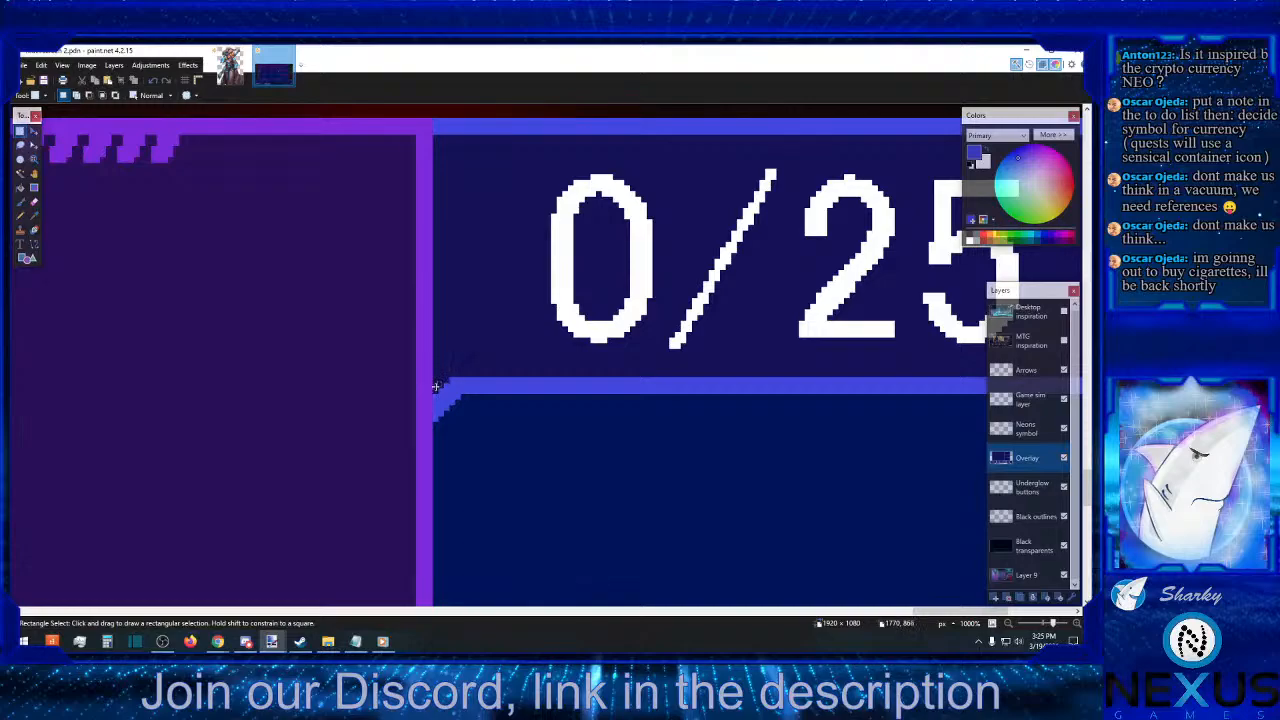
left_click_drag(436, 382, 459, 421)
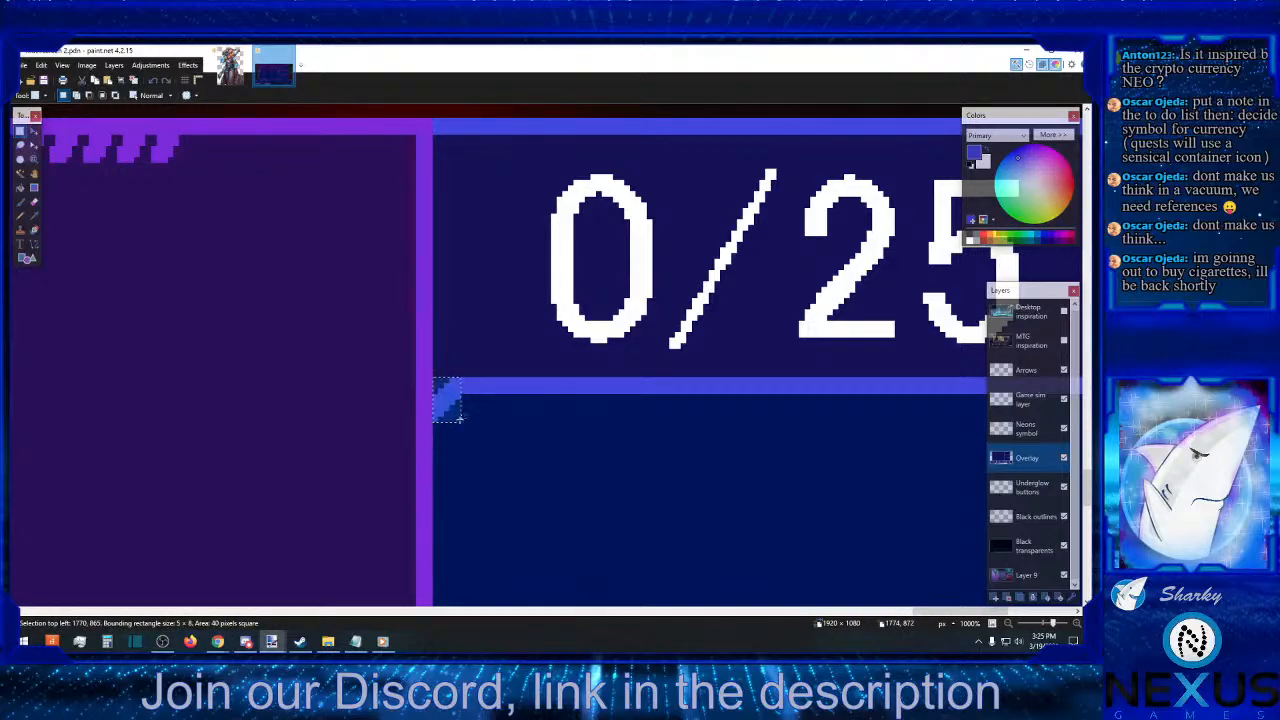
left_click(34, 131)
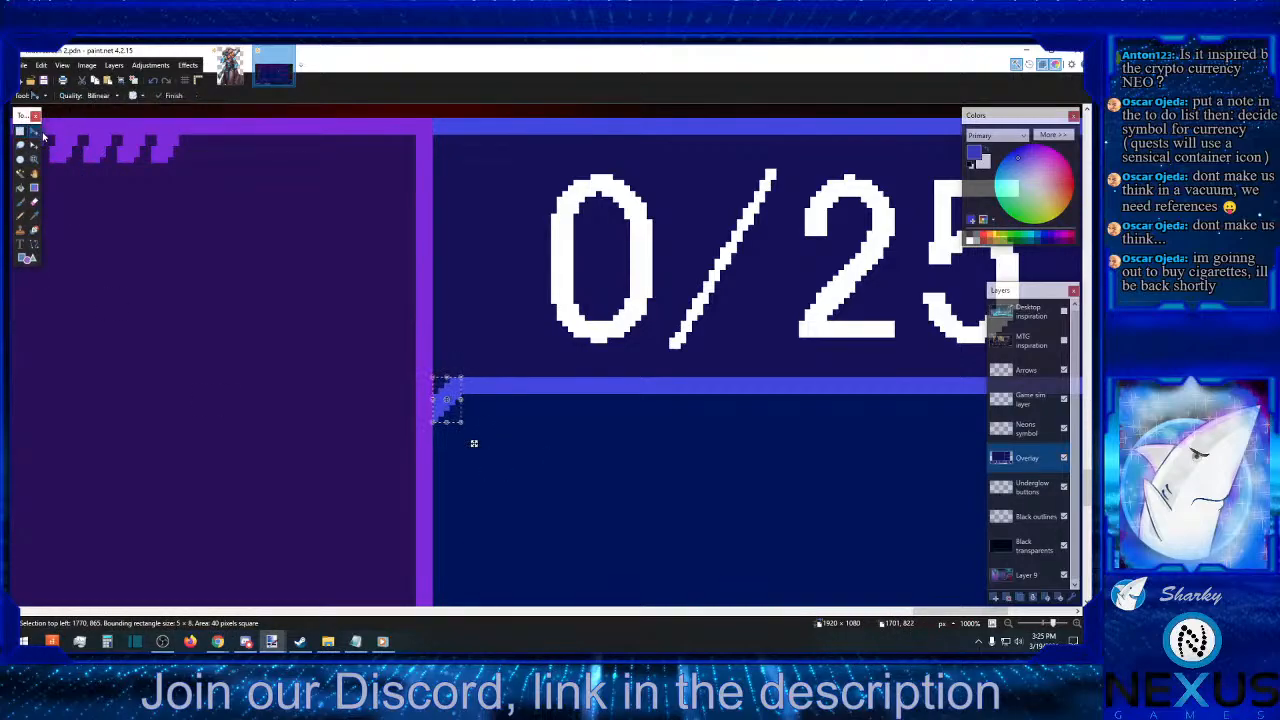
left_click_drag(171, 148, 186, 170)
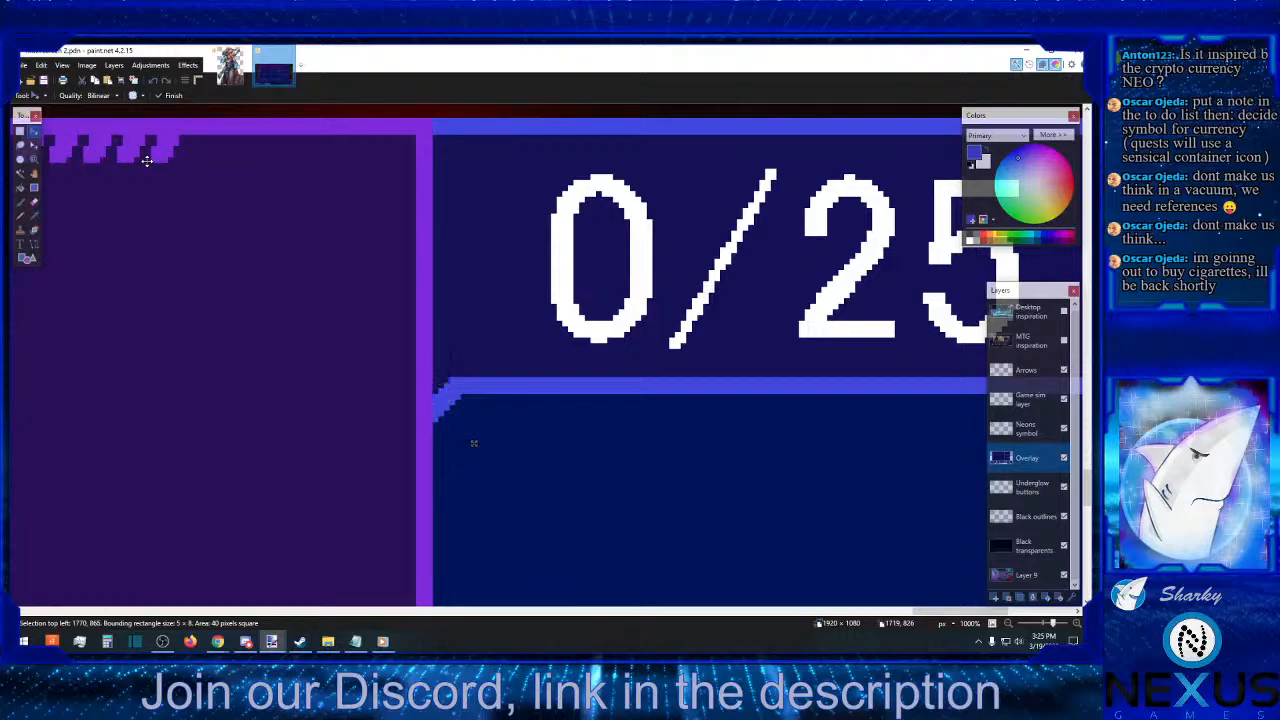
left_click(20, 131)
left_click(377, 294)
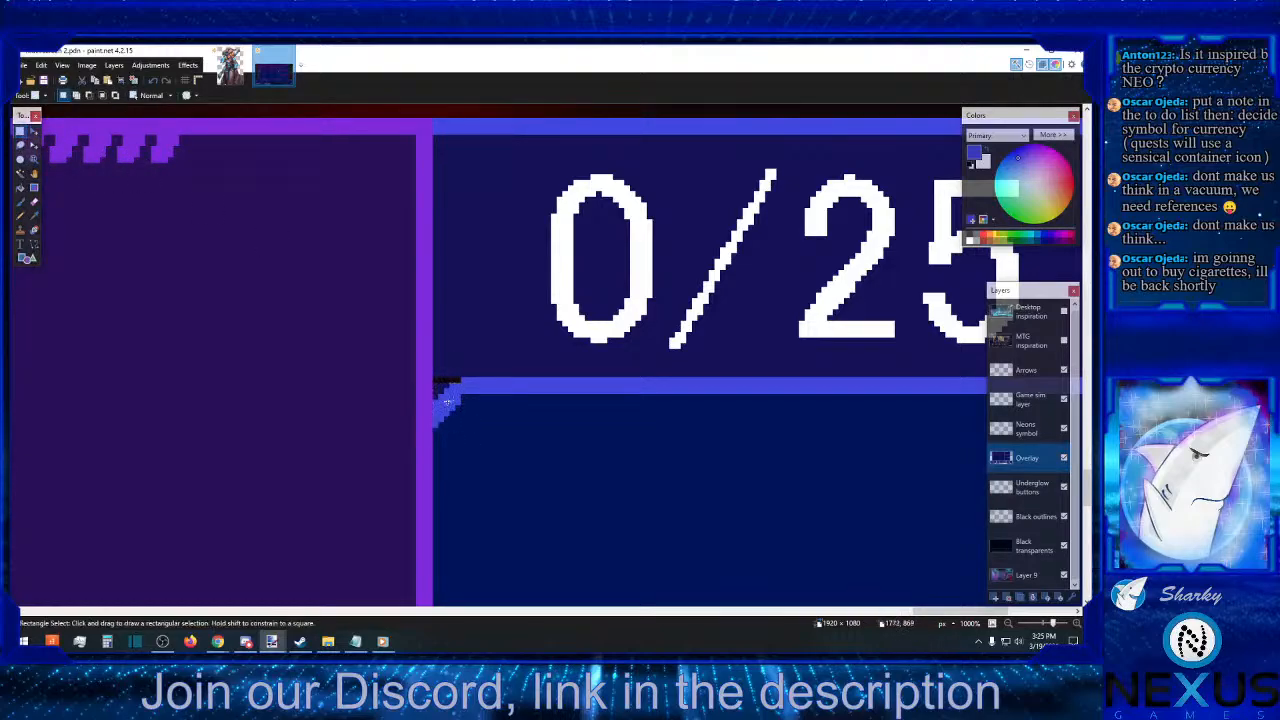
left_click_drag(435, 383, 457, 429)
left_click(33, 131)
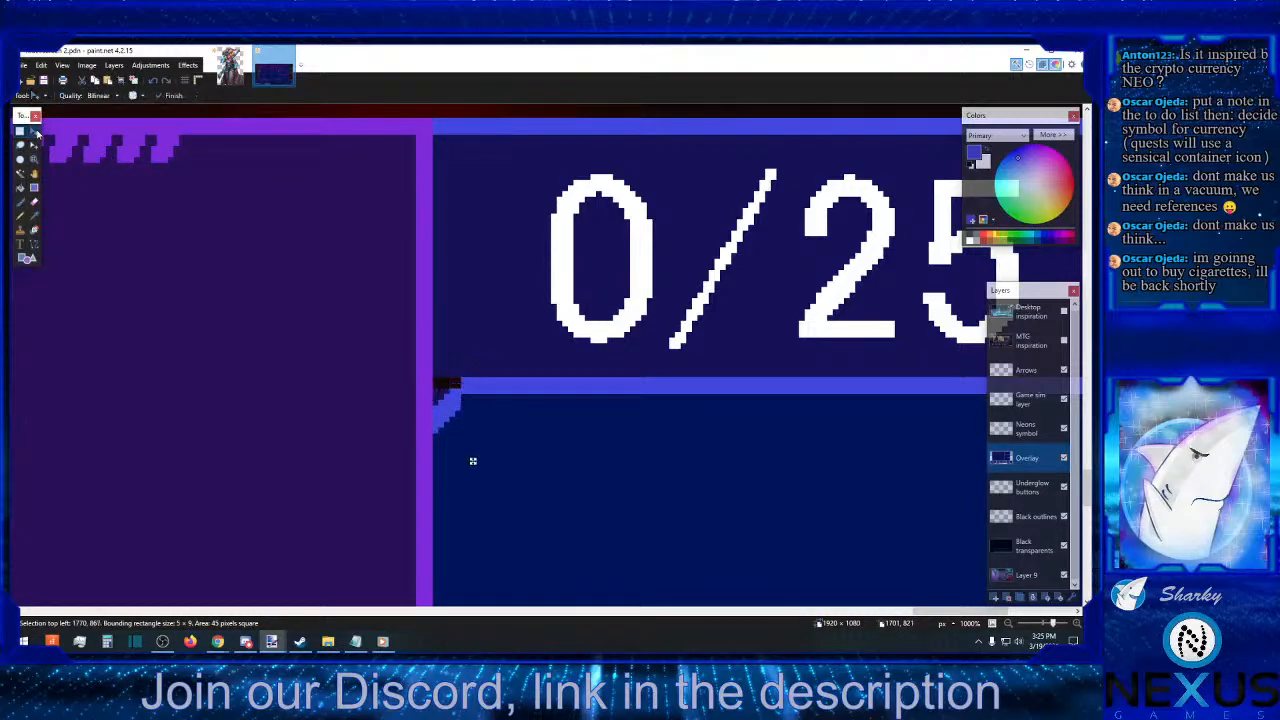
left_click(20, 131)
left_click(426, 243)
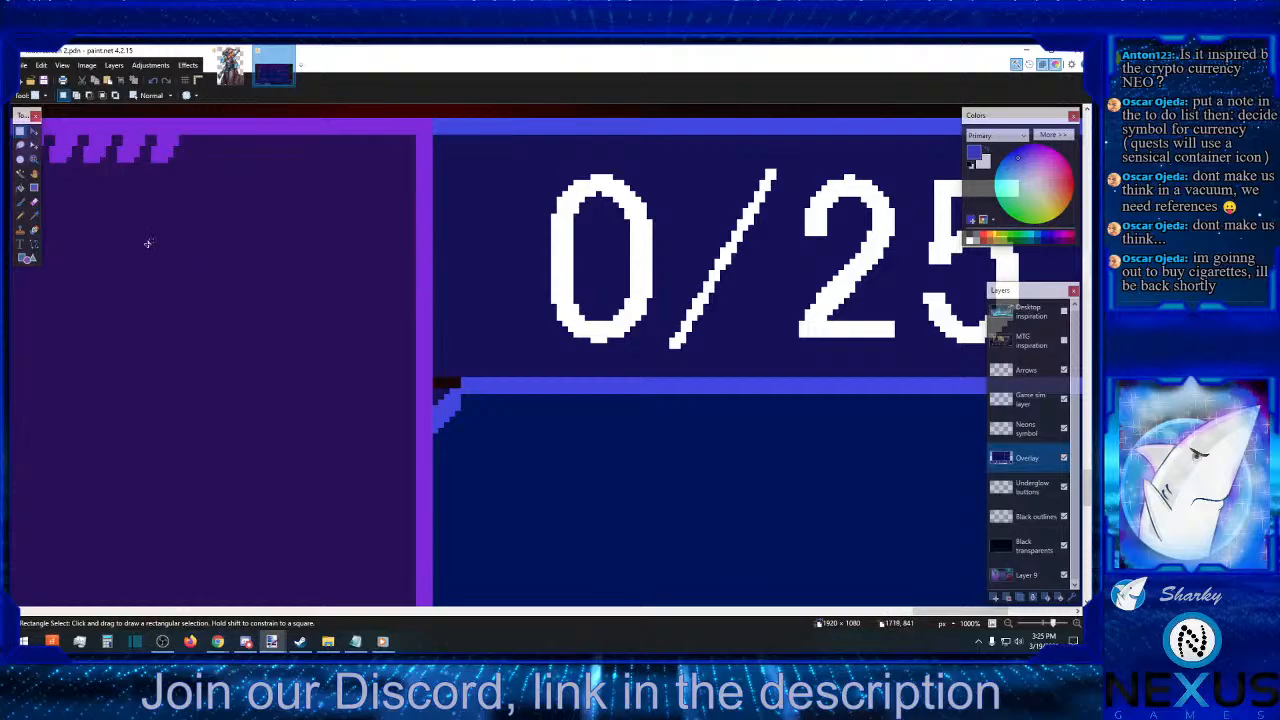
- Sample the header strip's dark color and fill the gap above the shifted corner piece with it
left_click(33, 215)
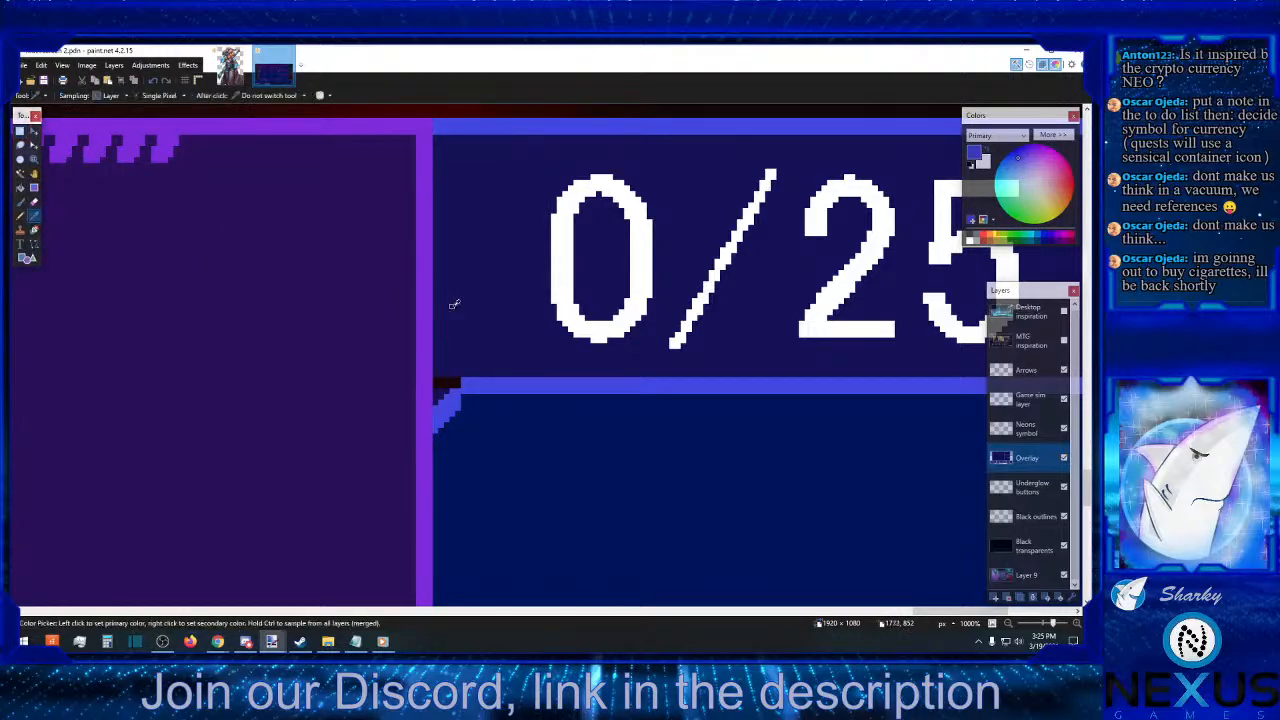
left_click(20, 187)
left_click(450, 383)
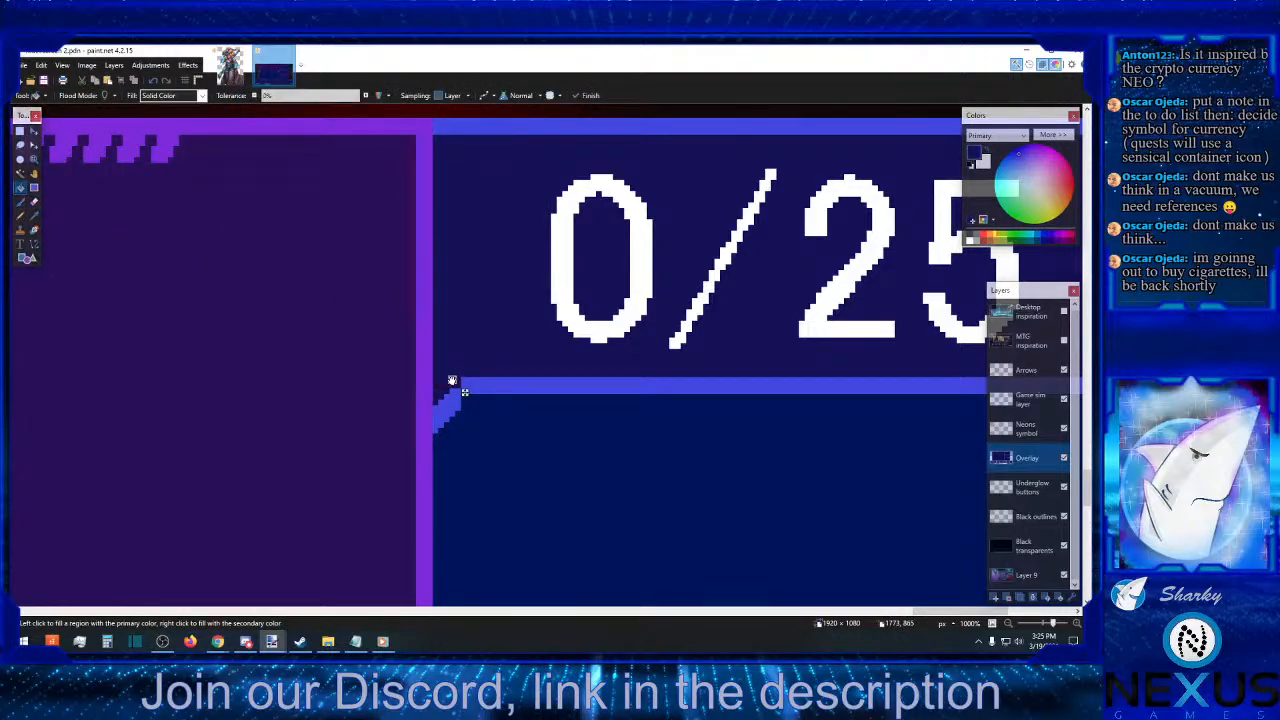
- Trim the divider's end with the dark color and pencil in its sampled blue to join the diagonal smoothly
left_click(20, 216)
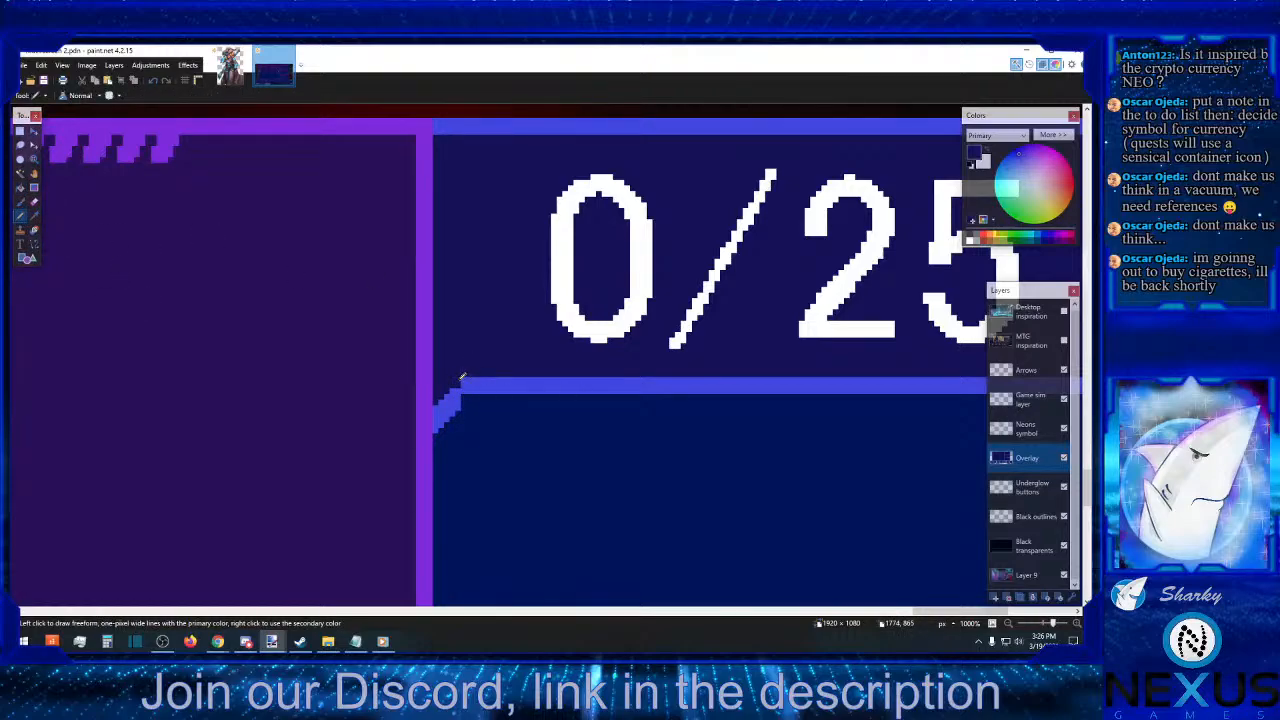
left_click(34, 216)
left_click(468, 386)
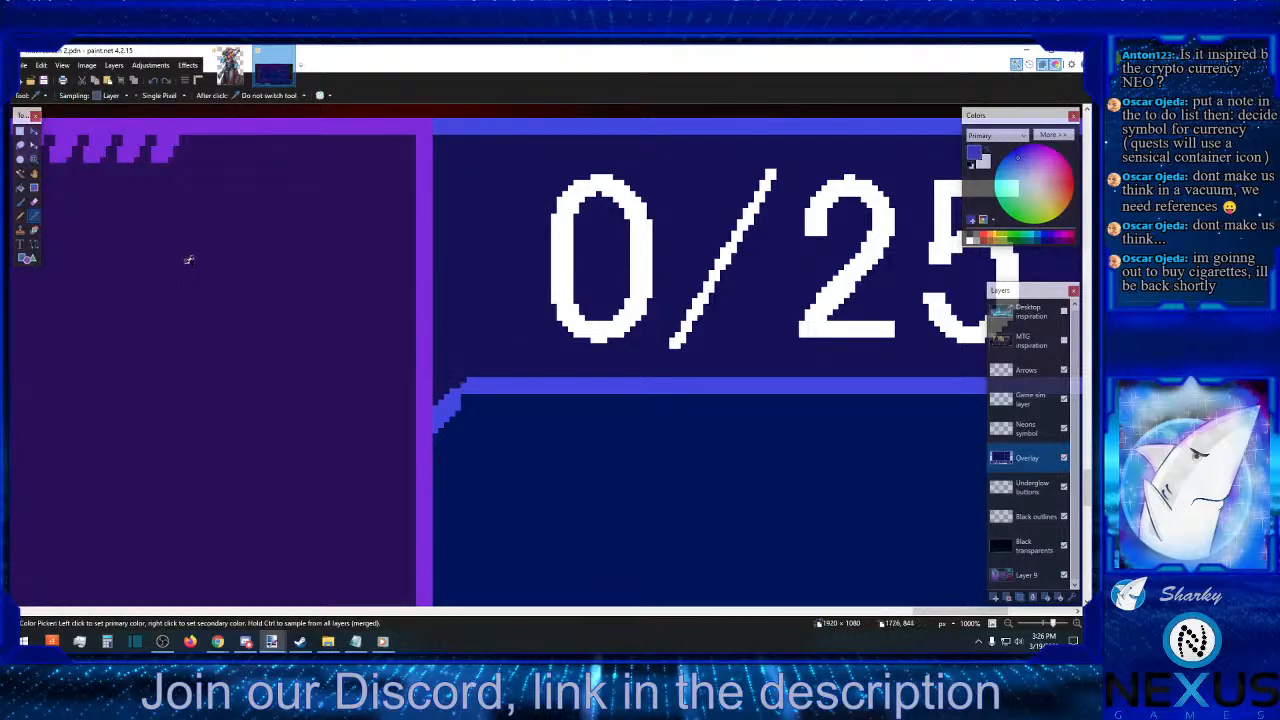
left_click(20, 216)
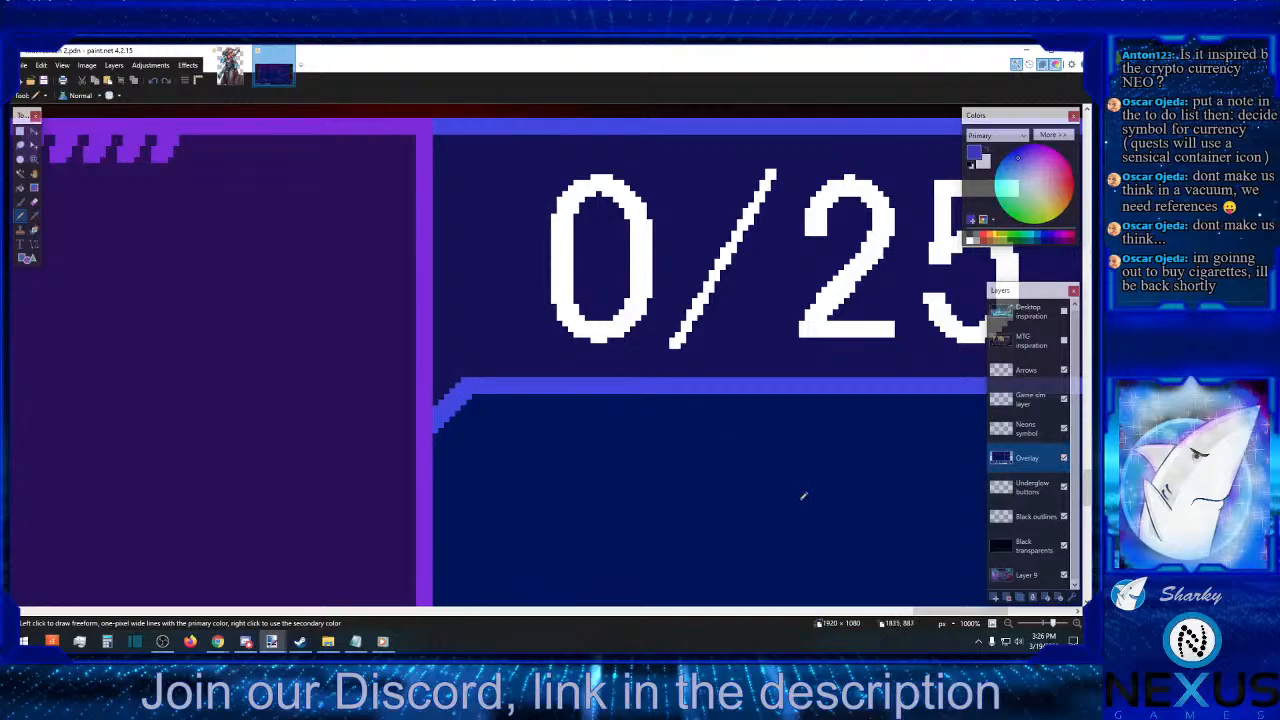
- Examine the longer diagonal corner at overview scale and compare it with the other panels' straight dividers
left_click(1009, 624)
left_click(1009, 624)
left_click(1009, 624)
left_click(1009, 624)
left_click(1009, 624)
left_click(1009, 624)
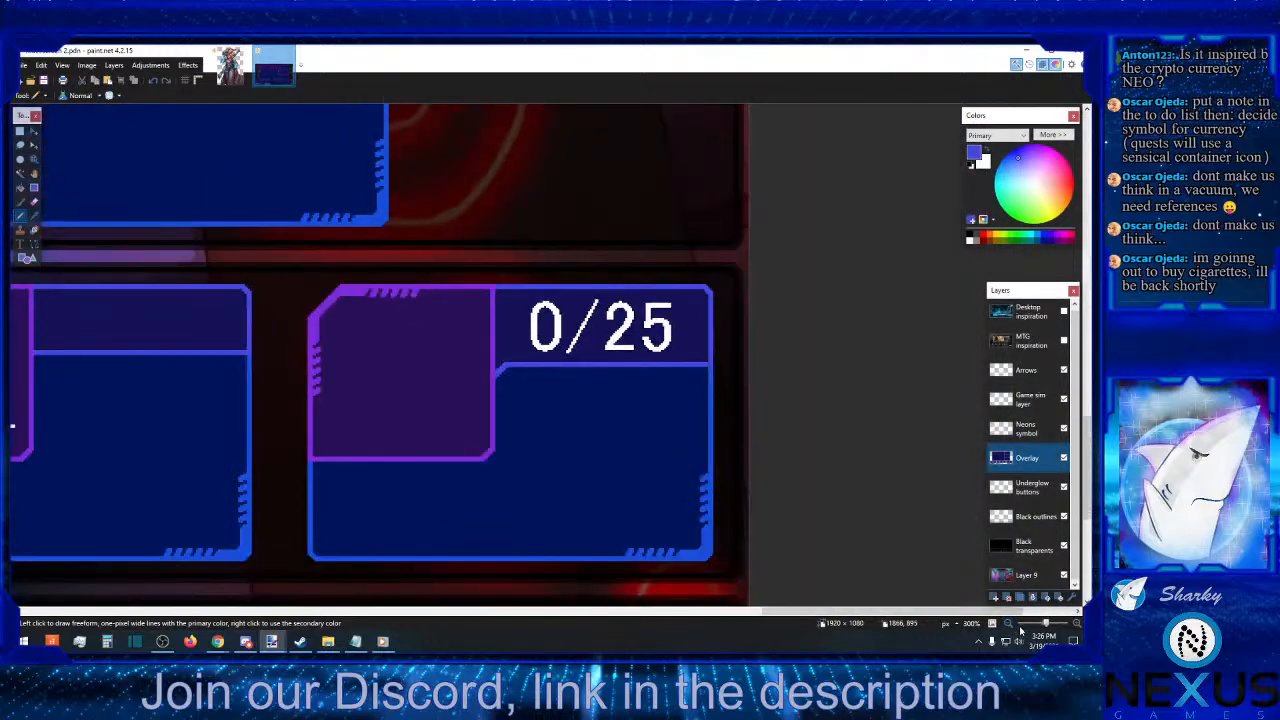
left_click(1020, 629)
left_click(1020, 629)
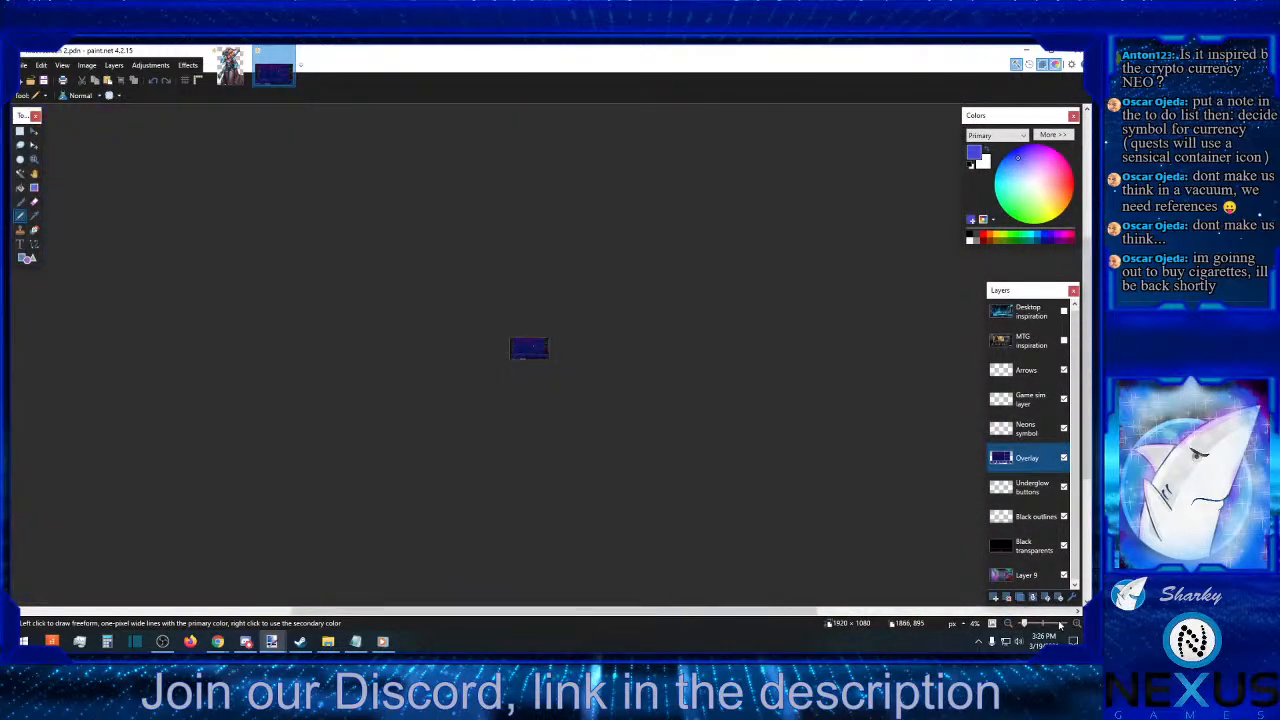
left_click_drag(1024, 626, 1043, 626)
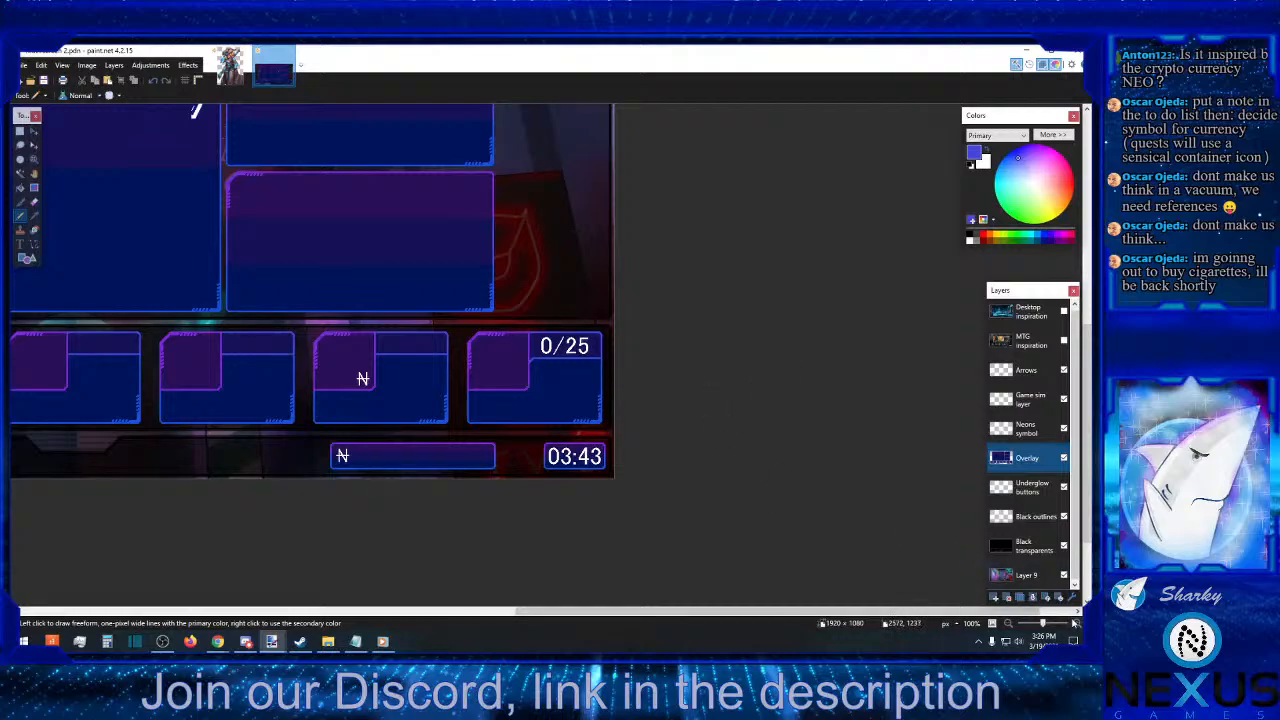
left_click(1076, 623)
left_click(1076, 623)
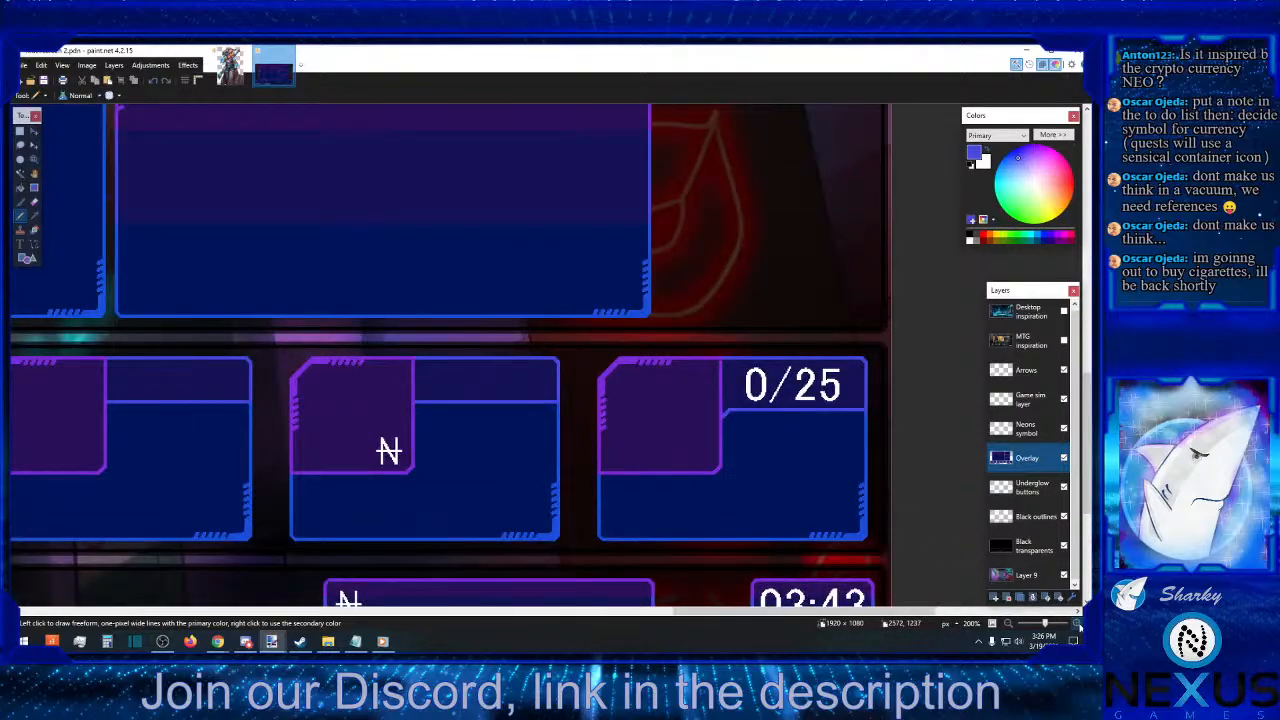
left_click(1076, 623)
left_click(600, 614)
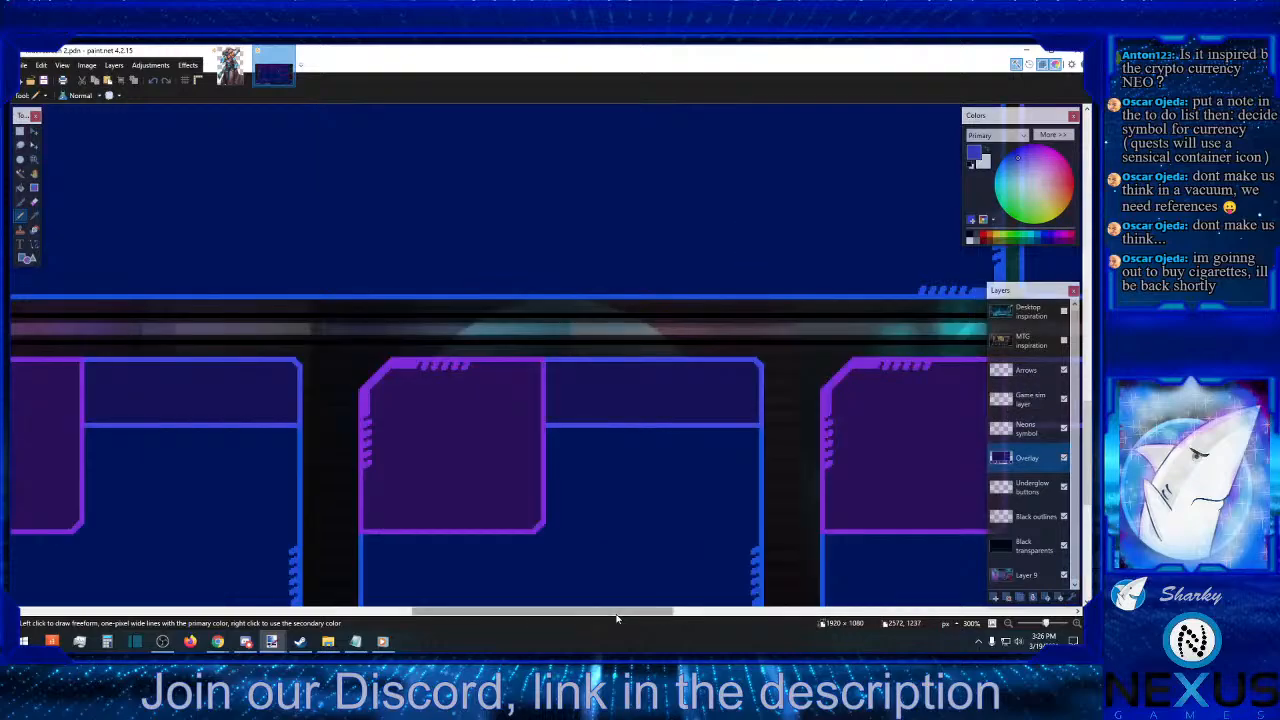
left_click_drag(600, 616, 960, 614)
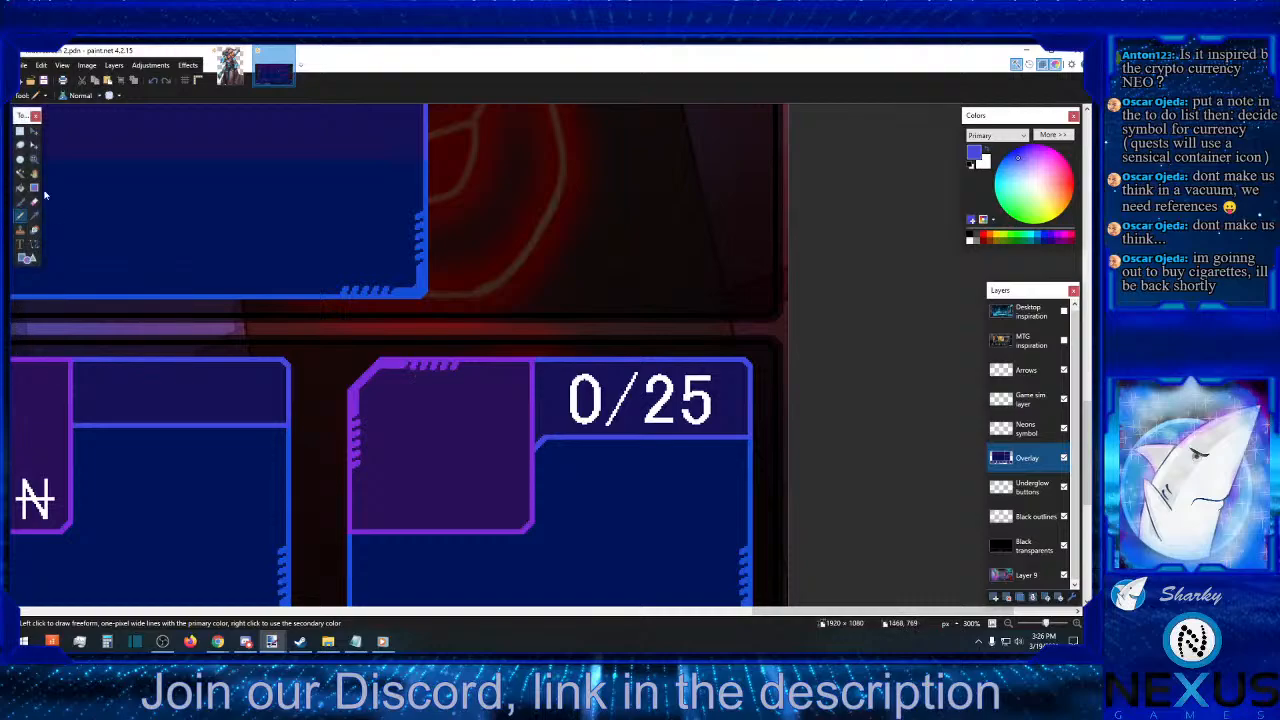
- Select the 0/25 header section with its divider and try placing a copy over the neighbouring panel's header
left_click(20, 130)
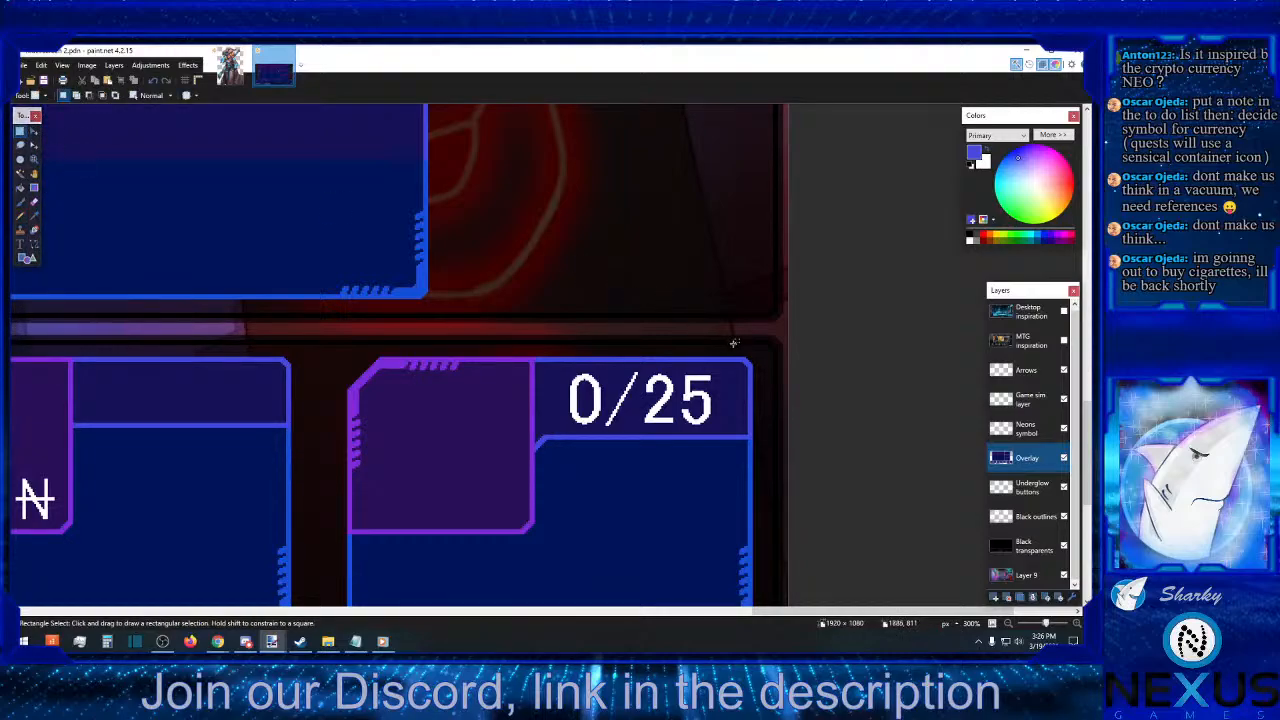
left_click_drag(753, 357, 531, 465)
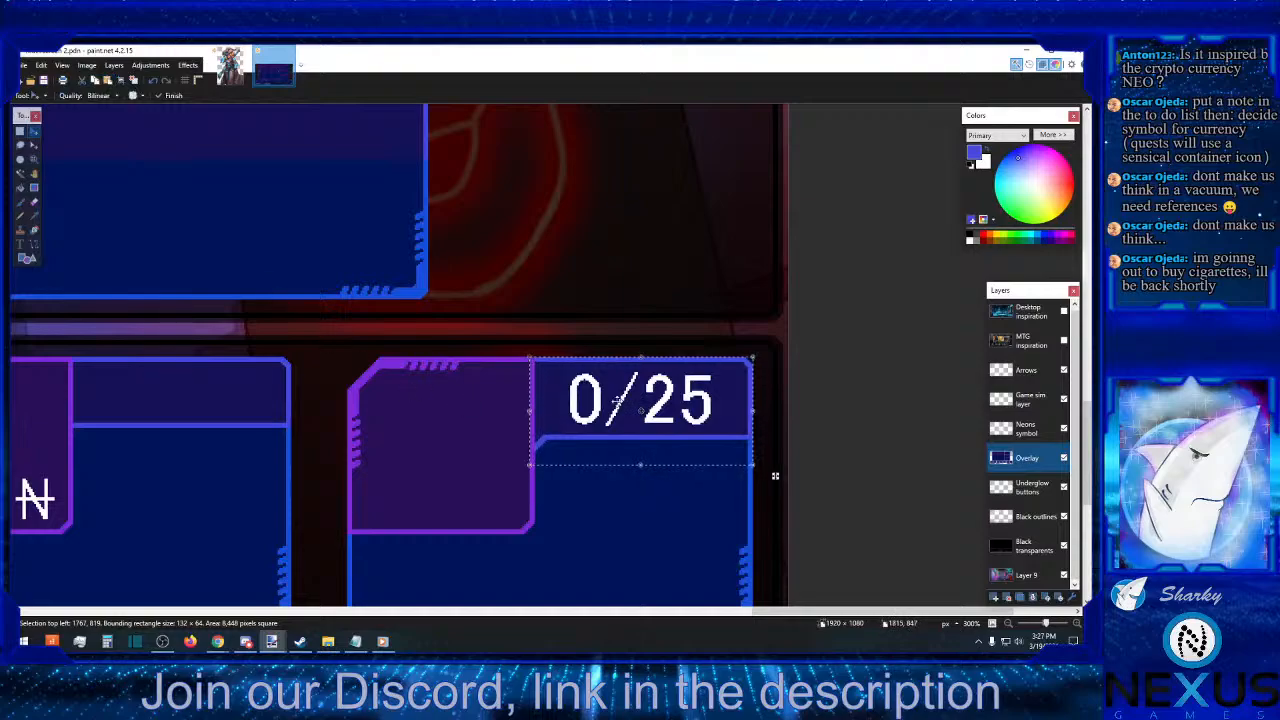
left_click_drag(650, 385, 190, 383)
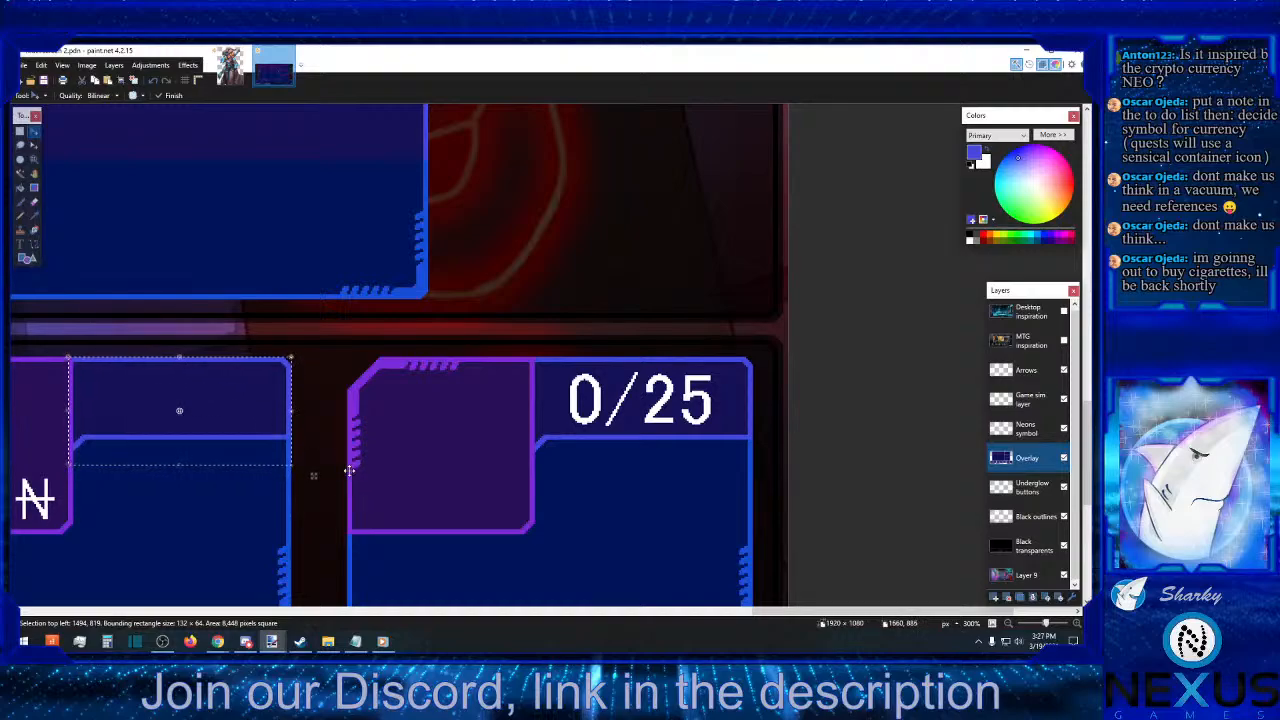
left_click(156, 83)
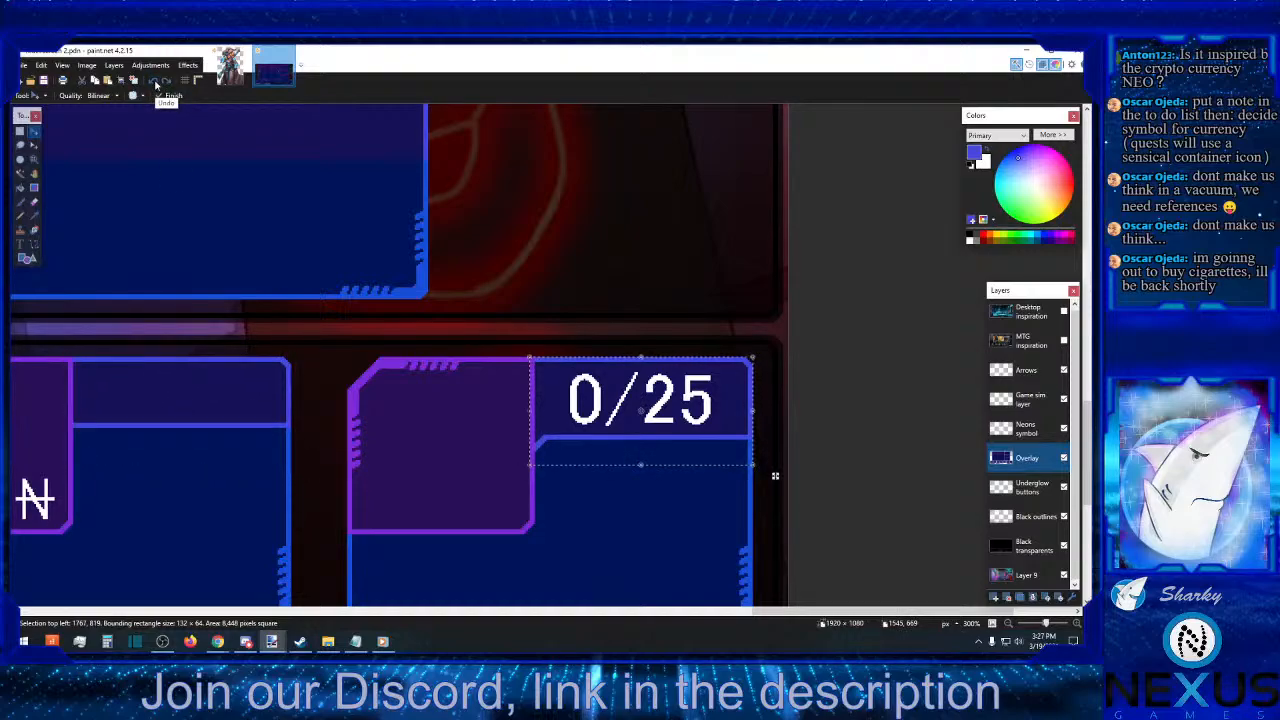
- Cut the 0/25 text from the Game sim layer and add a new layer directly above Overlay
left_click(1030, 399)
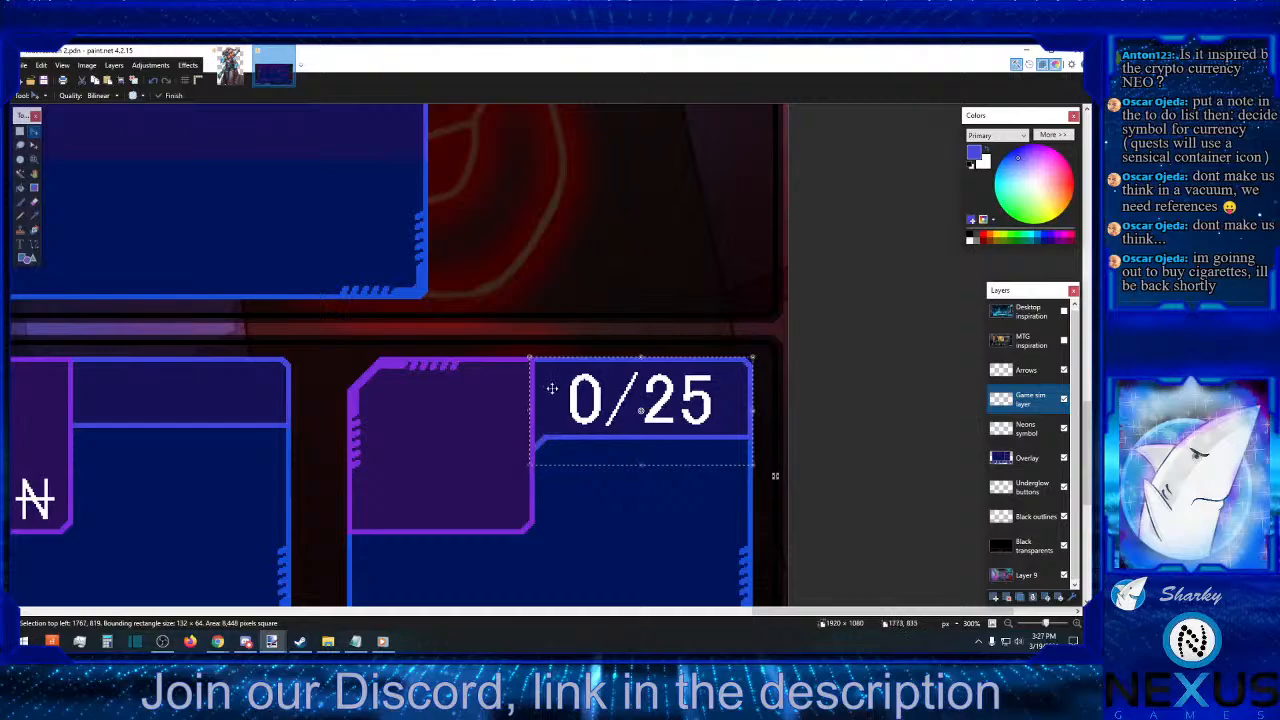
left_click(84, 80)
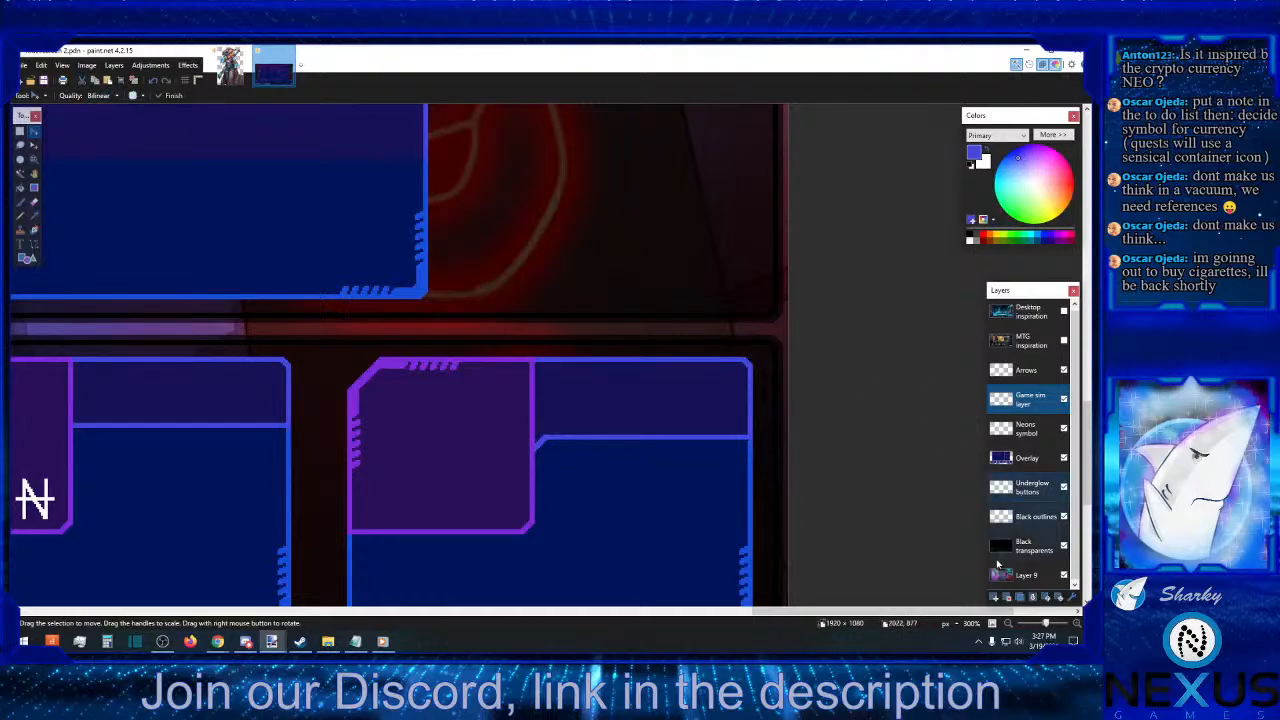
left_click(994, 597)
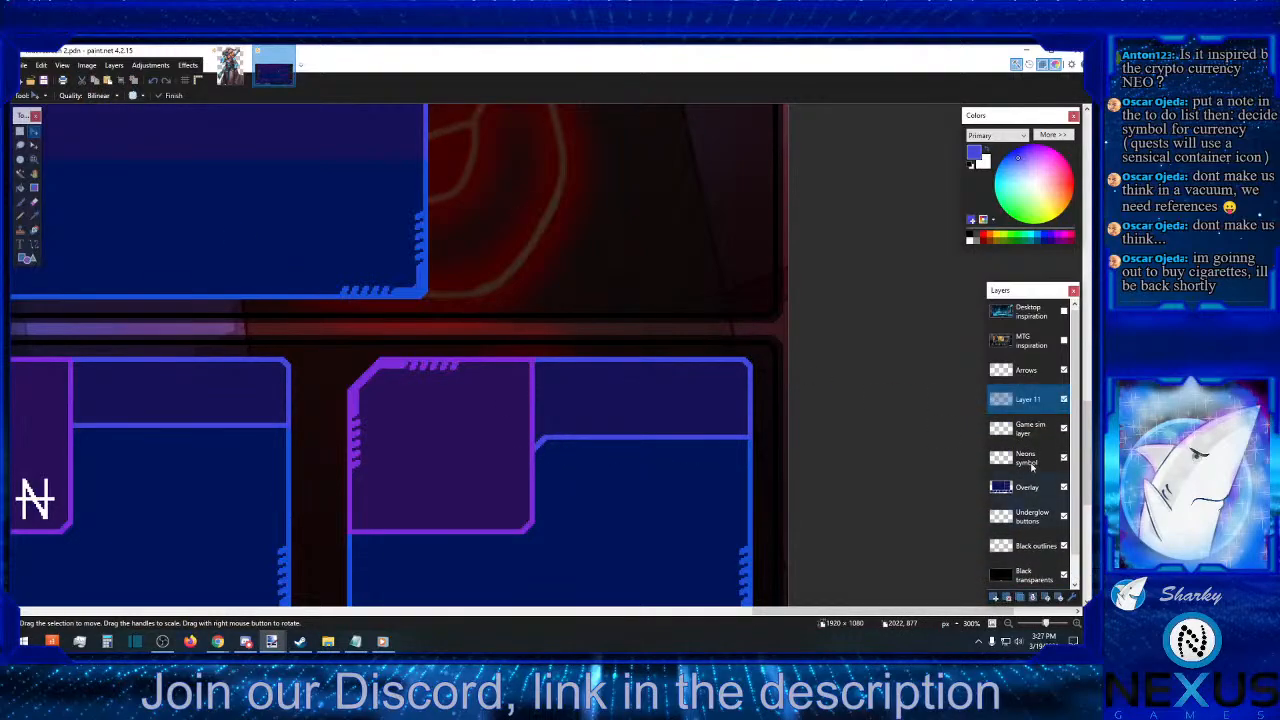
left_click_drag(1043, 402, 1034, 465)
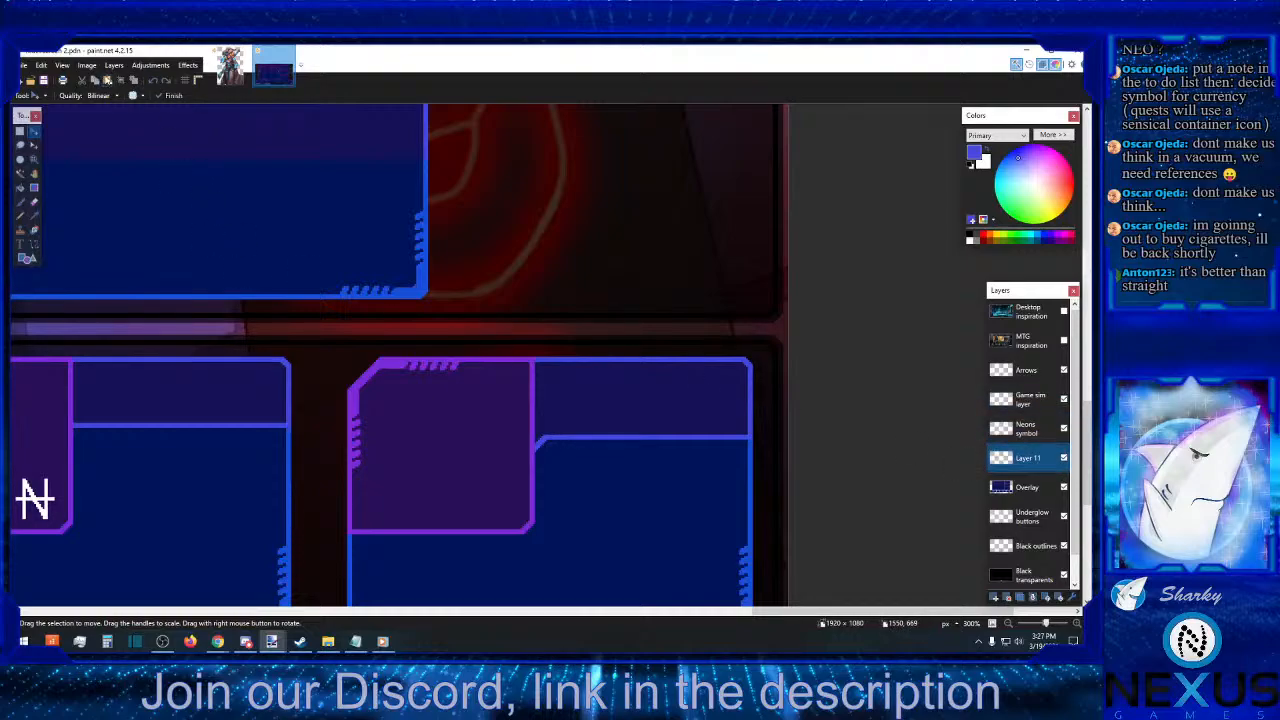
- Paste the 0/25 text onto the new layer and merge that layer down into Overlay
key("ctrl+v")
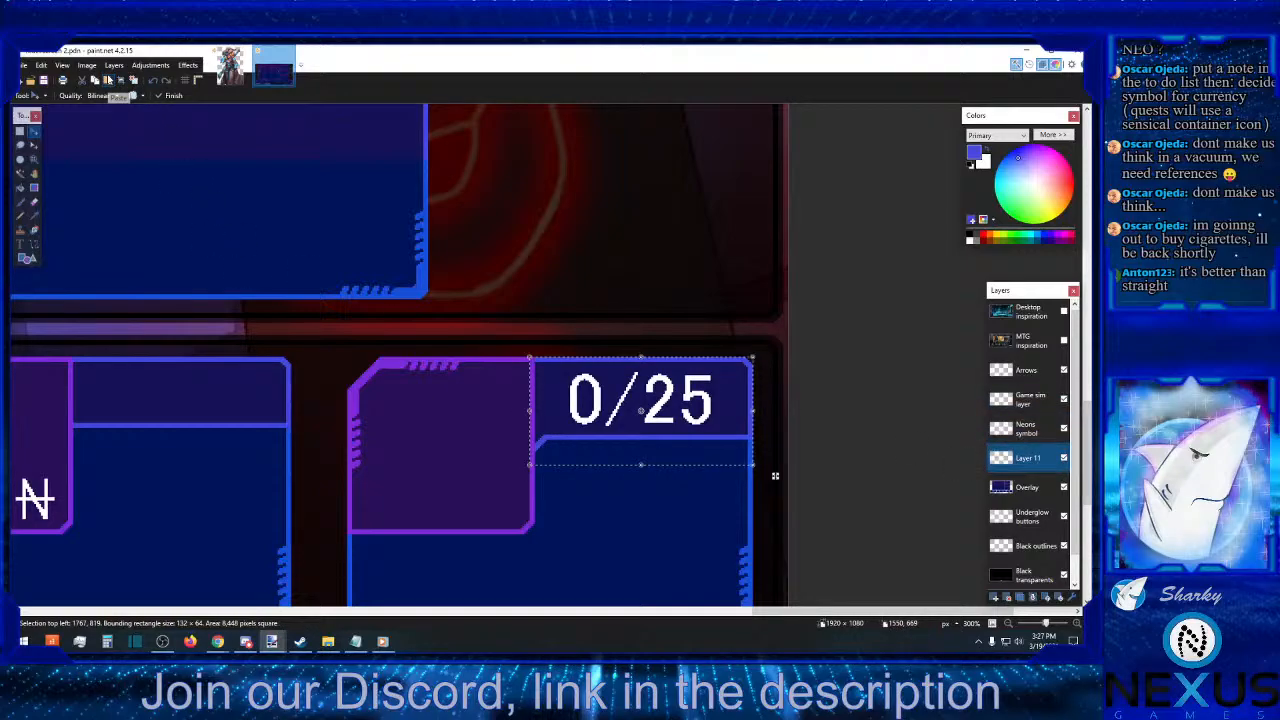
left_click(1036, 596)
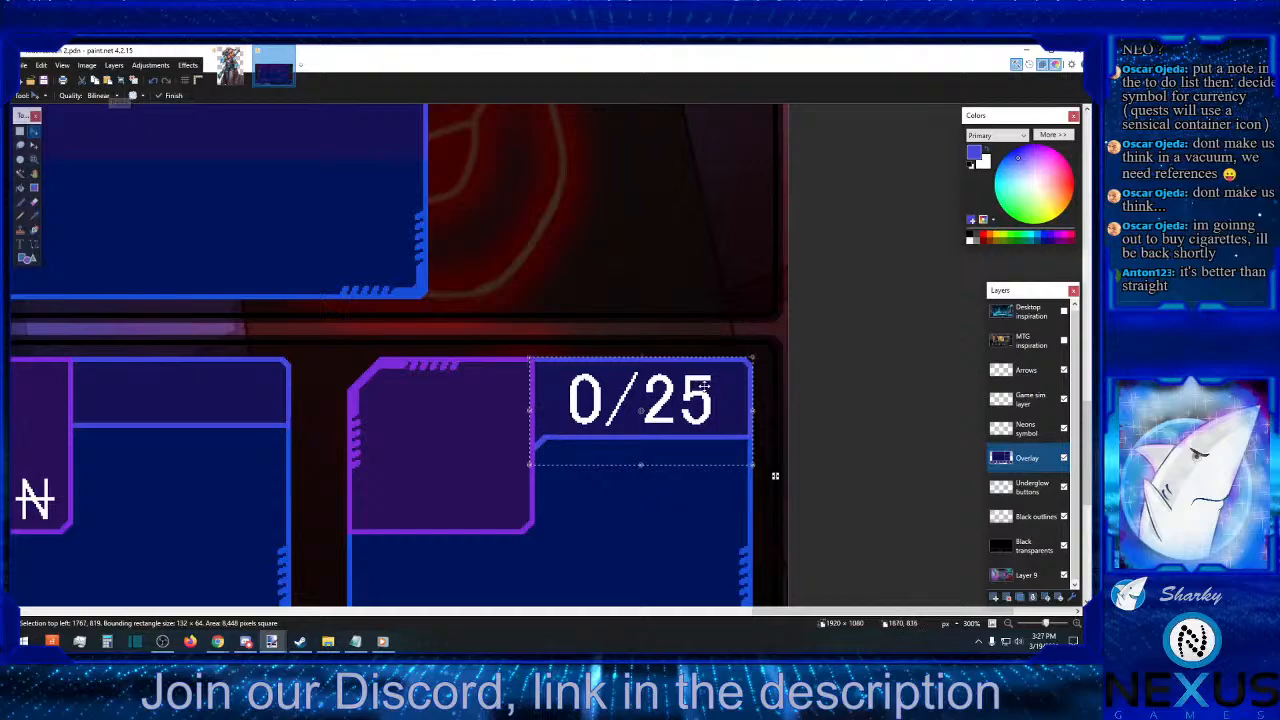
- Place copies of the 0/25 header section with its beveled divider over the two nearest panels to the left
left_click_drag(704, 386, 245, 390)
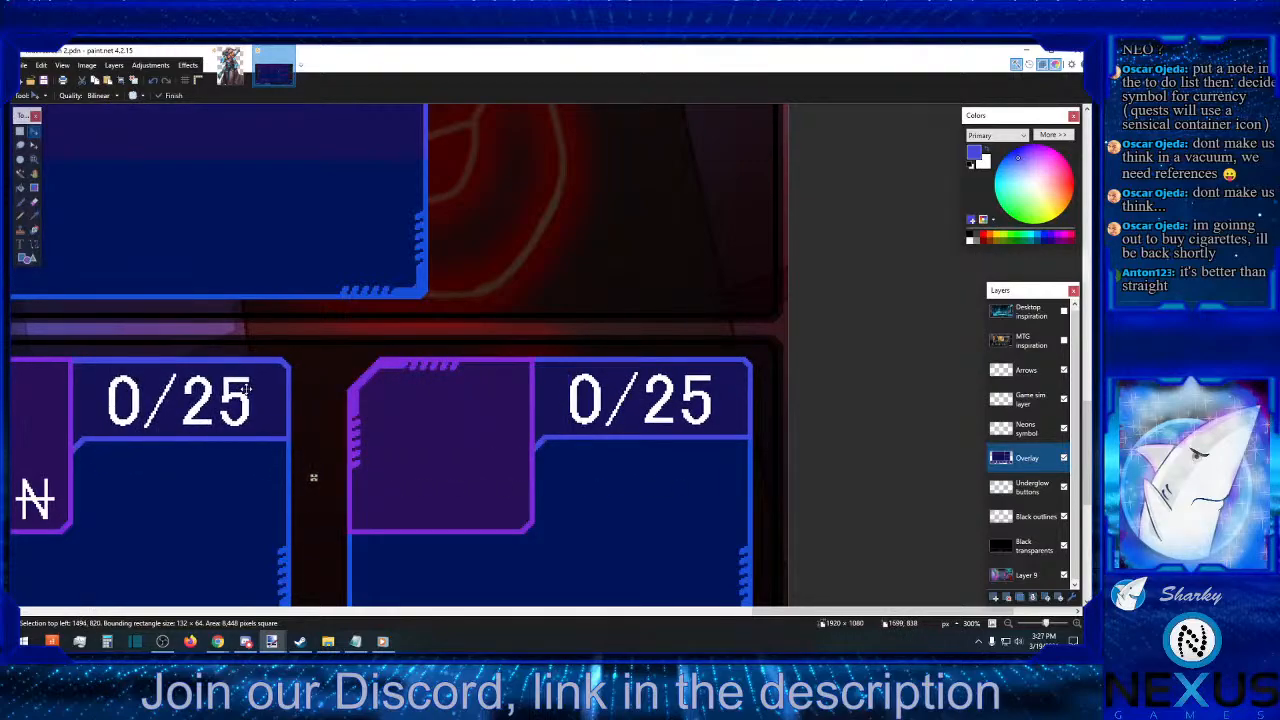
left_click(548, 616)
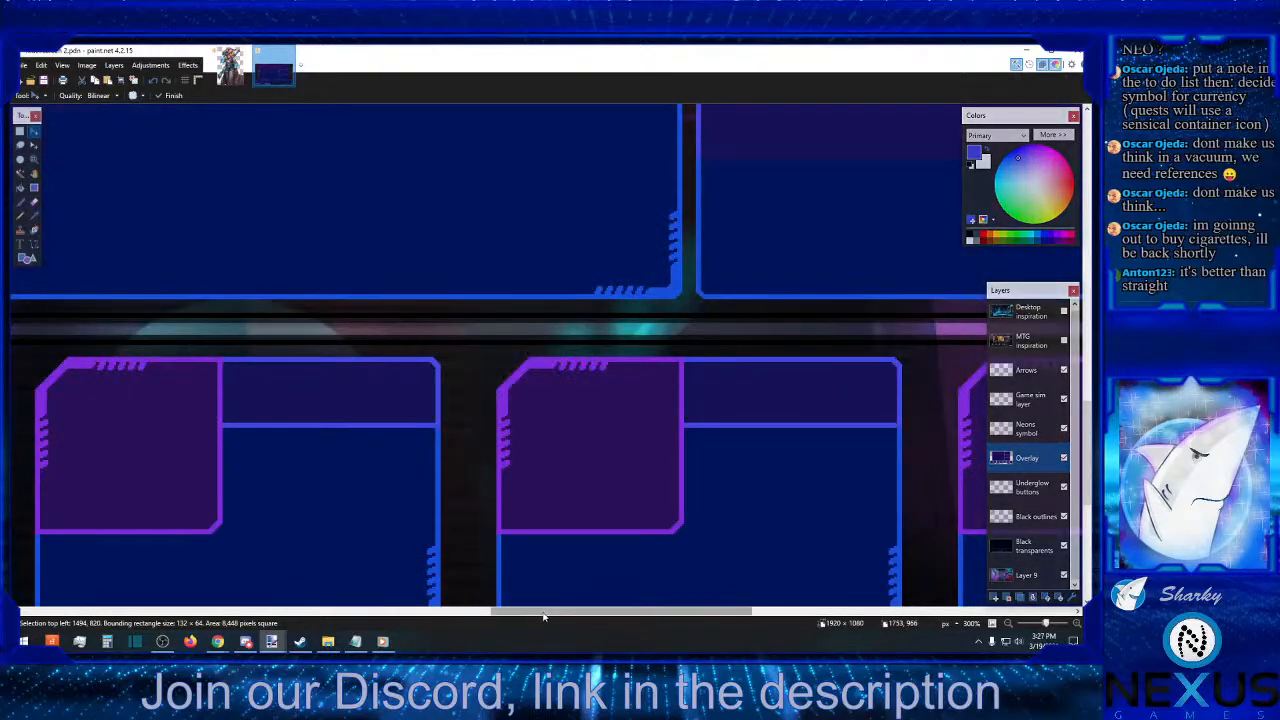
left_click_drag(543, 616, 632, 613)
left_click(108, 80)
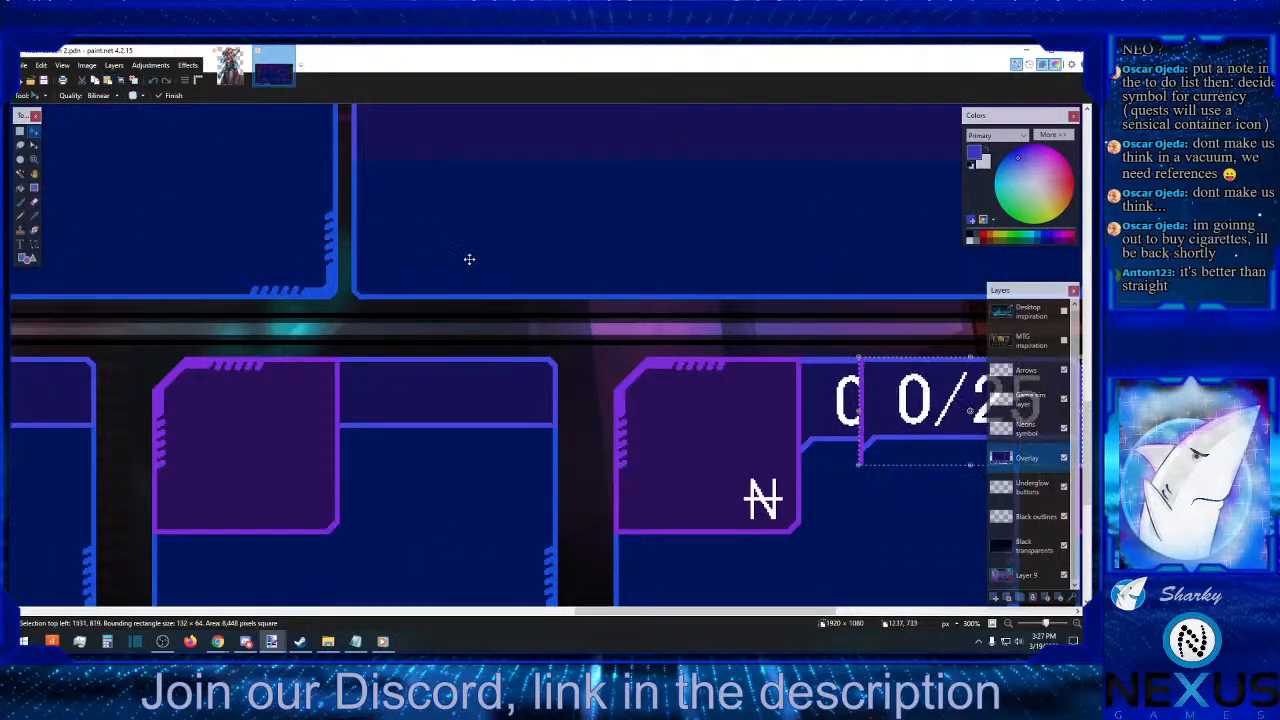
left_click_drag(948, 384, 406, 378)
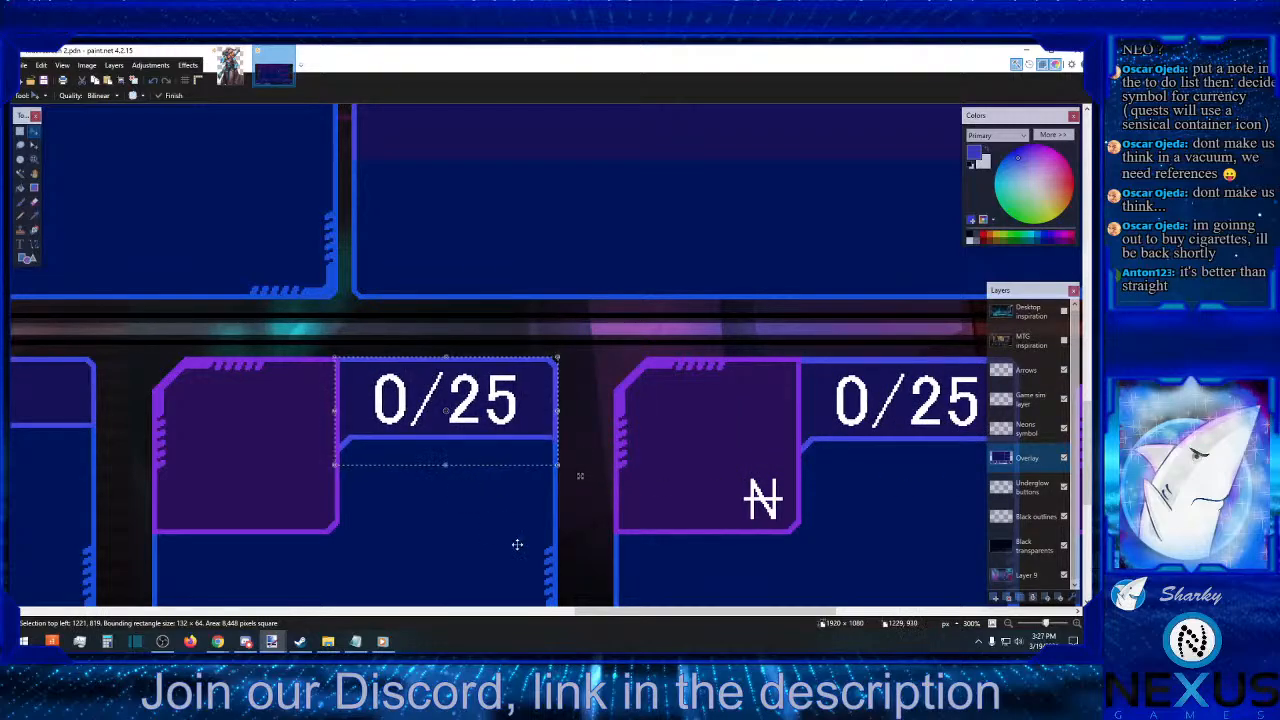
- Copy the 0/25 header section onto the following two panels to the left, nudging each copy flush with its frame
left_click_drag(600, 614, 479, 607)
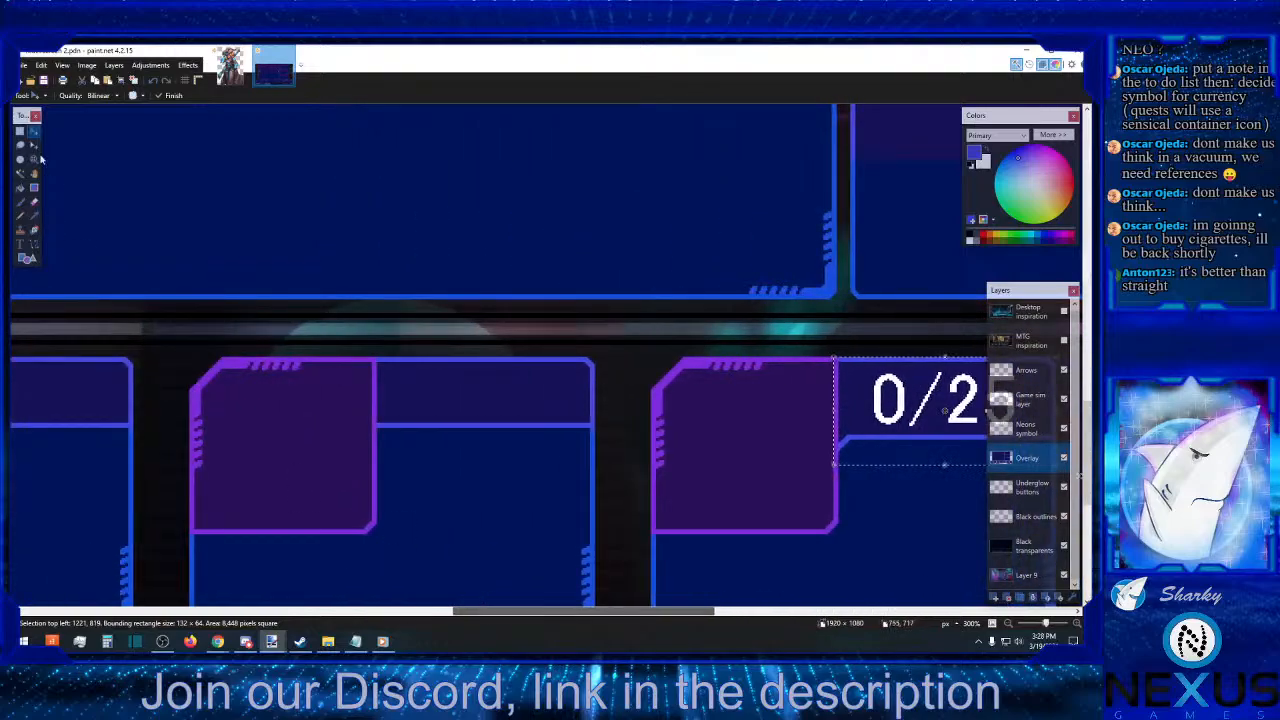
left_click_drag(915, 388, 450, 388)
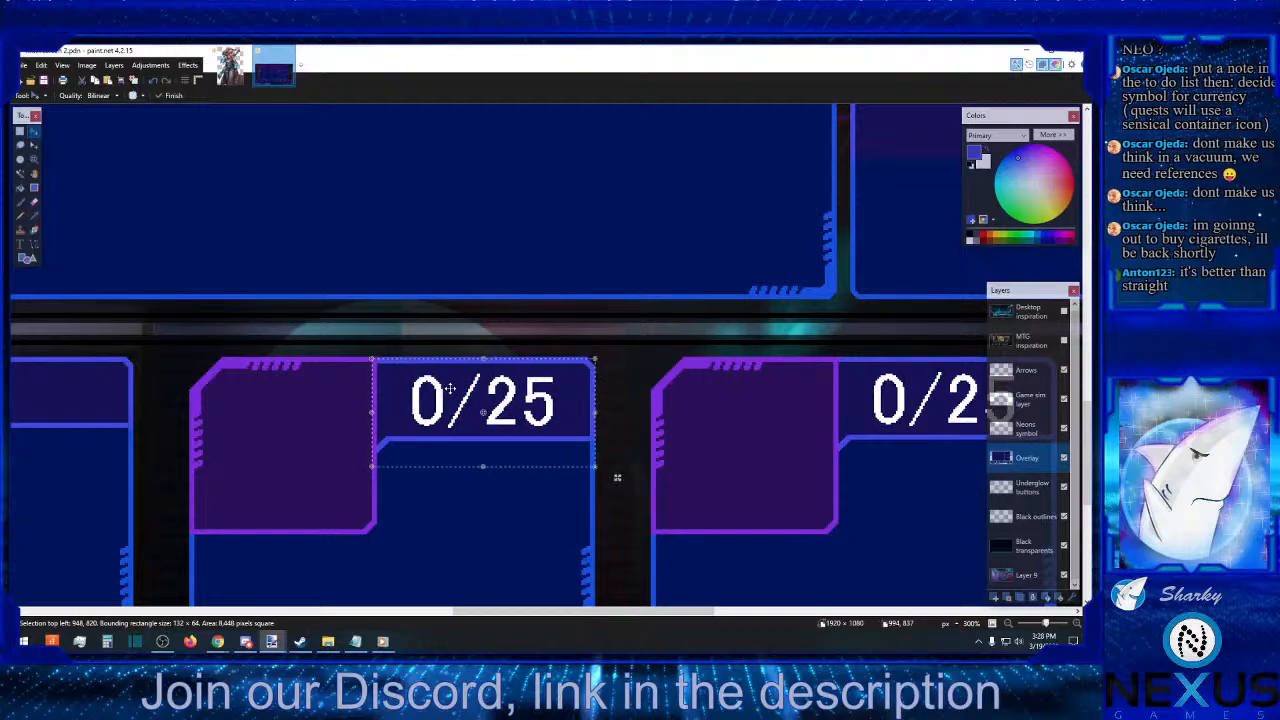
left_click_drag(450, 388, 450, 387)
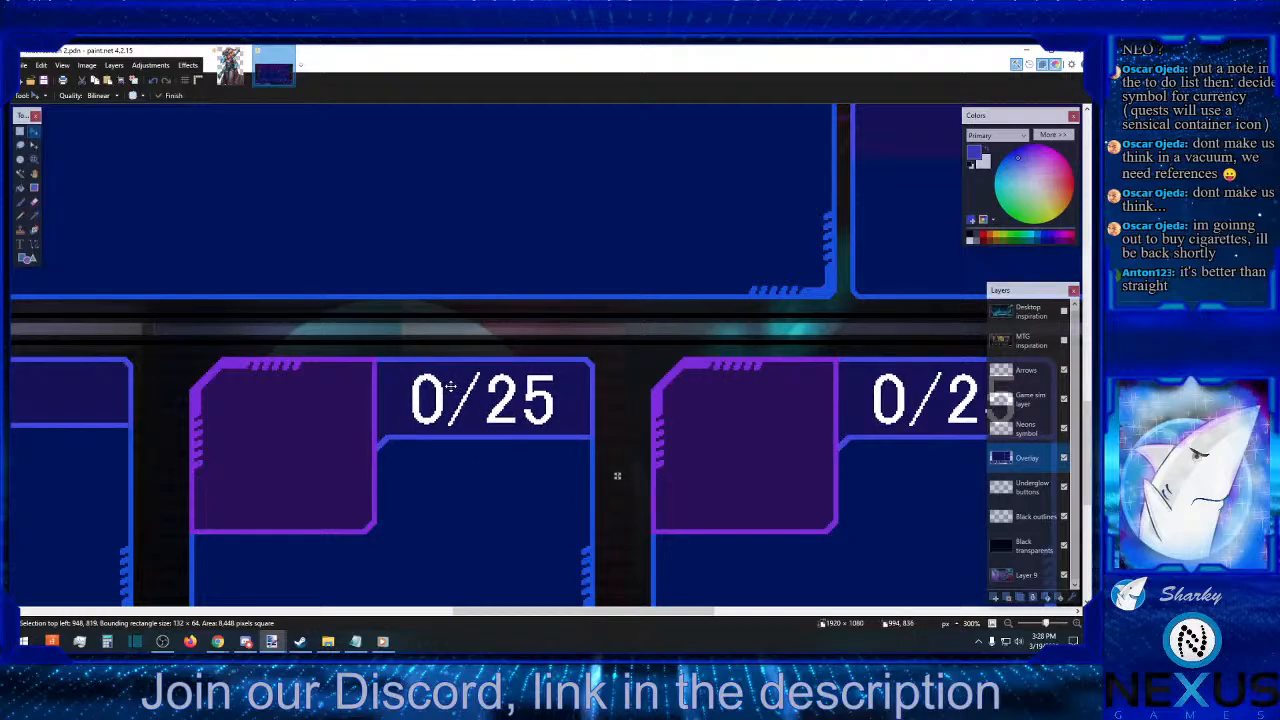
scroll(431, 588, "left", 5)
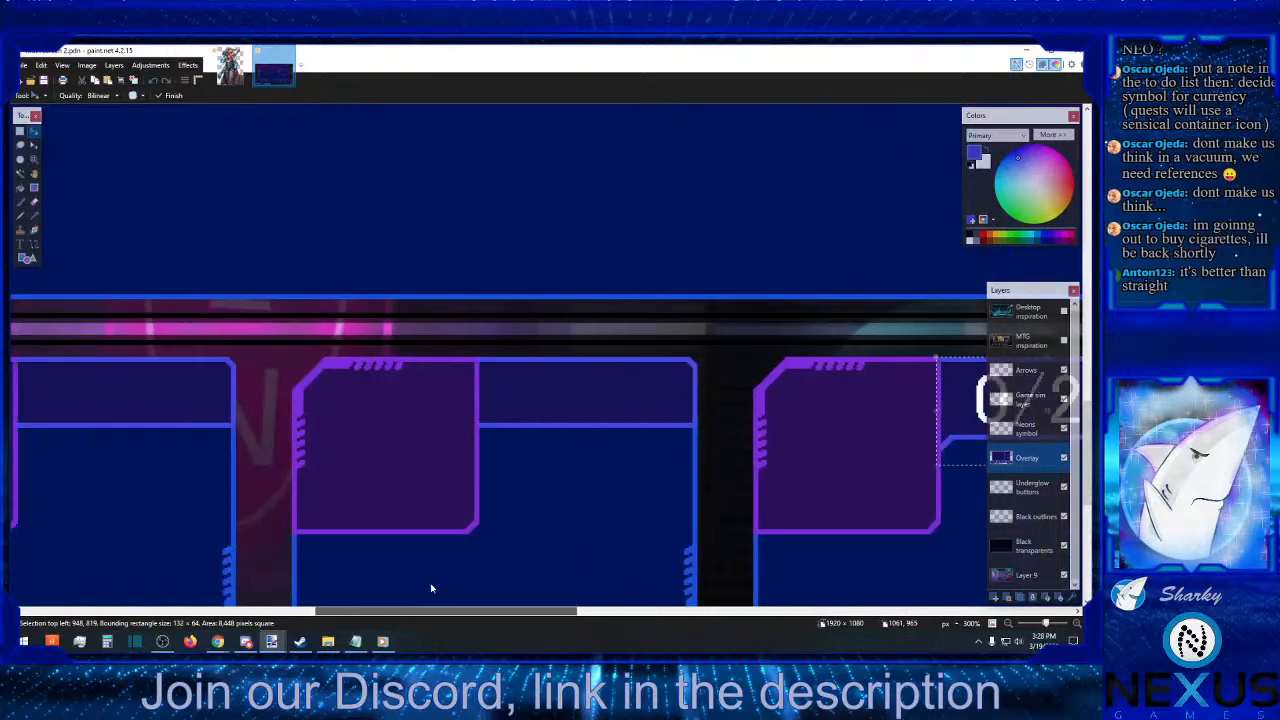
scroll(431, 588, "right", 1)
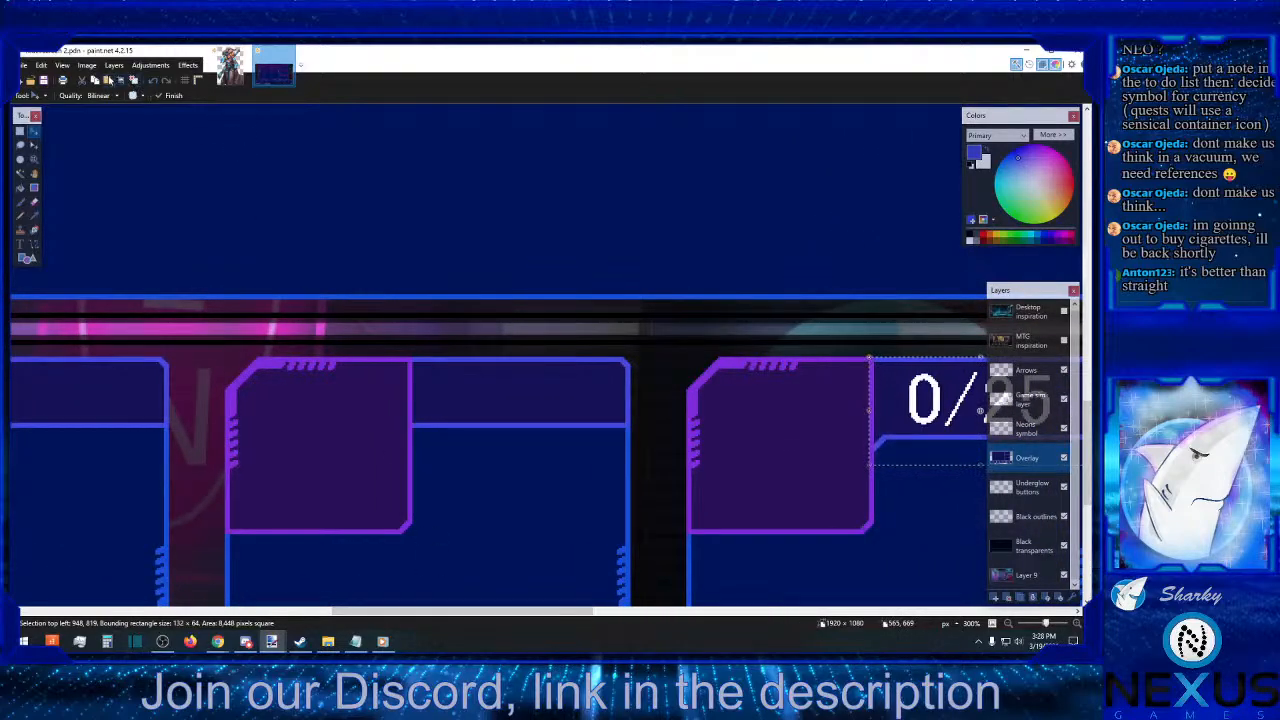
left_click_drag(980, 411, 510, 380)
left_click_drag(652, 474, 652, 476)
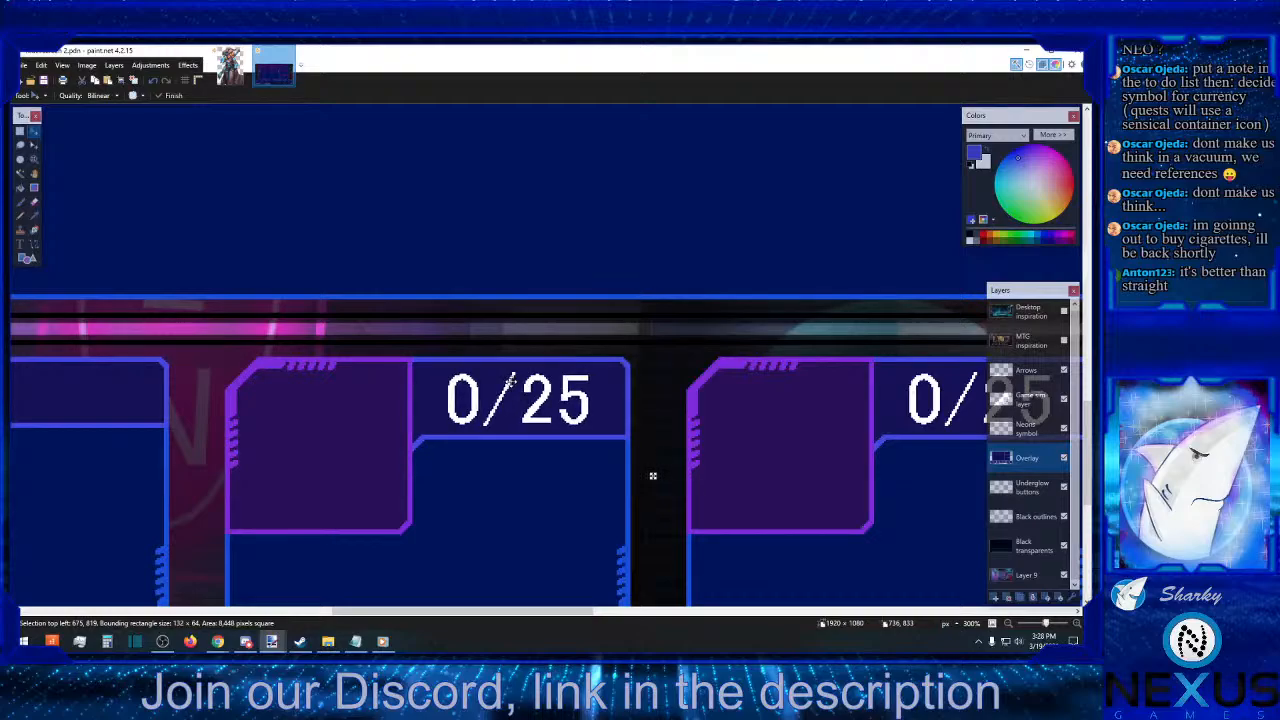
left_click_drag(510, 381, 511, 381)
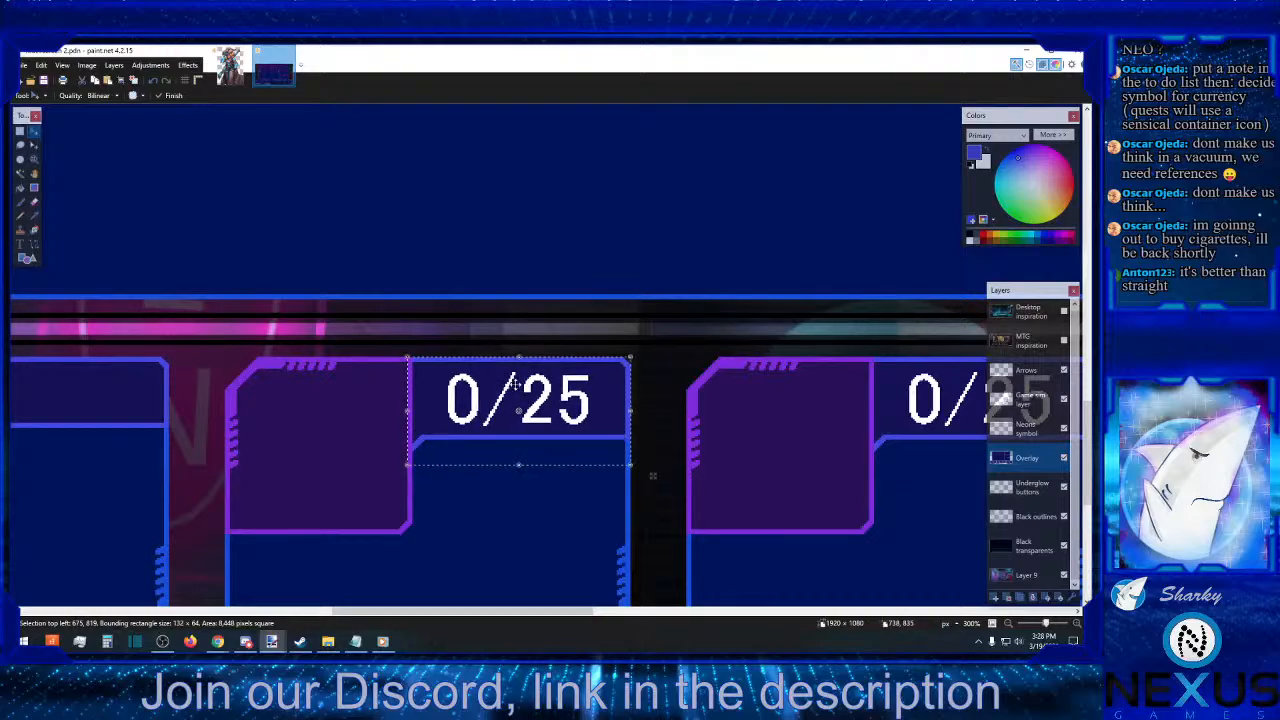
- Paste the 0/25 header section over the two leftmost panels of the row and clear the selection
left_click(689, 611)
left_click_drag(680, 612, 349, 551)
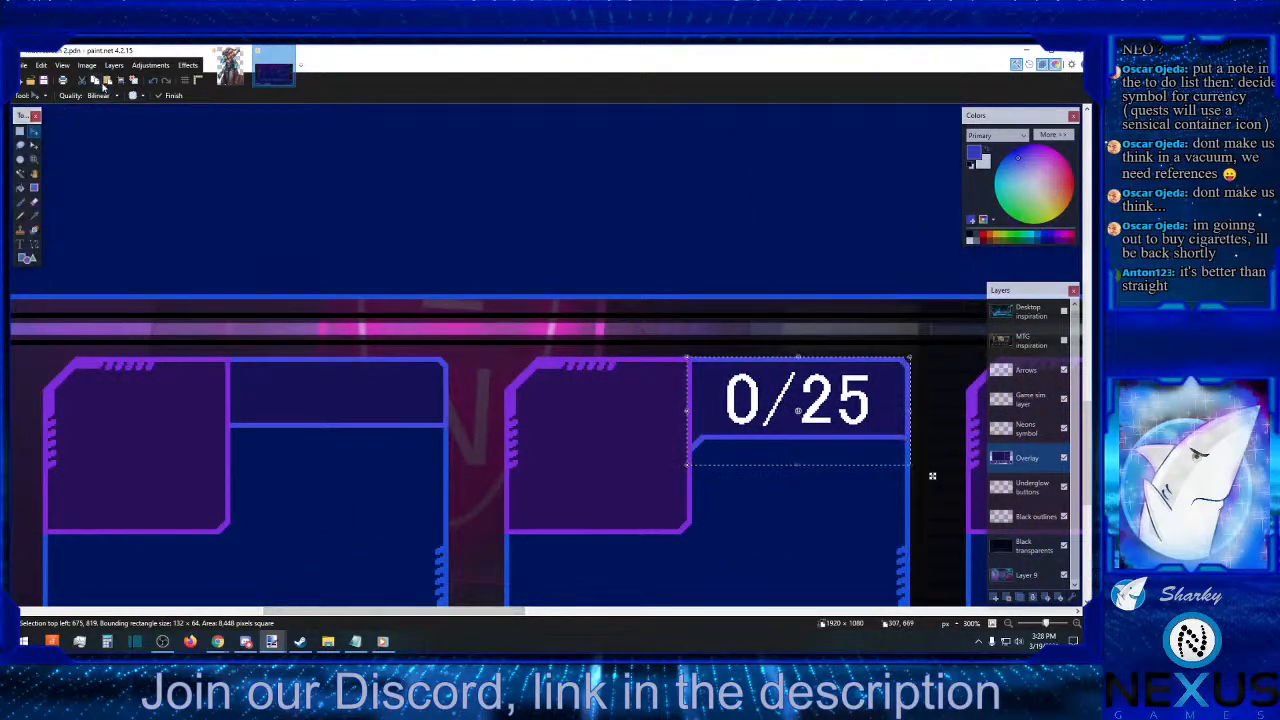
left_click(103, 84)
left_click_drag(912, 380, 297, 377)
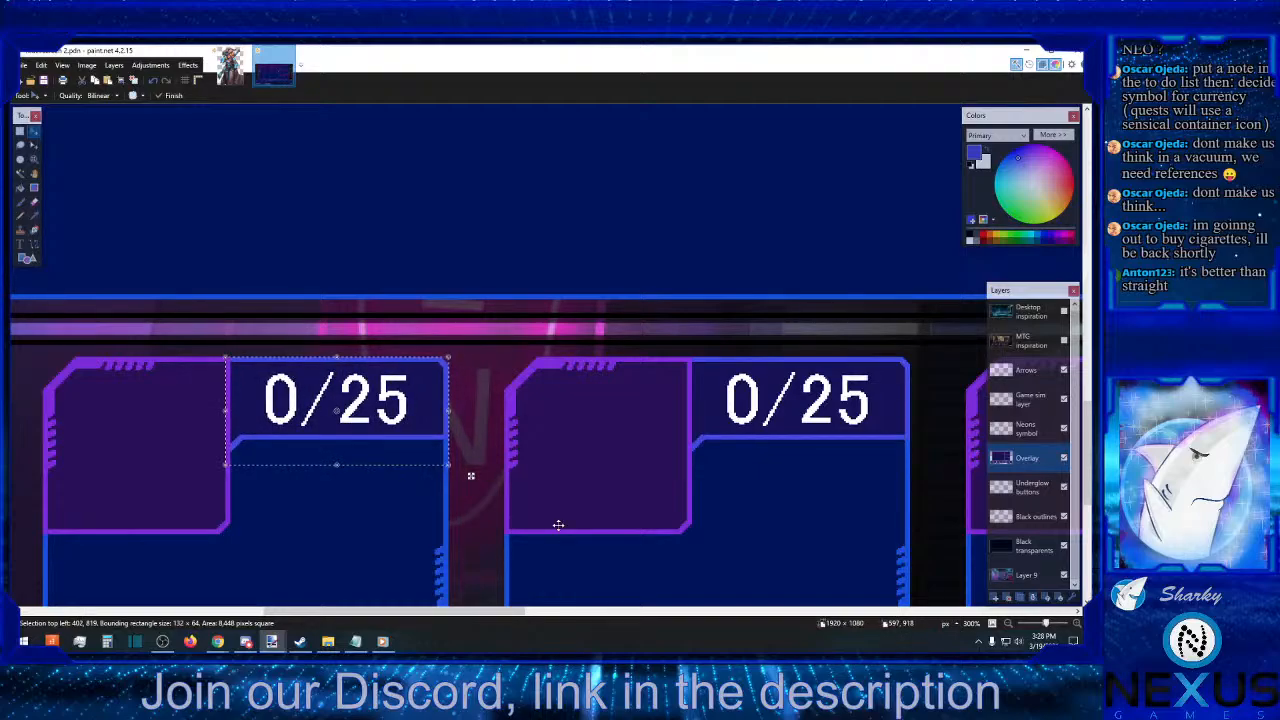
left_click(667, 611)
left_click_drag(651, 612, 255, 608)
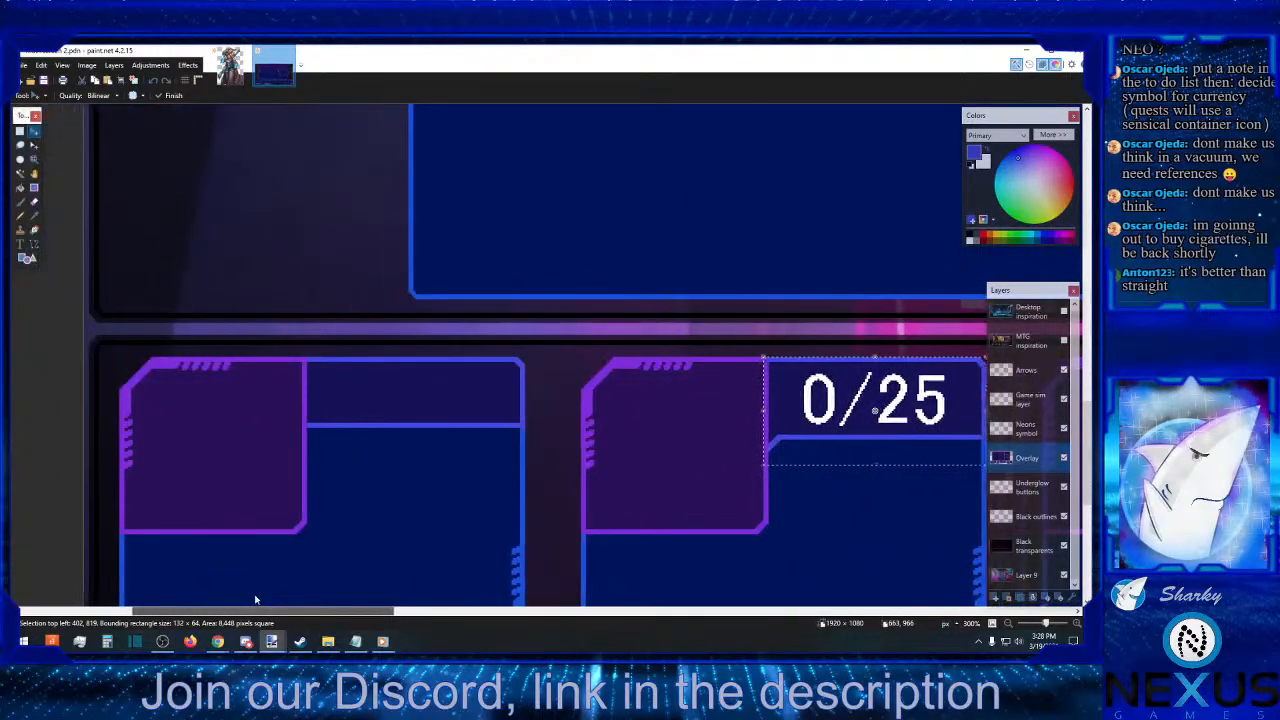
left_click(108, 82)
left_click_drag(927, 382, 373, 384)
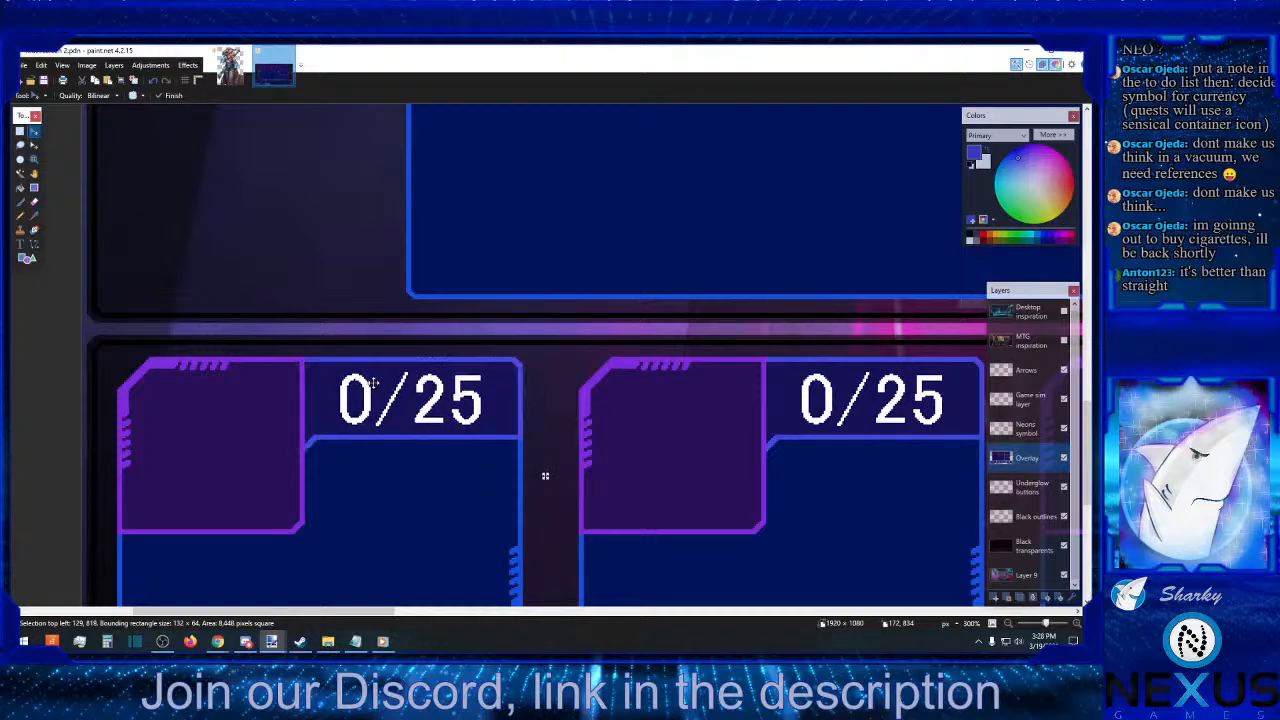
left_click(28, 132)
left_click(391, 218)
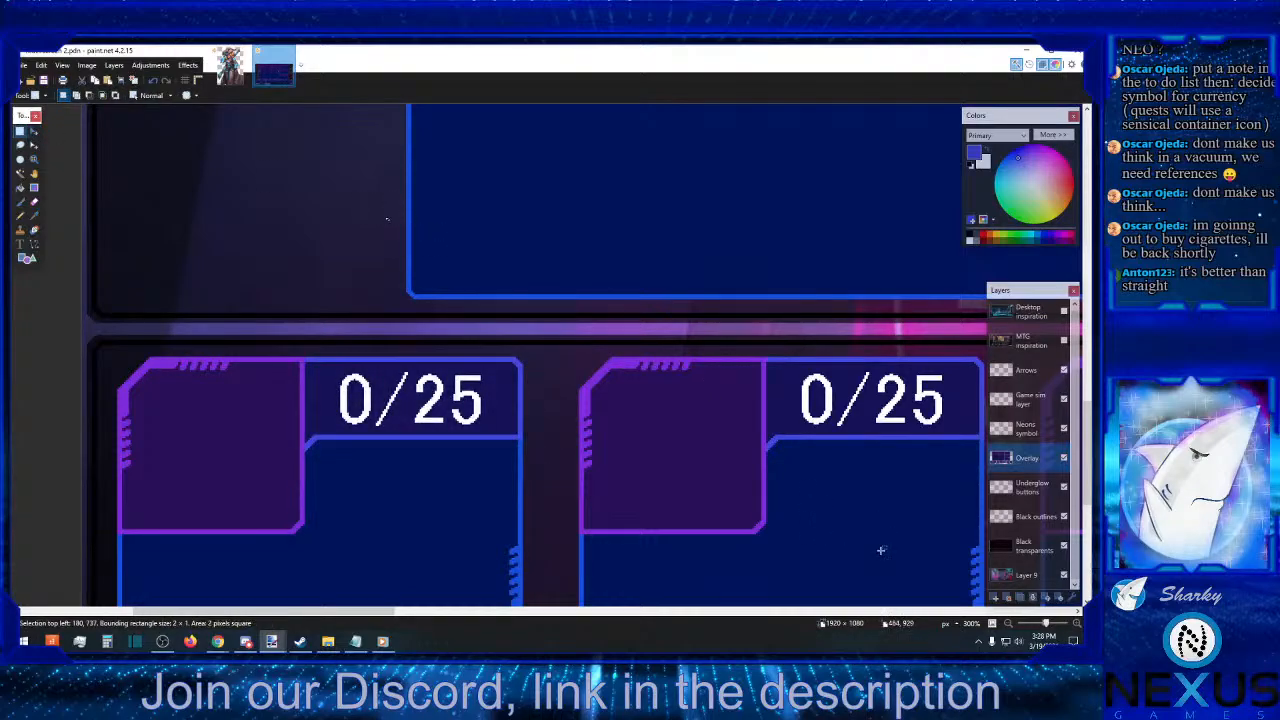
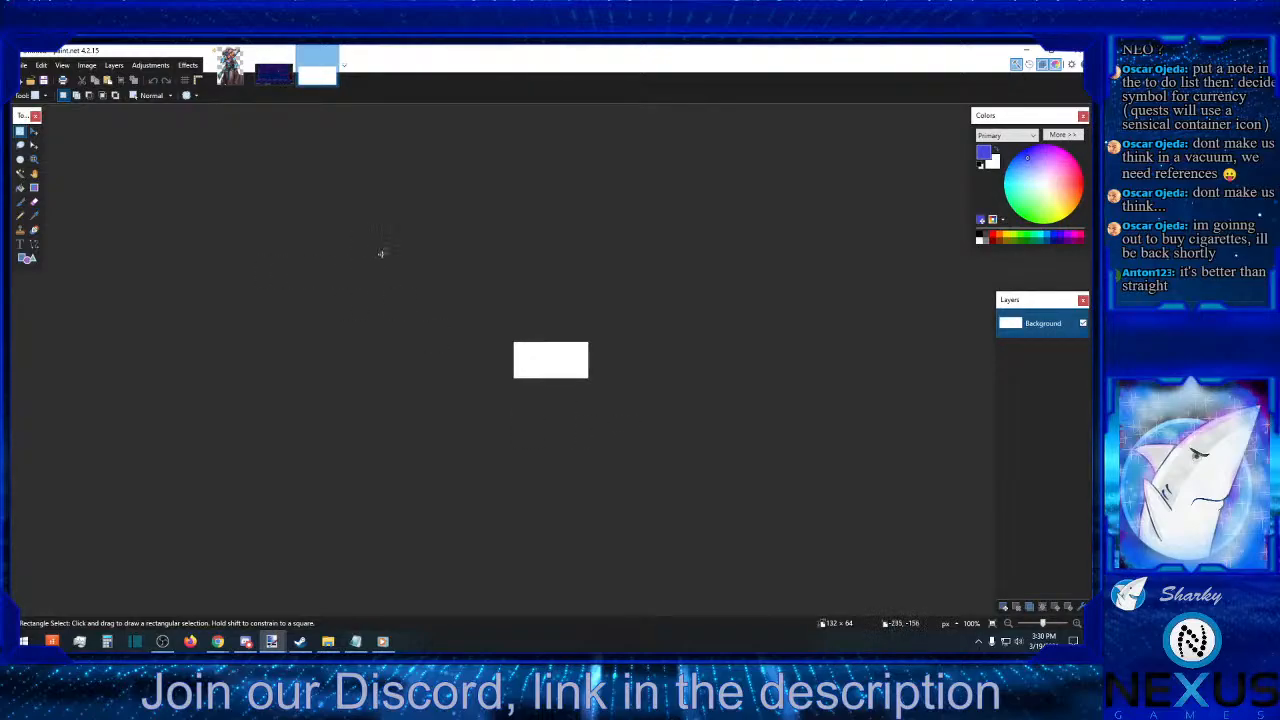
- Set the new blank image's canvas size to 1920 by 1080 pixels
left_click(82, 69)
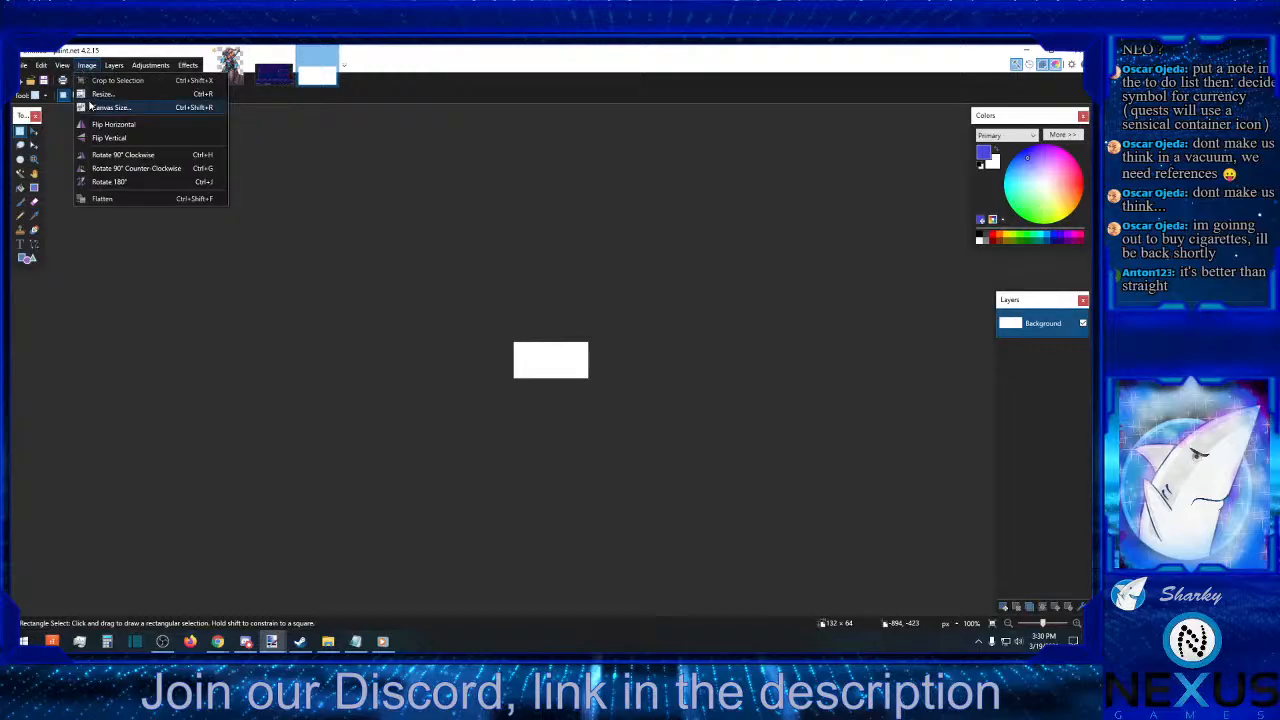
left_click(90, 106)
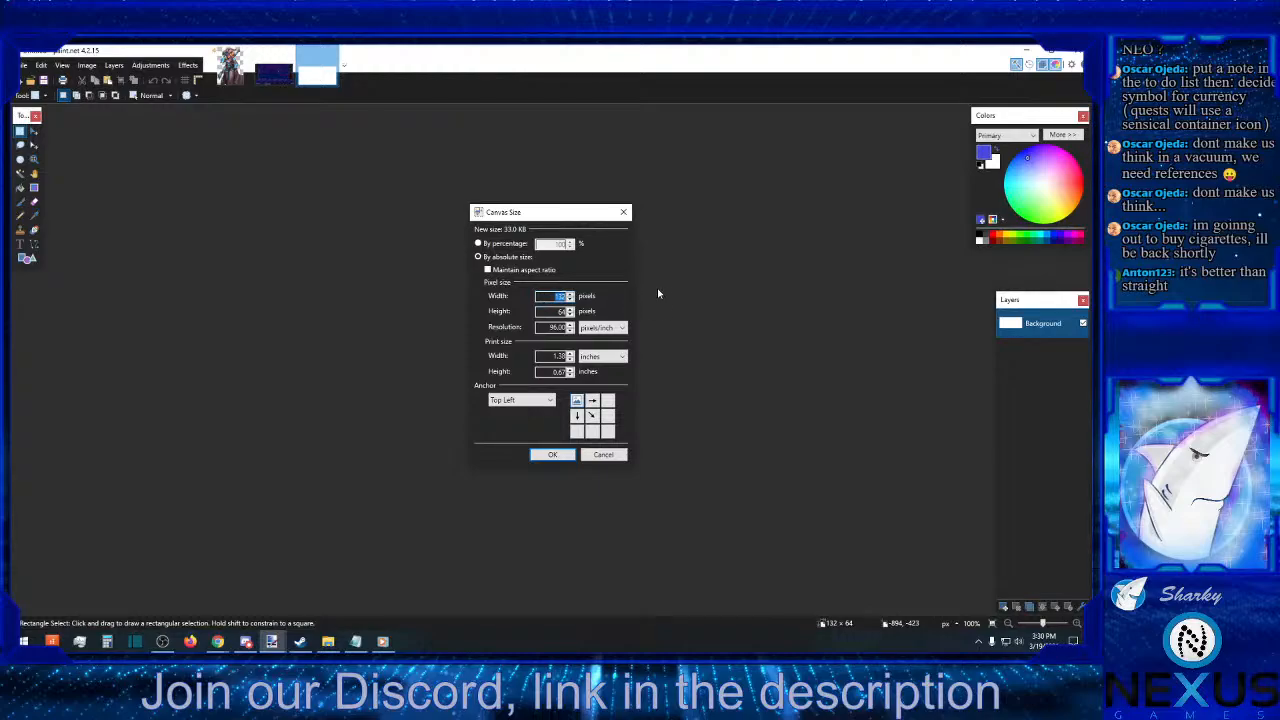
type("1920")
key("Tab")
type("1080")
left_click(552, 454)
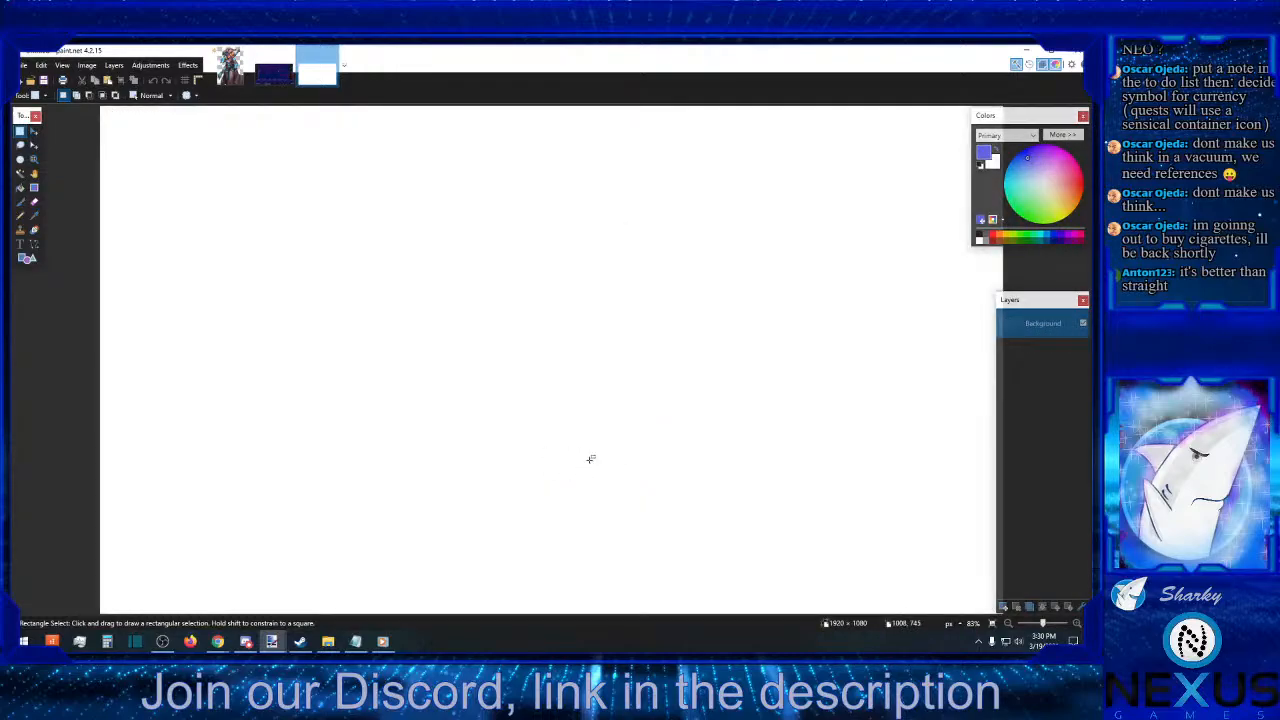
- Fill the whole white canvas with solid gray from the palette
left_click(1008, 623)
left_click(1008, 623)
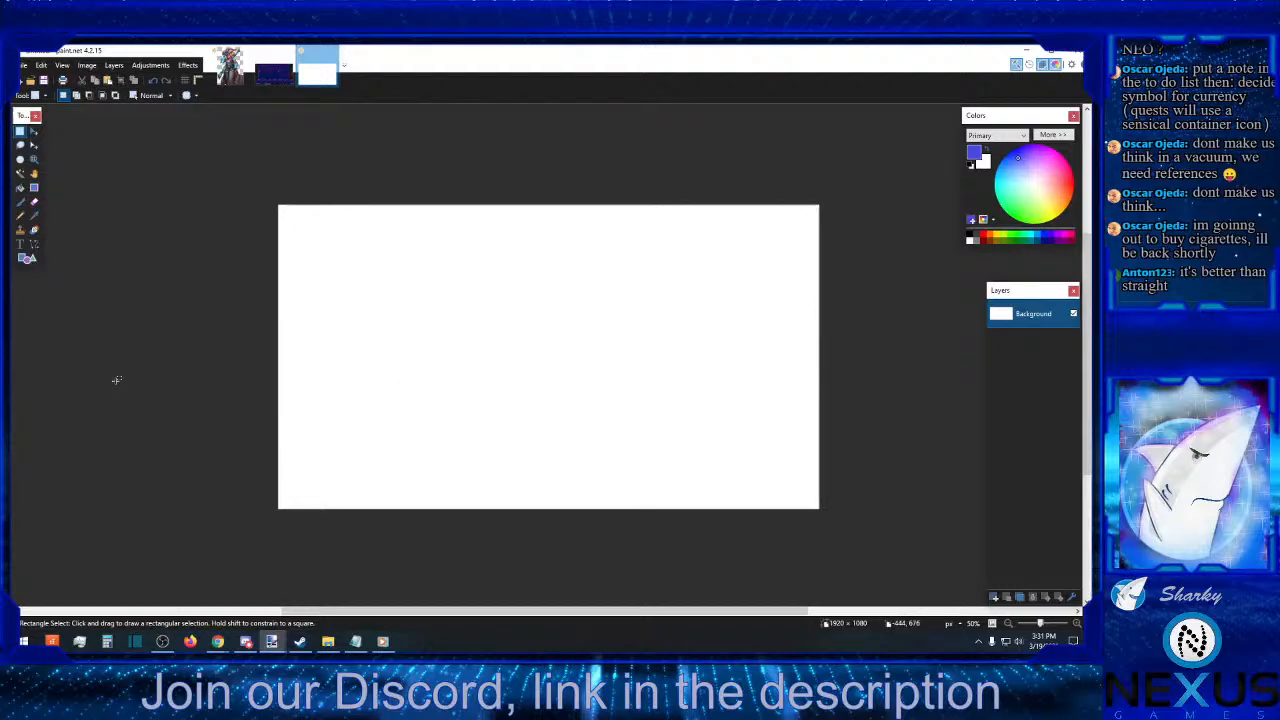
left_click(34, 244)
left_click(969, 237)
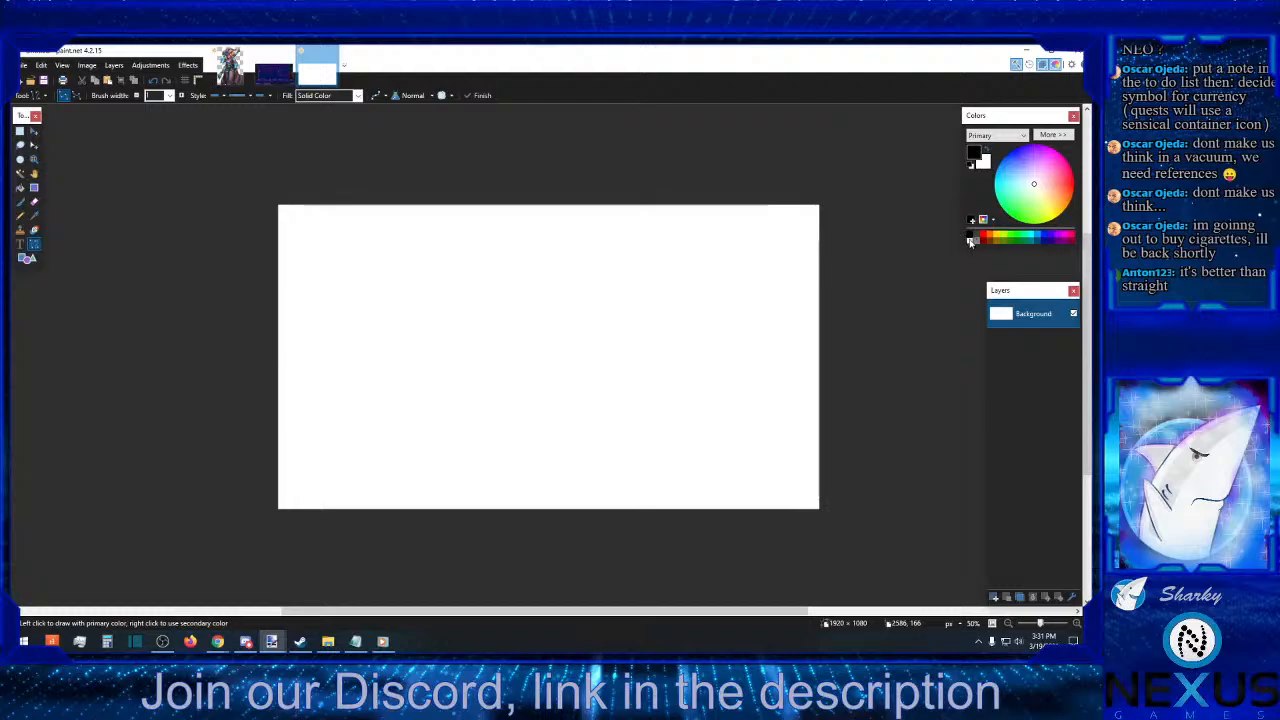
left_click(976, 238)
left_click(20, 187)
left_click(501, 249)
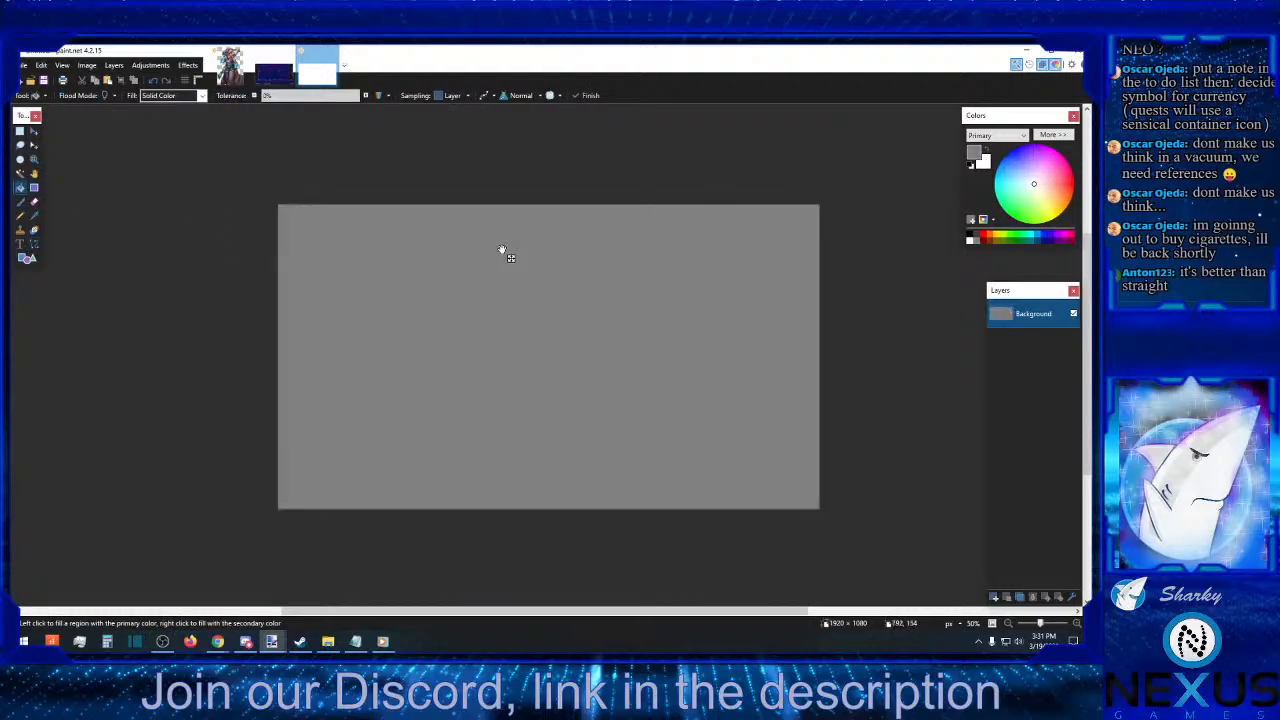
- Outline a long, thin horizontal bar in black and draw a diagonal about 580 px long from its upper-left corner past the left canvas edge
left_click(20, 131)
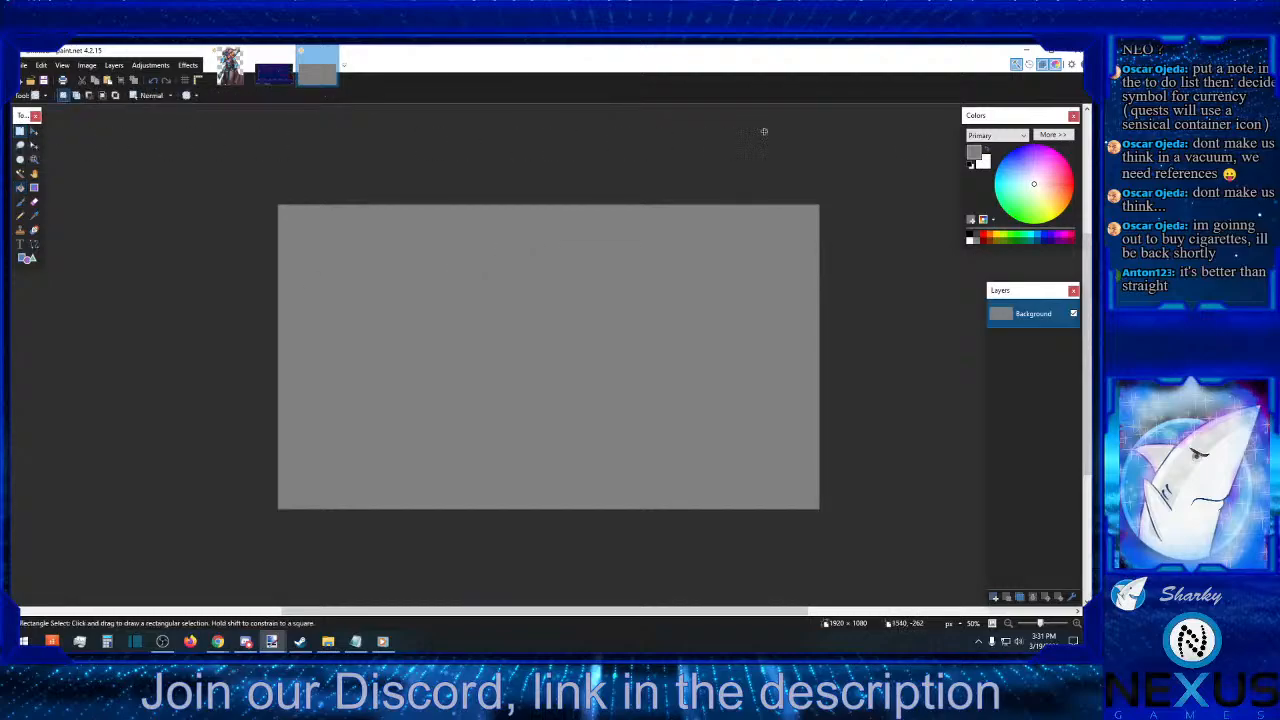
left_click(968, 237)
left_click(34, 243)
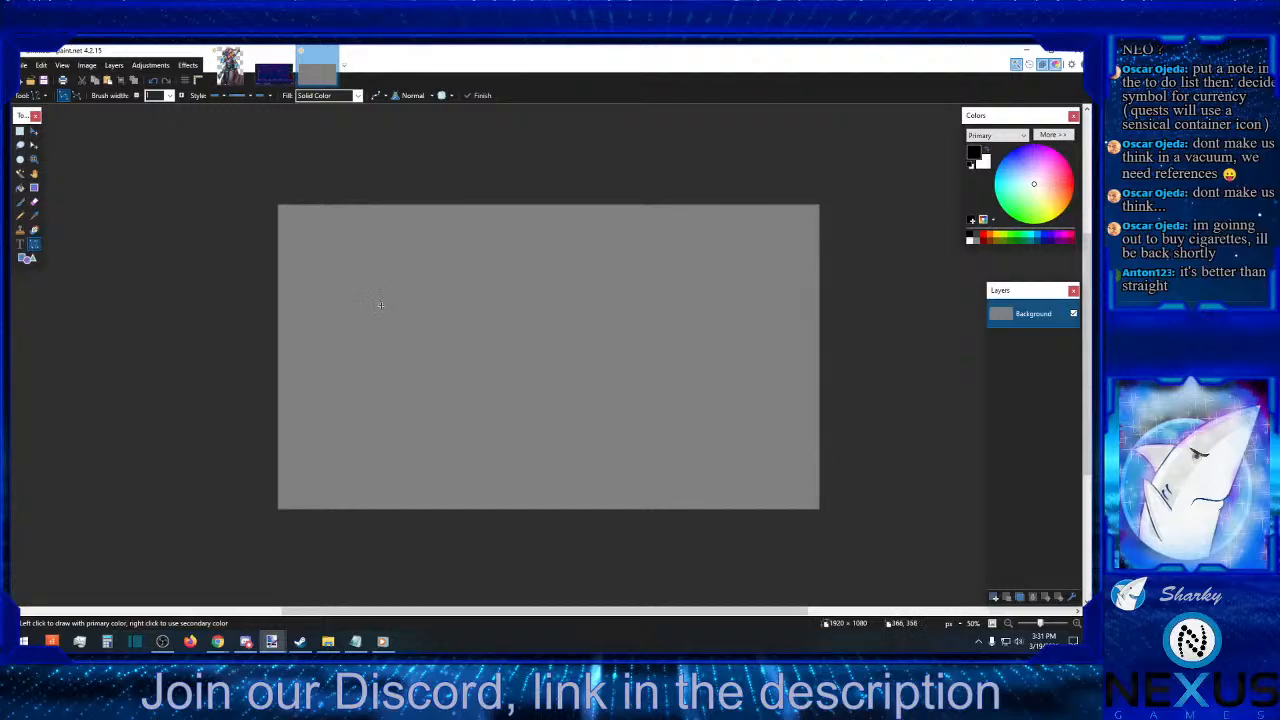
mouse_move(379, 300)
left_mouse_down()
mouse_move(750, 299)
mouse_move(753, 320)
mouse_move(378, 315)
mouse_move(329, 349)
mouse_move(270, 425)
left_mouse_up()
key("Return")
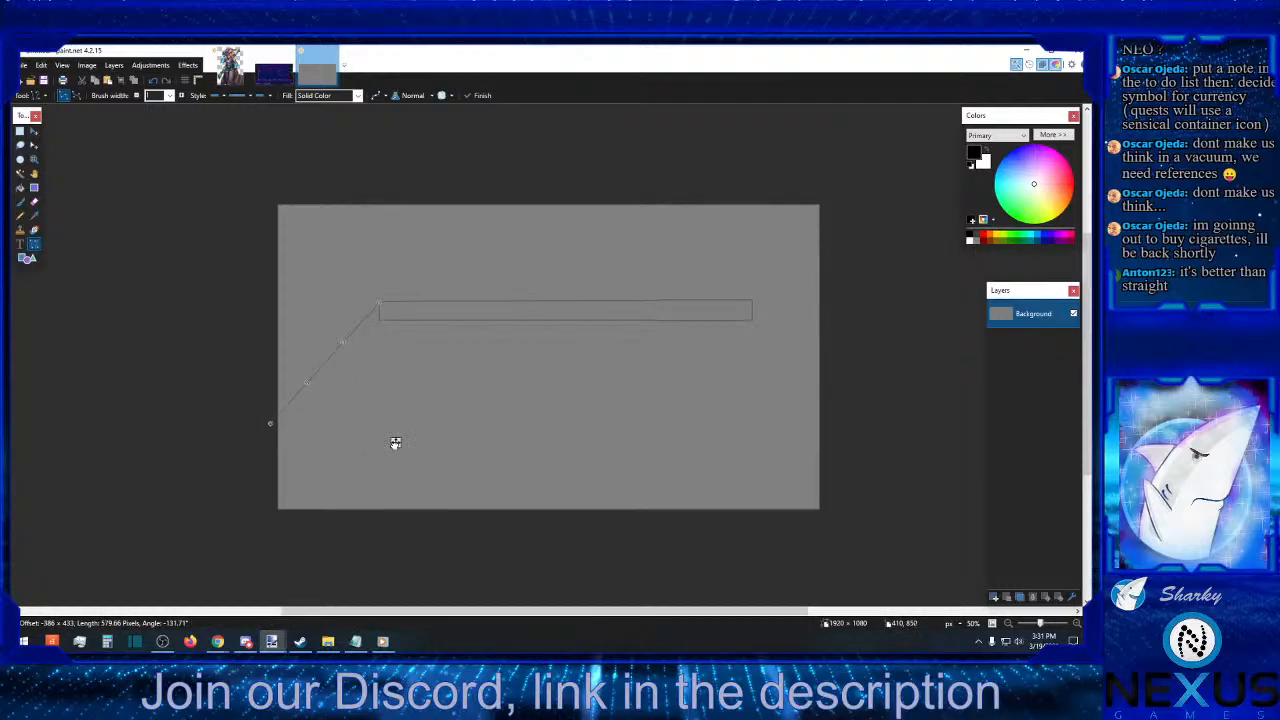
key("Return")
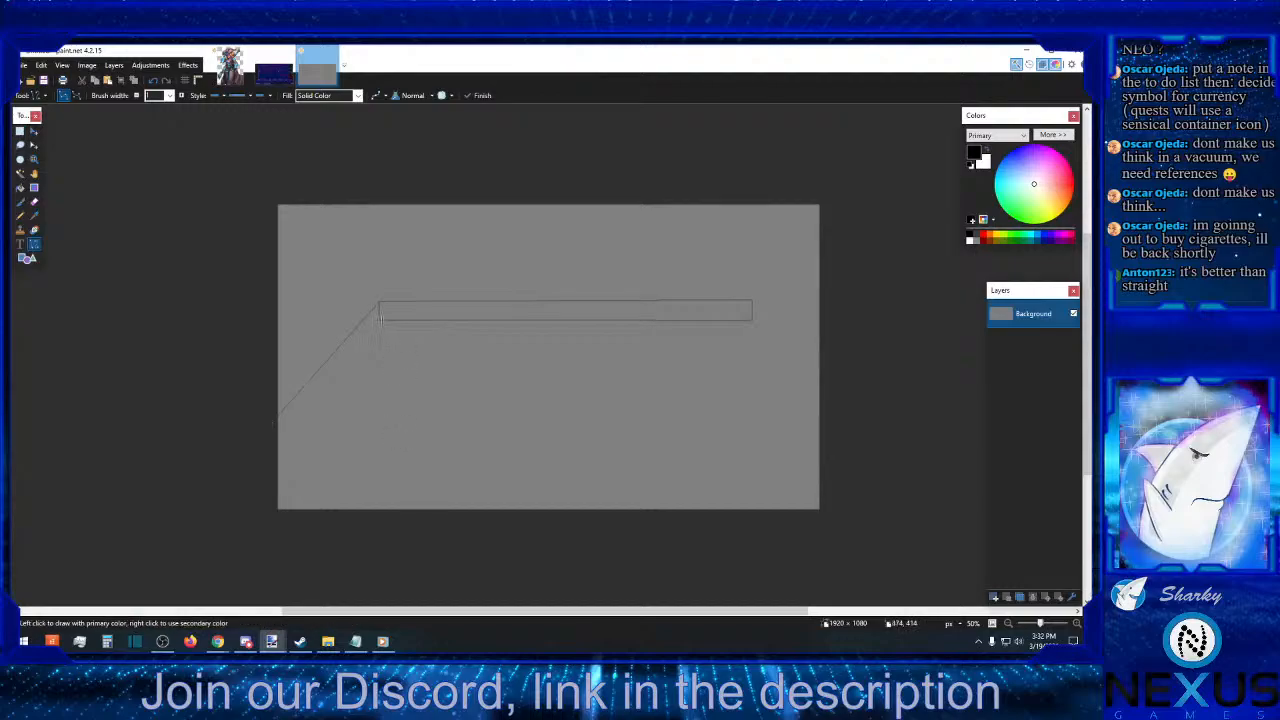
- Draw a second diagonal about 606 px long from the bar's lower-left corner and extend both bar edges past the right canvas edge
left_click_drag(376, 320, 270, 454)
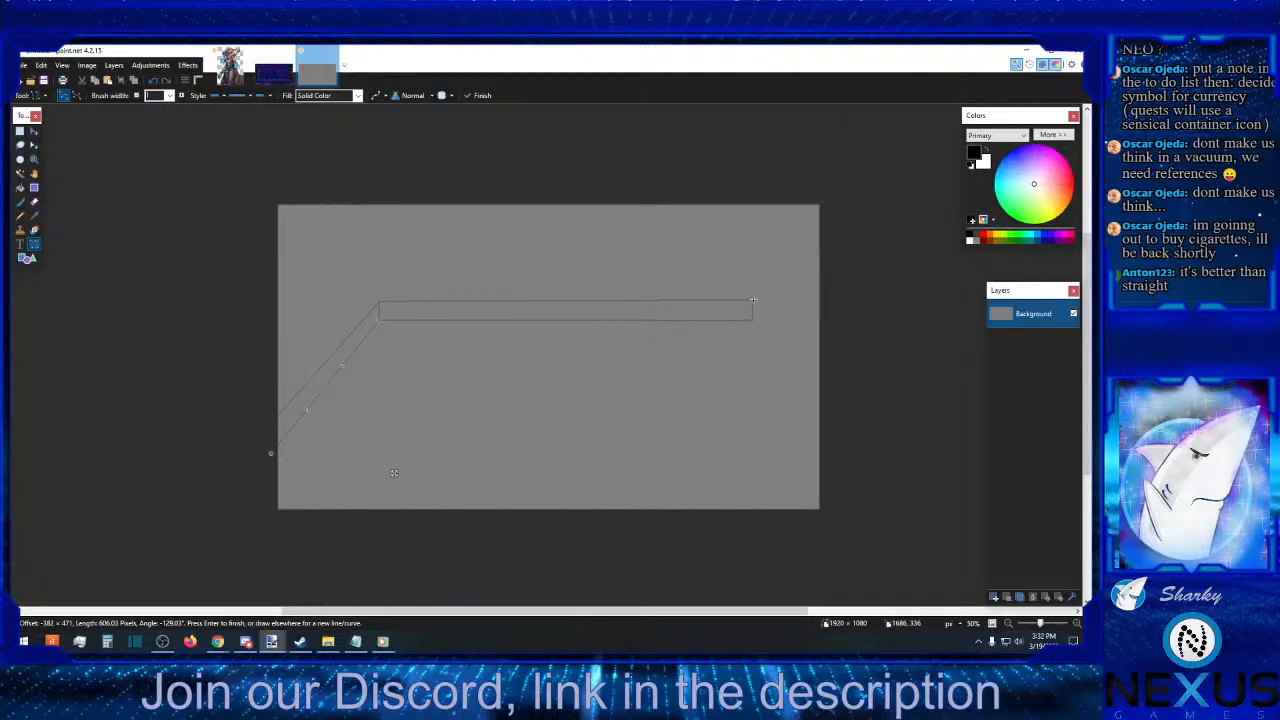
left_click_drag(752, 300, 820, 298)
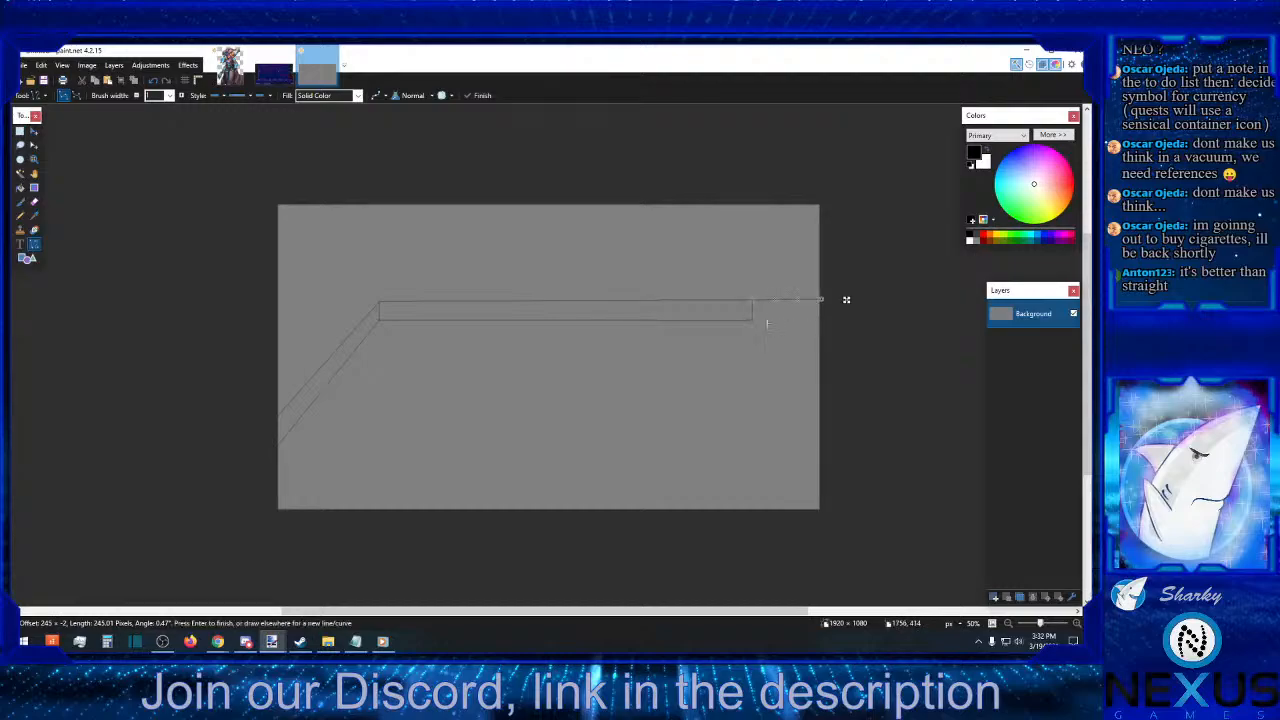
left_click_drag(752, 320, 829, 320)
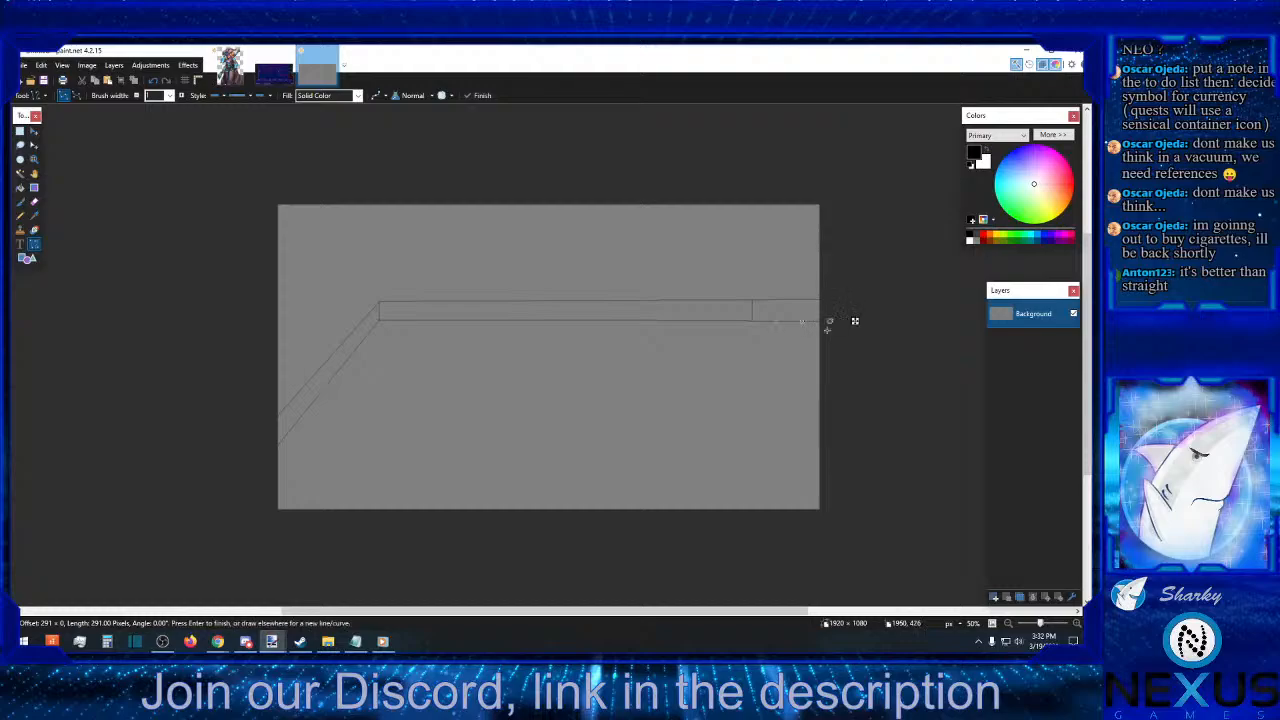
key("Return")
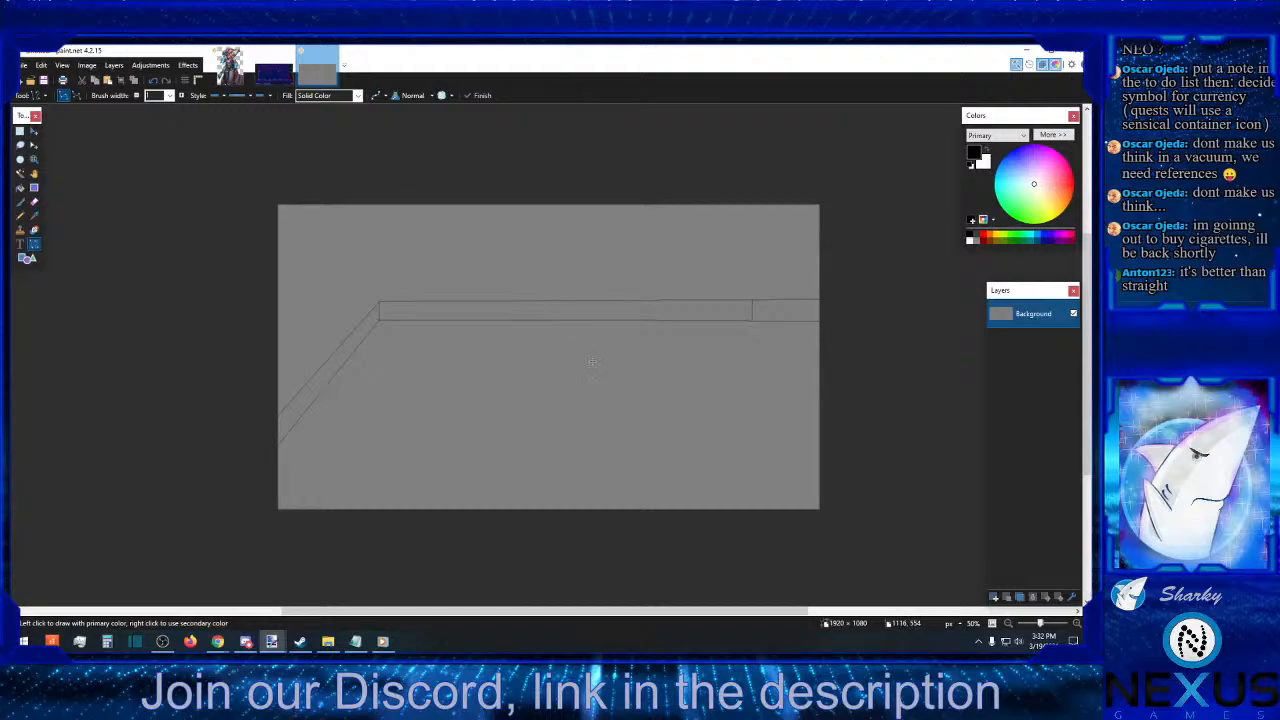
- Set the primary color to bright green for the Text tool and add a new layer above the gray background
left_click(1024, 236)
left_click(19, 243)
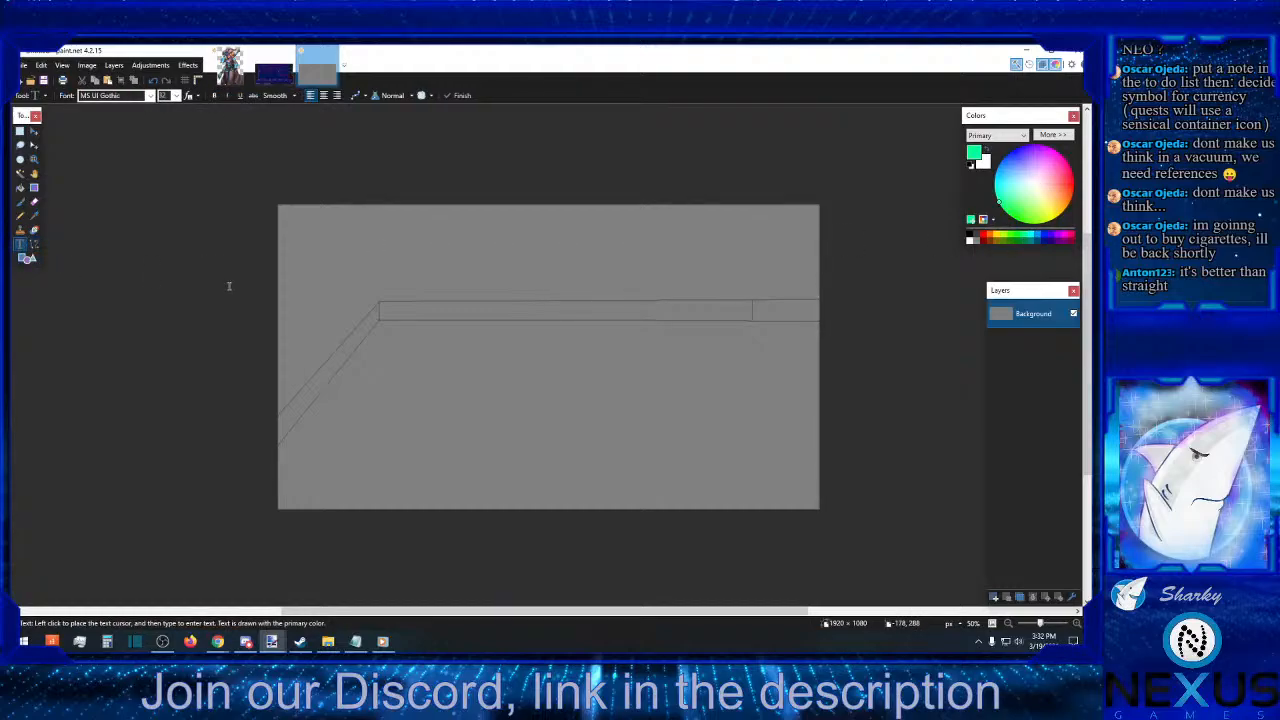
left_click(148, 96)
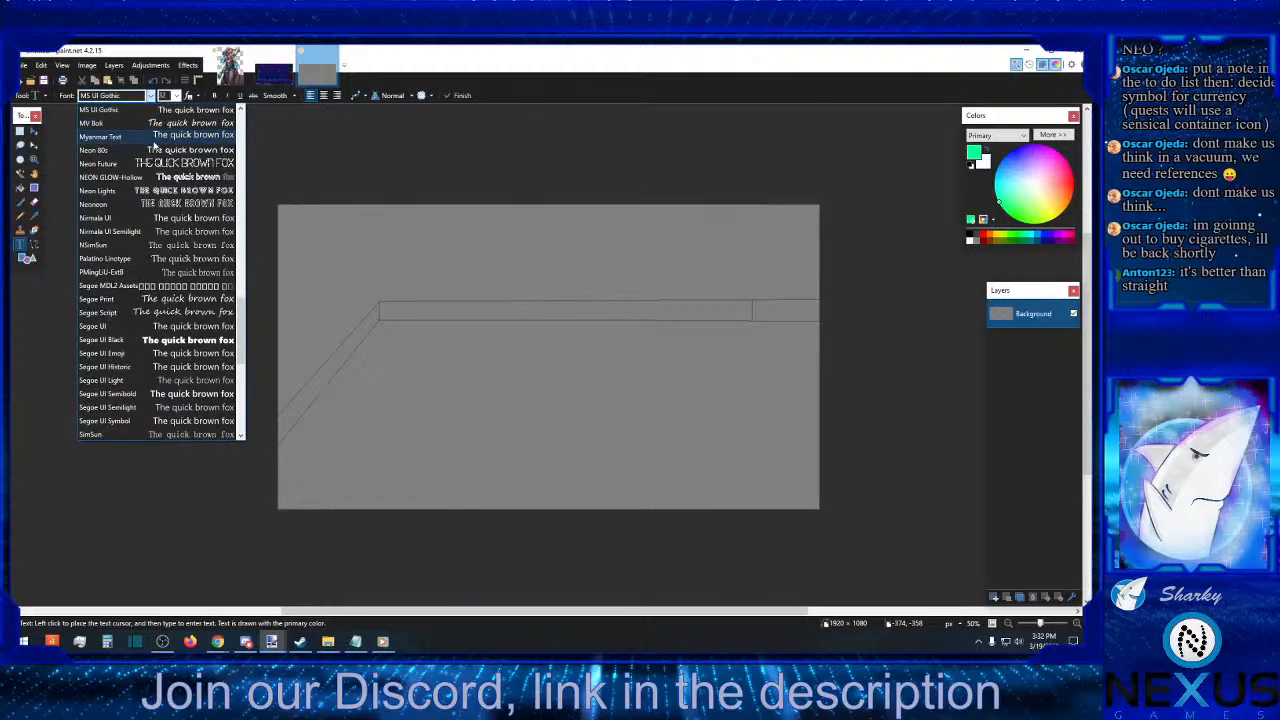
left_click(382, 148)
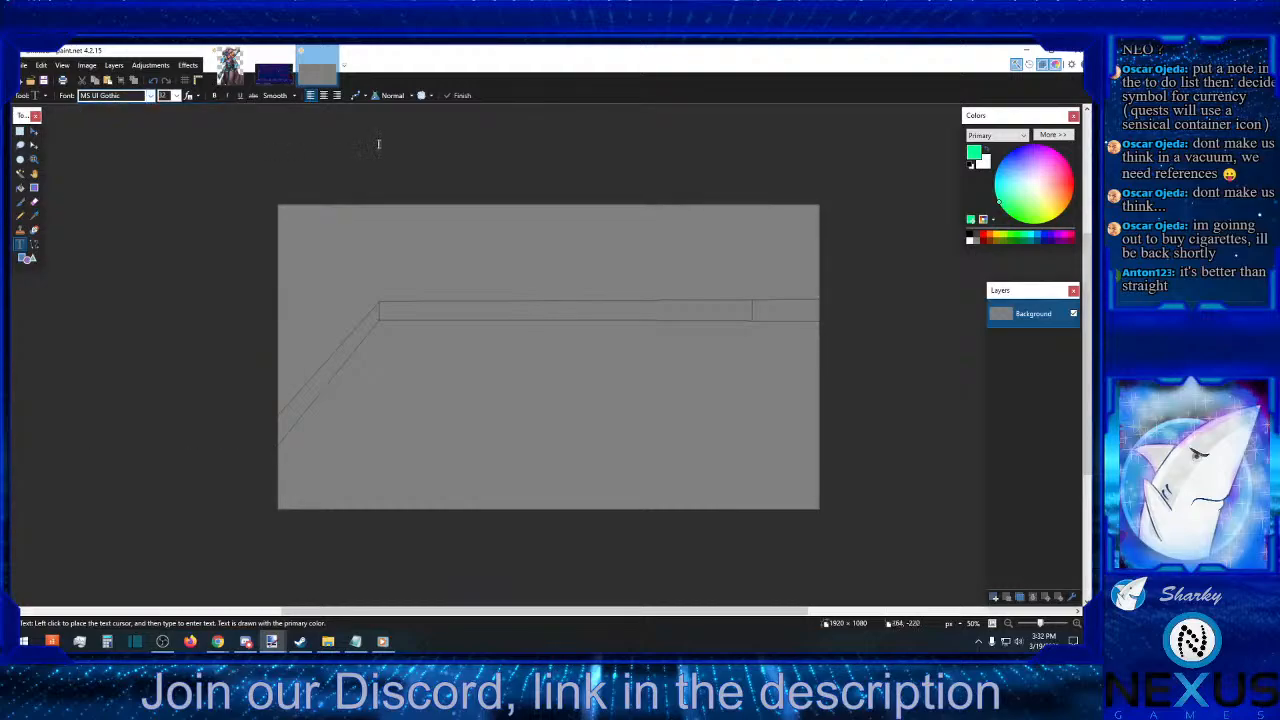
left_click(286, 217)
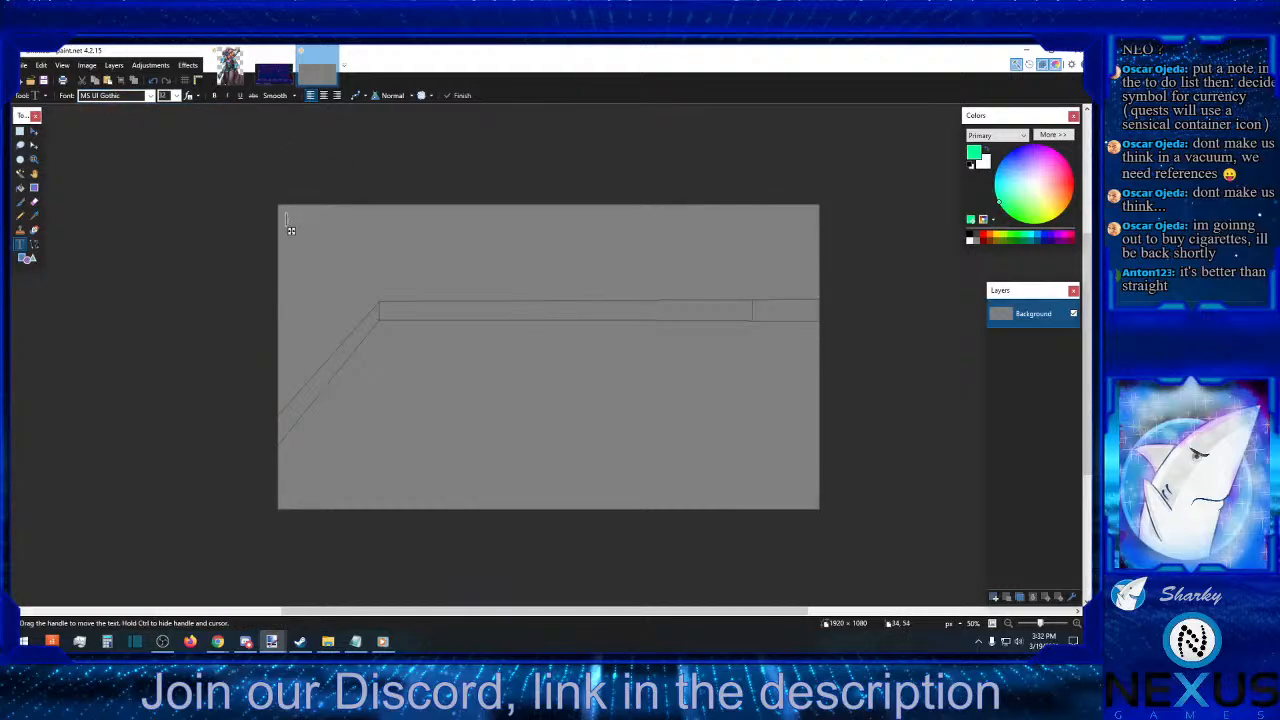
left_click(995, 597)
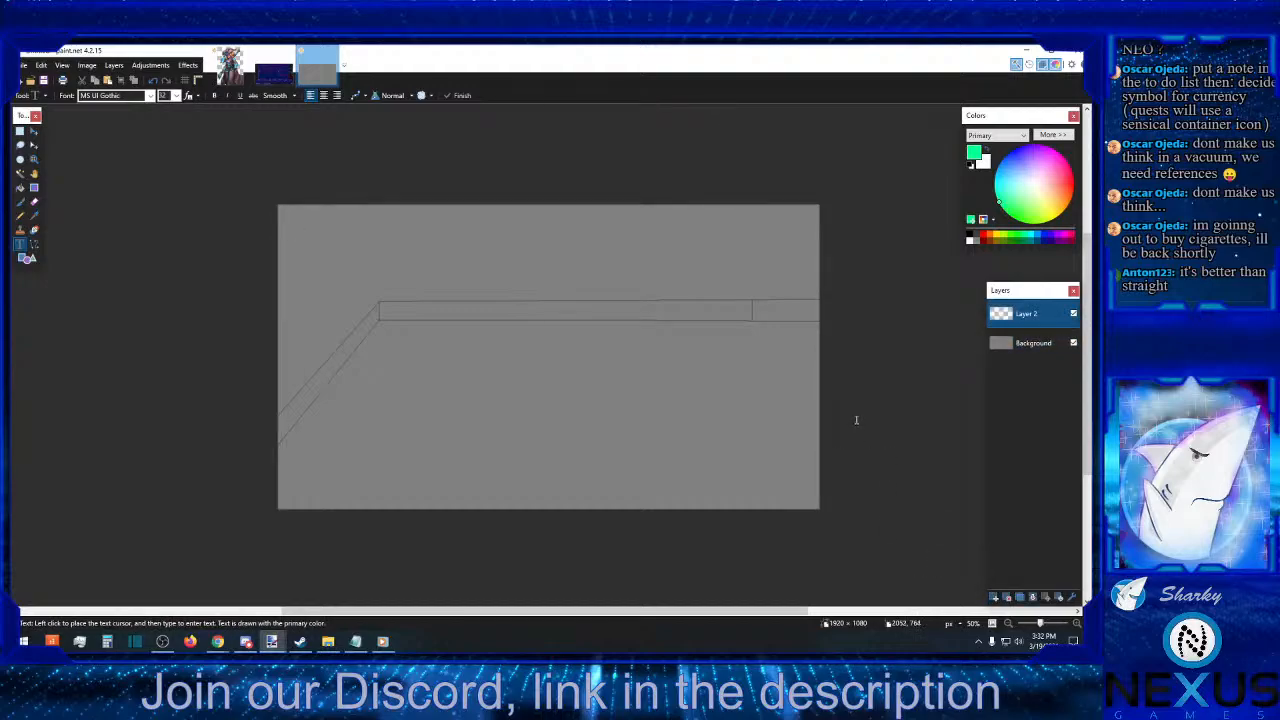
- Place the two-line text "fweguufgig" and "fawjbkwg u" in cyan at the canvas's upper-left corner
left_click(289, 215)
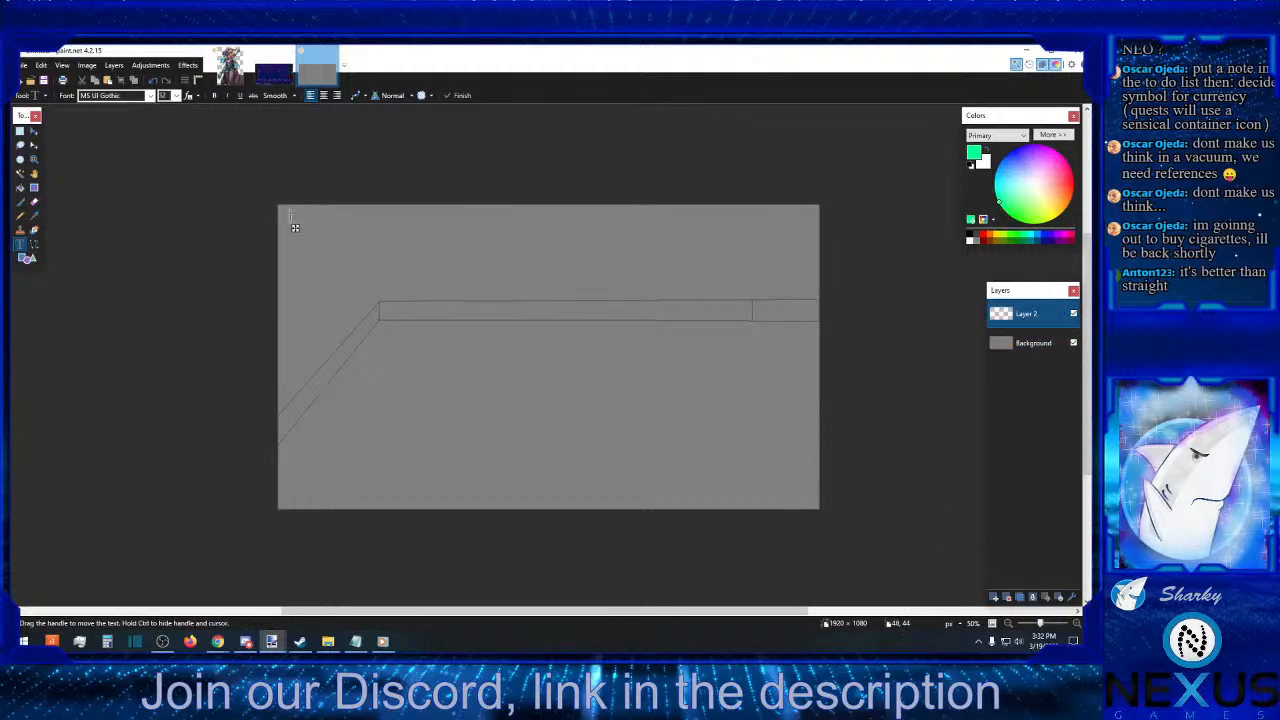
type("twoguufgigure")
key("BackSpace")
key("BackSpace")
key("BackSpace")
left_click(1030, 236)
key("Return")
type("fawjbkwg u")
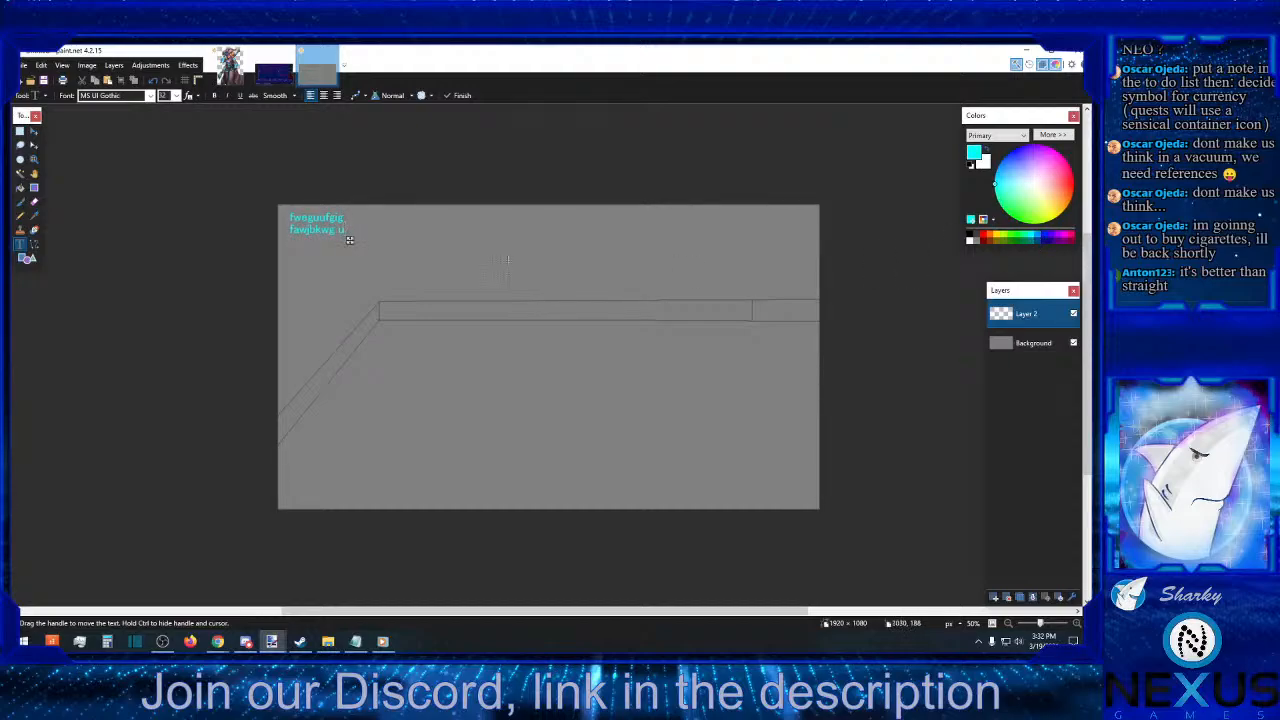
- Add the cyan texts "fwugvaui", "fawffghe" and "geegge" in the upper-right, lower-right and lower-left canvas corners and nudge the lower two into place
left_click(760, 216)
type("fwugvaul")
left_click(771, 245)
left_click(765, 498)
type("fawffghe")
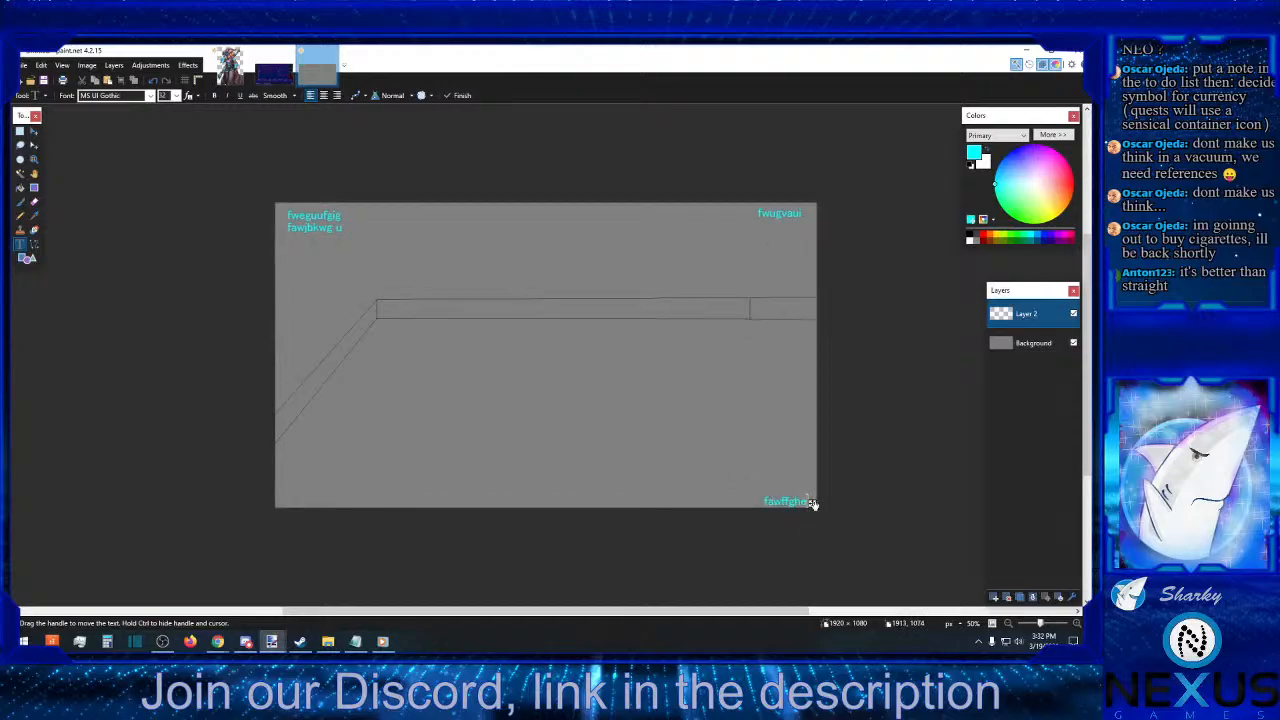
left_click_drag(811, 503, 815, 500)
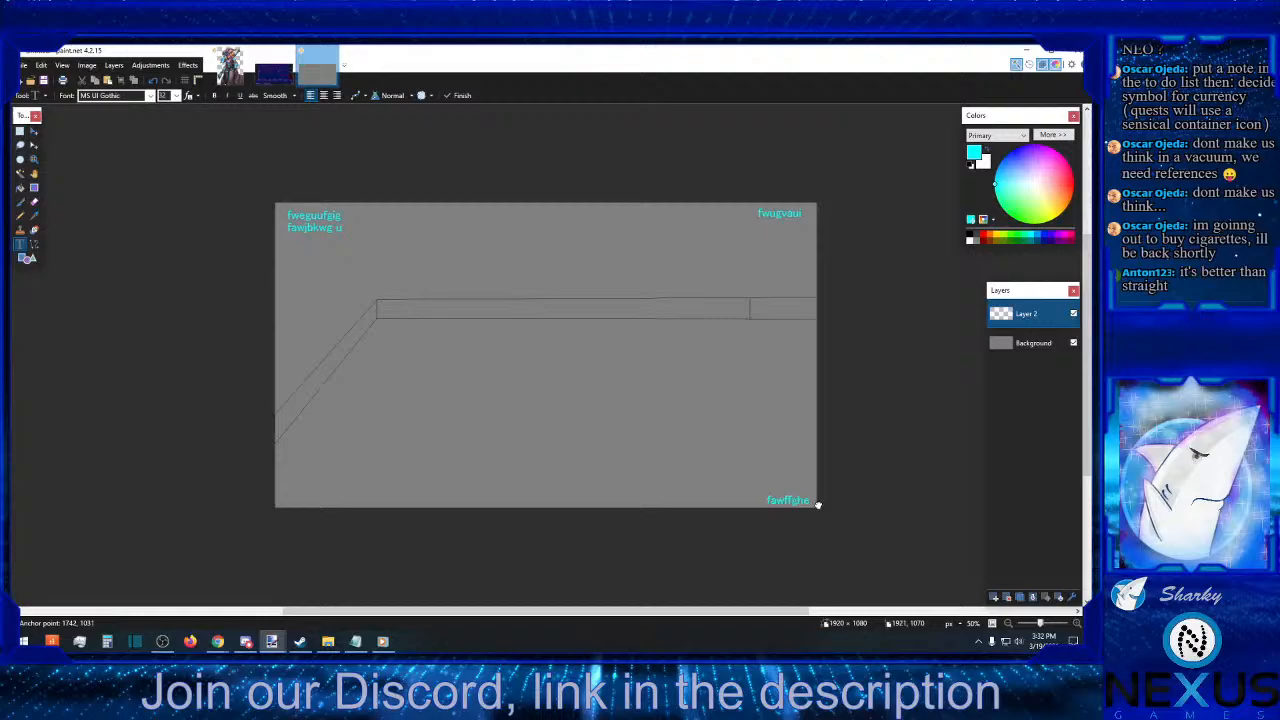
left_click(283, 487)
type("geegge")
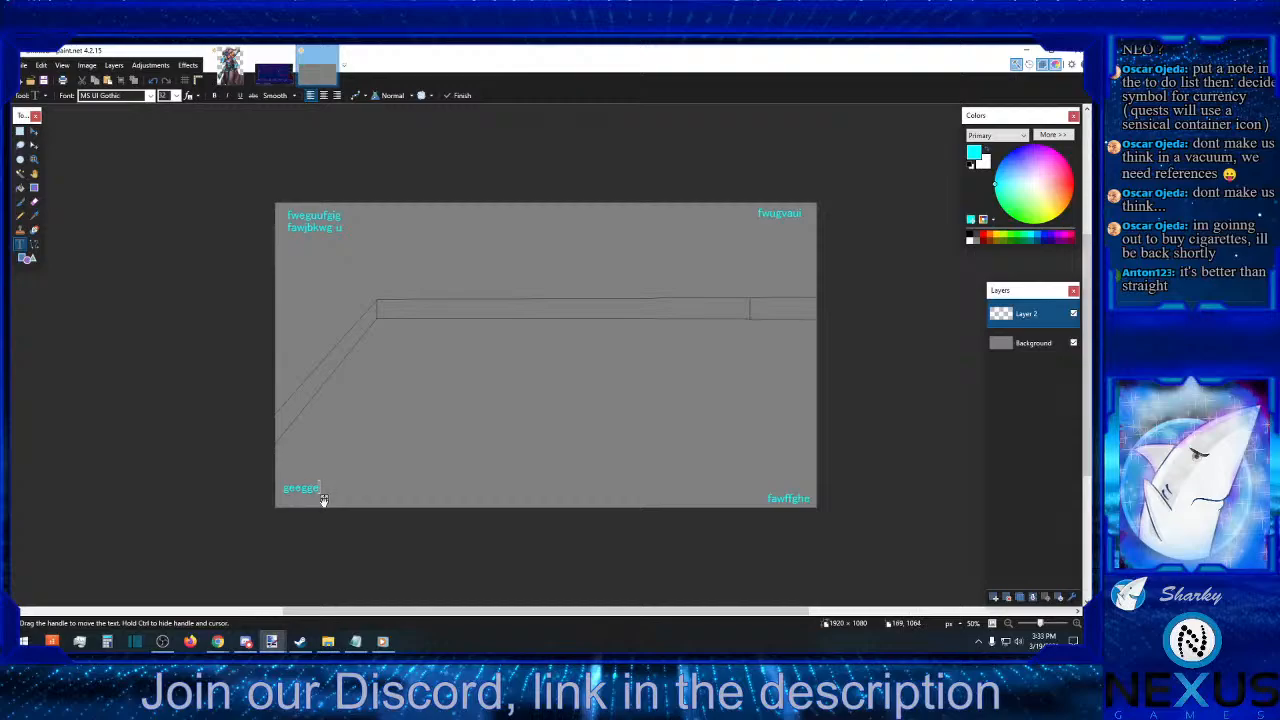
left_click_drag(323, 500, 323, 505)
- Draw thin cyan accent lines, some of them diagonal, beside the texts in the four canvas corners
left_click(34, 243)
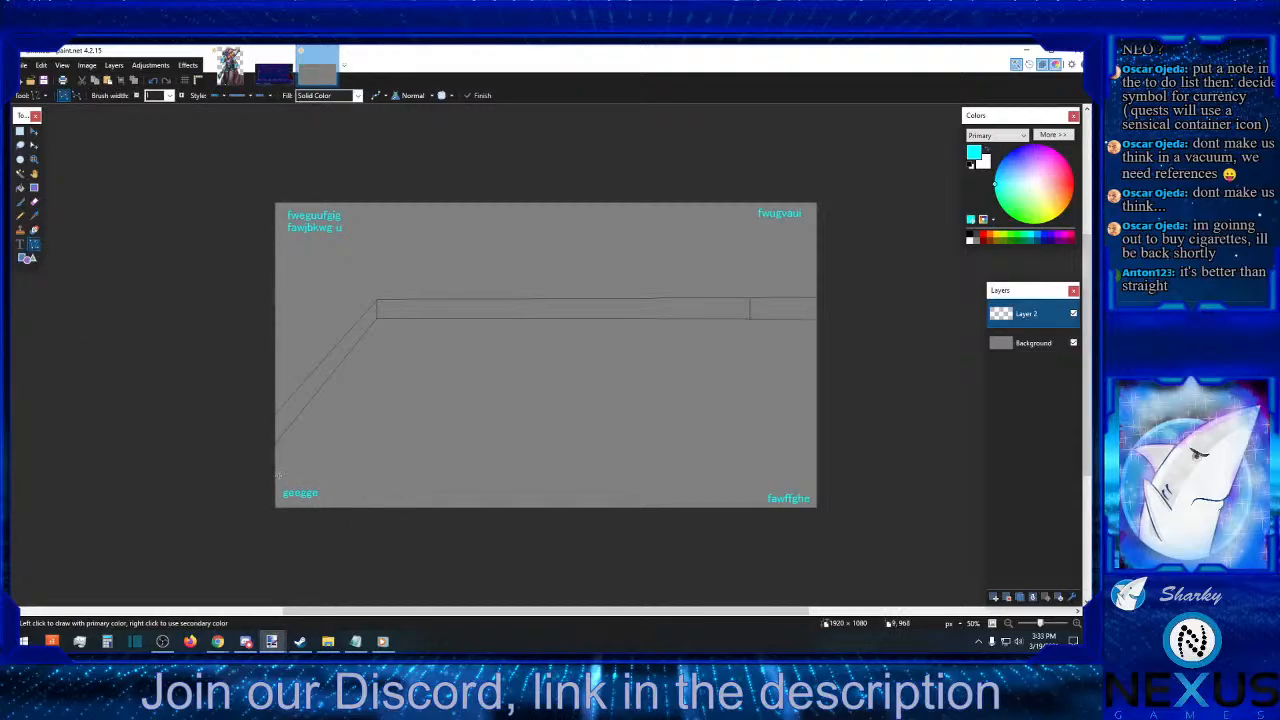
mouse_move(275, 479)
left_mouse_down()
mouse_move(342, 474)
mouse_move(363, 509)
left_mouse_up()
key("ctrl+z")
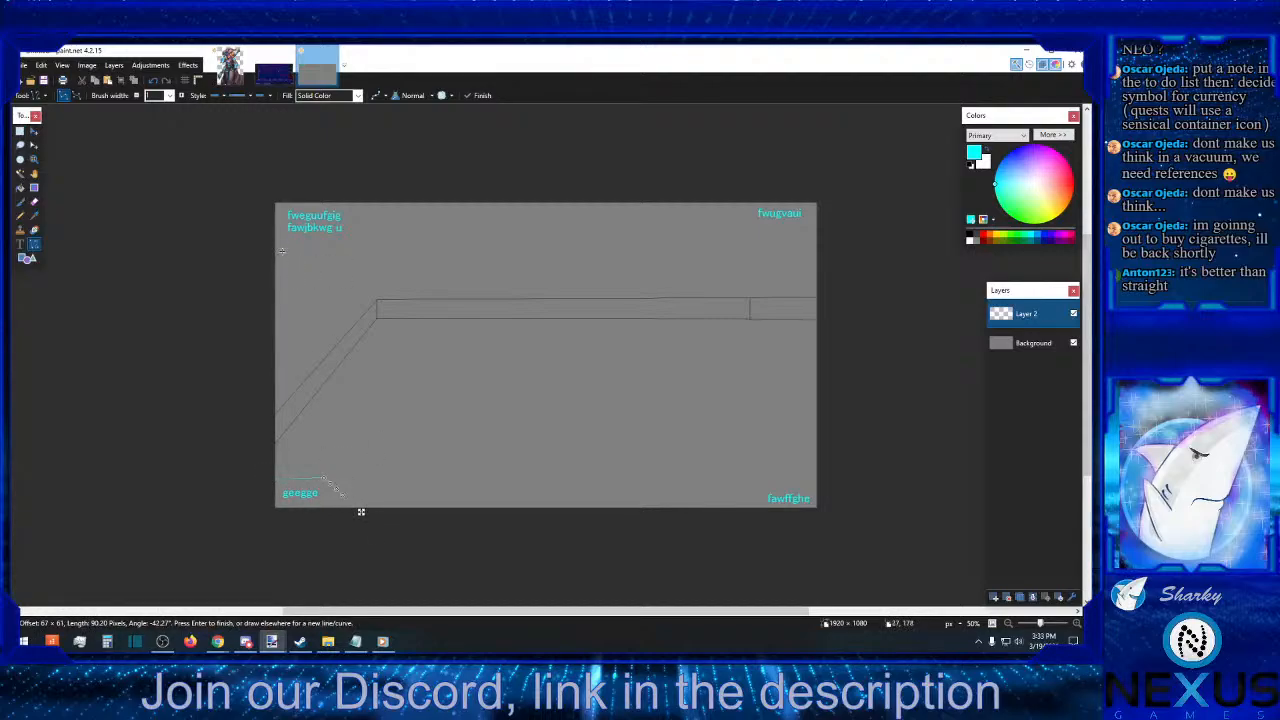
mouse_move(277, 241)
left_mouse_down()
mouse_move(348, 241)
mouse_move(305, 265)
left_mouse_up()
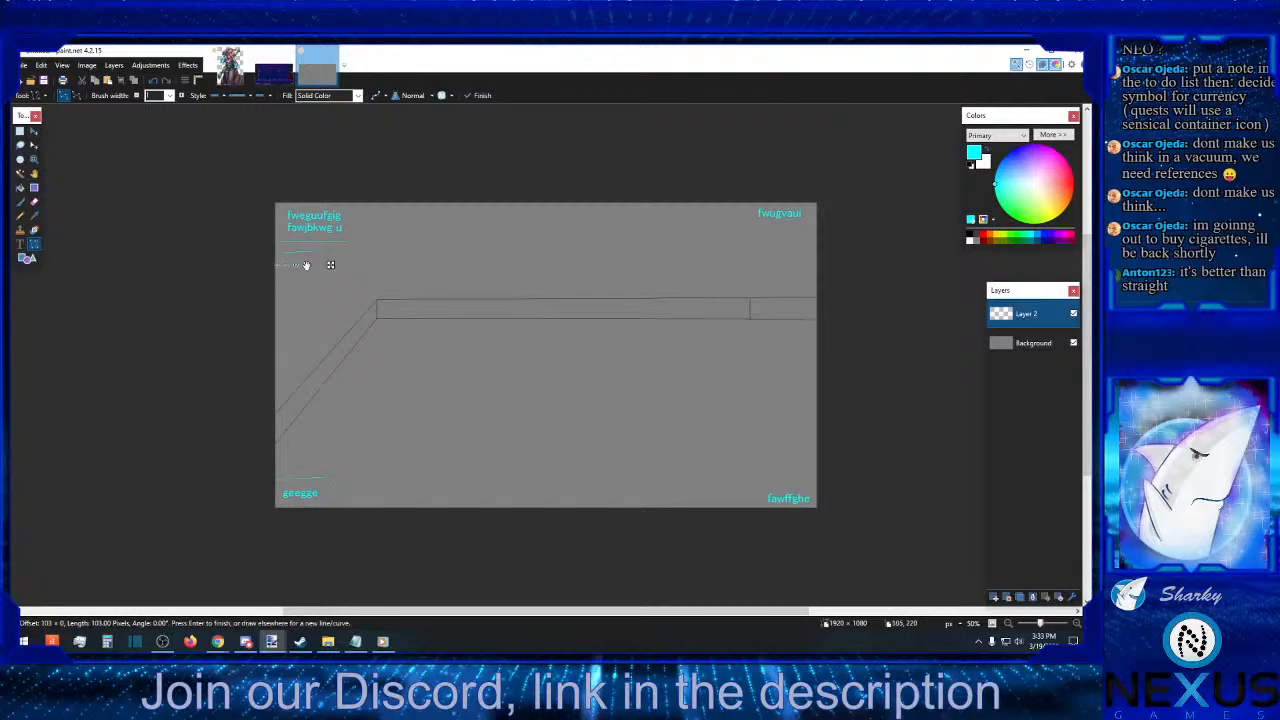
key("ctrl+z")
left_click_drag(752, 229, 817, 229)
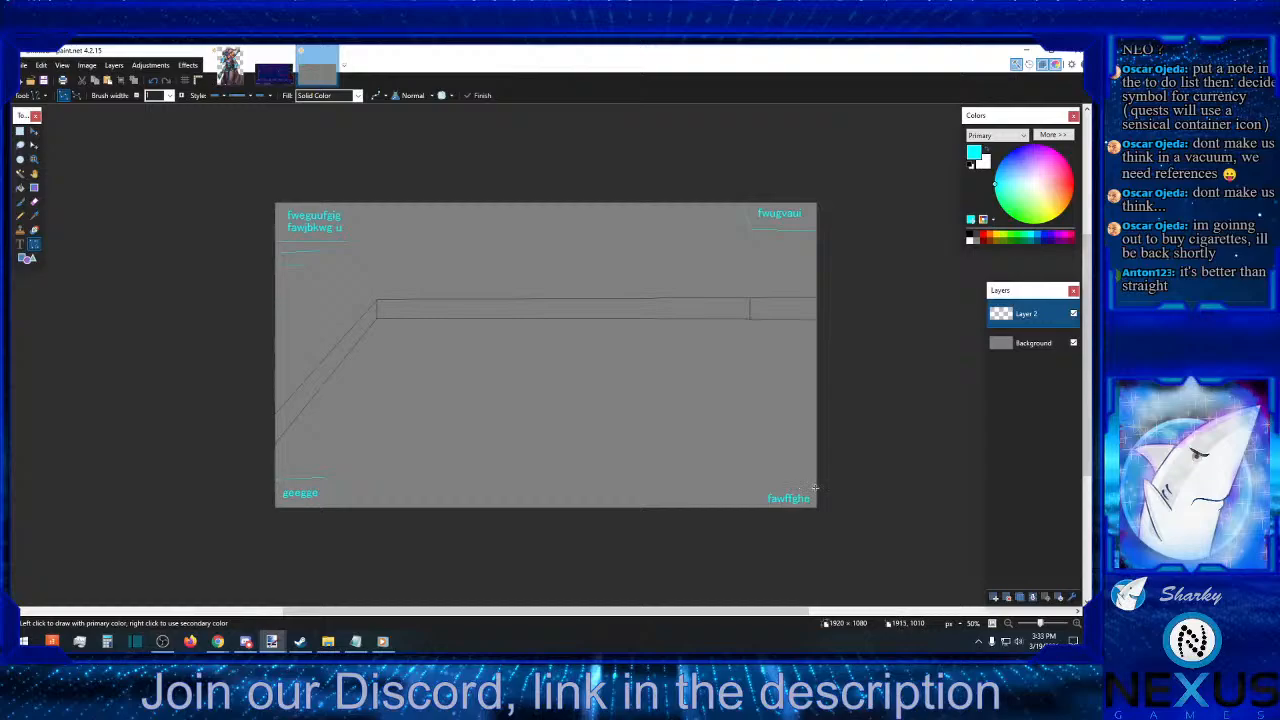
mouse_move(815, 488)
left_mouse_down()
mouse_move(751, 488)
mouse_move(815, 469)
left_mouse_up()
key("Return")
- Rename the layer holding the corner texts and accent lines as HUD
left_click(1032, 343)
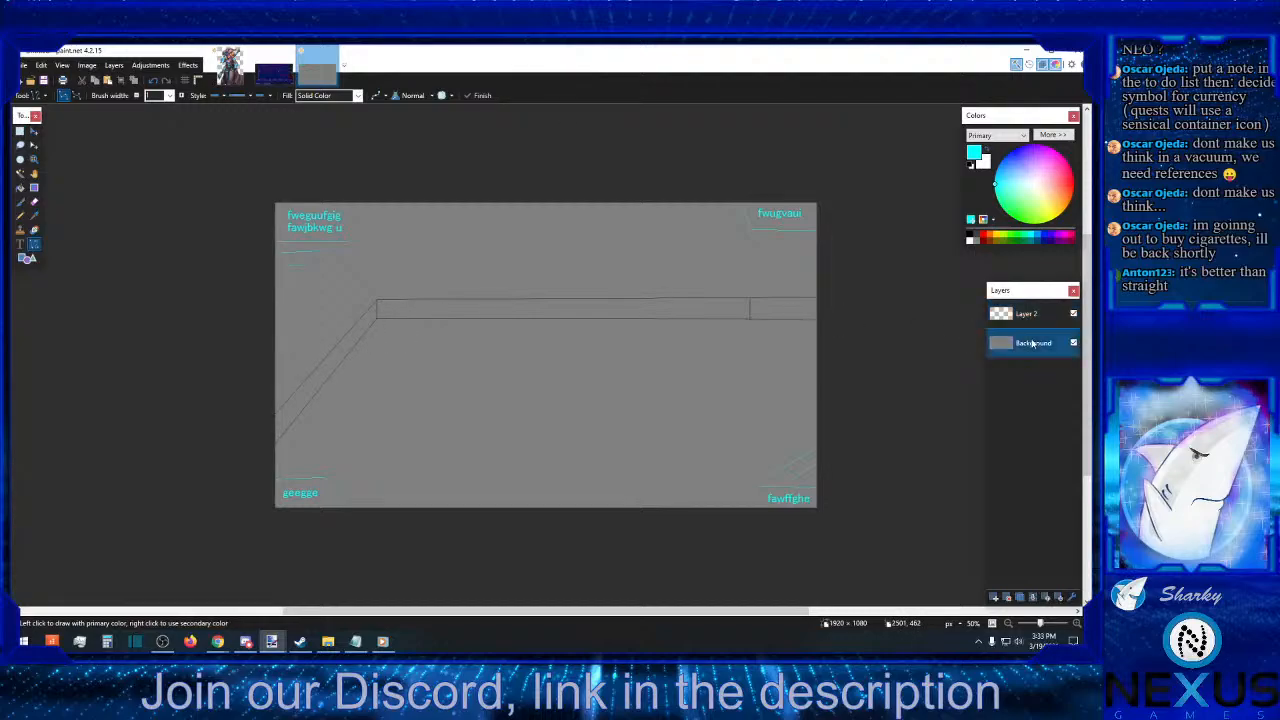
double_click(1022, 316)
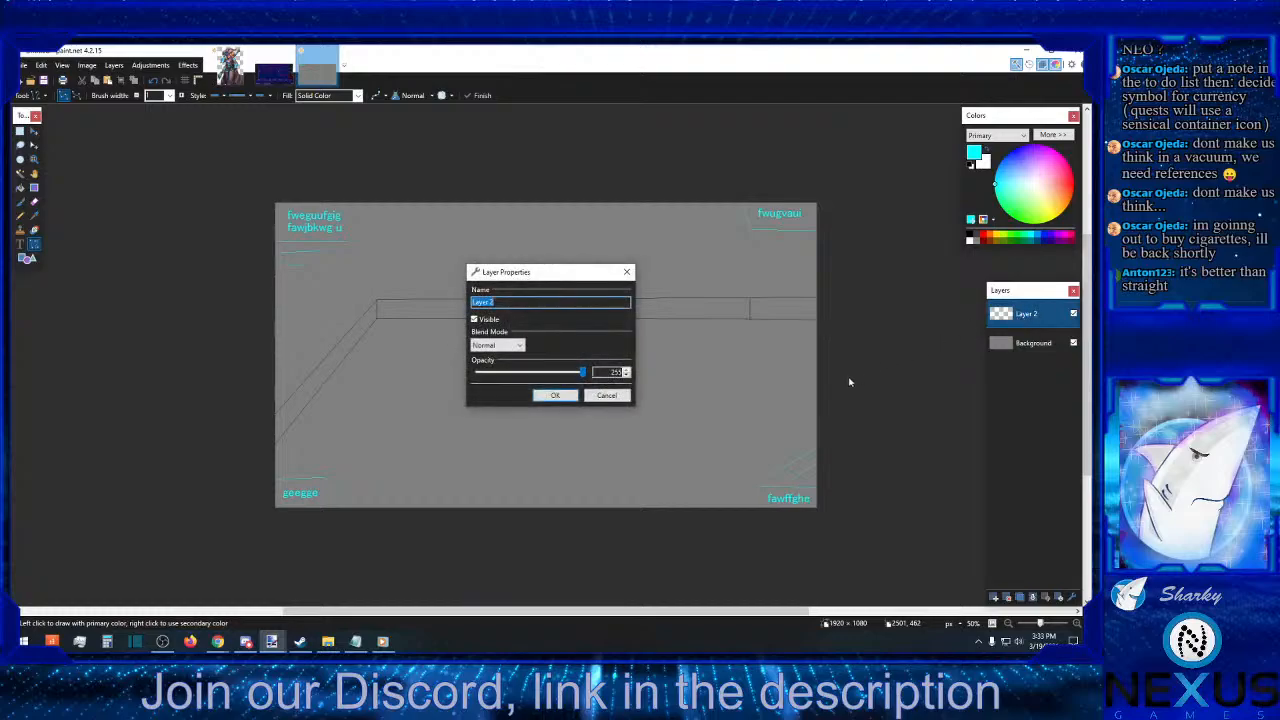
type("HUD")
key("Return")
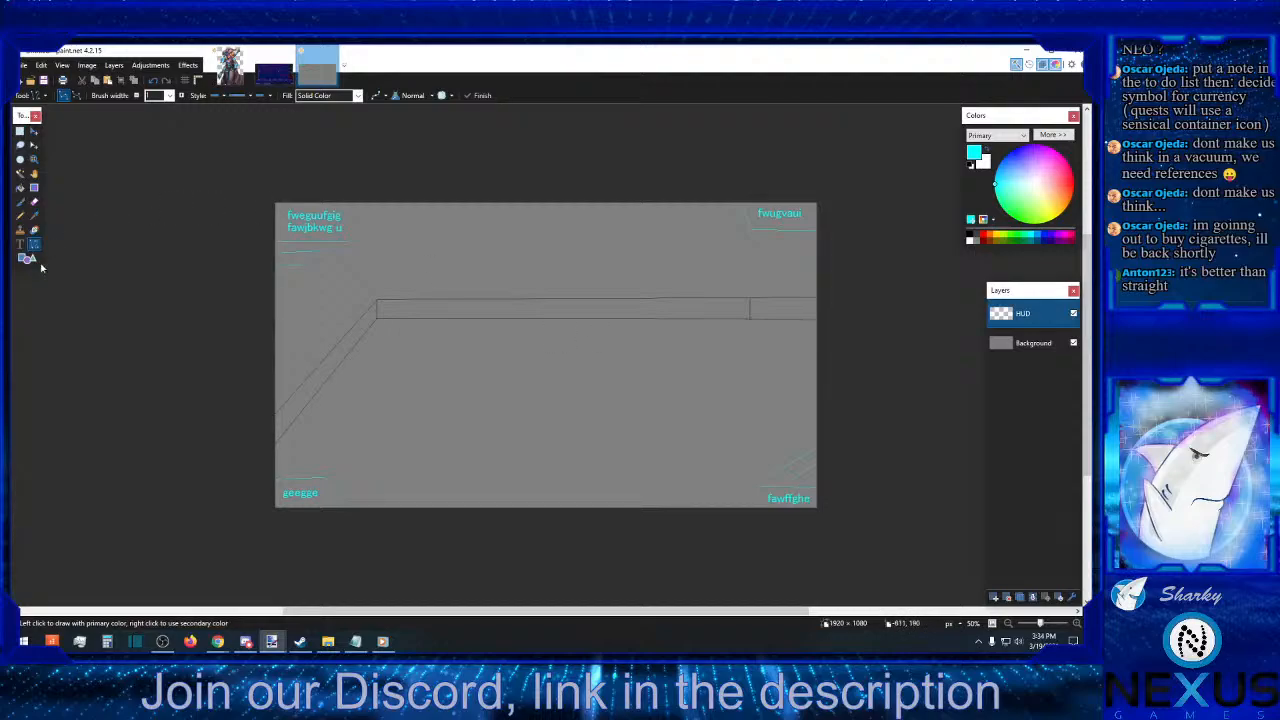
- Draw a black line just above the bar to the right canvas edge, join it to the bar's corner, and run a parallel diagonal past the left edge
left_click(967, 237)
left_click_drag(377, 298, 379, 289)
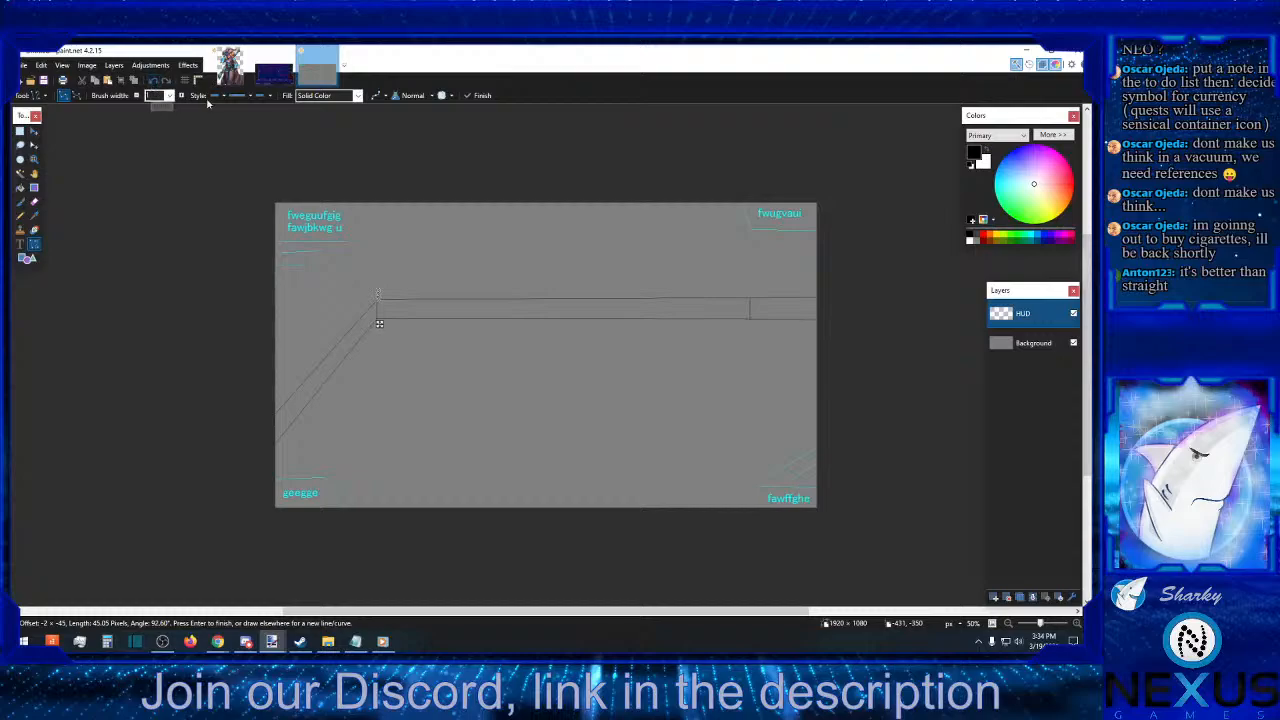
left_click(154, 81)
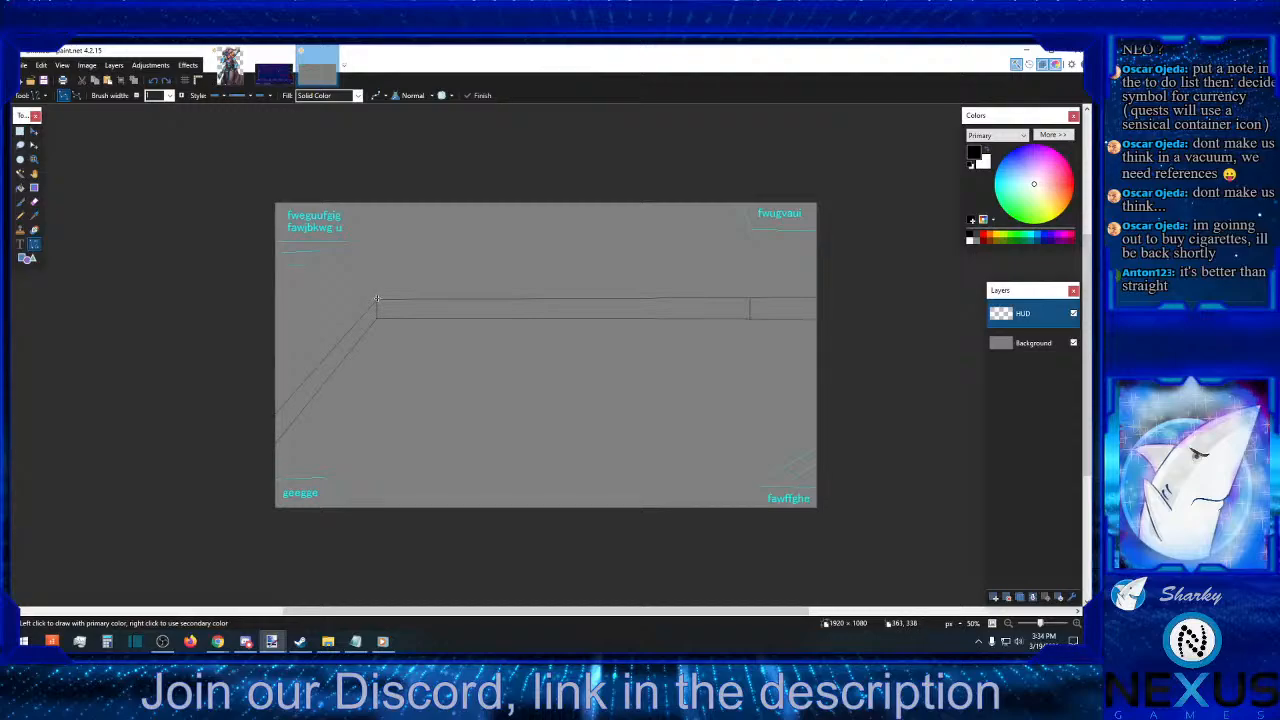
mouse_move(377, 298)
left_mouse_down()
mouse_move(368, 288)
mouse_move(820, 286)
left_mouse_up()
left_click(374, 286)
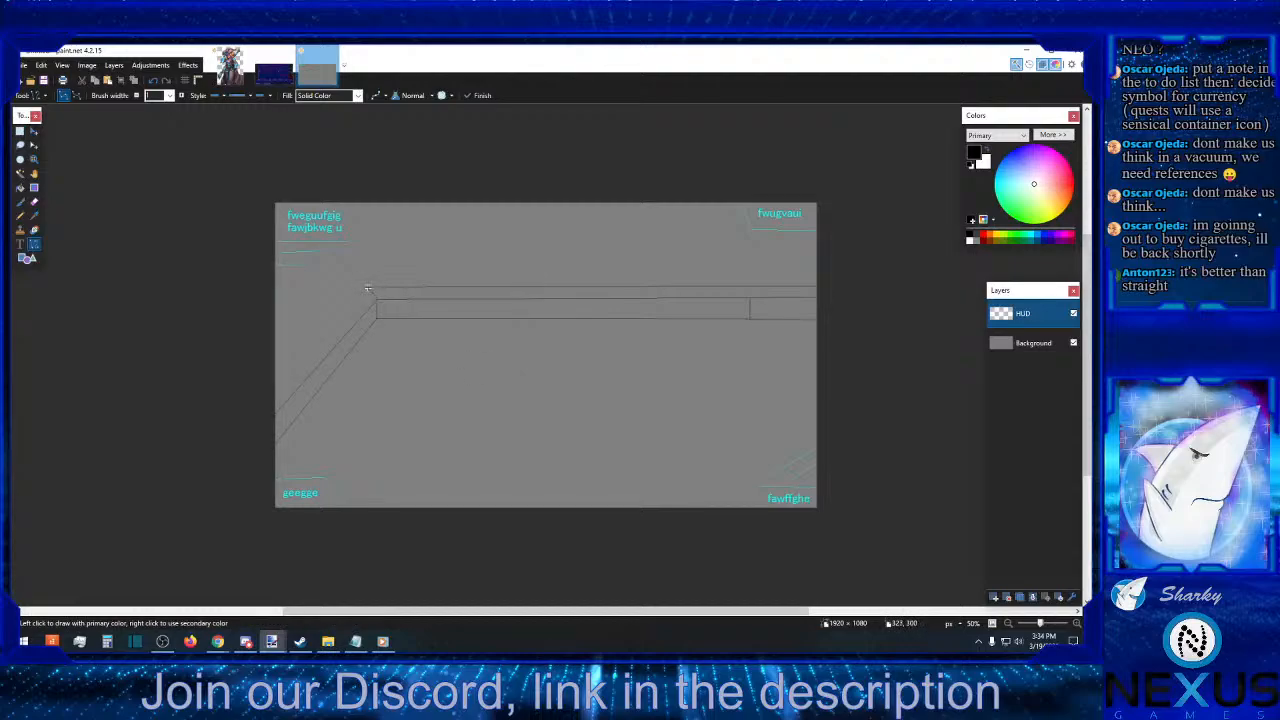
left_click_drag(368, 289, 268, 392)
key("Return")
- Outline a small, narrow upright box in black below the bar's right end
mouse_move(768, 412)
left_mouse_down()
mouse_move(768, 362)
mouse_move(784, 371)
mouse_move(786, 413)
mouse_move(773, 419)
left_mouse_up()
key("Return")
key("Return")
left_click(872, 357)
- Open the neon city street image, sample its dark sky color as the primary color, and return to the gray sketch
left_click(329, 644)
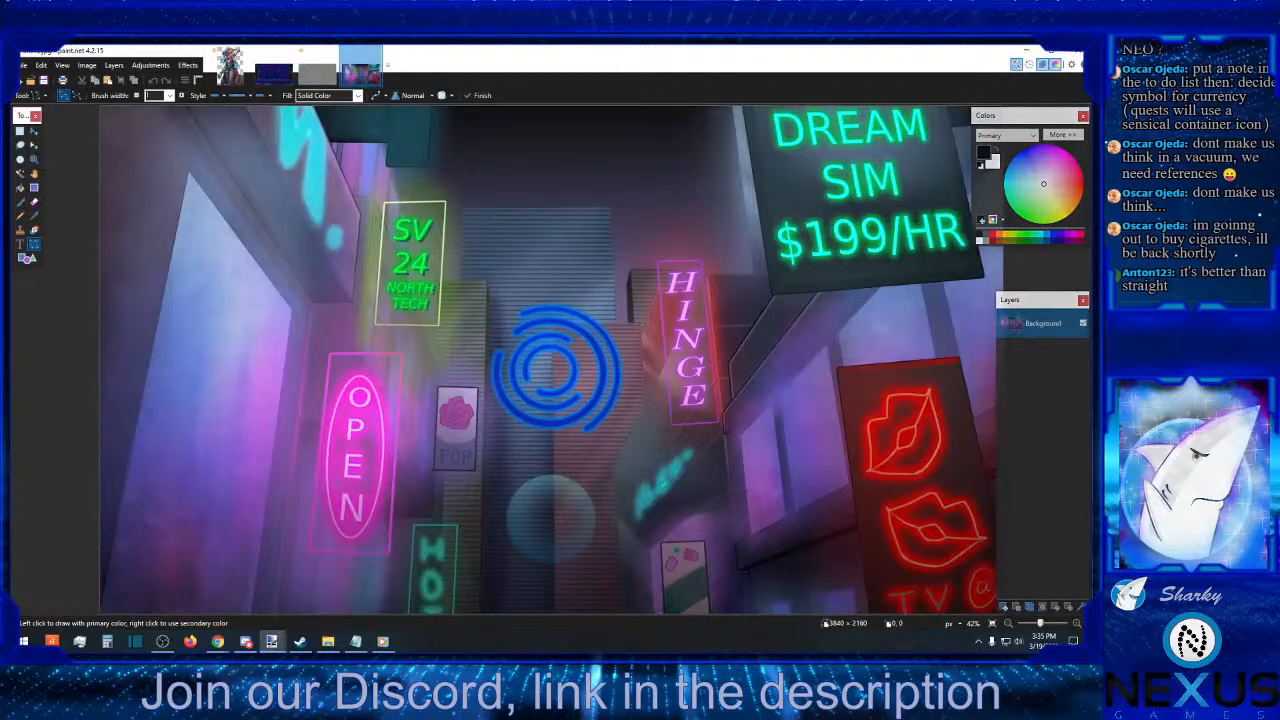
left_click(33, 220)
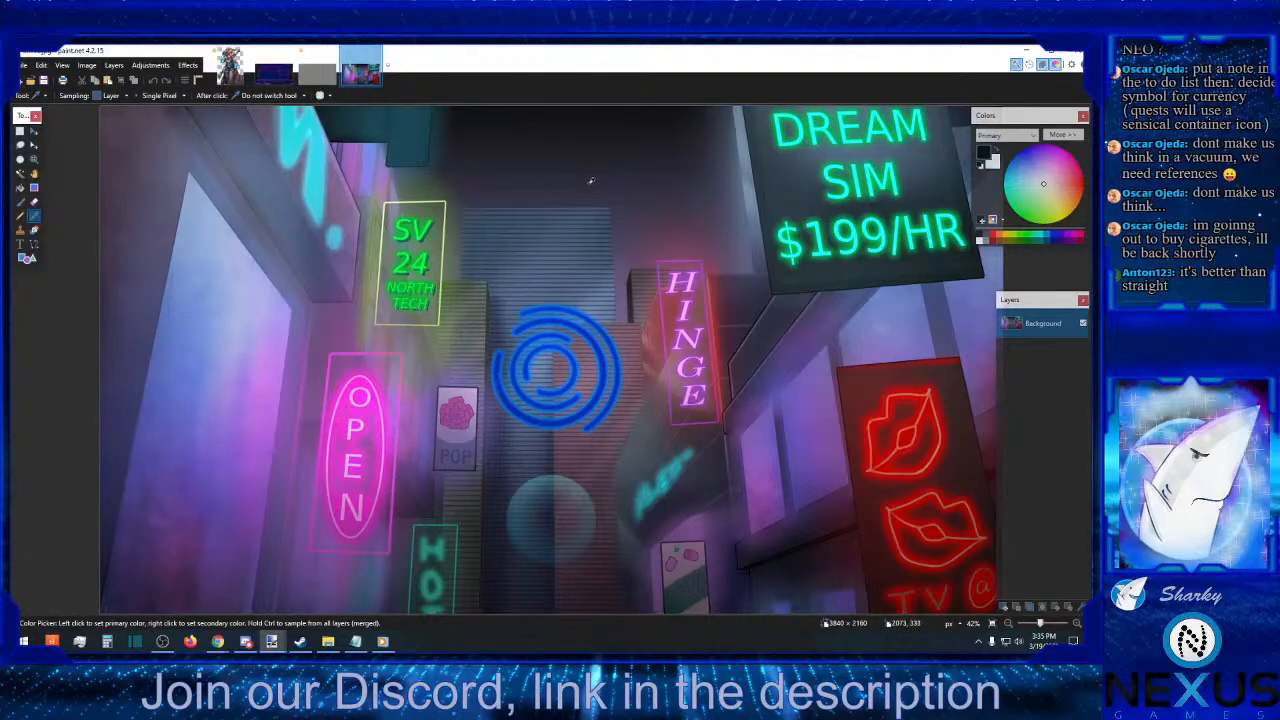
left_click(590, 183)
left_click(318, 68)
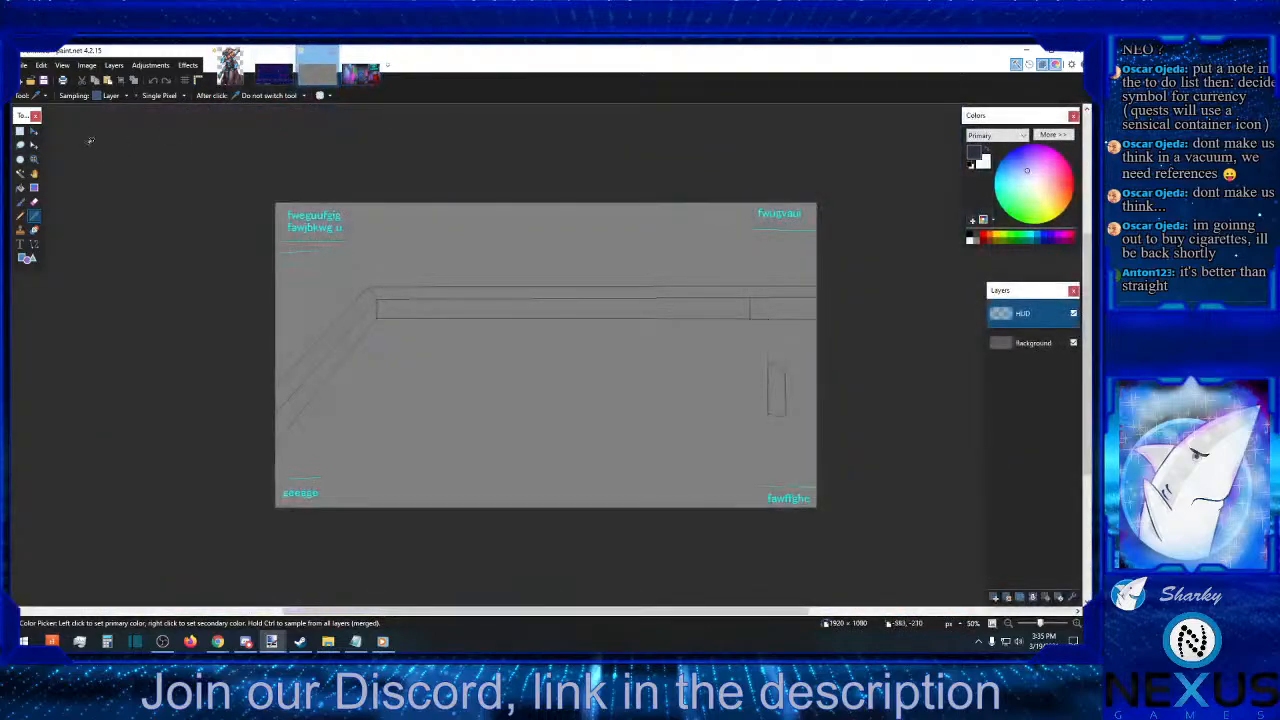
- Try to fill the HUD layer with the sampled dark color and undo the fill
left_click(20, 187)
left_click(530, 226)
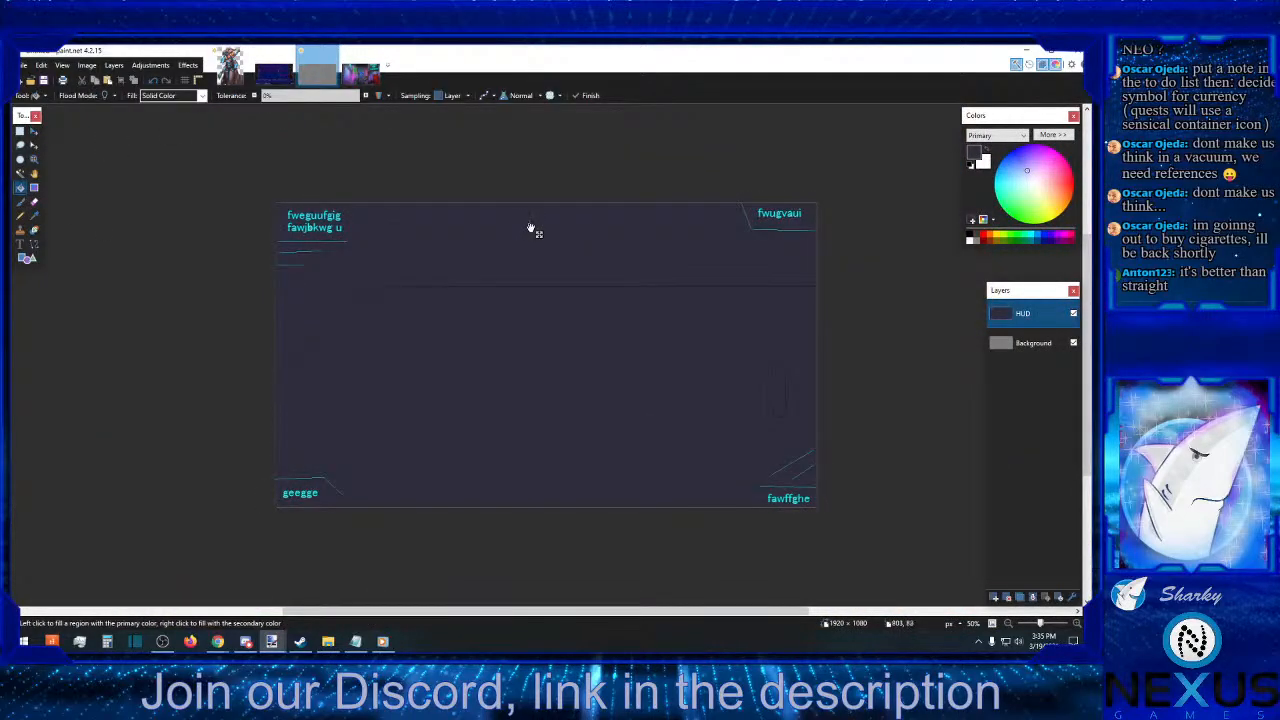
left_click(155, 81)
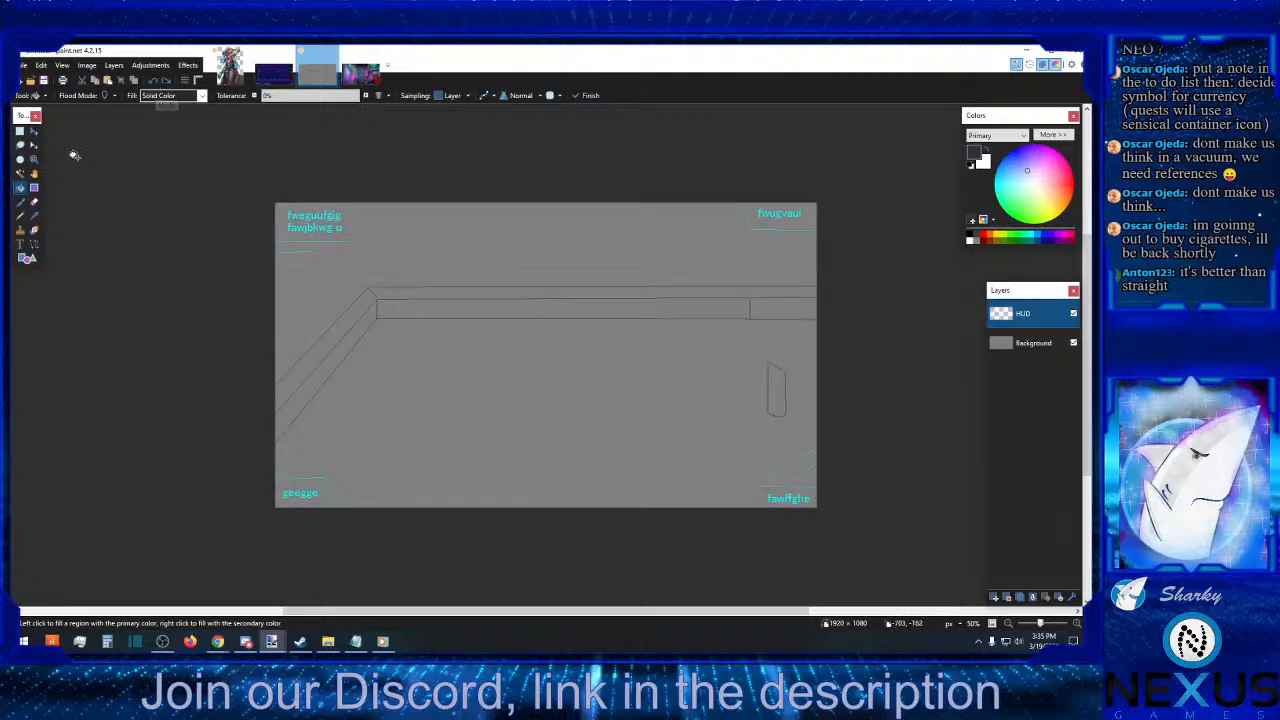
- Cut the full-width strip of upper HUD texts and lines, about 1920 × 243 px, and paste it onto a new layer above HUD
left_click(20, 131)
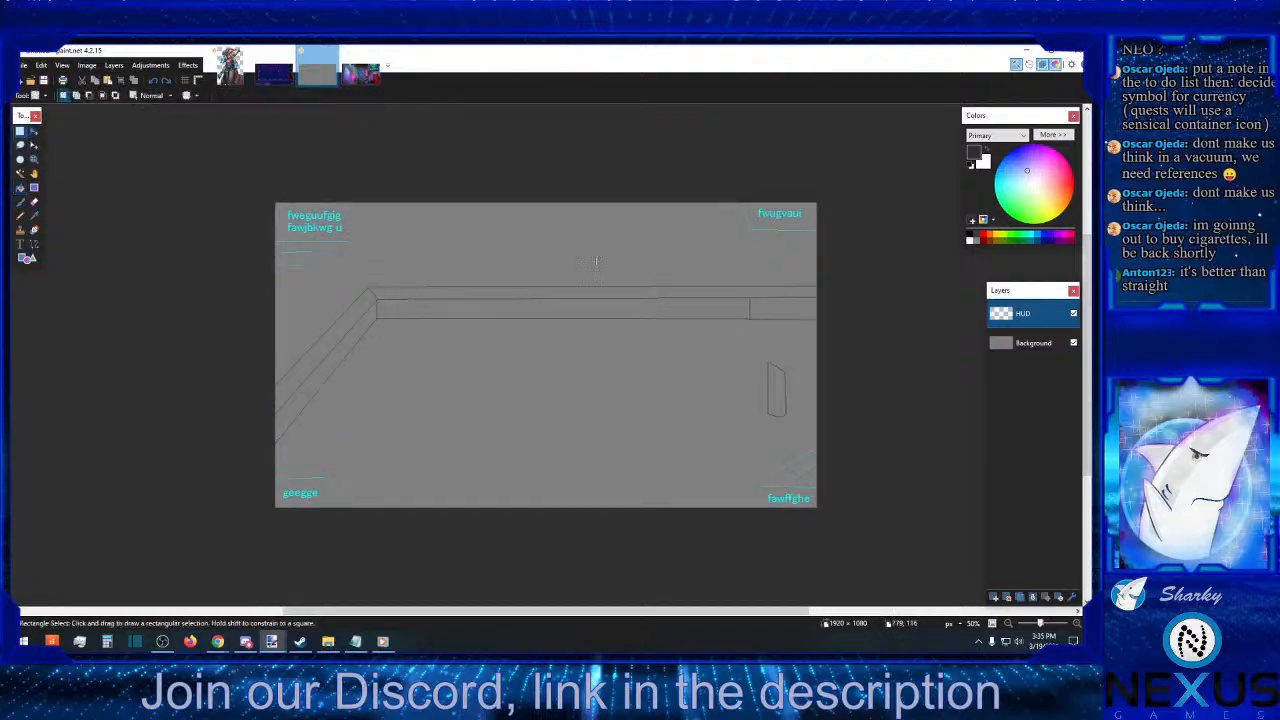
left_click(1073, 314)
left_click(1073, 314)
left_click(1073, 314)
left_click(1073, 314)
left_click_drag(283, 203, 891, 274)
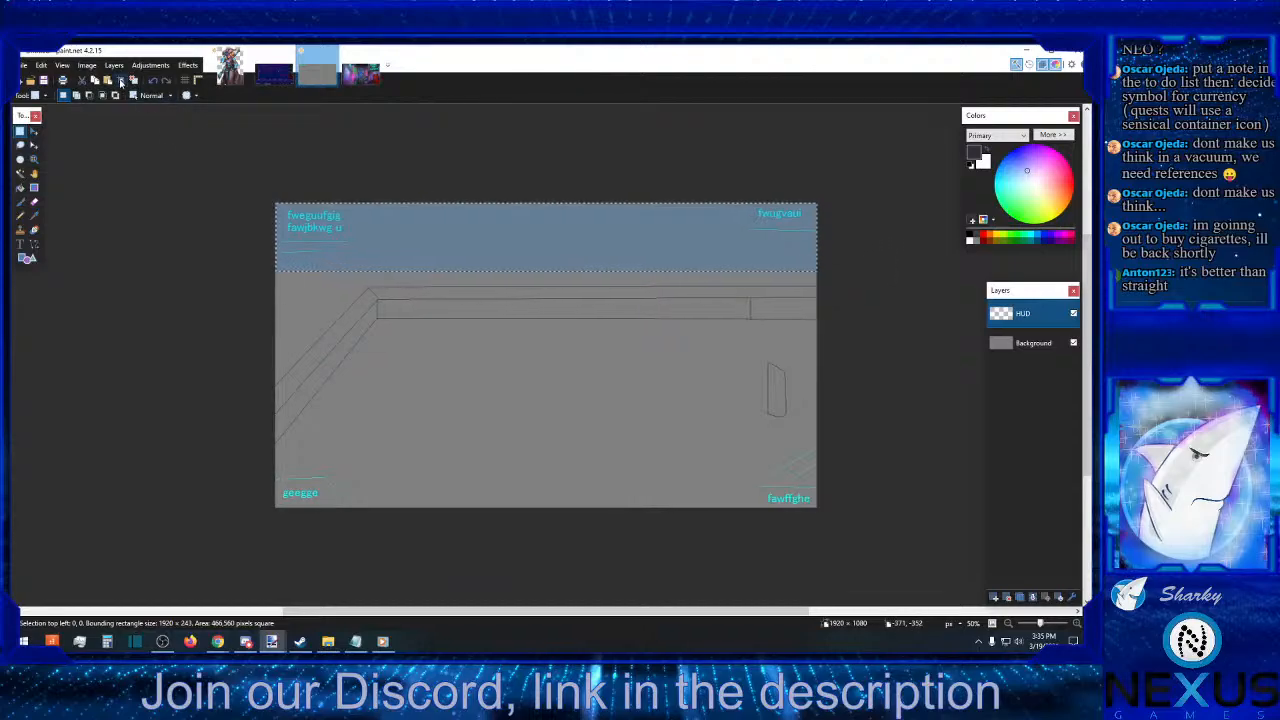
left_click(84, 82)
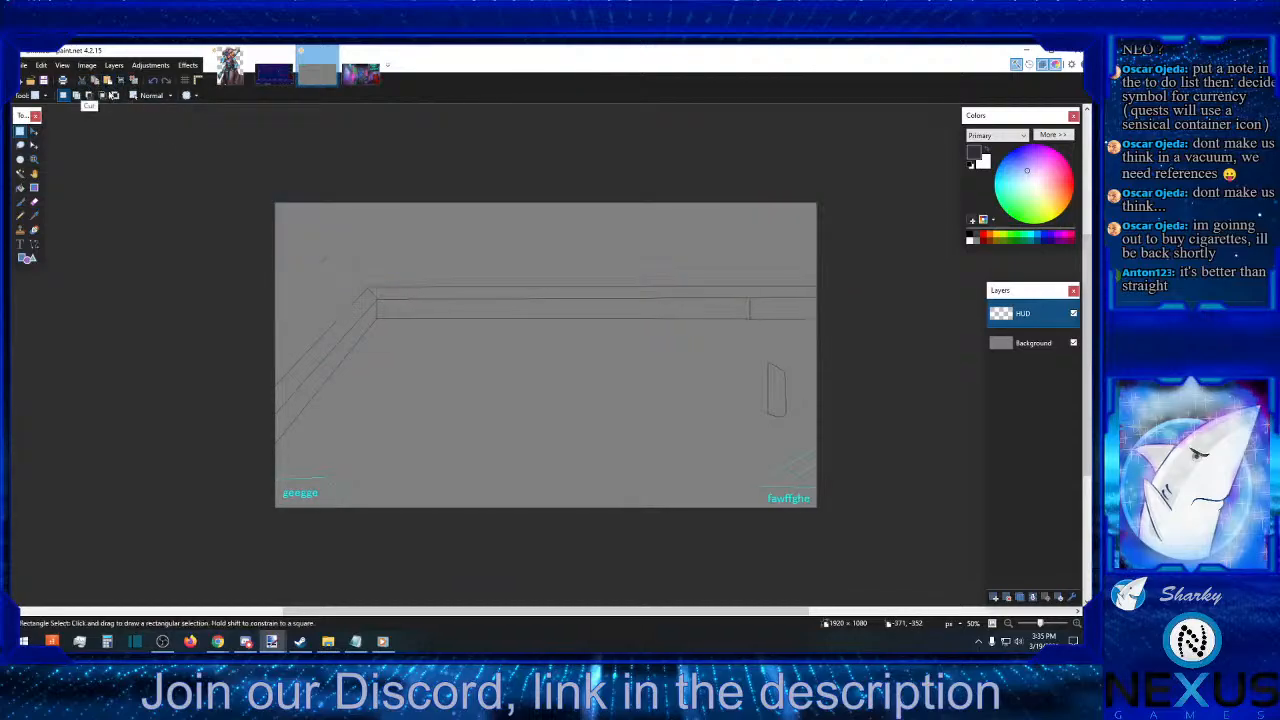
left_click(994, 596)
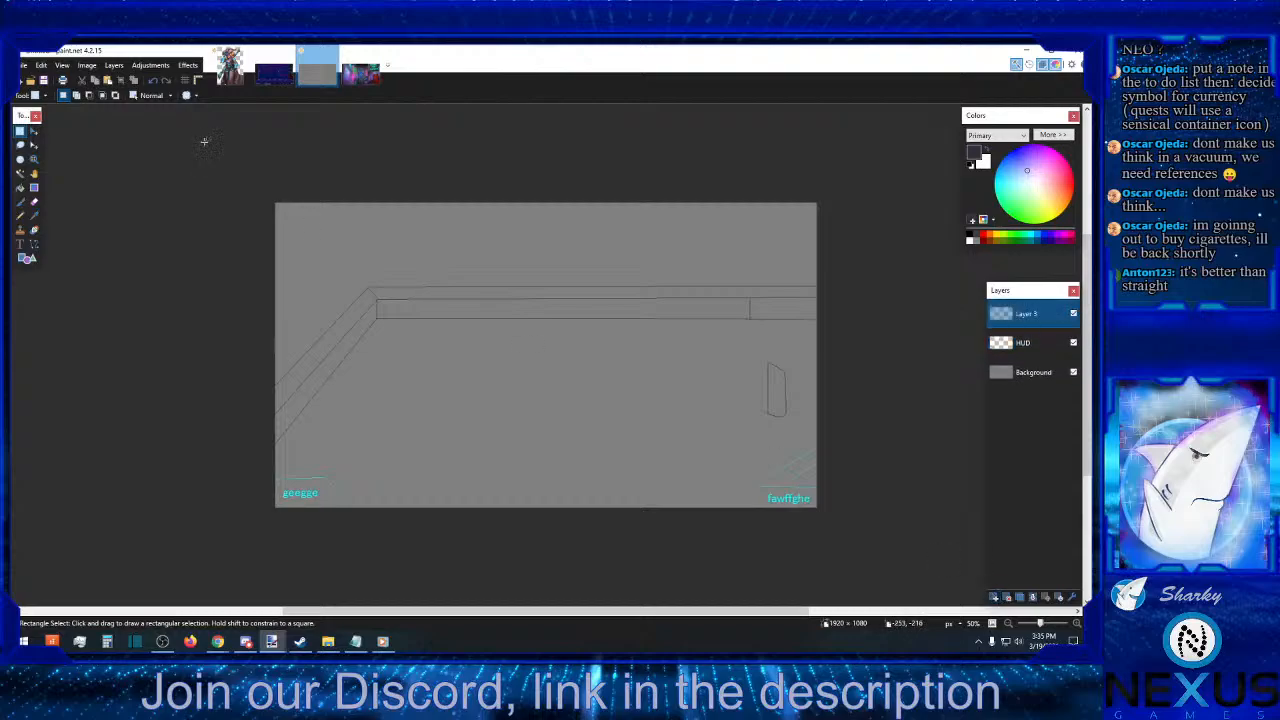
left_click(108, 84)
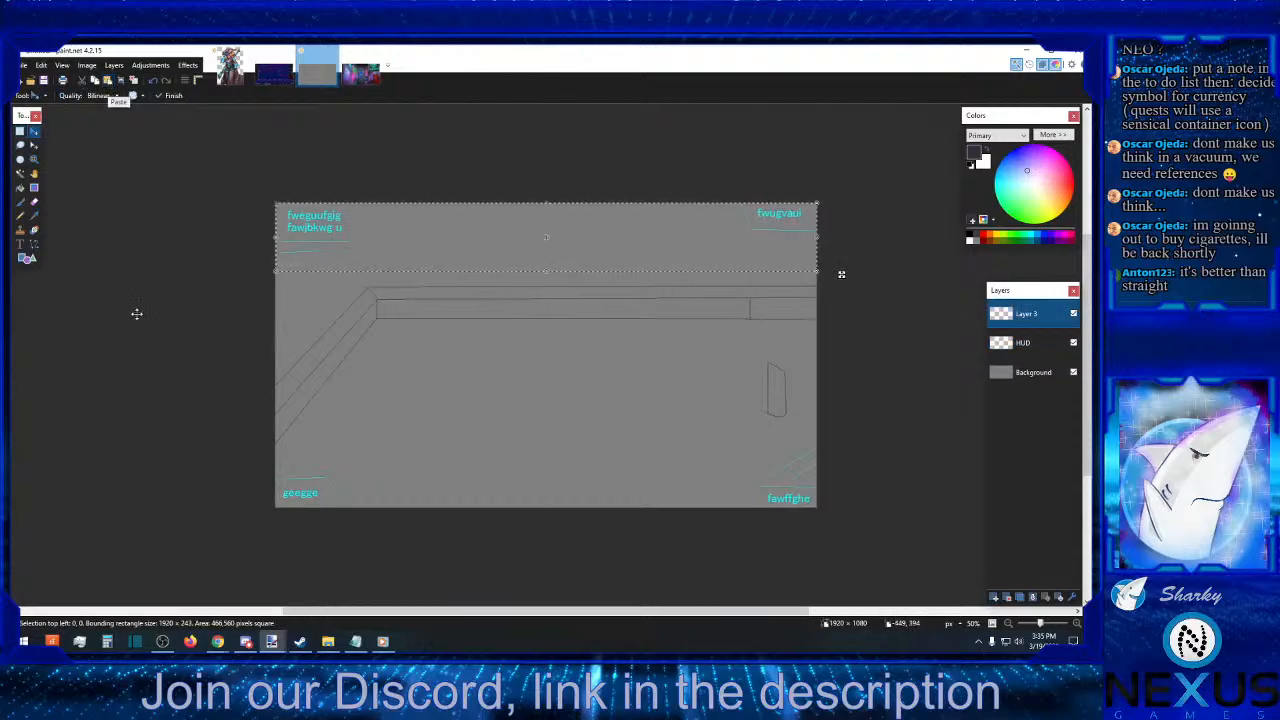
- Cut the lower-left HUD text and accent line, about 358 × 180 px, from the HUD layer and paste it onto Layer 3
left_click(19, 131)
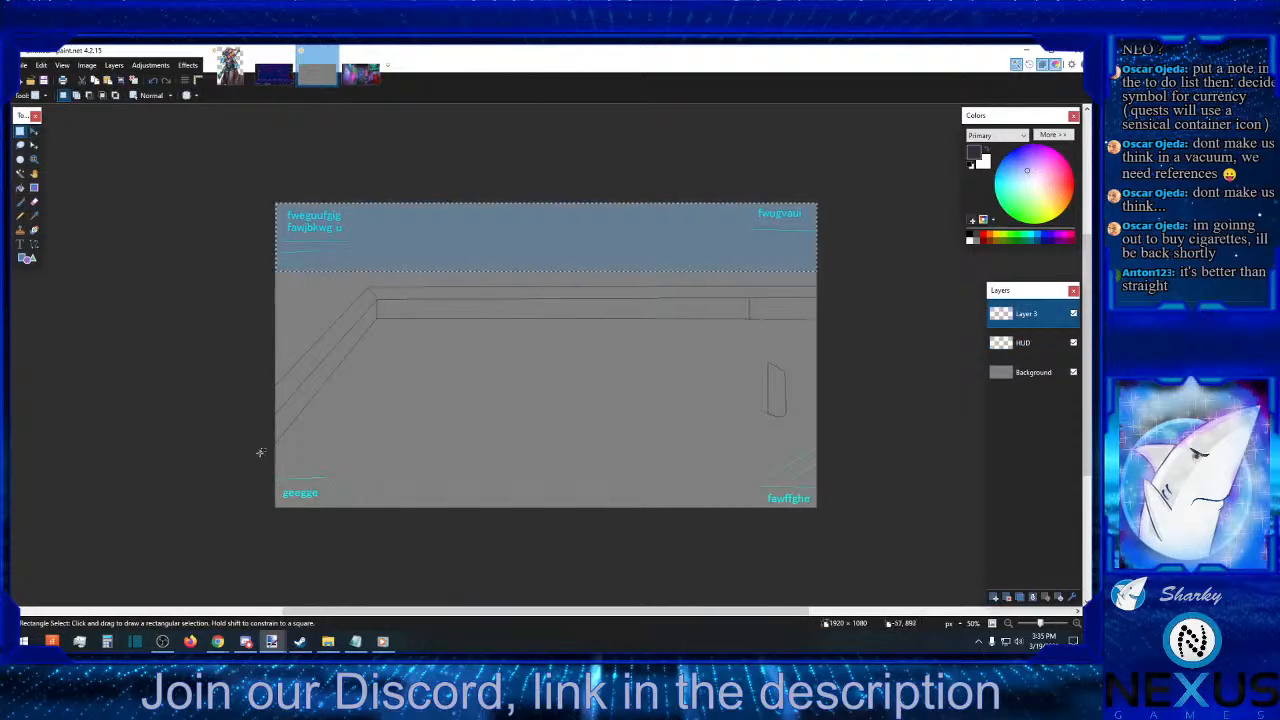
left_click_drag(263, 451, 460, 570)
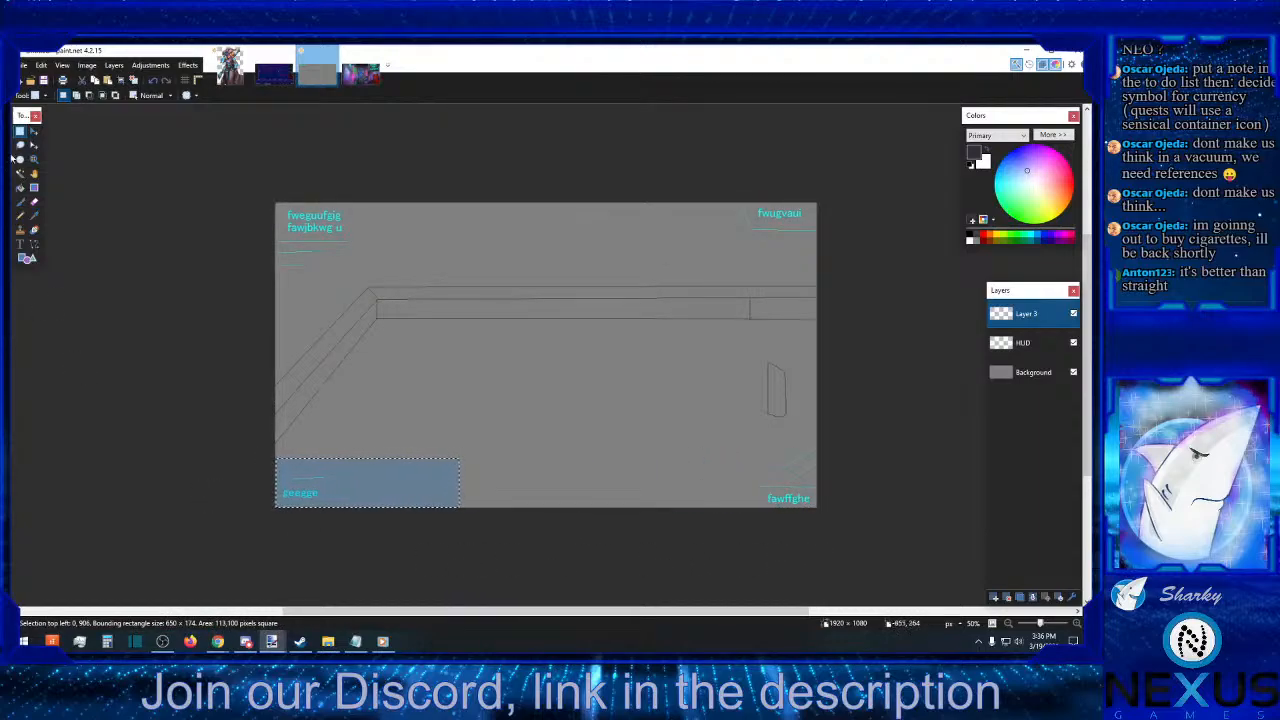
left_click(83, 81)
left_click(1028, 346)
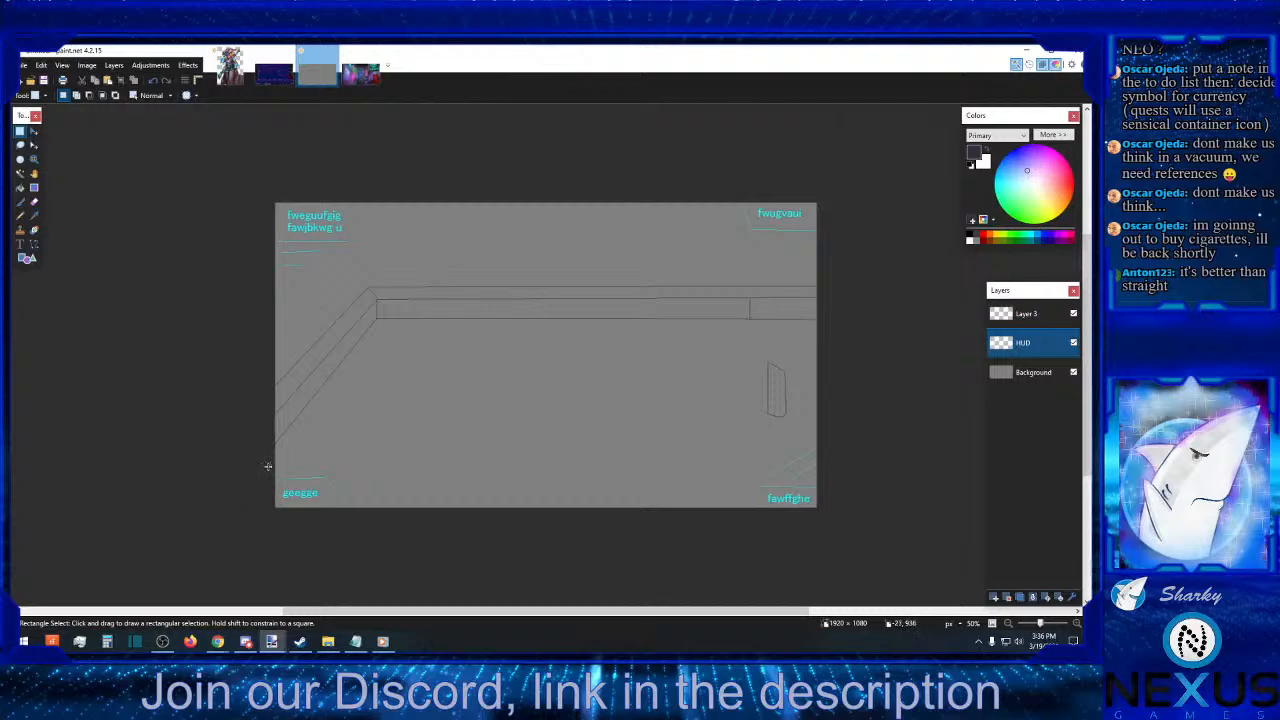
left_click_drag(266, 466, 418, 557)
left_click(86, 68)
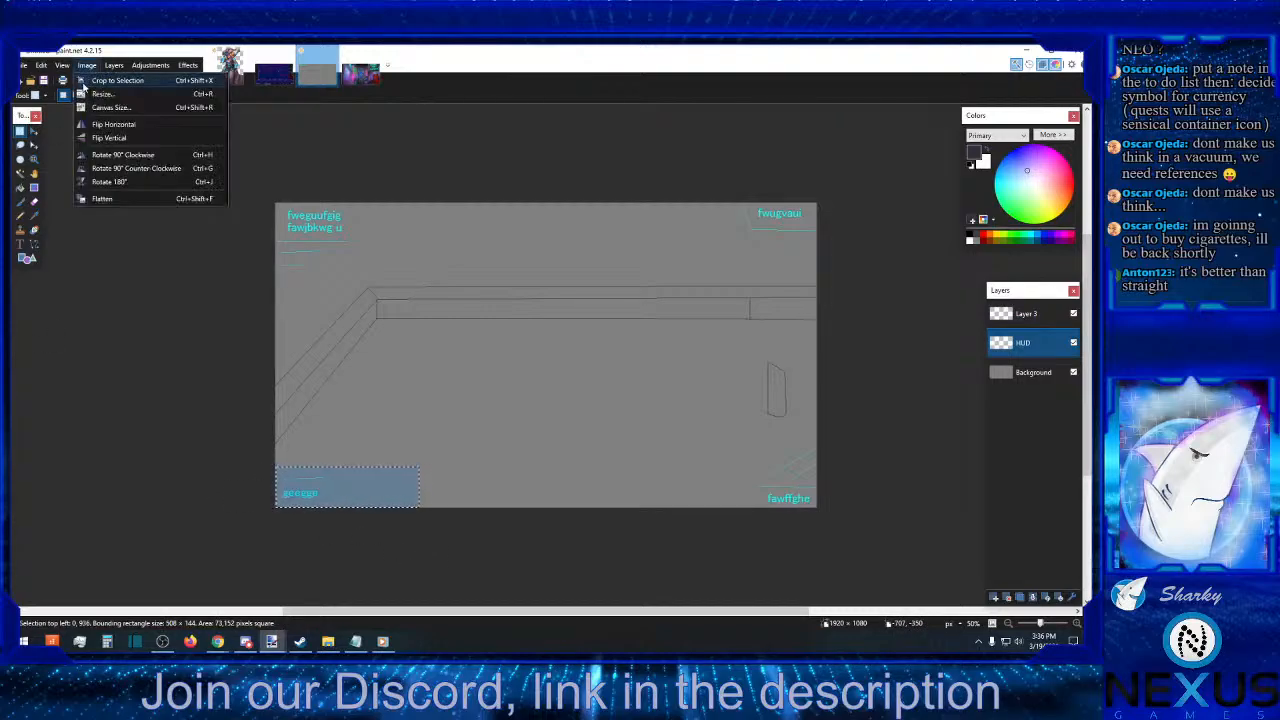
left_click(46, 168)
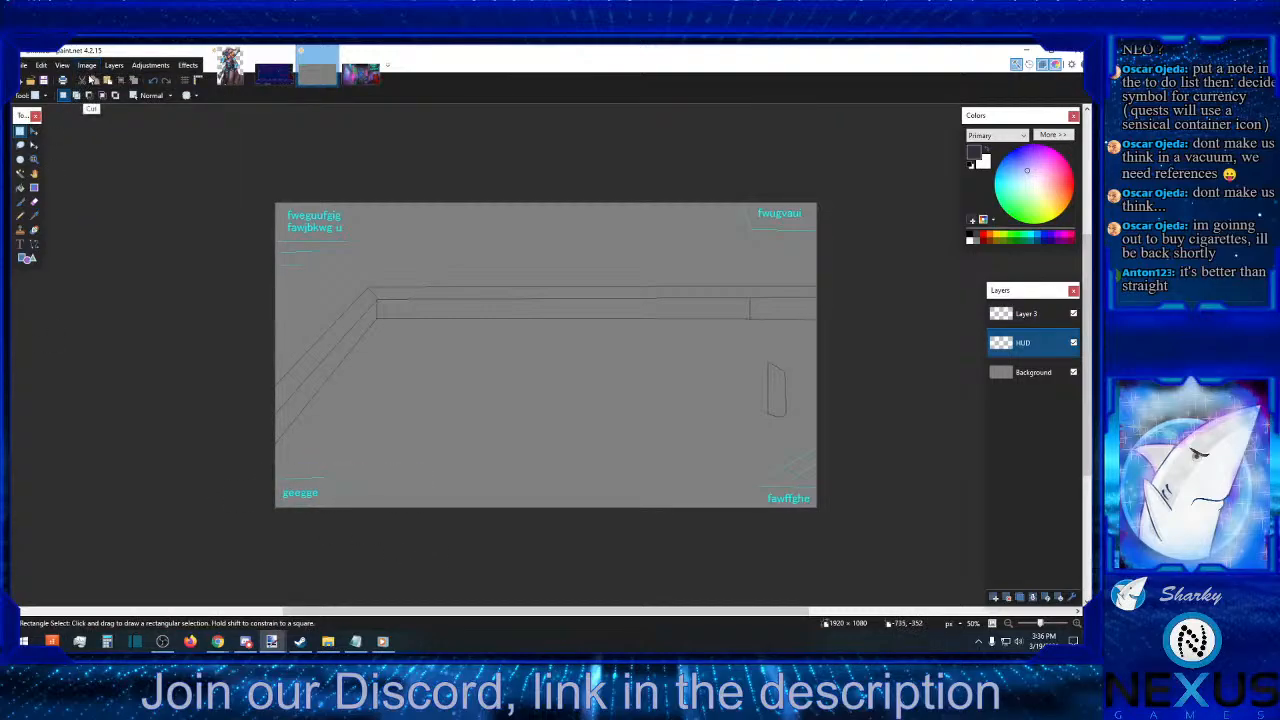
left_click_drag(265, 450, 378, 551)
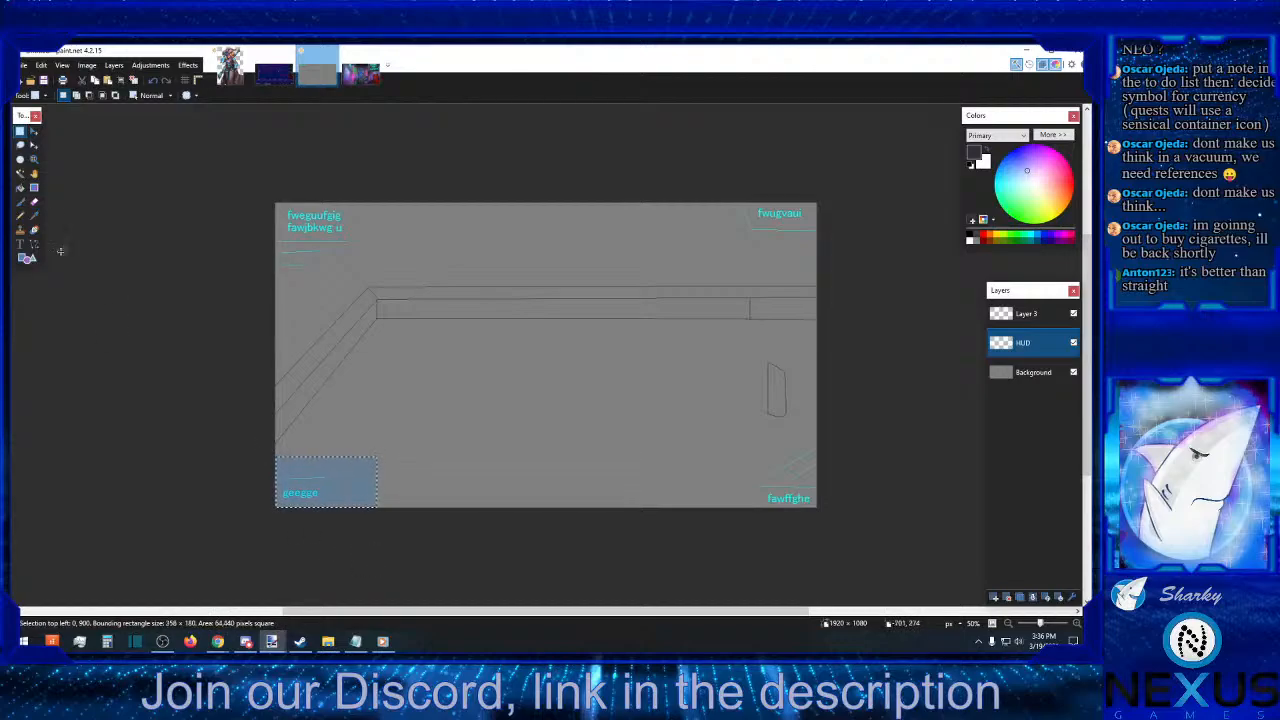
left_click(83, 81)
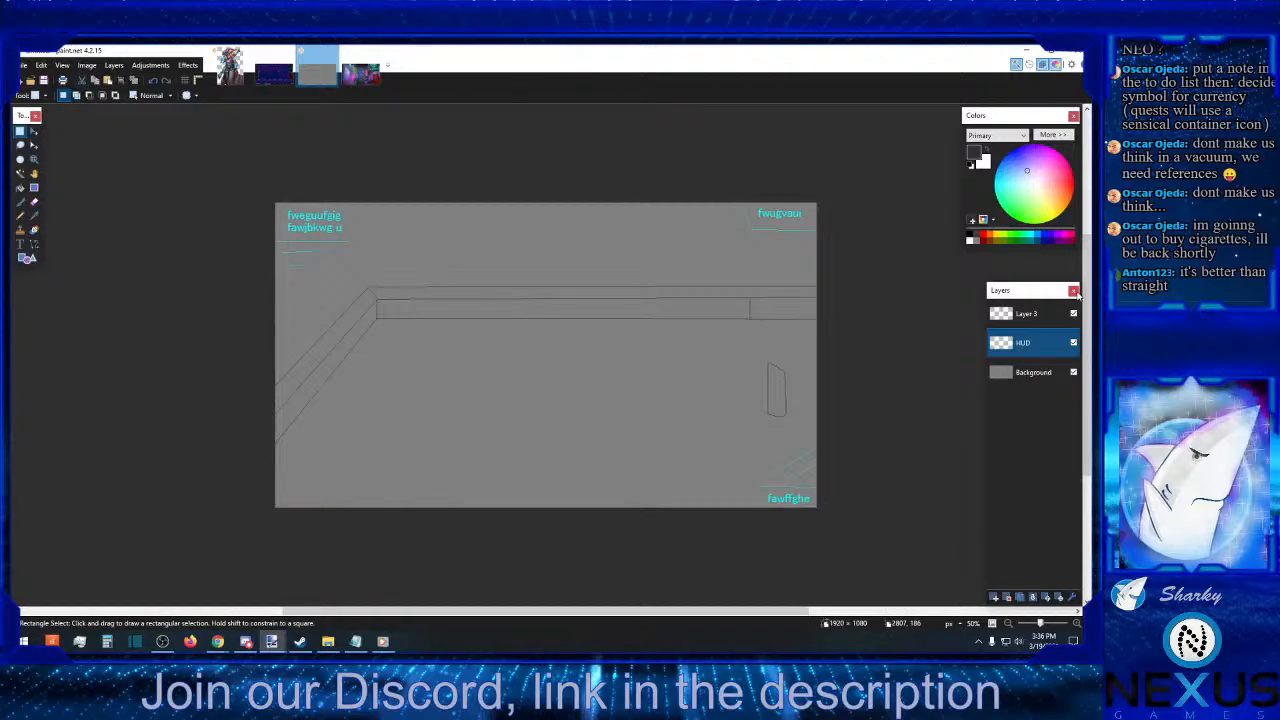
left_click(1028, 318)
left_click(108, 80)
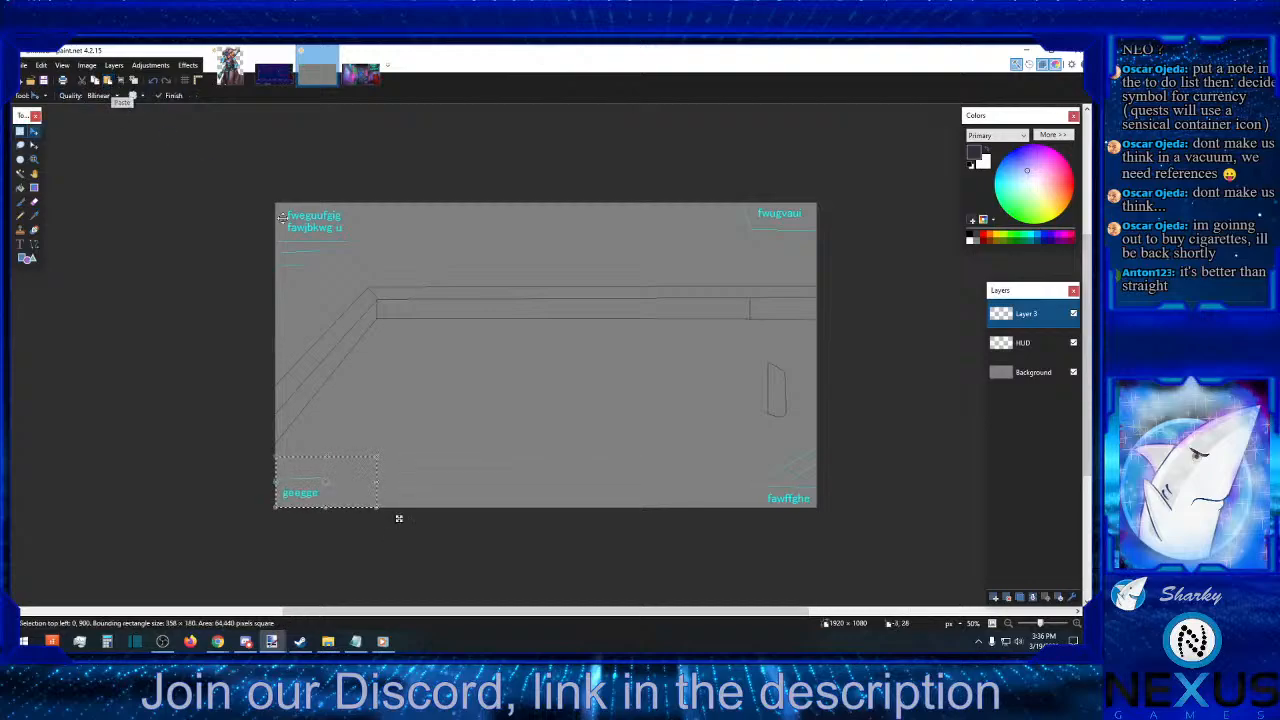
- Cut the lower-right HUD text and accent lines, about 227 × 266 px, from the HUD layer and paste them onto Layer 3
key("s")
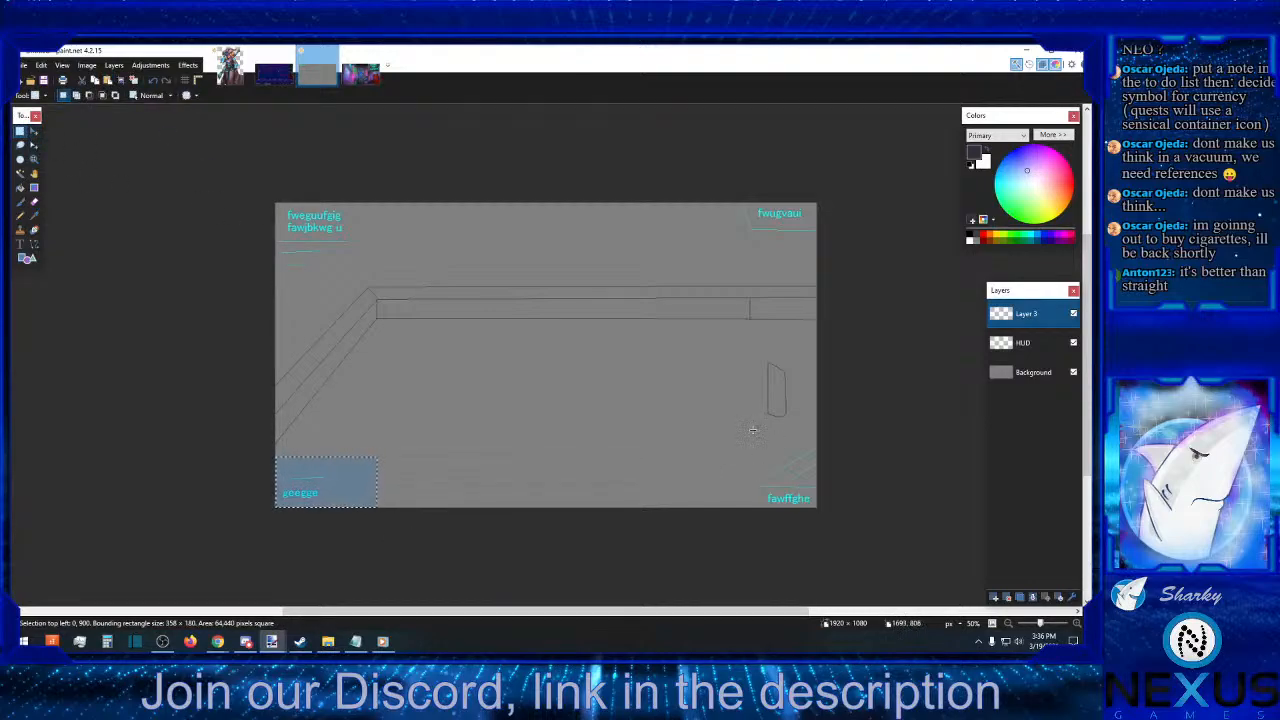
left_click_drag(751, 440, 851, 537)
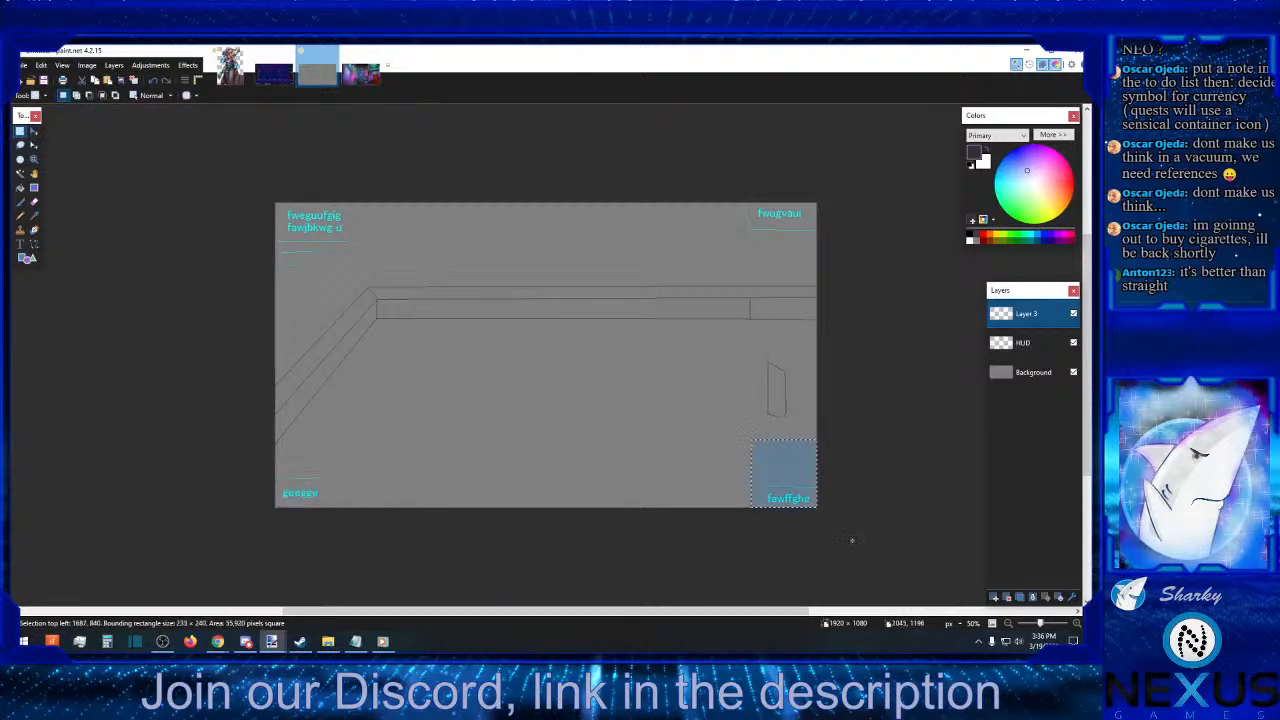
left_click(82, 80)
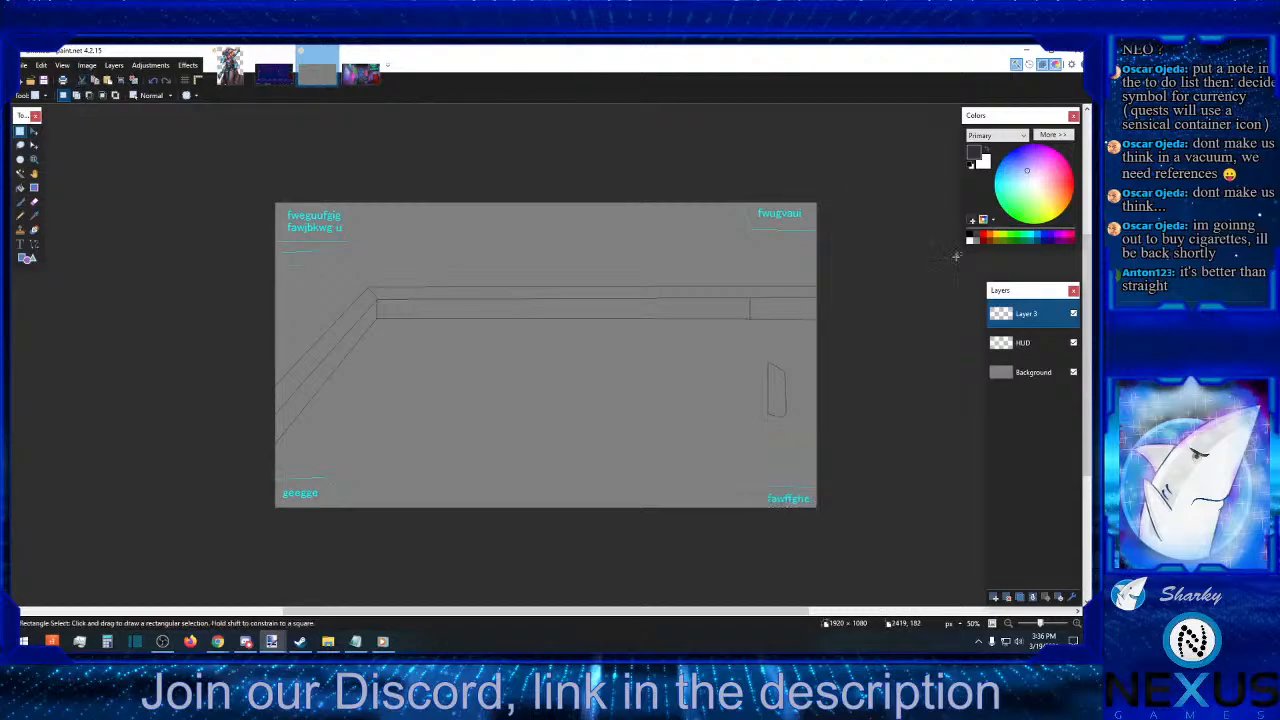
left_click(1033, 343)
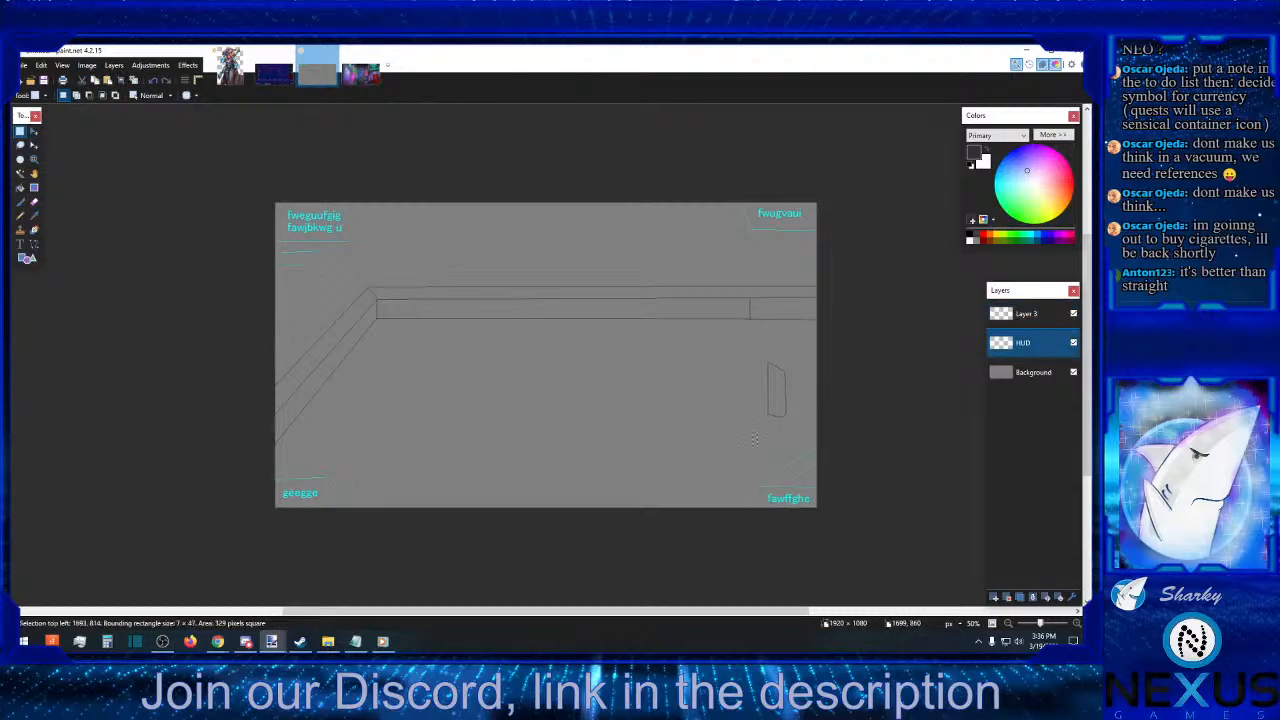
left_click_drag(753, 432, 847, 512)
left_click(82, 80)
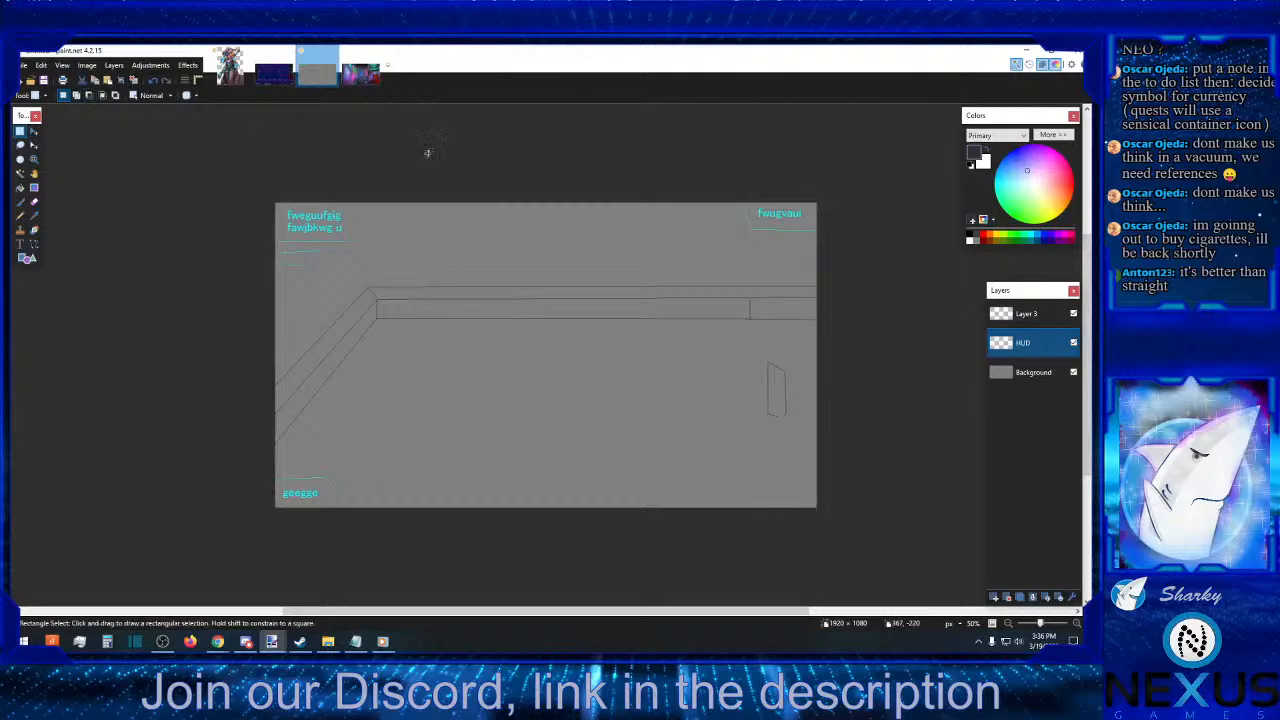
left_click(1030, 313)
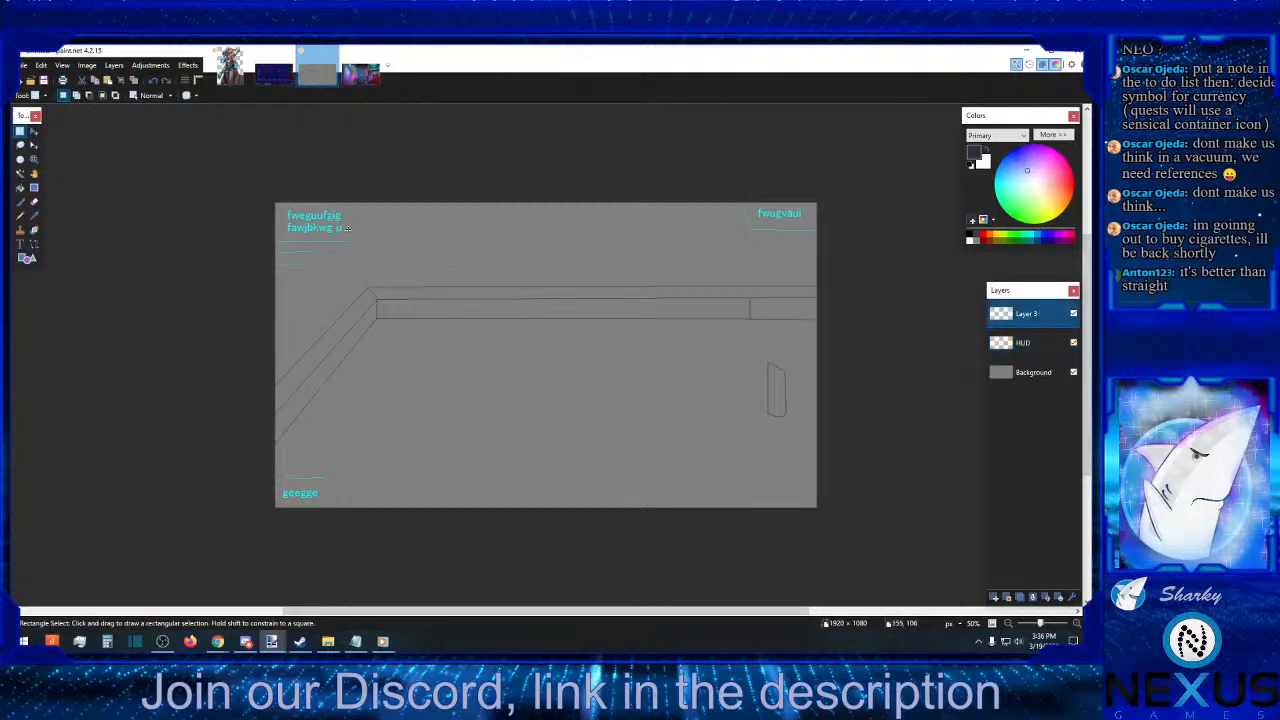
left_click(106, 81)
- Merge the old HUD layer down into Background, rename Layer 3 as HUD, and toggle its visibility to check its contents
left_click(1030, 343)
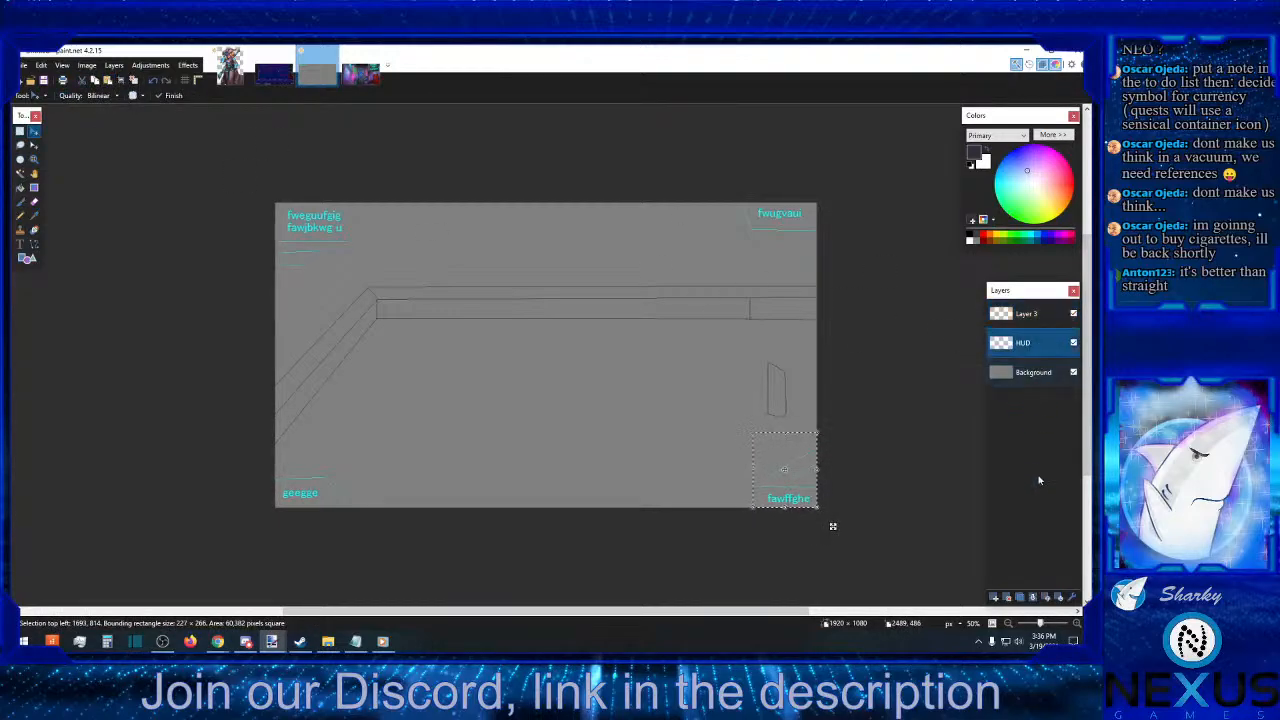
left_click(1033, 597)
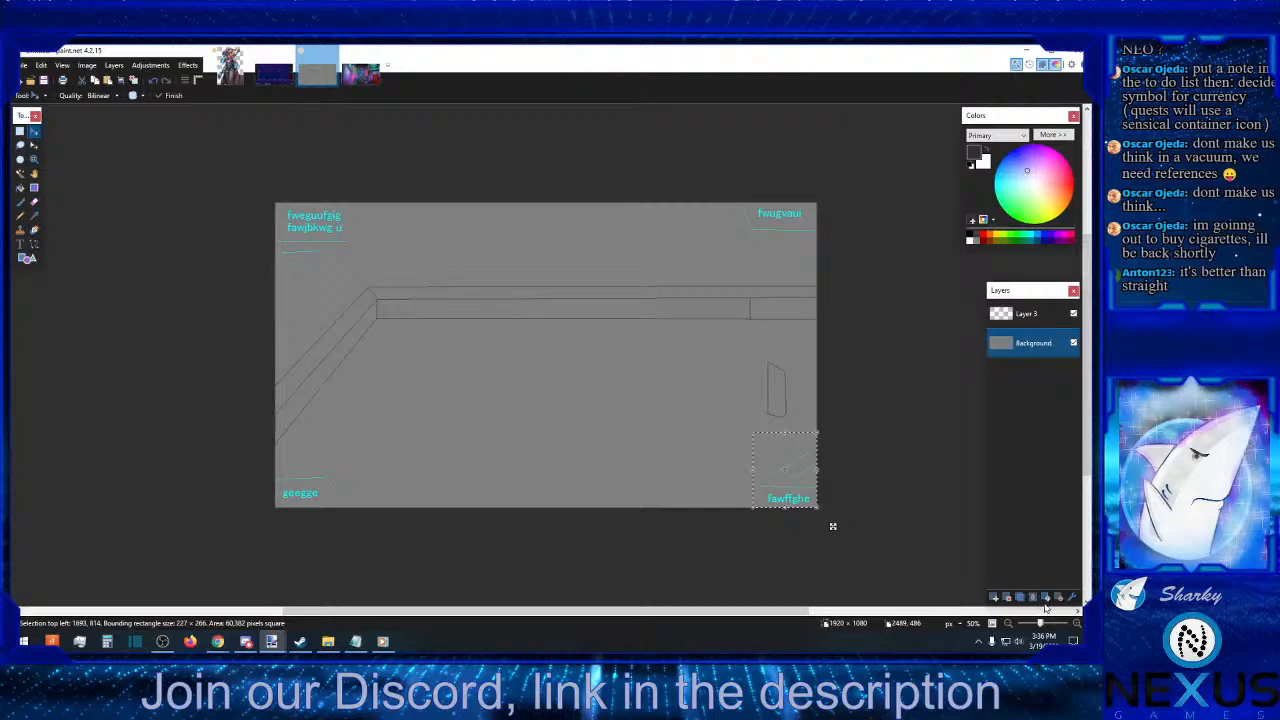
left_click(1041, 315)
double_click(1041, 315)
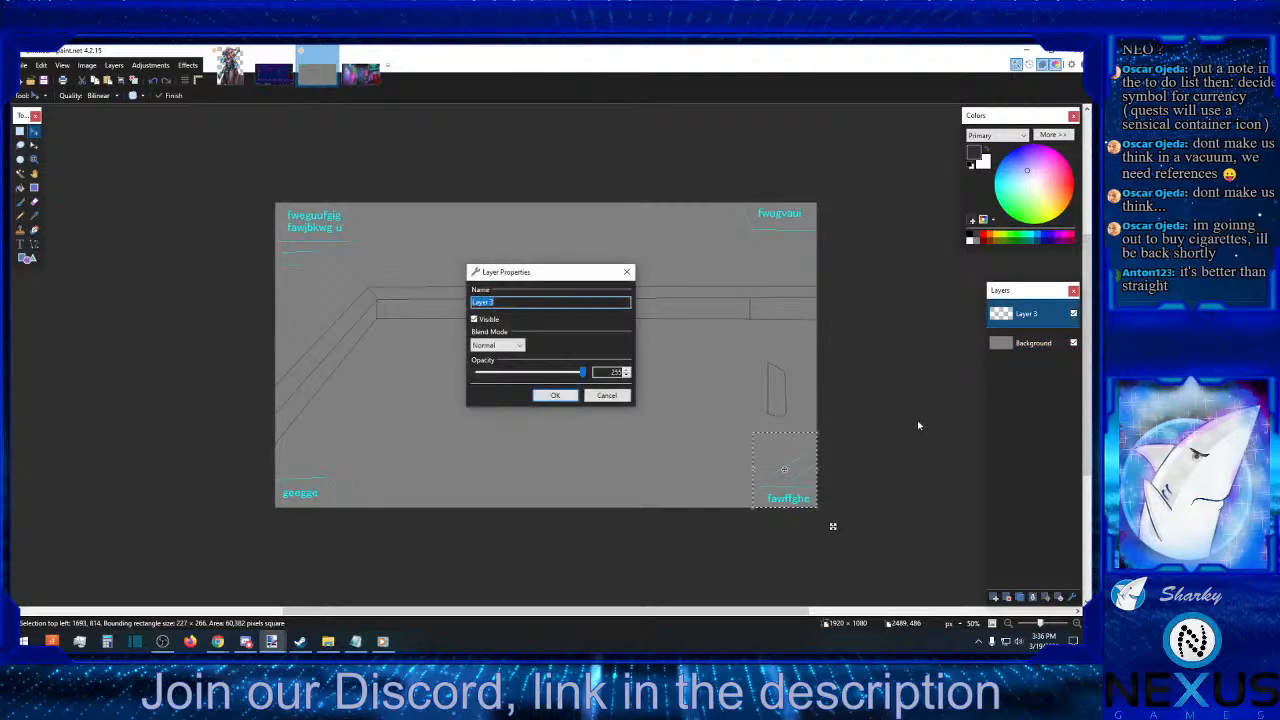
type("HUD")
key("Return")
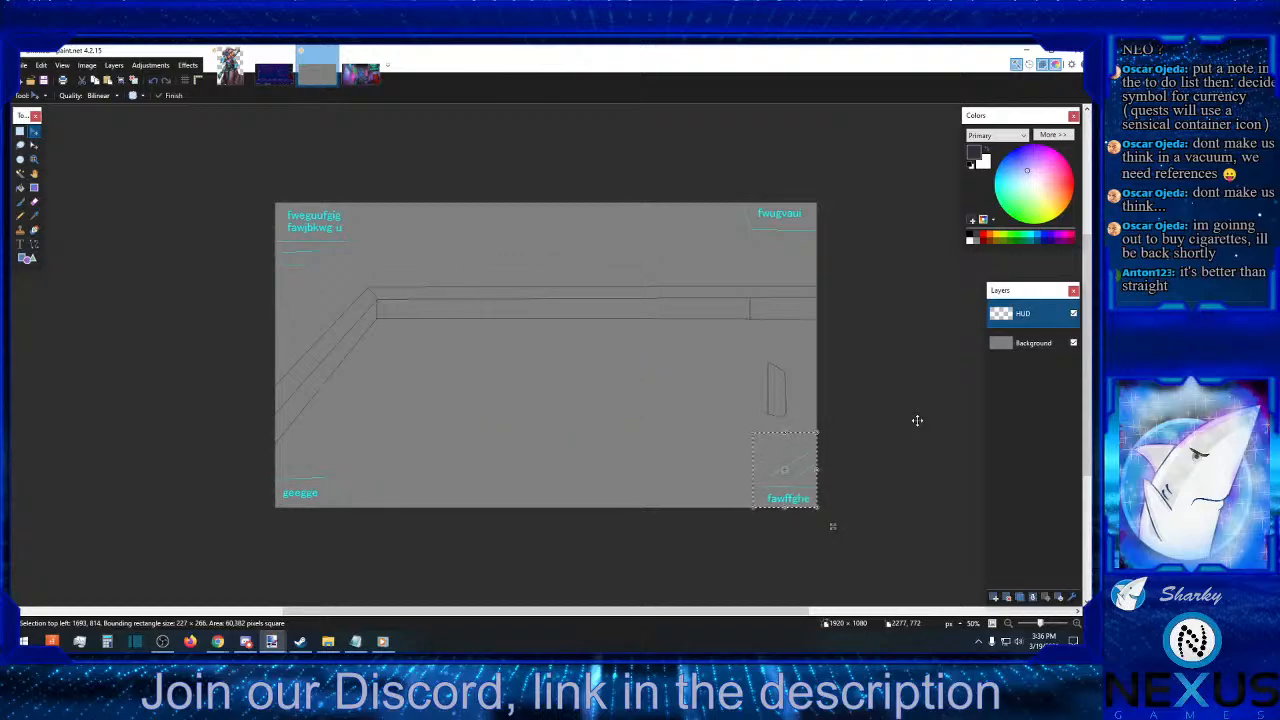
left_click(1074, 314)
left_click(1074, 314)
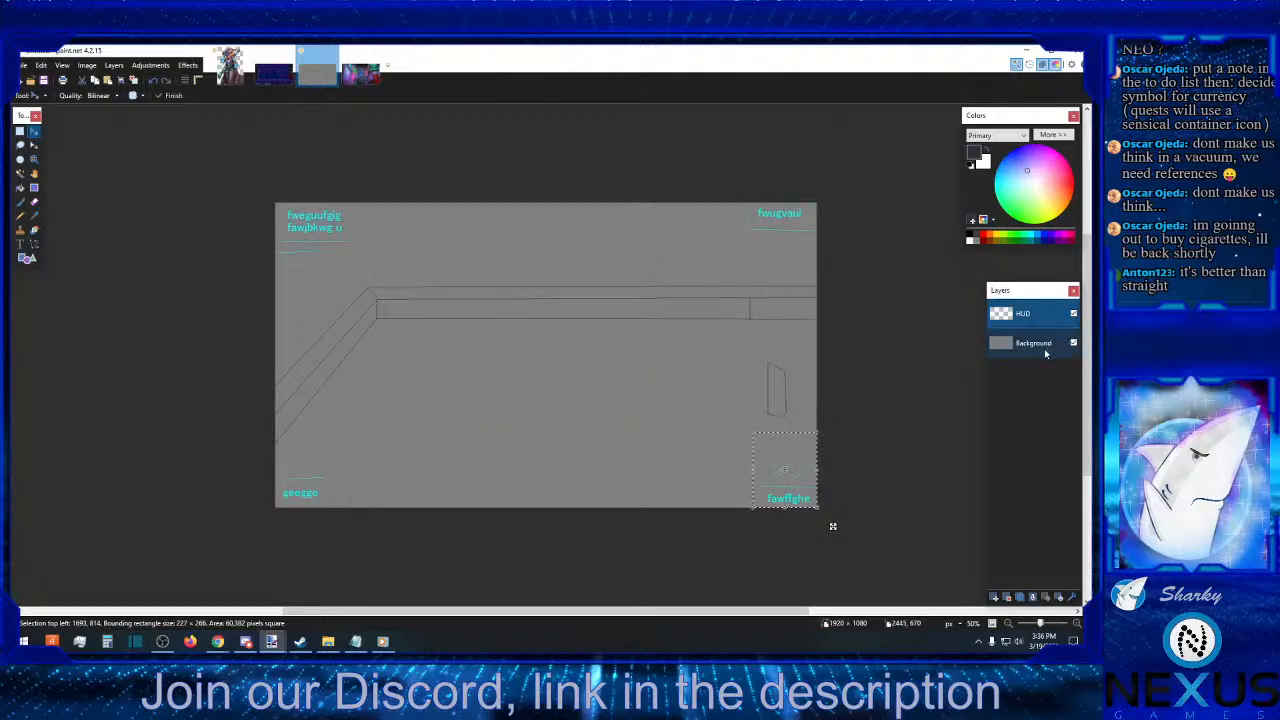
- Clear the selection around the lower-right HUD text and make Background the active layer
left_click(19, 187)
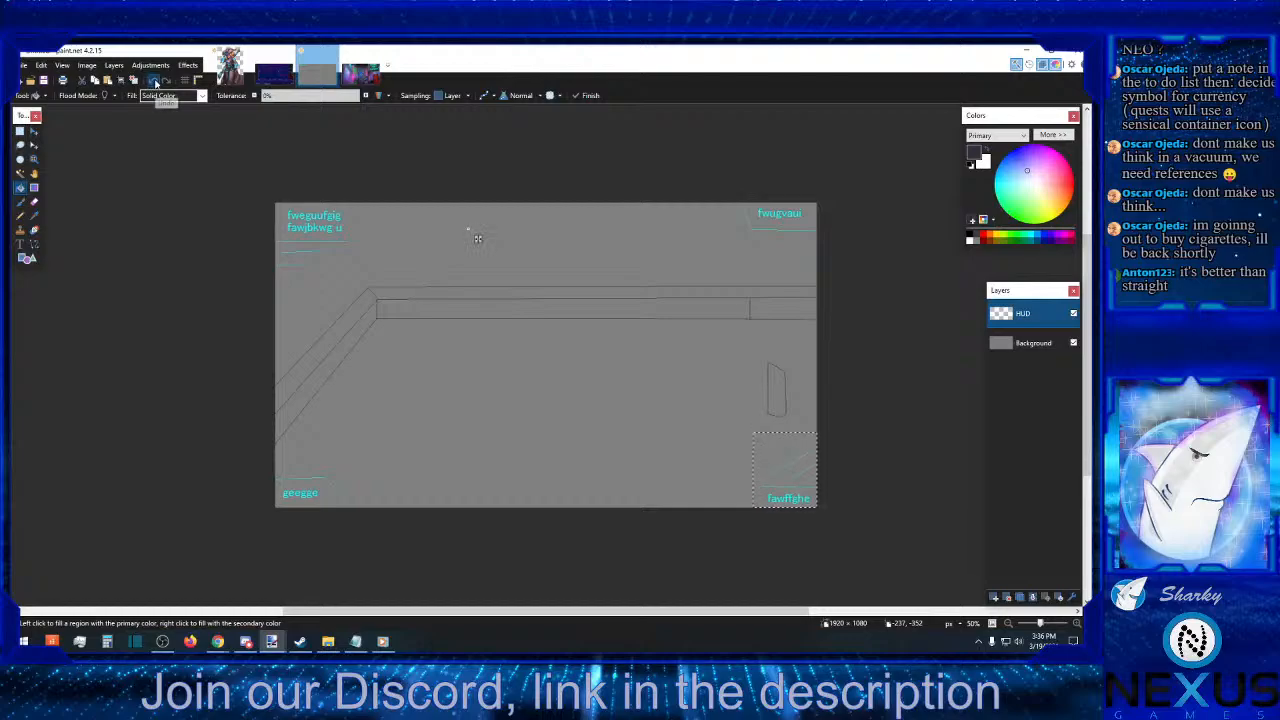
left_click(19, 132)
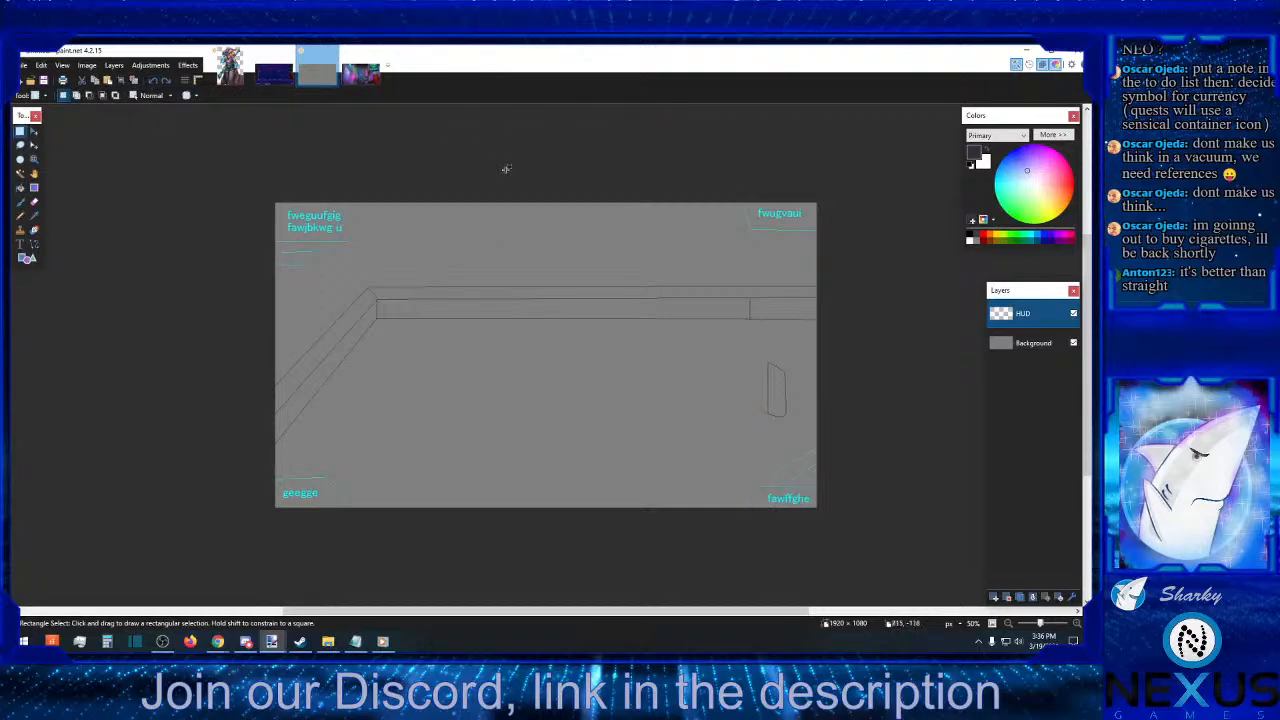
left_click(1039, 347)
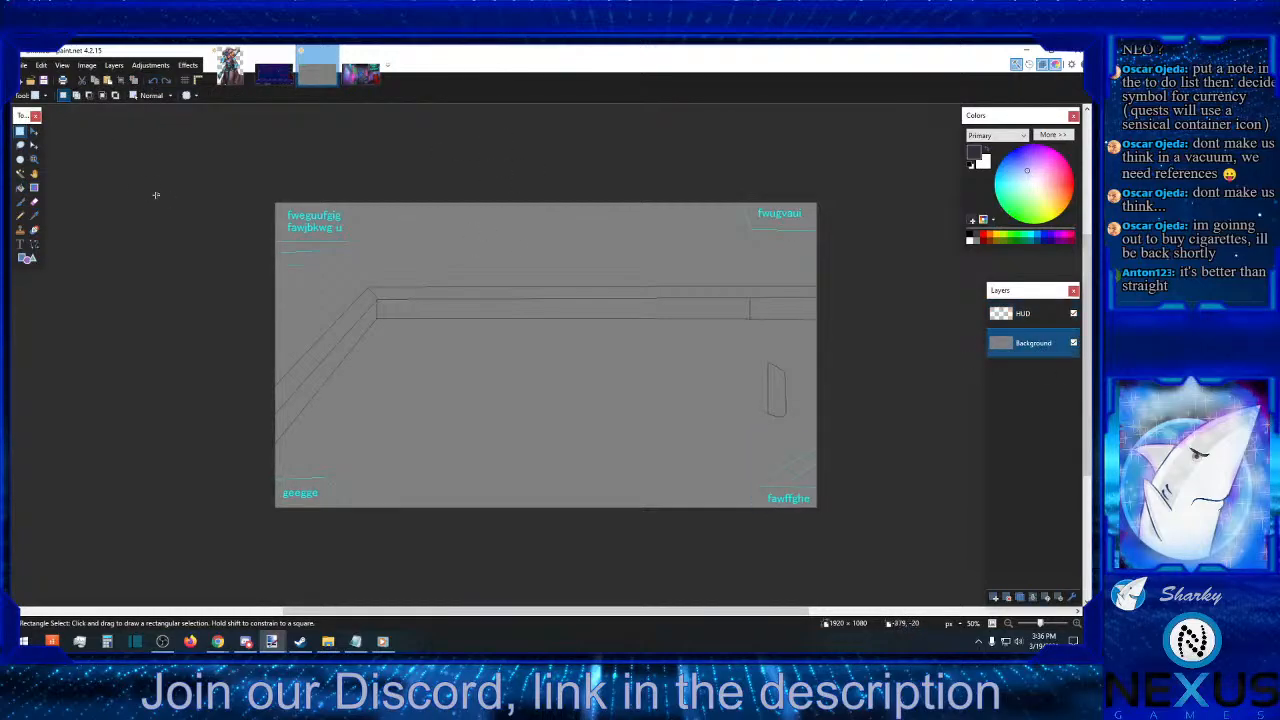
- Try to fill the gray area of the Background layer with the sampled dark color and undo the fill
left_click(20, 187)
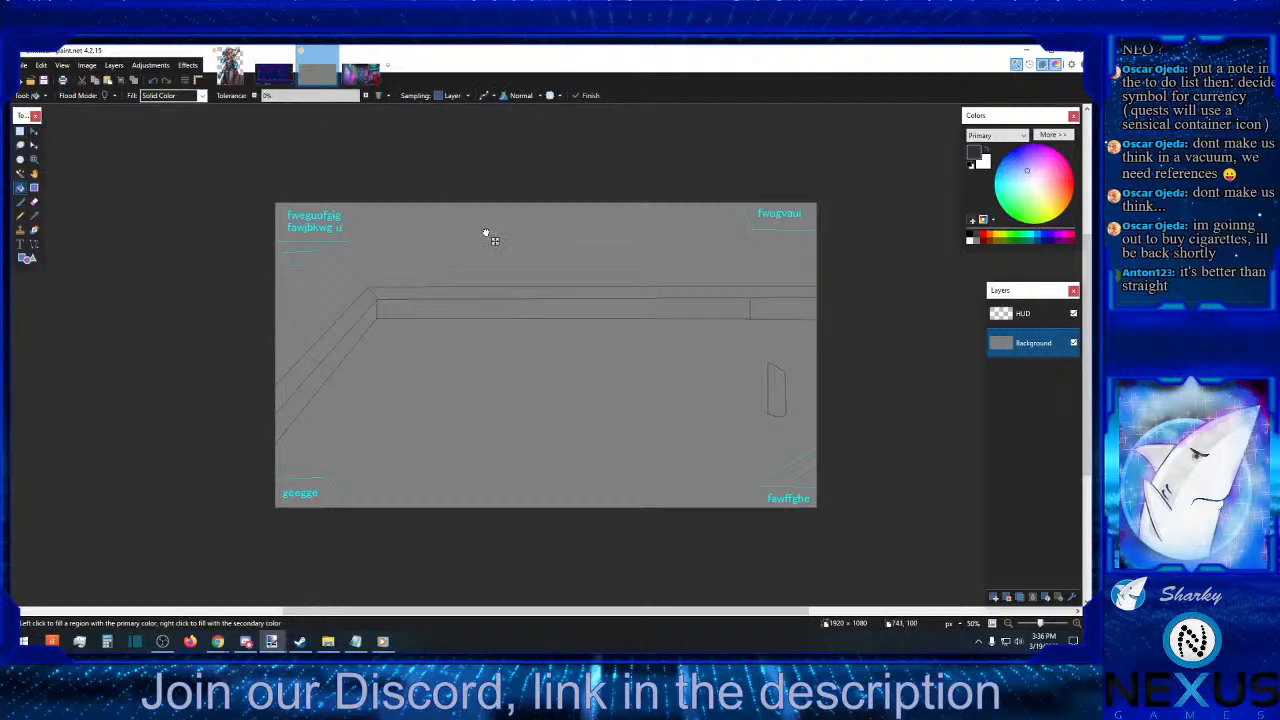
left_click(486, 234)
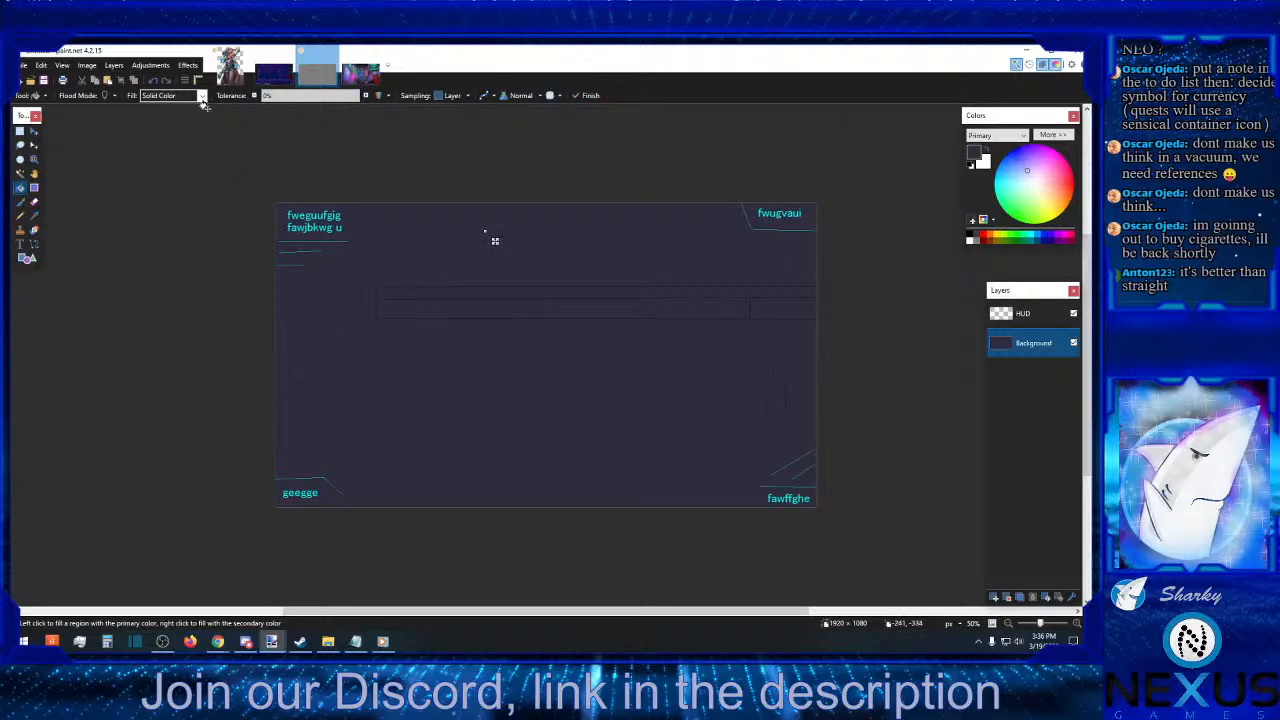
left_click(155, 83)
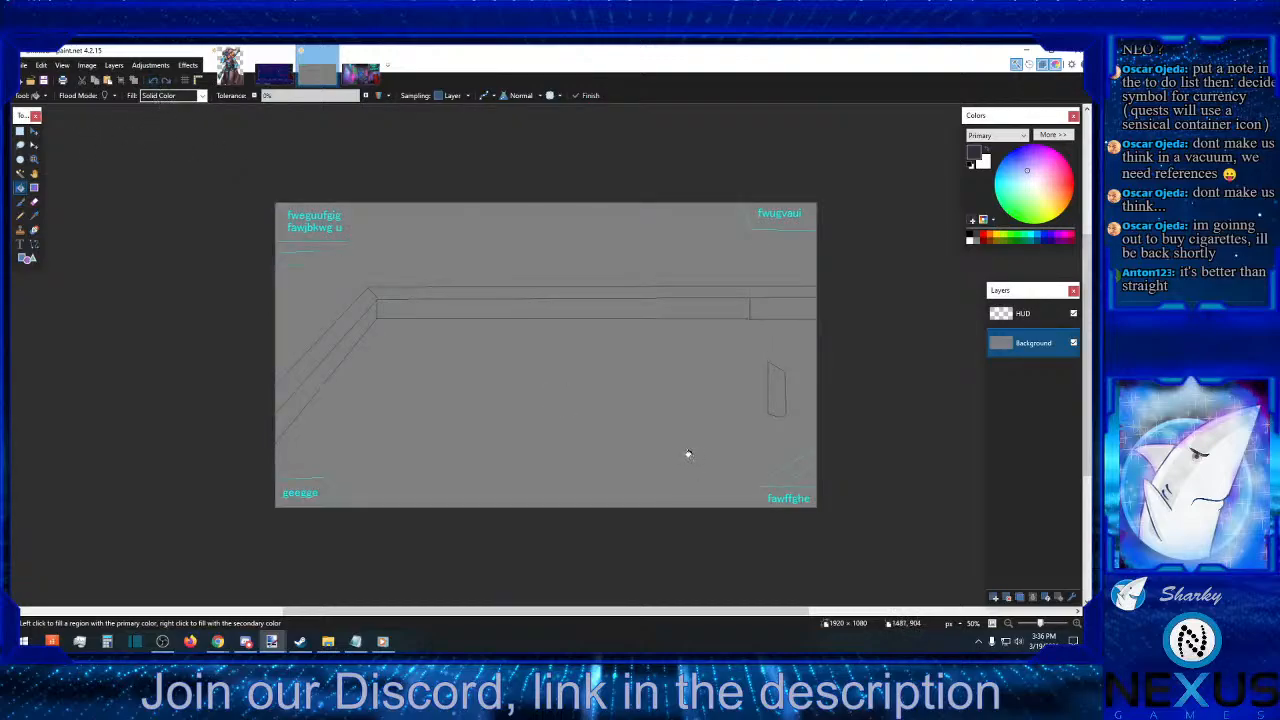
- Set the primary color to black and use the Pencil to close gaps in the bar outline, including at its inner left corner
scroll(420, 486, "up", 3)
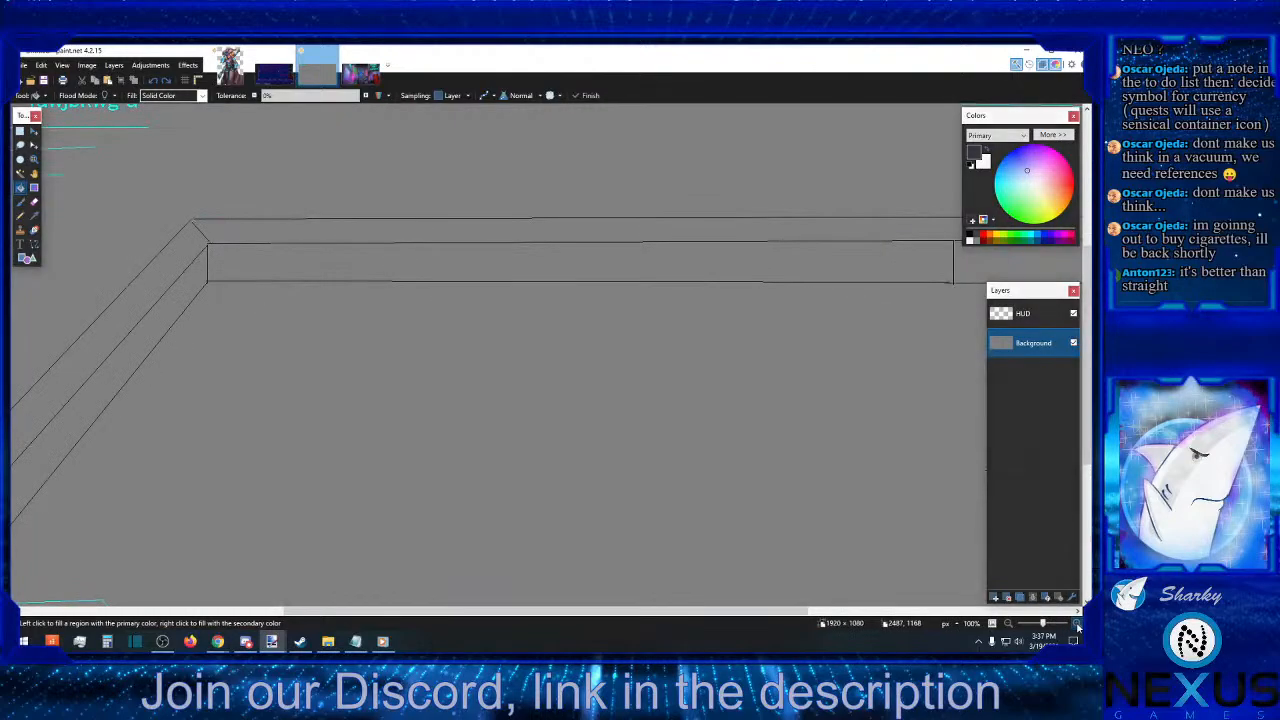
scroll(420, 486, "up", 3)
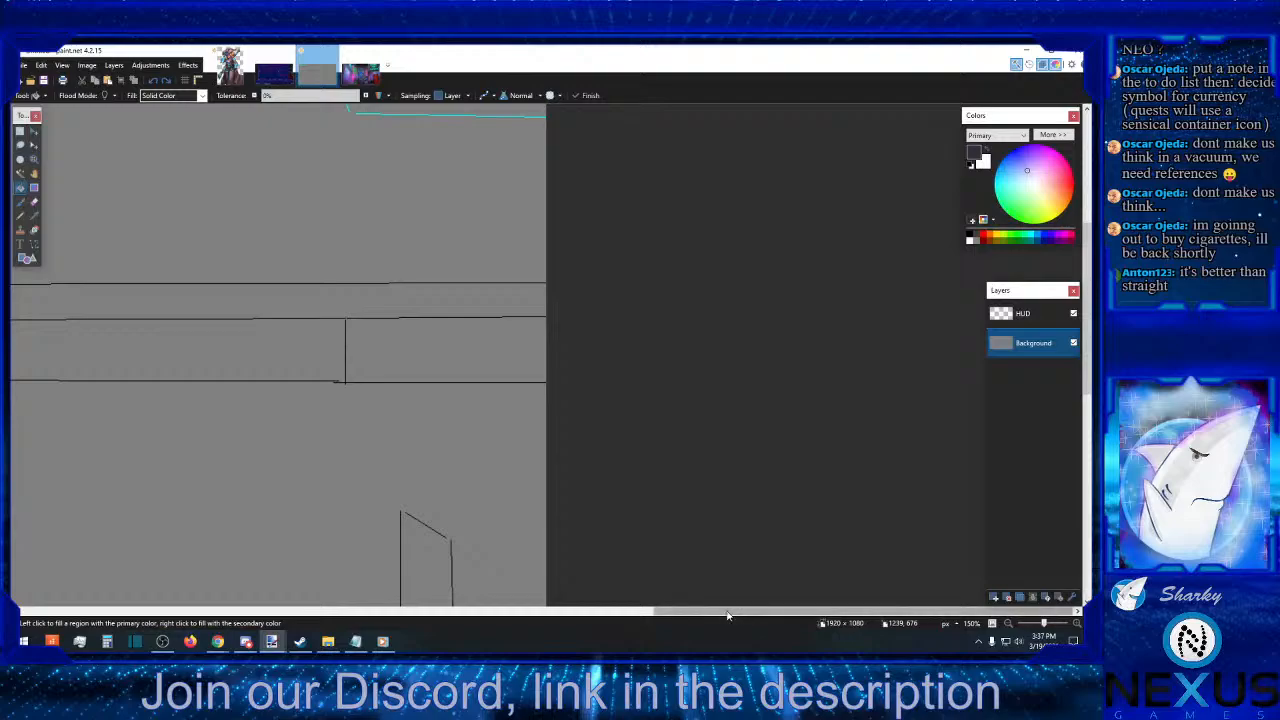
left_click(970, 235)
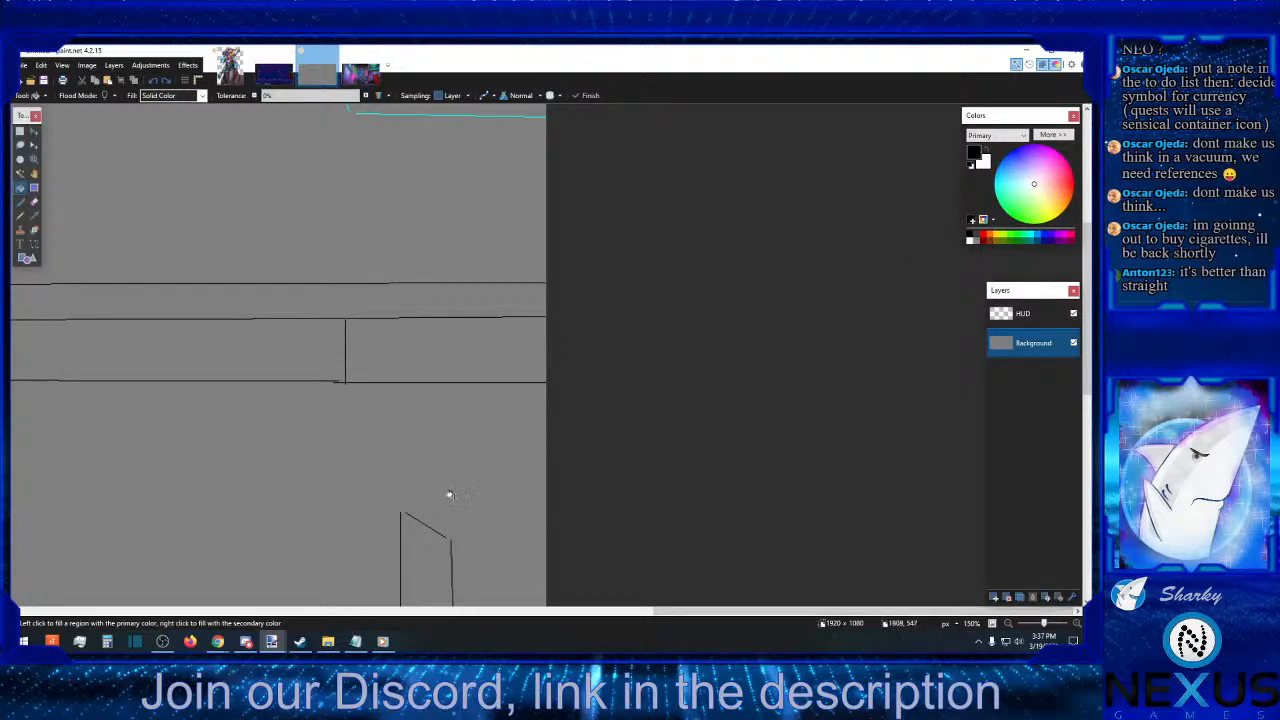
key("p")
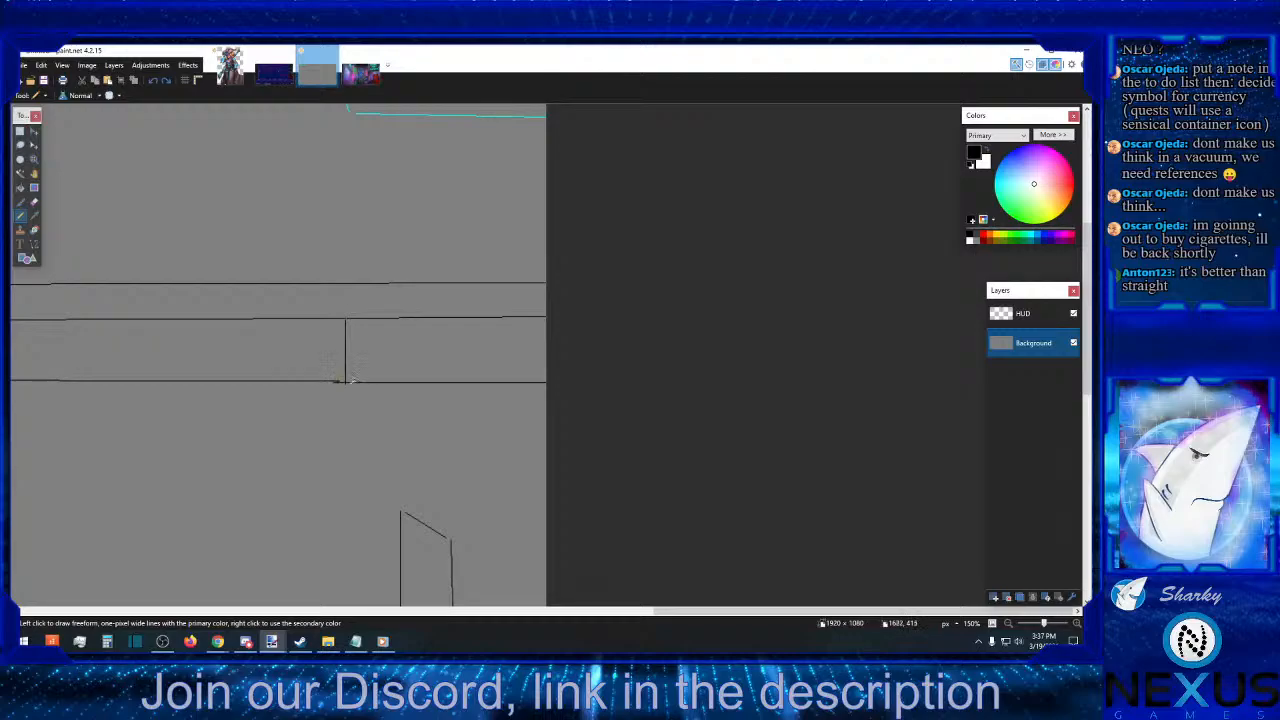
left_click(649, 615)
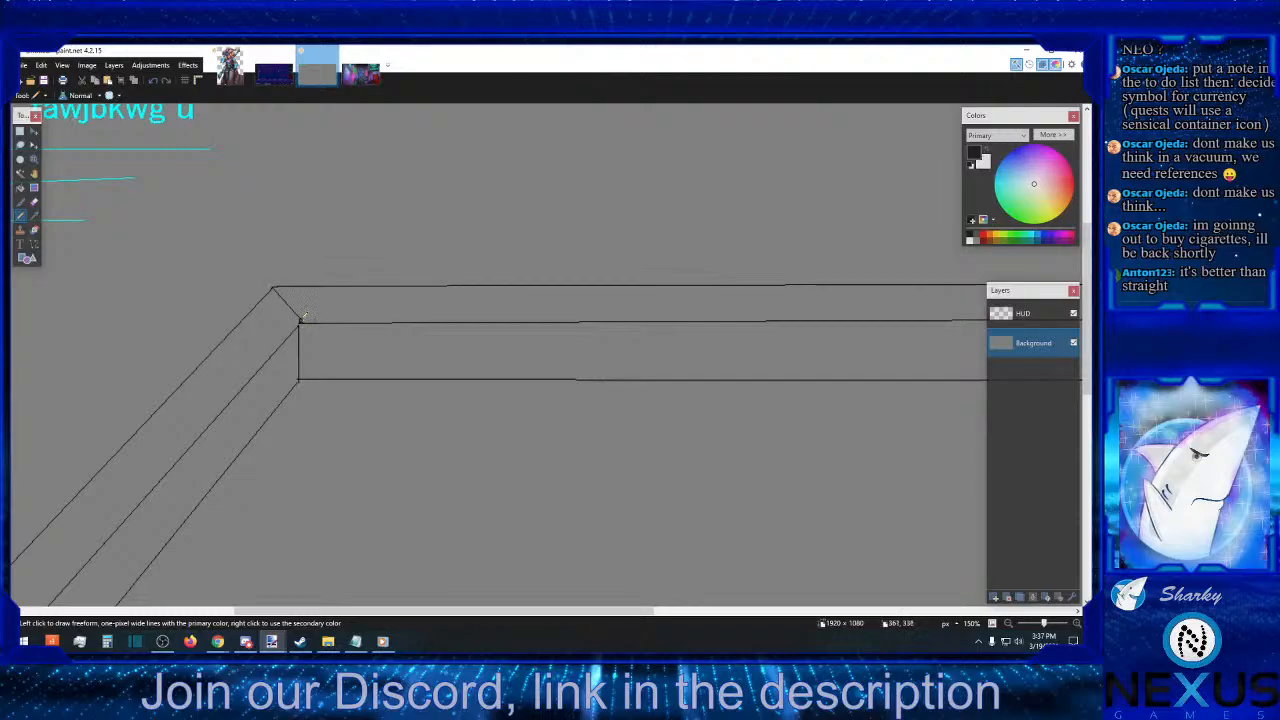
scroll(323, 489, "down", 3)
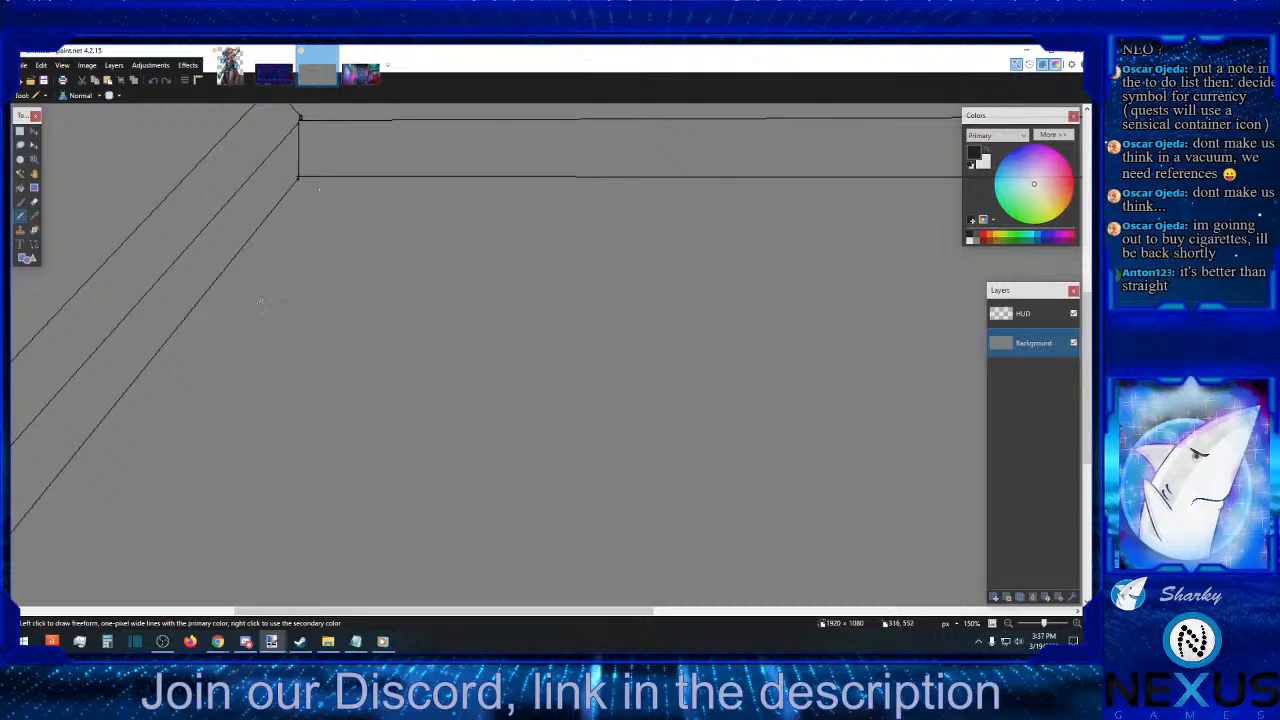
scroll(260, 303, "down", 5)
left_click_drag(523, 614, 349, 600)
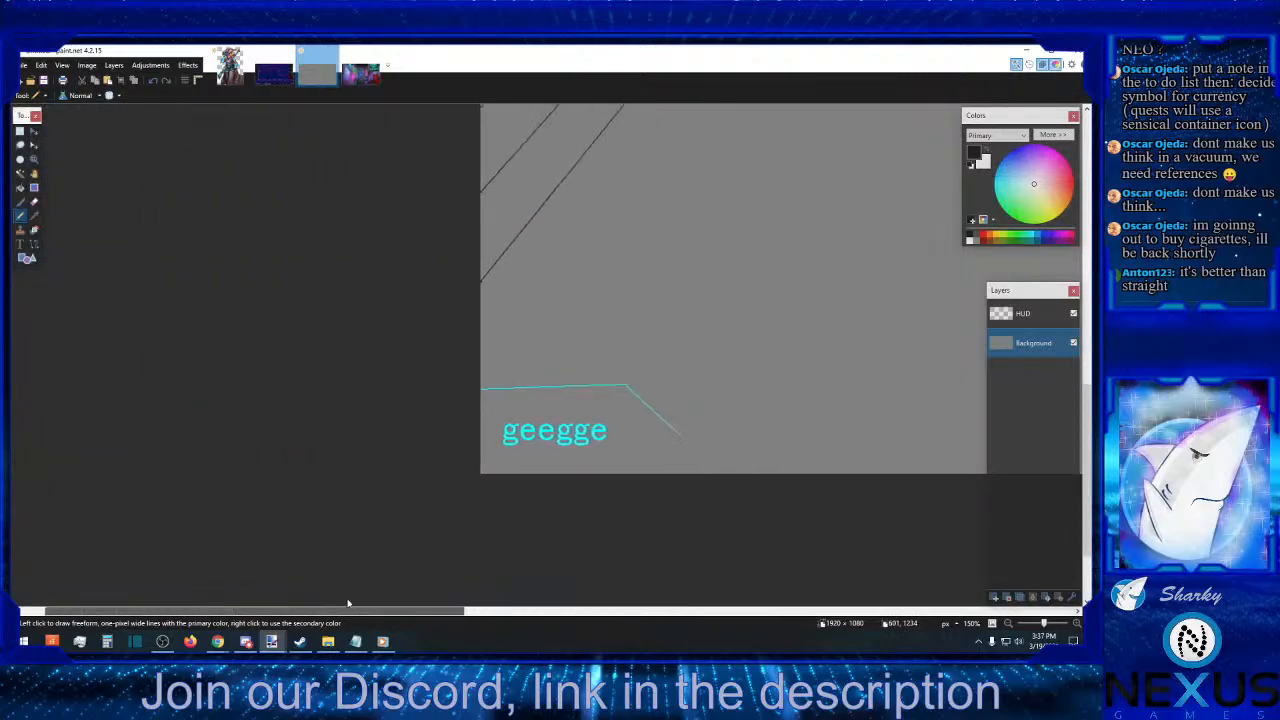
scroll(487, 193, "up", 3)
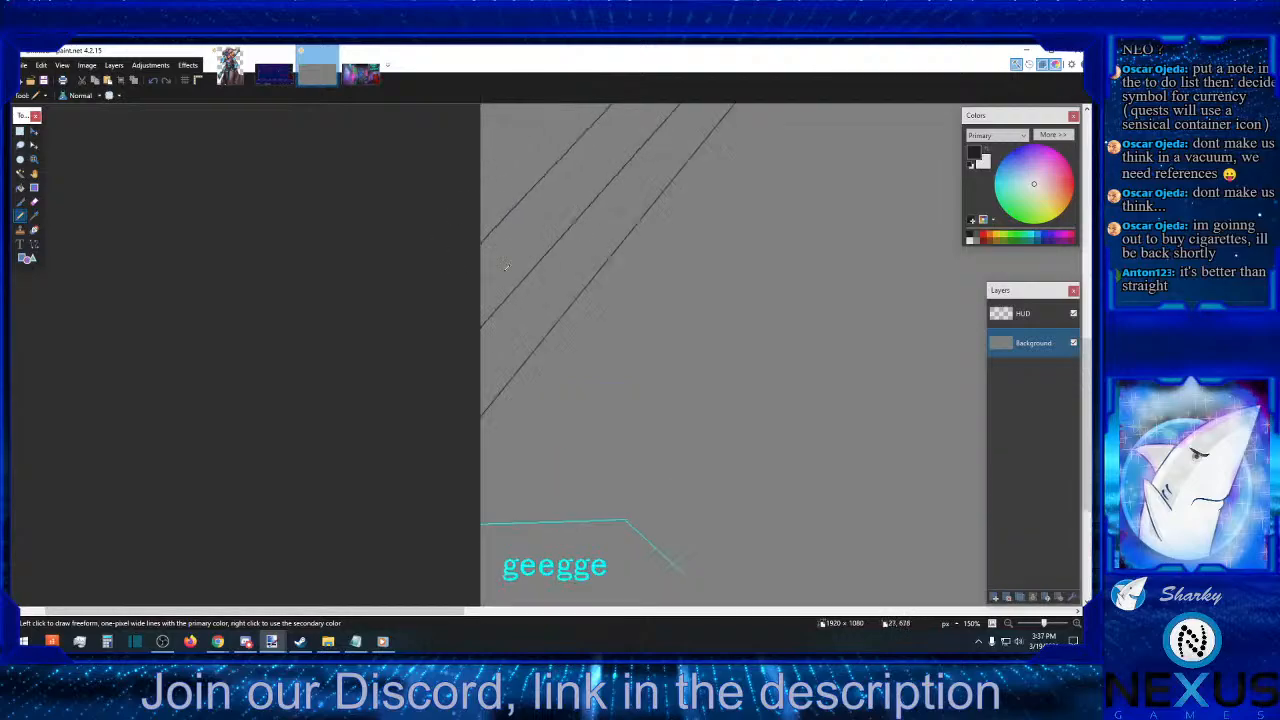
scroll(490, 323, "up", 2)
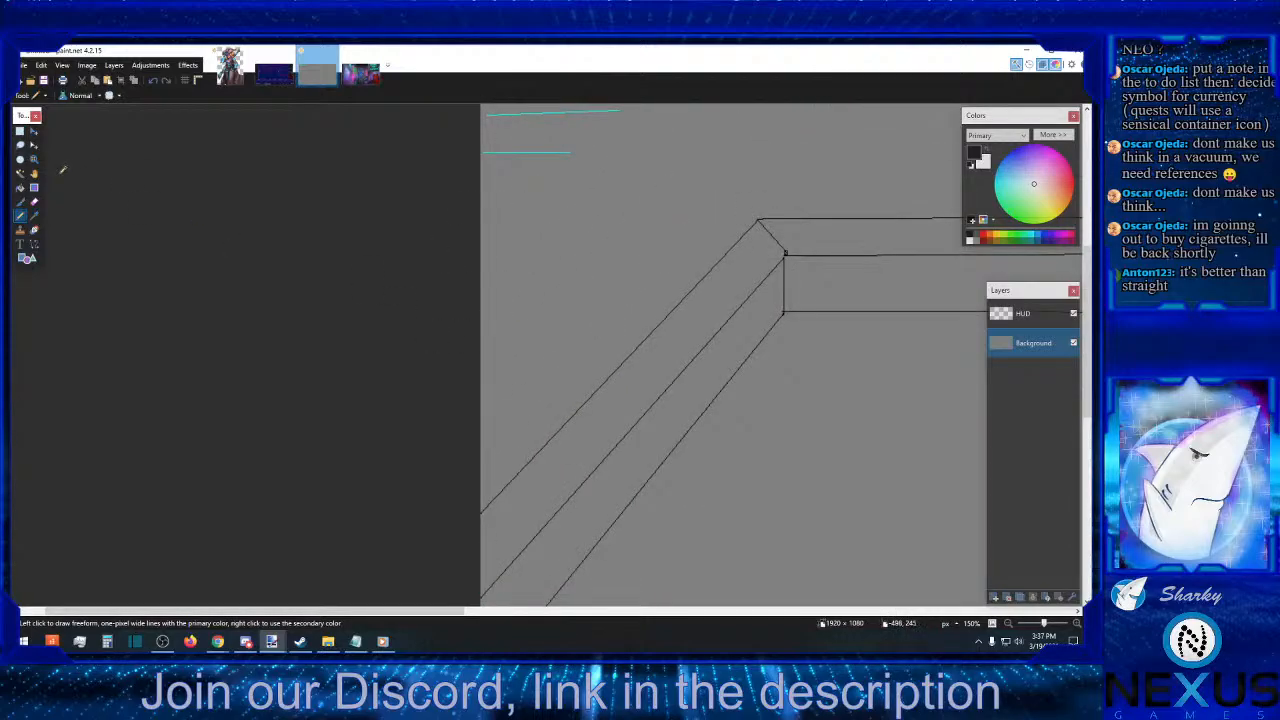
- Sample a dark purple-gray from the neon street image and fill the Background area above the bar outline with it
left_click(20, 187)
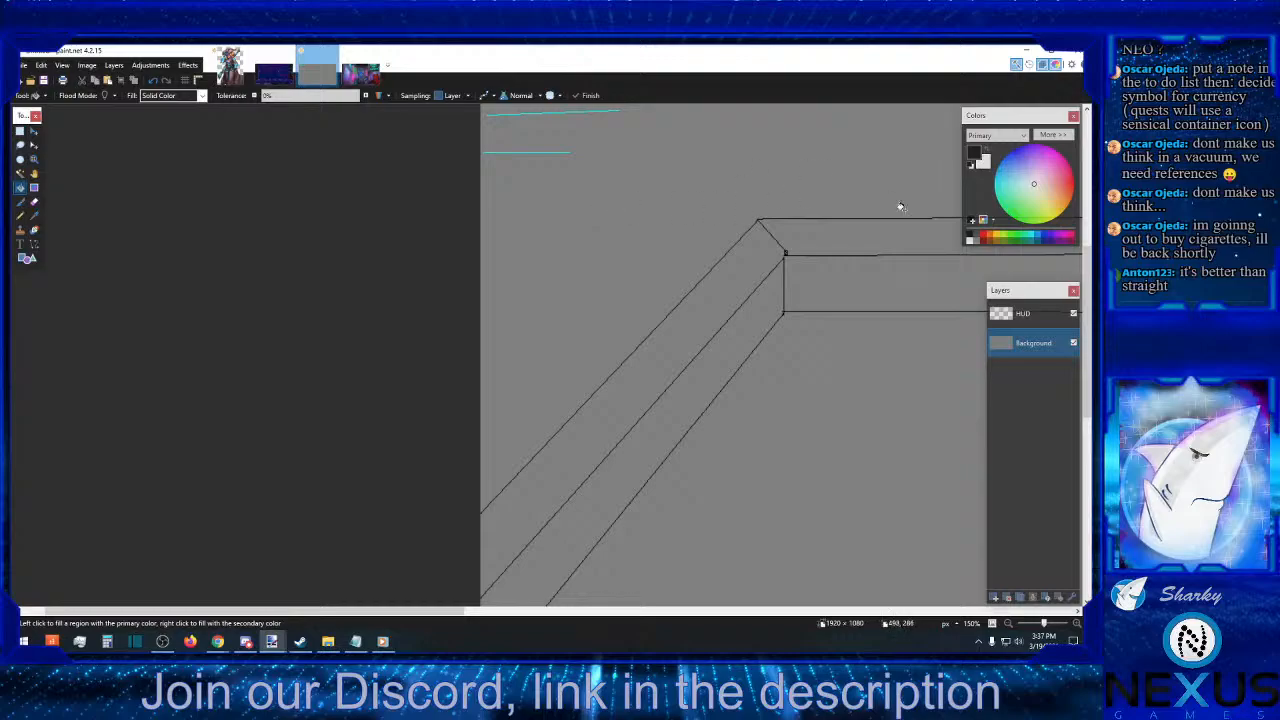
left_click(361, 66)
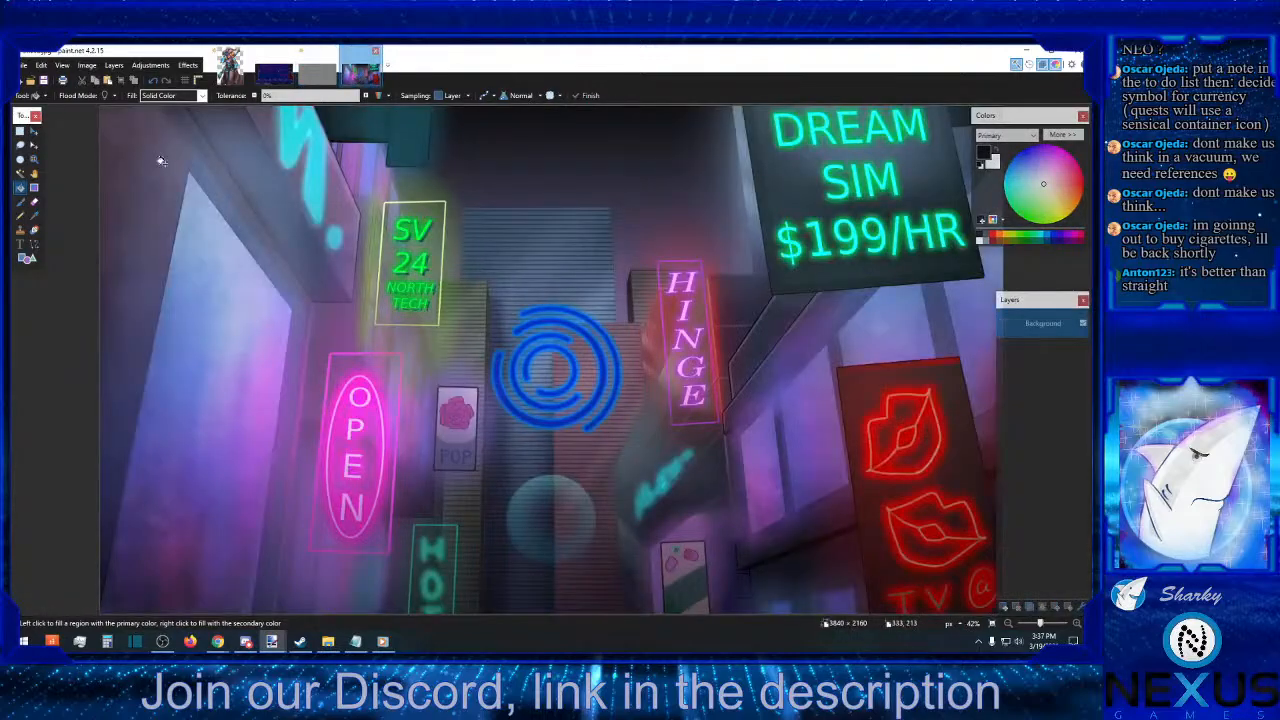
left_click(34, 215)
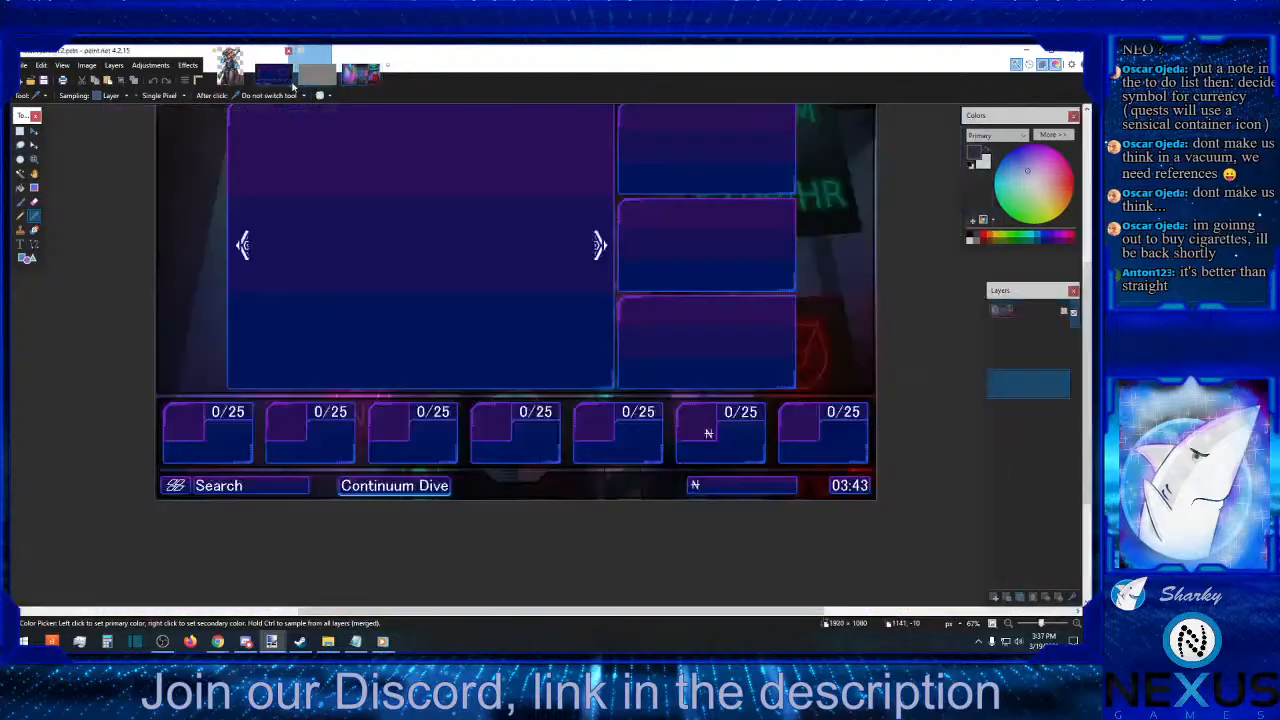
left_click(278, 74)
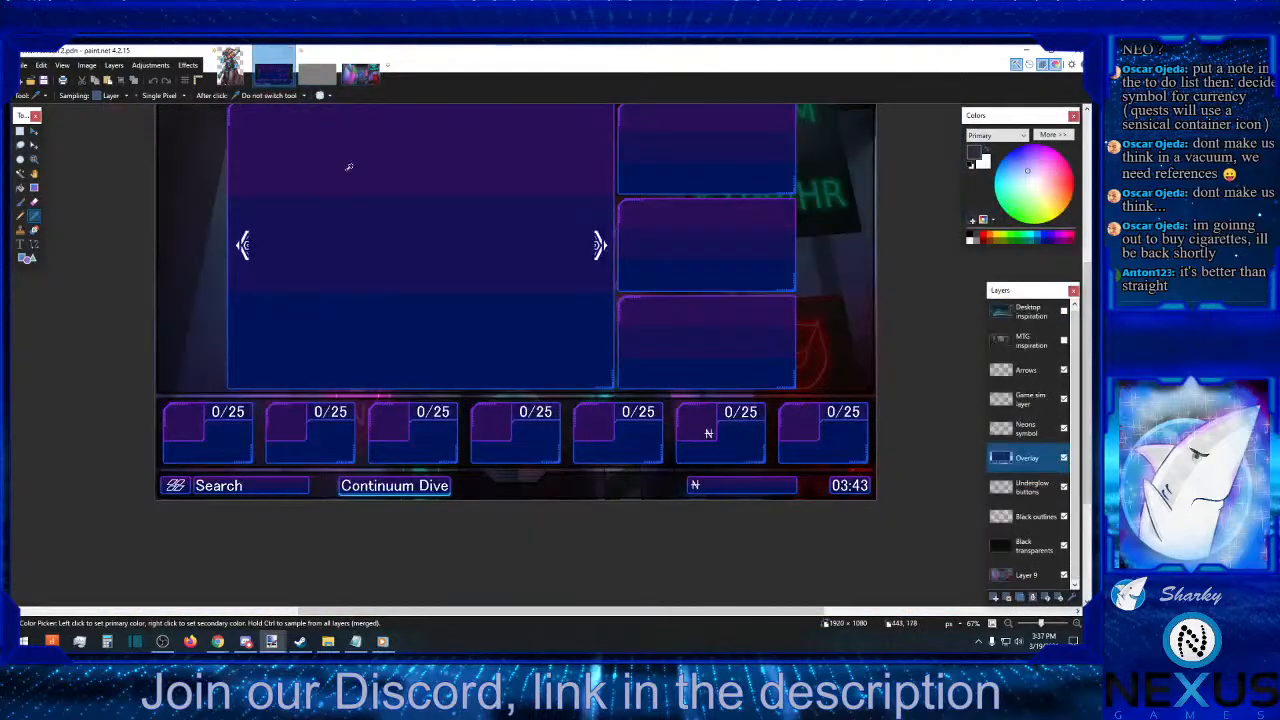
left_click(318, 70)
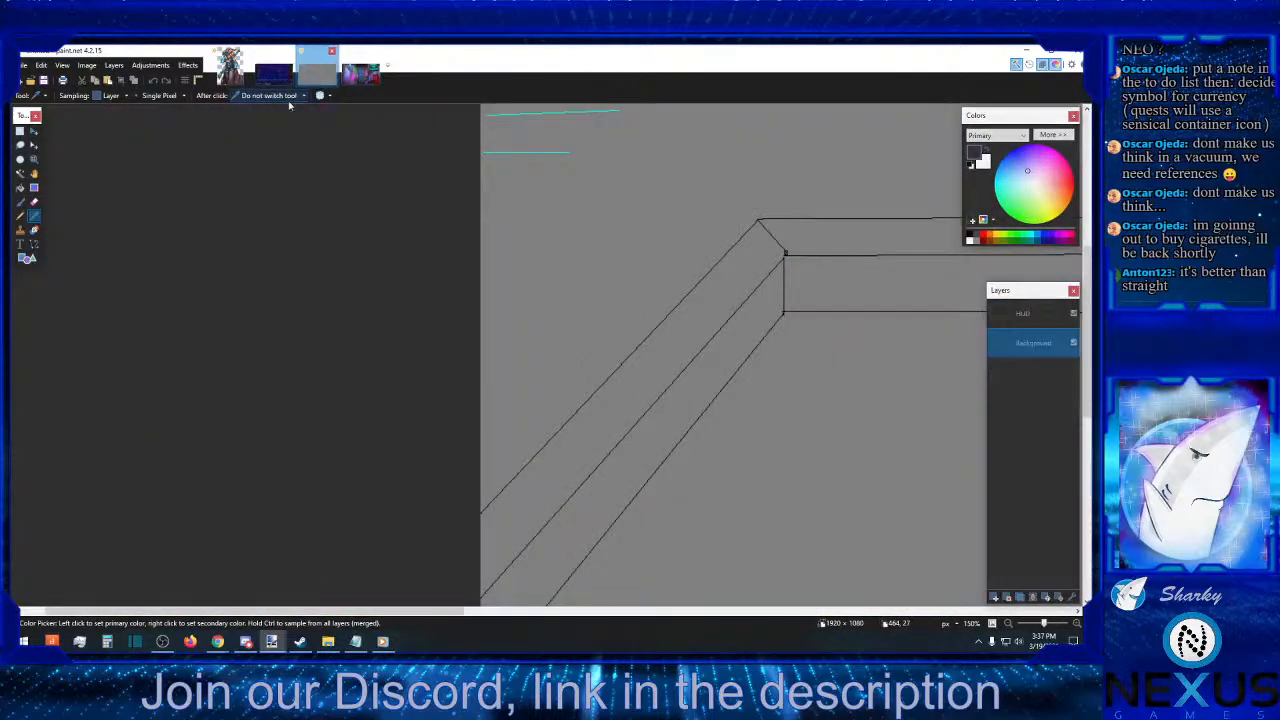
left_click(20, 187)
left_click(630, 225)
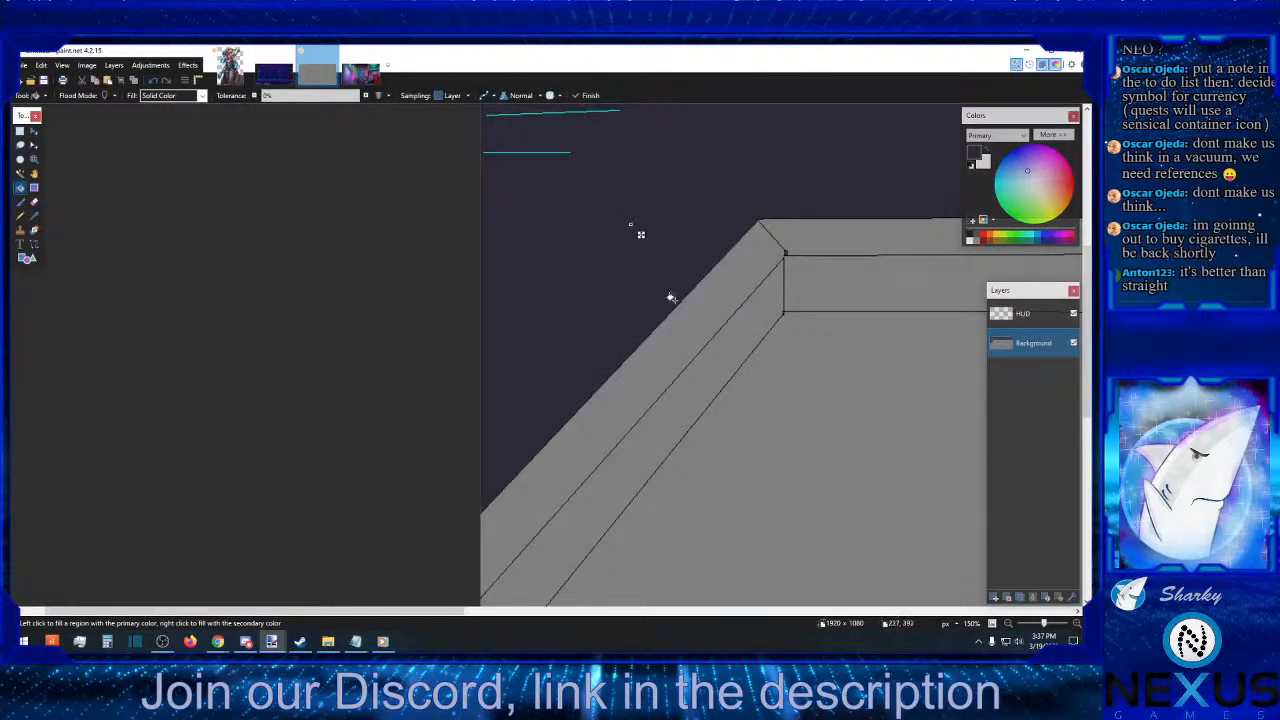
- Zoom the mock-up out to 50% and center the whole canvas to examine the filled upper area
scroll(672, 298, "up", 3)
scroll(672, 298, "down", 4)
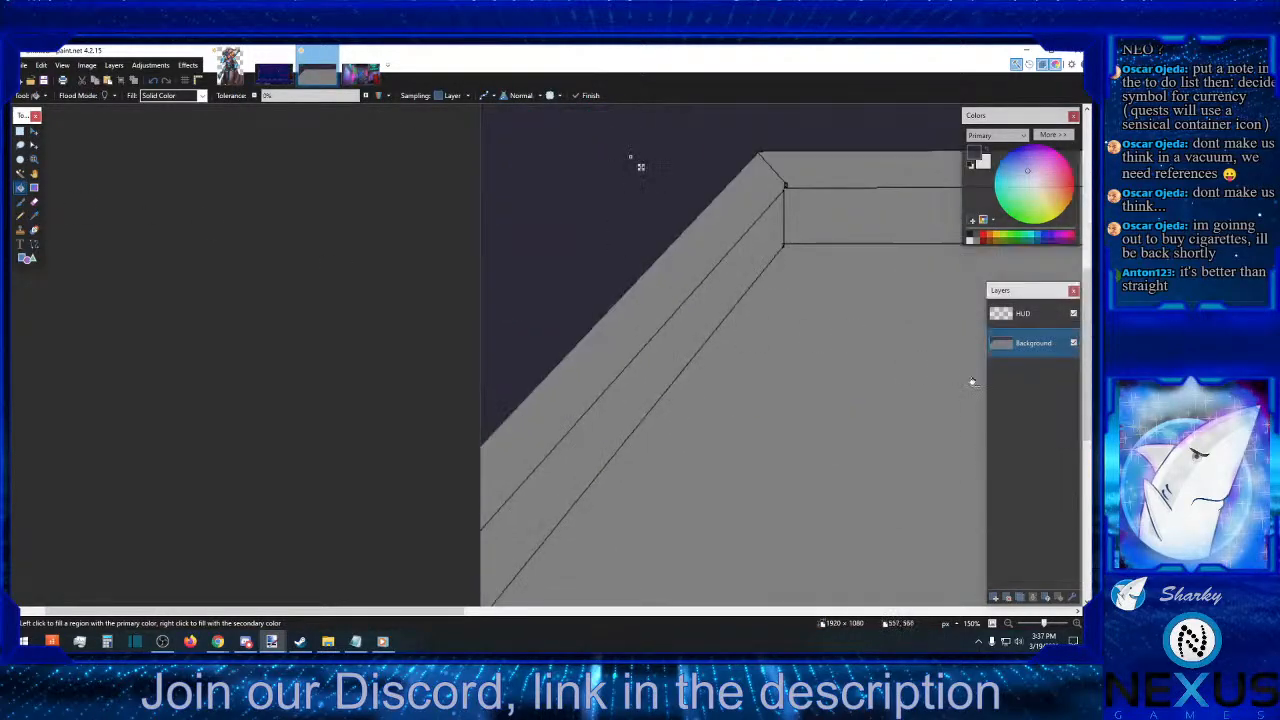
left_click(1011, 625)
left_click(1011, 625)
left_click(1011, 625)
left_click(742, 612)
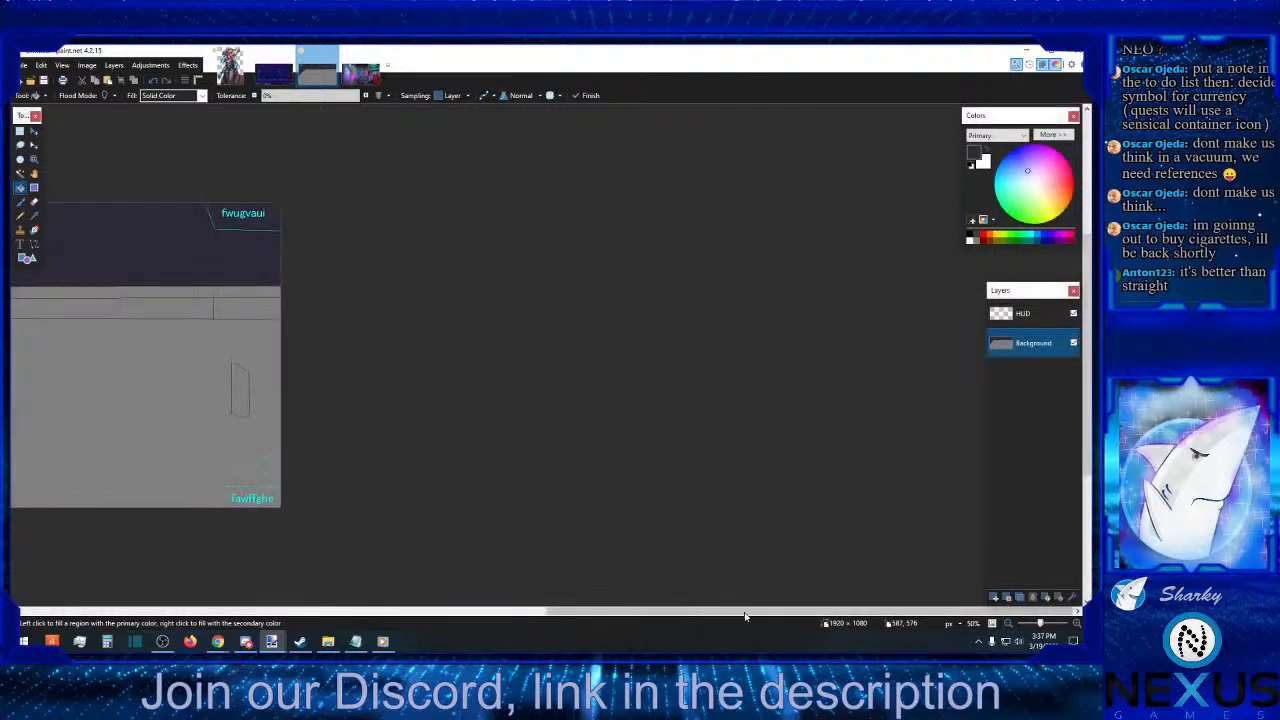
left_click_drag(757, 613, 512, 598)
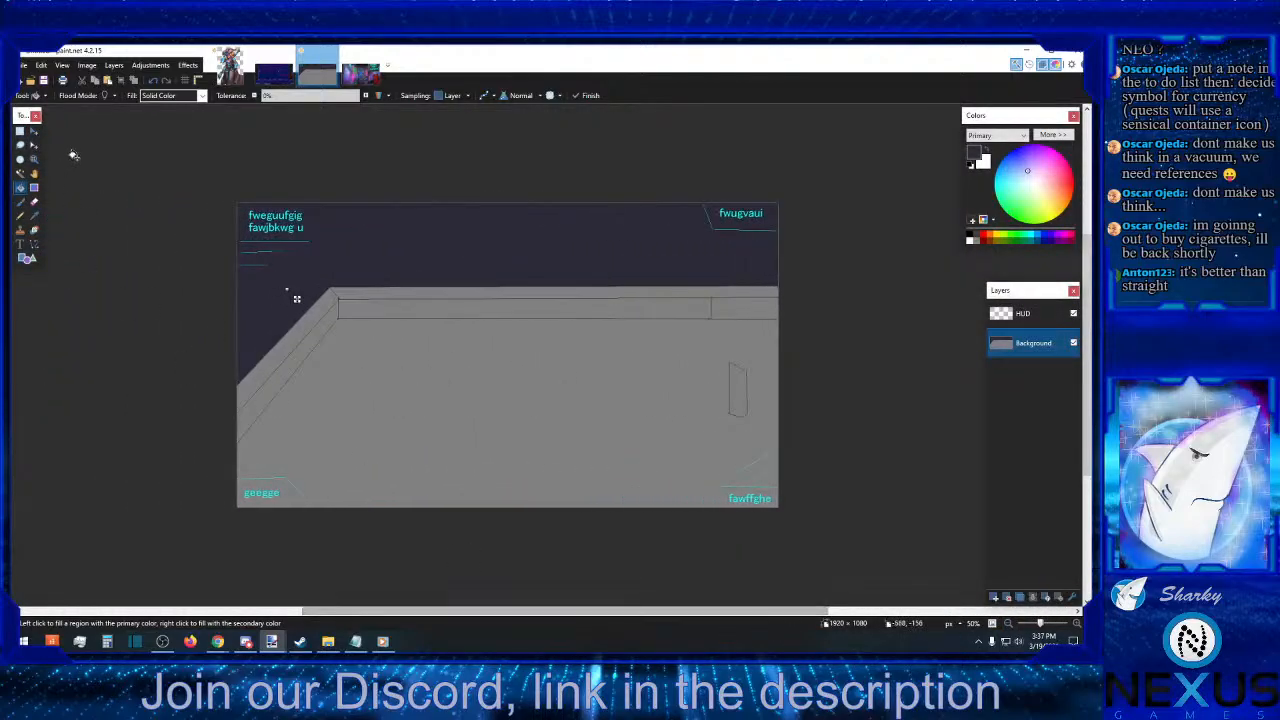
- Switch back to the neon street image and sample another color from it with the Color Picker
left_click(20, 131)
left_click(362, 70)
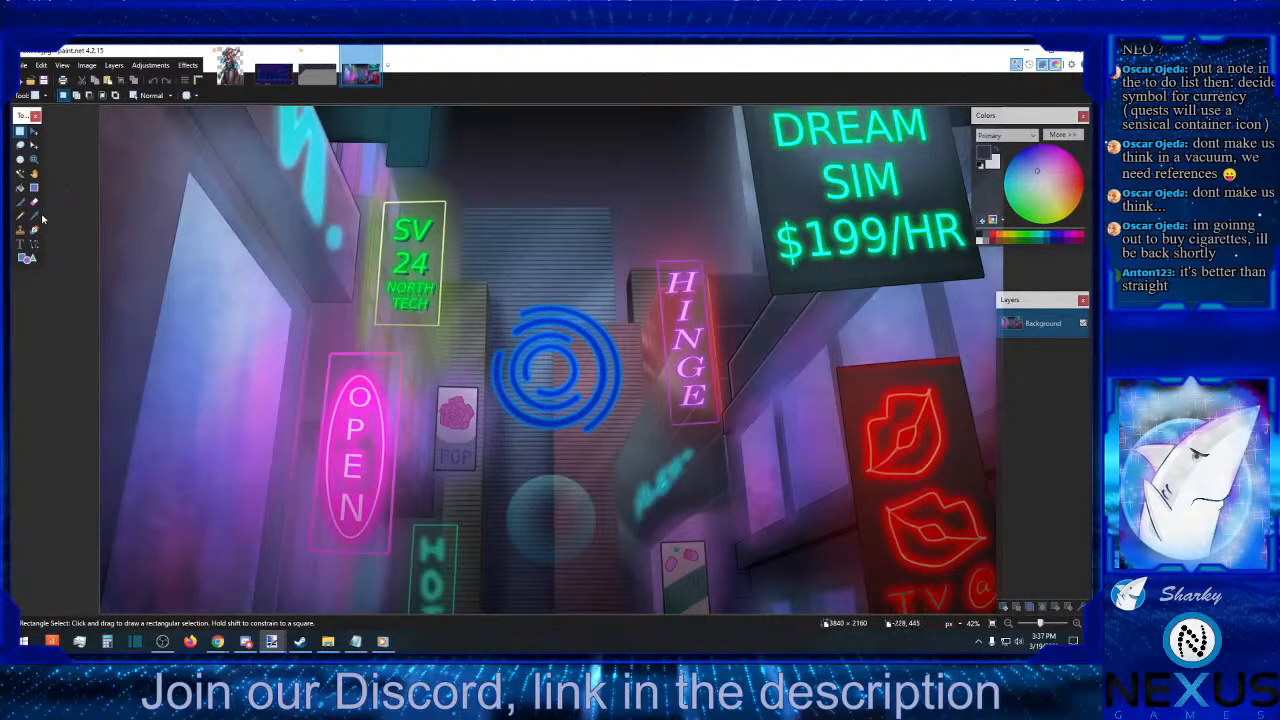
left_click(34, 216)
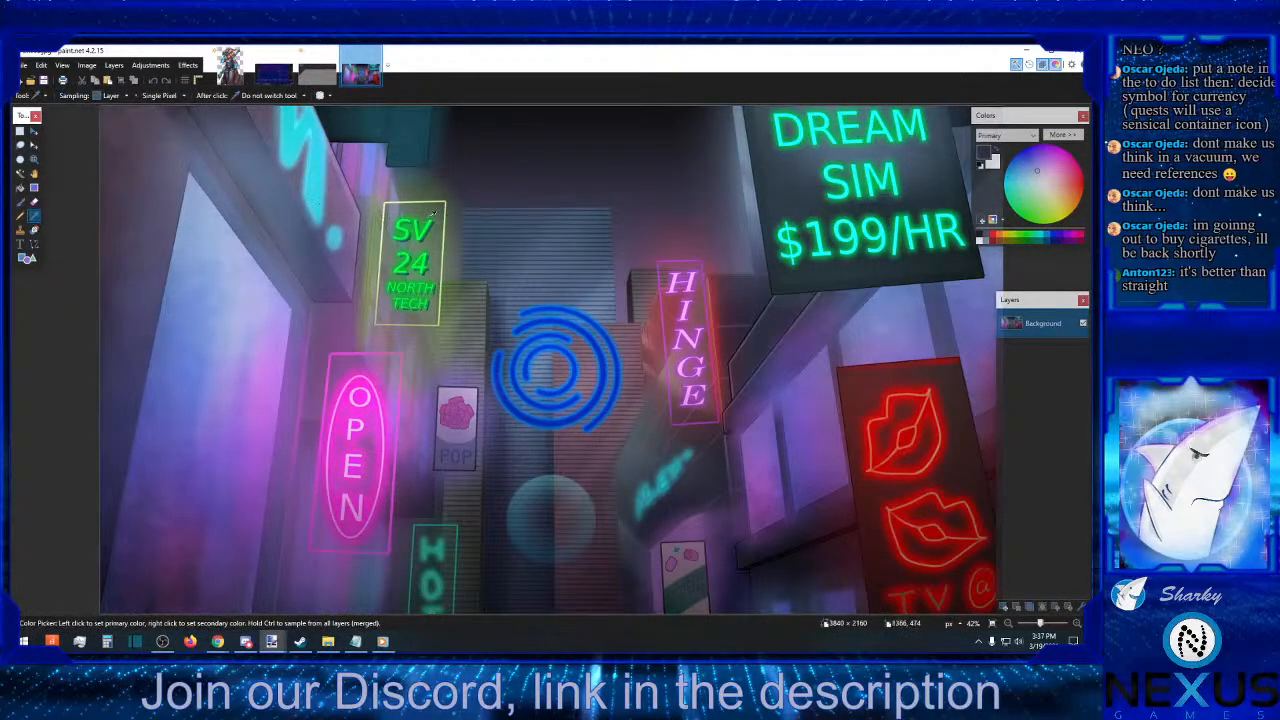
- Sample the blue-grey of the central building in the neon city image and fill the wall band in the room drawing with it
left_click(576, 205)
left_click(316, 70)
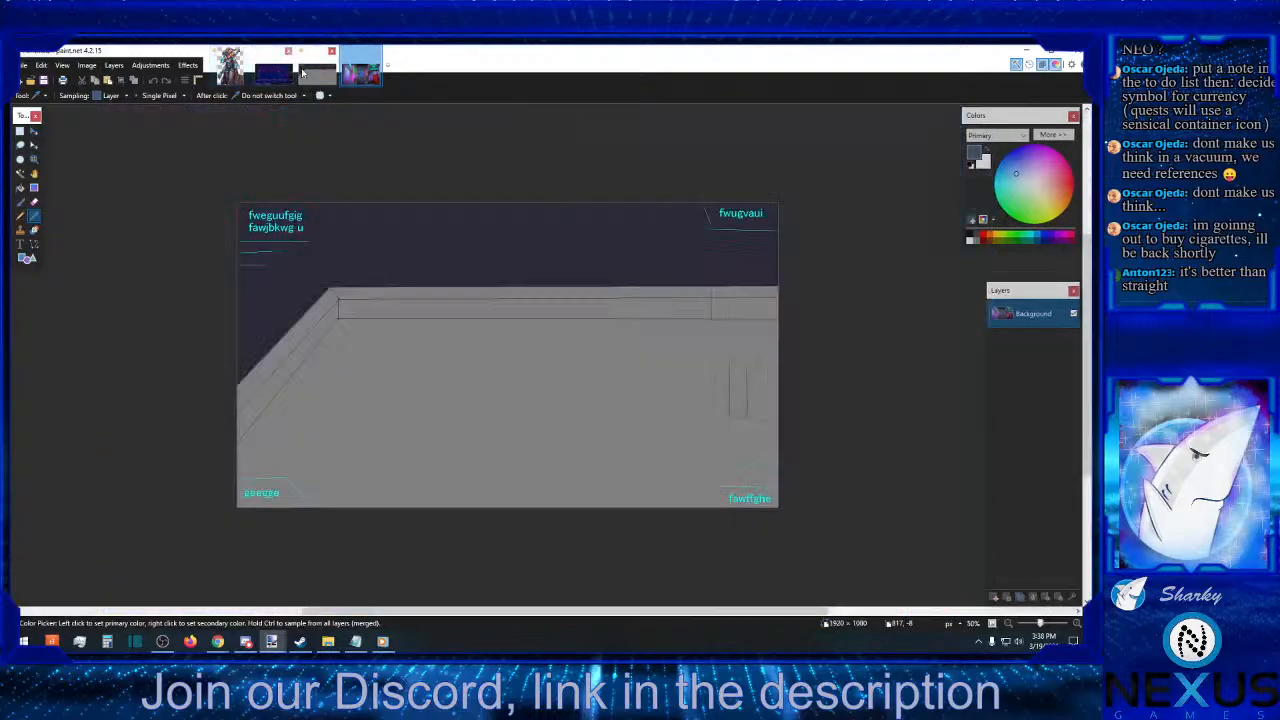
left_click(20, 187)
left_click(476, 297)
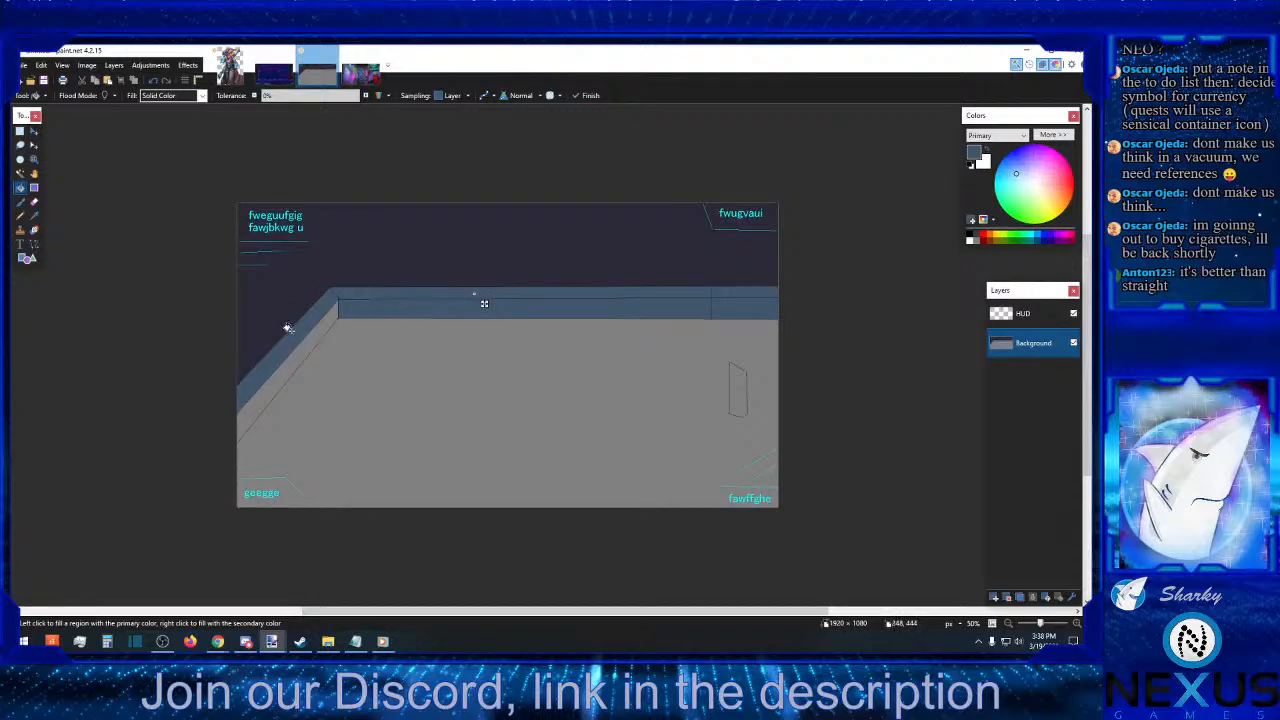
- Close the outline gap at the inner corner where the side and back walls meet, using the Pencil in black
left_click(20, 132)
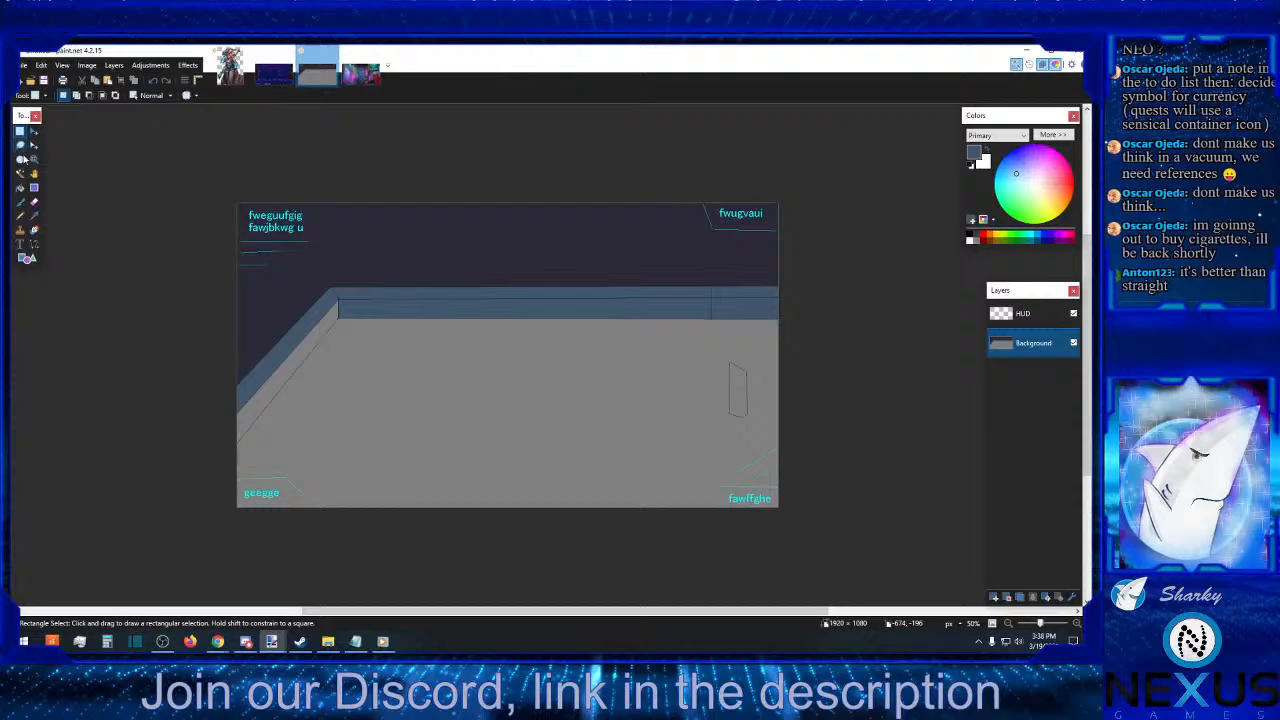
left_click(20, 216)
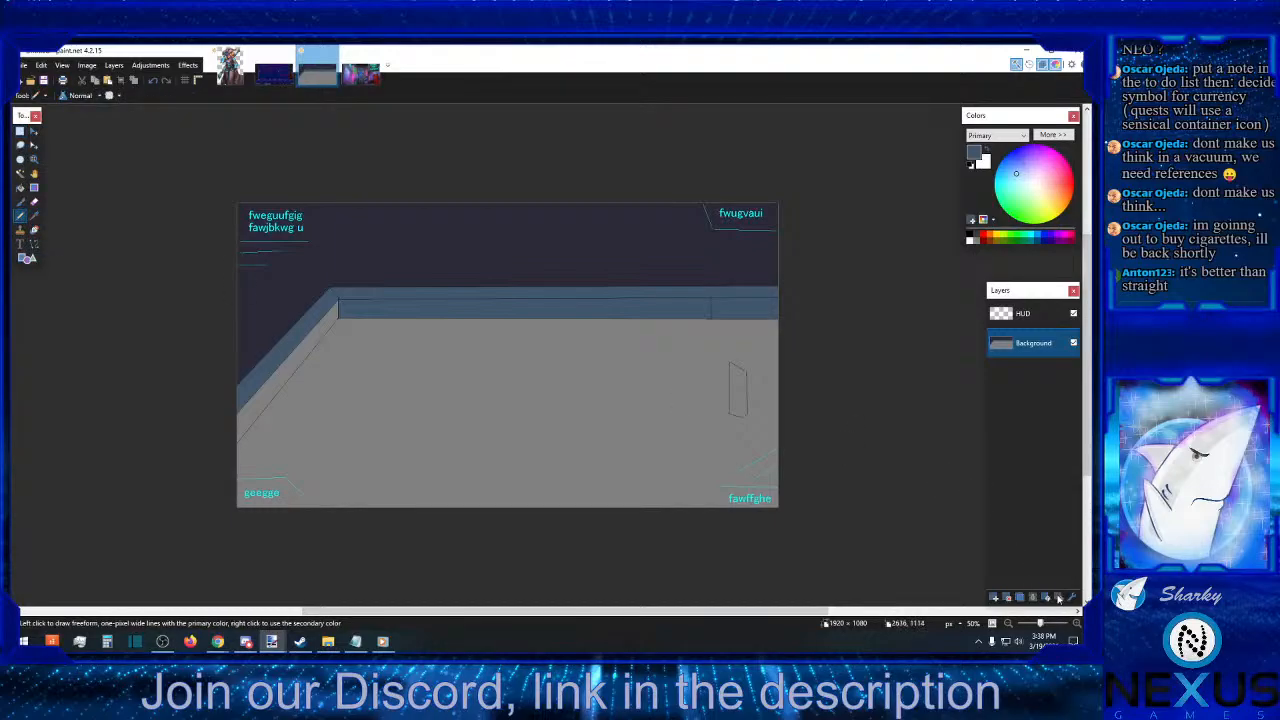
left_click(1077, 623)
left_click(1077, 623)
scroll(530, 548, "up", 2)
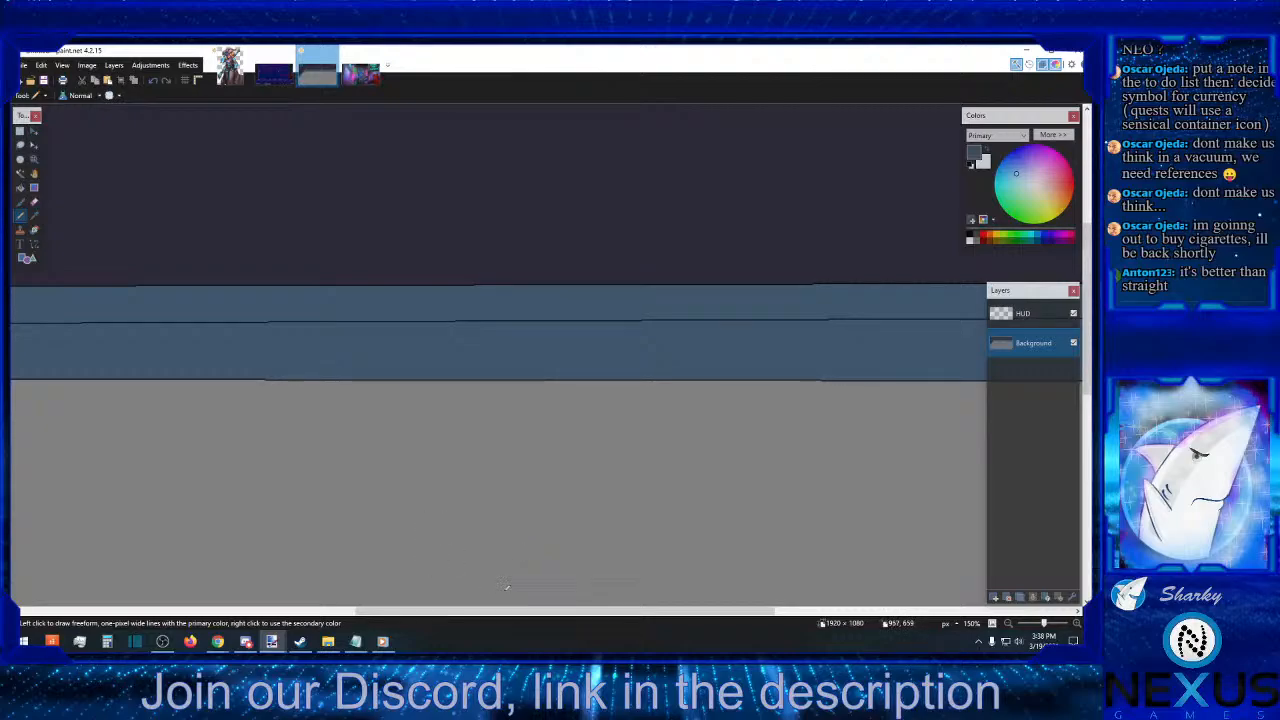
left_click_drag(514, 612, 362, 609)
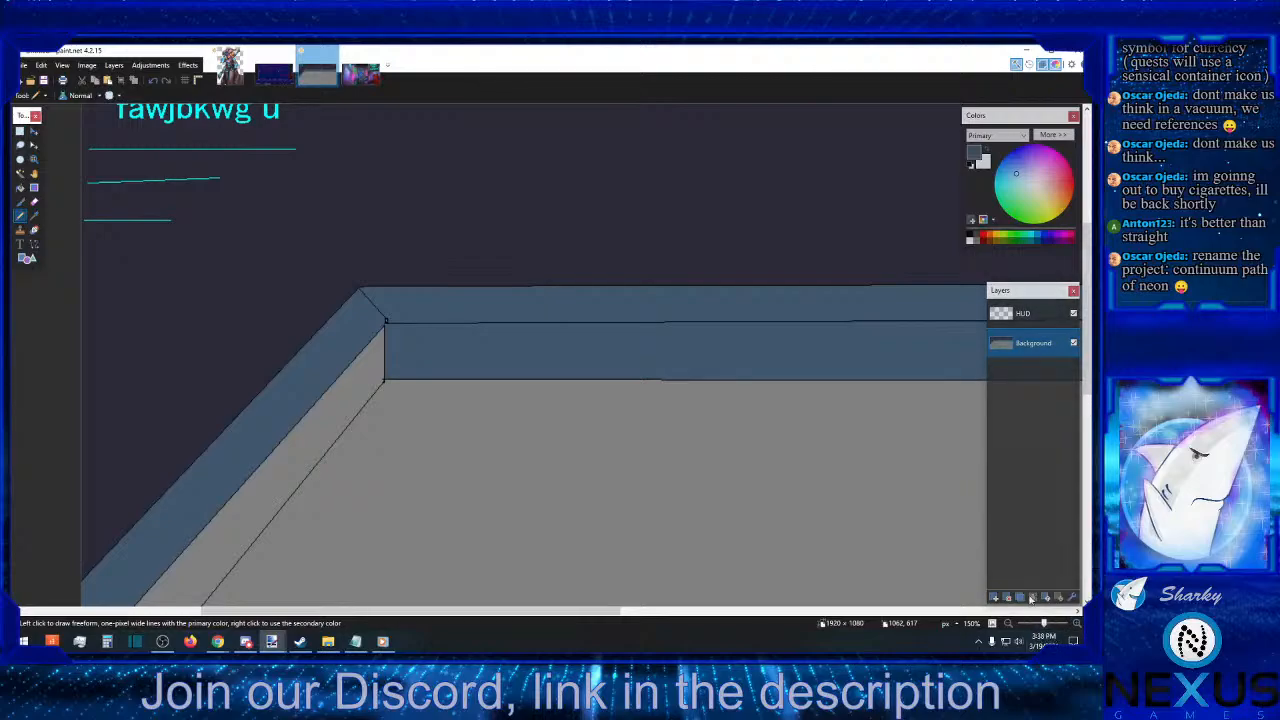
left_click(1077, 624)
left_click(1077, 624)
left_click(1077, 624)
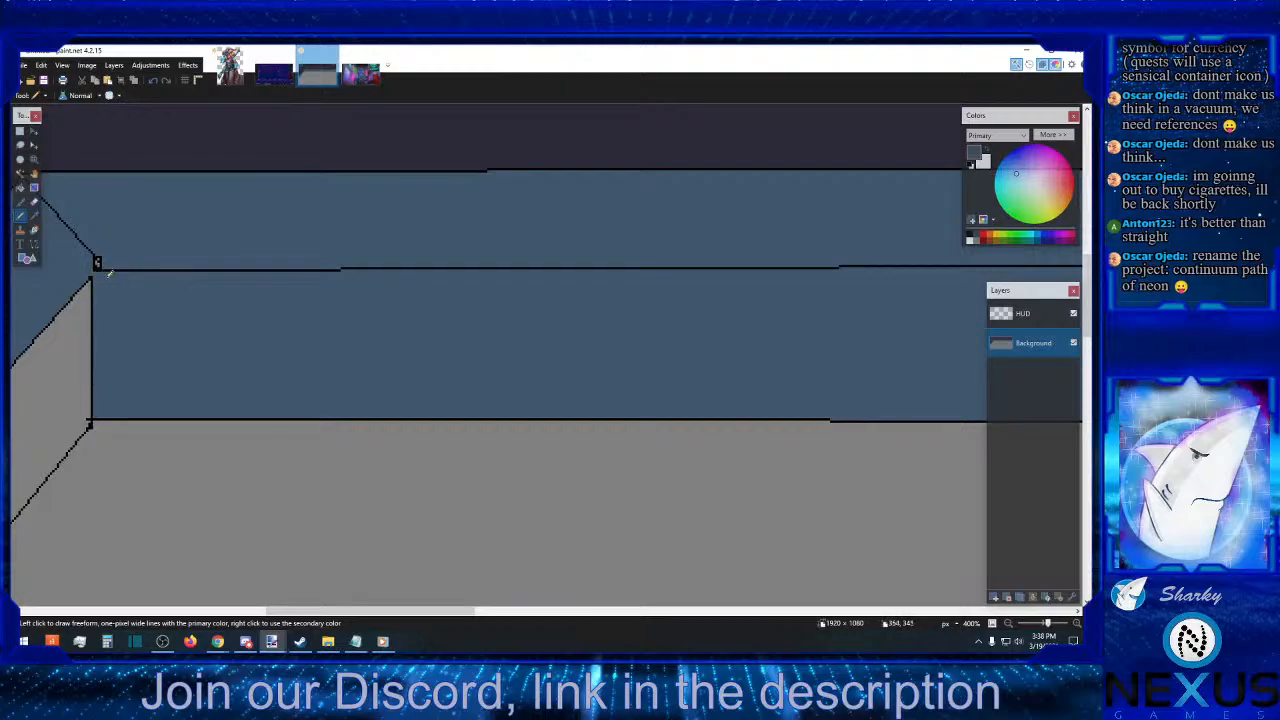
left_click(970, 235)
left_click(1008, 624)
left_click(1008, 624)
left_click(1008, 624)
left_click(1008, 624)
left_click(1008, 624)
left_click(1008, 624)
left_click(1008, 624)
left_click(1008, 624)
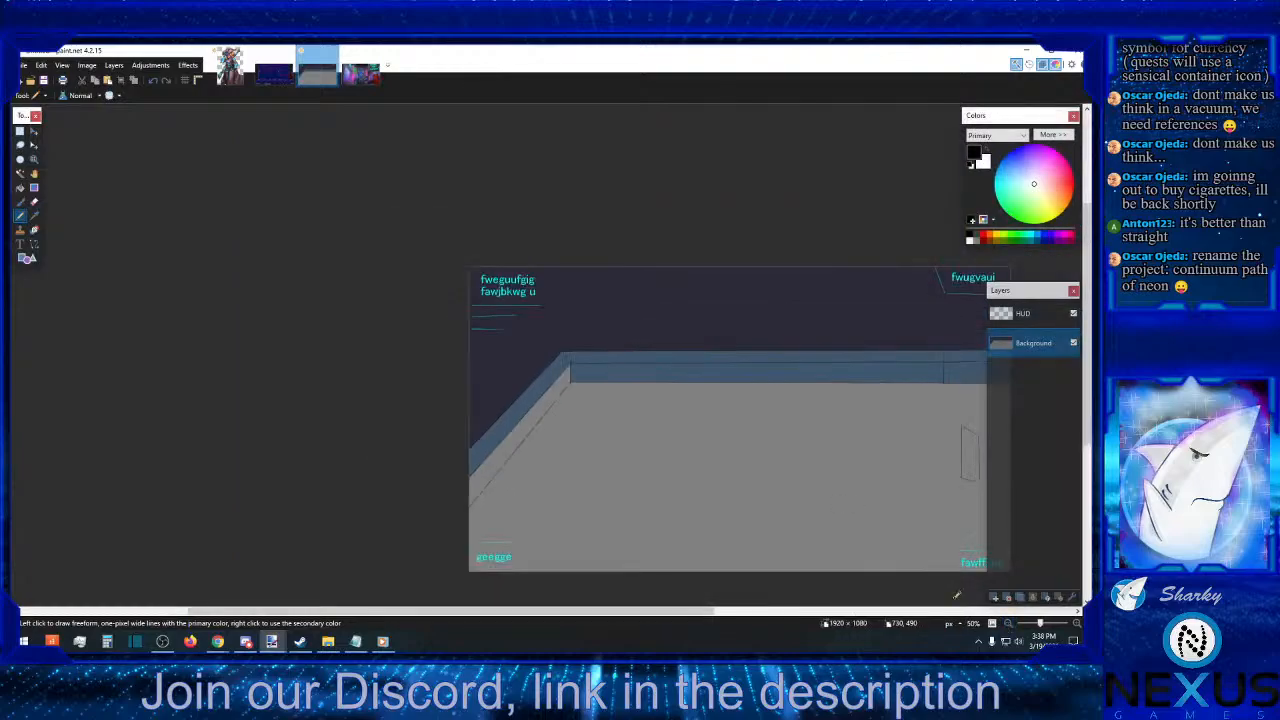
- Fill the side wall's inner face with a darker blue-grey sampled from the city image's central building, undoing the extra fill on the back wall
left_click(355, 76)
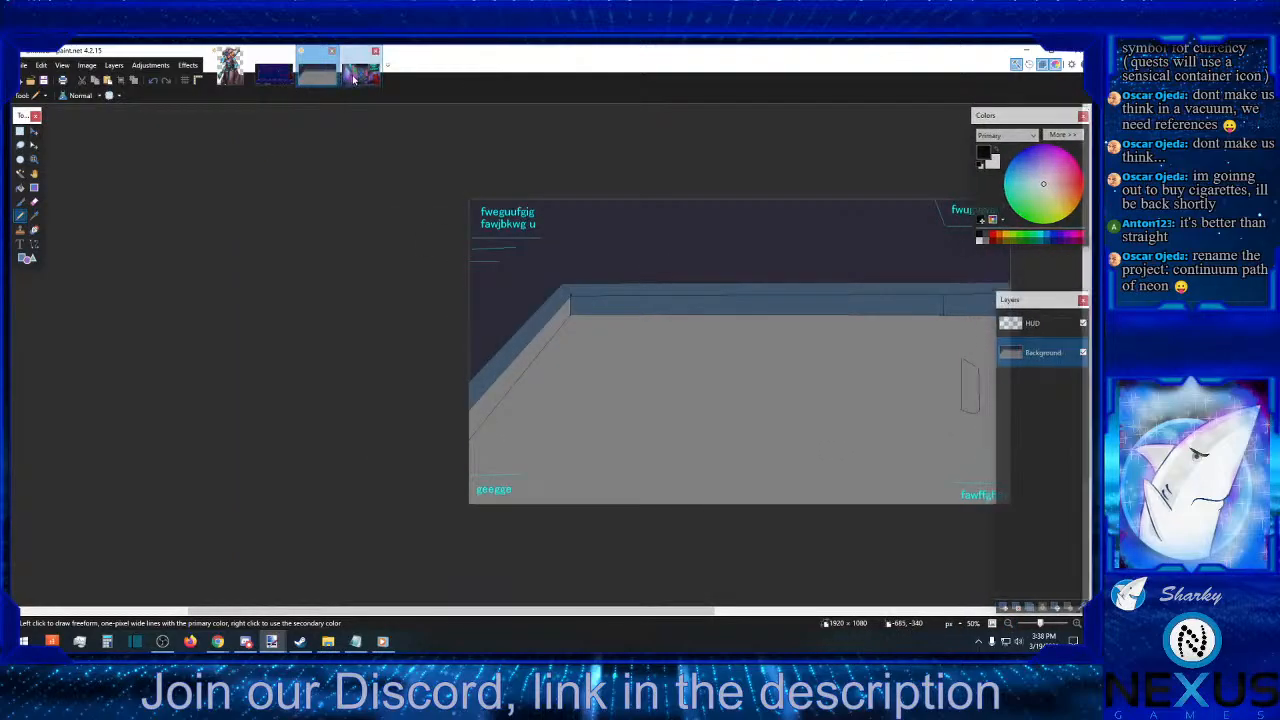
left_click(34, 215)
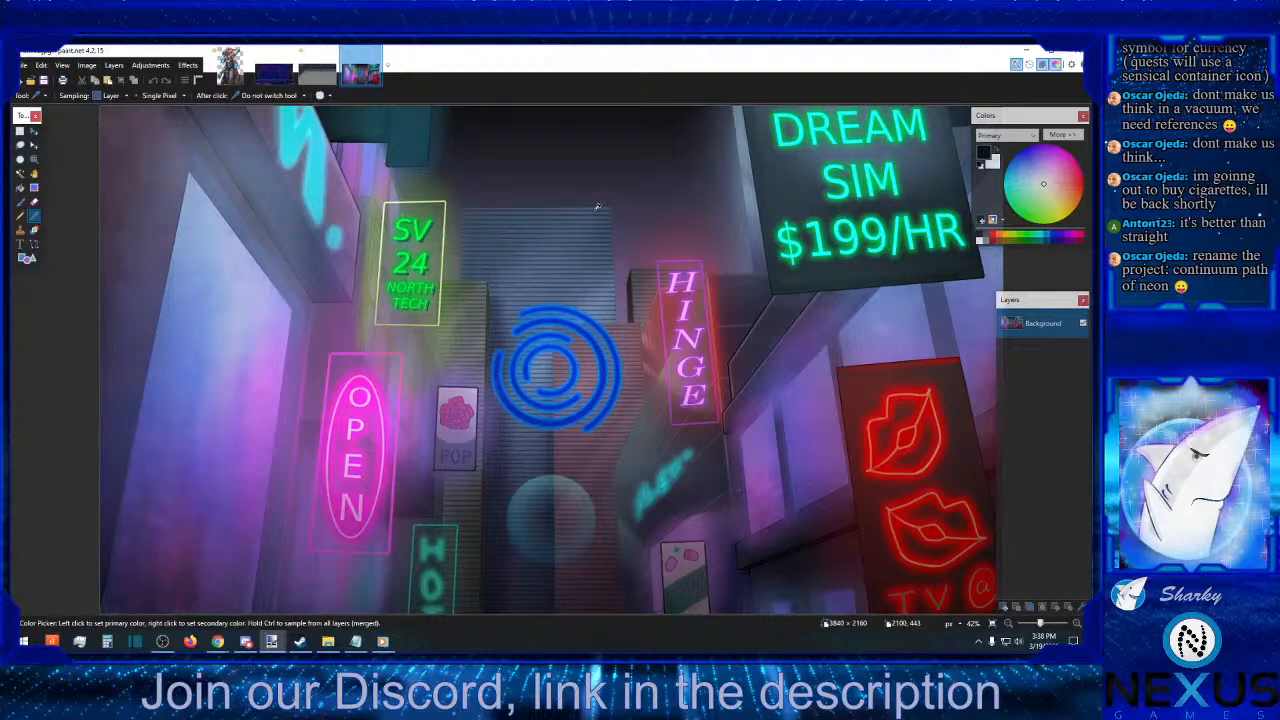
left_click(597, 207)
left_click(316, 70)
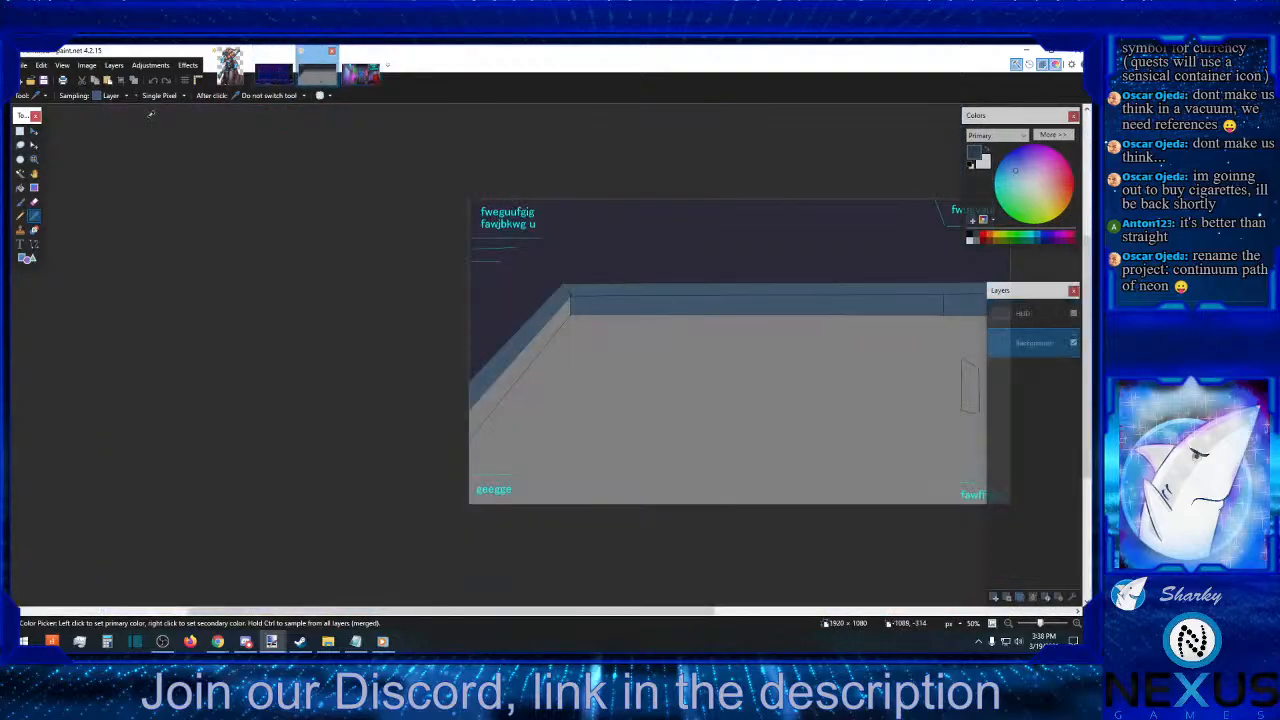
left_click(20, 188)
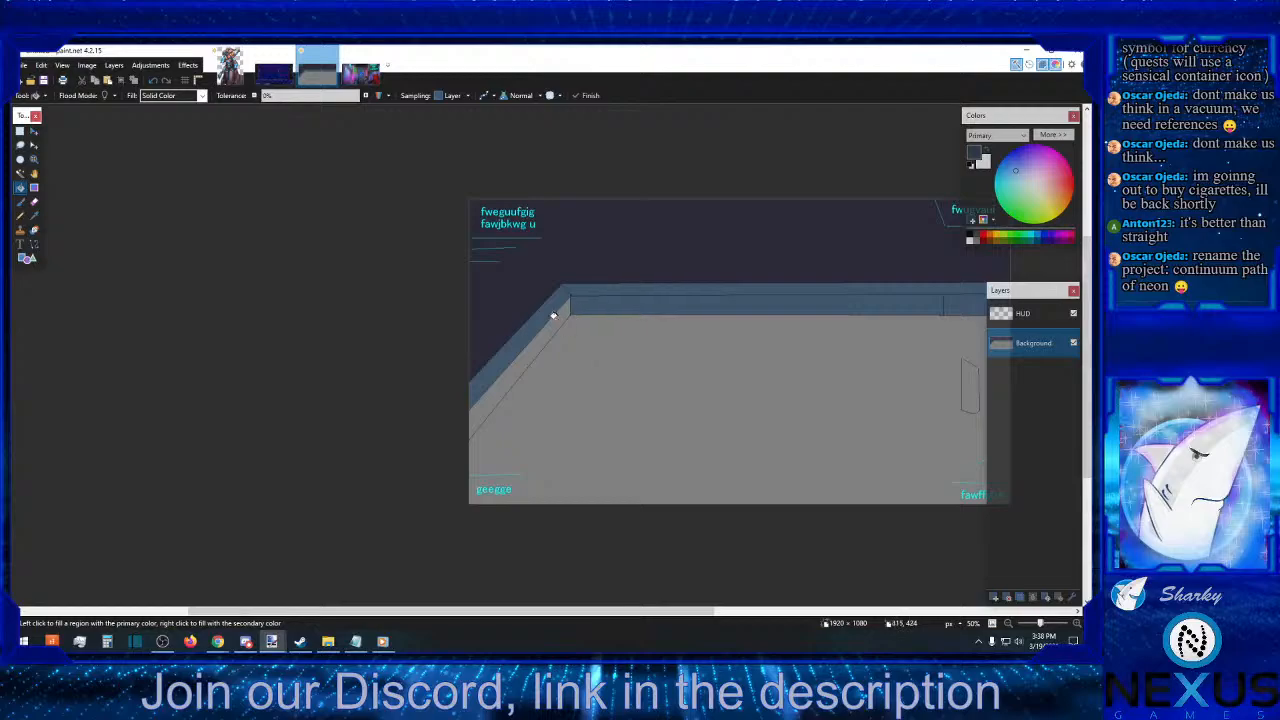
left_click(553, 315)
left_click(606, 305)
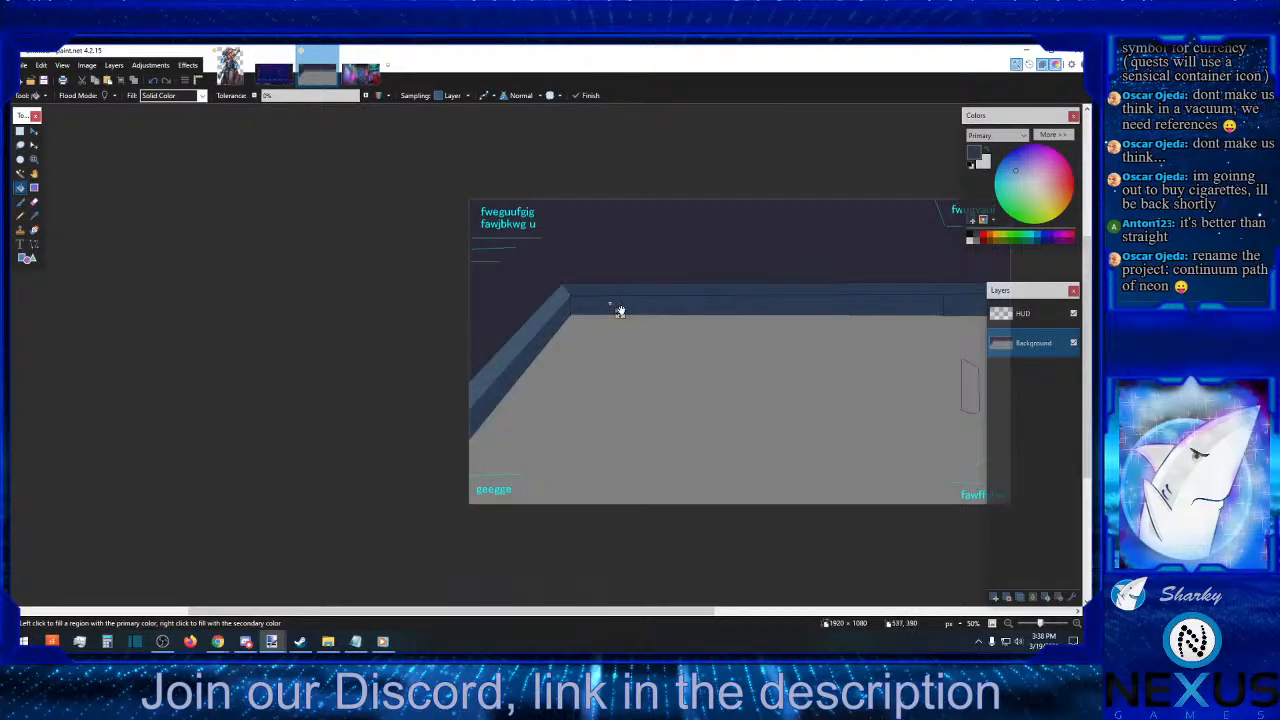
left_click(152, 80)
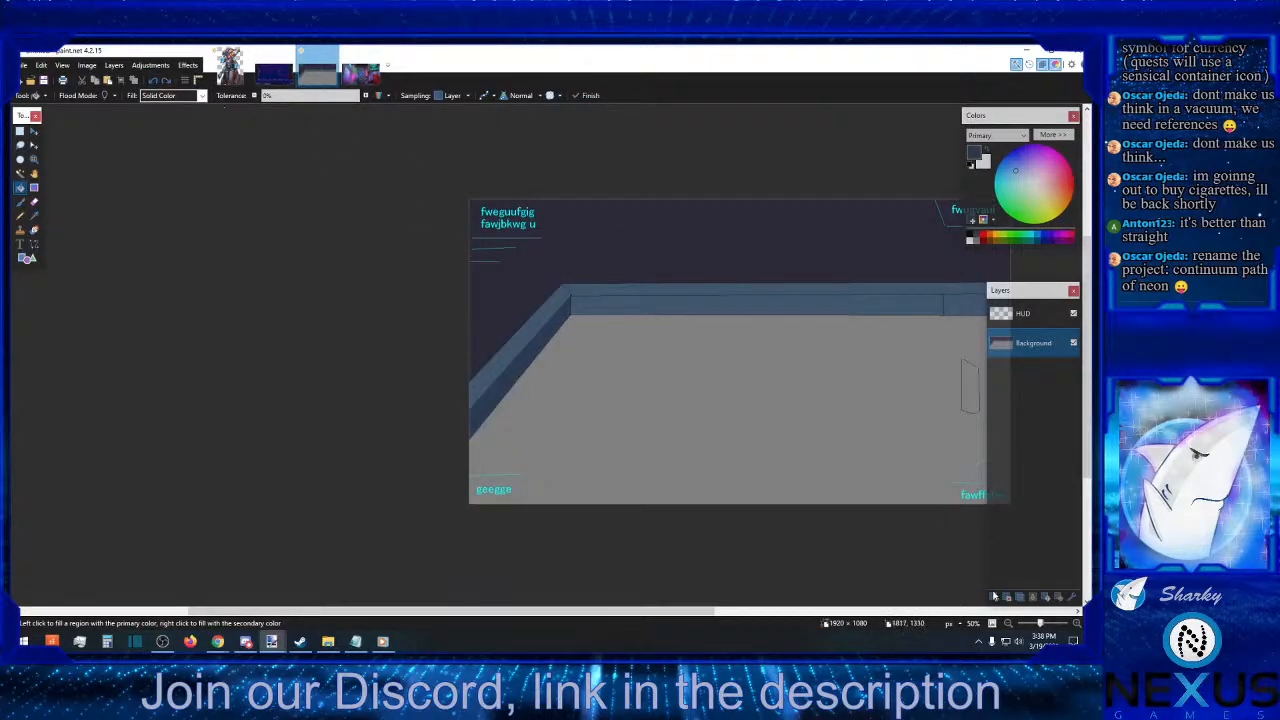
- Check the back wall's outline for gaps and patch the break where the vertical seam meets the upper line with the black Pencil
left_click(1076, 624)
left_click(1076, 624)
left_click(1076, 624)
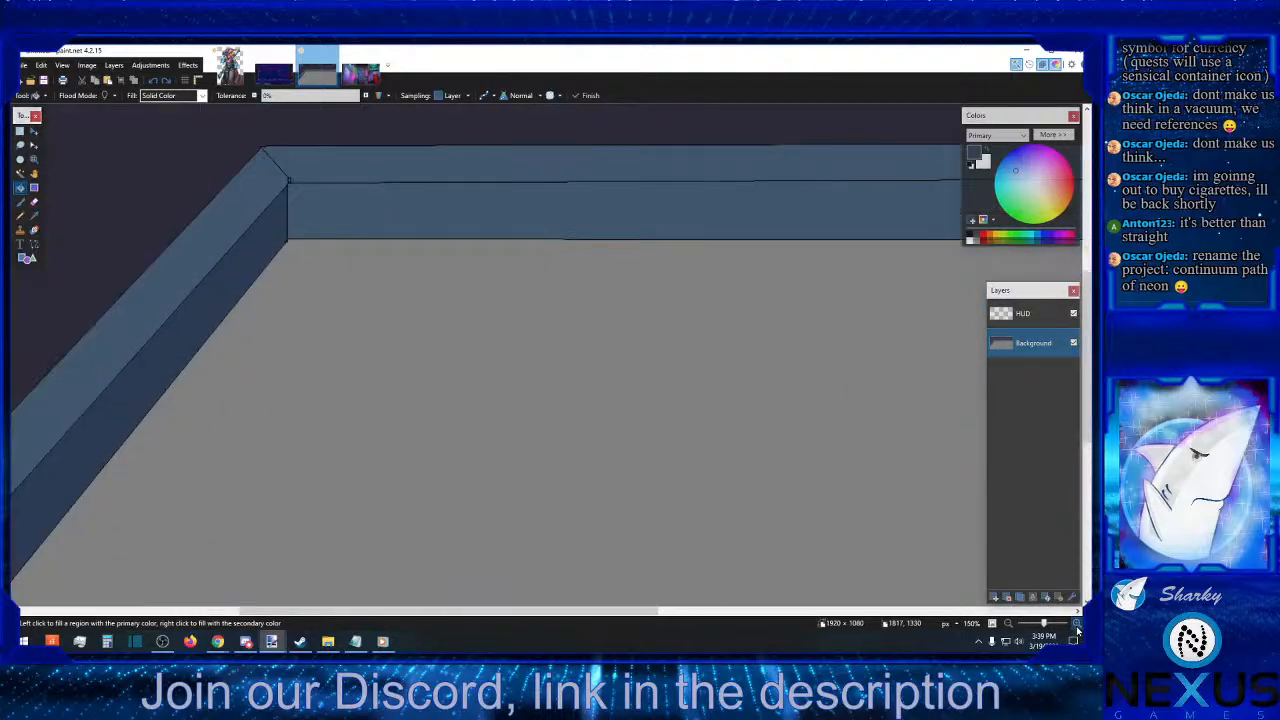
left_click(1076, 624)
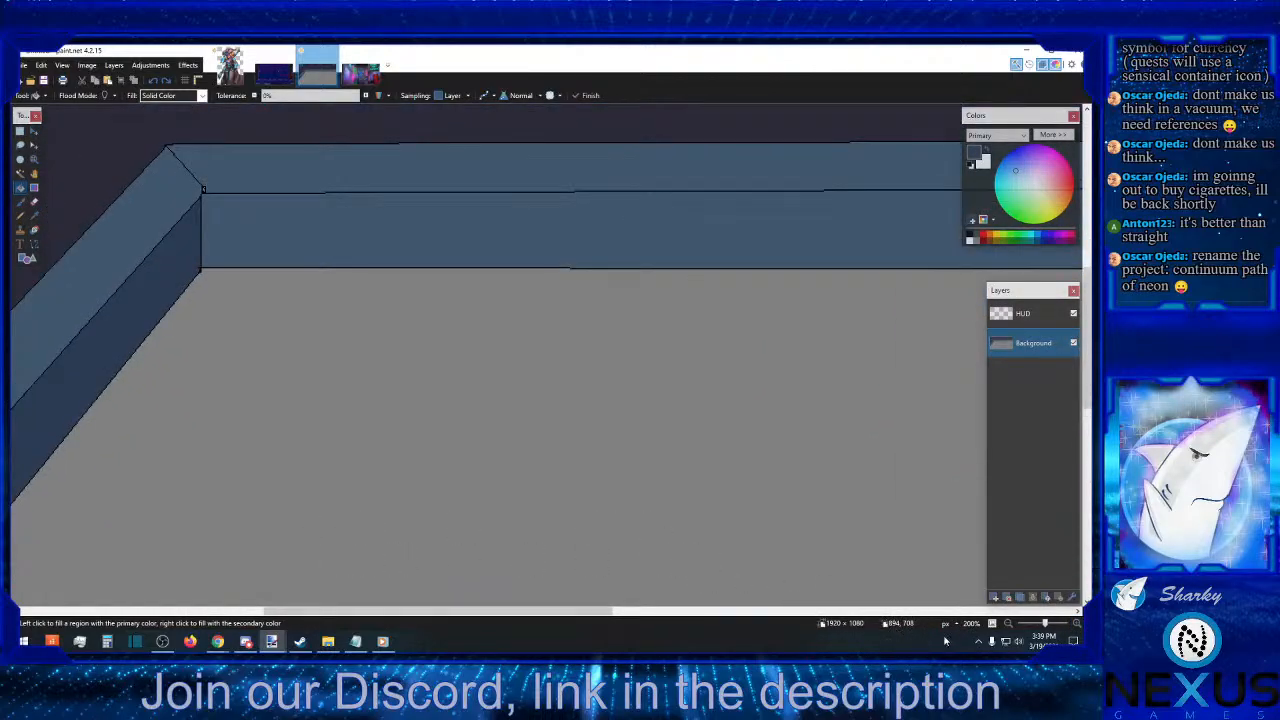
left_click(1076, 624)
left_click(1076, 624)
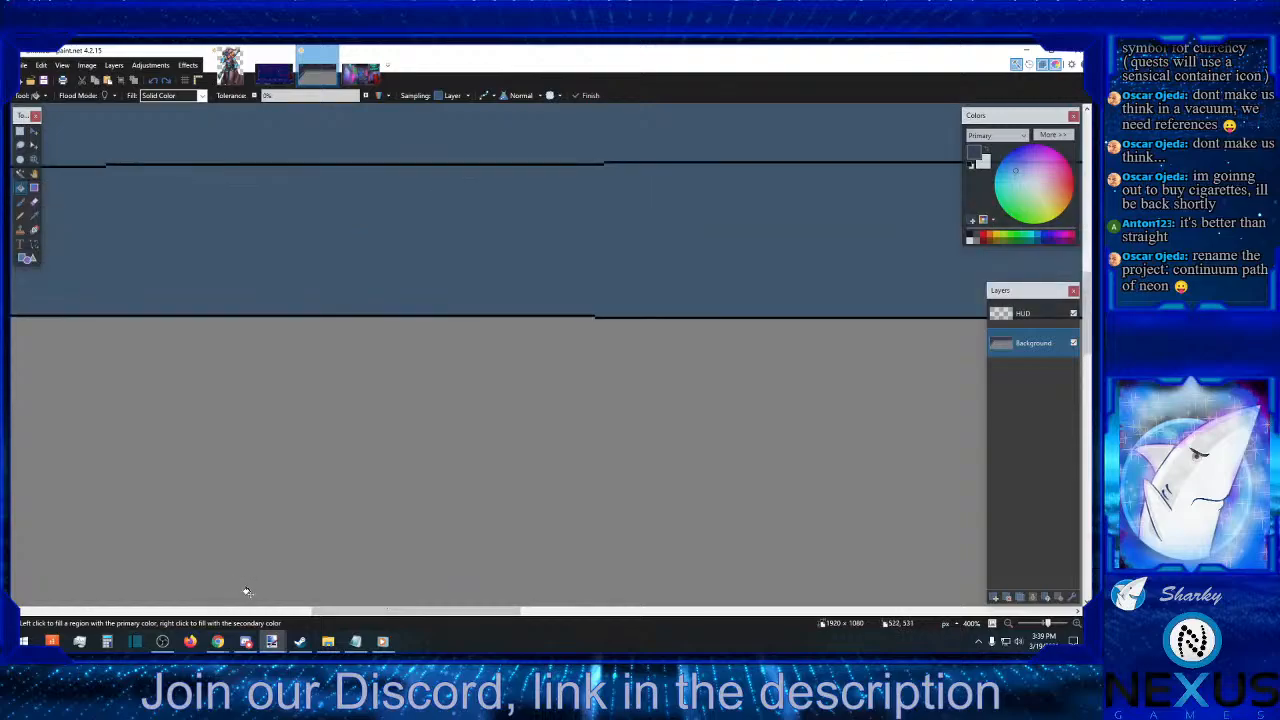
left_click(968, 237)
left_click(623, 610)
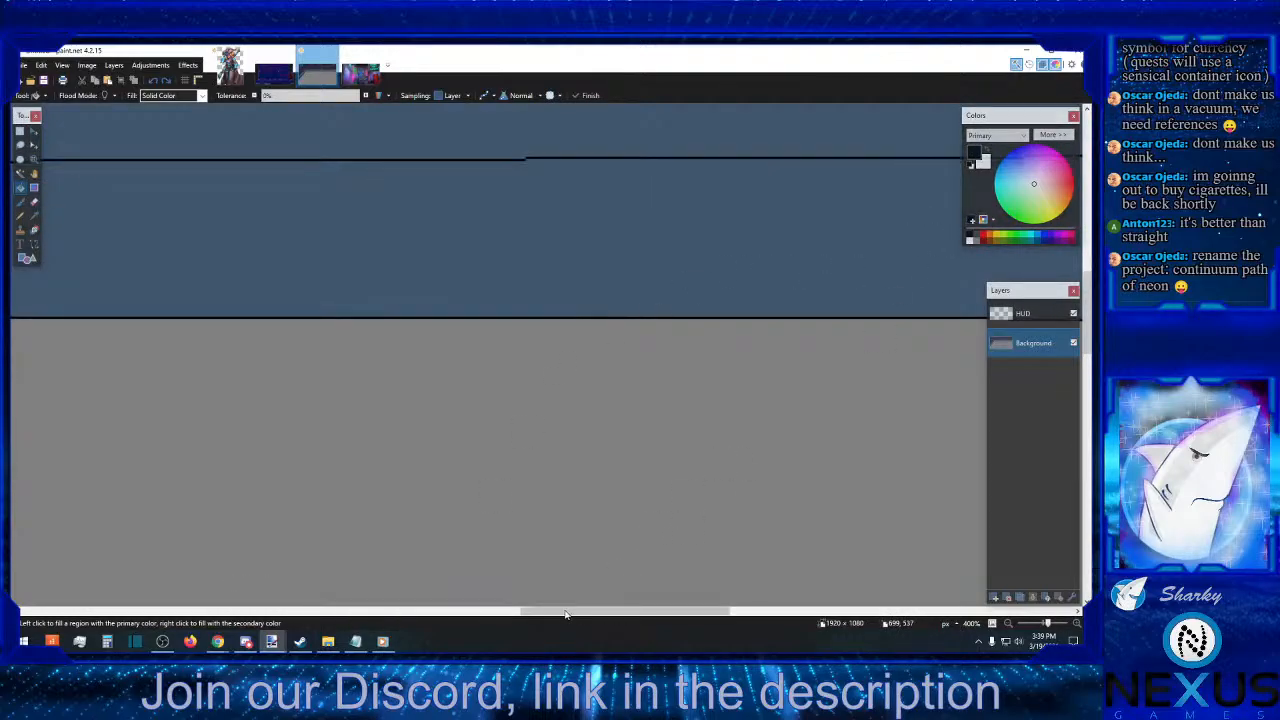
left_click(464, 611)
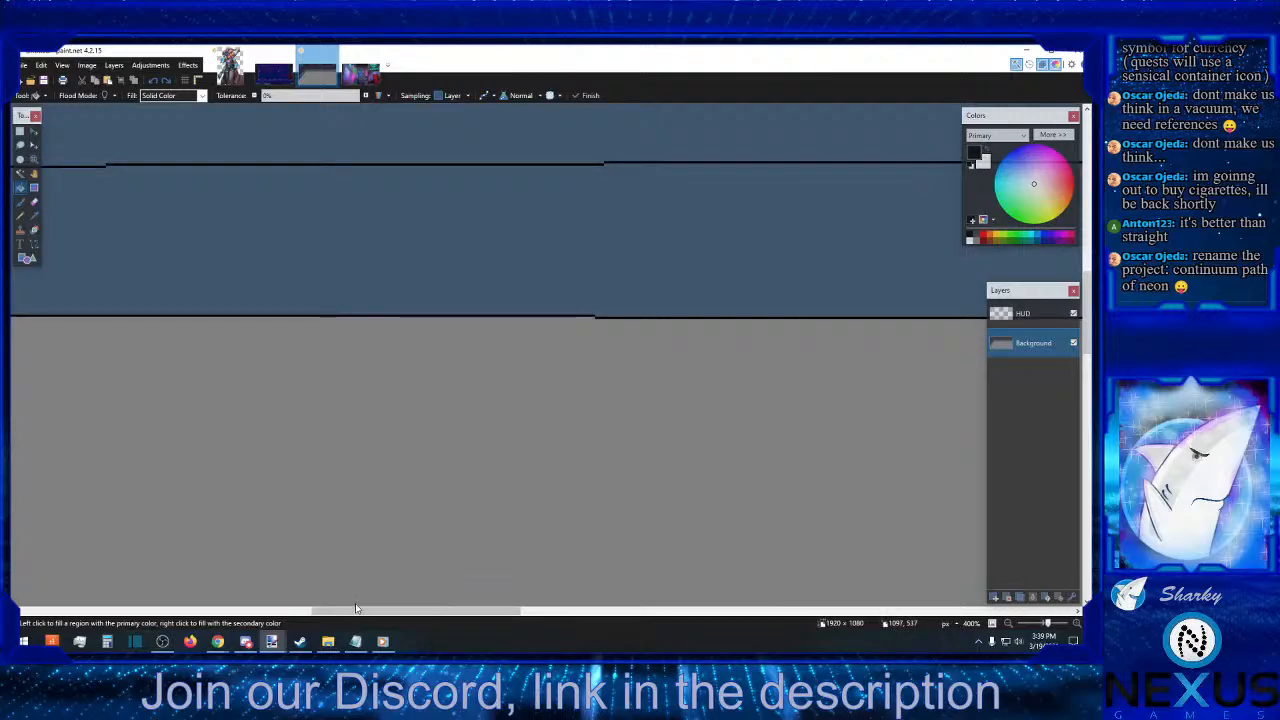
mouse_move(365, 613)
left_mouse_down()
mouse_move(244, 614)
mouse_move(823, 595)
left_mouse_up()
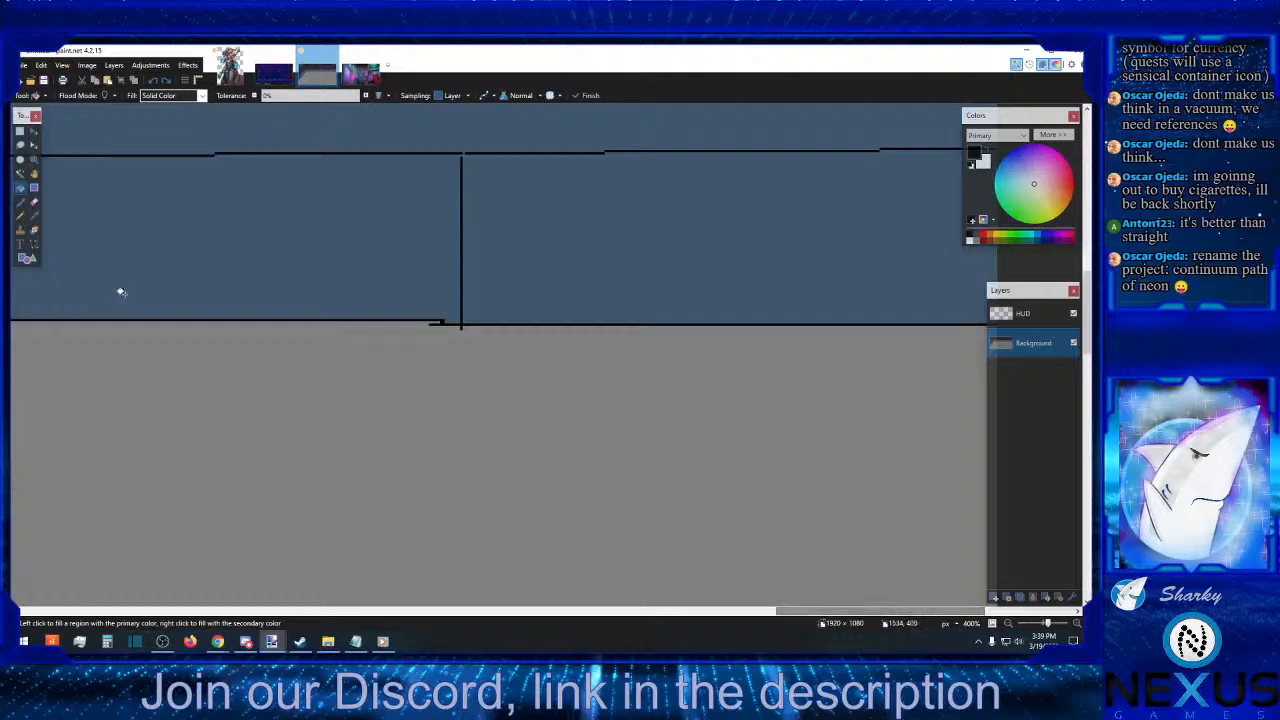
left_click(20, 215)
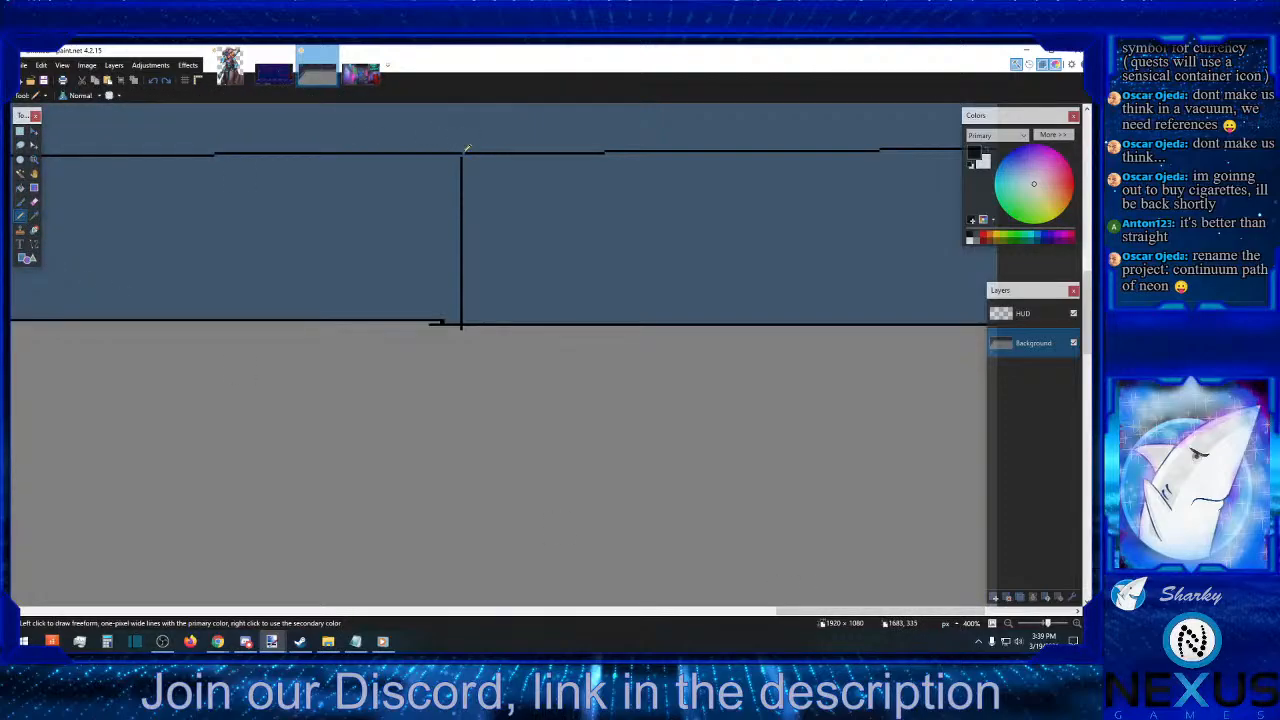
- Remove the vertical seam line from the back wall by filling it with the blue sampled from the surrounding wall
left_click(34, 215)
left_click(305, 212)
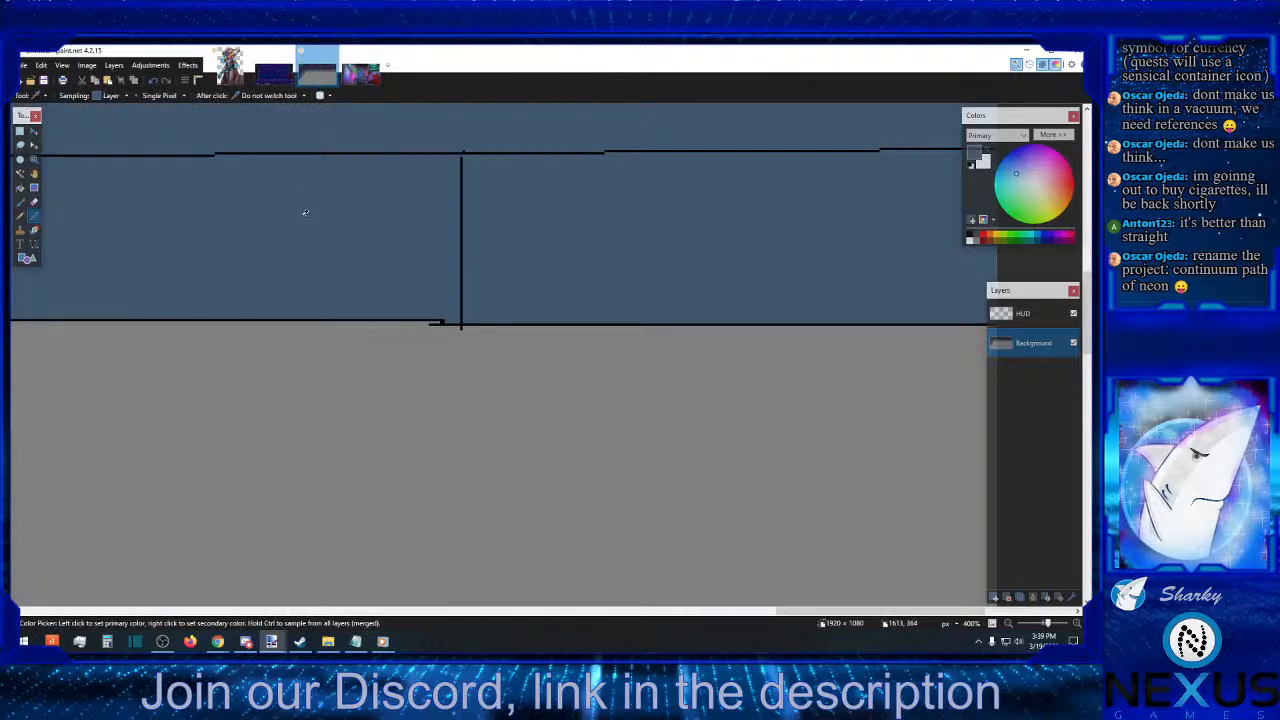
left_click(20, 215)
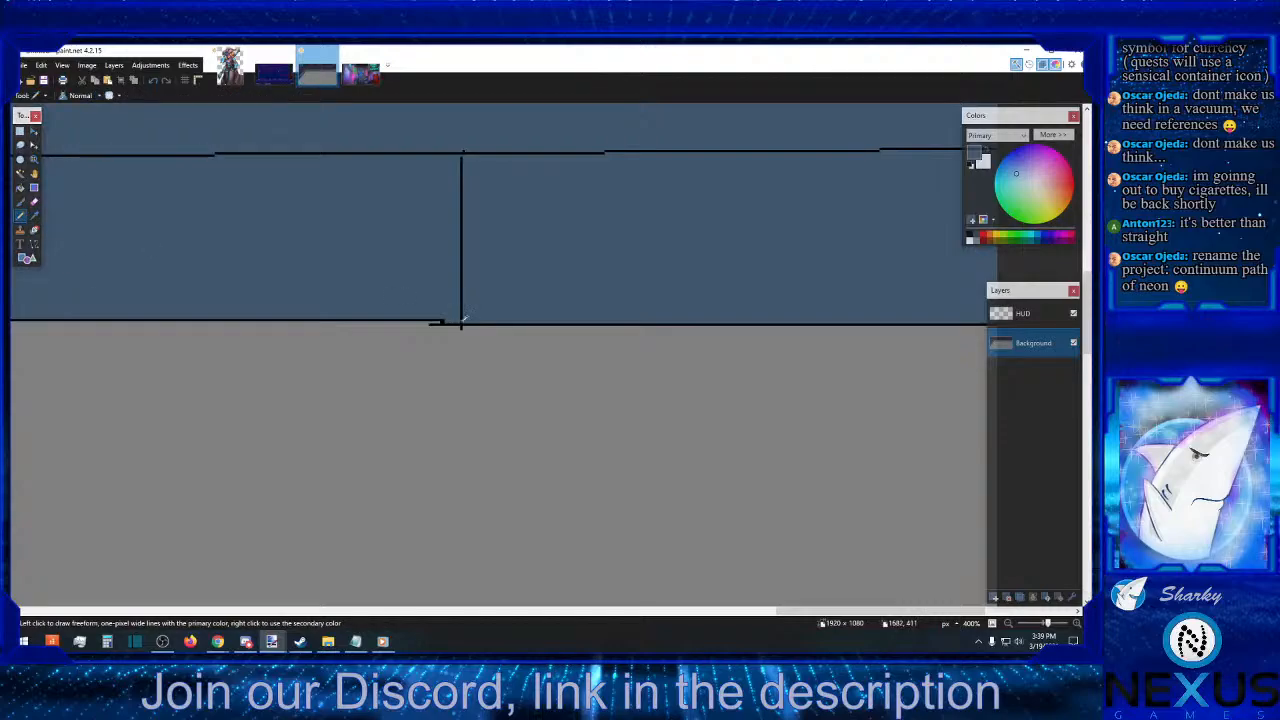
left_click(20, 187)
left_click(461, 218)
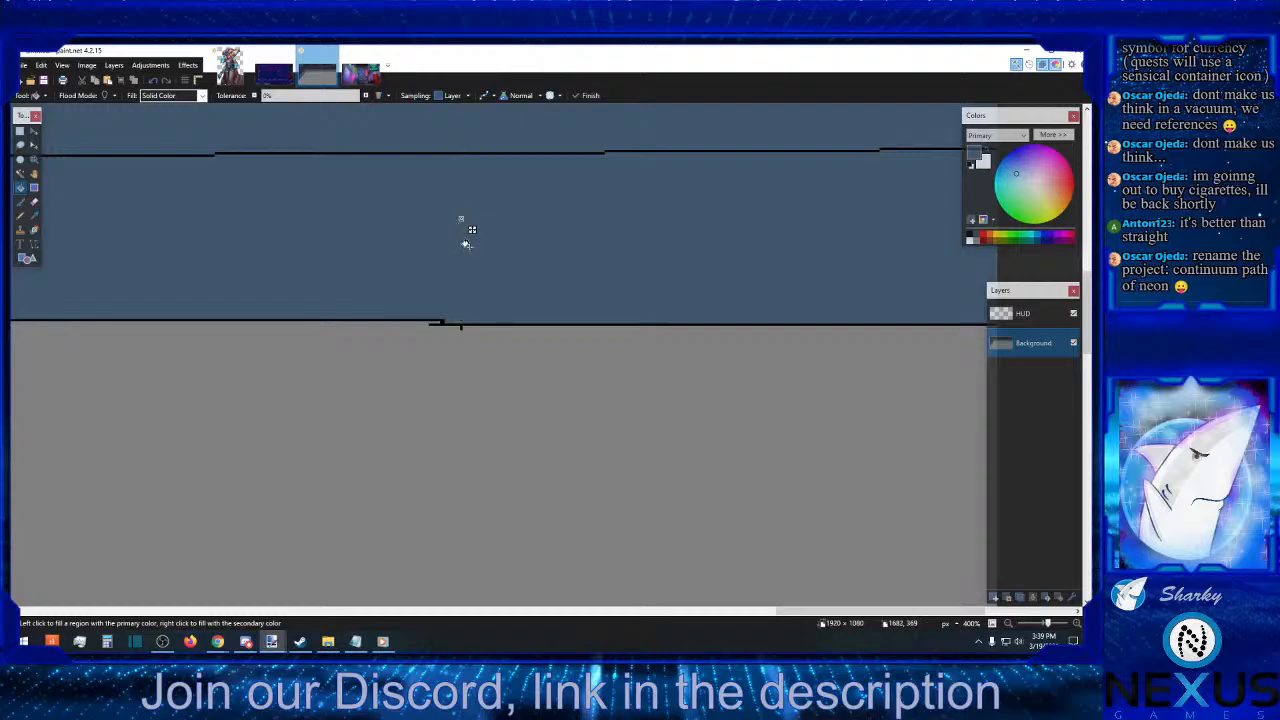
- Sample the dark blue of the side wall's inner face and fill the back wall's front face with it
left_click(1008, 623)
left_click(1008, 623)
left_click(1008, 623)
left_click(1008, 623)
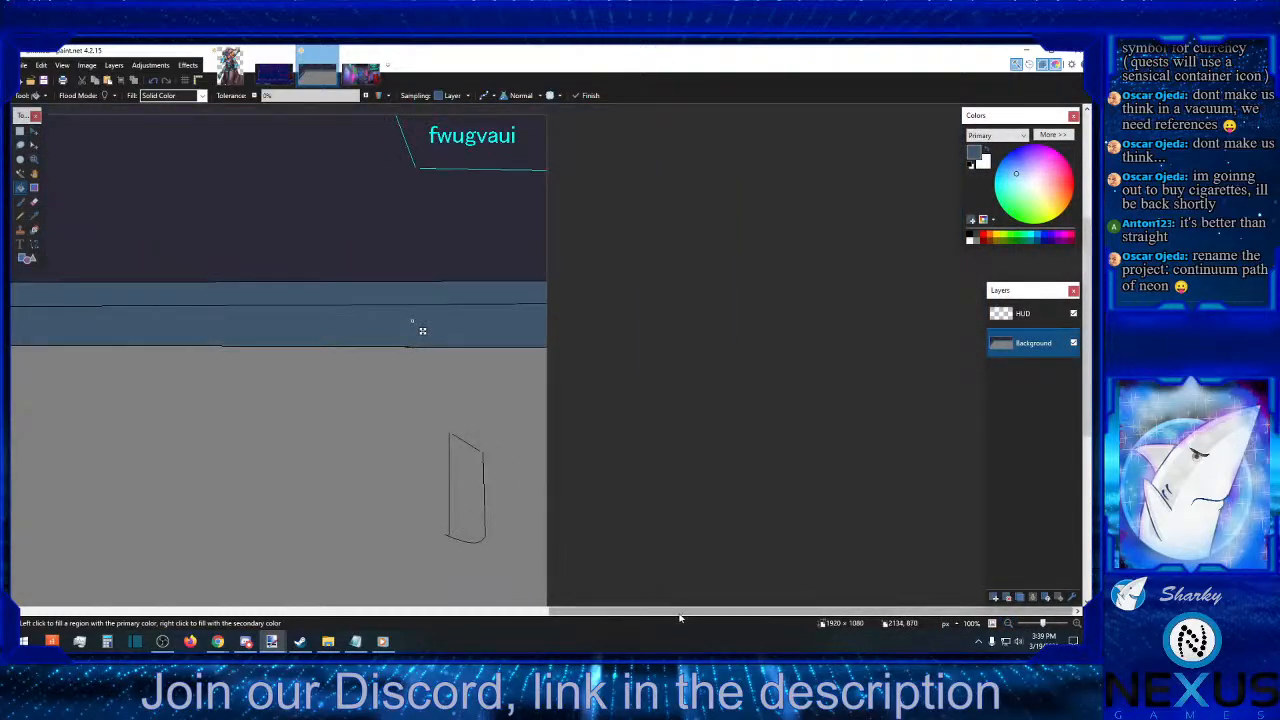
left_click_drag(680, 612, 389, 605)
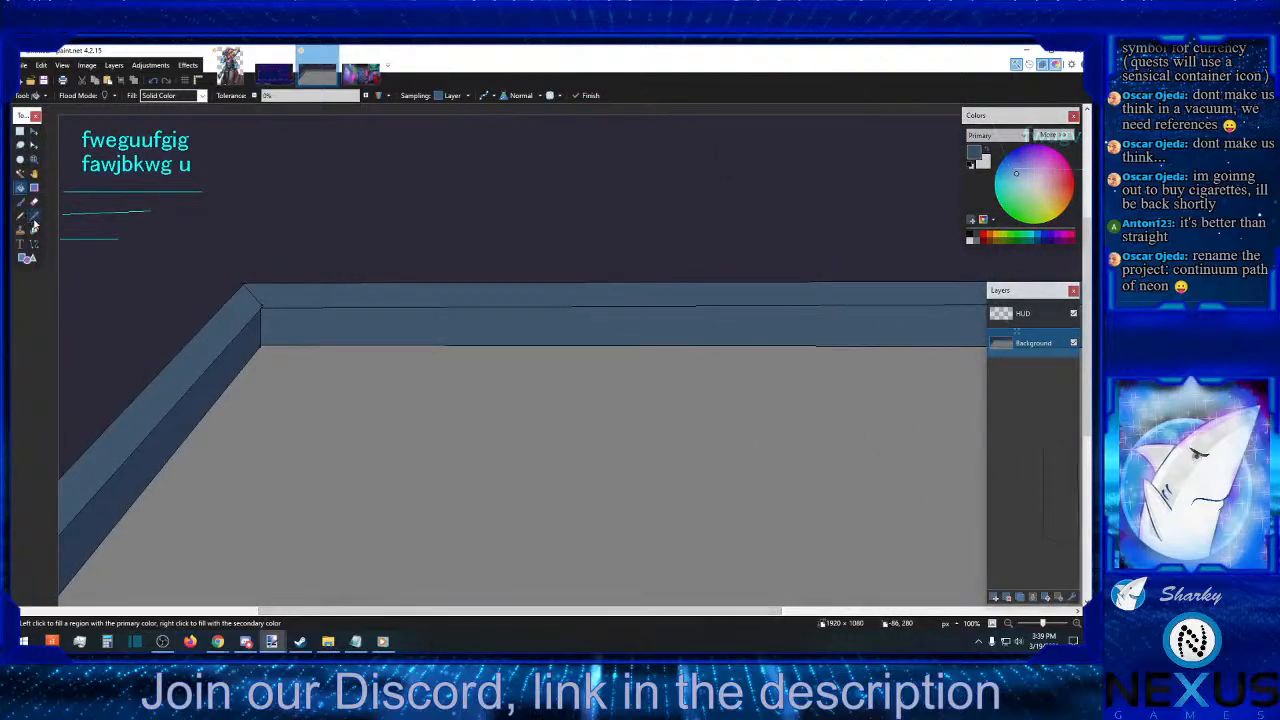
left_click(34, 215)
left_click(244, 360)
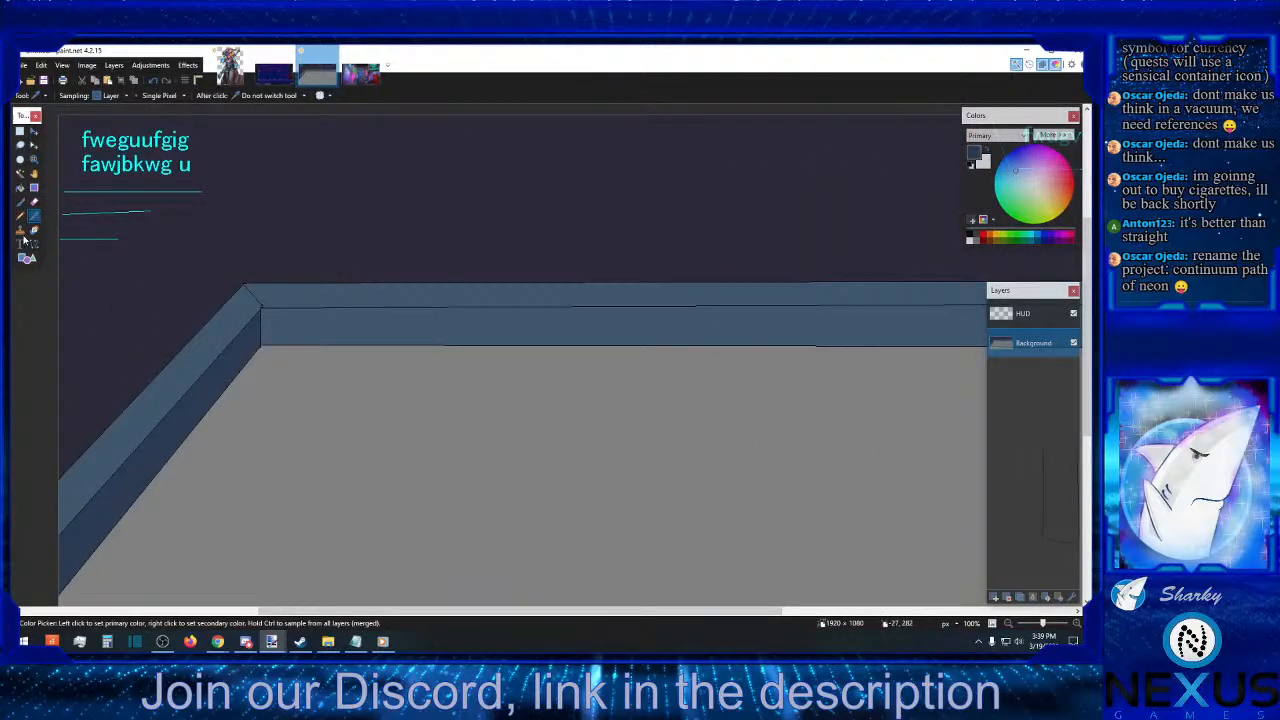
left_click(20, 187)
left_click(366, 322)
scroll(560, 339, "down", 2)
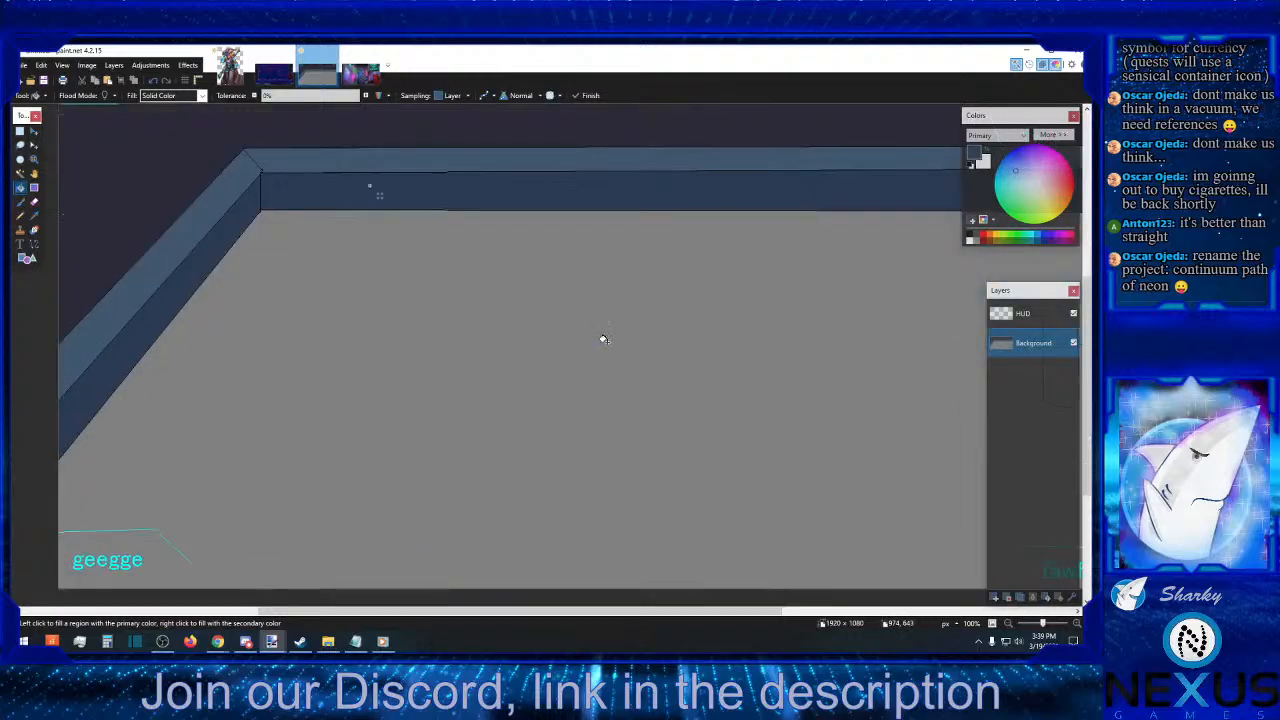
left_click(1009, 624)
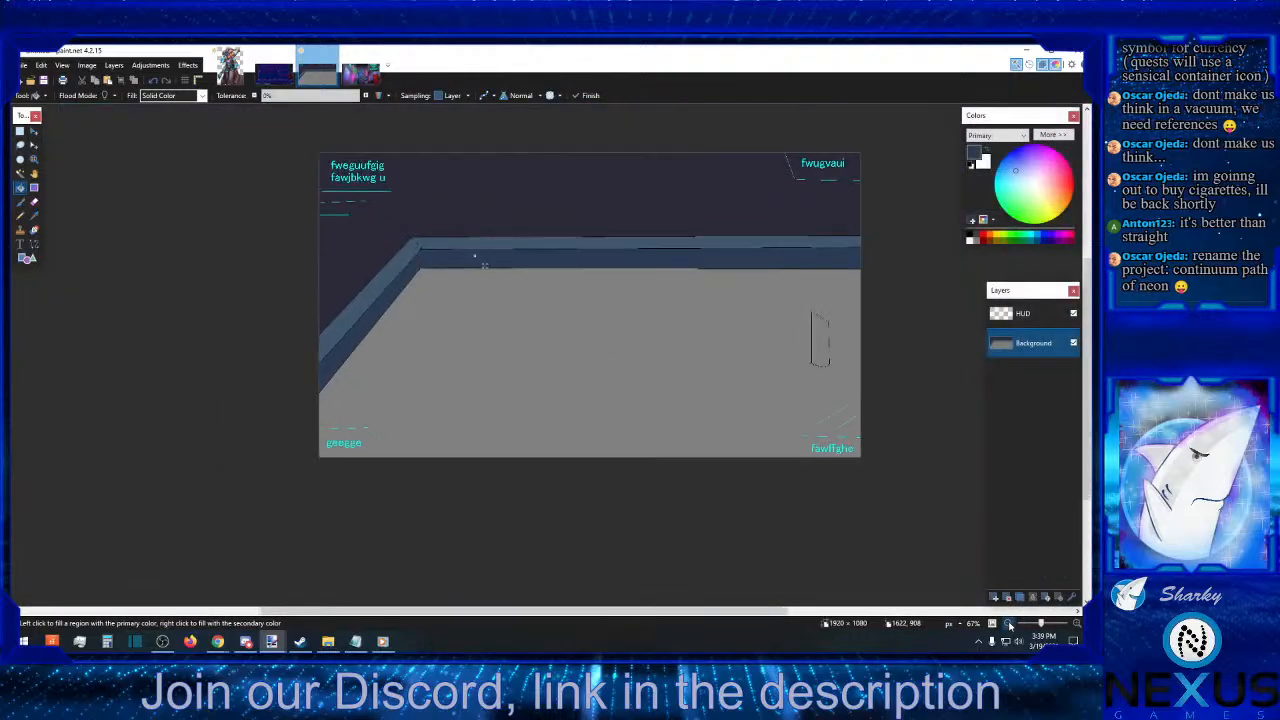
left_click(1009, 624)
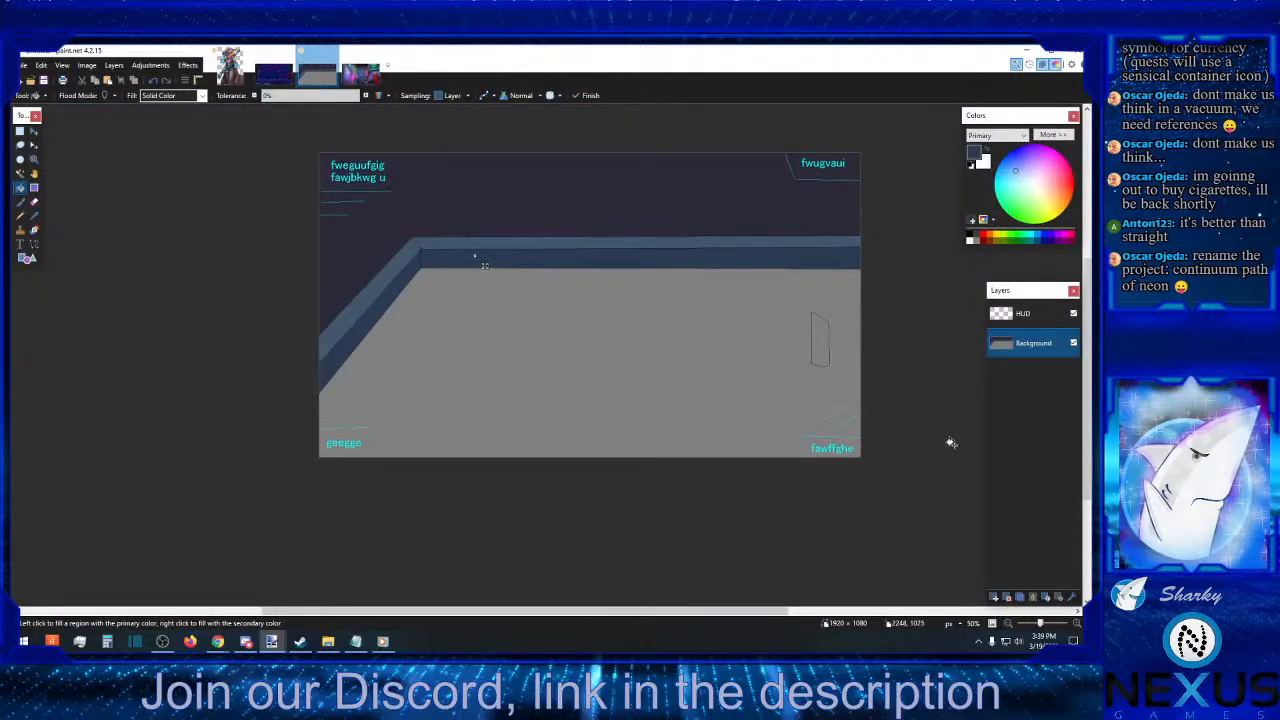
- Close the gaps at both upper corners of the upright pillar outline on the floor with short black lines
left_click(1077, 623)
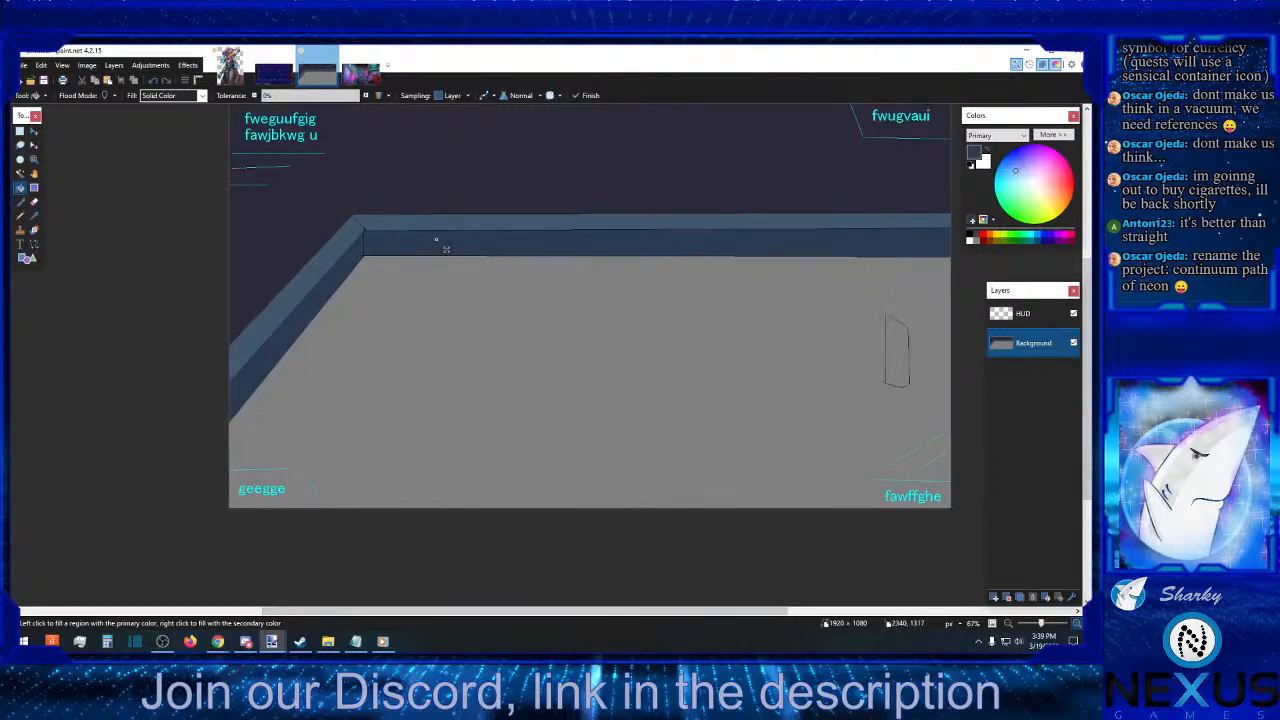
left_click(1077, 623)
left_click(1077, 623)
left_click(748, 612)
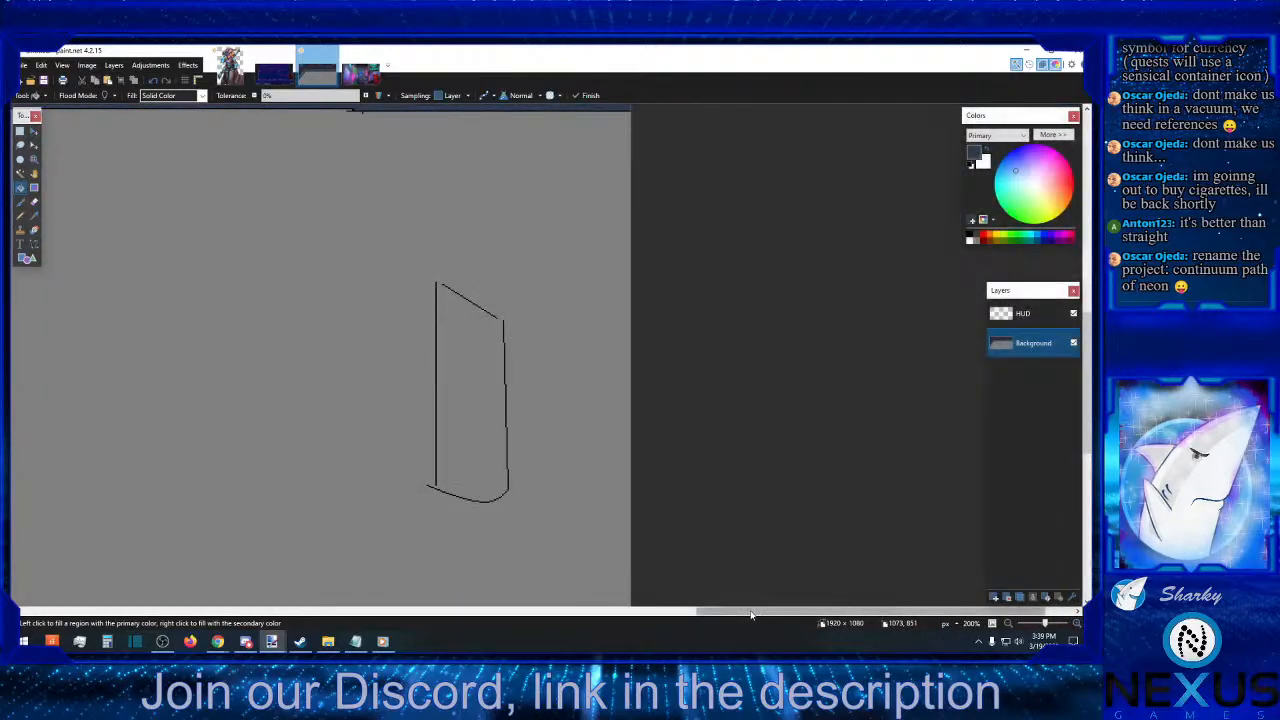
left_click(970, 238)
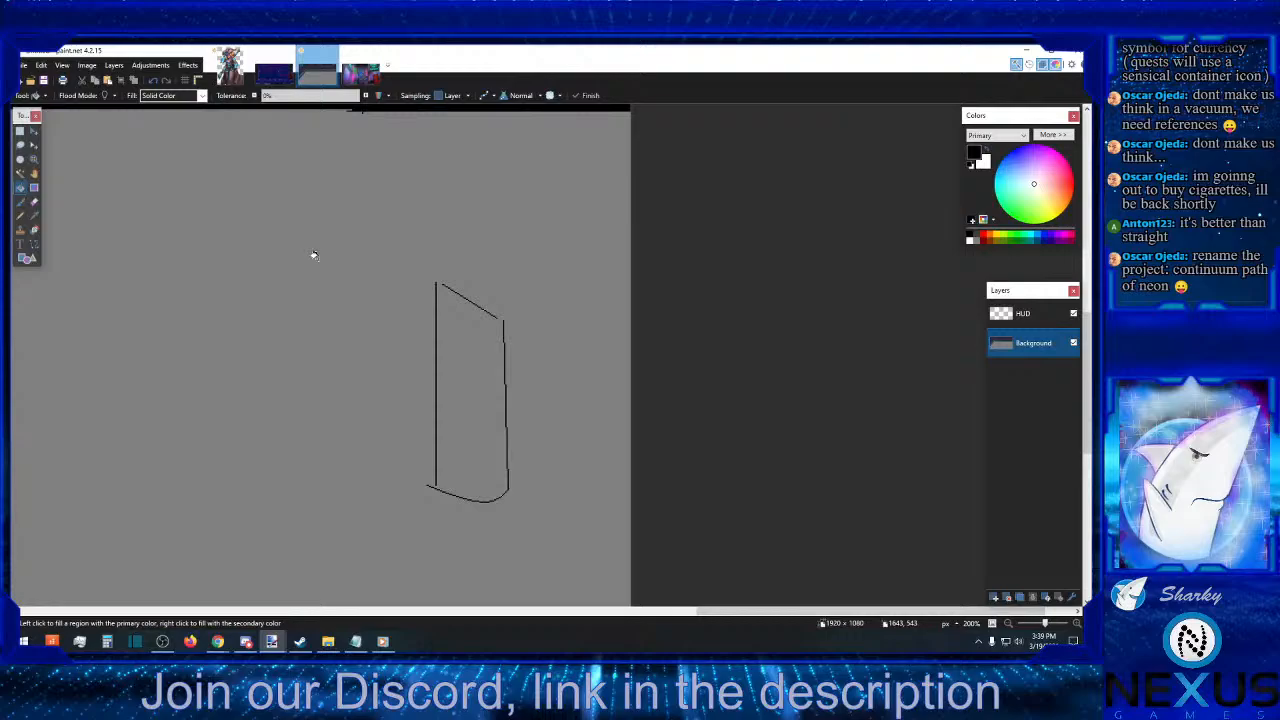
left_click(20, 215)
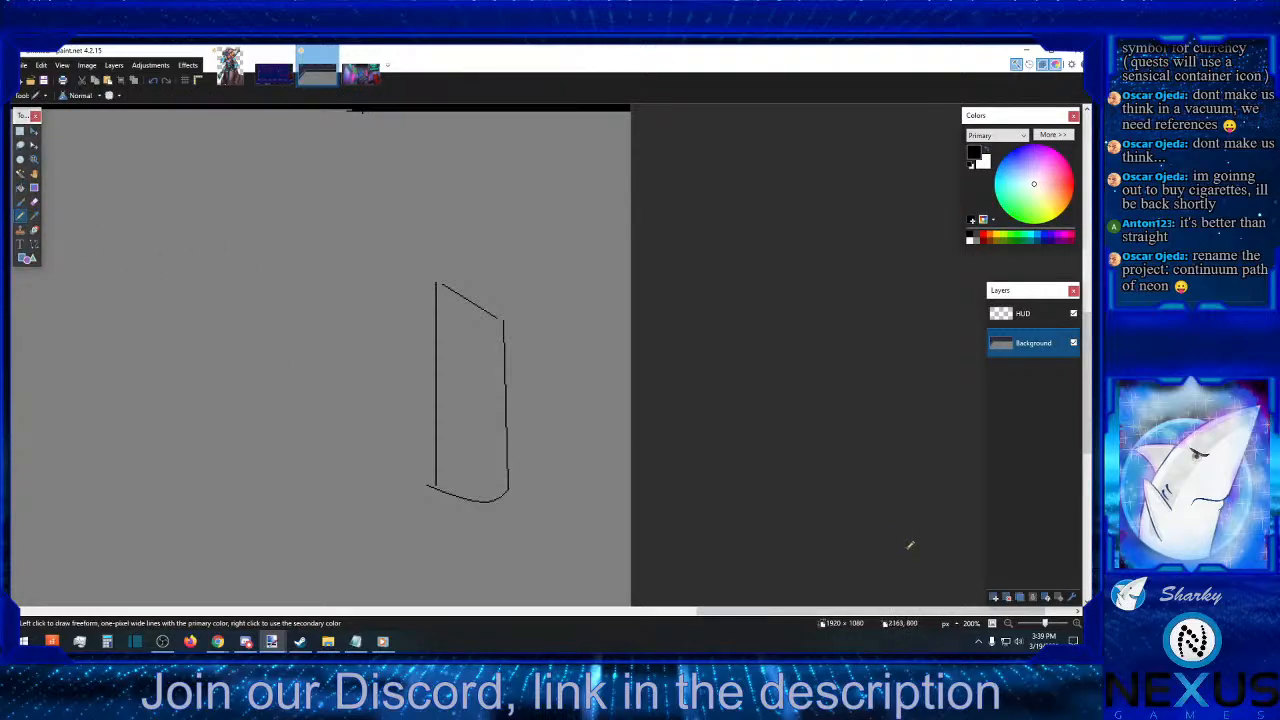
double_click(1076, 623)
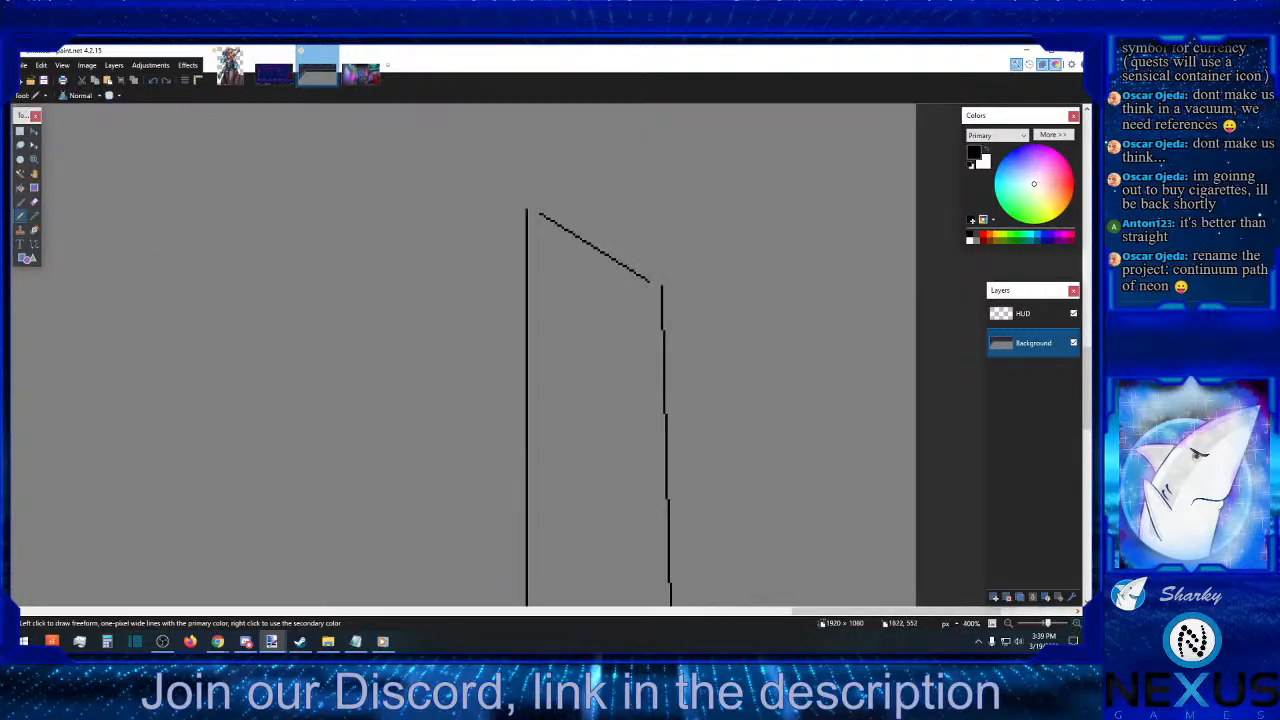
left_click(34, 243)
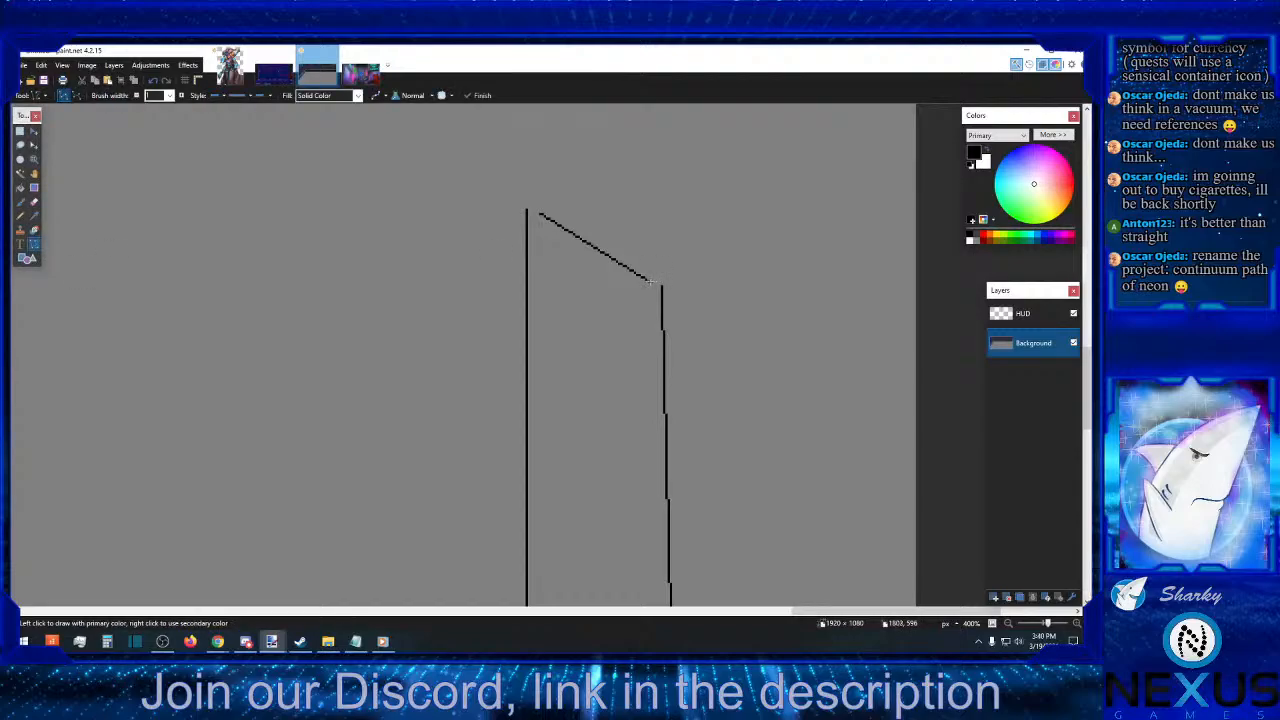
left_click_drag(652, 283, 661, 289)
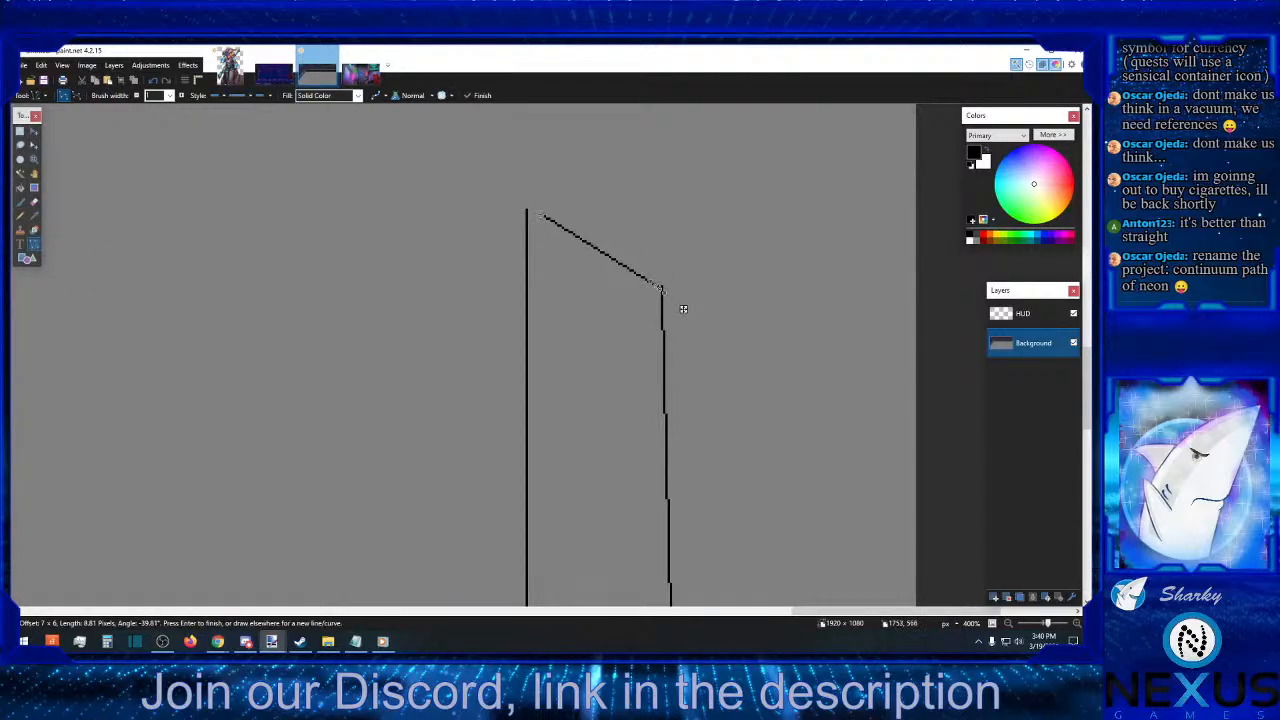
left_click_drag(551, 218, 527, 211)
- Extend the pillar's straight left edge down by about 7 px to meet the base curve
scroll(572, 313, "down", 5)
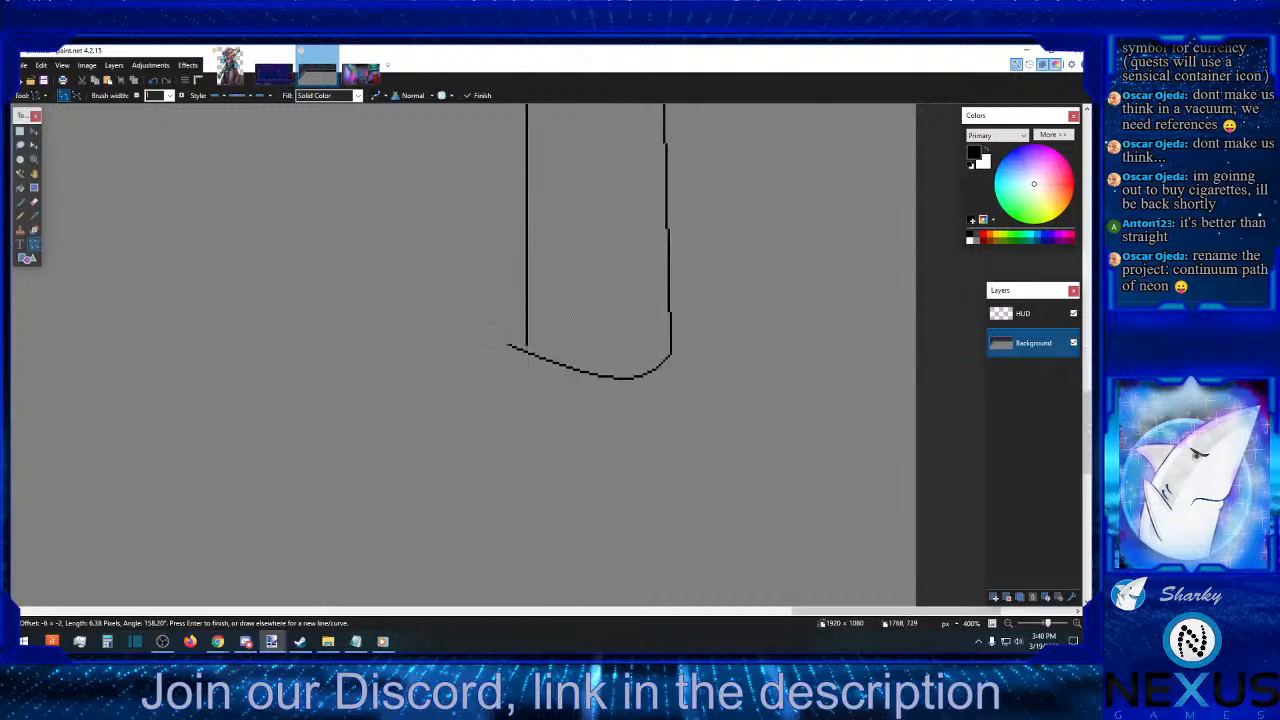
left_click_drag(527, 345, 527, 355)
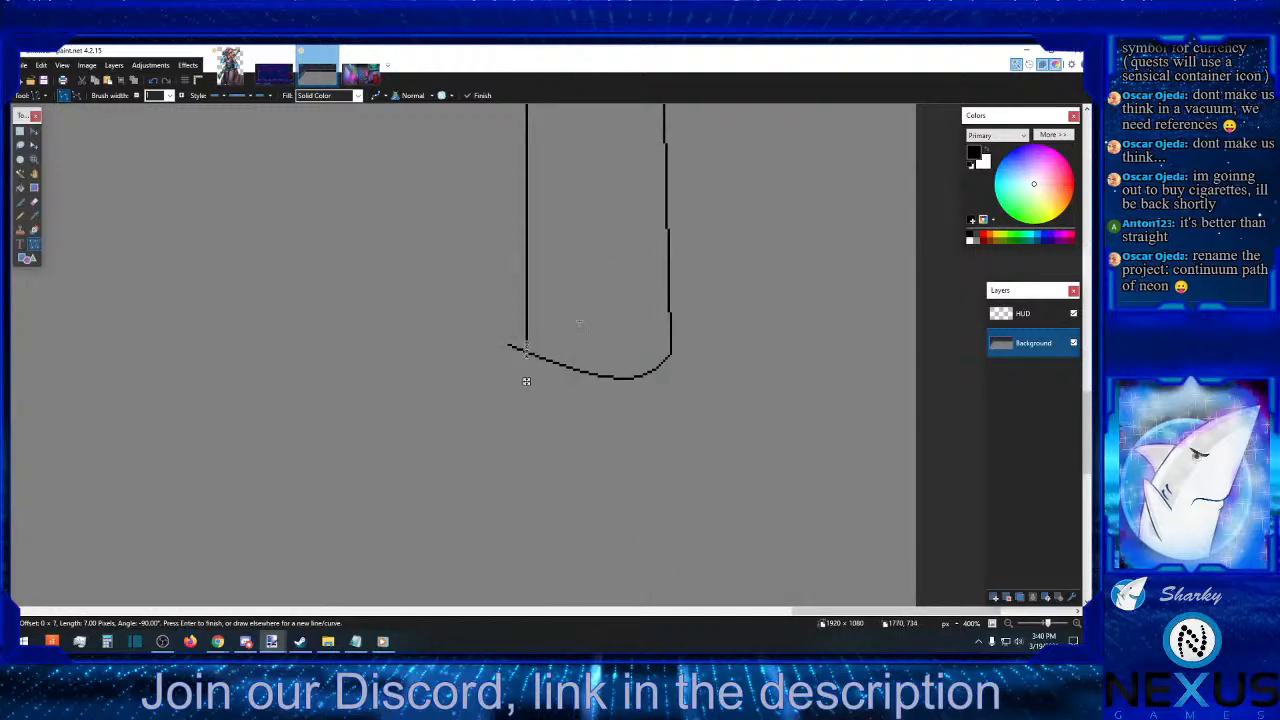
key("Return")
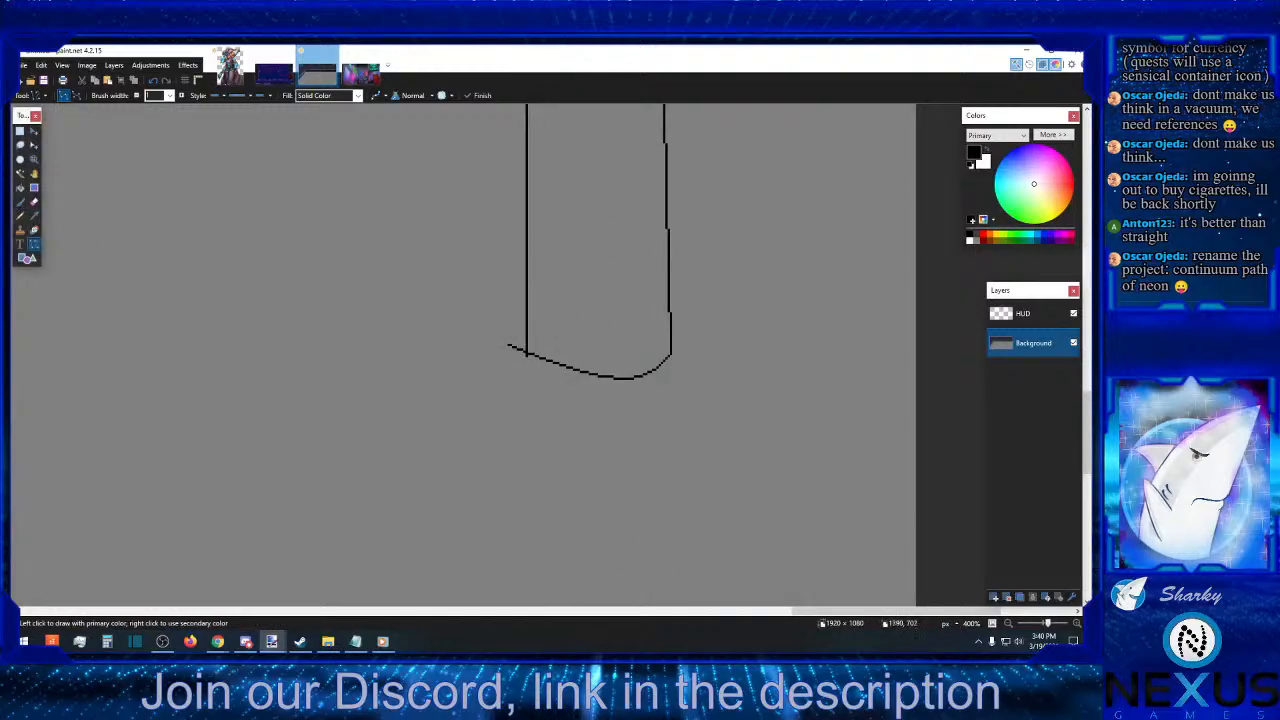
- Erase the pillar's slanted top edge by deleting a rectangular area of about 59 × 40 px
scroll(629, 258, "up", 3)
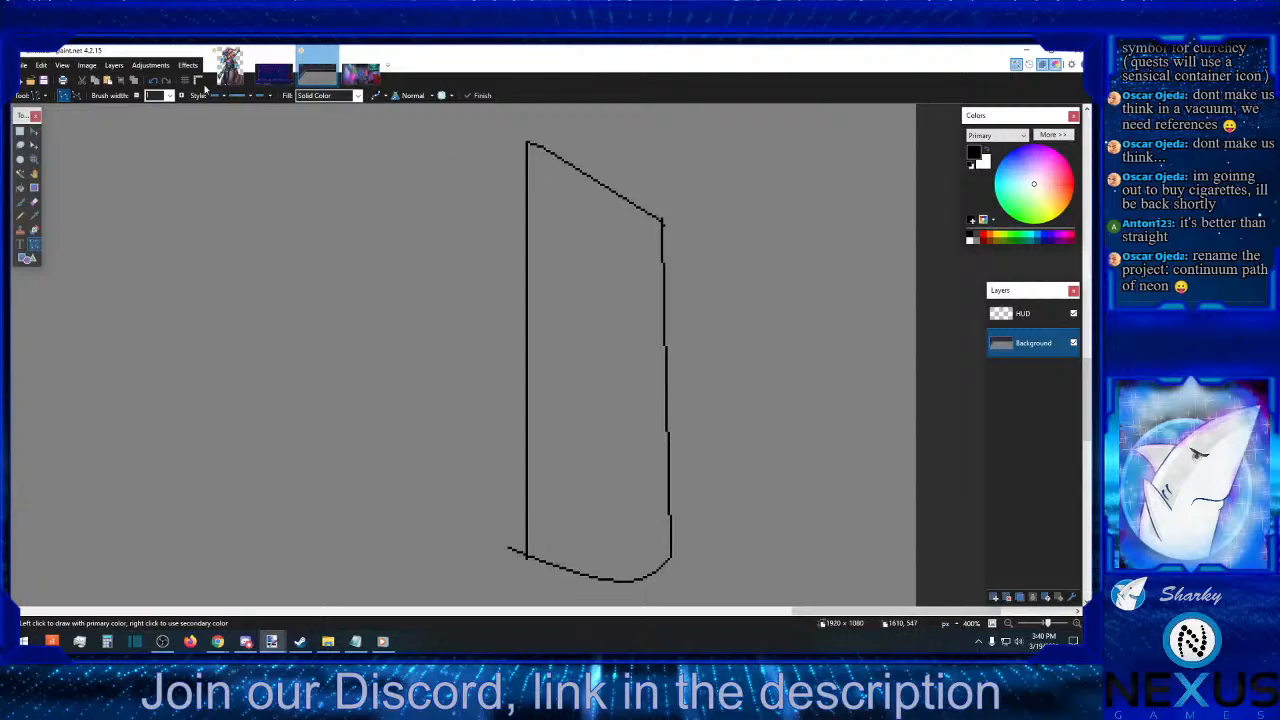
left_click(151, 81)
left_click(20, 131)
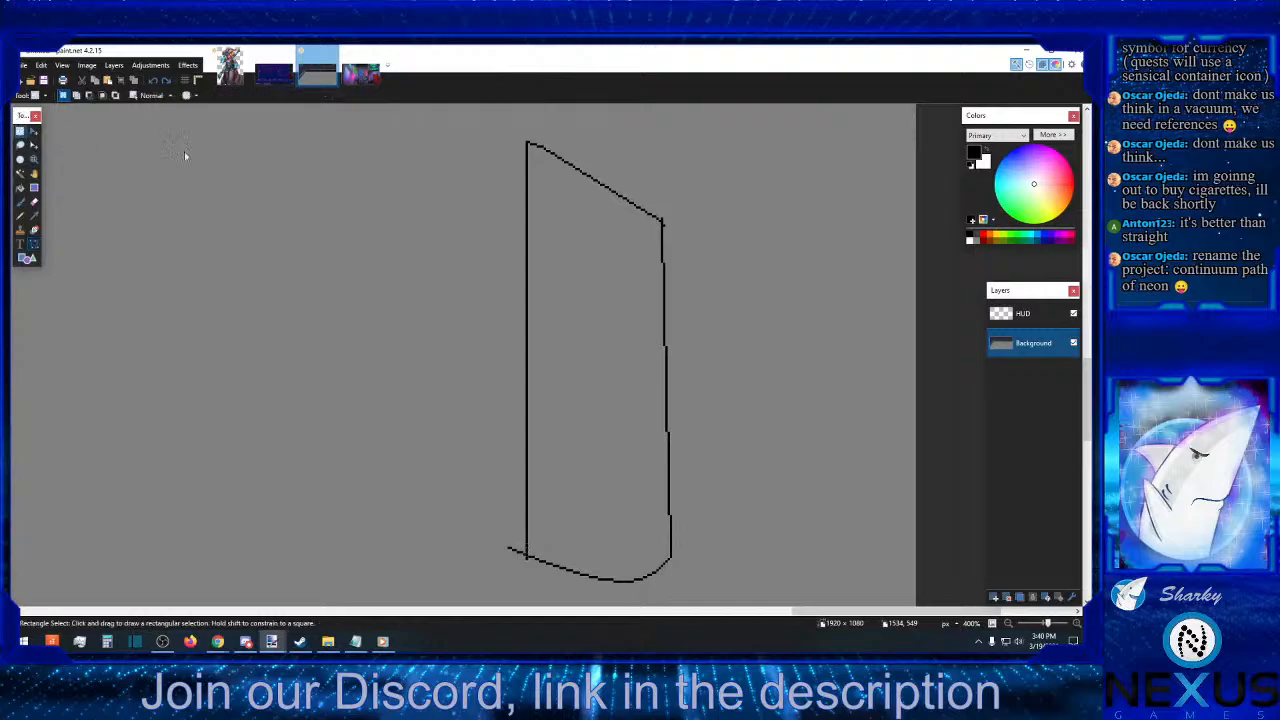
left_click_drag(528, 140, 660, 226)
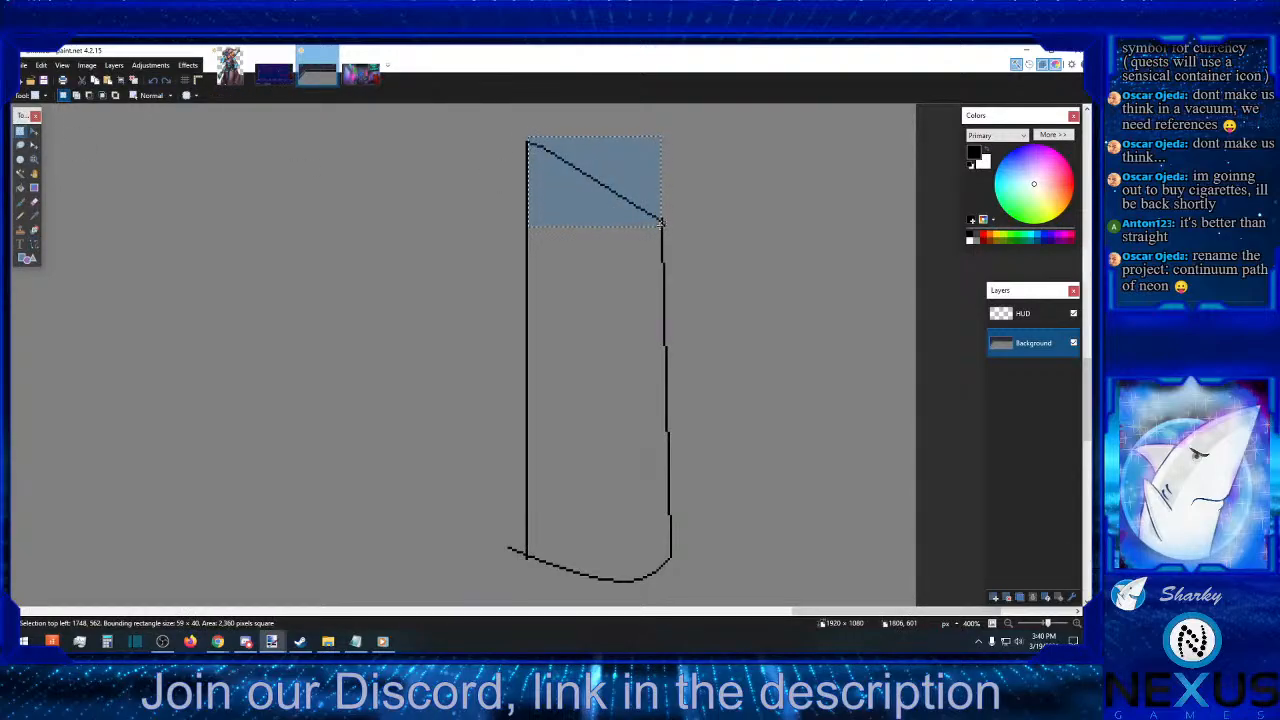
key("Delete")
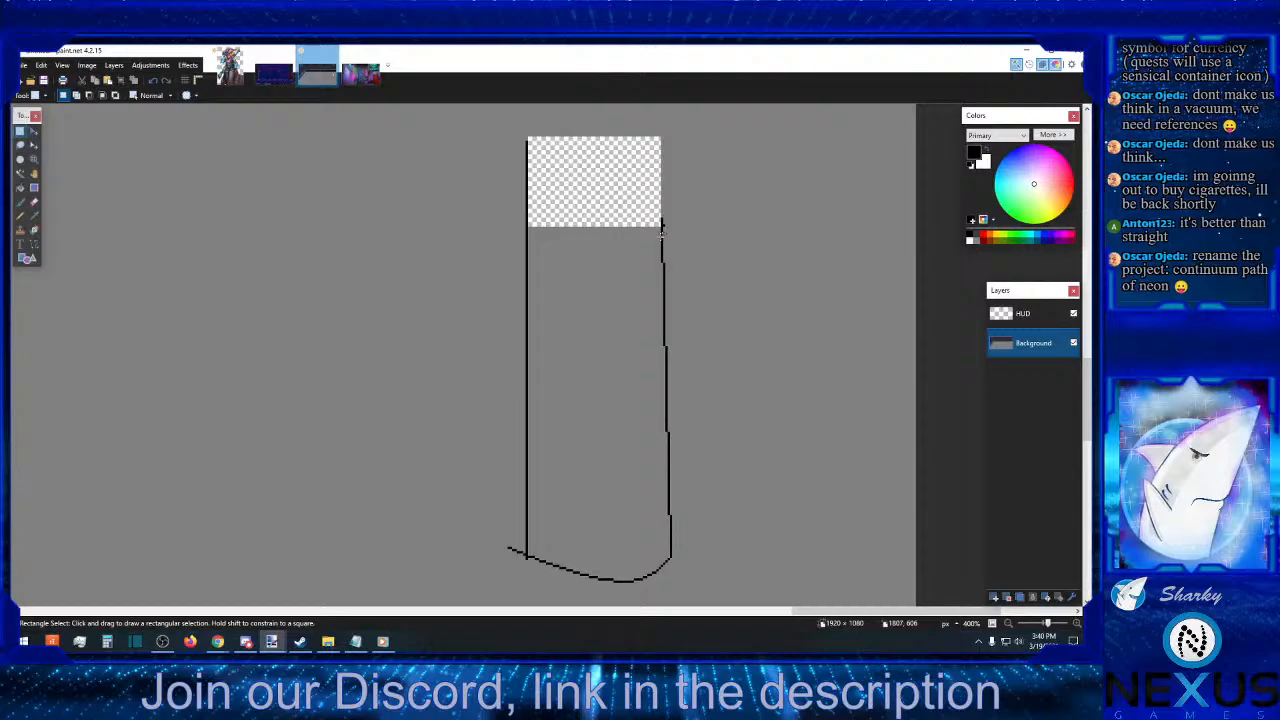
- Draw two black curves between the pillar's upper corners, one bowed downward and one upward, to form a rounded top face
left_click(34, 244)
left_click_drag(527, 143, 662, 218)
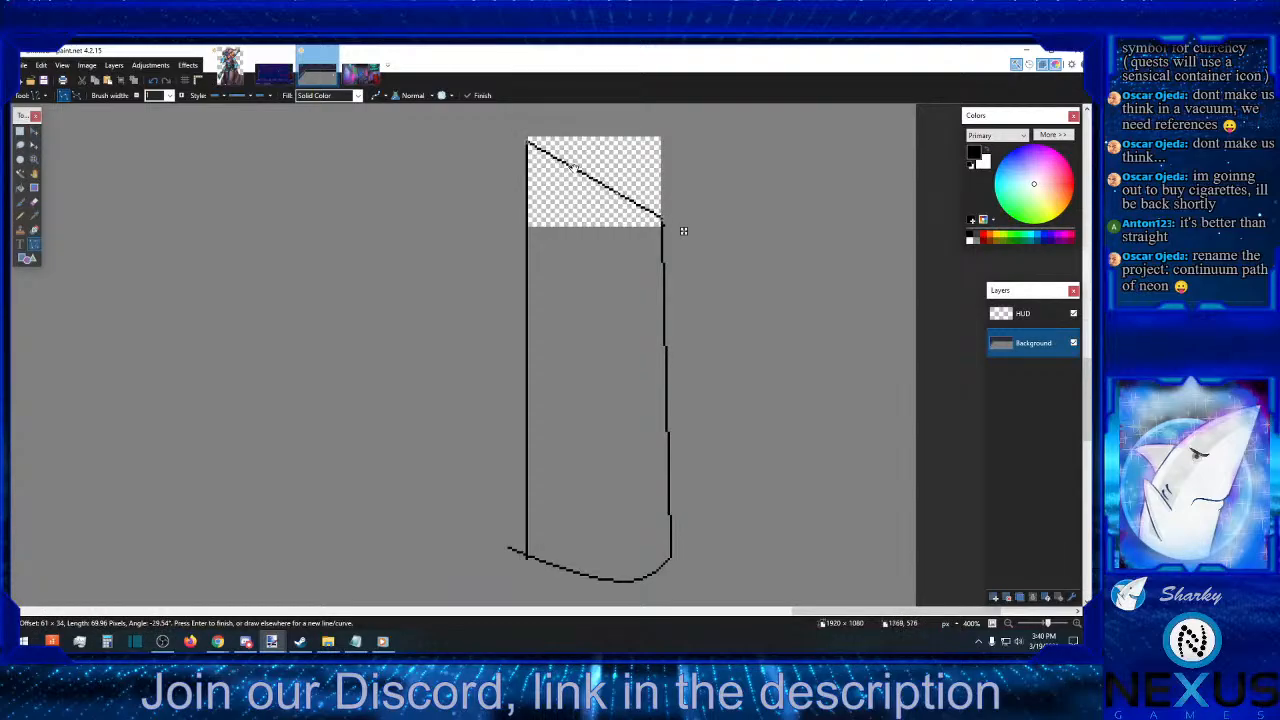
left_click_drag(575, 167, 605, 205)
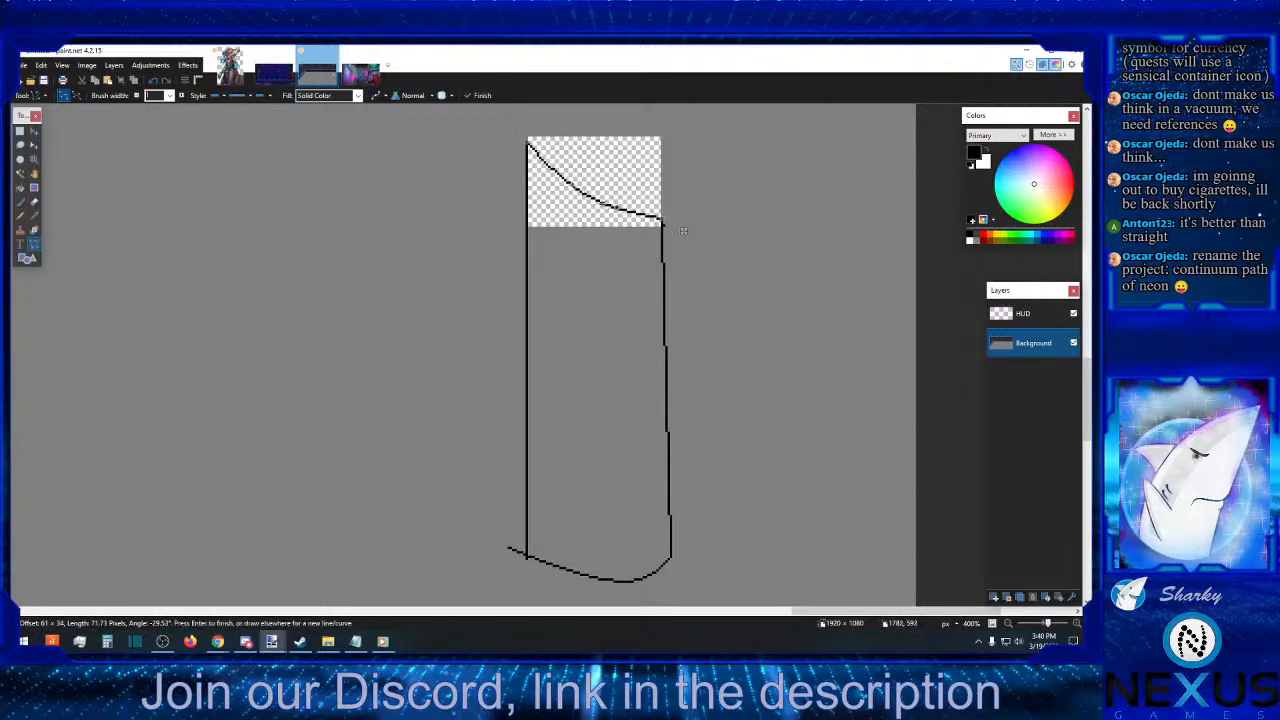
key("Return")
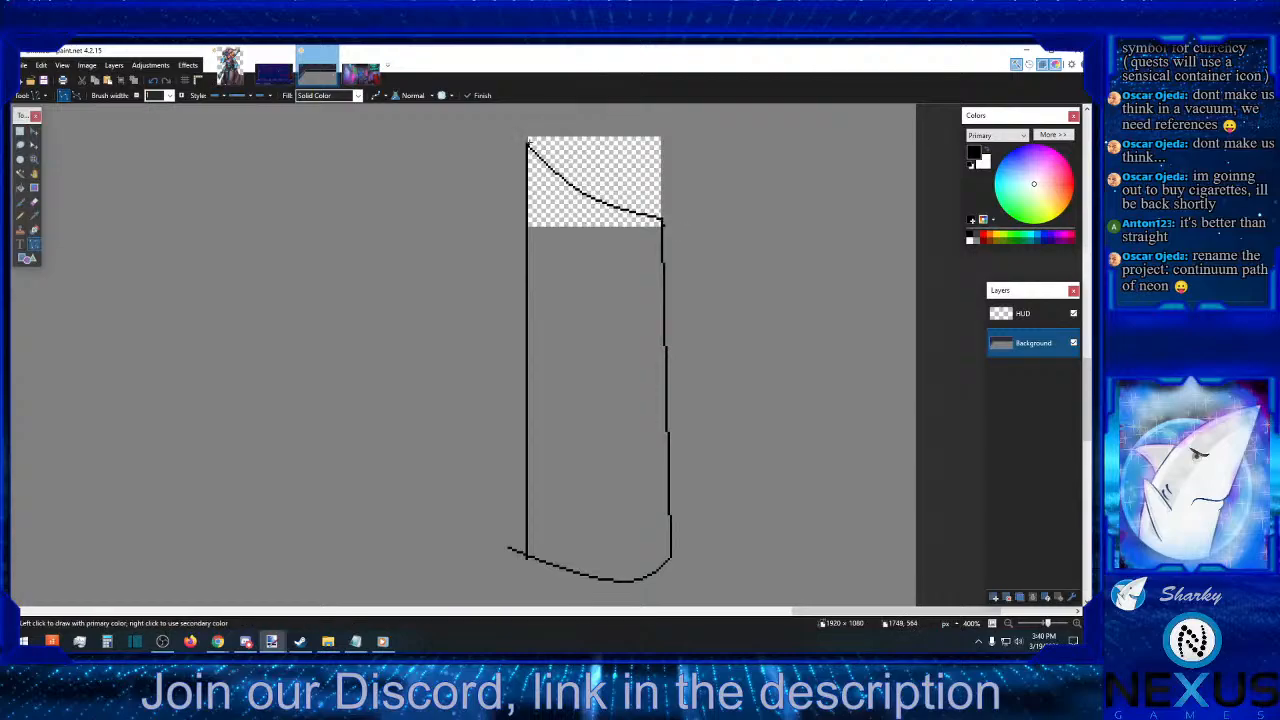
left_click_drag(528, 143, 662, 221)
mouse_move(573, 170)
left_mouse_down()
mouse_move(585, 160)
mouse_move(632, 182)
mouse_move(579, 156)
left_mouse_up()
key("Return")
- Sample the floor's grey, delete the line stub sticking out at the pillar's lower-left corner, and fill the erased patch with that grey
left_click(34, 215)
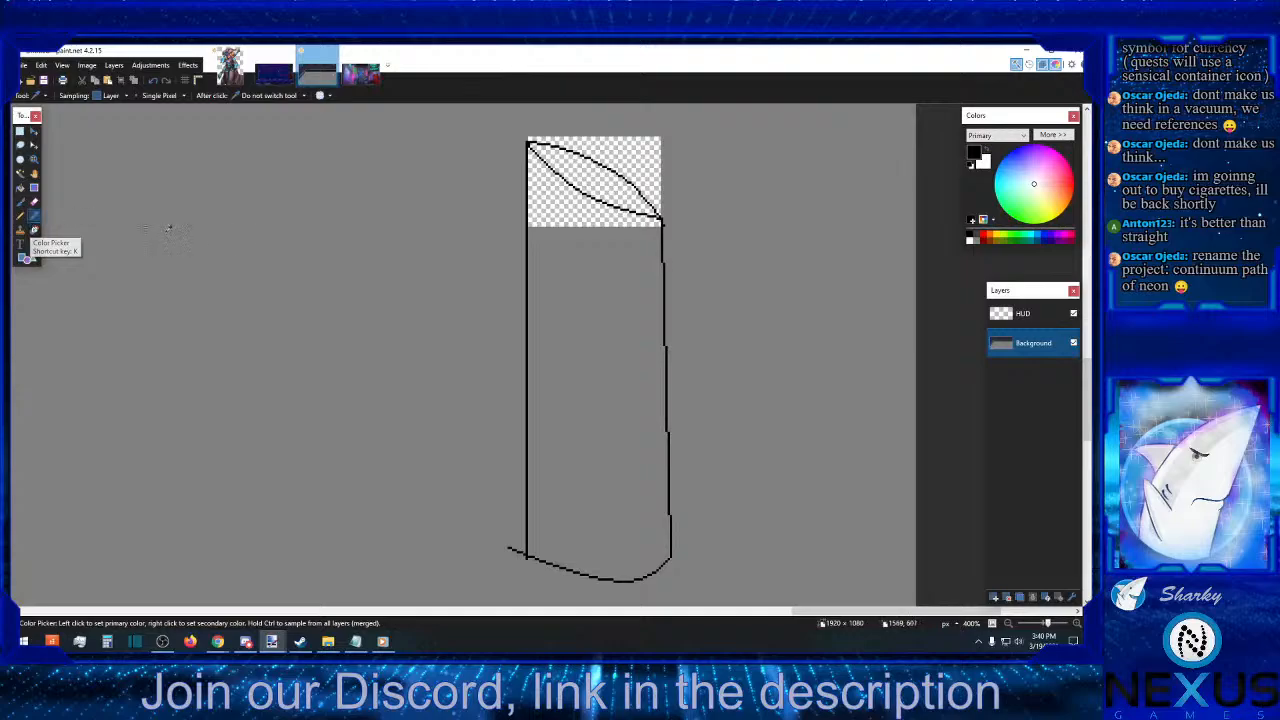
left_click(223, 271)
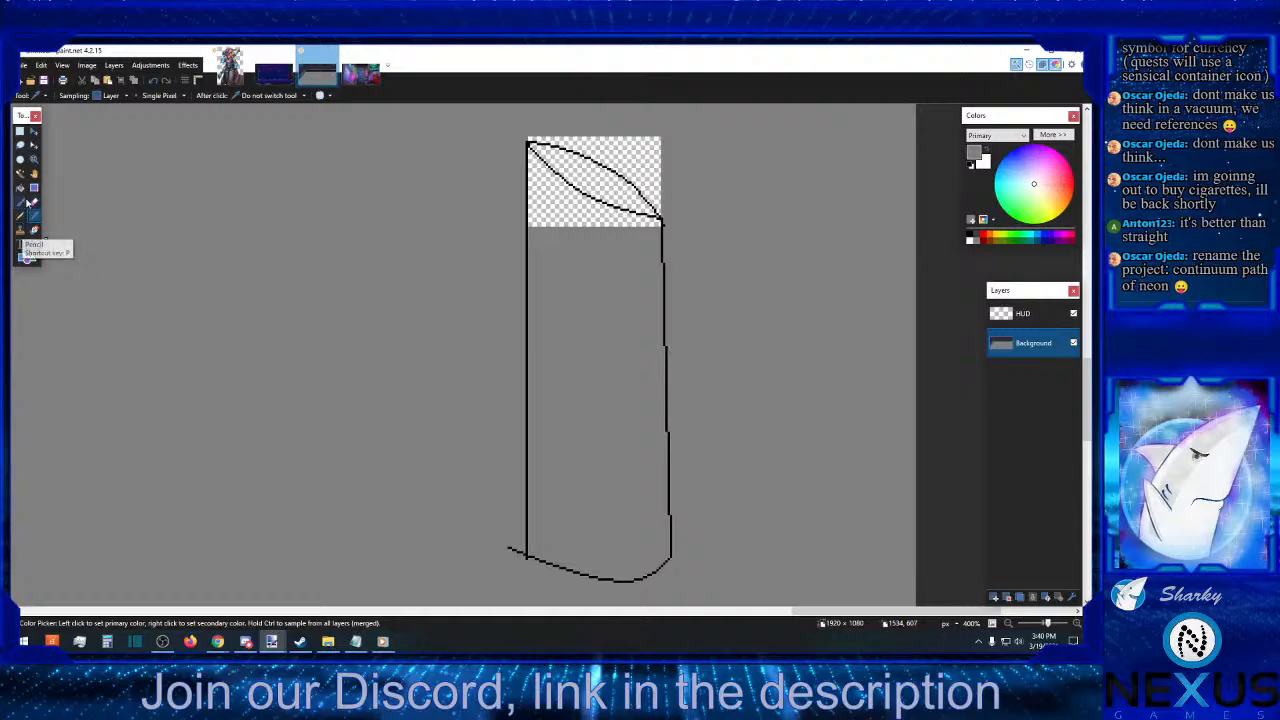
left_click(20, 131)
left_click_drag(478, 529, 513, 582)
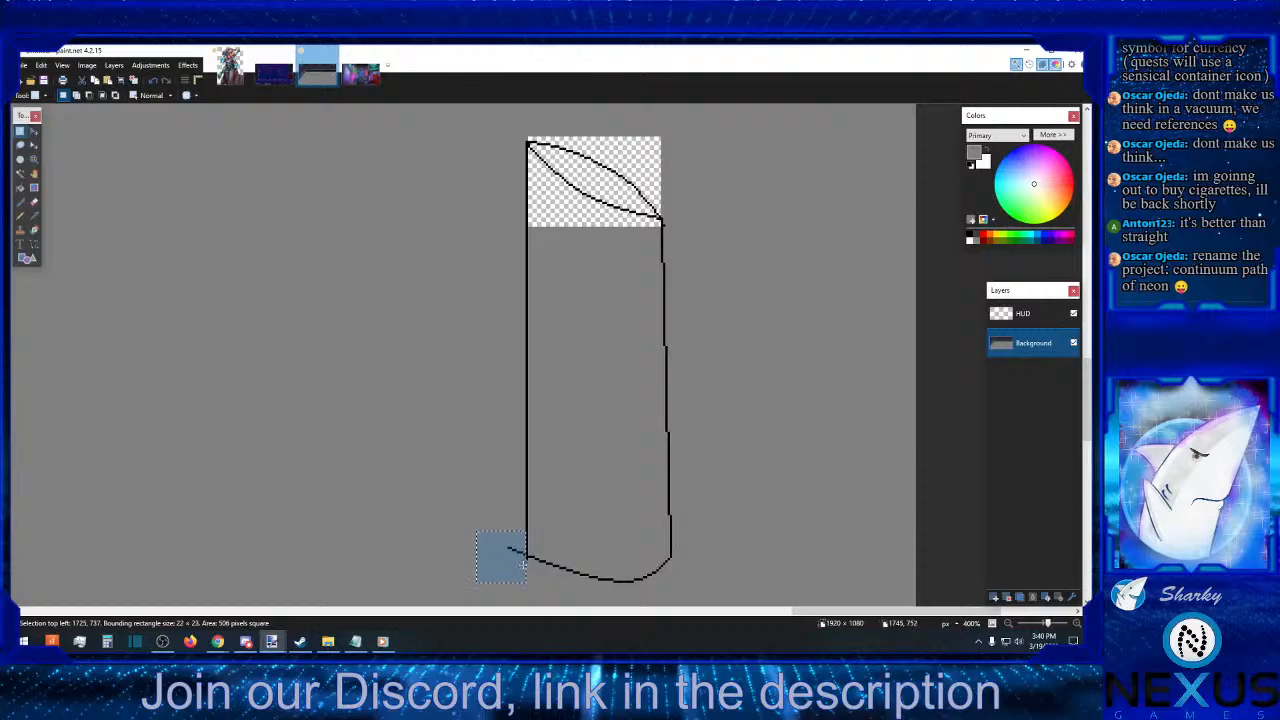
key("Delete")
key("ctrl+d")
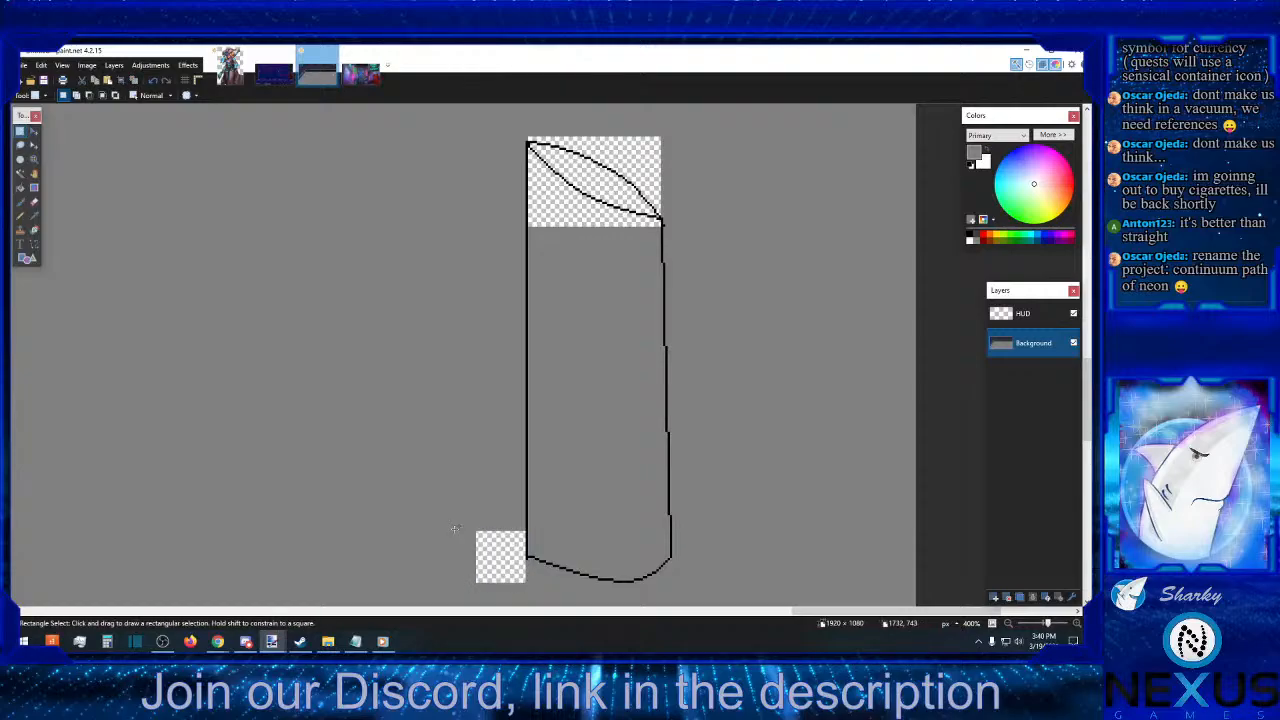
left_click(20, 187)
left_click(498, 555)
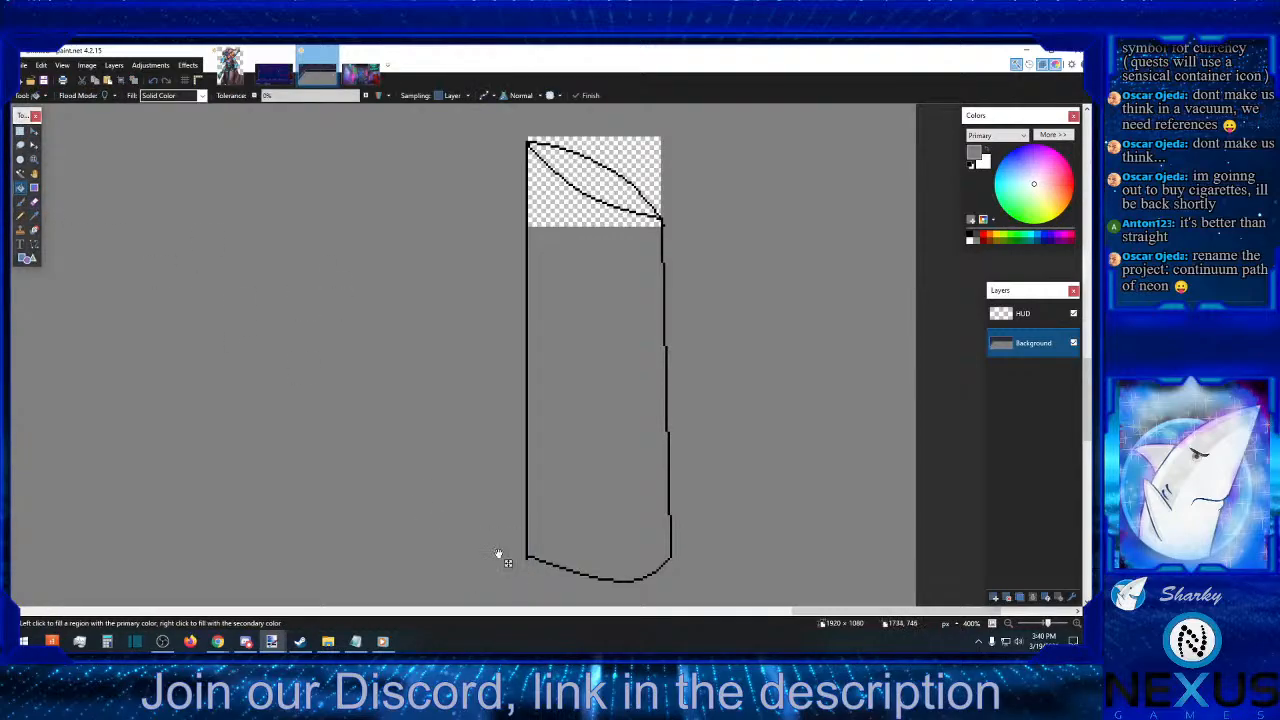
- Fill the transparent areas above, inside and below the pillar's top curves with the sampled floor grey
left_click(632, 168)
left_click(603, 178)
left_click(566, 199)
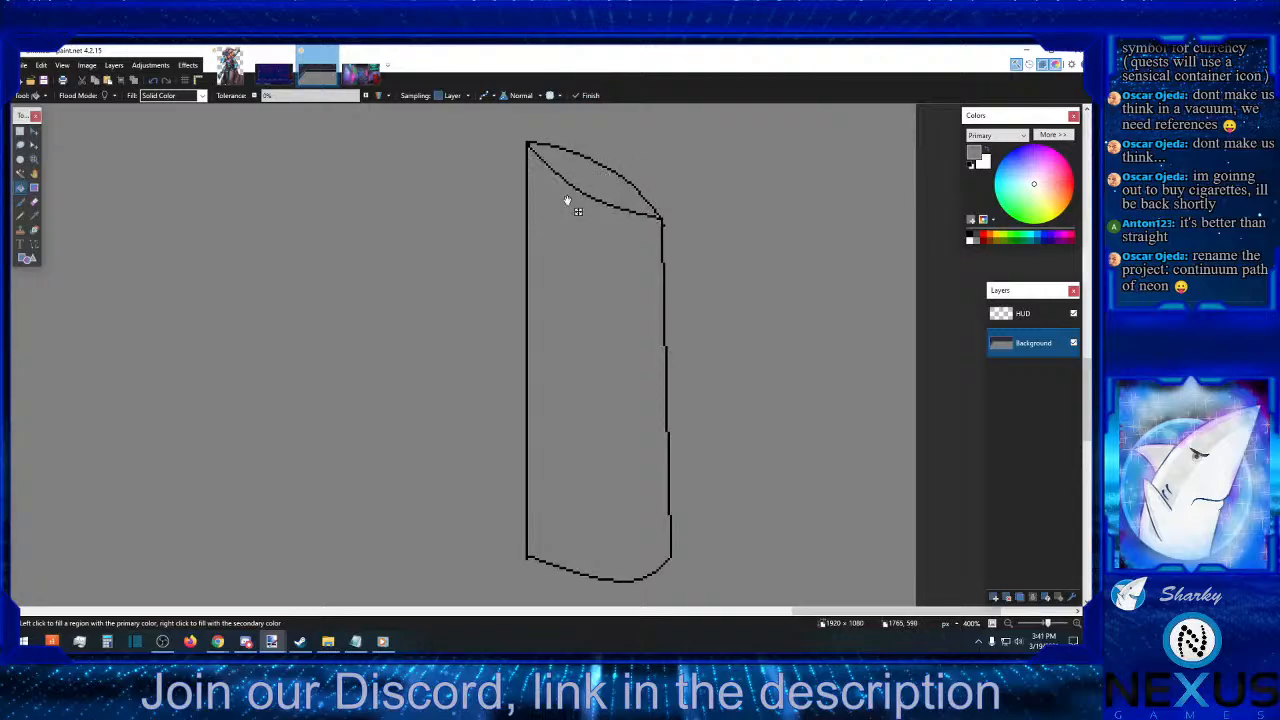
- Fill the pillar's rounded top face with dark grey
left_click(20, 131)
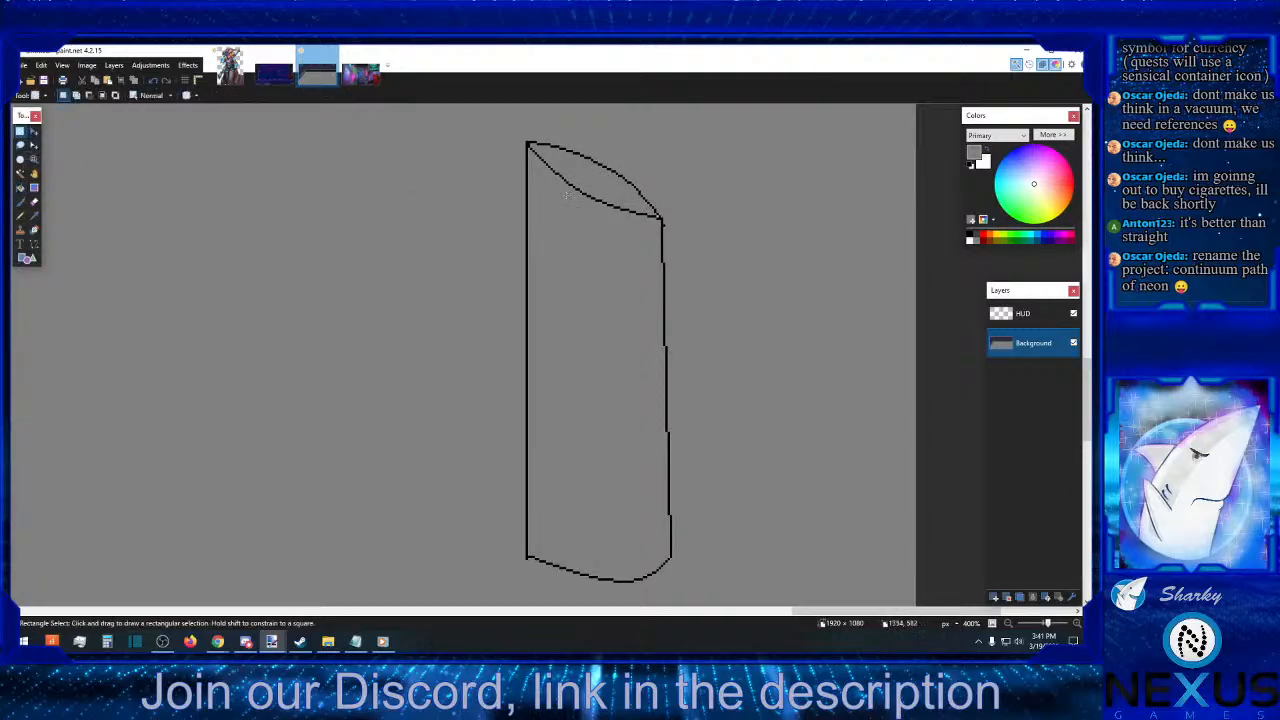
left_click(1009, 624)
left_click(1009, 624)
left_click(1009, 624)
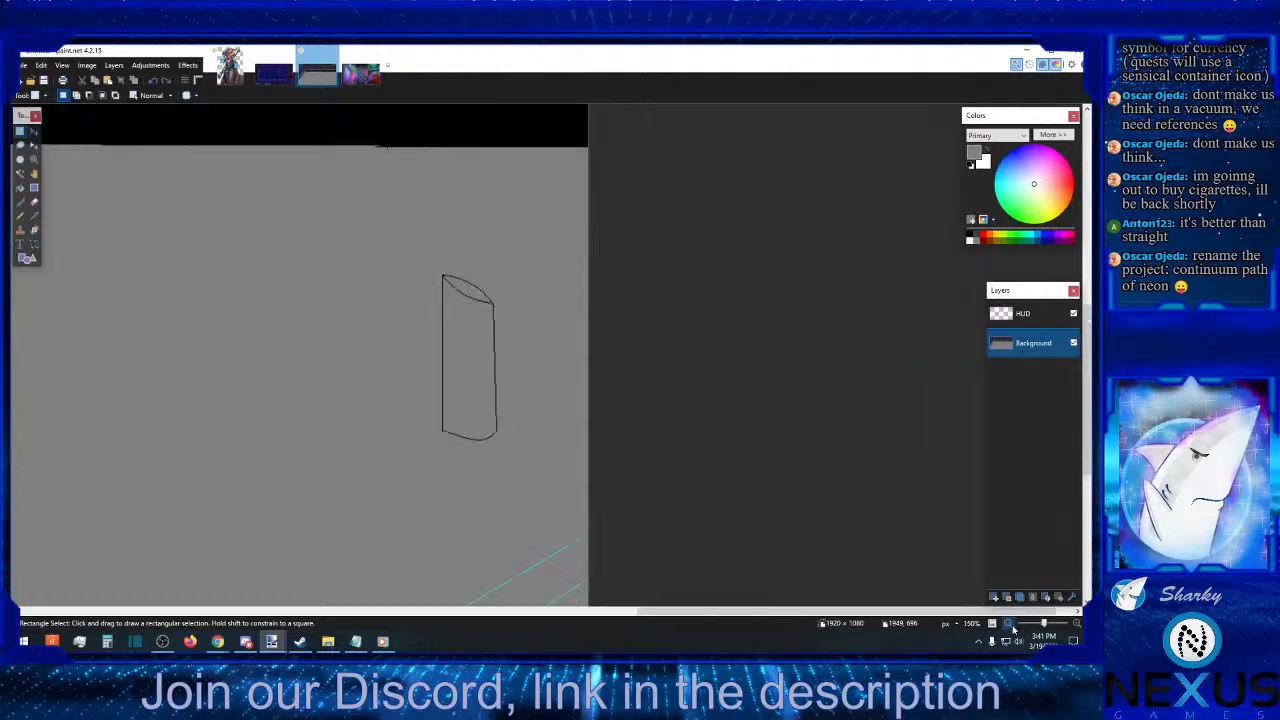
left_click(1009, 624)
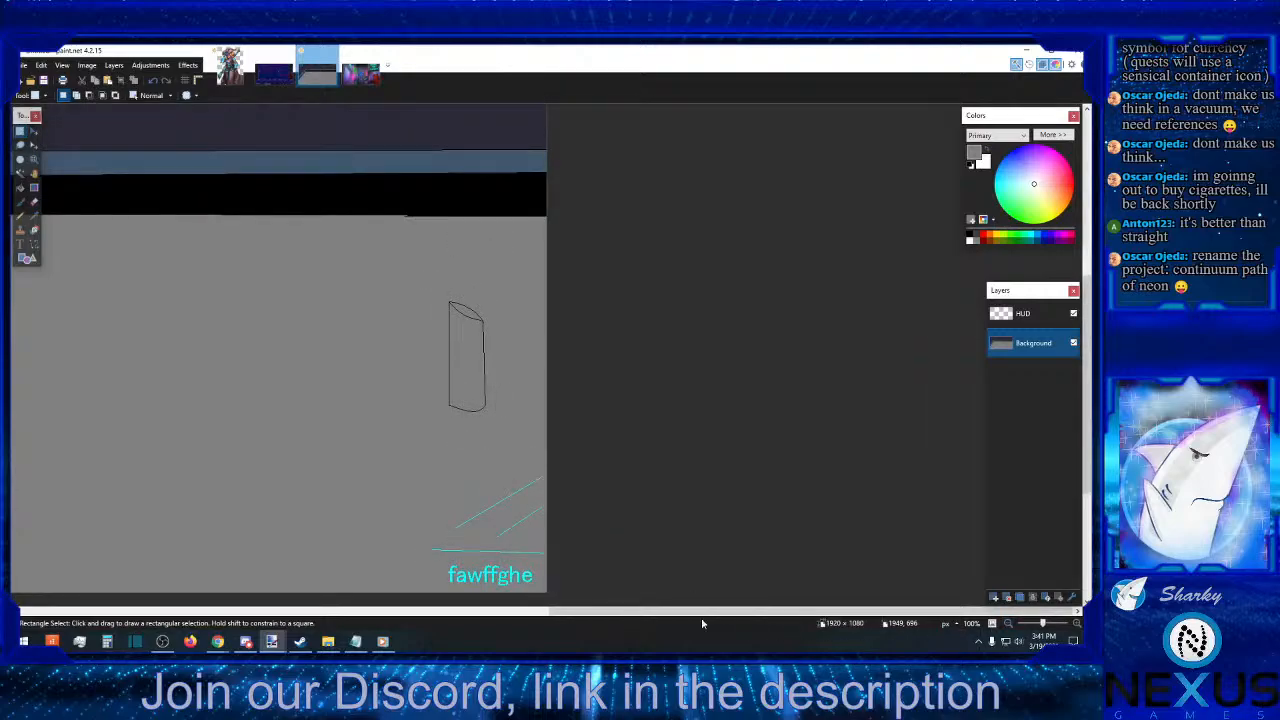
left_click(974, 237)
left_click(20, 187)
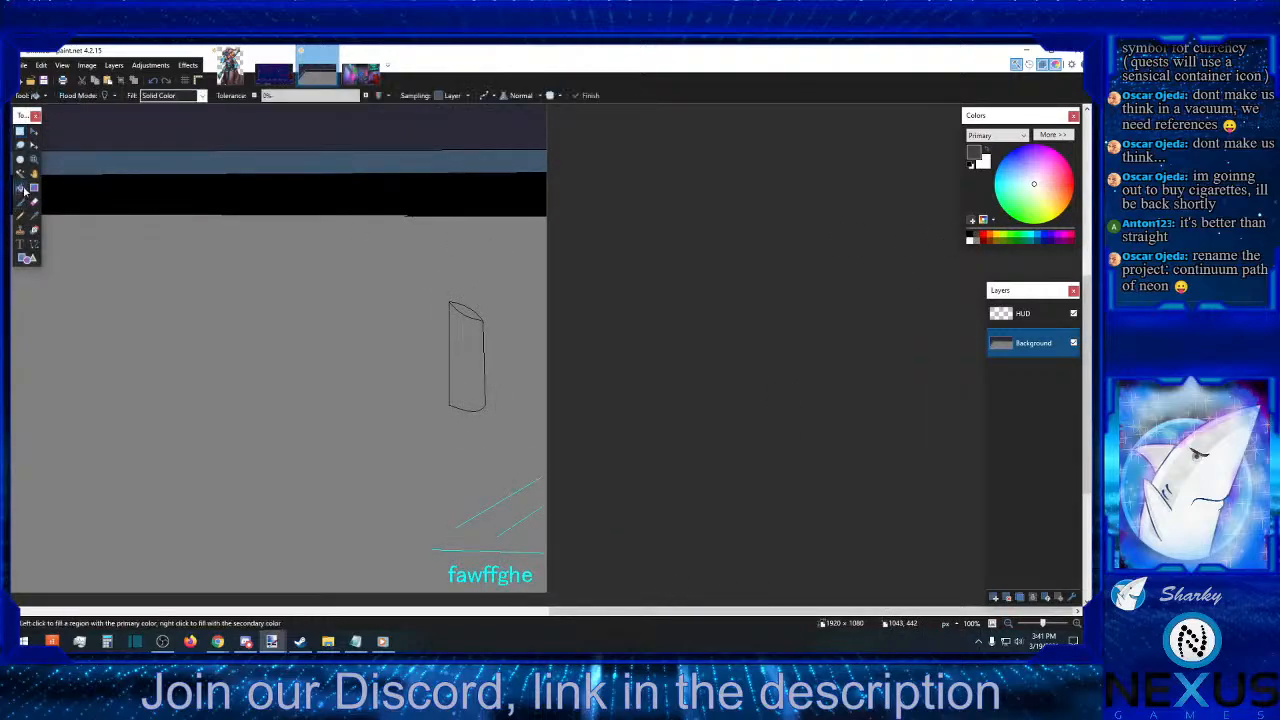
left_click(467, 311)
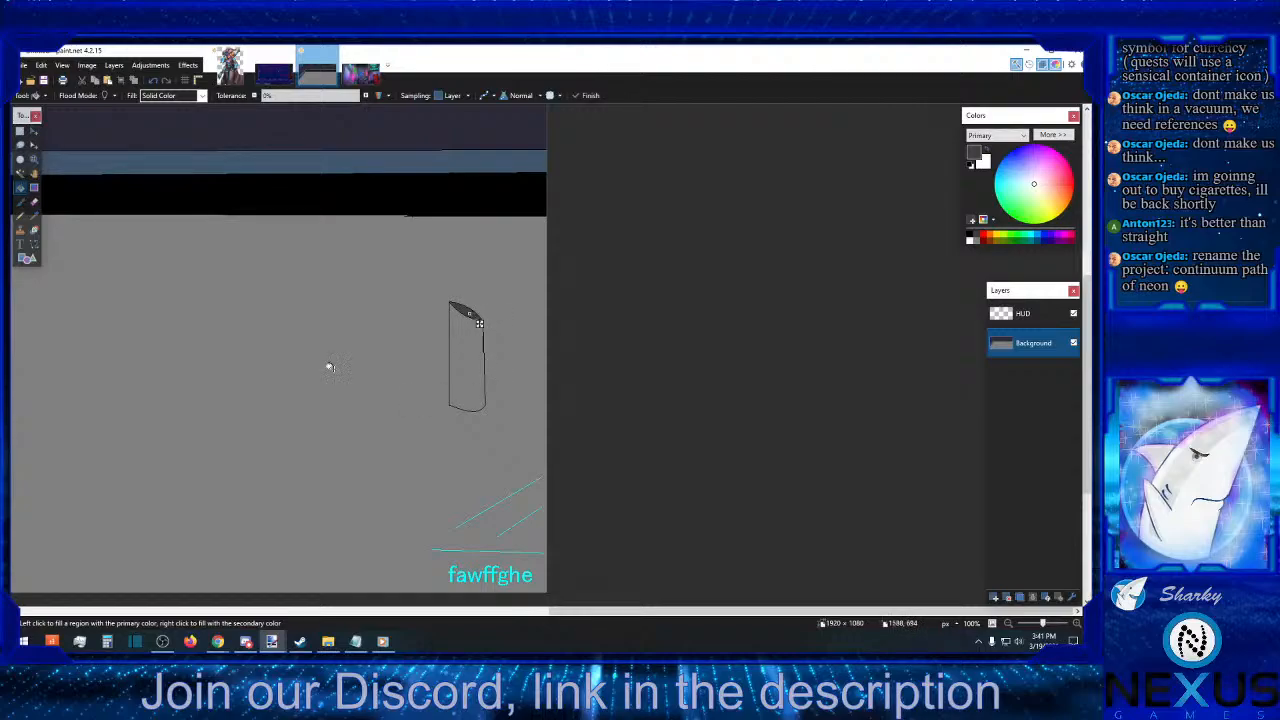
- Cut the pillar out of the Background layer with a rectangular selection of about 144 × 286 px
left_click(19, 131)
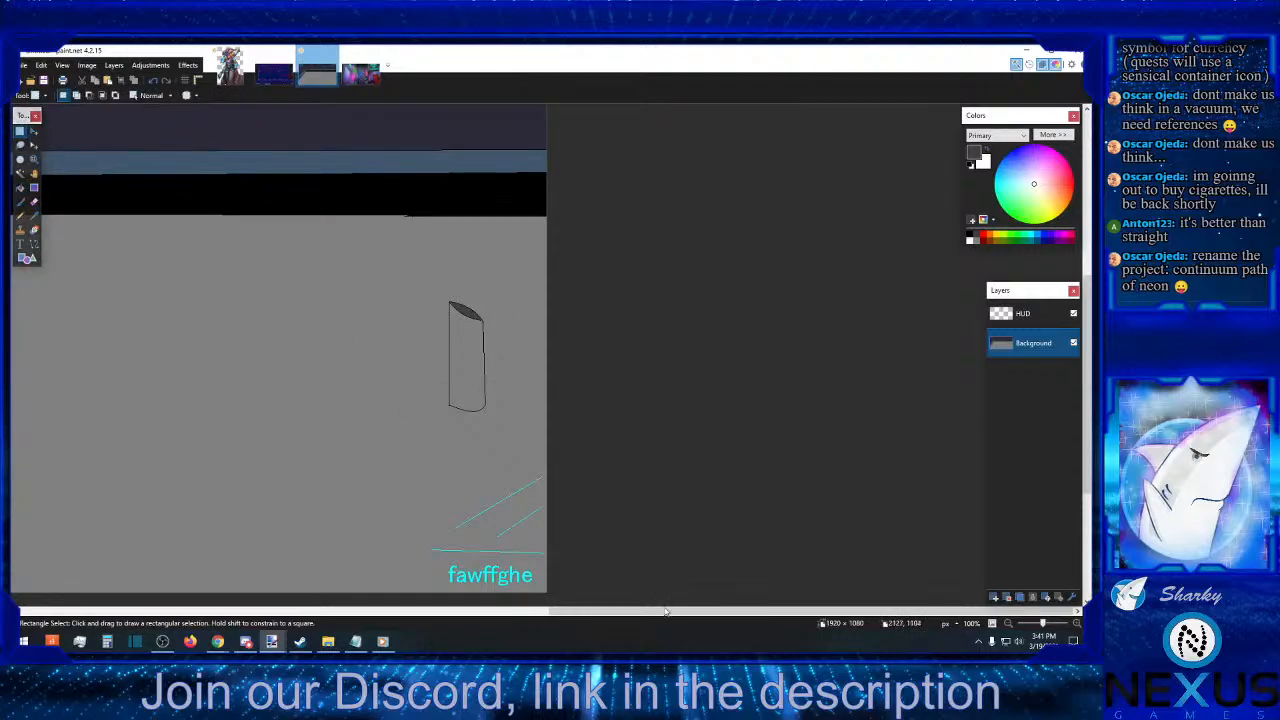
left_click_drag(560, 608, 385, 600)
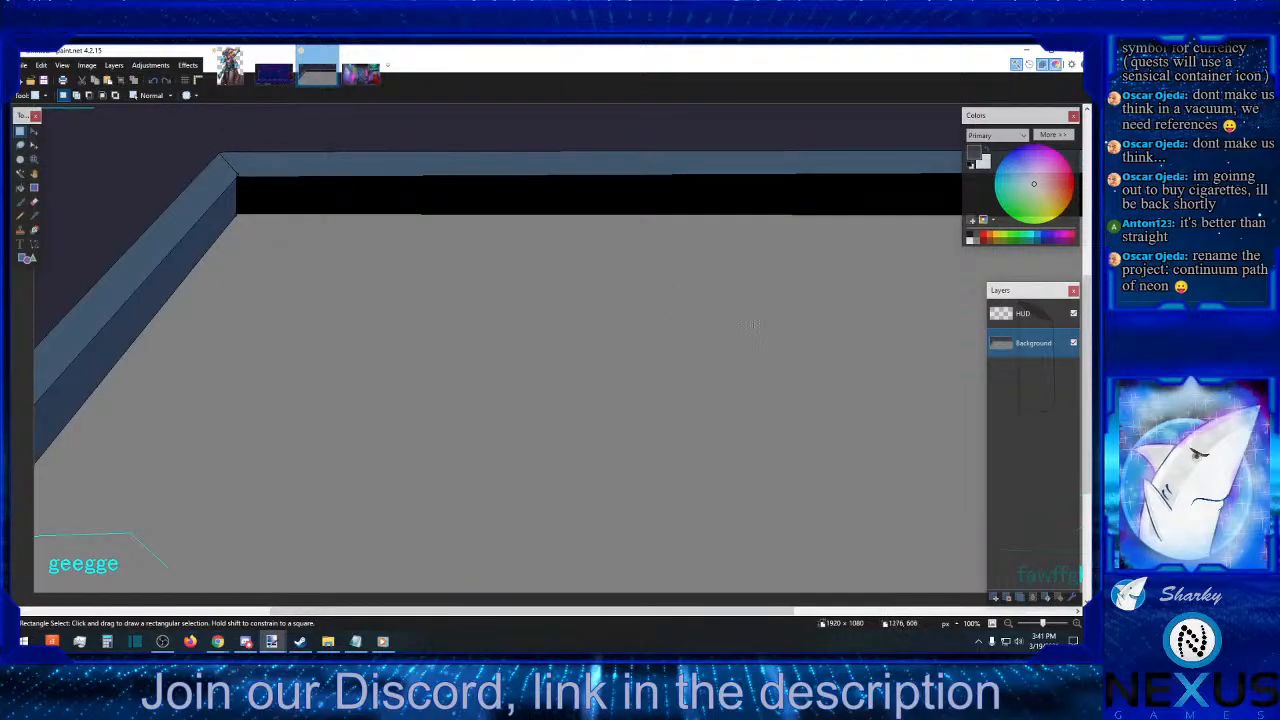
left_click_drag(690, 608, 848, 609)
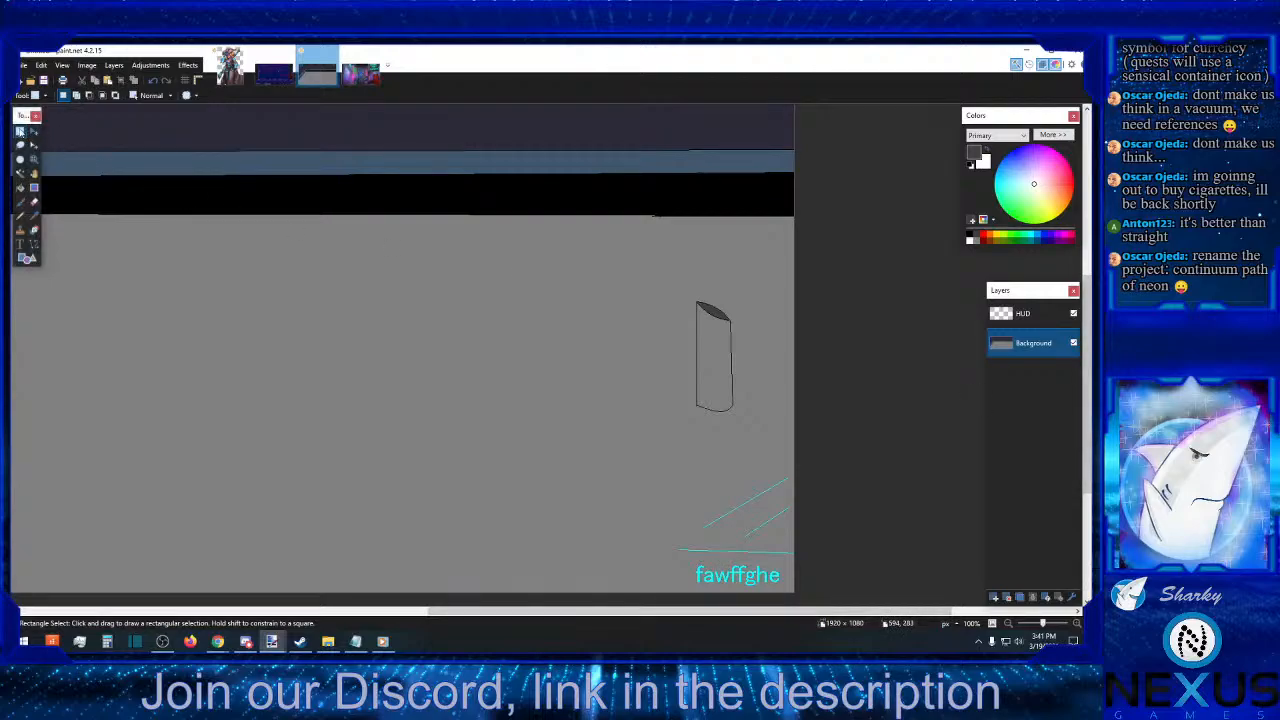
mouse_move(671, 276)
left_mouse_down()
mouse_move(756, 414)
mouse_move(754, 437)
left_mouse_up()
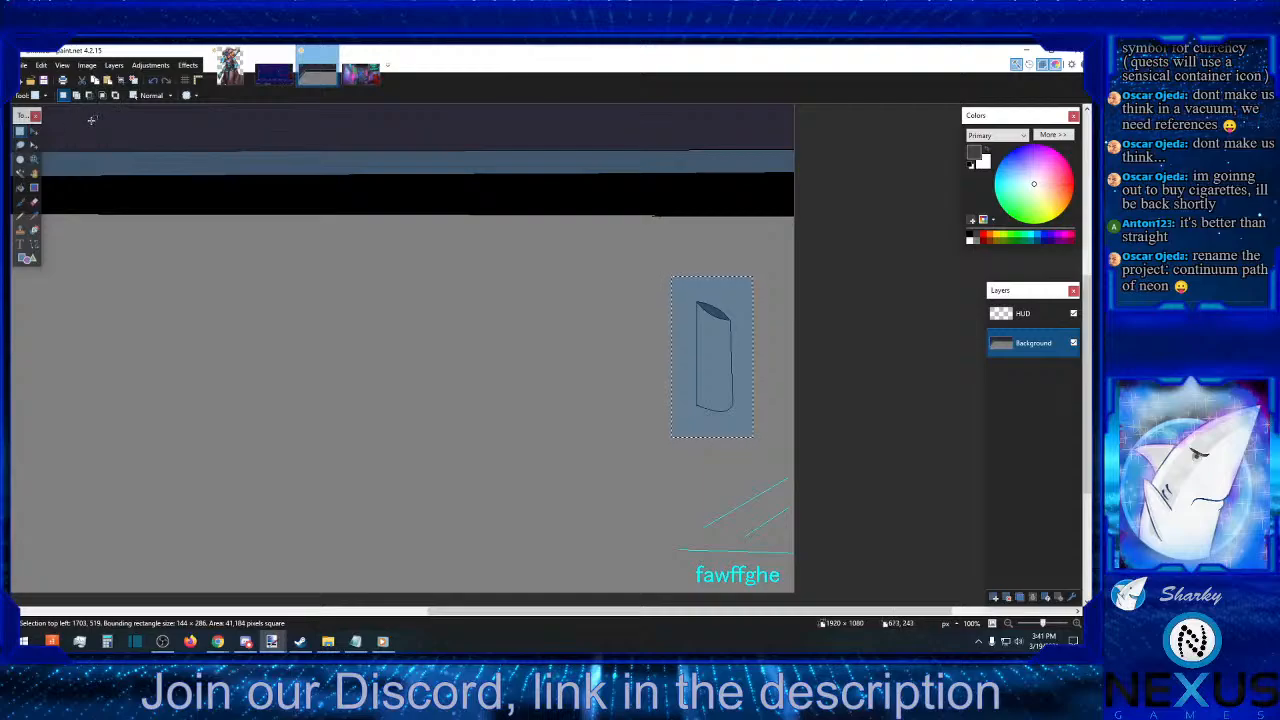
left_click(80, 82)
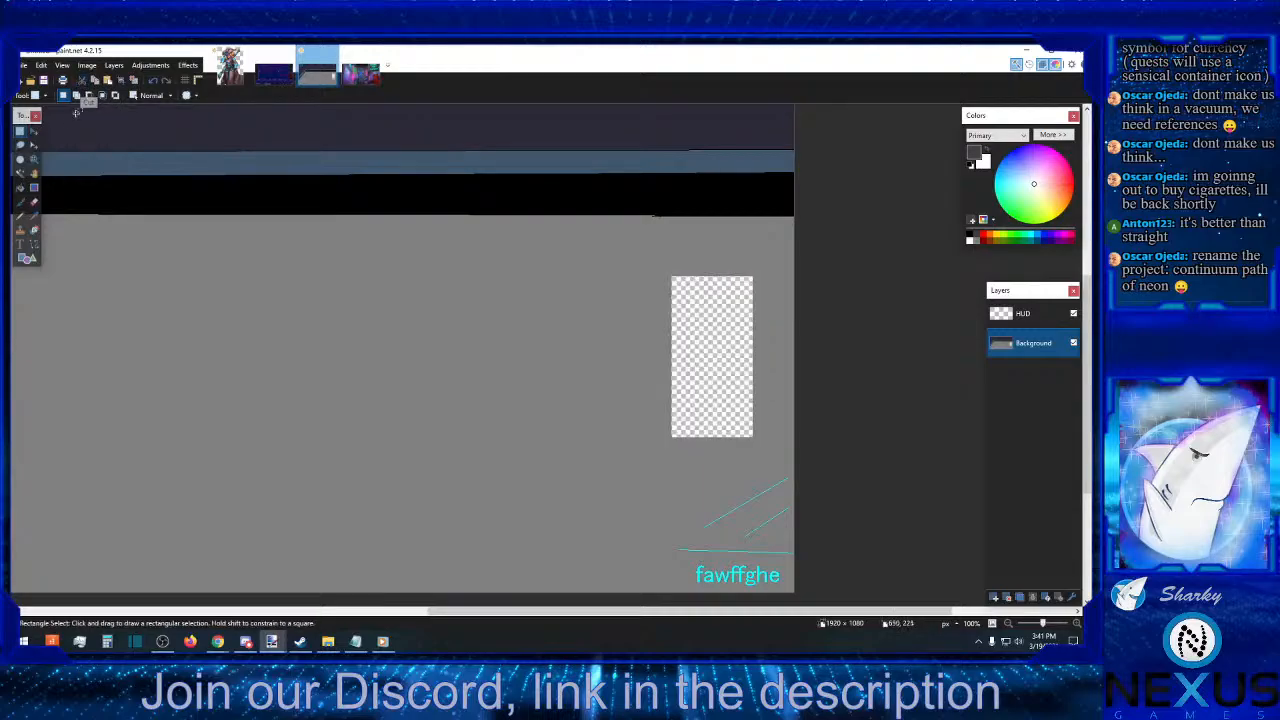
key("f")
- Undo the pillar edits back to before the back wall's lower face was filled with black
left_click(155, 82)
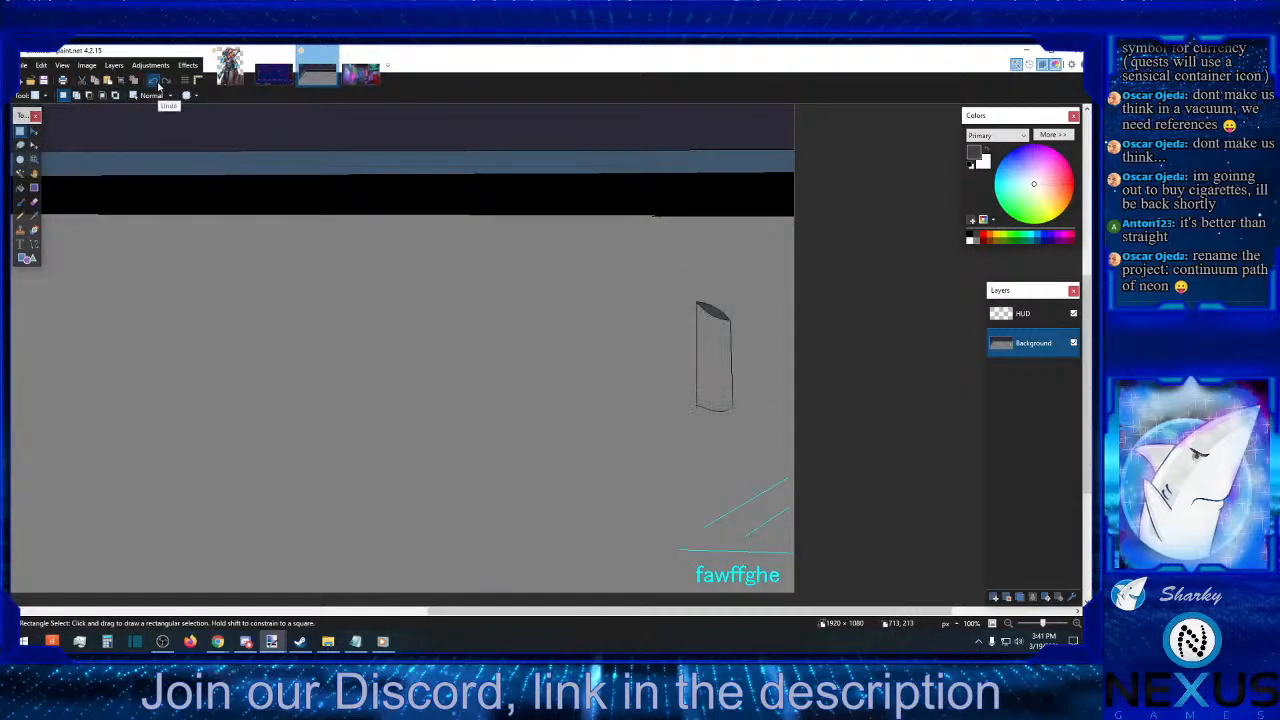
left_click(158, 85)
left_click(158, 85)
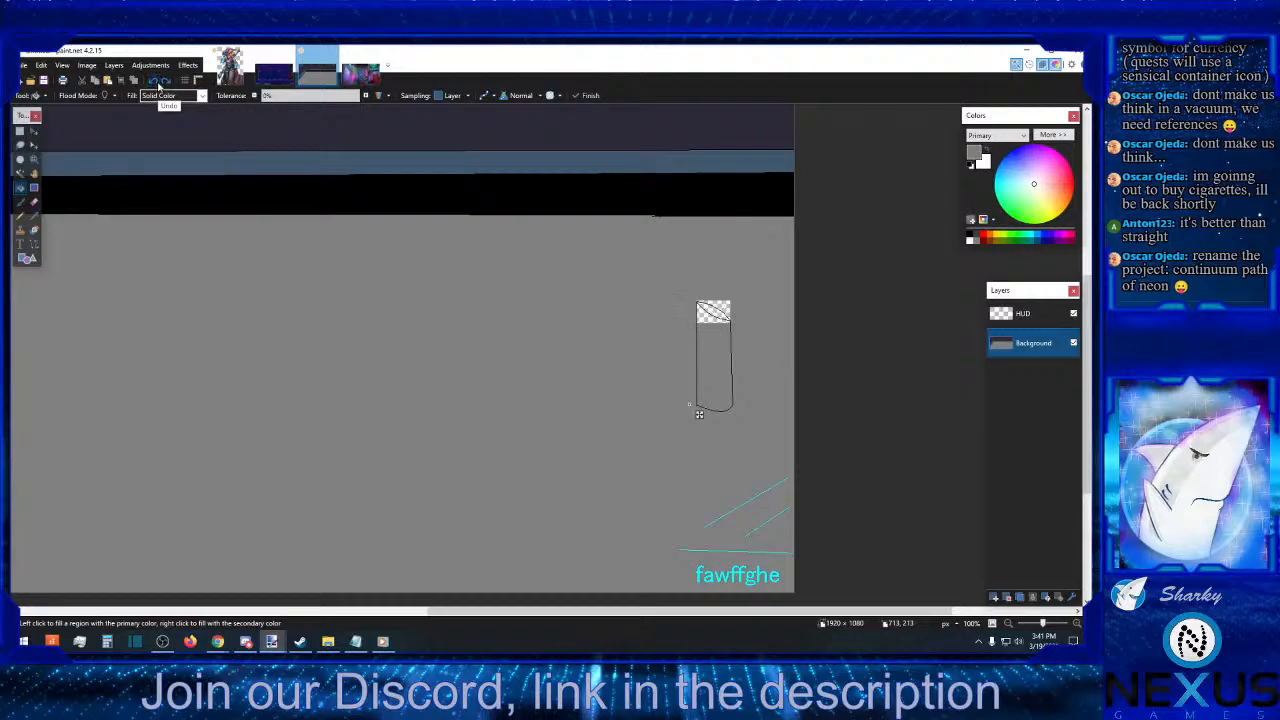
left_click(158, 85)
left_click(158, 85)
left_click(158, 85)
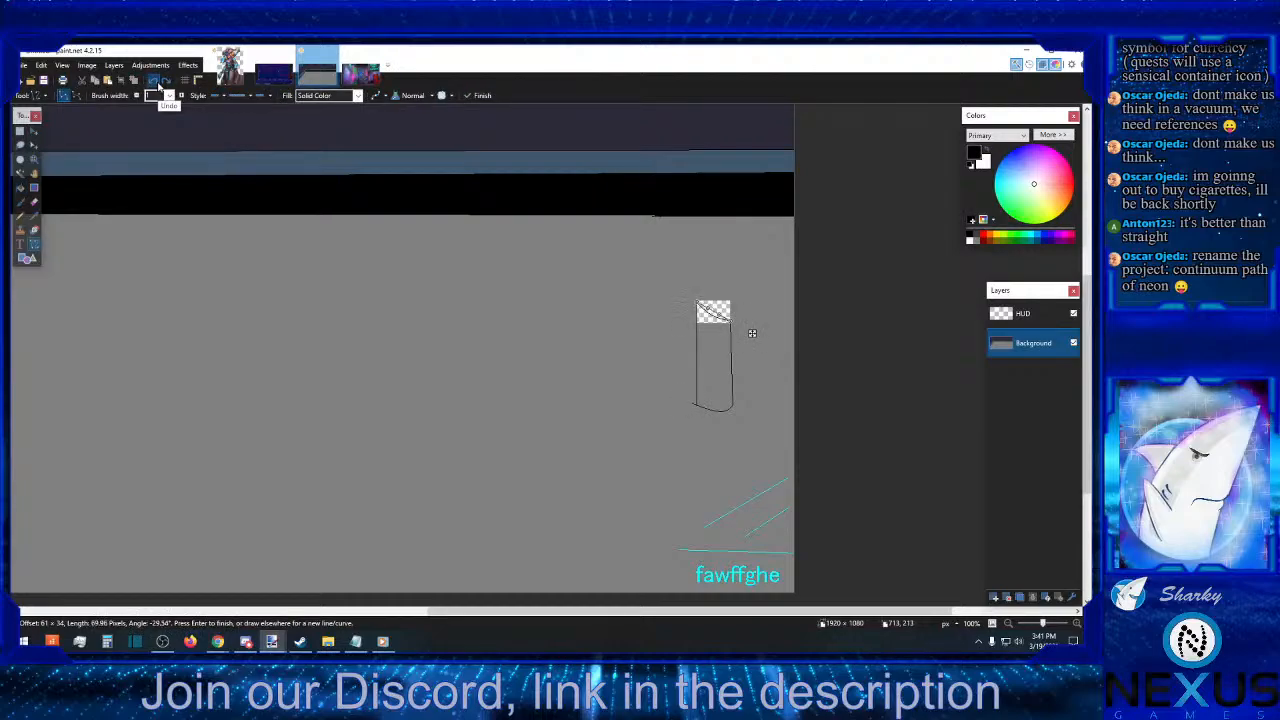
left_click(158, 85)
left_click(158, 85)
left_click(158, 85)
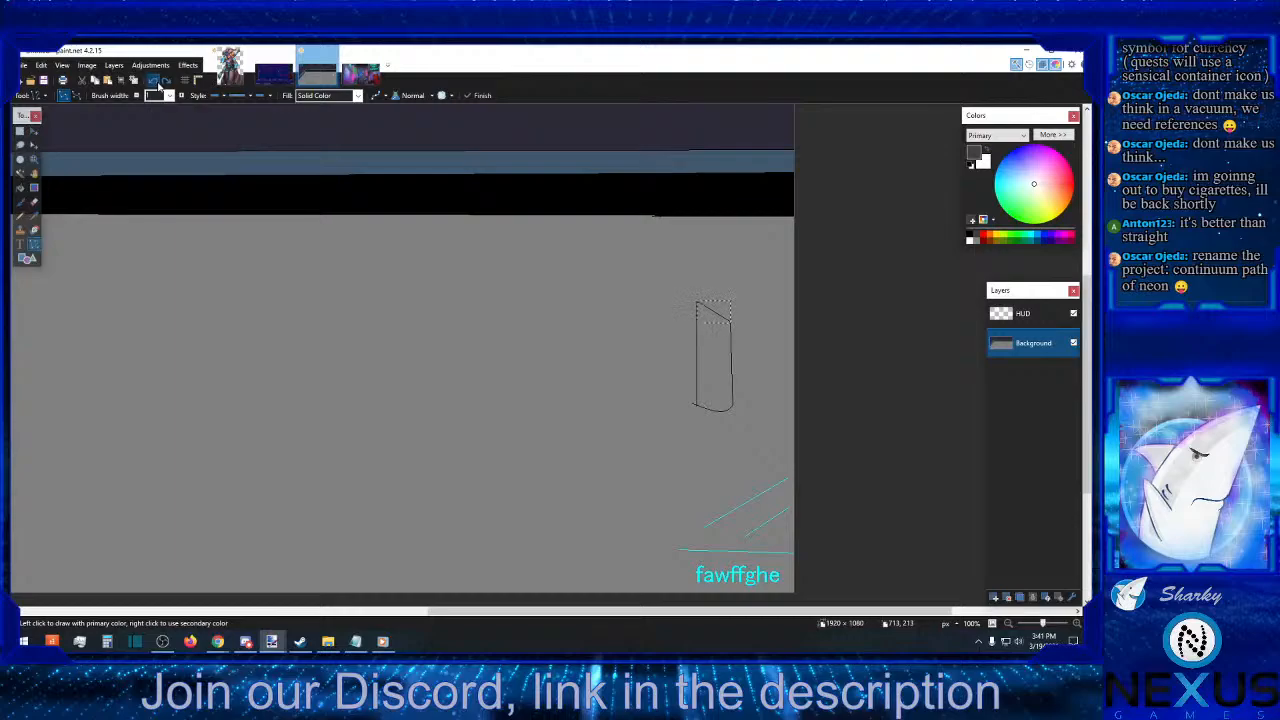
left_click(158, 85)
left_click(158, 85)
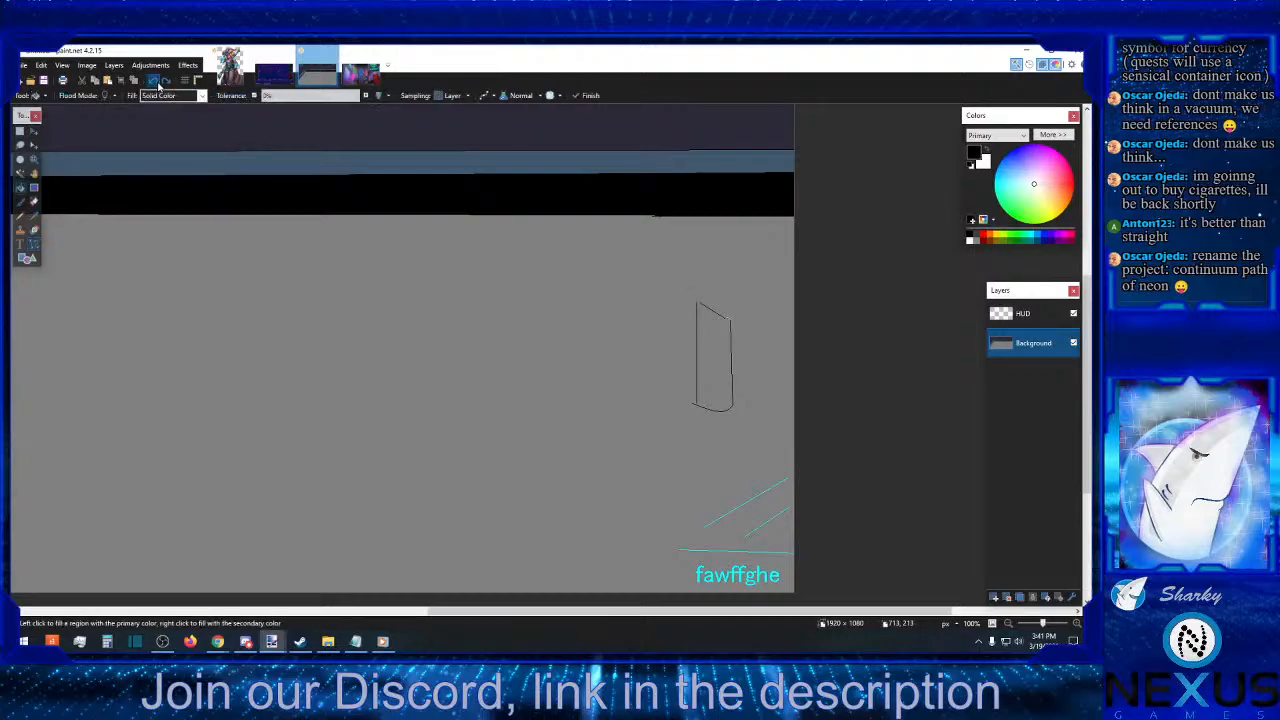
left_click(158, 85)
left_click(167, 84)
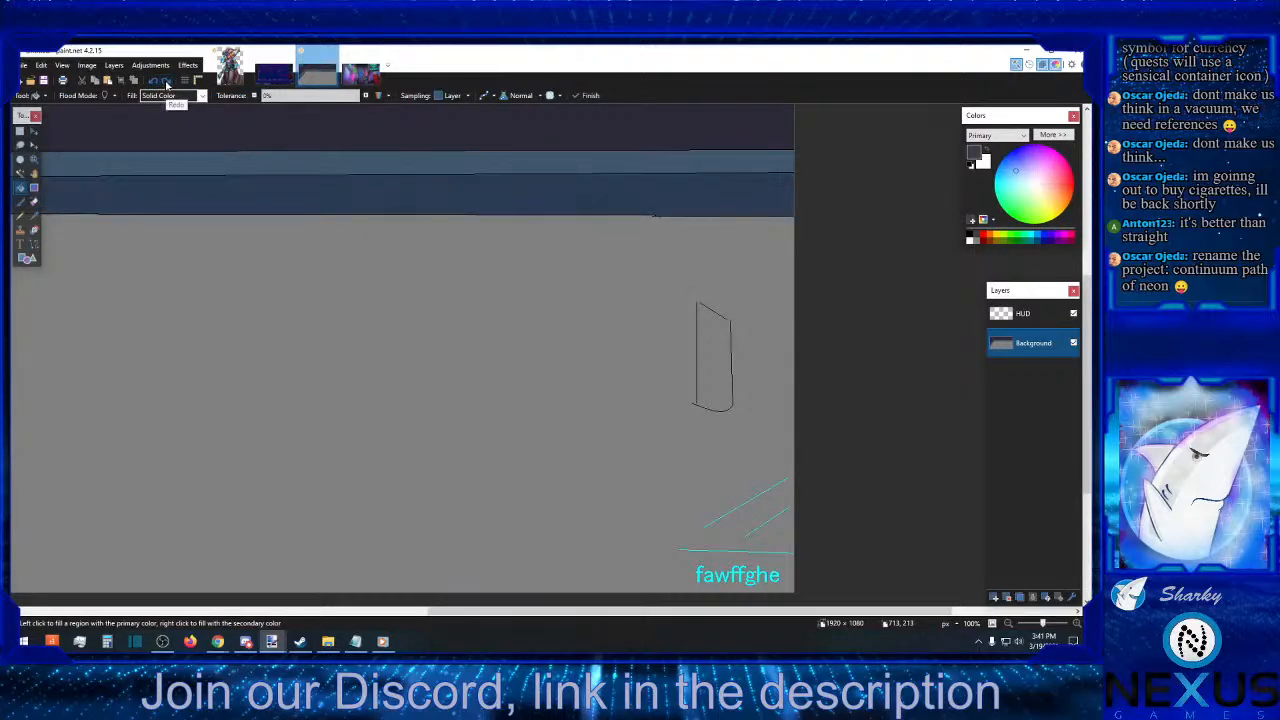
- Paste the cut-out pillar over its old outline on the Background layer, deselect it, and activate the Color Picker
left_click(108, 80)
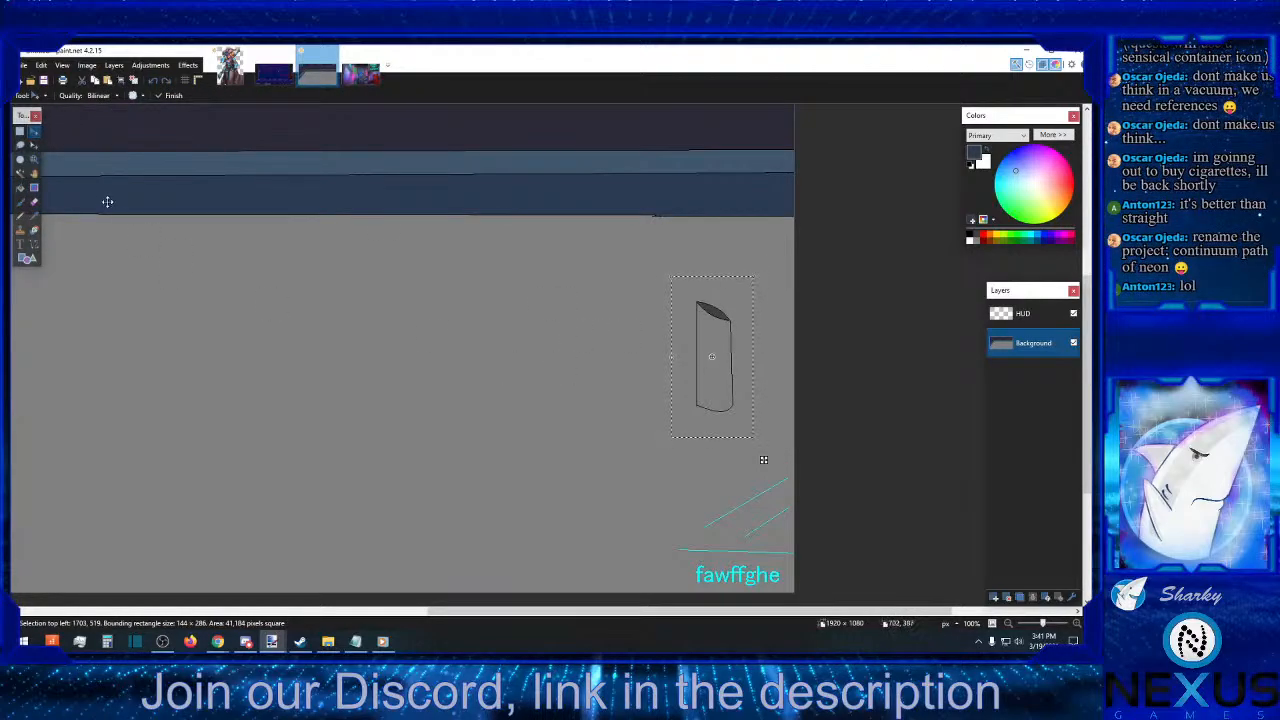
left_click(20, 131)
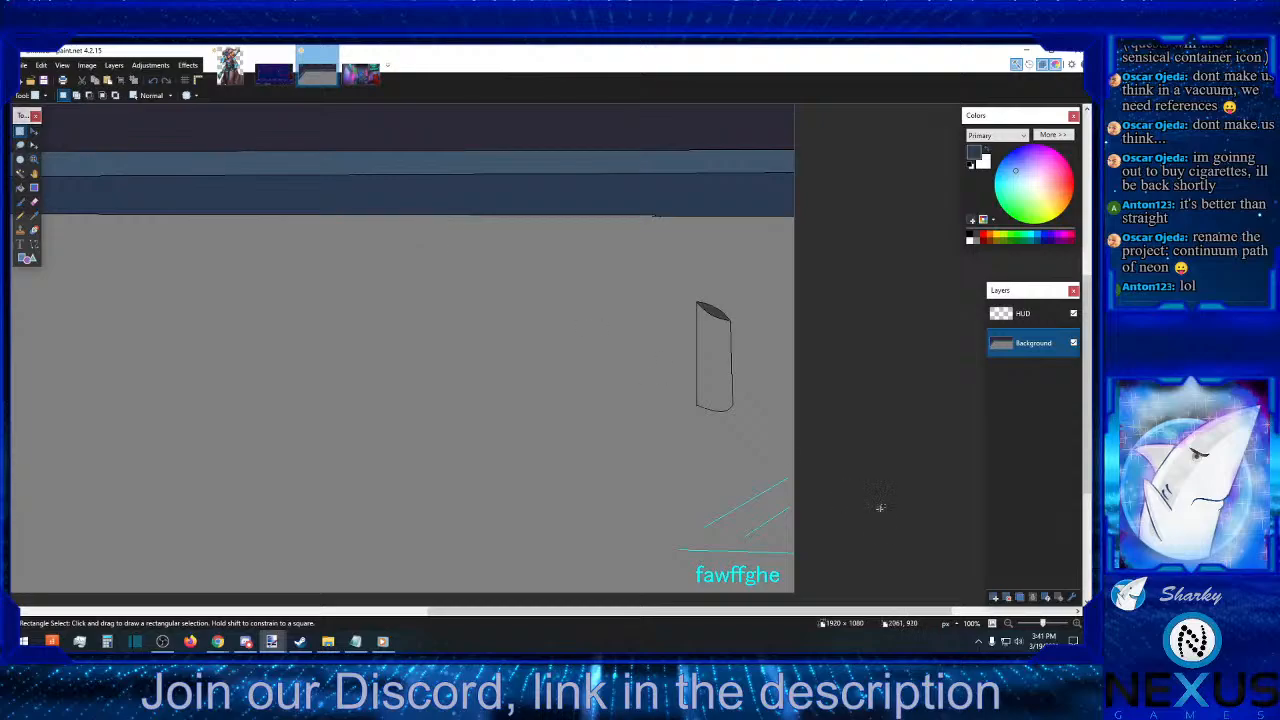
left_click(1008, 624)
left_click(1008, 624)
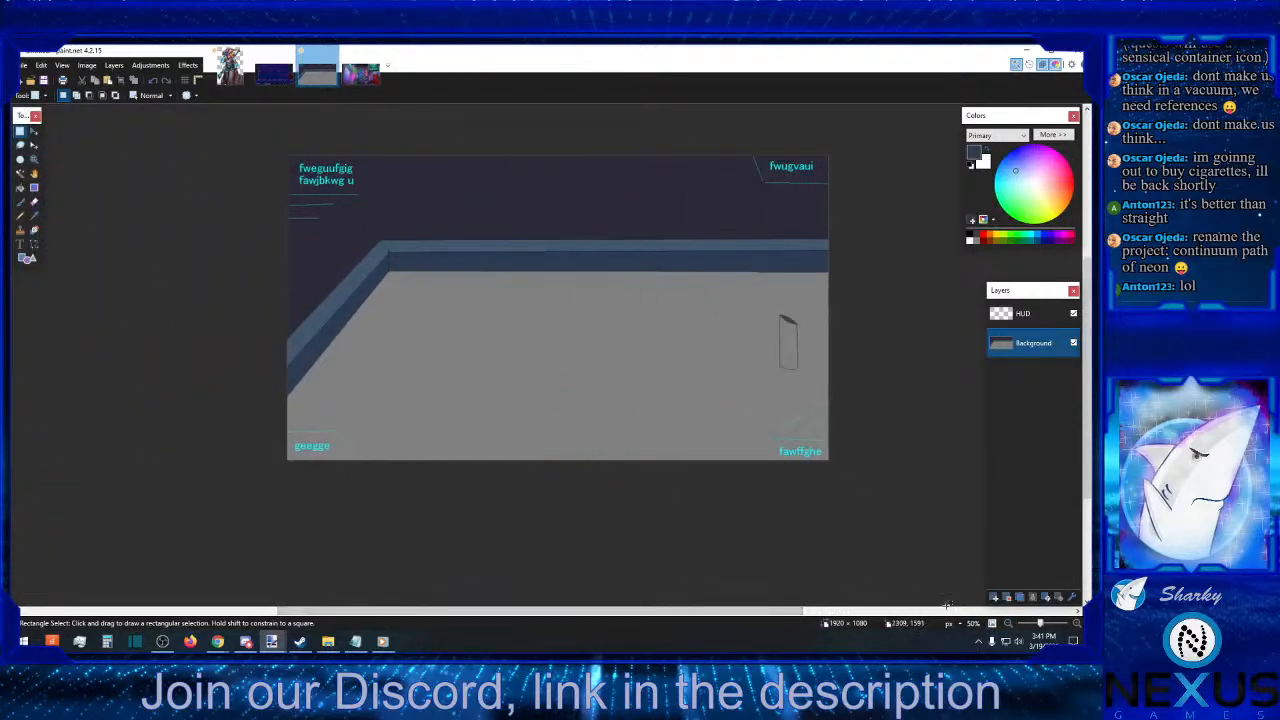
left_click(1076, 624)
left_click(1076, 624)
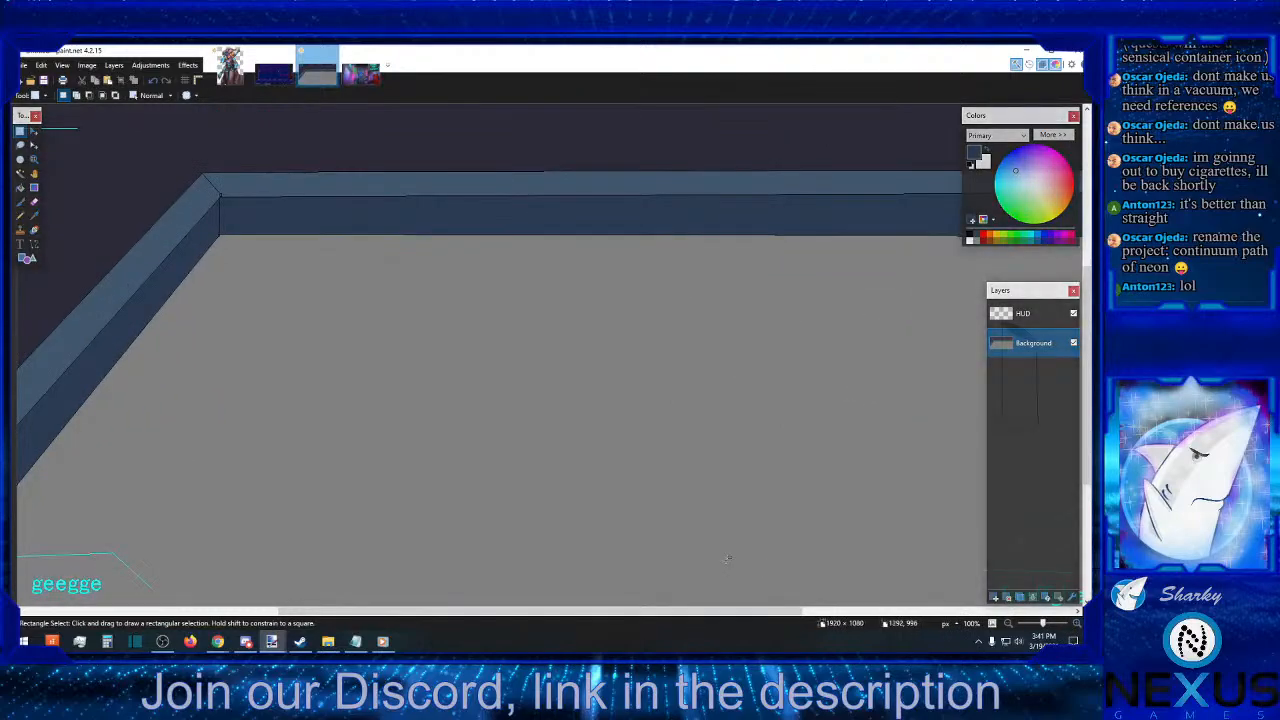
left_click(36, 216)
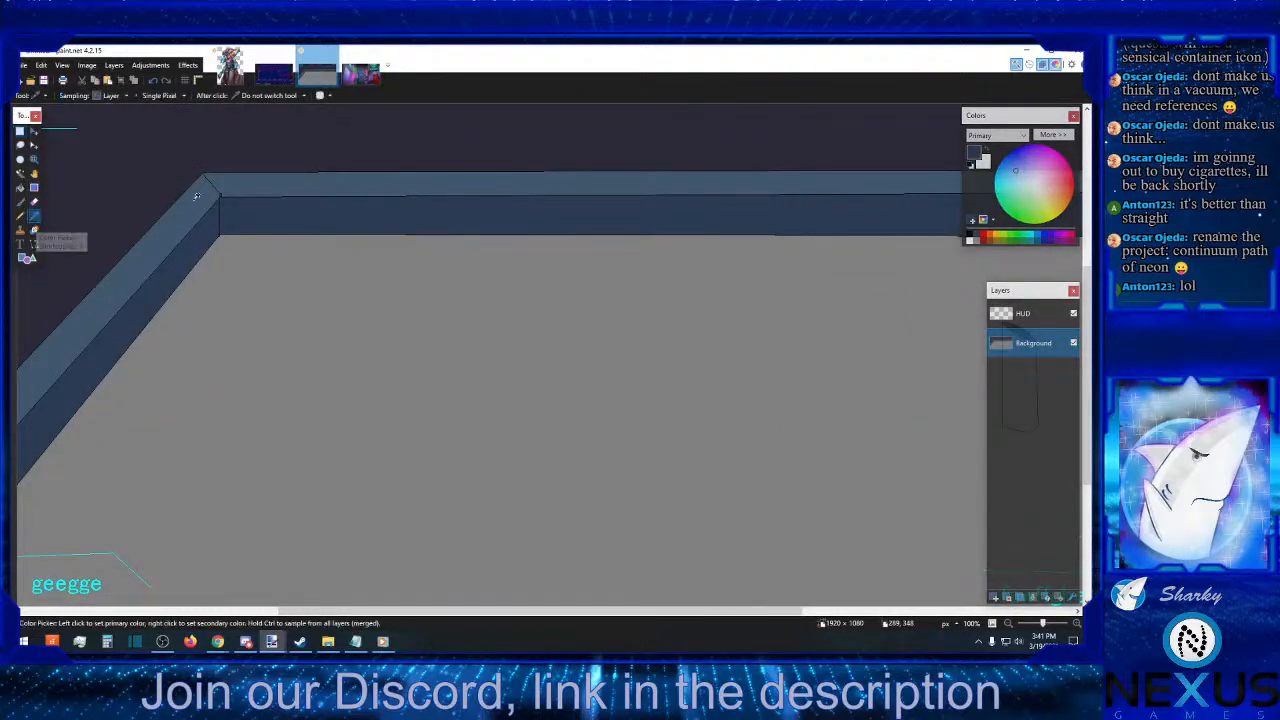
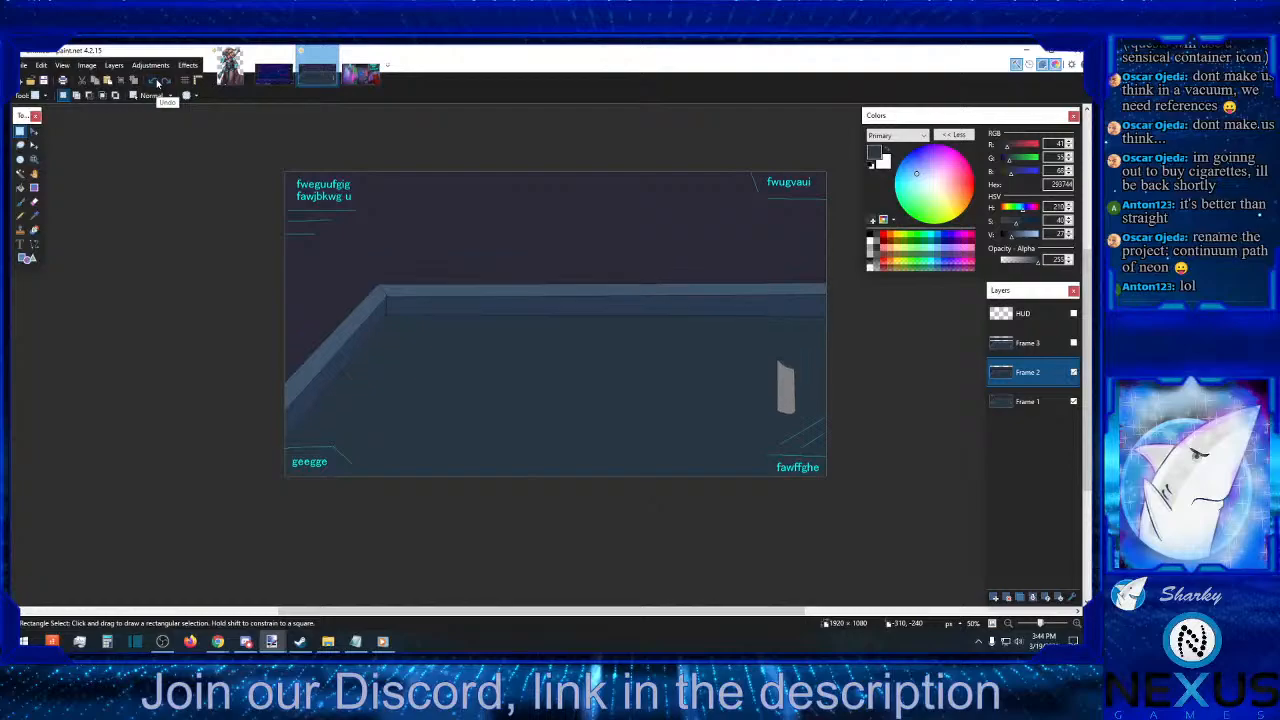
- Undo the recent HUD reordering and merges, and merge the HUD copy above Frame 1 down into Frame 1
left_click(155, 82)
left_click(153, 82)
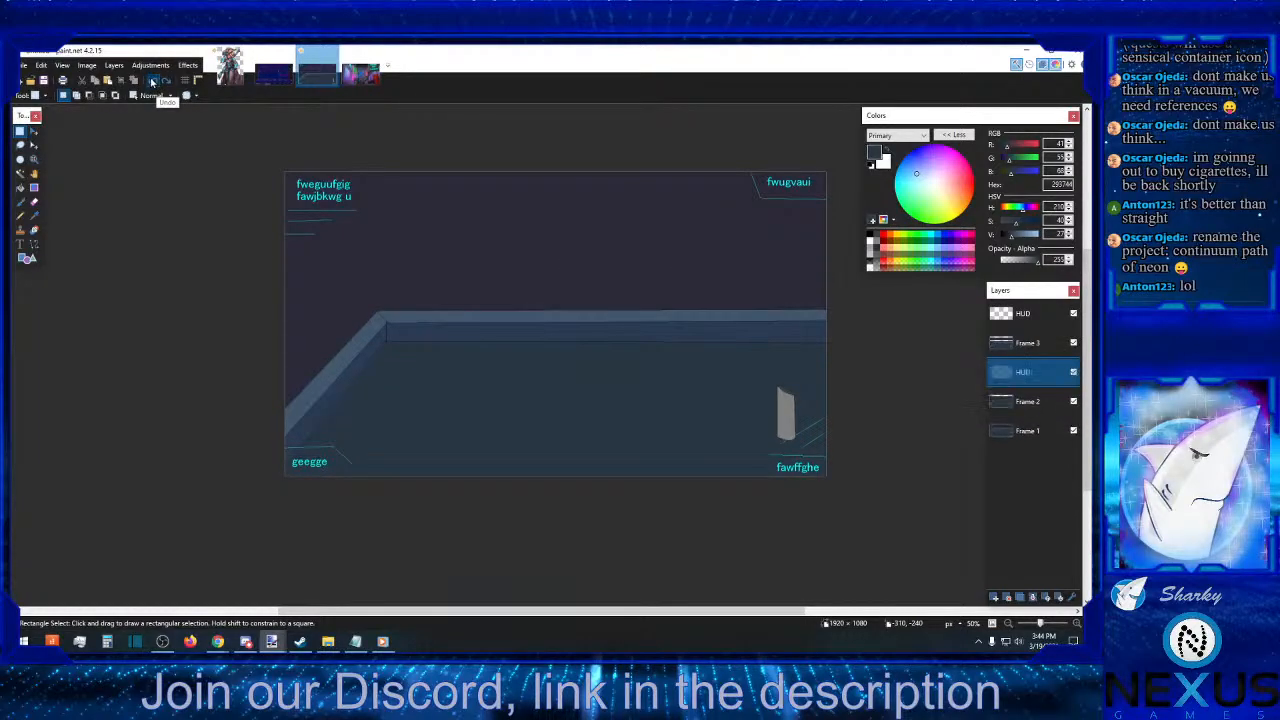
left_click(153, 82)
left_click(153, 82)
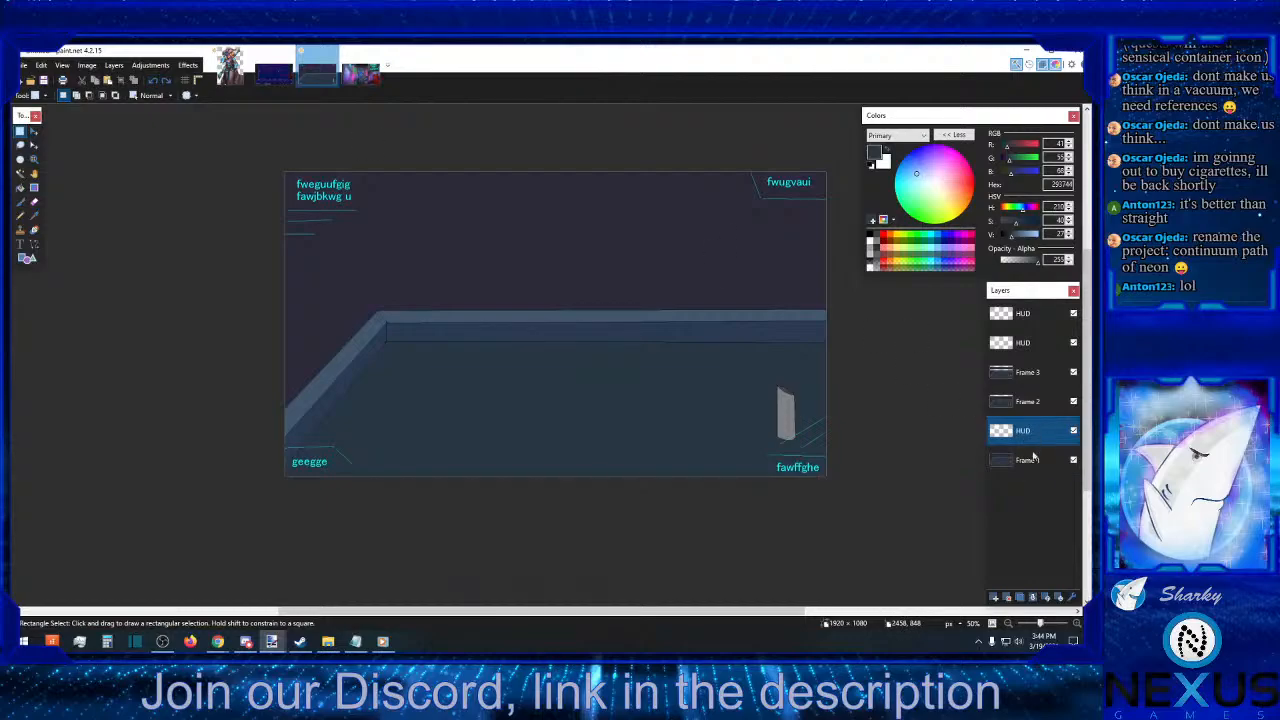
left_click(1034, 597)
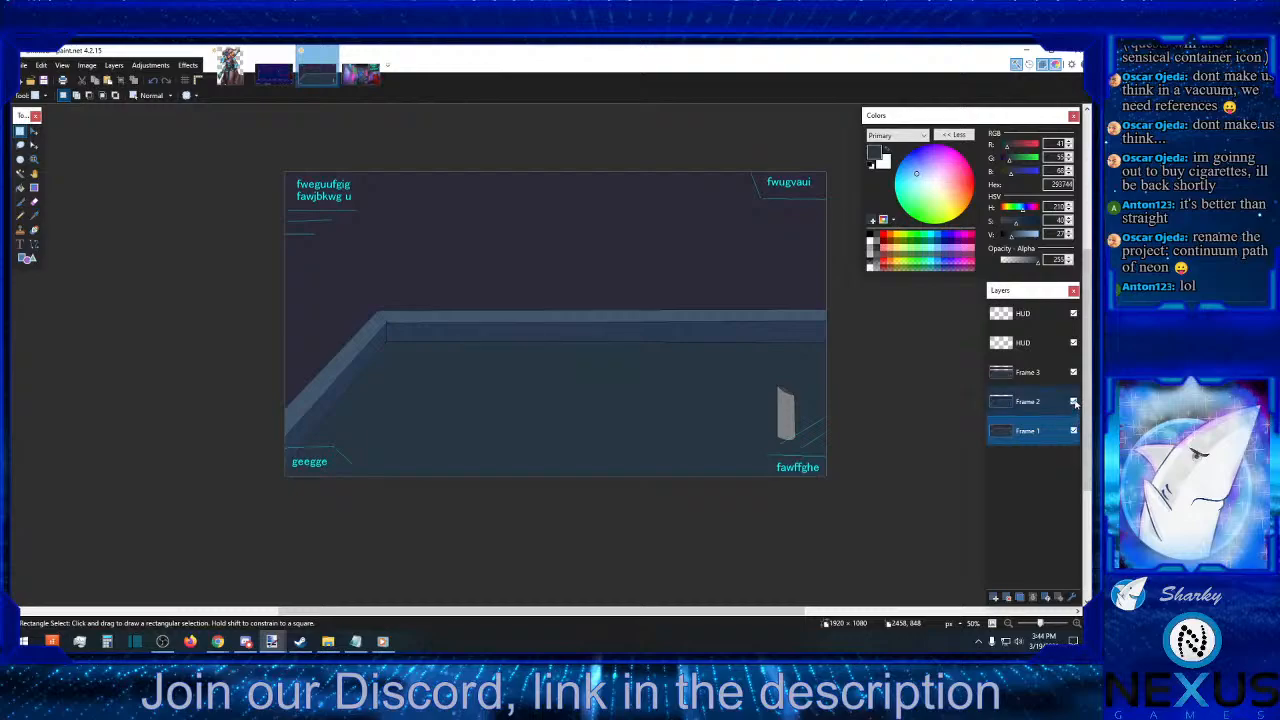
- Hide both HUD layers, Frame 3 and Frame 1, leaving only Frame 2 shown
left_click(1073, 313)
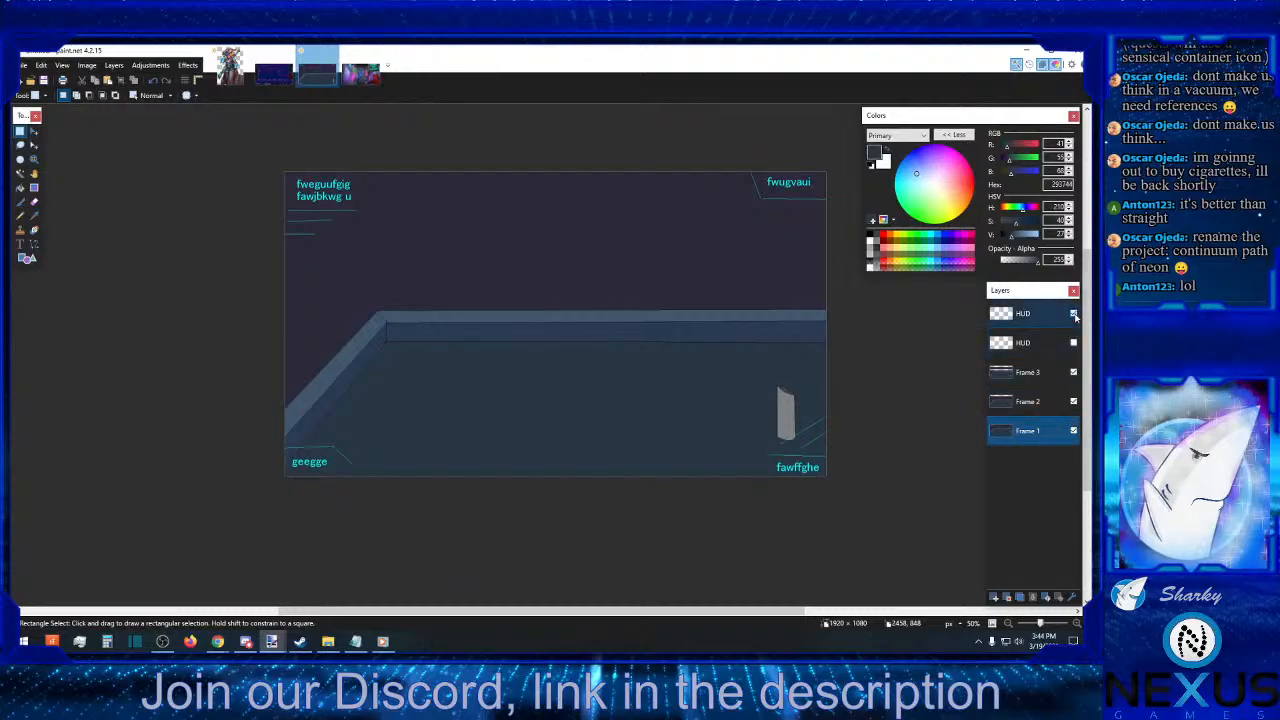
left_click(1073, 342)
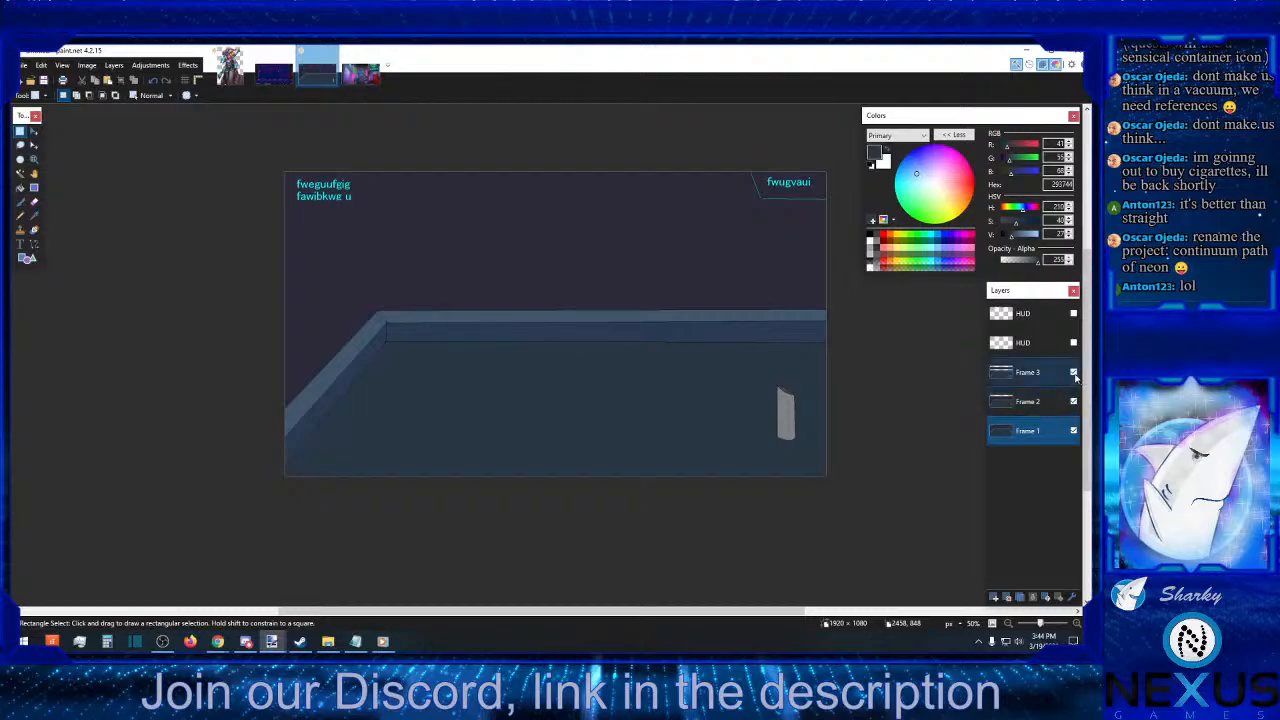
left_click(1073, 372)
left_click(1073, 401)
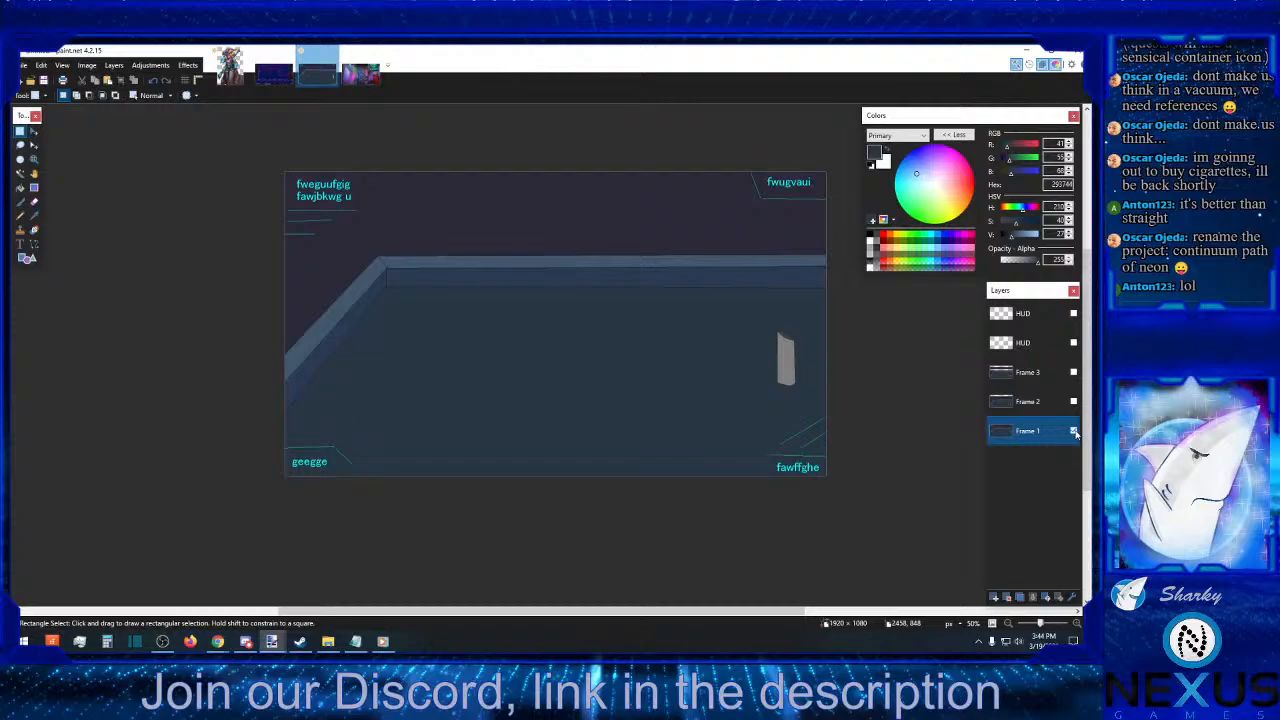
left_click(1073, 431)
left_click(1073, 401)
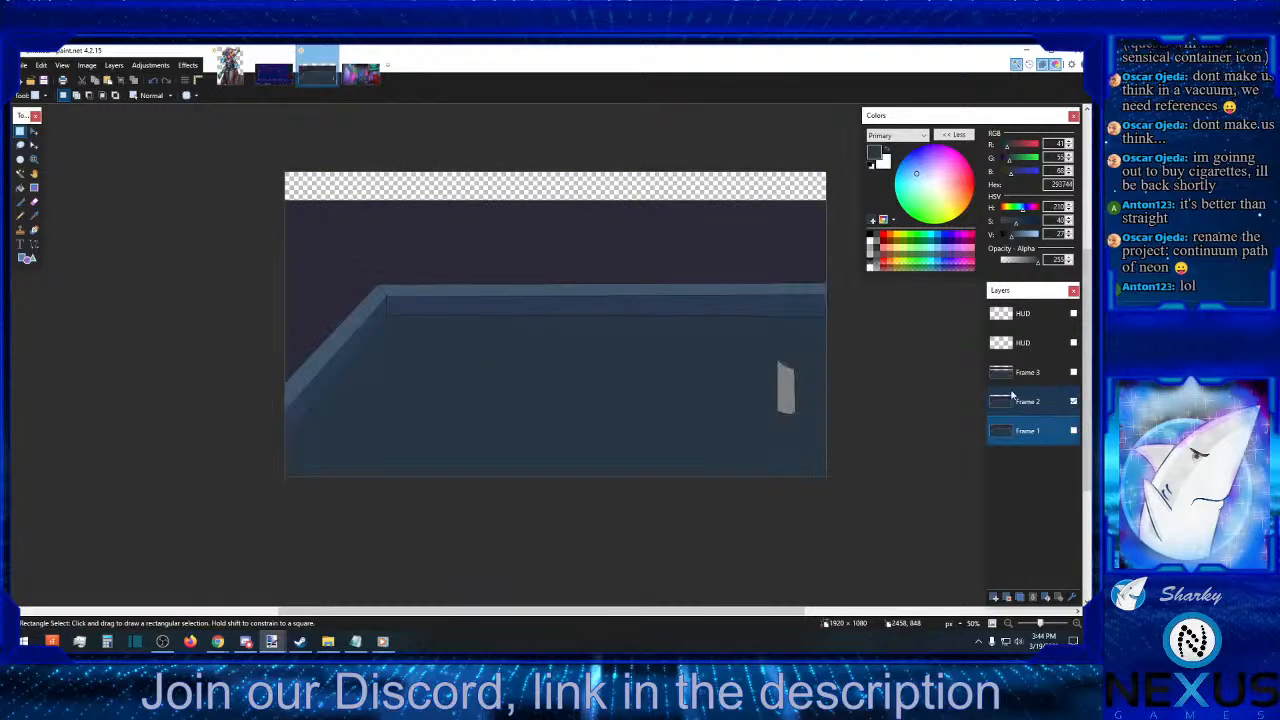
- Sample the backdrop's dark purple (2B2A38) from the area above the wall and activate the Paint Bucket
left_click(34, 215)
left_click(391, 211)
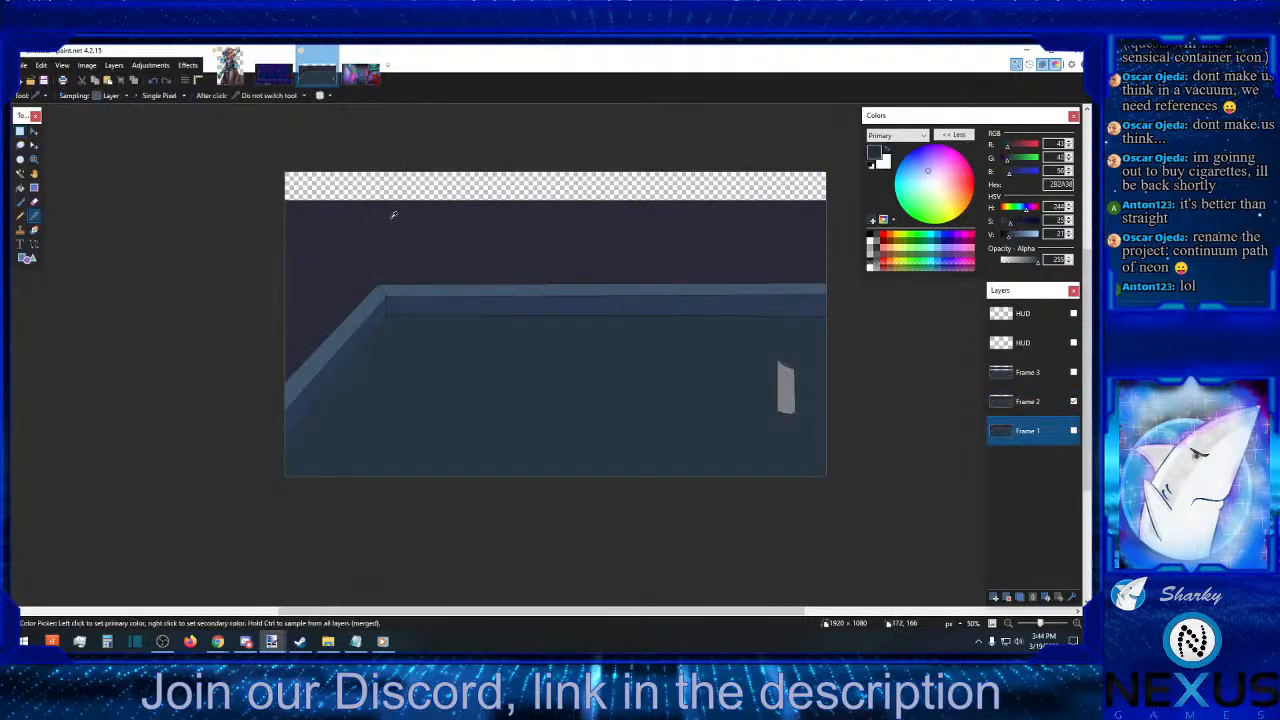
left_click(20, 187)
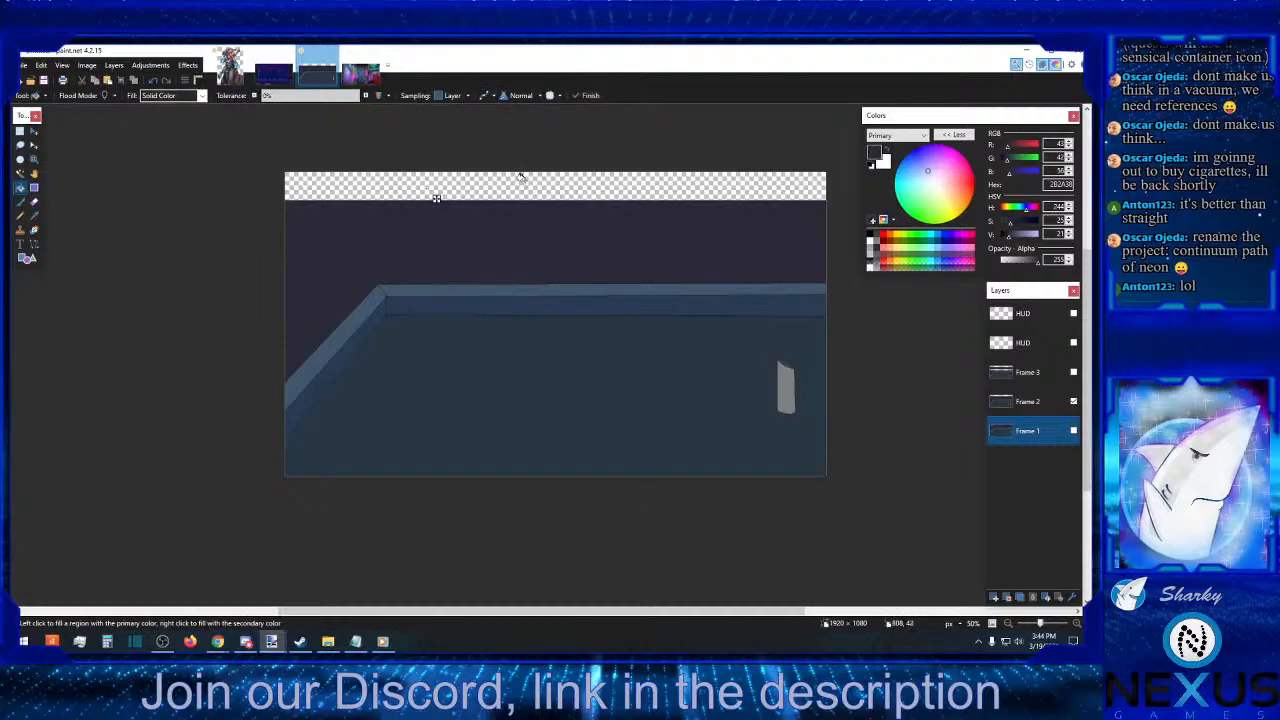
left_click(20, 131)
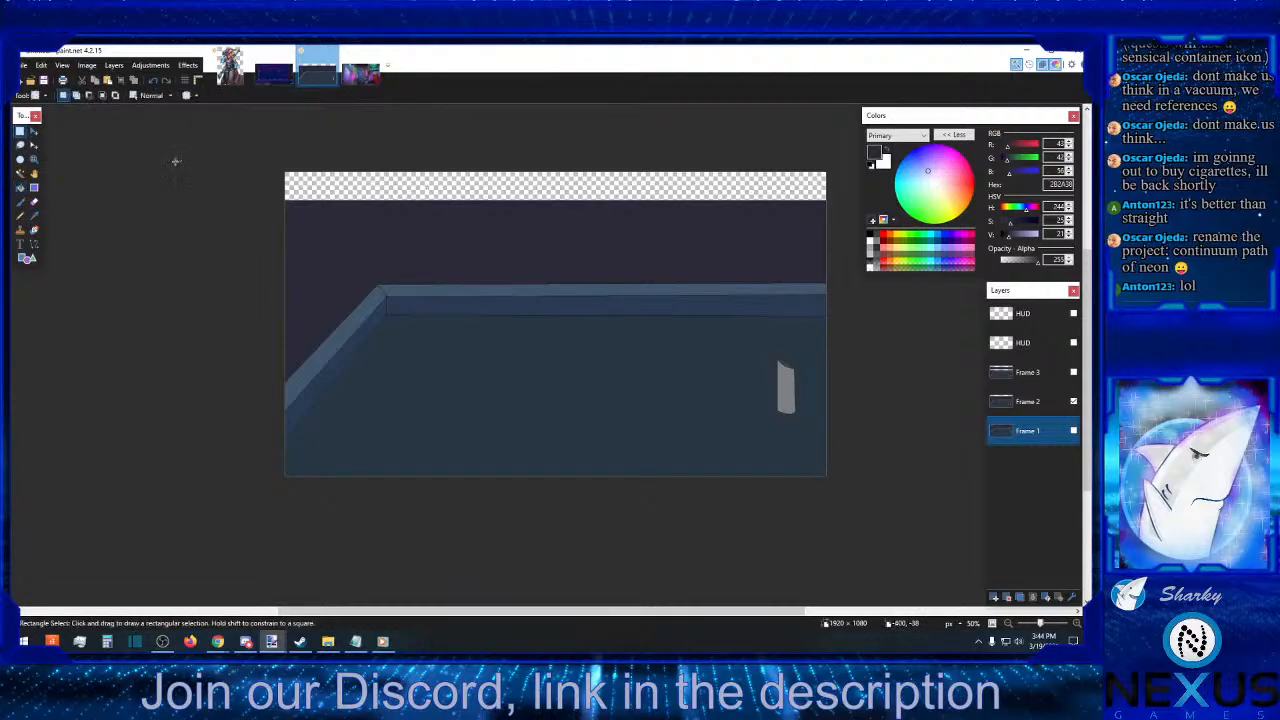
left_click(20, 187)
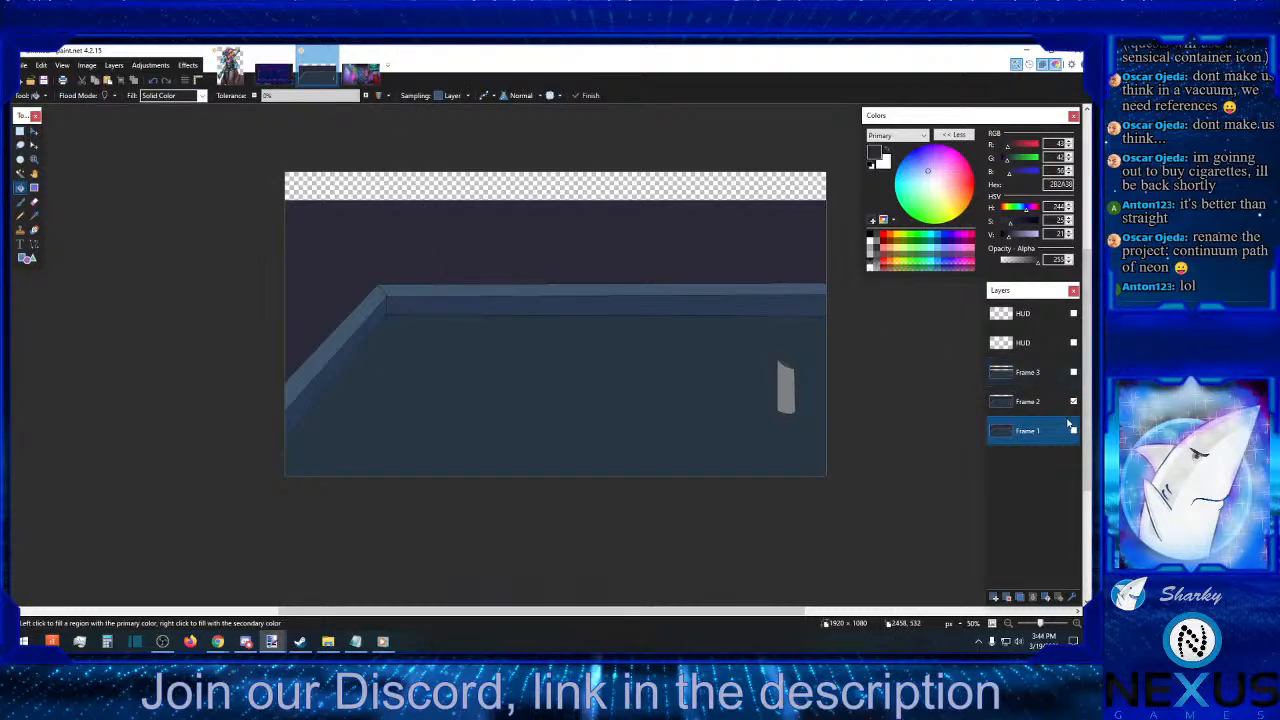
left_click(152, 81)
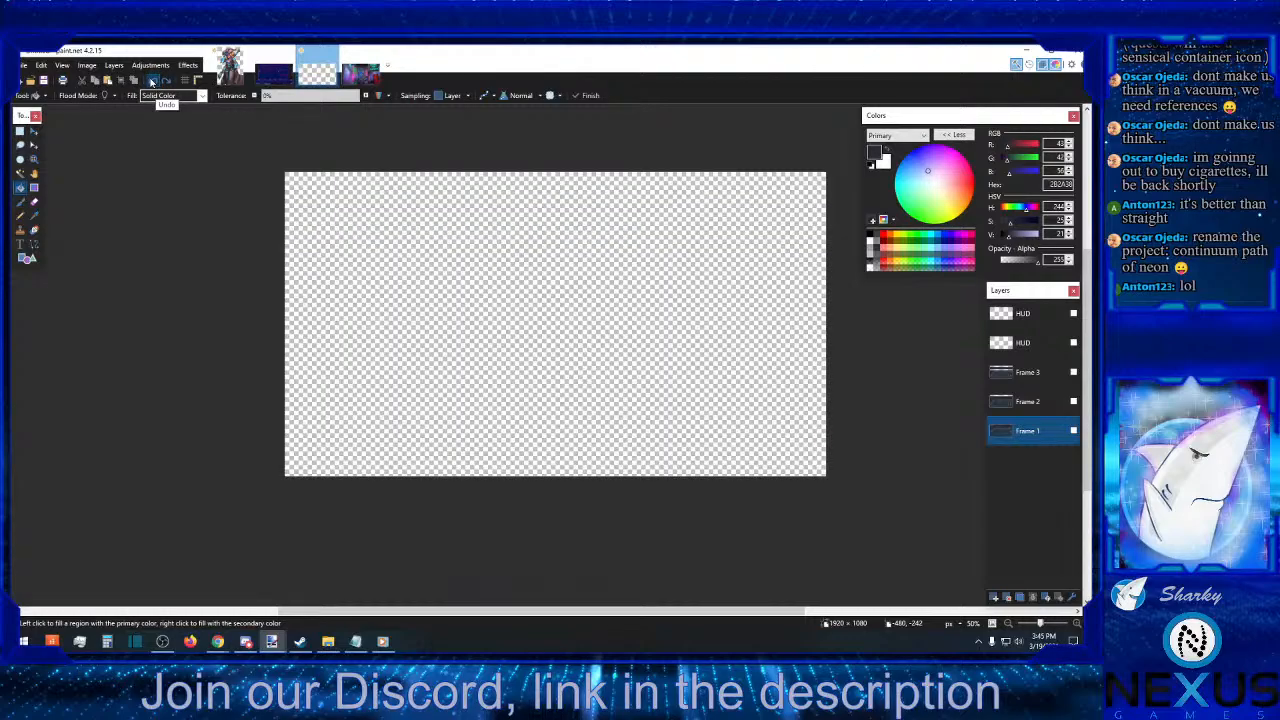
left_click(152, 81)
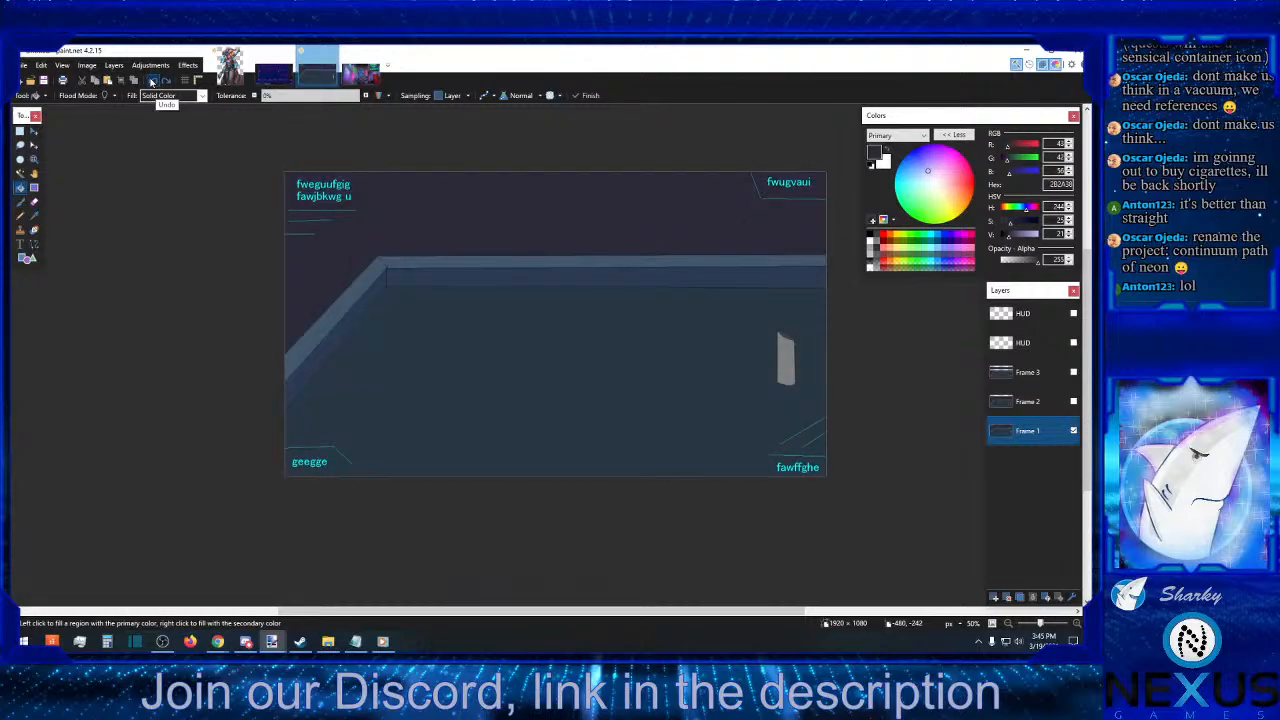
left_click(1074, 430)
left_click(1074, 401)
- Fill Frame 2's transparent upper strip with the sampled dark purple, and place a HUD copy directly above Frame 2 and merge it down
left_click(1035, 404)
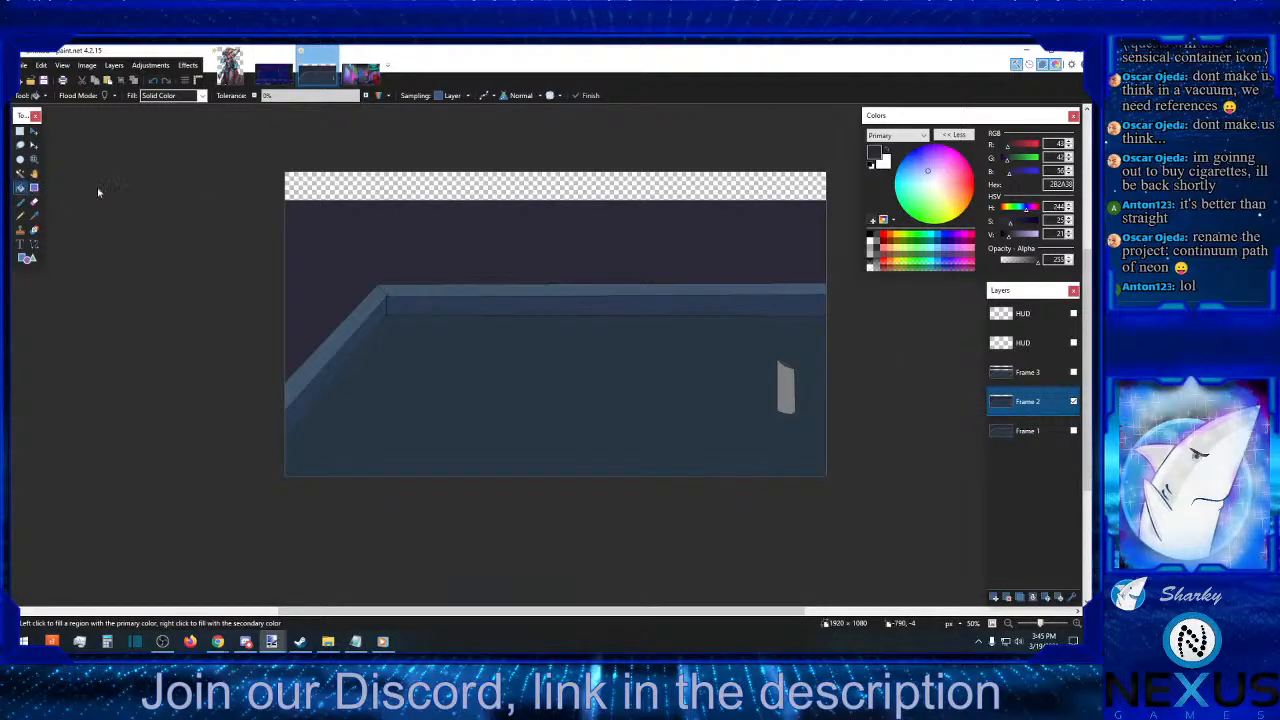
left_click(603, 189)
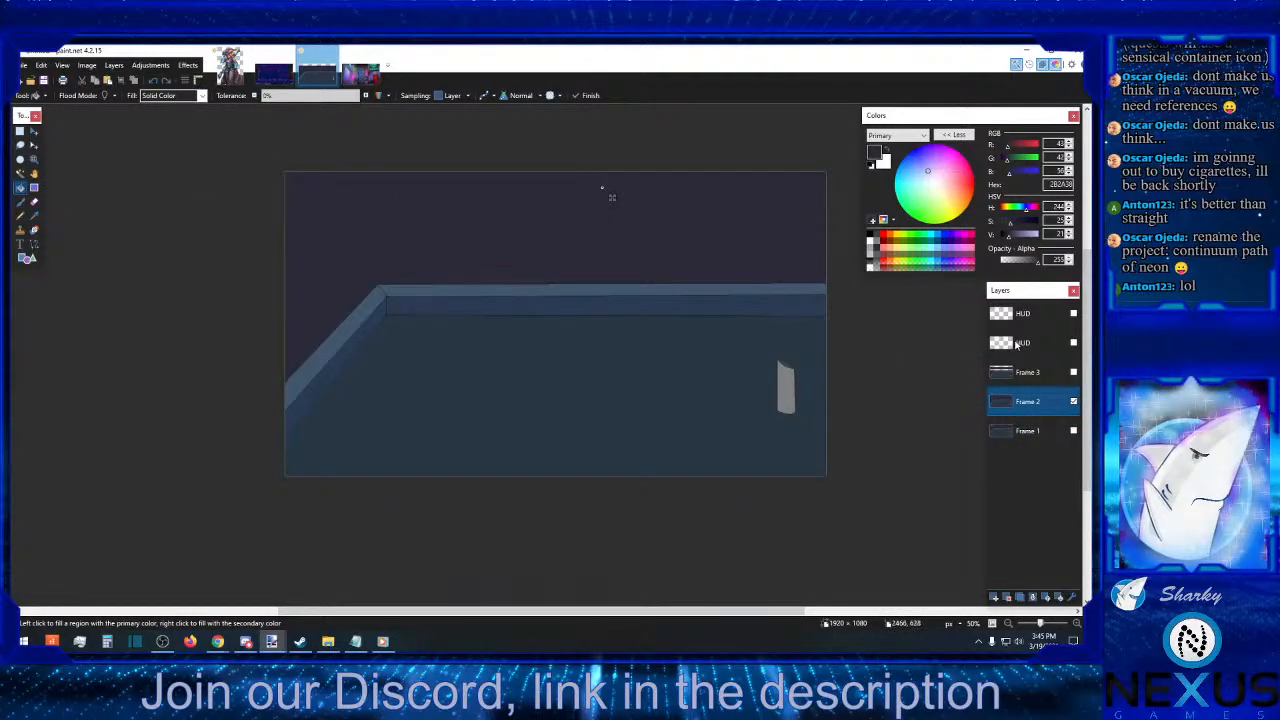
left_click_drag(1030, 342, 1041, 390)
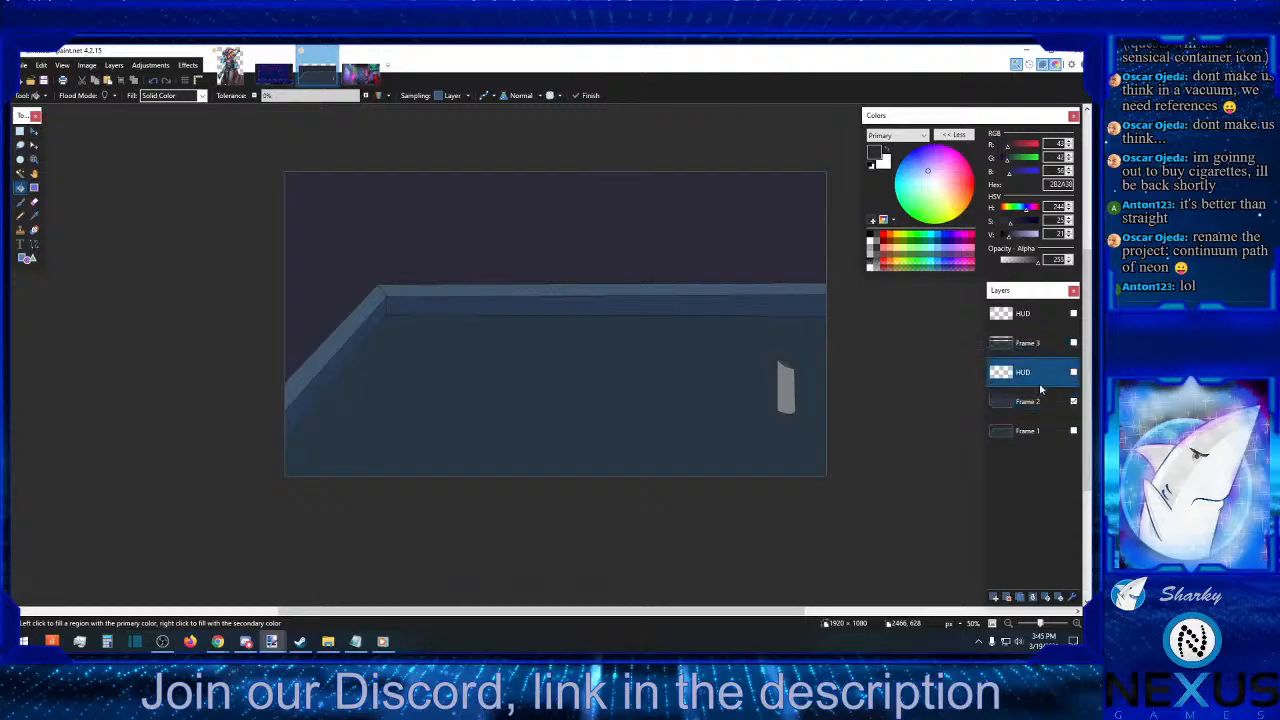
left_click(1033, 597)
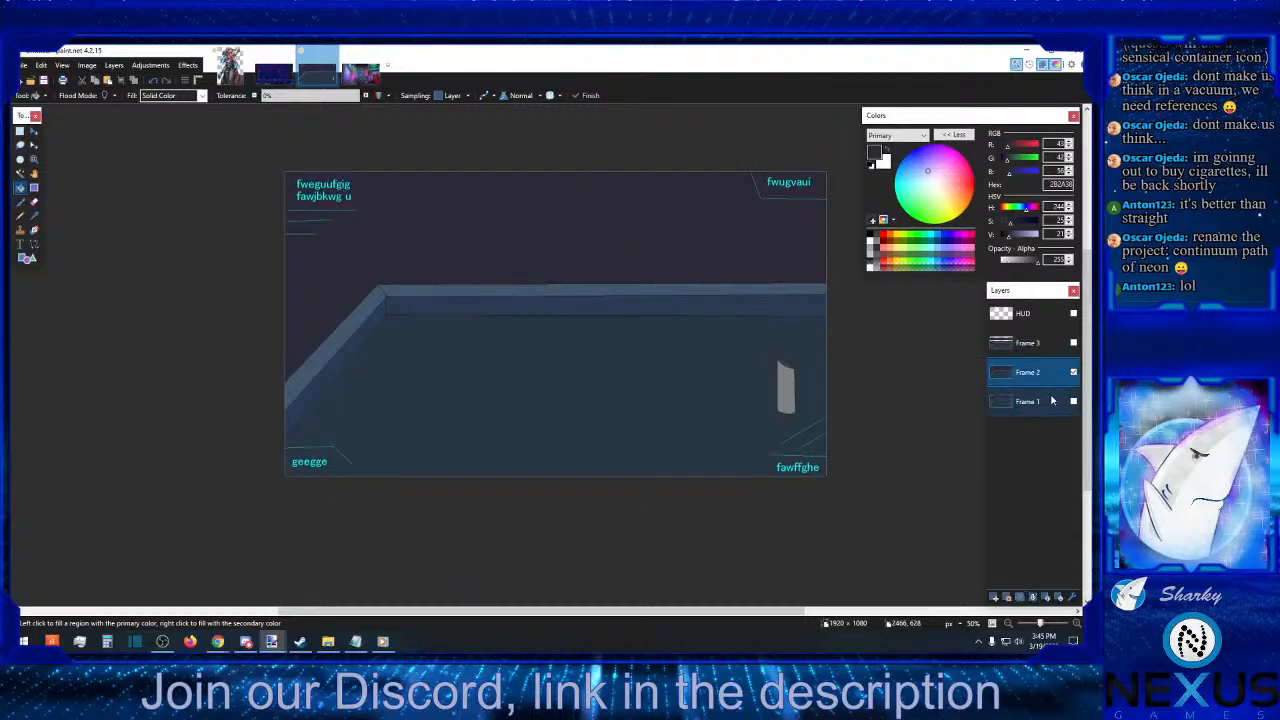
- Show only Frame 3 and fill both of its transparent strips with the dark purple backdrop colour
left_click(1073, 372)
left_click(1073, 342)
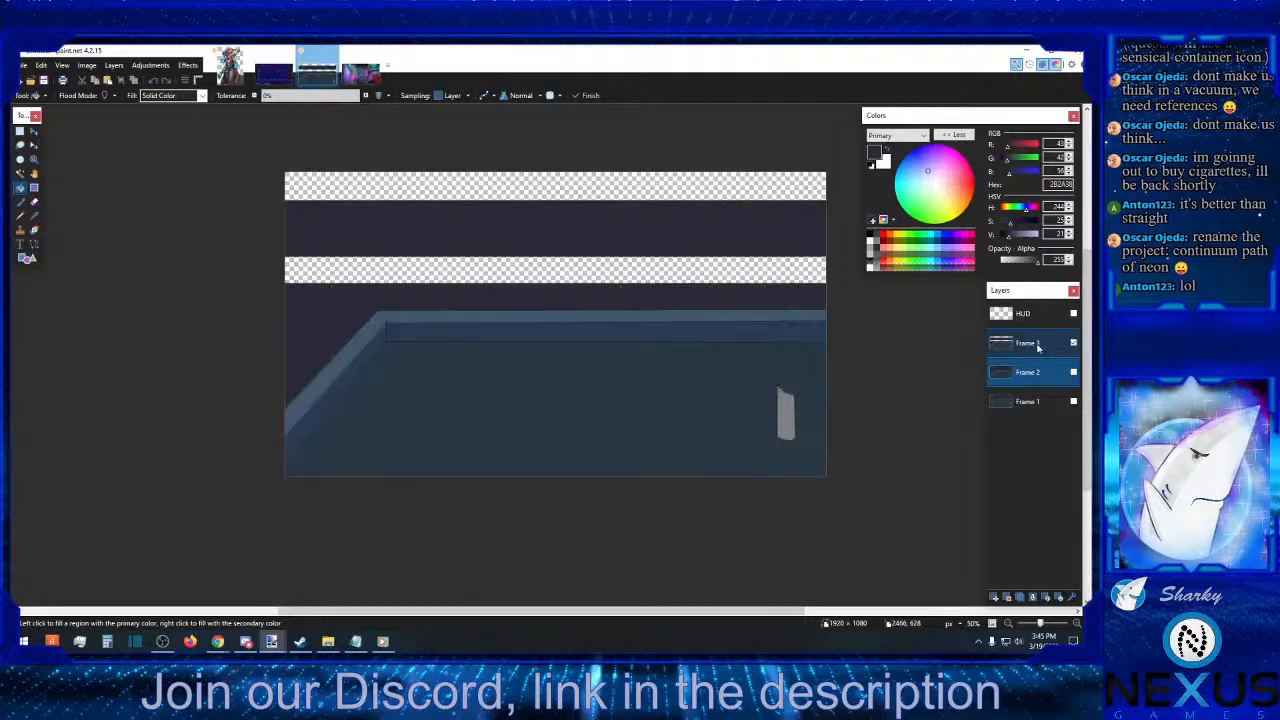
left_click(1036, 344)
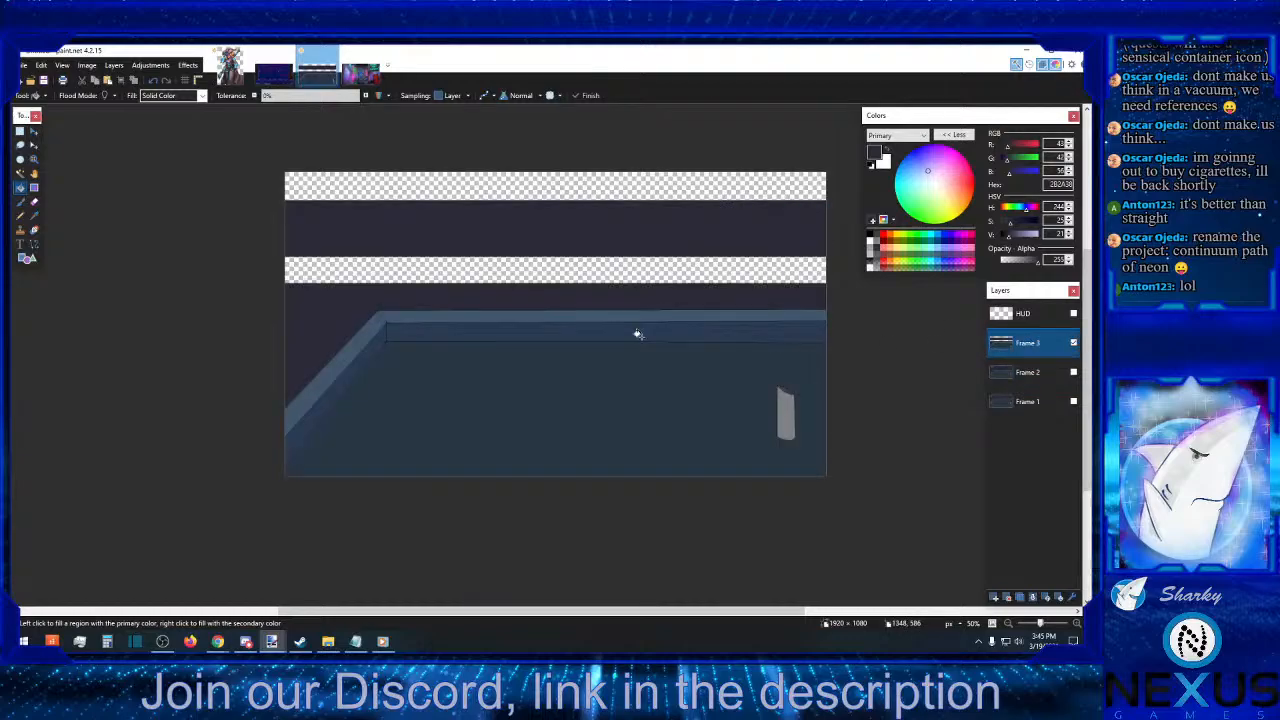
left_click(453, 267)
left_click(503, 185)
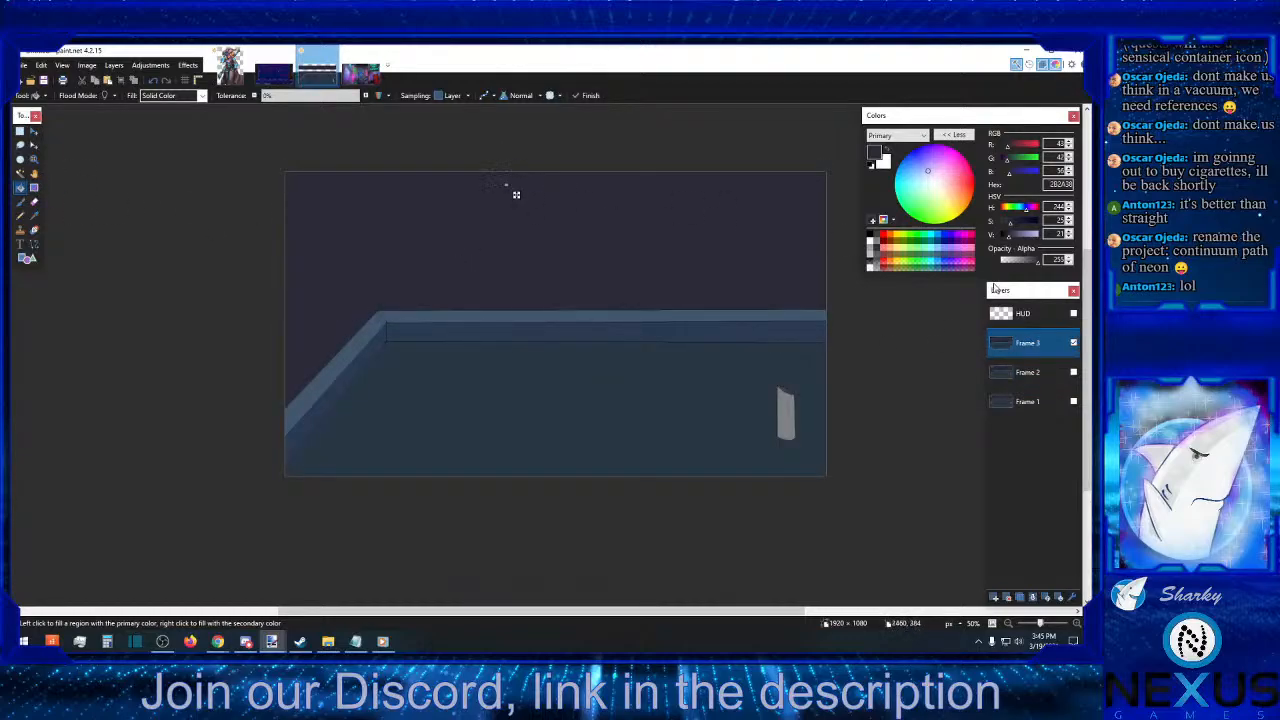
- Merge the remaining HUD layer down into Frame 3 and hide Frame 3
left_click(1058, 316)
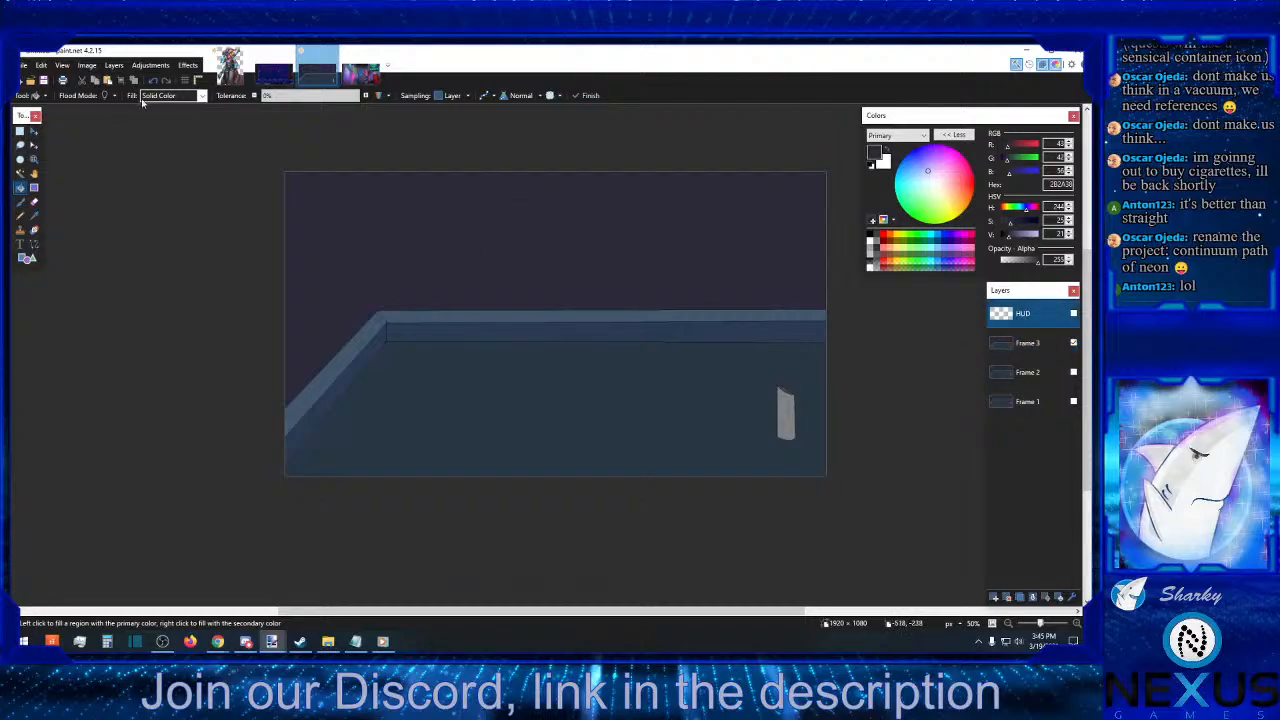
left_click(1032, 597)
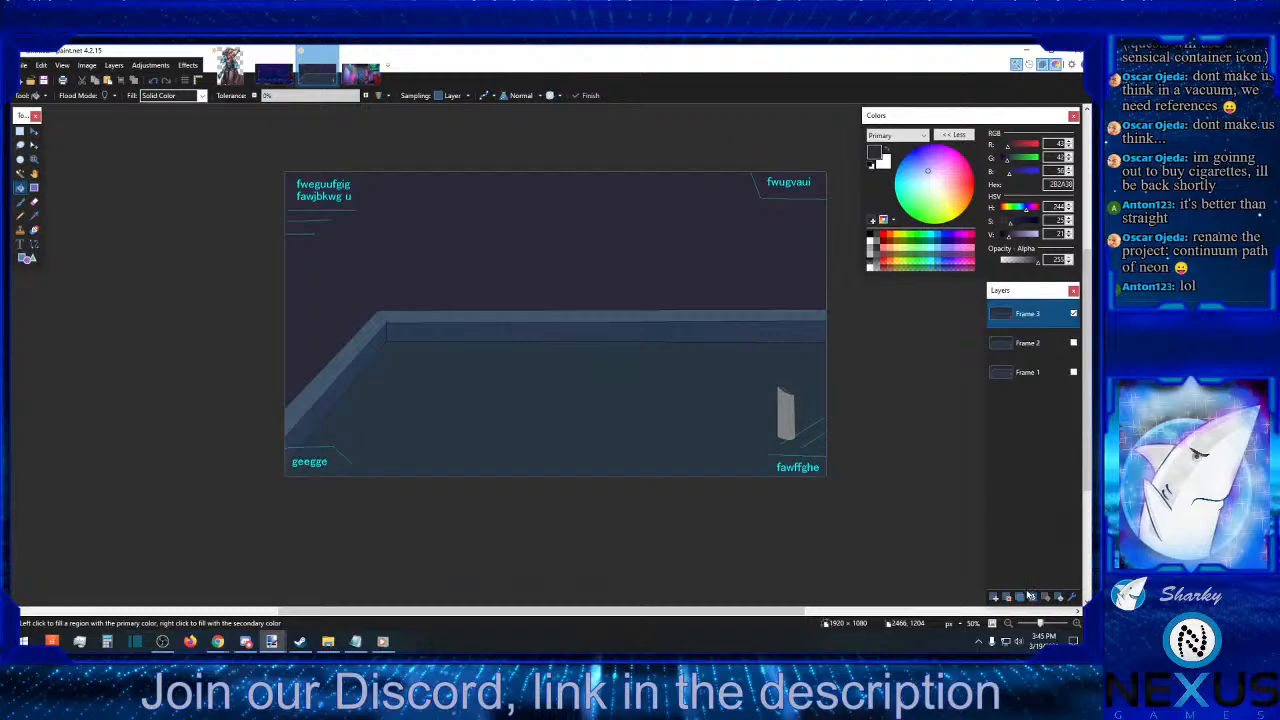
left_click(1073, 313)
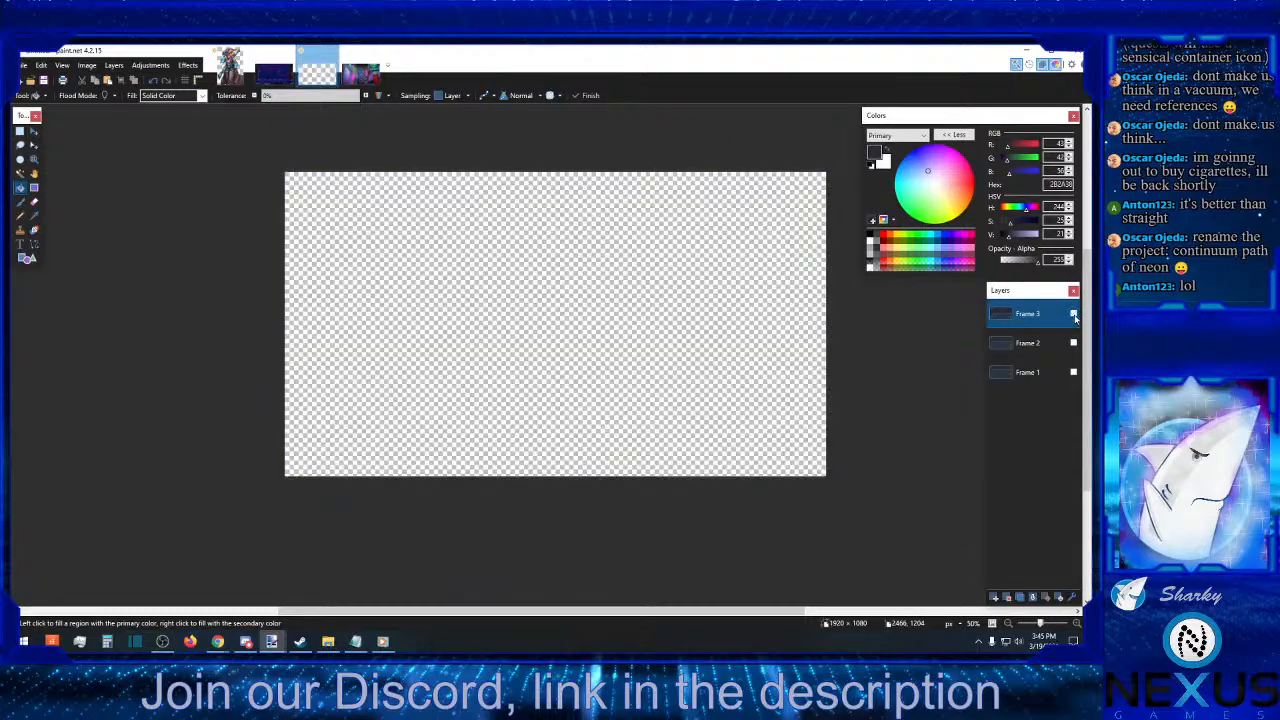
- Make Frame 1, Frame 2 and Frame 3 visible again
left_click(1077, 373)
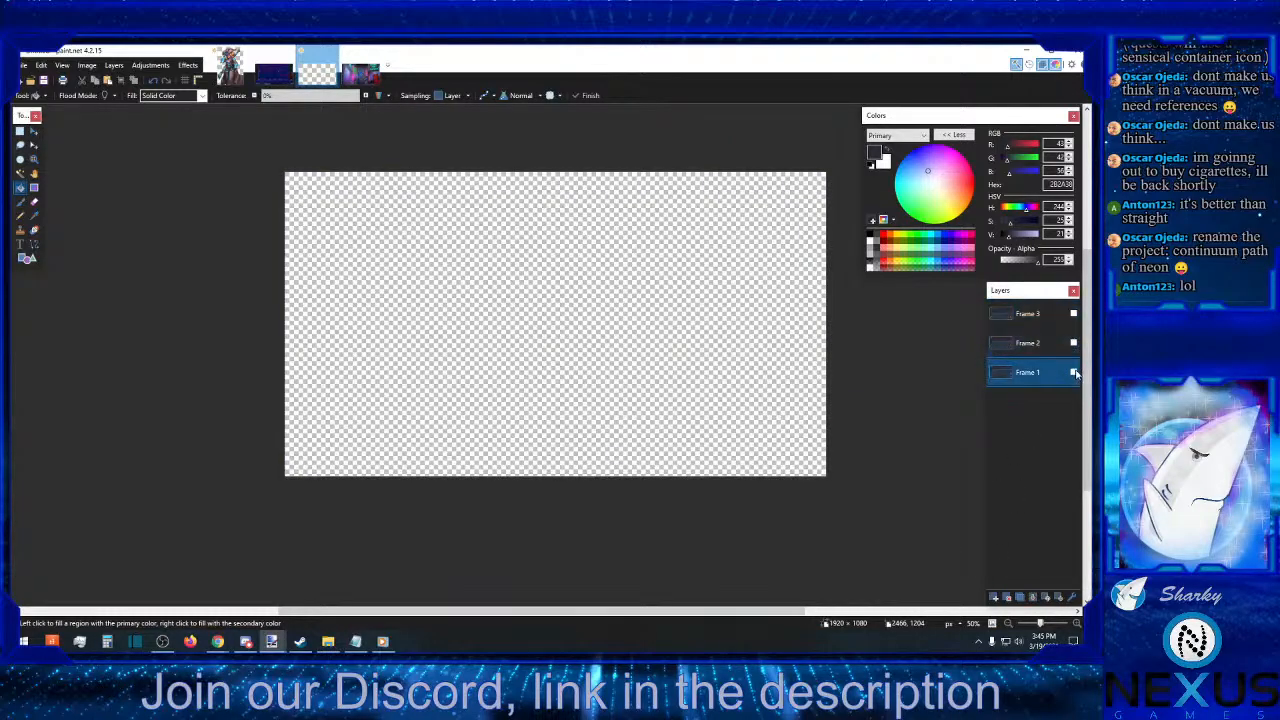
left_click(1074, 372)
left_click(1074, 343)
left_click(1074, 313)
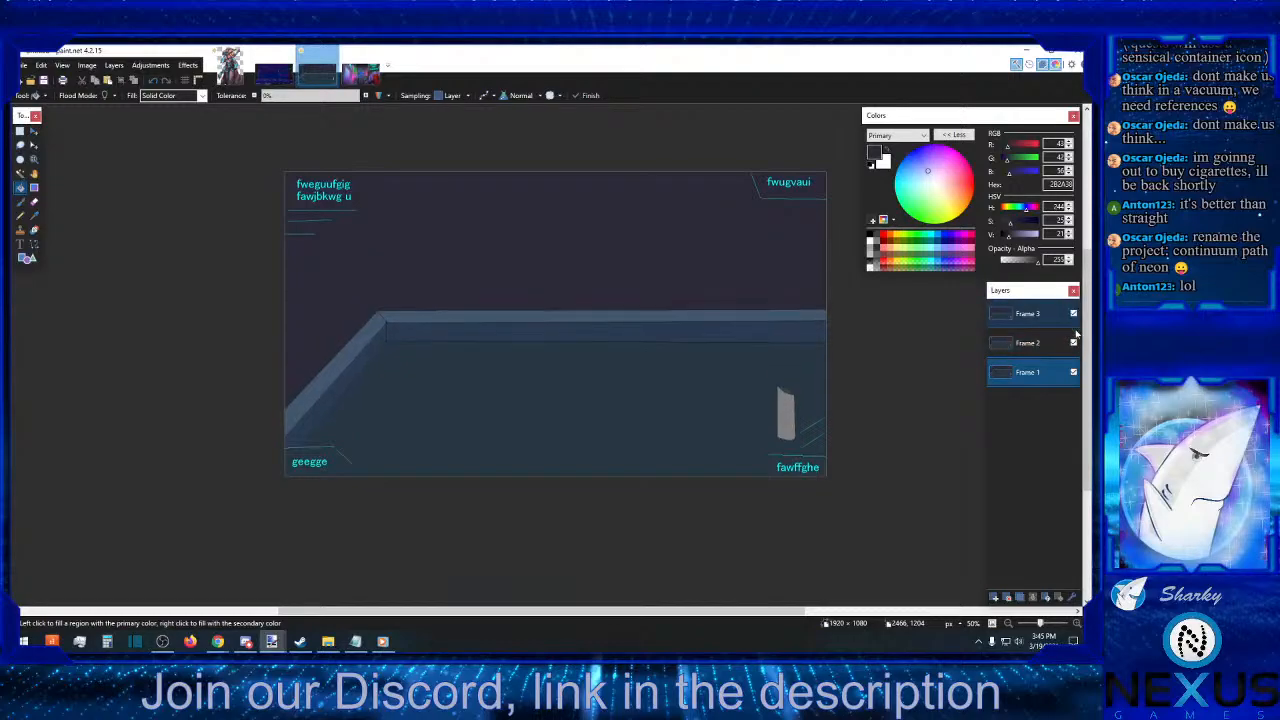
- Compare the three frames by hiding Frame 3 and Frame 2 and showing them again one after the other
left_click(1073, 313)
left_click(1077, 345)
left_click(1074, 344)
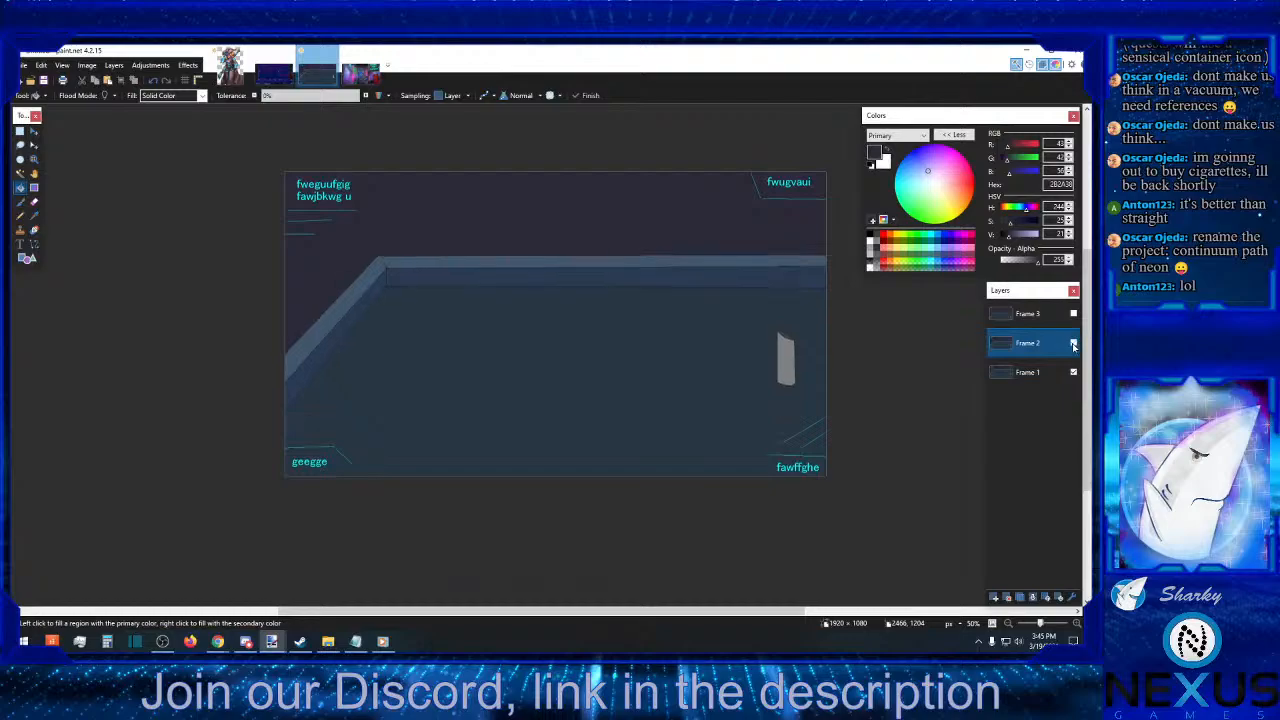
left_click(1074, 343)
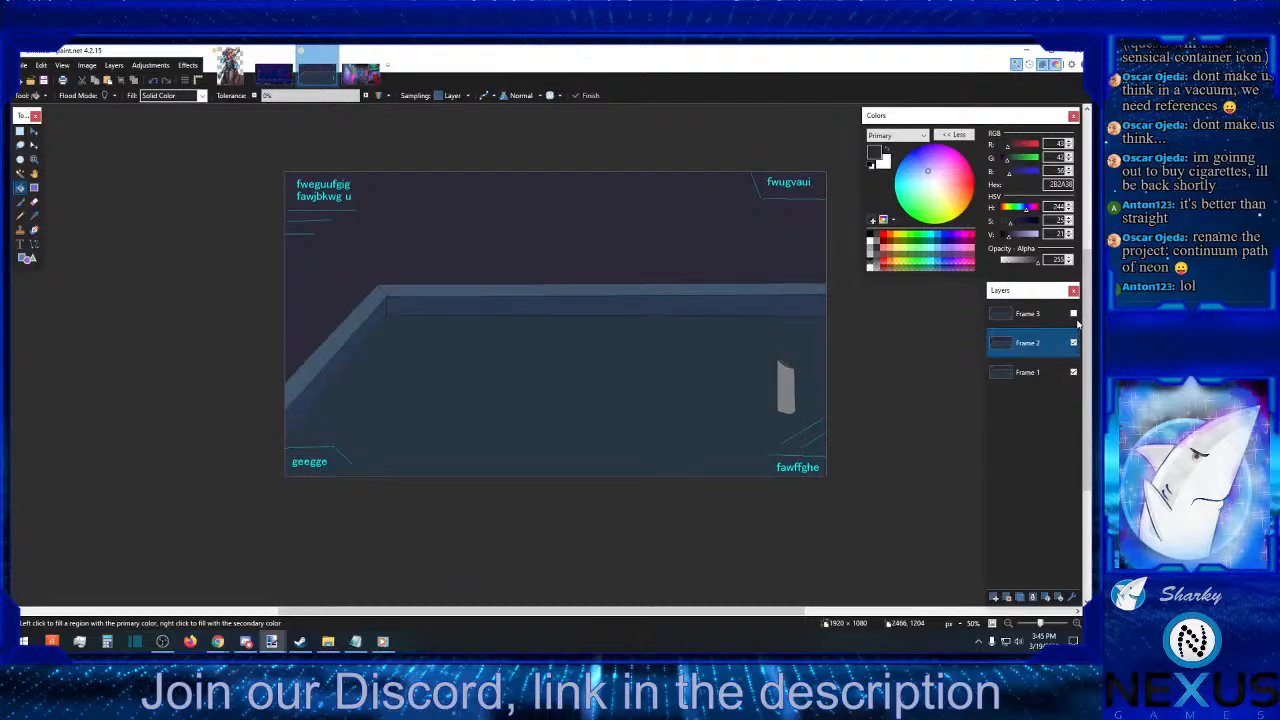
left_click(1074, 313)
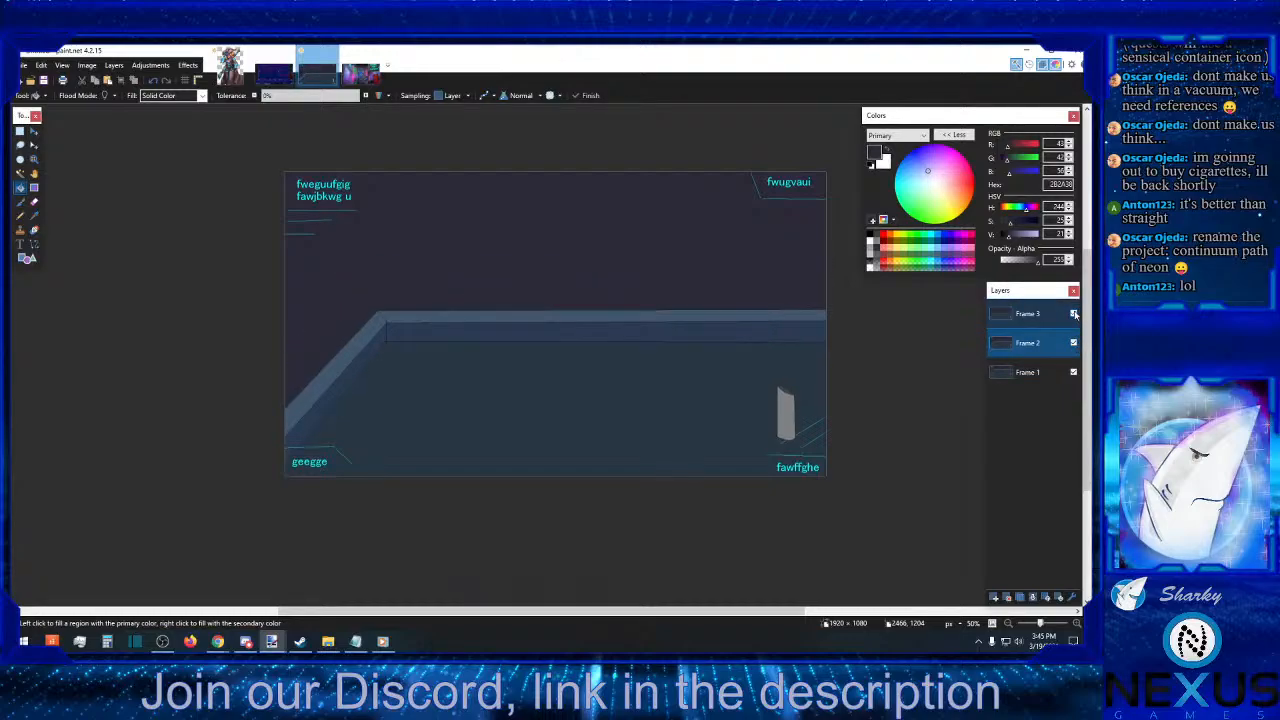
- Add a new layer above Frame 3, set the primary colour to black (000000) and activate the Line/Curve tool
left_click(1040, 316)
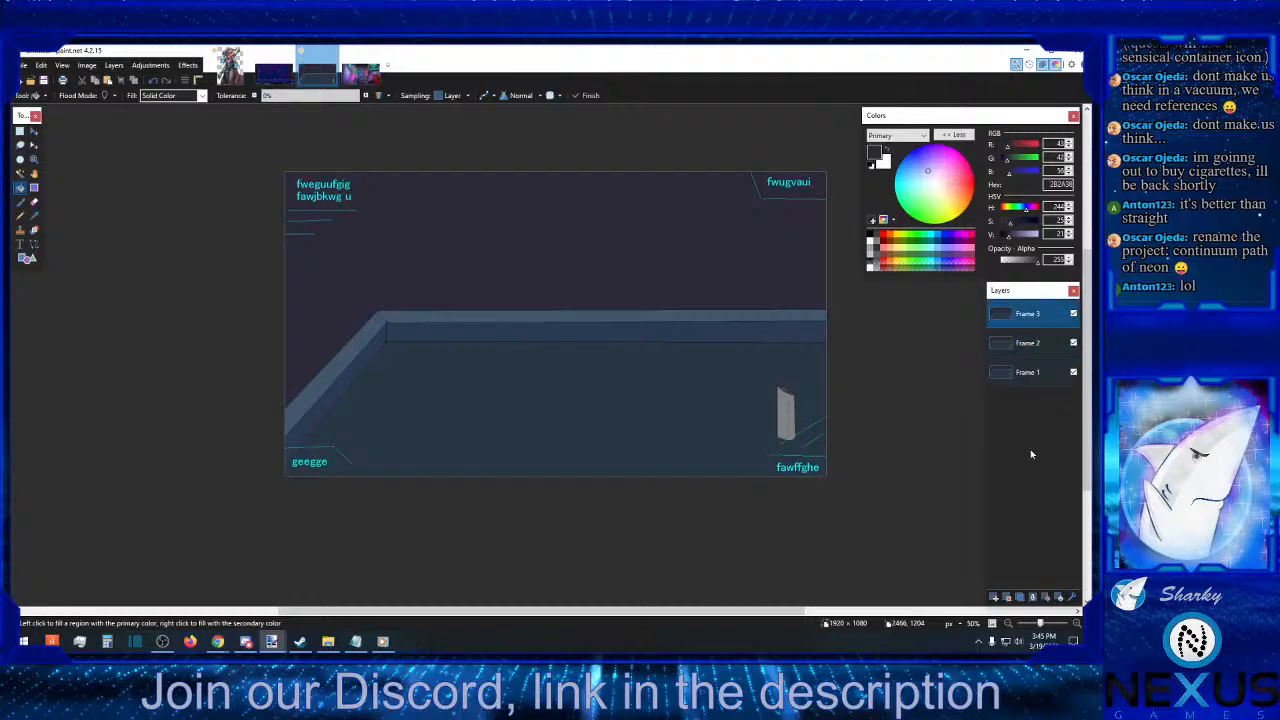
left_click(994, 597)
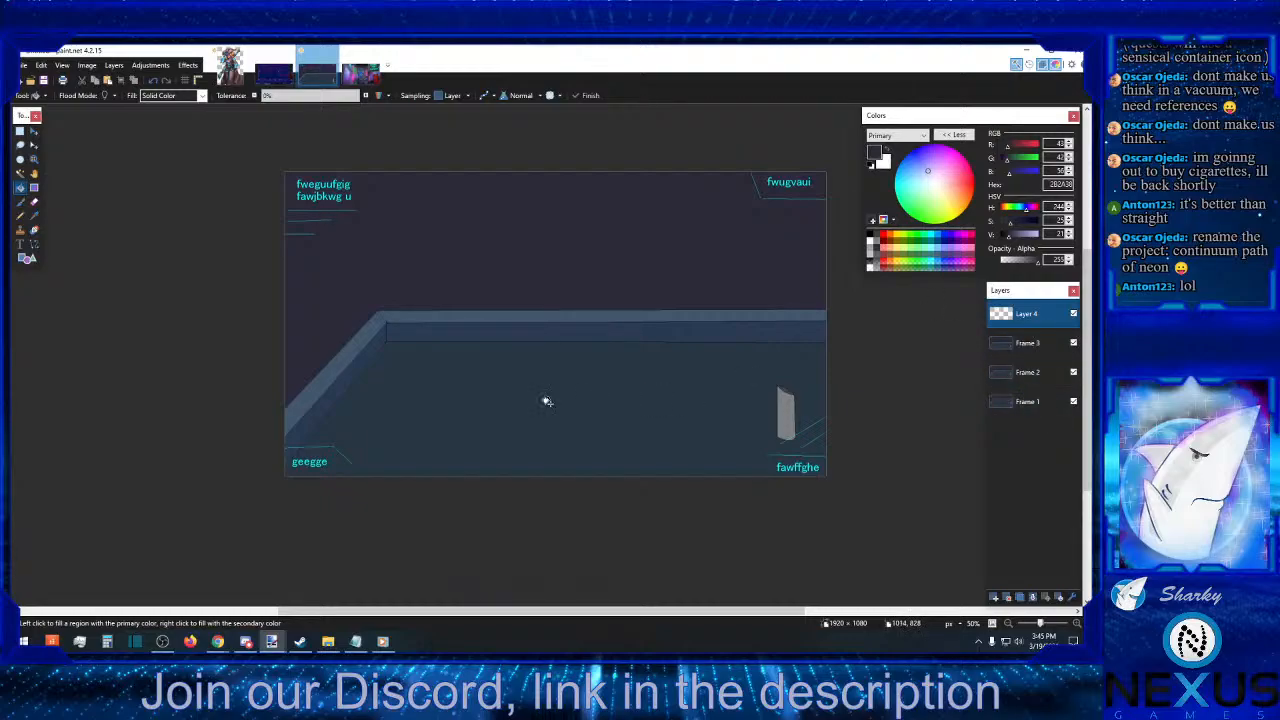
left_click(20, 131)
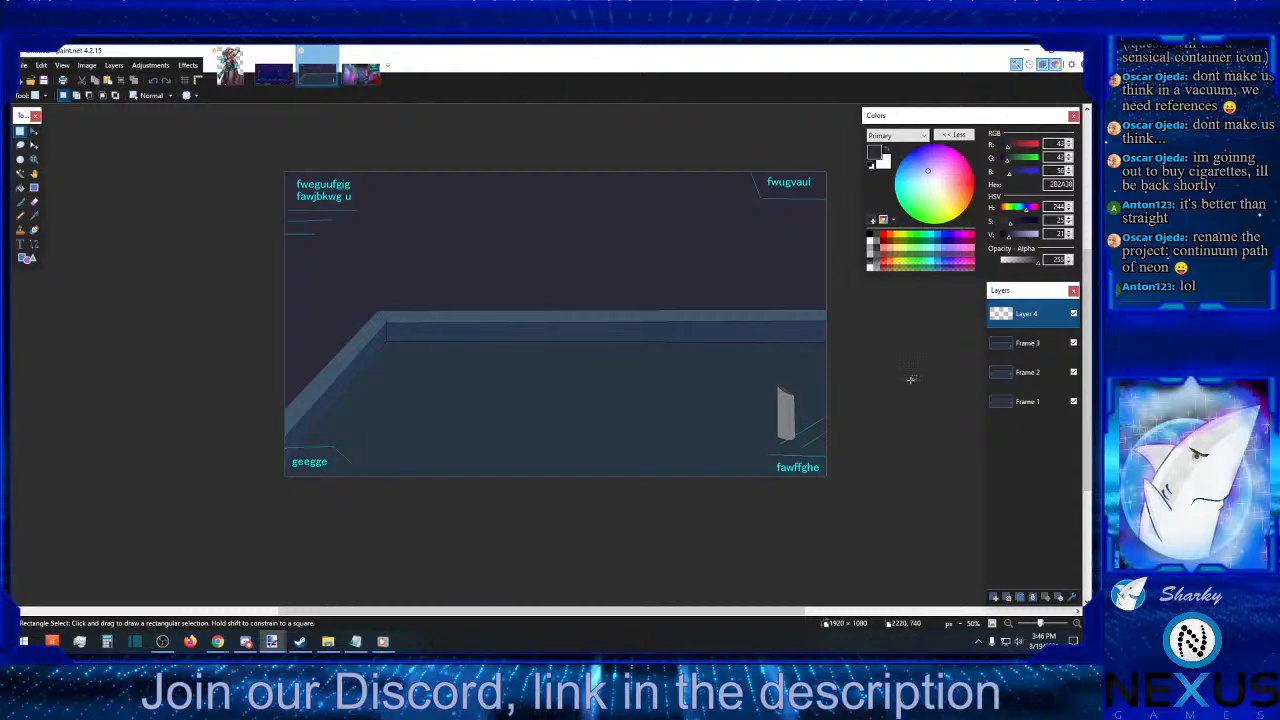
left_click(869, 237)
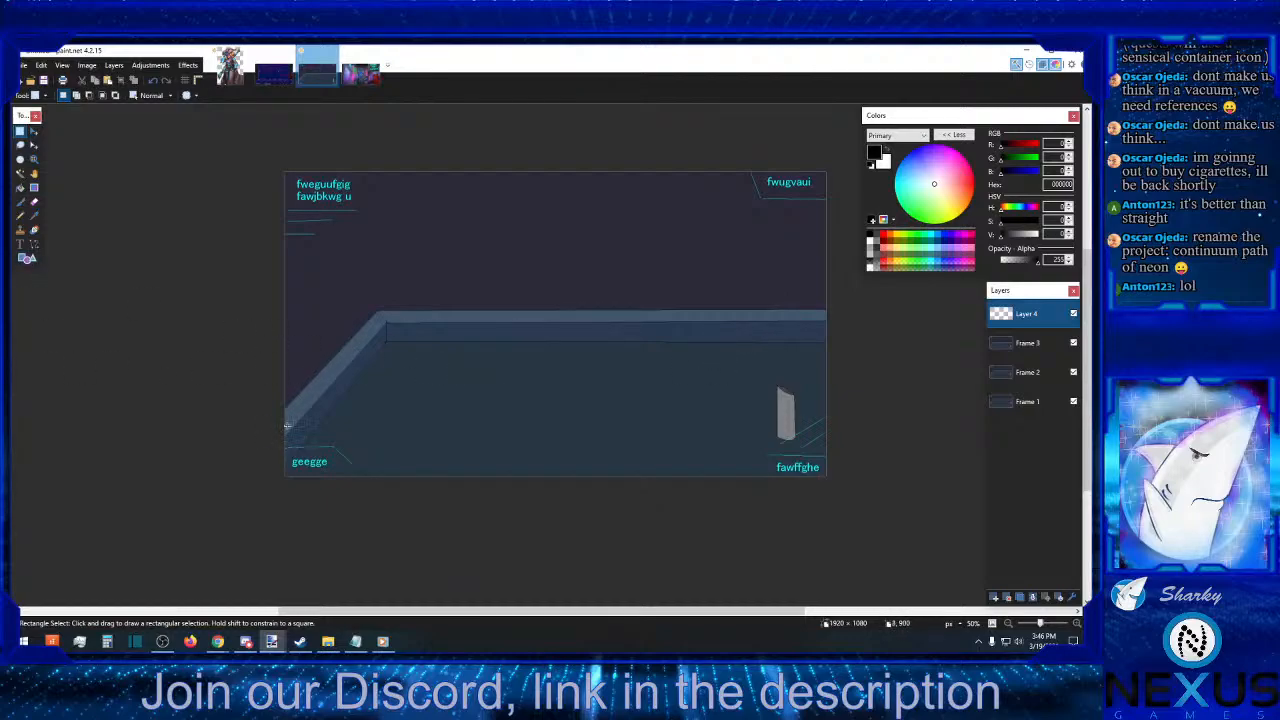
left_click(35, 245)
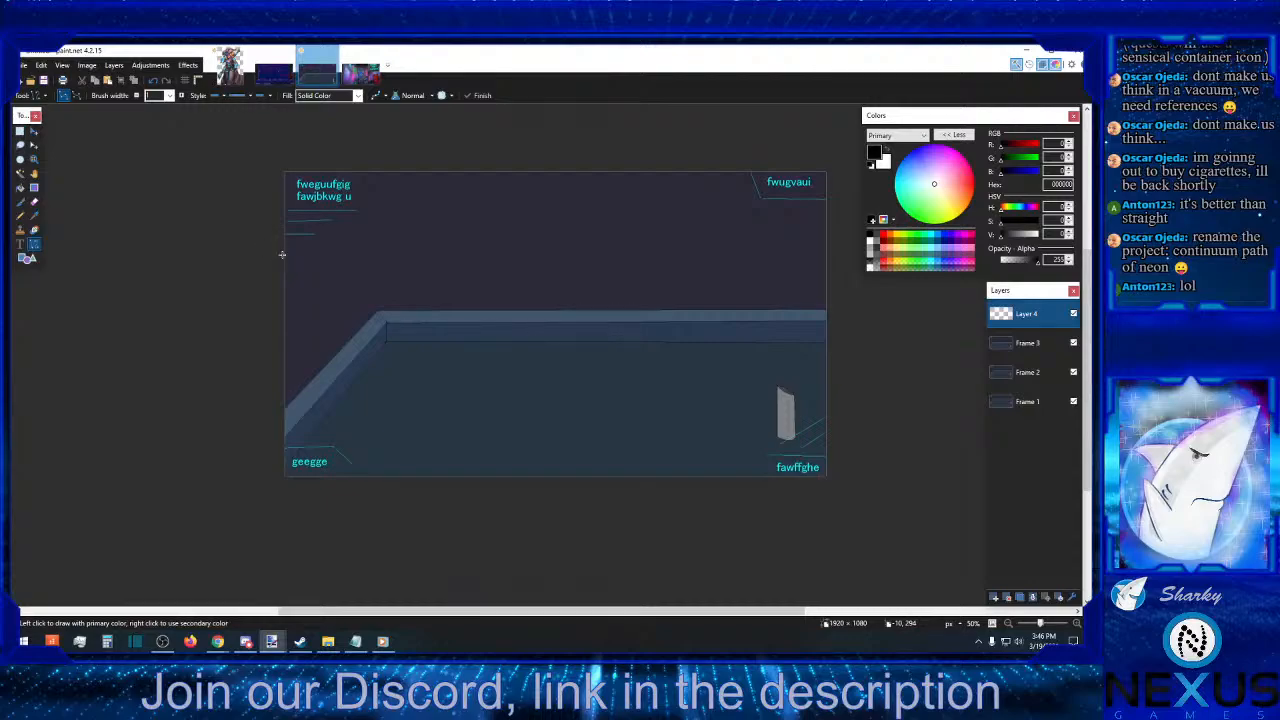
- Outline a beam above the wall with a black line across the backdrop, a slanted line to the canvas's right edge and a lower parallel line
left_click_drag(282, 254, 827, 248)
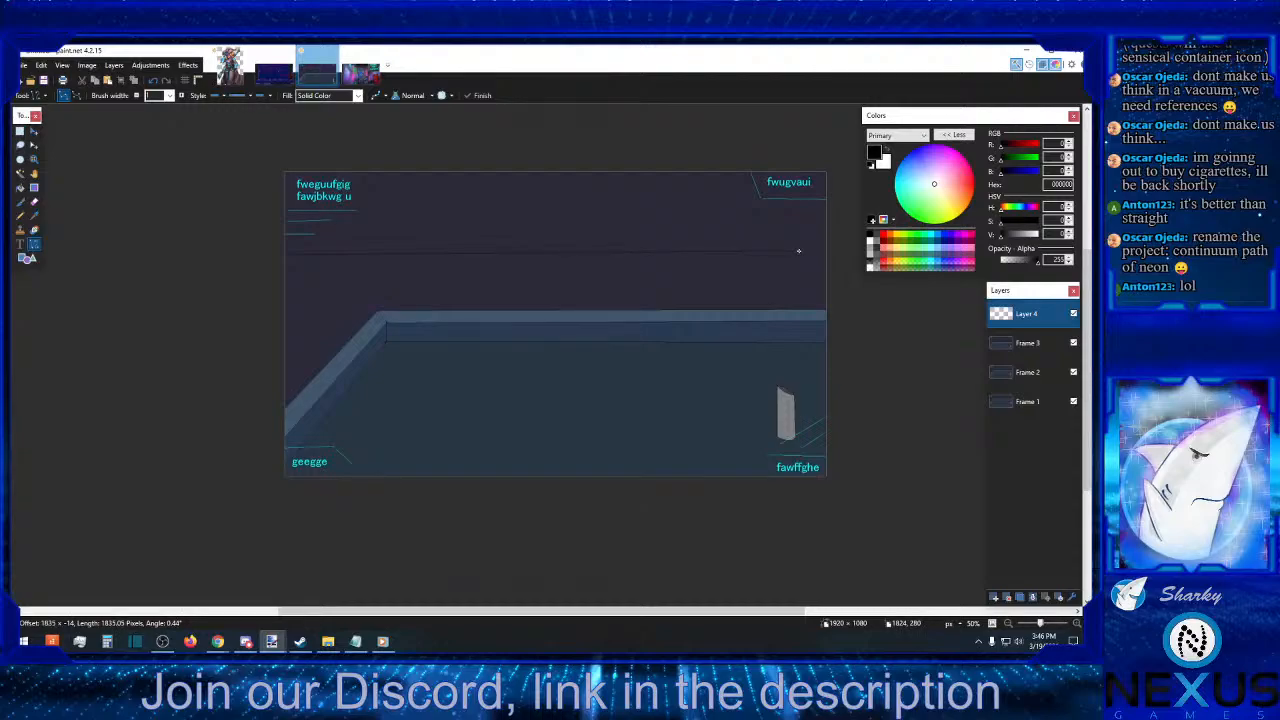
left_click_drag(798, 251, 828, 330)
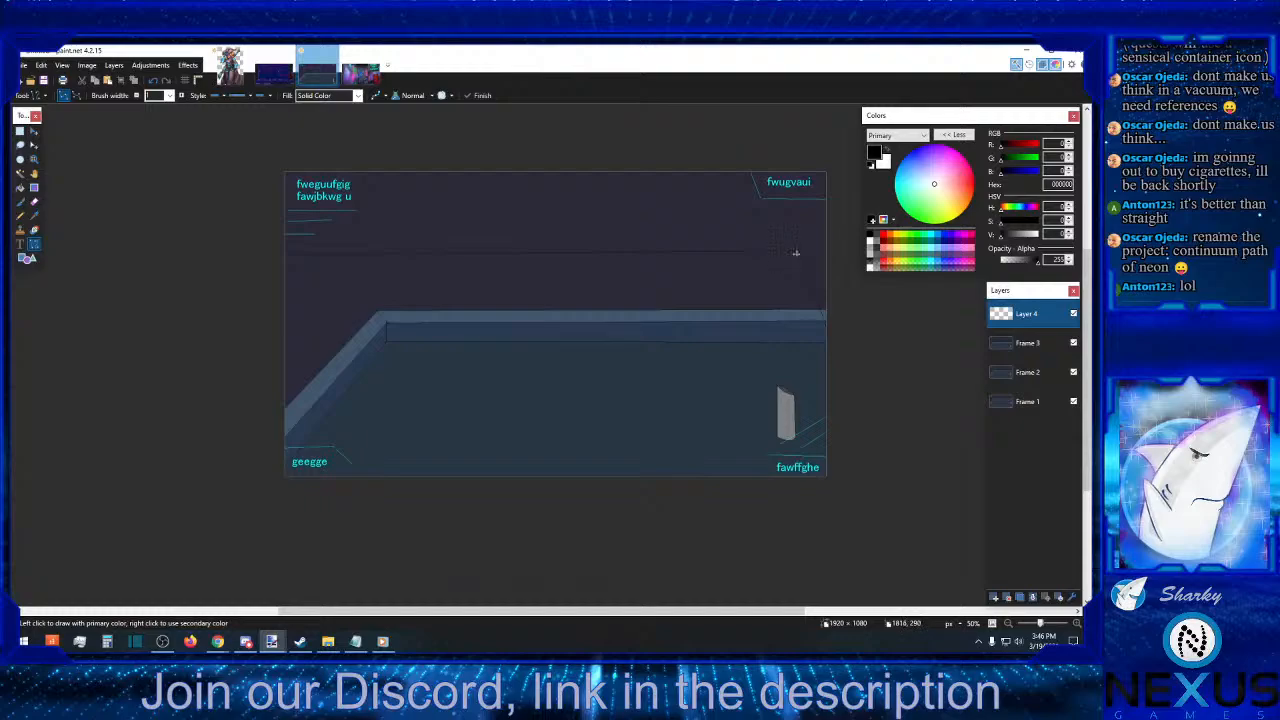
left_click_drag(797, 252, 827, 353)
key("Return")
left_click_drag(797, 272, 280, 272)
key("Return")
- Draw the beam's outer edge with a second slanted line further right and a horizontal line above the first one
mouse_move(797, 248)
left_mouse_down()
mouse_move(809, 237)
mouse_move(830, 267)
left_mouse_up()
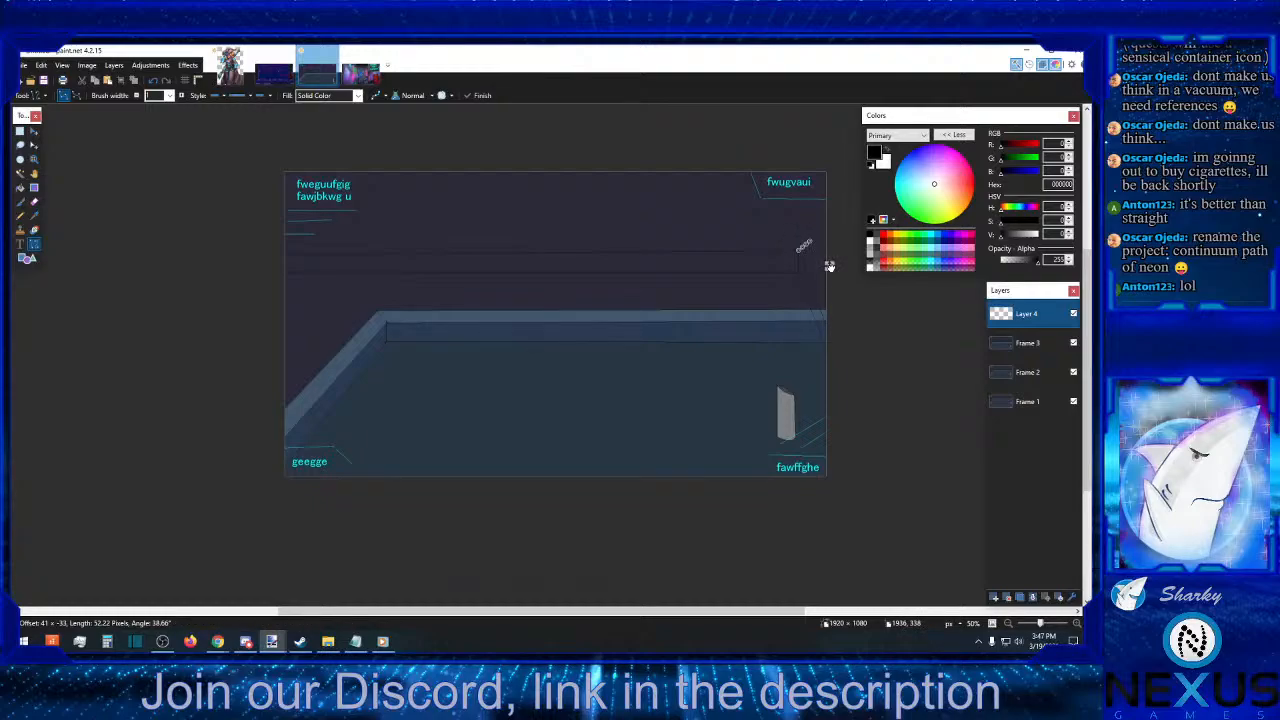
key("ctrl+z")
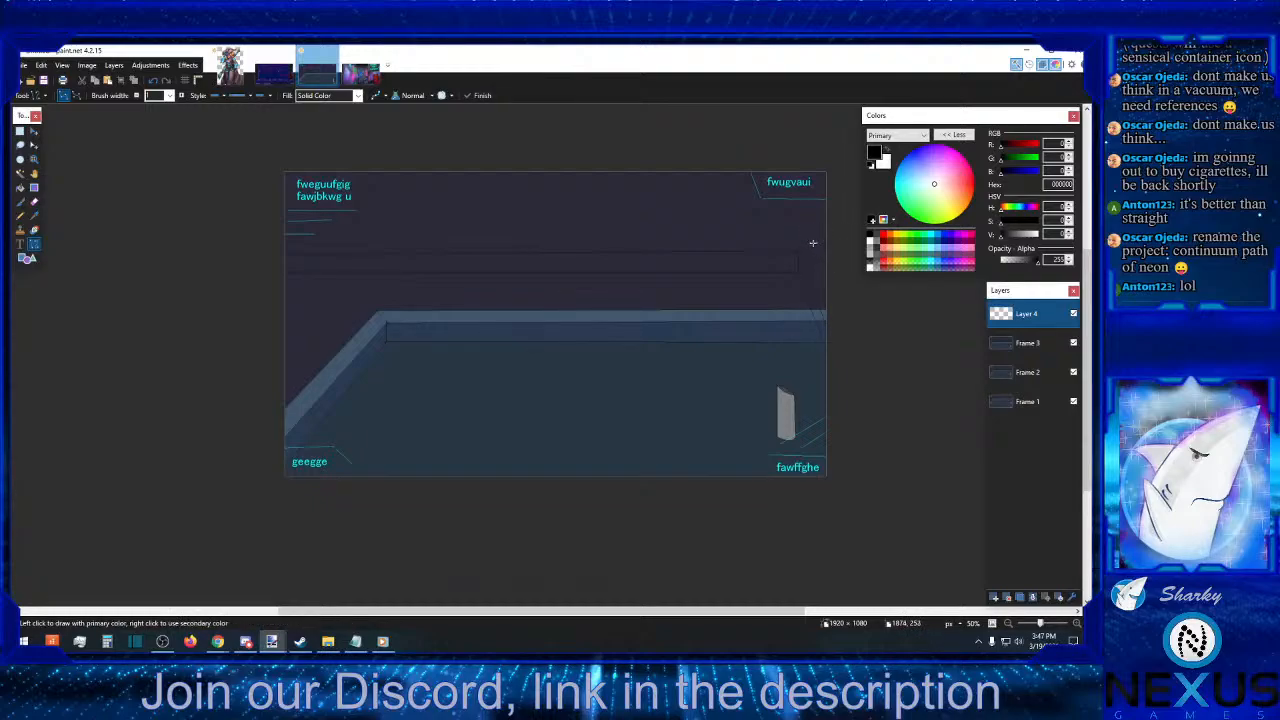
left_click_drag(810, 241, 828, 295)
left_click(844, 279)
left_click_drag(810, 241, 281, 240)
left_click(594, 204)
- Try to copy the gray pillar from Frame 3 onto Layer 4 and move it across the floor, and undo the move
left_click(1030, 344)
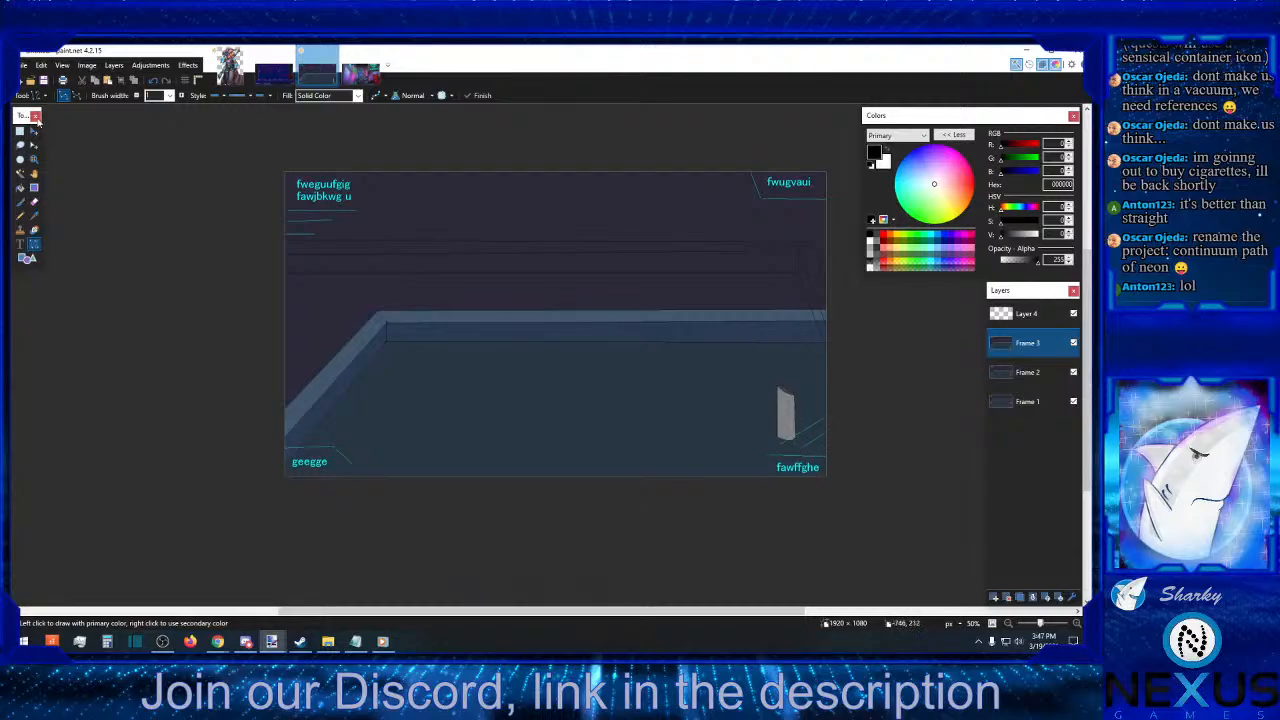
left_click(20, 131)
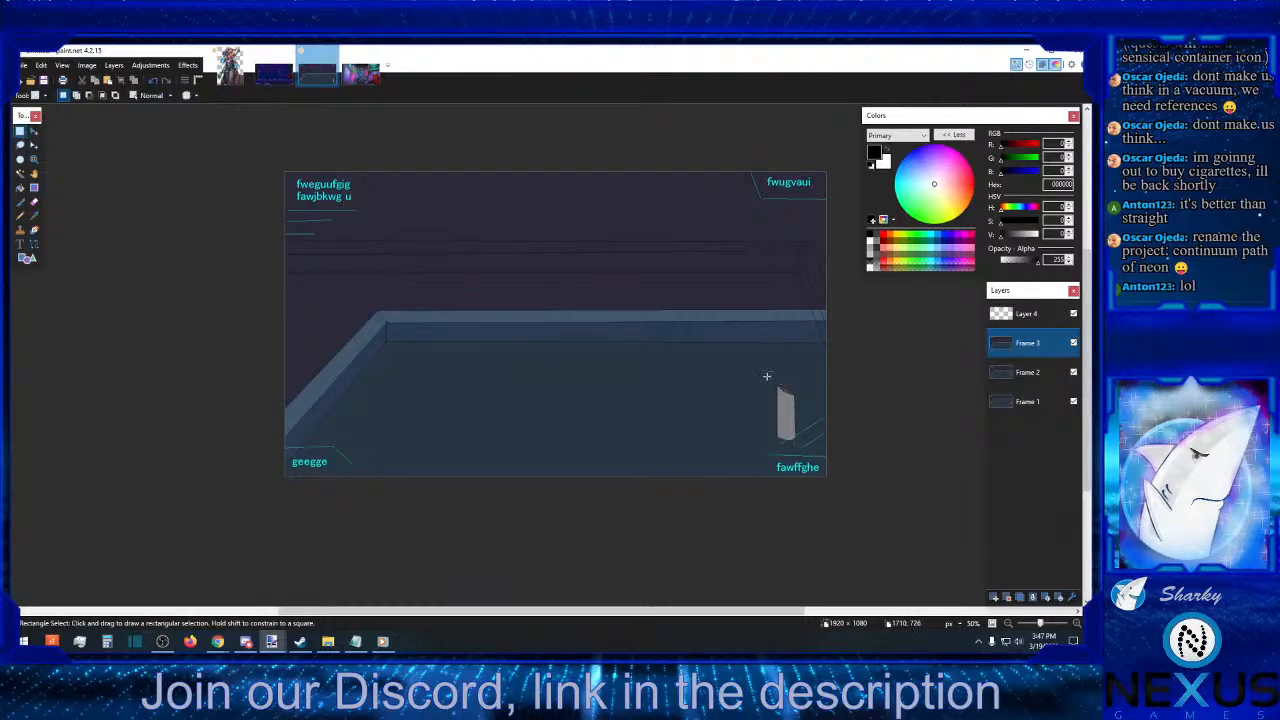
left_click_drag(767, 376, 804, 448)
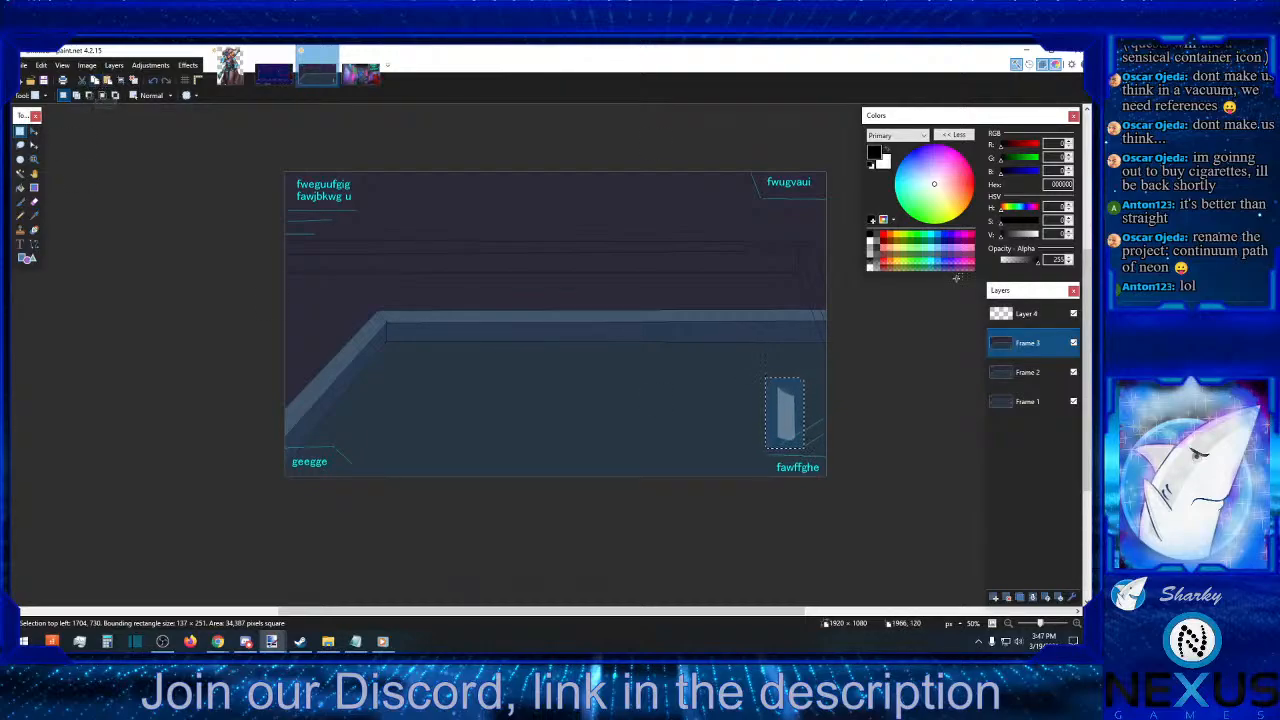
left_click(1001, 318)
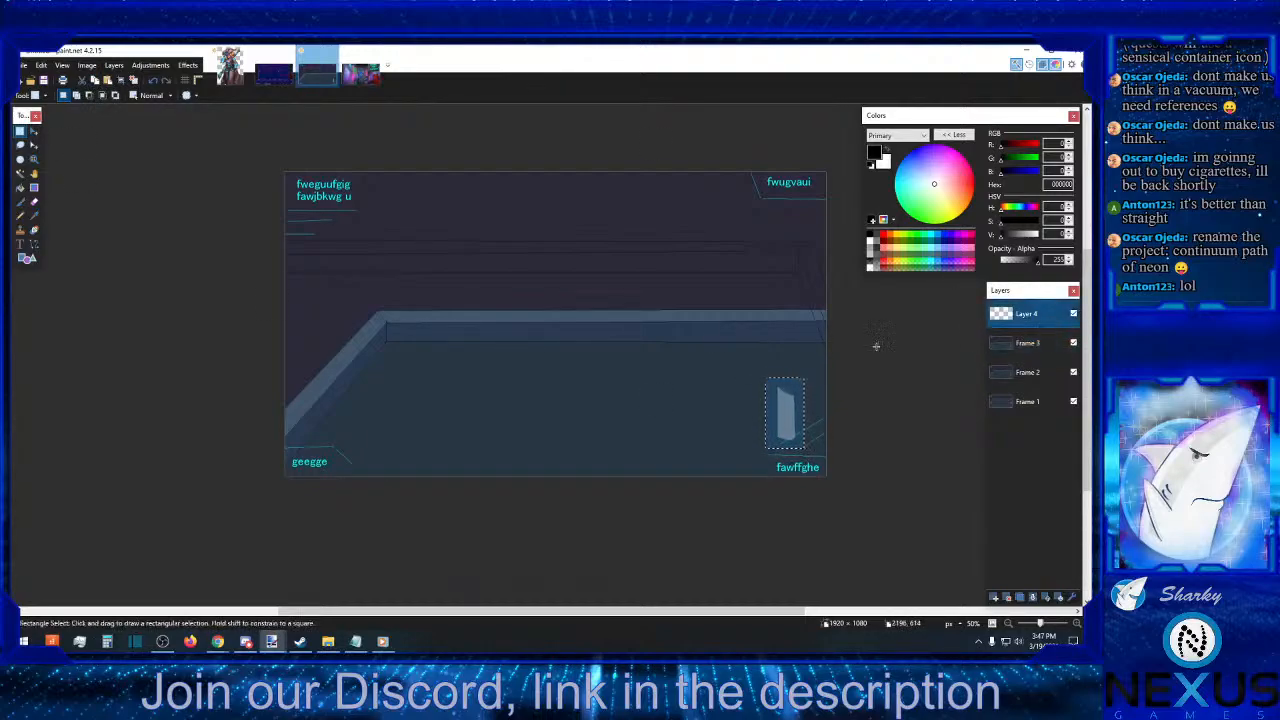
left_click(108, 82)
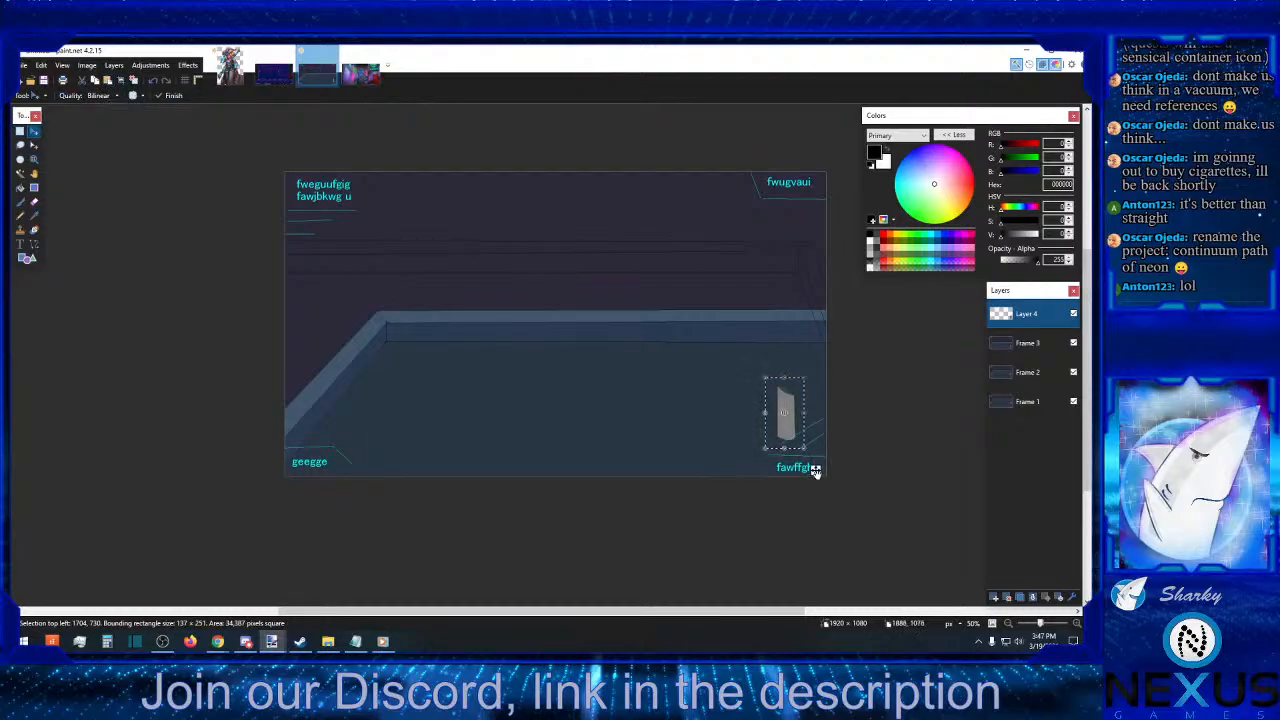
left_click_drag(815, 470, 501, 486)
left_click_drag(501, 487, 499, 485)
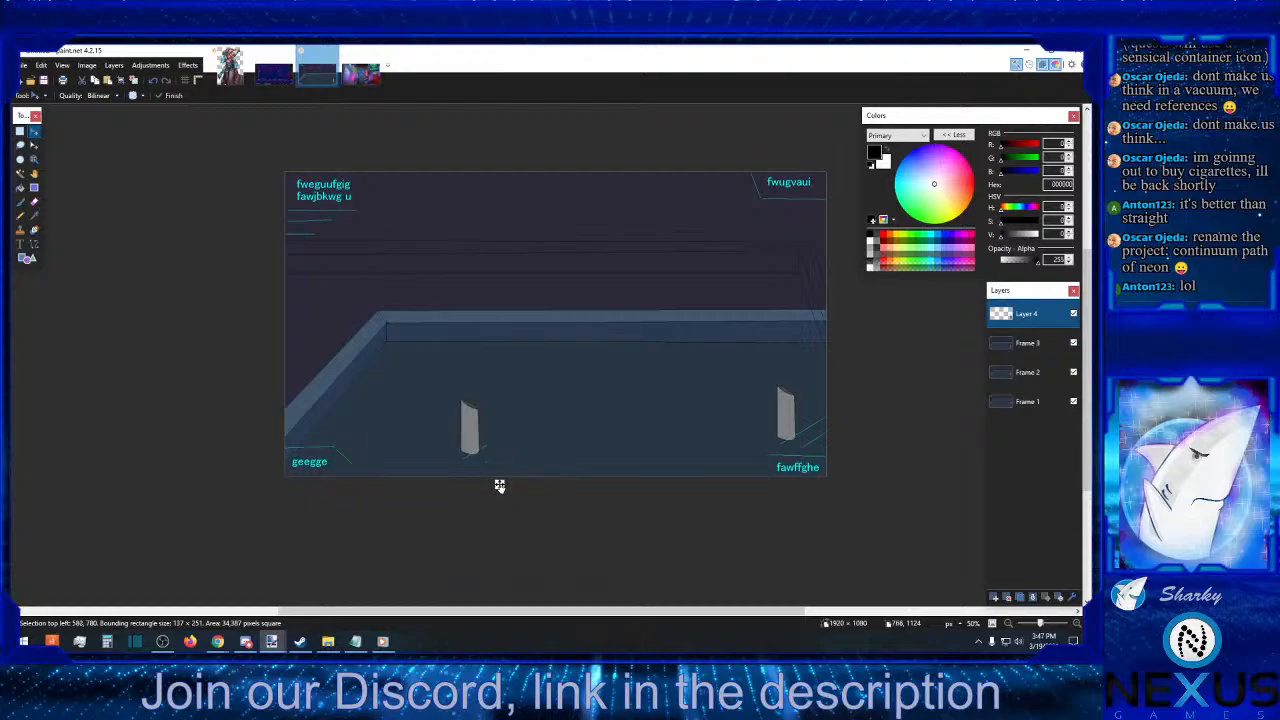
left_click(158, 82)
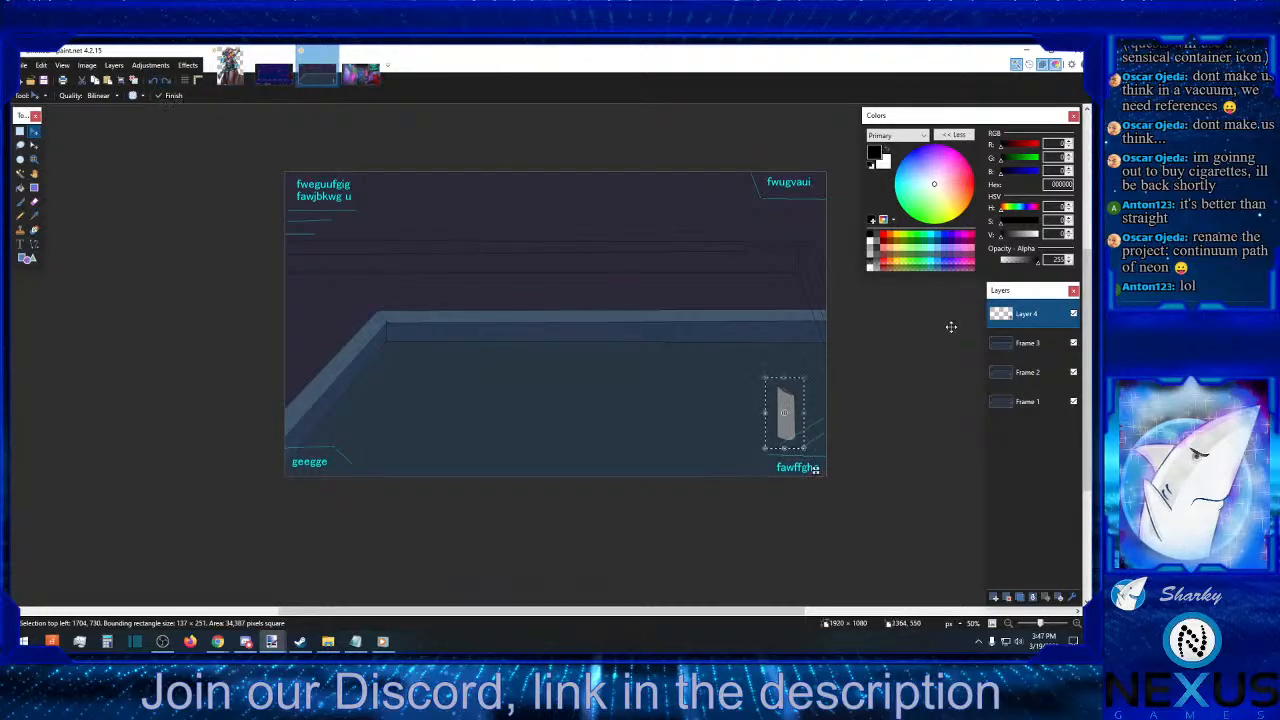
- Hide Frame 3 and Frame 2, and undo back to the state before the pillar was pasted onto Layer 4
left_click(1040, 405)
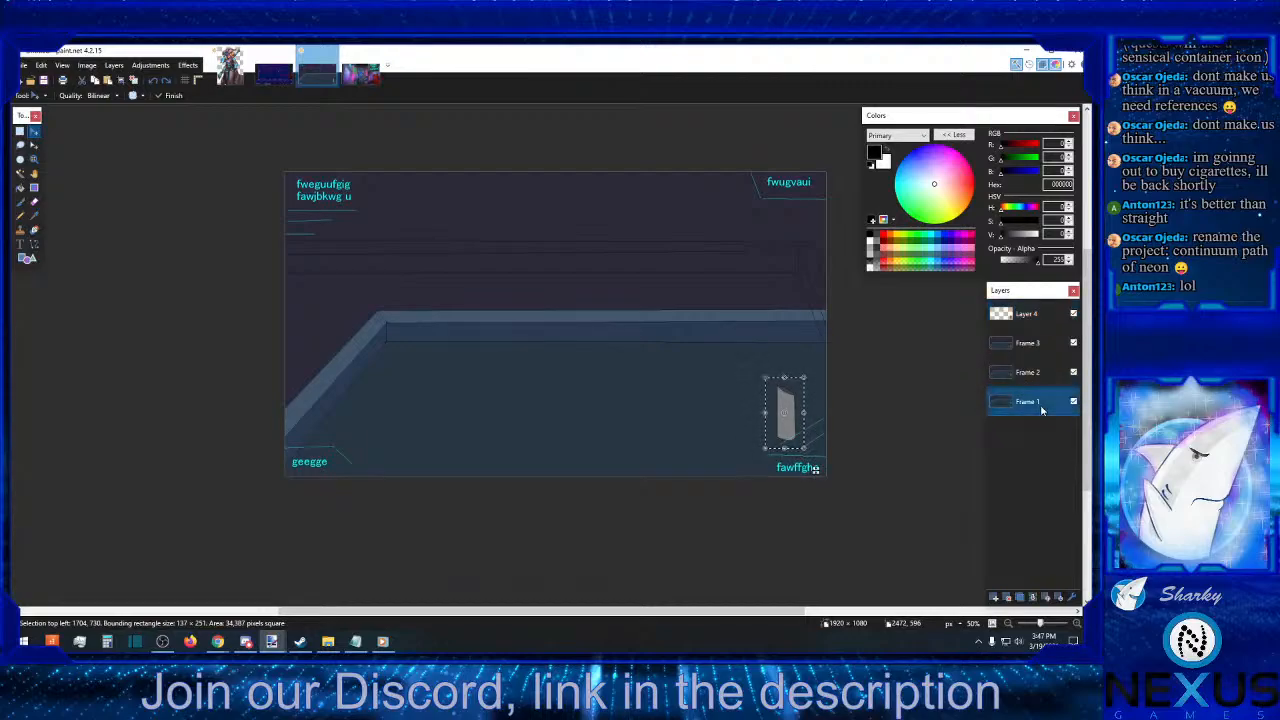
left_click(1074, 343)
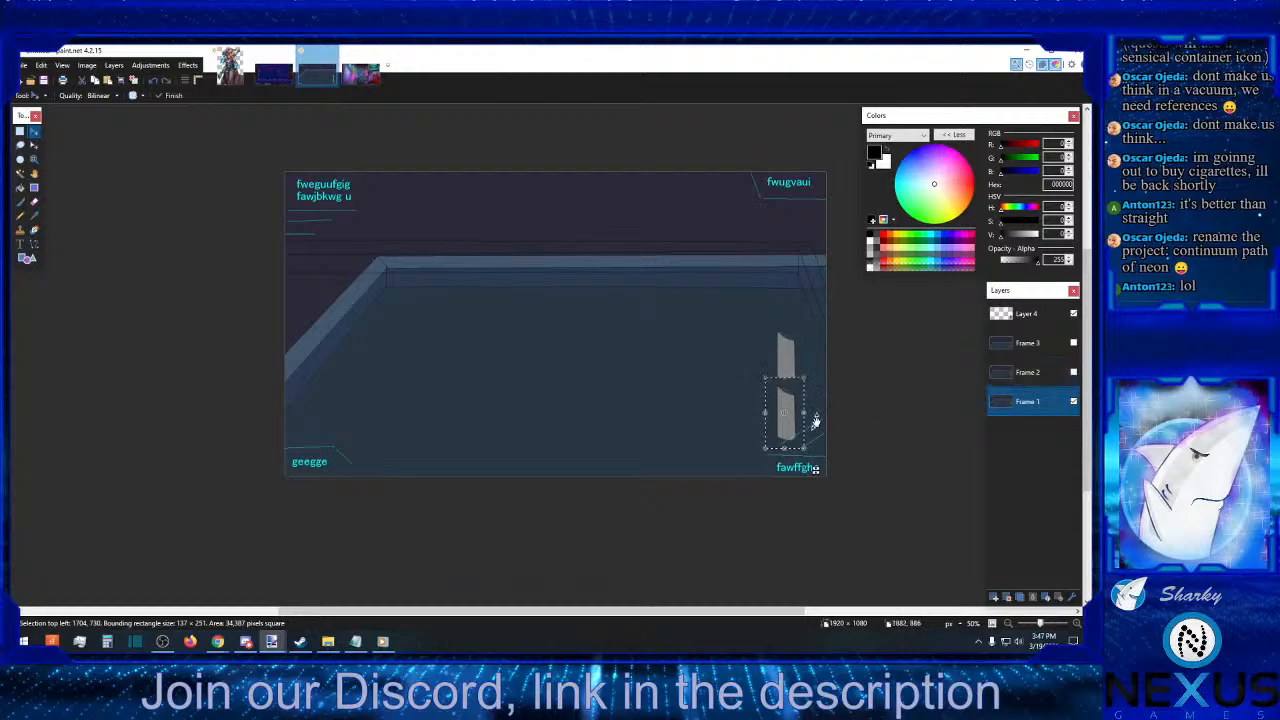
left_click(20, 131)
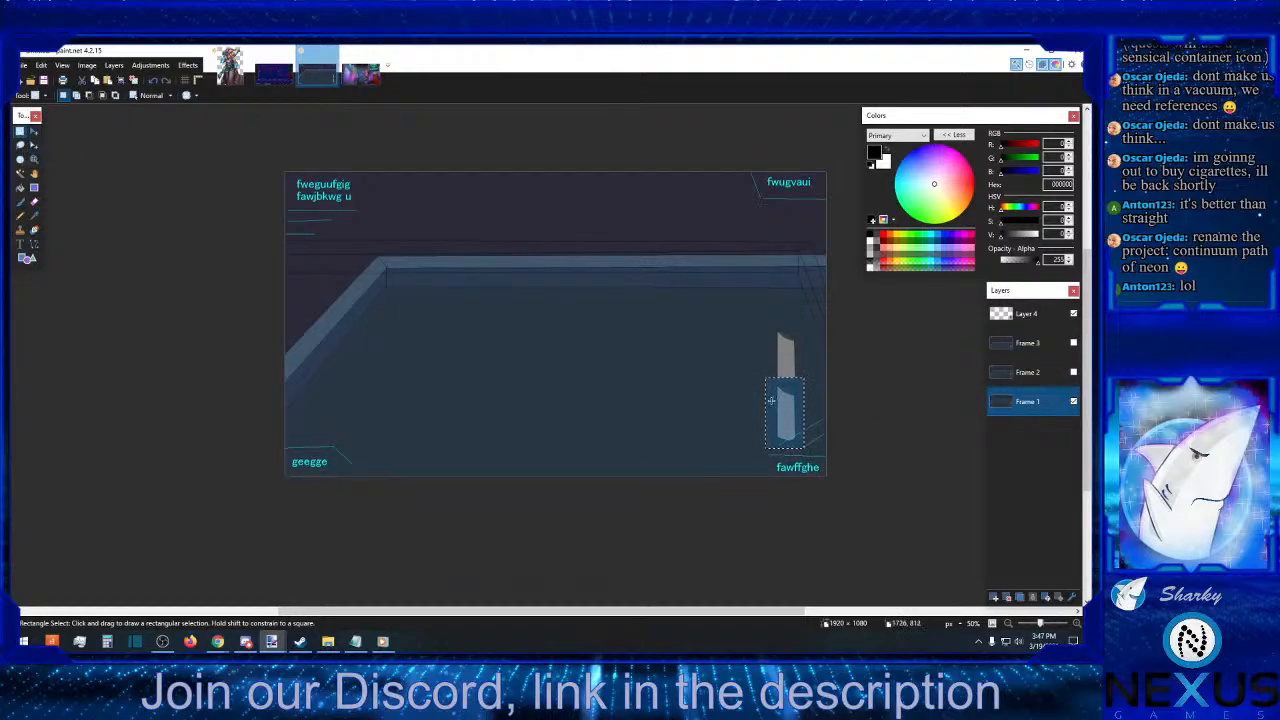
left_click(153, 81)
left_click(153, 81)
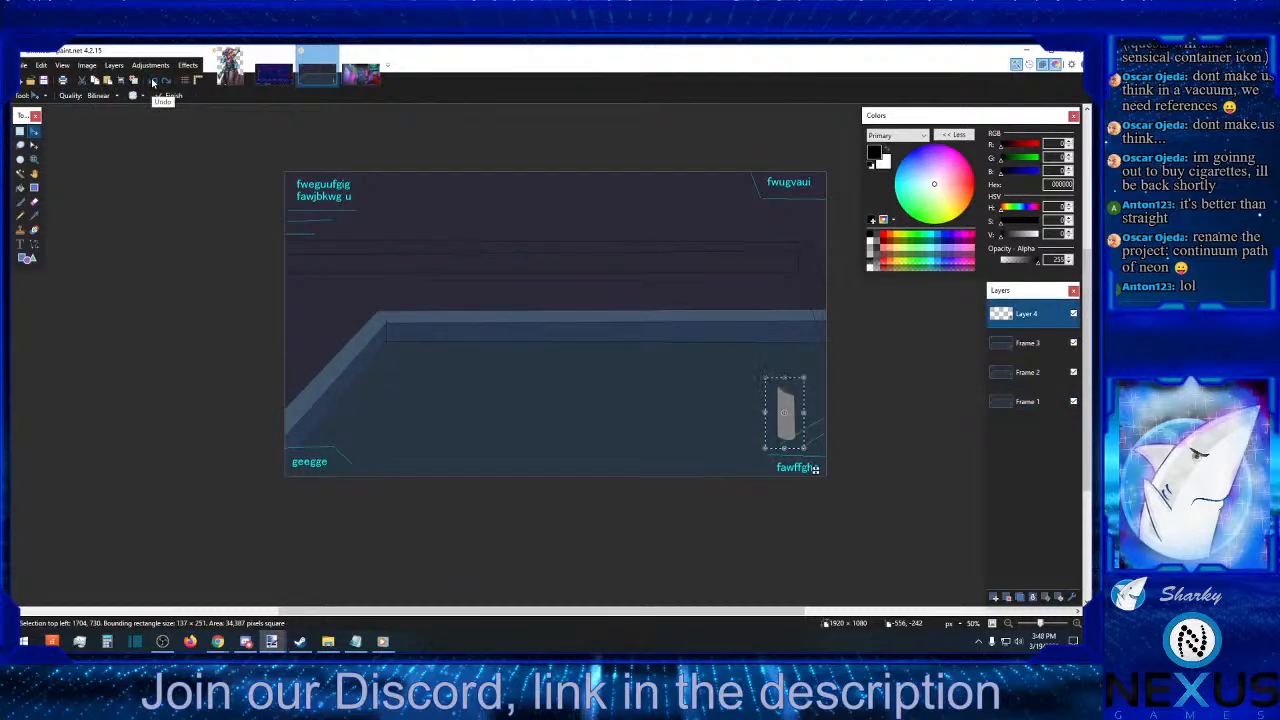
left_click(153, 81)
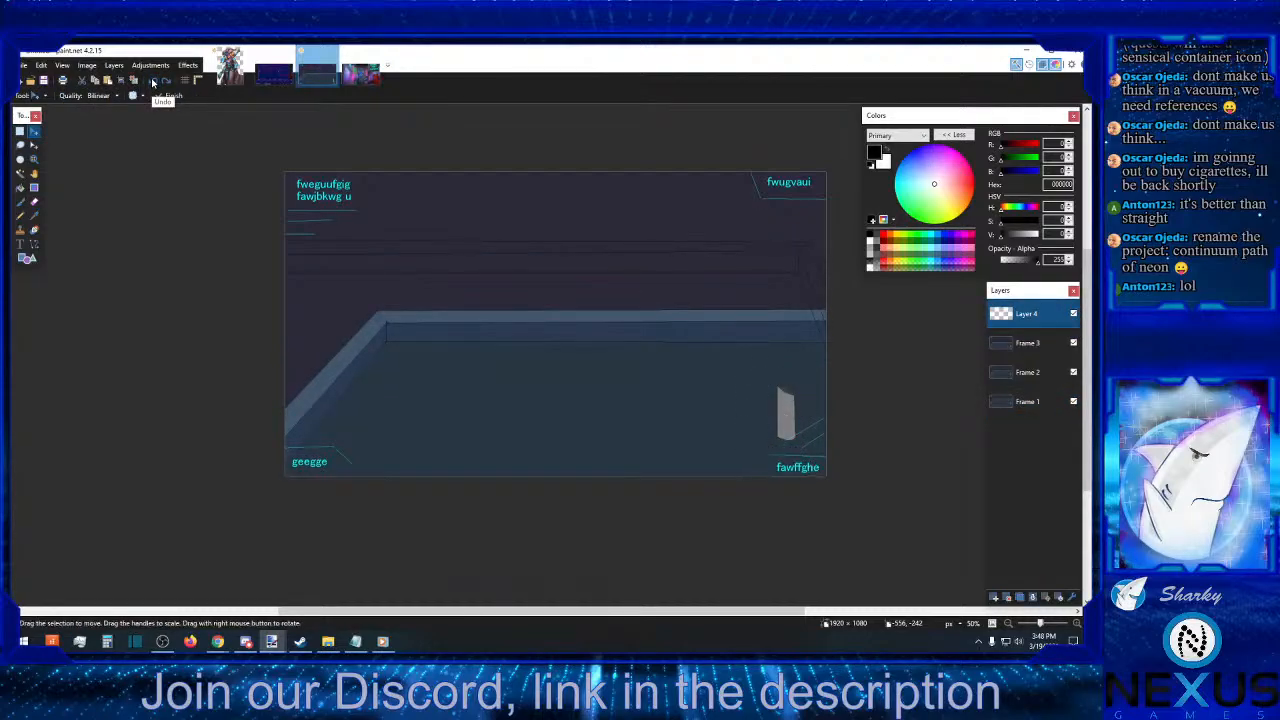
- Hide Frame 3 and Frame 2, select an area about 129 × 243 px around Frame 1's gray pillar, and copy it from Frame 1
left_click(1074, 343)
left_click(1074, 373)
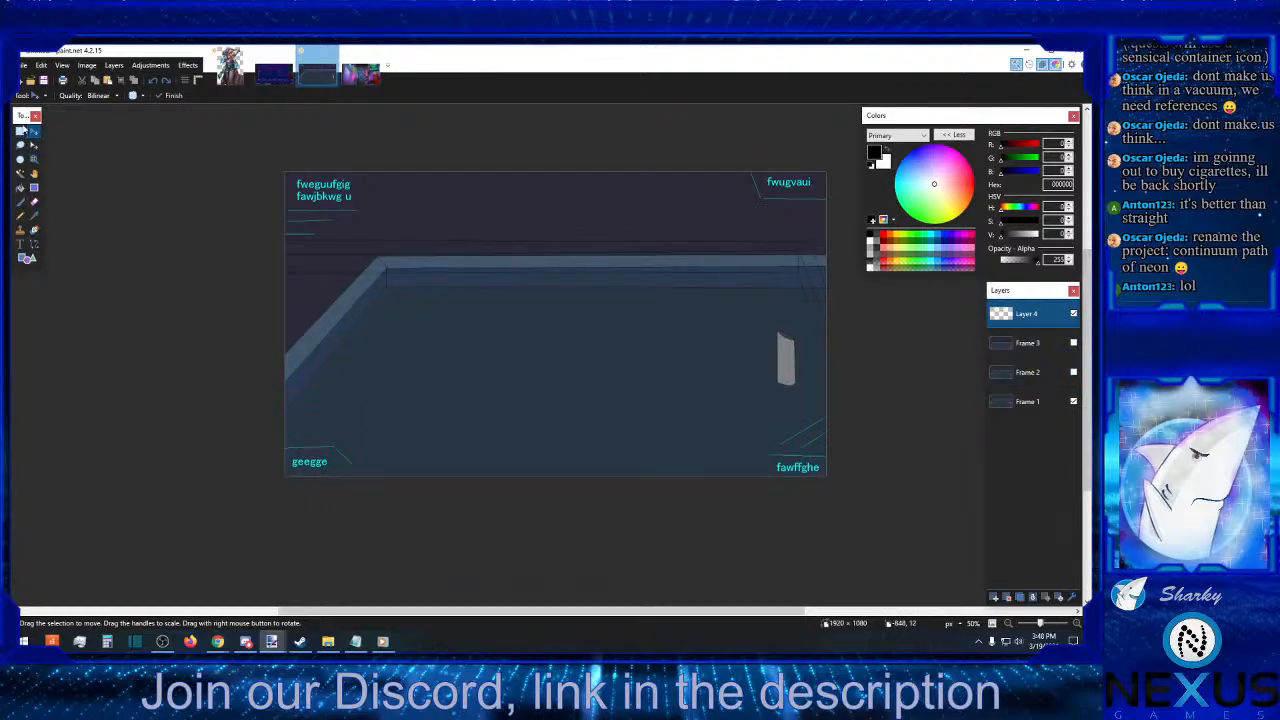
left_click(20, 131)
left_click_drag(767, 324, 802, 391)
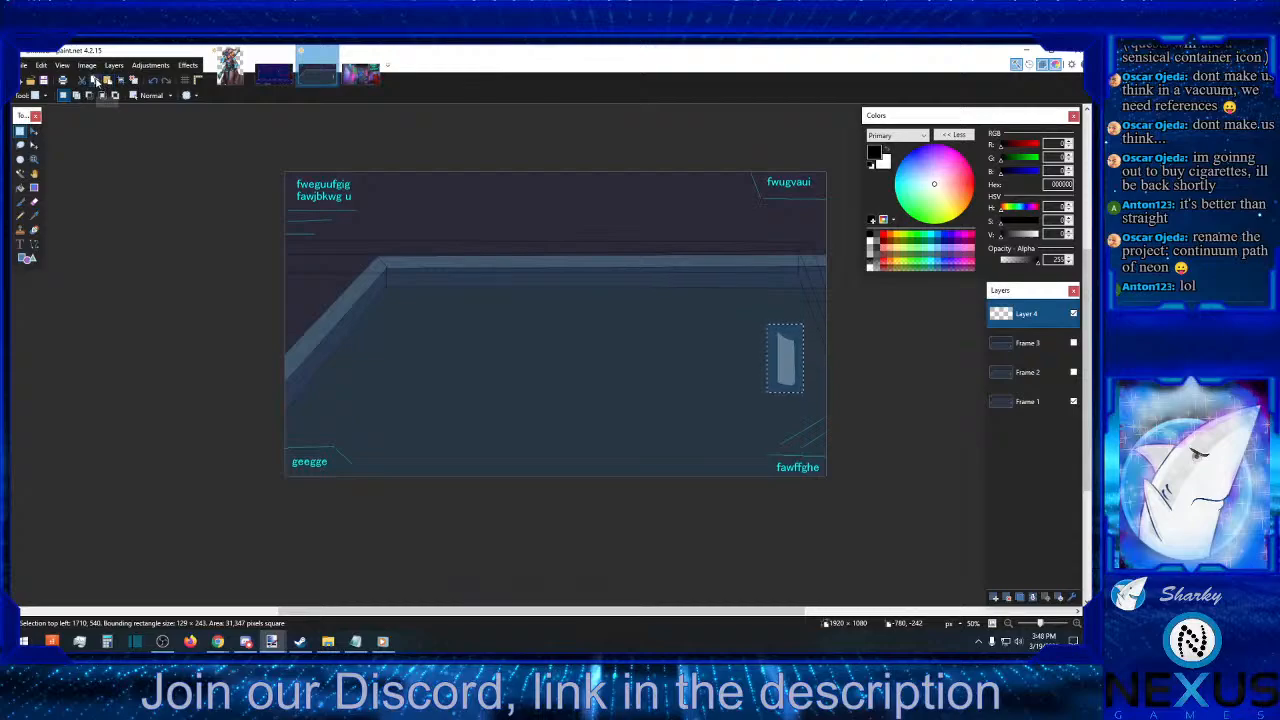
left_click(1028, 401)
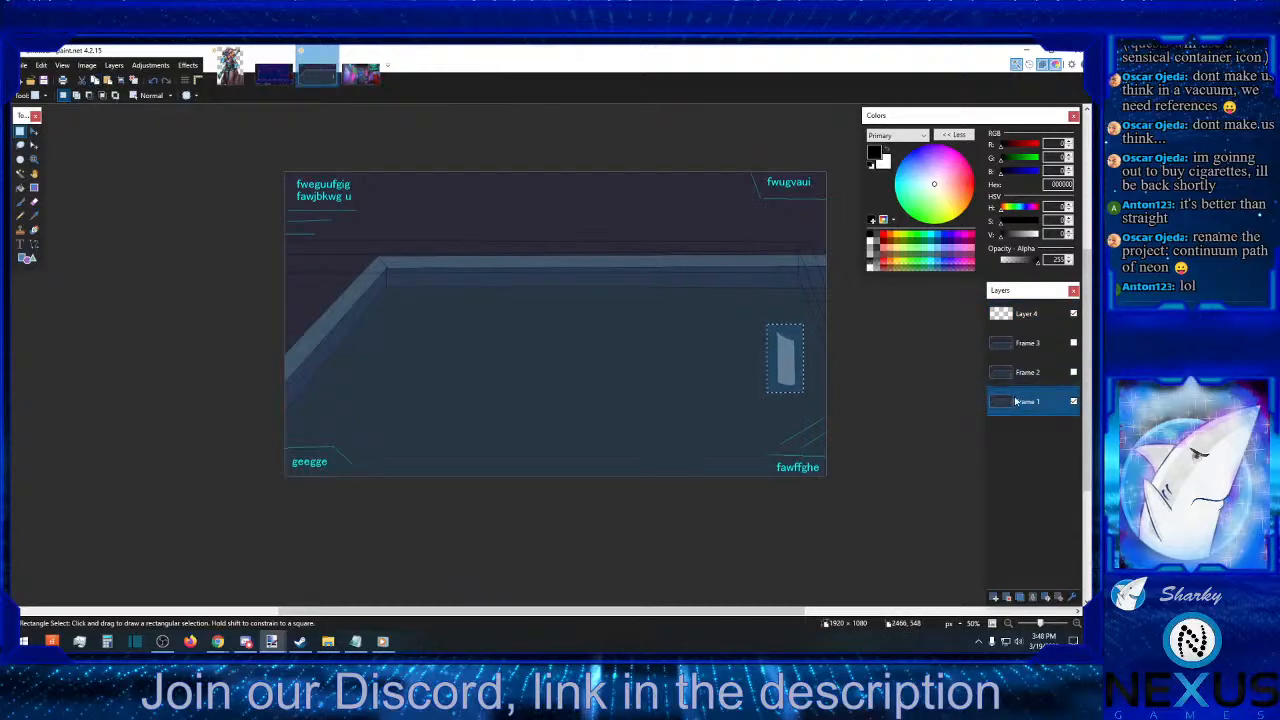
- Hide Frame 1, show Frame 3, make Layer 4 the active layer and clear the selection
left_click(1072, 401)
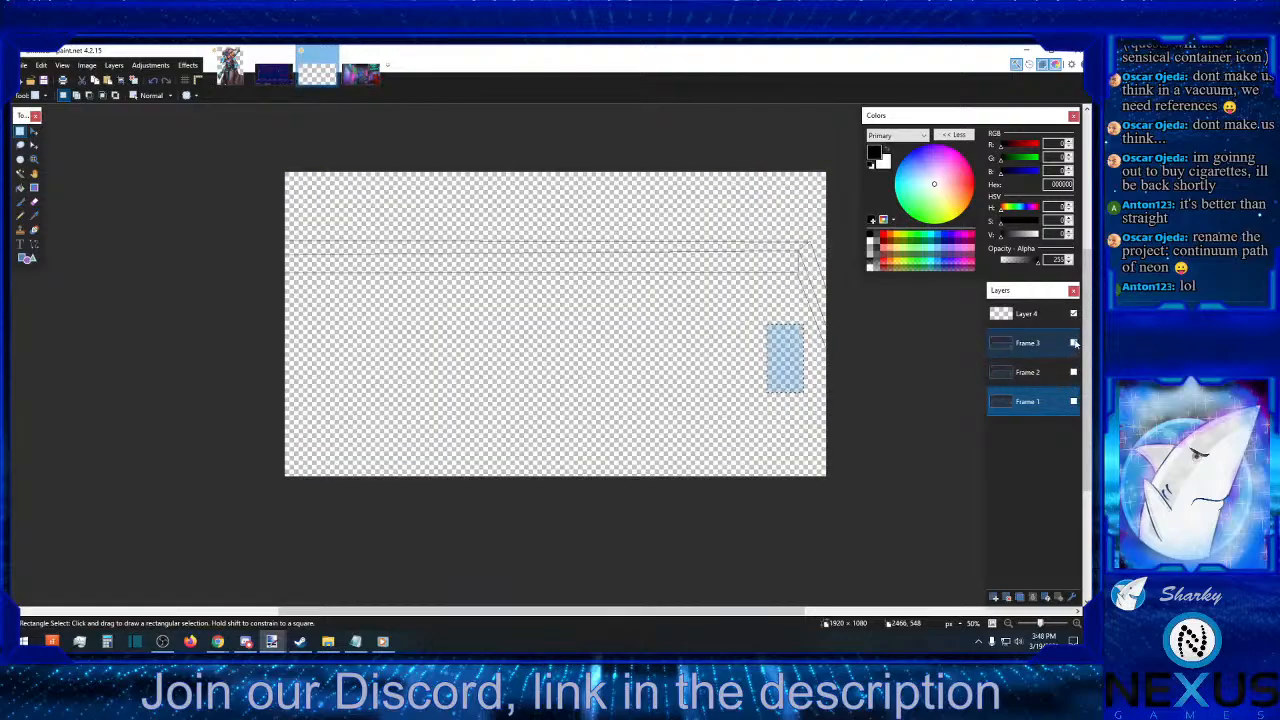
left_click(1073, 343)
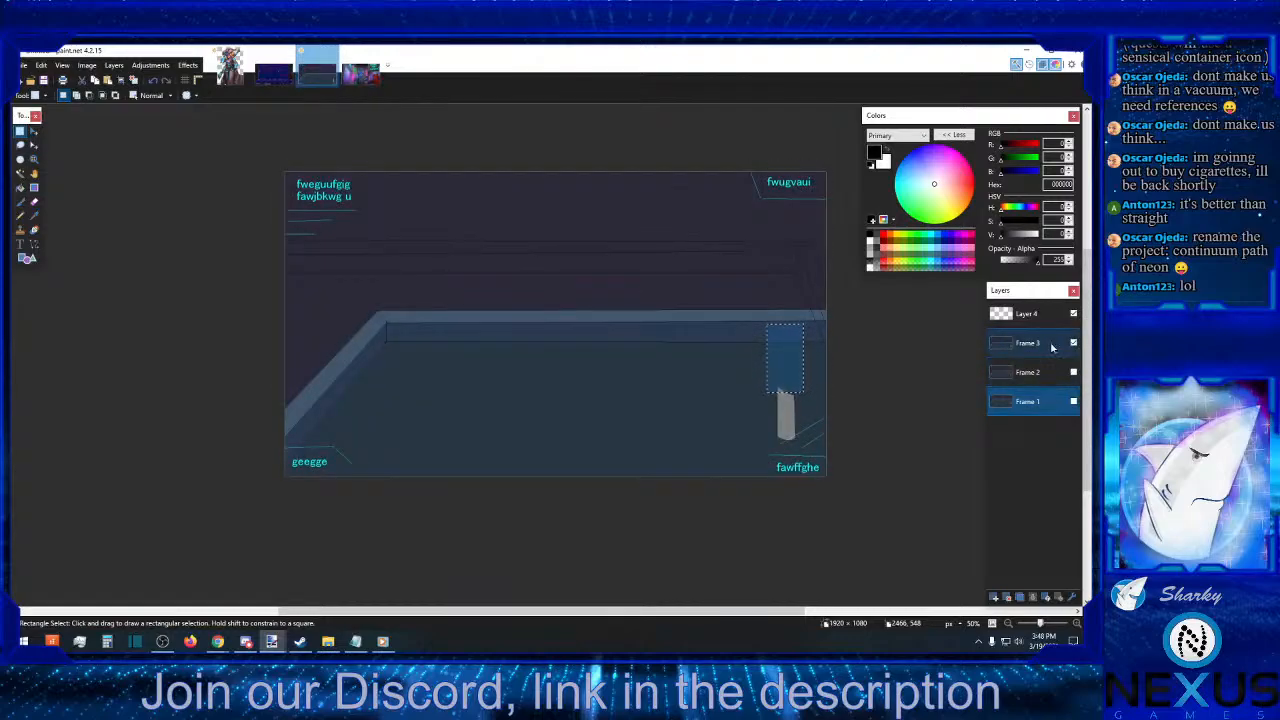
left_click(1045, 343)
left_click(1042, 322)
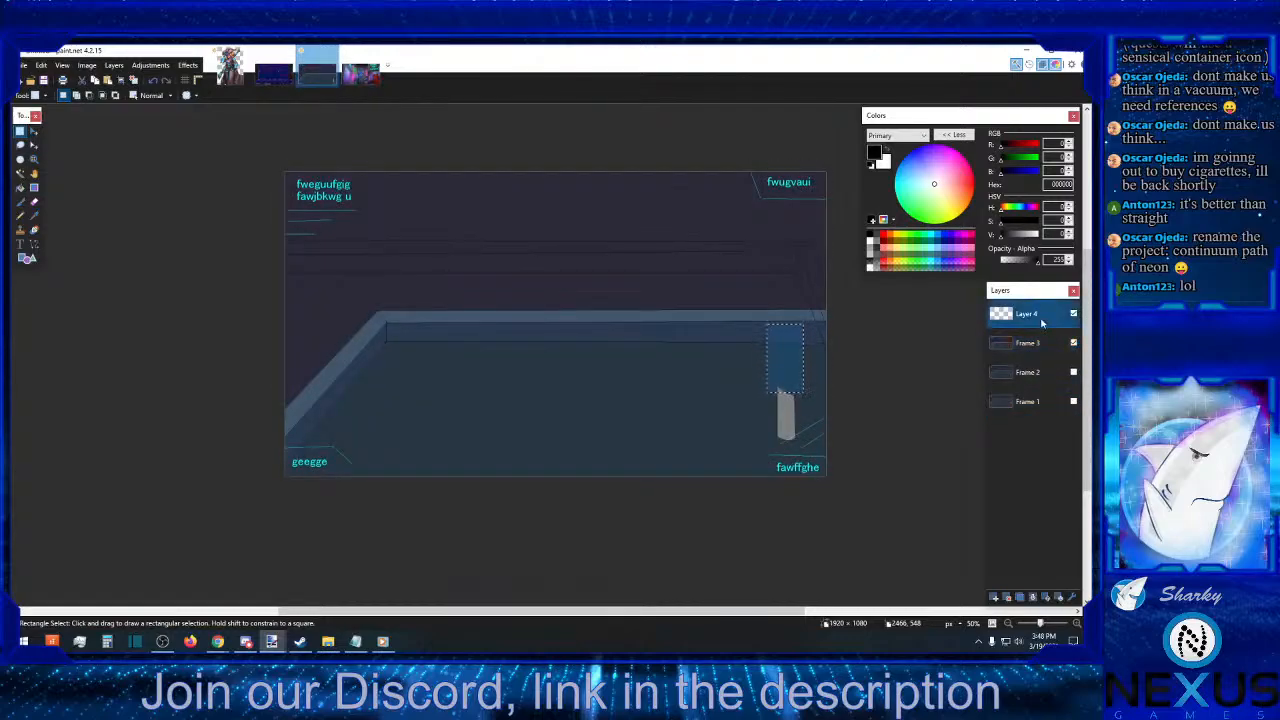
left_click(584, 372)
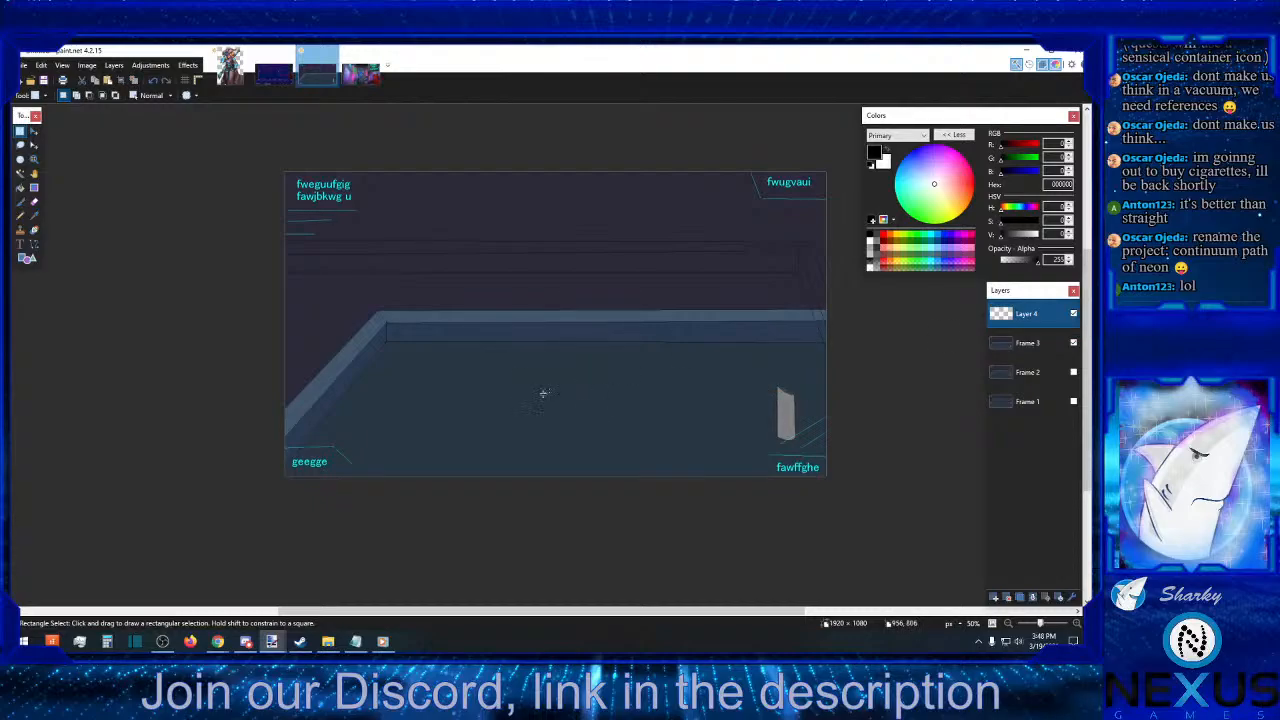
- Paste the pillar onto Layer 4, enlarge it to about 221 × 363 px and place it near the lower middle of the floor
left_click(116, 80)
left_click_drag(814, 415, 632, 465)
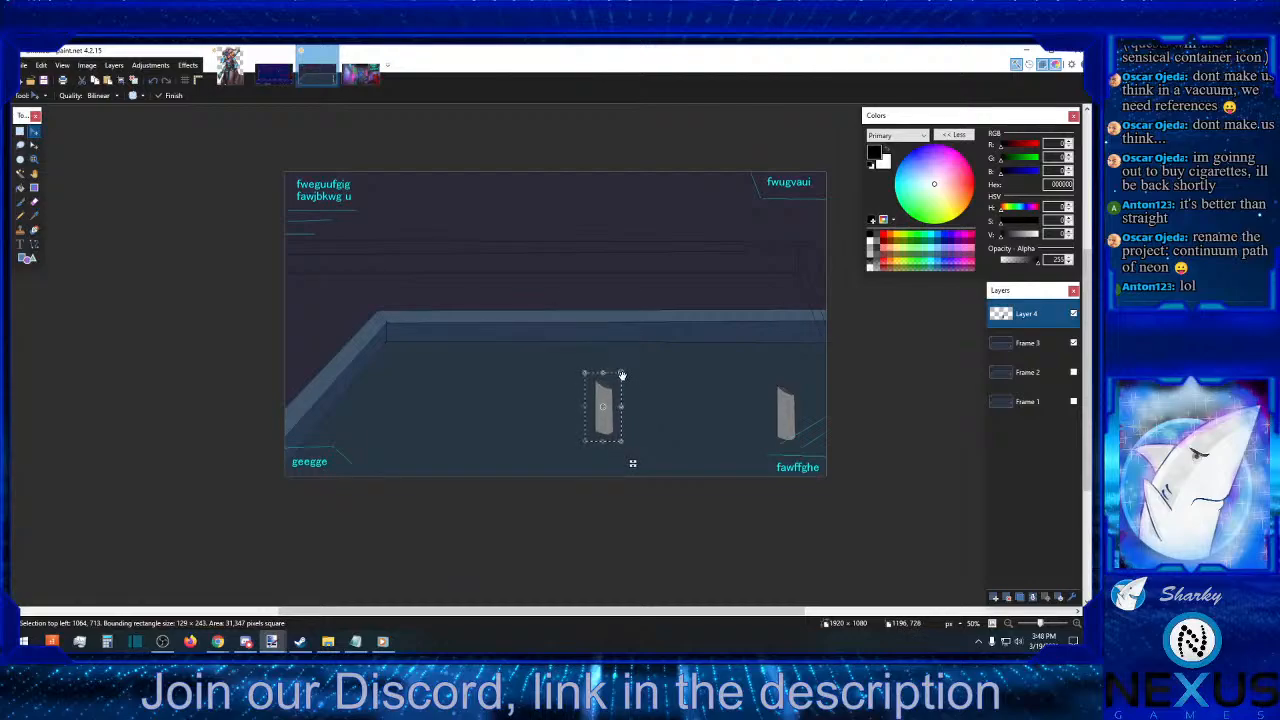
left_click_drag(621, 374, 649, 337)
left_click_drag(659, 460, 607, 501)
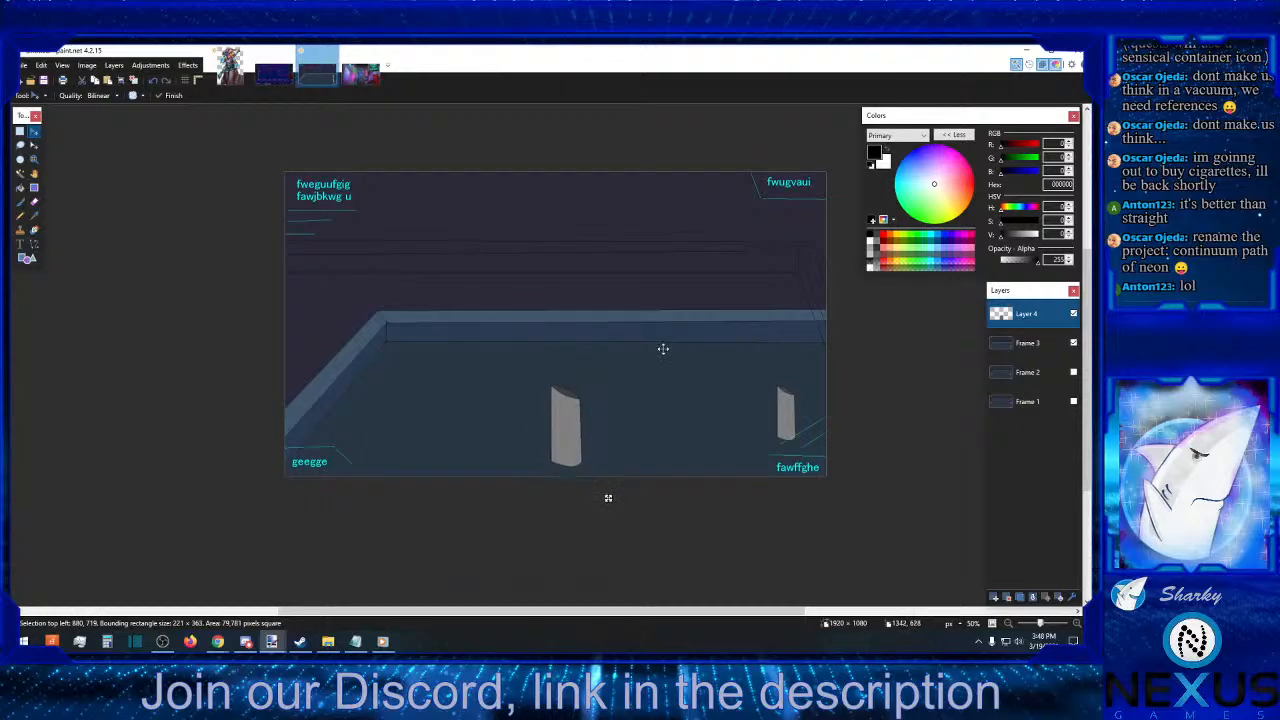
- Clear the pillar selection, sample the light ledge blue 41576E from Frame 3, and fill the beam's top face and the wall area on Layer 4
left_click(21, 131)
left_click(622, 314)
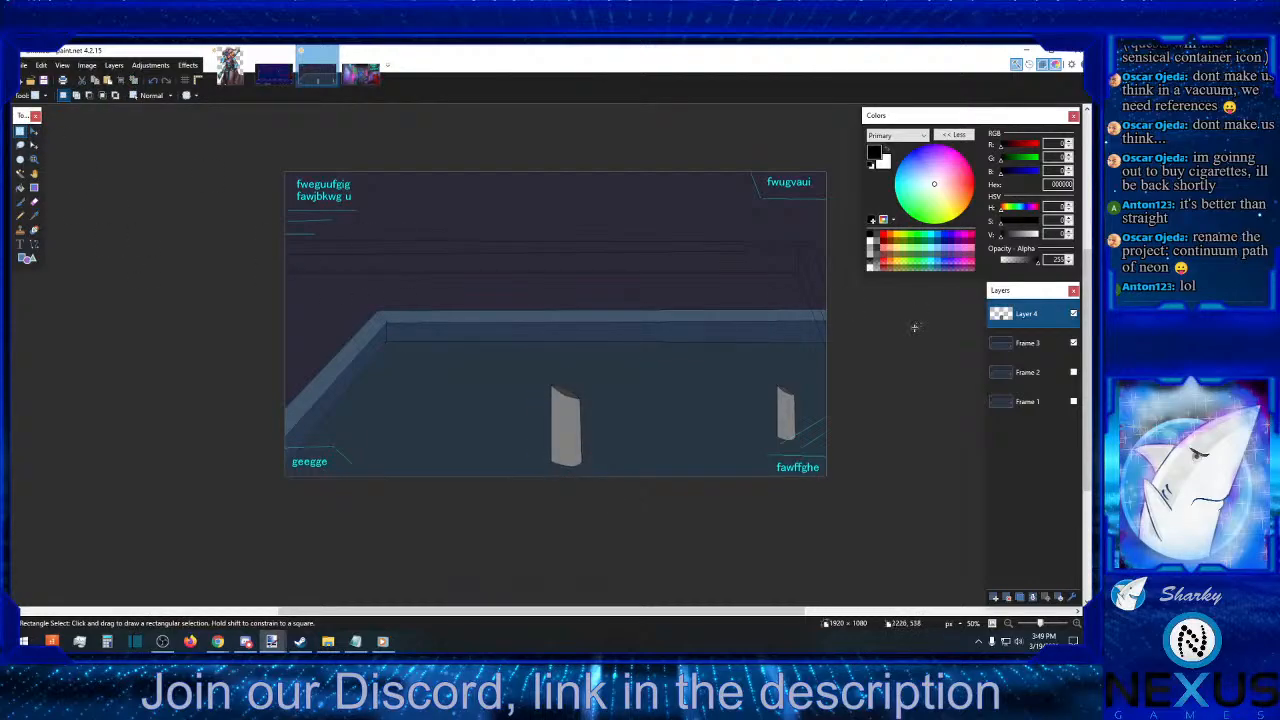
left_click(1022, 343)
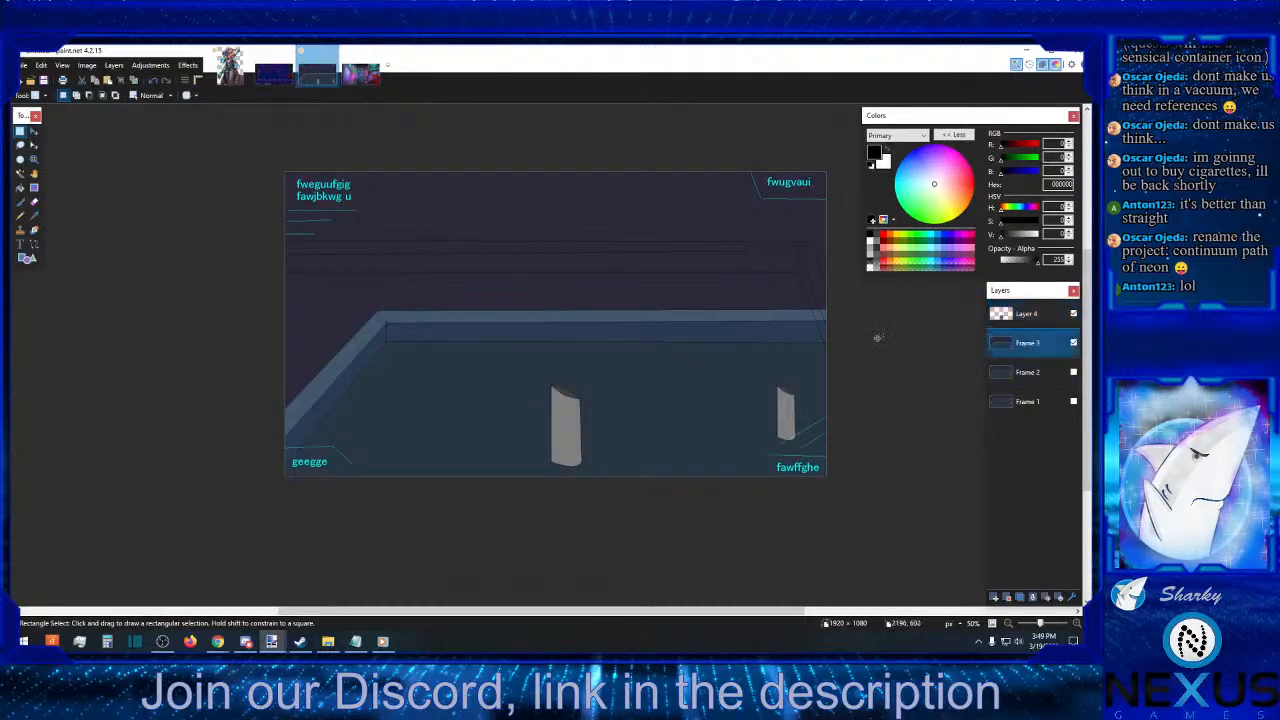
left_click(34, 215)
left_click(561, 314)
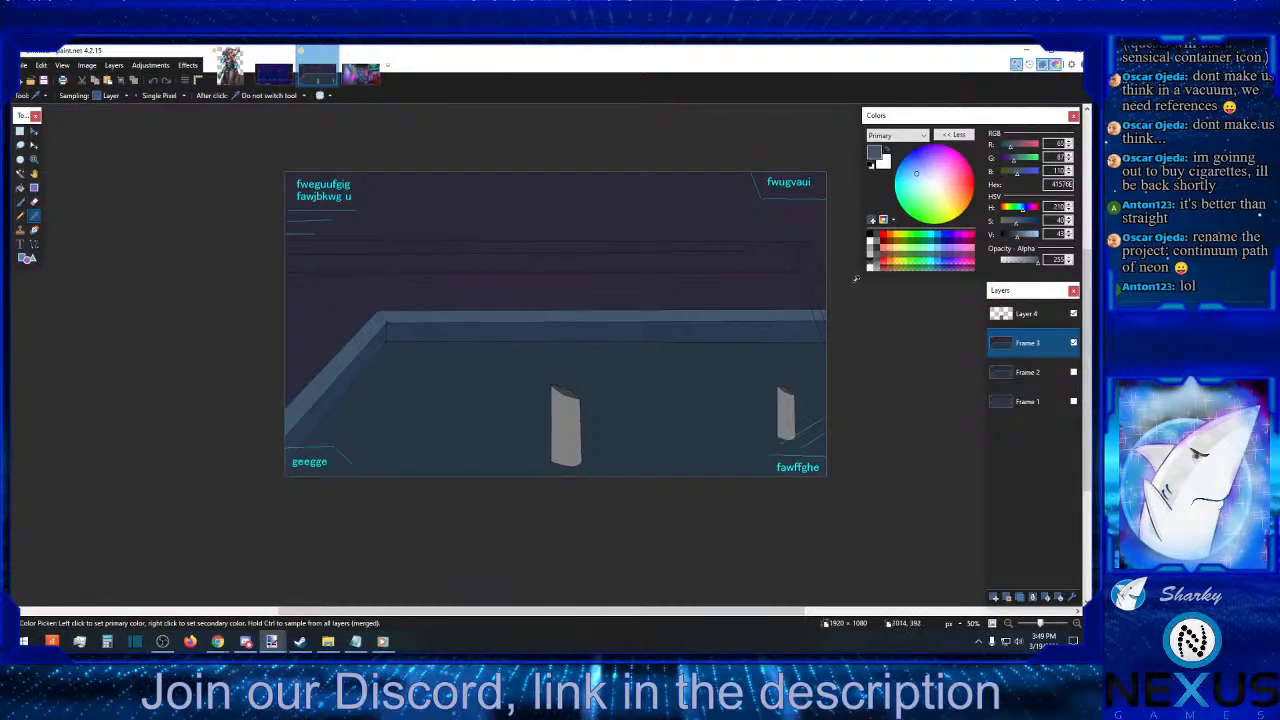
left_click(1040, 312)
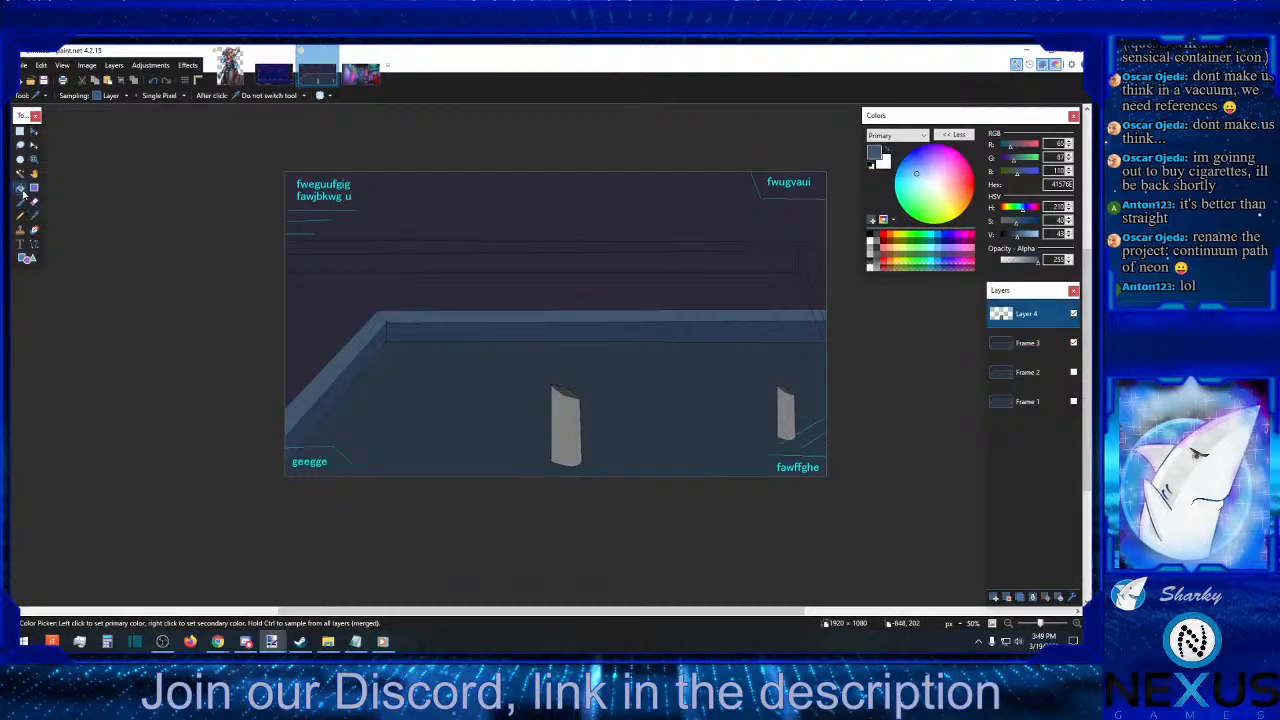
left_click(21, 188)
left_click(609, 244)
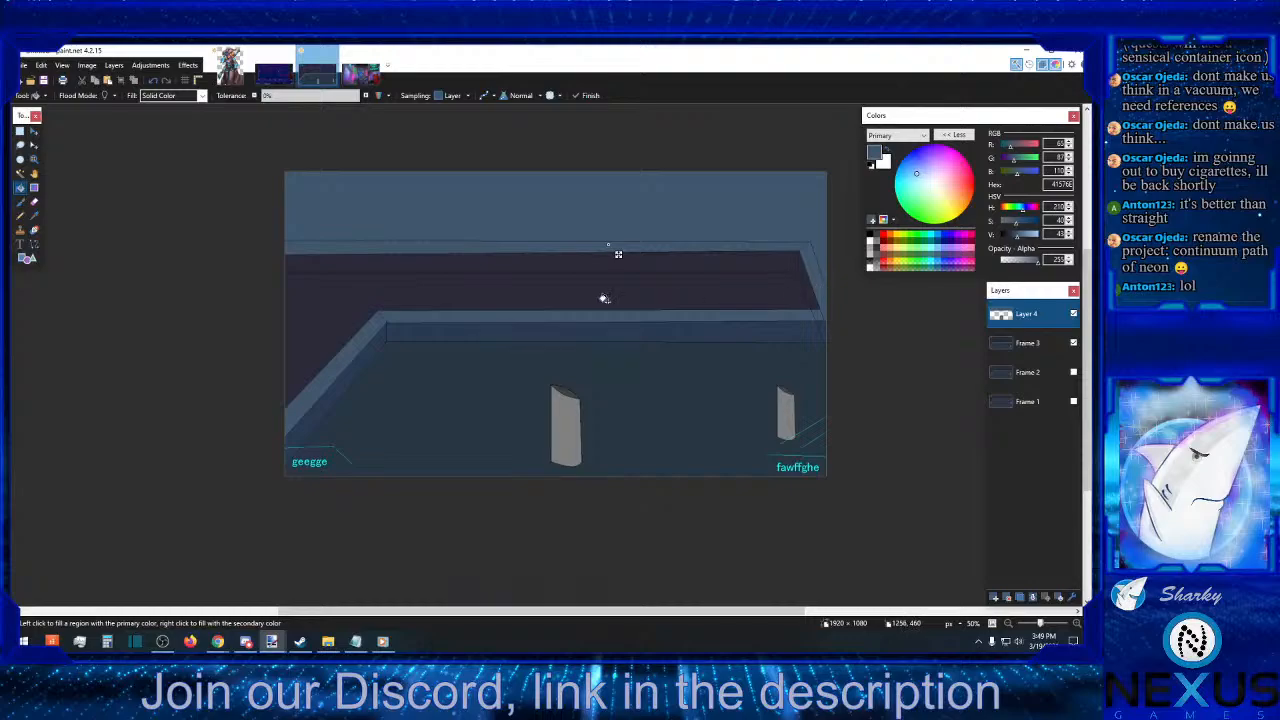
- Sample the darker ledge blue 2C3B52 from Frame 3 and fill the beam's front face on Layer 4 with it
left_click(34, 215)
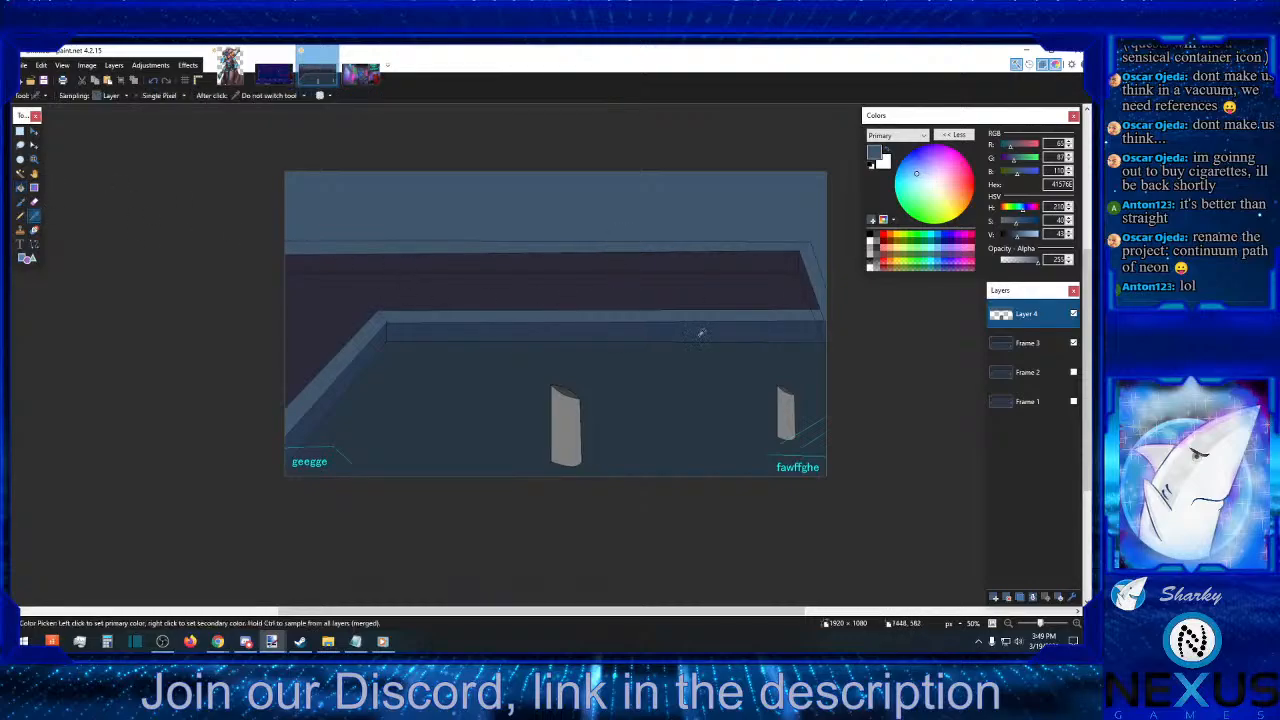
key("alt+Page_Down")
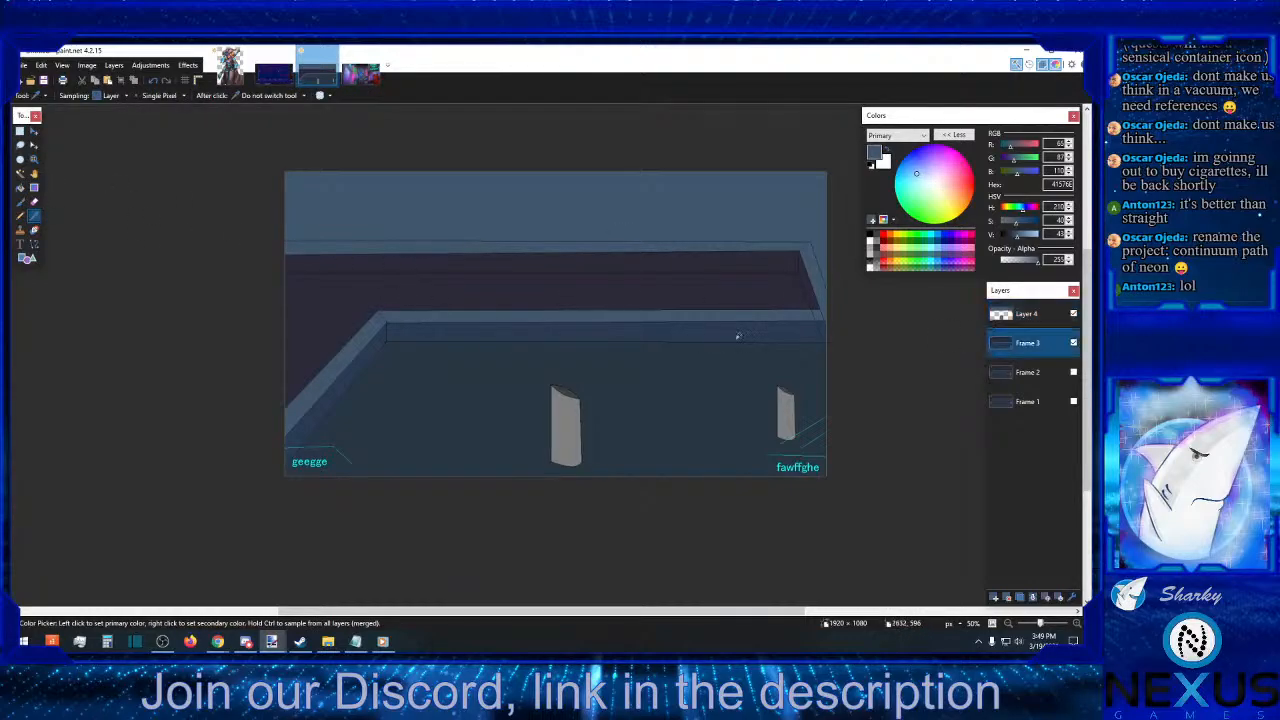
left_click(708, 331)
key("alt+Page_Up")
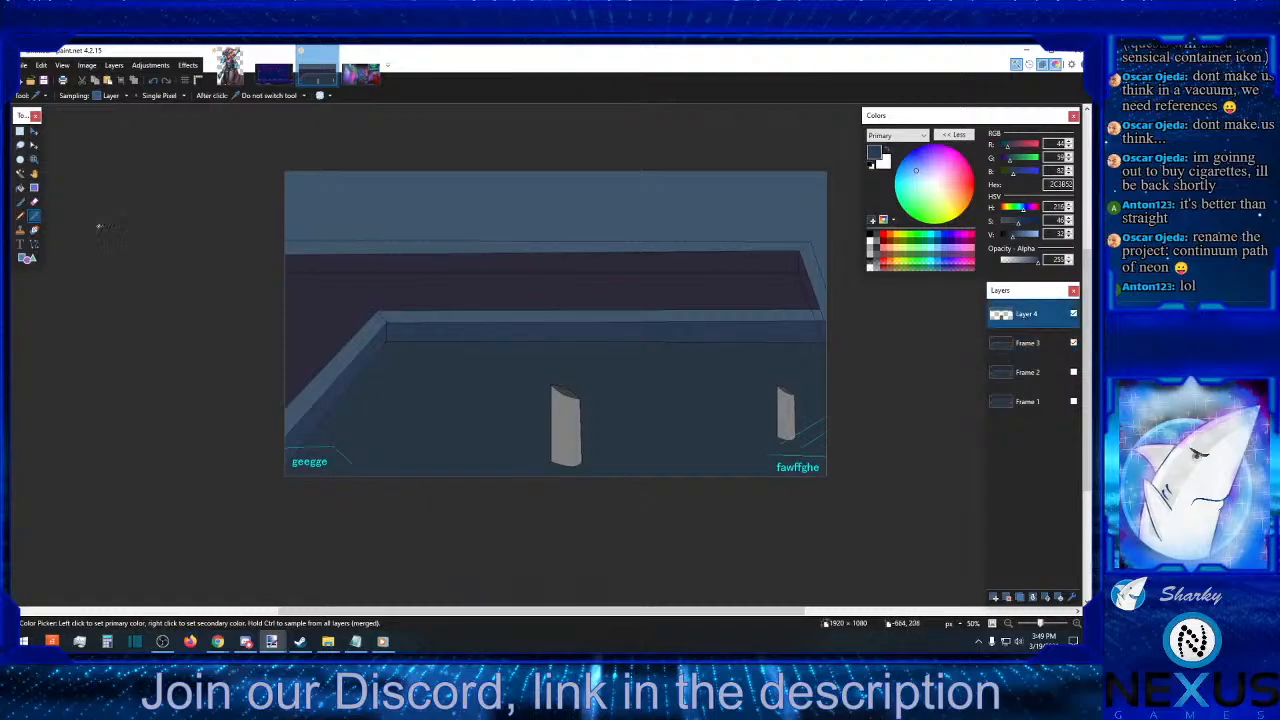
left_click(20, 187)
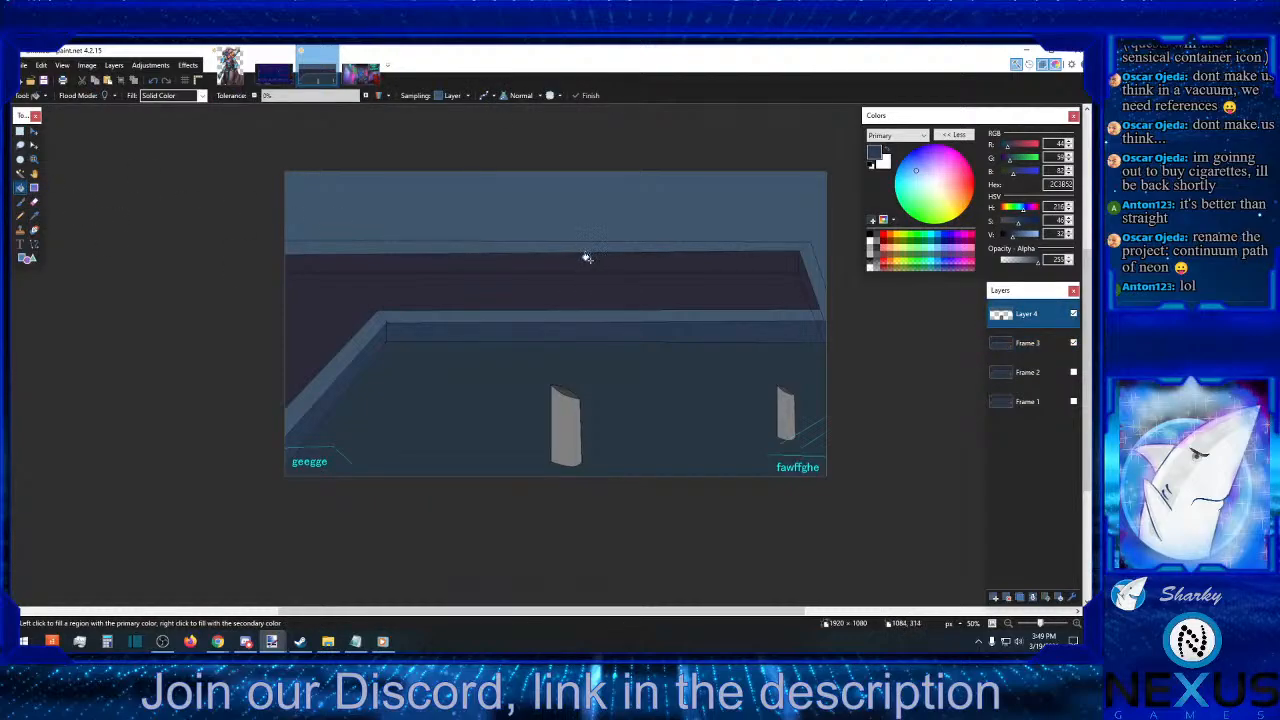
left_click(587, 258)
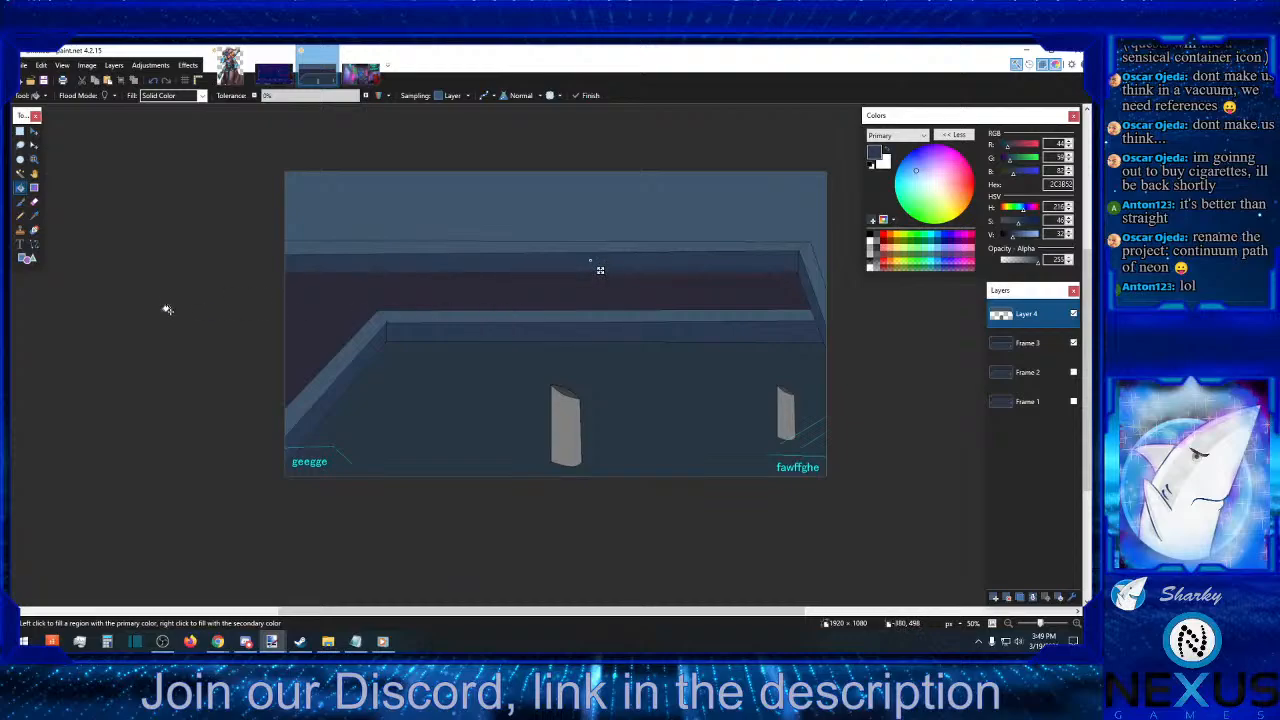
- Sample the floor color 293744 from Frame 3 and fill the floor area below the beam on Layer 4
left_click(34, 215)
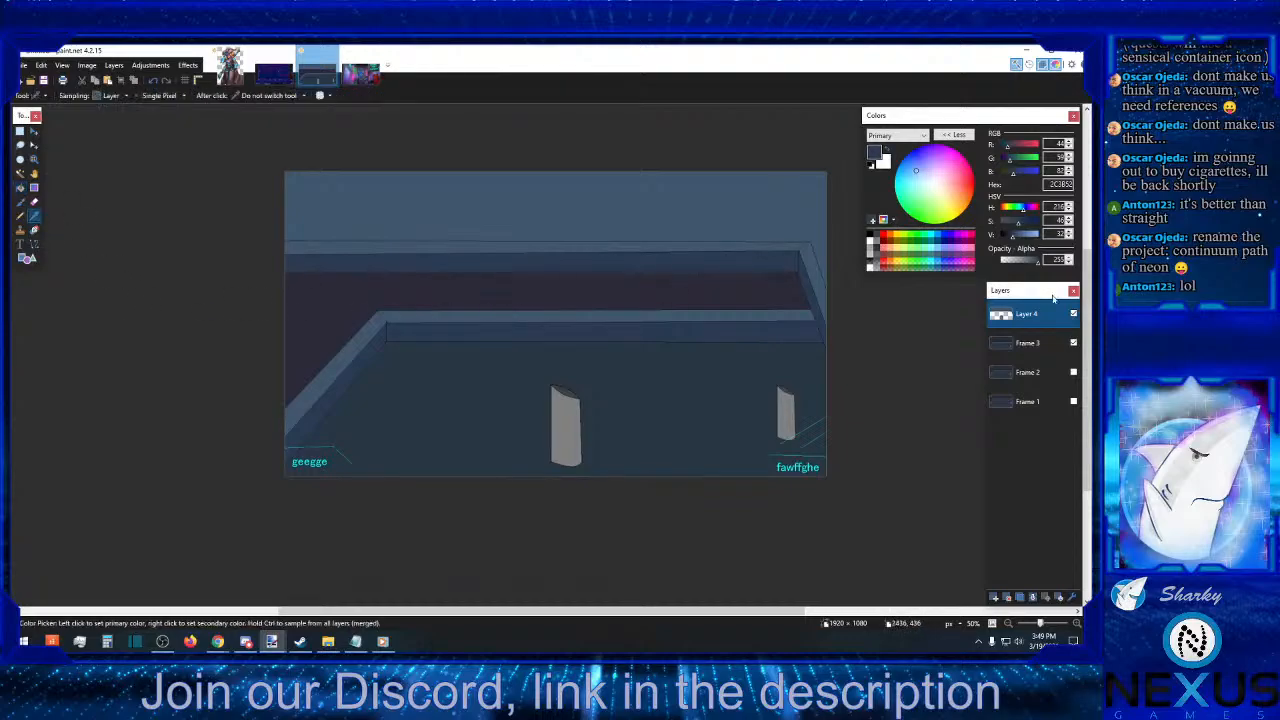
left_click(1021, 345)
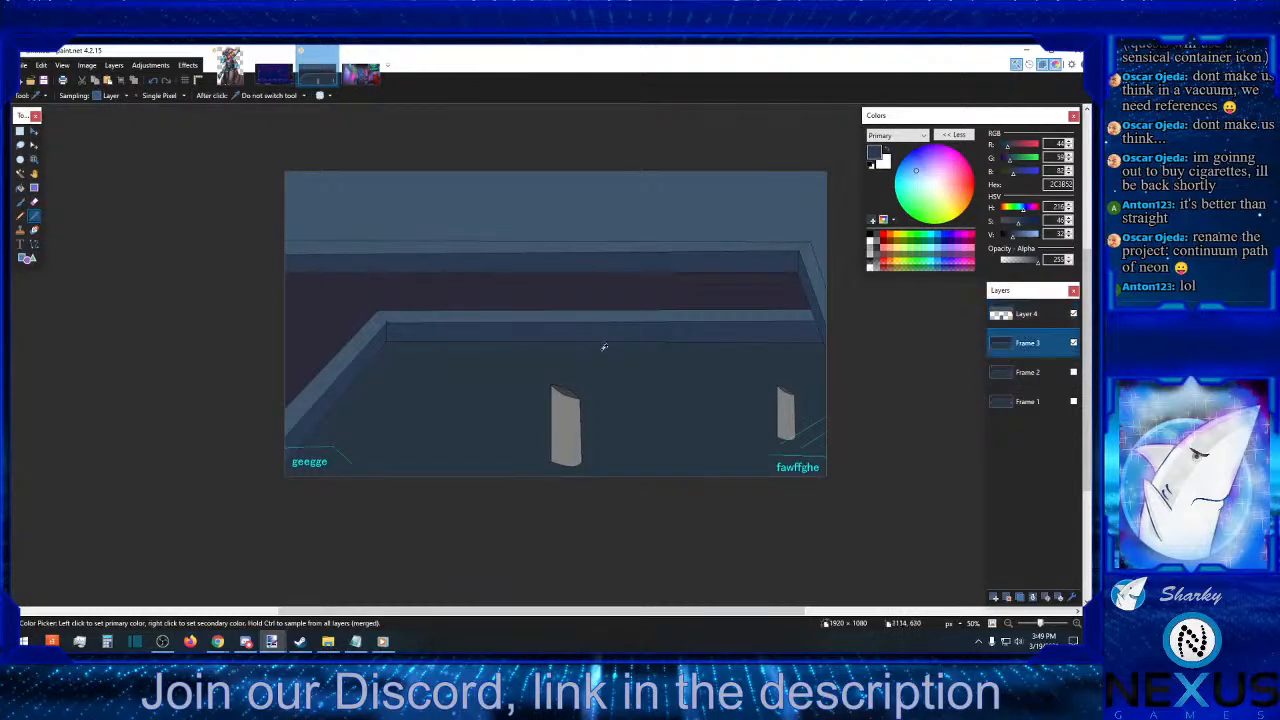
left_click(612, 356)
left_click(1025, 314)
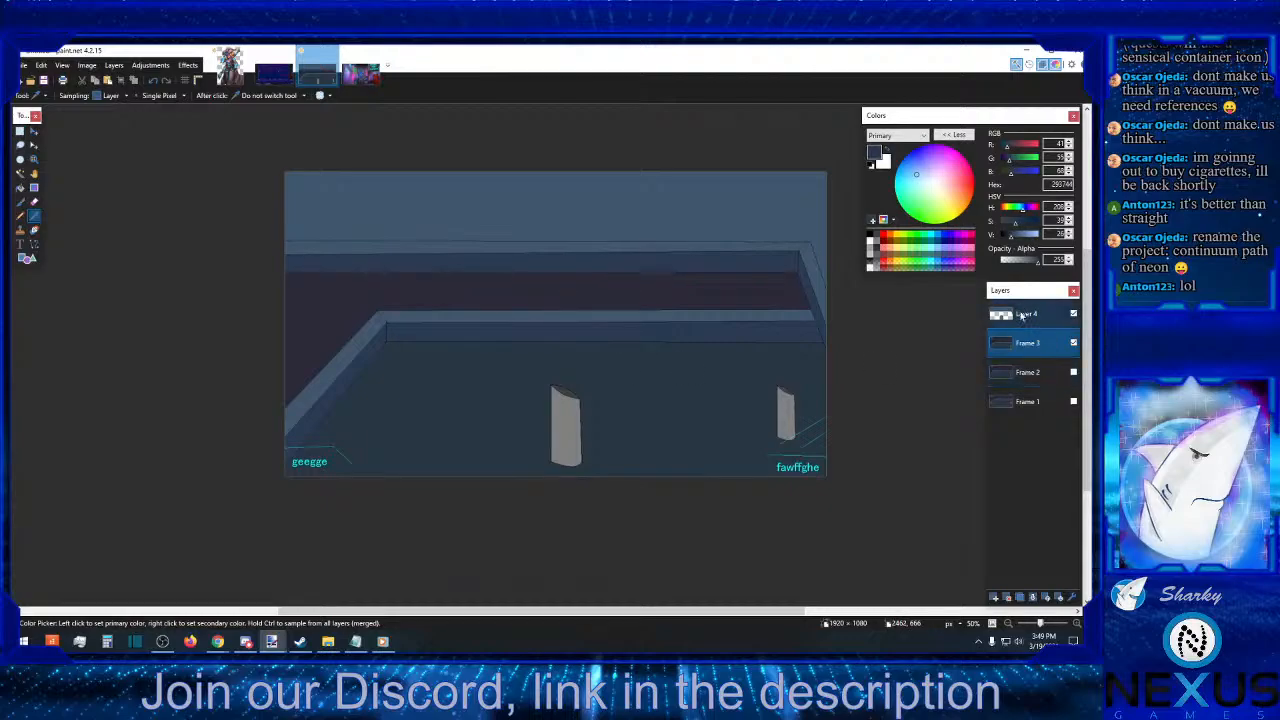
left_click(20, 187)
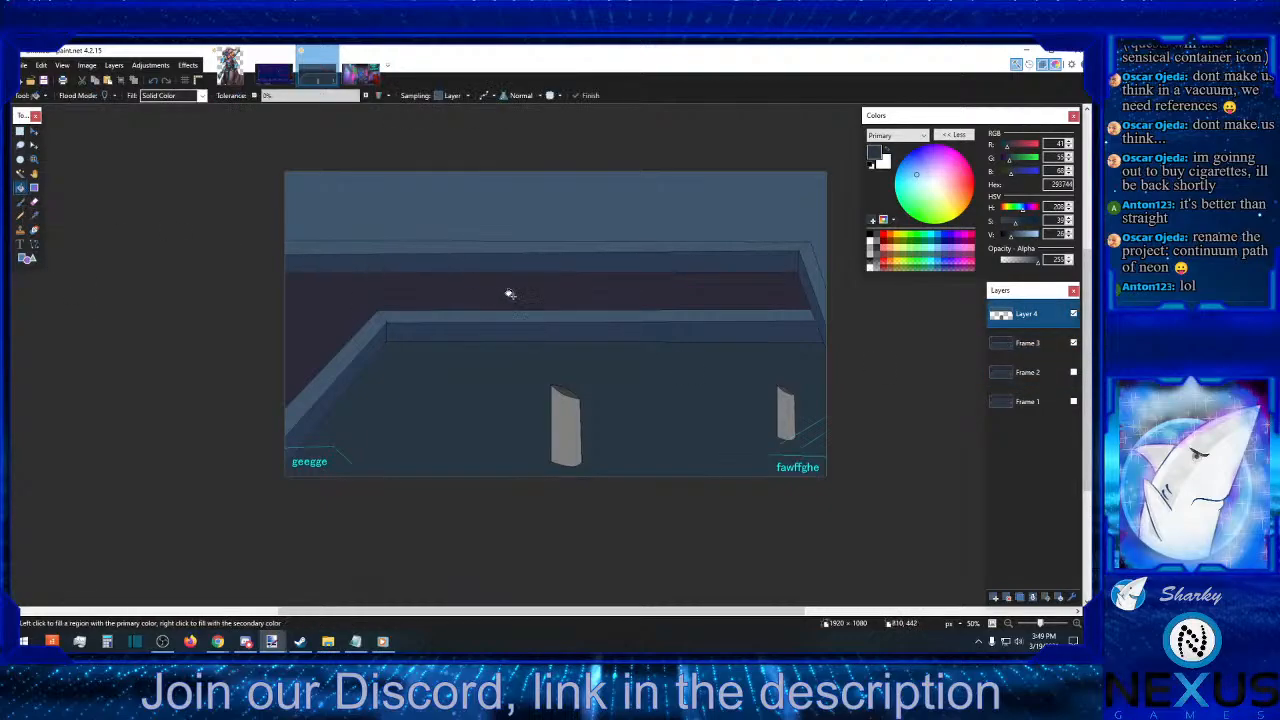
left_click(514, 298)
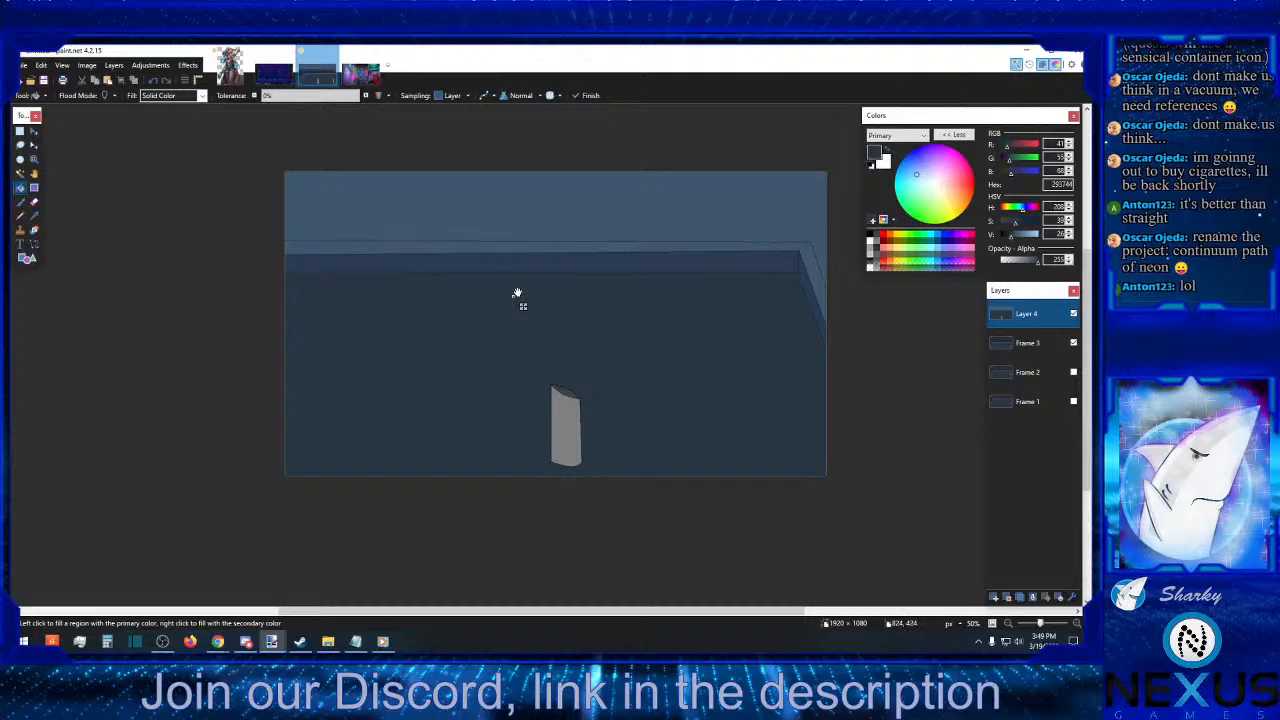
- Inspect the beam outline's corner up close and fill the wall area above the beam on Layer 4 with red FF0000
left_click(34, 216)
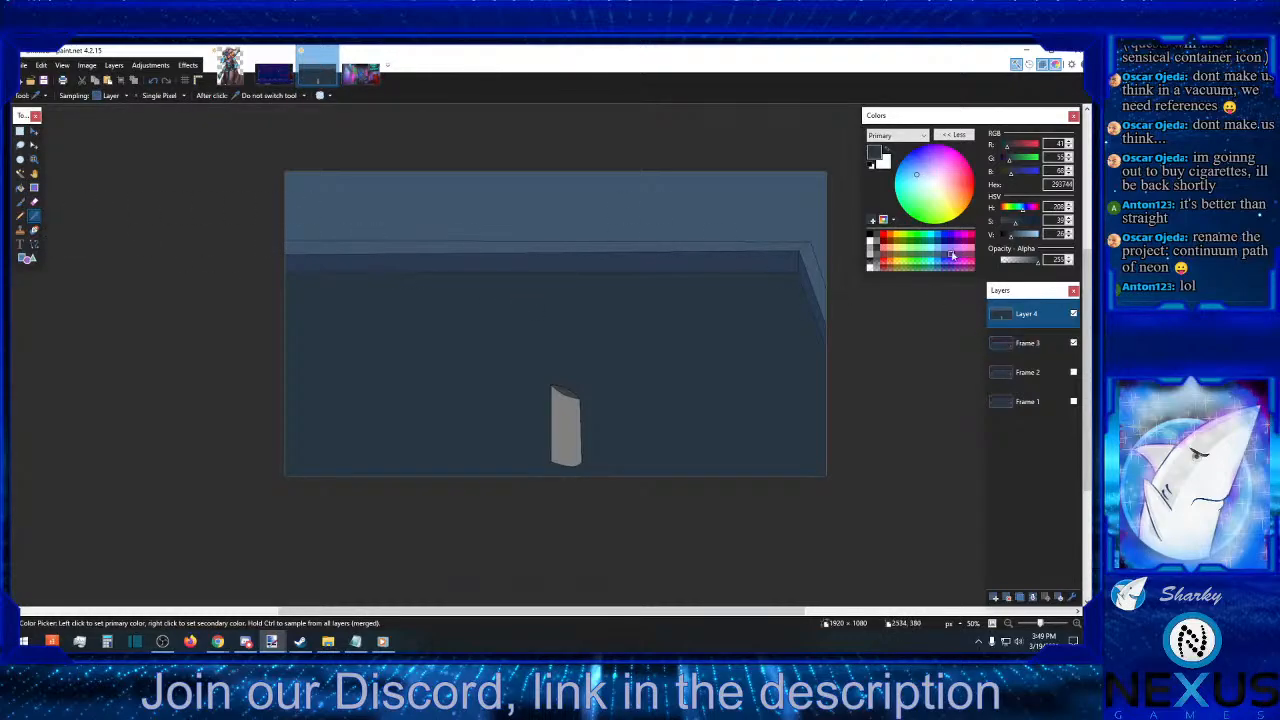
left_click(871, 236)
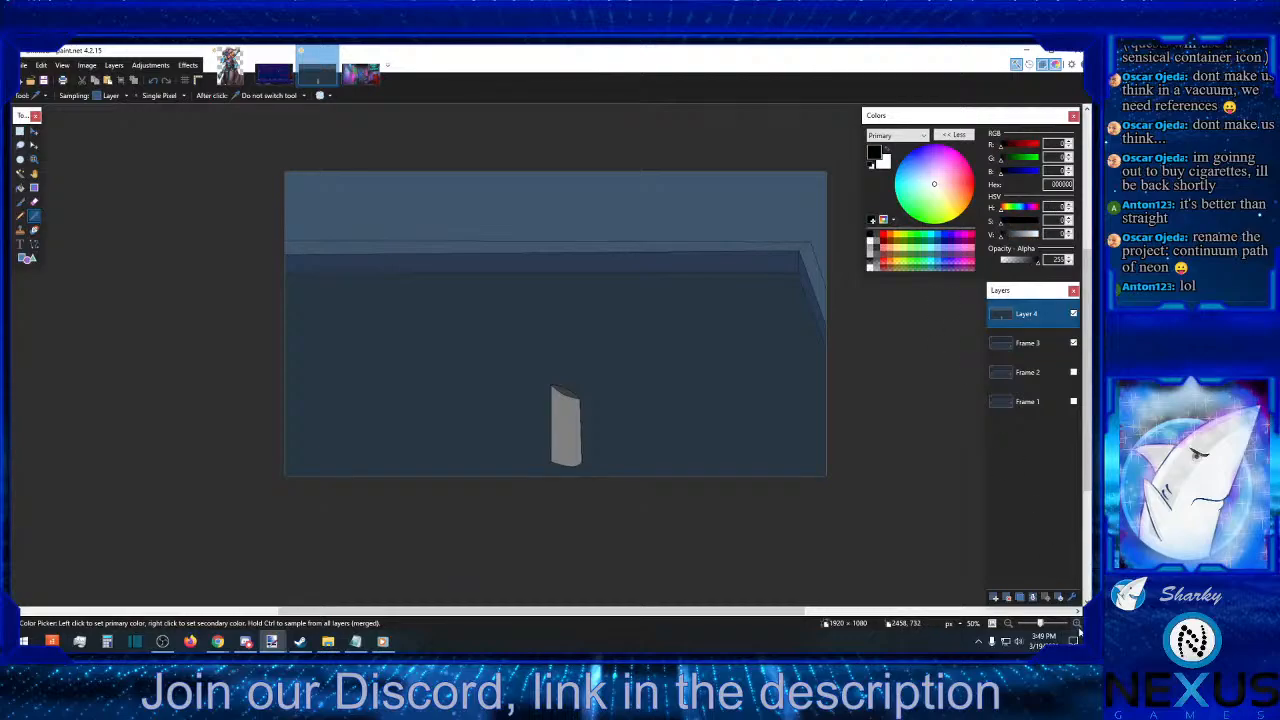
scroll(548, 531, "up", 3)
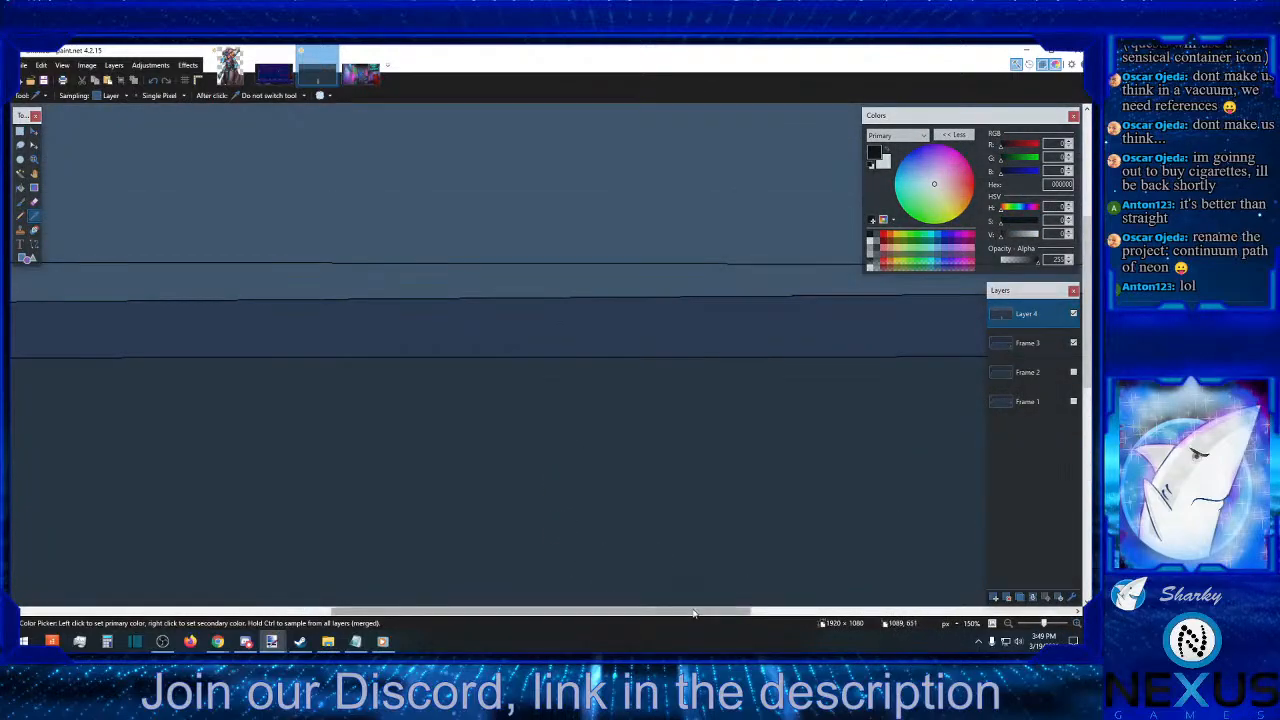
left_click_drag(702, 612, 918, 604)
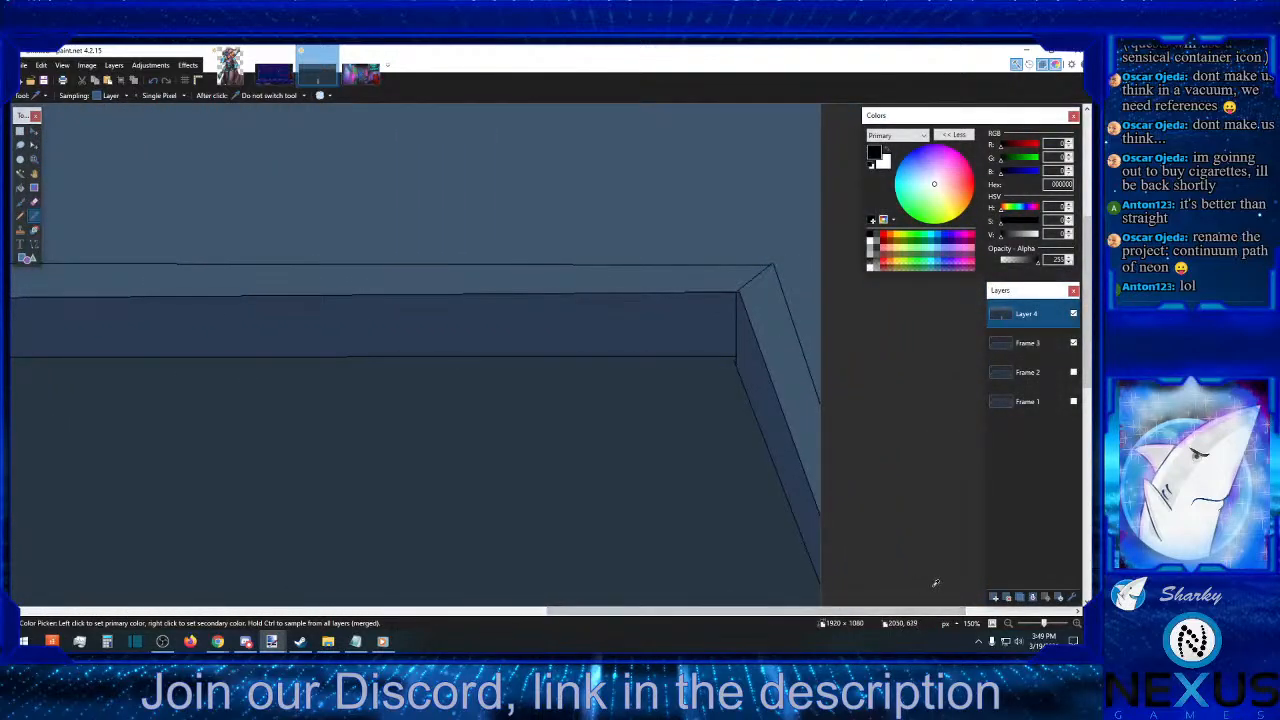
scroll(821, 573, "up", 2)
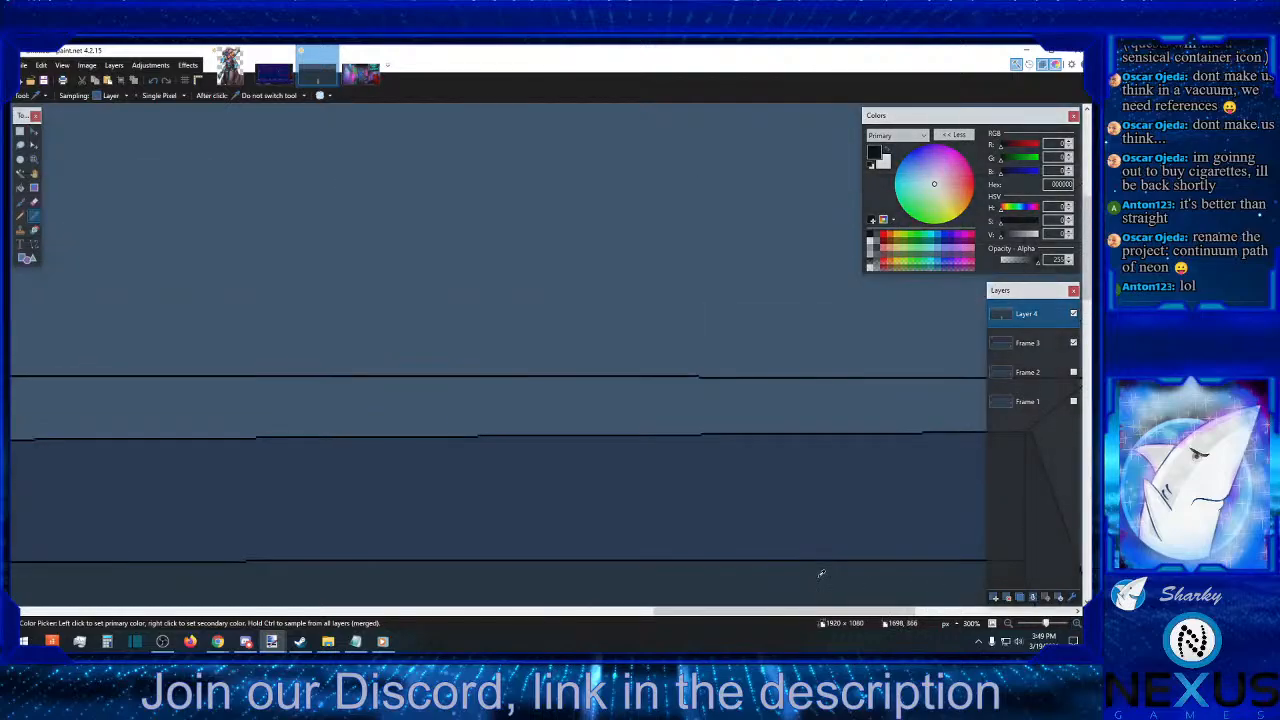
left_click(616, 613)
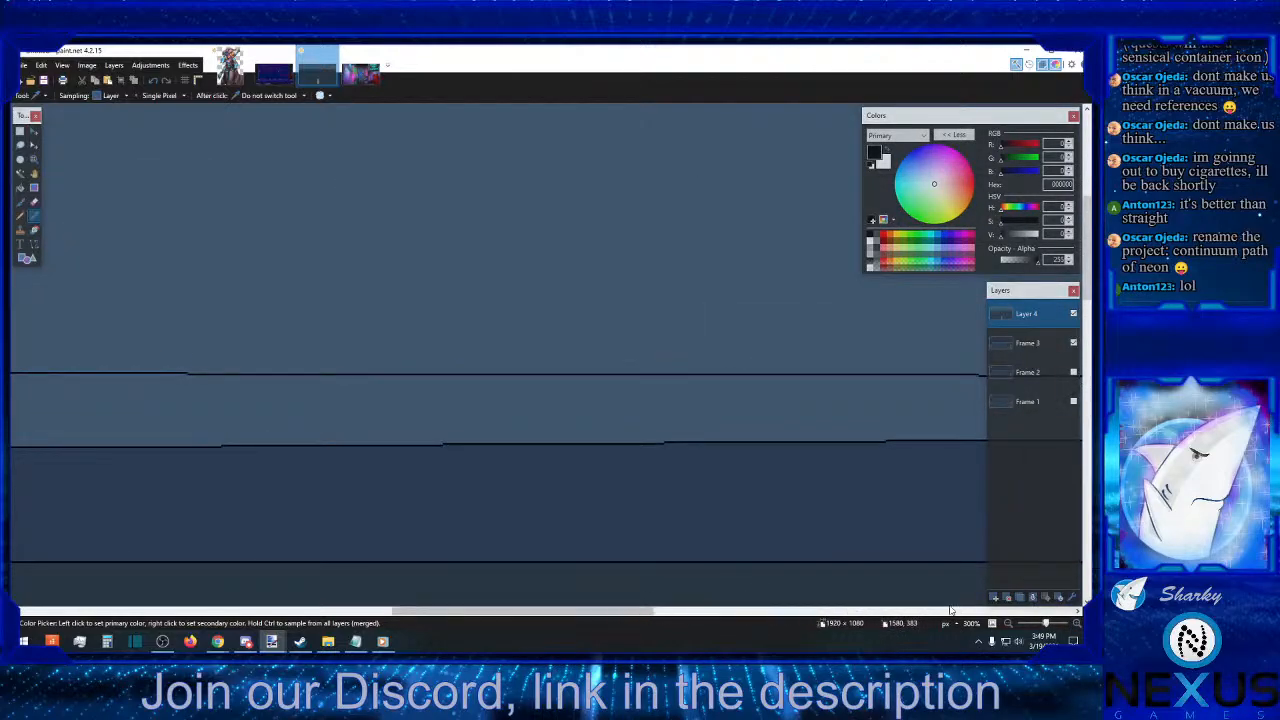
left_click(1050, 612)
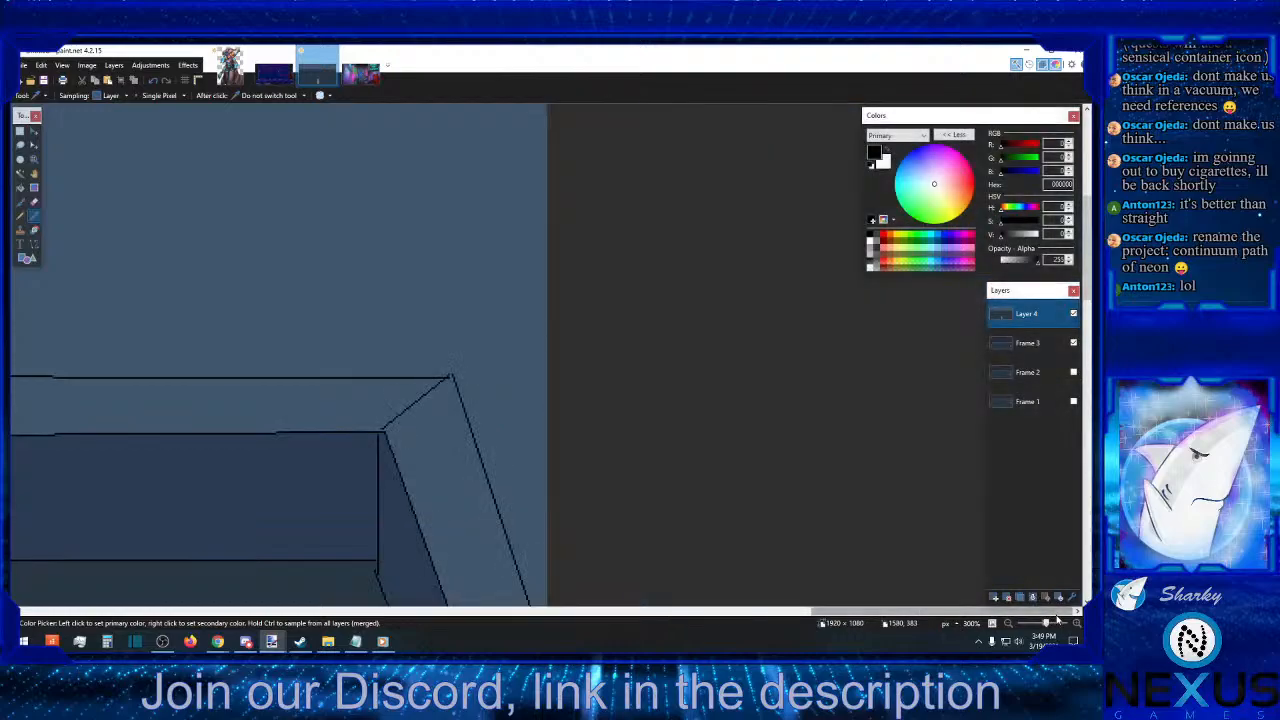
left_click(20, 215)
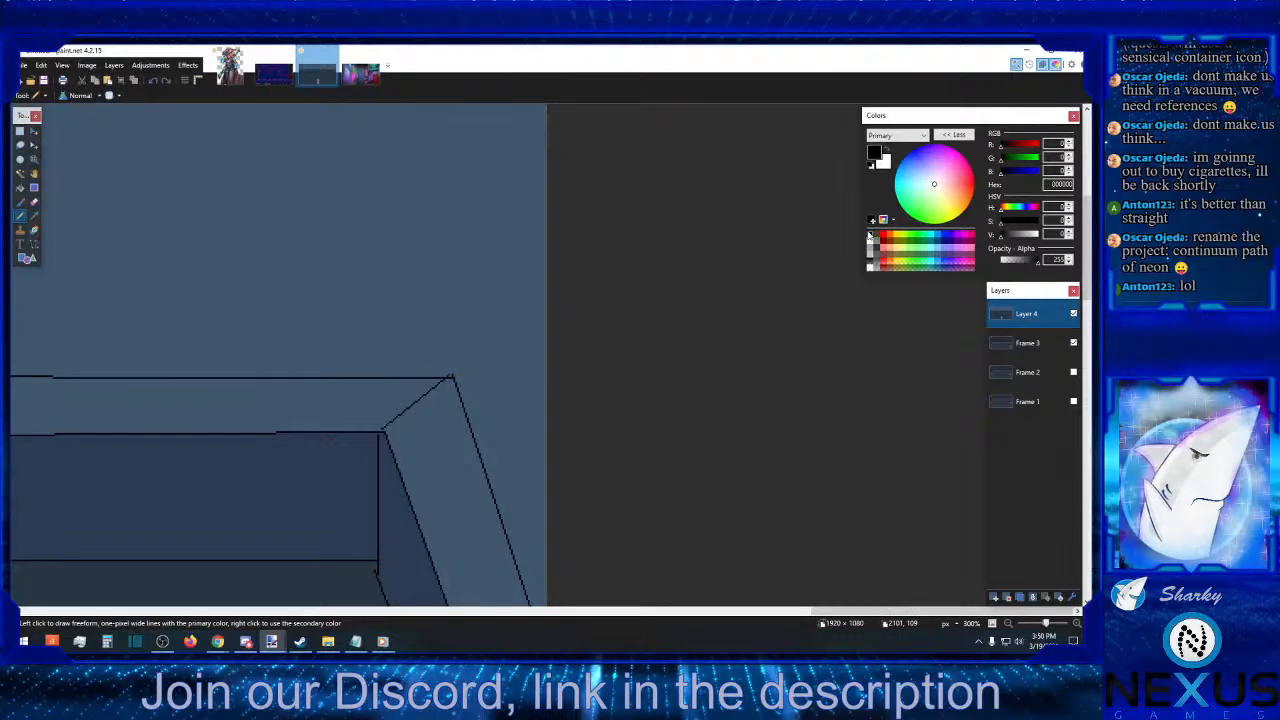
left_click(882, 237)
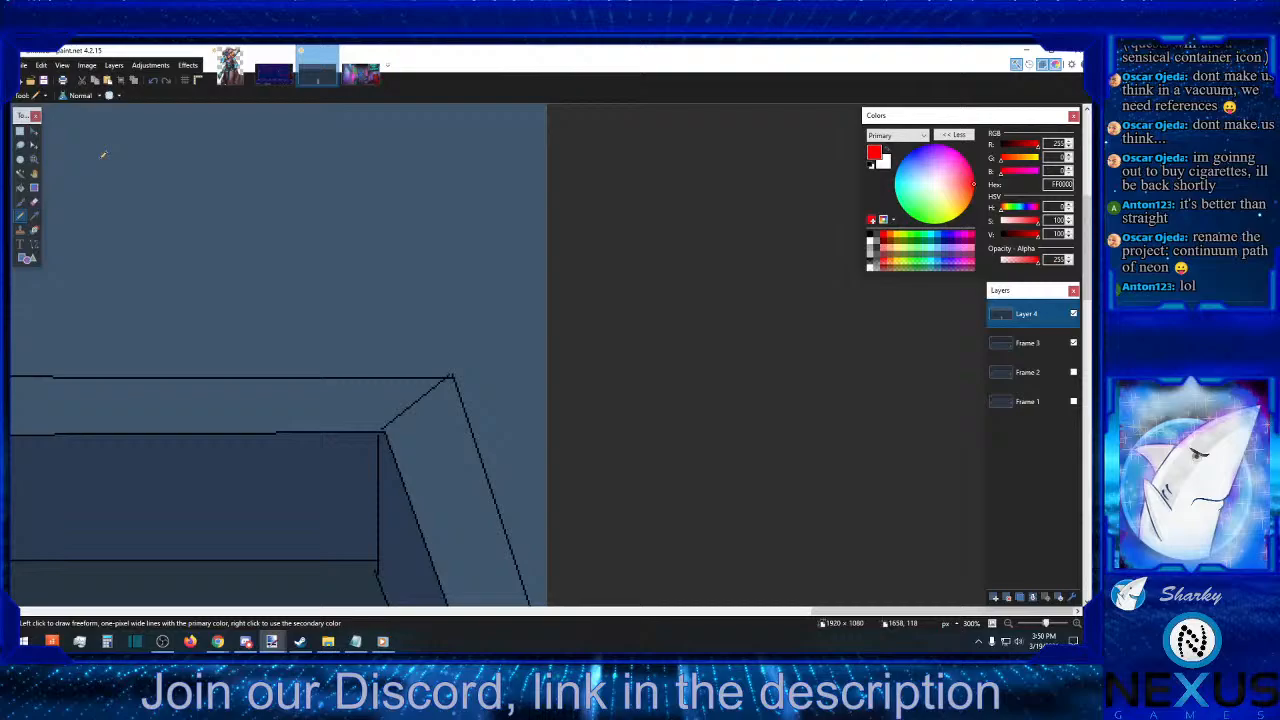
left_click(20, 187)
left_click(305, 200)
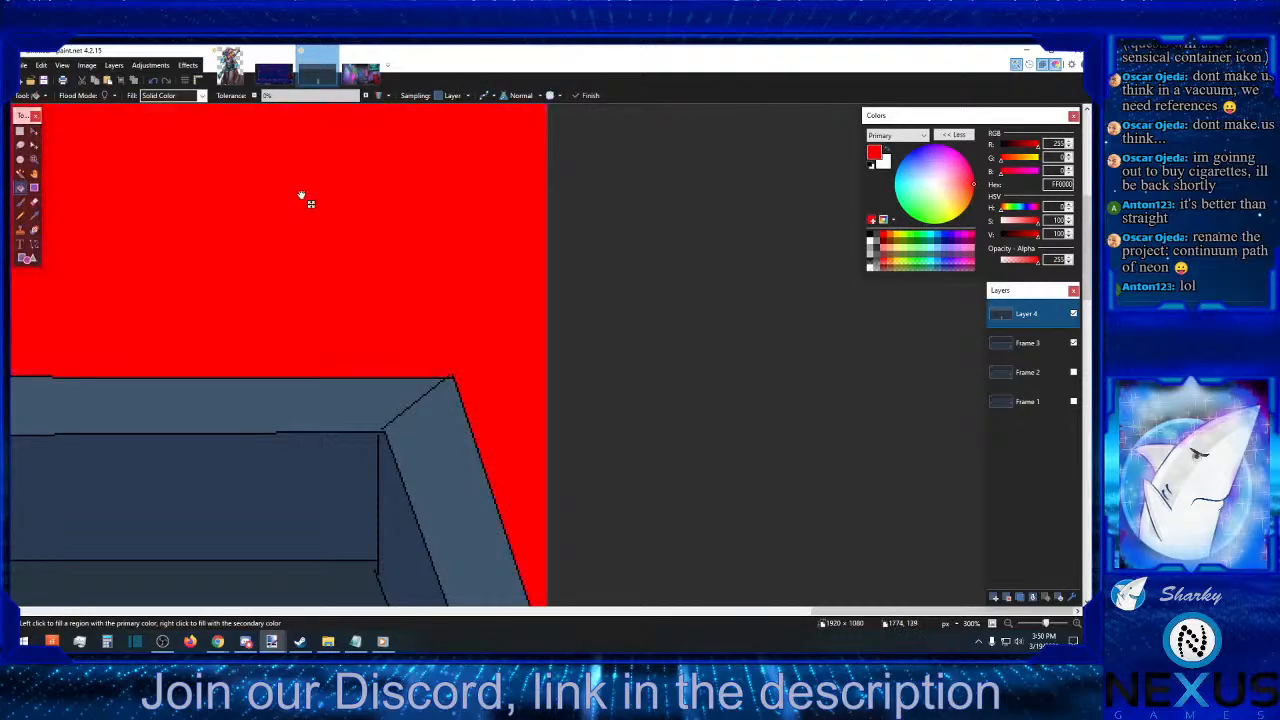
- Sample the dark wall color 2B2A38 from Frame 3 and fill the wall area above the beam on Layer 4
left_click(1009, 626)
left_click(1009, 626)
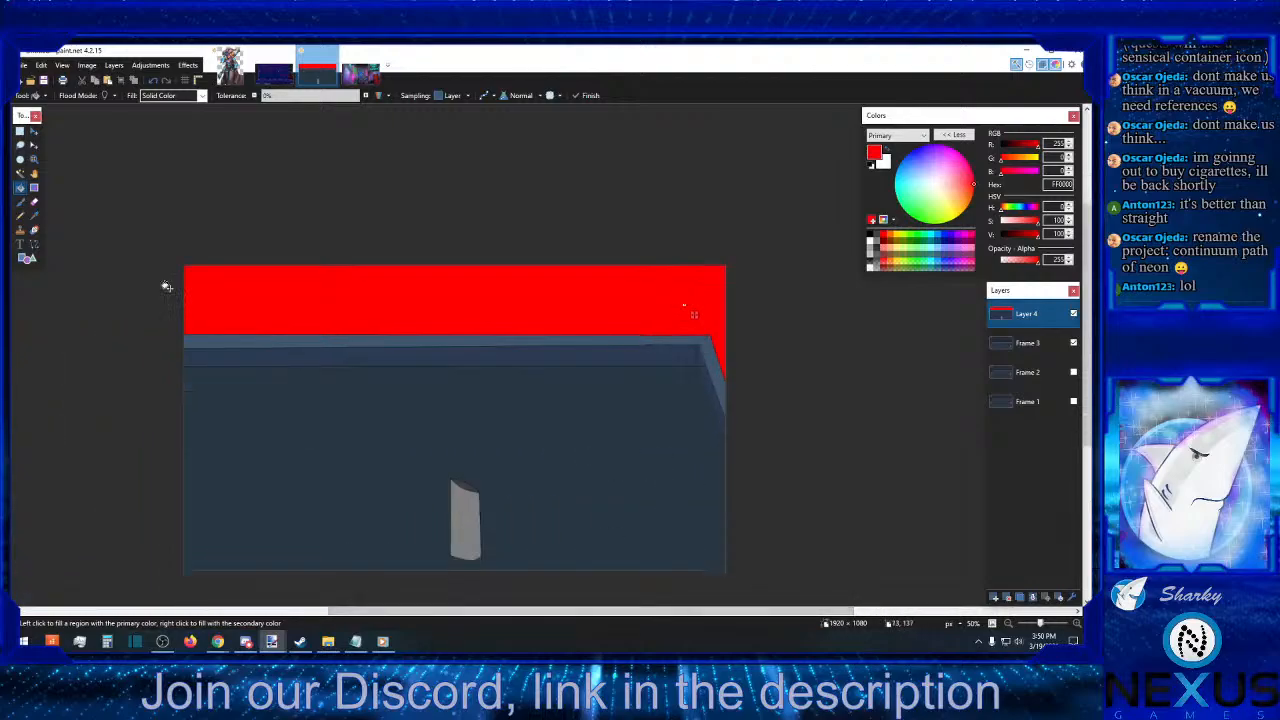
left_click(34, 228)
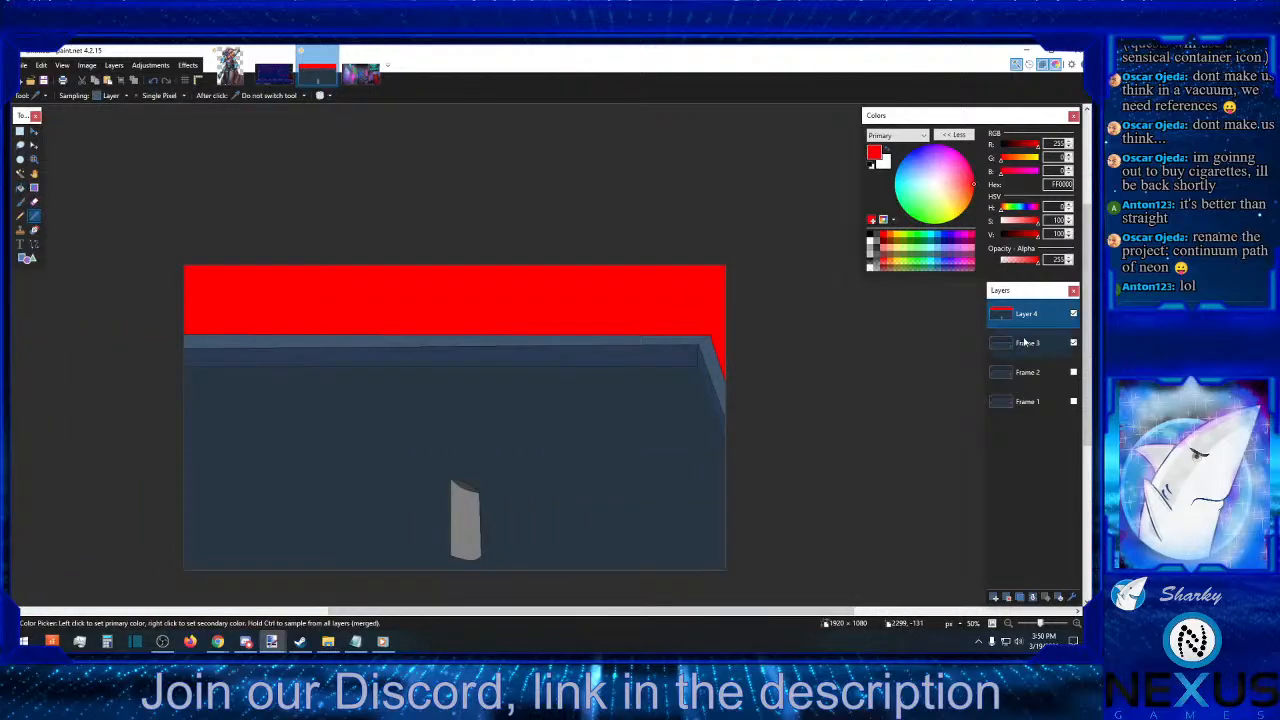
left_click(1027, 343)
left_click(506, 311)
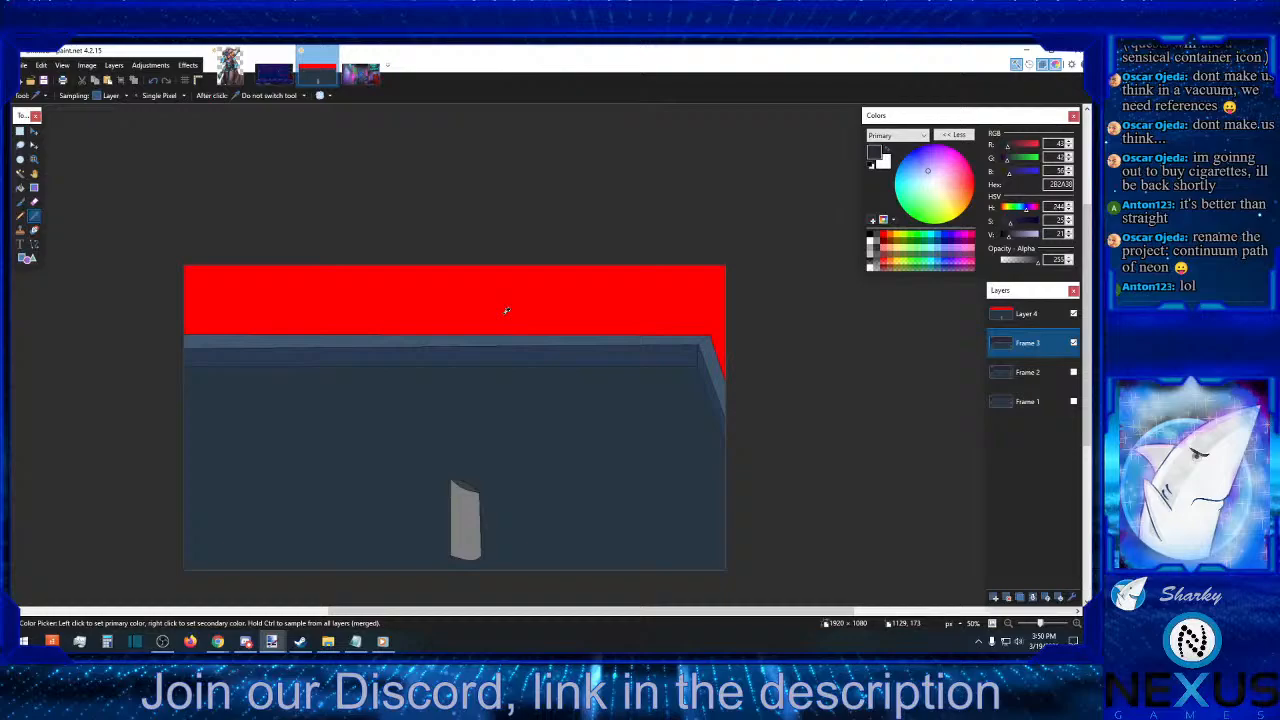
left_click(1020, 315)
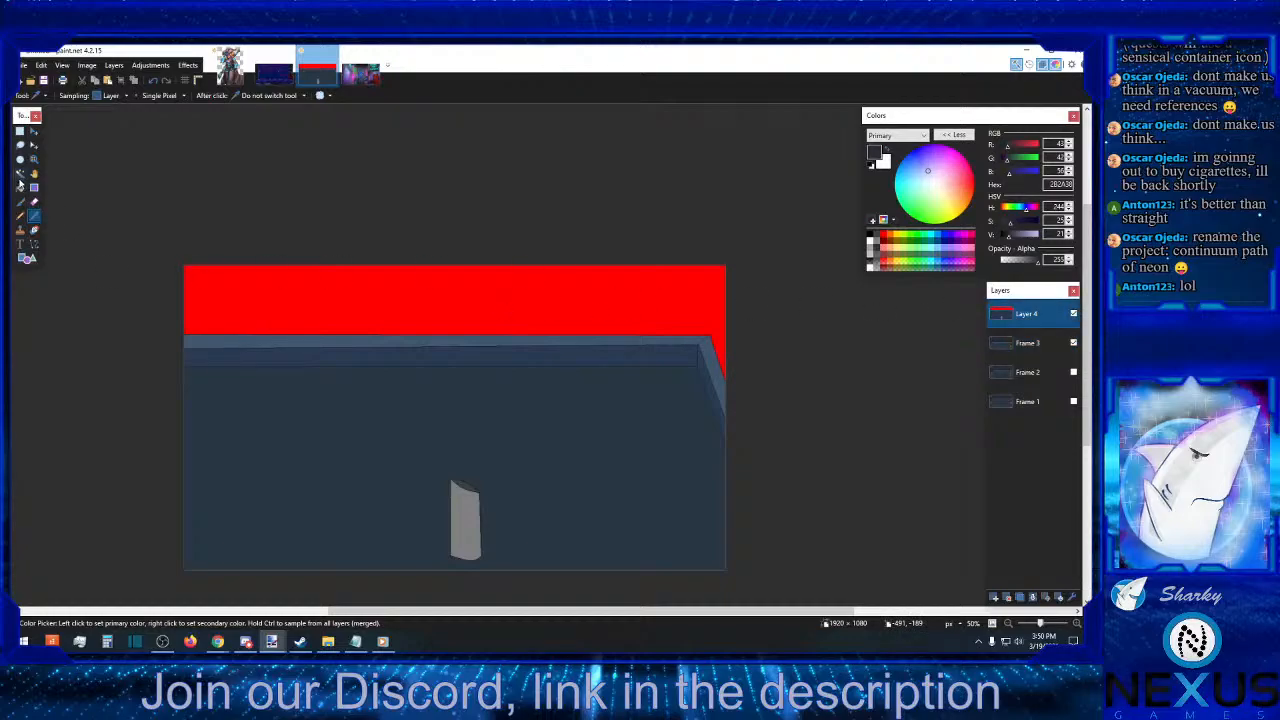
left_click(20, 186)
left_click(539, 290)
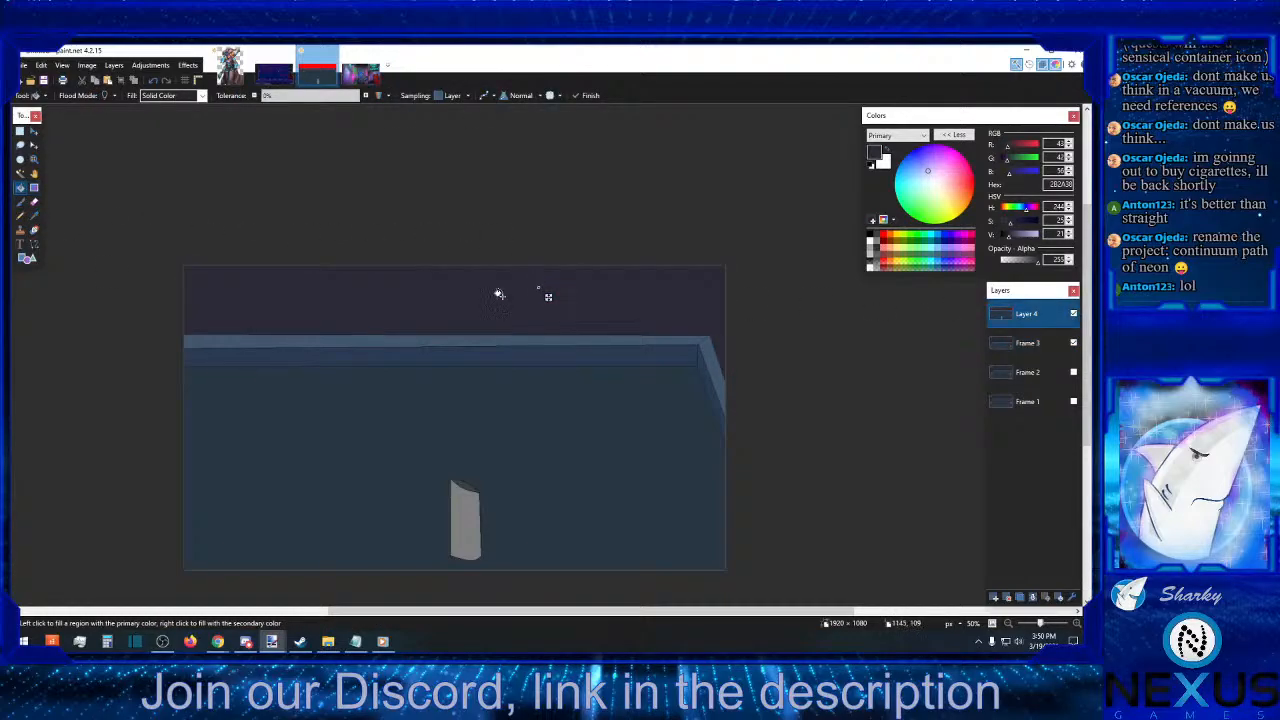
- Rename Layer 4 as Frame 4
key("s")
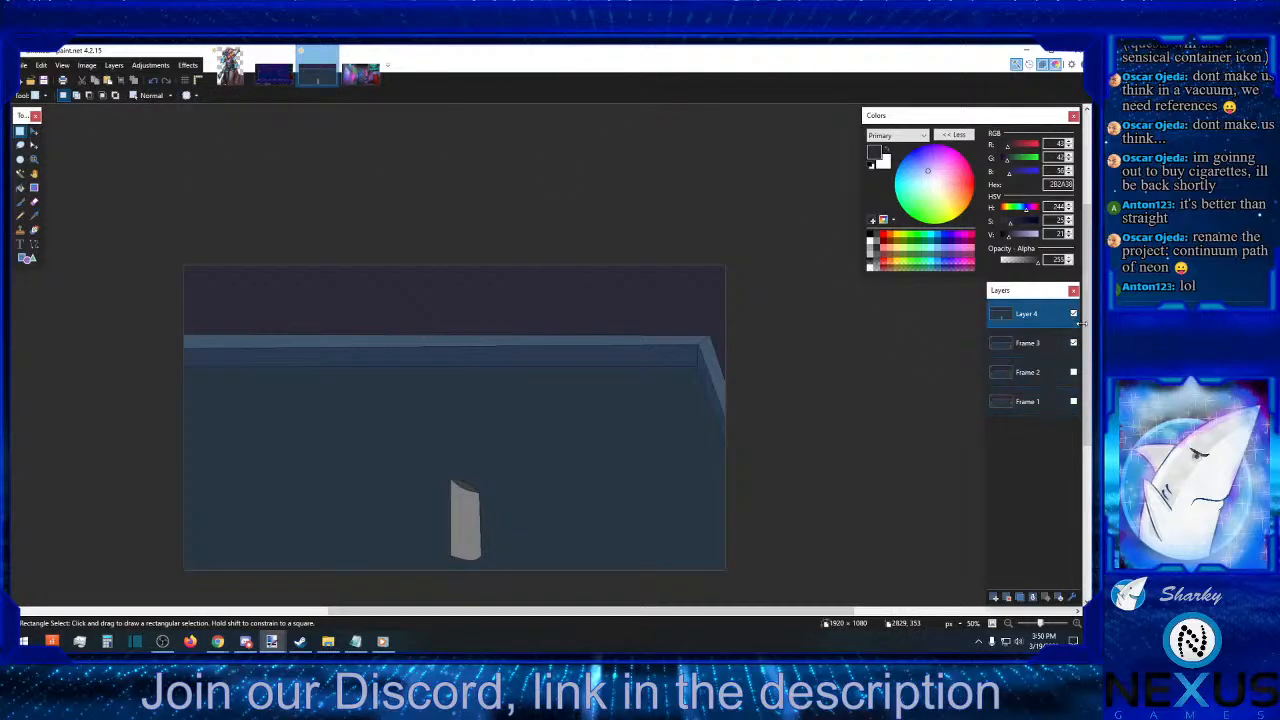
double_click(1045, 318)
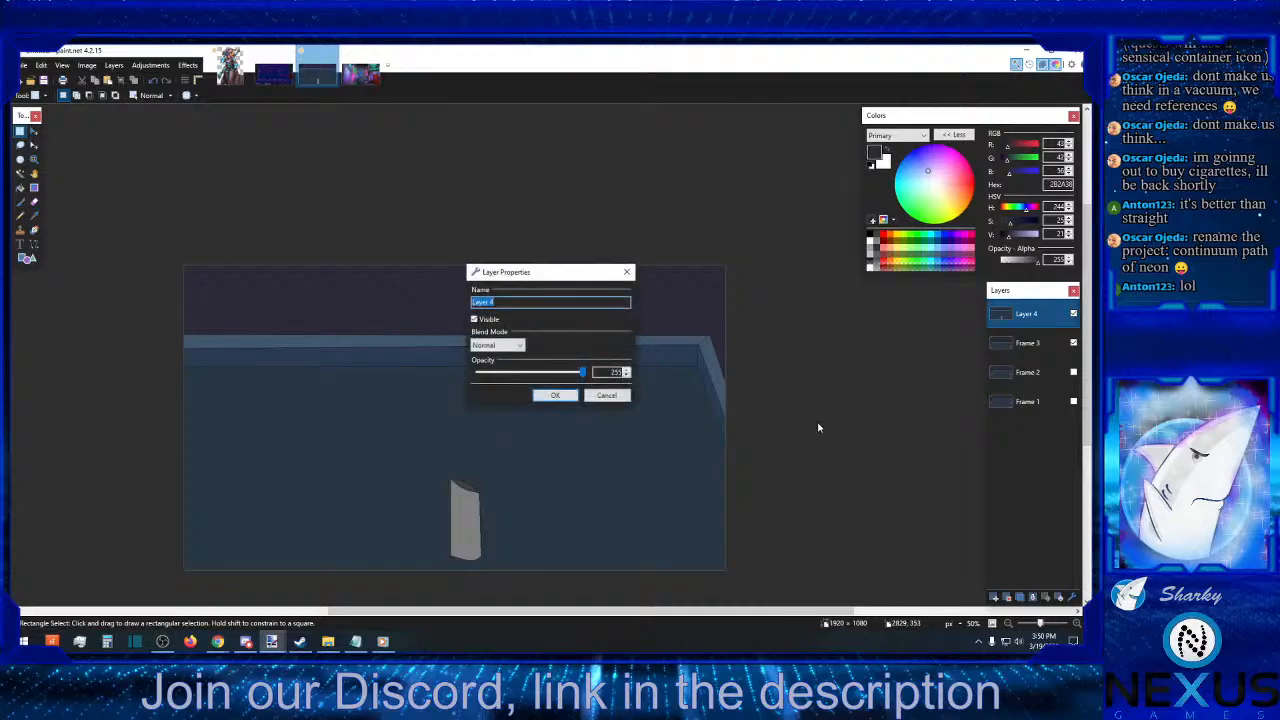
key("BackSpace")
key("Return")
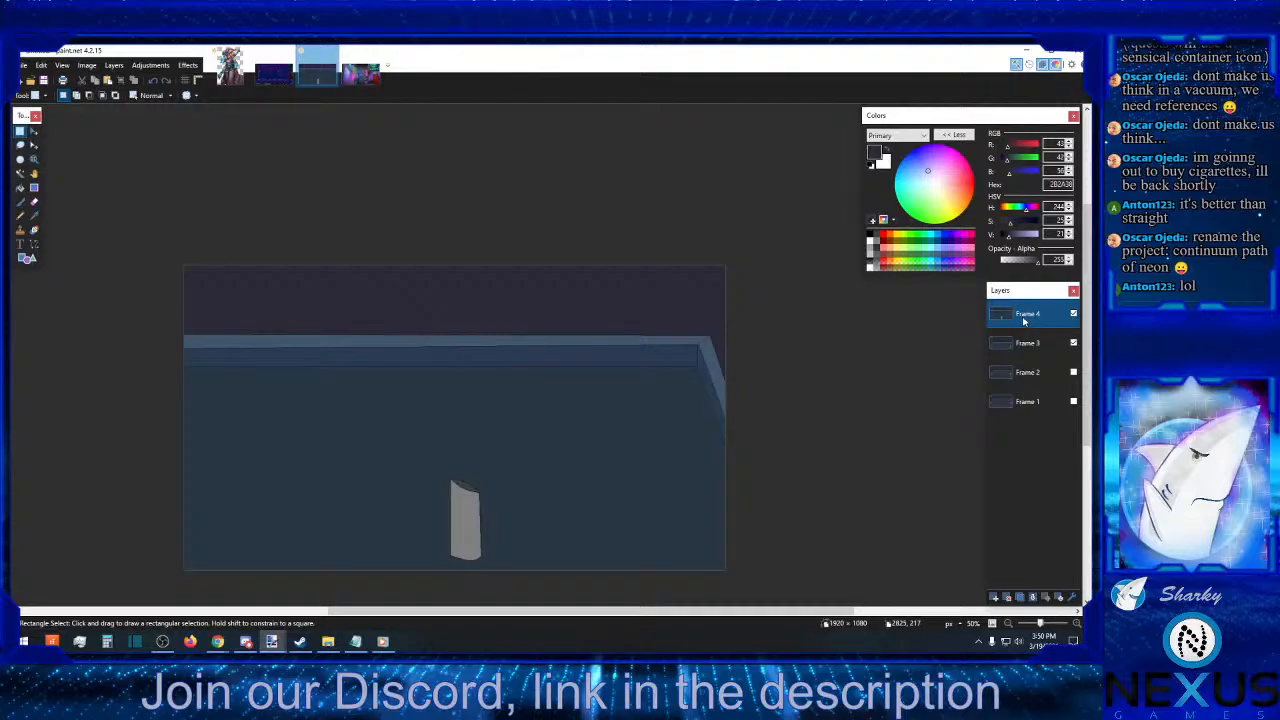
- Duplicate the Frame 4 layer three times
left_click(1021, 597)
left_click(1022, 598)
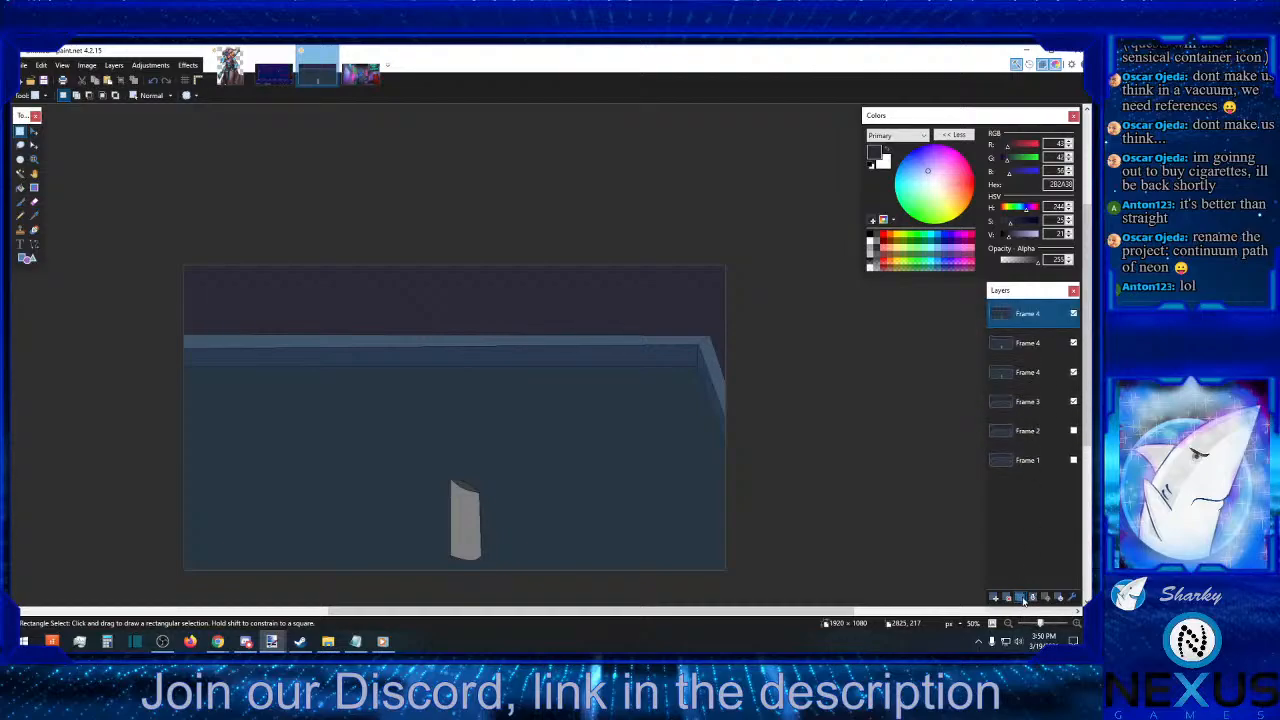
left_click(1021, 597)
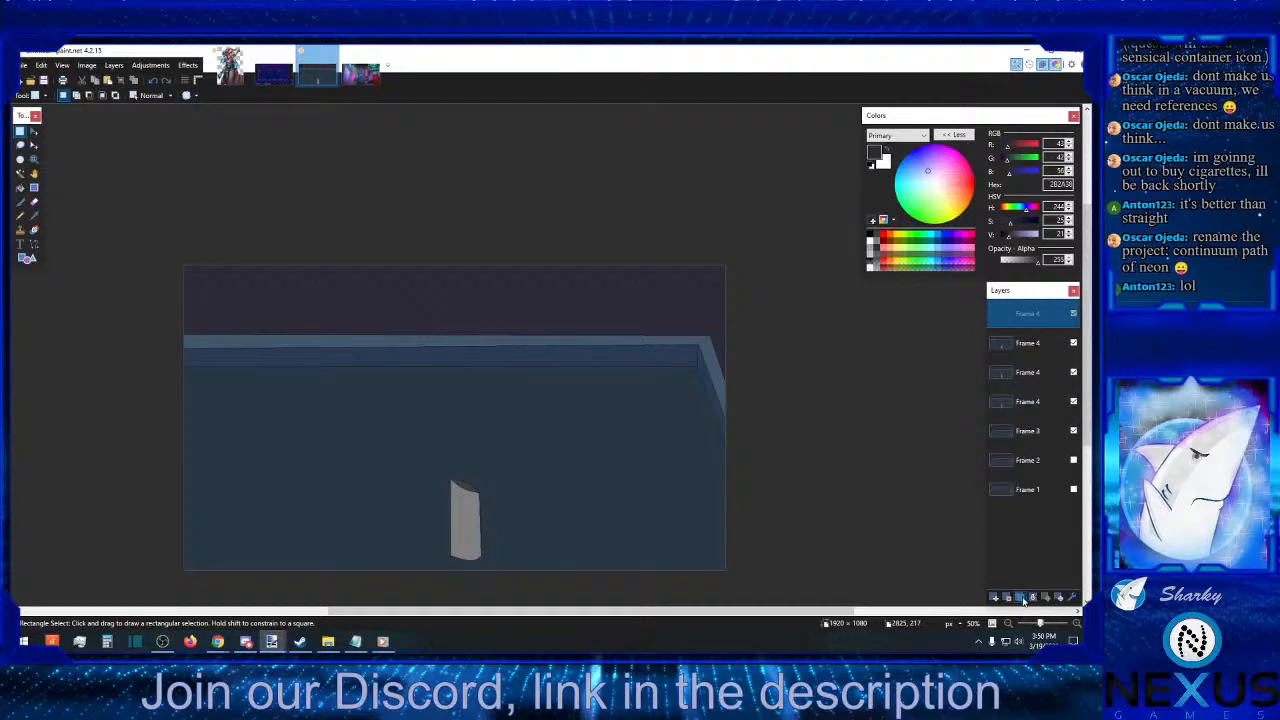
- Rename the Frame 4 copy directly above the original Frame 4 layer as Frame 5
left_click(1018, 410)
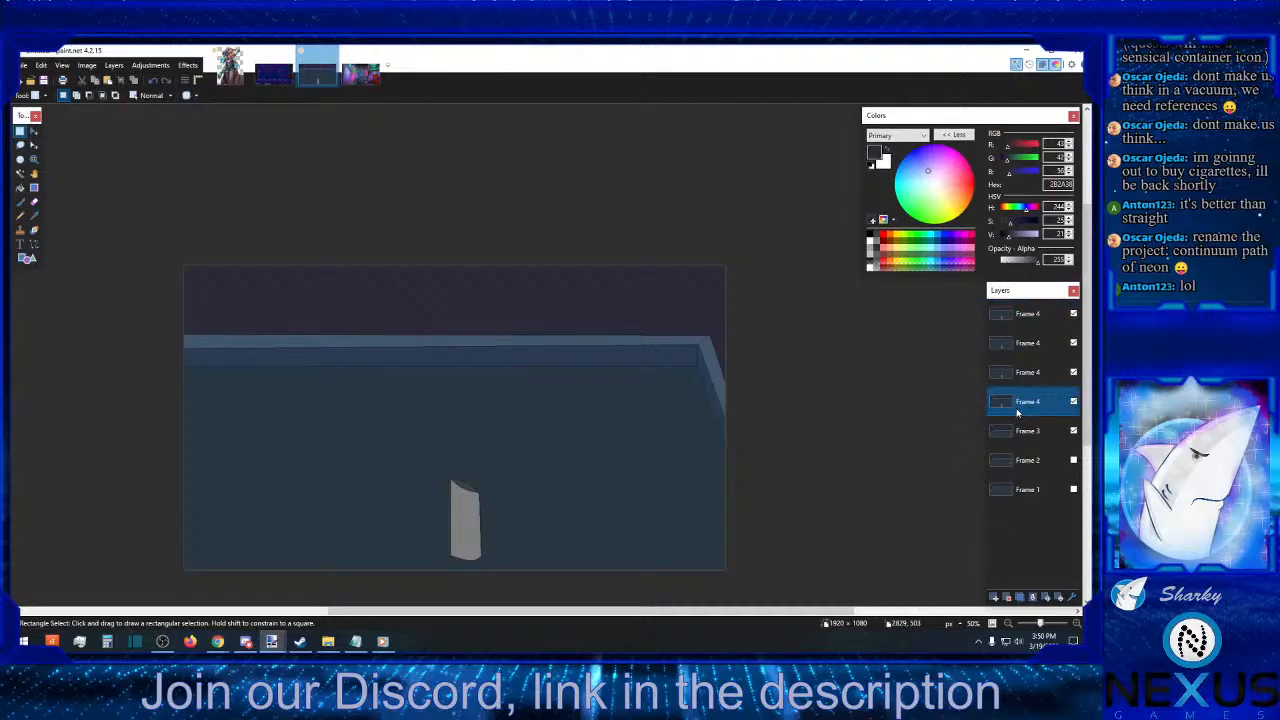
left_click(1027, 373)
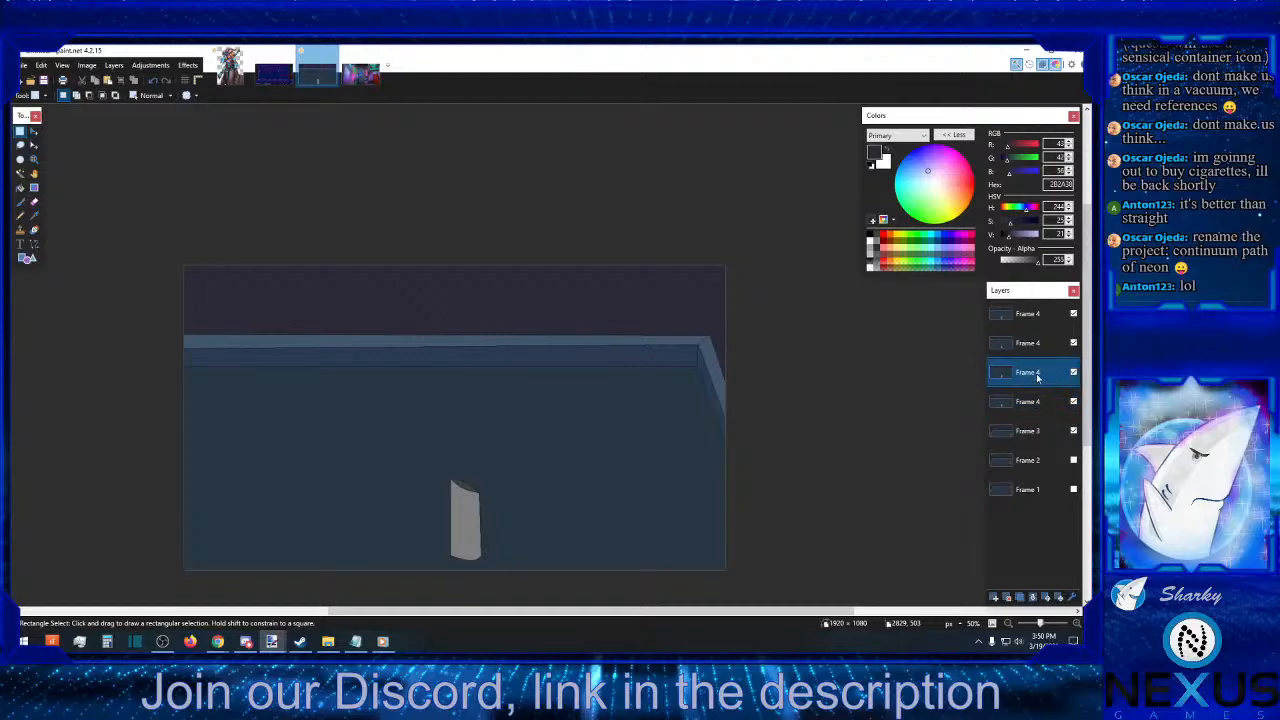
double_click(1037, 377)
type("F")
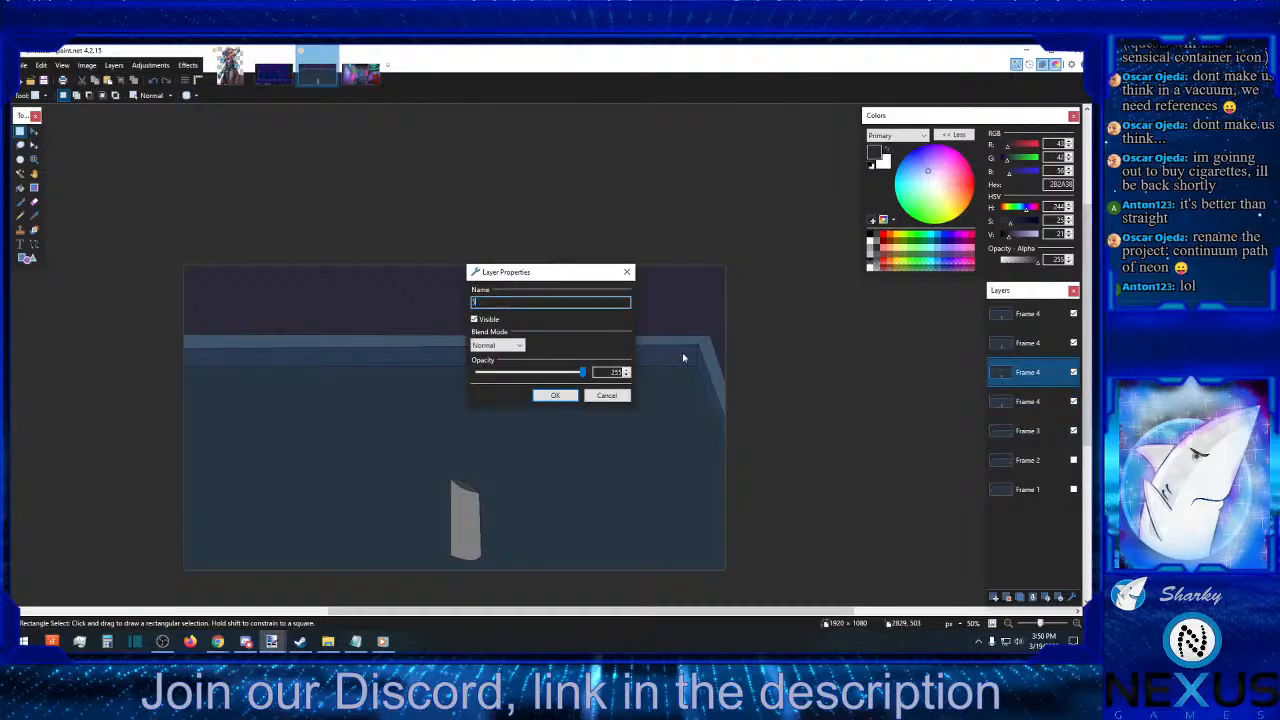
key("Return")
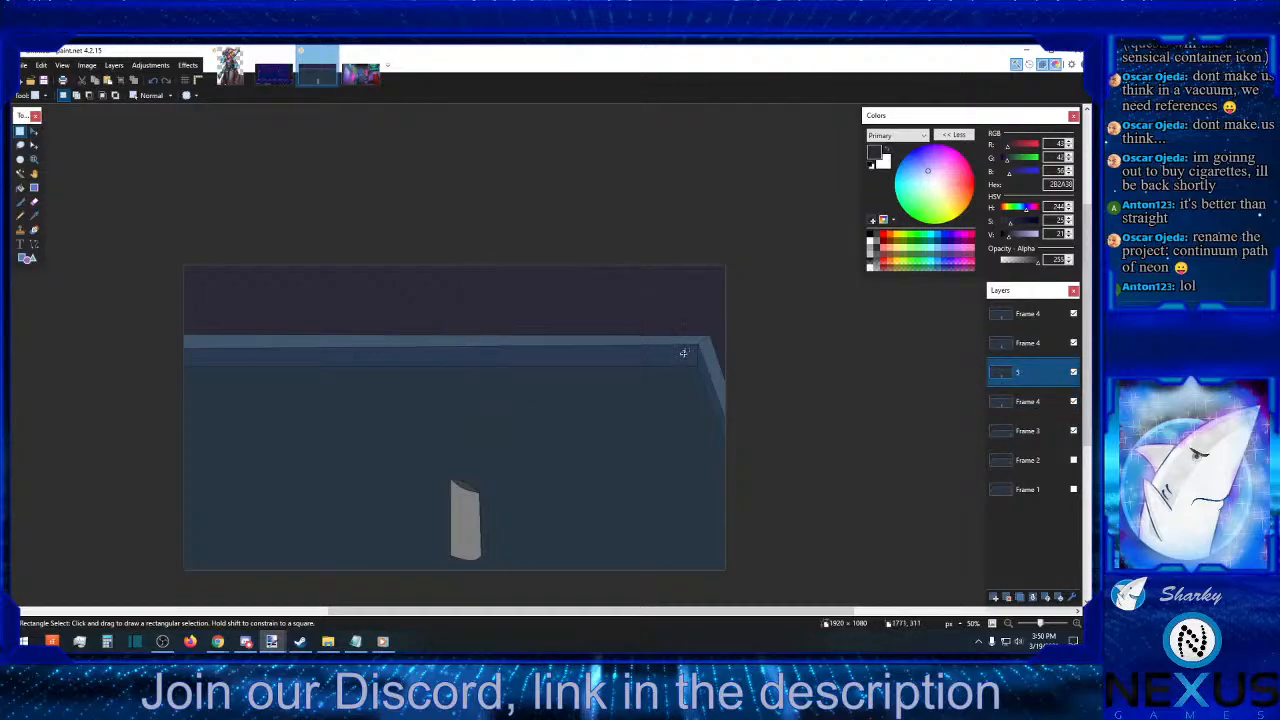
double_click(1030, 377)
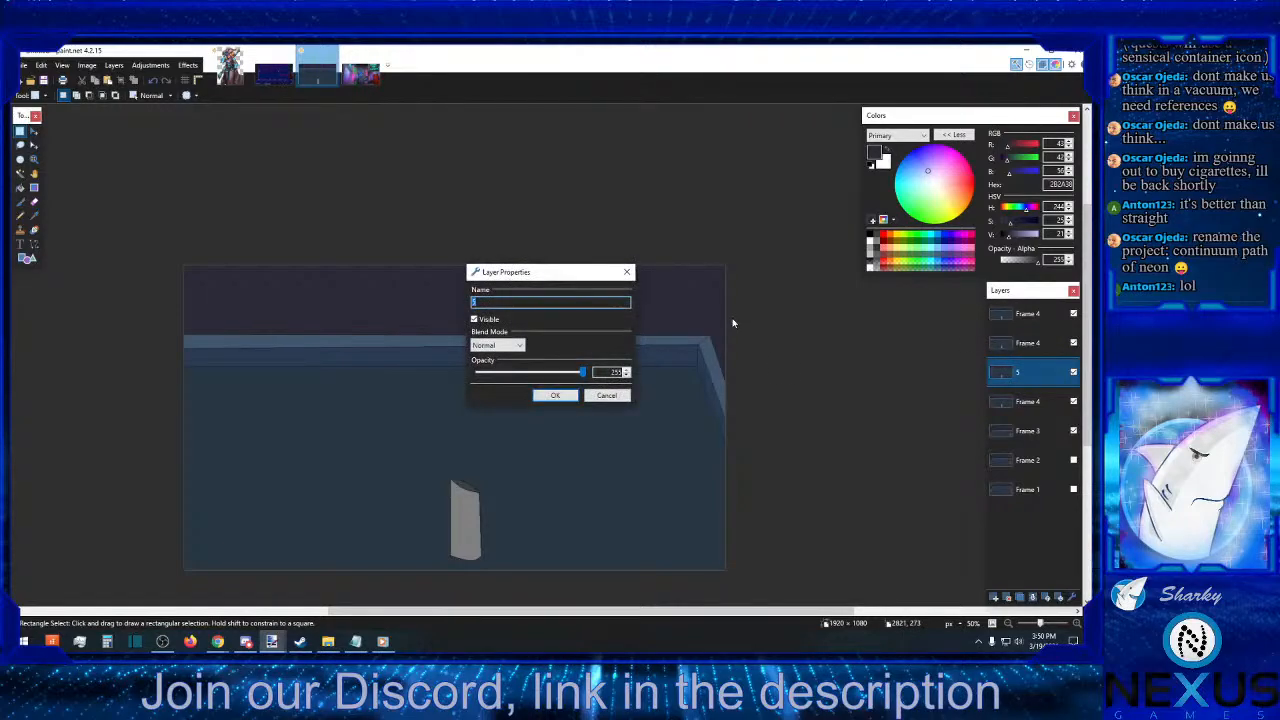
type("Frame 5")
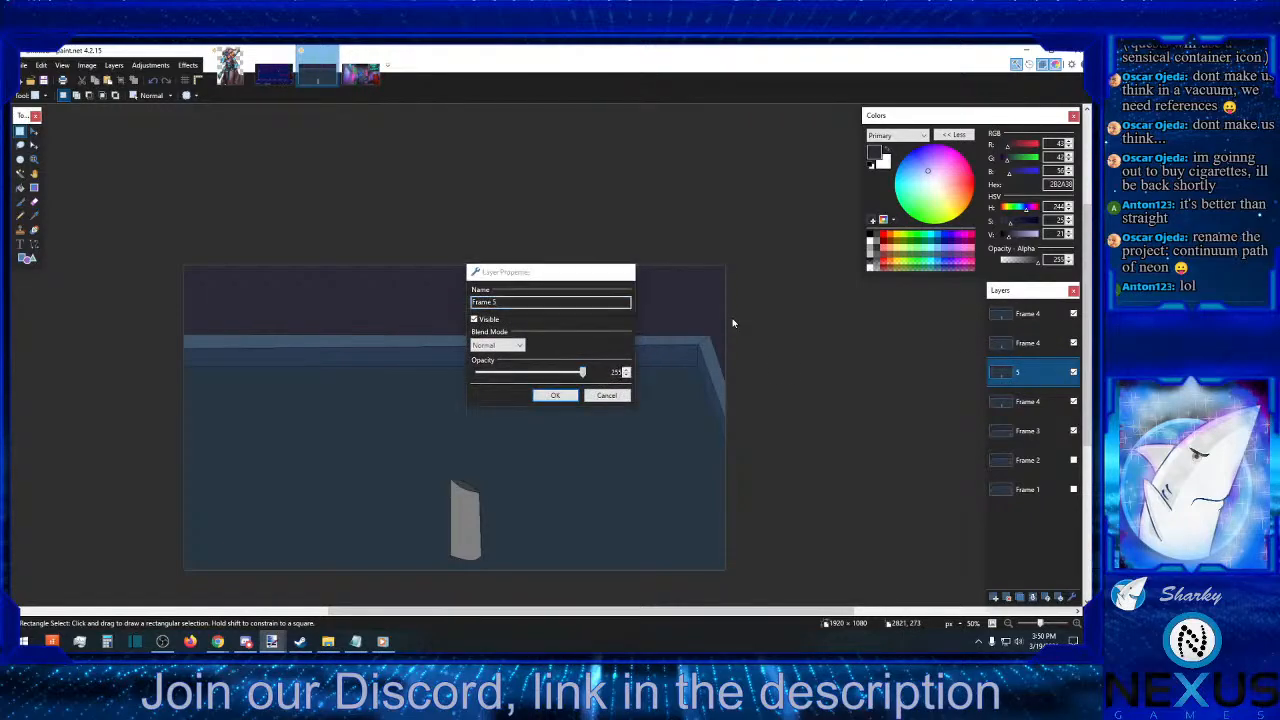
key("Return")
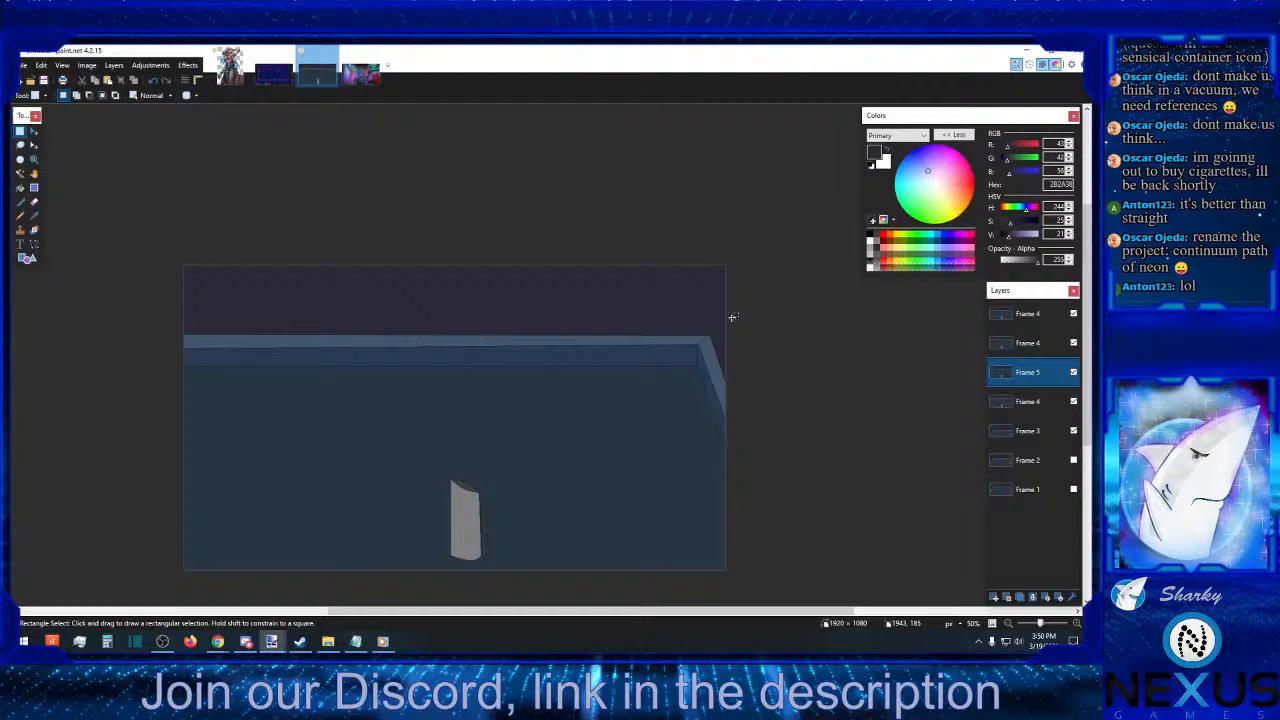
- Rename the two remaining Frame 4 copies above Frame 5 as Frame 6 and frame 7
double_click(1040, 342)
type("Frame 6")
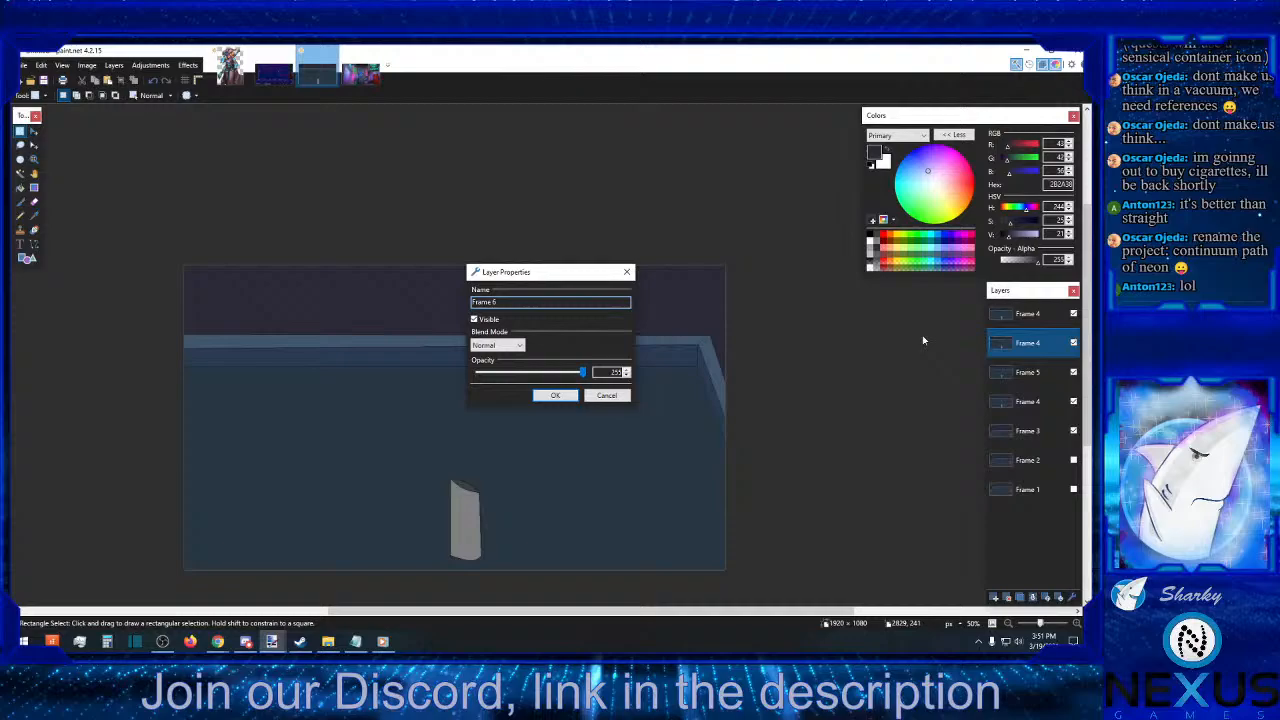
key("Return")
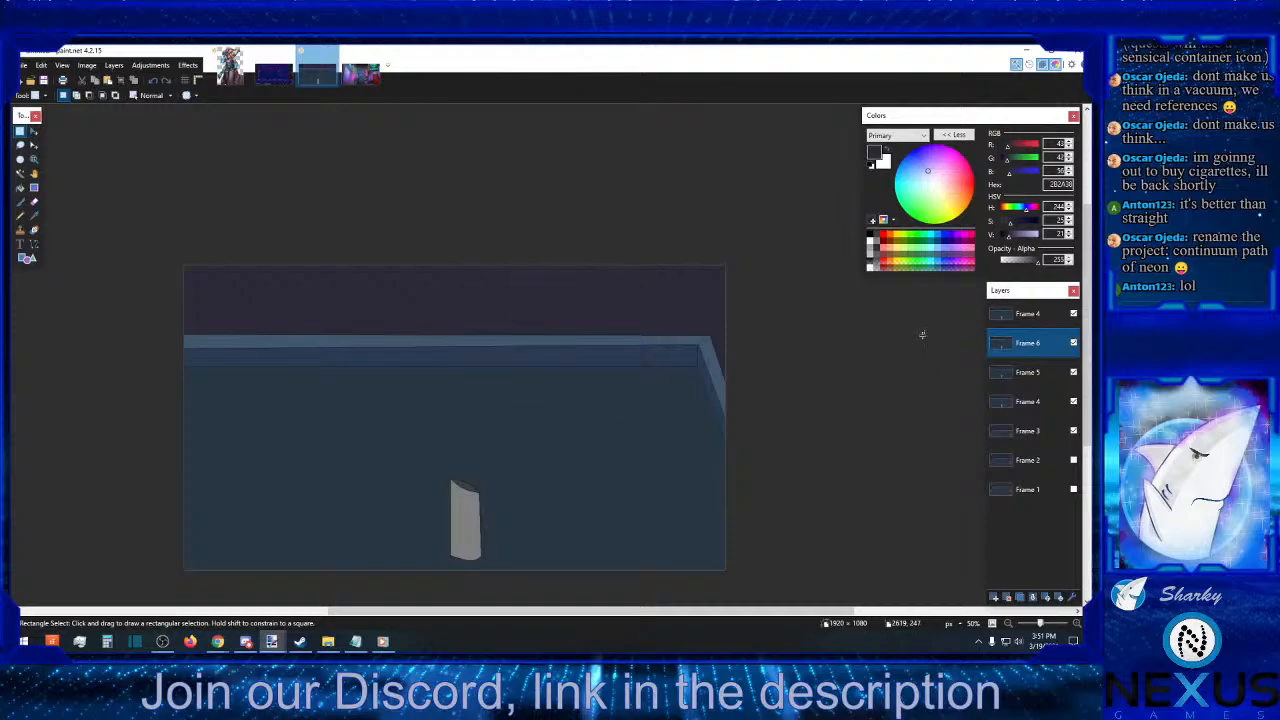
double_click(1021, 323)
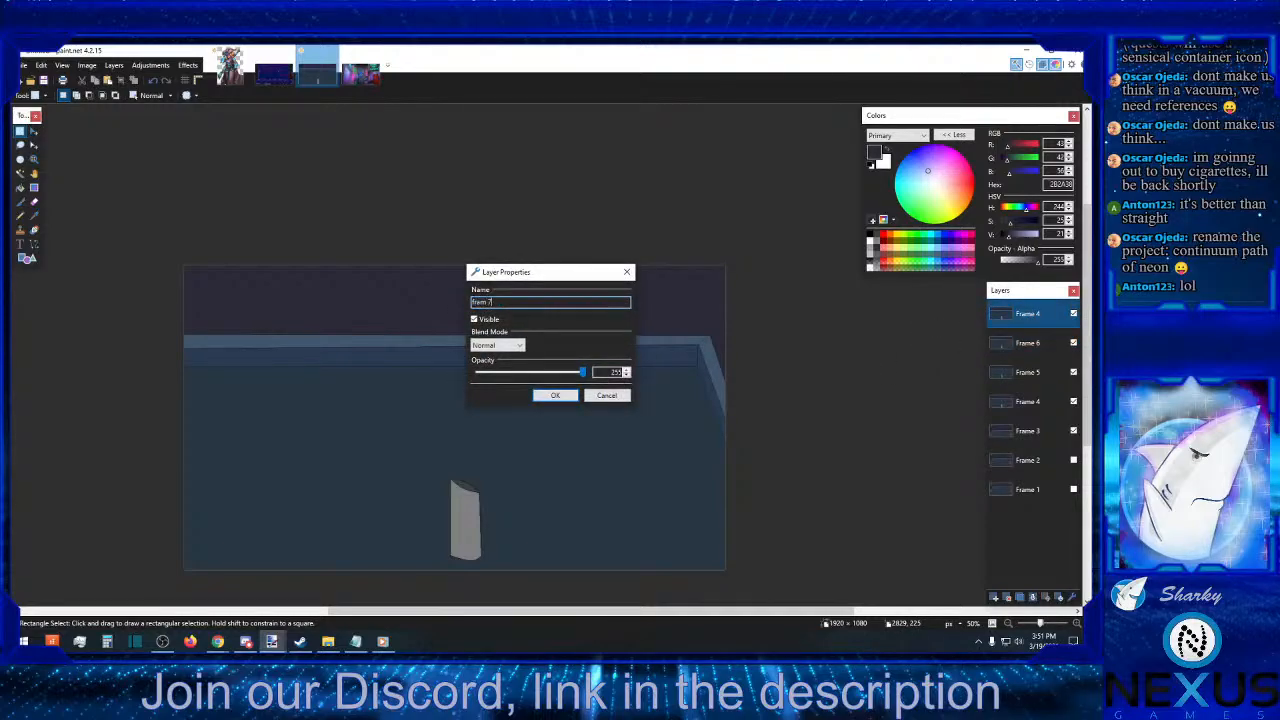
type("Frame 7")
key("Return")
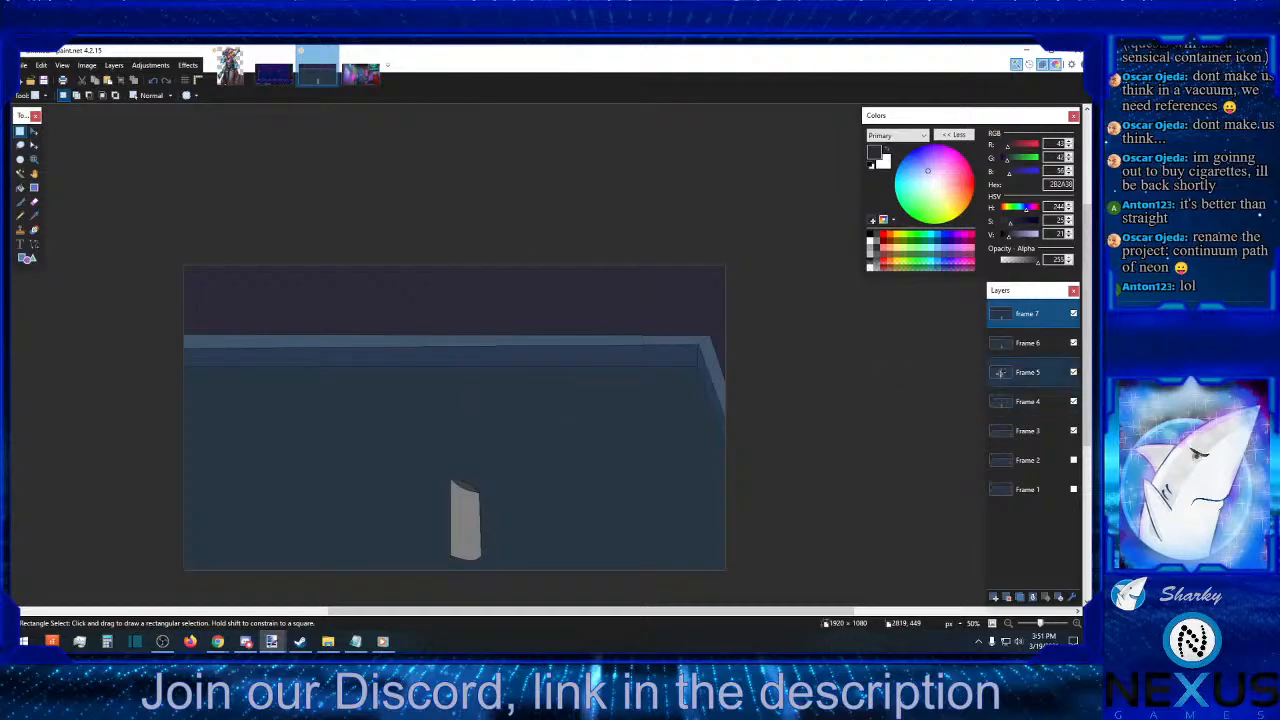
- Select the entire canvas on the Frame 5 layer and move its content 29 px to the left
left_click(991, 379)
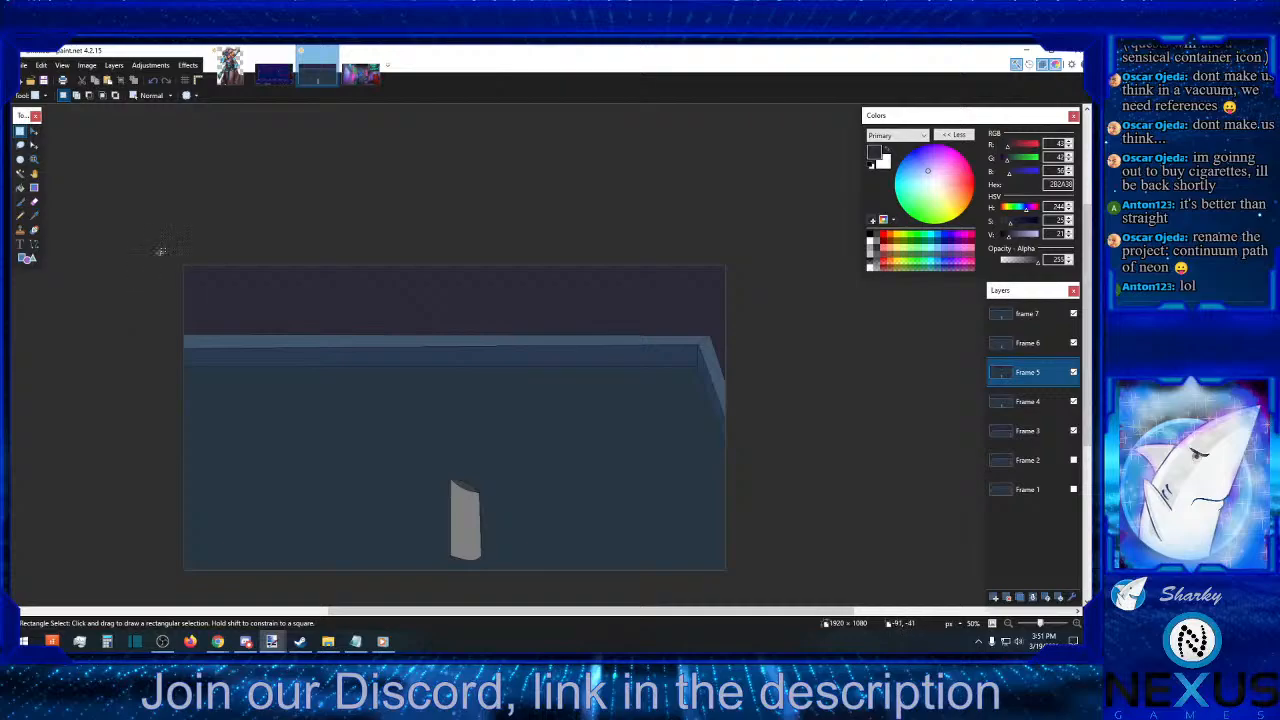
left_click_drag(196, 265, 788, 651)
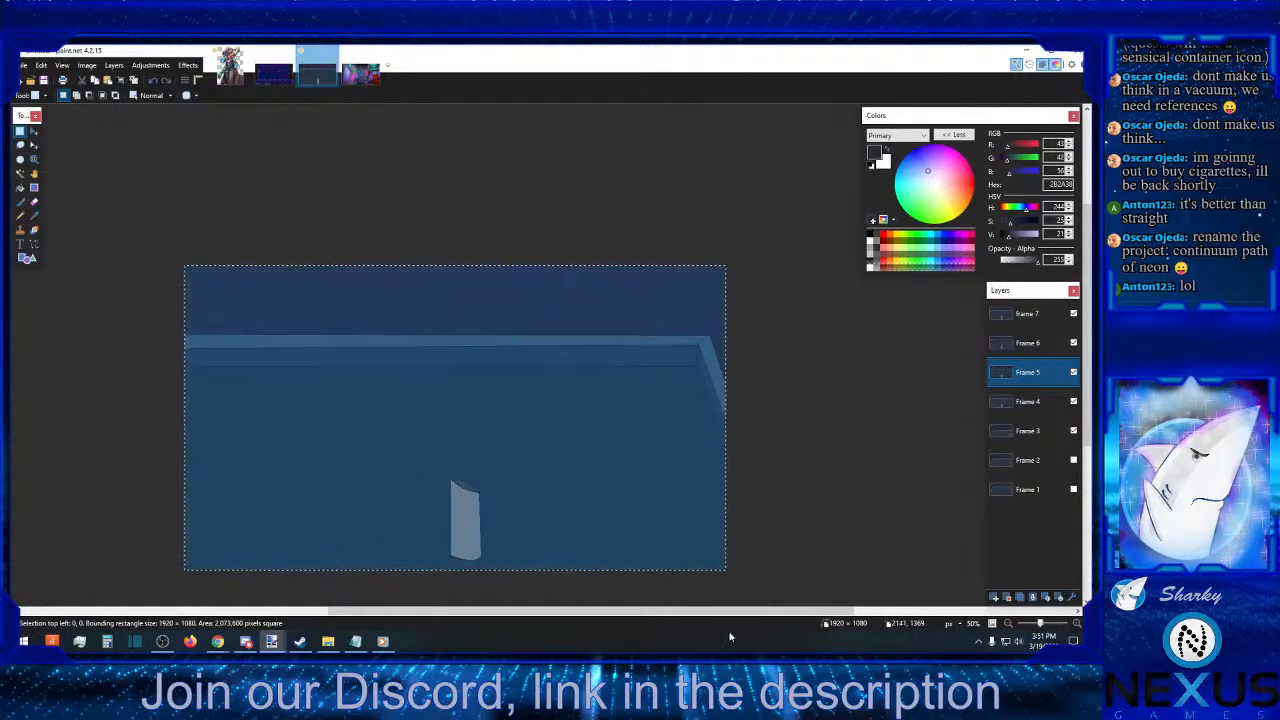
left_click(34, 131)
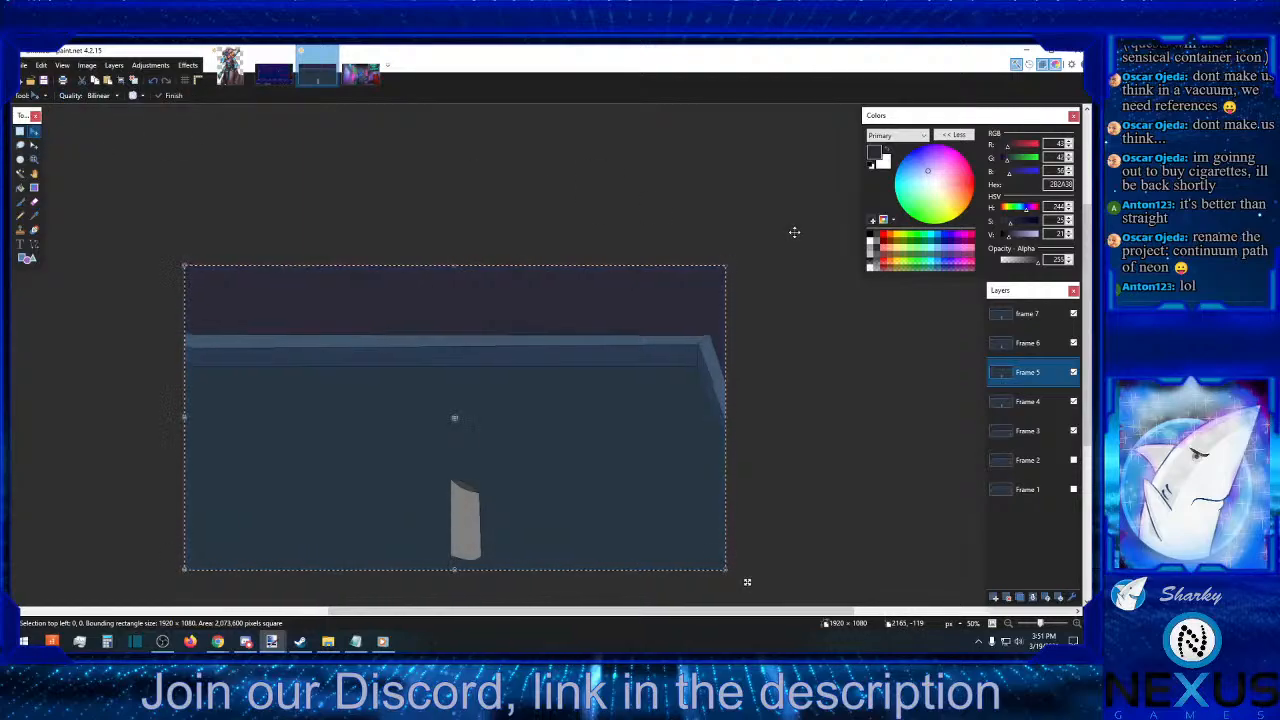
key("Left")
key("ctrl+Left")
key("ctrl+Left")
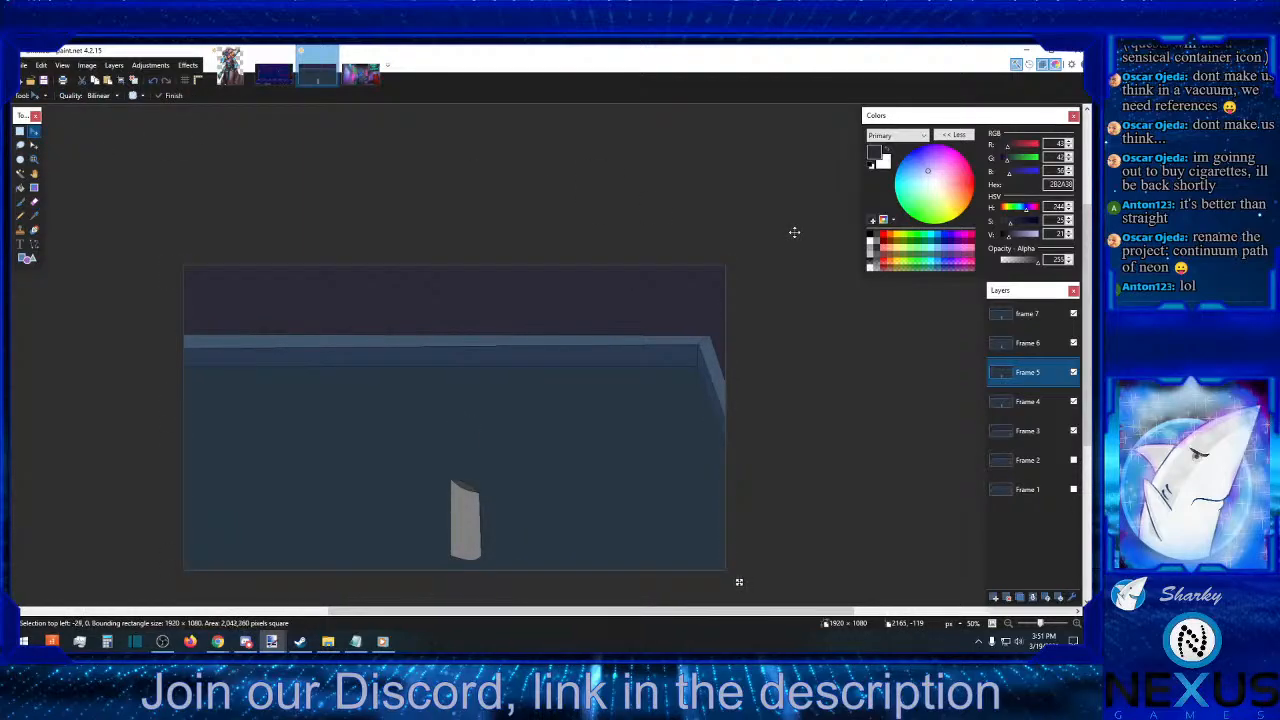
- Hide the Frame 3, Frame 4, Frame 6 and frame 7 layers so only Frame 5 is shown
left_click(1074, 402)
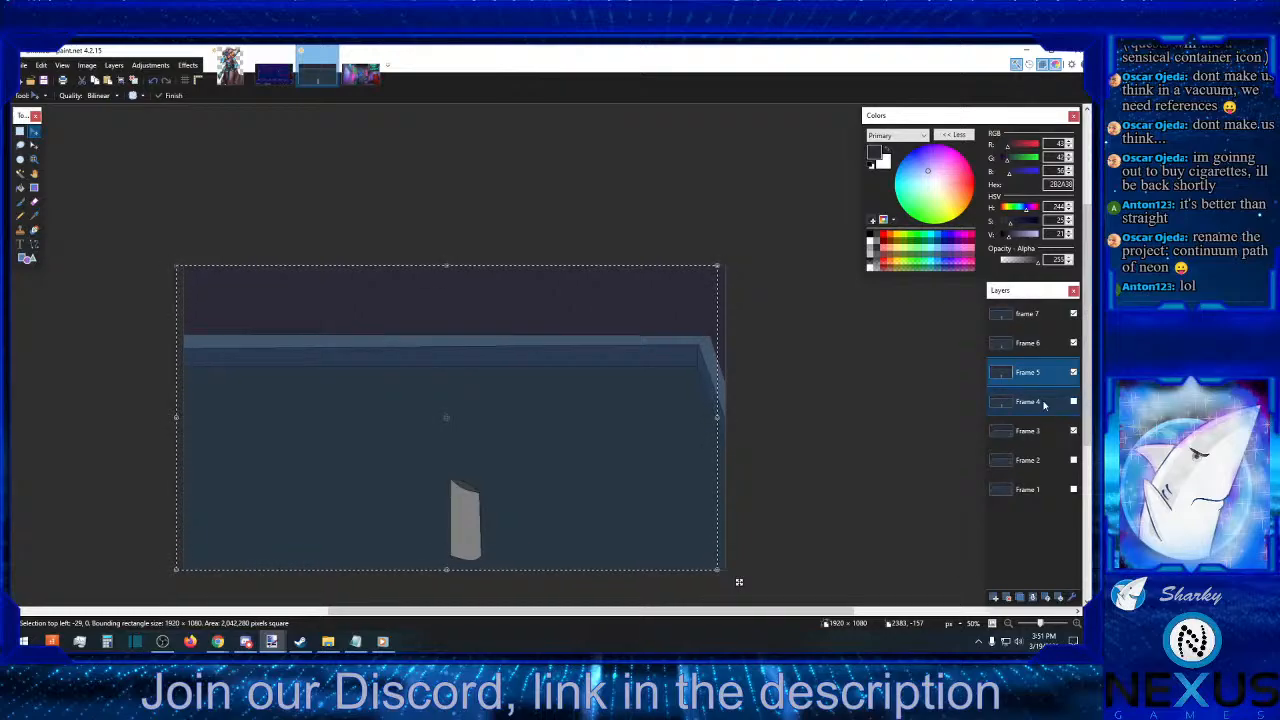
left_click(1074, 313)
left_click(1074, 342)
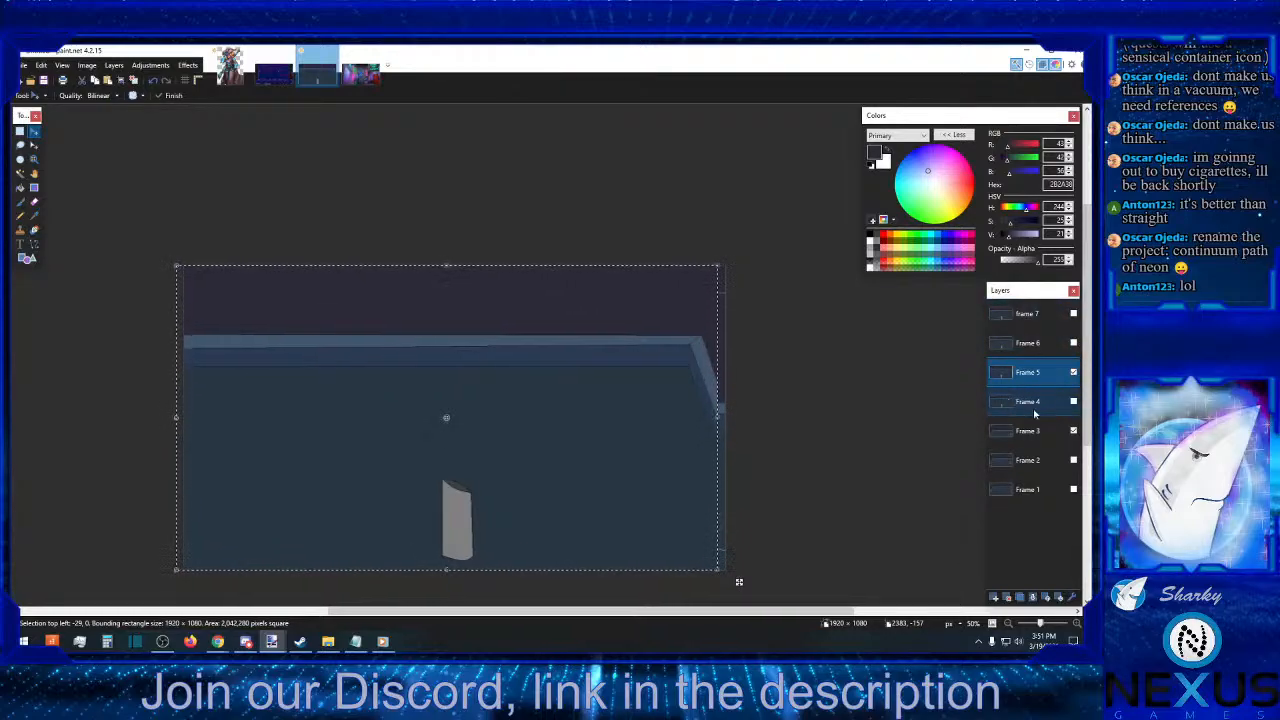
left_click(1074, 431)
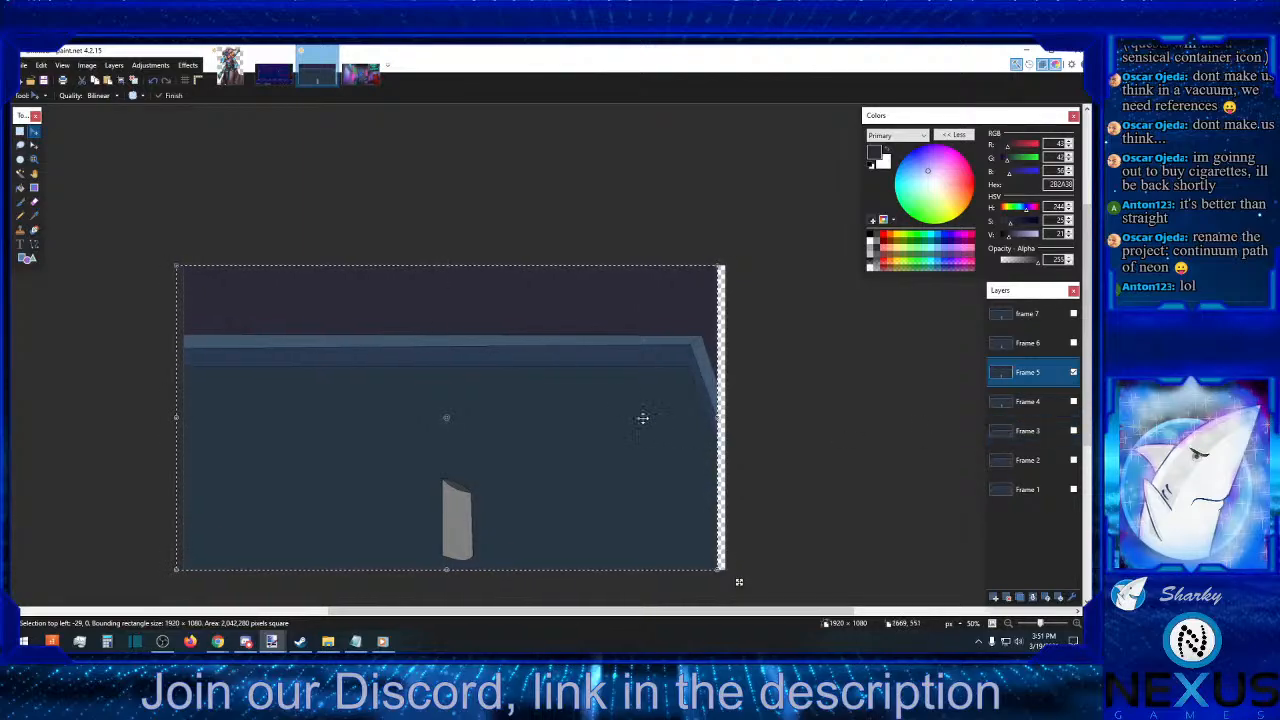
- Move the Frame 5 content further left to a total offset of 187 px, then deselect it
key("ctrl+a")
key("Left")
key("Left")
key("Left")
key("Left")
key("Left")
key("Left")
key("Left")
key("Left")
key("Left")
key("Left")
key("Left")
key("Left")
key("Left")
key("Left")
key("Left")
key("Left")
key("Left")
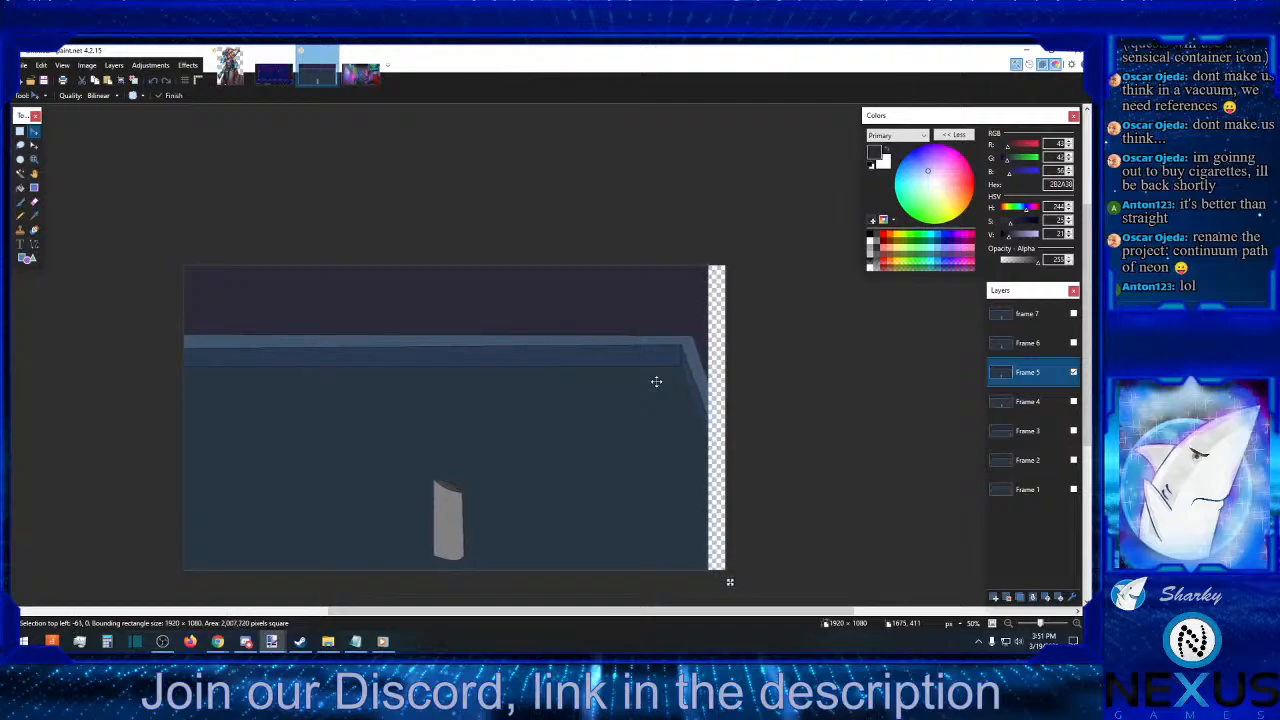
key("Left")
key("Left")
key("Left")
key("Left")
key("Left")
key("Left")
key("Left")
key("Left")
key("Left")
key("Left")
key("Left")
key("Left")
key("Left")
key("Left")
key("Left")
key("Left")
key("Left")
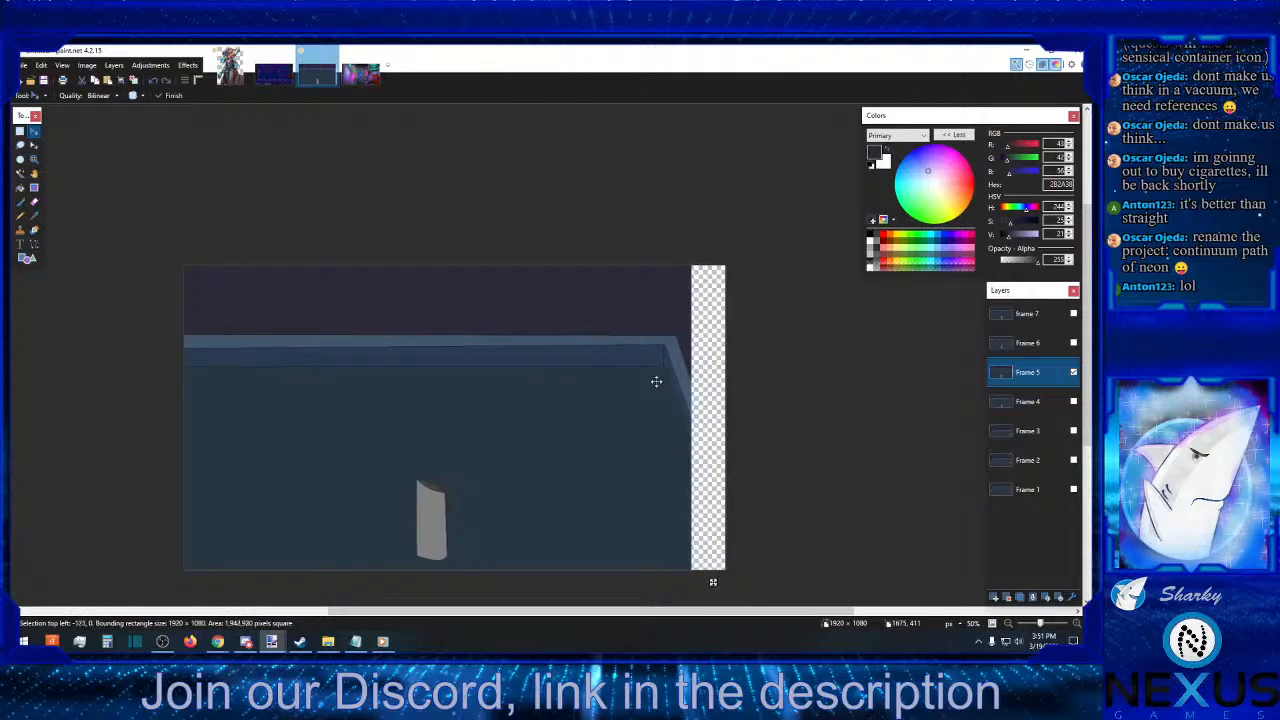
key("Left")
key("Left")
key("Left")
key("Left")
key("Left")
key("Left")
key("Left")
key("Left")
key("Left")
key("Left")
key("Left")
key("Left")
key("Left")
key("Left")
key("Left")
key("Left")
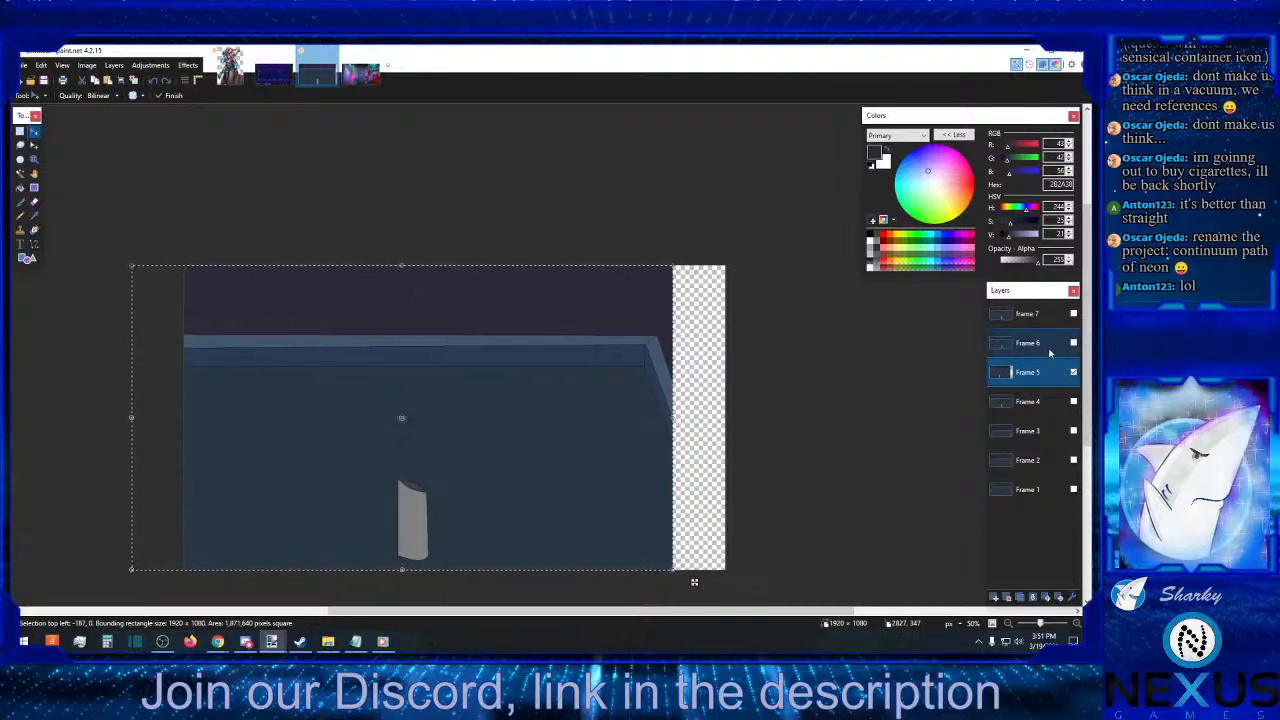
left_click(1049, 350)
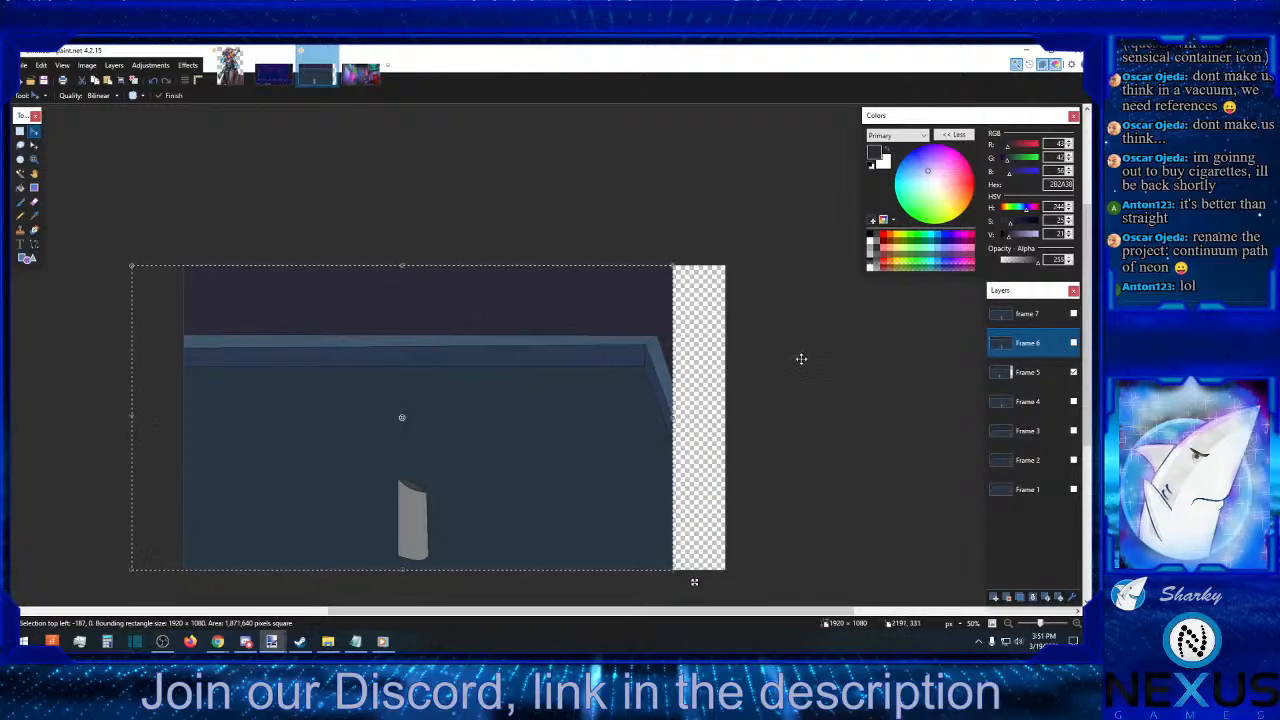
left_click(1040, 373)
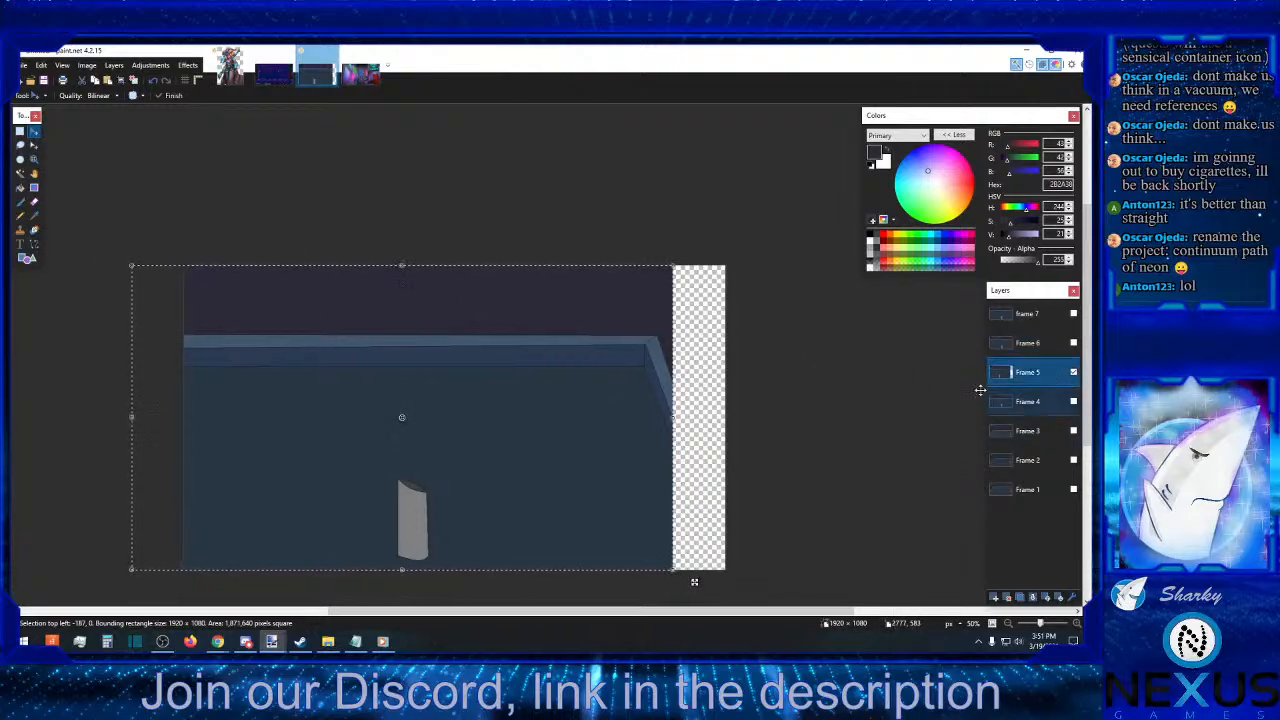
left_click(20, 132)
left_click(761, 398)
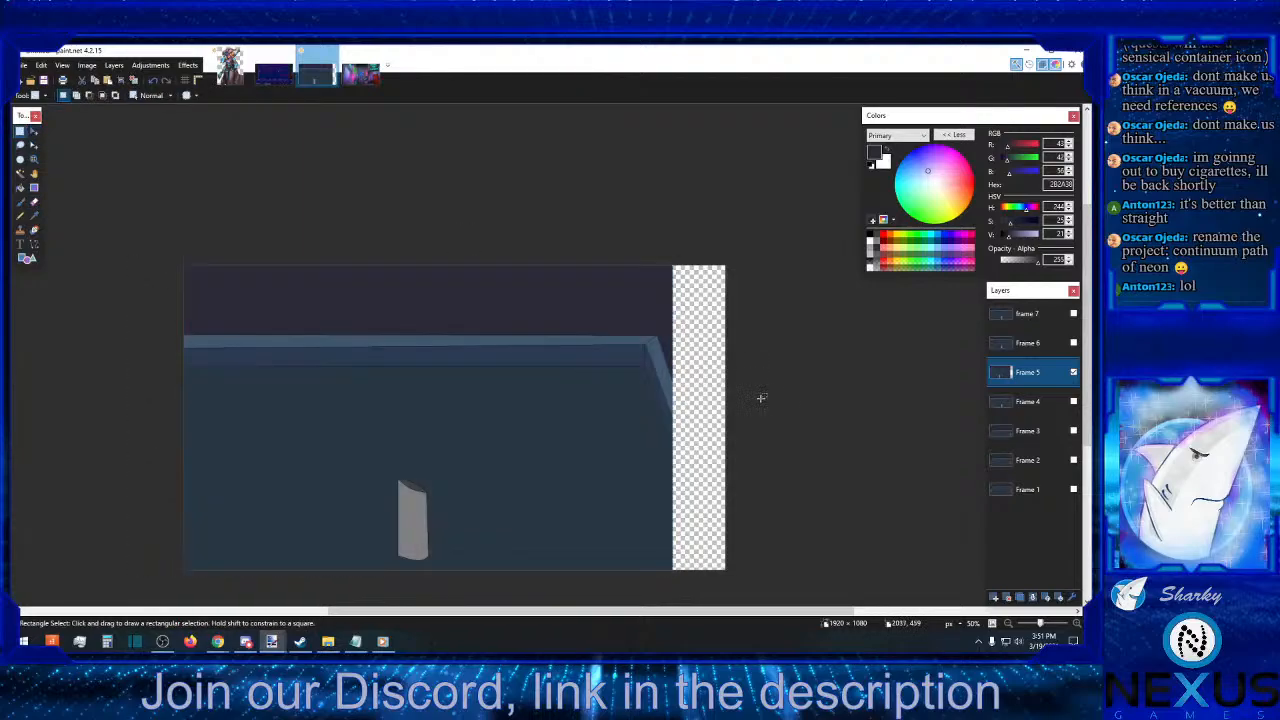
- Draw a black 000000 line on Frame 5 from the beam's upper outline at the cut edge, running down and right across the empty strip
left_click(1076, 623)
left_click(1076, 623)
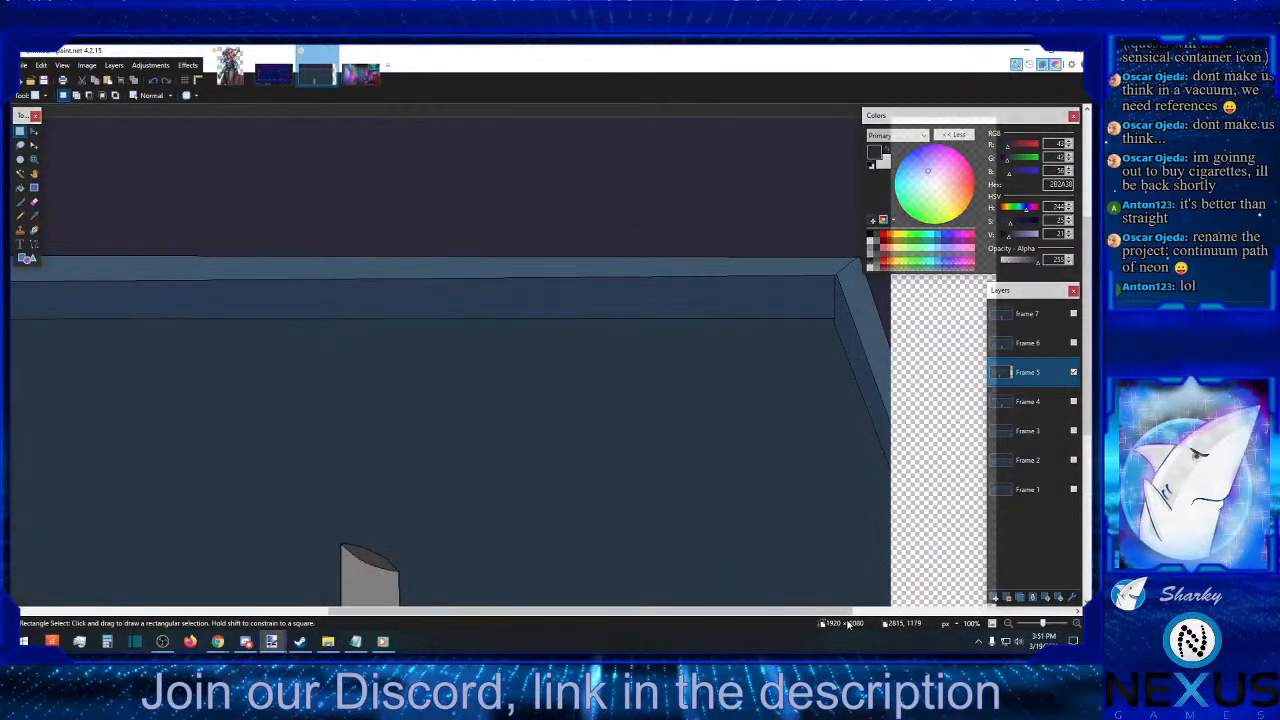
left_click_drag(646, 612, 798, 615)
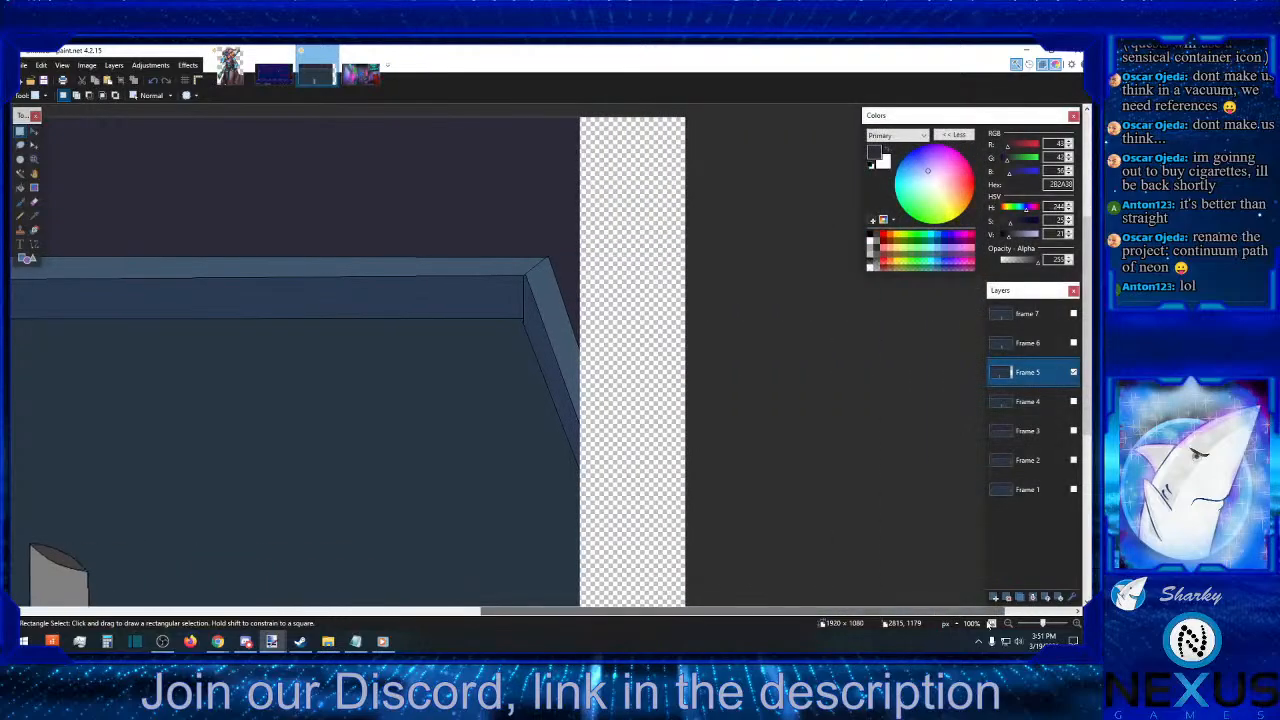
left_click(1076, 623)
left_click(1076, 623)
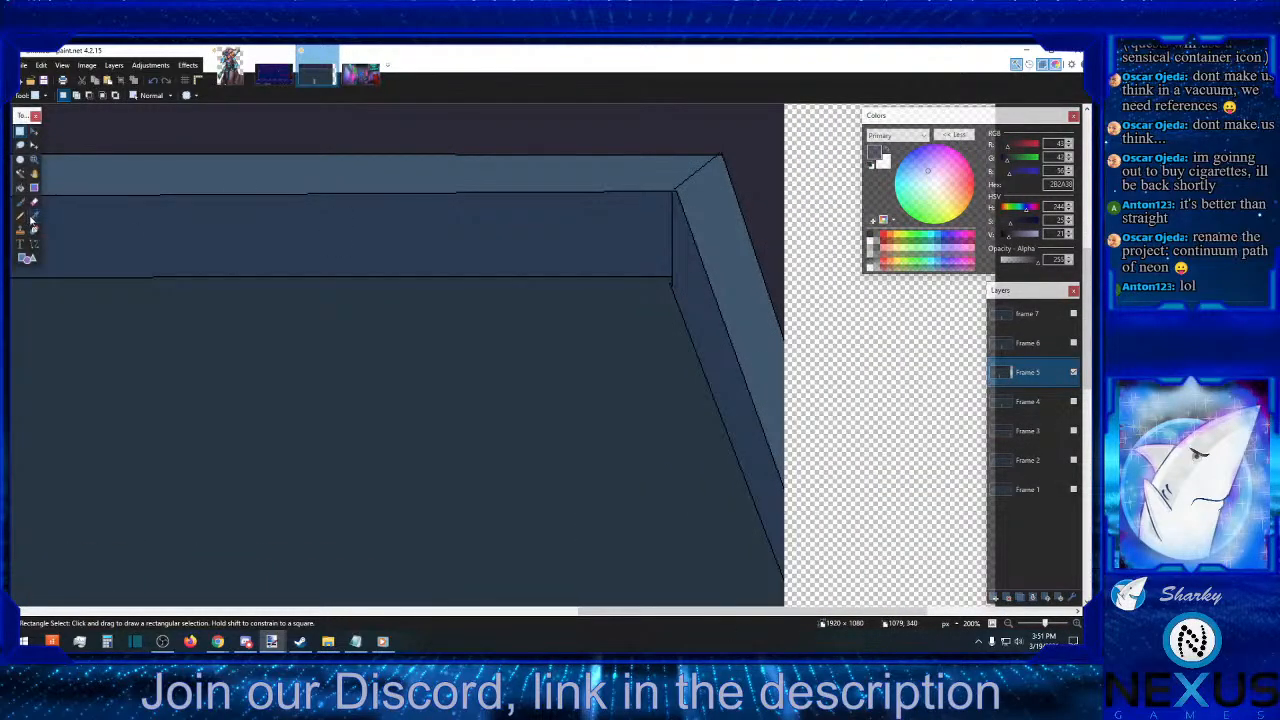
left_click(34, 243)
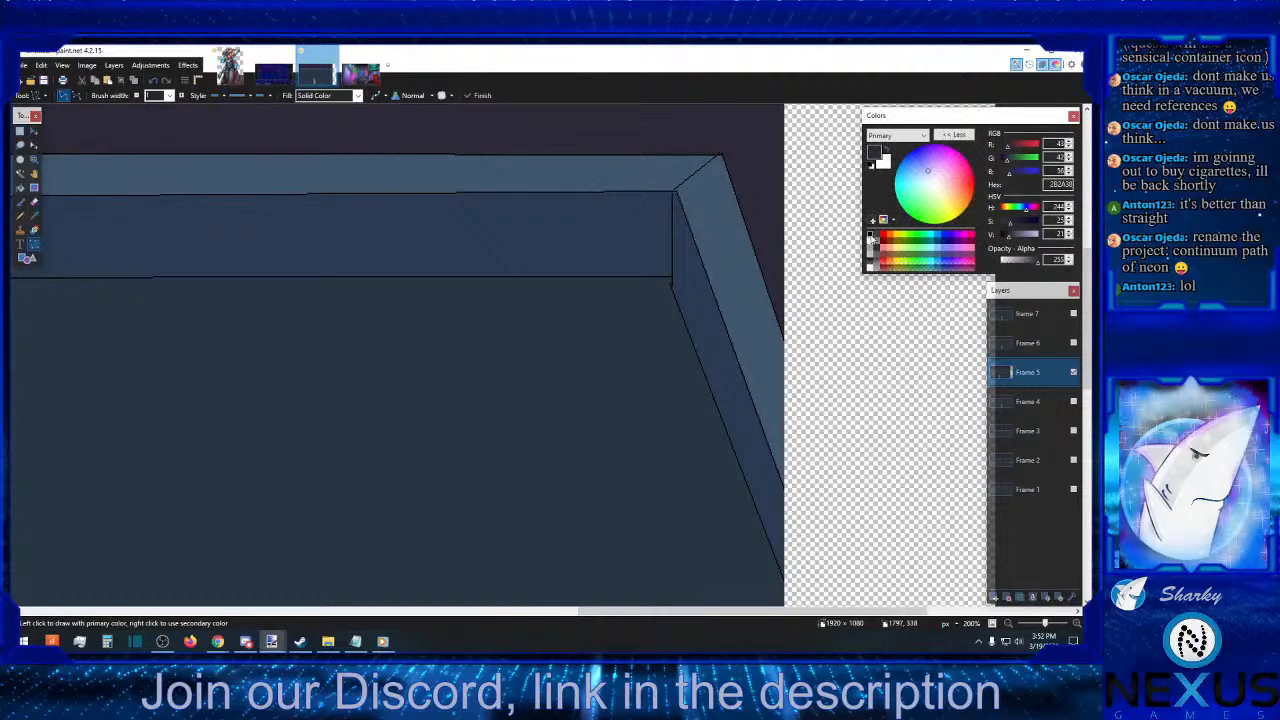
left_click(871, 236)
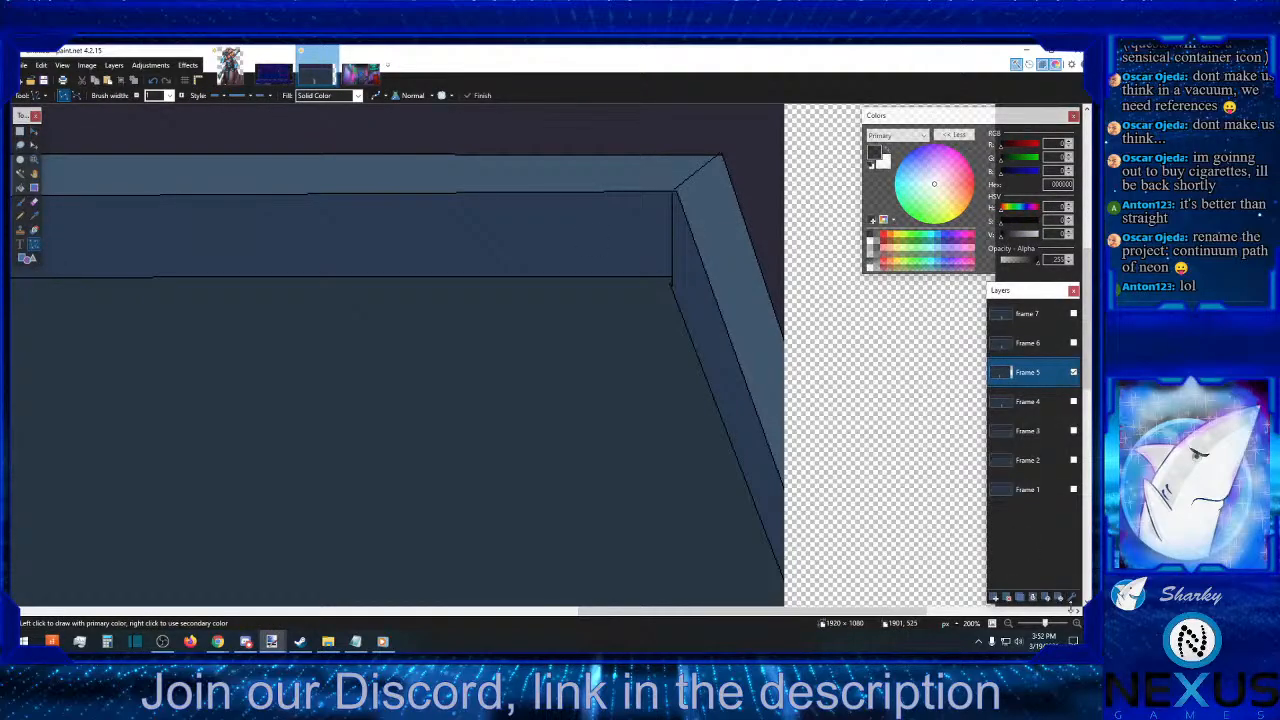
key("ctrl+plus")
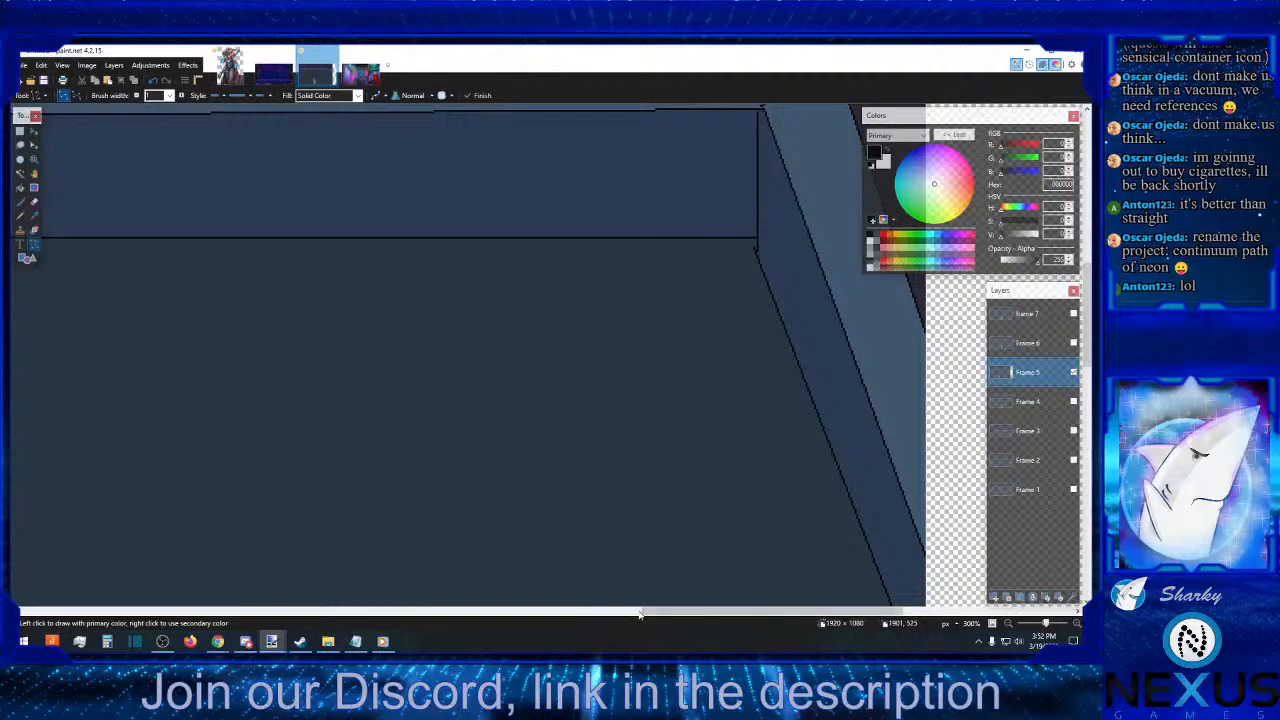
scroll(660, 615, "left", 3)
scroll(654, 615, "right", 5)
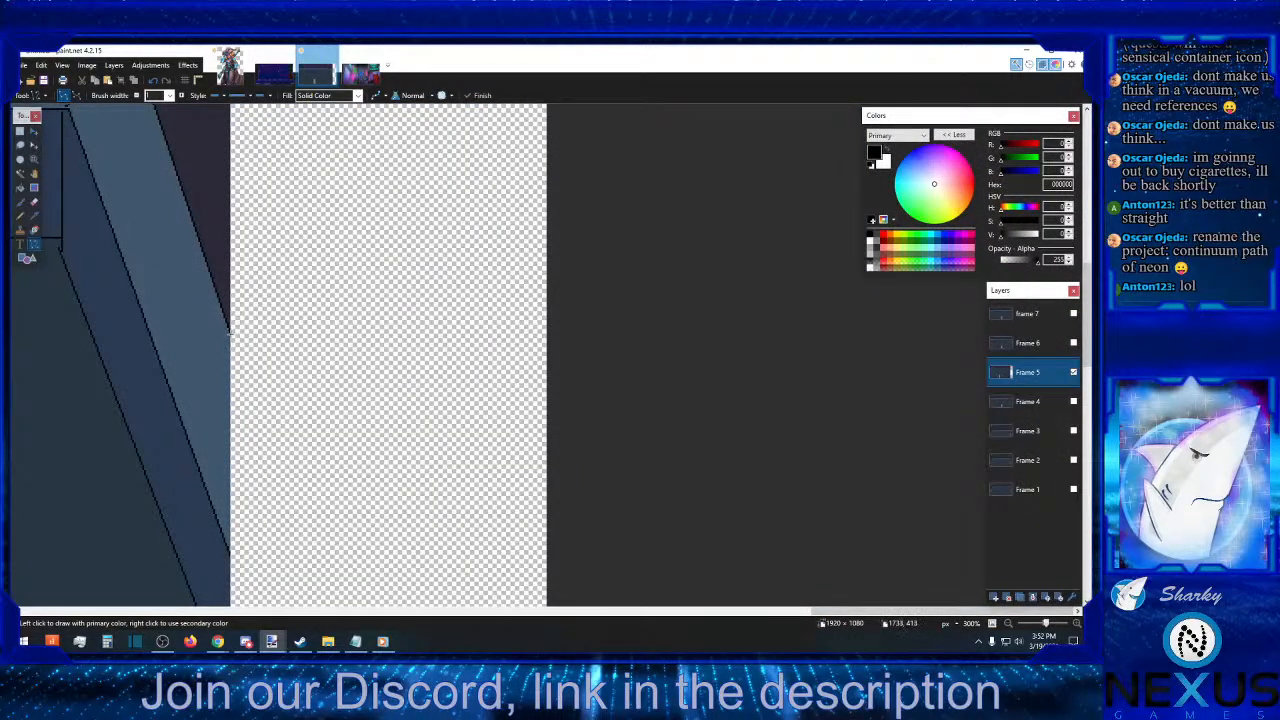
mouse_move(229, 330)
left_mouse_down()
mouse_move(306, 443)
mouse_move(469, 521)
mouse_move(471, 586)
mouse_move(457, 602)
mouse_move(500, 602)
mouse_move(563, 572)
mouse_move(815, 625)
mouse_move(887, 623)
left_mouse_up()
- Adjust the line's lower end beyond the canvas to a length of about 825 px at about -69°, and finish the line
scroll(469, 521, "down", 2)
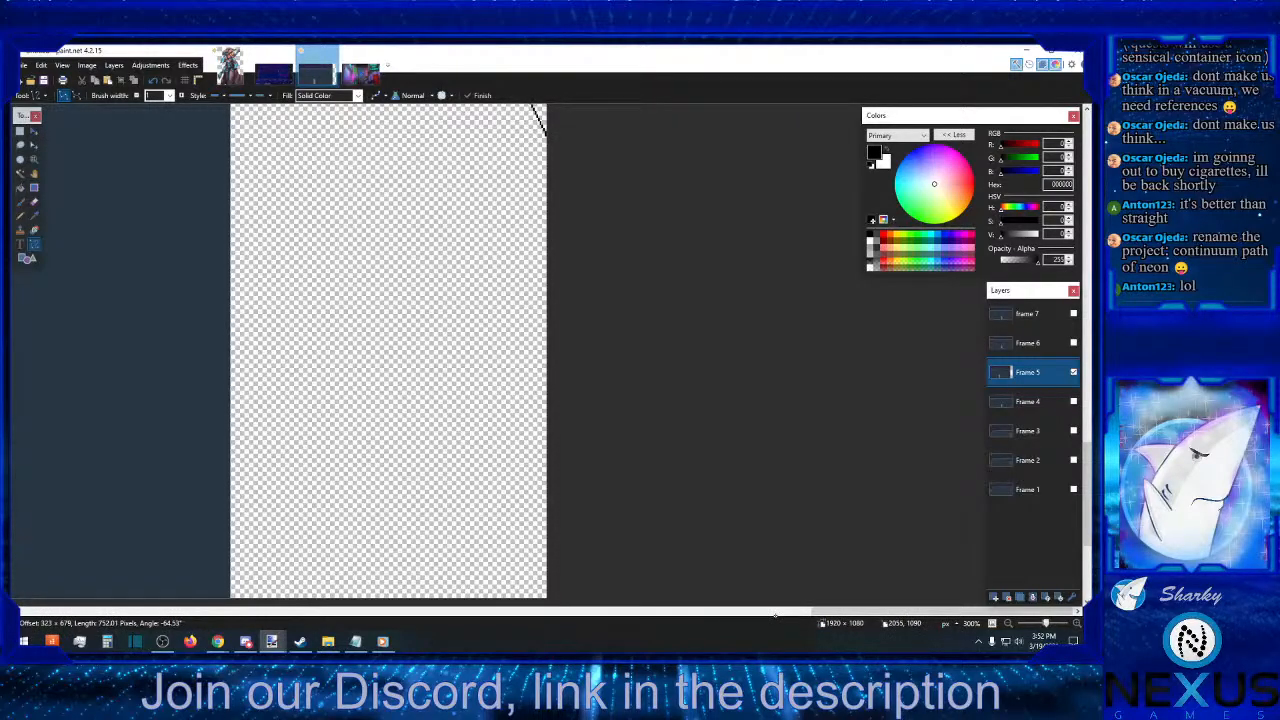
scroll(775, 614, "down", 4)
left_click_drag(775, 616, 432, 351)
scroll(500, 565, "down", 1)
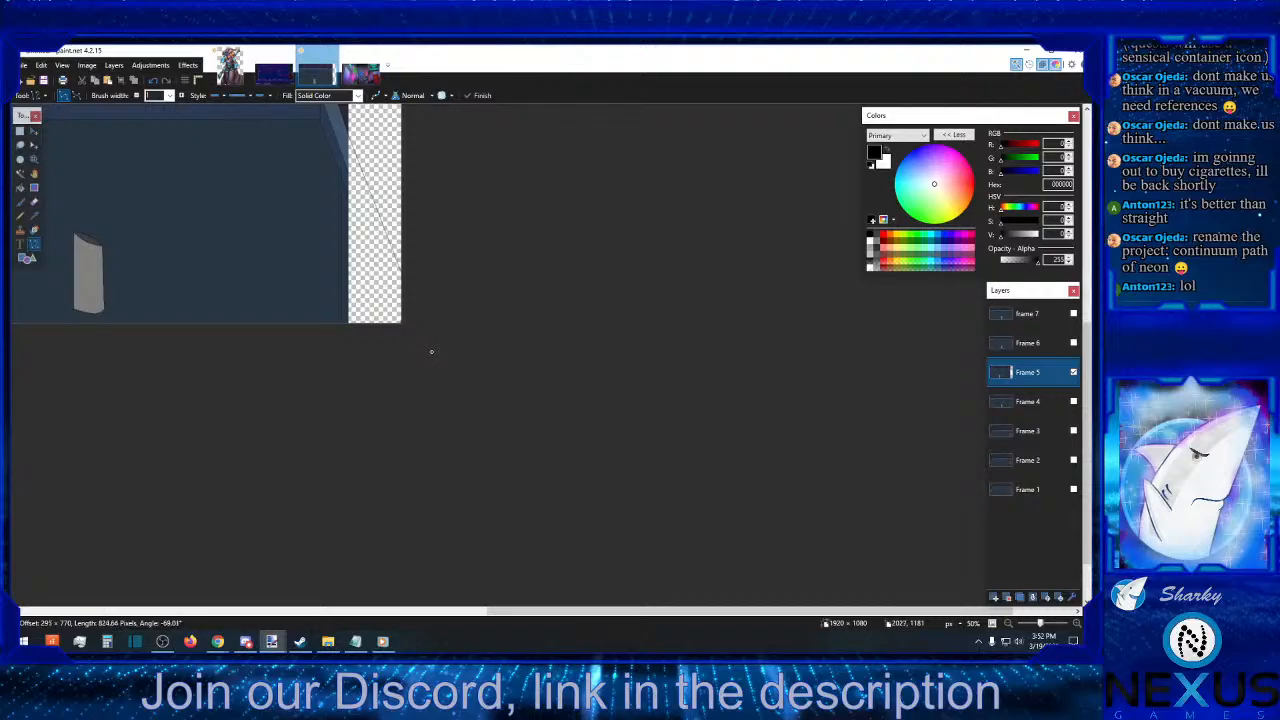
left_click_drag(432, 351, 432, 351)
key("Return")
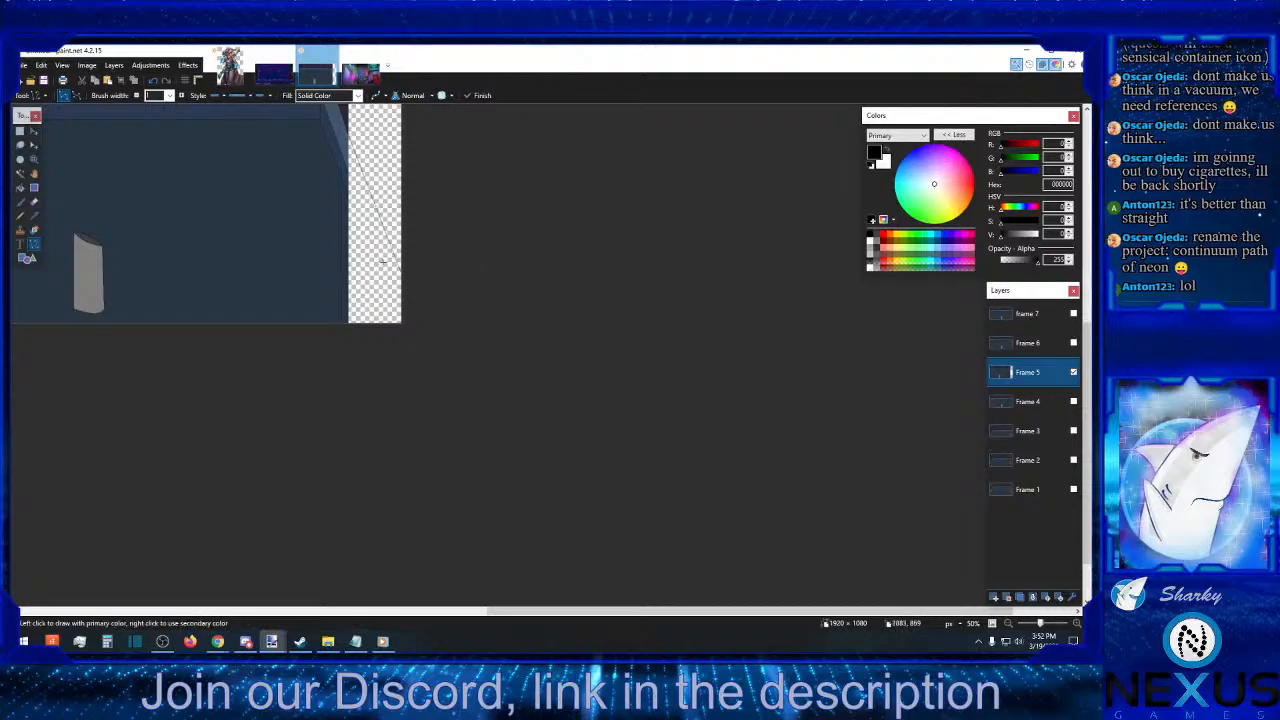
- Draw a black line on Frame 5 continuing the beam's middle outline from the cut edge down across the empty strip, and finish it
left_click(1076, 625)
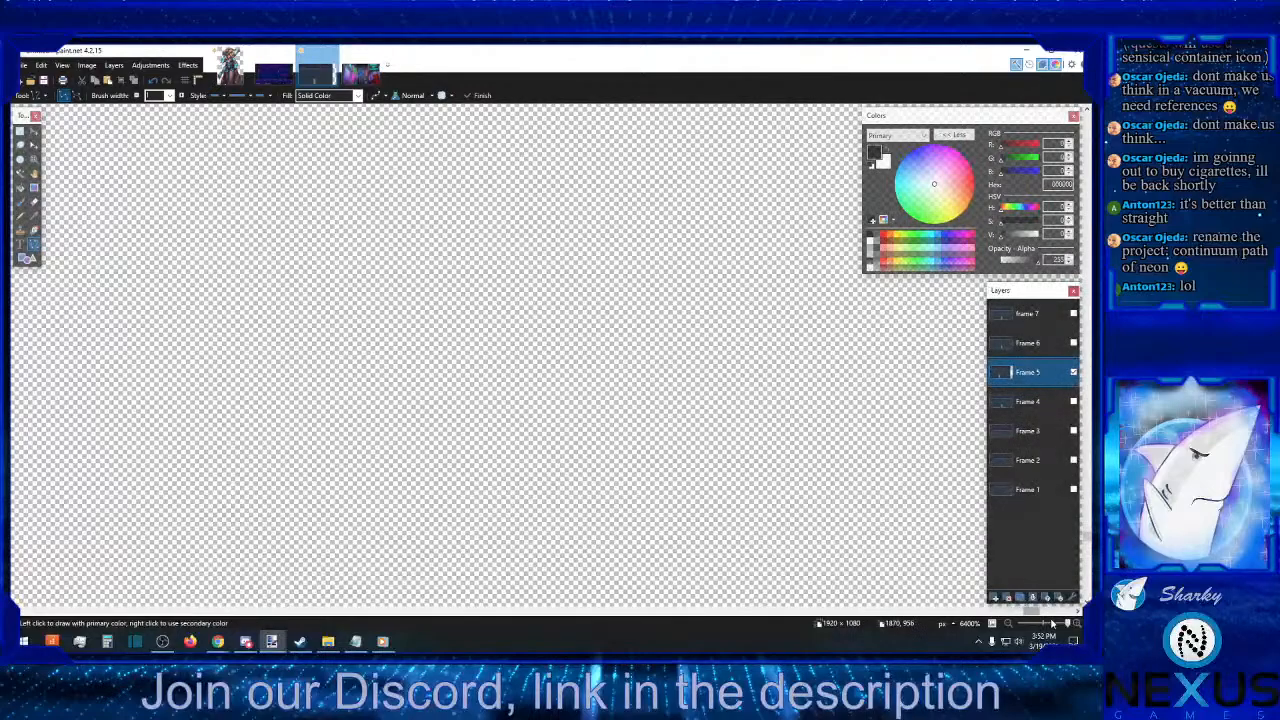
left_click(1053, 624)
left_click(1053, 624)
scroll(520, 404, "up", 3)
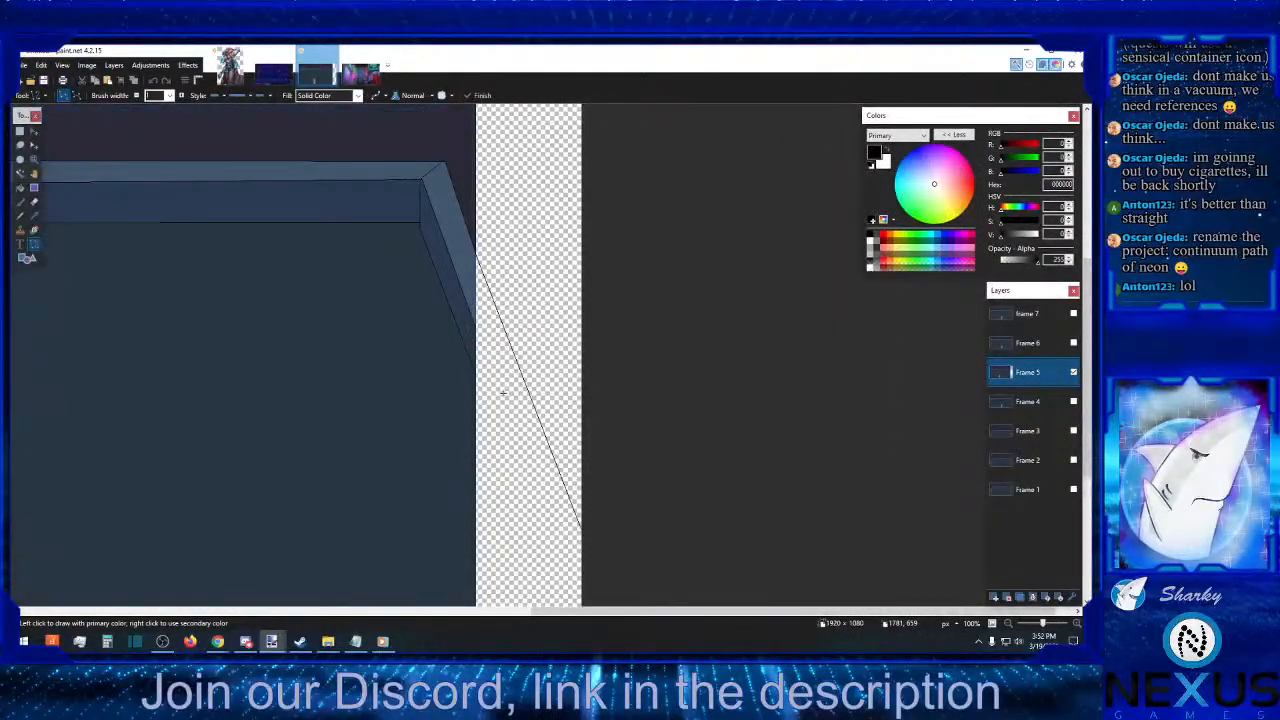
left_click(1076, 622)
left_click(1076, 622)
left_click(1076, 622)
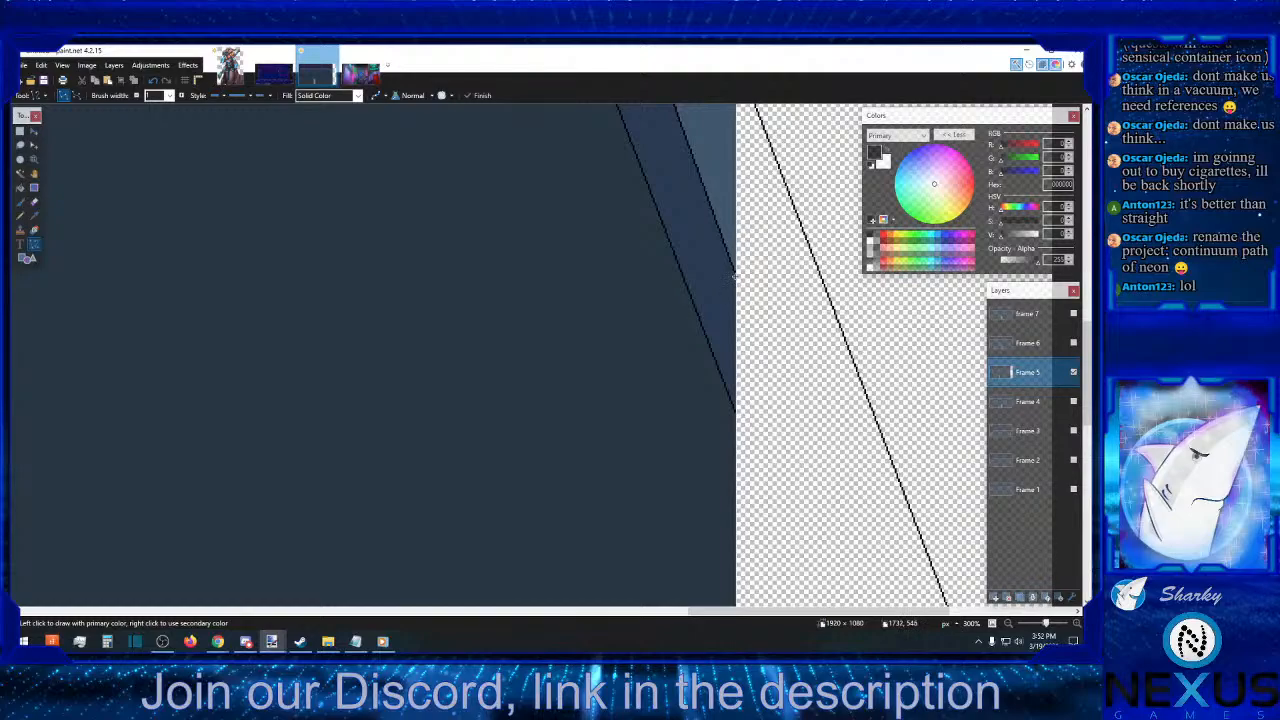
mouse_move(734, 271)
left_mouse_down()
mouse_move(776, 346)
mouse_move(855, 606)
mouse_move(869, 586)
left_mouse_up()
scroll(783, 358, "down", 1)
scroll(816, 505, "down", 1)
scroll(830, 530, "down", 1)
key("Return")
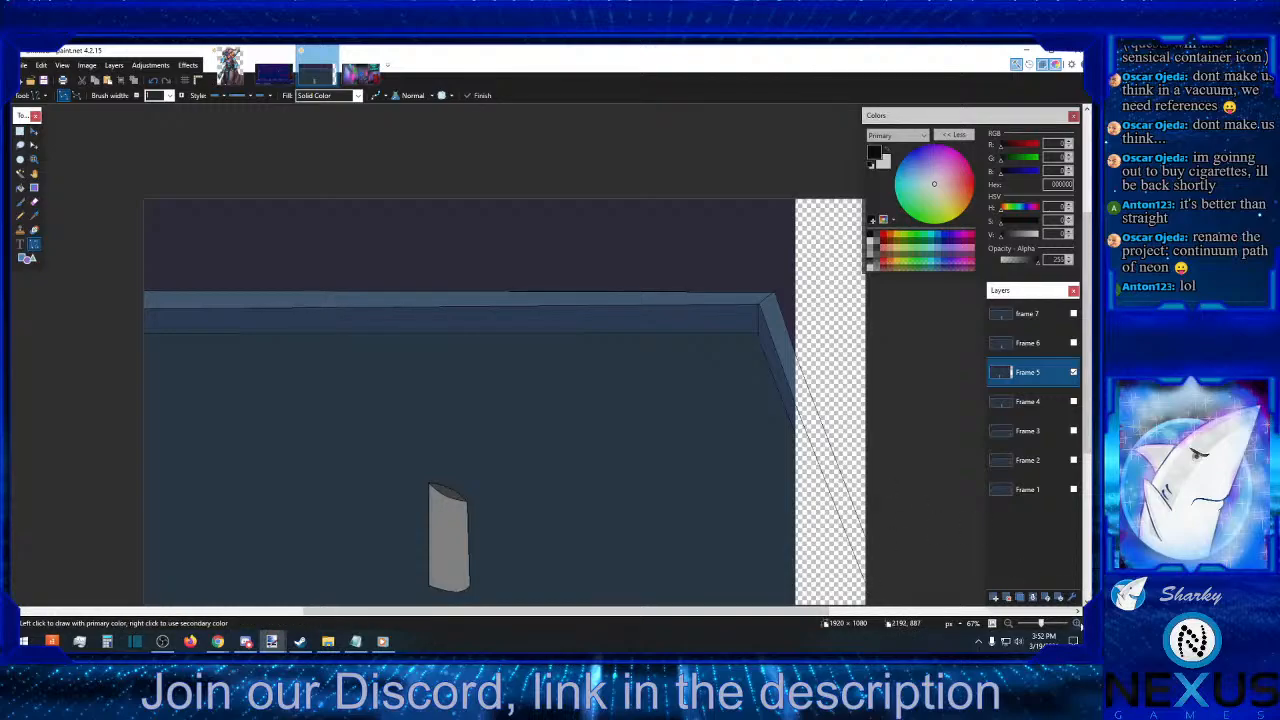
- Draw a black line about 500 px long at about -69° continuing the beam's lowest outline from the cut edge past the canvas bottom
left_click(1078, 624)
left_click(1078, 624)
left_click_drag(756, 613, 959, 614)
scroll(700, 446, "down", 3)
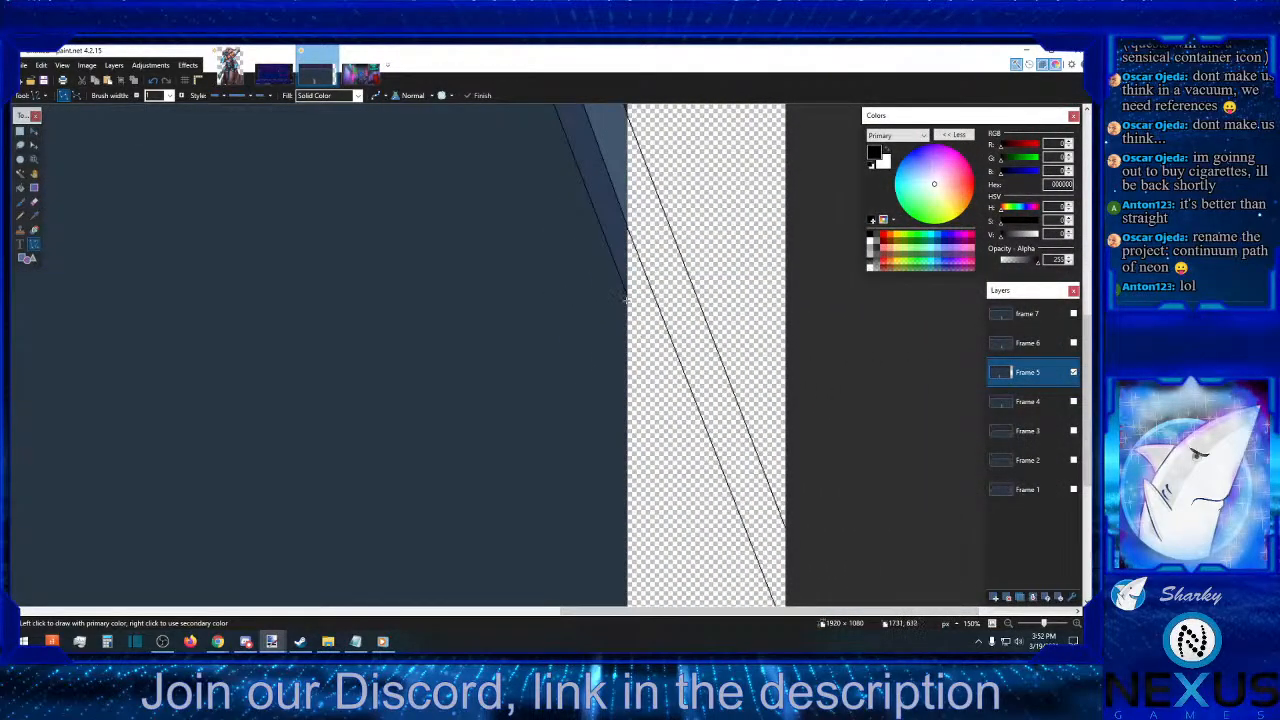
mouse_move(626, 295)
left_mouse_down()
mouse_move(656, 356)
mouse_move(709, 412)
mouse_move(780, 418)
left_mouse_up()
scroll(709, 412, "down", 5)
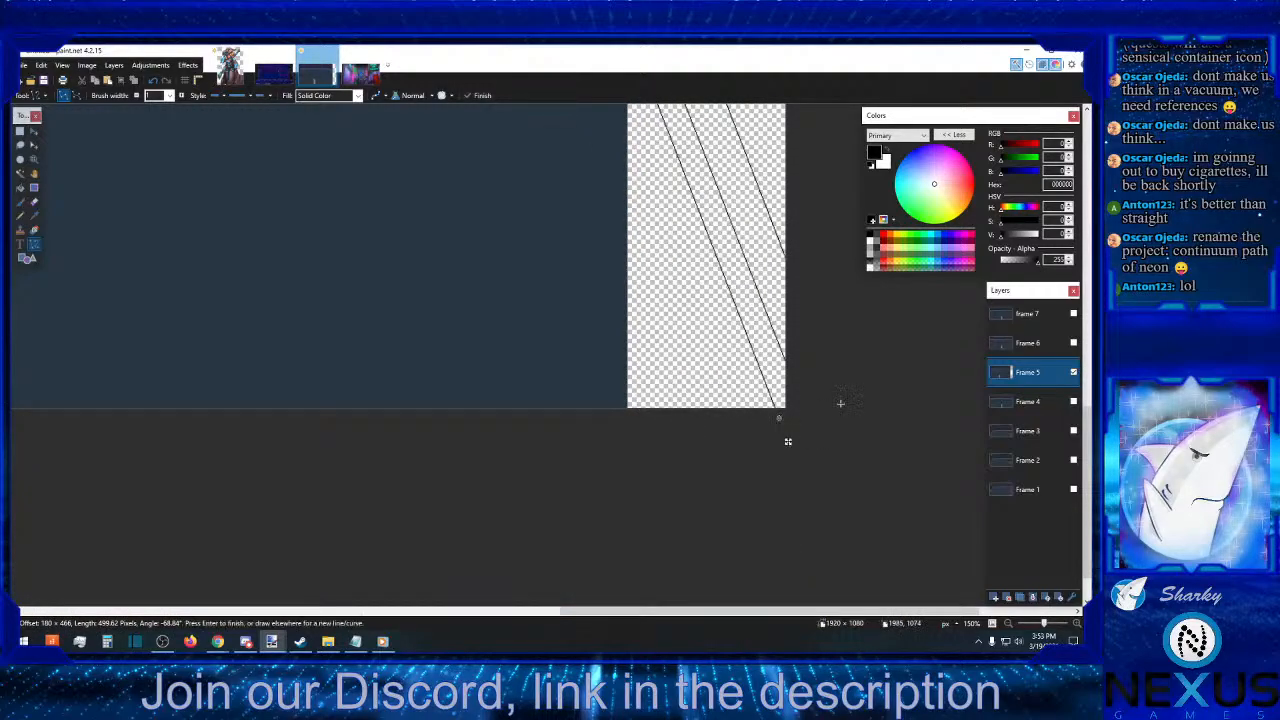
left_click(841, 402)
- Sample the beam's lighter blue 41576E and fill the outlined upper beam face in the empty strip with it
scroll(841, 401, "up", 6)
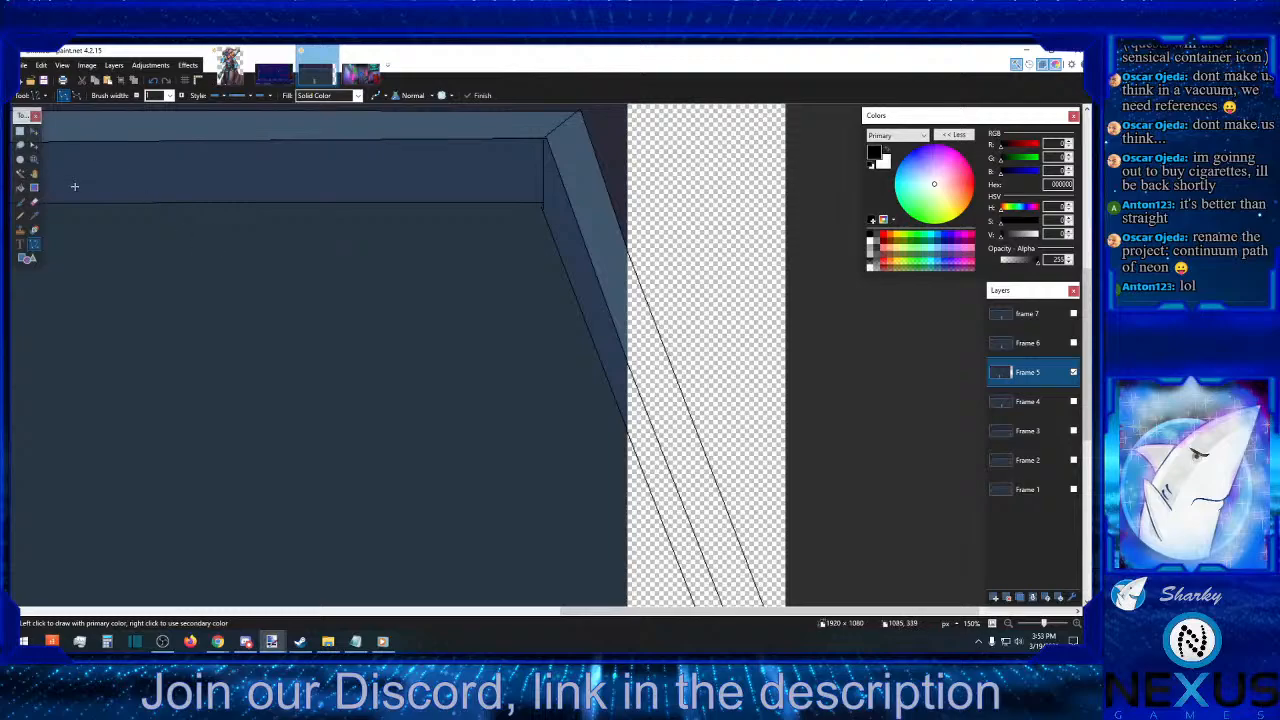
left_click(34, 215)
left_click(606, 258)
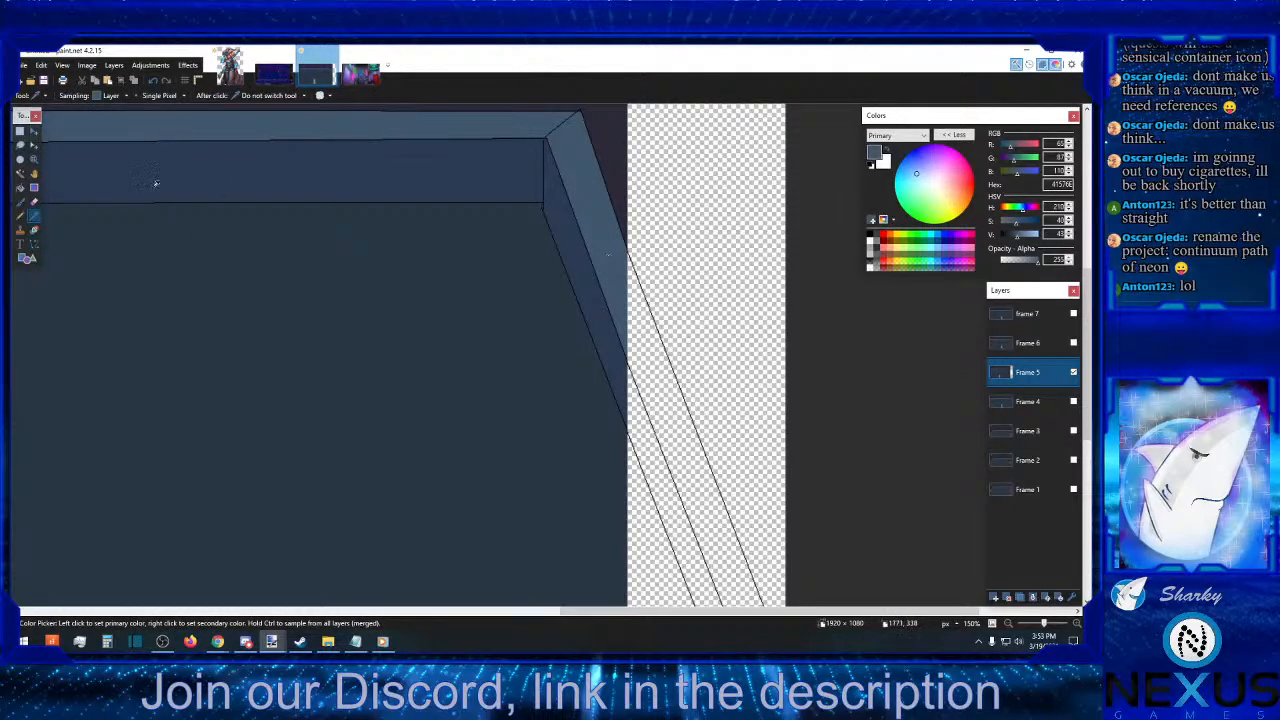
left_click(20, 187)
left_click(643, 350)
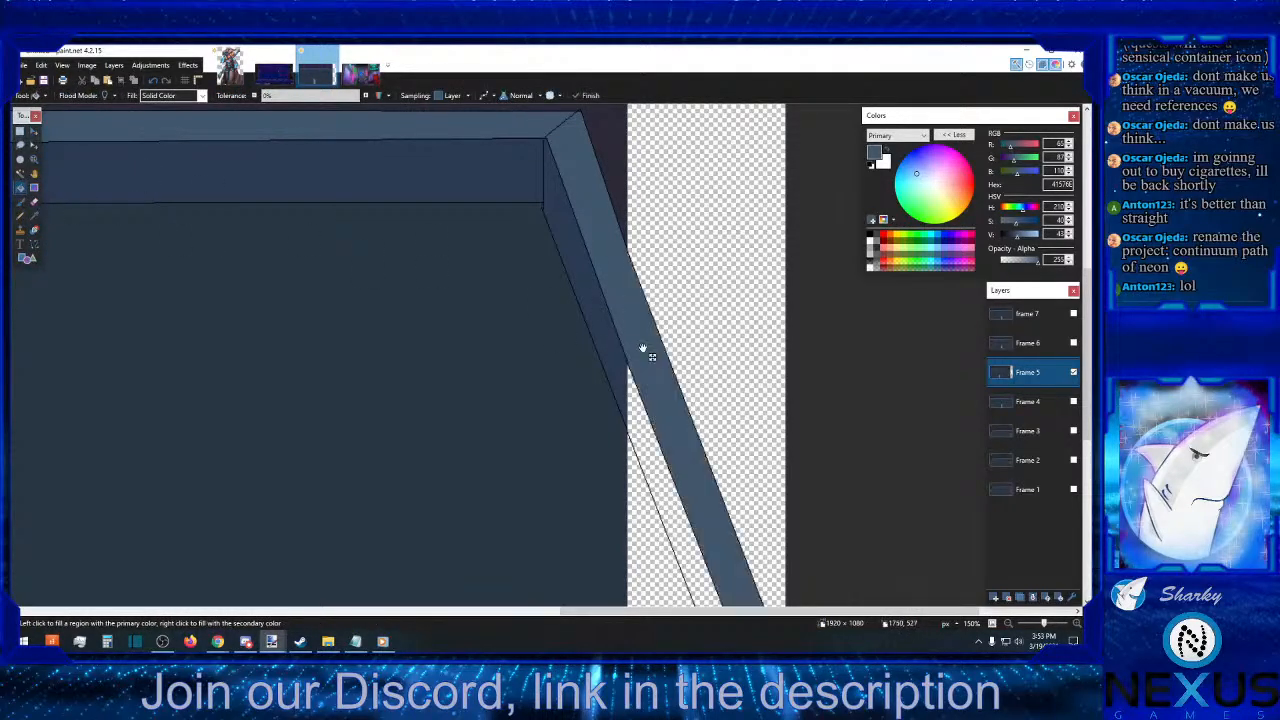
- Sample the beam's darker blue 2C3B52 and fill the narrow lower beam face in the empty strip with it
left_click(34, 215)
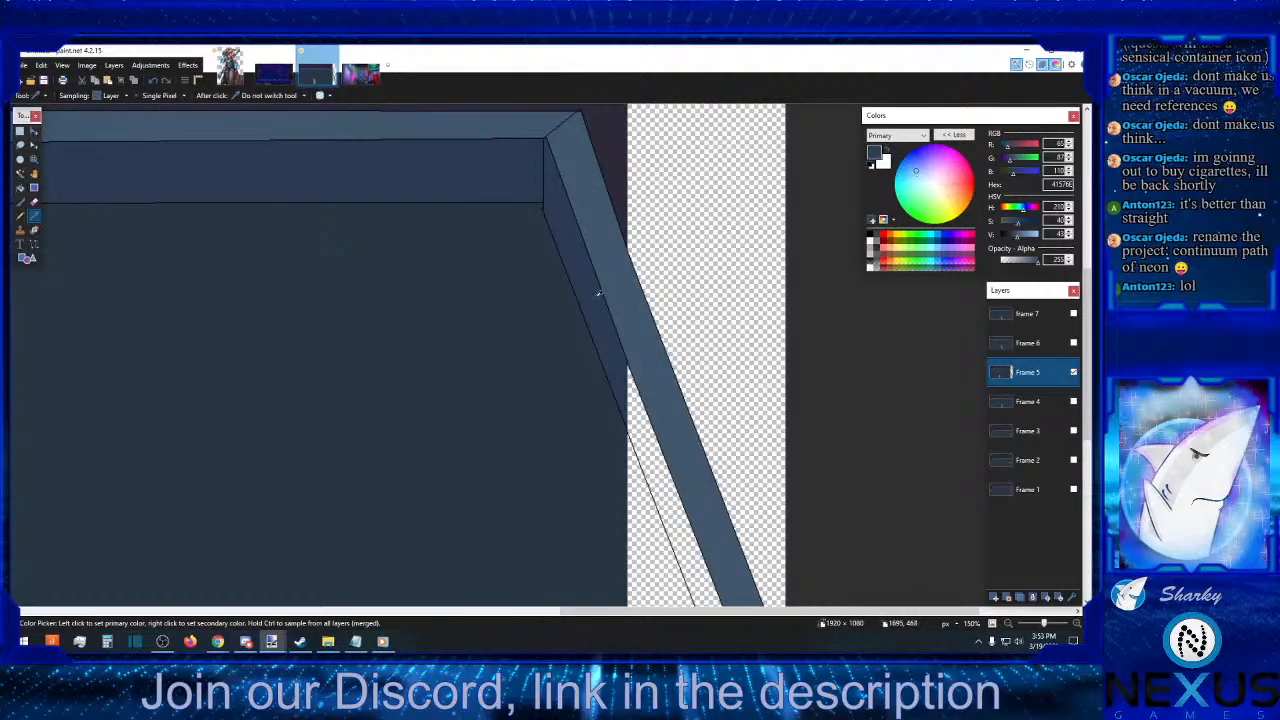
left_click(20, 187)
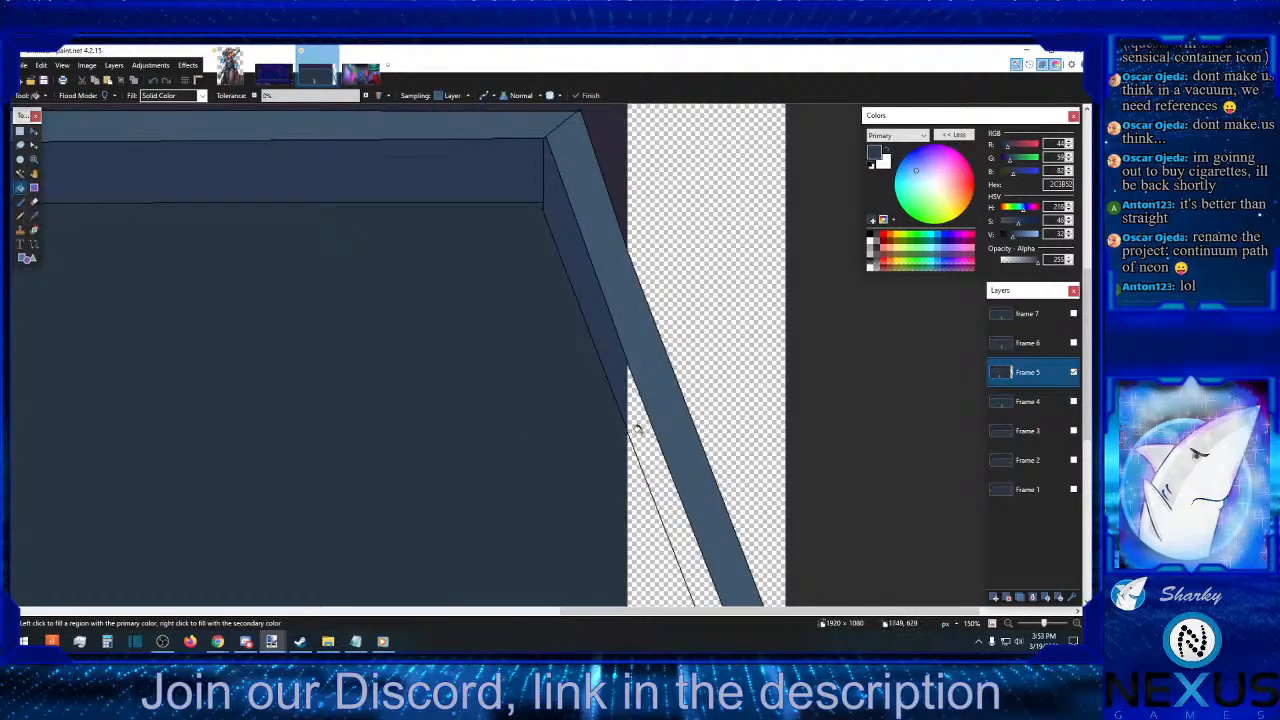
left_click(629, 424)
- Sample the large panel's color 293744 and fill the empty triangle below the extended beam with it
scroll(629, 424, "down", 3)
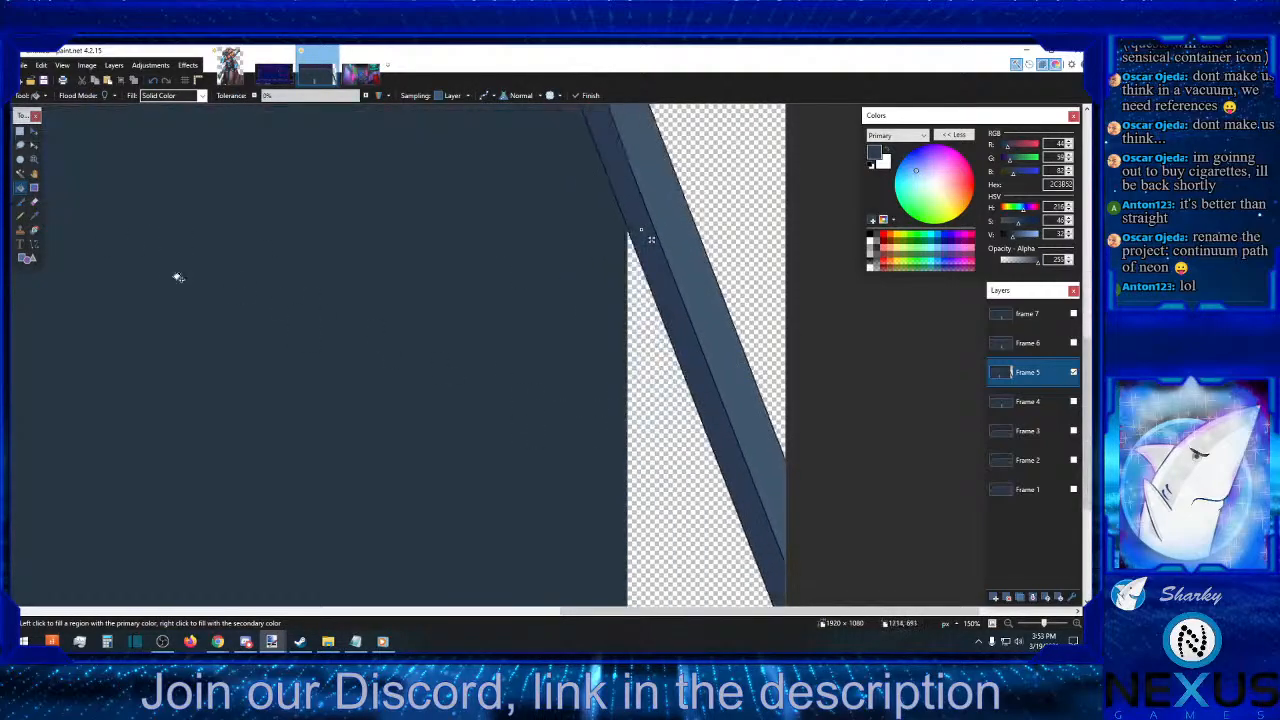
left_click(34, 215)
left_click(582, 324)
left_click(20, 187)
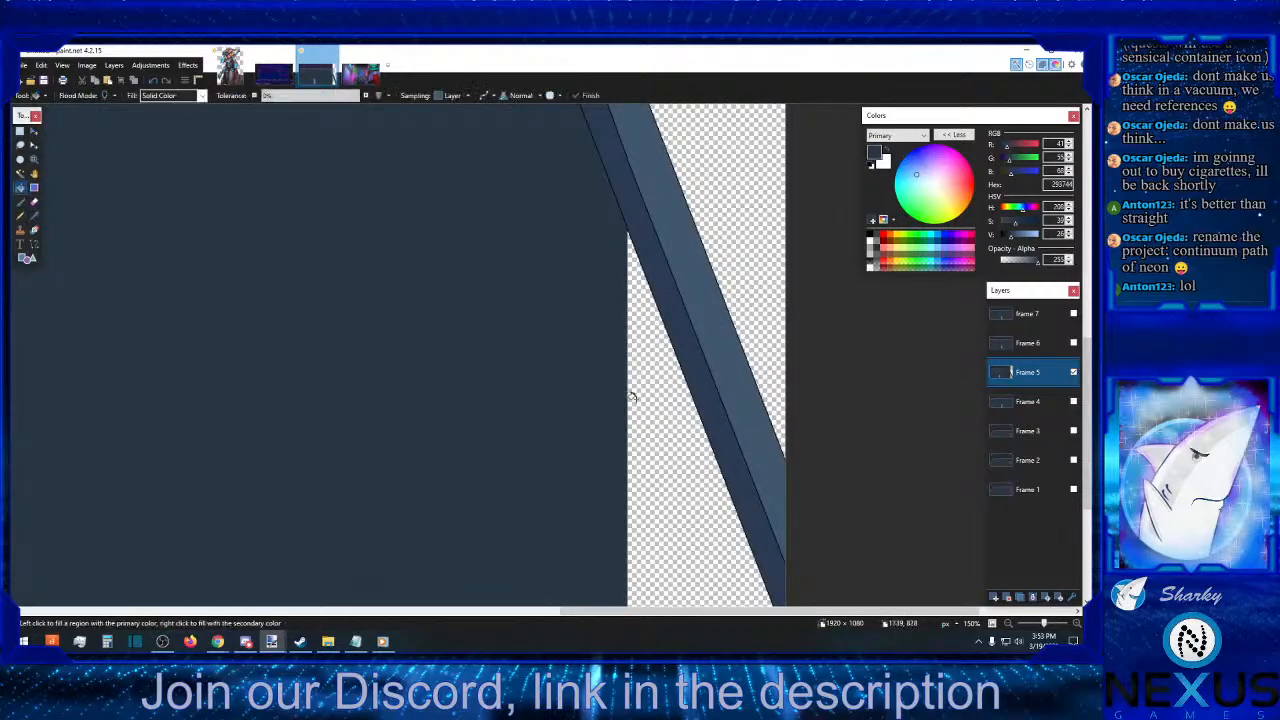
left_click(678, 415)
- Sample the dark purple background 2B2A38 and fill the remaining empty strip above the extended beam with it
scroll(678, 415, "up", 3)
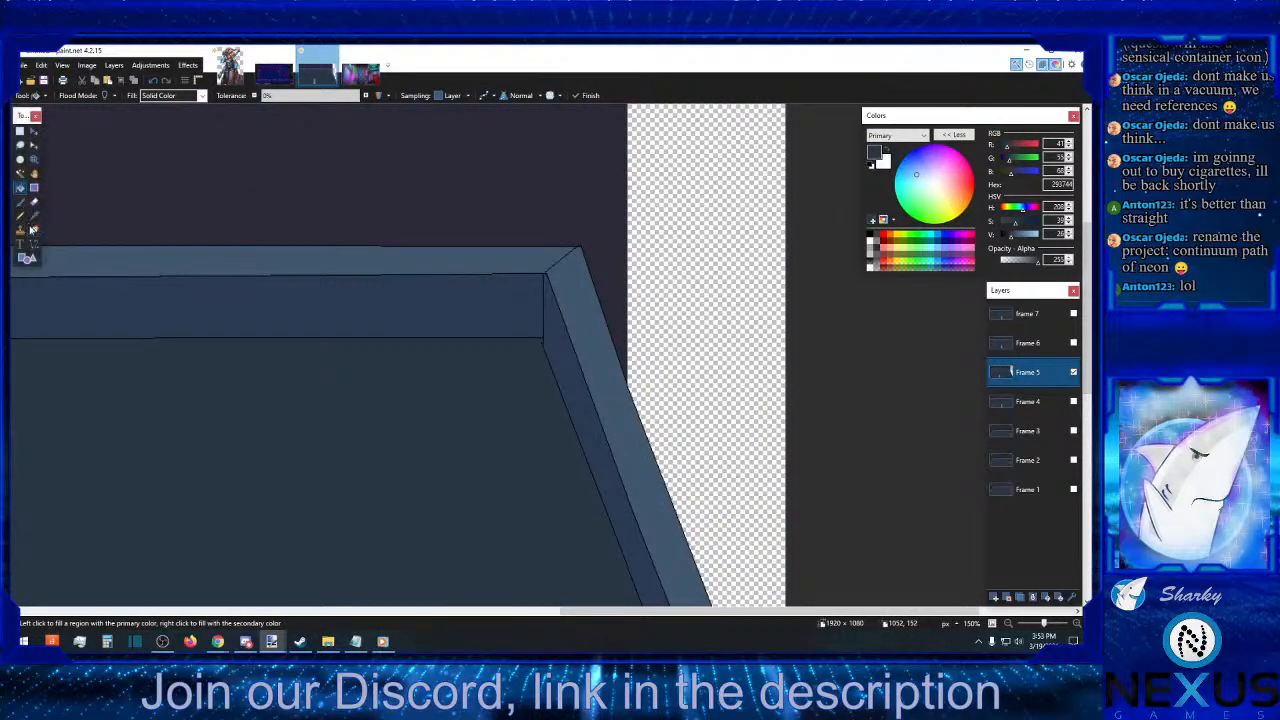
left_click(34, 215)
left_click(434, 189)
left_click(20, 187)
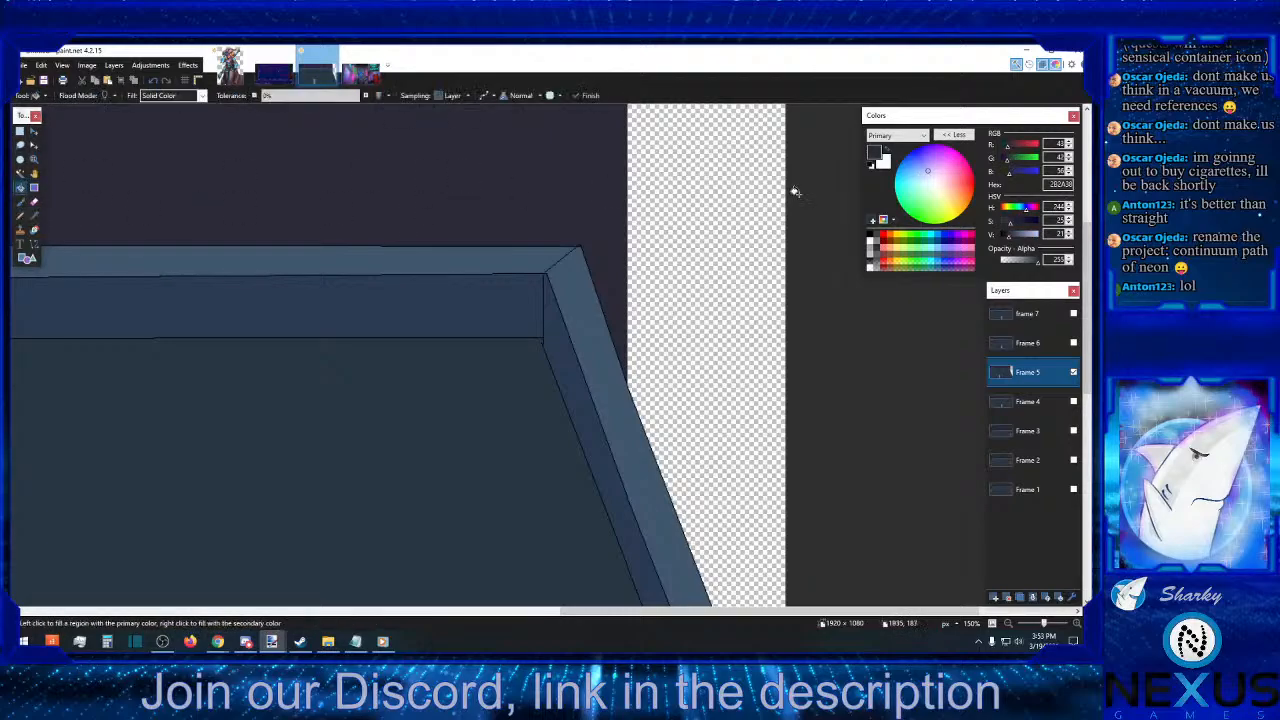
left_click(736, 197)
- Merge the frame 7 layer down into Frame 6
left_click(20, 131)
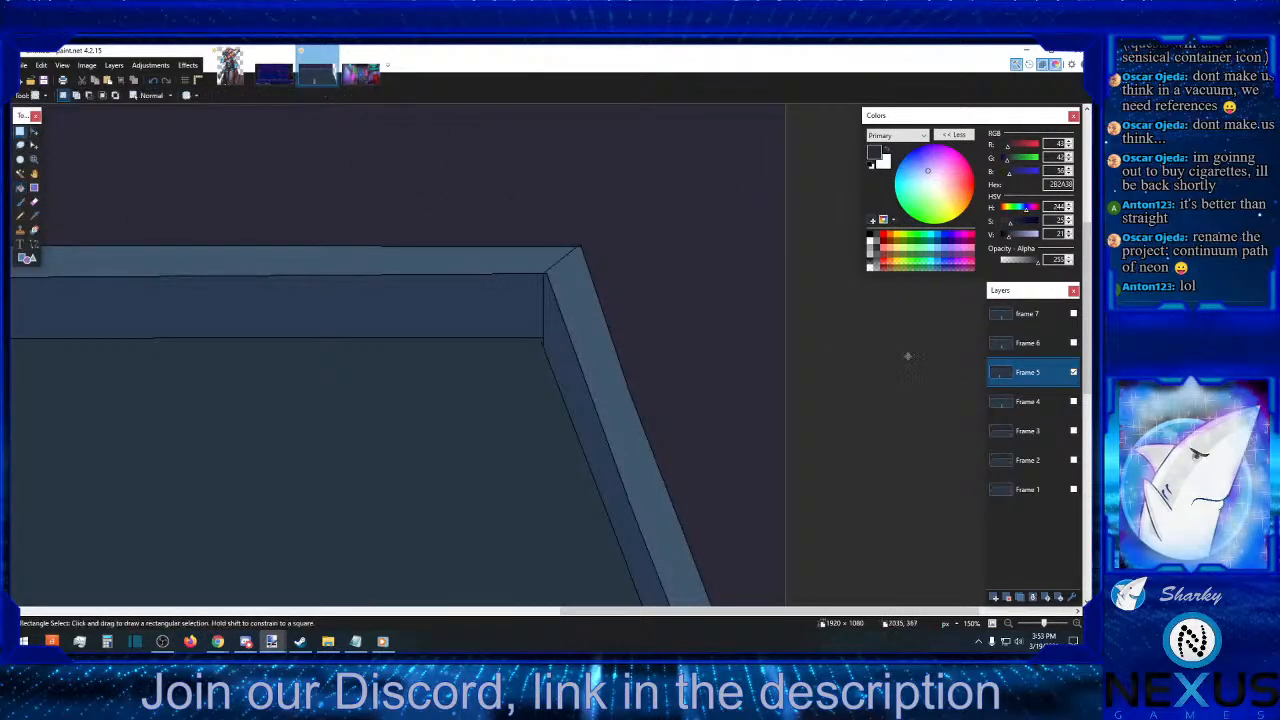
left_click(1008, 623)
left_click(1008, 623)
left_click(1008, 623)
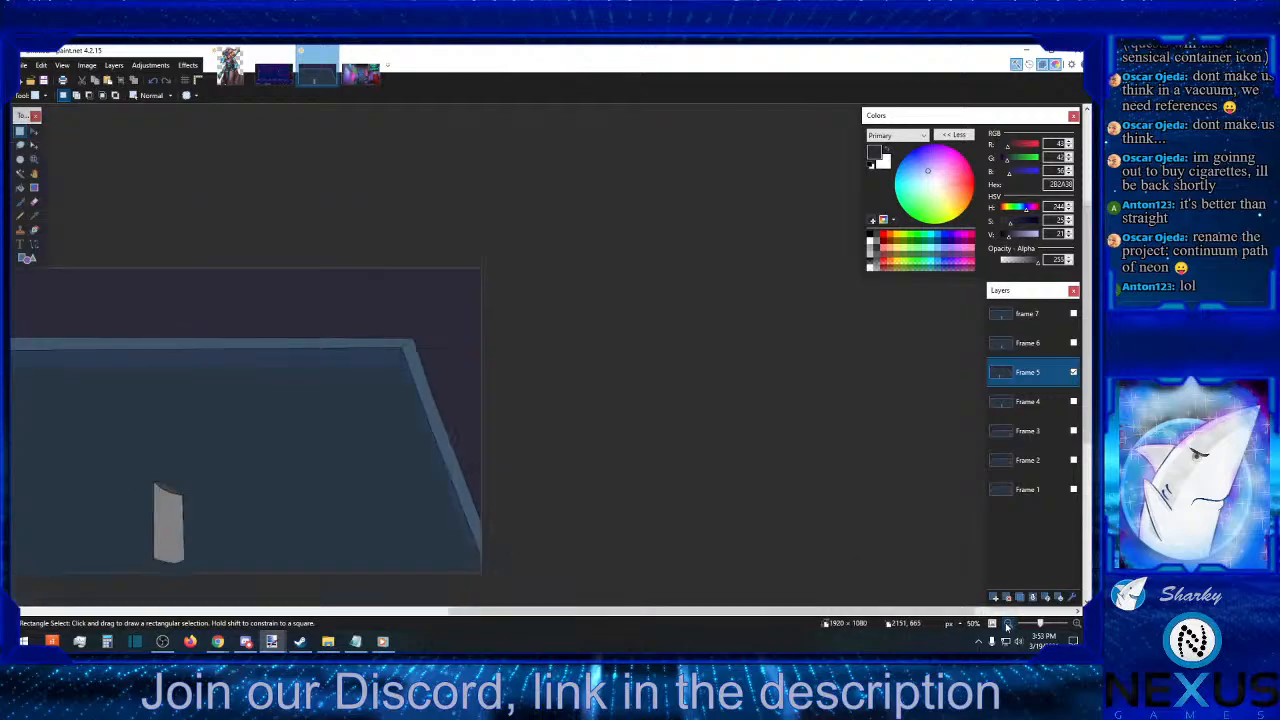
left_click(1008, 623)
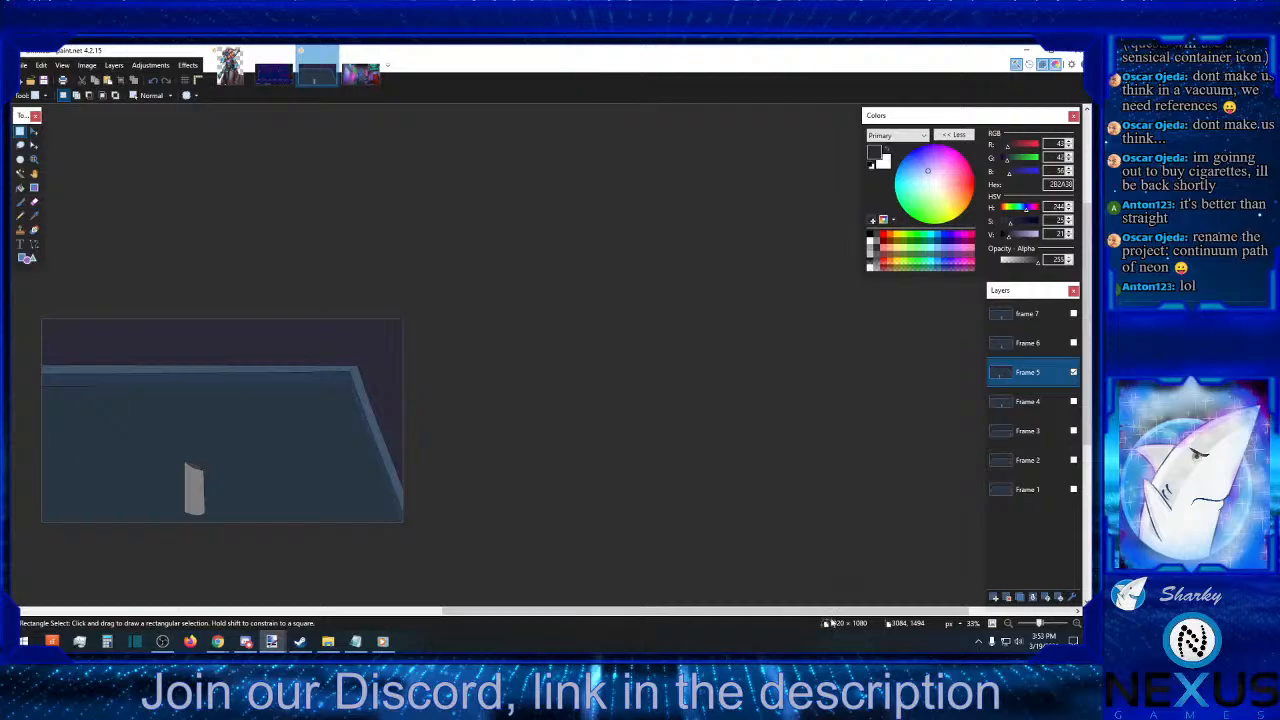
left_click(1020, 345)
left_click(1020, 313)
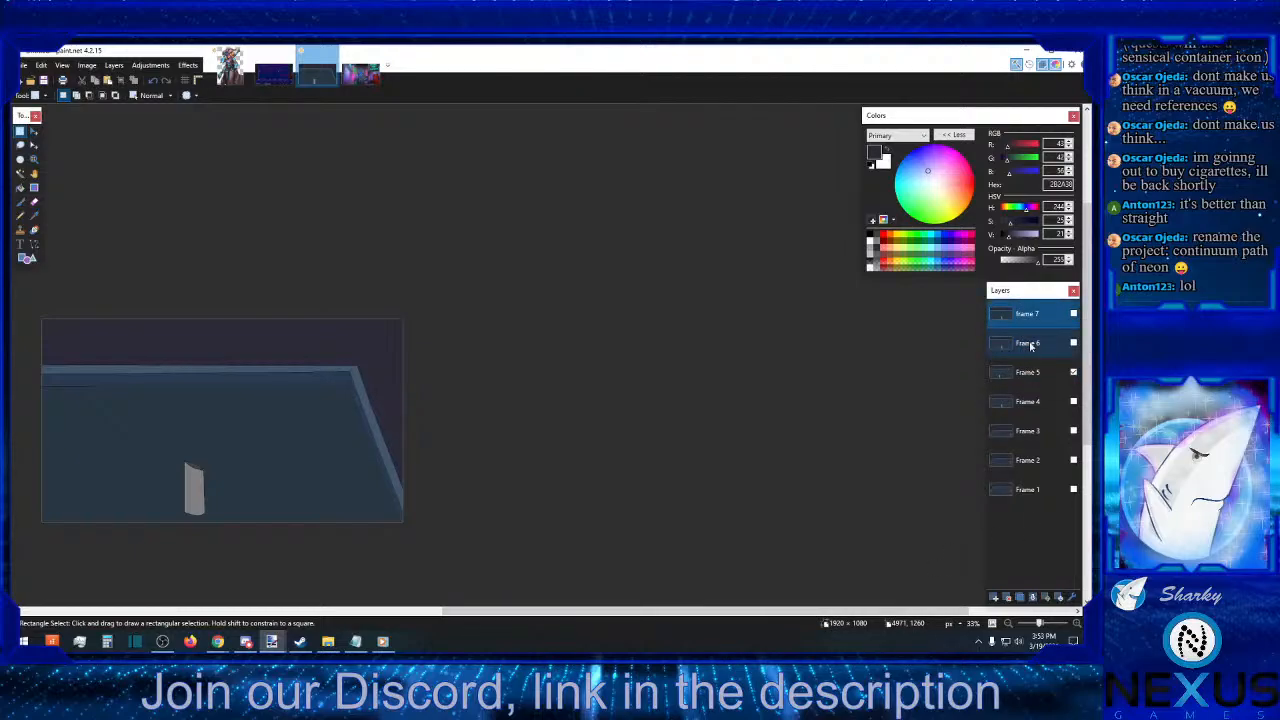
left_click(1033, 597)
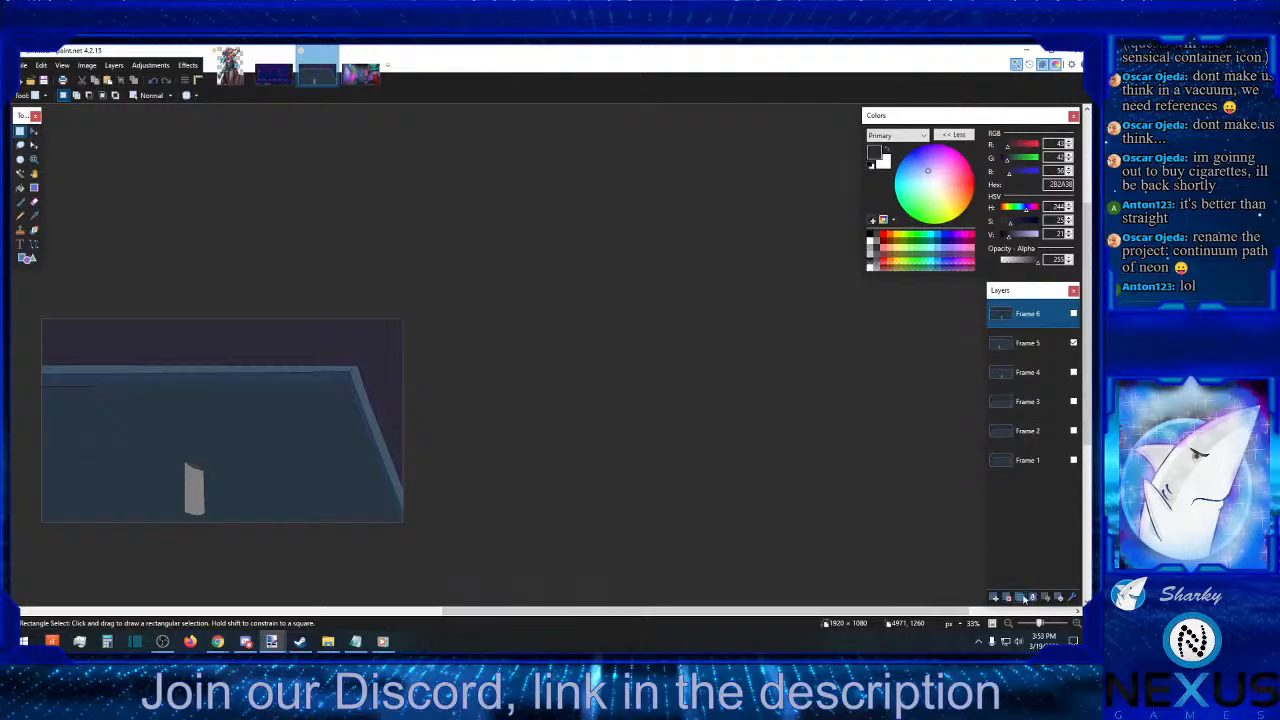
- Copy the whole Frame 5 image and paste it into the Frame 6 layer, with Frame 5 hidden and Frame 6 shown
left_click(1034, 343)
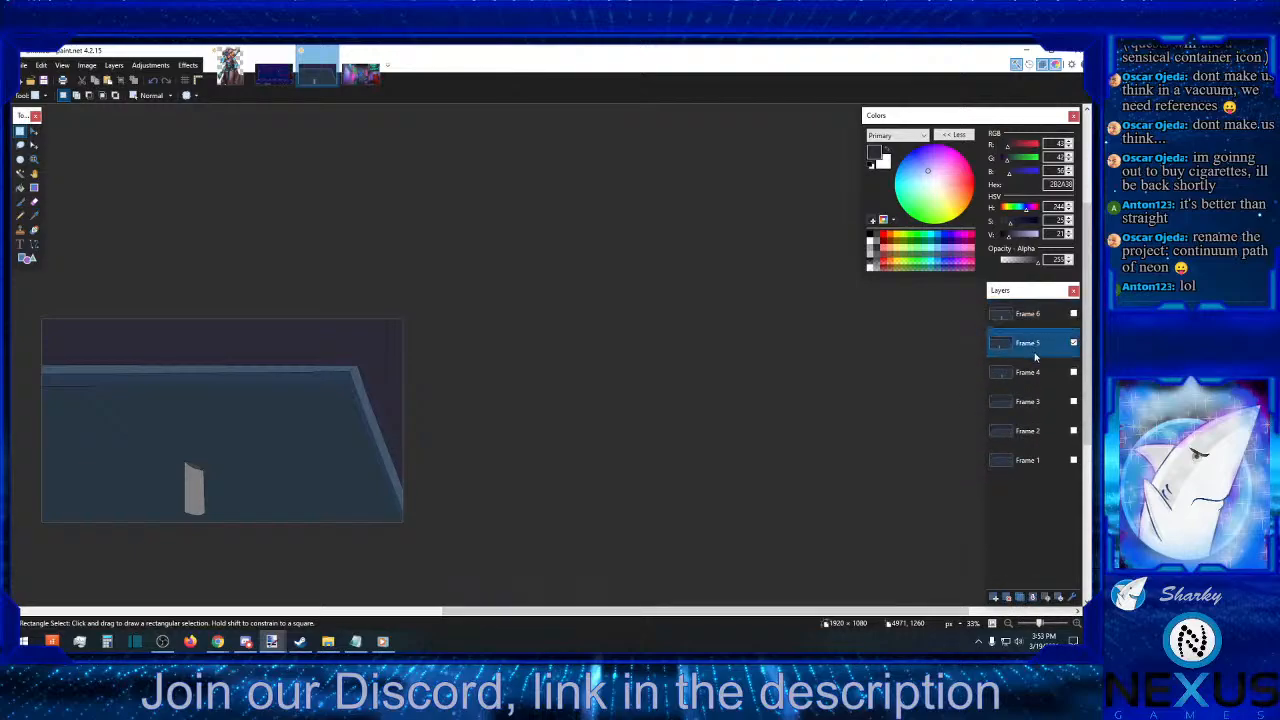
left_click_drag(432, 292, 30, 560)
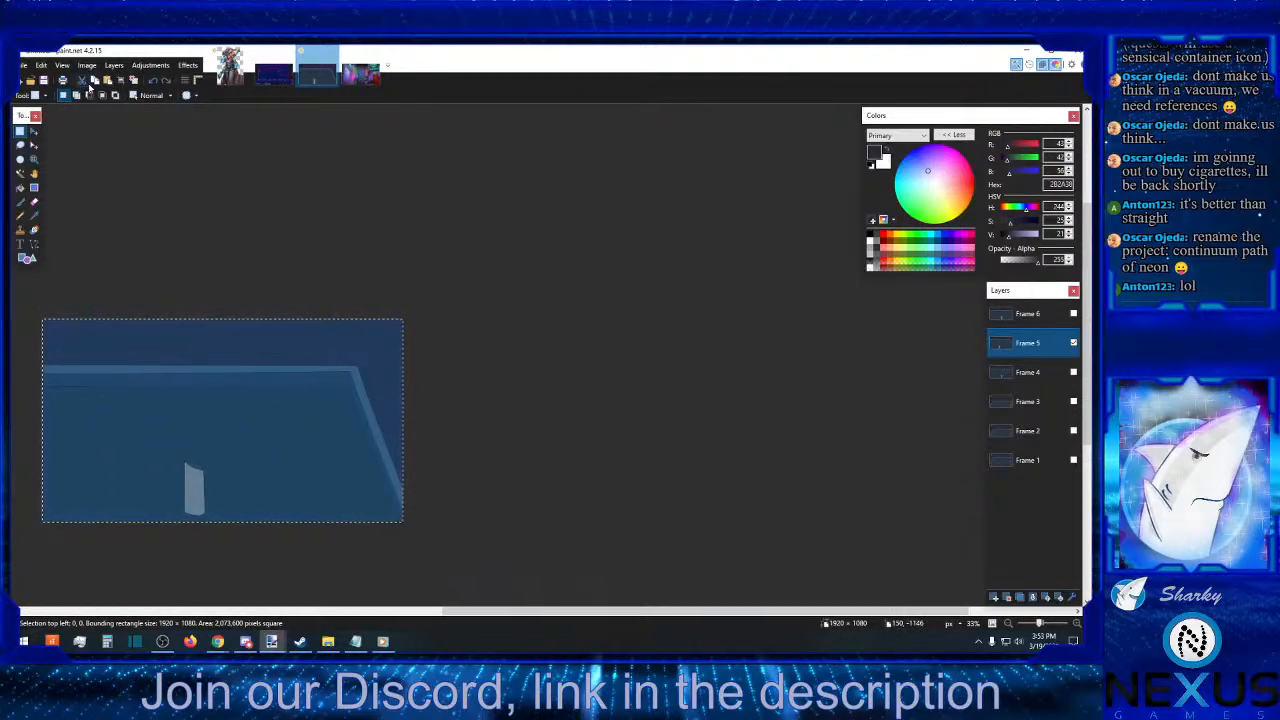
left_click(994, 318)
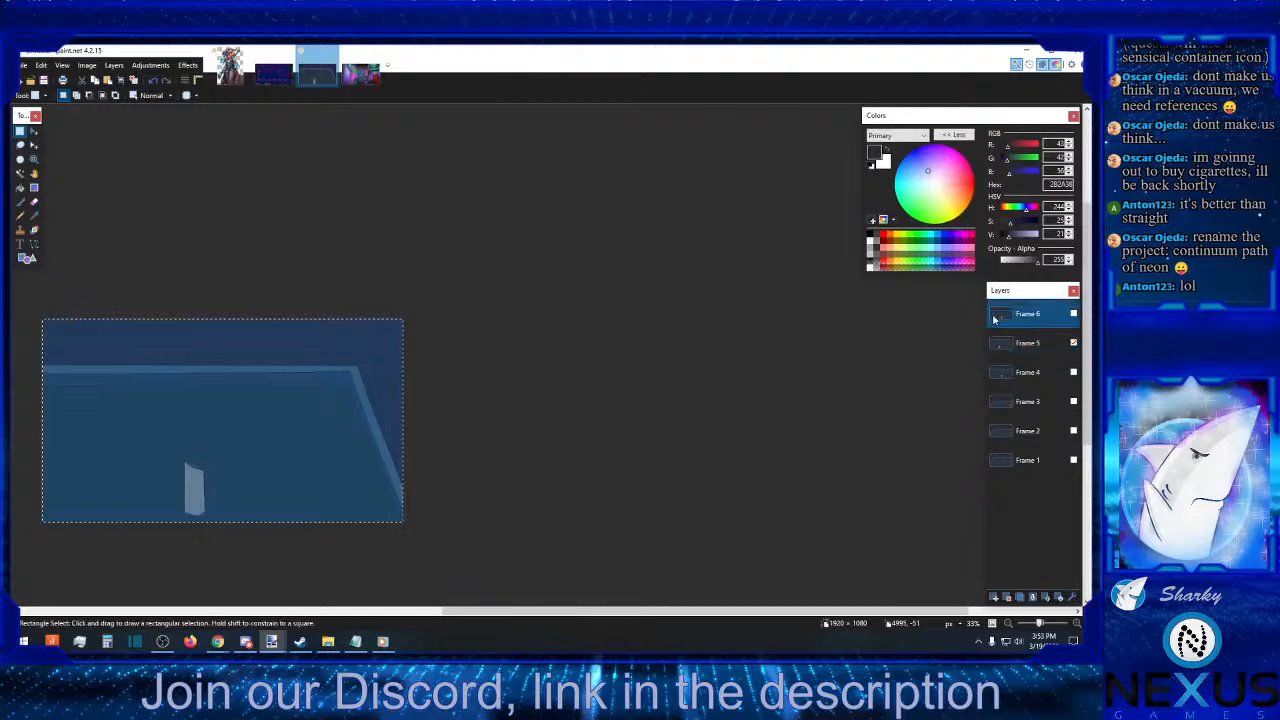
left_click(109, 81)
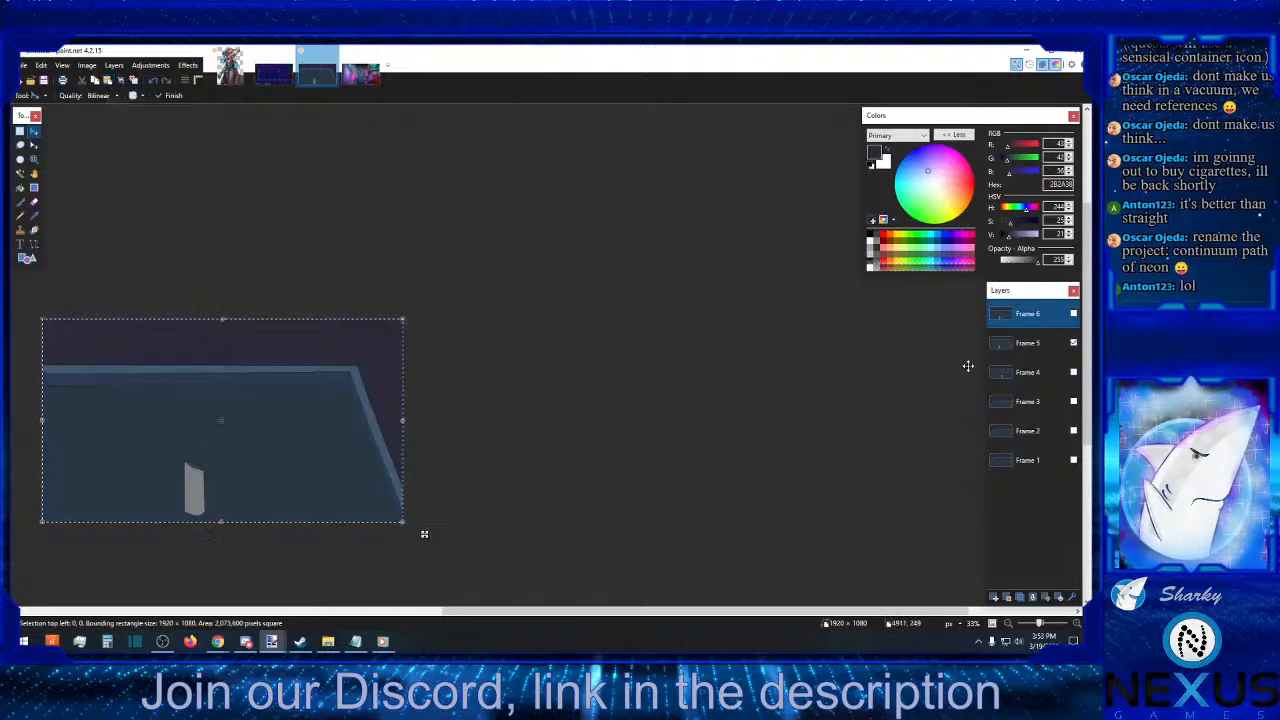
left_click(1073, 343)
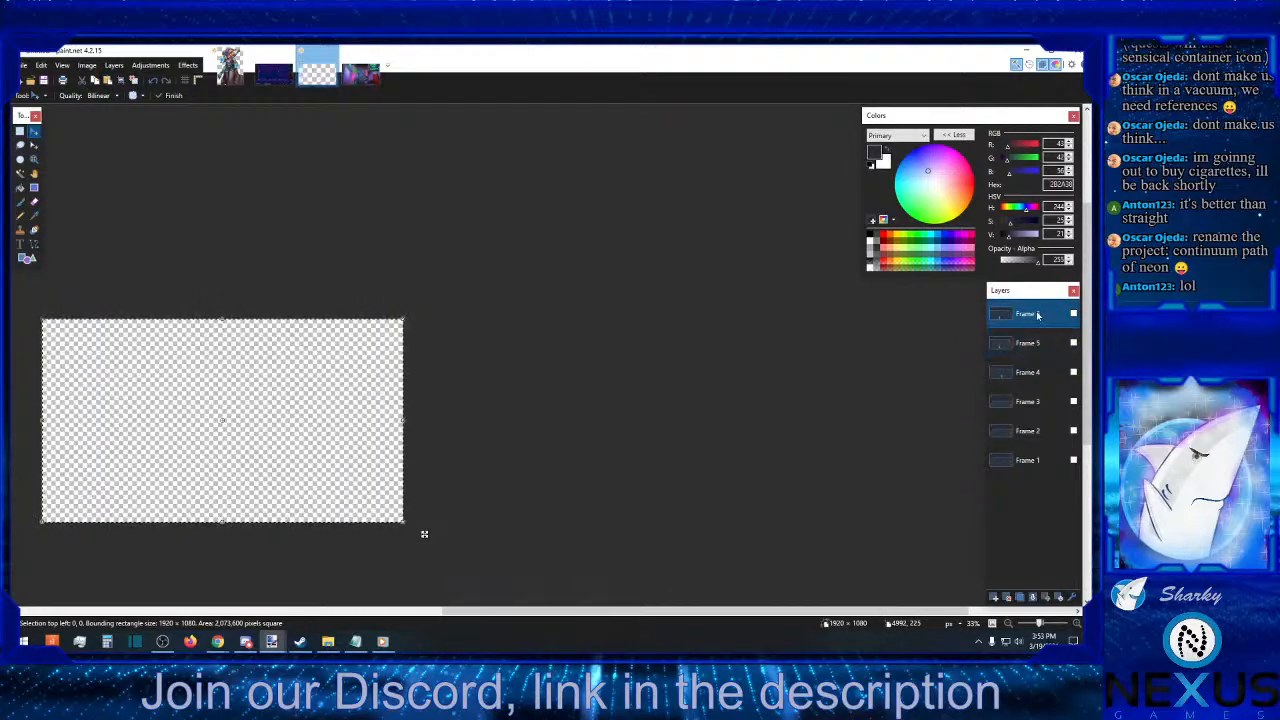
left_click(1073, 314)
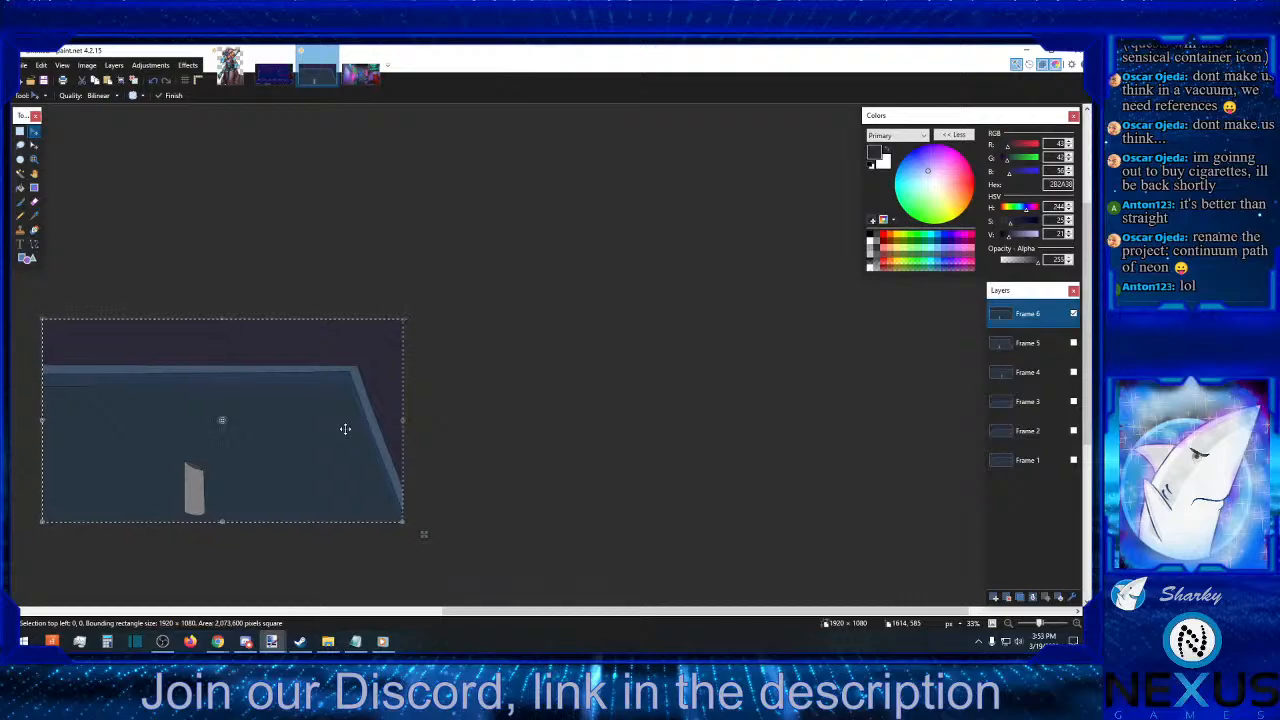
- Move the pasted Frame 6 content 199 px to the left, then deselect it
key("Left")
key("Left")
key("Left")
key("Left")
key("Left")
key("Left")
key("Left")
key("Left")
key("Left")
key("Left")
key("Left")
key("Left")
key("Left")
key("Left")
key("Left")
key("Left")
key("Left")
key("Left")
key("Left")
key("Left")
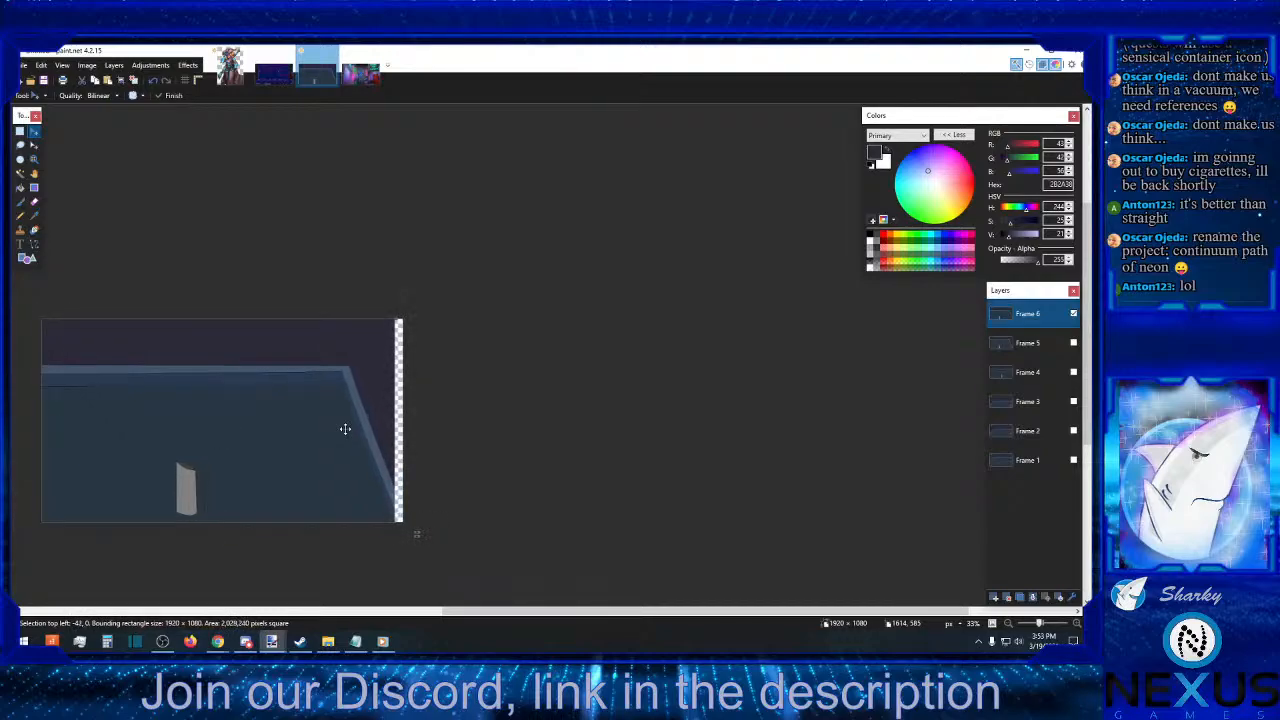
key("Left")
key("Left")
key("Left")
key("Left")
key("Left")
key("Left")
key("Left")
key("Left")
key("Left")
key("Left")
key("Left")
key("Left")
key("Left")
key("Left")
key("Left")
key("Left")
key("Left")
key("Left")
key("Left")
key("Left")
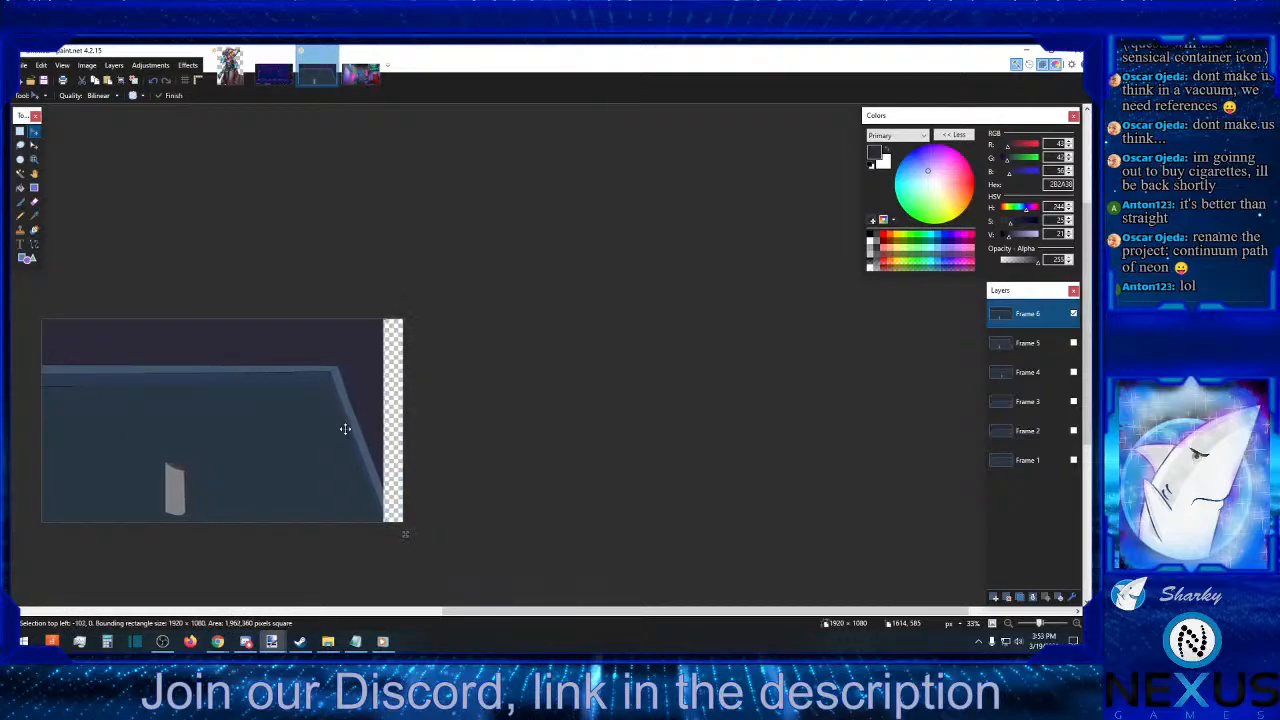
key("Left")
key("Left")
key("Left")
key("Left")
key("Left")
key("Left")
key("Left")
key("Left")
key("Left")
key("Left")
key("Left")
key("Left")
key("Left")
key("Left")
key("Left")
key("Left")
key("Left")
key("Left")
key("Left")
key("Left")
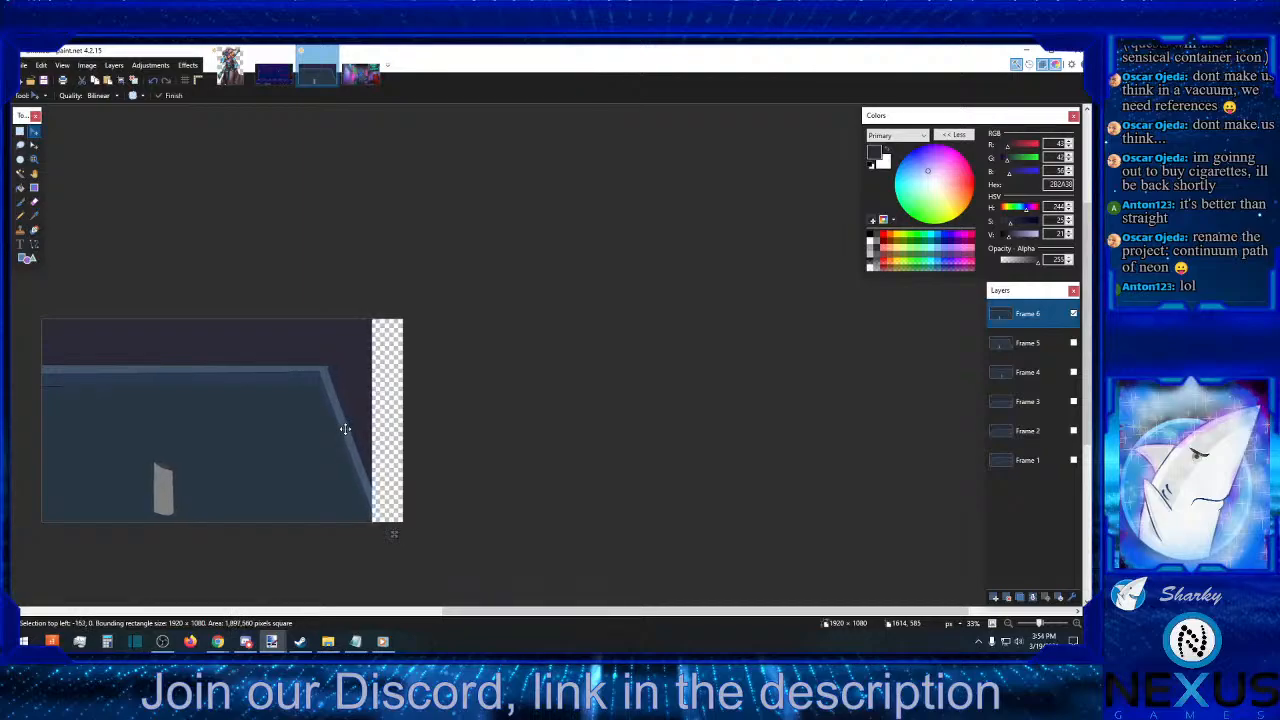
key("Left")
key("Left")
key("Left")
key("Left")
key("Left")
key("Left")
key("Left")
key("Left")
key("Left")
key("Left")
key("Left")
key("Left")
key("Left")
key("Left")
key("Left")
key("Left")
key("Left")
key("Left")
key("Left")
key("Left")
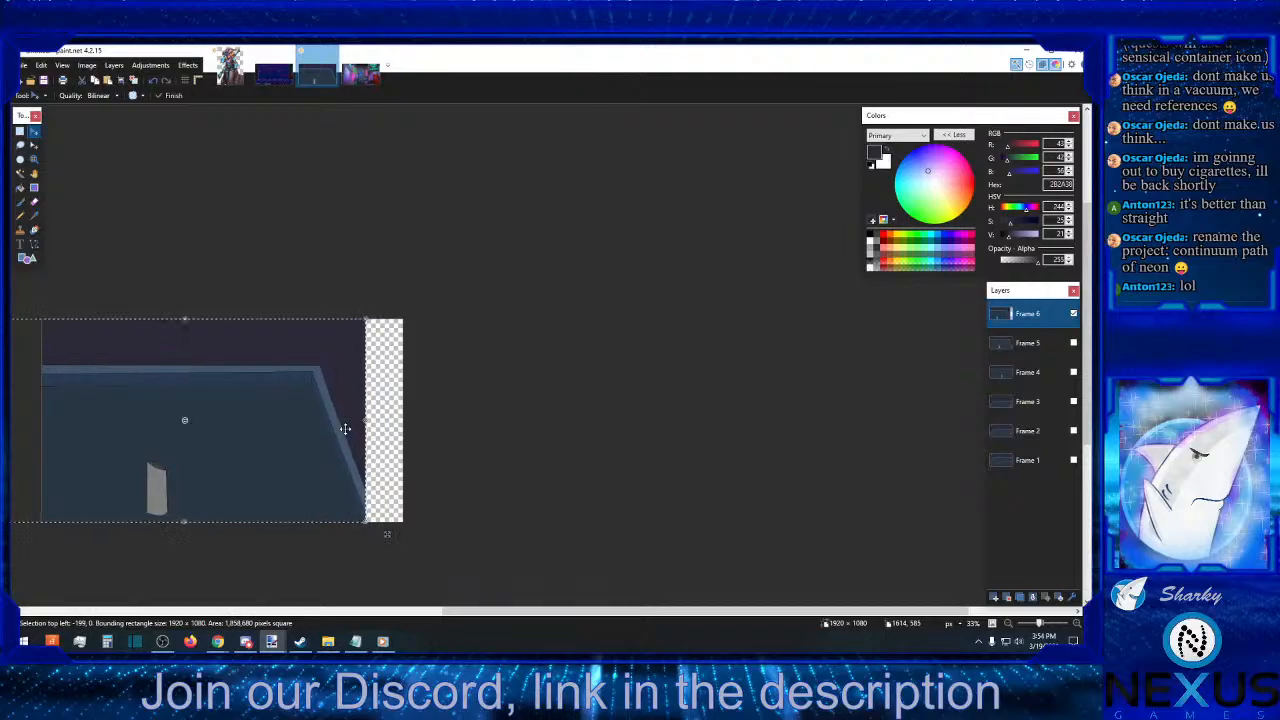
left_click(20, 131)
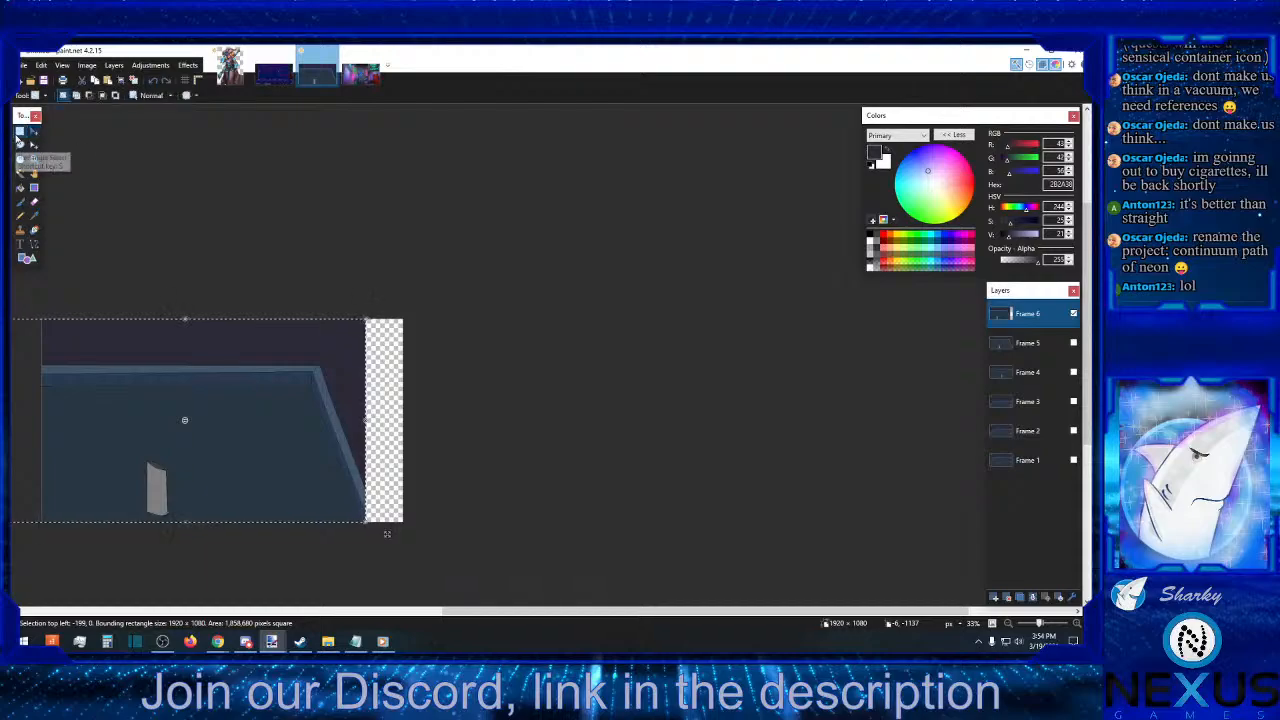
left_click(484, 188)
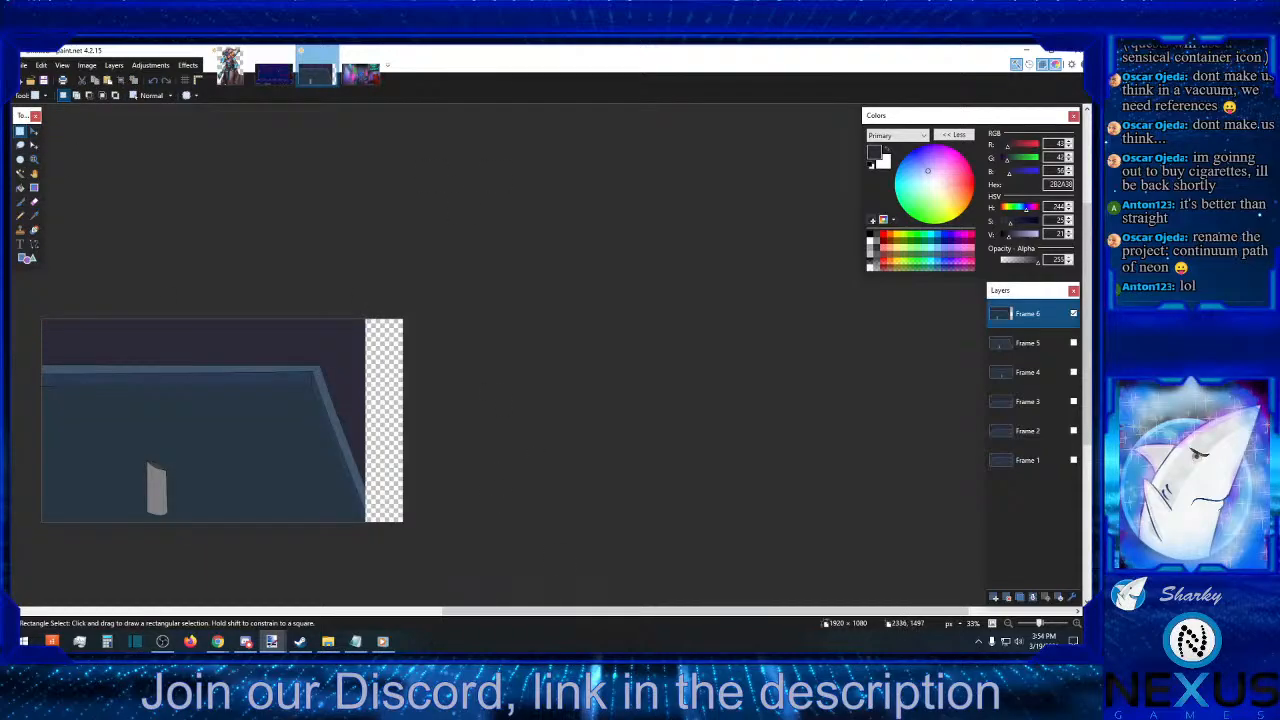
- Try filling the empty strip along Frame 6's right edge with dark grey 404040
left_click(1077, 625)
left_click(1077, 625)
left_click(1077, 625)
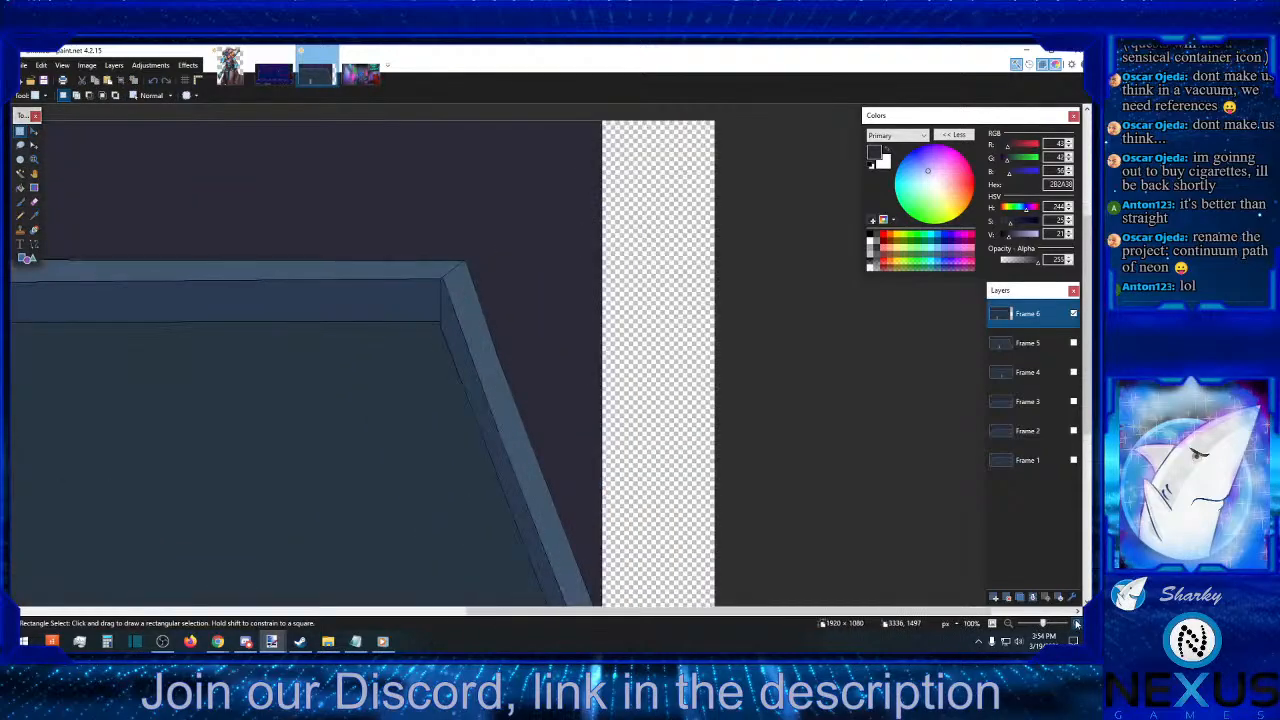
scroll(905, 532, "down", 4)
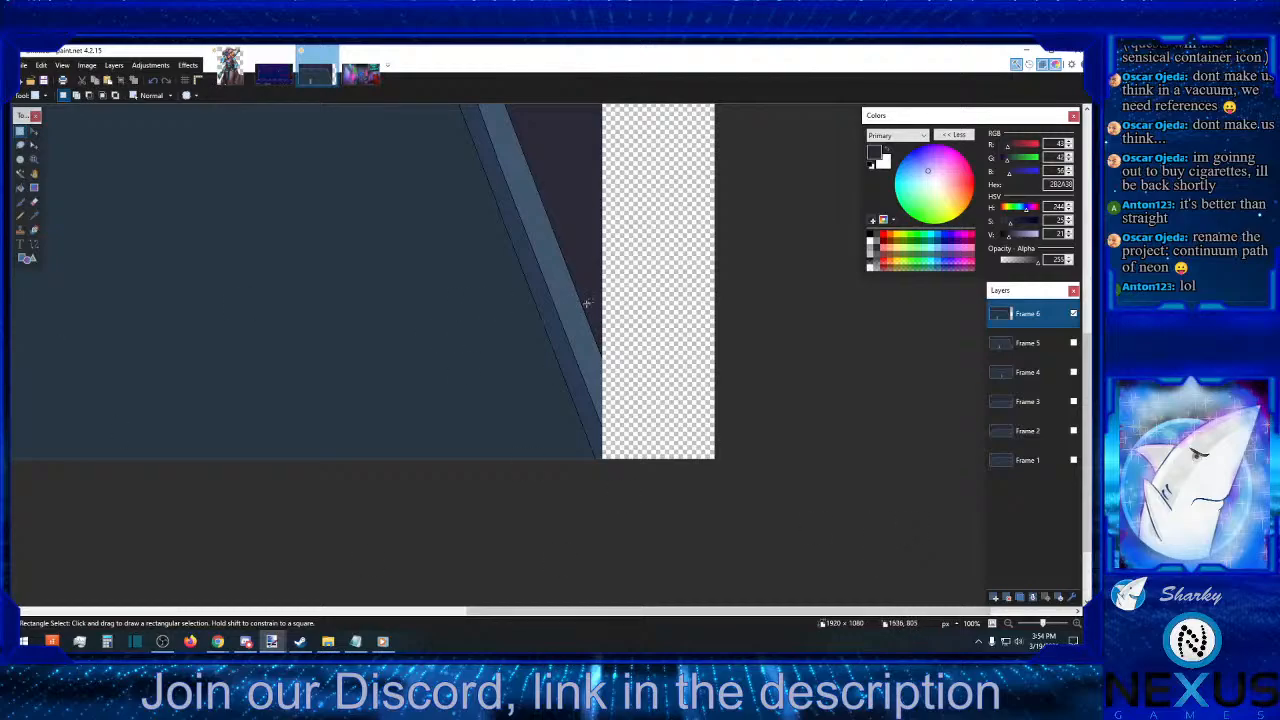
left_click(874, 239)
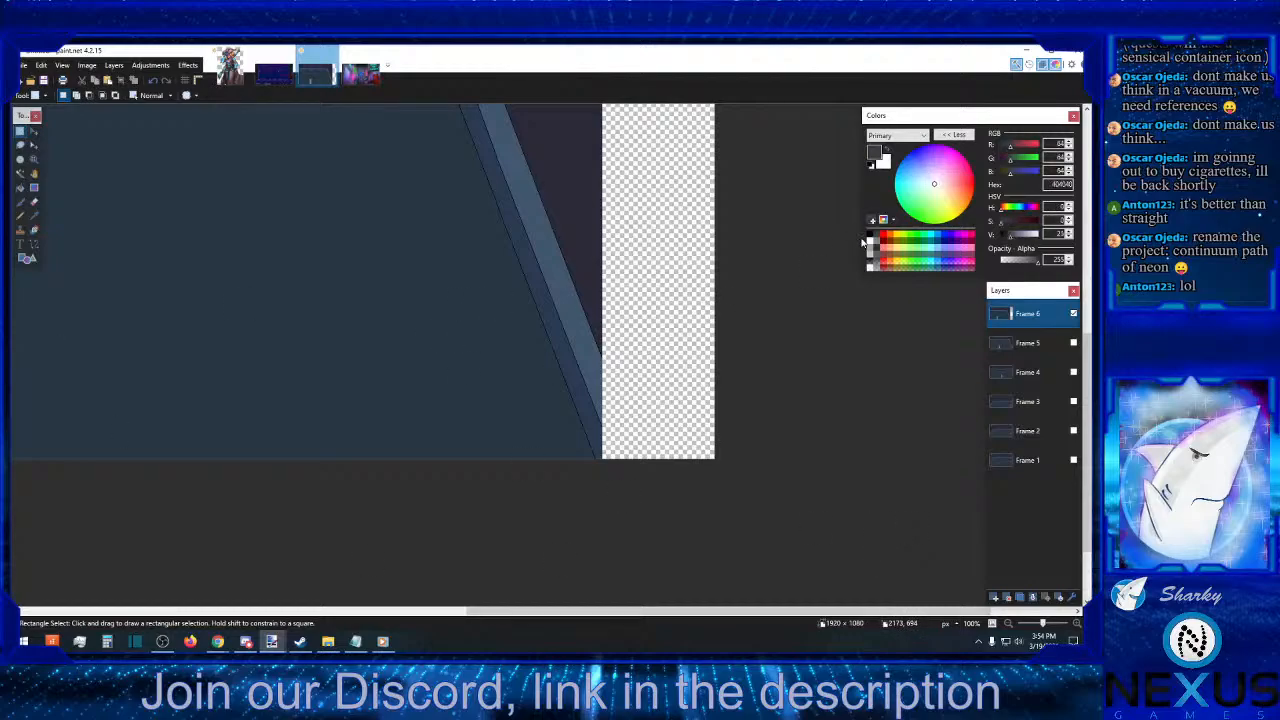
left_click(20, 187)
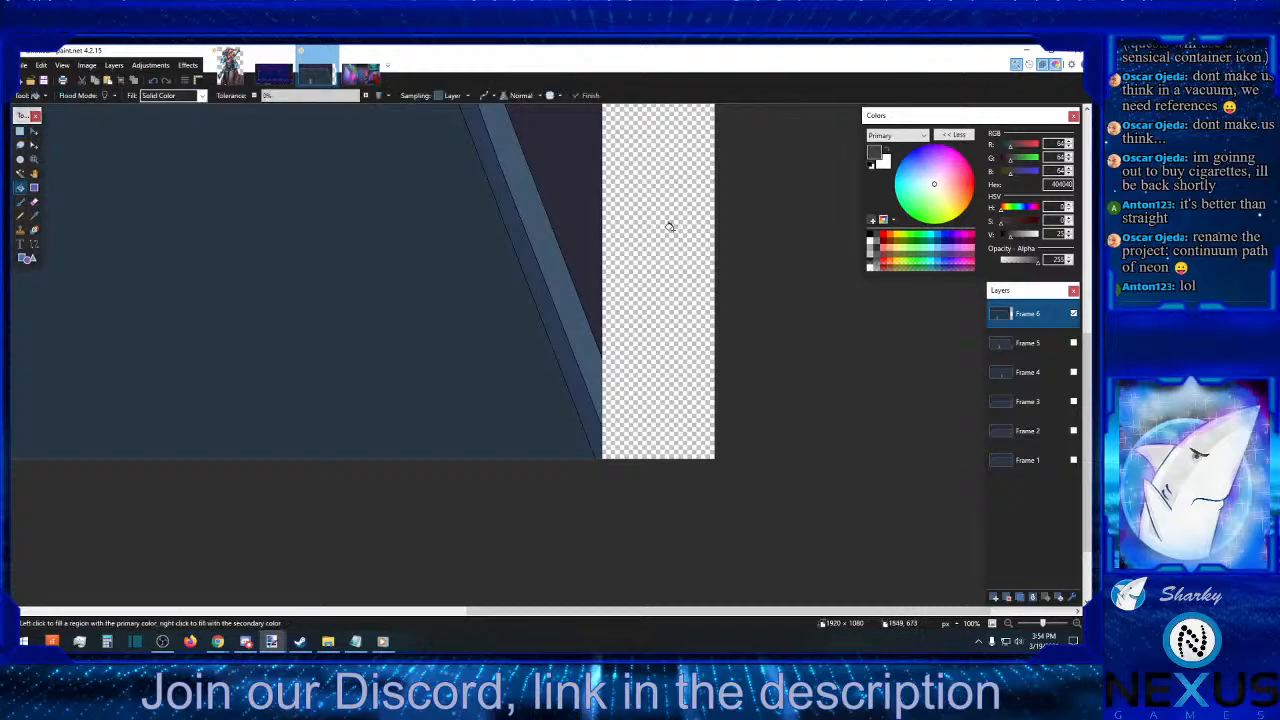
left_click(671, 233)
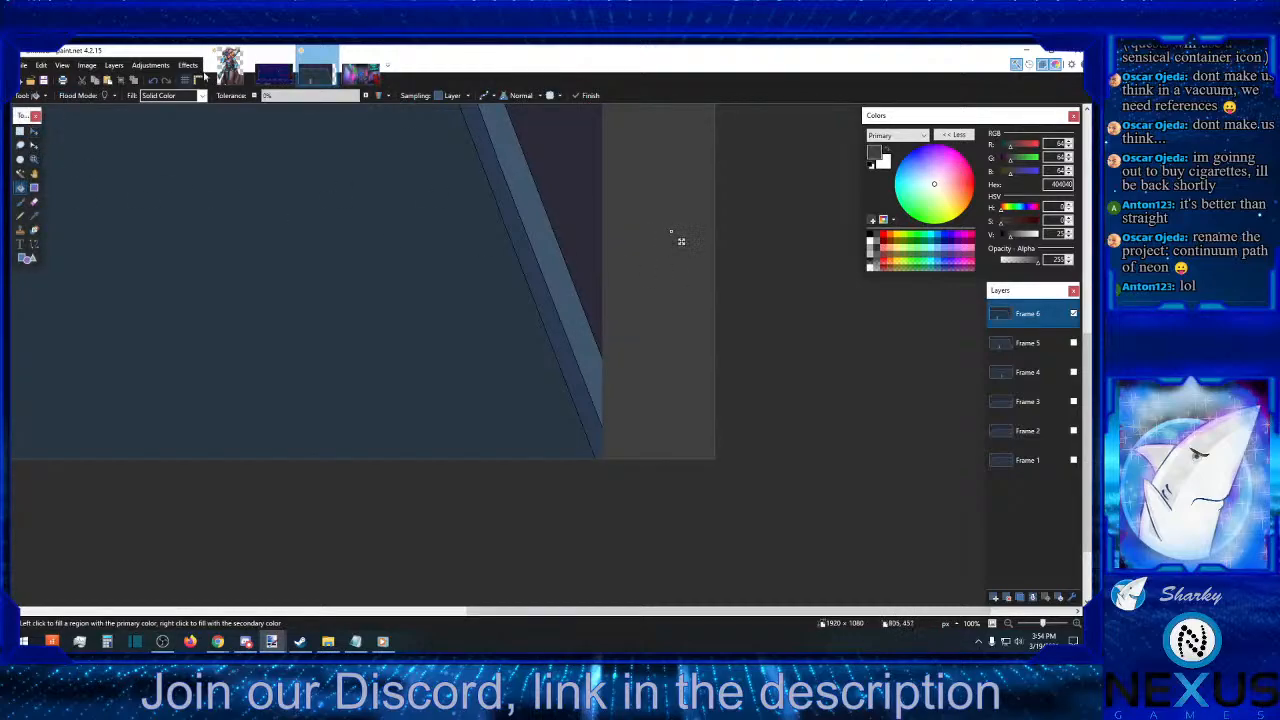
left_click(154, 82)
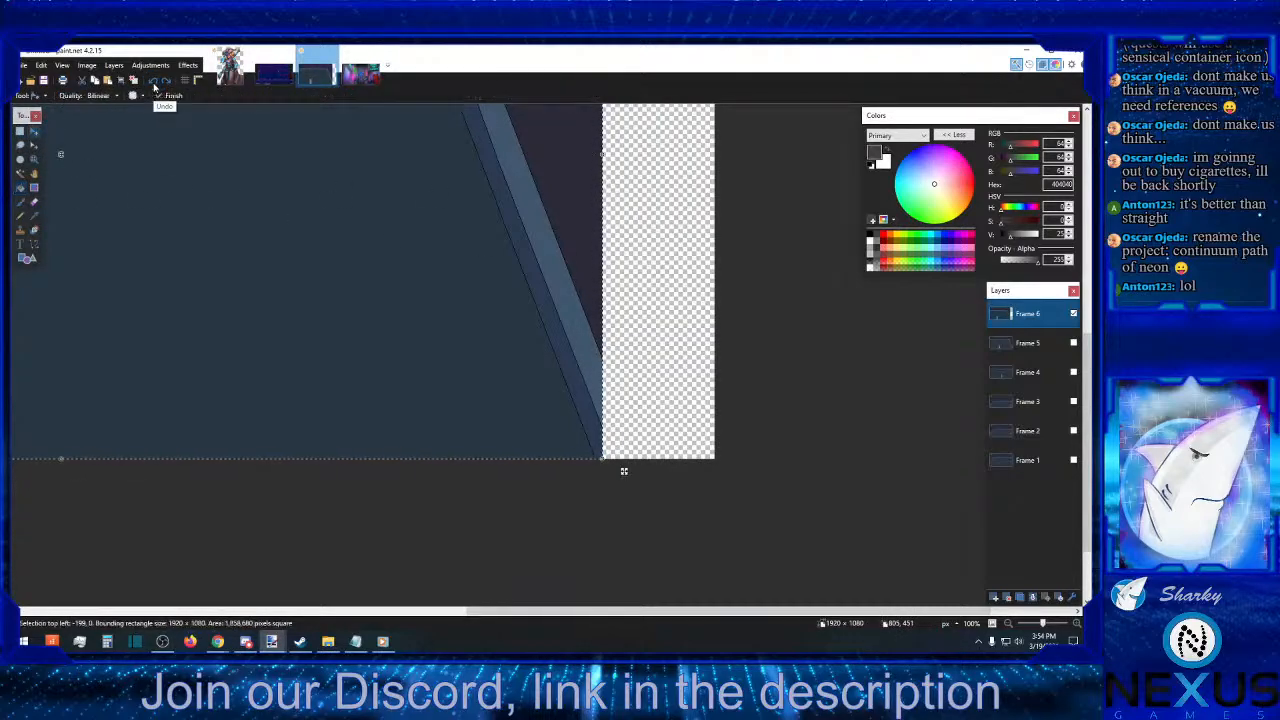
left_click(154, 82)
left_click(154, 82)
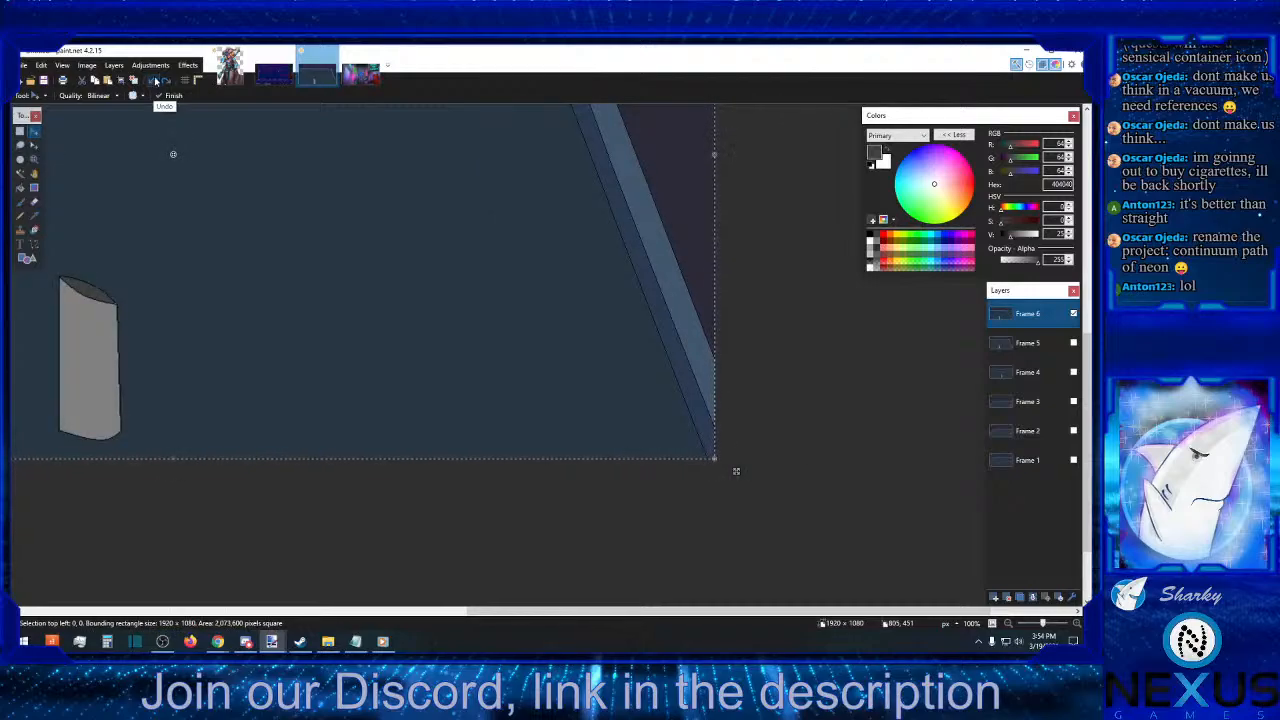
left_click(166, 81)
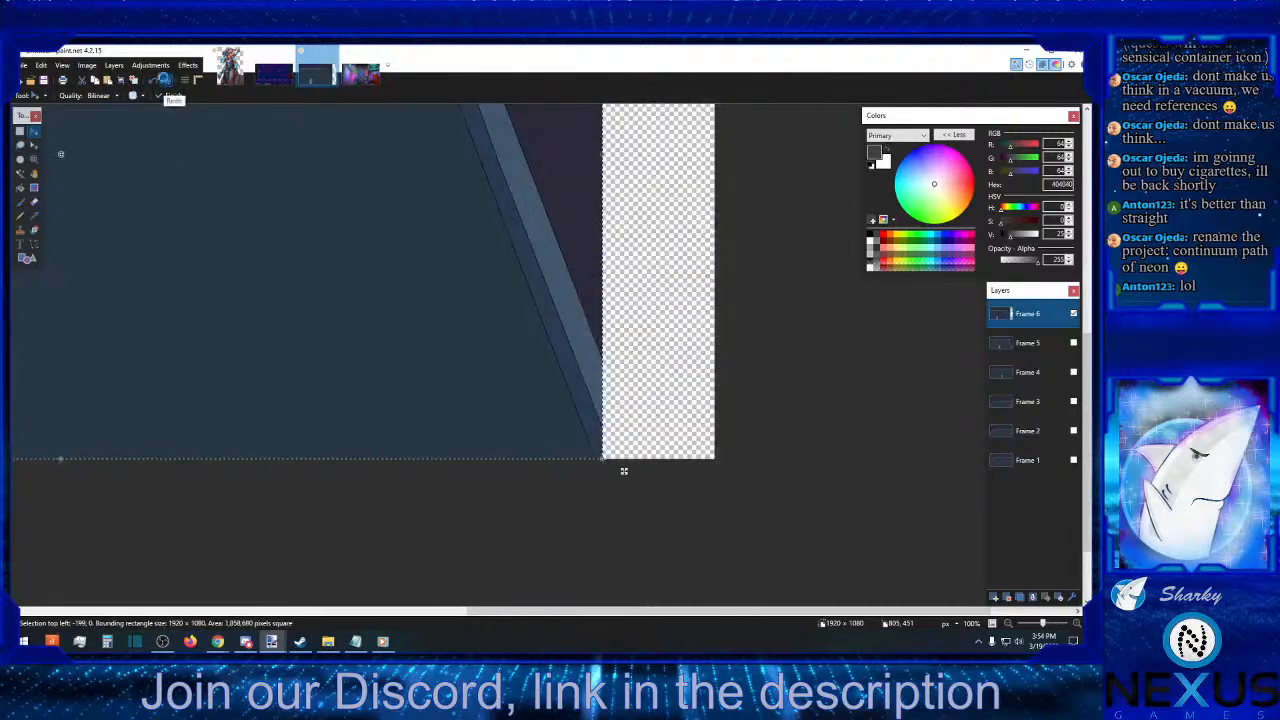
left_click(166, 81)
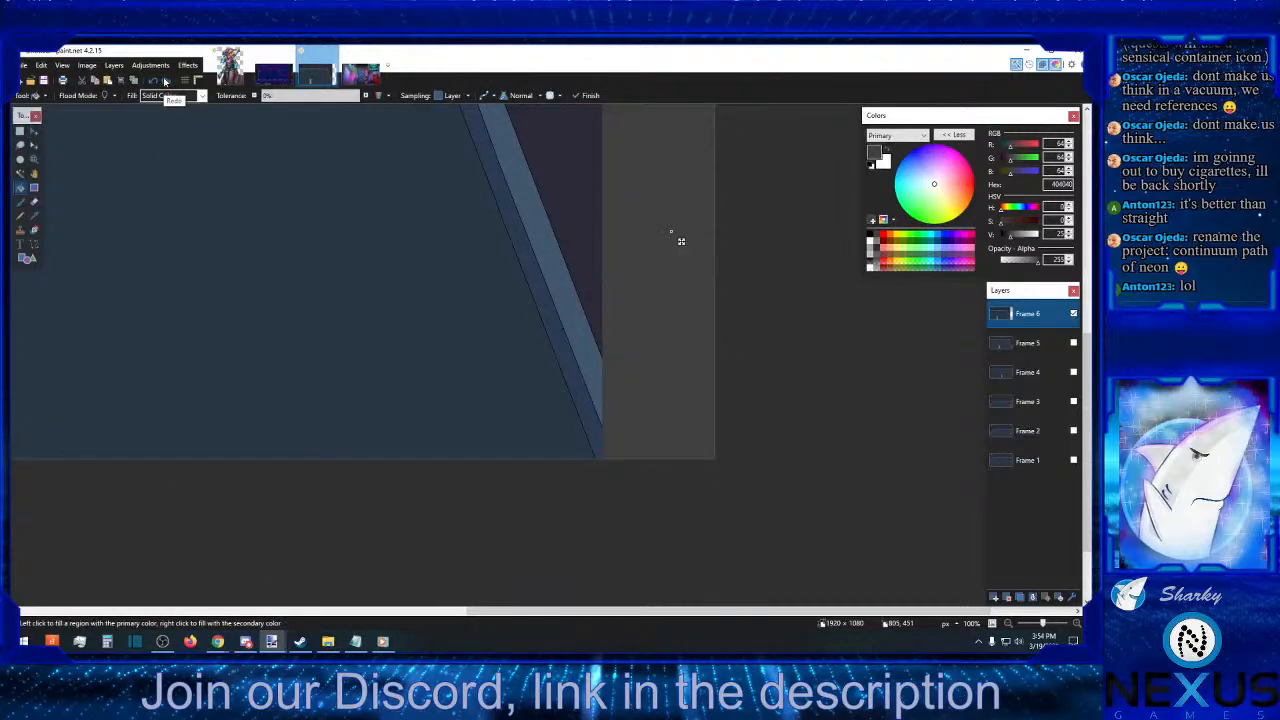
- Sample the dark purple background 2B2A38 and fill Frame 6's strip at the right edge with it
left_click(34, 215)
left_click(583, 177)
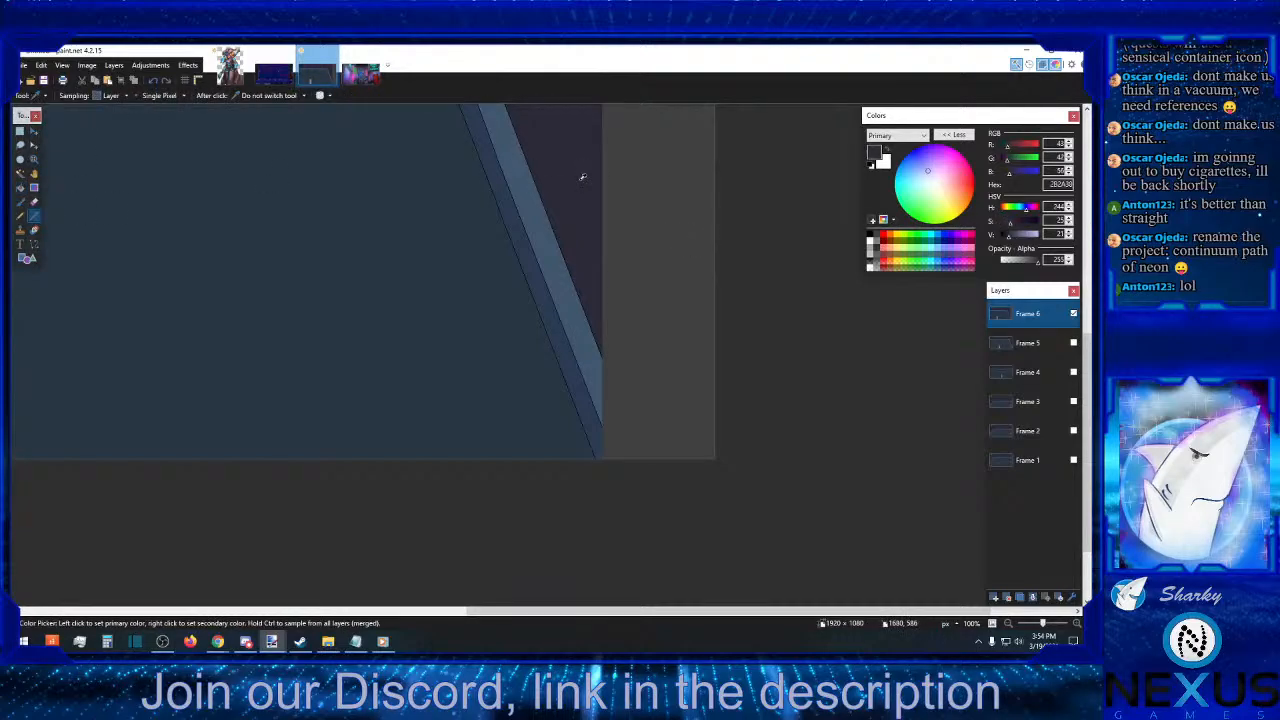
left_click(20, 187)
left_click(648, 204)
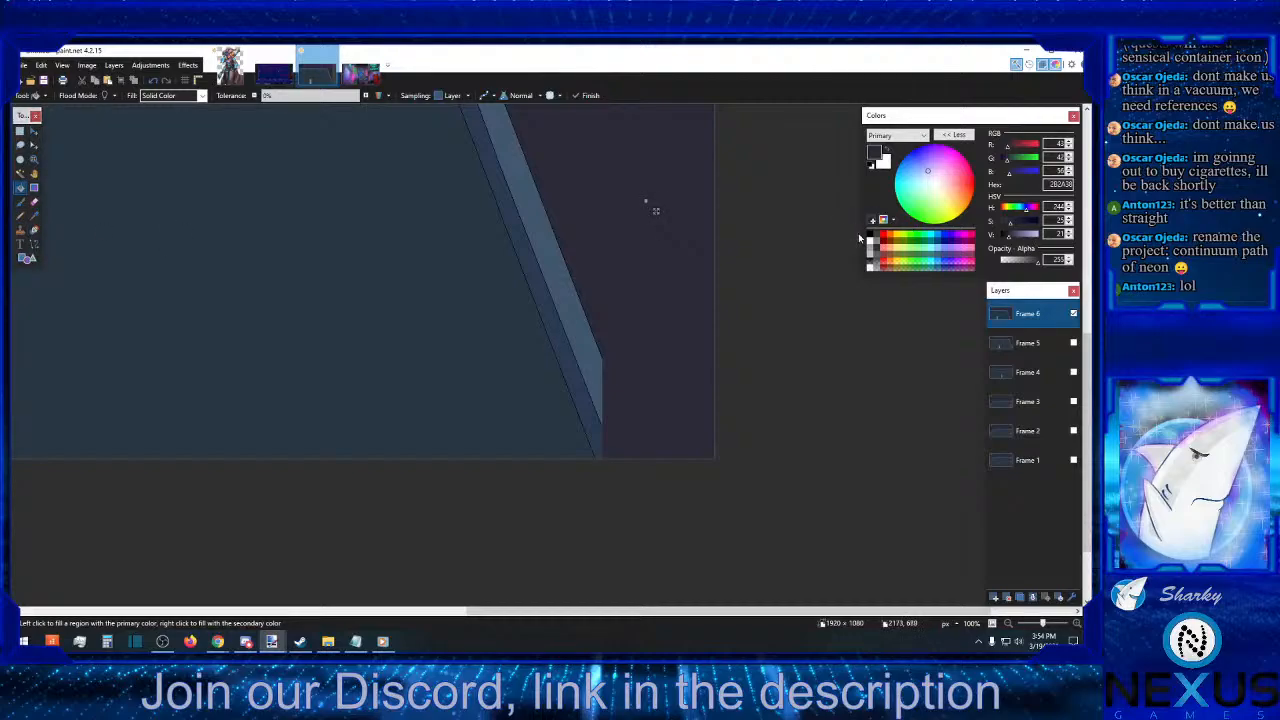
- Draw two black lines continuing the slanted beam's outer and middle edges to the canvas bottom, the outer one about 209 px long
left_click(20, 131)
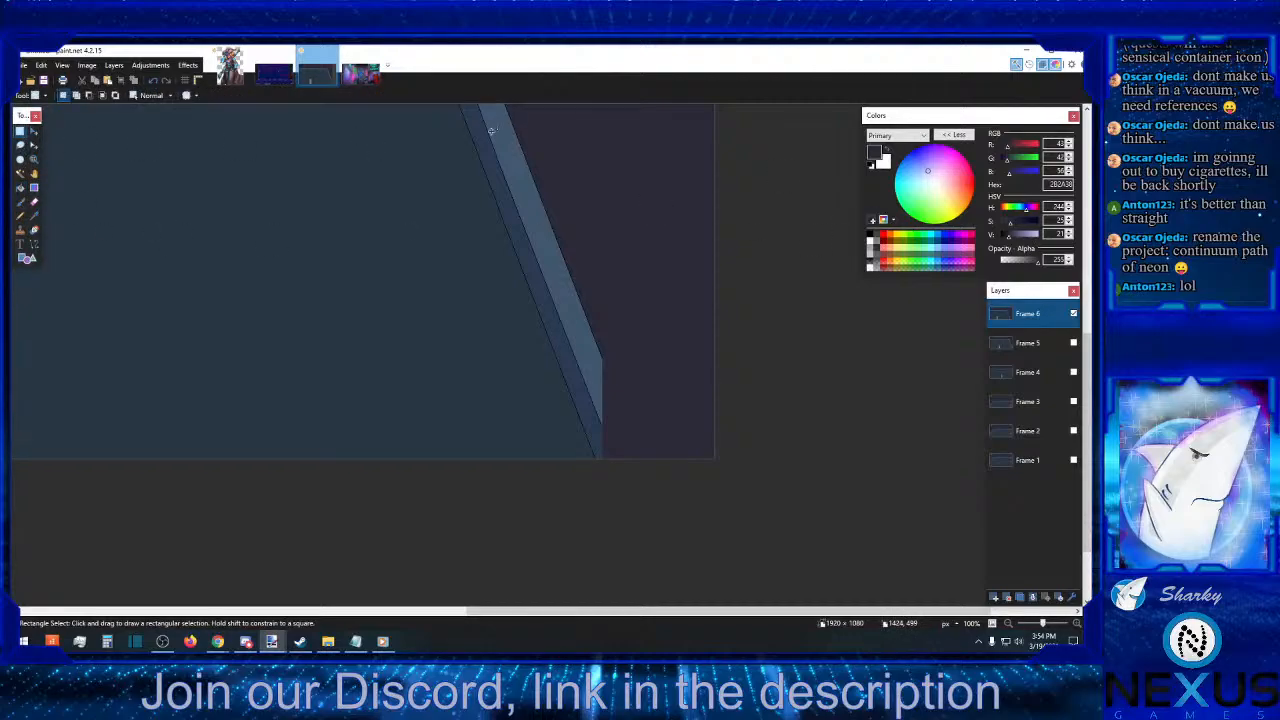
left_click(870, 237)
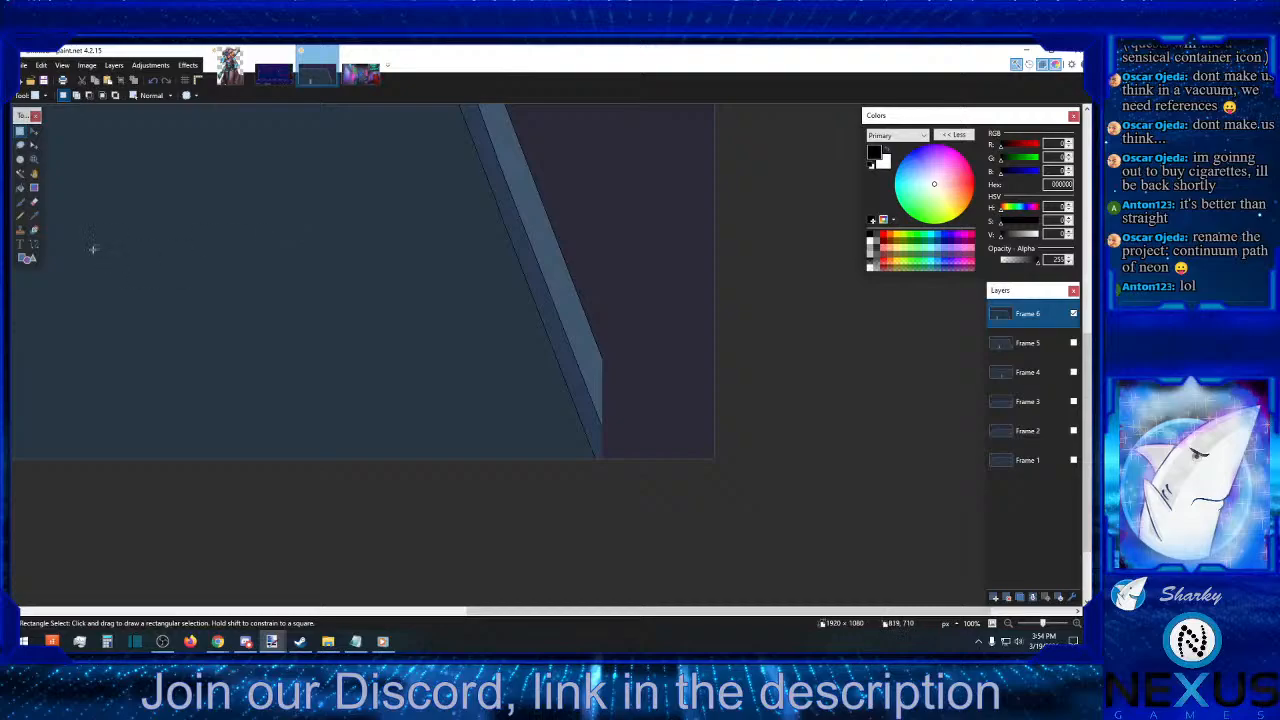
left_click(34, 245)
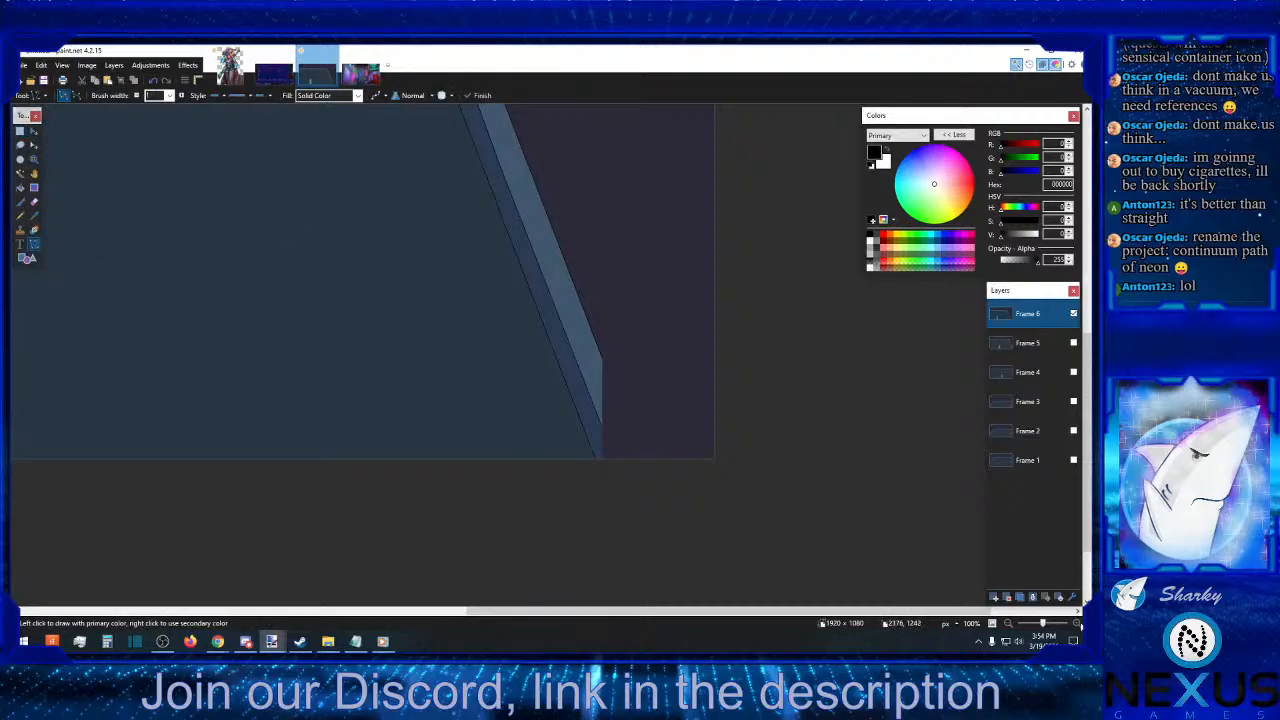
left_click(1076, 623)
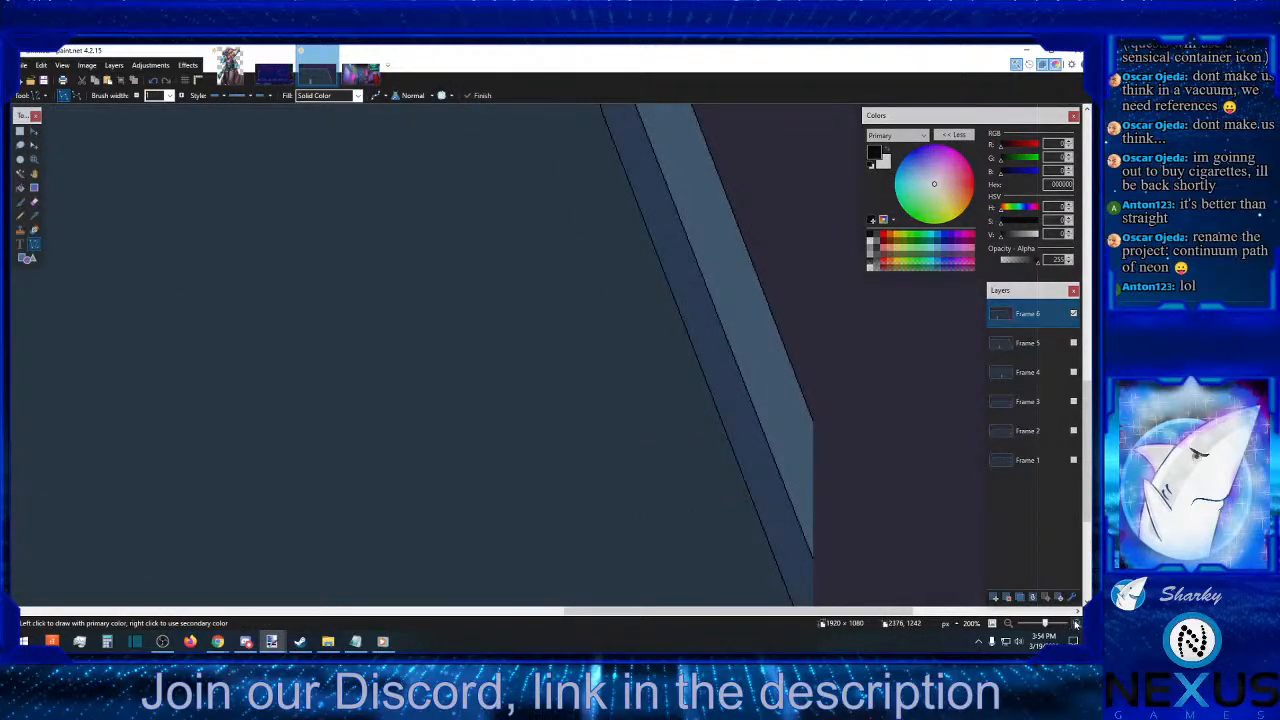
left_click(1076, 623)
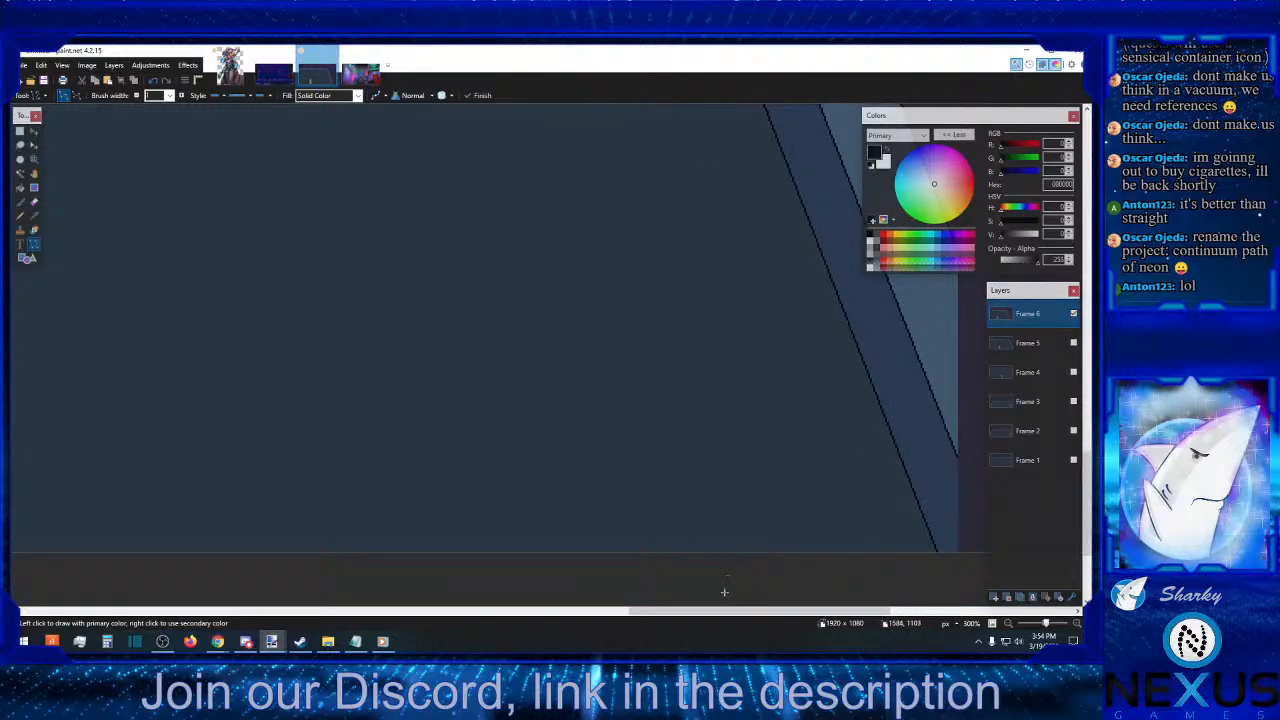
left_click_drag(690, 613, 840, 613)
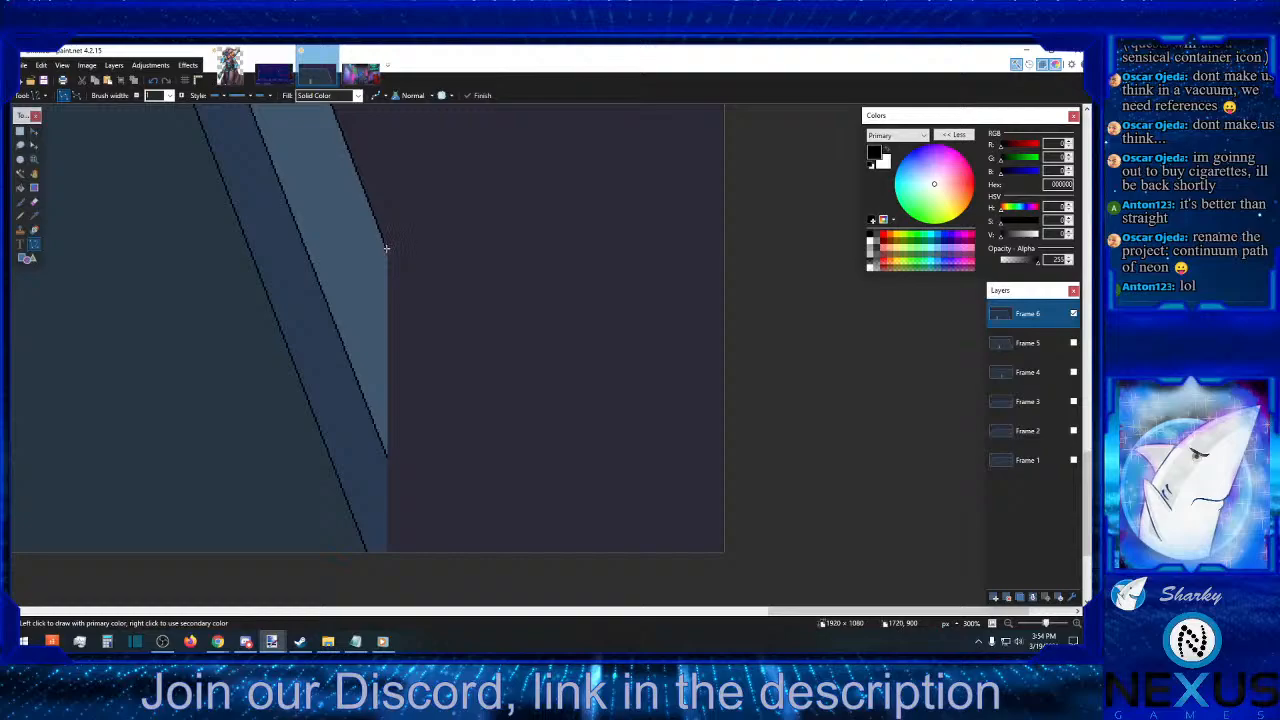
left_click_drag(386, 248, 528, 570)
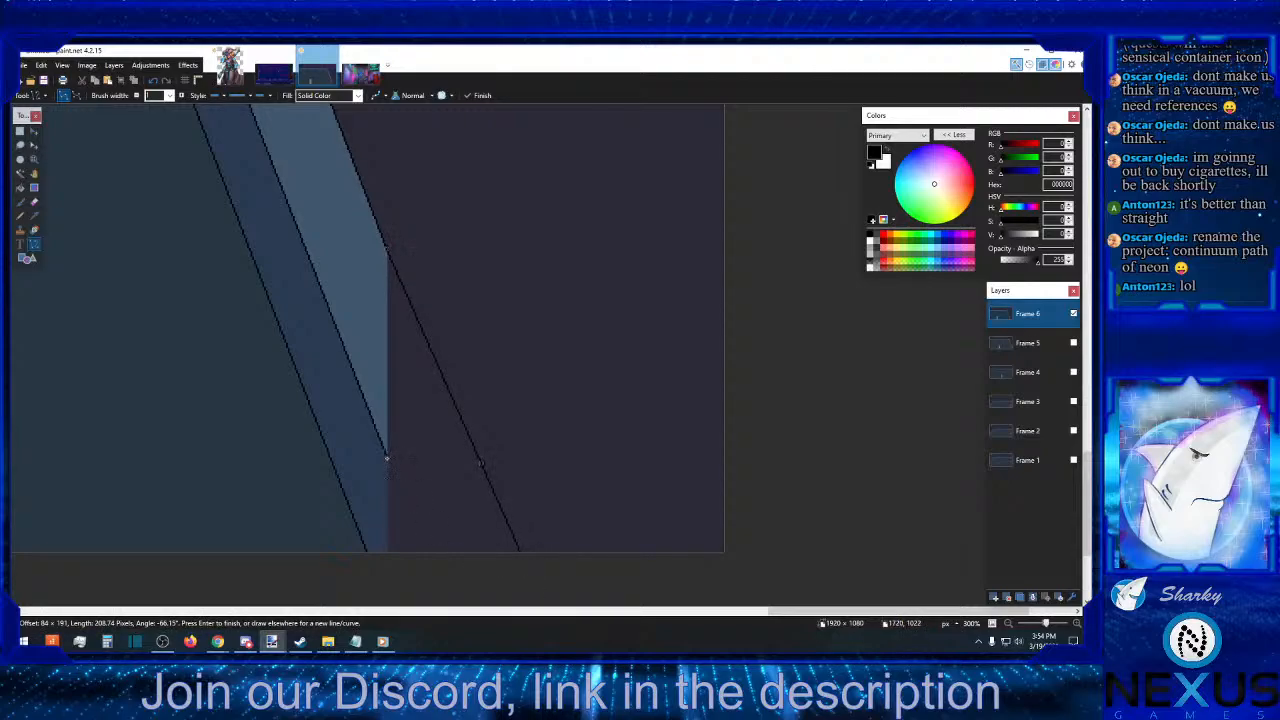
left_click_drag(386, 458, 435, 561)
key("Return")
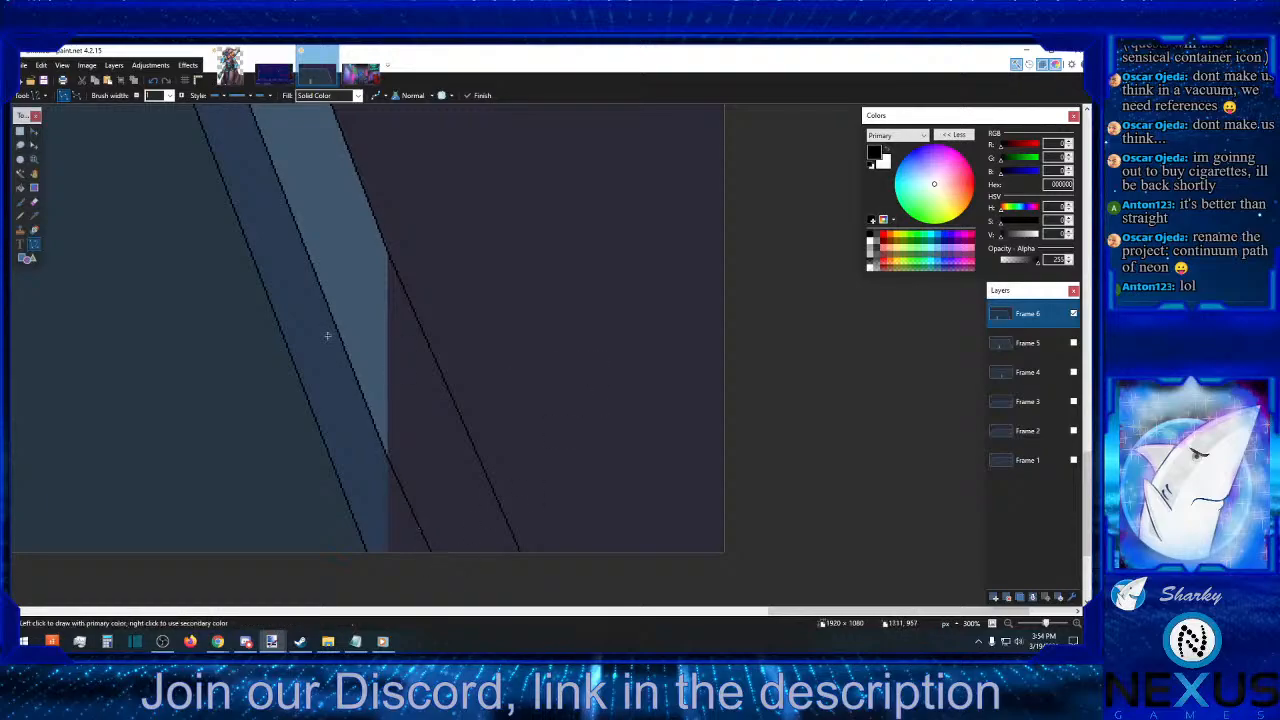
- Sample the beam's lighter blue 41576E and fill the area between the two new lines with it
left_click(36, 219)
left_click(371, 249)
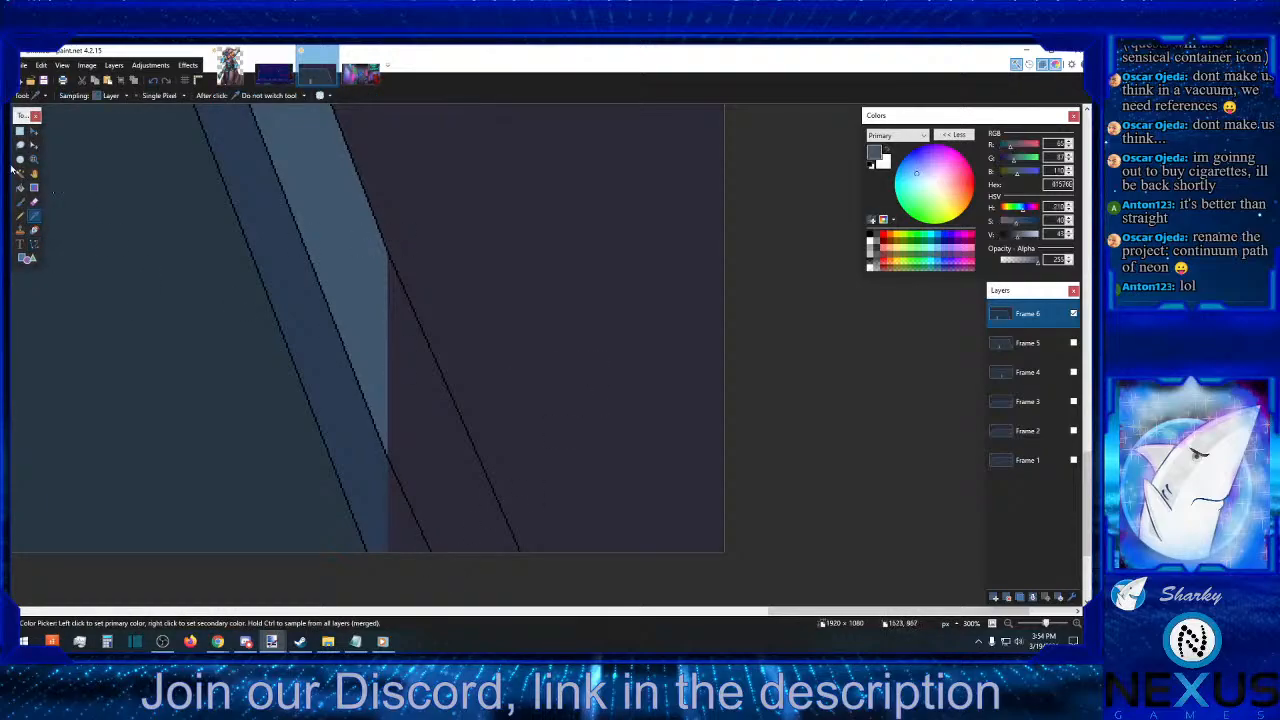
left_click(21, 175)
left_click(20, 187)
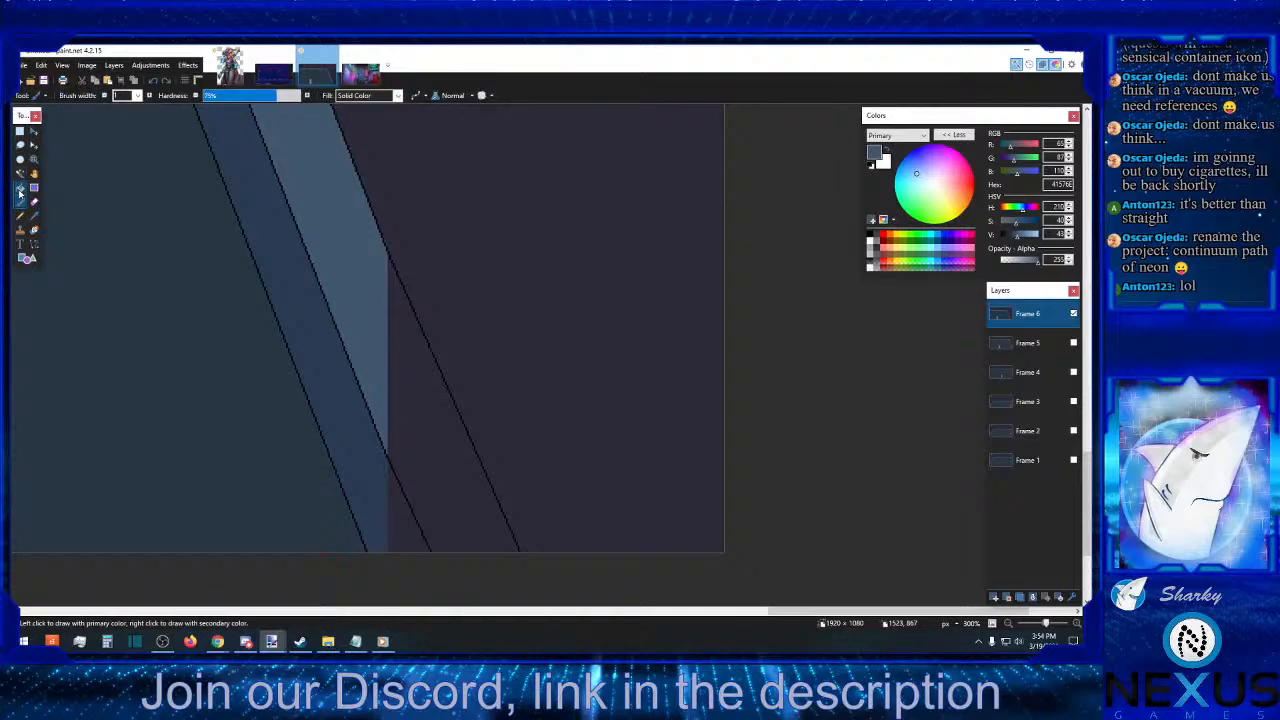
left_click(414, 390)
- Sample the beam's darker blue 2C3B52 and fill the remaining purple wedge at the beam's lower end with it
key("k")
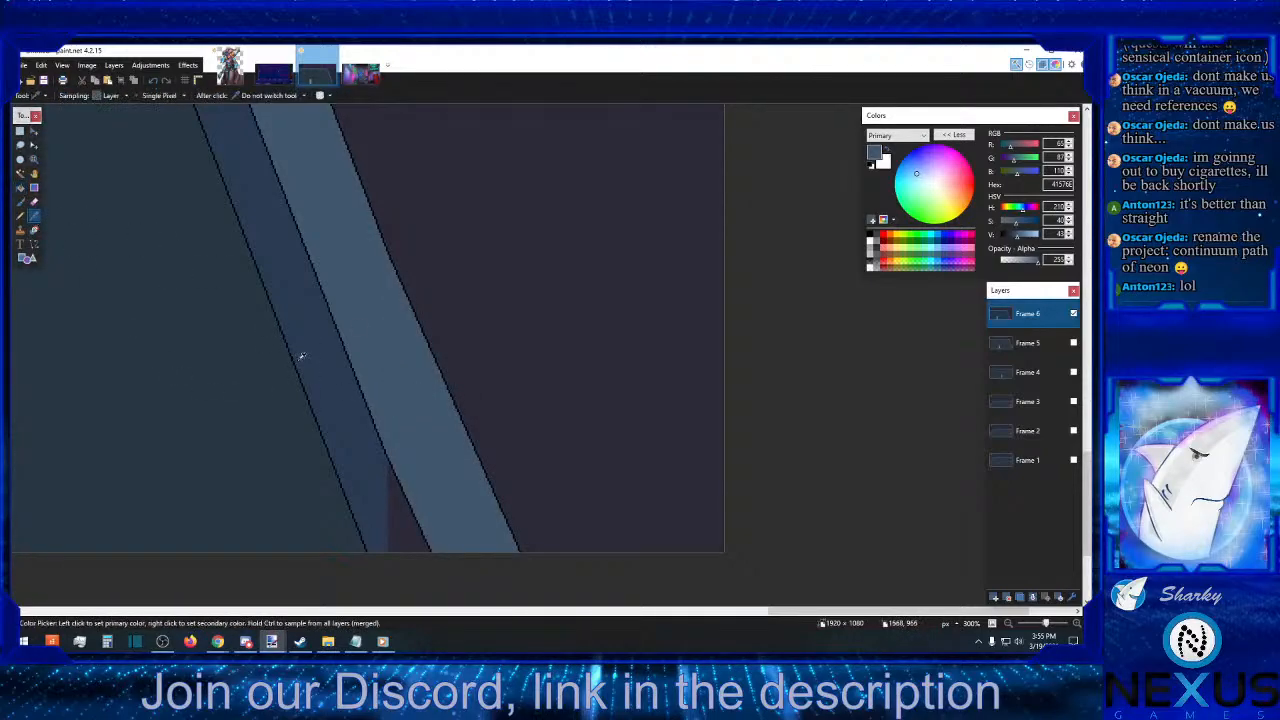
left_click(298, 355)
left_click(20, 187)
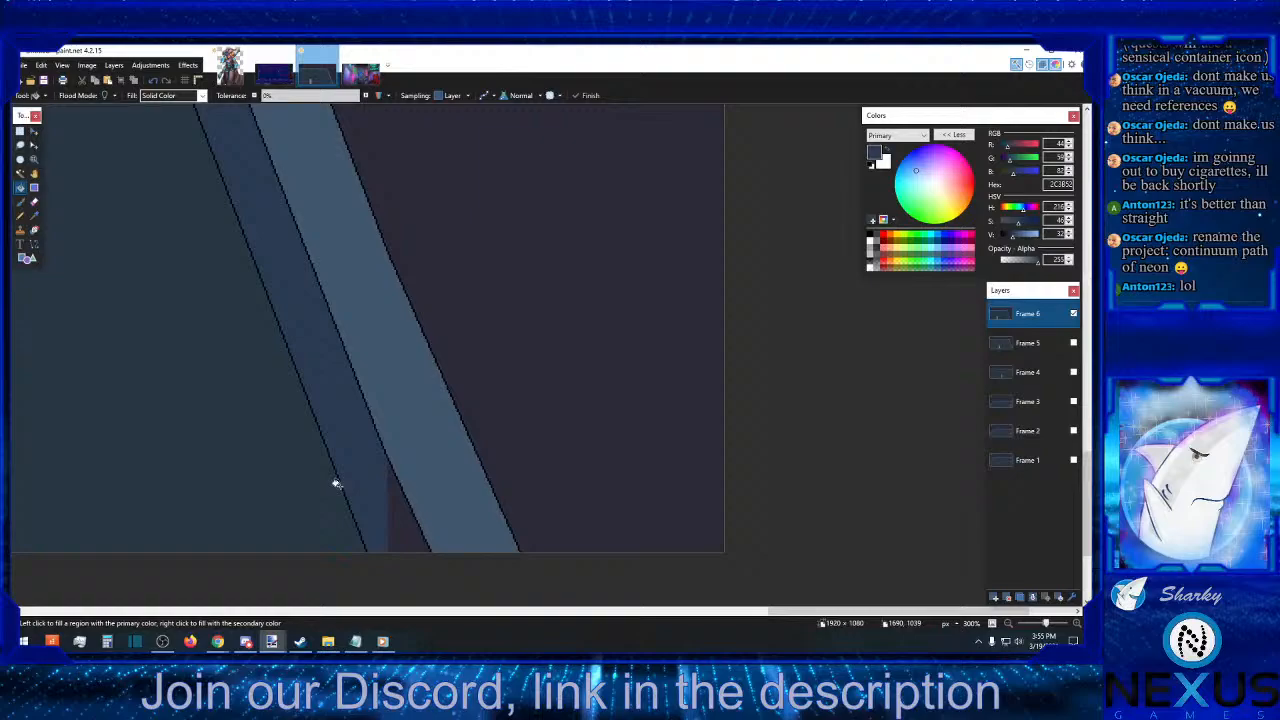
left_click(399, 510)
key("s")
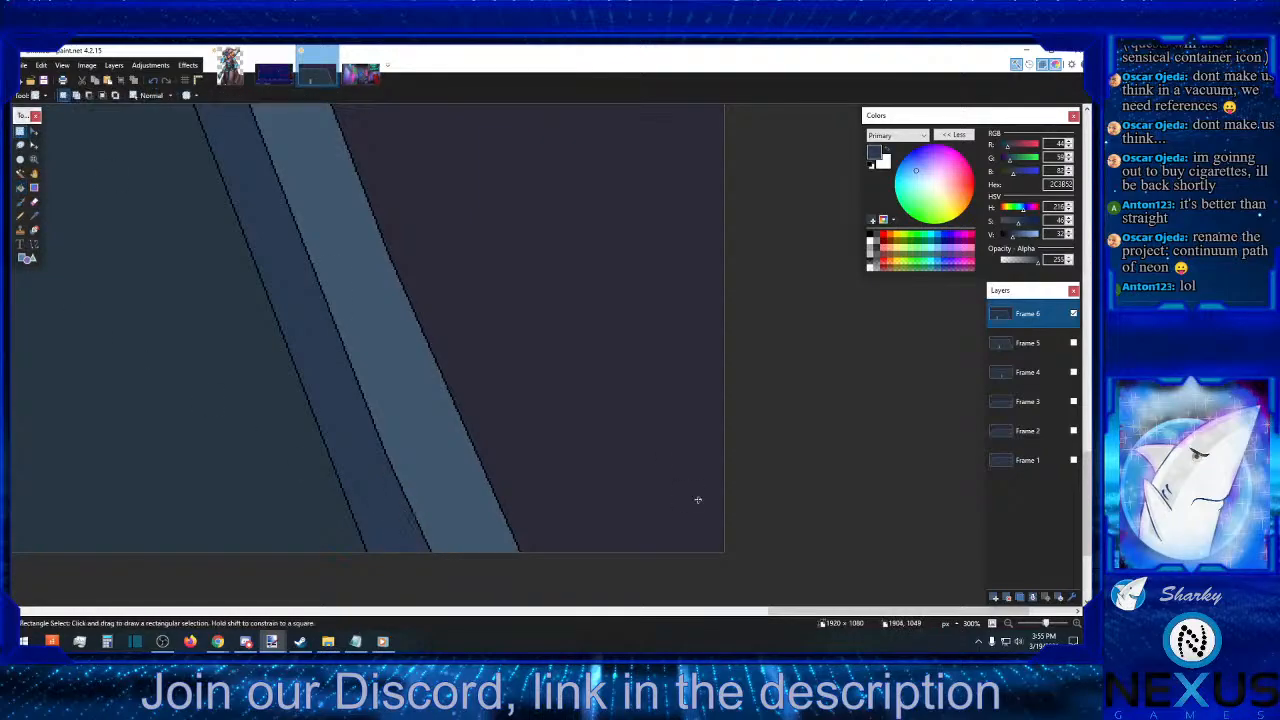
- Duplicate the Frame 6 layer and rename the copy Frame 7
left_click(1008, 623)
left_click(1008, 623)
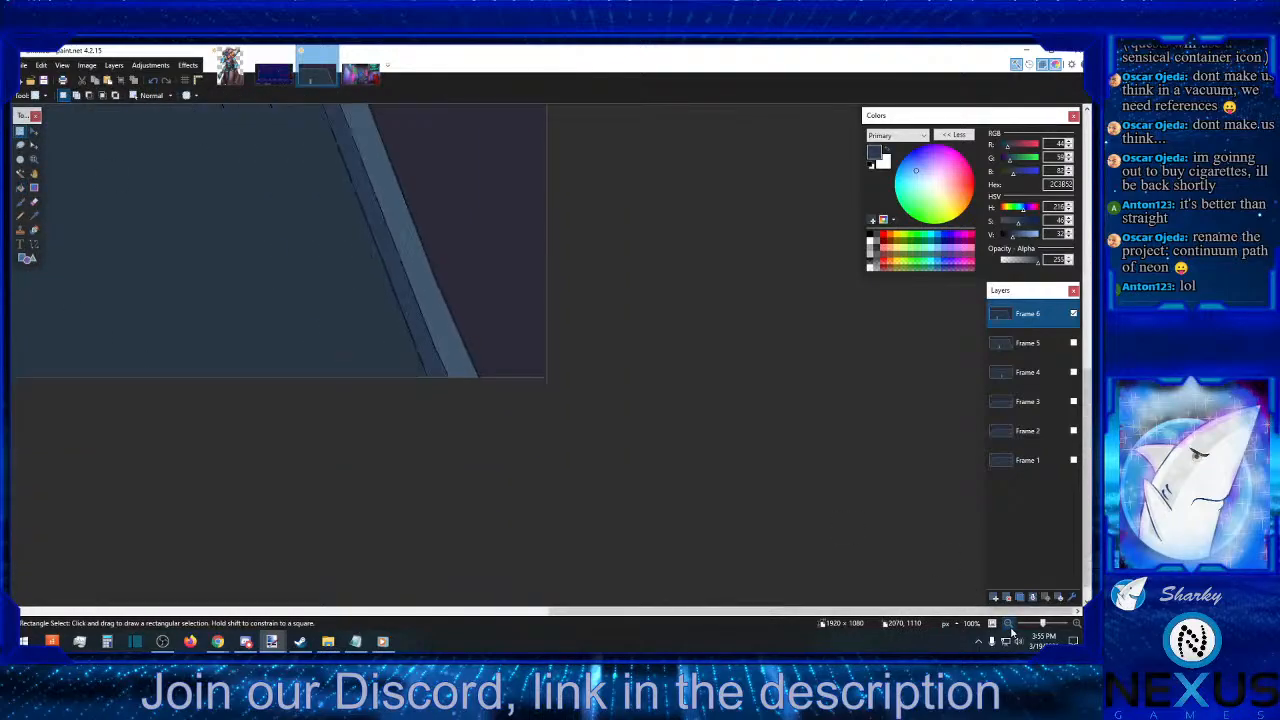
left_click(1008, 623)
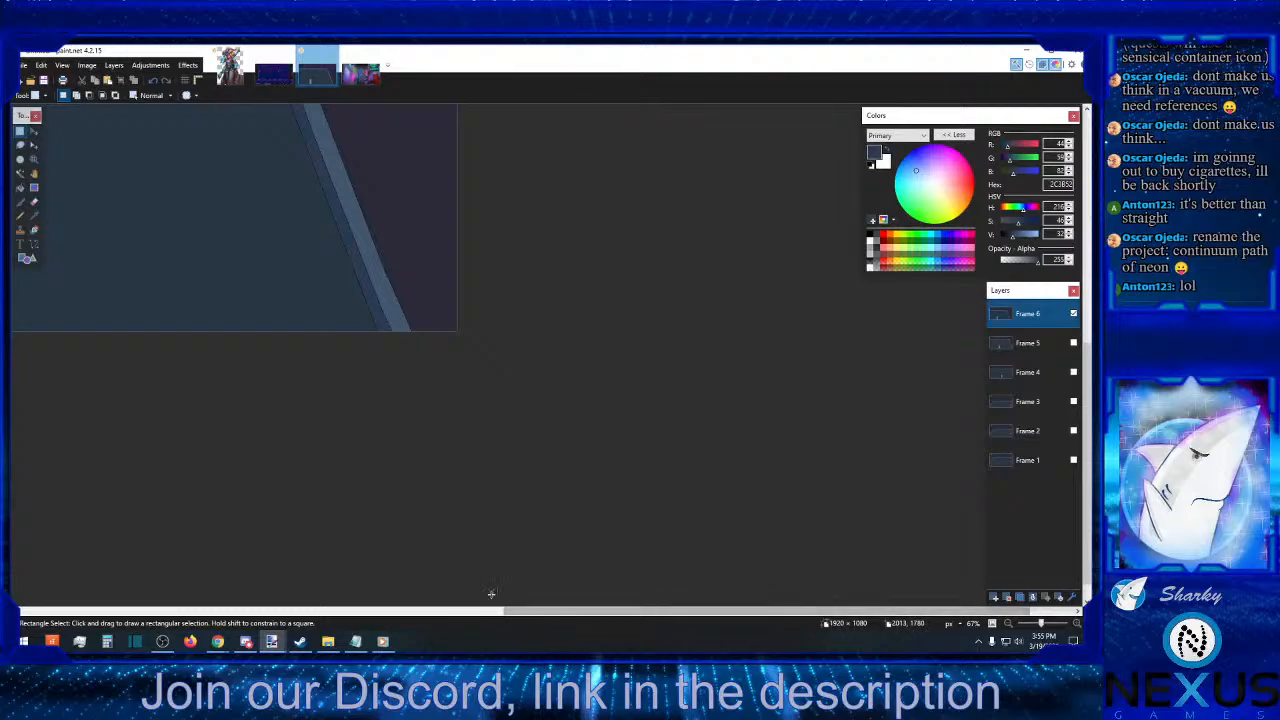
scroll(437, 591, "left", 3)
scroll(423, 586, "left", 1)
scroll(500, 575, "up", 2)
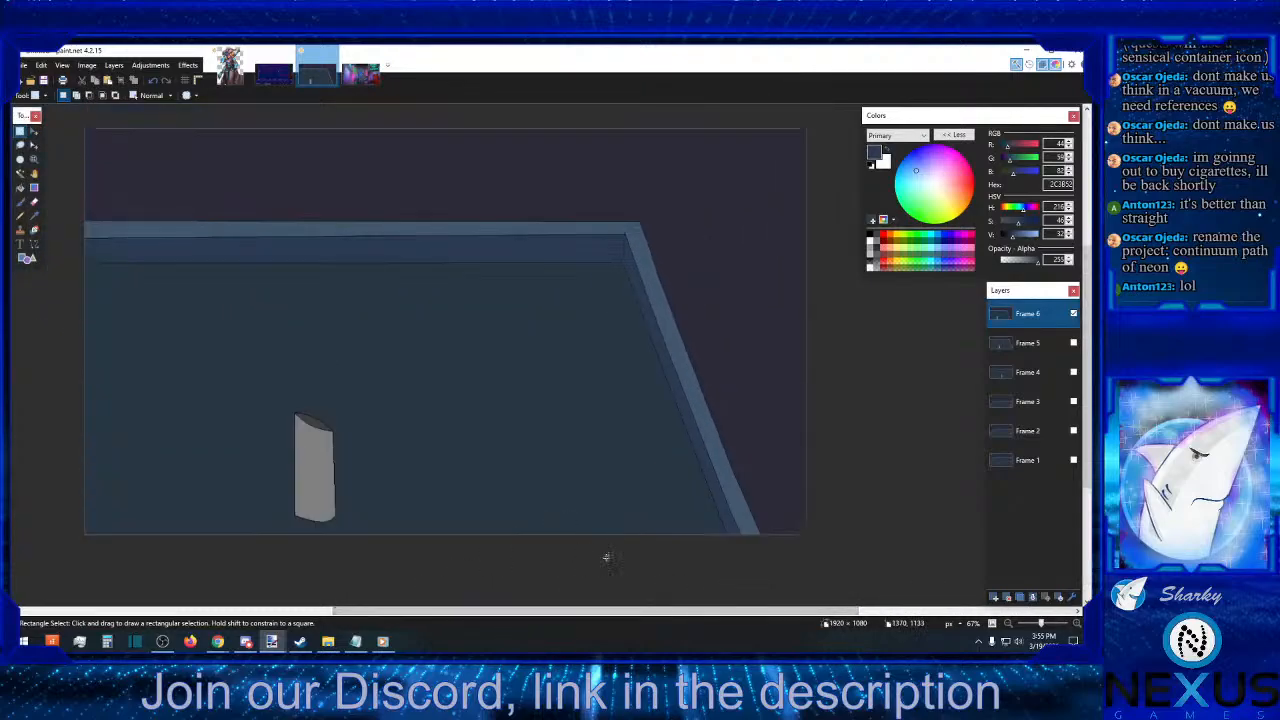
left_click(1009, 624)
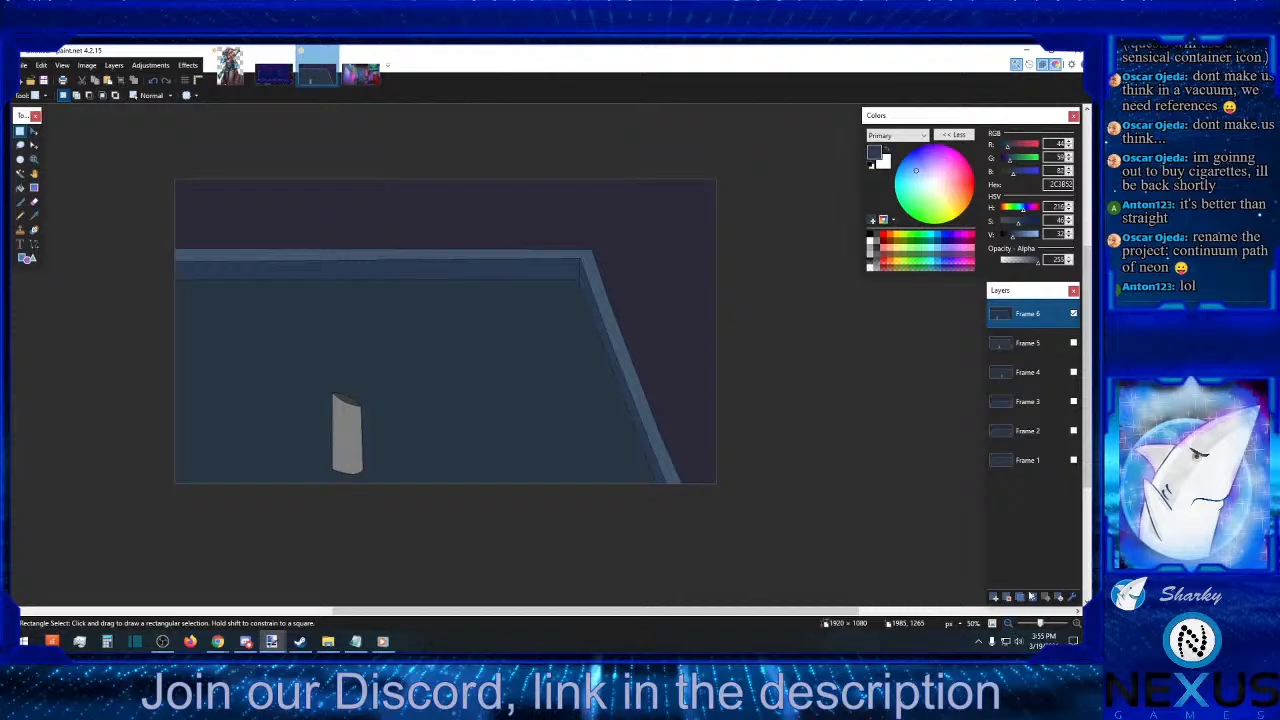
left_click(1021, 597)
double_click(1036, 314)
key("Right")
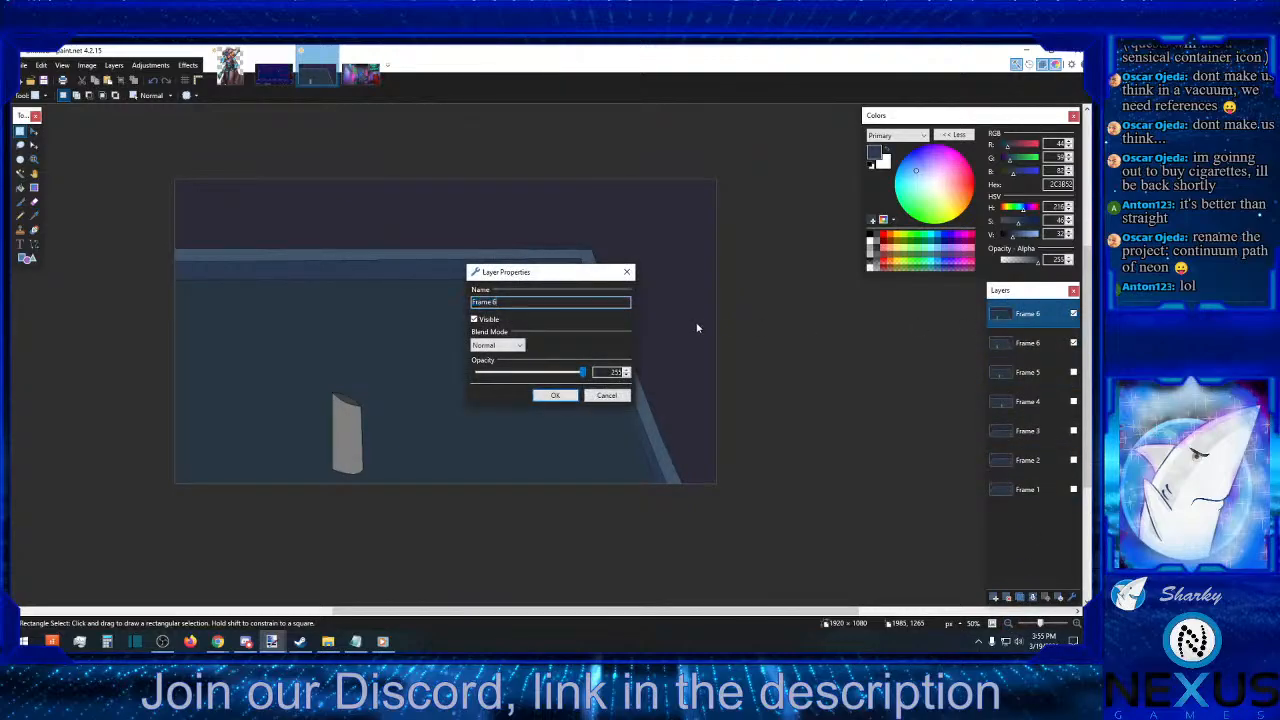
key("Return")
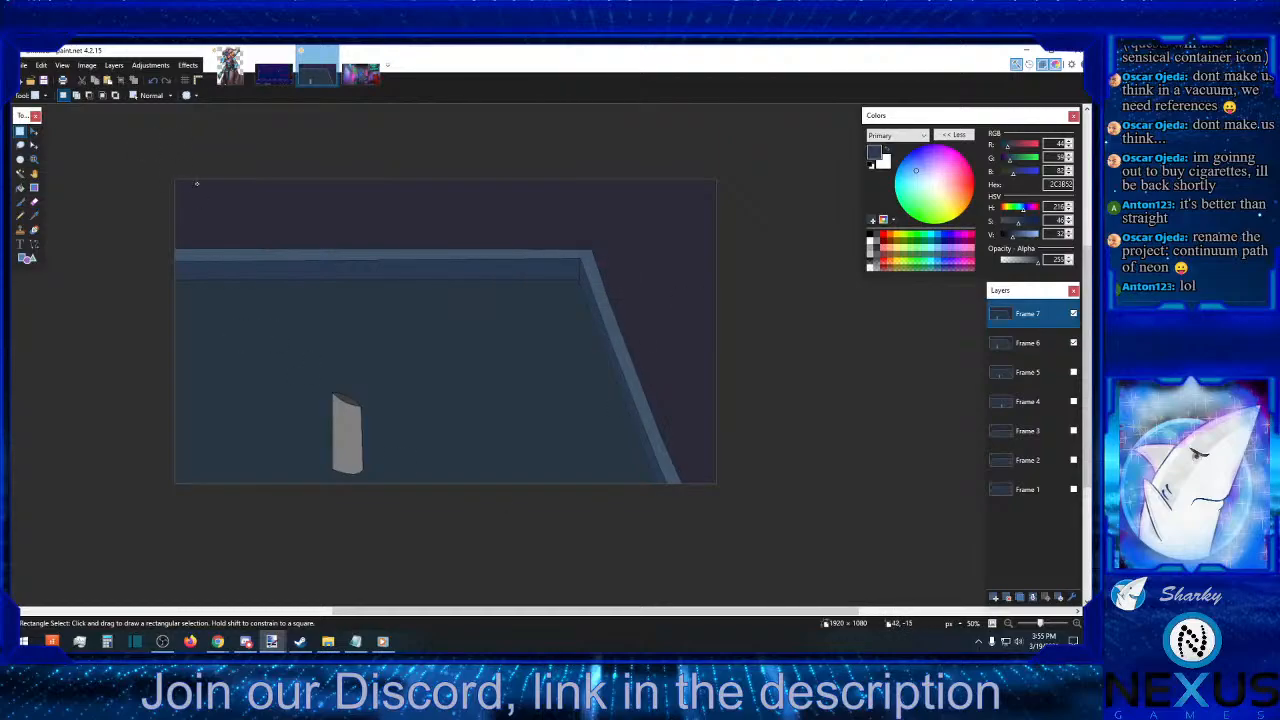
- Select the entire Frame 7 image, shift it 217 px to the left, and hide the Frame 6 layer
key("ctrl+a")
left_click(34, 131)
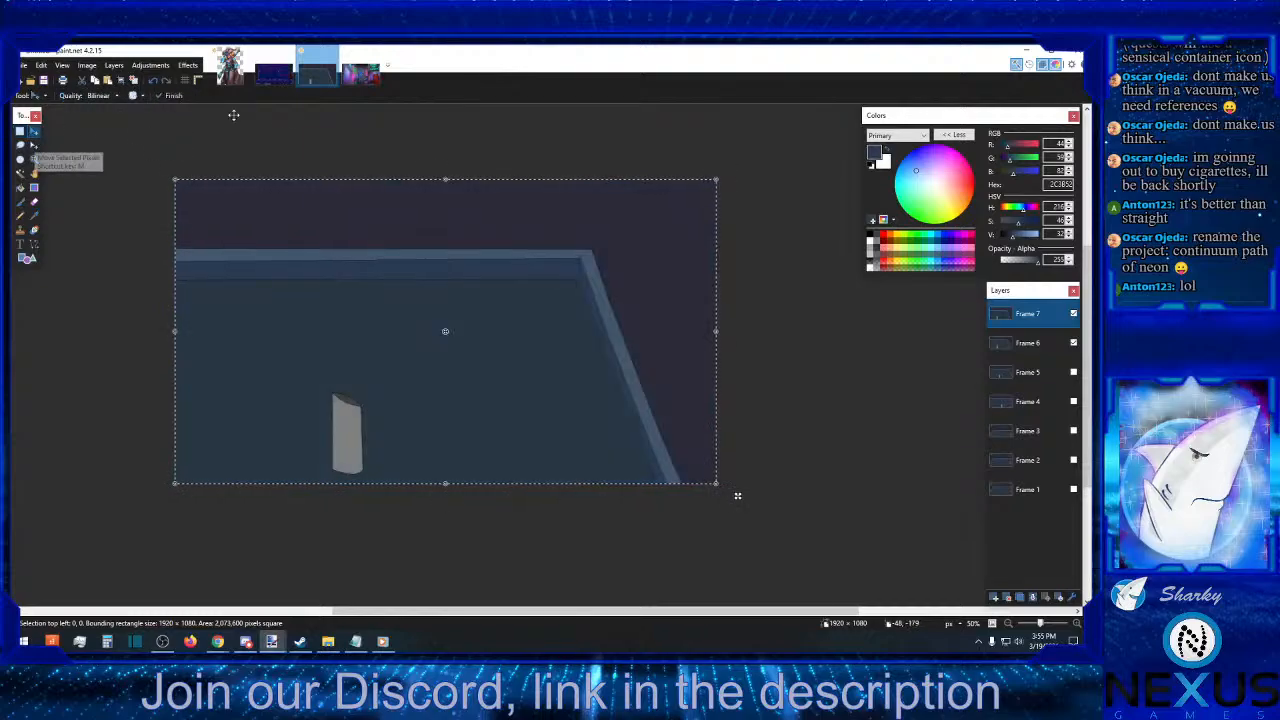
key("Left")
key("Left")
key("Left")
key("Left")
key("Left")
key("Left")
key("Left")
key("Left")
key("Left")
key("Left")
key("Left")
key("Left")
key("Left")
key("Left")
key("Left")
key("Left")
key("Left")
key("Left")
key("Left")
key("Left")
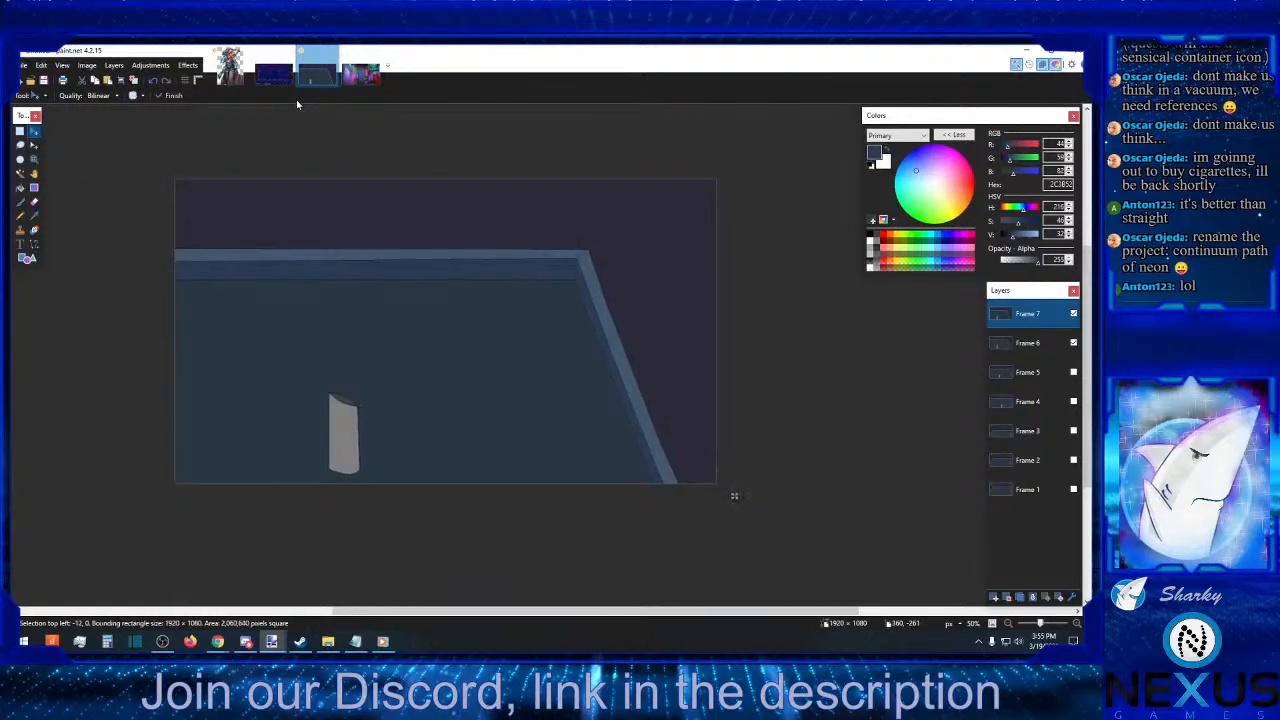
key("Left")
key("Left")
key("Left")
key("Left")
key("Left")
key("Left")
key("Left")
key("Left")
key("Left")
key("Left")
key("Left")
key("Left")
key("Left")
key("Left")
key("Left")
key("Left")
key("Left")
key("Left")
key("Left")
key("Left")
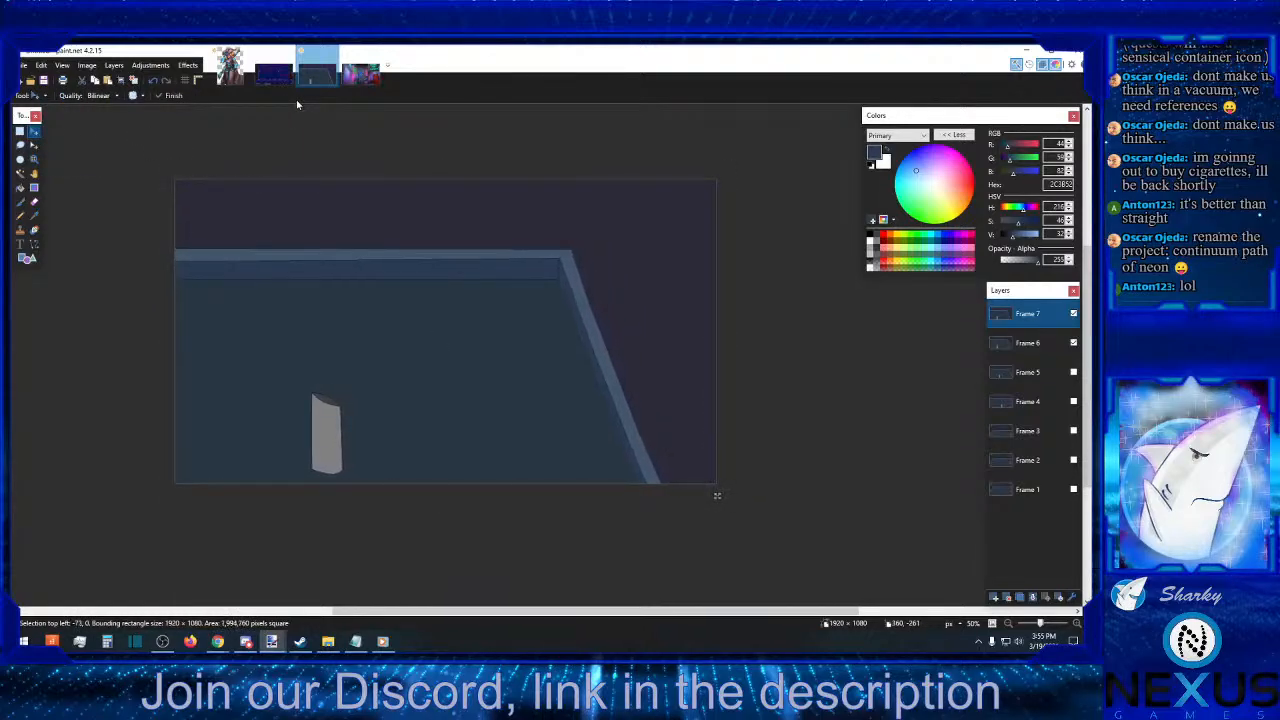
key("Left")
key("Left")
key("Left")
key("Left")
key("Left")
key("Left")
key("Left")
key("Left")
key("Left")
key("Left")
key("Left")
key("Left")
key("Left")
key("Left")
key("Left")
key("Left")
key("Left")
key("Left")
key("Left")
key("Left")
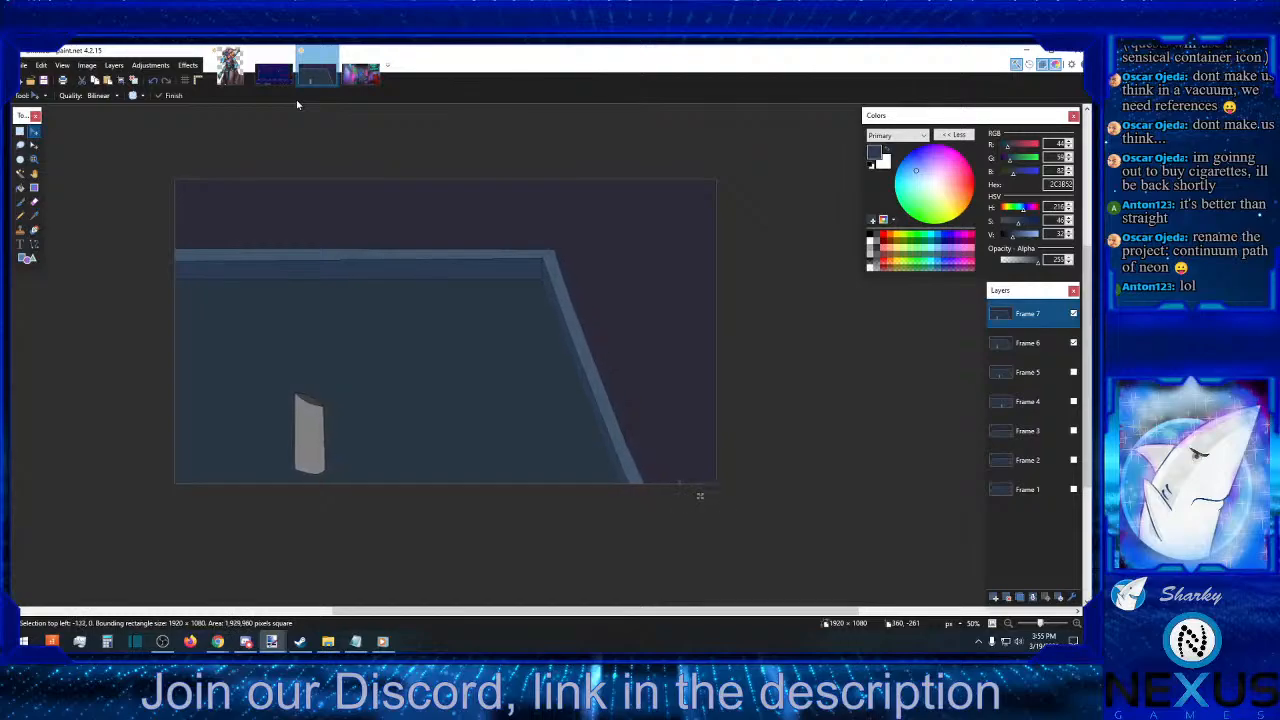
key("Left")
key("Left")
key("Left")
key("Left")
key("Left")
key("Left")
key("Left")
key("Left")
key("Left")
key("Left")
key("Left")
key("Left")
key("Left")
key("Left")
key("Left")
key("Left")
key("Left")
key("Left")
key("Left")
key("Left")
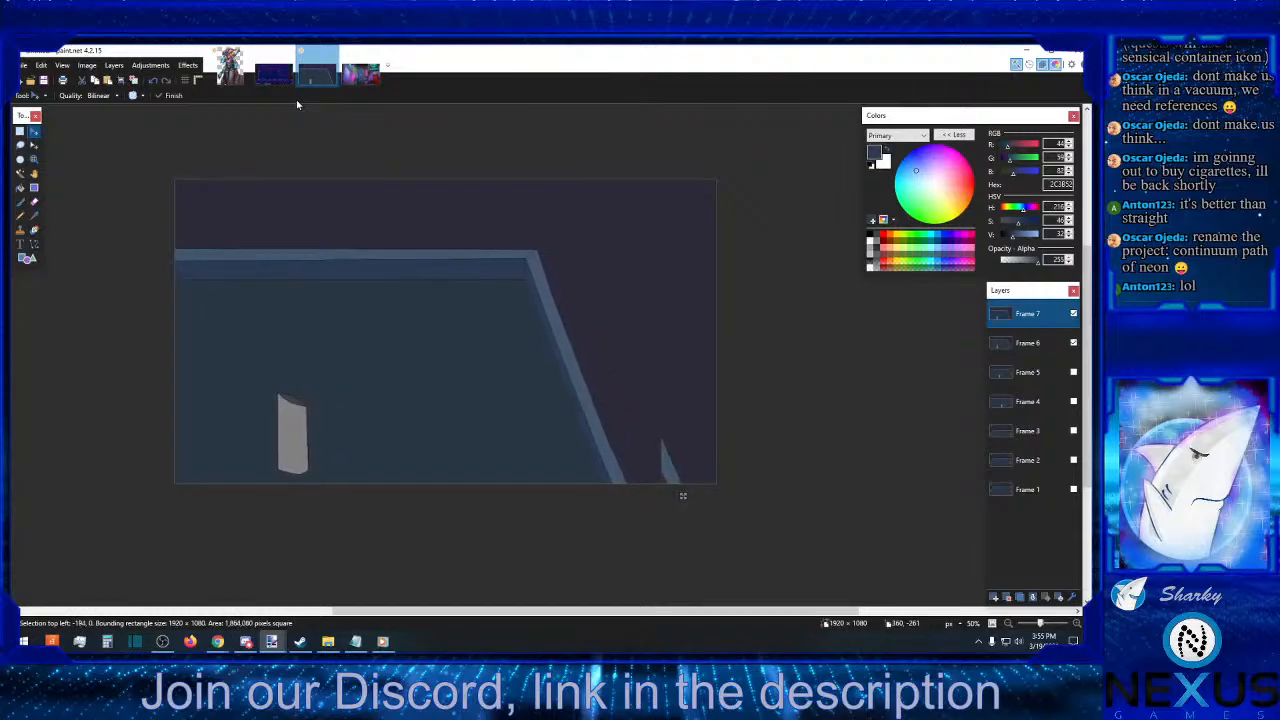
key("Left")
key("Left")
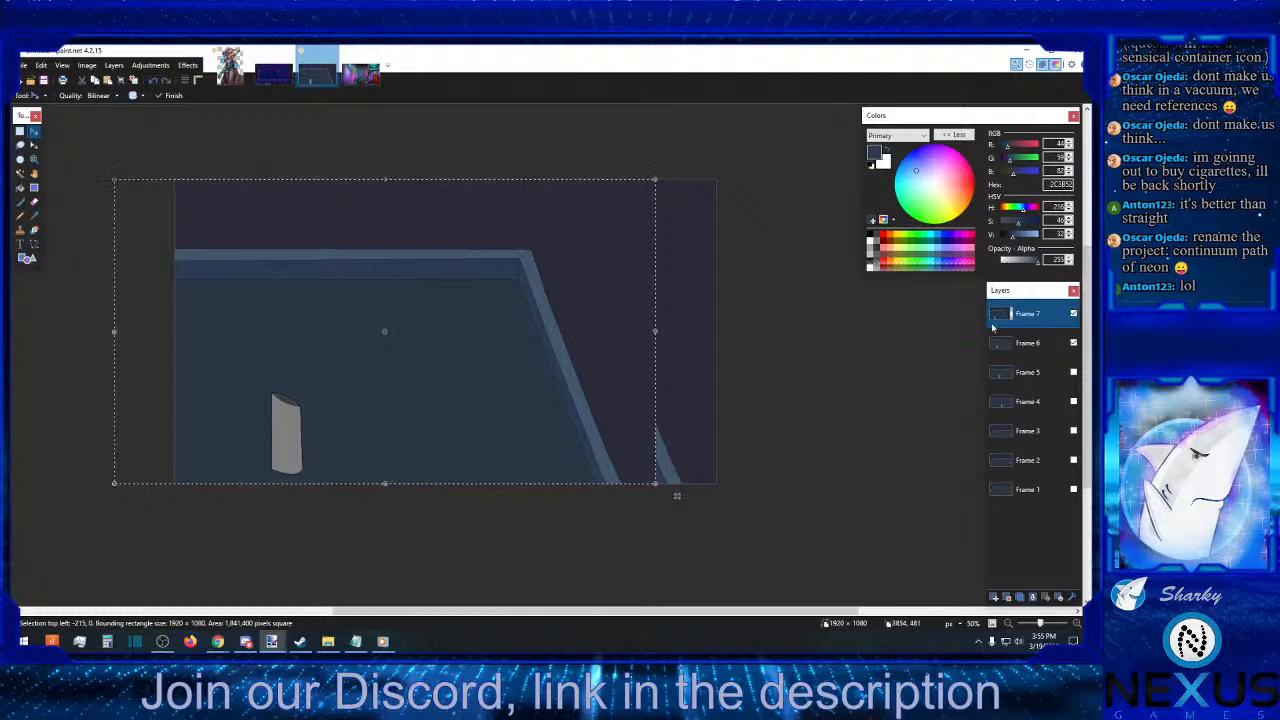
left_click(1073, 343)
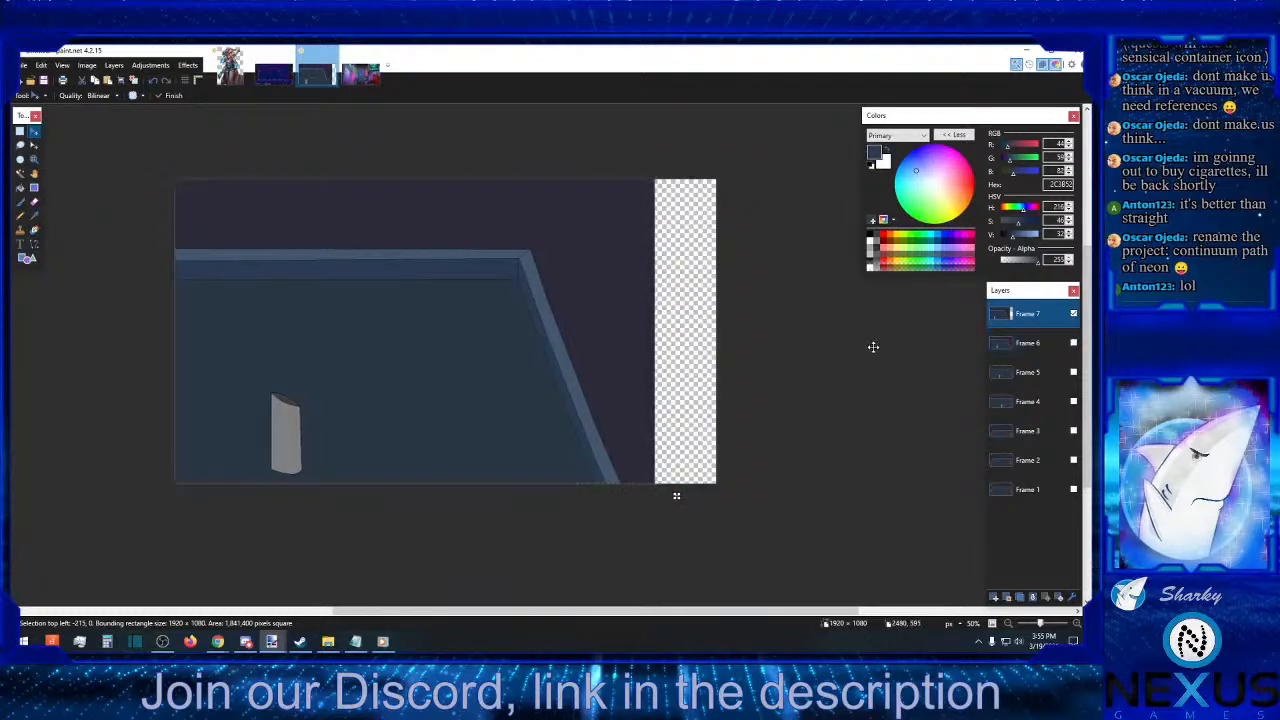
key("Left")
key("Left")
- Sample the background purple 2B2A38, deselect the shifted image, and fill Frame 7's transparent strip with that color
left_click(34, 215)
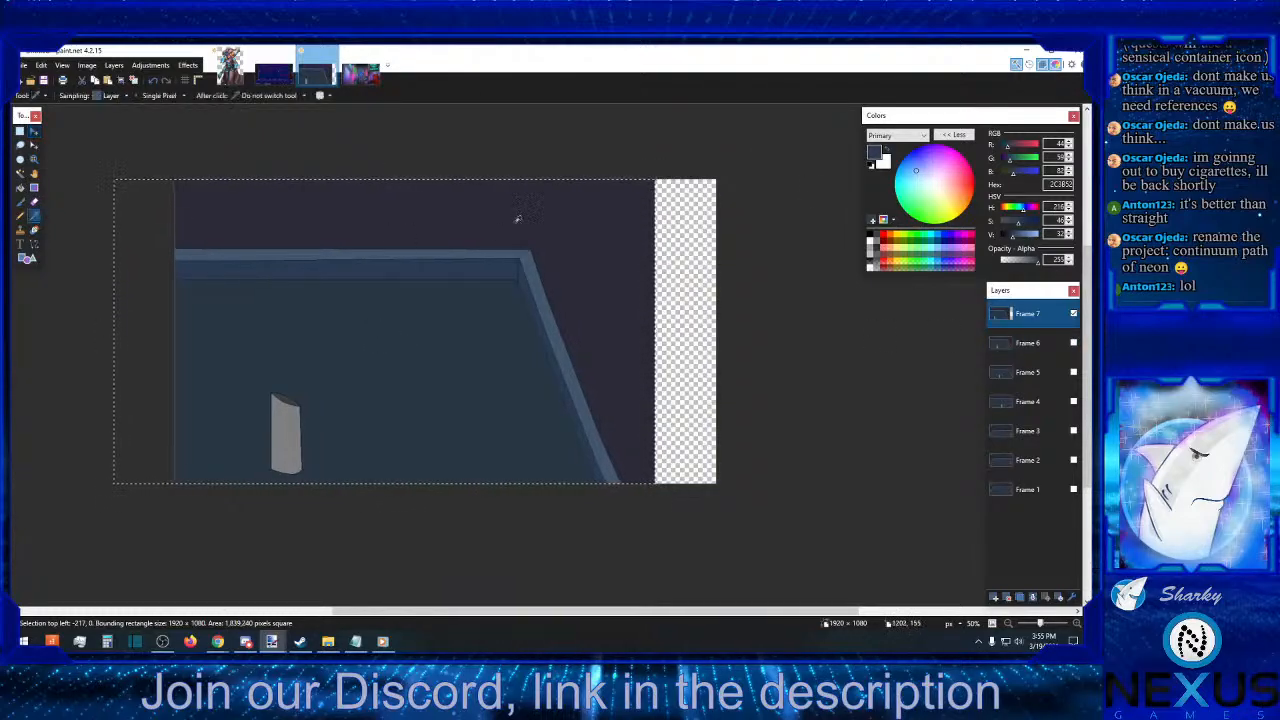
left_click(517, 214)
left_click(20, 131)
left_click(138, 125)
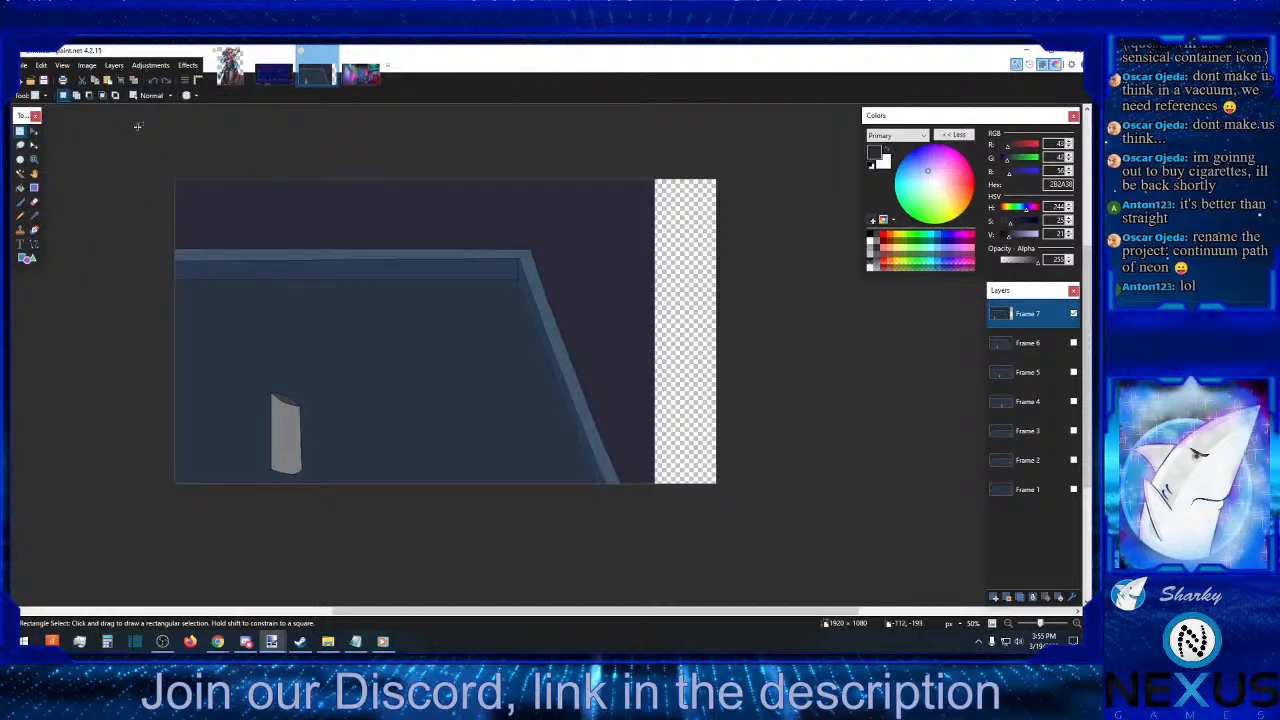
left_click(19, 187)
left_click(680, 246)
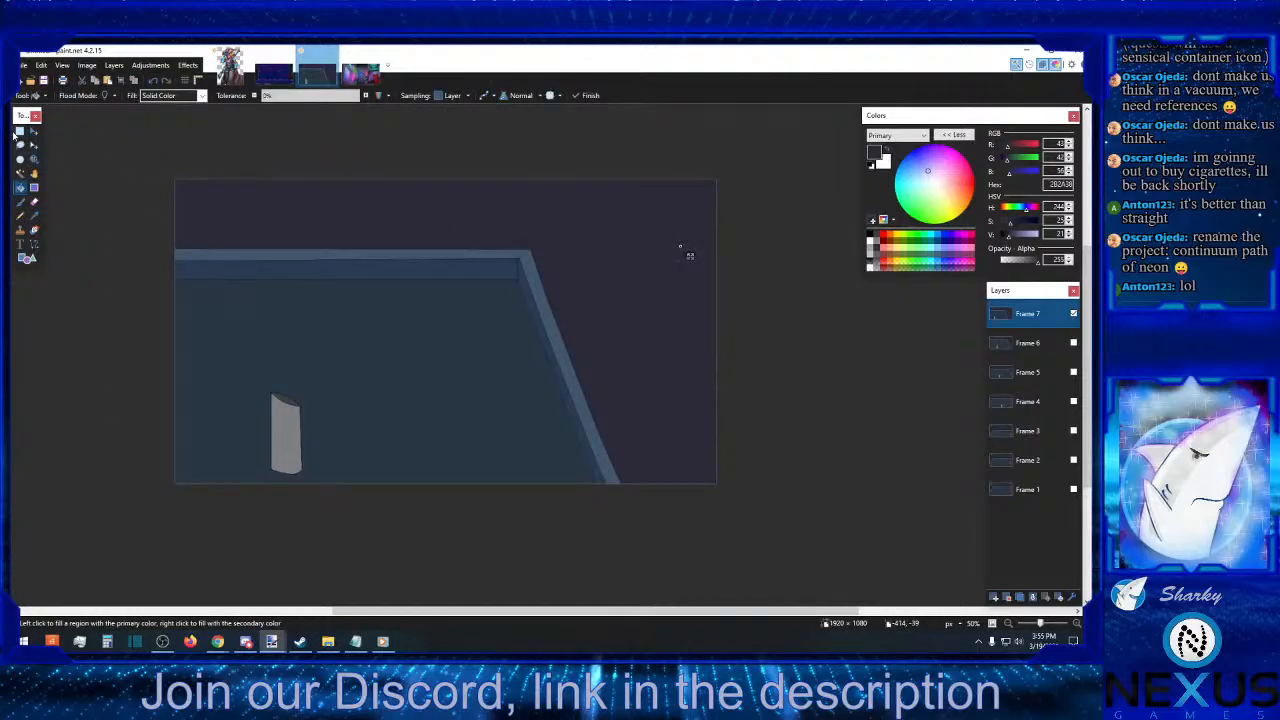
left_click(20, 131)
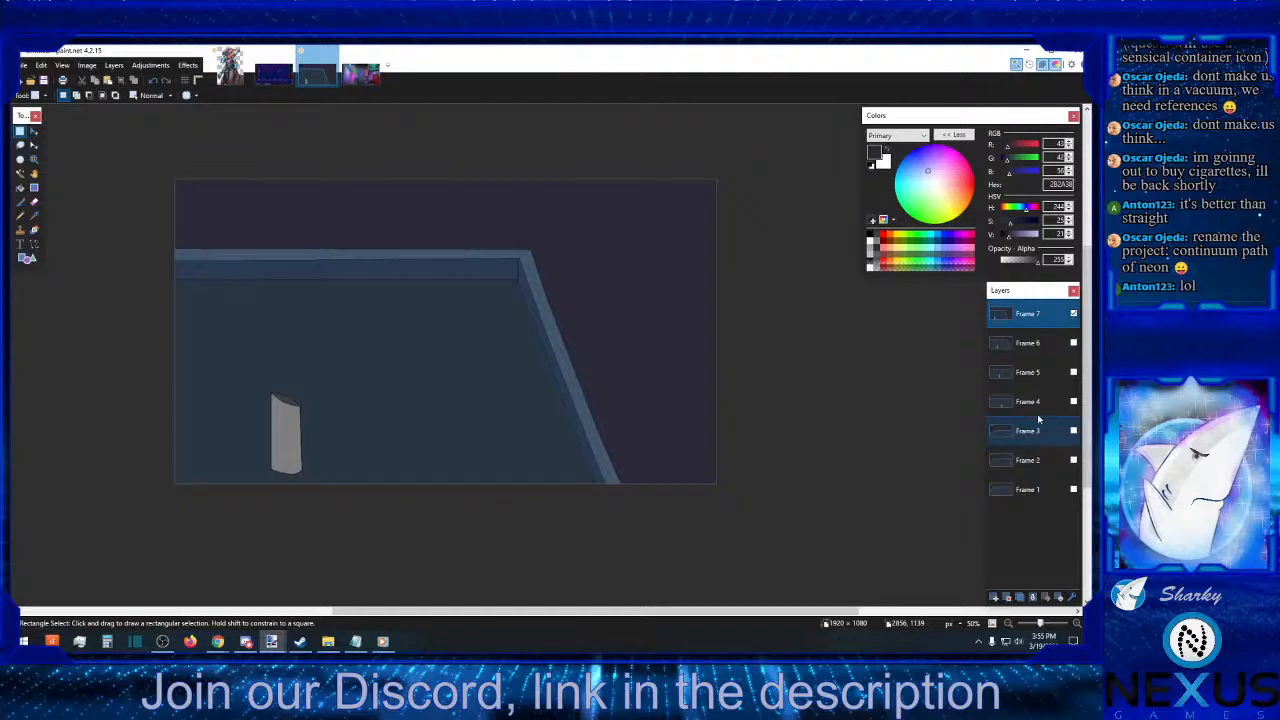
- Hide Frame 7, show Frame 4 as the active layer, and set the primary color to black 000000
left_click(1073, 314)
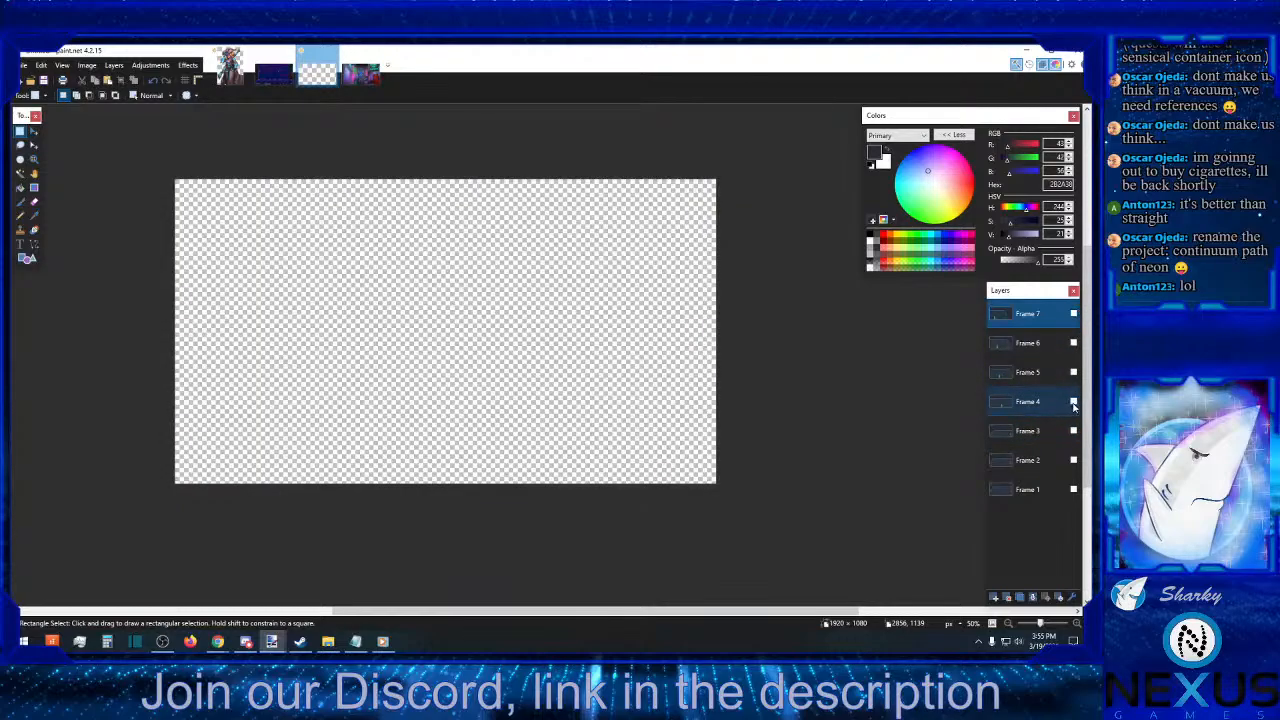
left_click(1073, 402)
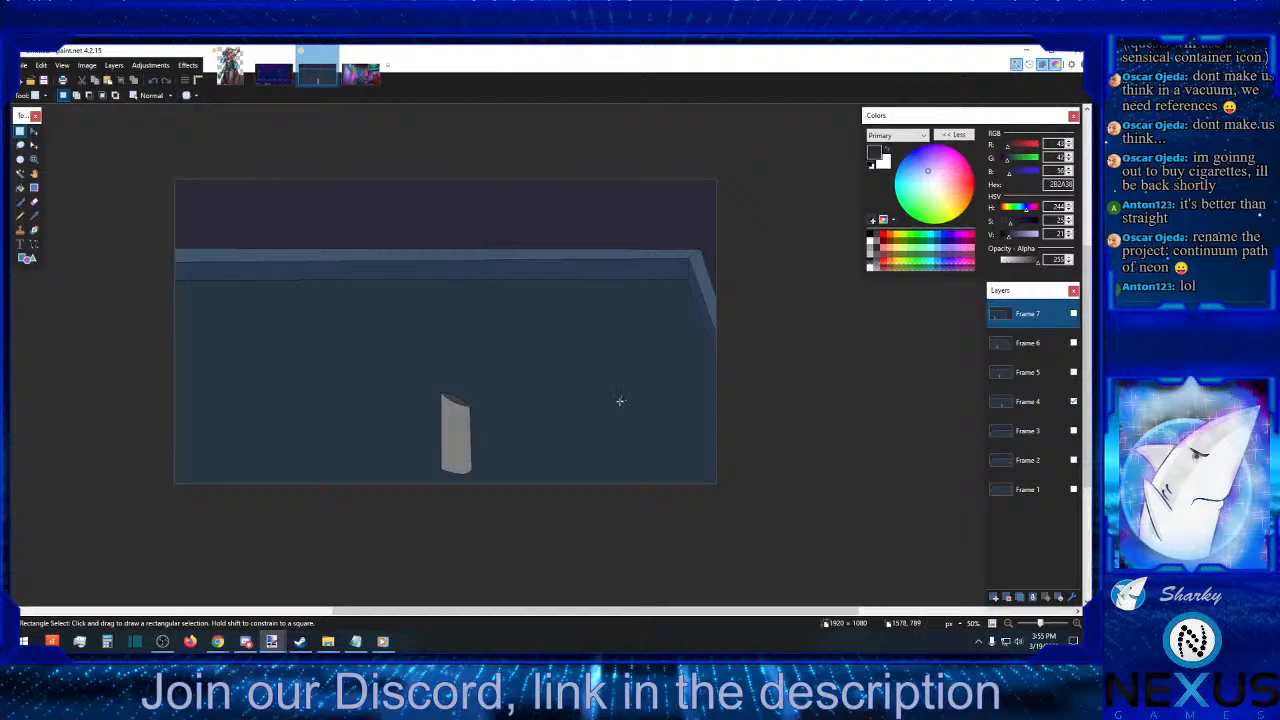
left_click(1031, 404)
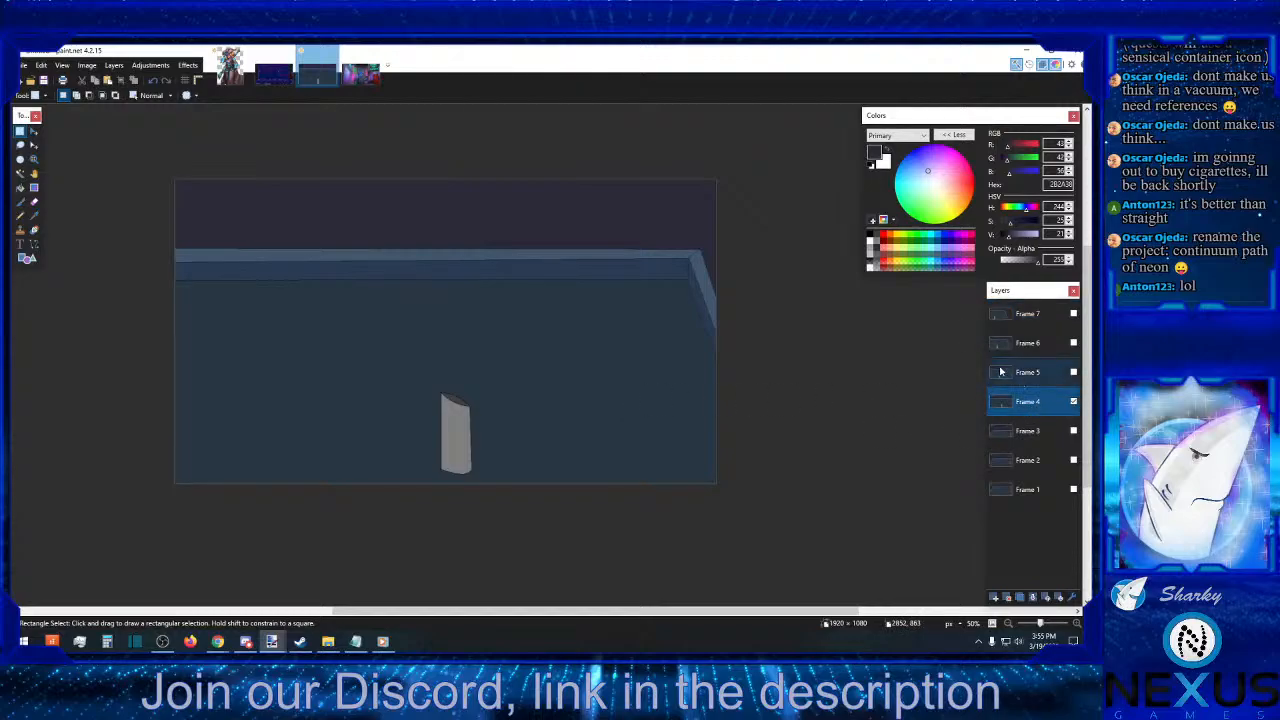
left_click(870, 237)
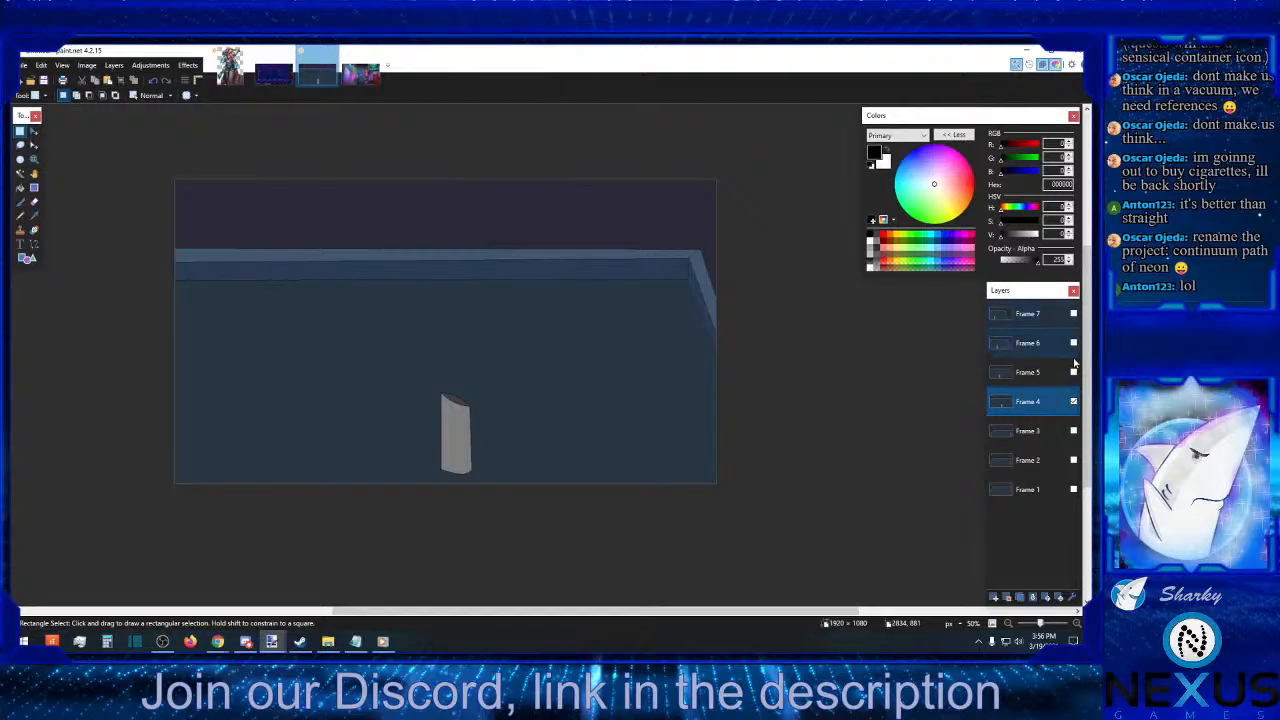
- Hide Frame 4, show Frame 7 and make it the active layer for drawing with the Line/Curve tool
left_click(1073, 401)
left_click(1073, 313)
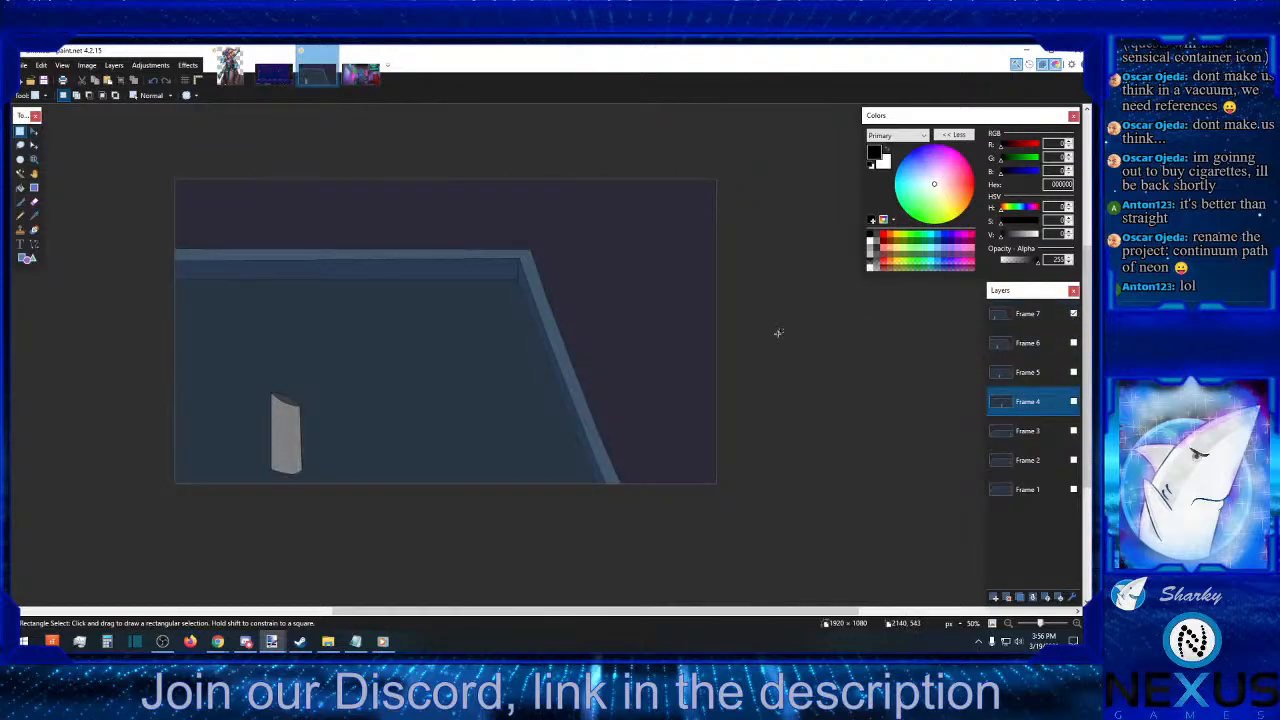
left_click(1032, 316)
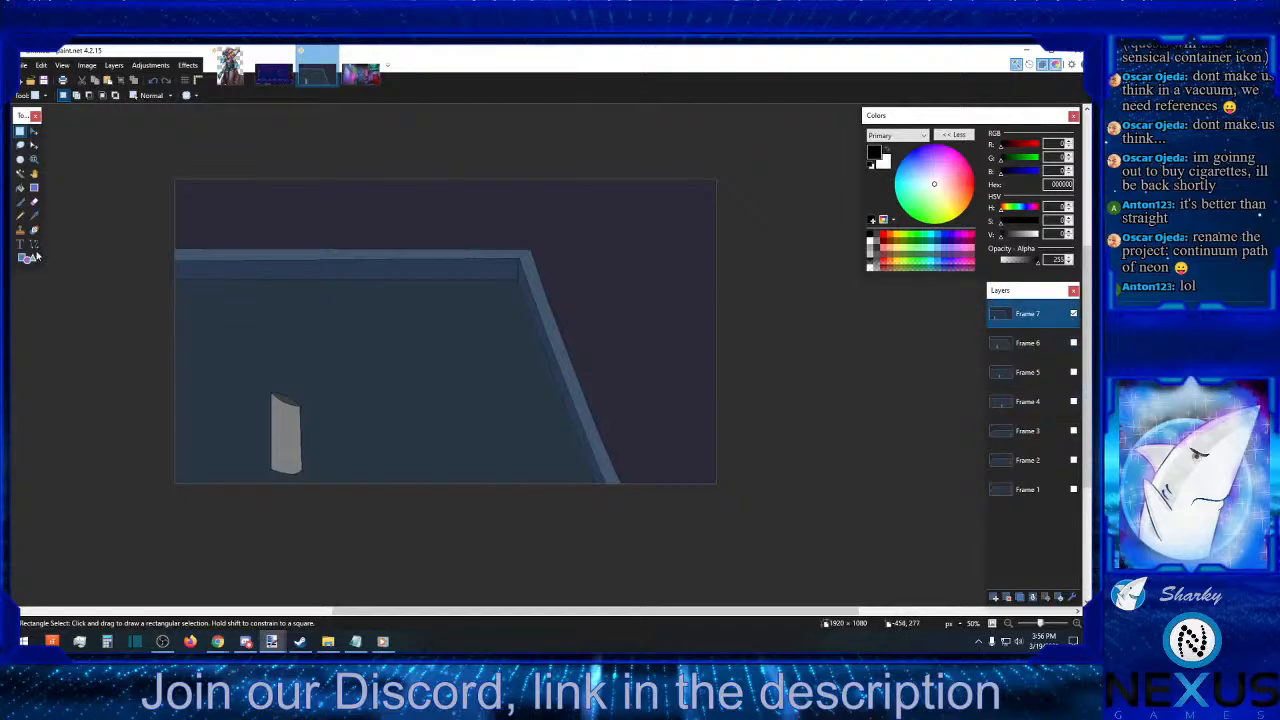
left_click(34, 248)
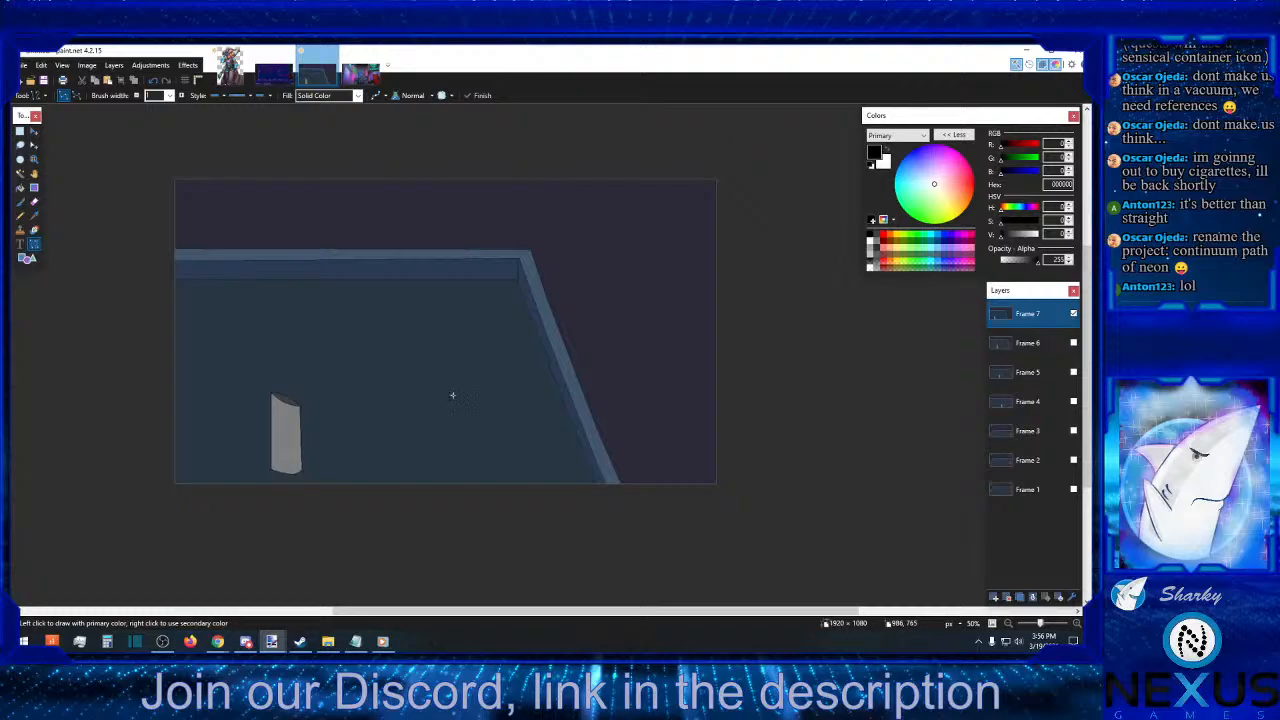
- Draw the body and limbs of a small stick figure with straight black lines near the wall's upper-right corner in Frame 7
left_click_drag(452, 395, 485, 358)
key("ctrl+z")
left_click_drag(499, 361, 492, 300)
key("ctrl+z")
key("ctrl+z")
key("ctrl+z")
key("ctrl+z")
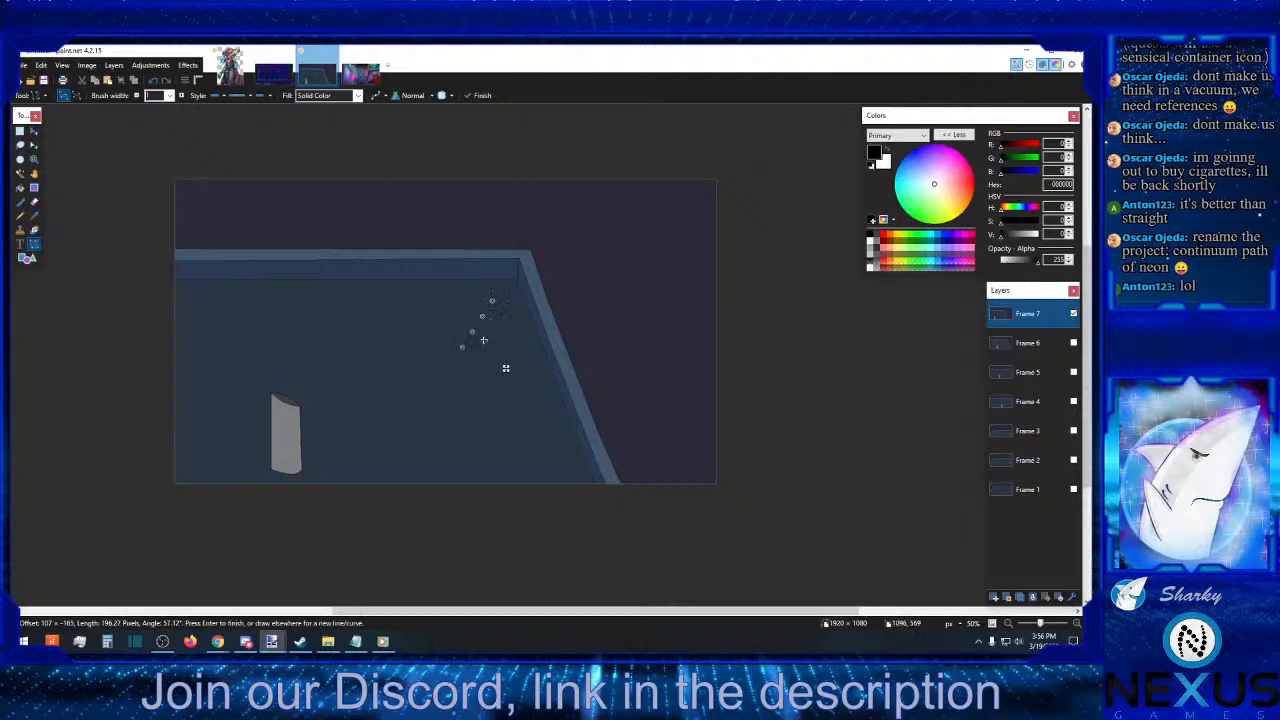
key("ctrl+z")
left_click_drag(478, 343, 510, 304)
key("ctrl+z")
key("ctrl+z")
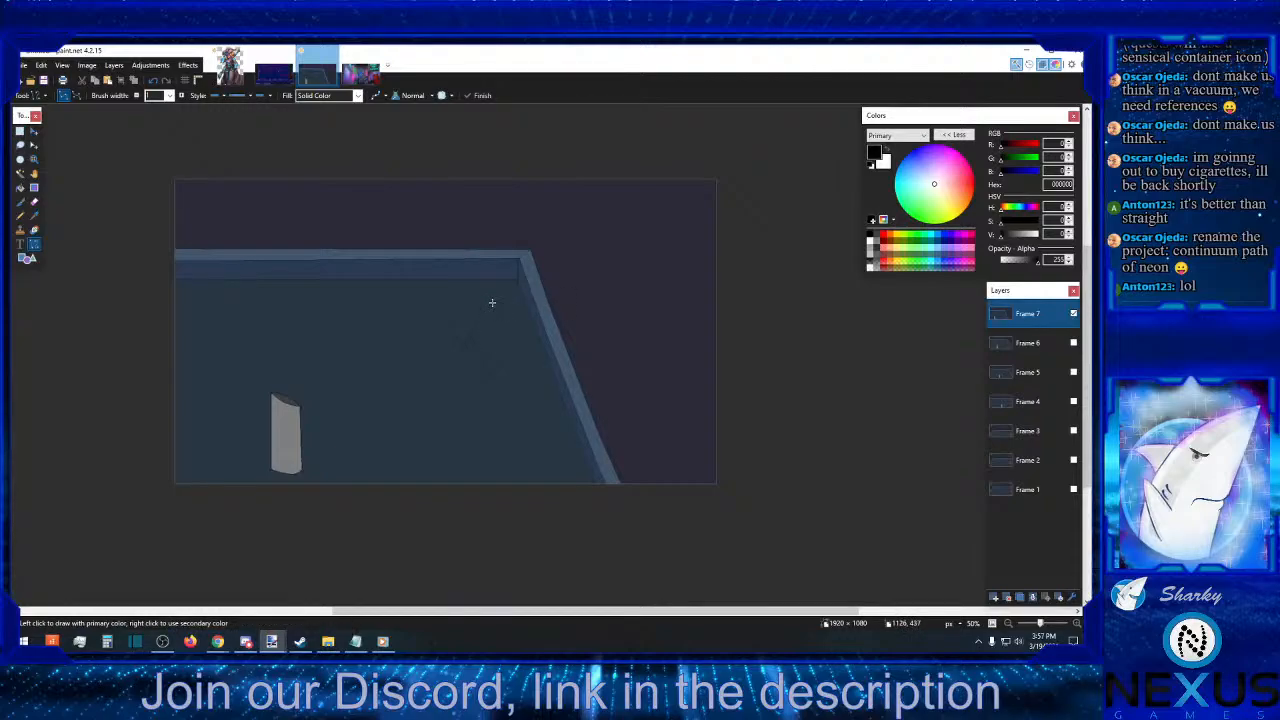
mouse_move(491, 301)
left_mouse_down()
mouse_move(484, 343)
mouse_move(500, 350)
left_mouse_up()
key("ctrl+z")
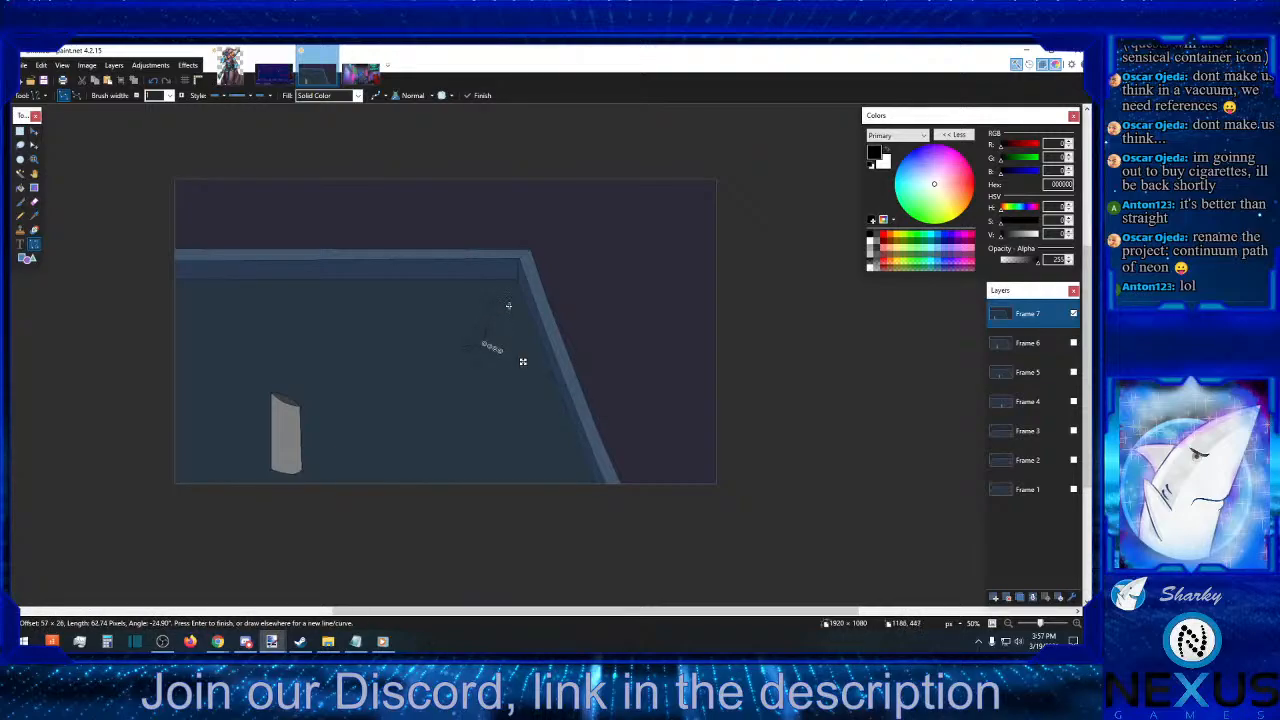
mouse_move(508, 306)
left_mouse_down()
mouse_move(498, 338)
mouse_move(520, 348)
left_mouse_up()
key("Return")
key("Return")
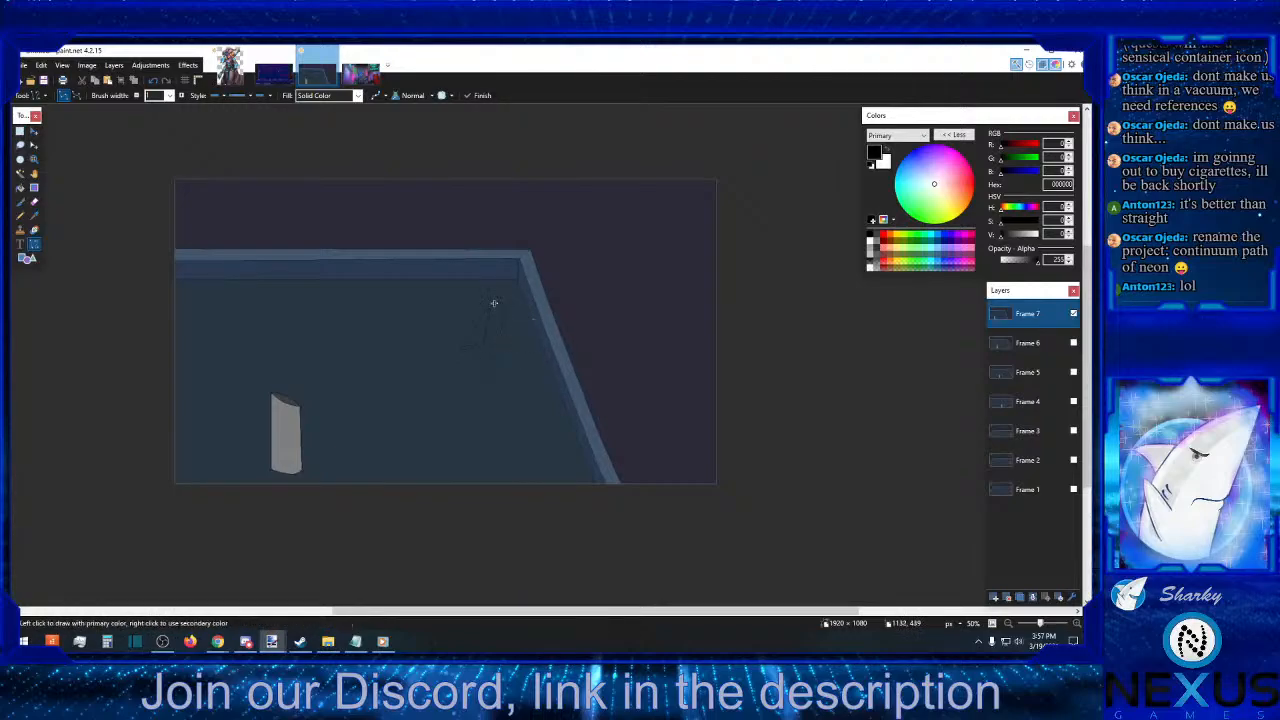
- Add the stick figure's head above its body as an ellipse drawn in outline only
left_click(22, 259)
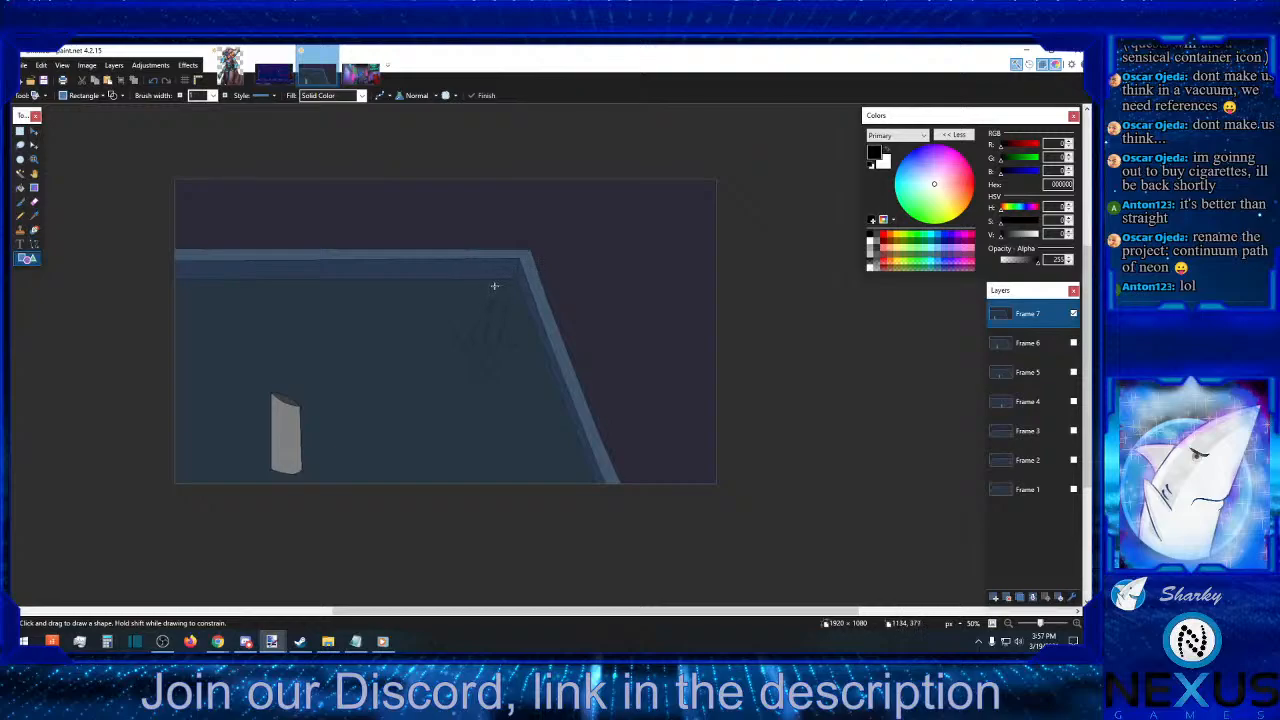
left_click_drag(496, 281, 509, 302)
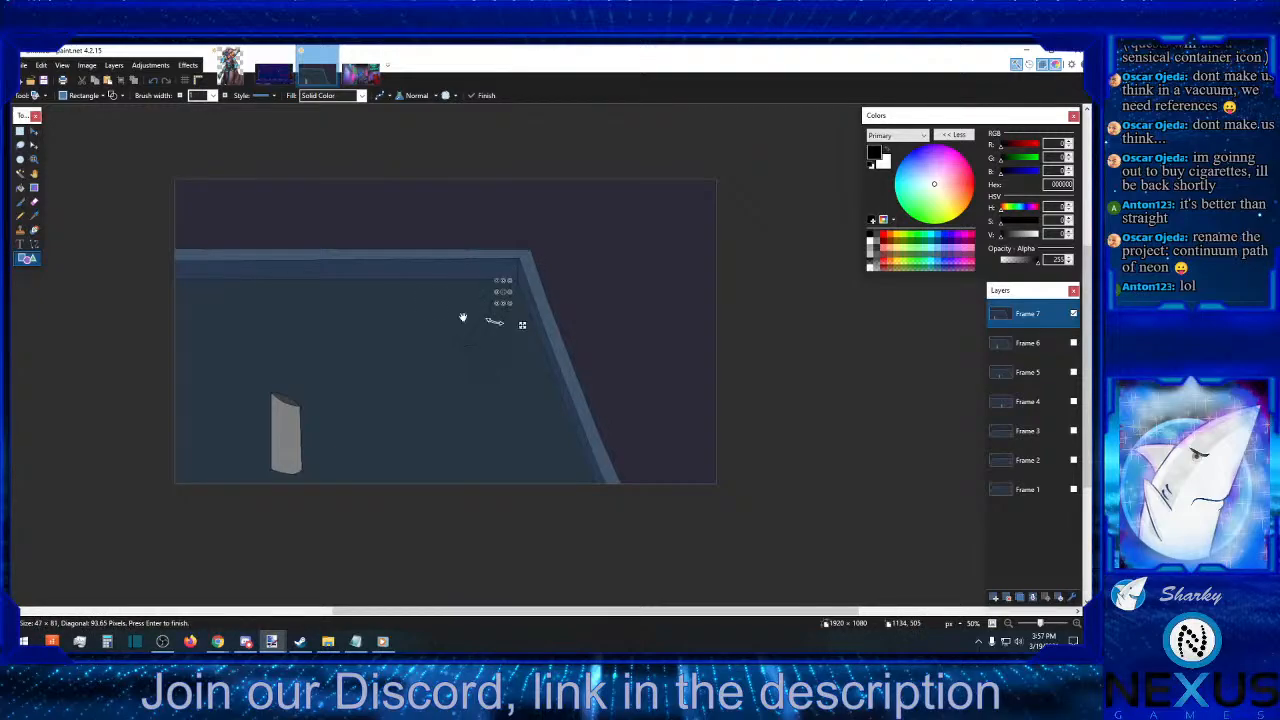
left_click(121, 96)
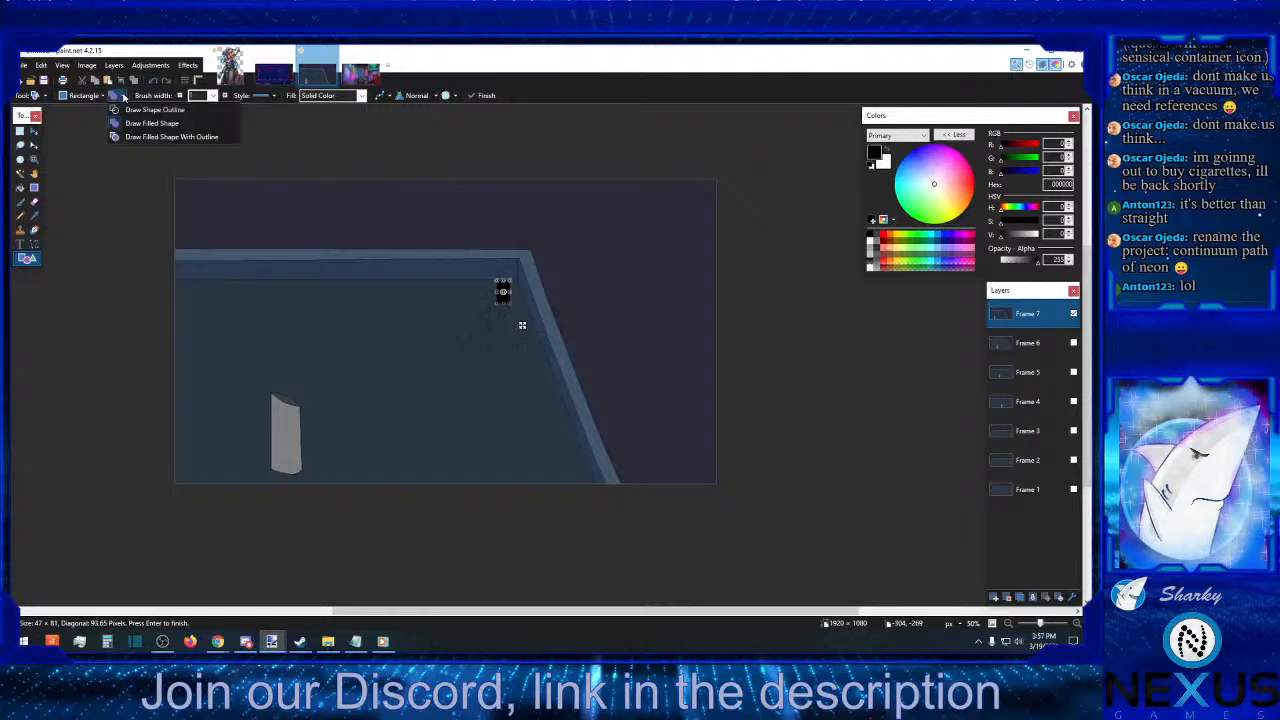
left_click(152, 109)
left_click(92, 98)
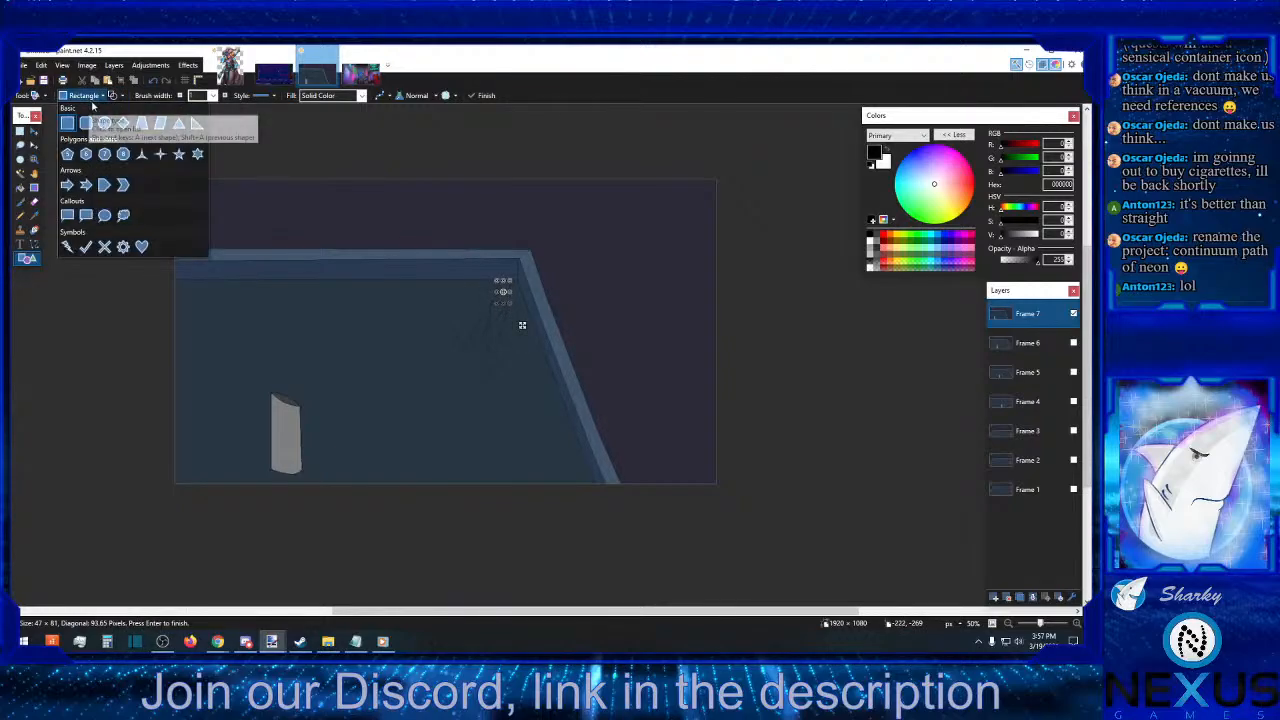
left_click(104, 122)
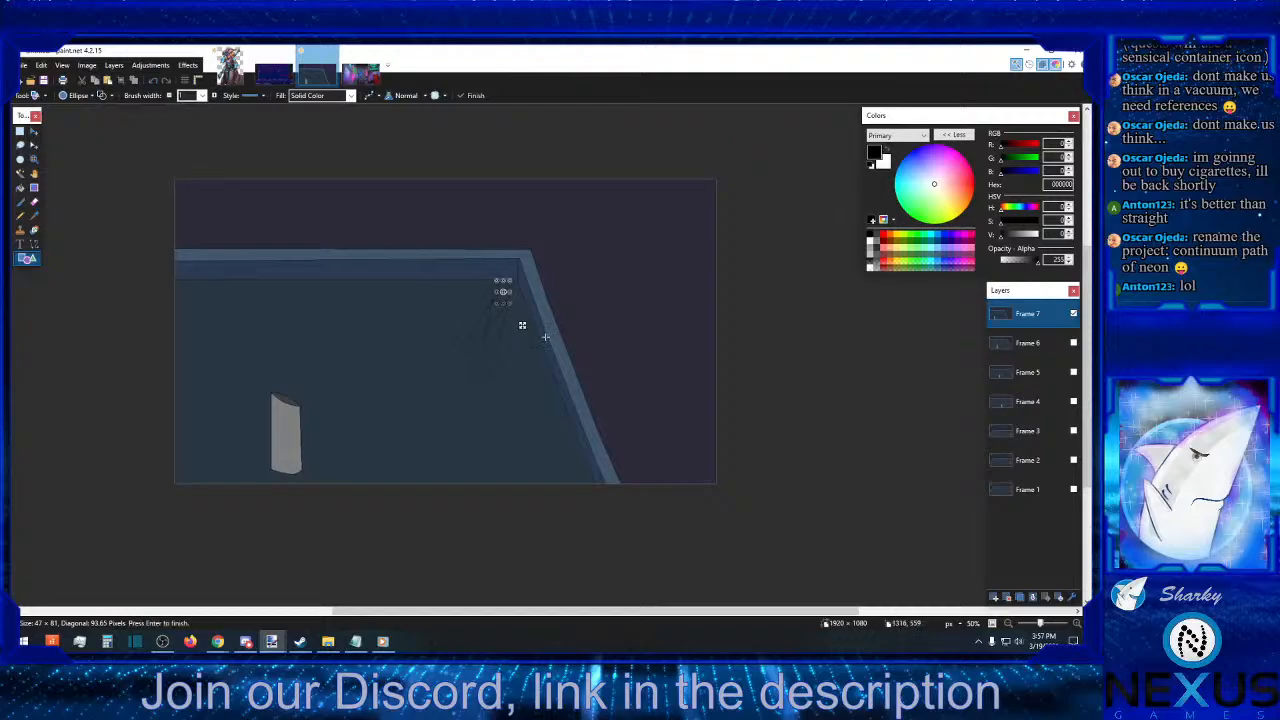
left_click_drag(496, 294, 493, 295)
left_click(580, 306)
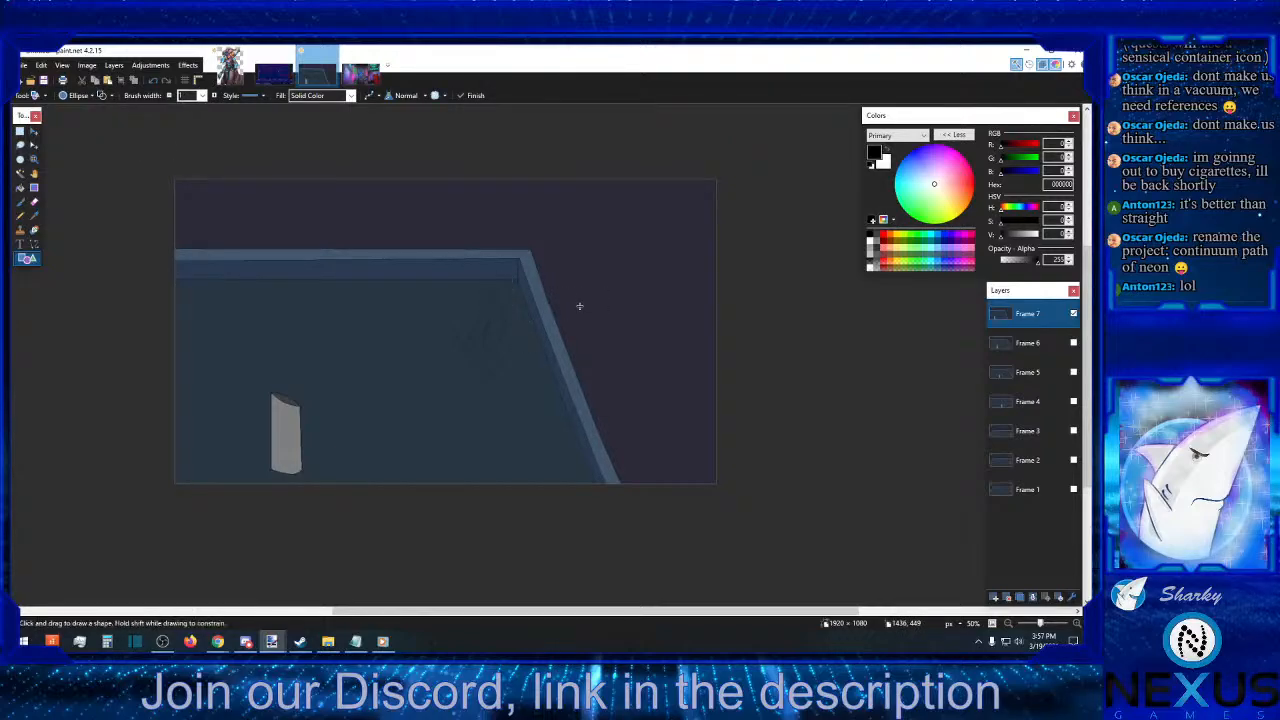
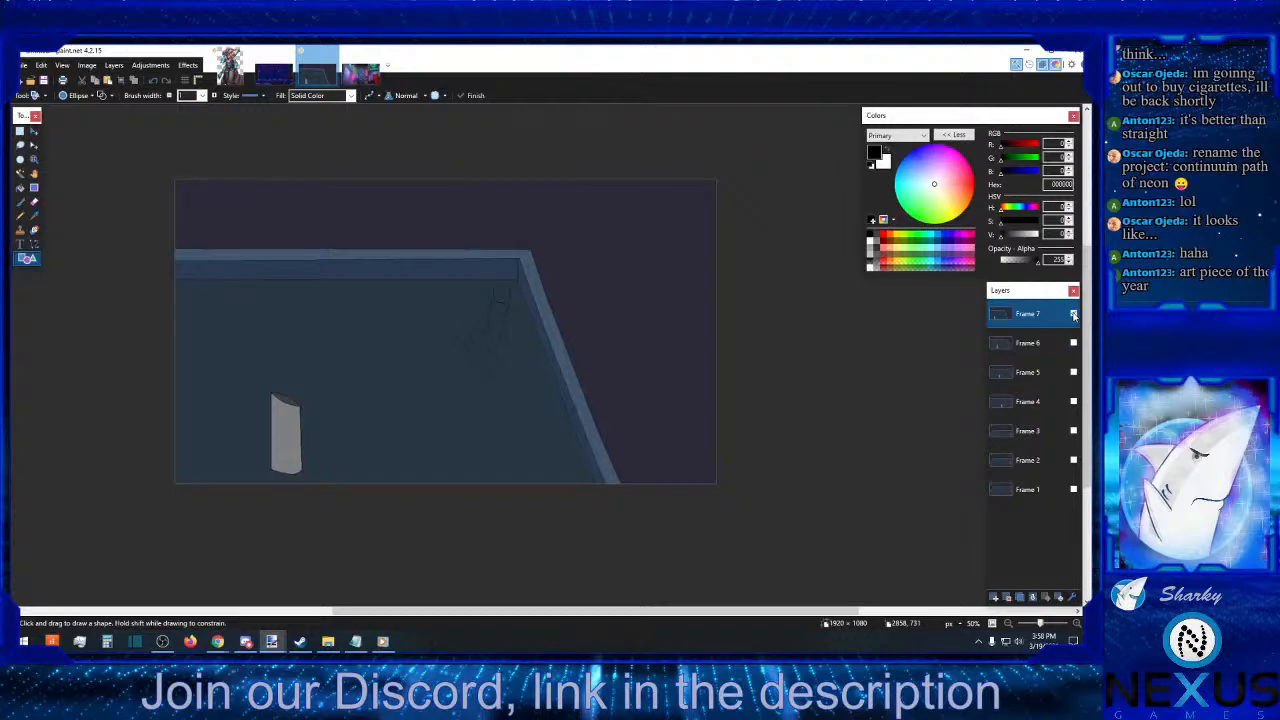
left_click(230, 65)
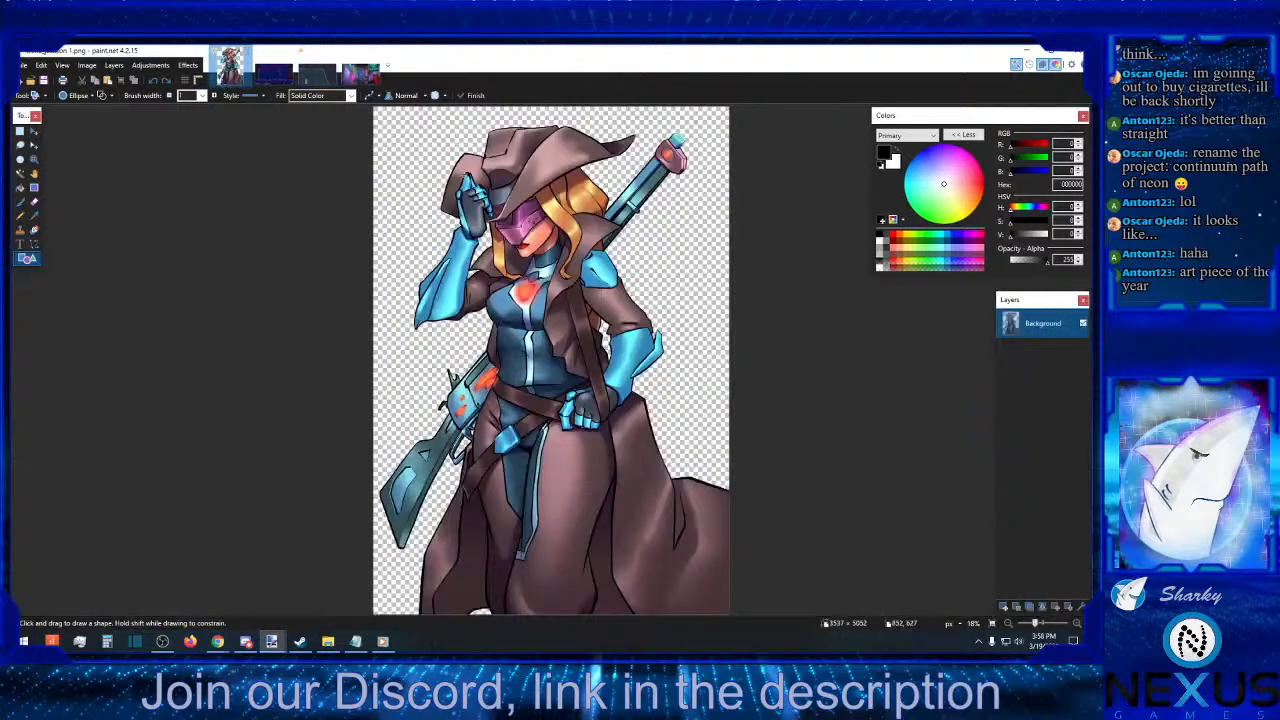
left_click(318, 72)
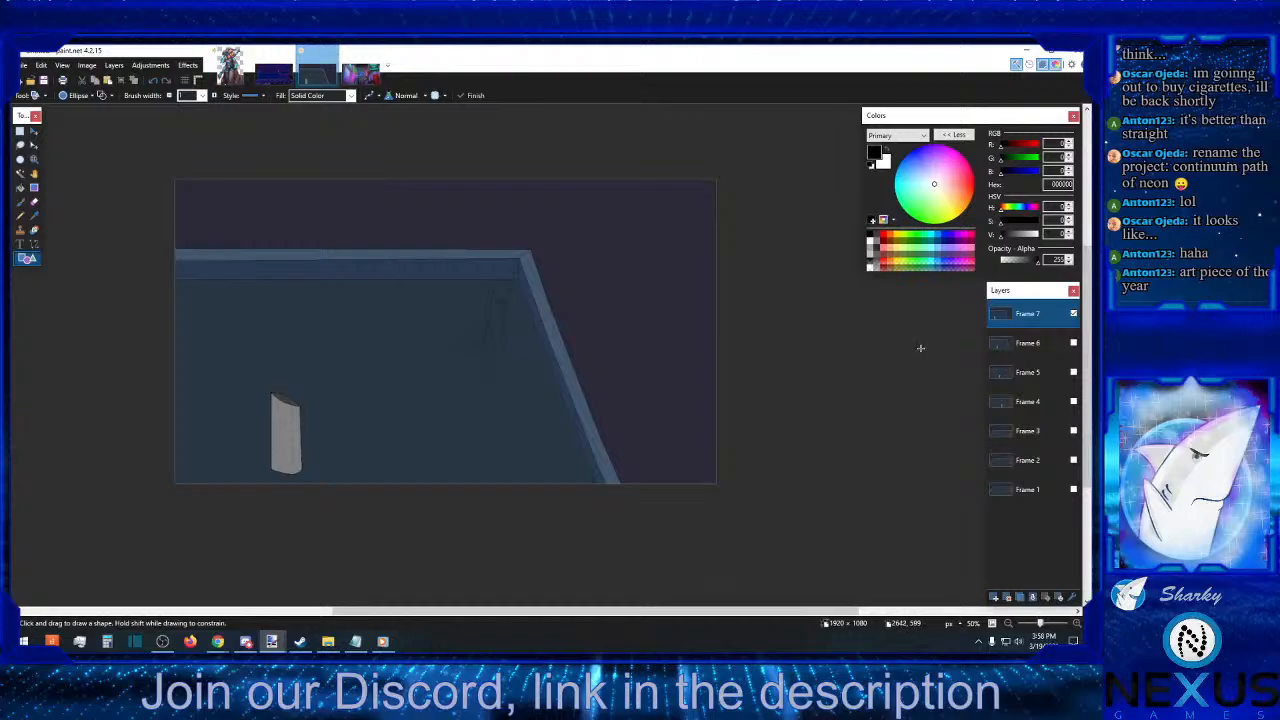
- Show Frame 6, hide Frame 7 and make Frame 6 the active layer for line drawing
left_click(1074, 343)
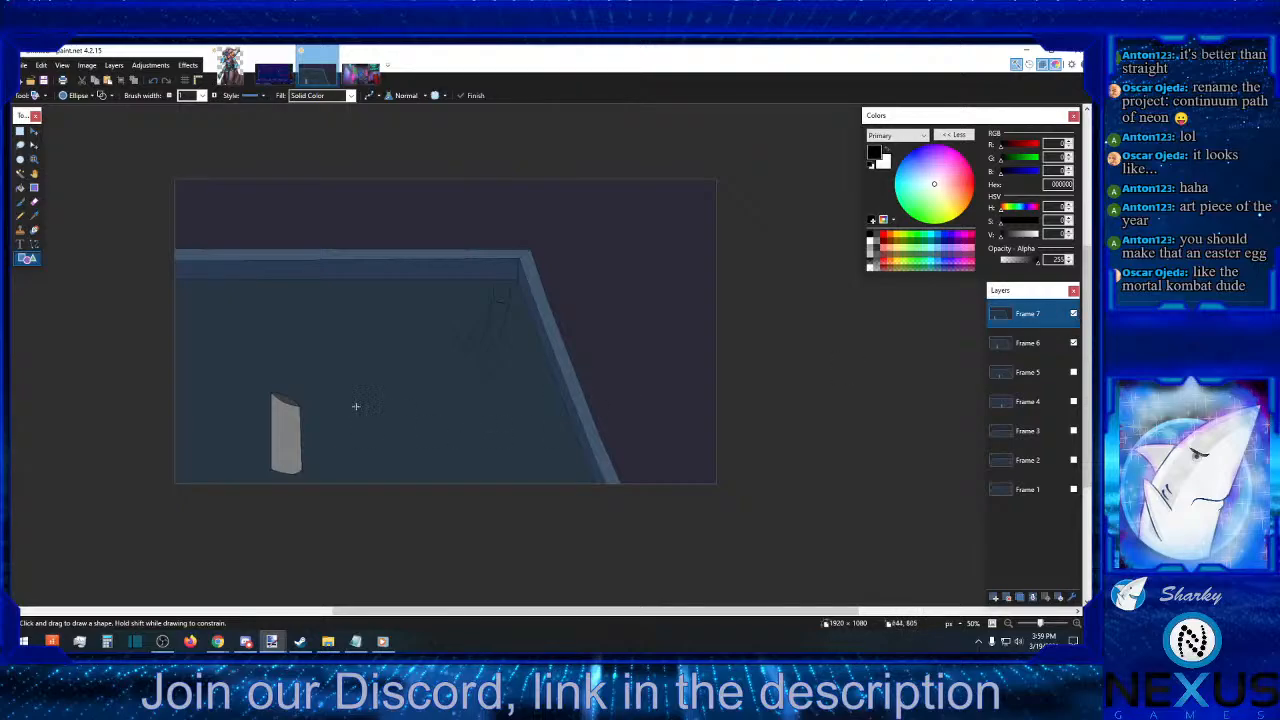
left_click(1074, 314)
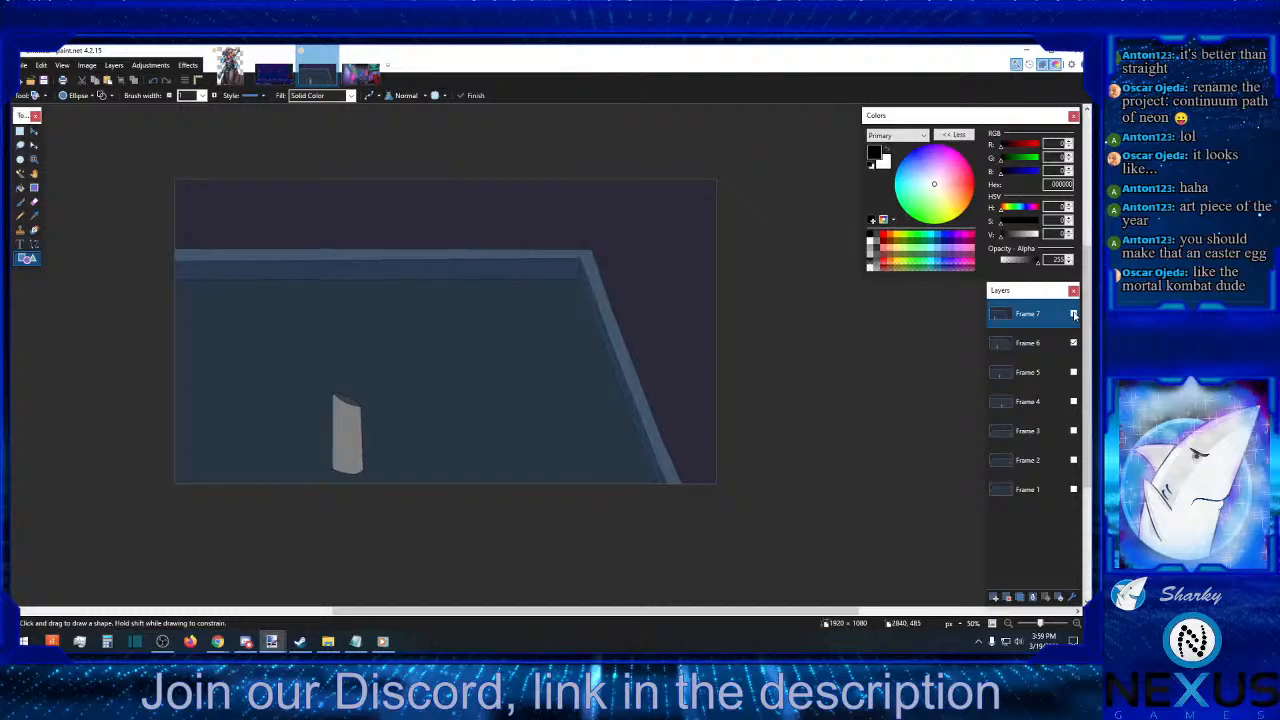
left_click(1024, 345)
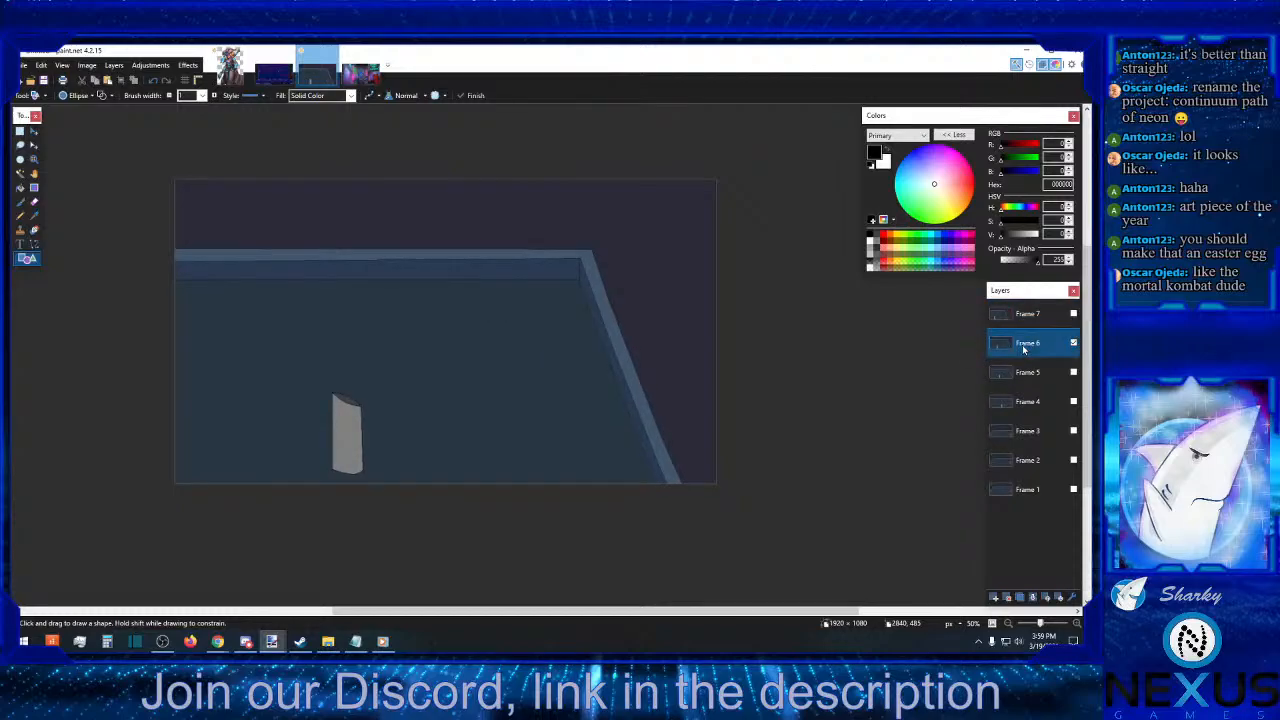
left_click(34, 244)
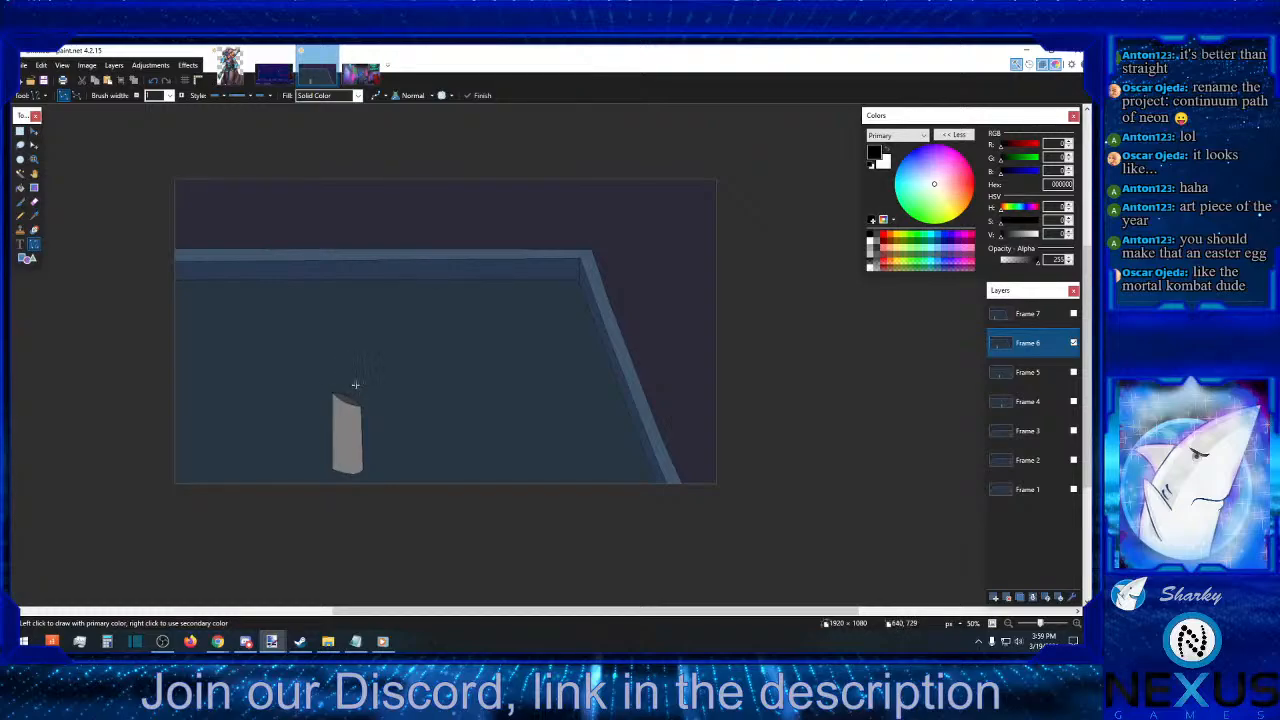
left_click(351, 384)
mouse_move(351, 384)
left_mouse_down()
mouse_move(382, 365)
mouse_move(353, 336)
left_mouse_up()
key("ctrl+z")
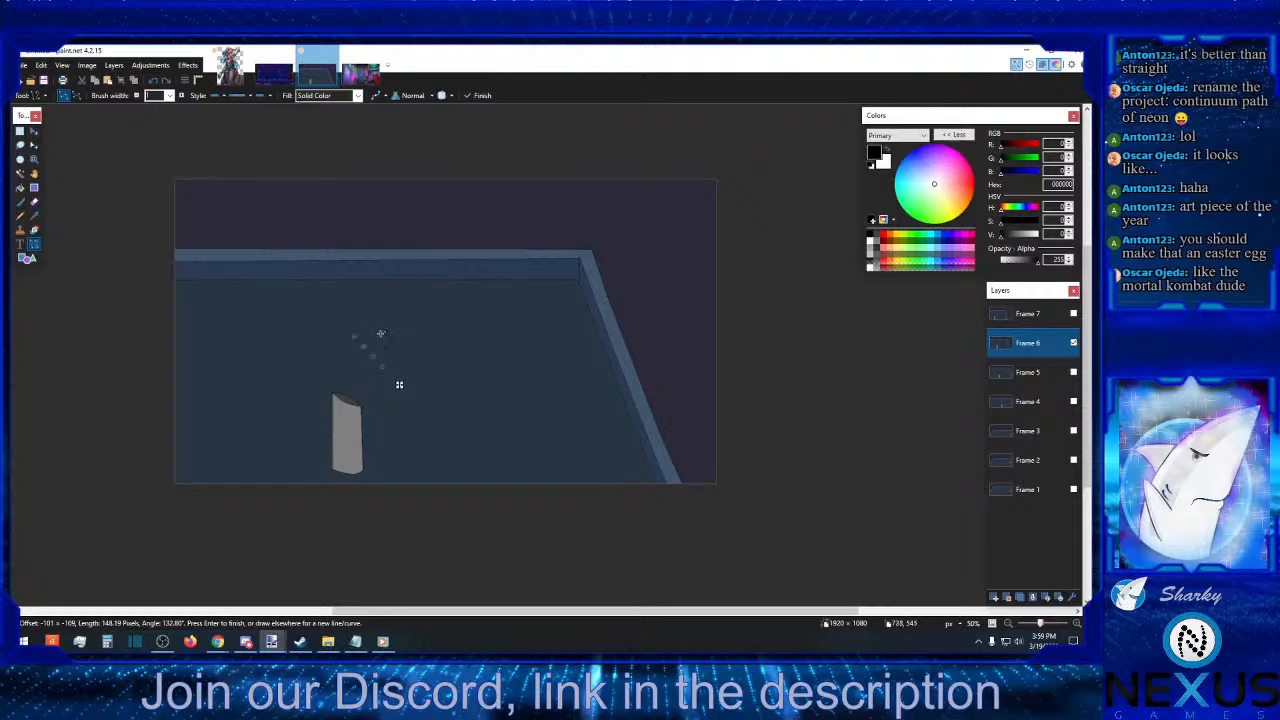
left_click_drag(380, 334, 412, 348)
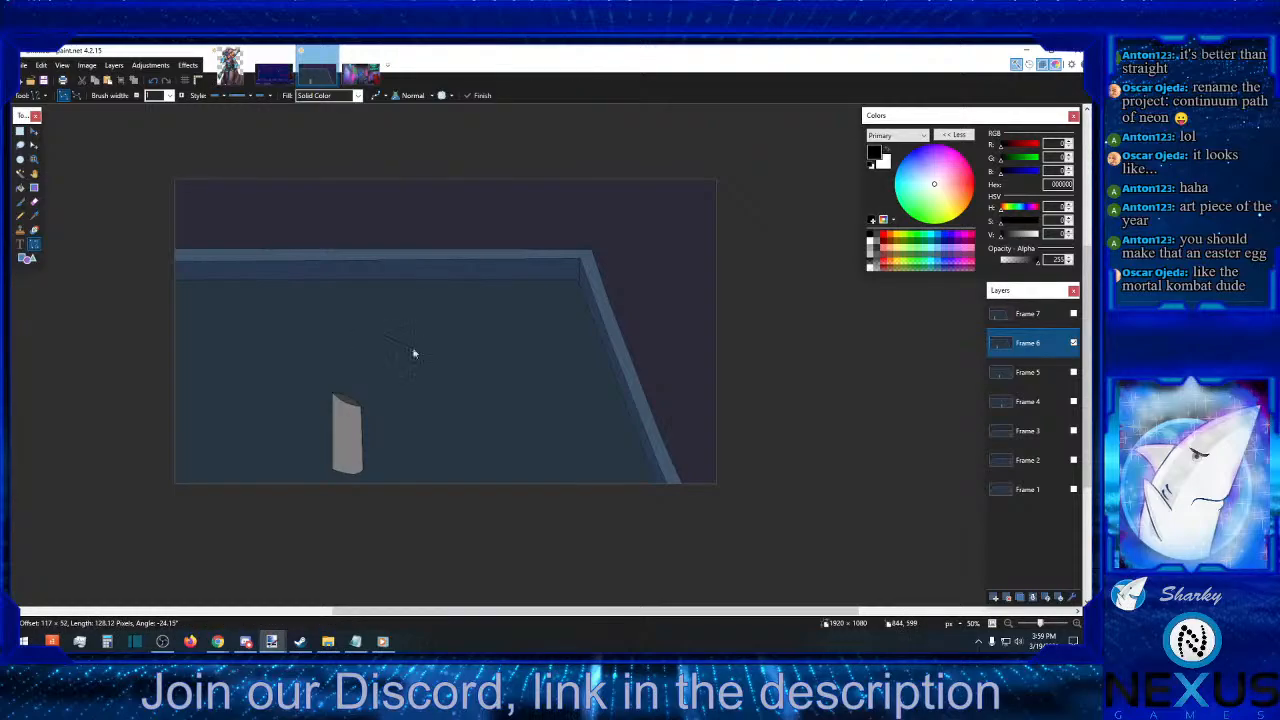
left_click(155, 81)
left_click(157, 84)
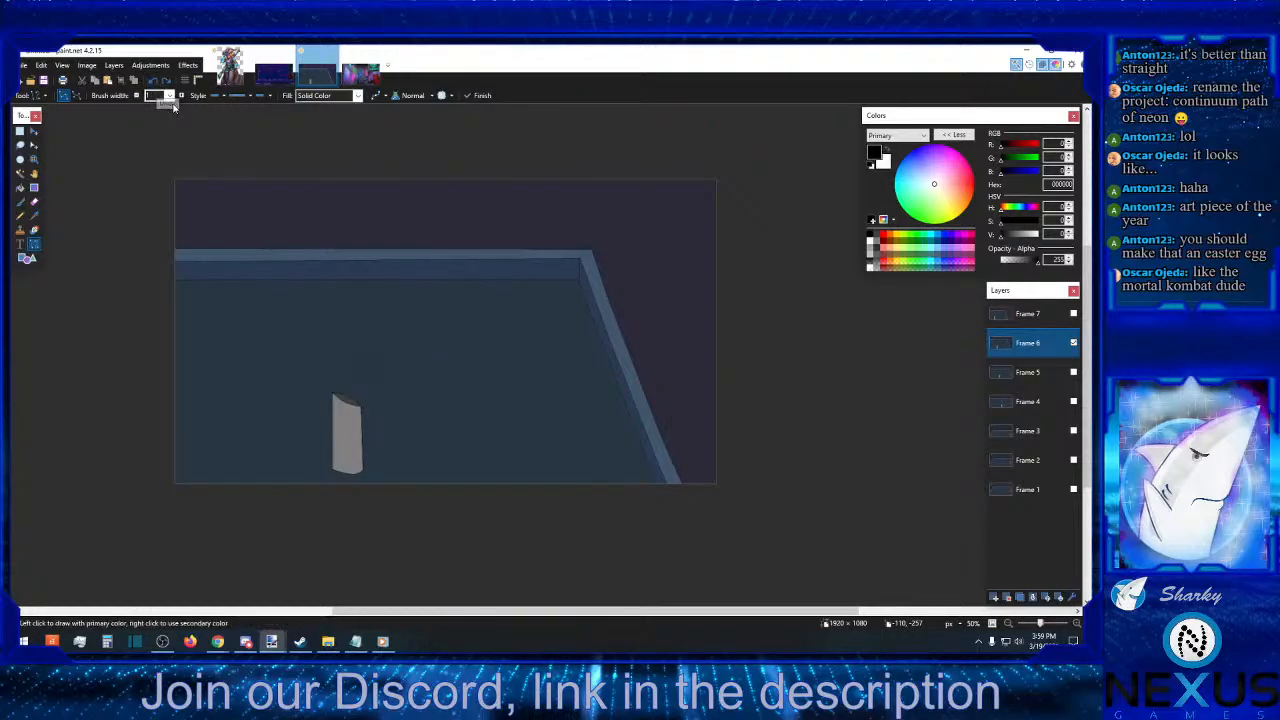
left_click(155, 83)
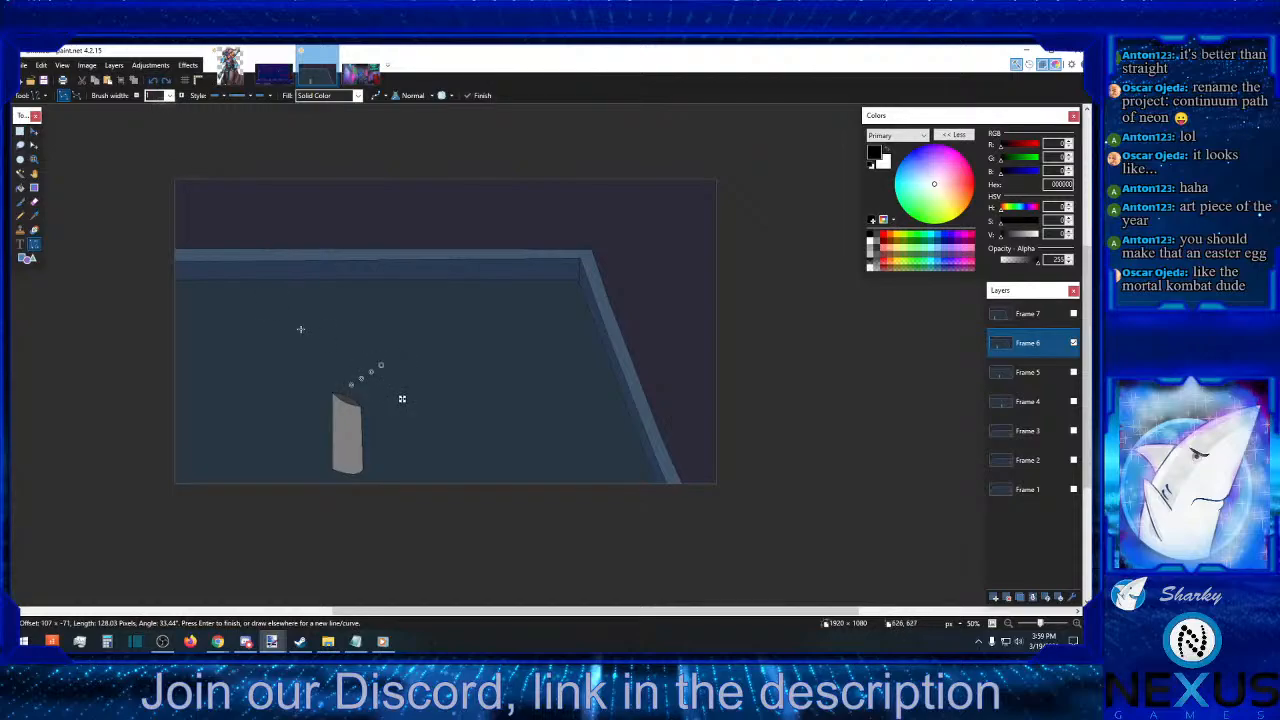
left_click(154, 82)
- Draw a black stick figure above the grey cylinder in Frame 6 using straight lines and an ellipse head about 29 by 53 px
left_click_drag(366, 338, 328, 374)
left_click(406, 352)
left_click(418, 328)
left_click(361, 364)
left_click(369, 341)
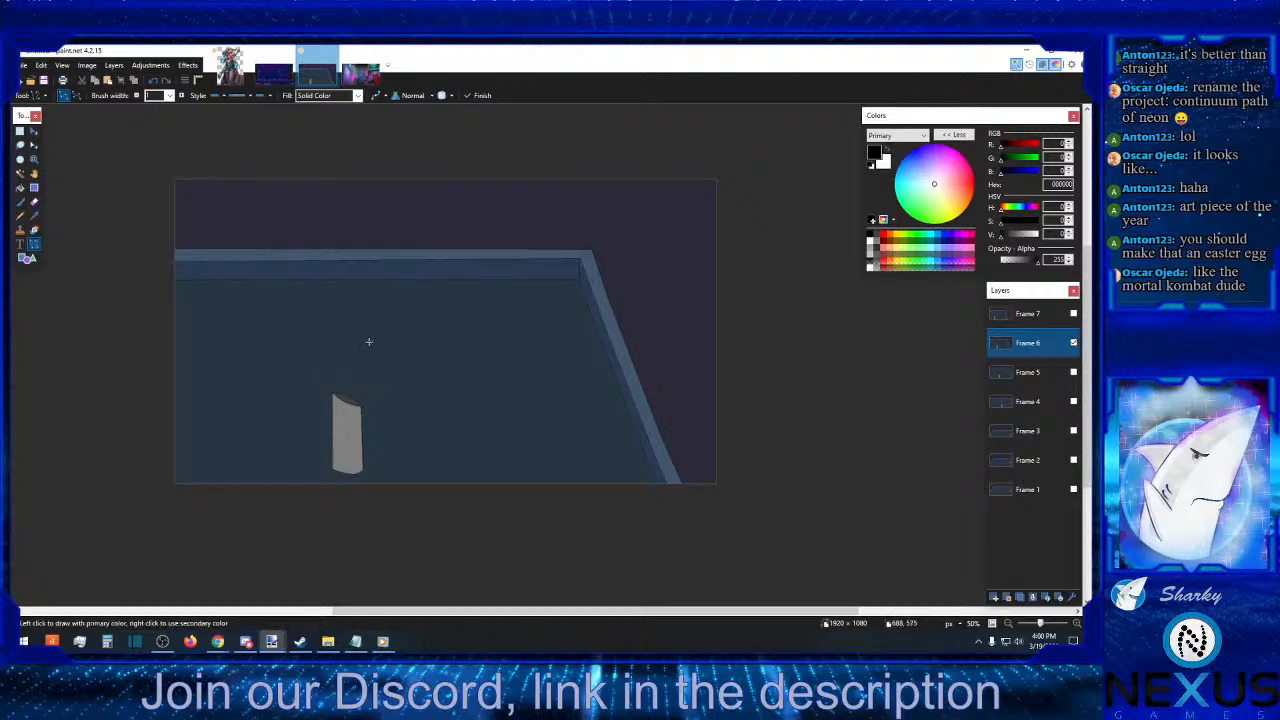
mouse_move(361, 331)
left_mouse_down()
mouse_move(360, 302)
mouse_move(356, 339)
mouse_move(367, 303)
mouse_move(378, 327)
mouse_move(395, 313)
mouse_move(362, 304)
mouse_move(340, 314)
mouse_move(354, 326)
mouse_move(363, 291)
mouse_move(380, 320)
left_mouse_up()
key("ctrl+z")
left_click(378, 336)
key("ctrl+z")
left_click(383, 318)
left_click(426, 303)
left_click(383, 326)
left_click(29, 259)
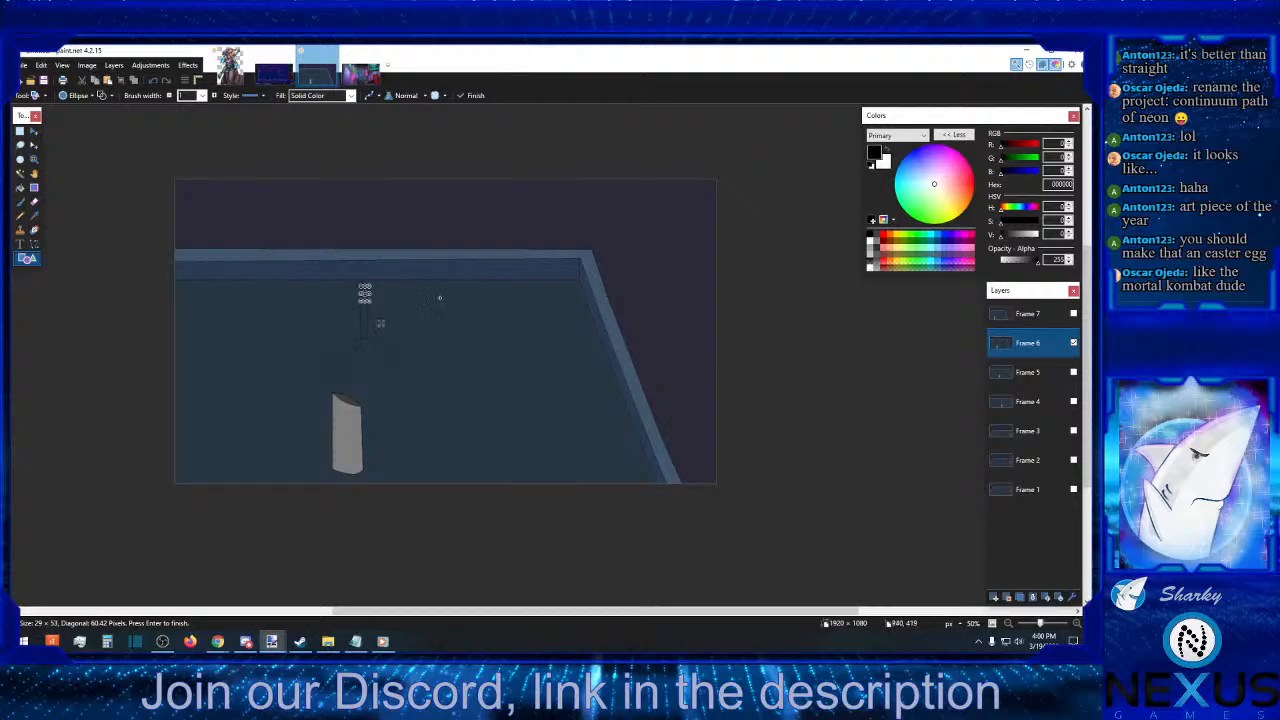
key("Return")
- Show Frame 5, compare it with Frame 6 by toggling the latter, and leave both frames visible
left_click(1073, 343)
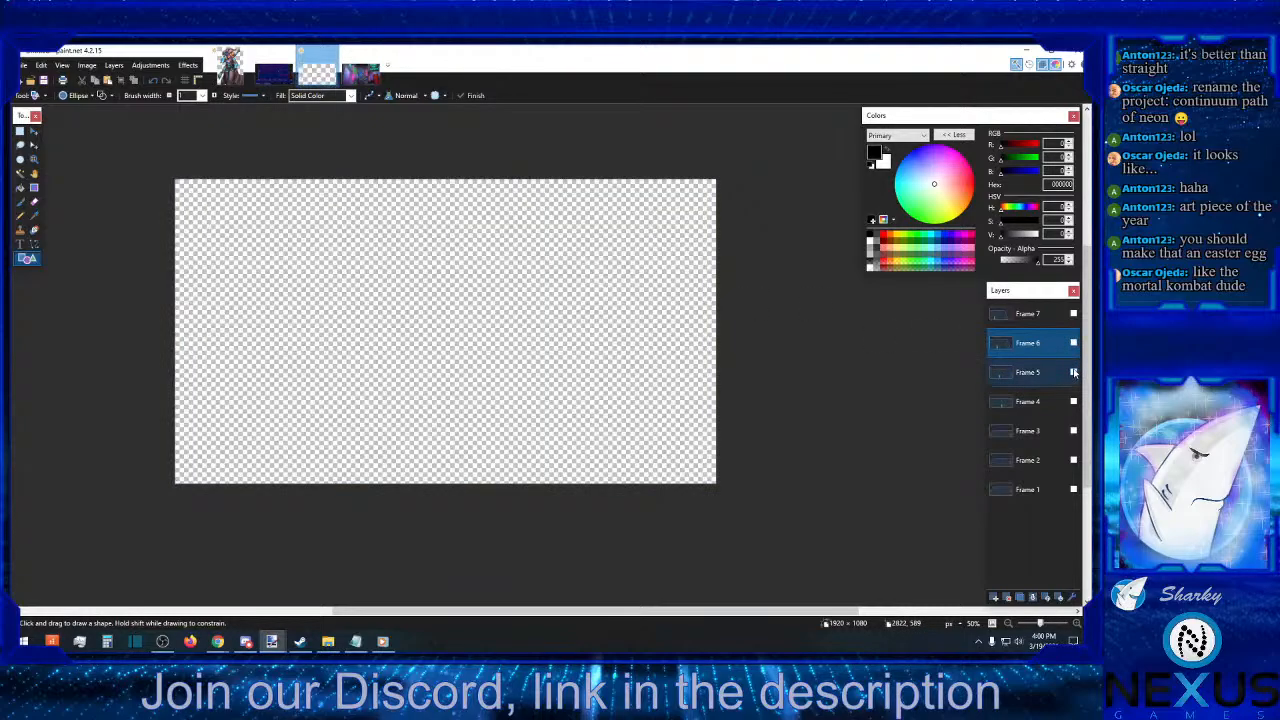
left_click(1073, 372)
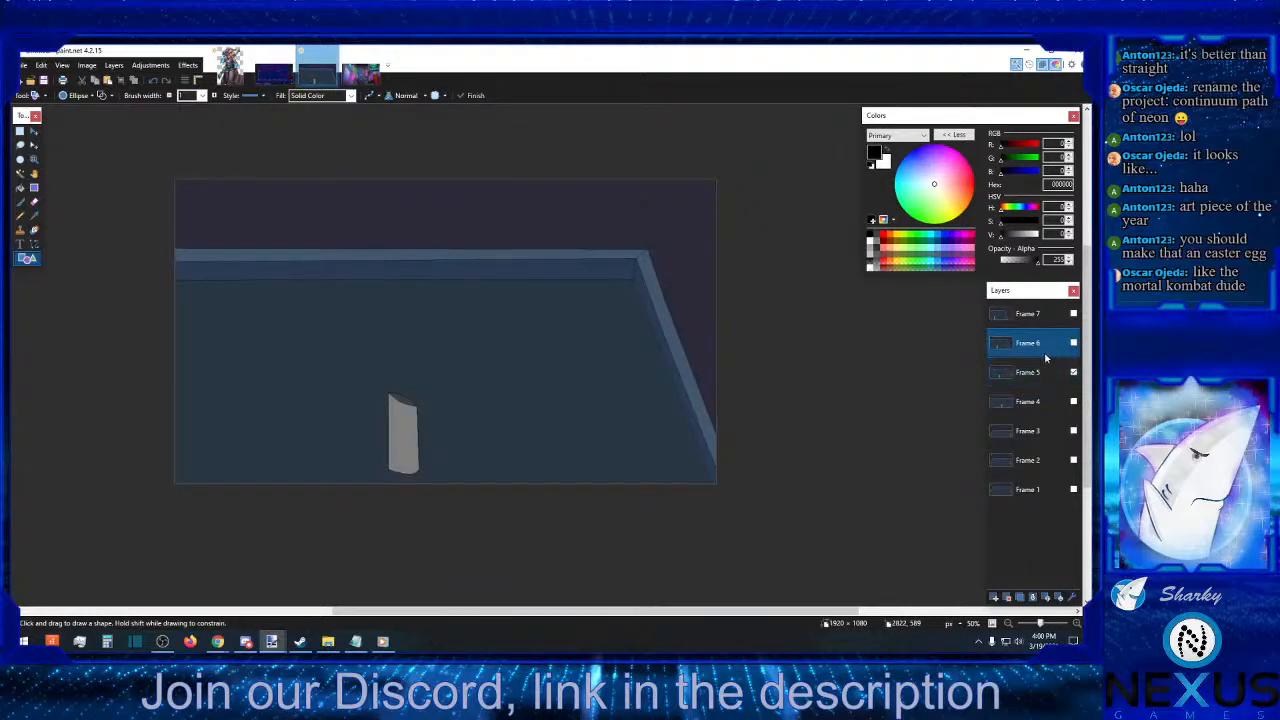
left_click(1073, 343)
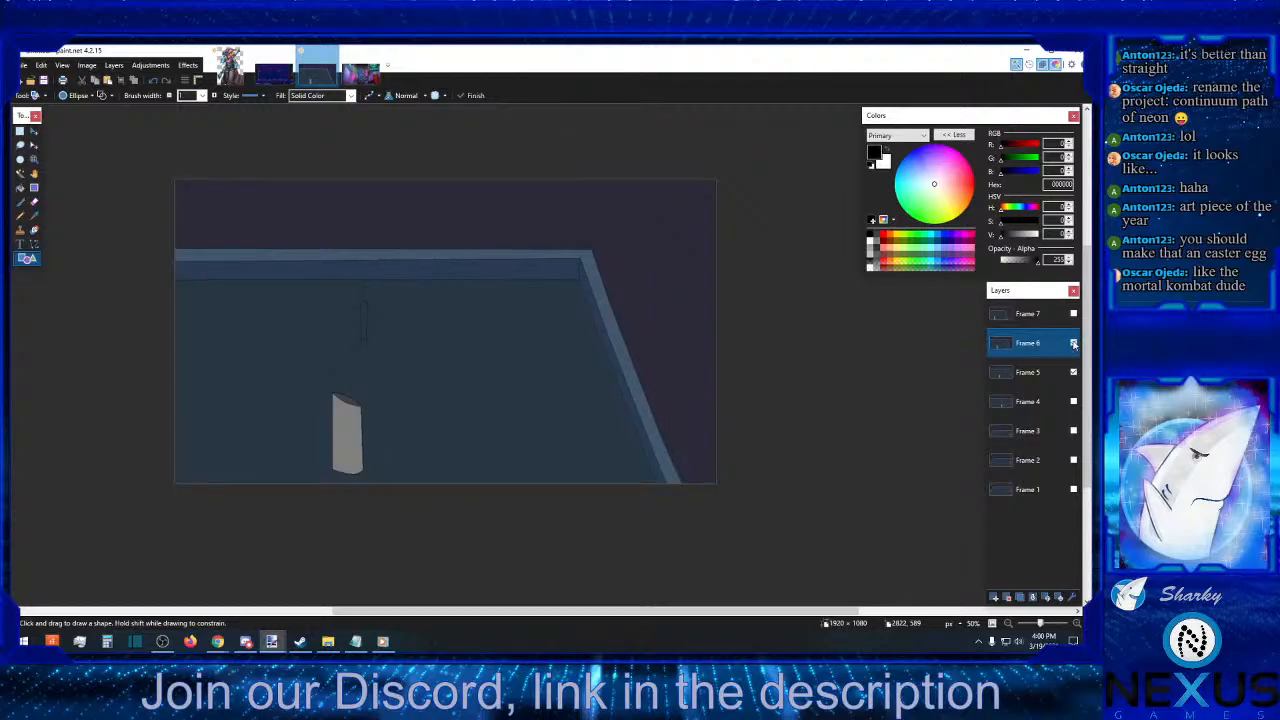
left_click(1074, 343)
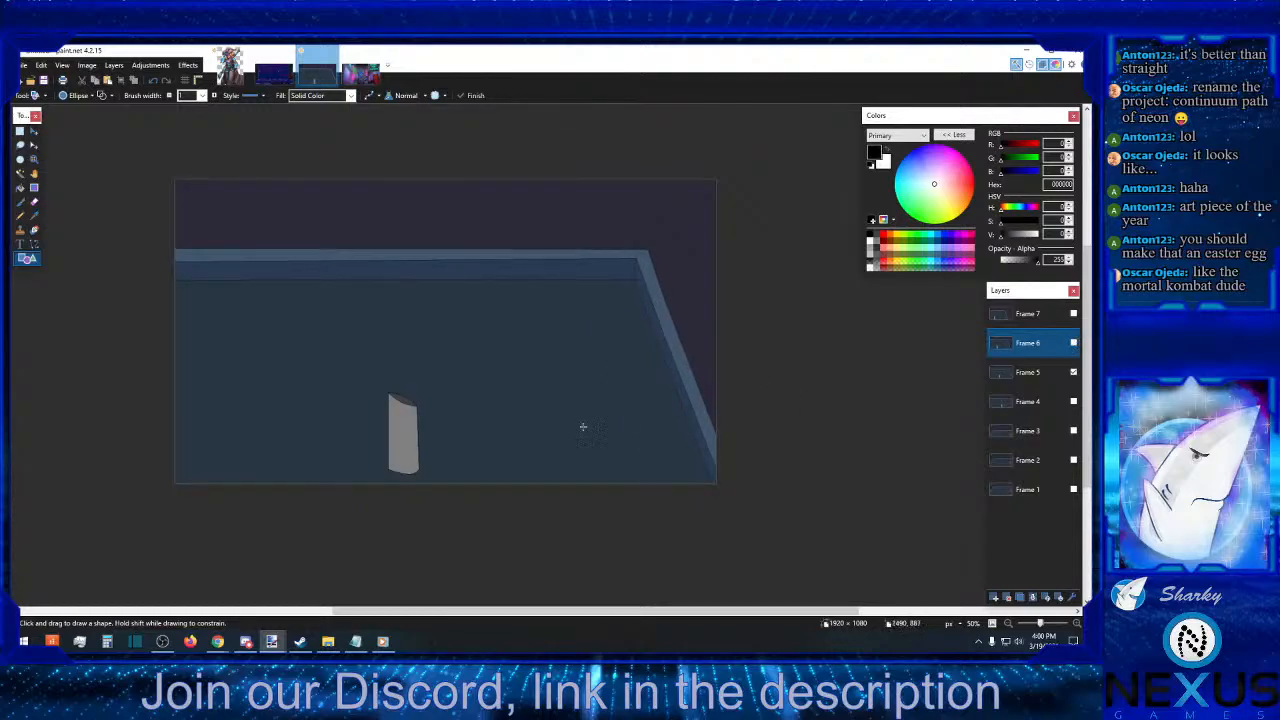
left_click(35, 245)
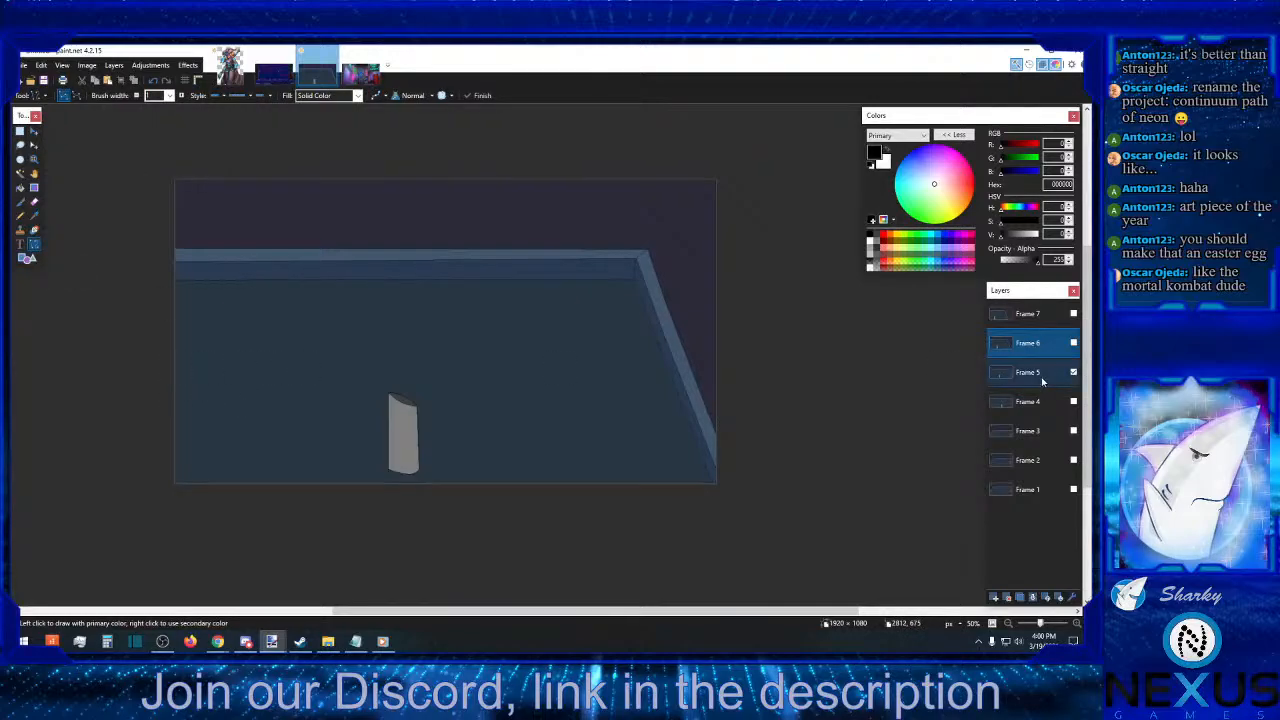
left_click(1040, 374)
left_click(1073, 343)
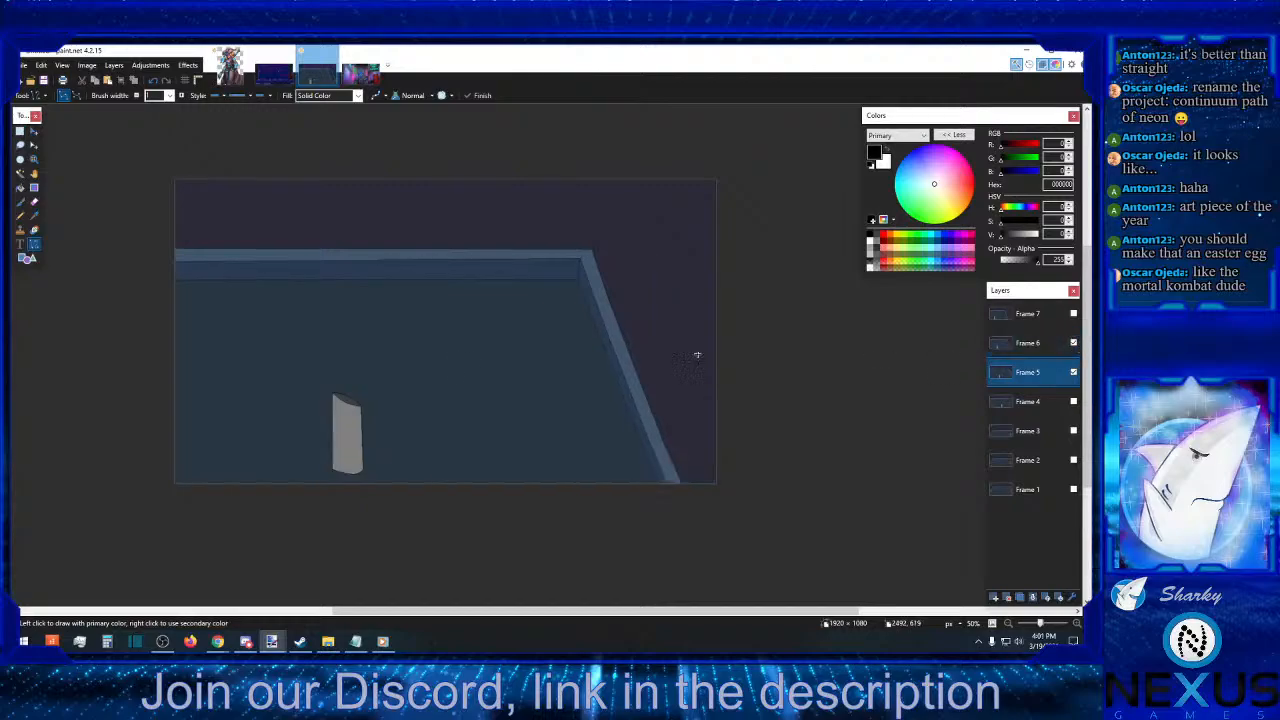
- Select a rectangle about 293 by 375 px around the stick figure and make Frame 6 the active layer
left_click(20, 131)
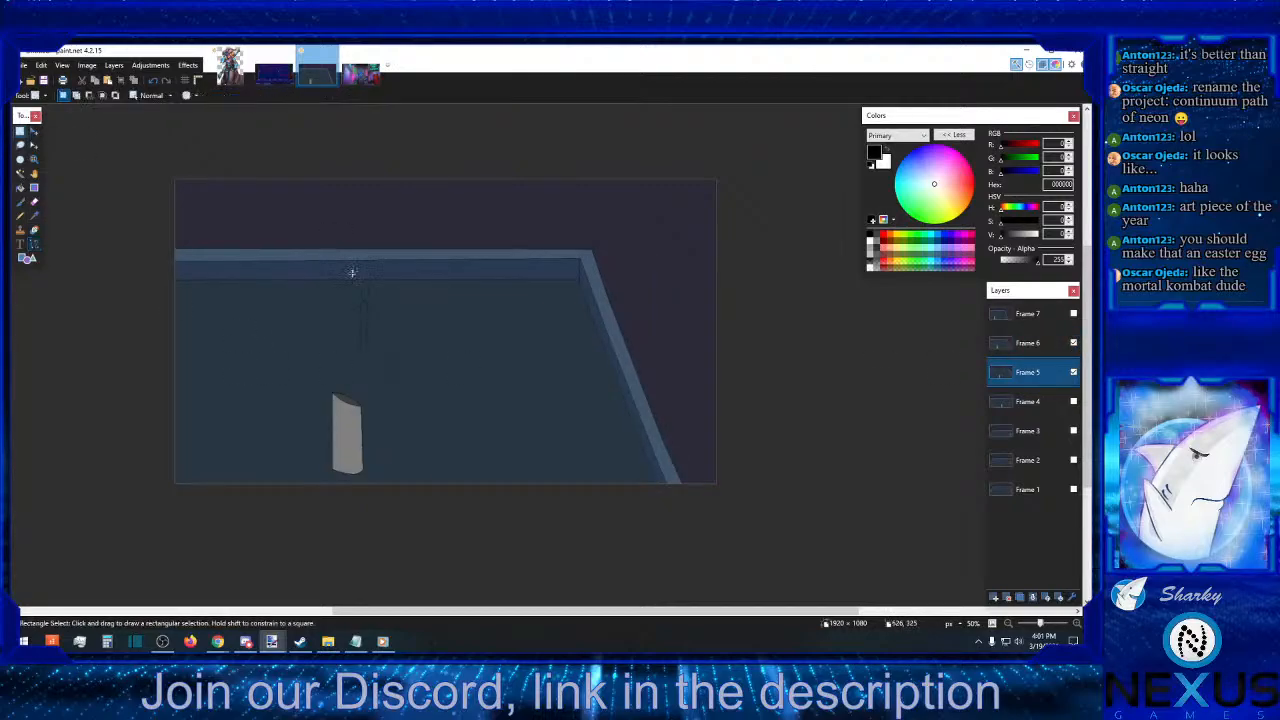
left_click_drag(362, 334, 403, 383)
left_click_drag(323, 283, 406, 388)
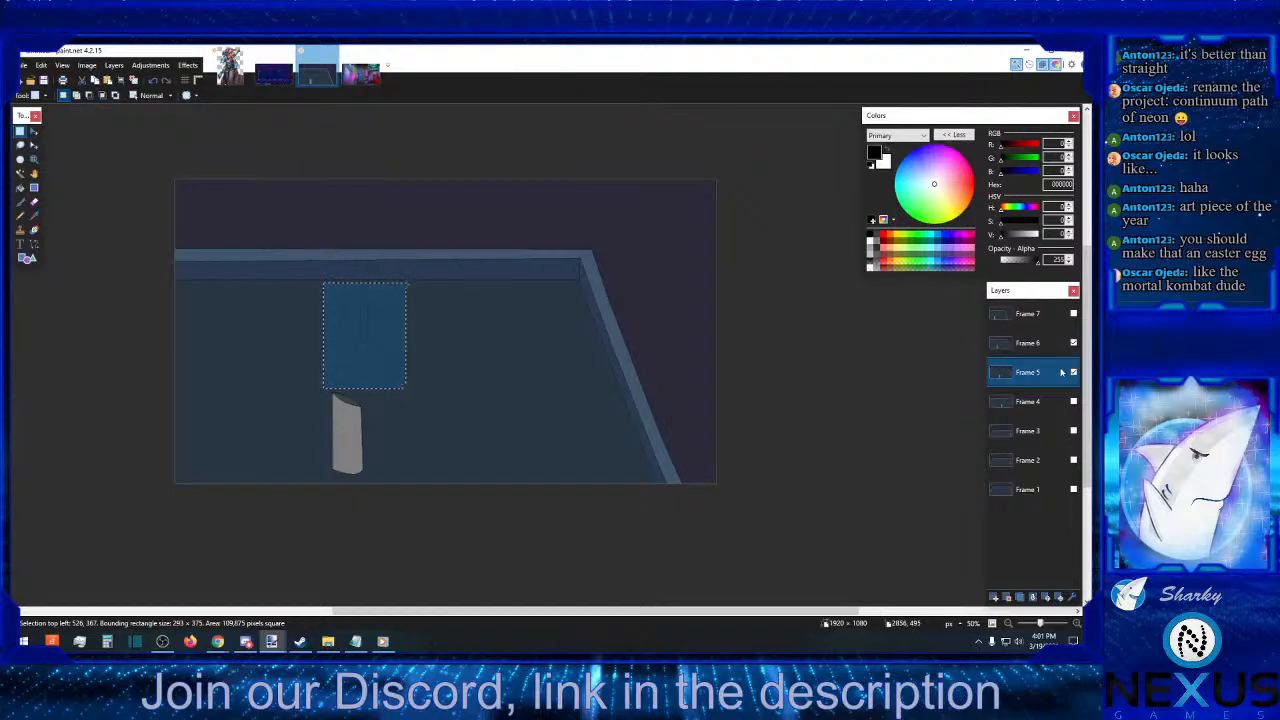
left_click(1060, 343)
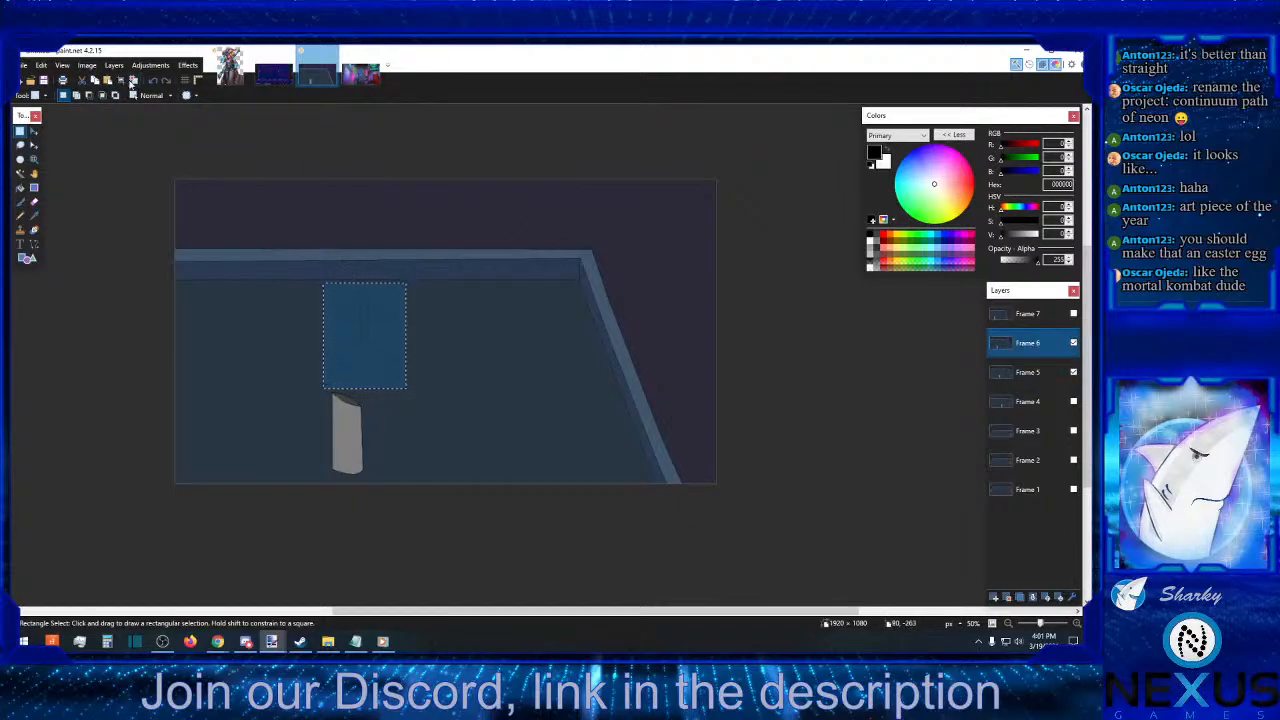
- Paste the copied stick figure into Frame 5 with Frame 6 hidden, moving its top-left corner to about 178, 375
key("m")
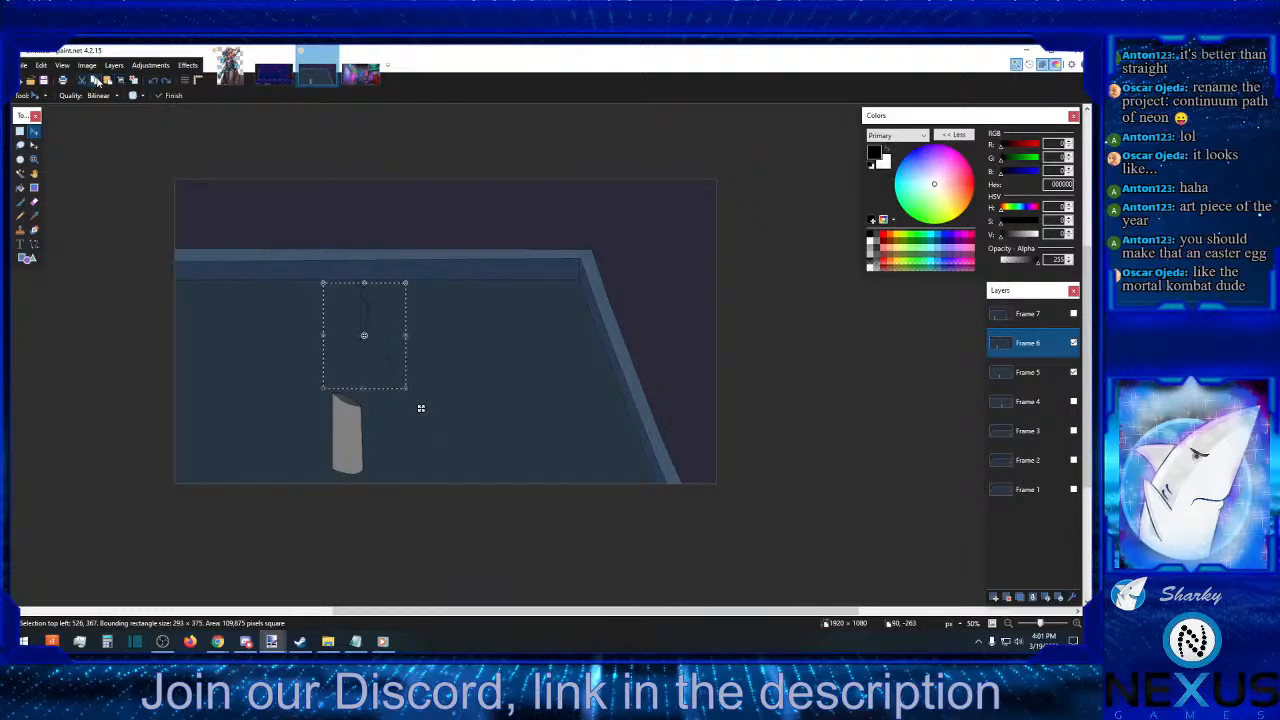
left_click(1066, 372)
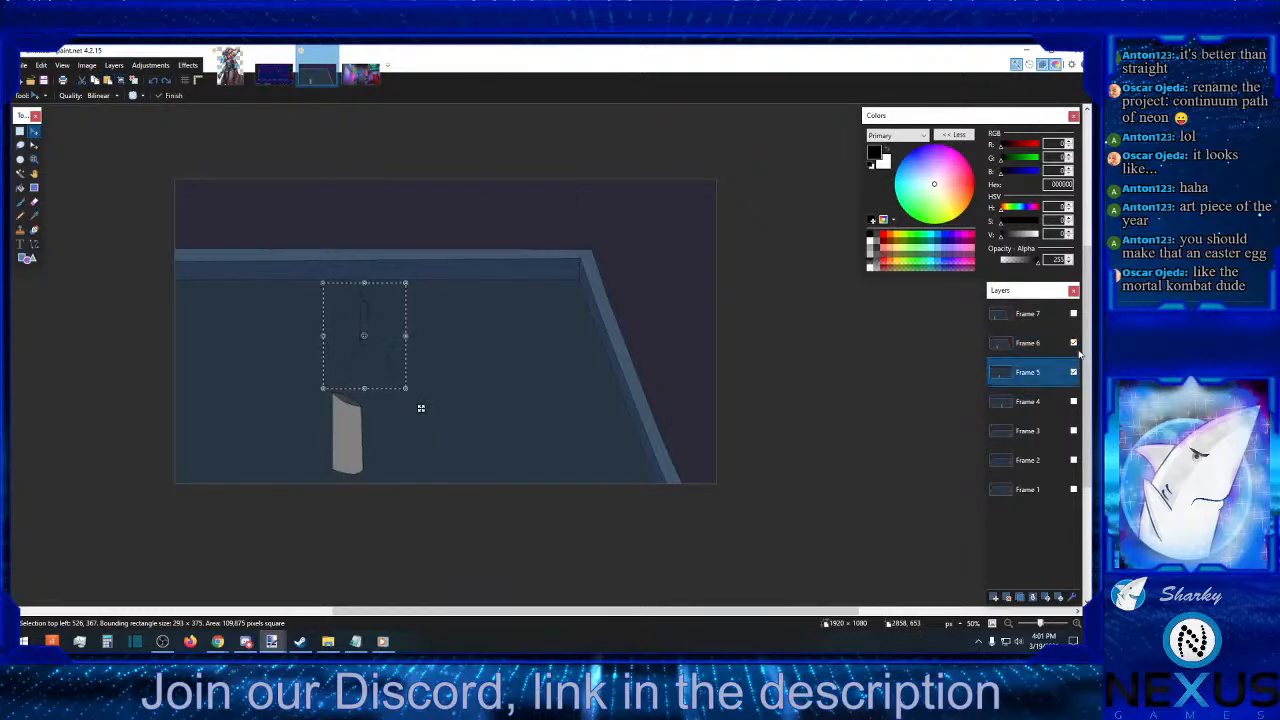
left_click(1074, 343)
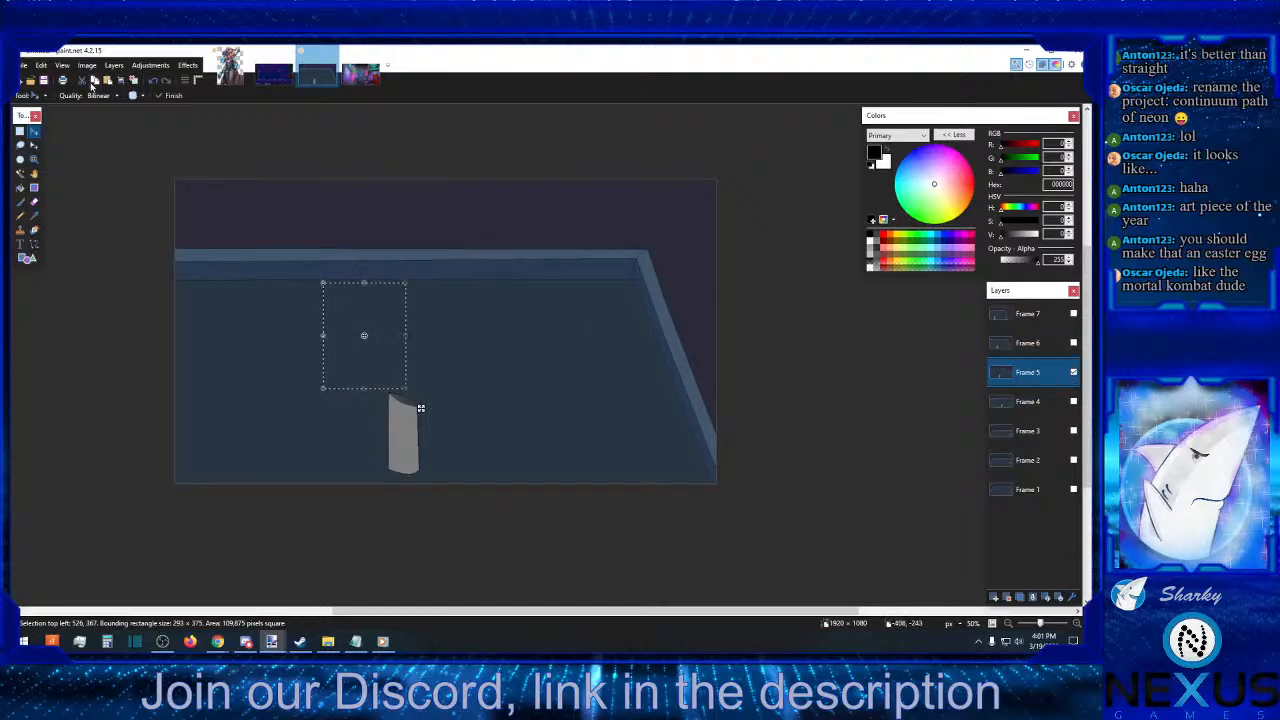
left_click_drag(424, 408, 323, 409)
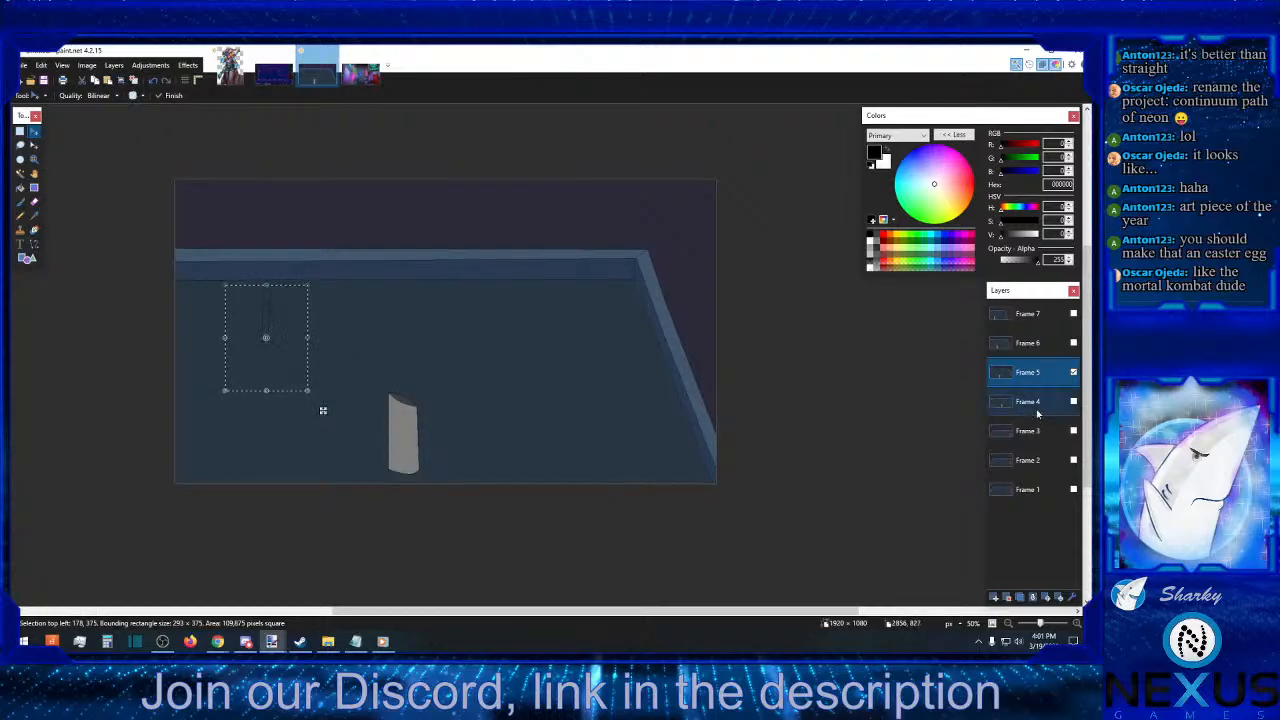
- Hide Frame 5, show Frame 4, and paste the stick figure into it, moving its top-left corner to about -24, 391
left_click(1073, 372)
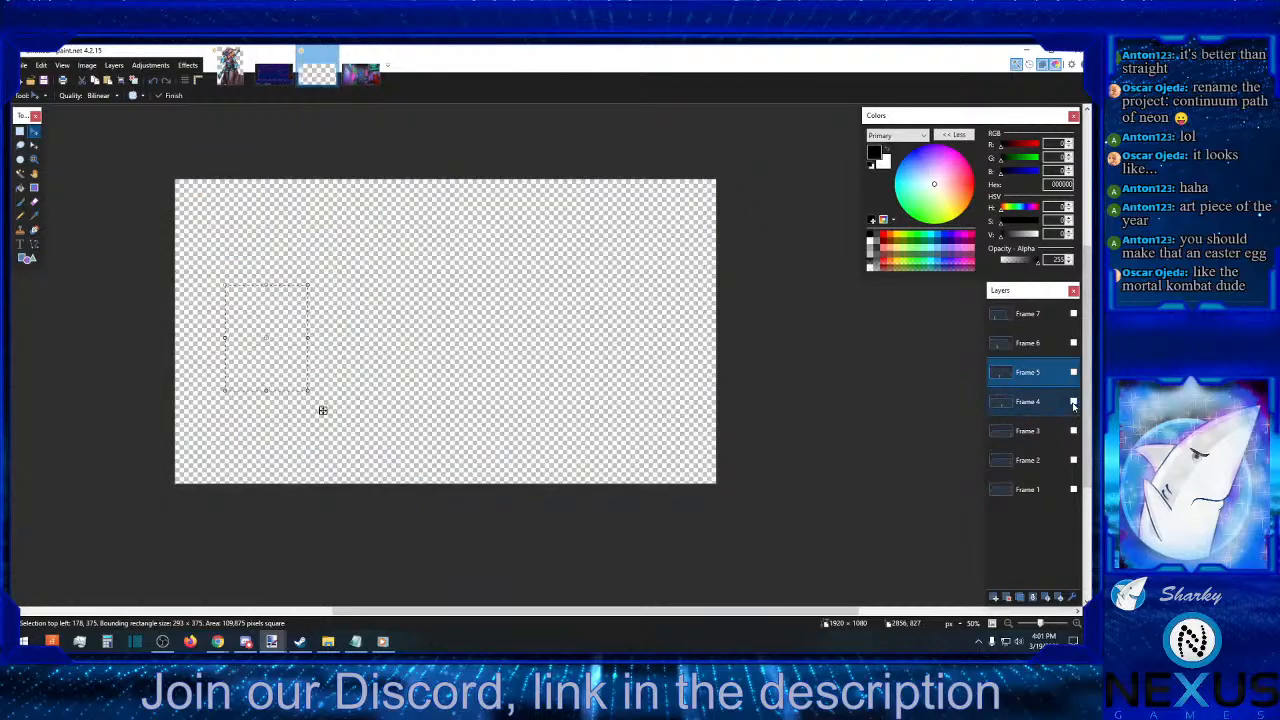
left_click(1073, 401)
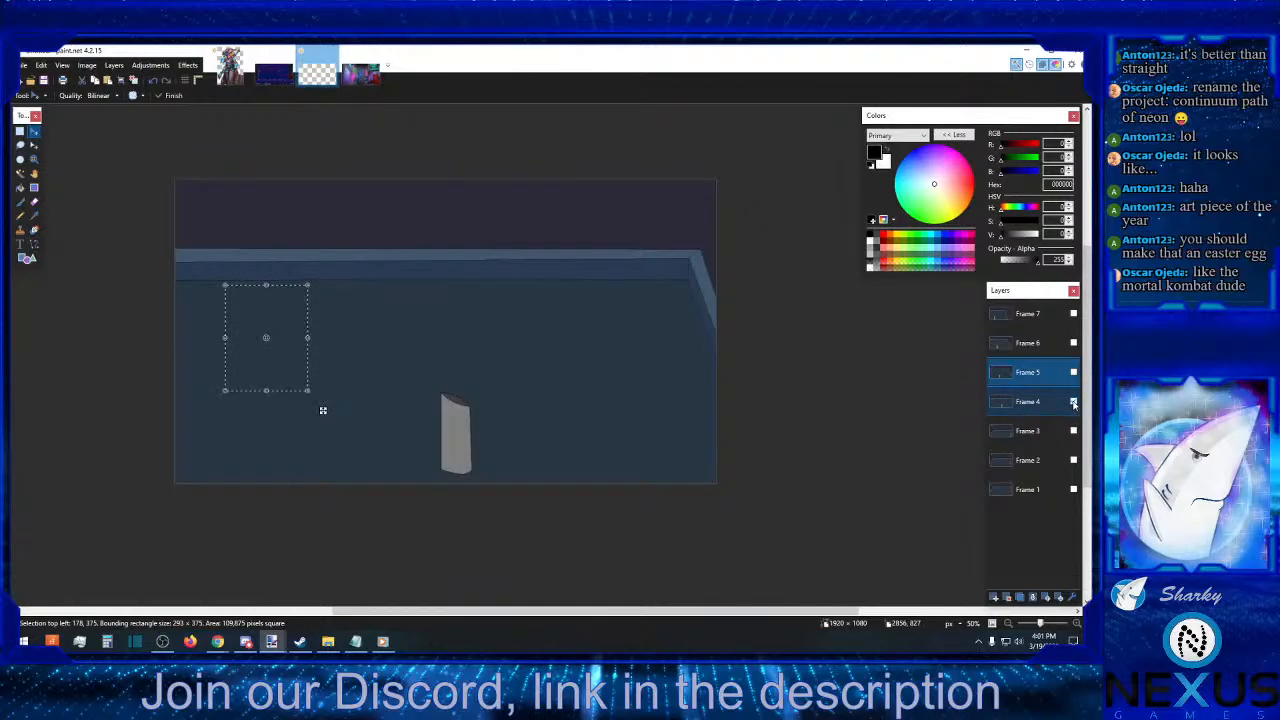
left_click(107, 83)
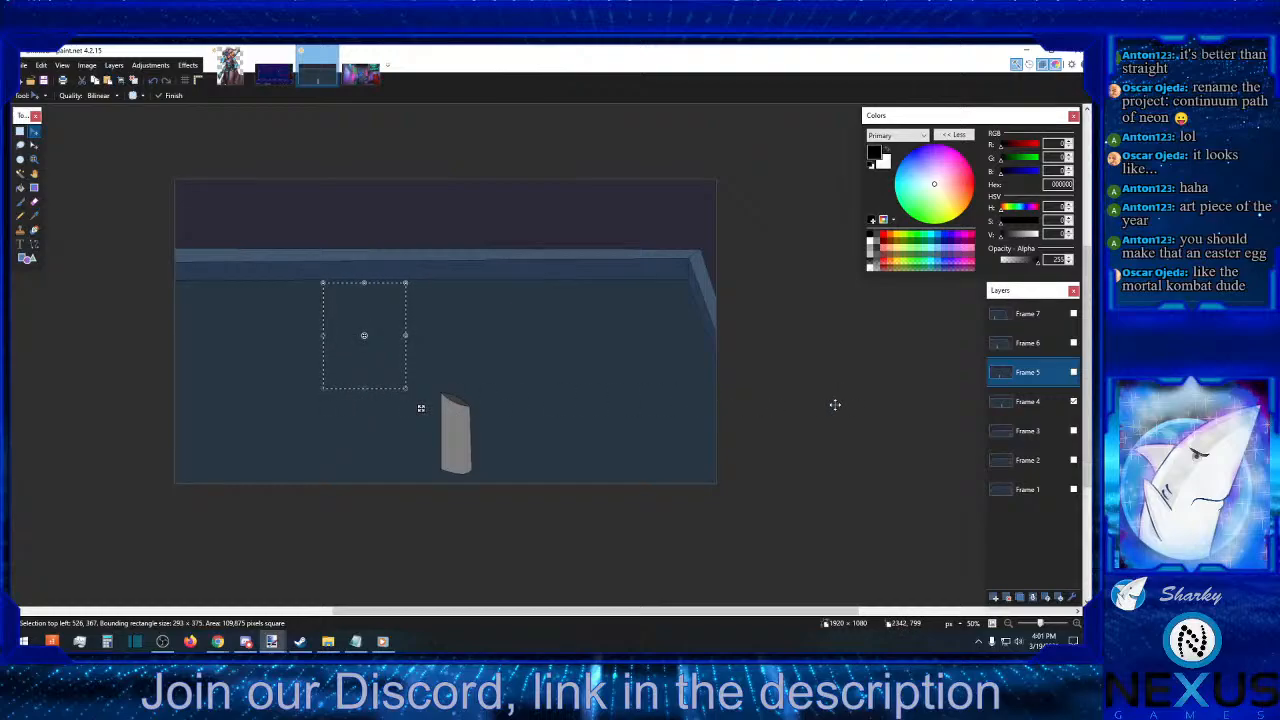
left_click(155, 84)
left_click(1029, 405)
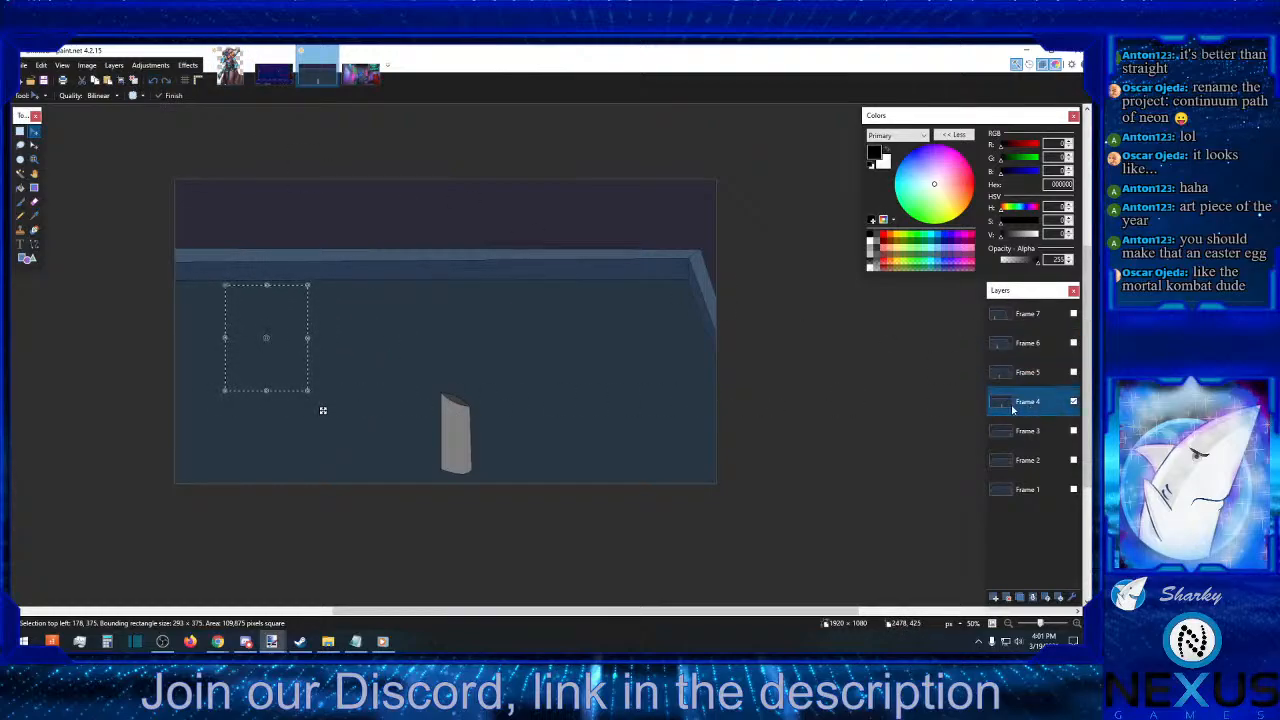
left_click(107, 83)
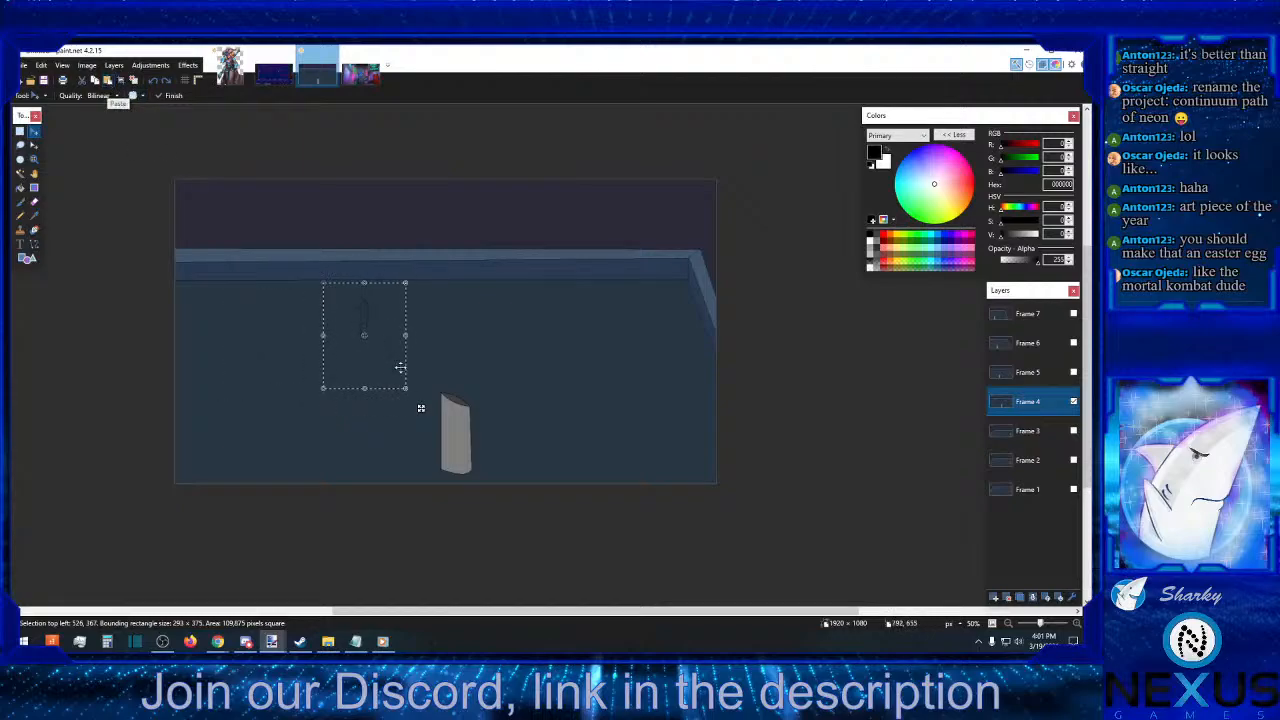
left_click_drag(421, 408, 266, 415)
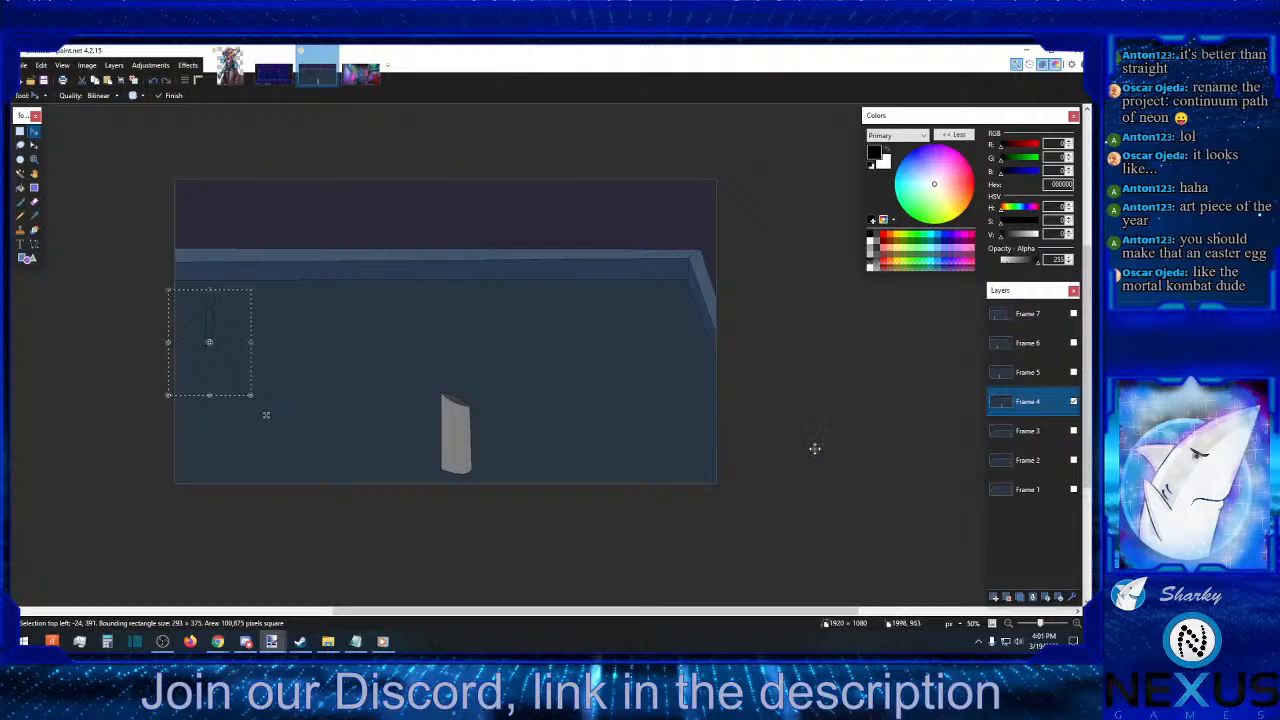
- Hide Frame 4, clear the selection, and preview the sequence by showing Frame 1 through Frame 7 one after another
left_click(1073, 401)
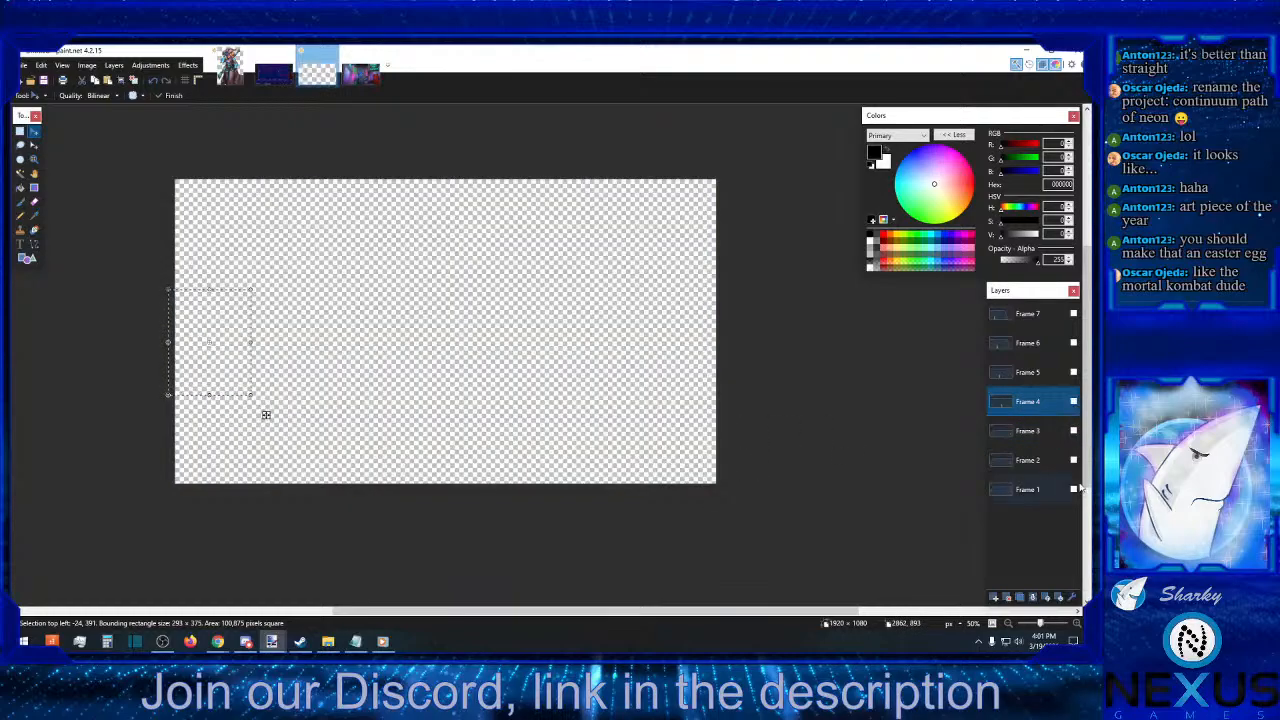
left_click(20, 131)
left_click(834, 297)
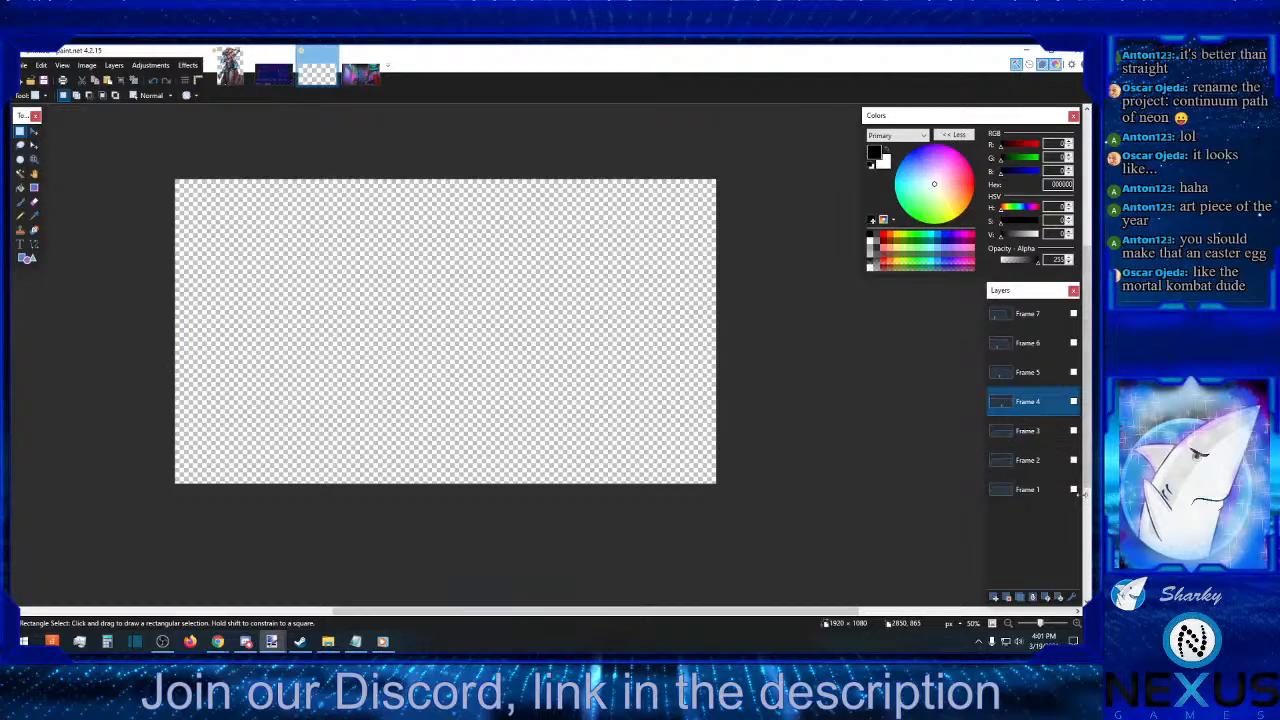
left_click(1073, 490)
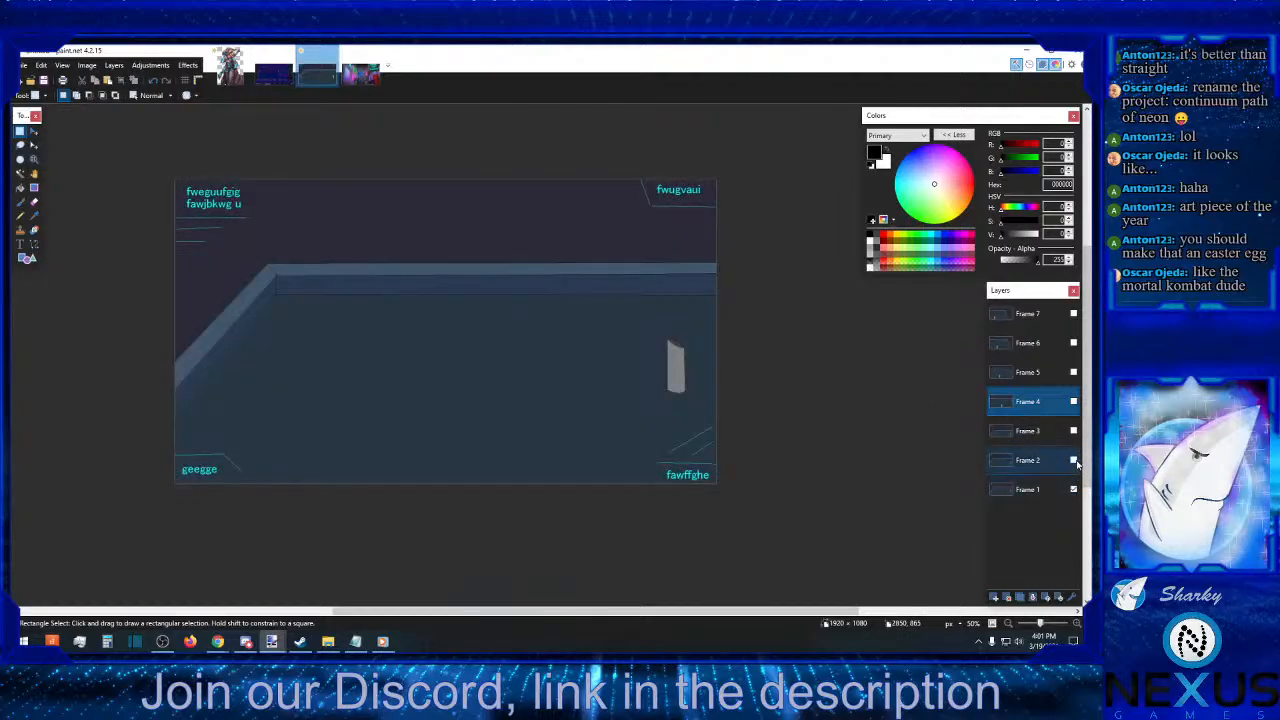
left_click(1073, 460)
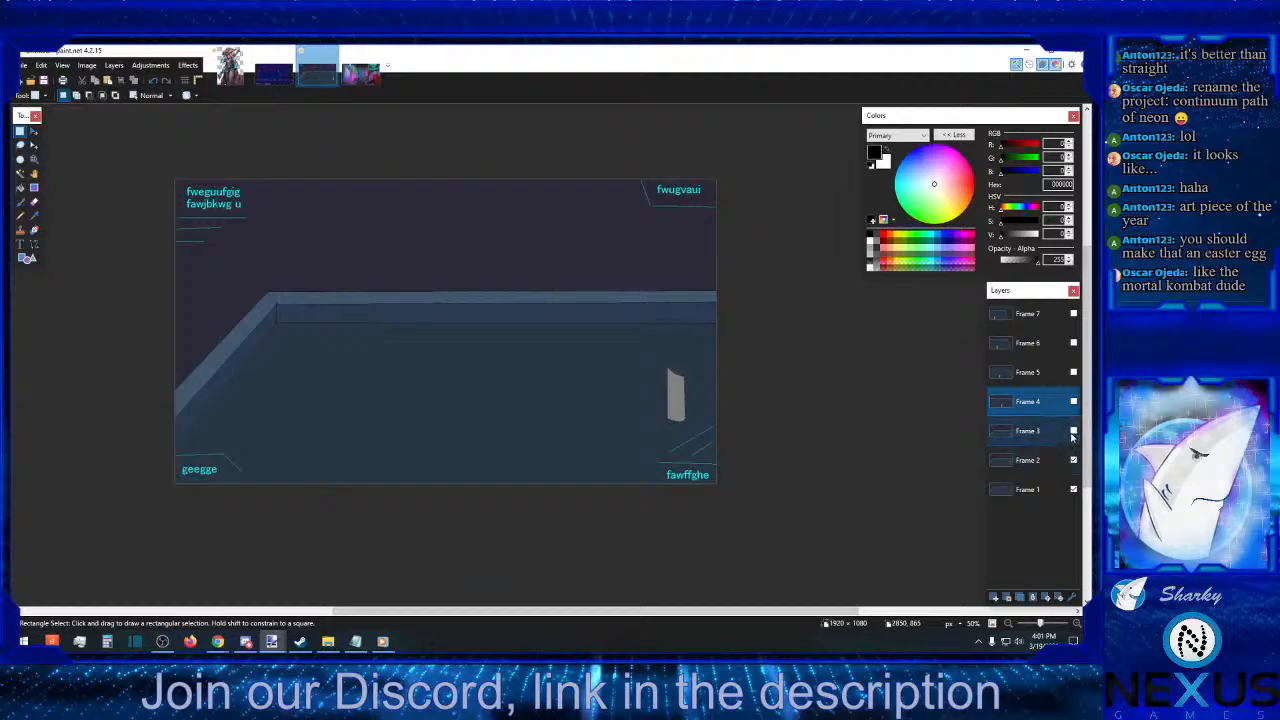
left_click(1073, 430)
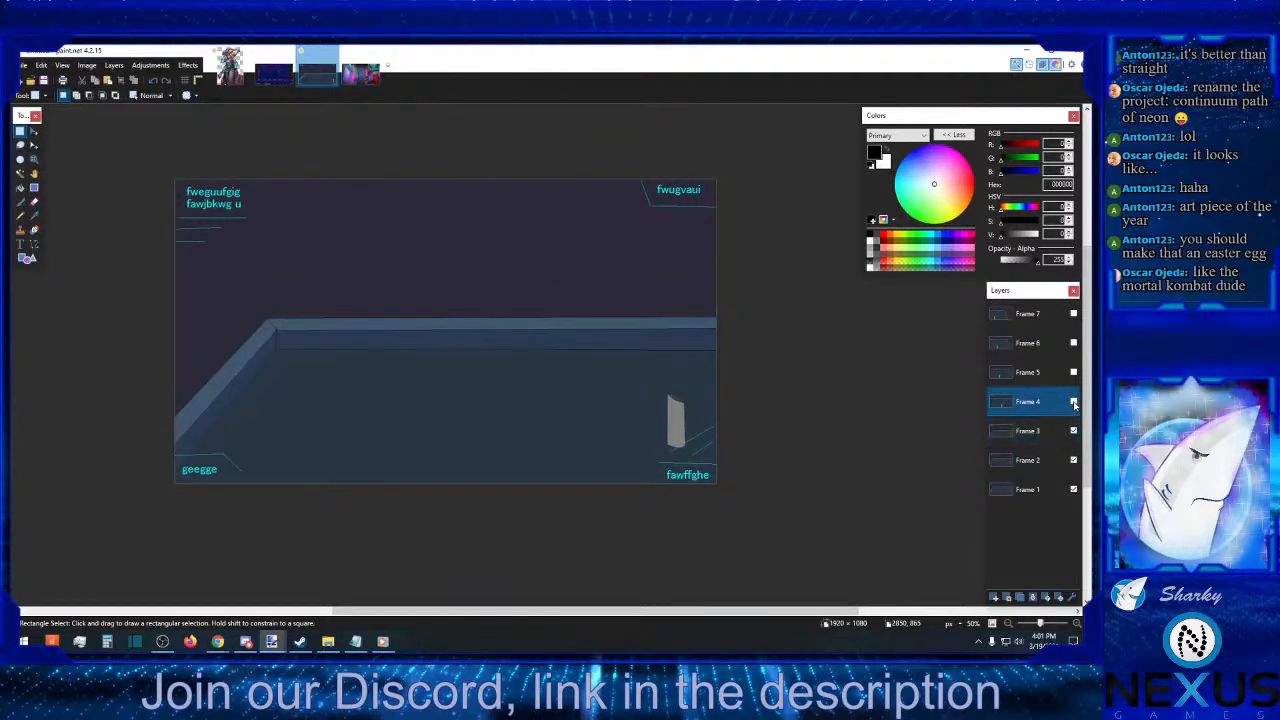
left_click(1073, 402)
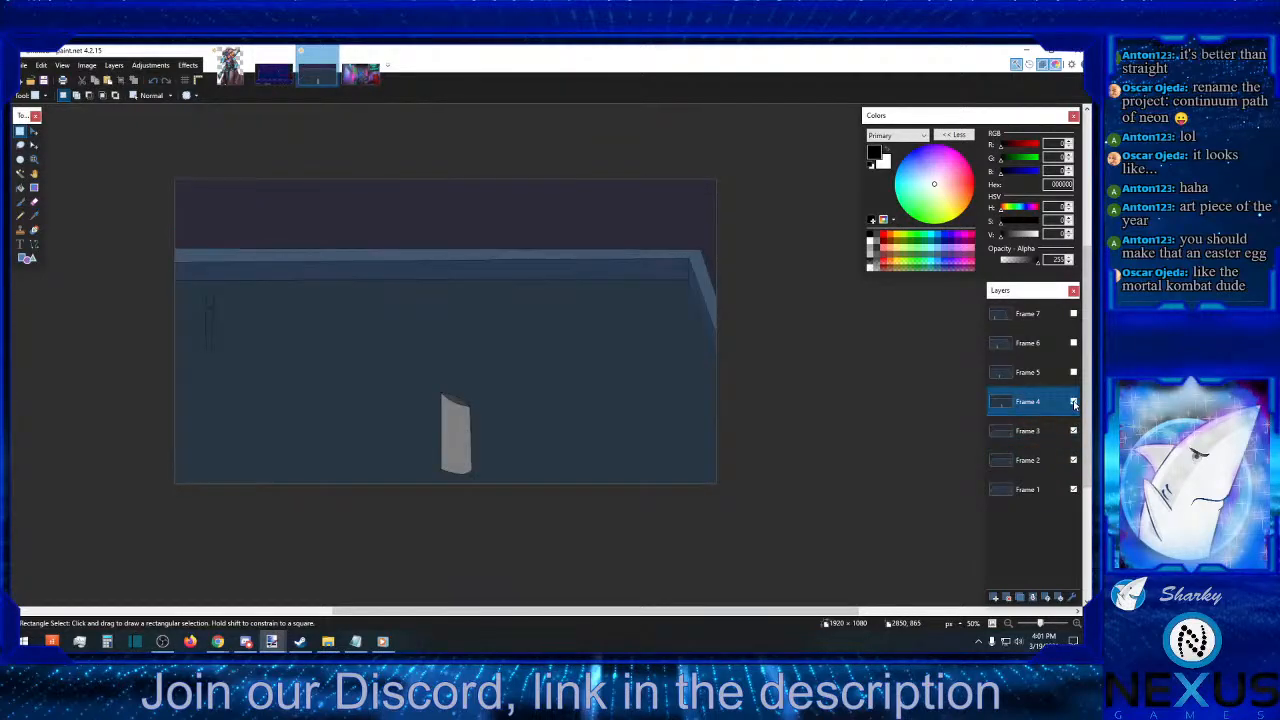
left_click(1073, 372)
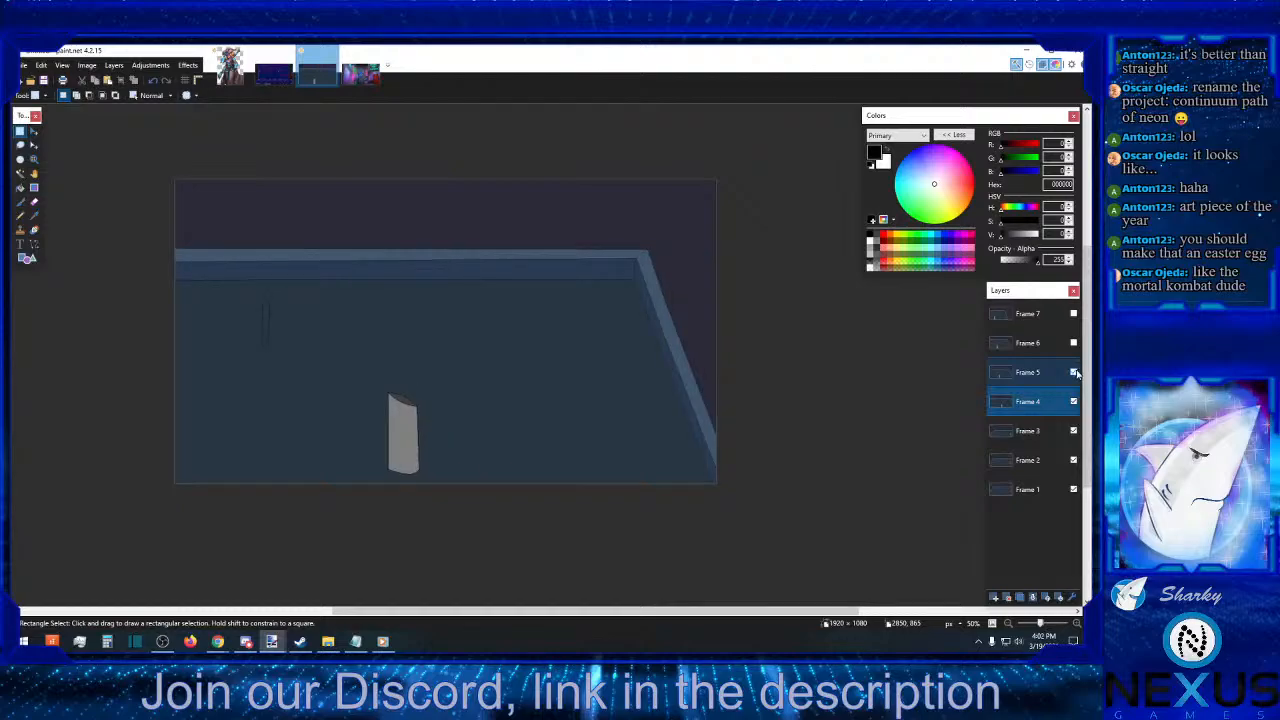
left_click(1073, 343)
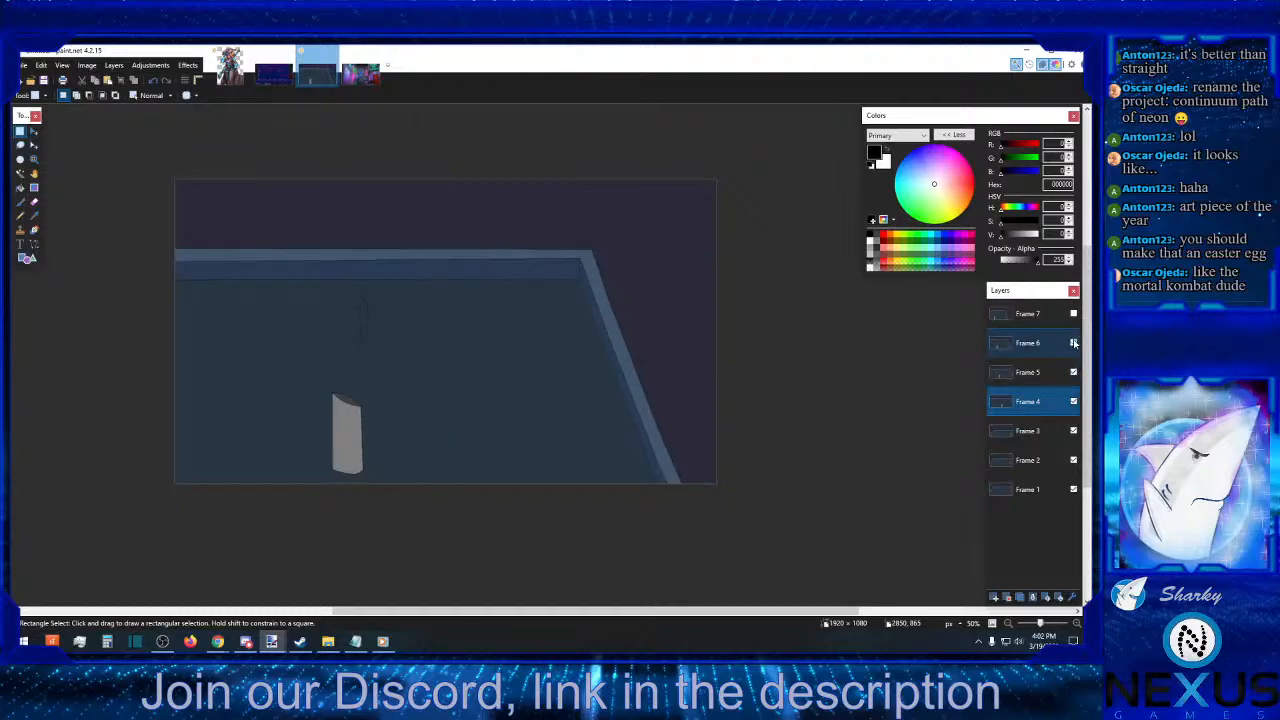
left_click(1073, 314)
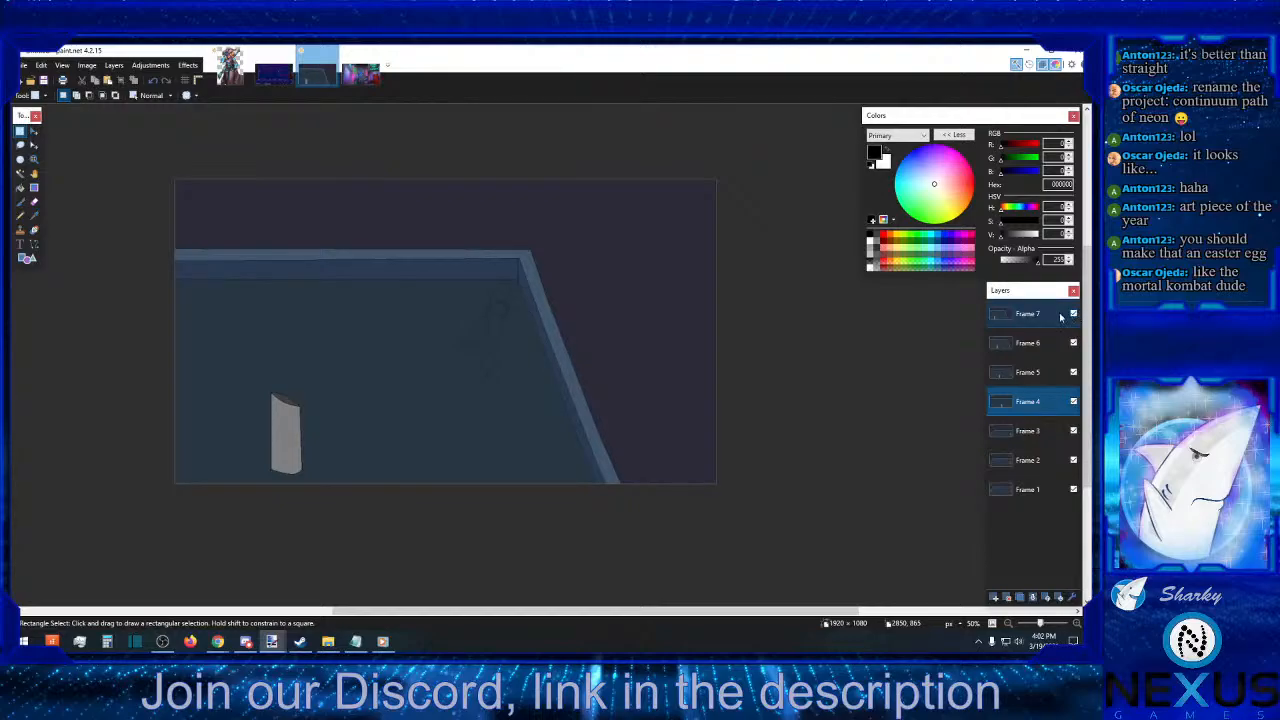
- Duplicate the Frame 7 layer and erase a rectangle about 281 by 357 px around the figure's body on the copy
left_click(1040, 315)
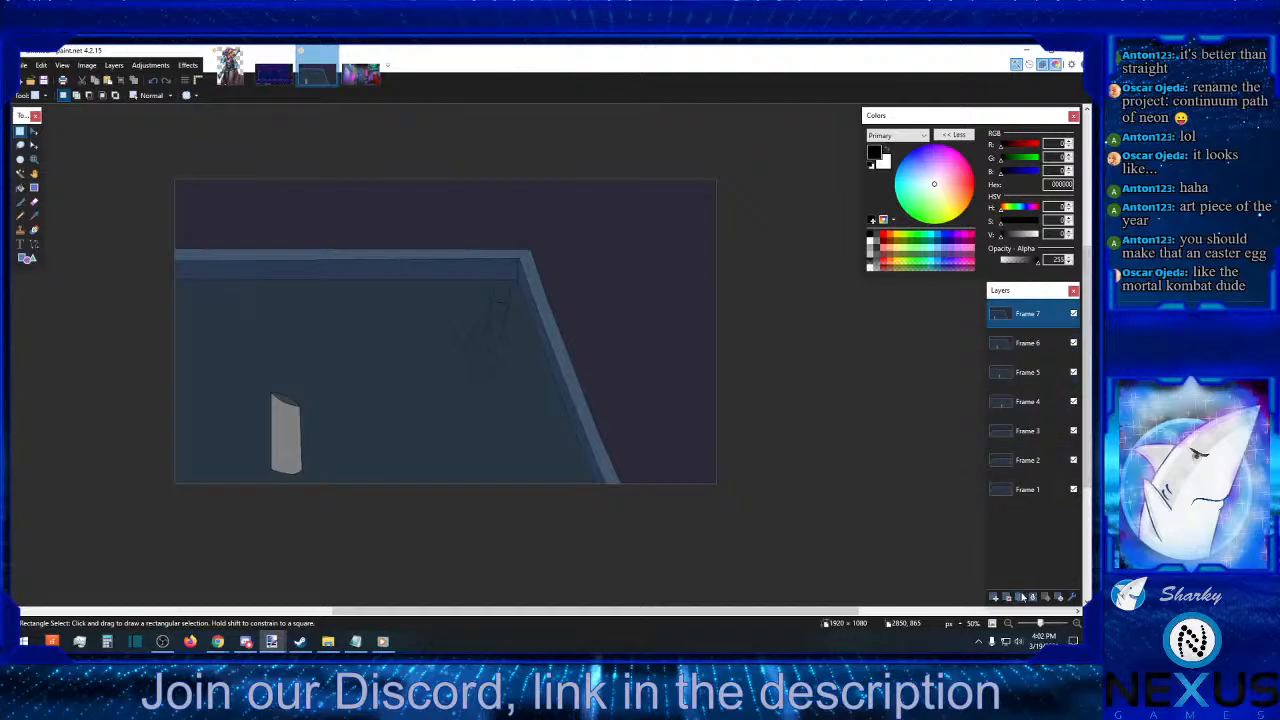
left_click(1021, 597)
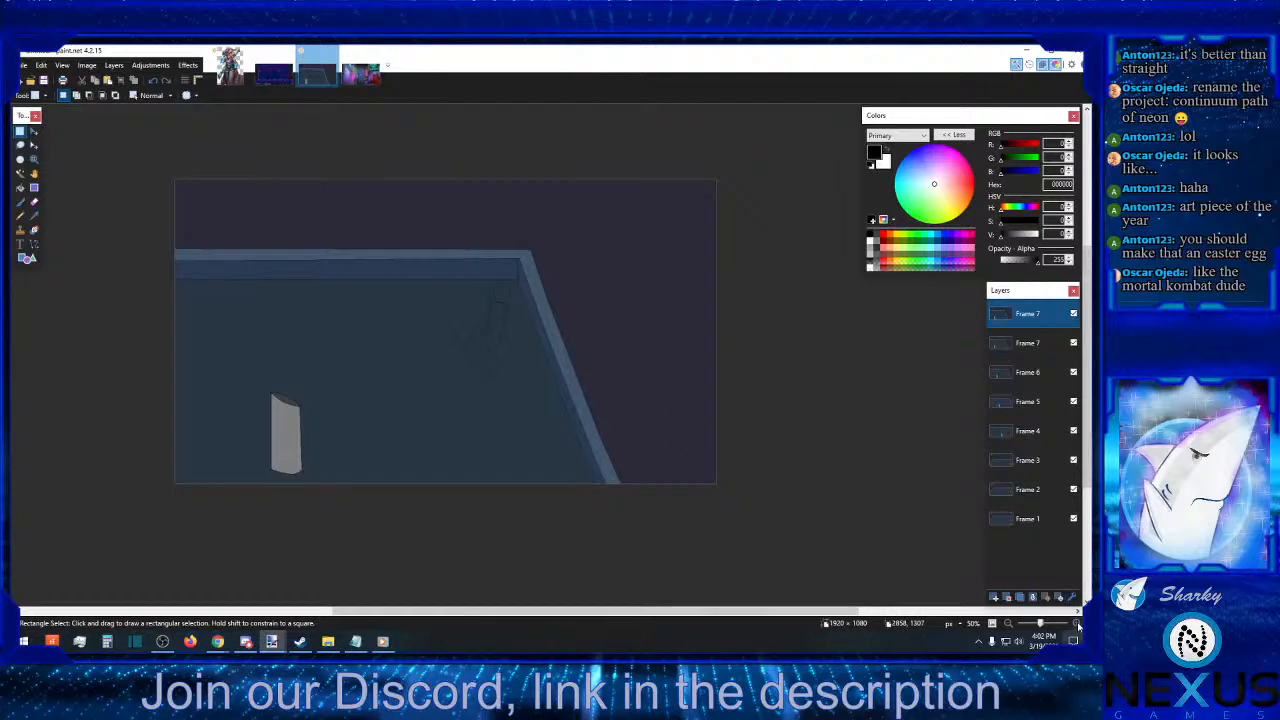
scroll(650, 480, "up", 2)
left_click_drag(434, 472, 594, 271)
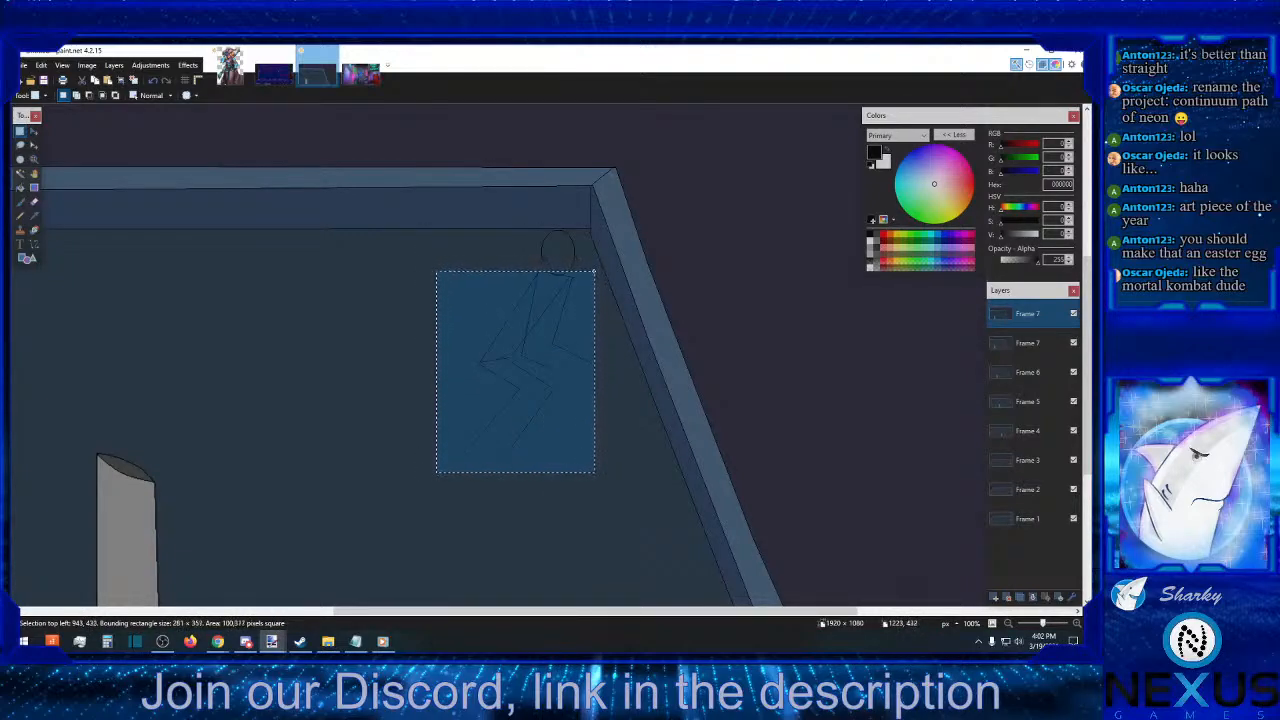
left_click(590, 279)
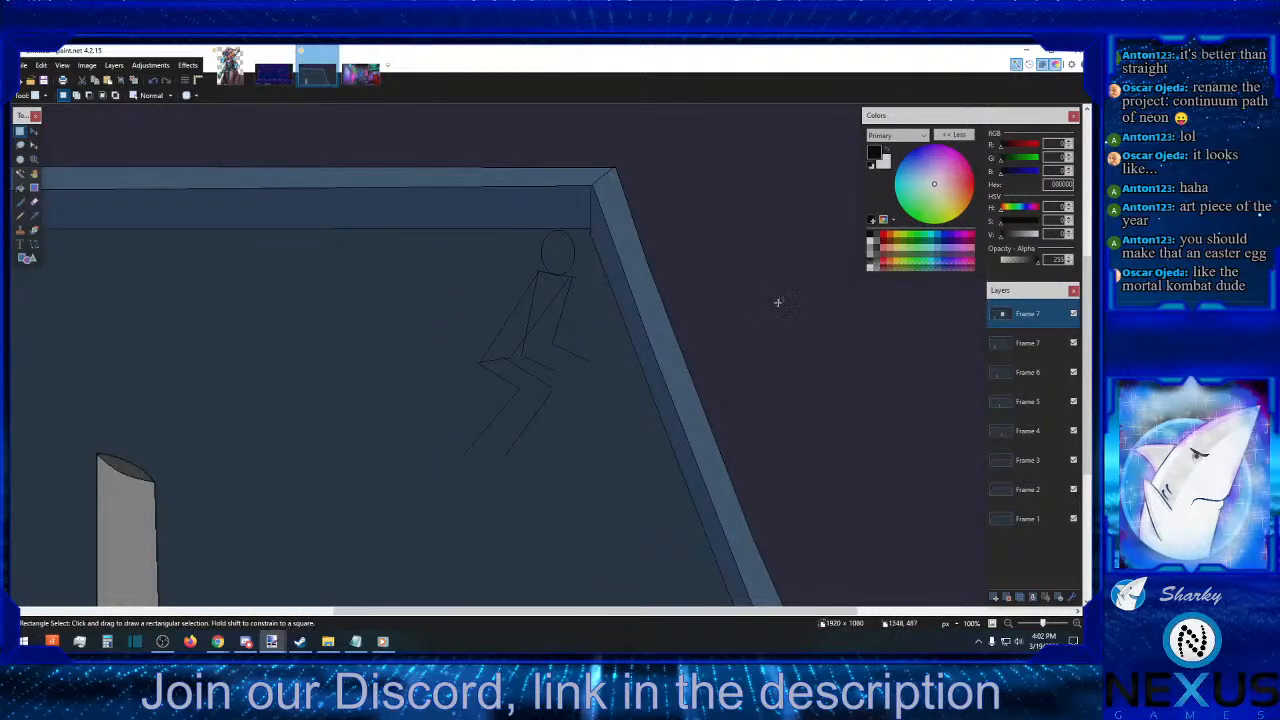
- Hide the original Frame 7 and Frames 6 through 1, leaving only the duplicated Frame 7 visible
left_click(1074, 343)
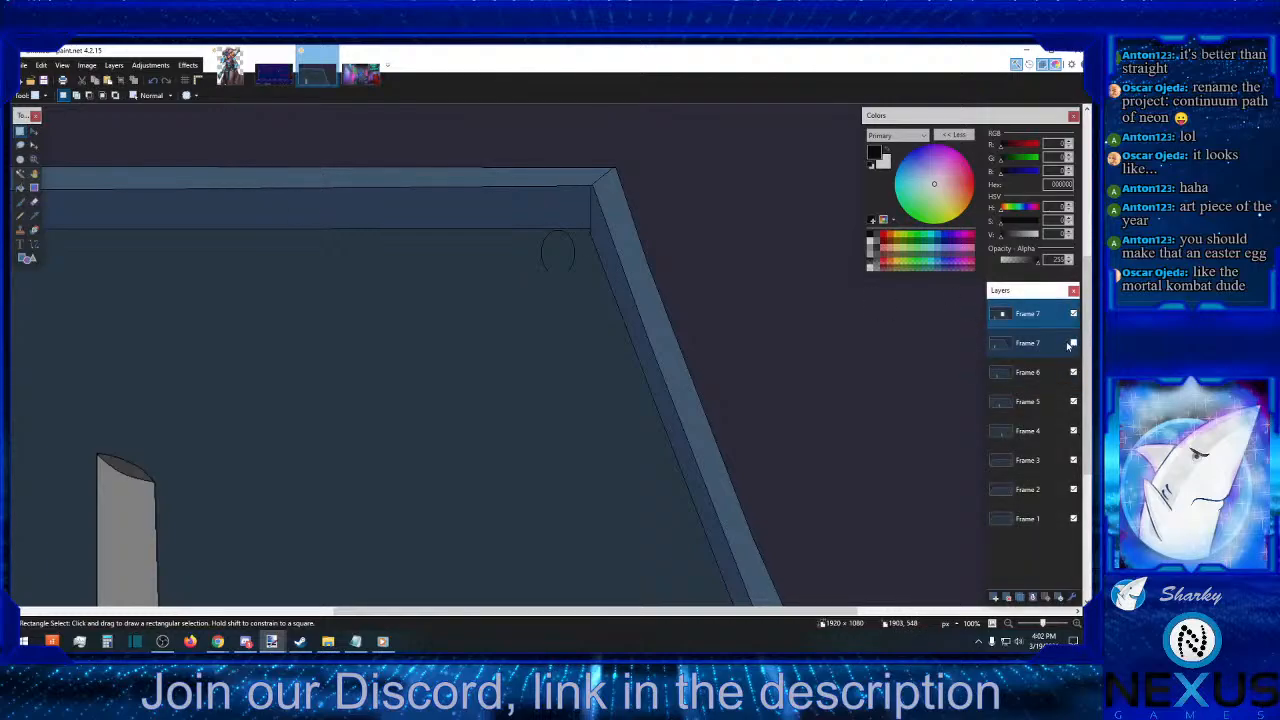
left_click(1074, 372)
left_click(1074, 401)
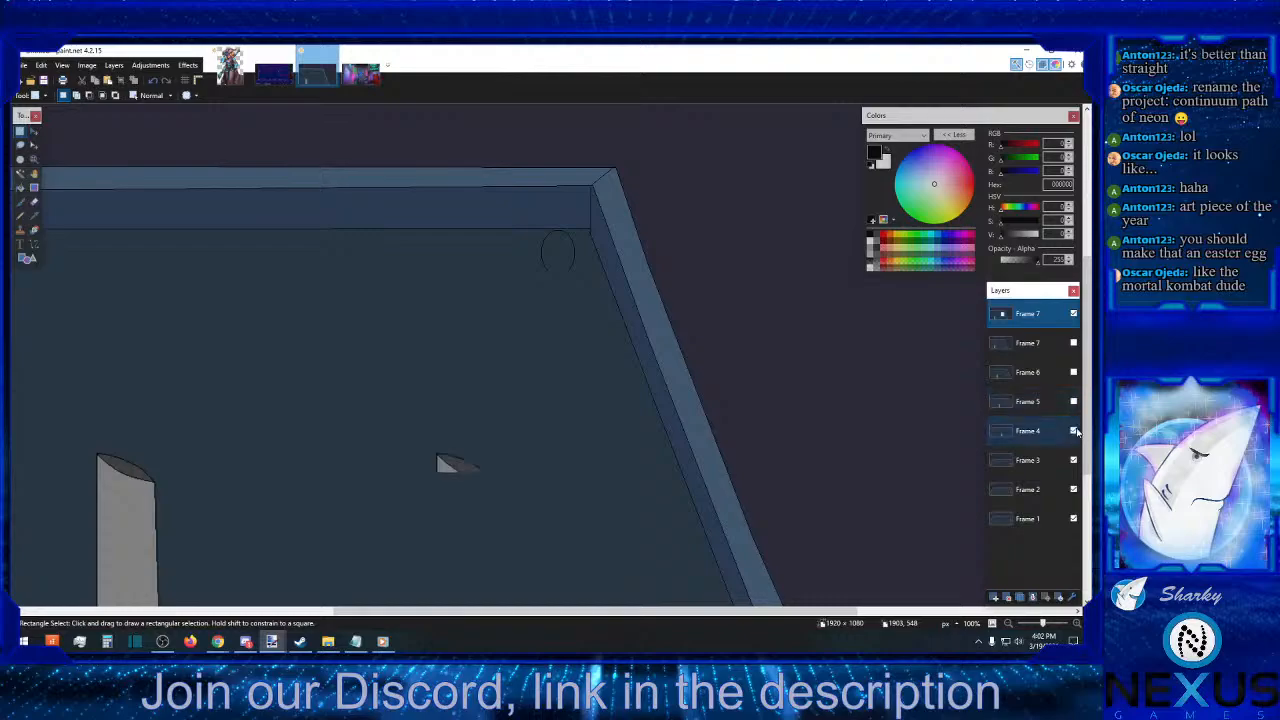
left_click(1074, 431)
left_click(1074, 460)
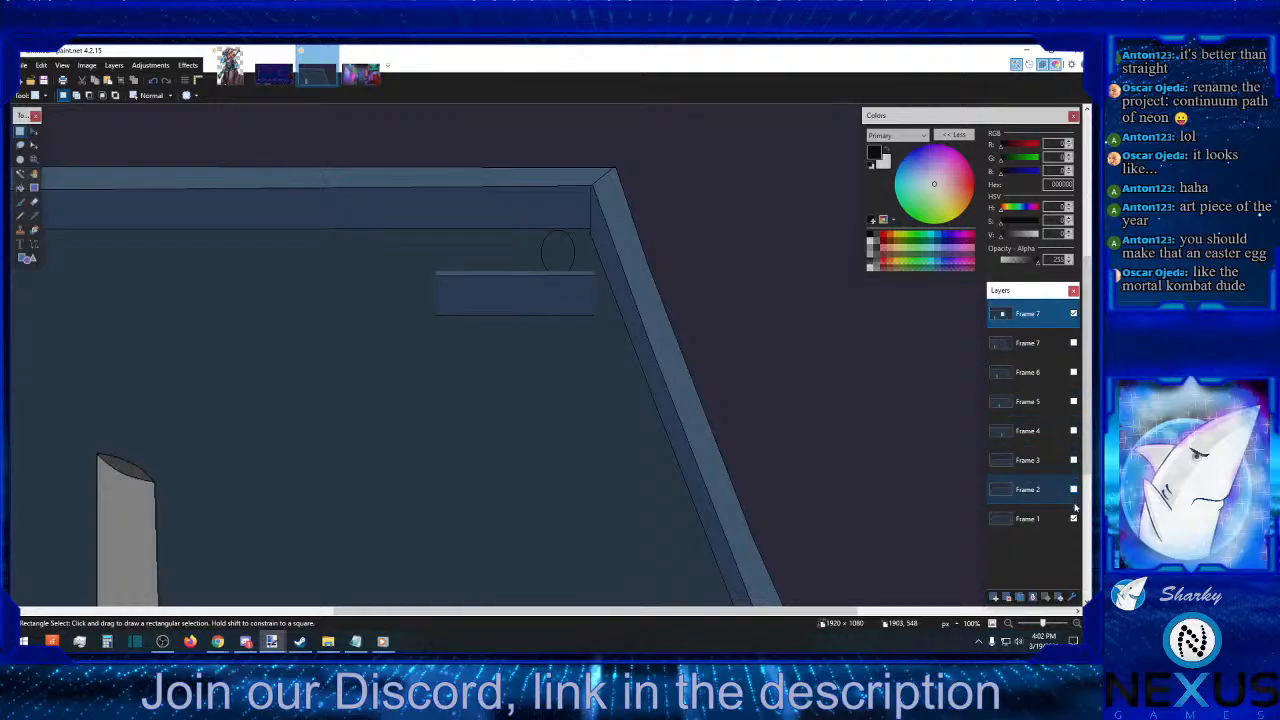
left_click(1074, 489)
left_click(1074, 518)
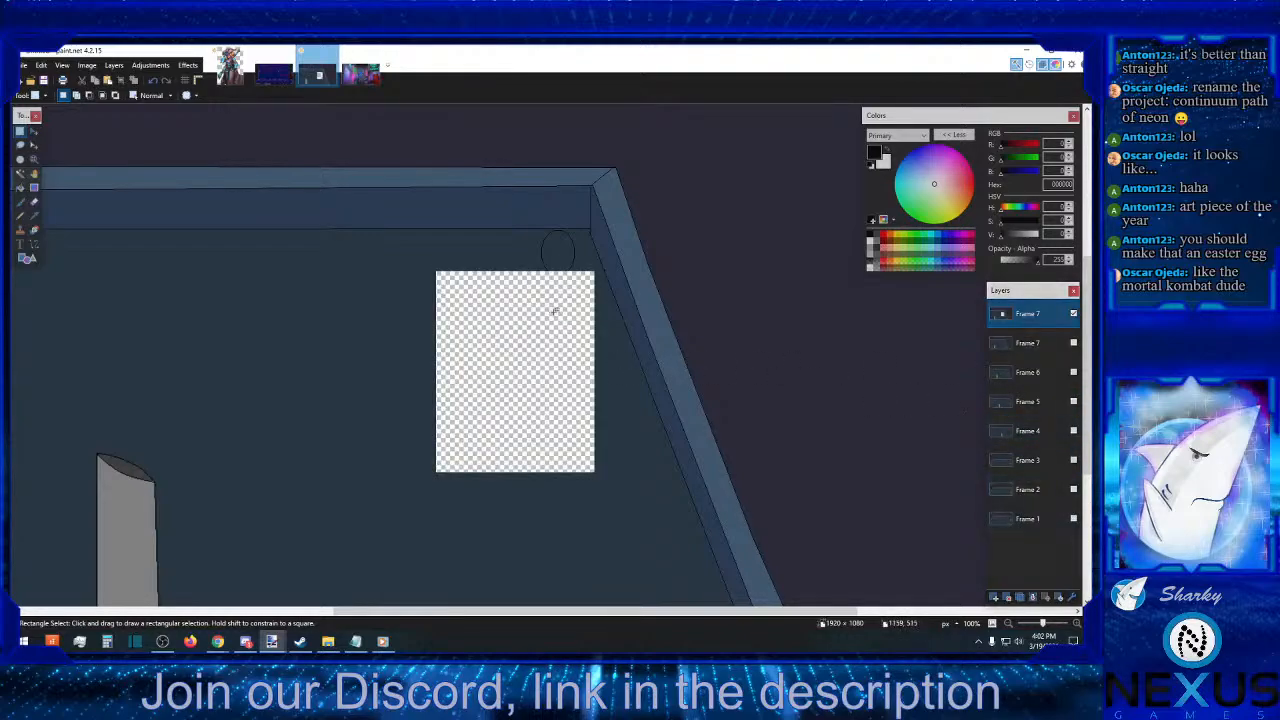
- Erase the remaining head within a rectangle about 109 by 102 px and fill the cleared area with the sampled floor colour 293744
left_click_drag(516, 287, 578, 230)
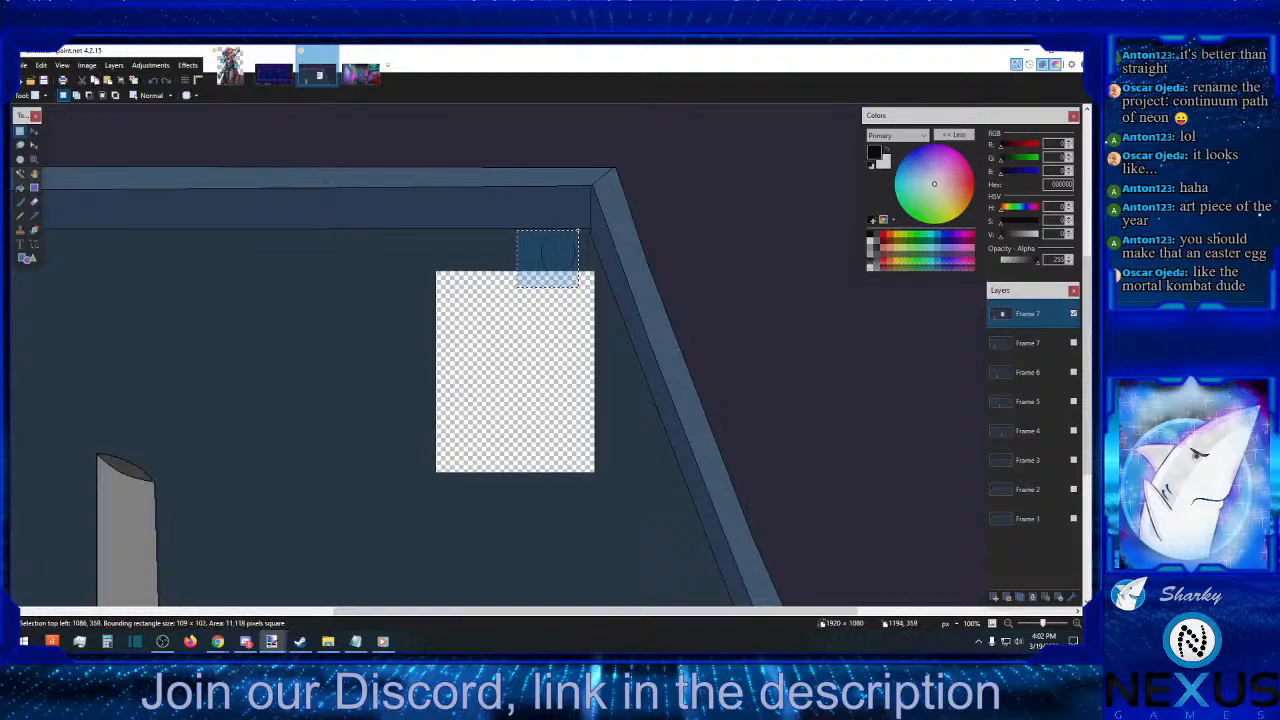
key("Delete")
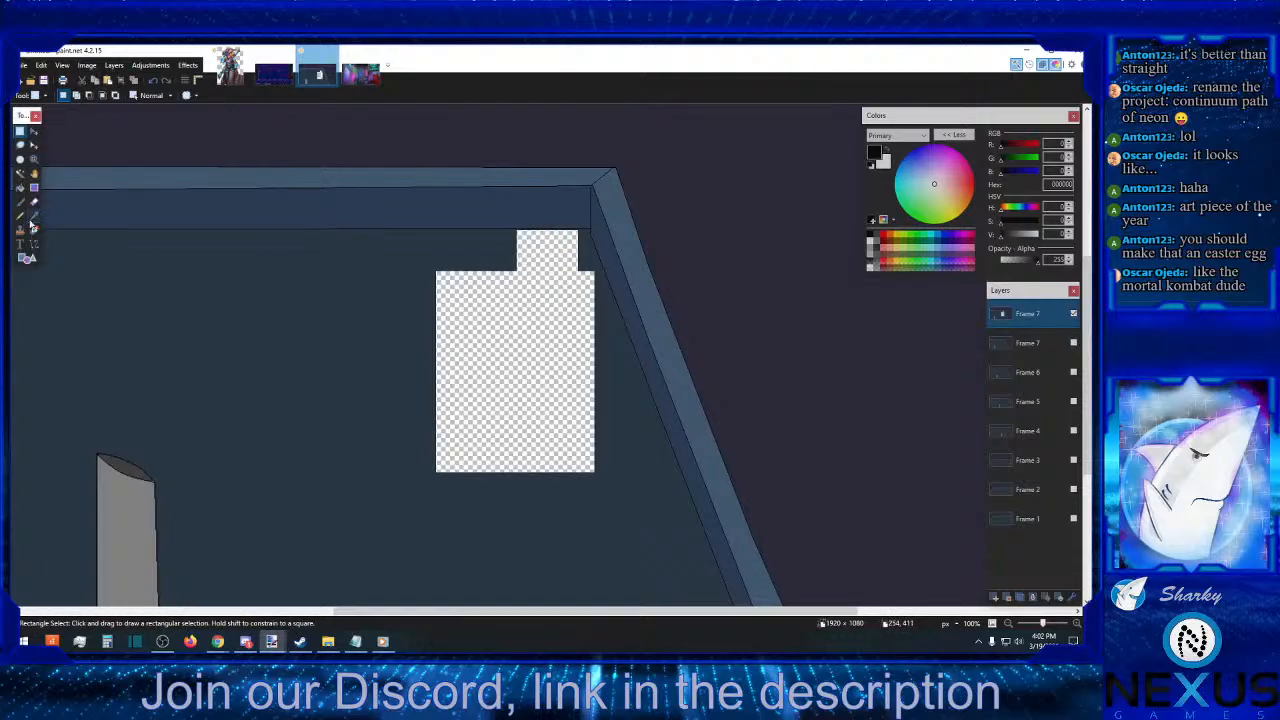
left_click(34, 215)
left_click(348, 341)
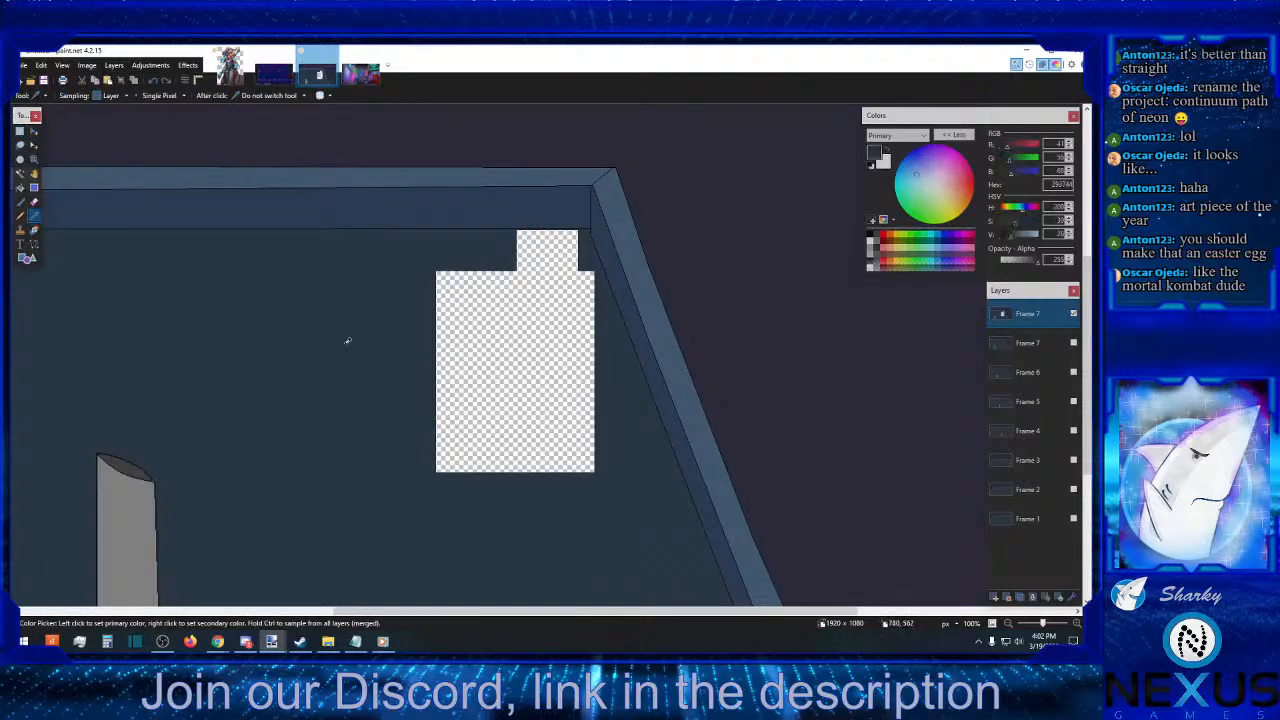
left_click(20, 187)
left_click(530, 370)
key("s")
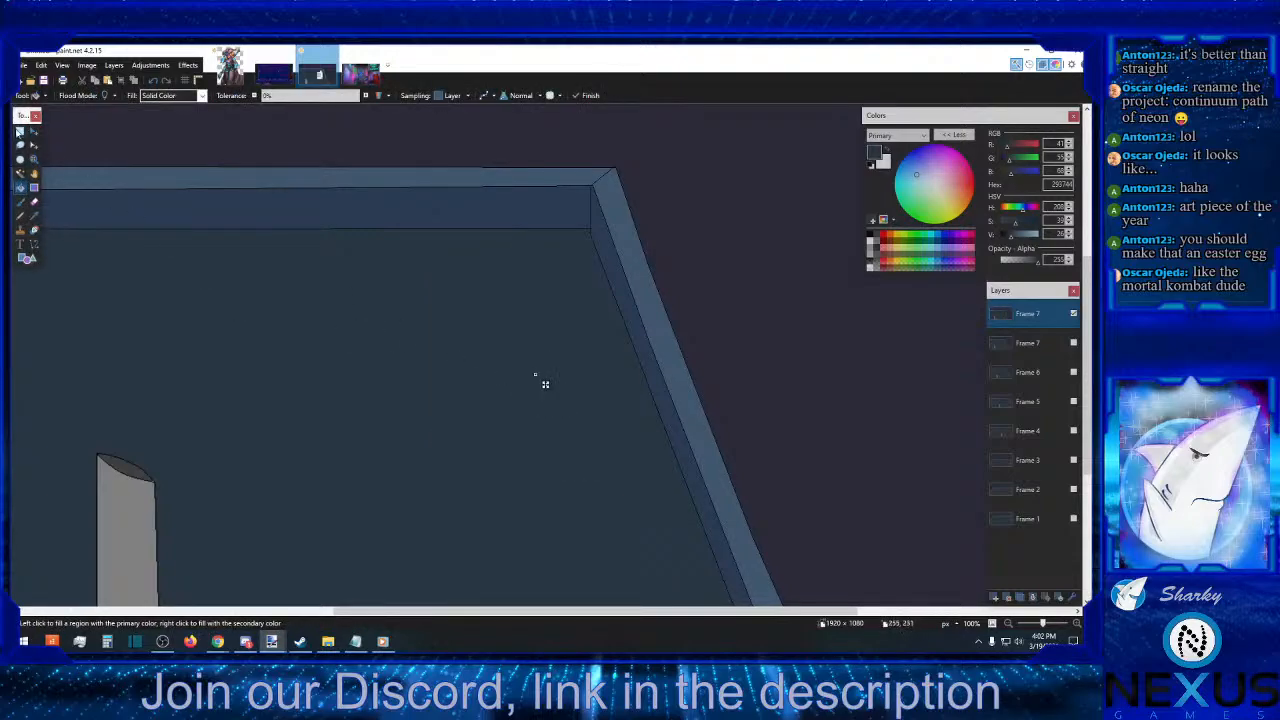
- Activate the Line / Curve tool and set the primary colour to white (FFFFFF)
left_click(29, 258)
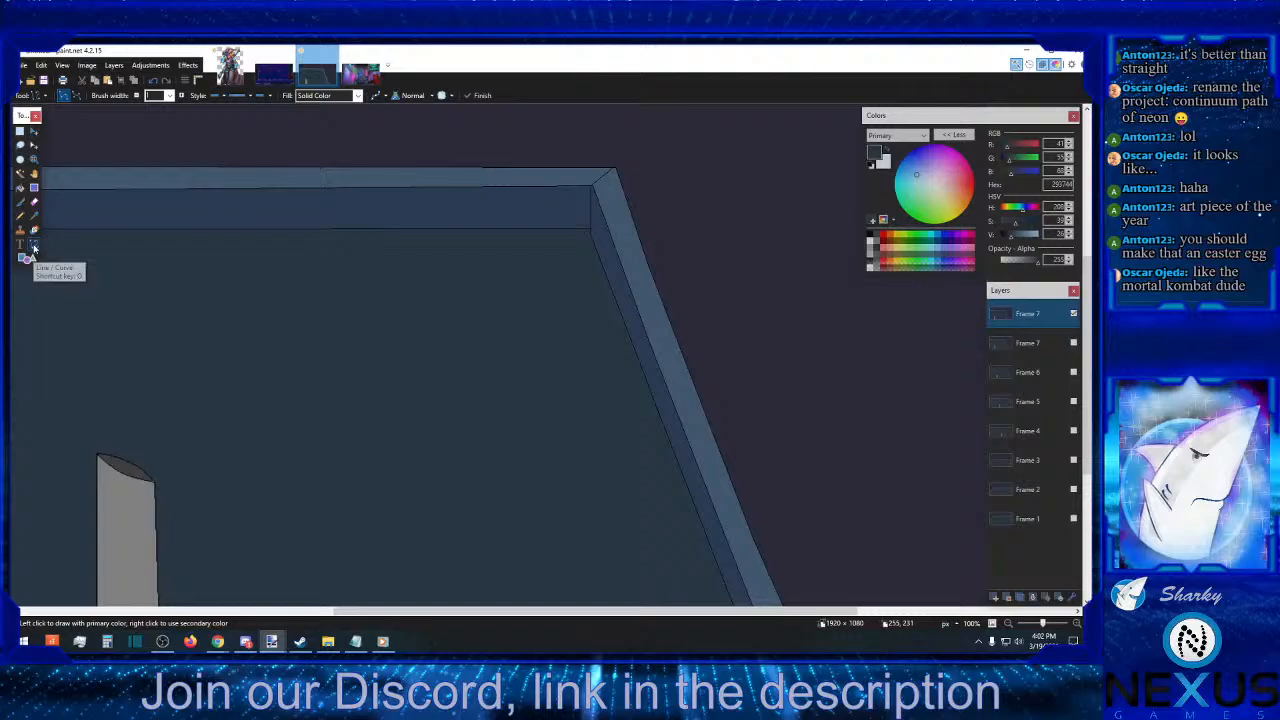
left_click(871, 235)
left_click(1008, 623)
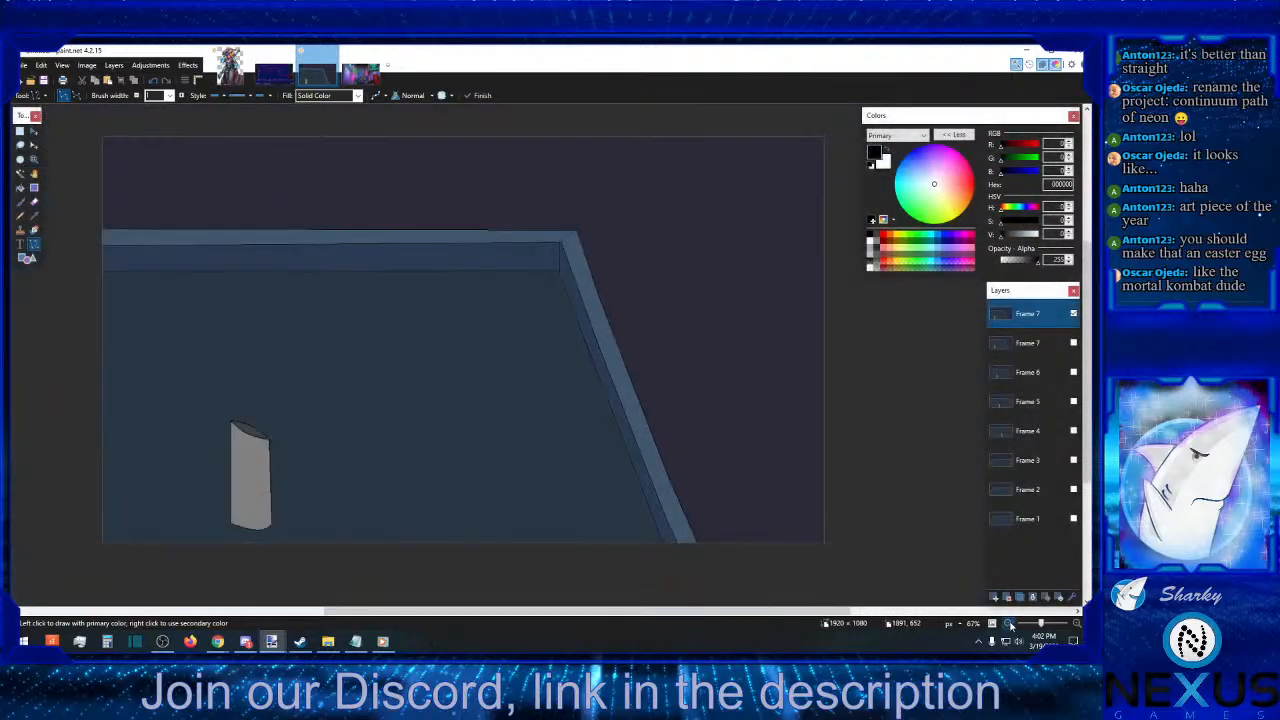
left_click(1008, 623)
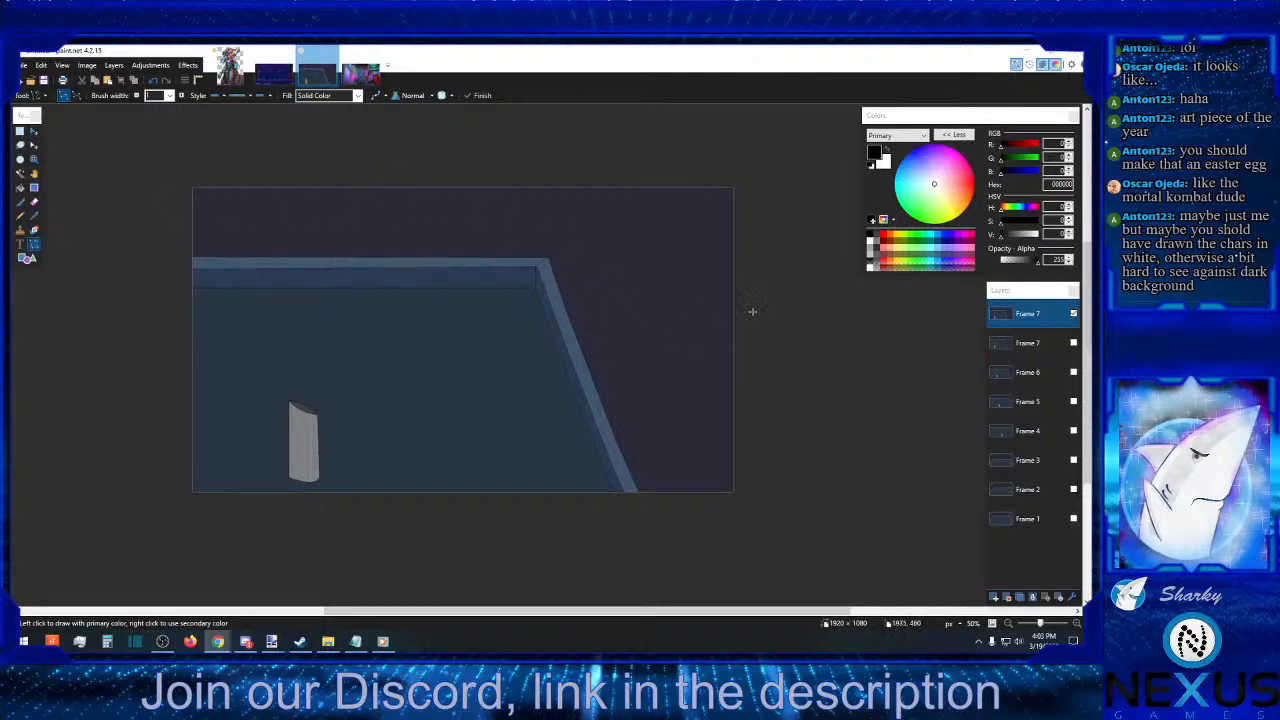
left_click(870, 237)
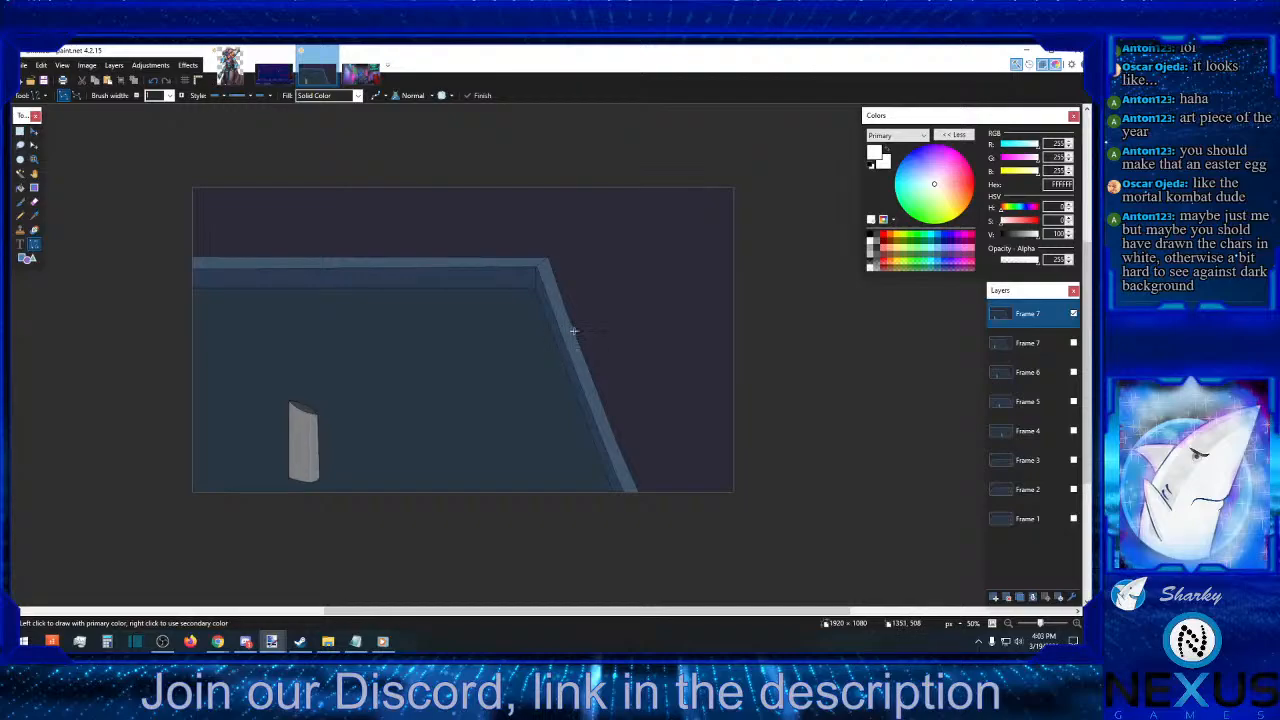
- Complete the white figure's body beyond the angled wall with a line about 247 px long and an ellipse head, returning to the Line / Curve tool
mouse_move(577, 330)
left_mouse_down()
mouse_move(612, 330)
mouse_move(640, 301)
mouse_move(603, 305)
mouse_move(579, 309)
mouse_move(703, 310)
left_mouse_up()
left_click(659, 286)
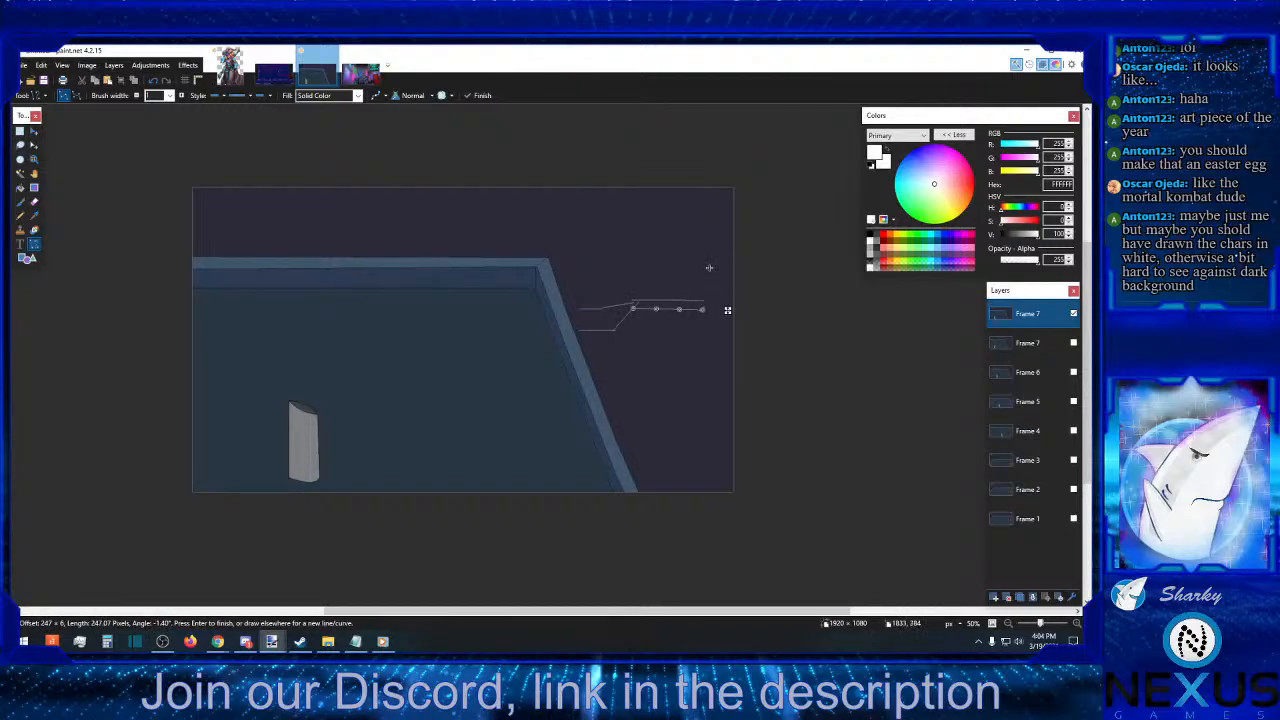
key("Return")
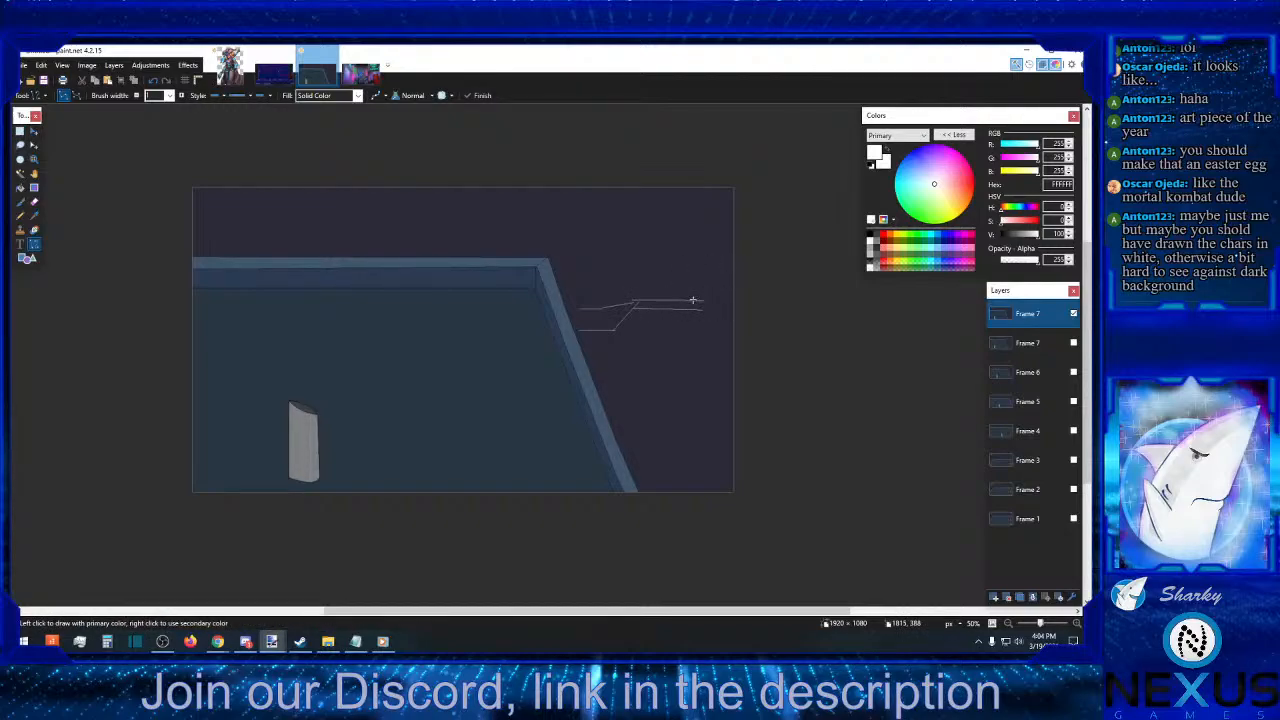
left_click(28, 258)
left_click_drag(700, 299, 720, 308)
key("Return")
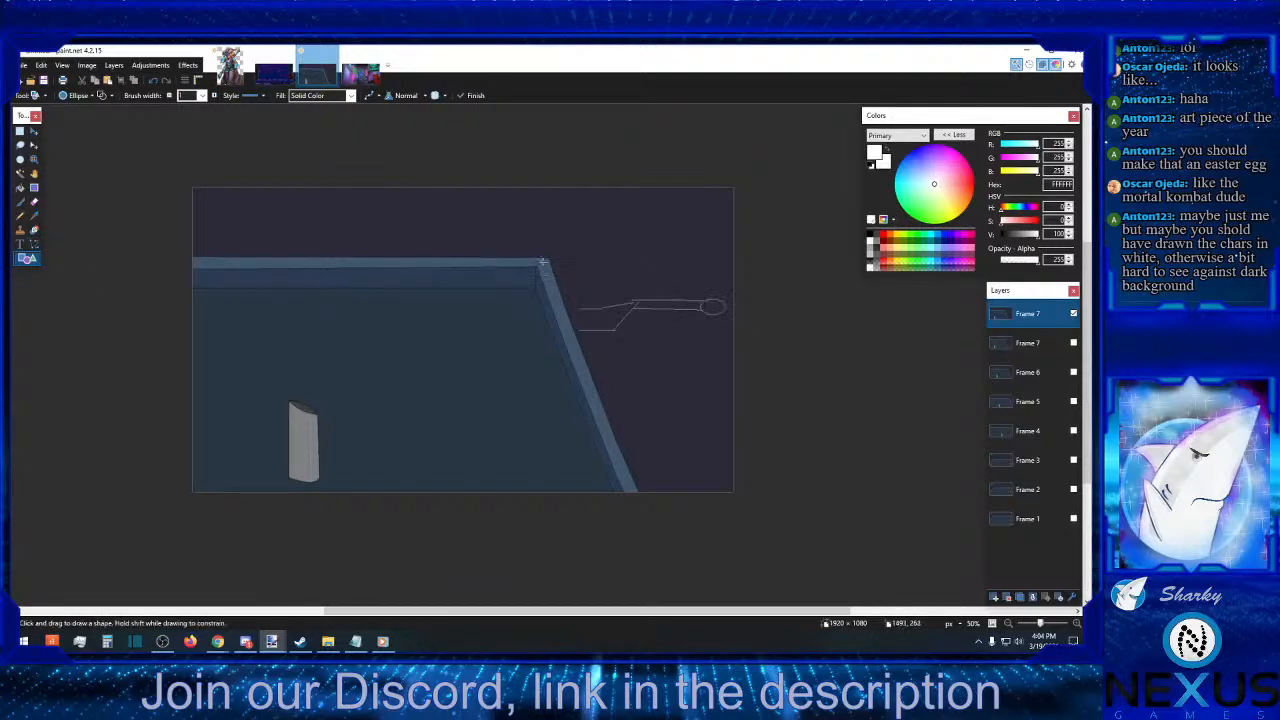
left_click(34, 243)
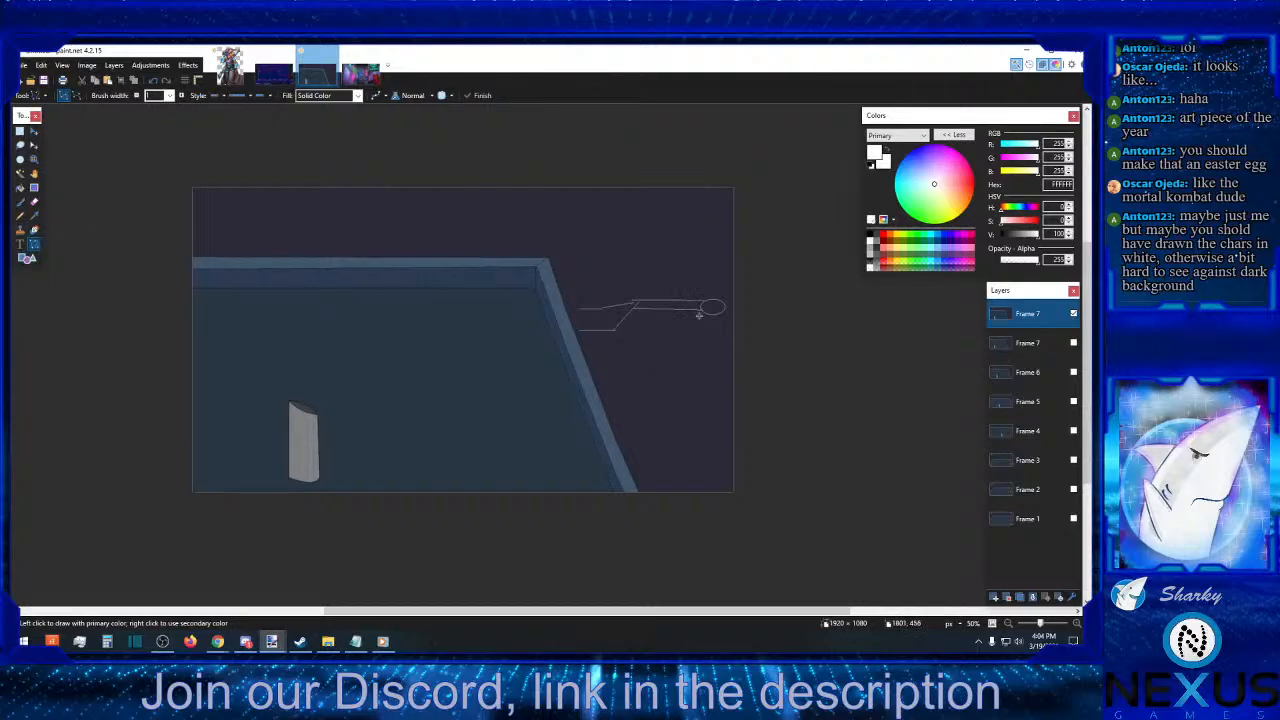
- Try a bent arm below the white figure's head with segments about 97 and 85 px long, and undo both
left_click_drag(698, 309, 721, 352)
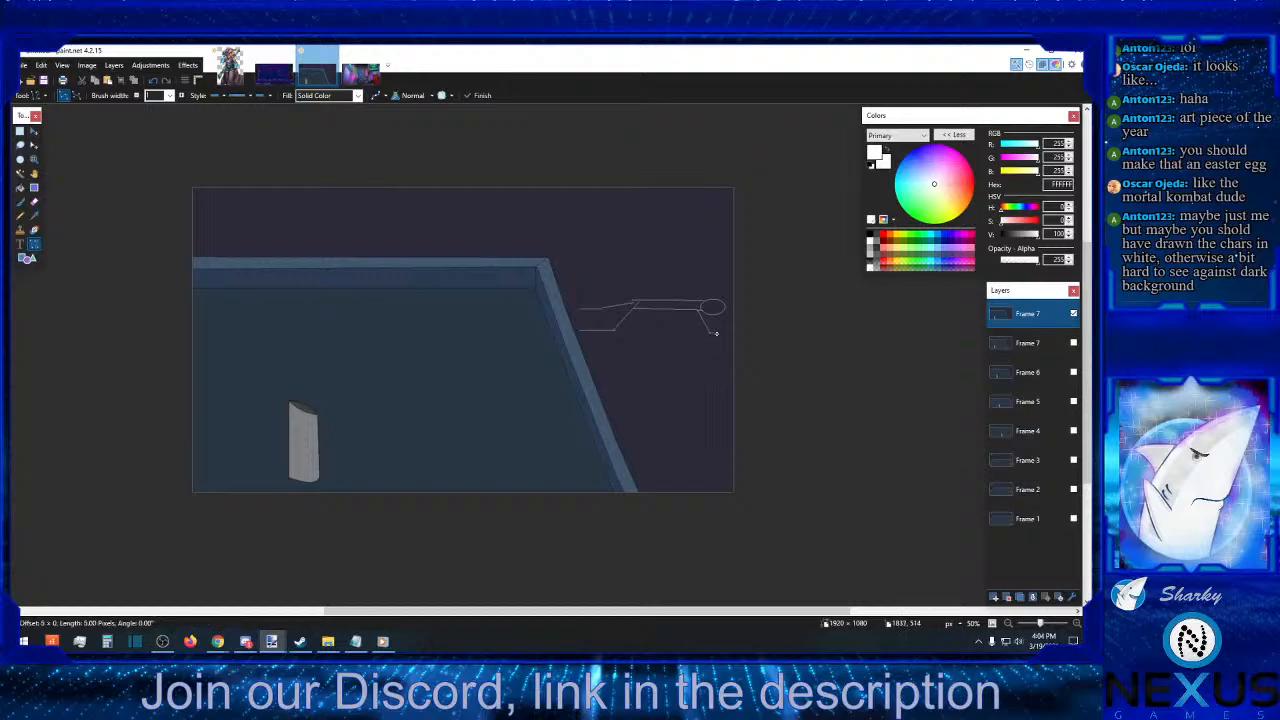
left_click_drag(732, 334, 732, 334)
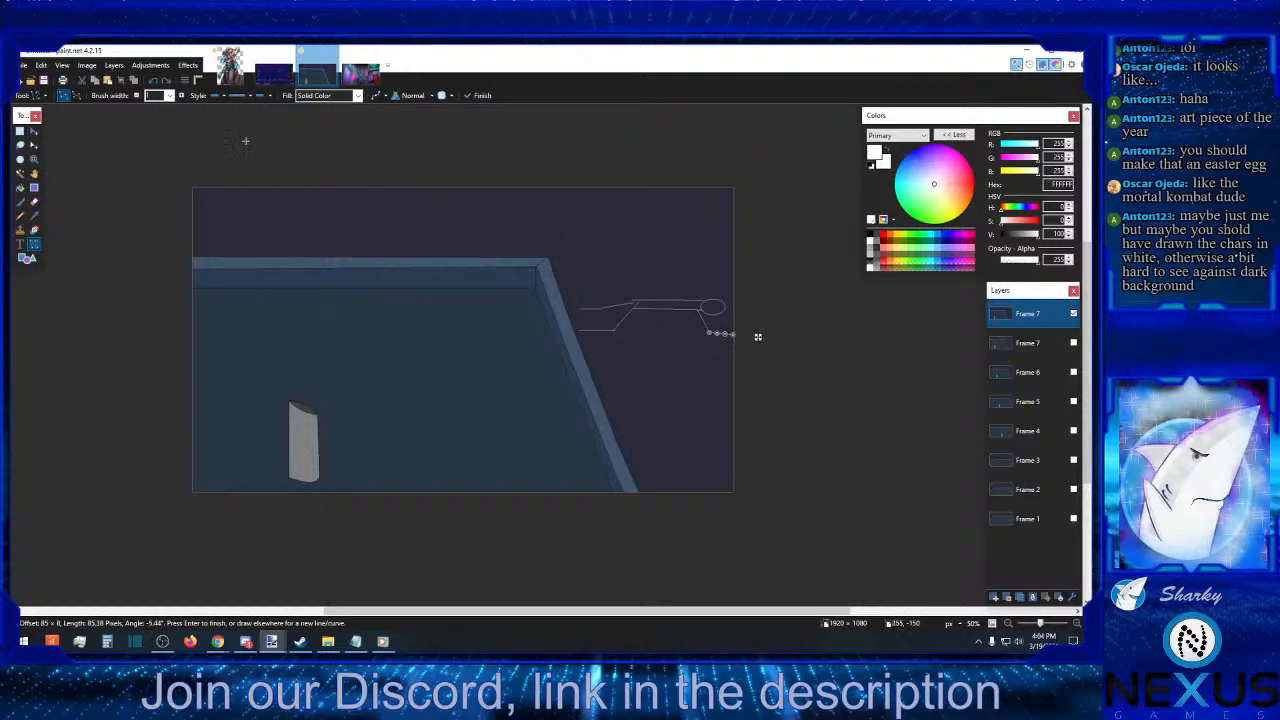
left_click(156, 79)
left_click(156, 79)
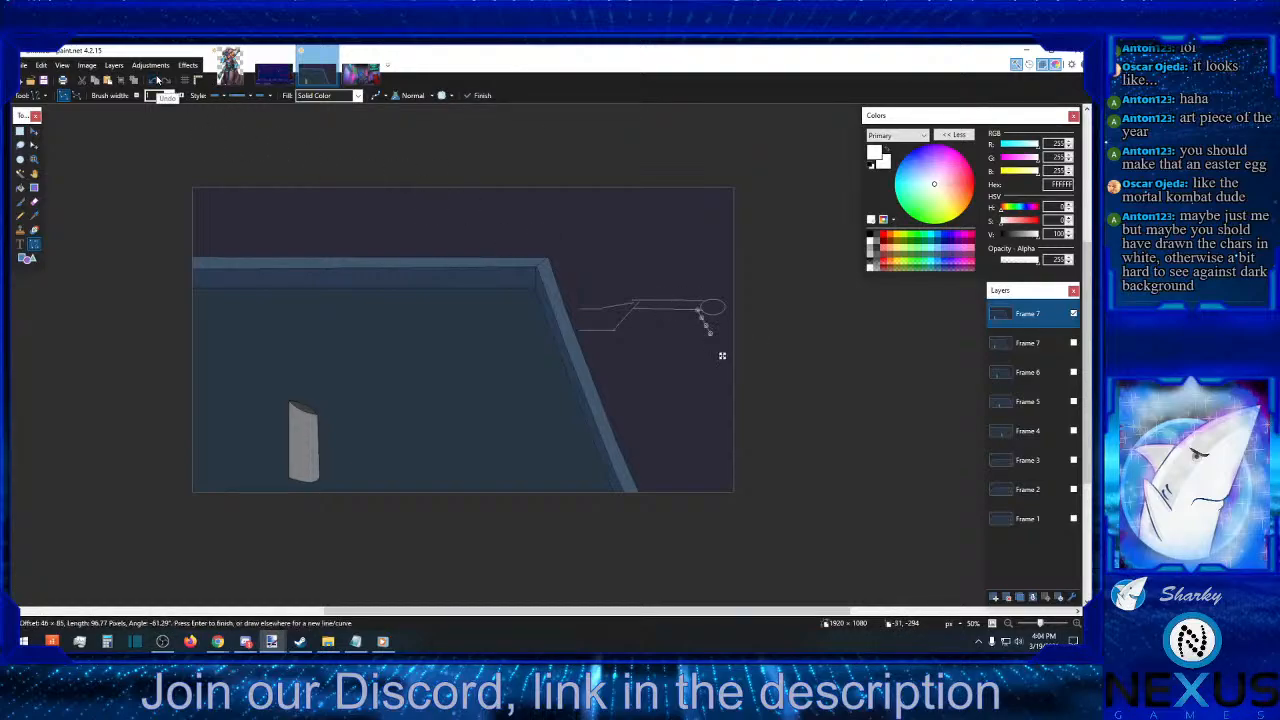
left_click(156, 79)
- Draw the white figure's arms as shallow bent lines sloping down beneath the head, with an upper-arm line about 98 px long
left_click_drag(696, 310, 722, 341)
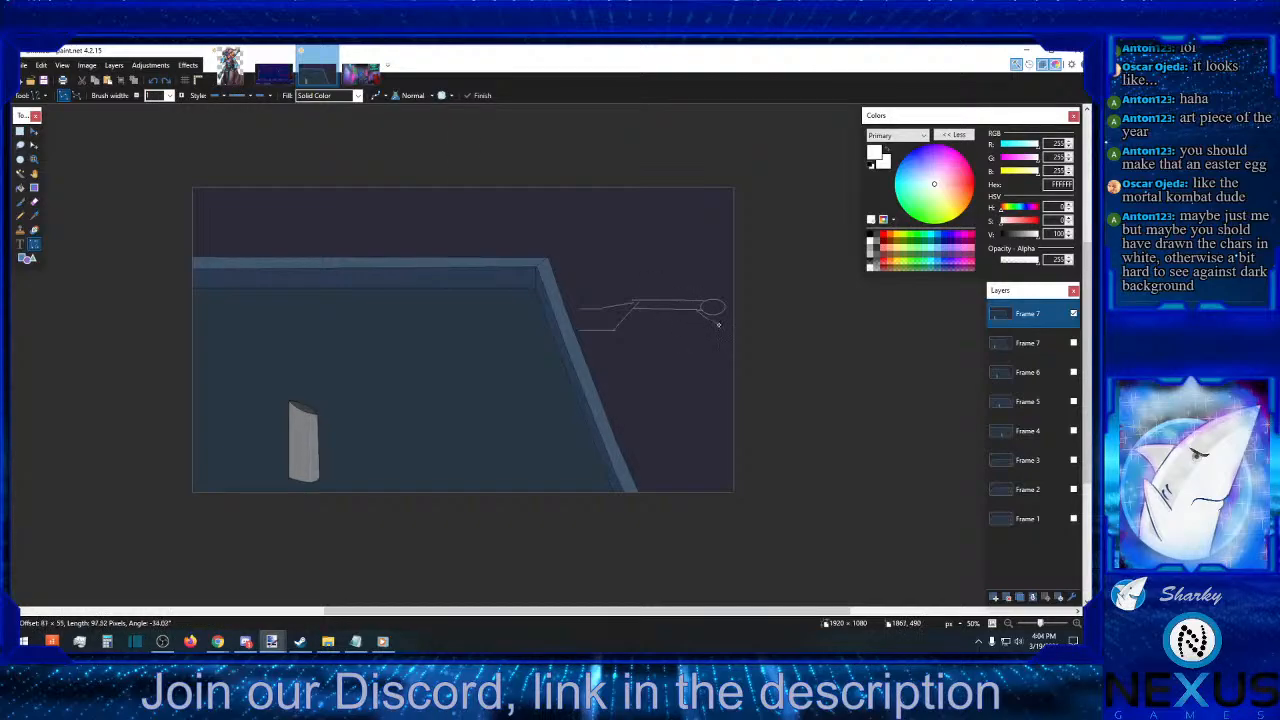
left_click(728, 320)
mouse_move(719, 322)
left_mouse_down()
mouse_move(733, 326)
mouse_move(701, 310)
mouse_move(737, 336)
left_mouse_up()
left_click(734, 342)
left_click(781, 322)
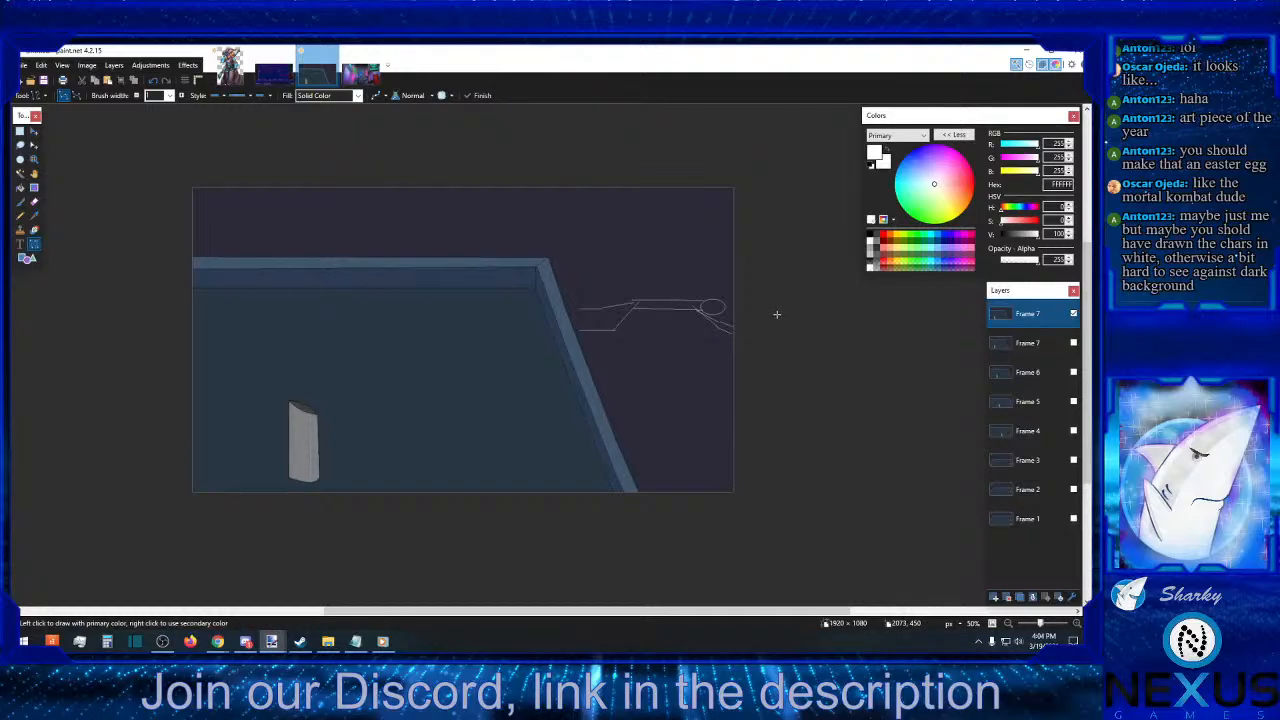
- Make the original Frame 7 the active layer and the only visible one, hiding its duplicate above
left_click(1028, 344)
left_click(1073, 314)
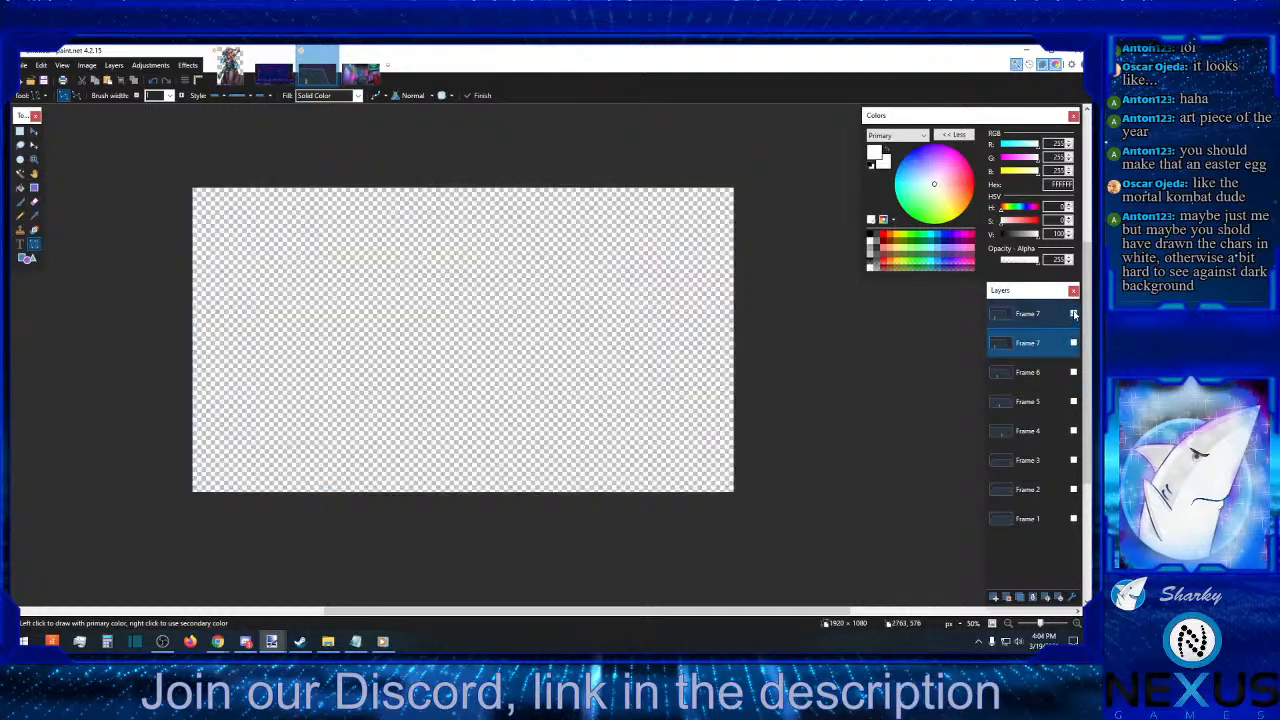
left_click(1073, 343)
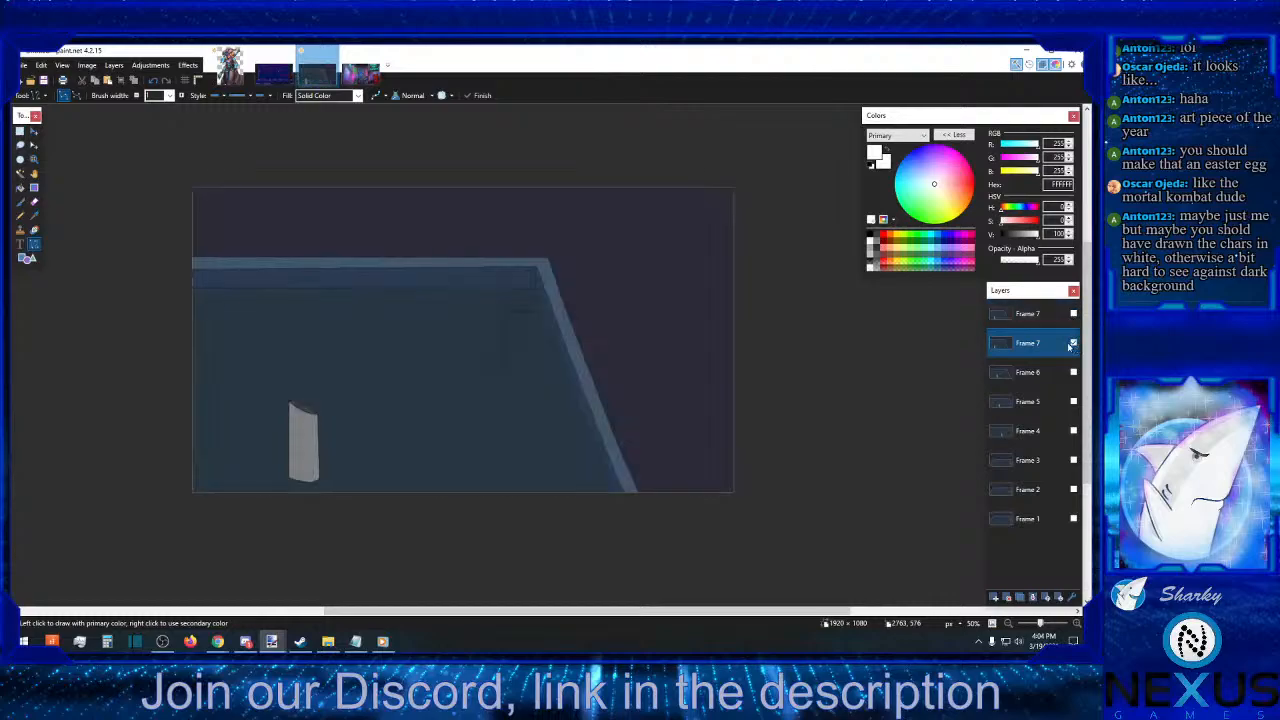
- Try recolouring the Frame 7 figure's black outline with an unrestricted white Paint Bucket fill, and undo the fill
left_click(20, 187)
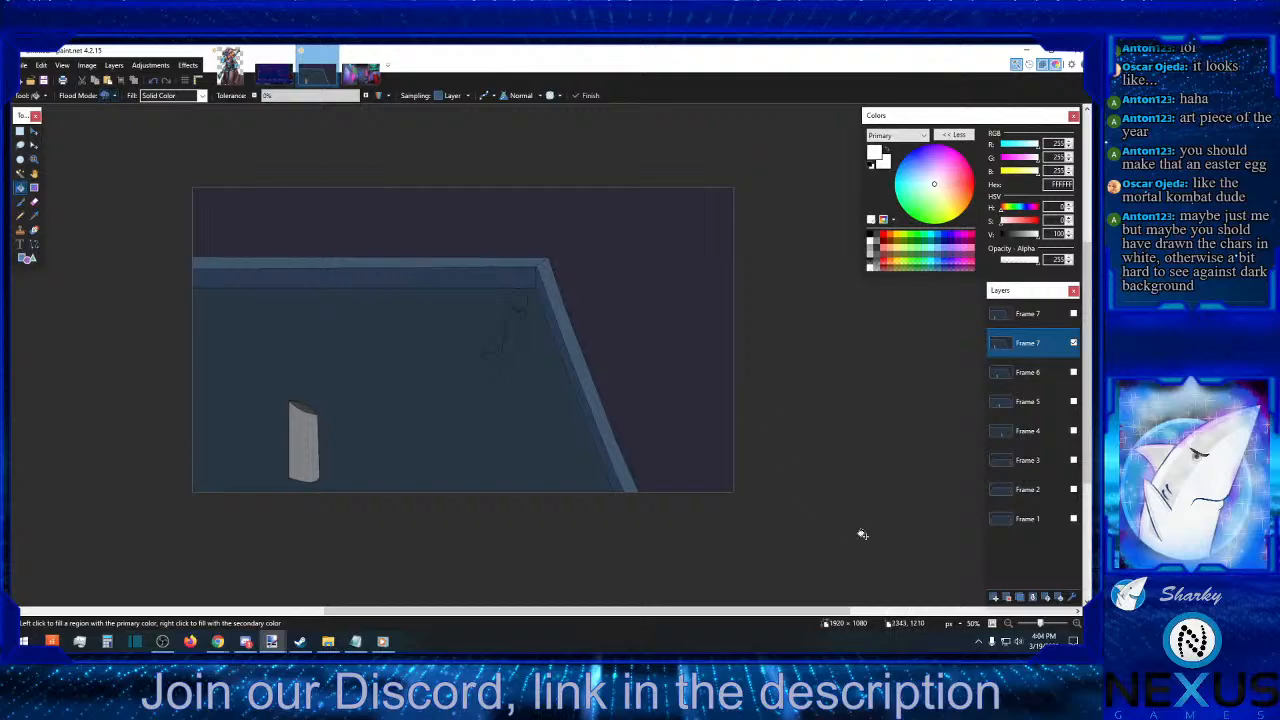
left_click(1076, 623)
left_click(1076, 623)
left_click(1076, 623)
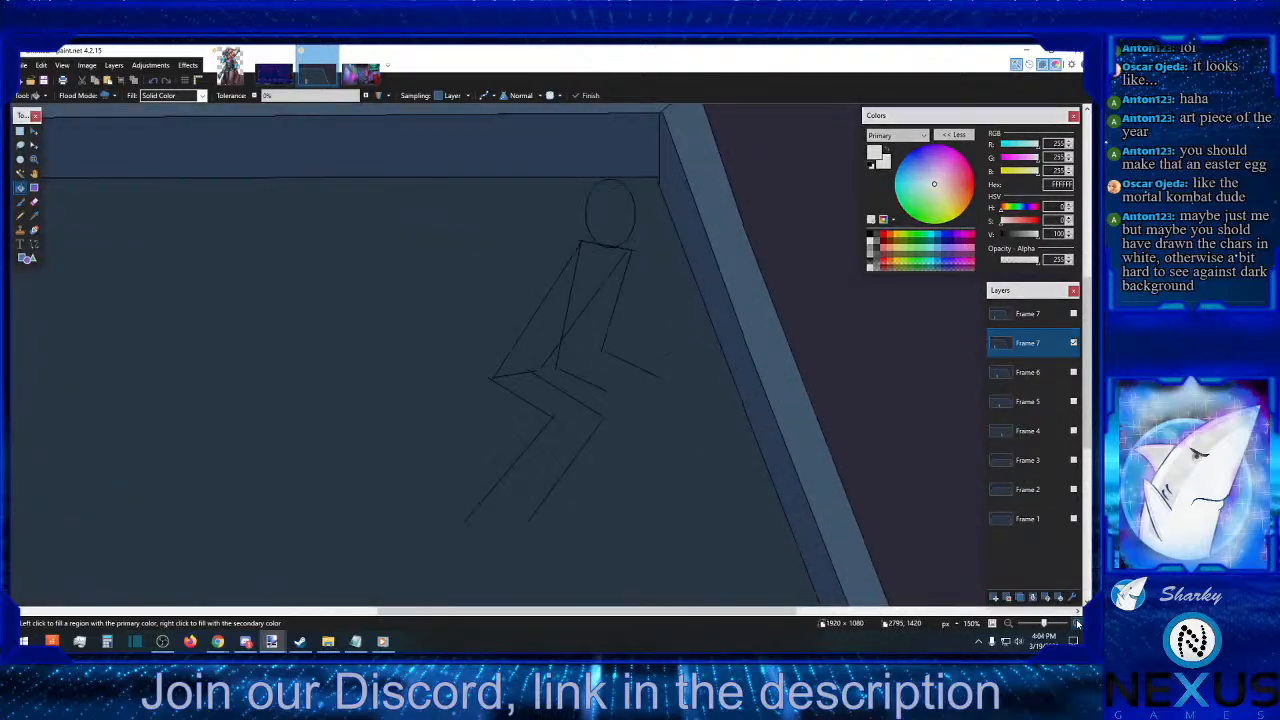
left_click(1076, 623)
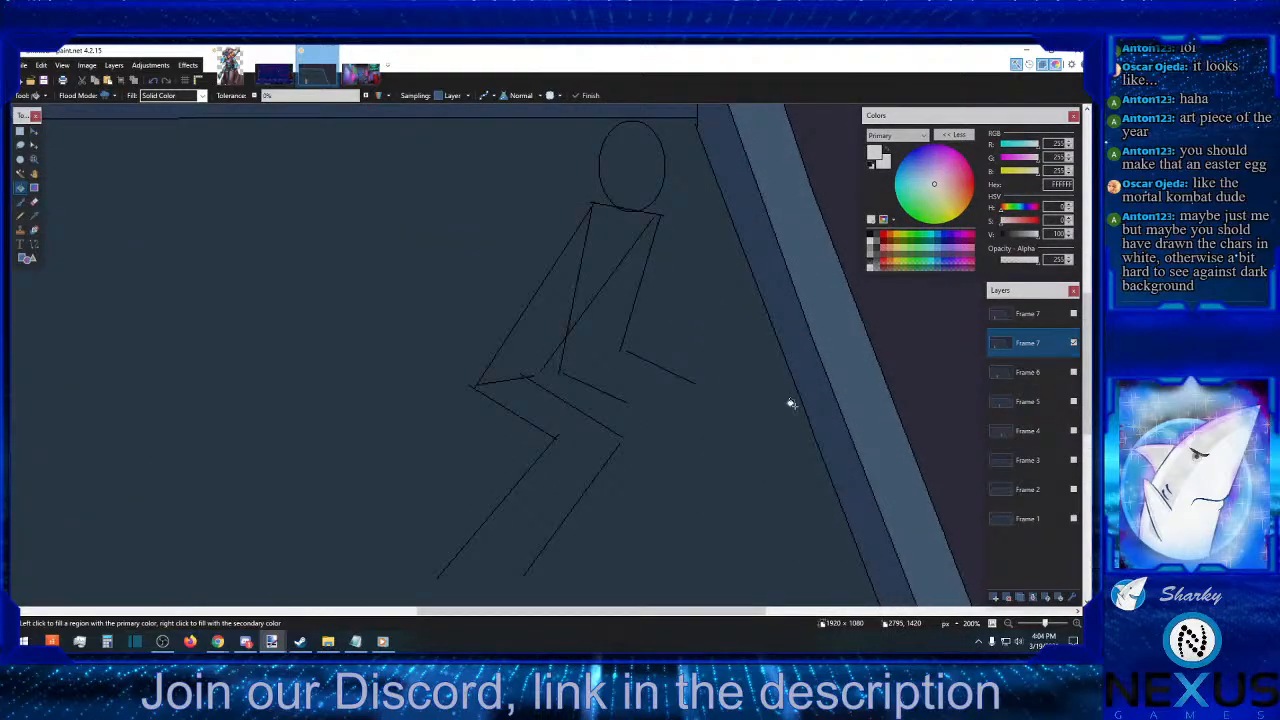
left_click(661, 162)
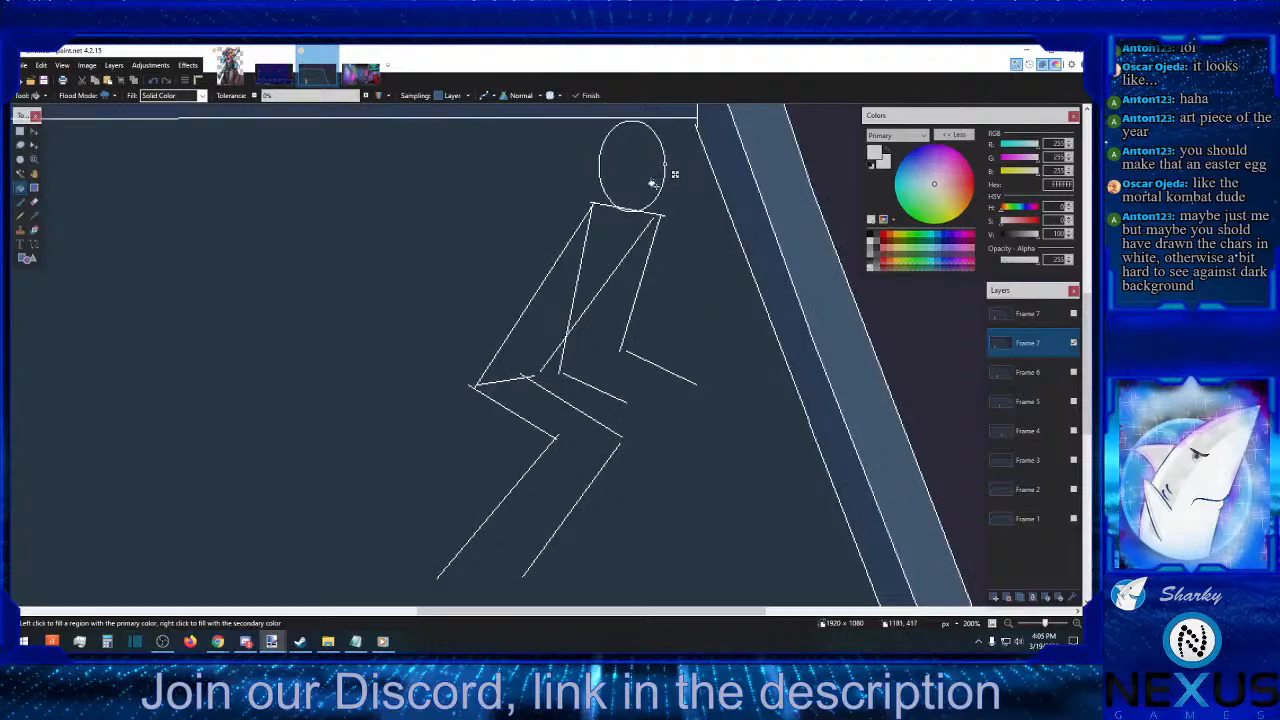
scroll(653, 190, "up", 5)
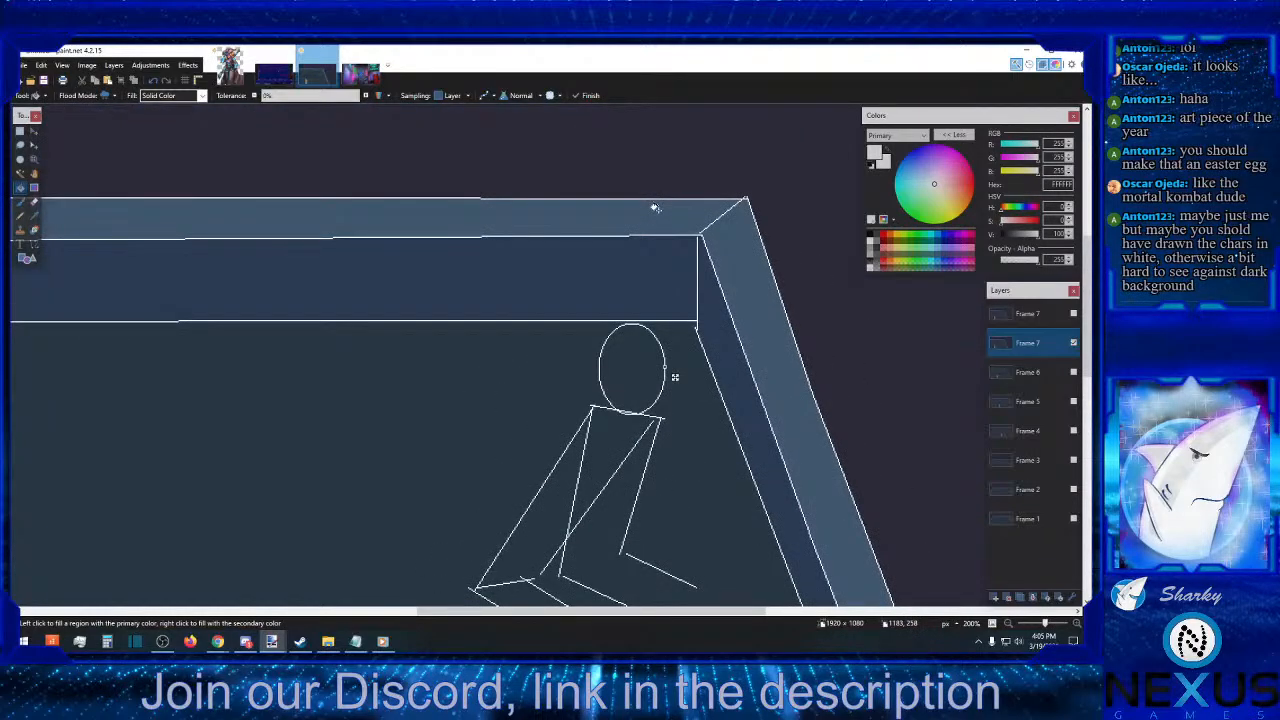
scroll(654, 207, "down", 5)
scroll(655, 207, "up", 2)
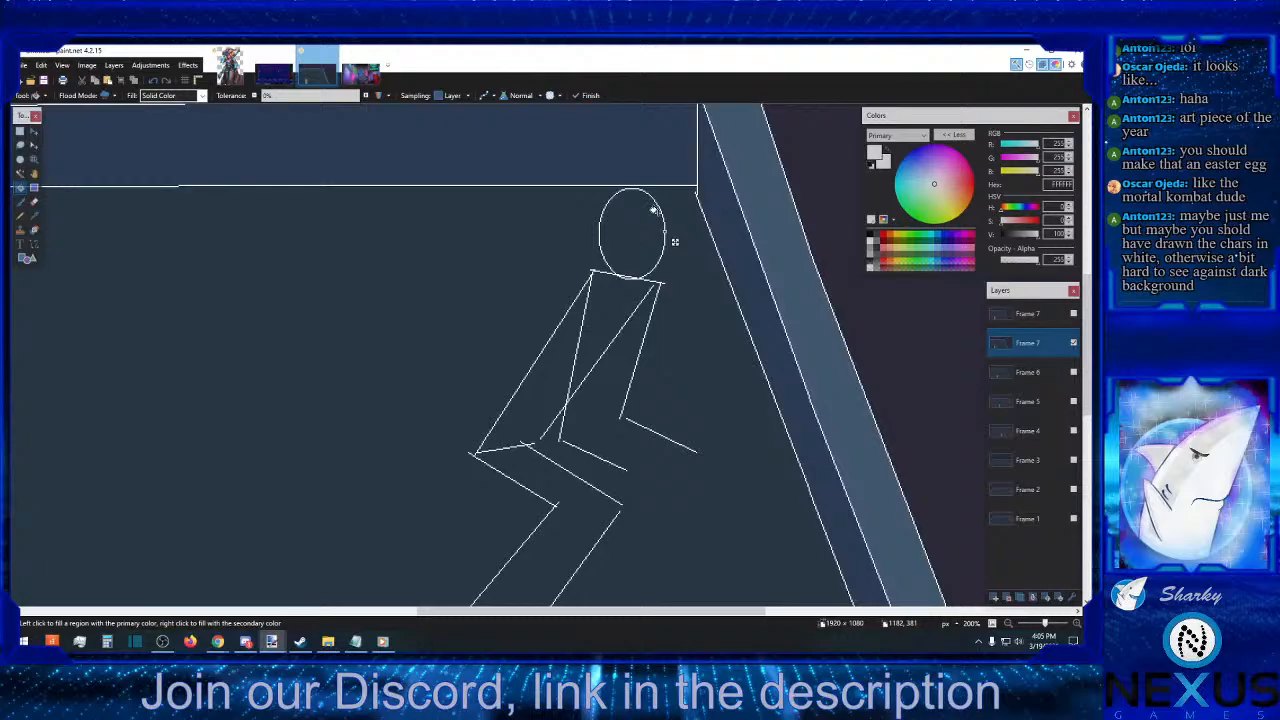
scroll(654, 210, "up", 4)
scroll(654, 210, "down", 4)
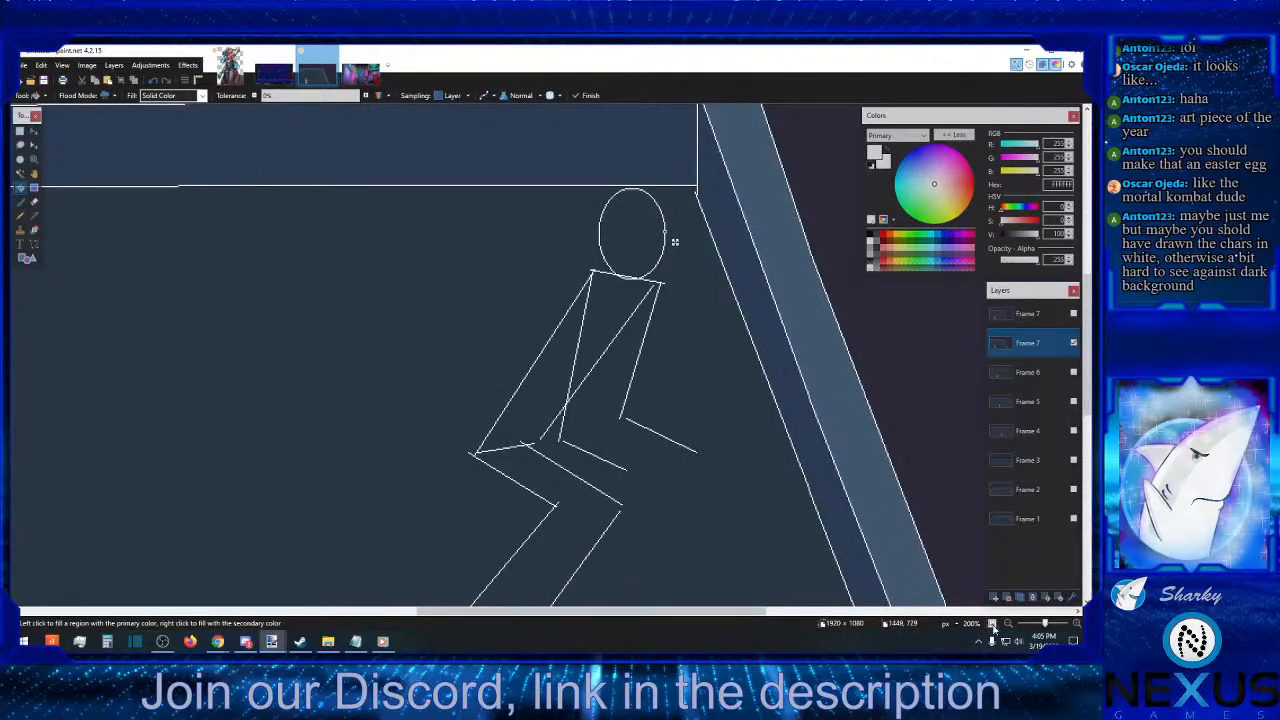
left_click(151, 82)
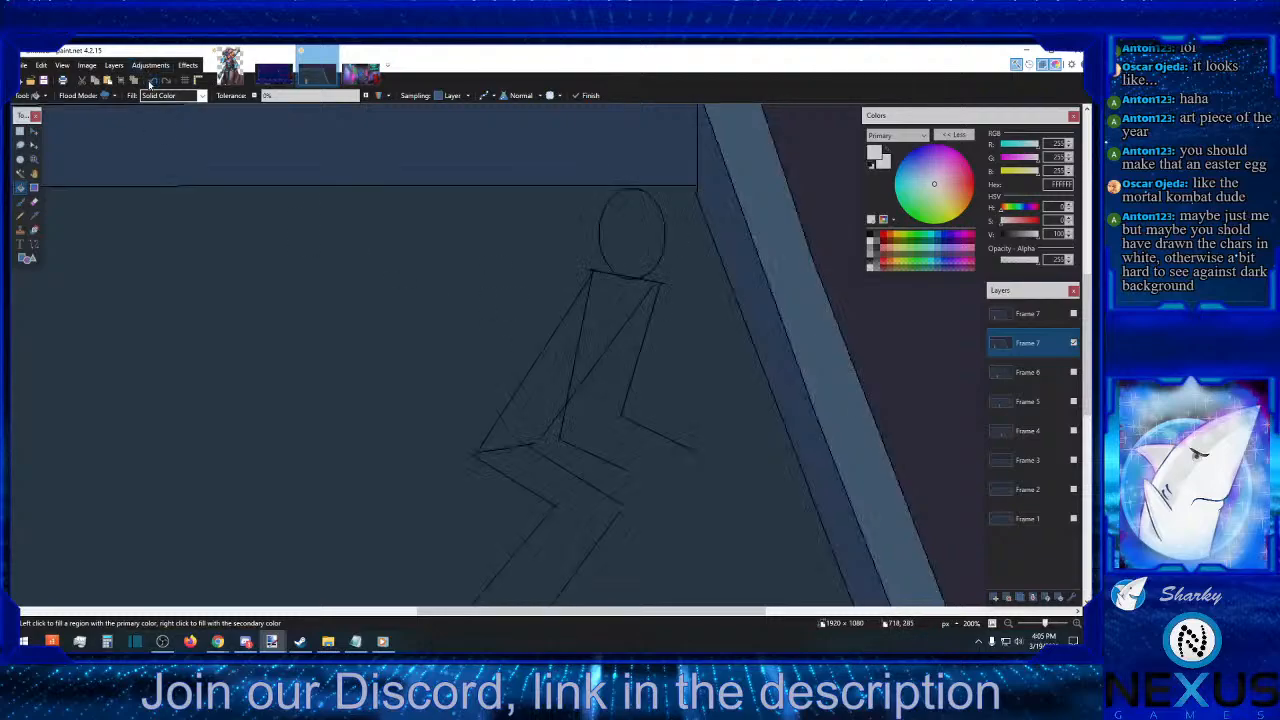
- Select a rectangle about 266 by 421 px around the Frame 7 figure, fill its outline white within it, and deselect
left_click(20, 131)
scroll(547, 286, "down", 3)
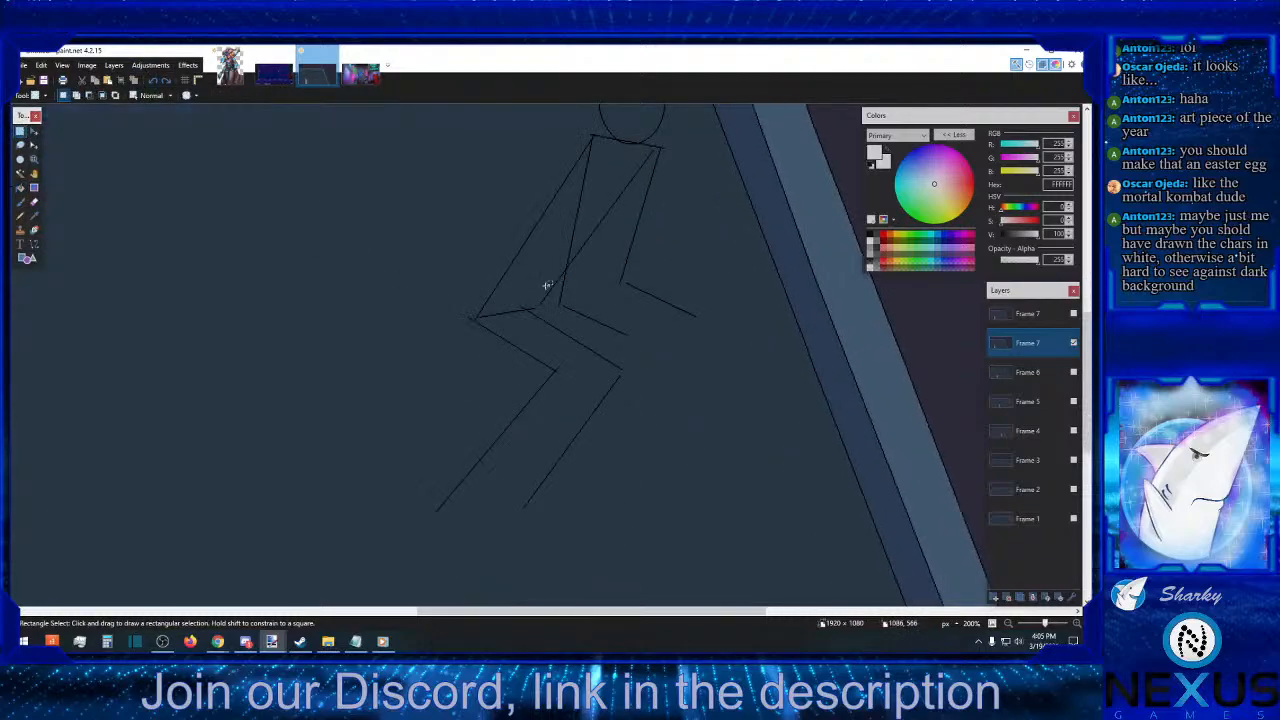
left_click_drag(398, 525, 696, 188)
scroll(734, 249, "up", 3)
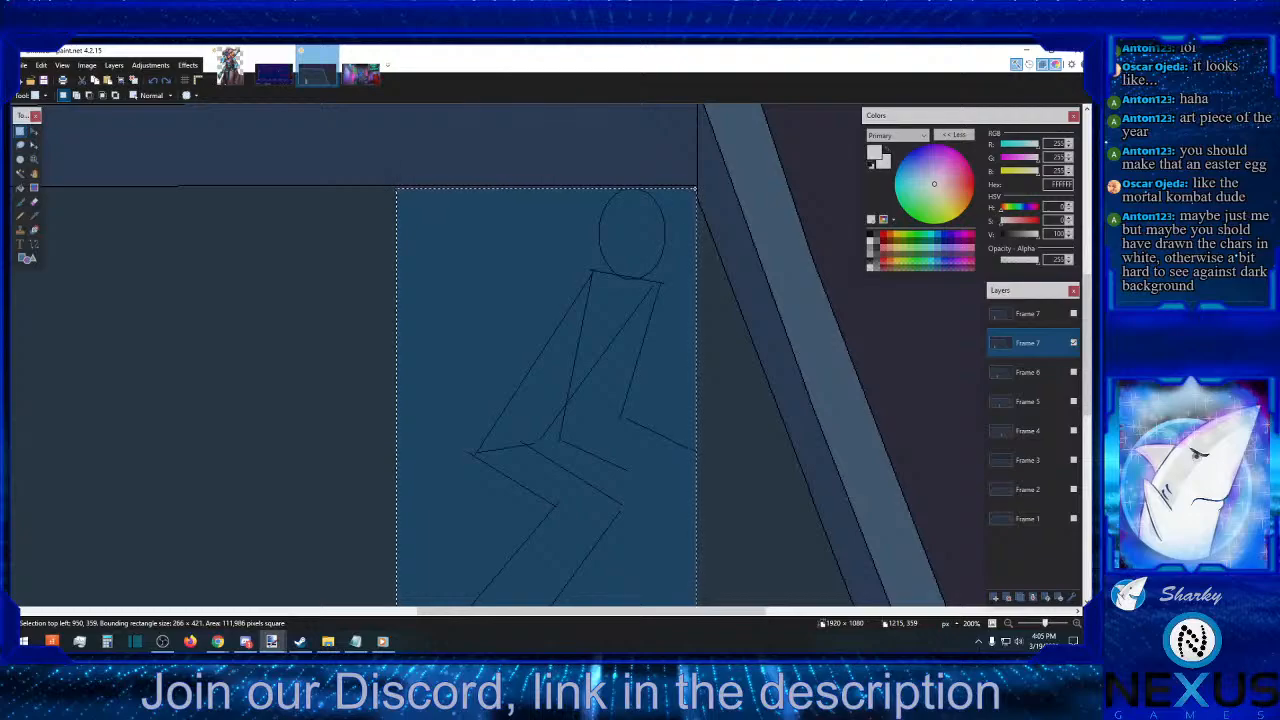
left_click(20, 187)
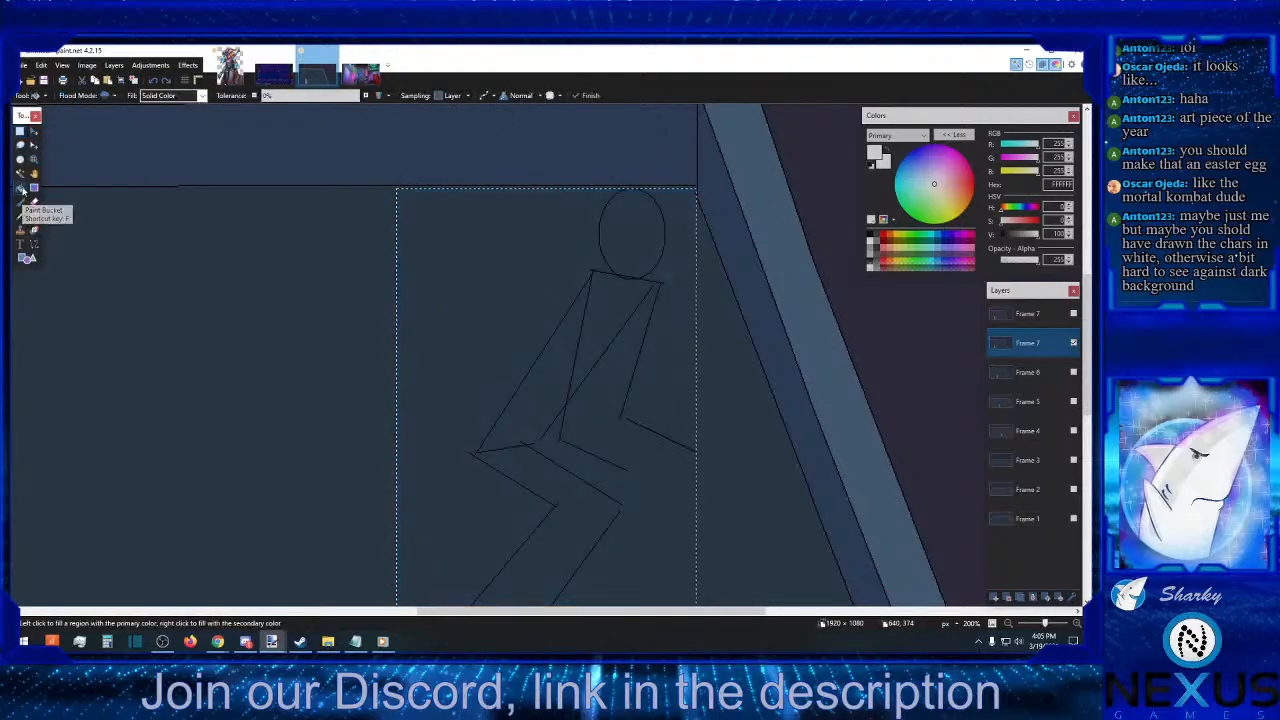
left_click(600, 230)
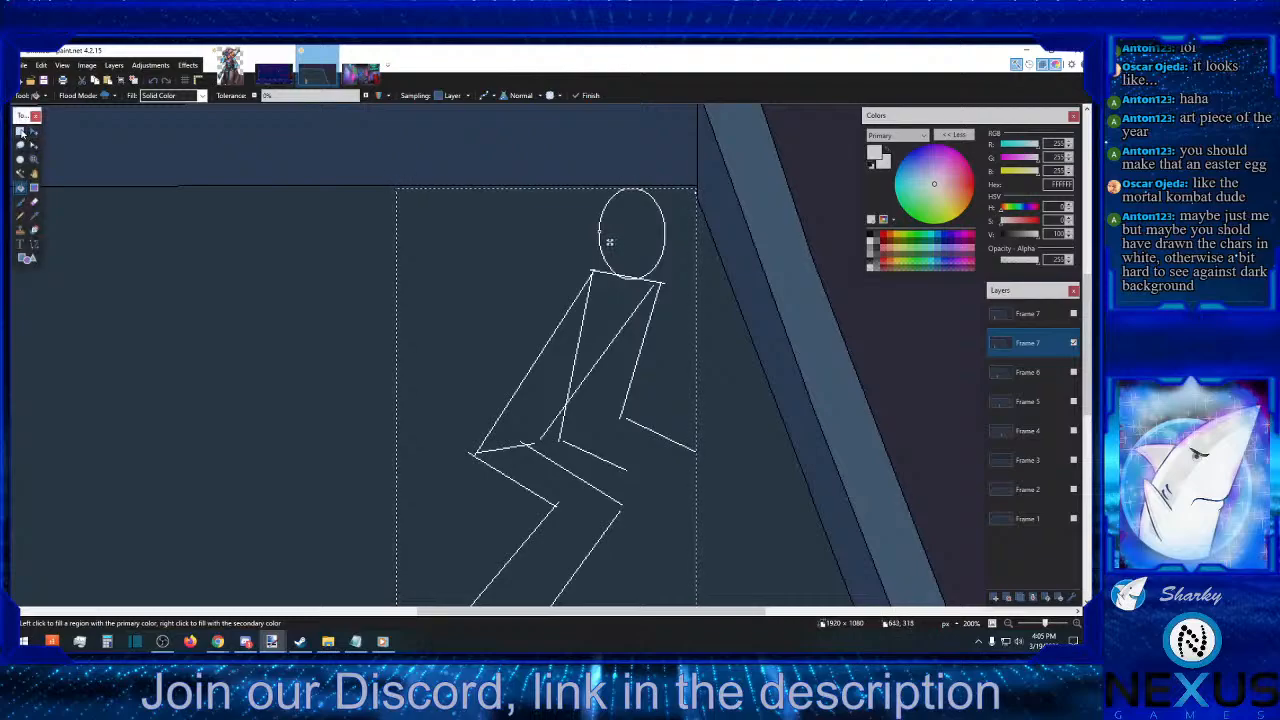
left_click(20, 131)
left_click(84, 190)
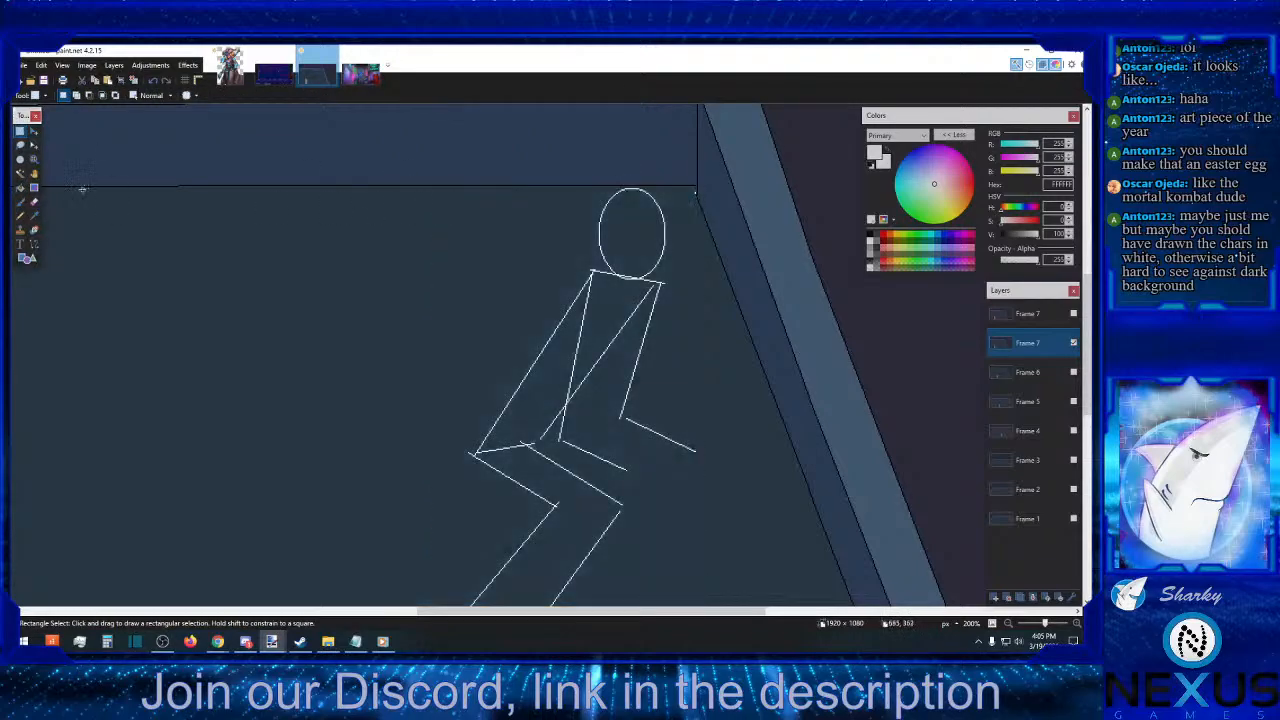
- Sample the floor colour 293744 and pencil over the stray white pixel beside the inner wall corner
left_click(34, 228)
left_click(680, 206)
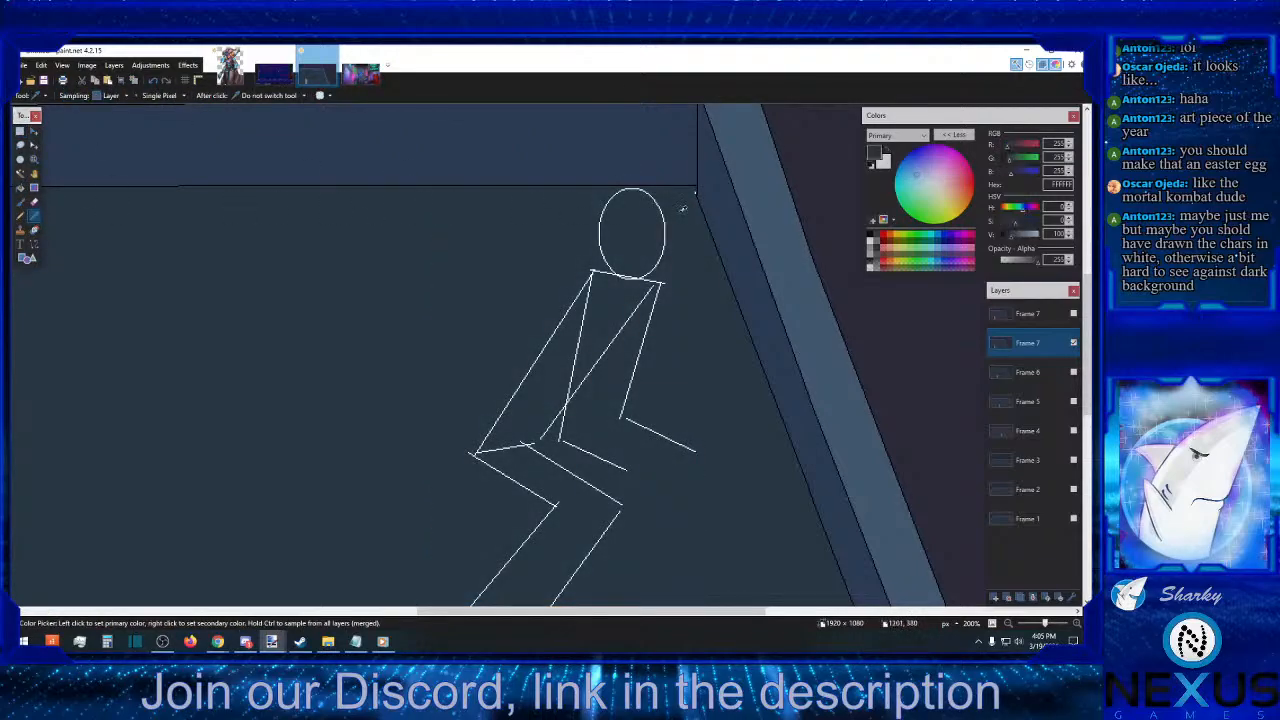
left_click(21, 216)
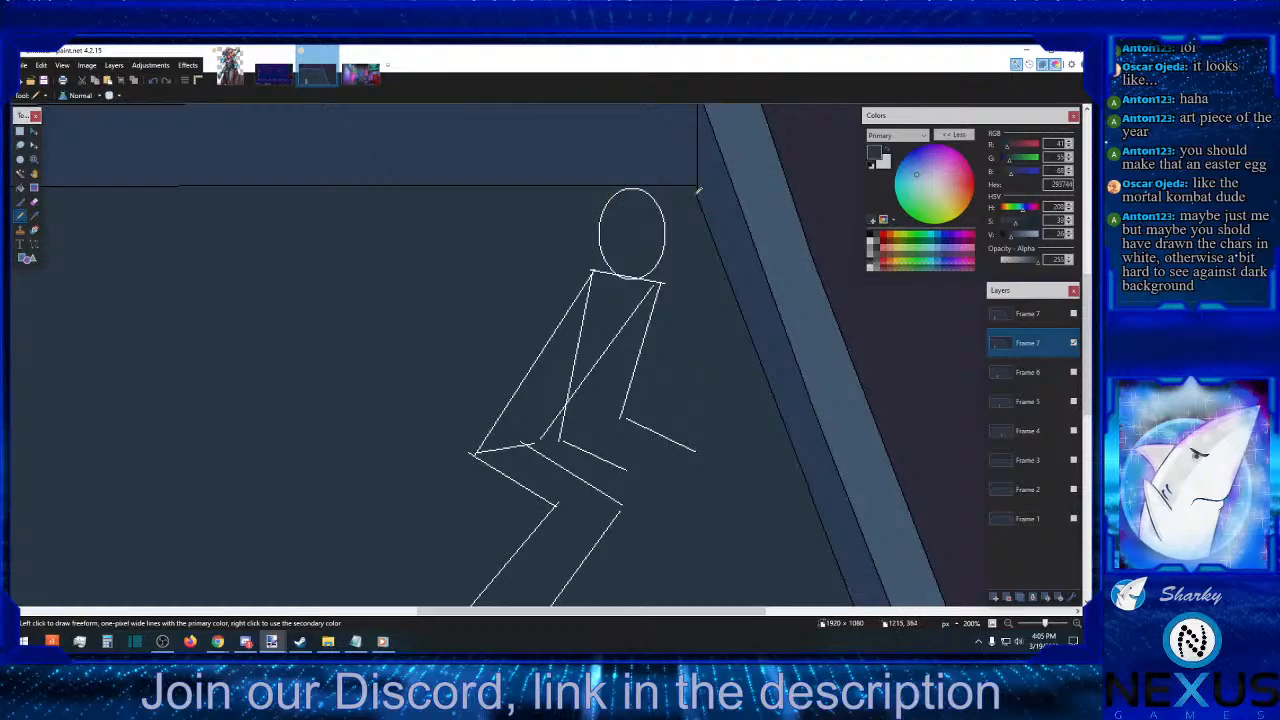
- Set the primary colour to white (FFFFFF) and show Frame 6 in place of Frame 7
left_click(1008, 624)
left_click(1008, 624)
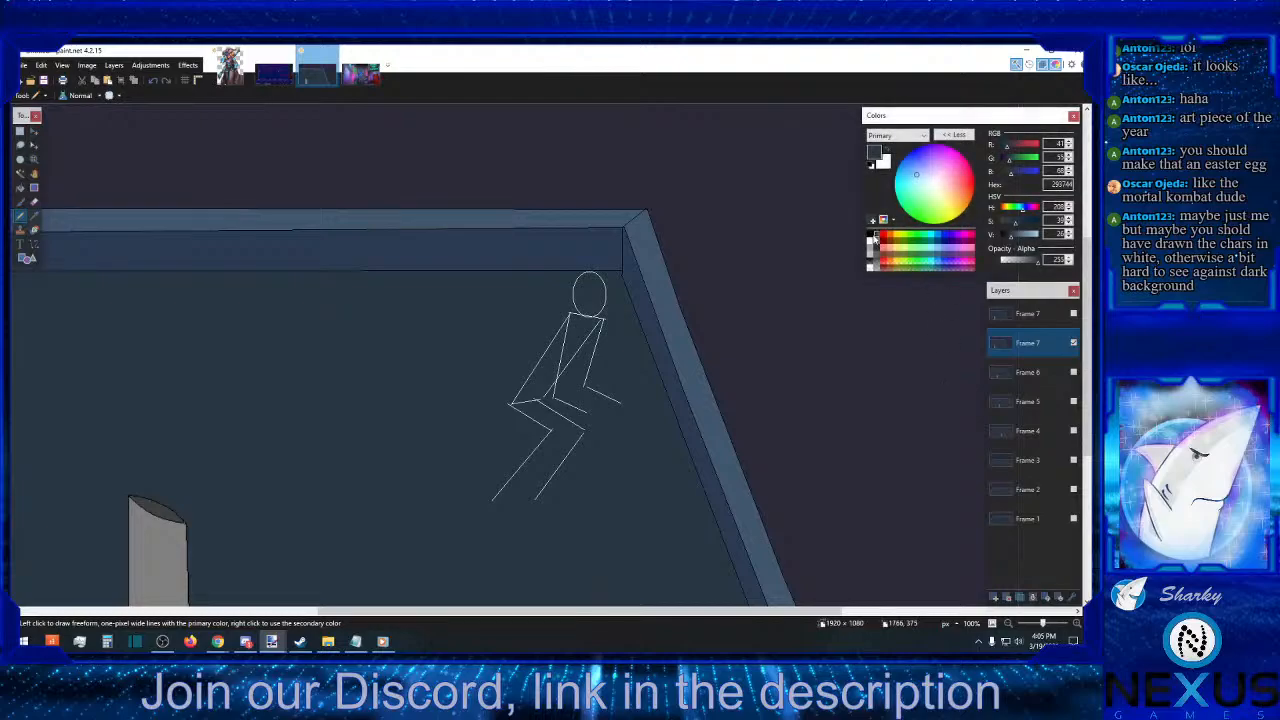
left_click(873, 243)
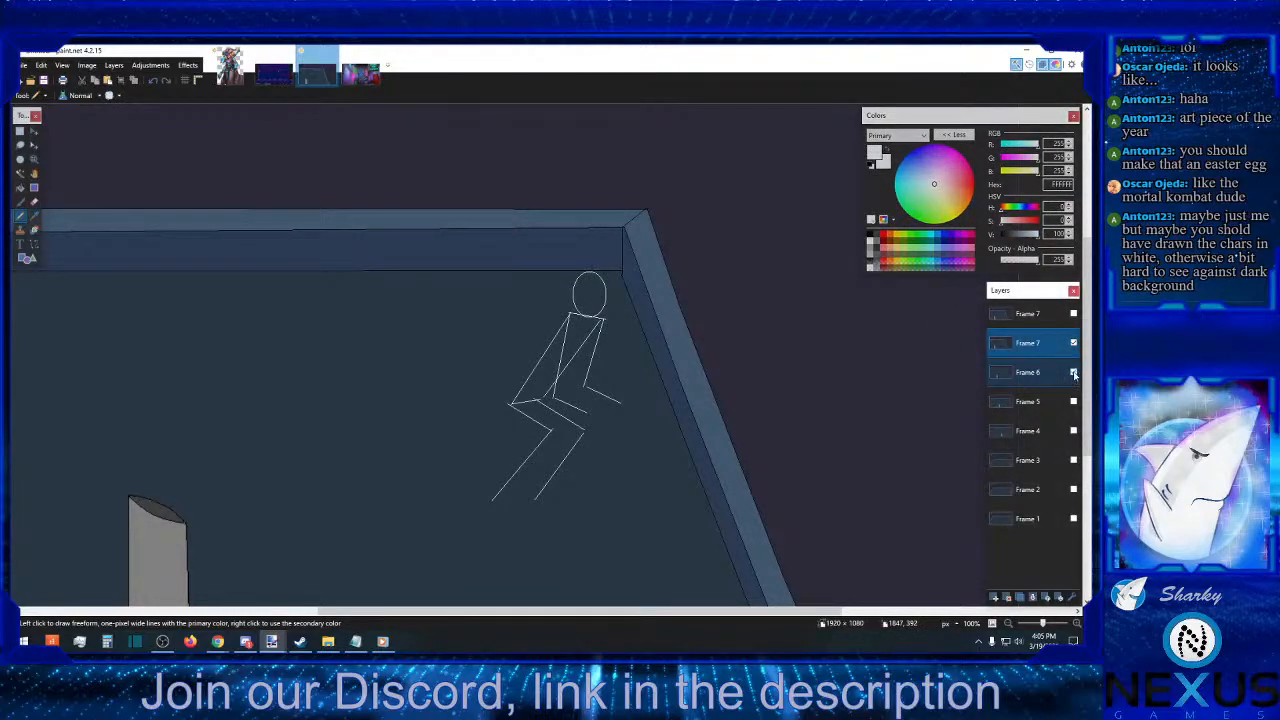
left_click(1073, 344)
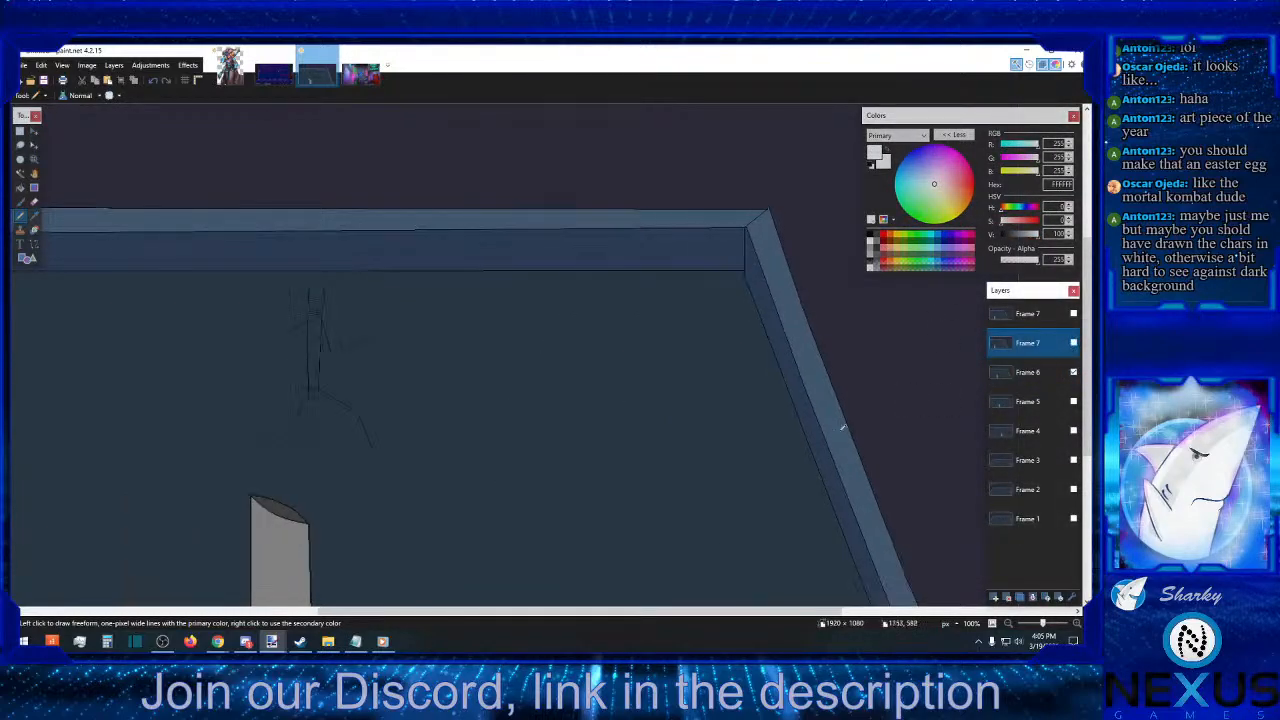
- Select a rectangle about 340 by 352 px around the black Frame 6 figure
left_click(20, 187)
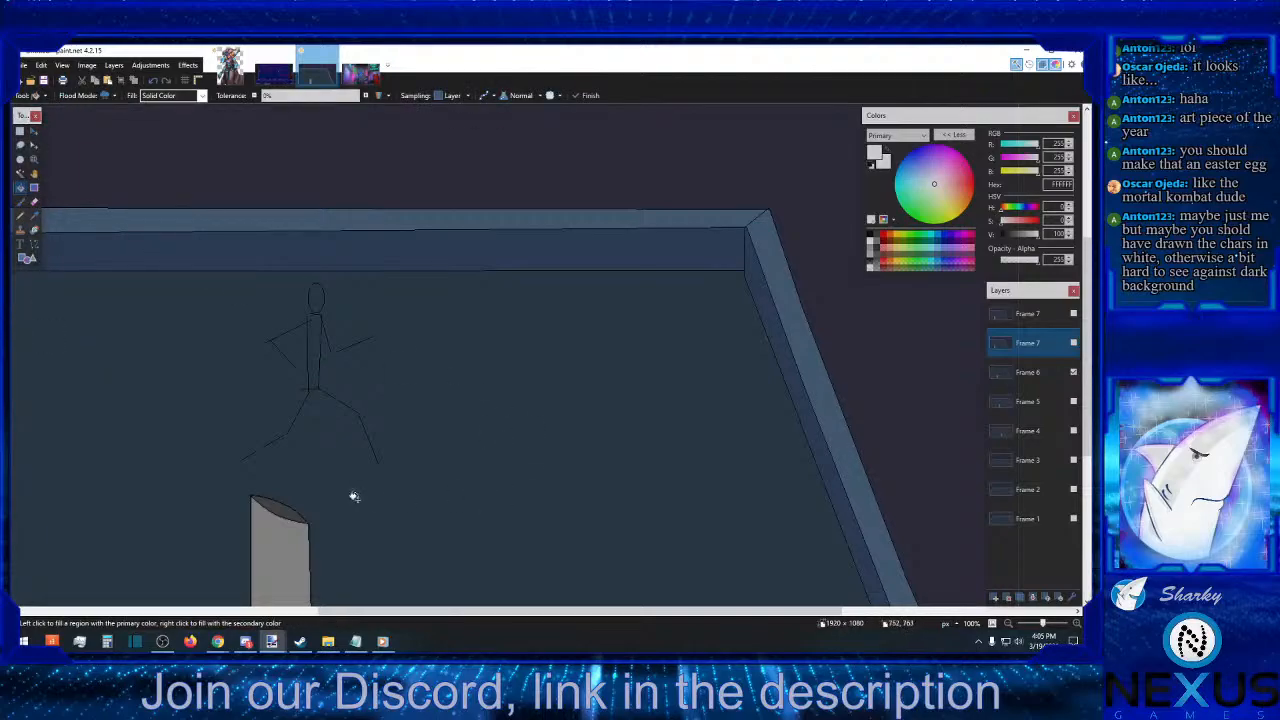
left_click(20, 131)
left_click_drag(213, 473, 410, 278)
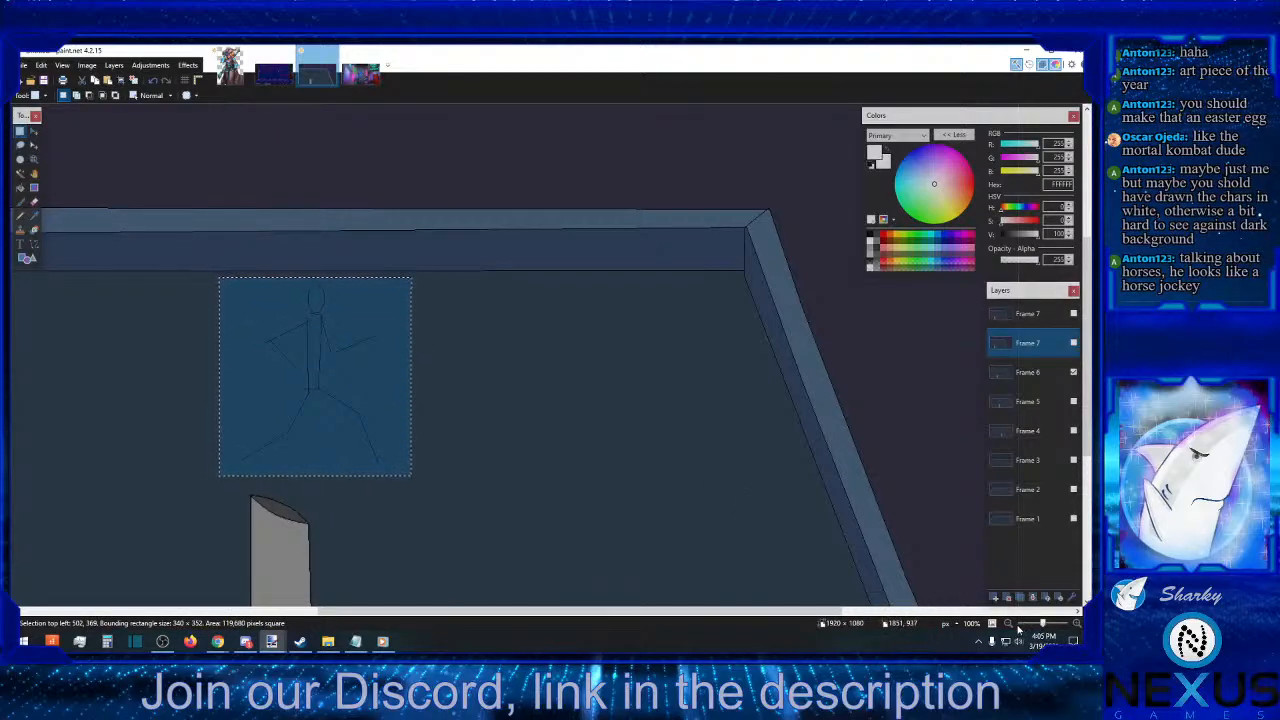
- Make Frame 6 the active layer and fill the figure's outline white within the selection, undoing the misplaced fill on Frame 7
left_click(1077, 624)
left_click(1077, 624)
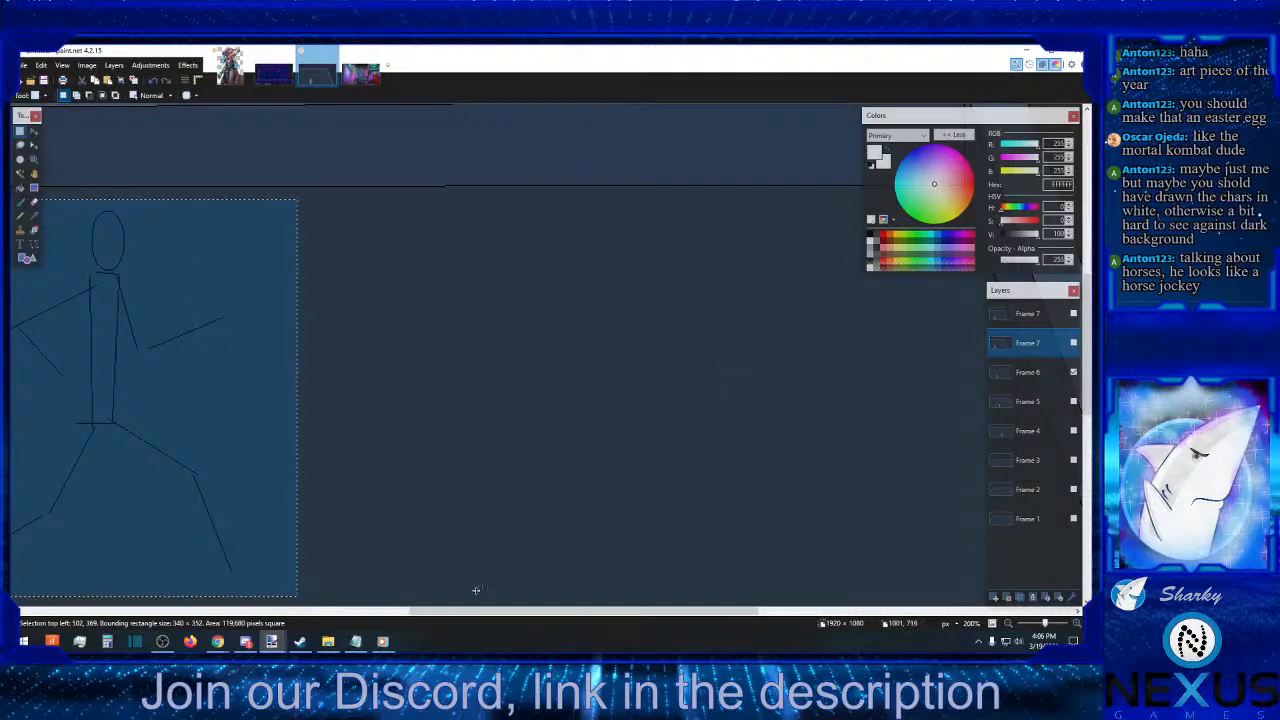
left_click_drag(476, 610, 320, 610)
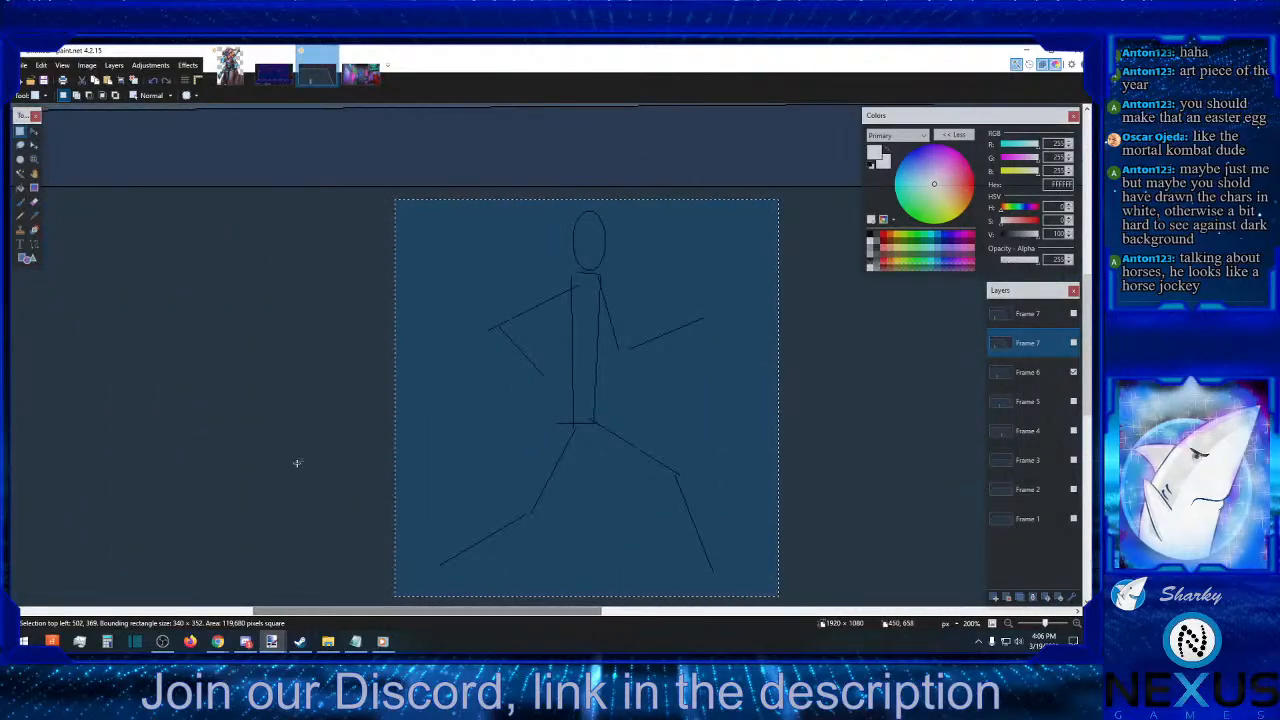
left_click(20, 187)
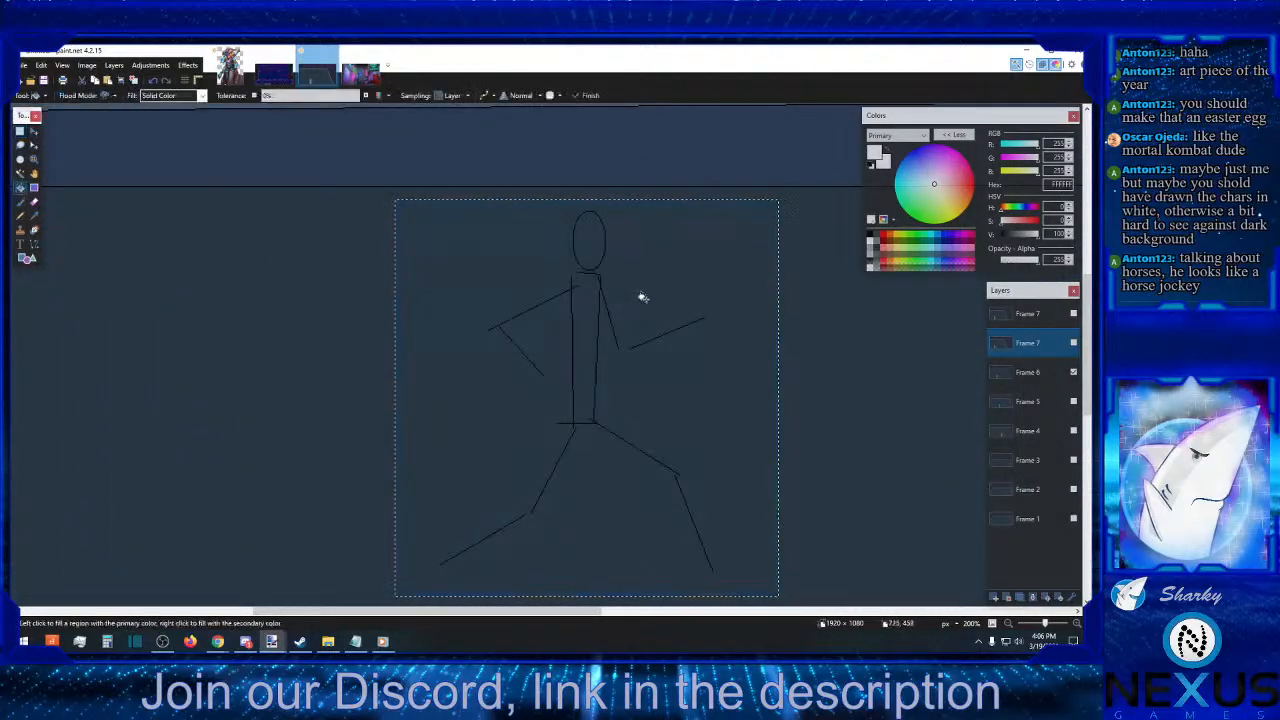
left_click(567, 300)
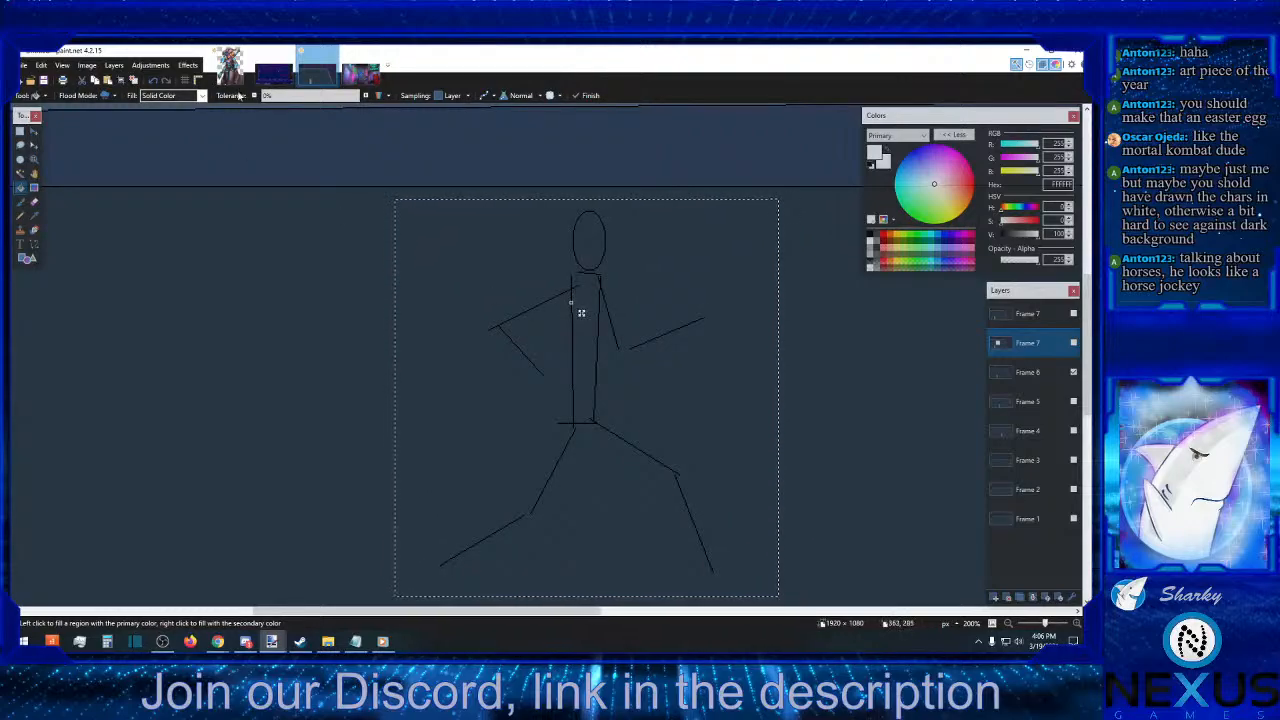
left_click(153, 80)
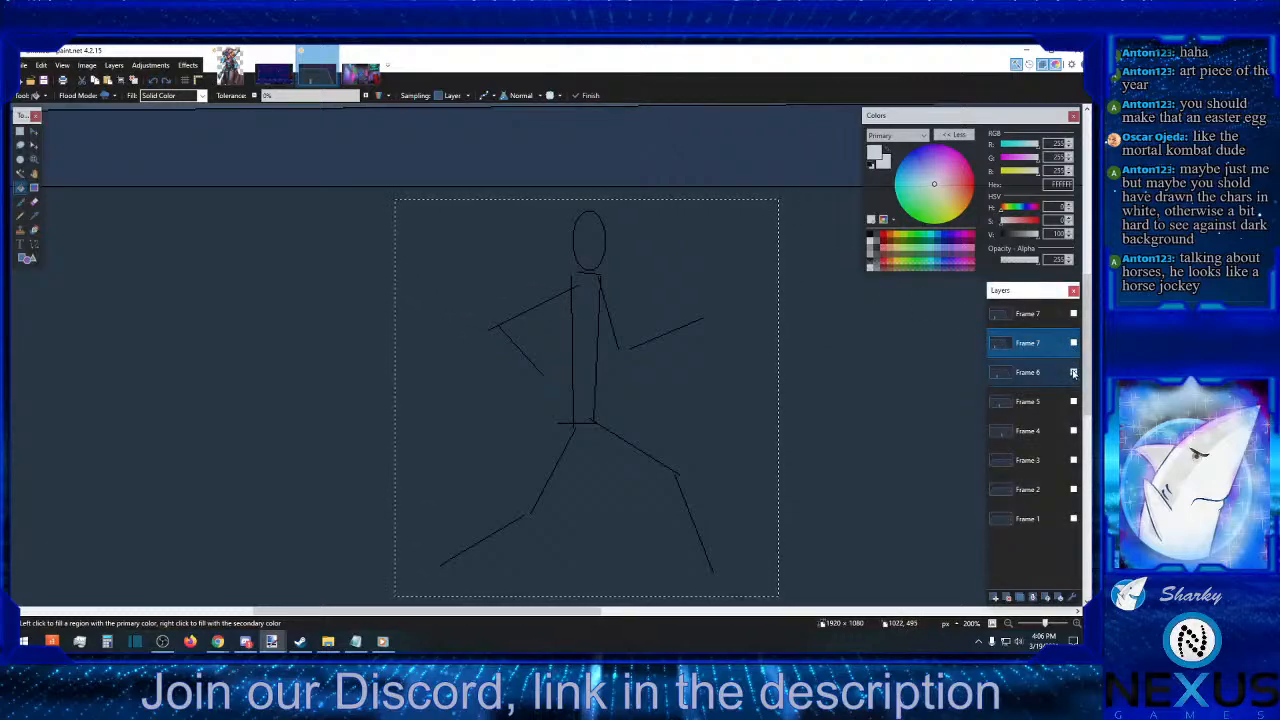
left_click(1073, 372)
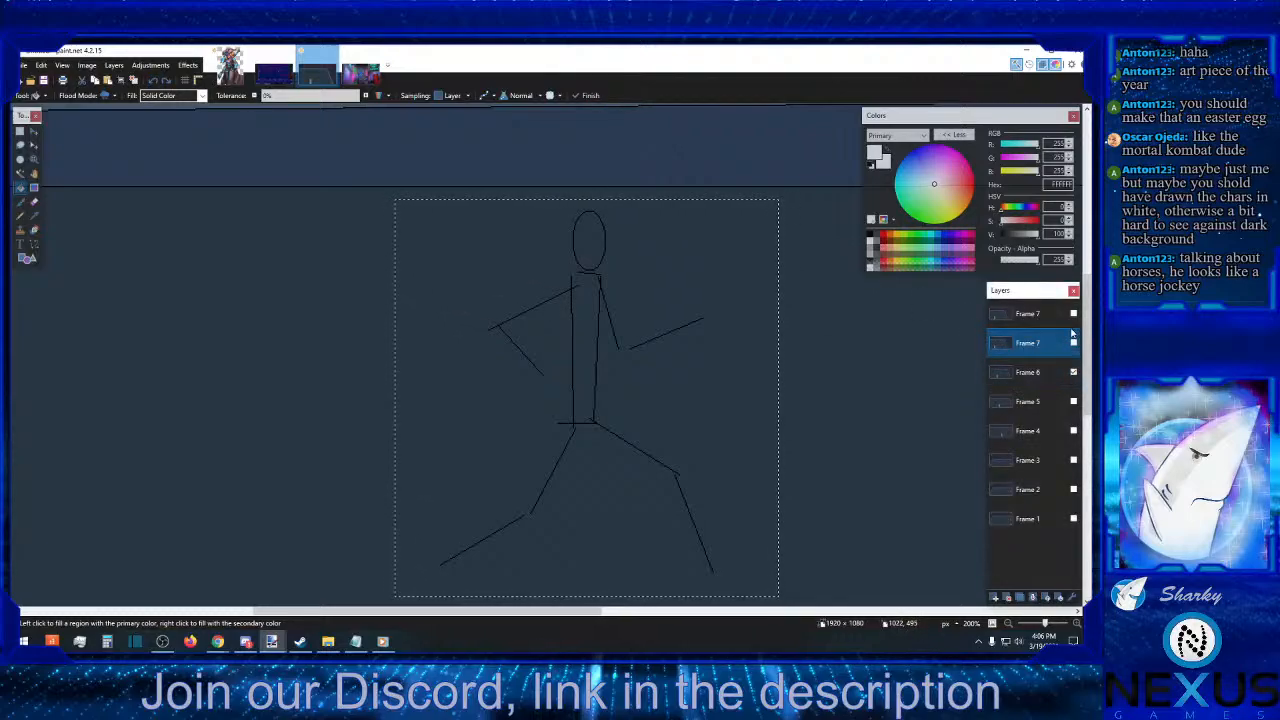
left_click(567, 298)
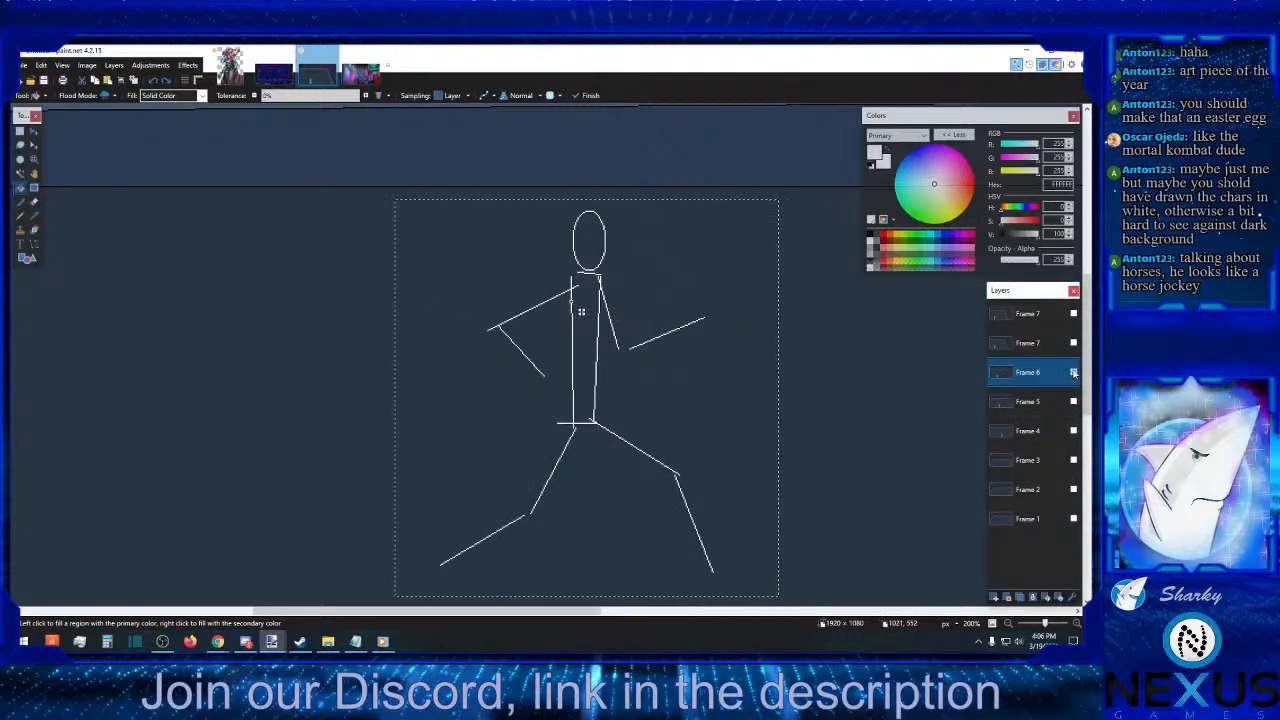
- Show Frame 5 in place of Frame 6 and select a rectangle about 318 by 347 px around its figure
left_click(1073, 372)
left_click(1073, 401)
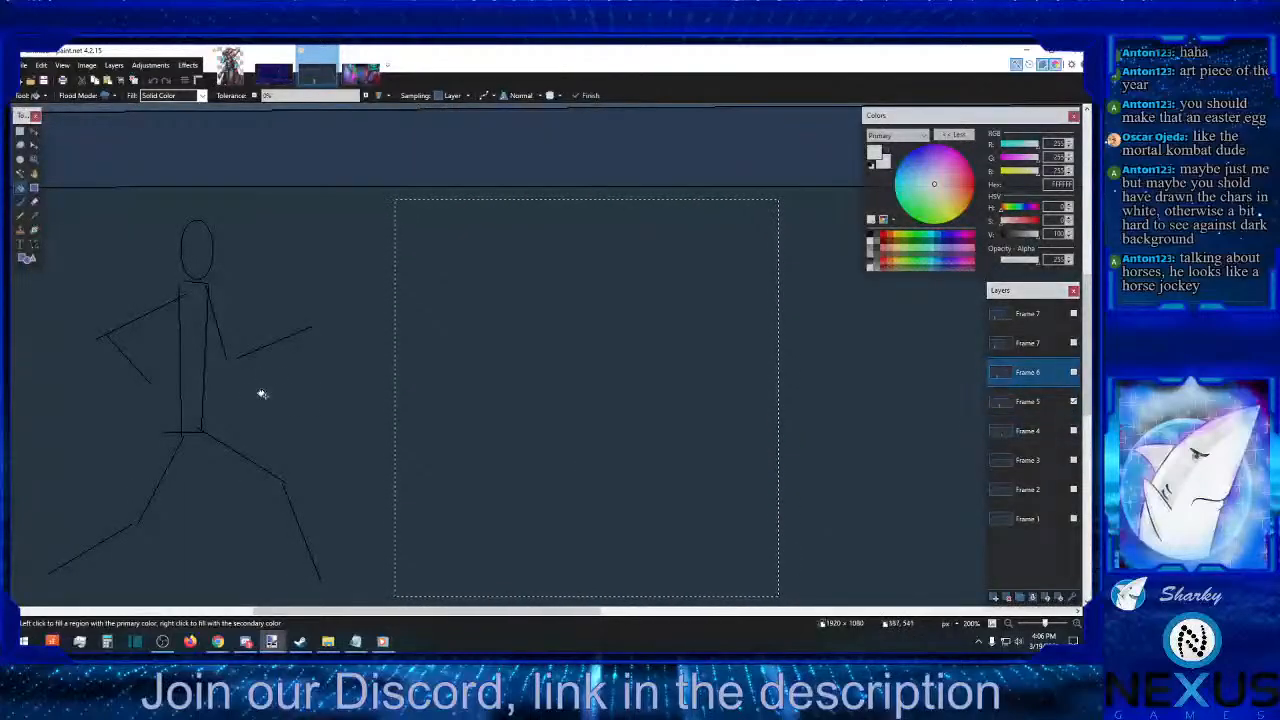
left_click(20, 131)
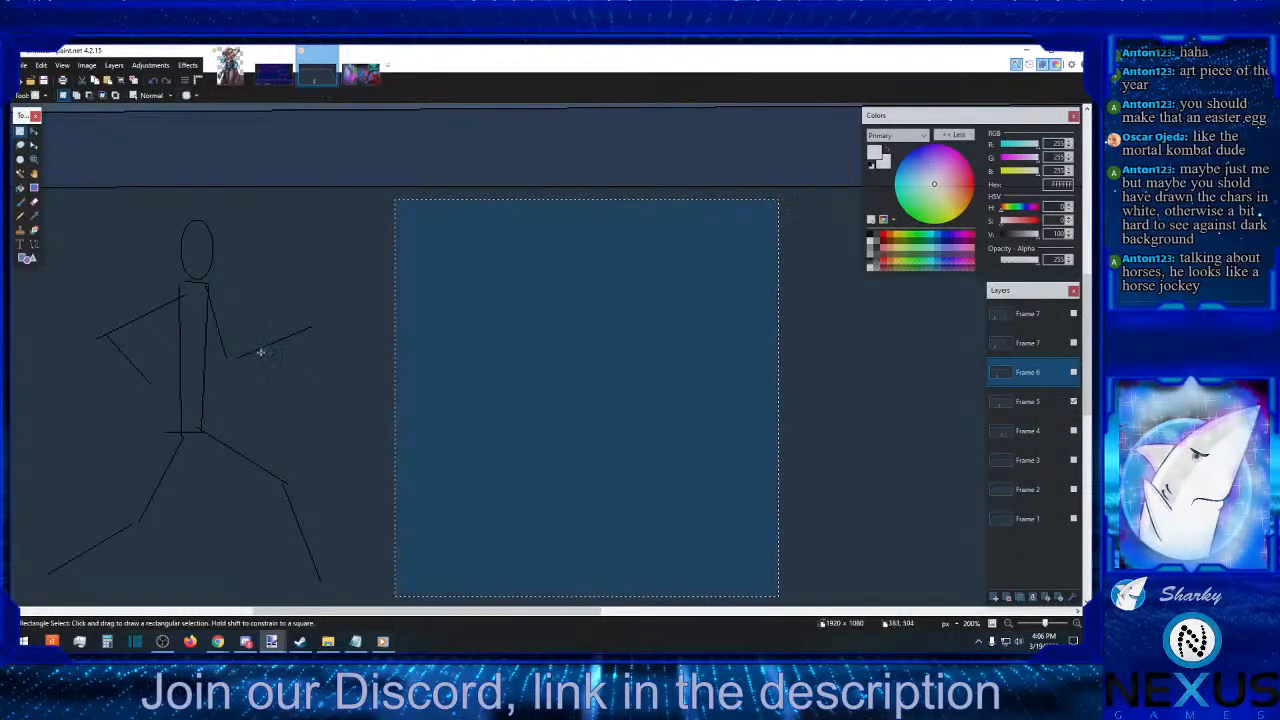
scroll(262, 351, "down", 1)
left_click_drag(363, 530, 191, 140)
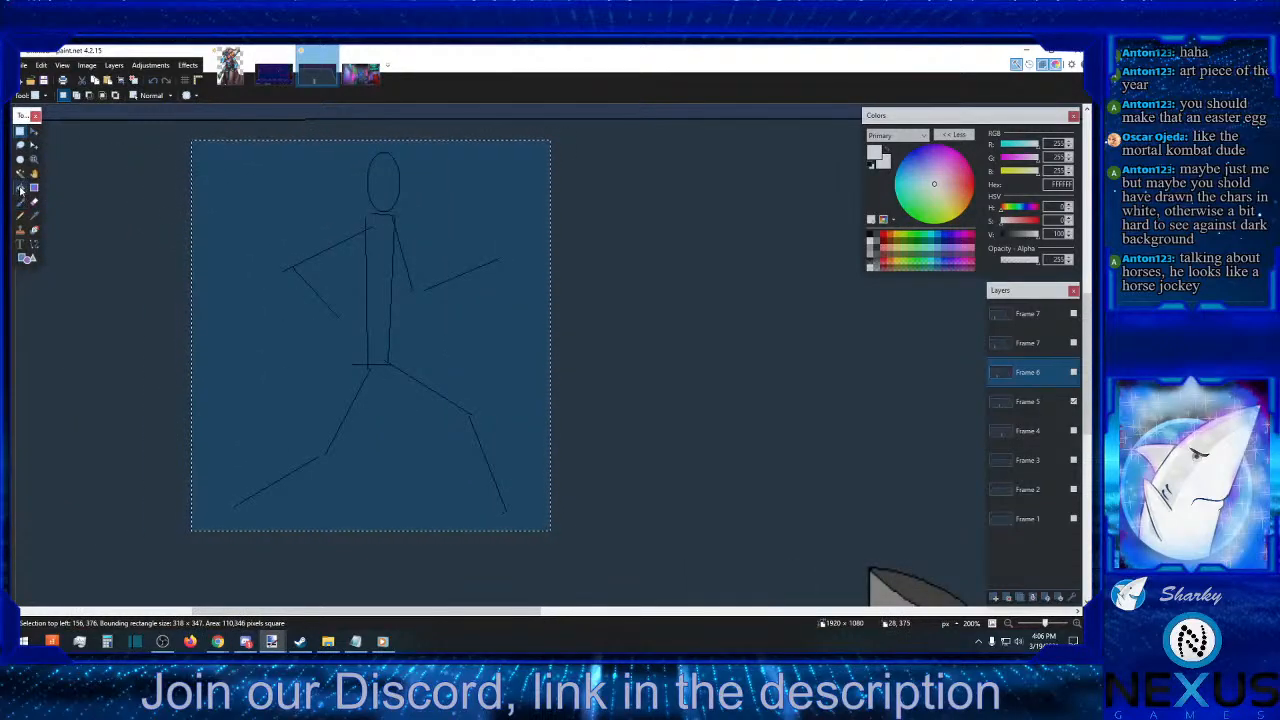
- Make Frame 5 the active layer and fill its figure's outline white with the Paint Bucket
left_click(20, 188)
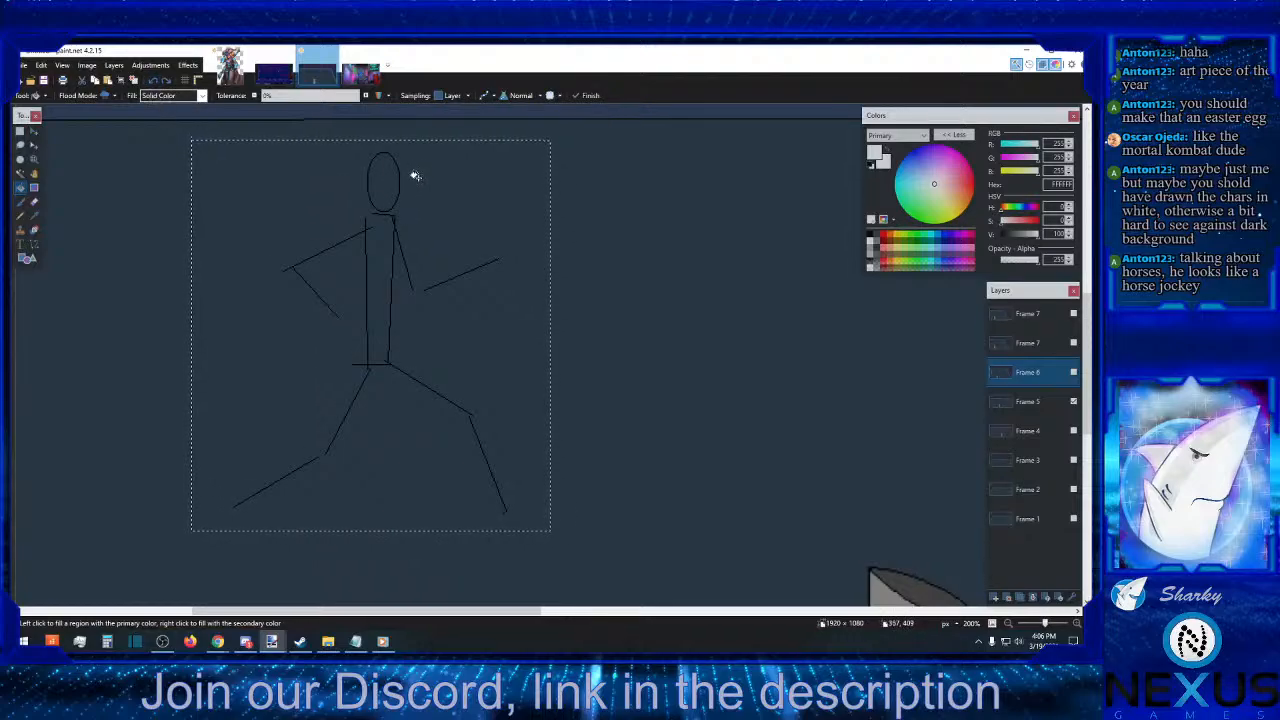
left_click(1028, 401)
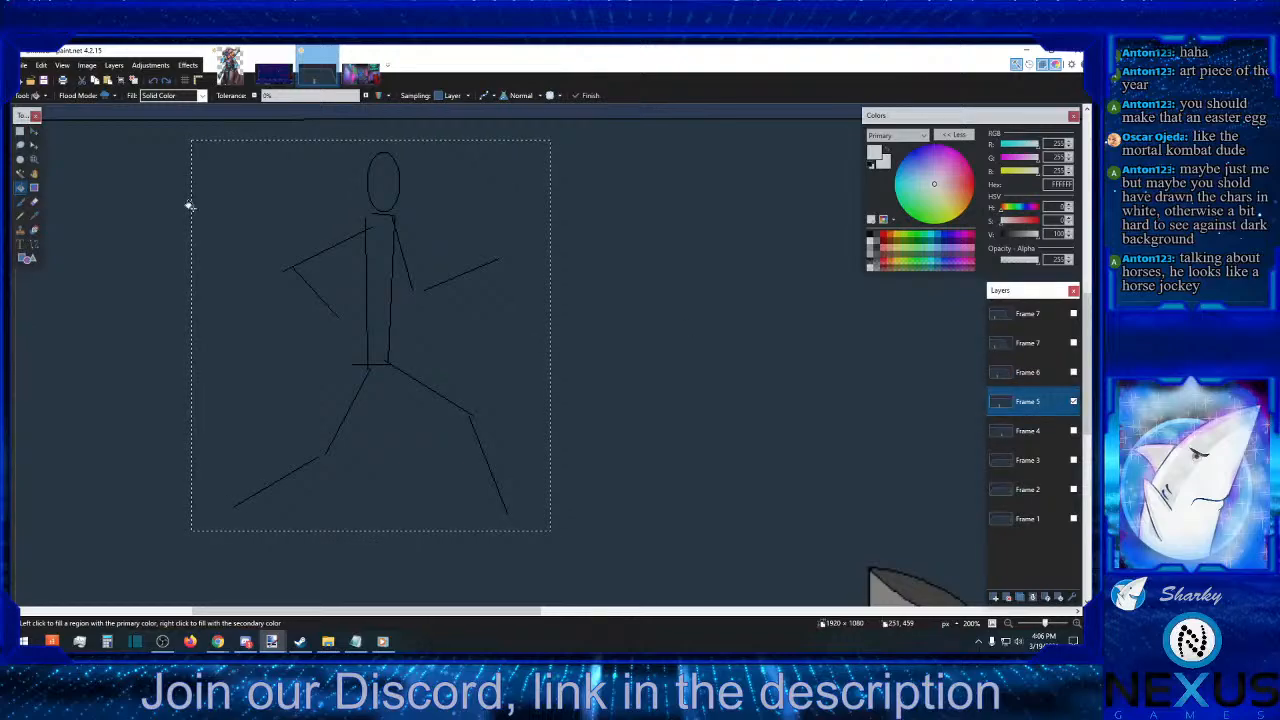
left_click(367, 182)
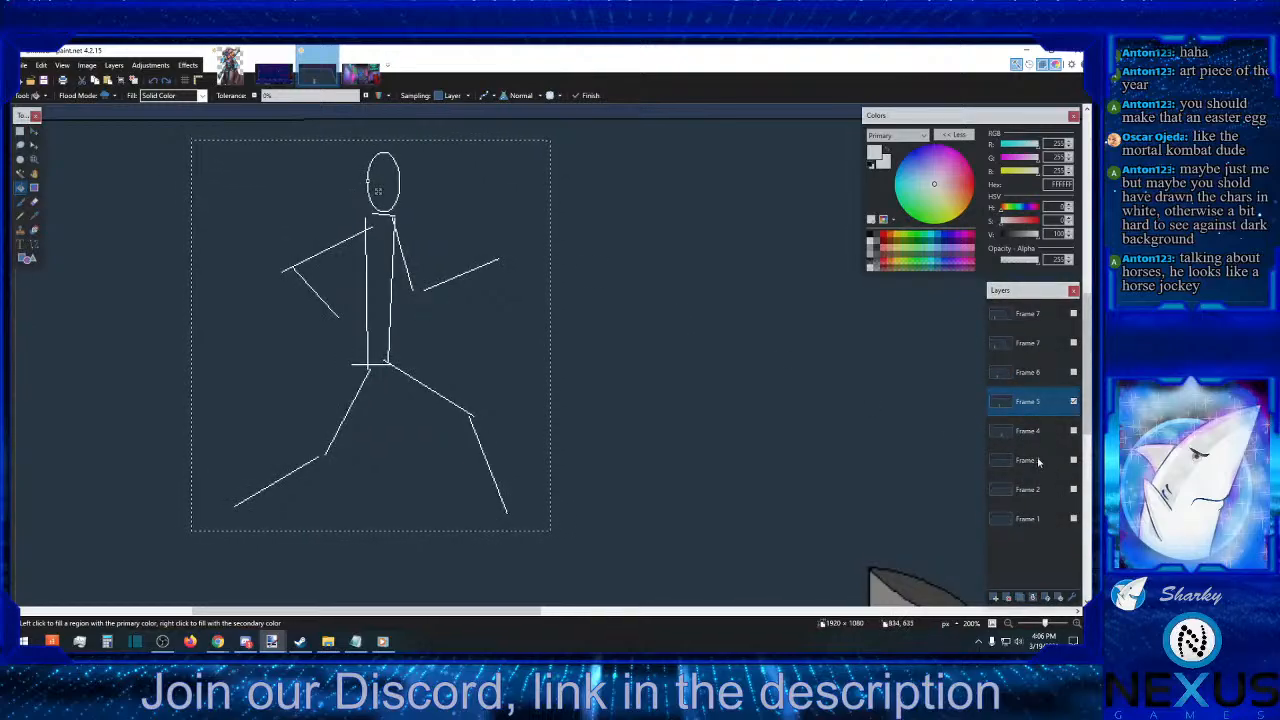
- Make Frame 4 the active layer and show it in place of Frame 5
left_click(1030, 437)
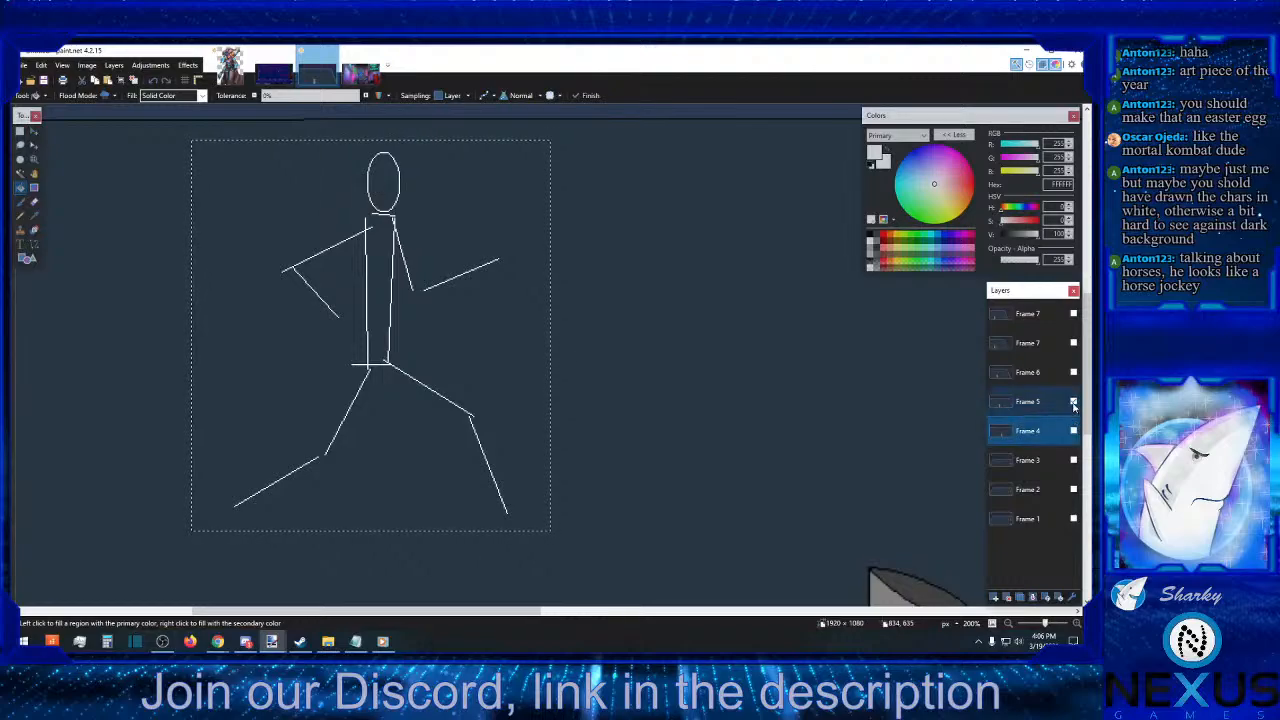
left_click(1073, 401)
left_click(1074, 431)
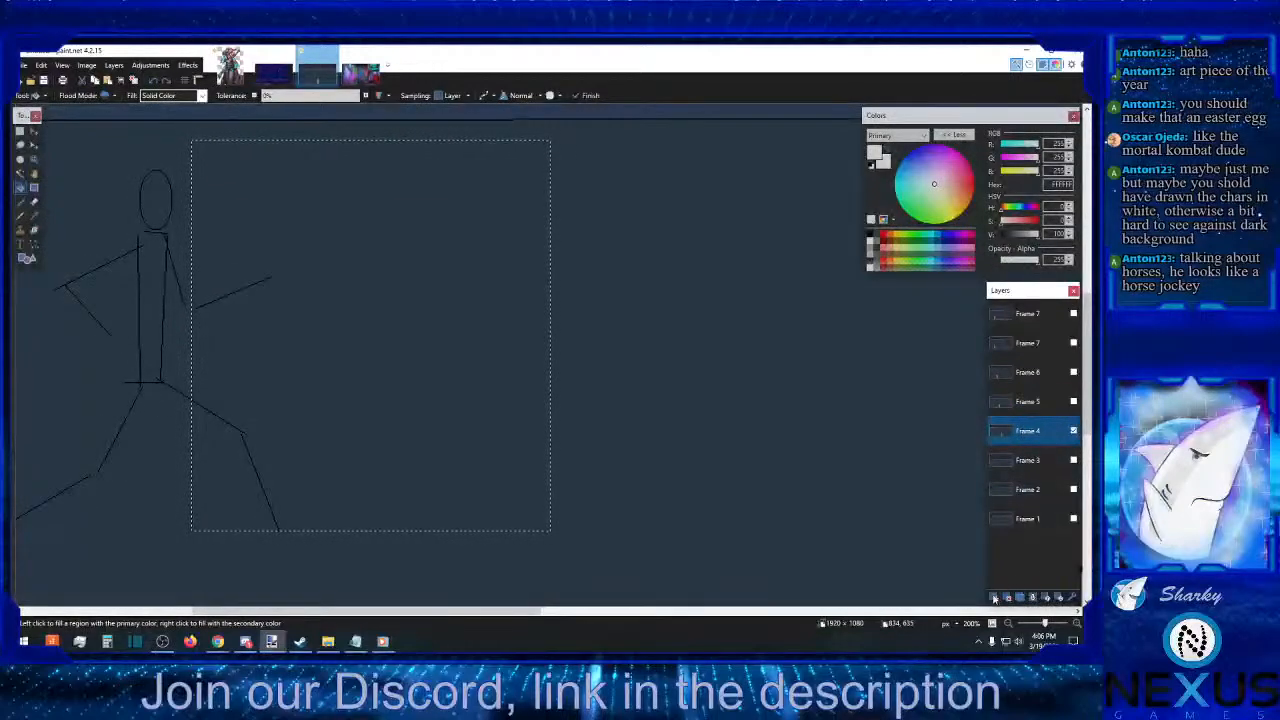
- Select a rectangle about 280 by 363 px around the Frame 4 figure, starting at the canvas's left edge
left_click(580, 610)
scroll(582, 603, "down", 3)
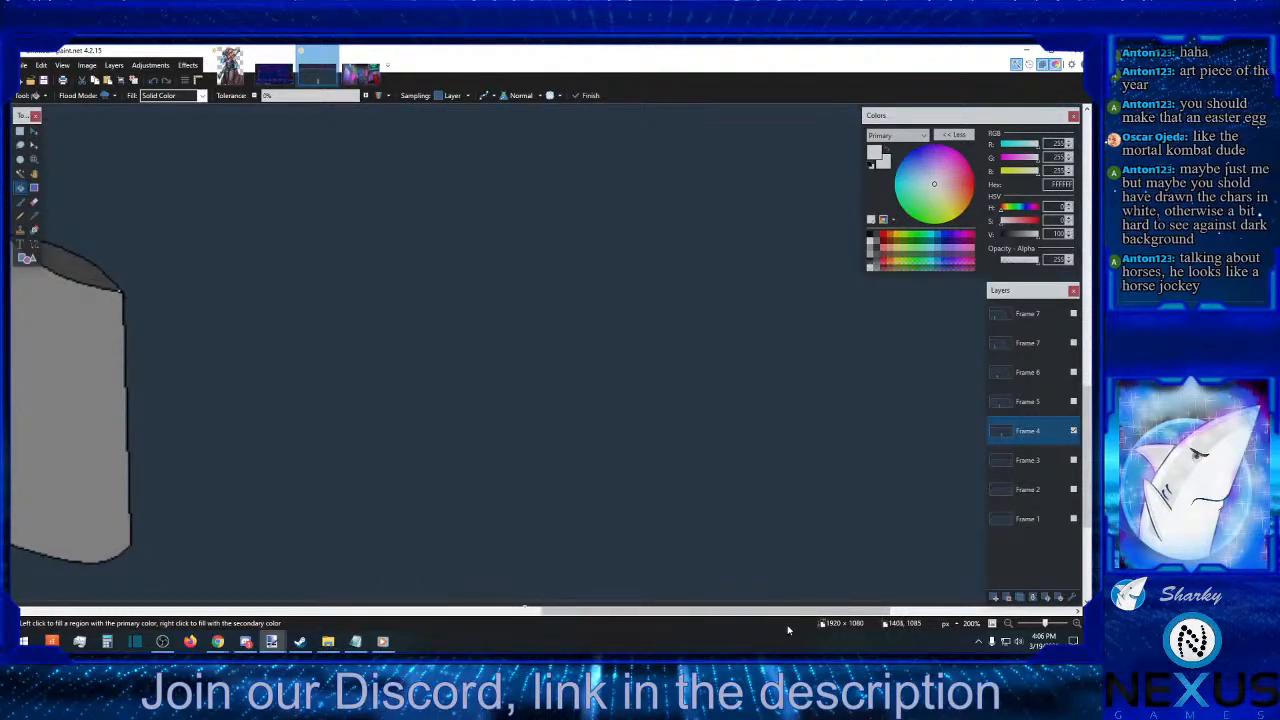
left_click(1008, 623)
left_click(1008, 623)
left_click(1008, 623)
left_click(1008, 623)
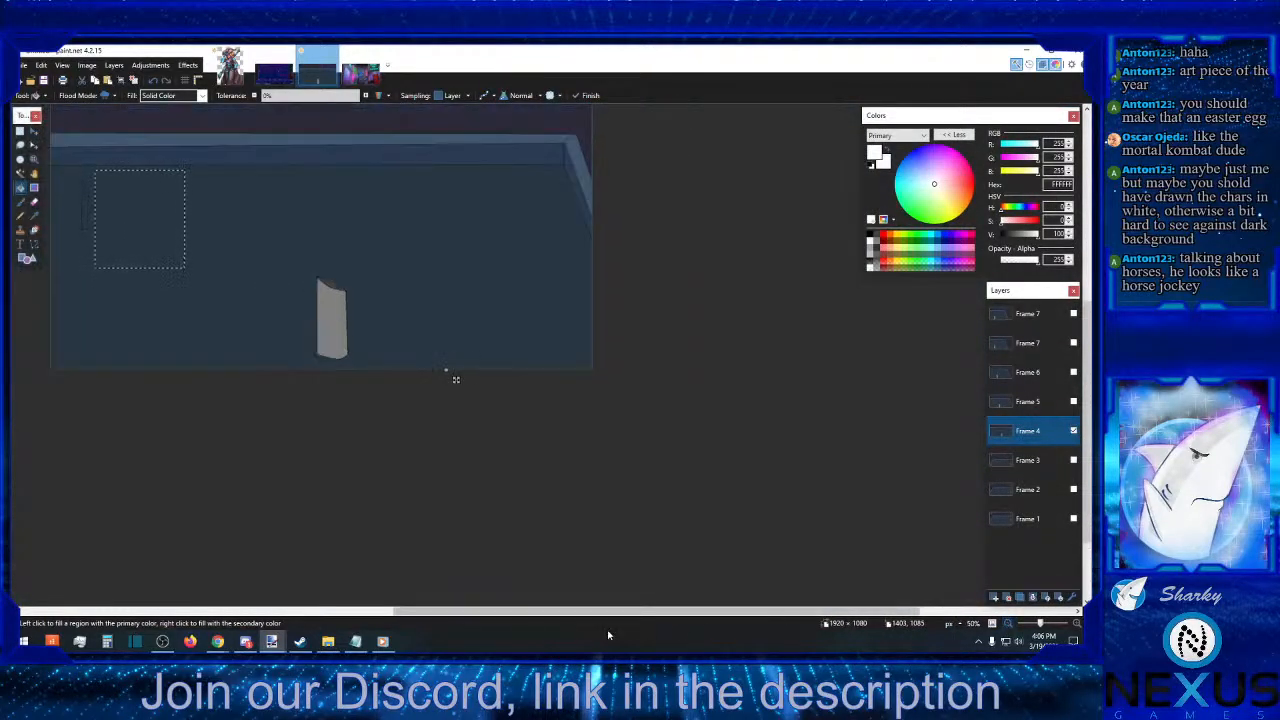
left_click_drag(596, 611, 392, 611)
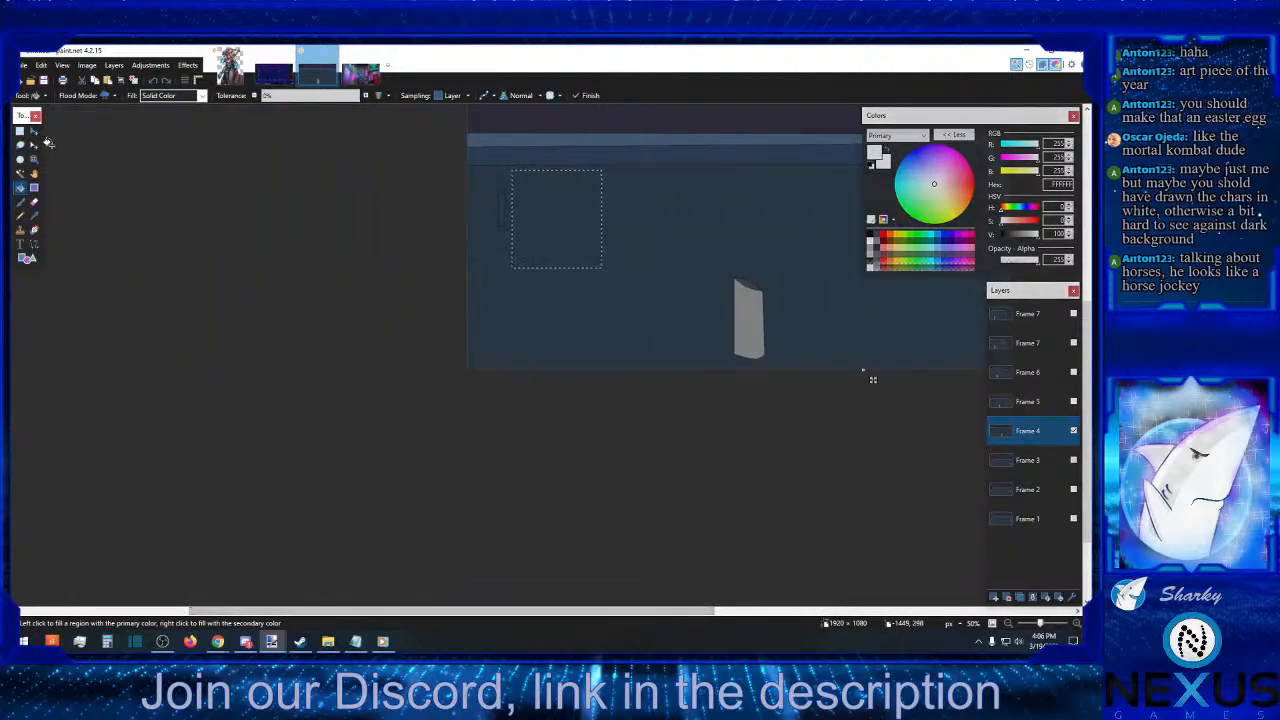
key("s")
left_click_drag(547, 172, 449, 274)
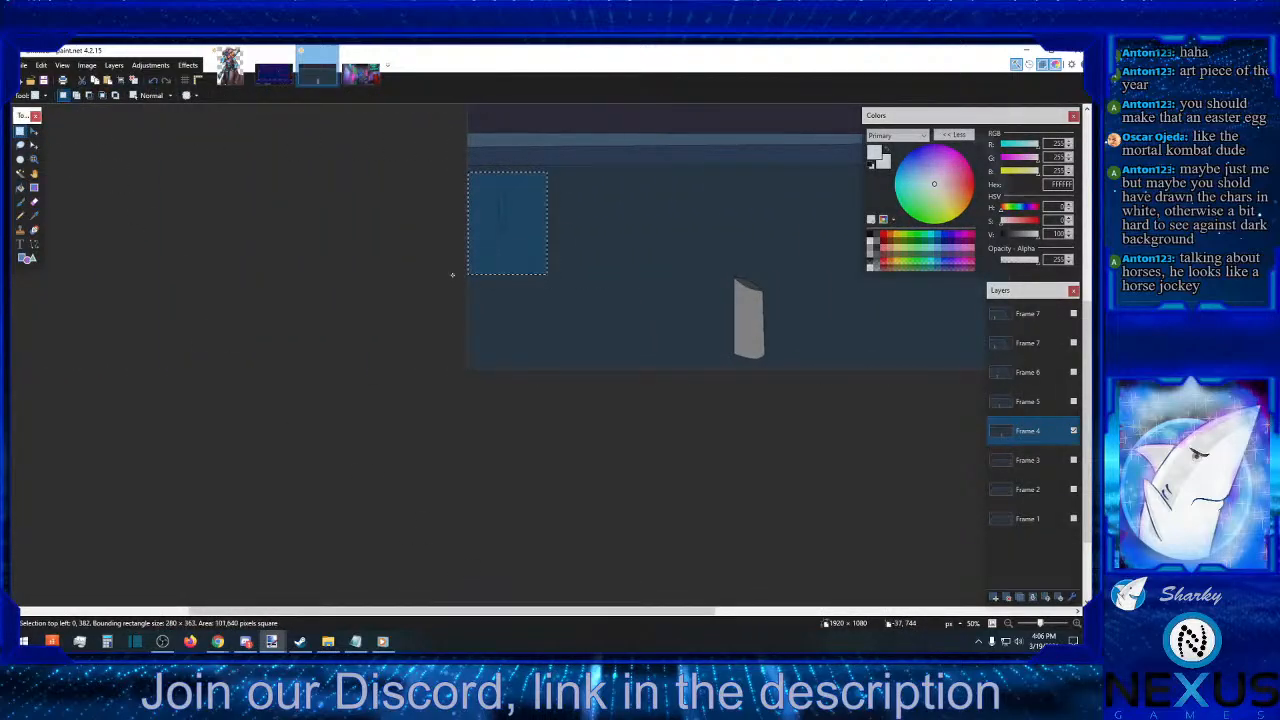
- Try twice to fill the Frame 4 figure's outline white with the Paint Bucket, undoing each fill
left_click(20, 187)
left_click(1077, 625)
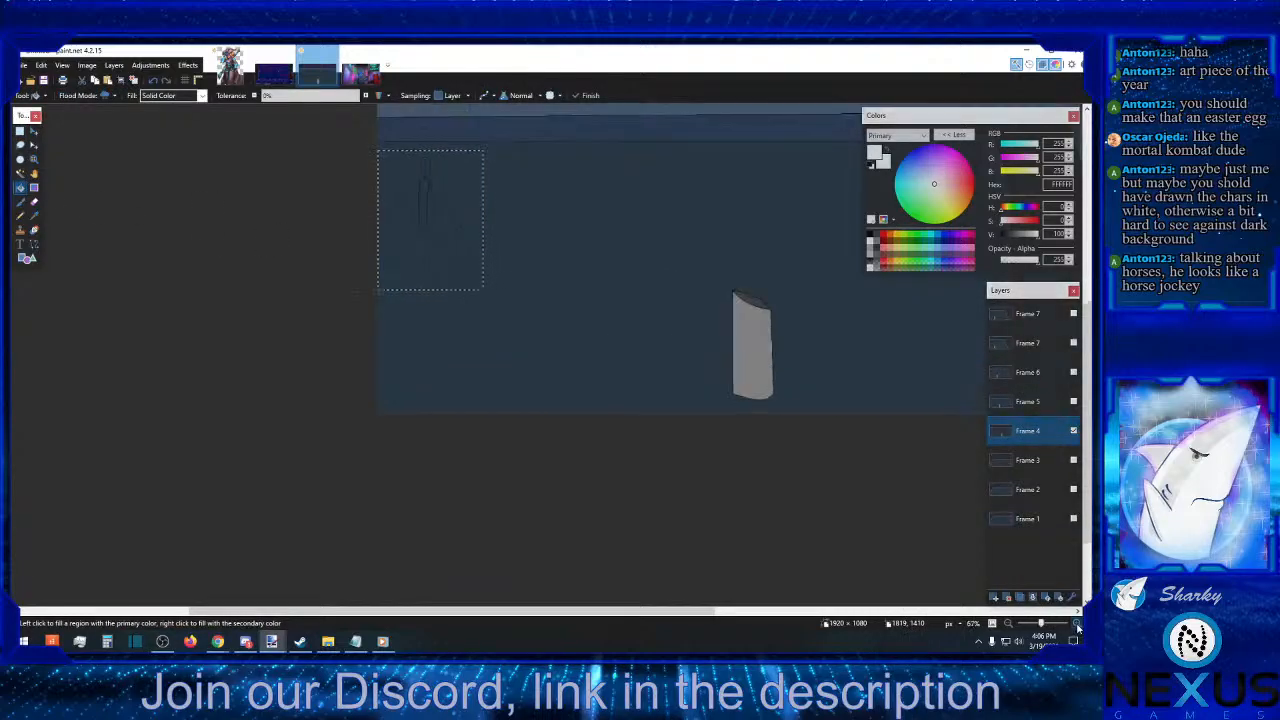
left_click(1077, 625)
left_click(1077, 625)
scroll(180, 400, "up", 3)
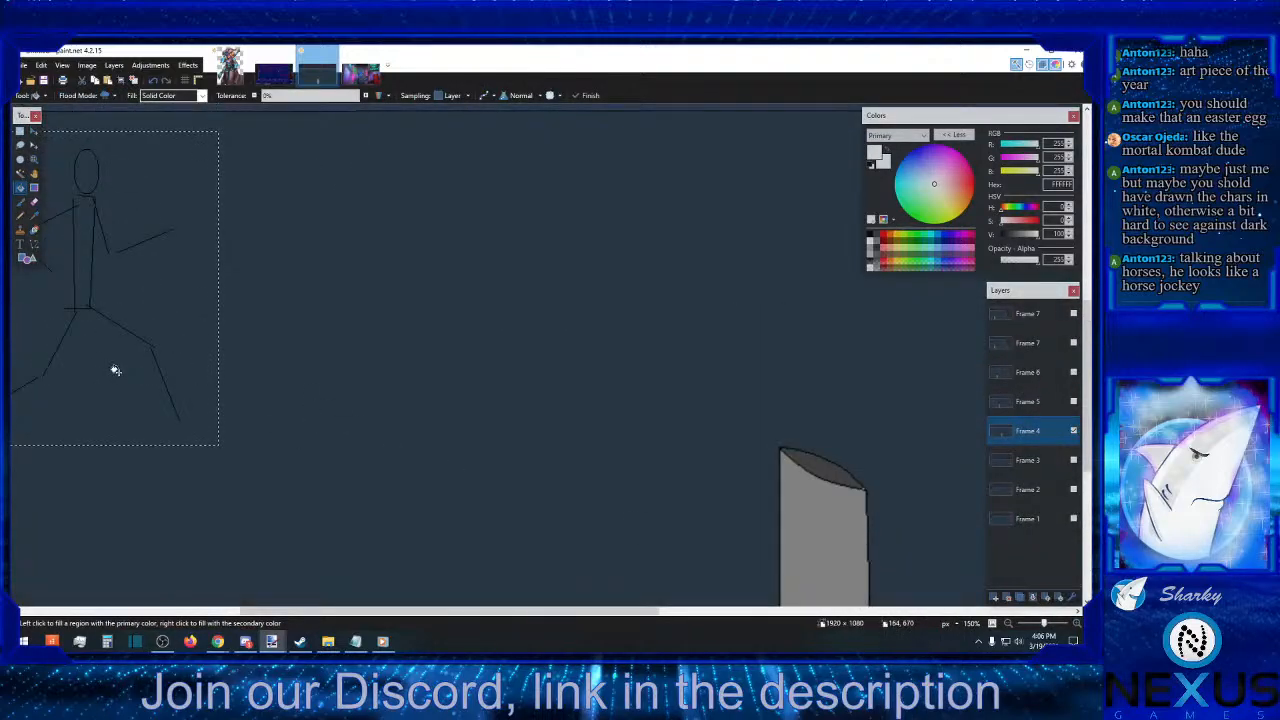
left_click(89, 231)
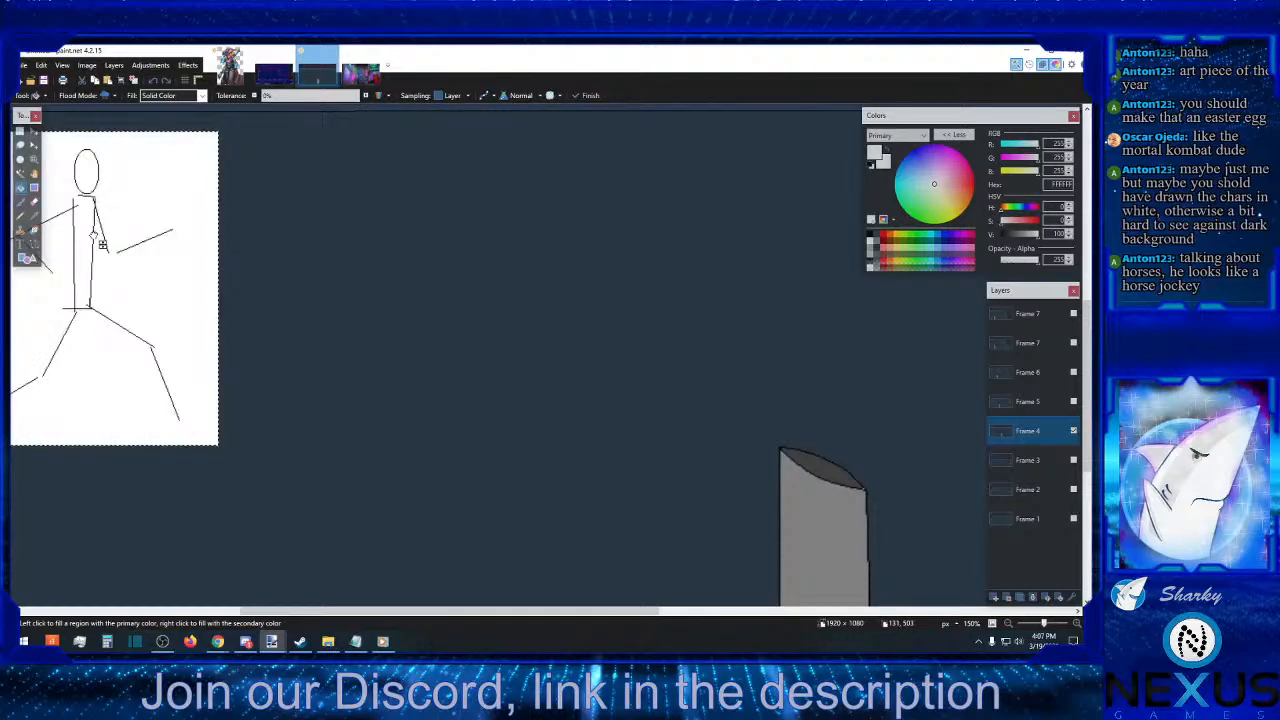
left_click(154, 81)
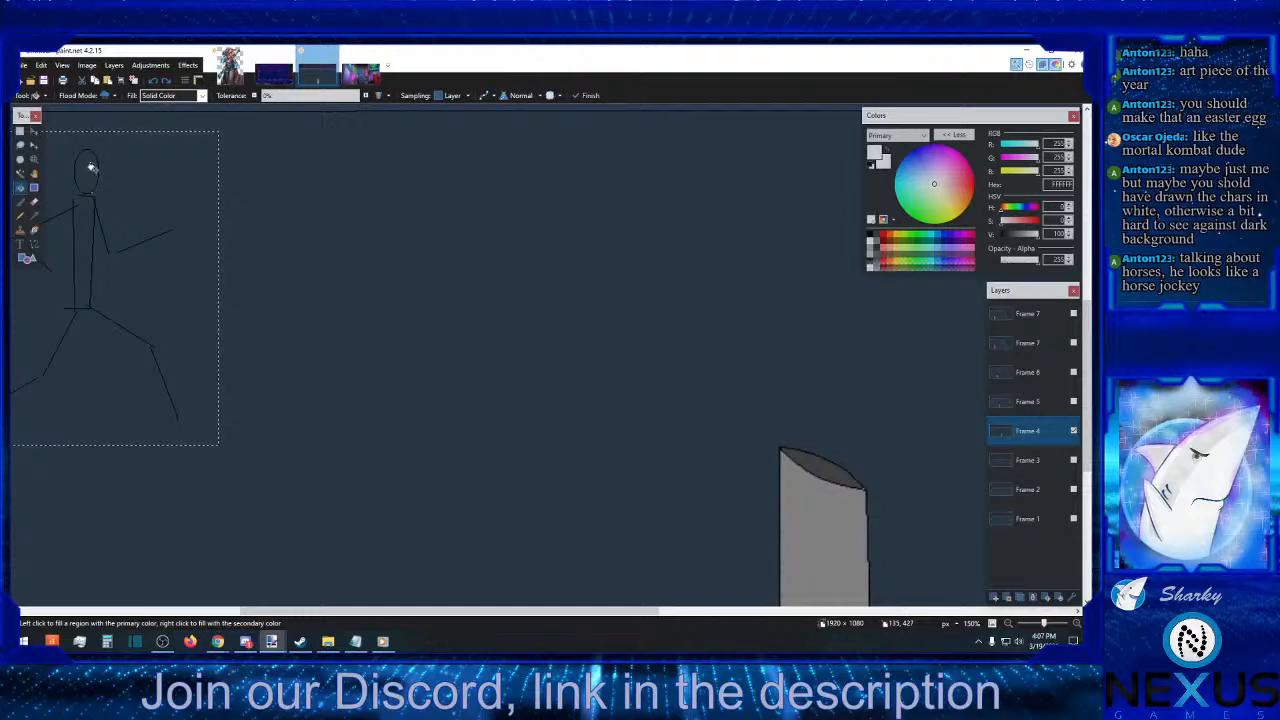
left_click(92, 166)
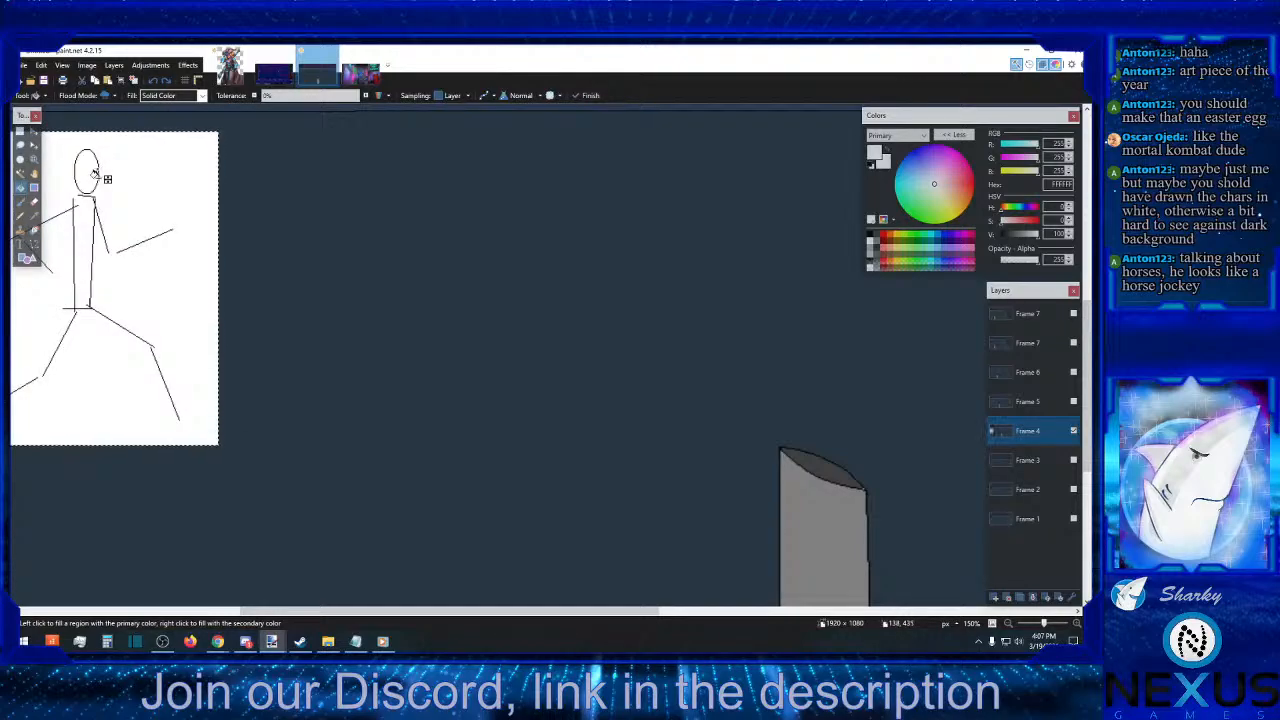
left_click(154, 81)
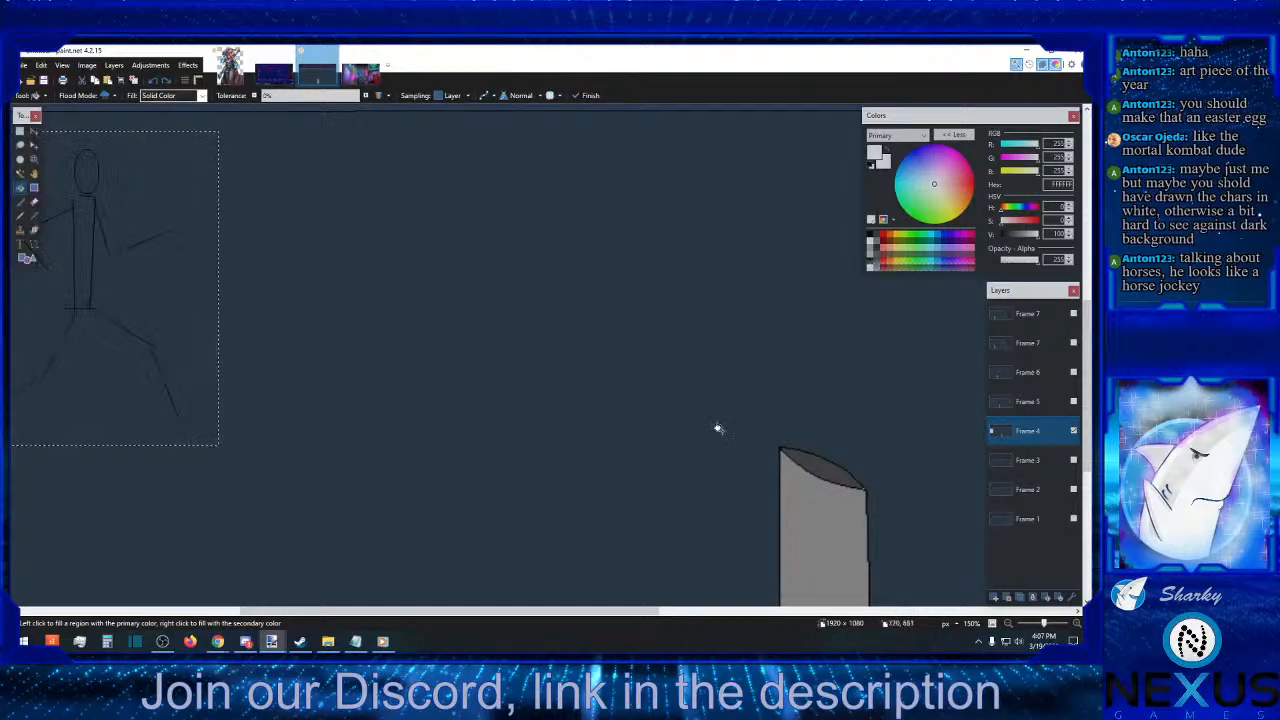
- Fill the torso line of the Frame 4 figure at high magnification so its outline turns white
left_click(1077, 624)
left_click(1077, 624)
left_click(688, 611)
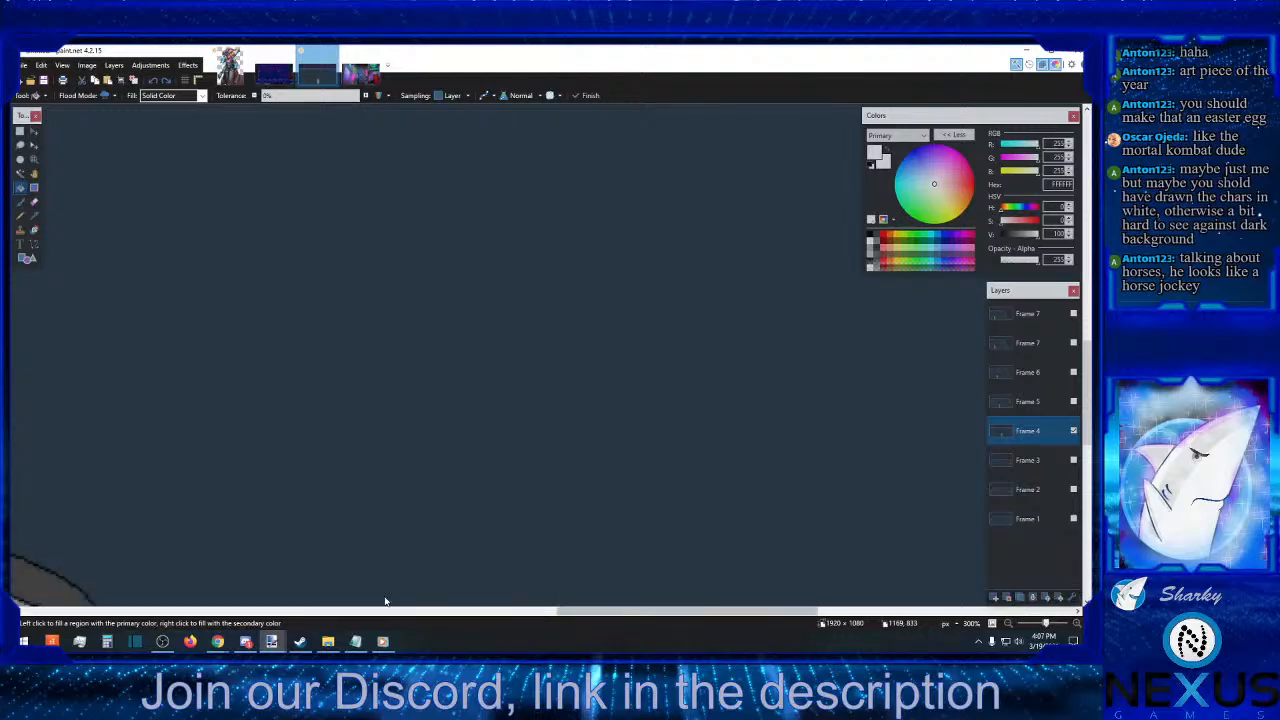
left_click(390, 612)
left_click(390, 612)
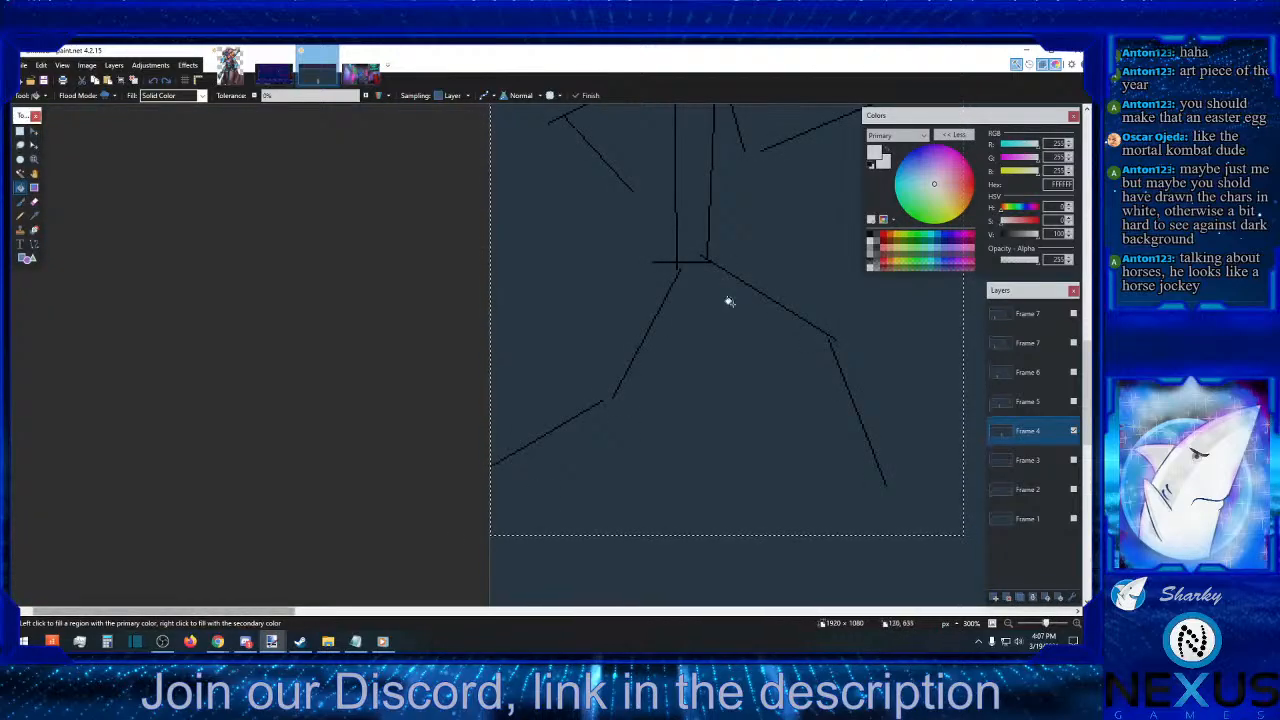
left_click(676, 194)
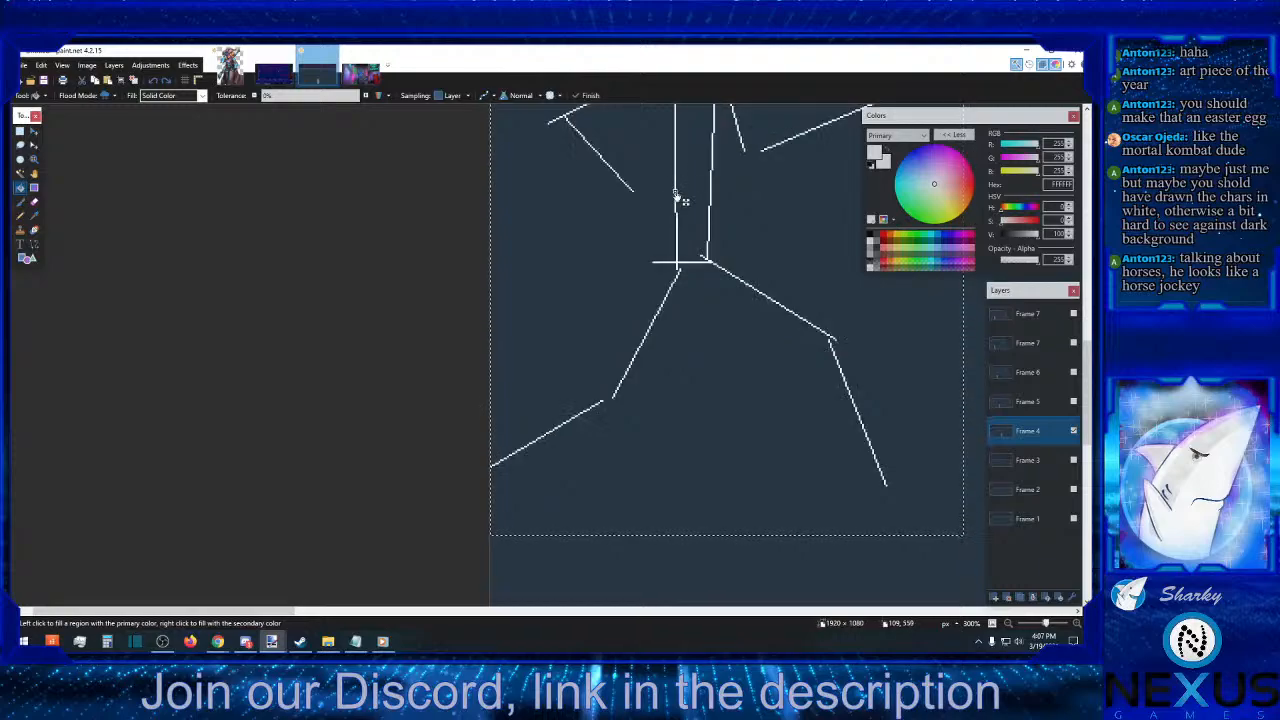
left_click(1008, 623)
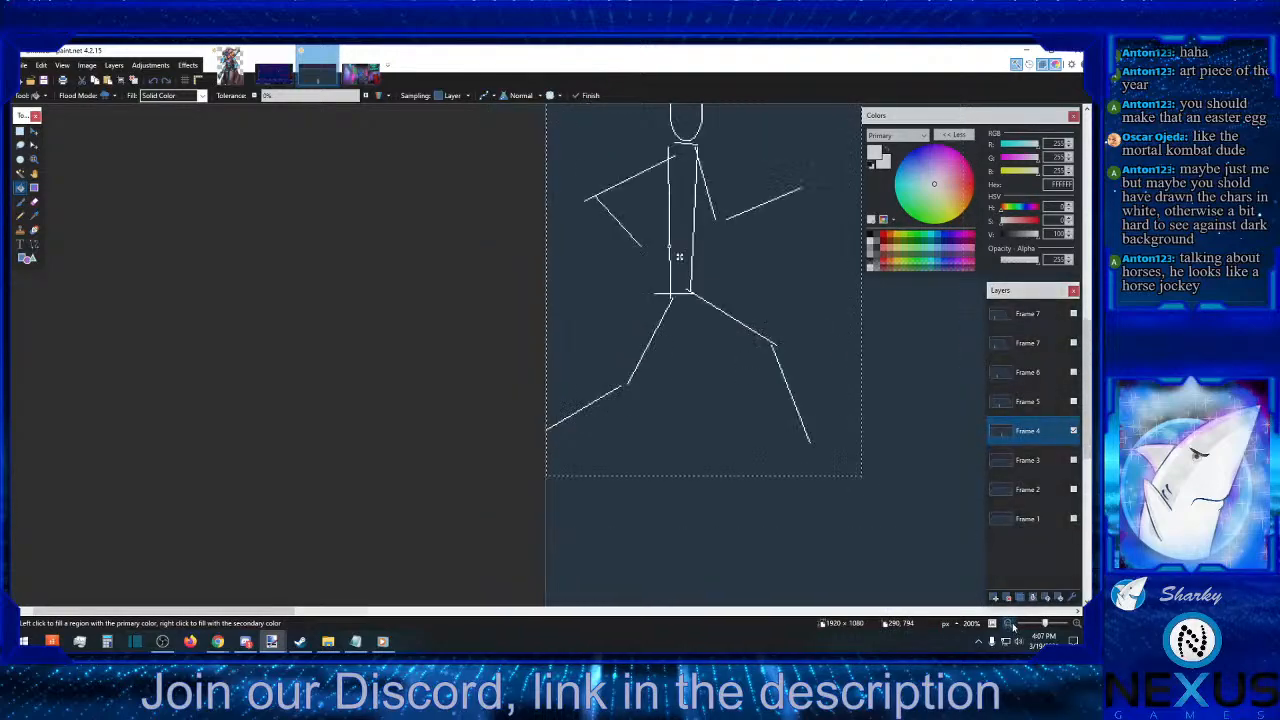
left_click(1008, 623)
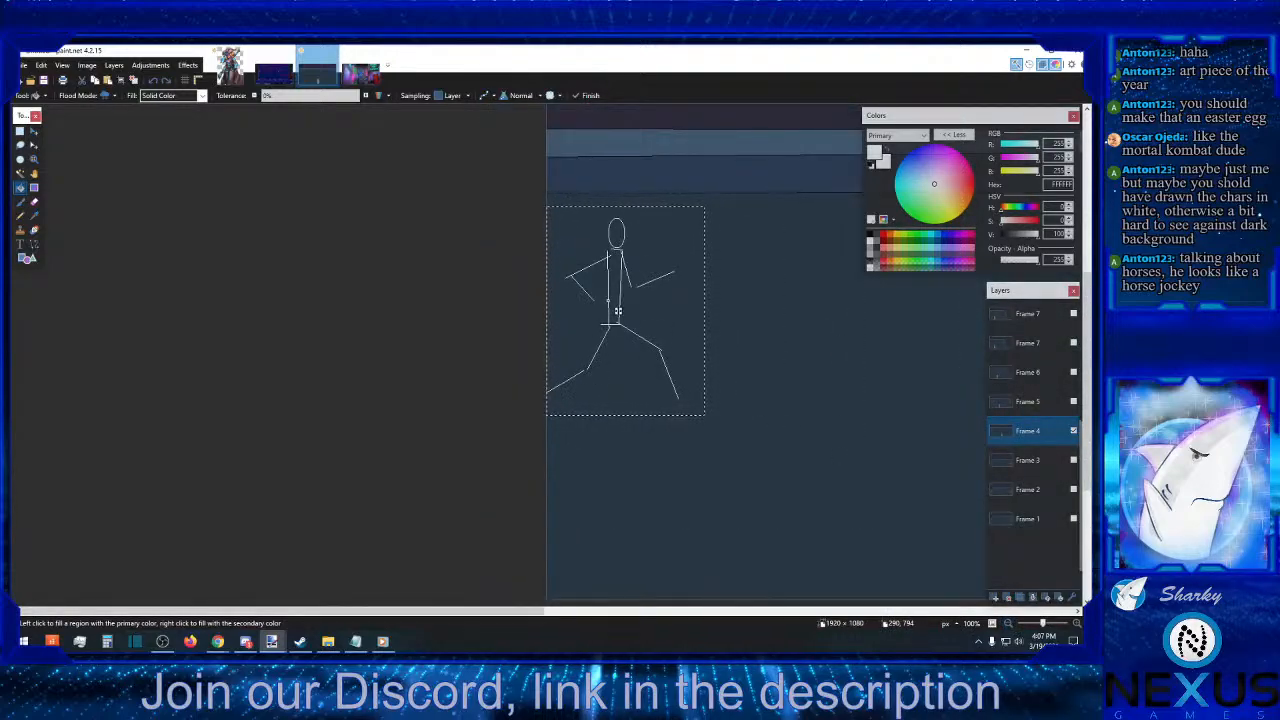
- Undo the accidental white fill of the whole selection on Frame 4 and clear the selection
key("alt+Tab")
key("alt+Tab")
key("BackSpace")
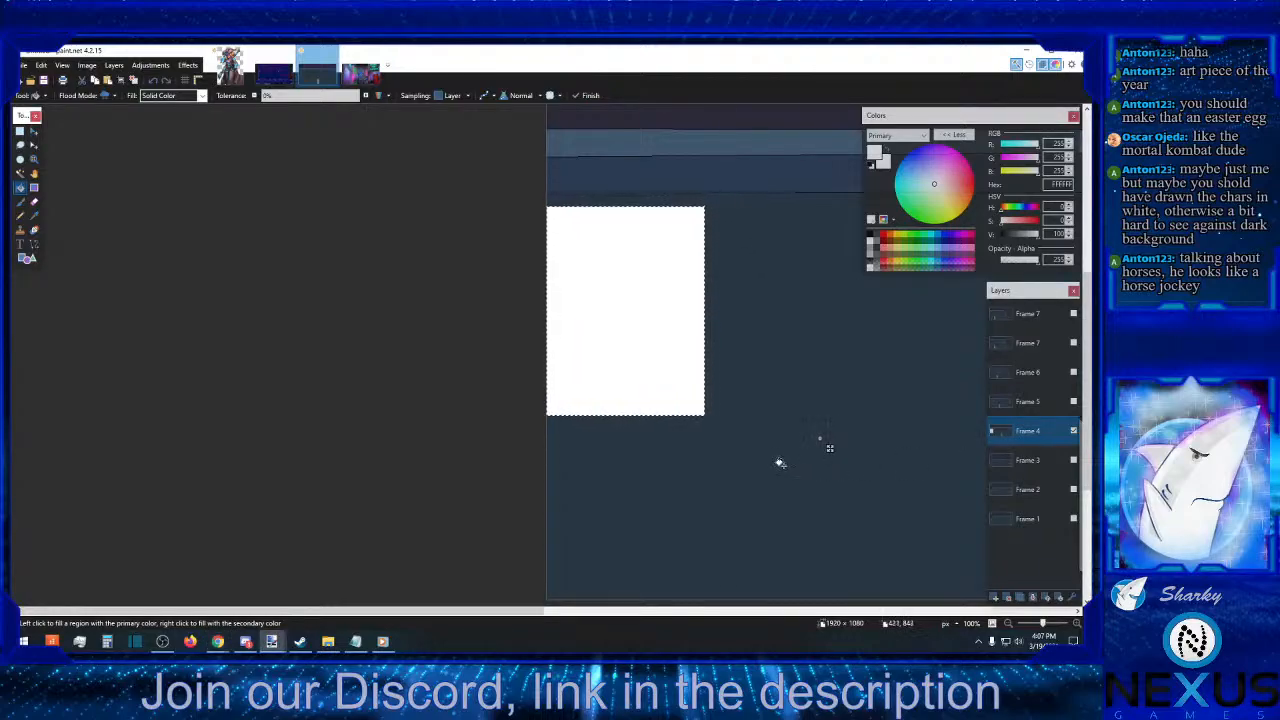
key("ctrl+z")
key("s")
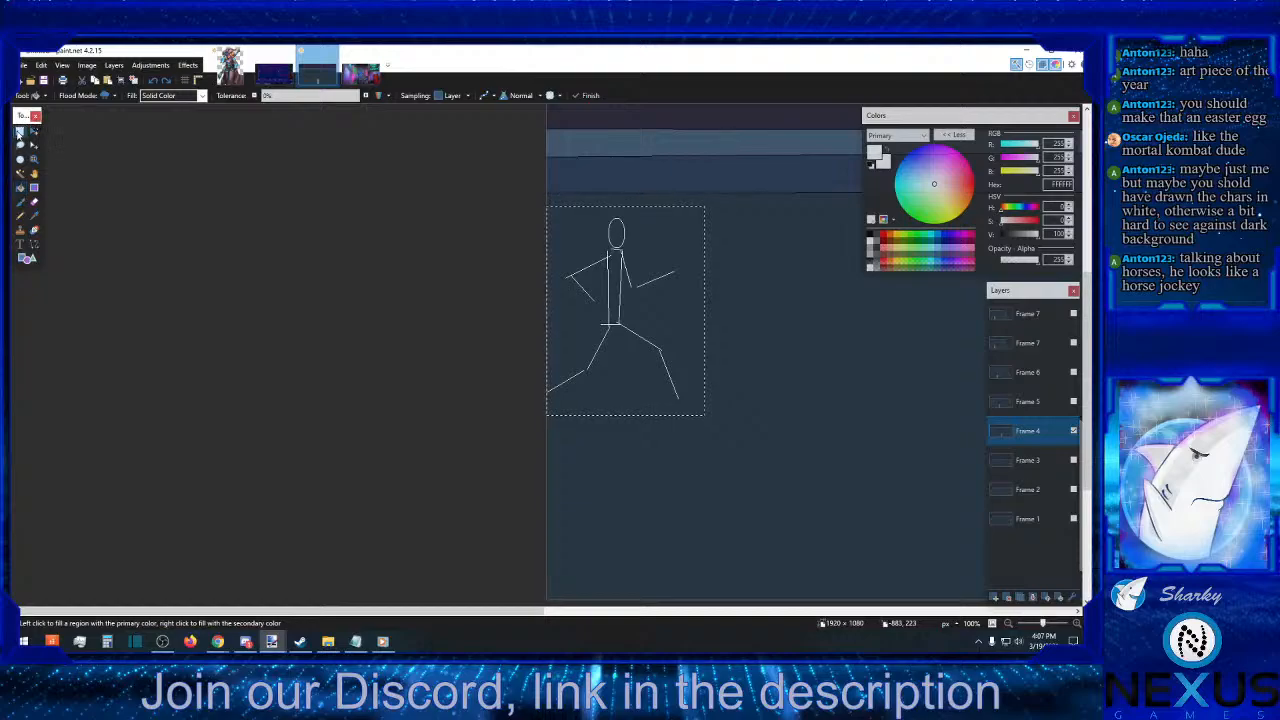
key("ctrl+d")
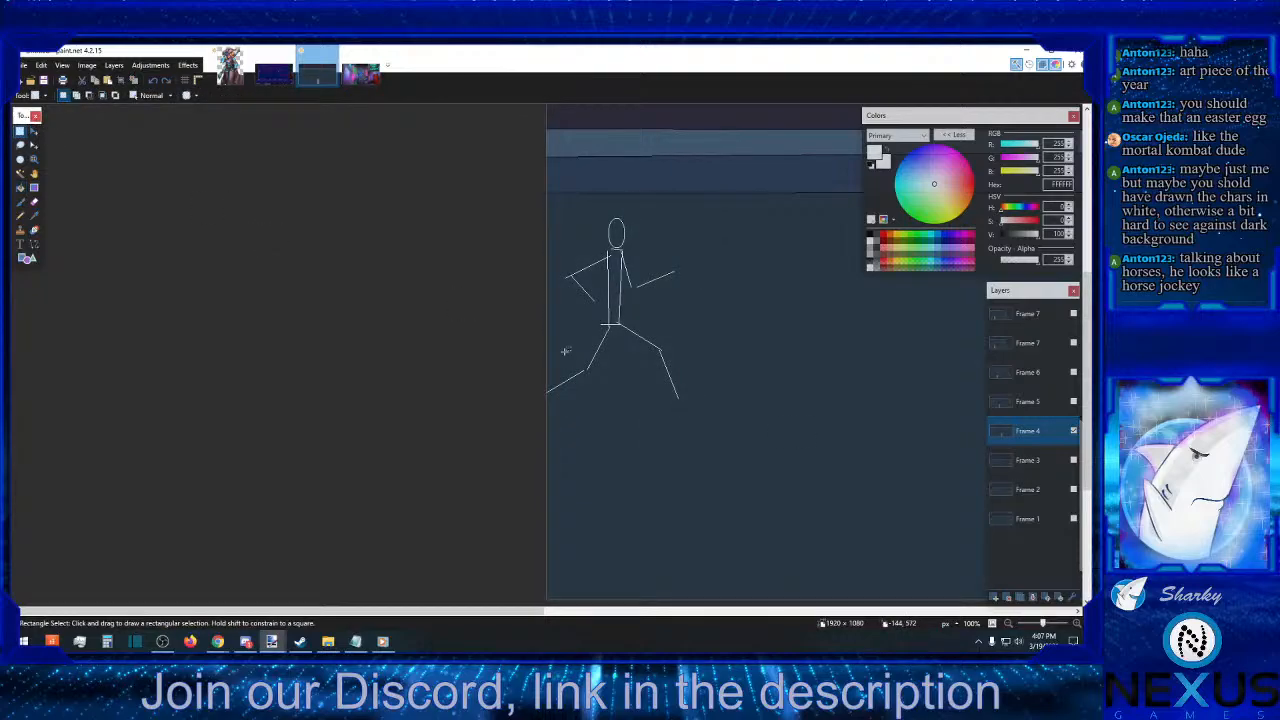
- Hide Frame 4 and review the animation by showing the layers one by one from Frame 1 up to the topmost Frame 7
left_click(1010, 623)
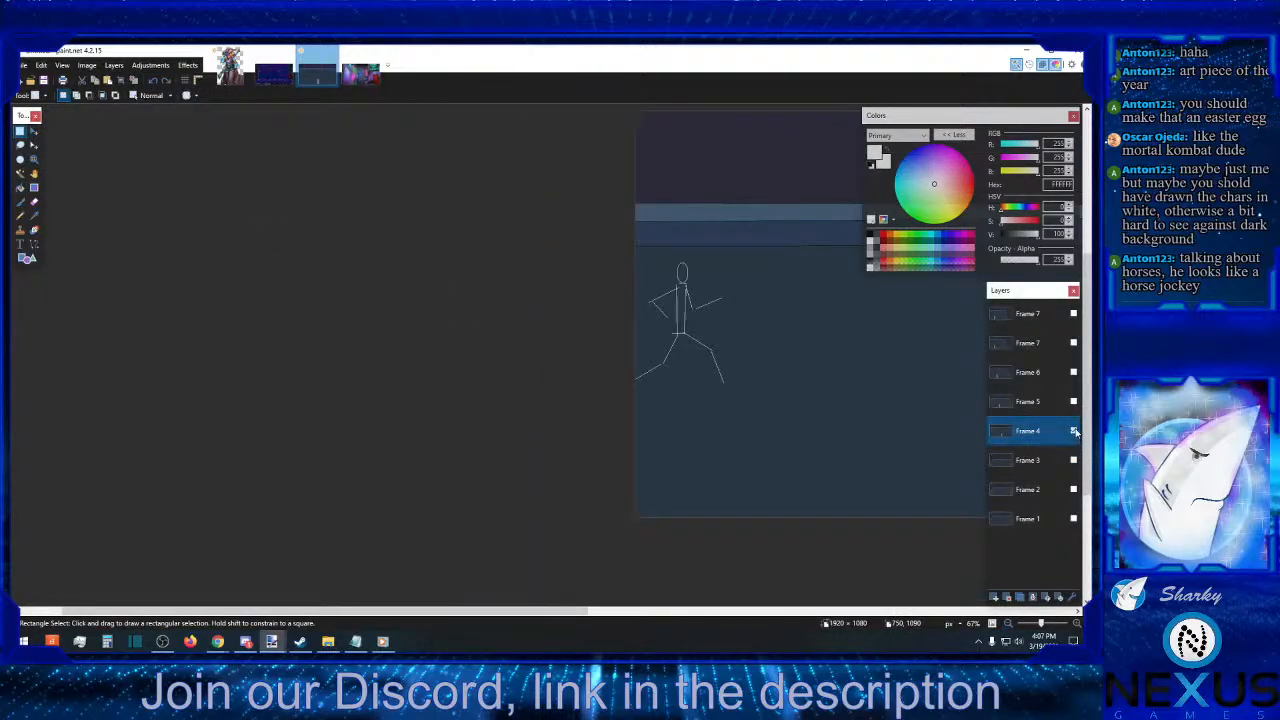
left_click(1074, 431)
left_click_drag(543, 611, 957, 627)
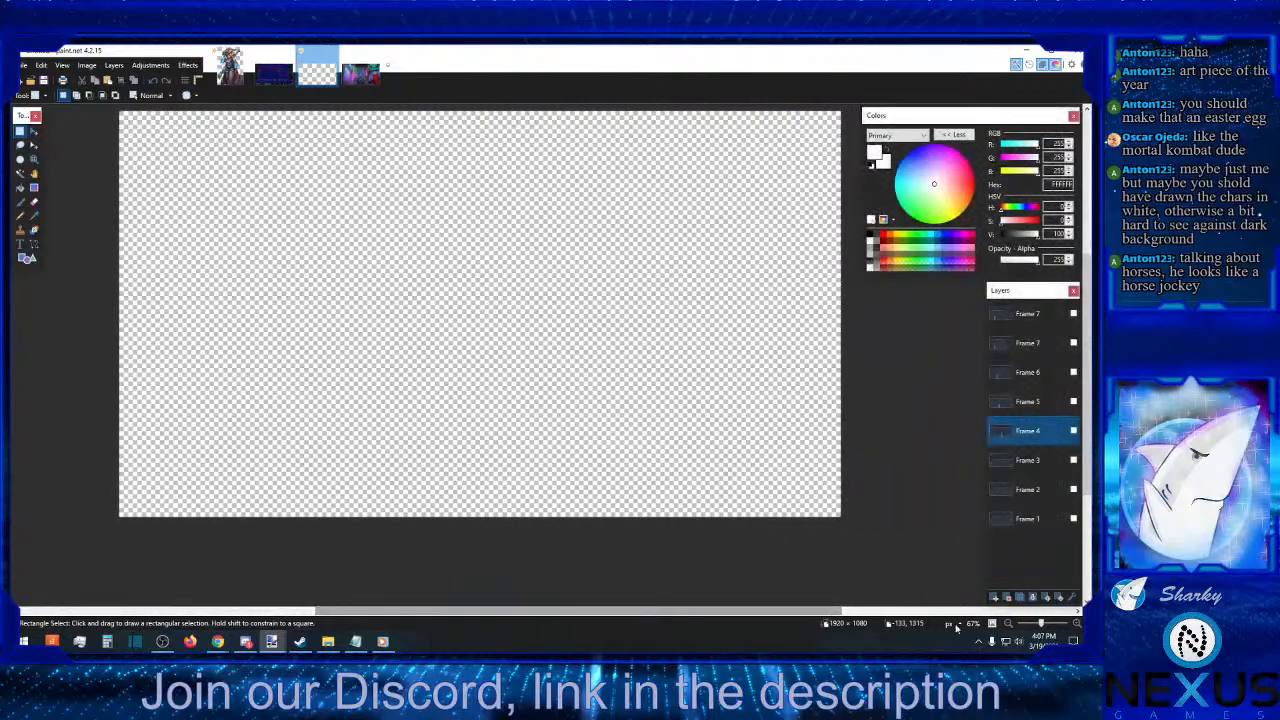
left_click(1008, 623)
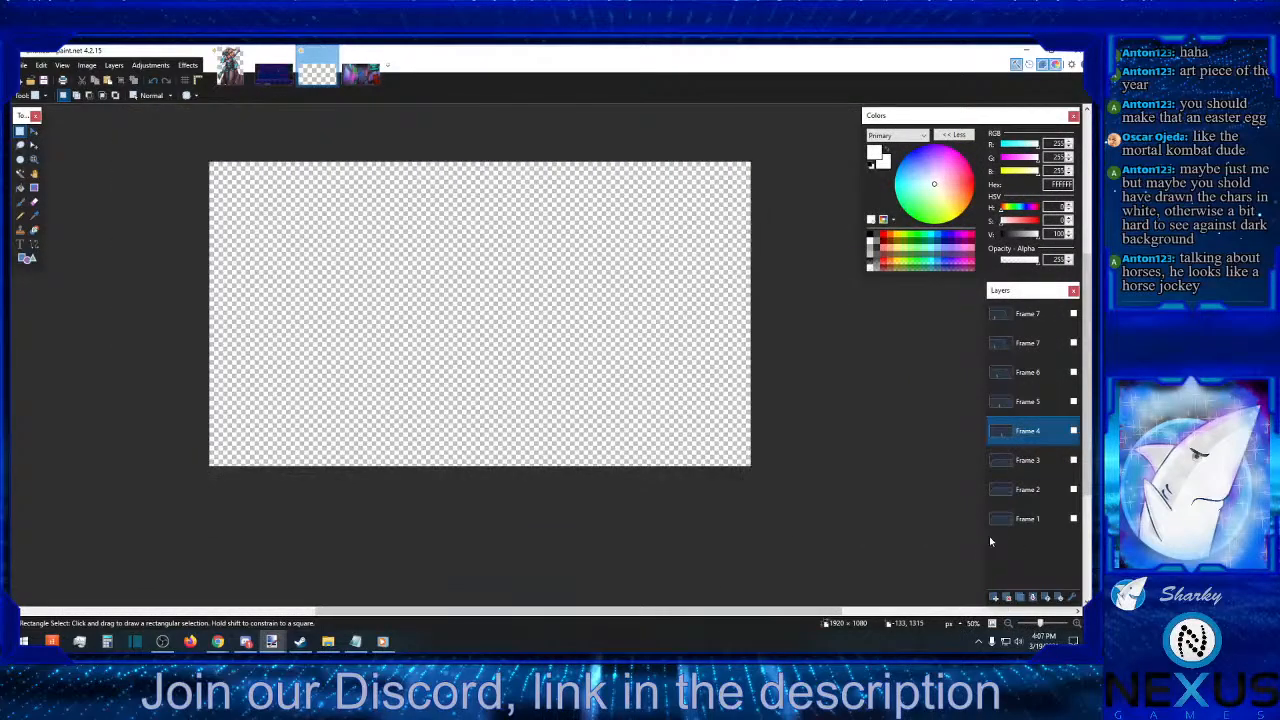
left_click(1074, 519)
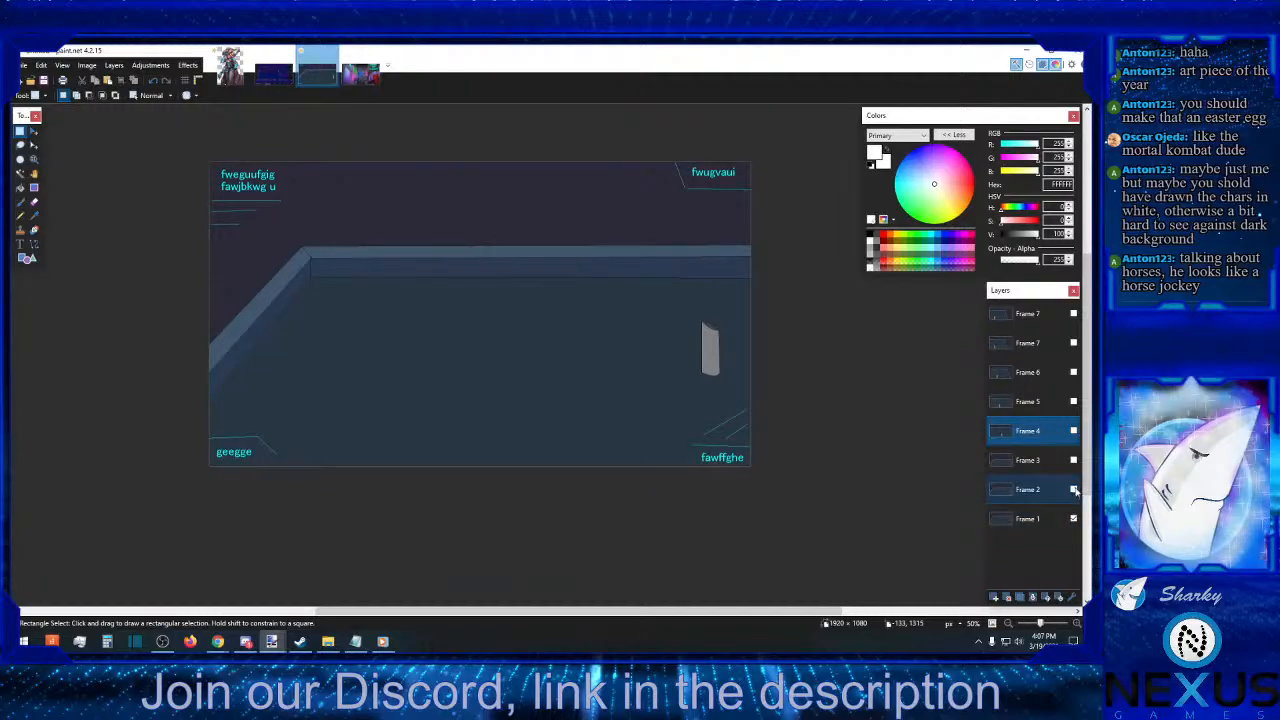
left_click(1074, 489)
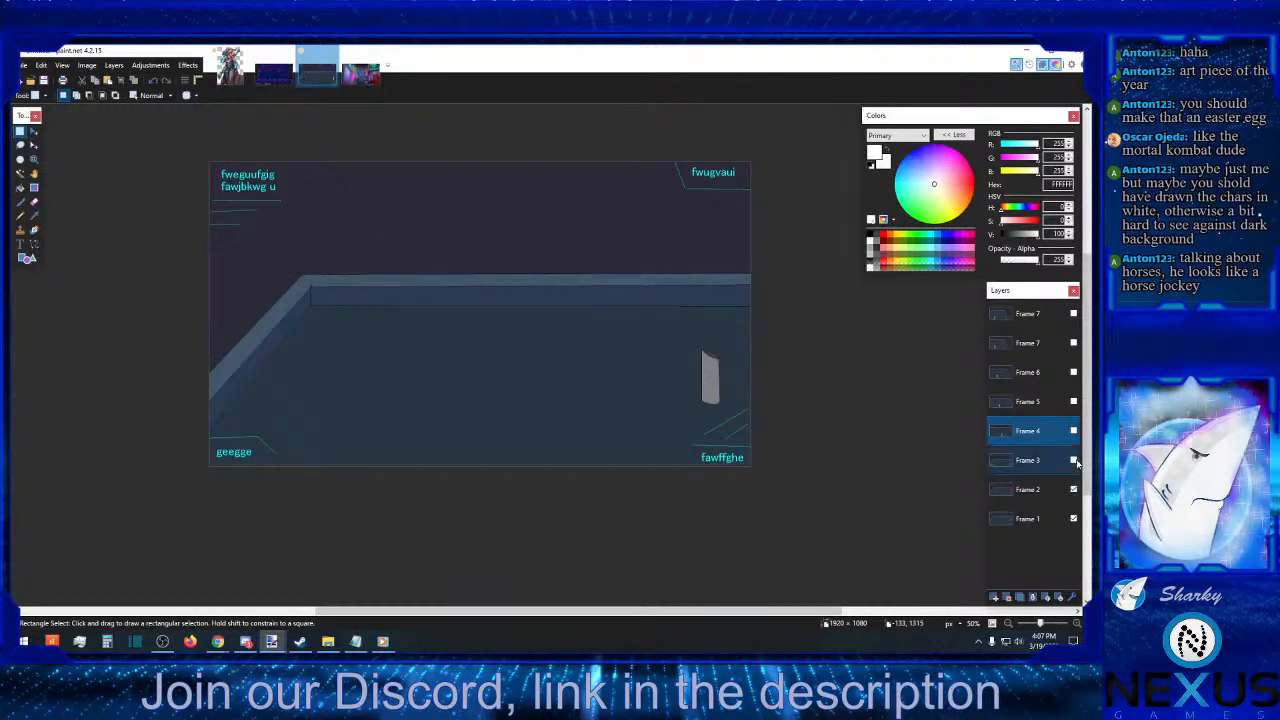
left_click(1074, 460)
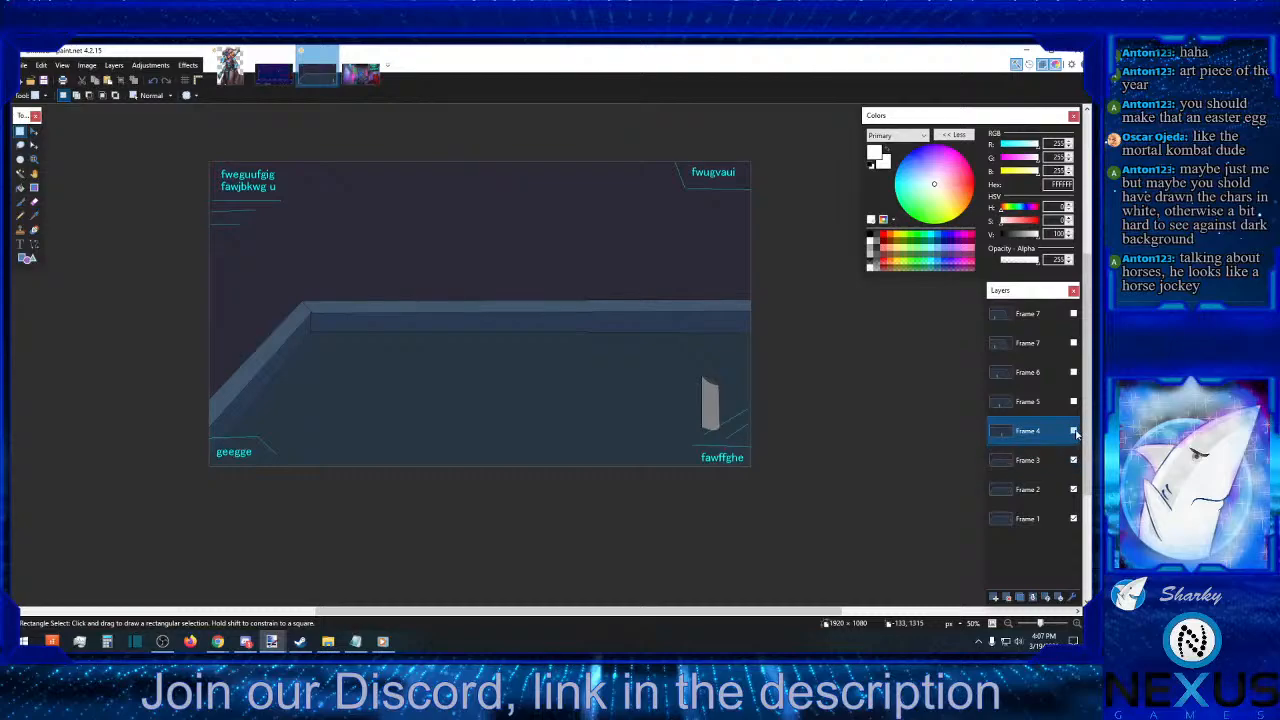
left_click(1074, 431)
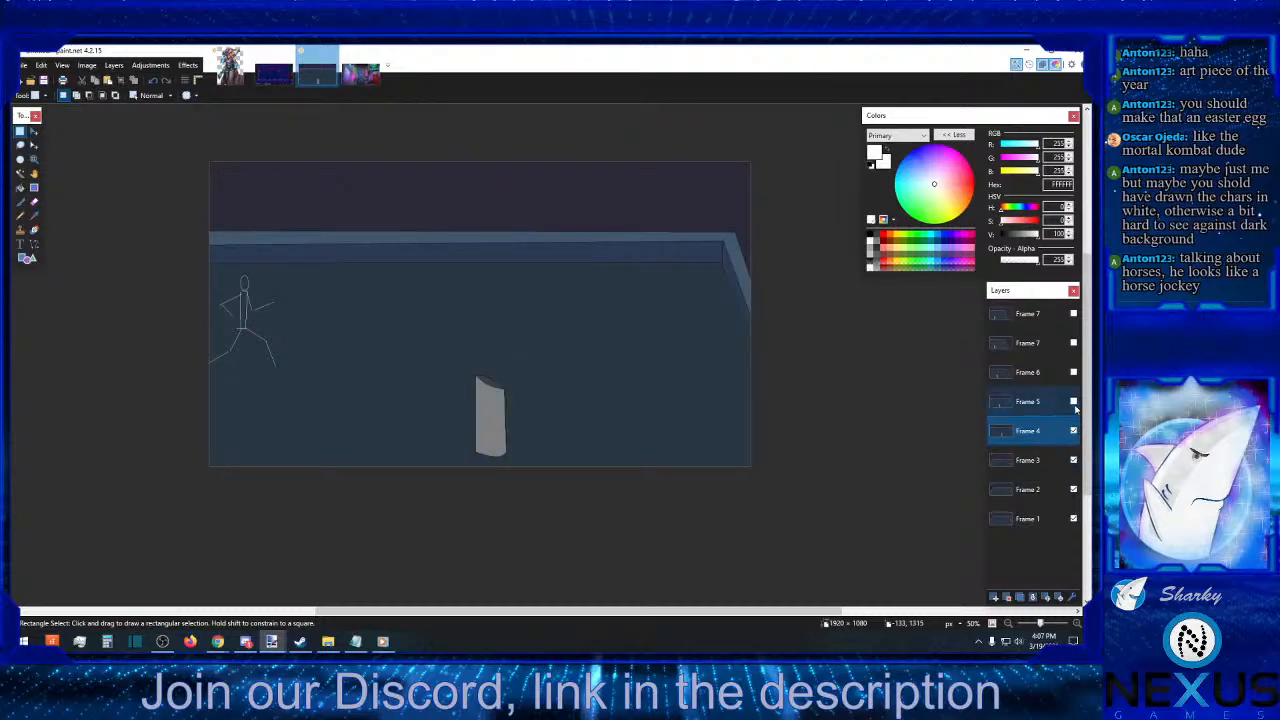
left_click(1074, 401)
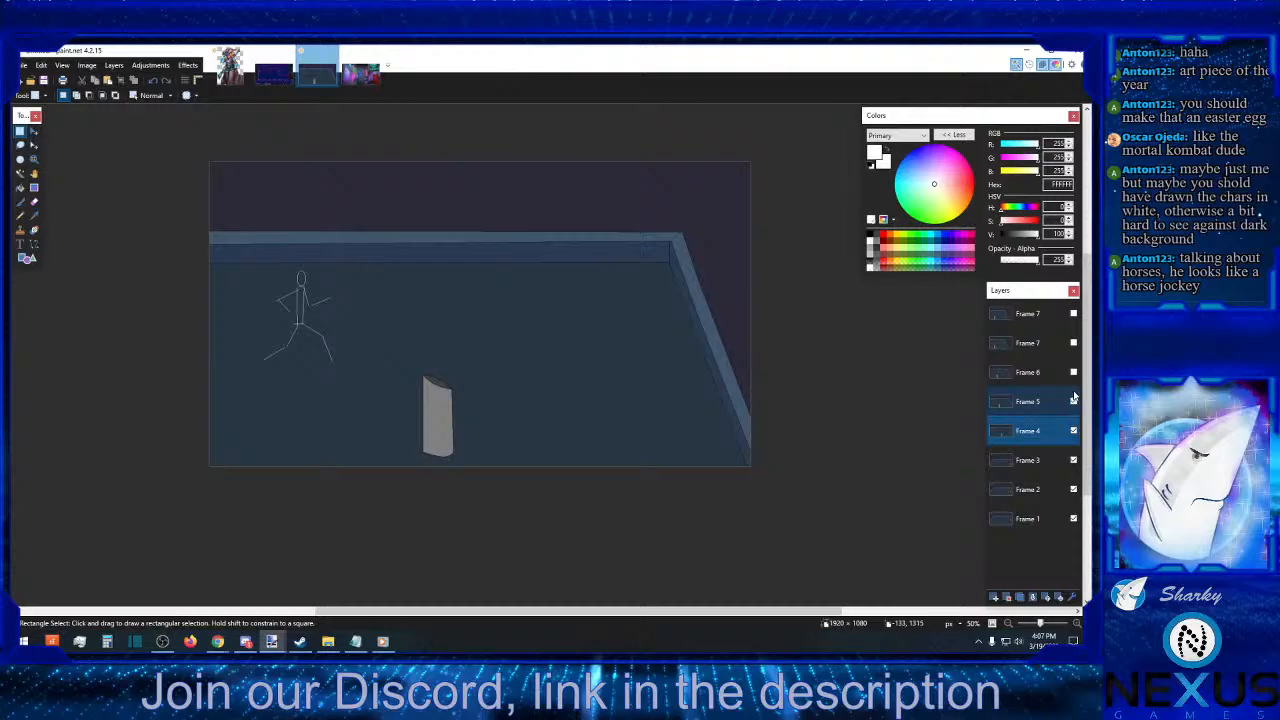
left_click(1074, 372)
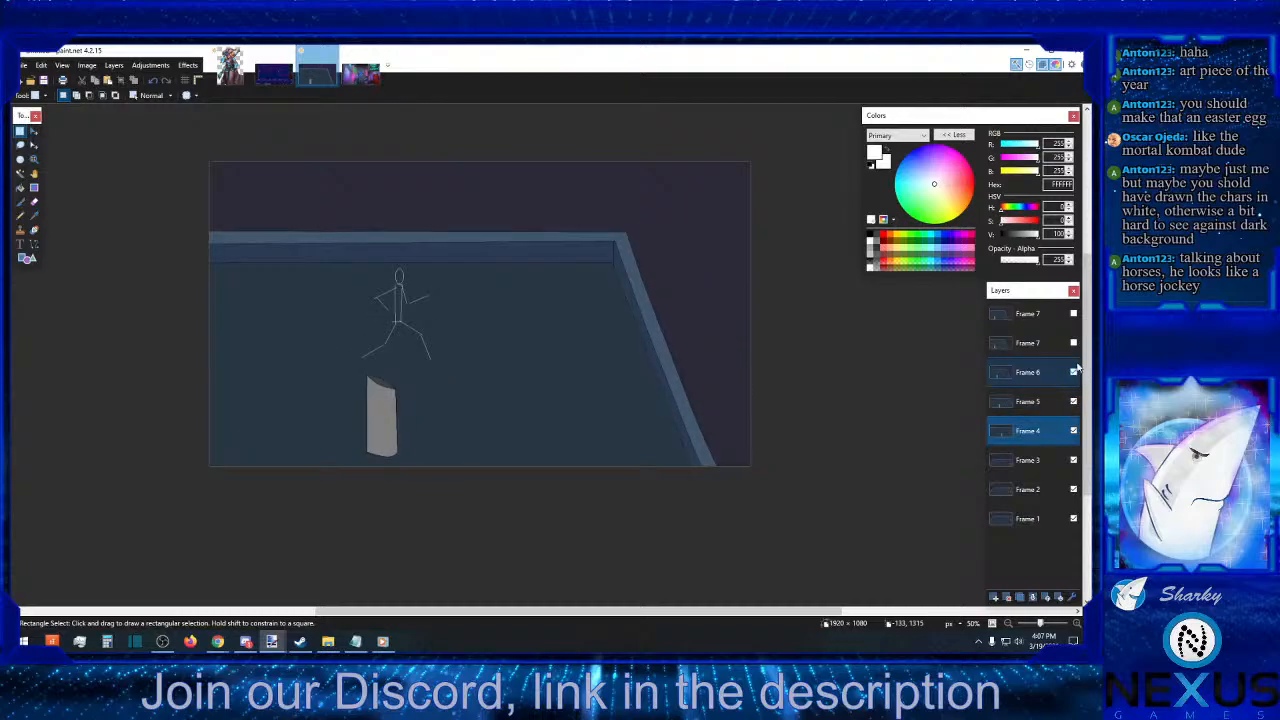
left_click(1074, 343)
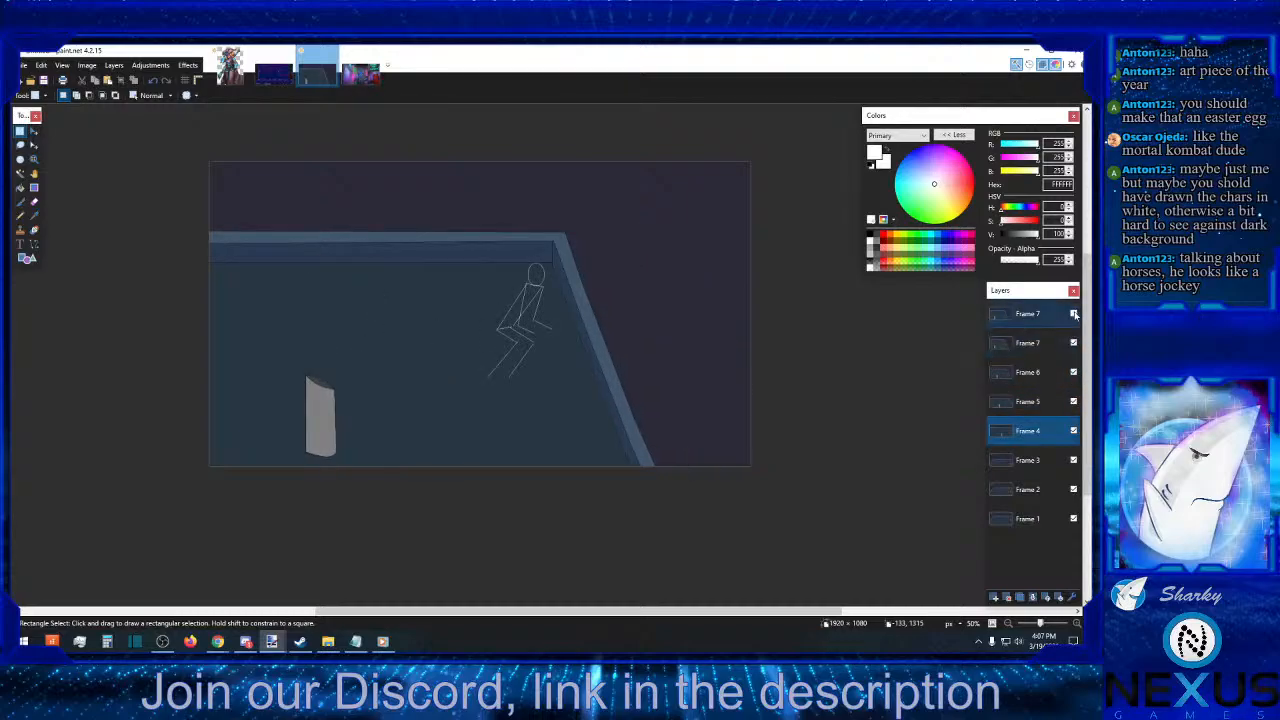
left_click(1074, 314)
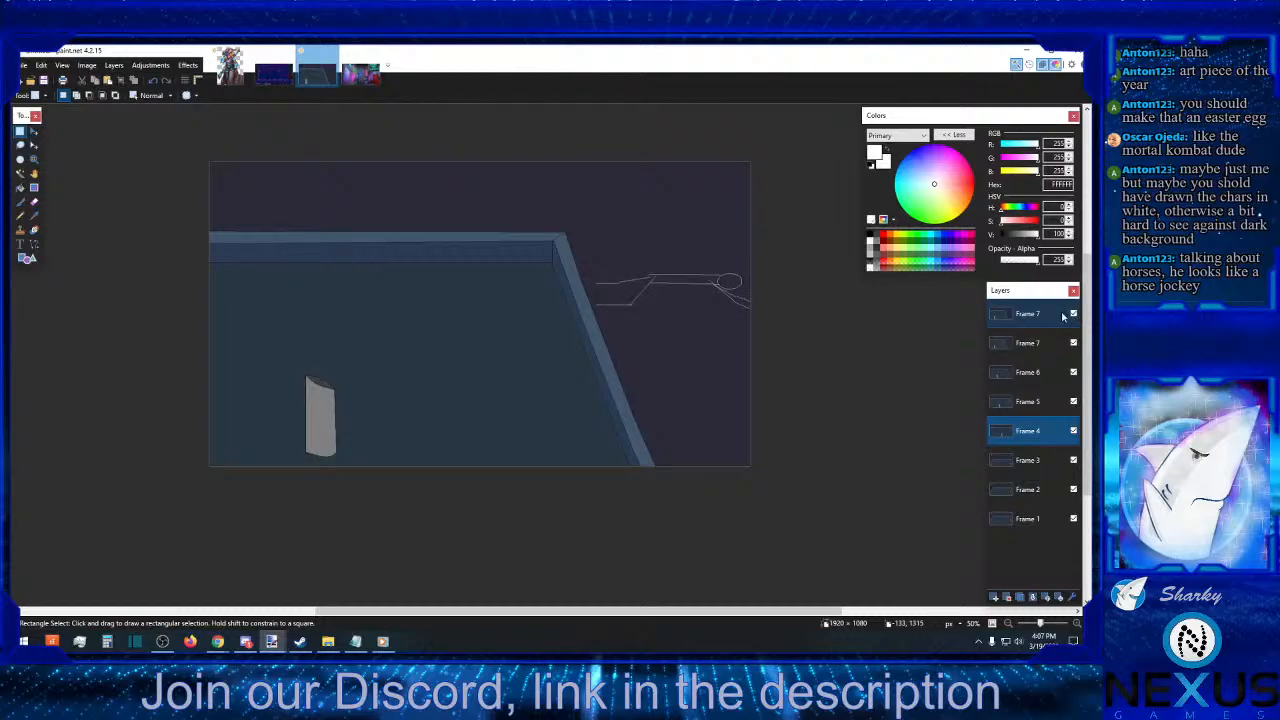
- Rename the topmost of the two Frame 7 layers as Frame 8
double_click(1064, 316)
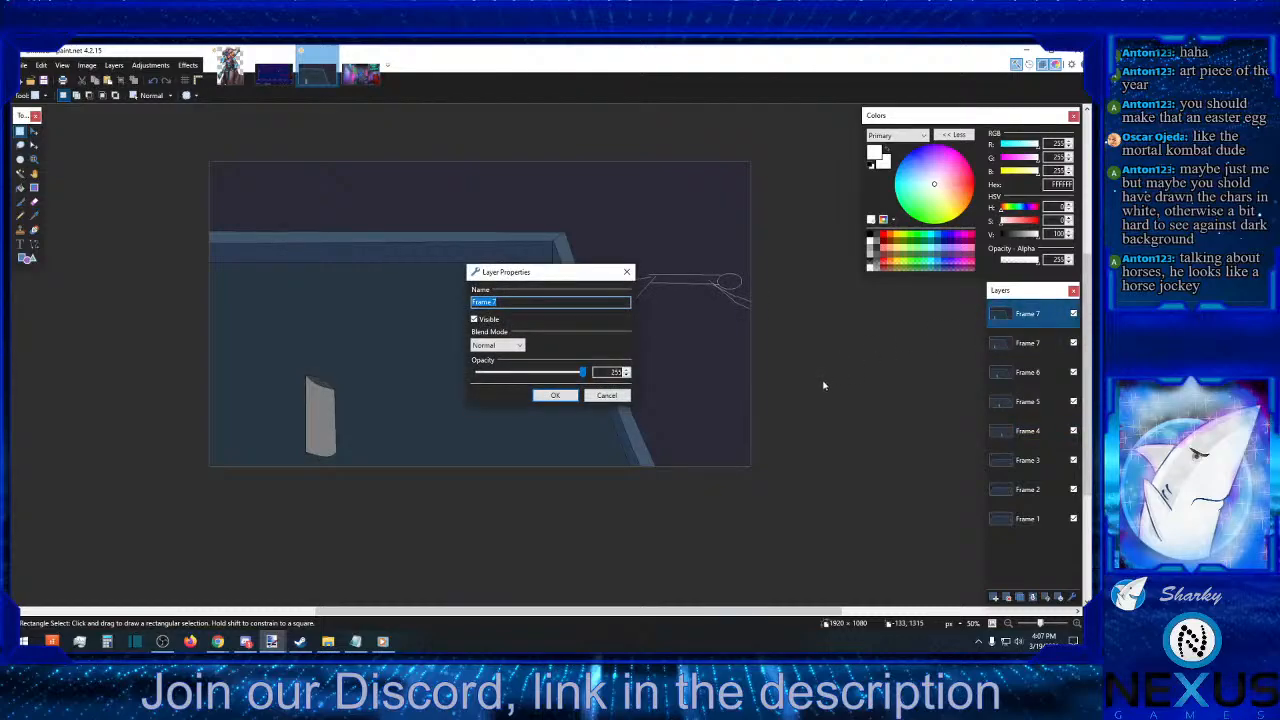
type("Frame 8")
key("Return")
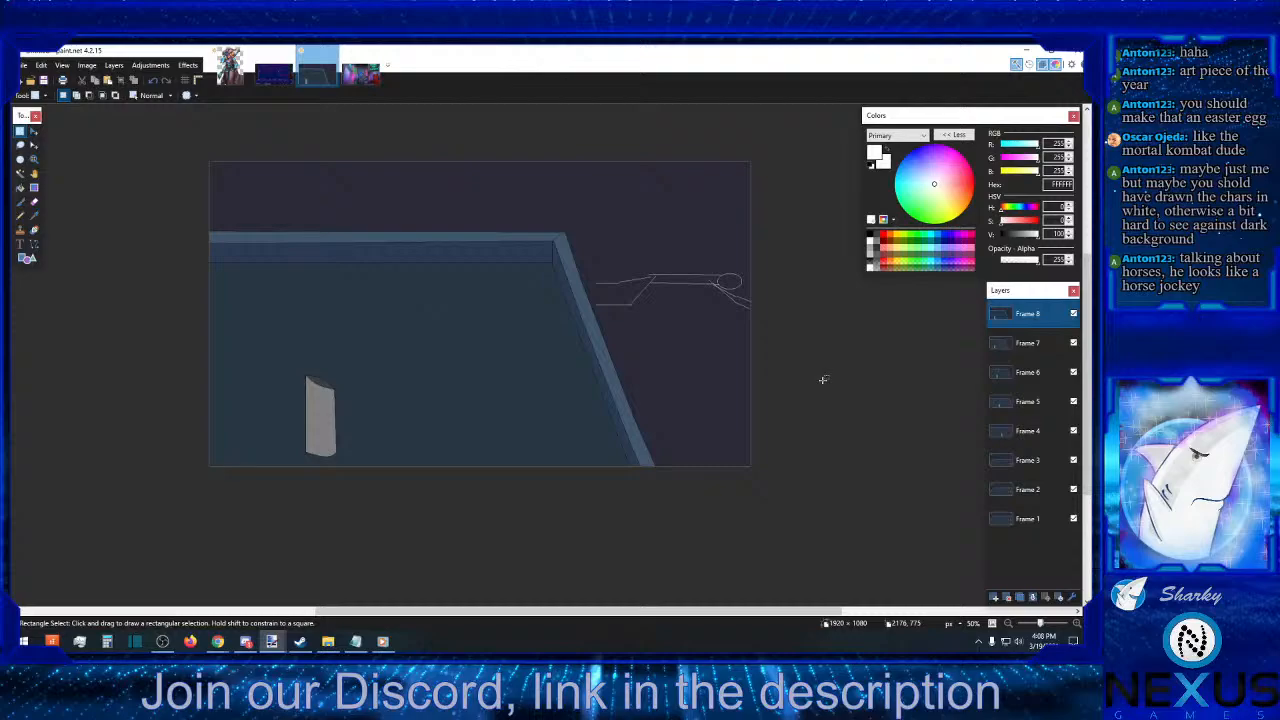
- Add a new layer on top of Frame 8 and name it Frame 9
left_click(995, 598)
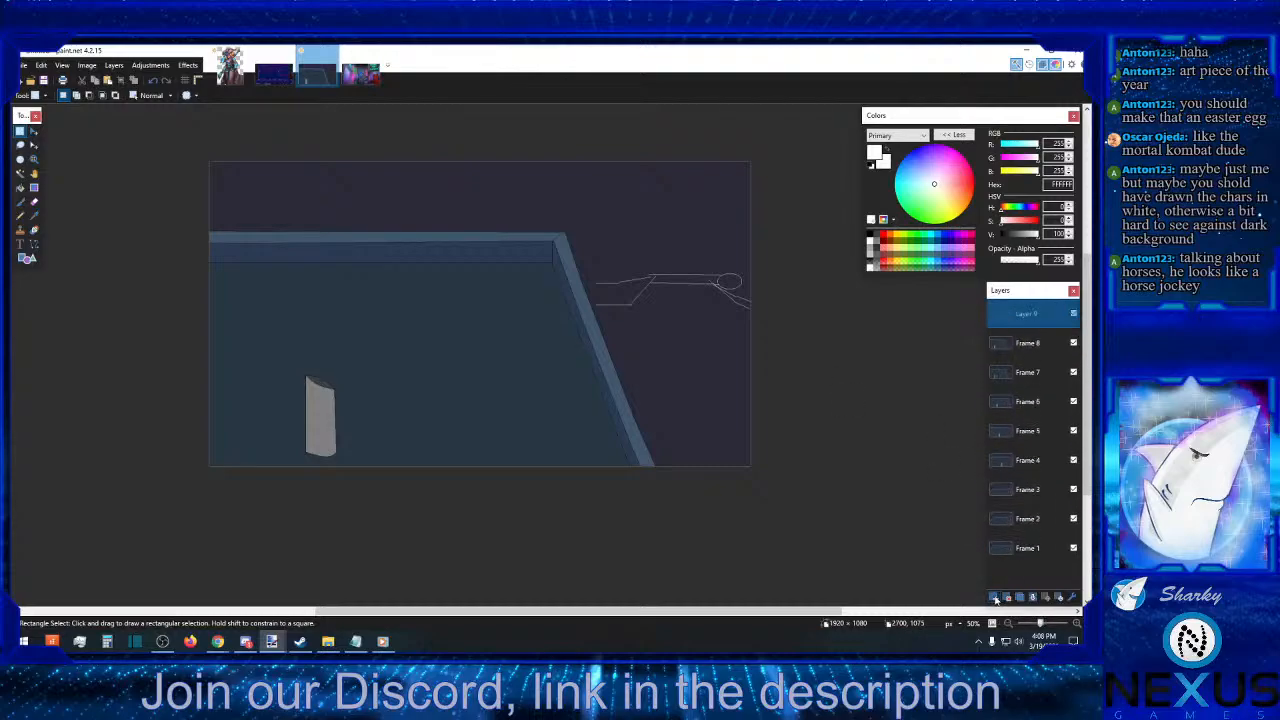
double_click(1037, 315)
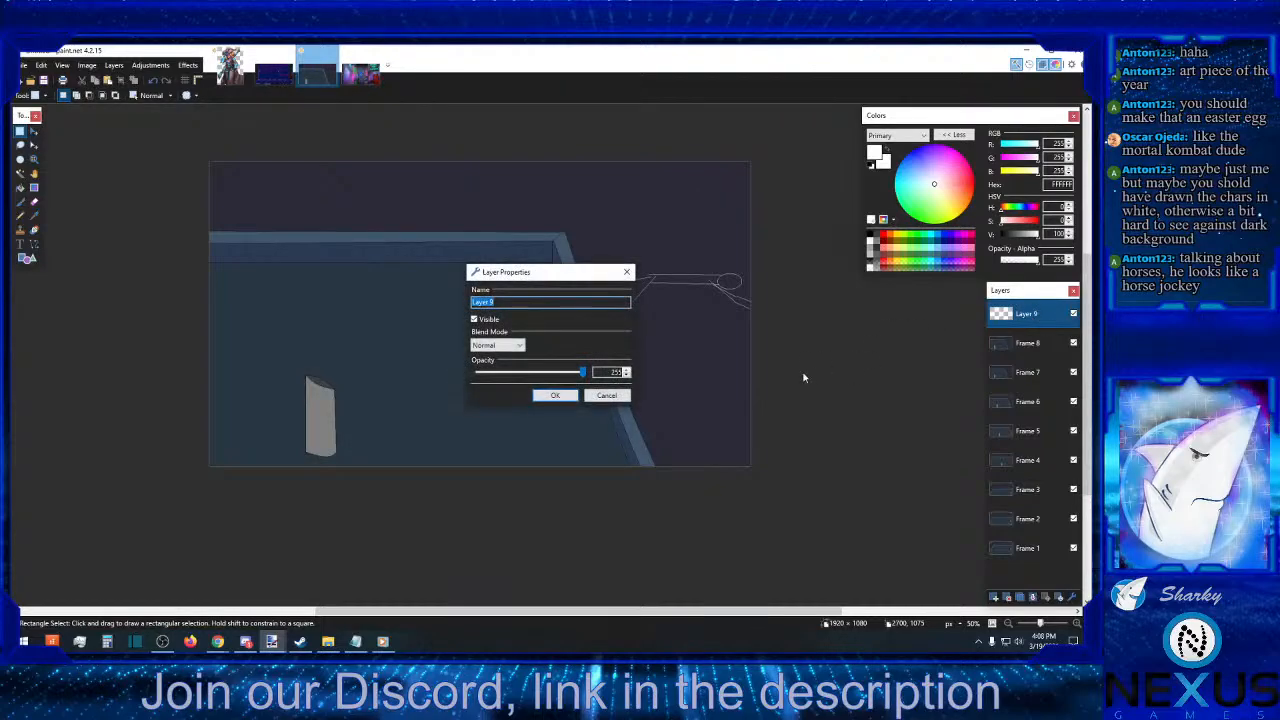
type("Frame")
key("Return")
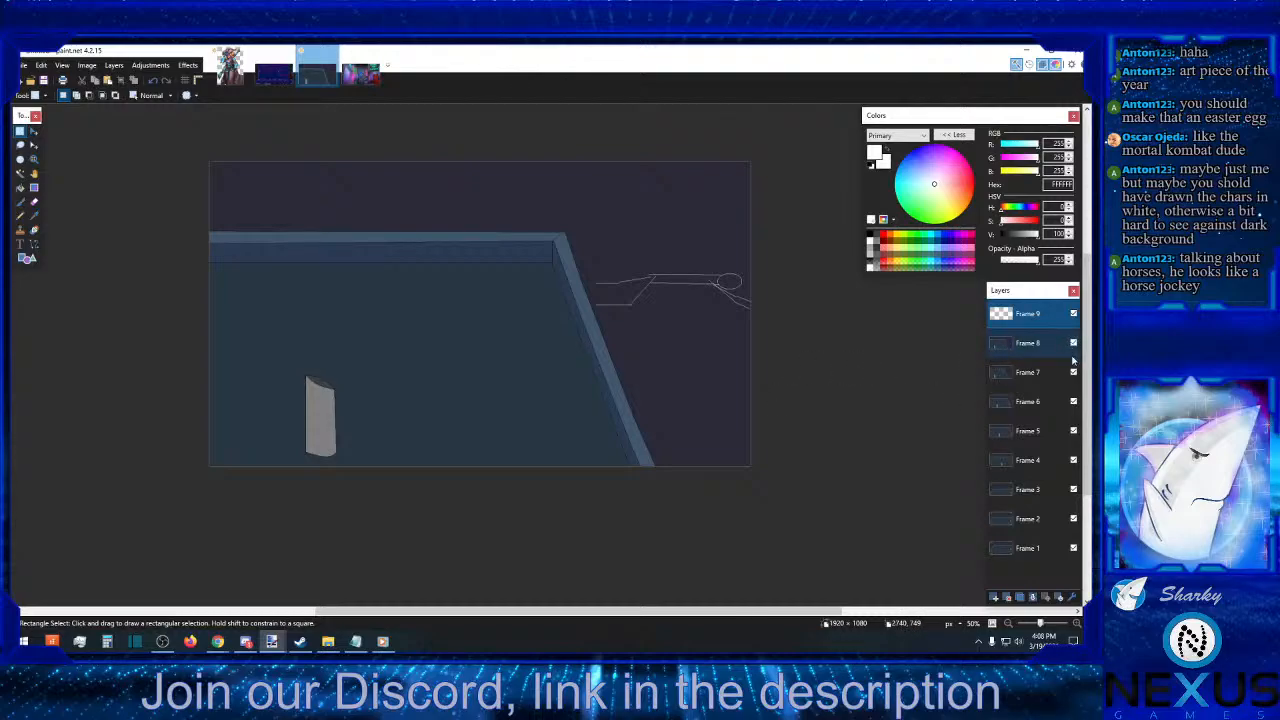
- Hide the layers Frame 1 through Frame 8 so that only the empty Frame 9 is displayed
left_click(1074, 548)
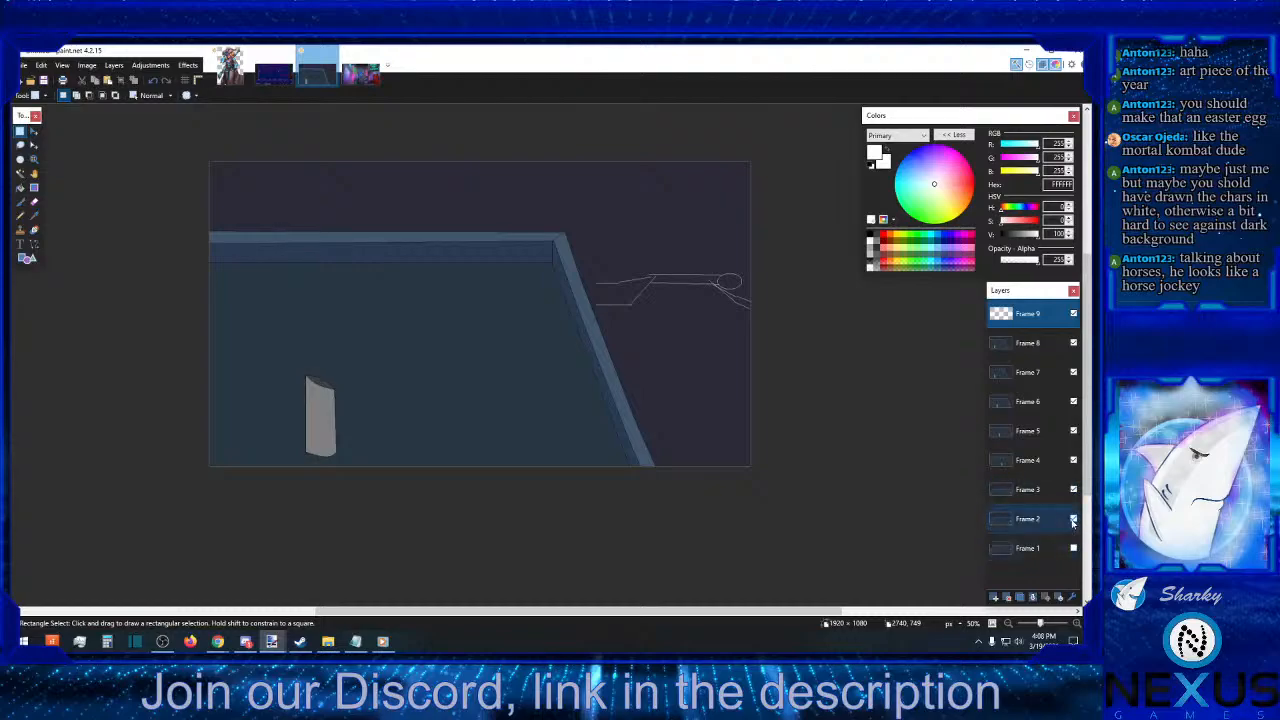
left_click(1074, 518)
left_click(1074, 489)
left_click(1074, 460)
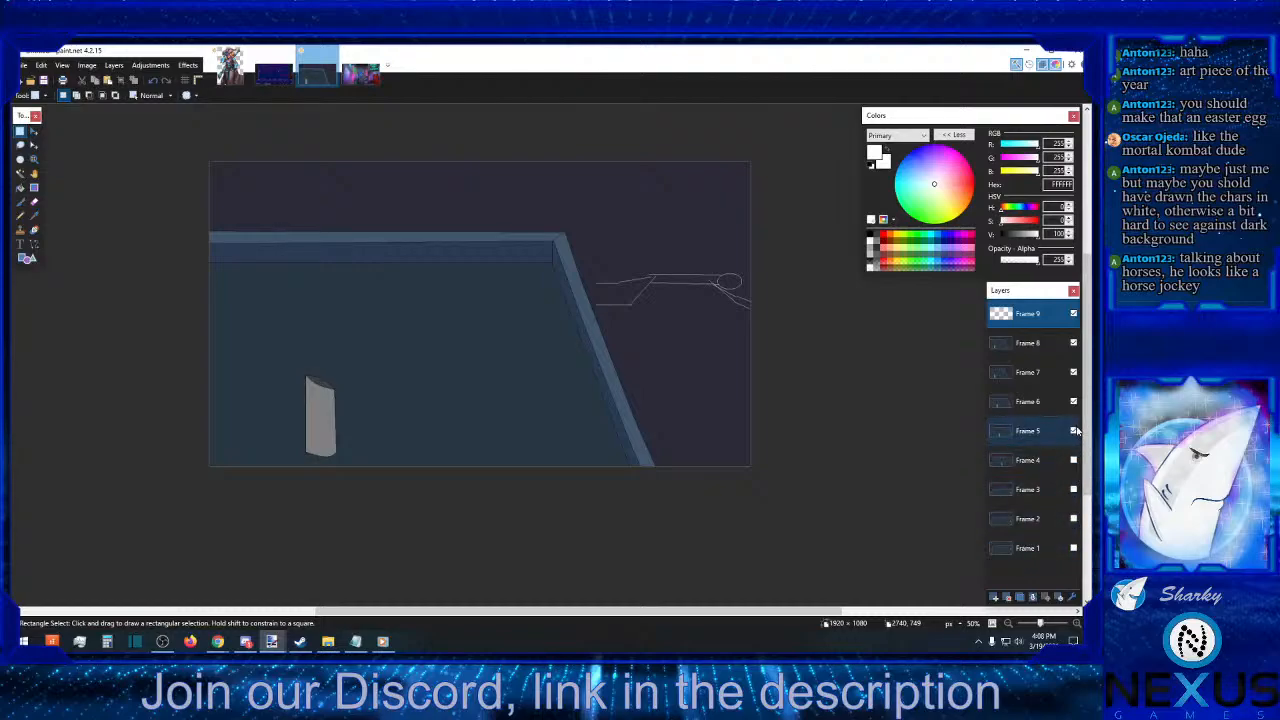
left_click(1074, 430)
left_click(1074, 401)
left_click(1074, 372)
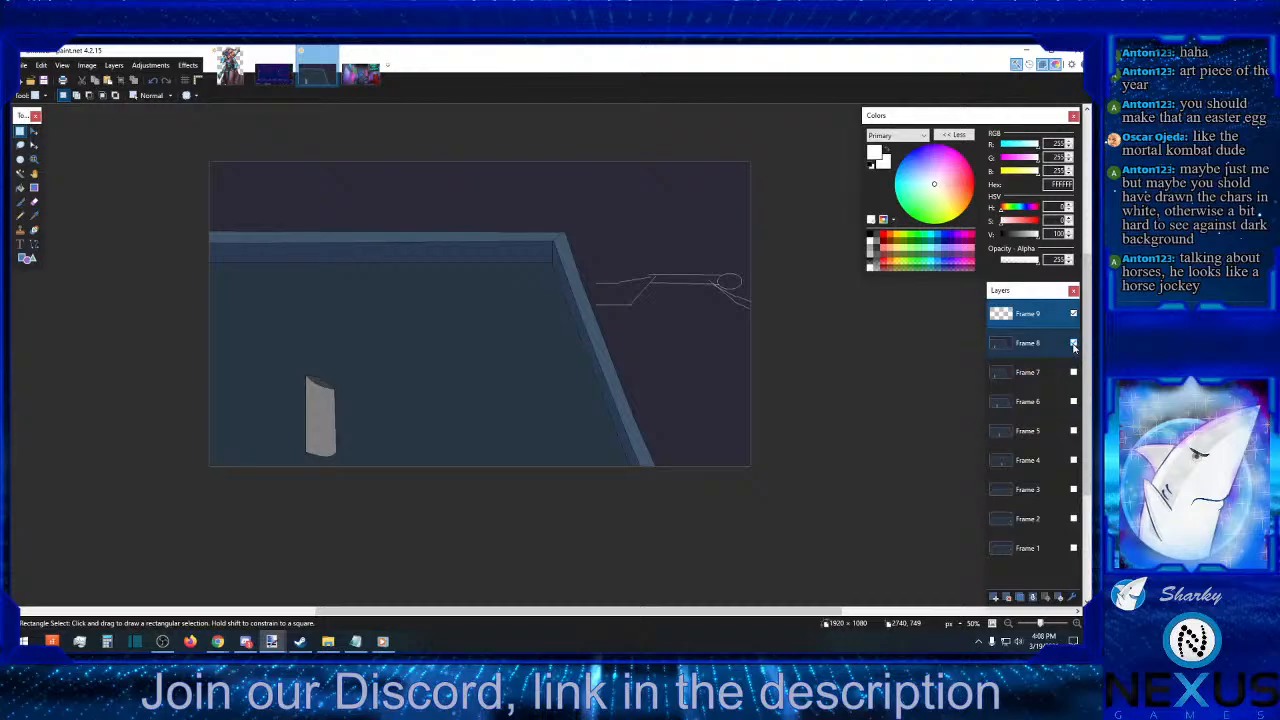
left_click(1074, 344)
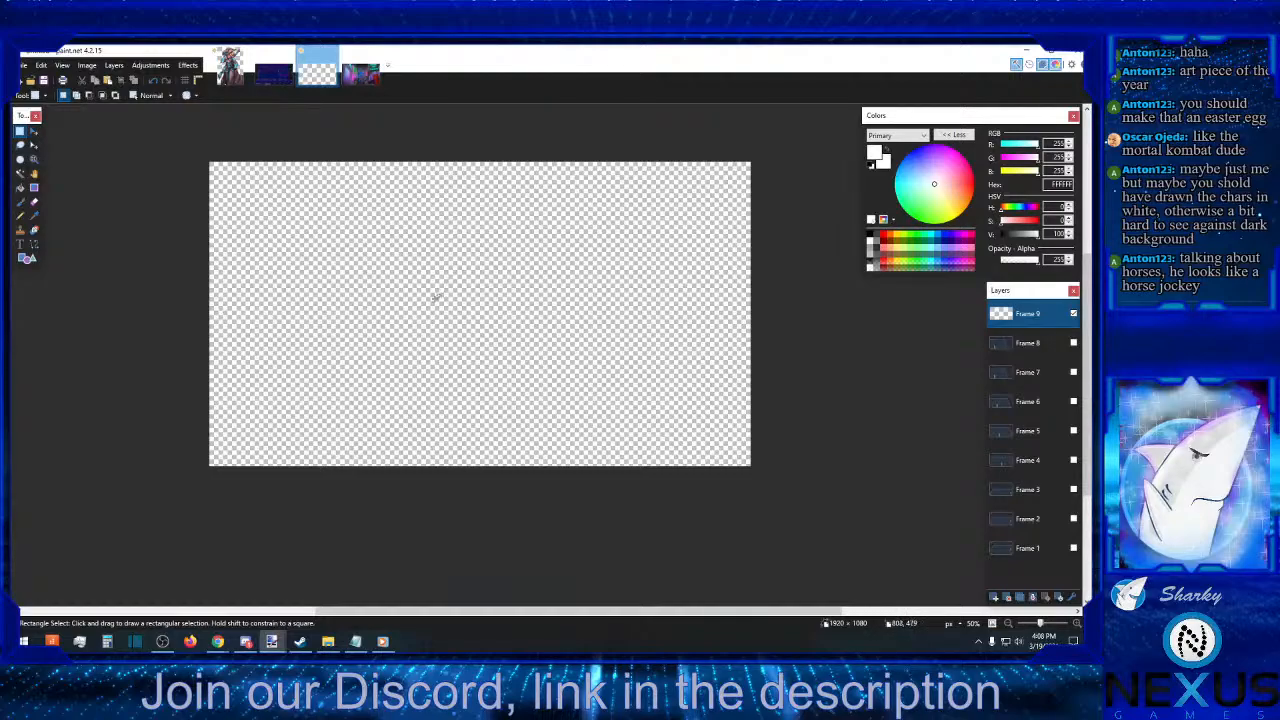
- Set the primary colour to black and draw an upright ellipse outline slightly above the centre of Frame 9
left_click(34, 244)
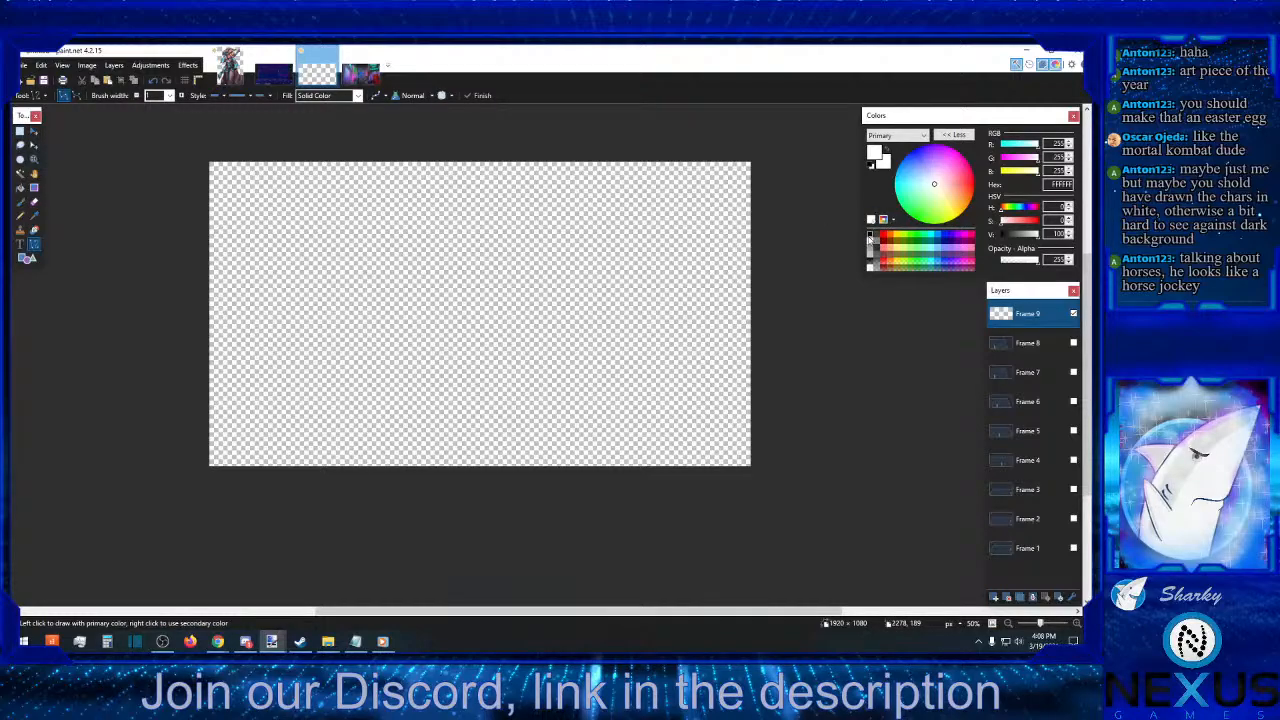
left_click(869, 236)
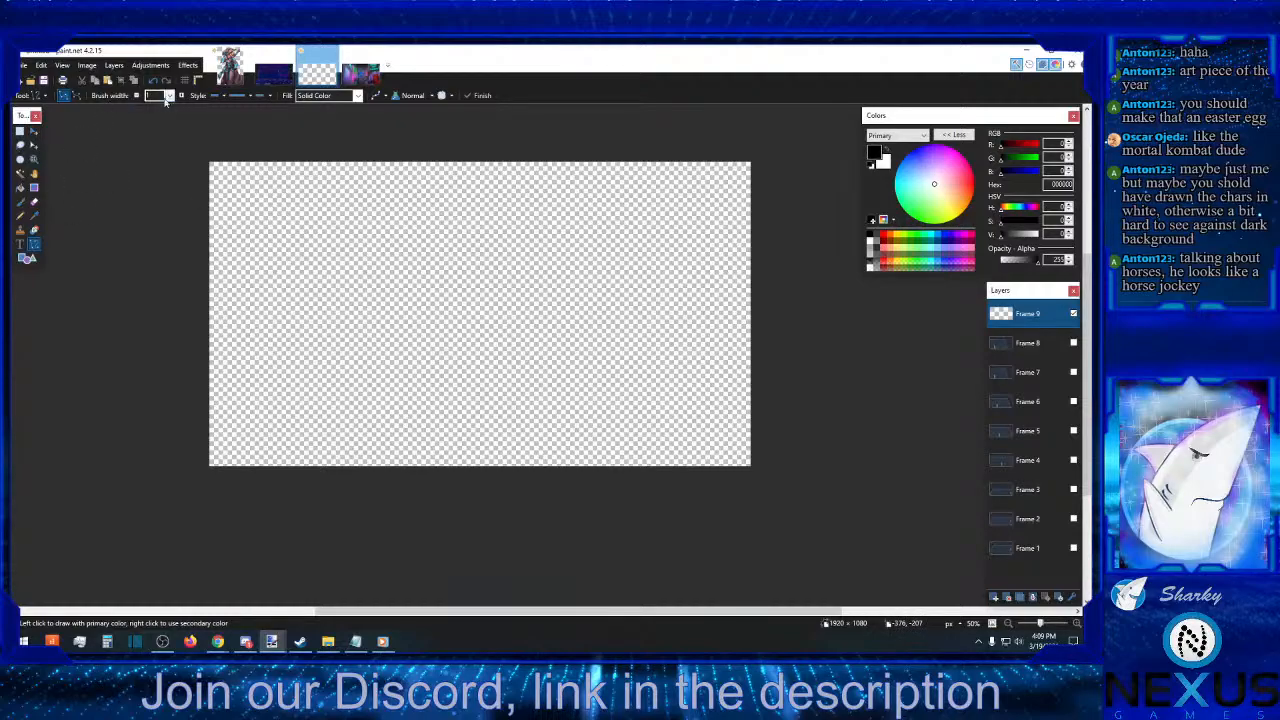
left_click(27, 258)
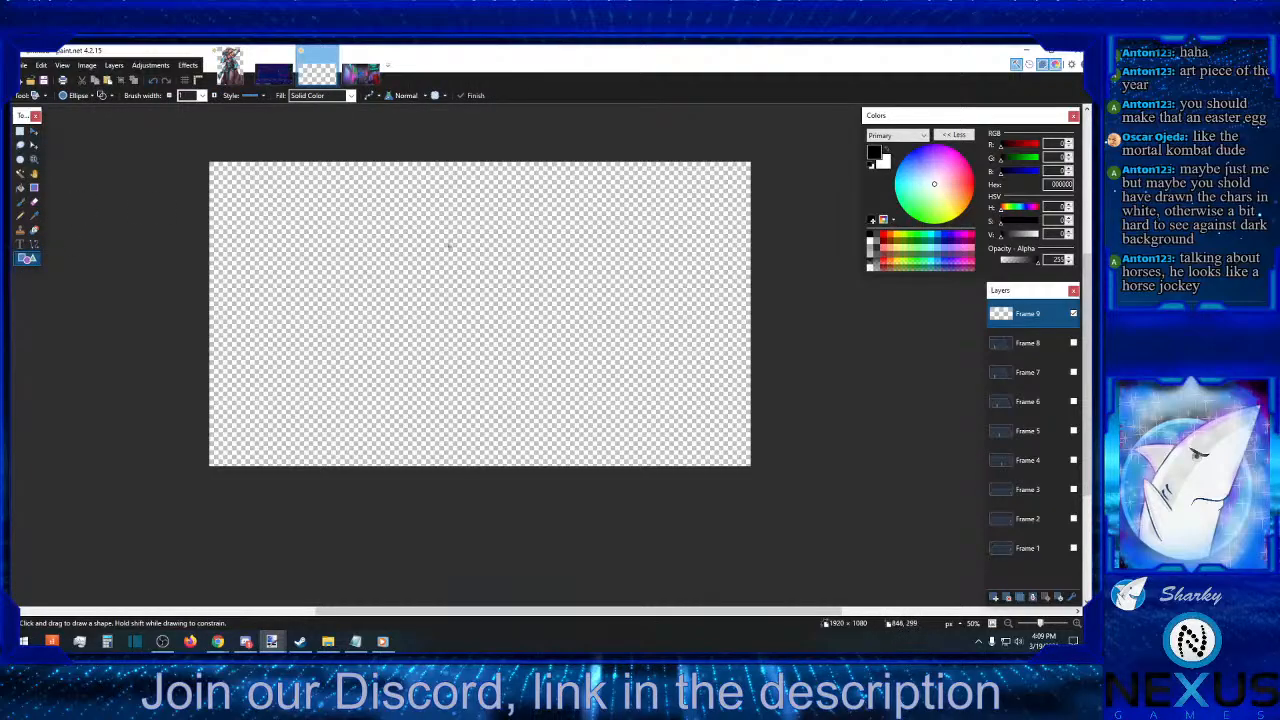
mouse_move(449, 245)
left_mouse_down()
mouse_move(518, 306)
mouse_move(515, 327)
left_mouse_up()
- Try a steep line about 864 px long rising from the canvas's lower edge beside the ellipse, and undo it
left_click(34, 243)
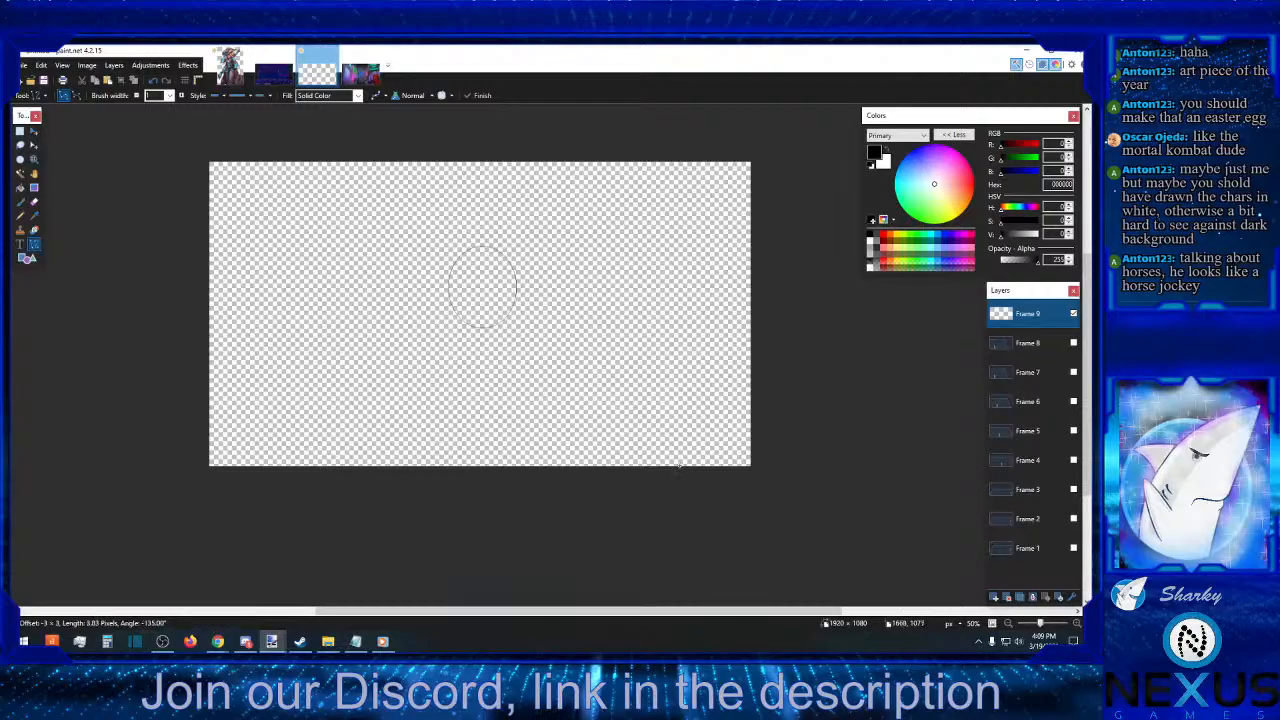
mouse_move(680, 463)
left_mouse_down()
mouse_move(624, 306)
mouse_move(628, 240)
left_mouse_up()
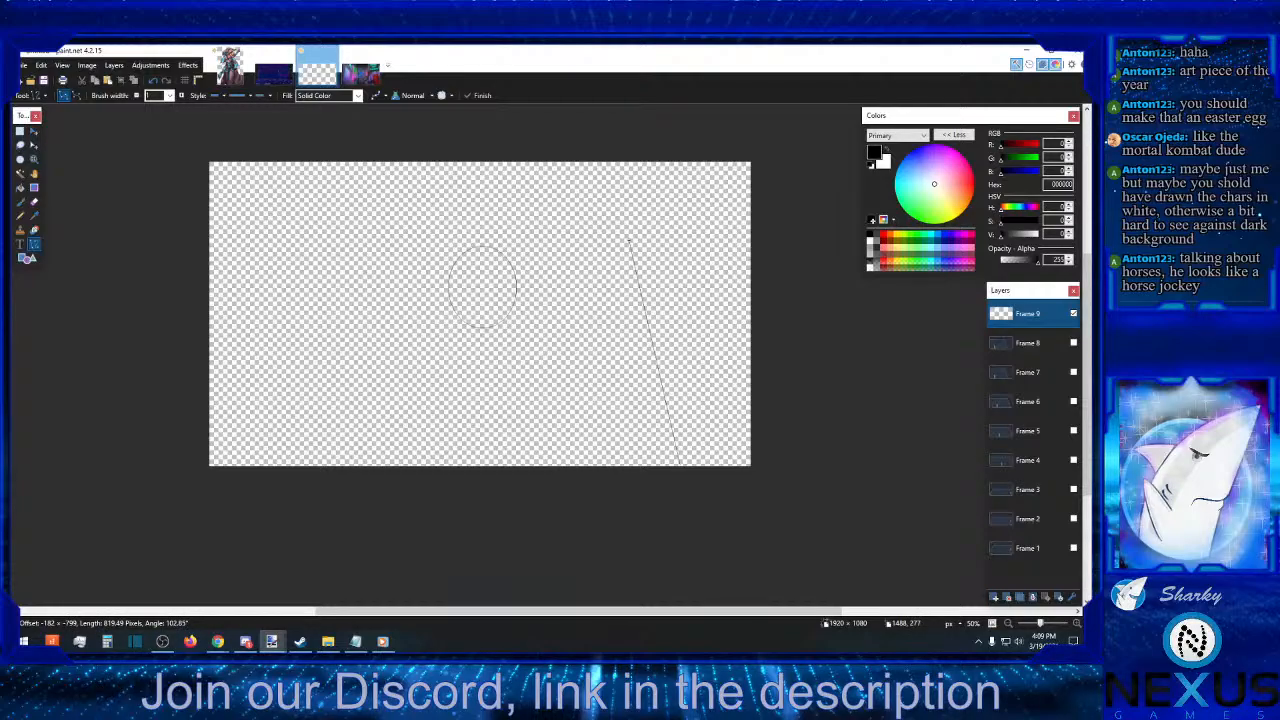
mouse_move(628, 240)
left_mouse_down()
mouse_move(634, 258)
mouse_move(628, 229)
left_mouse_up()
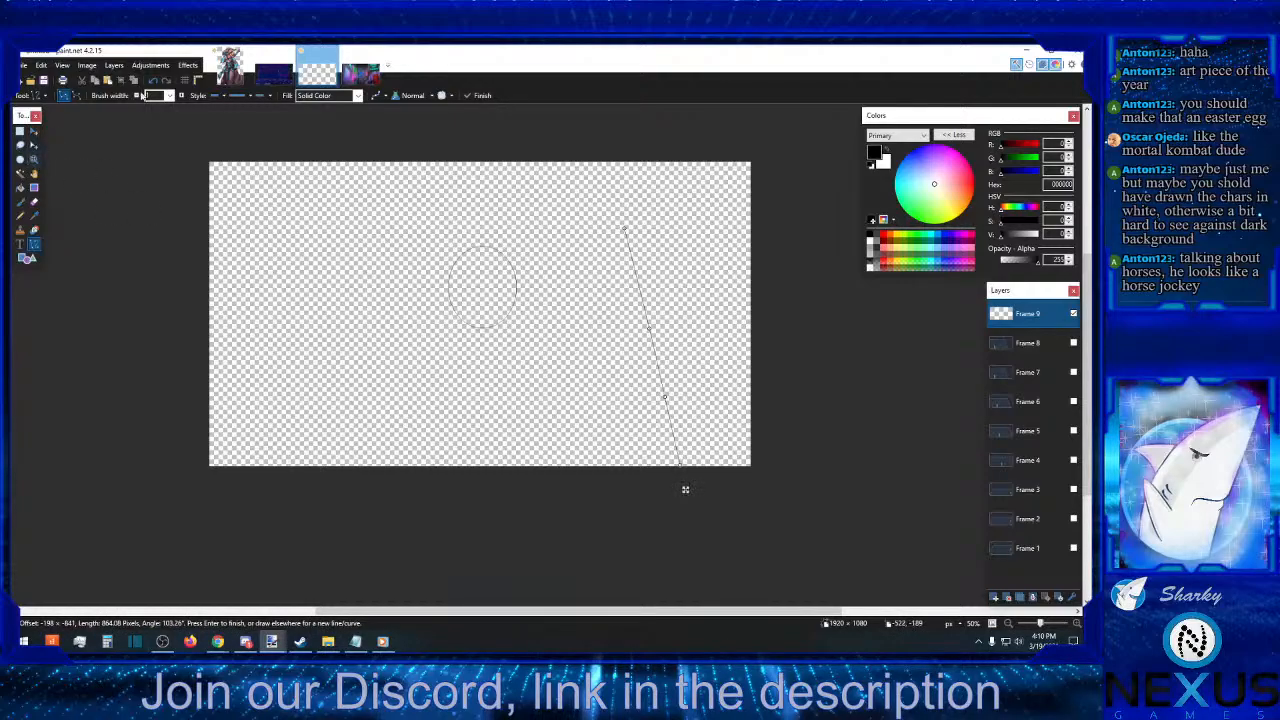
left_click(155, 83)
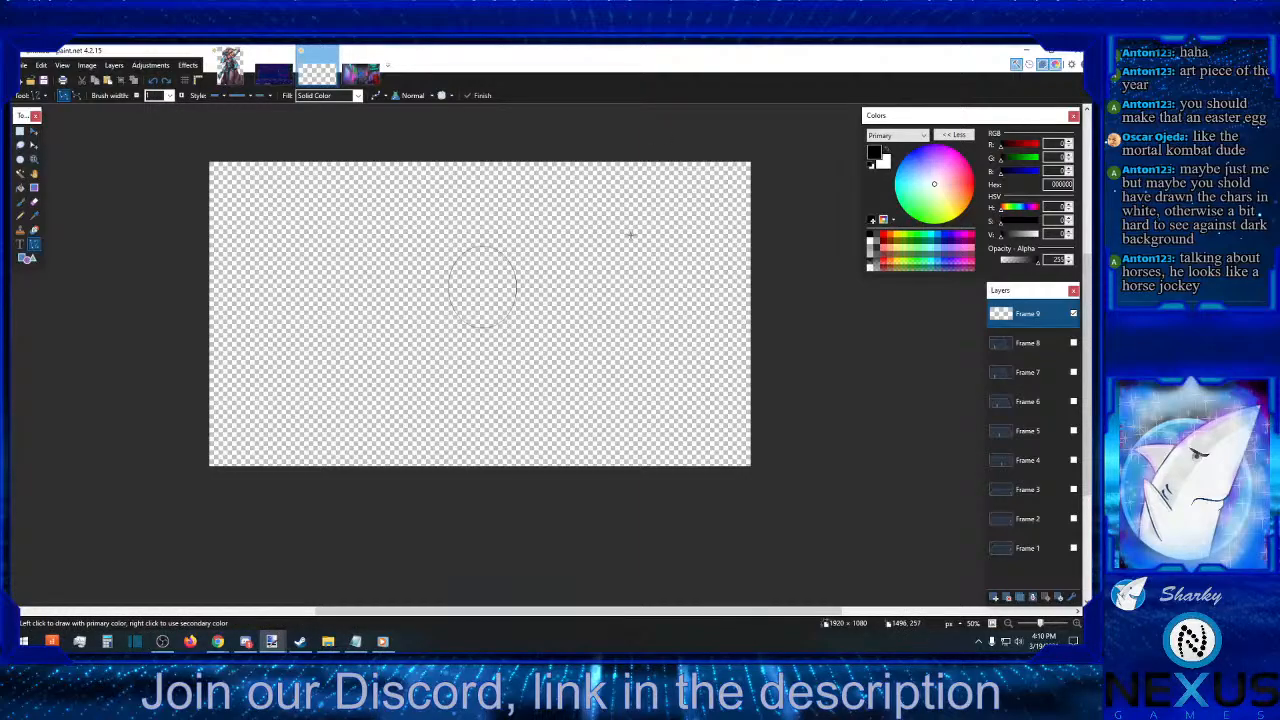
- Draw a slanted line down to the canvas's lower right edge and a near-horizontal line from its upper end to the left edge
left_click_drag(630, 235, 717, 486)
left_click_drag(632, 236, 200, 241)
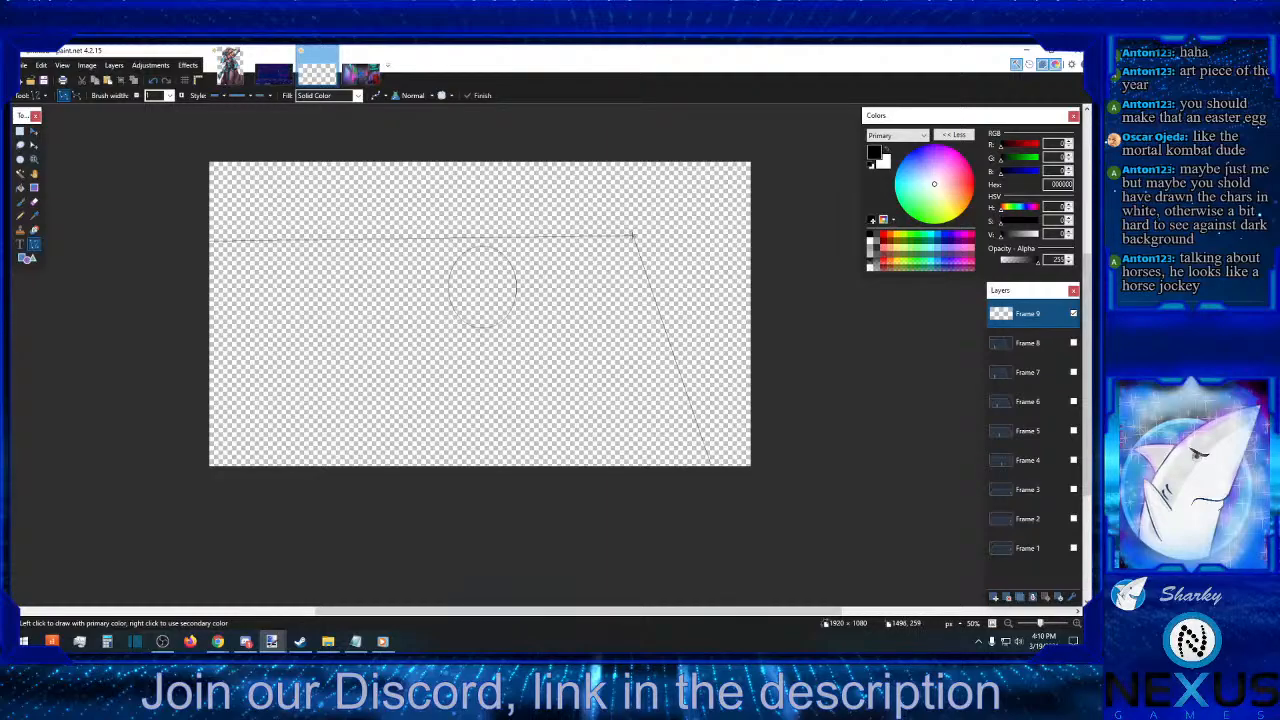
- Try short lines rising from the corner where the slanted and horizontal lines meet, and undo them
left_click_drag(635, 235, 639, 225)
left_click(656, 219)
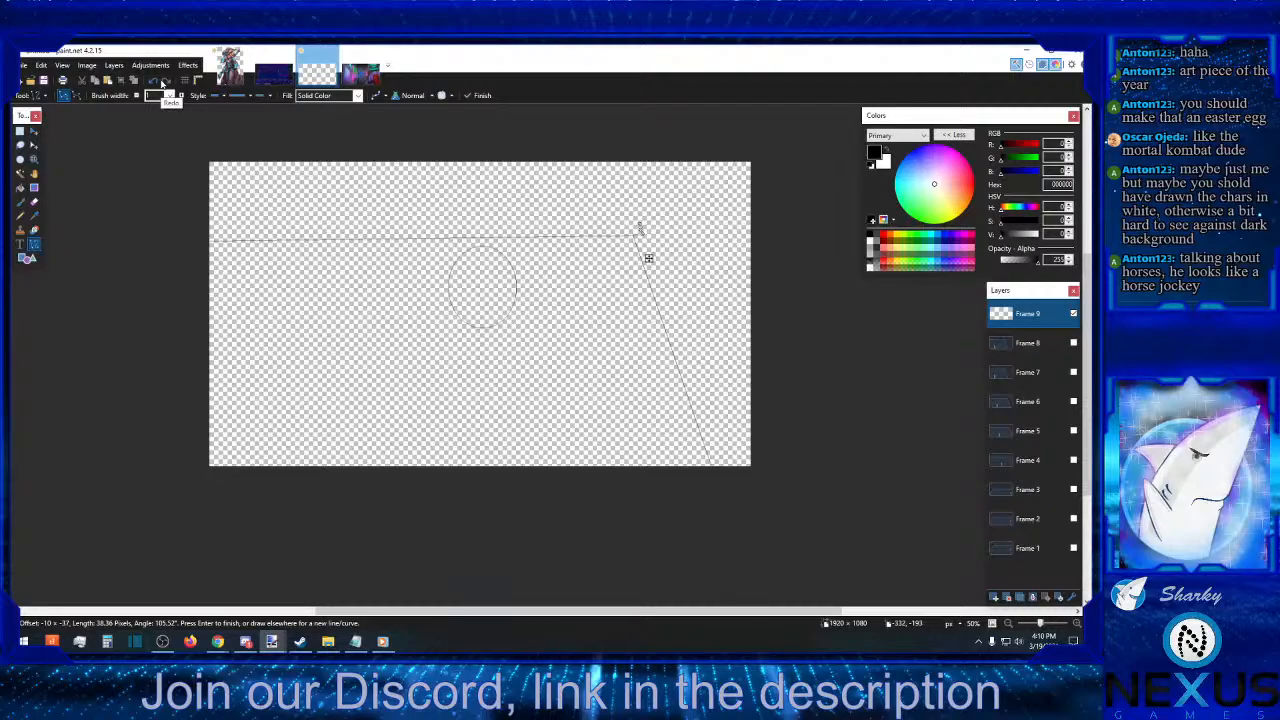
left_click(156, 81)
left_click(156, 81)
left_click(156, 81)
left_click(156, 81)
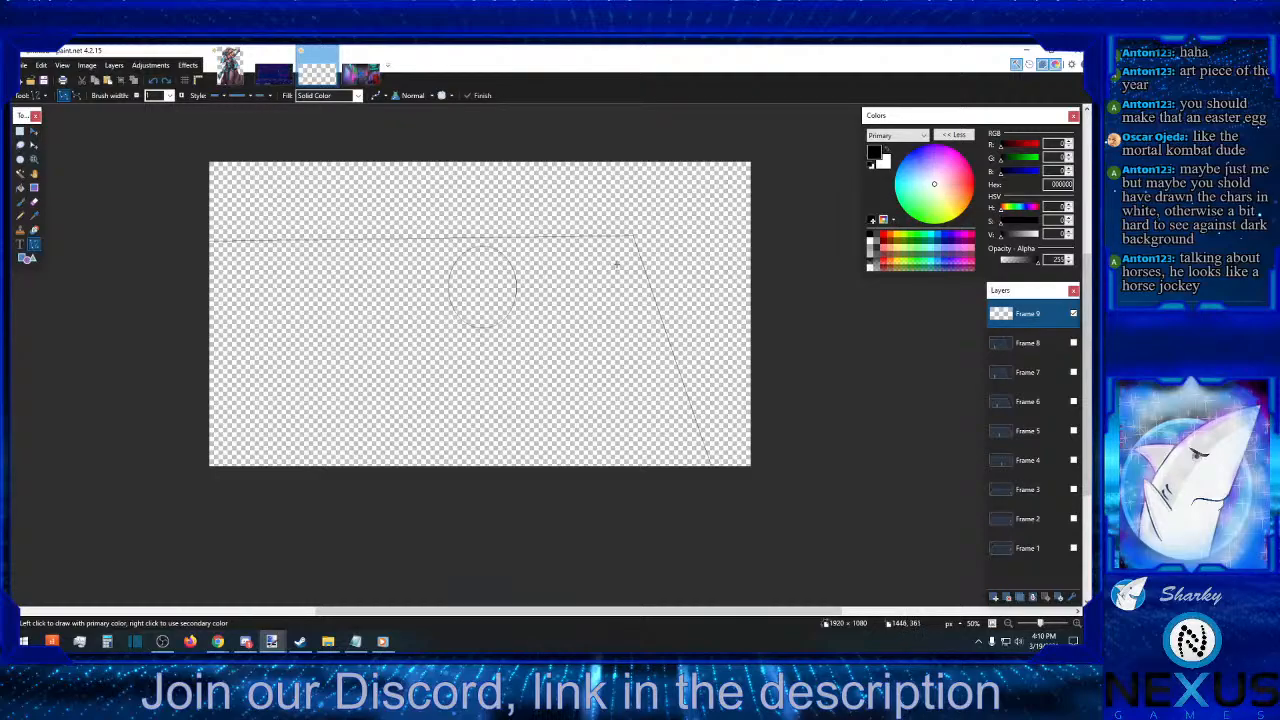
- Draw a four-pane window between the ellipse and the slanted line, with a lower edge about 244 px and an upright divider about 298 px long
mouse_move(616, 263)
left_mouse_down()
mouse_move(649, 371)
mouse_move(614, 266)
mouse_move(562, 270)
mouse_move(580, 358)
mouse_move(569, 355)
mouse_move(640, 347)
left_mouse_up()
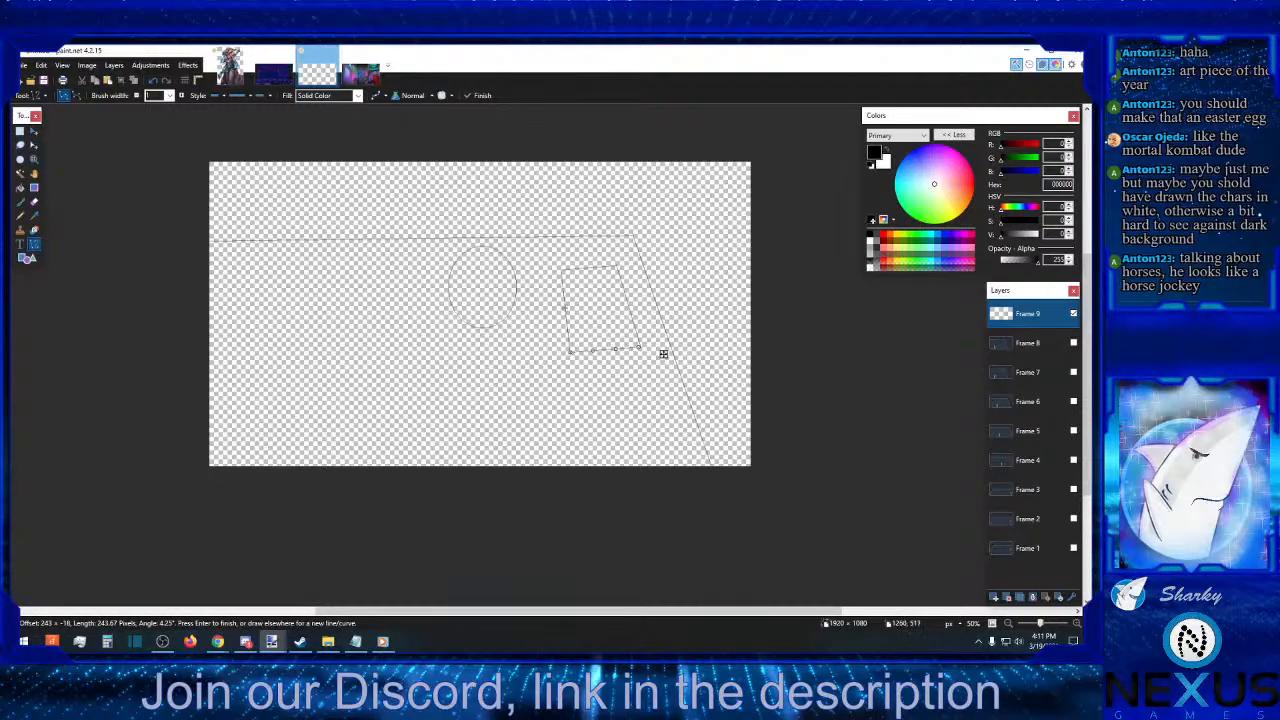
left_click_drag(566, 308, 617, 302)
mouse_move(586, 268)
left_mouse_down()
mouse_move(606, 363)
mouse_move(604, 350)
left_mouse_up()
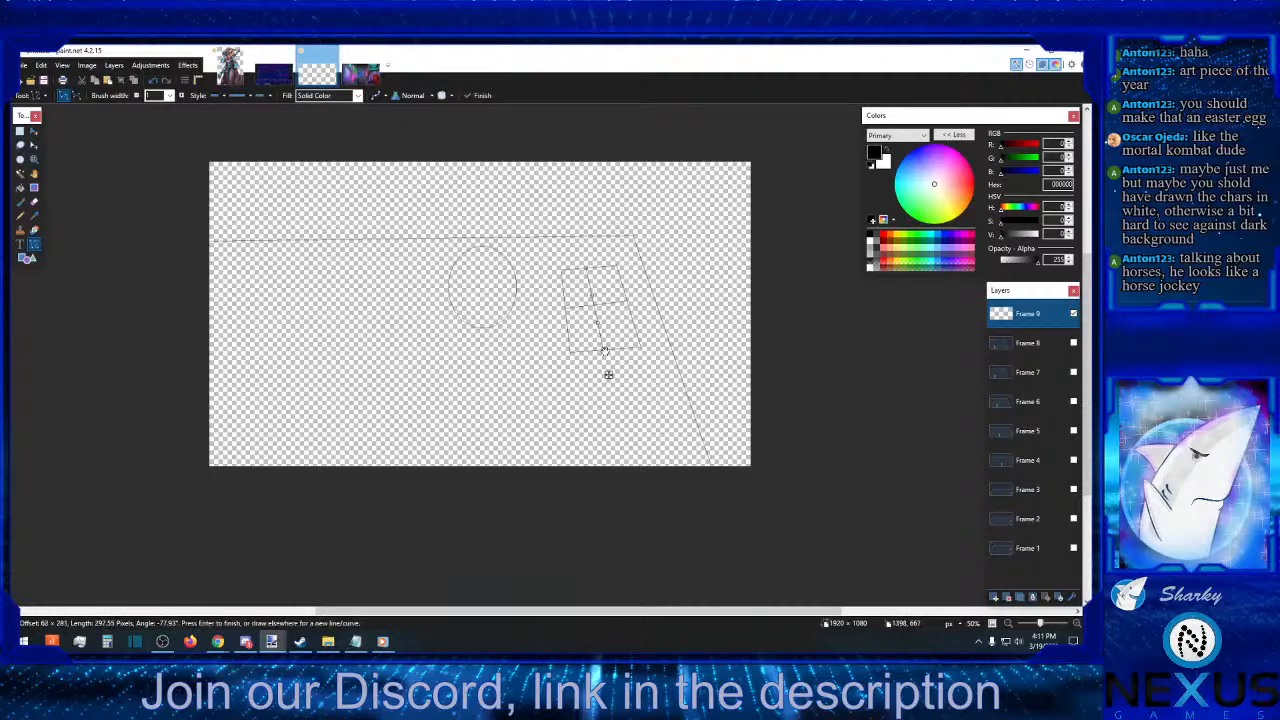
key("Return")
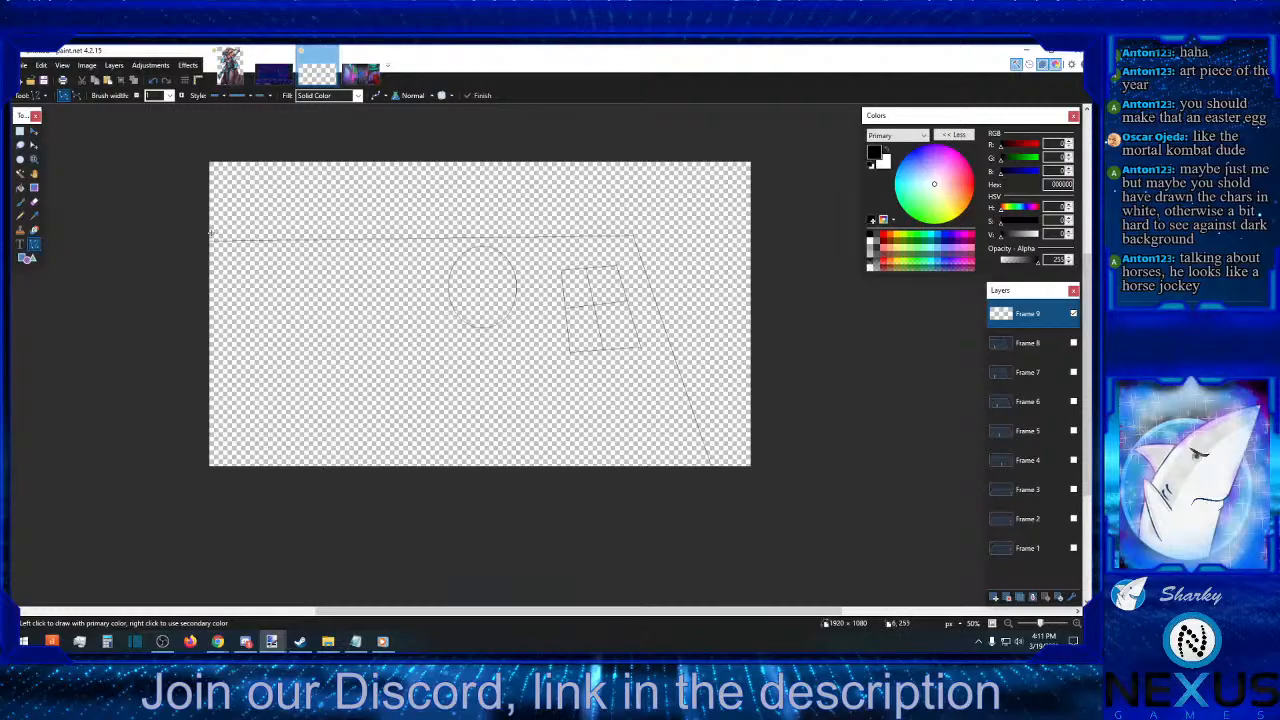
- Draw two more near-horizontal lines from the canvas's left edge above the first, linked at the corner by short lines, the topmost about 58 px
mouse_move(208, 232)
left_mouse_down()
mouse_move(641, 225)
mouse_move(653, 281)
mouse_move(645, 266)
left_mouse_up()
key("Return")
key("Return")
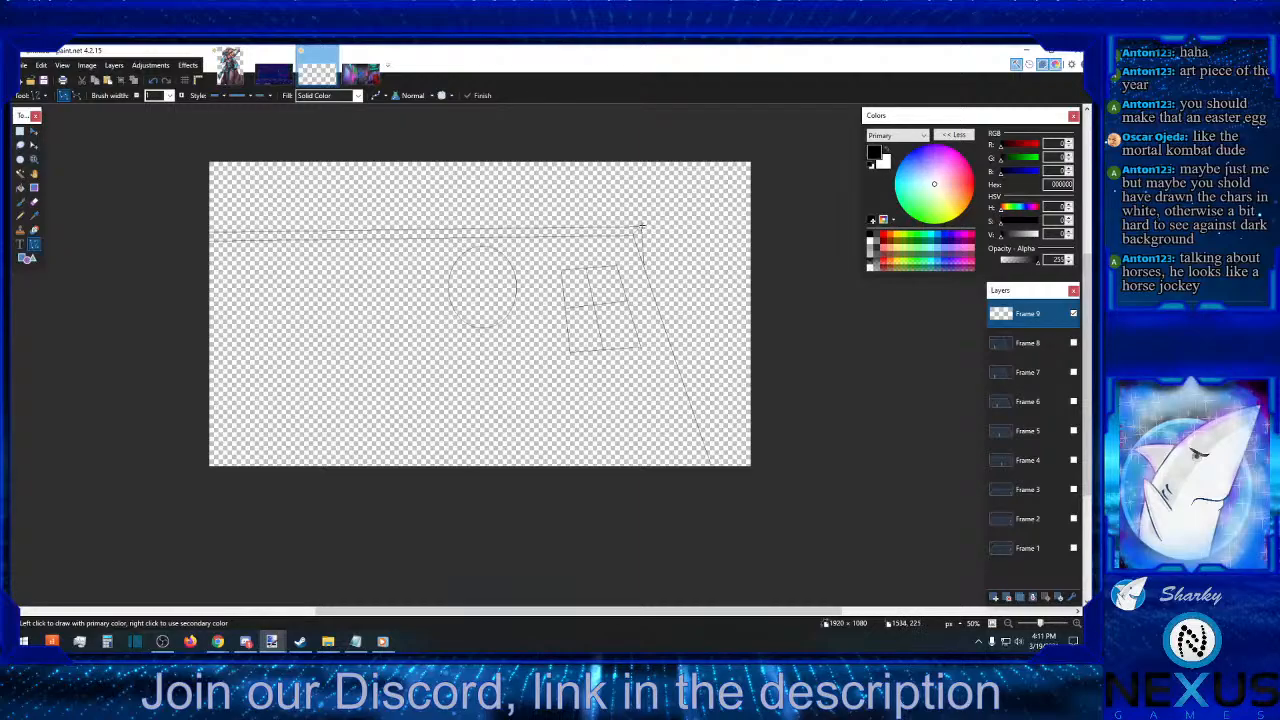
left_click_drag(638, 226, 635, 212)
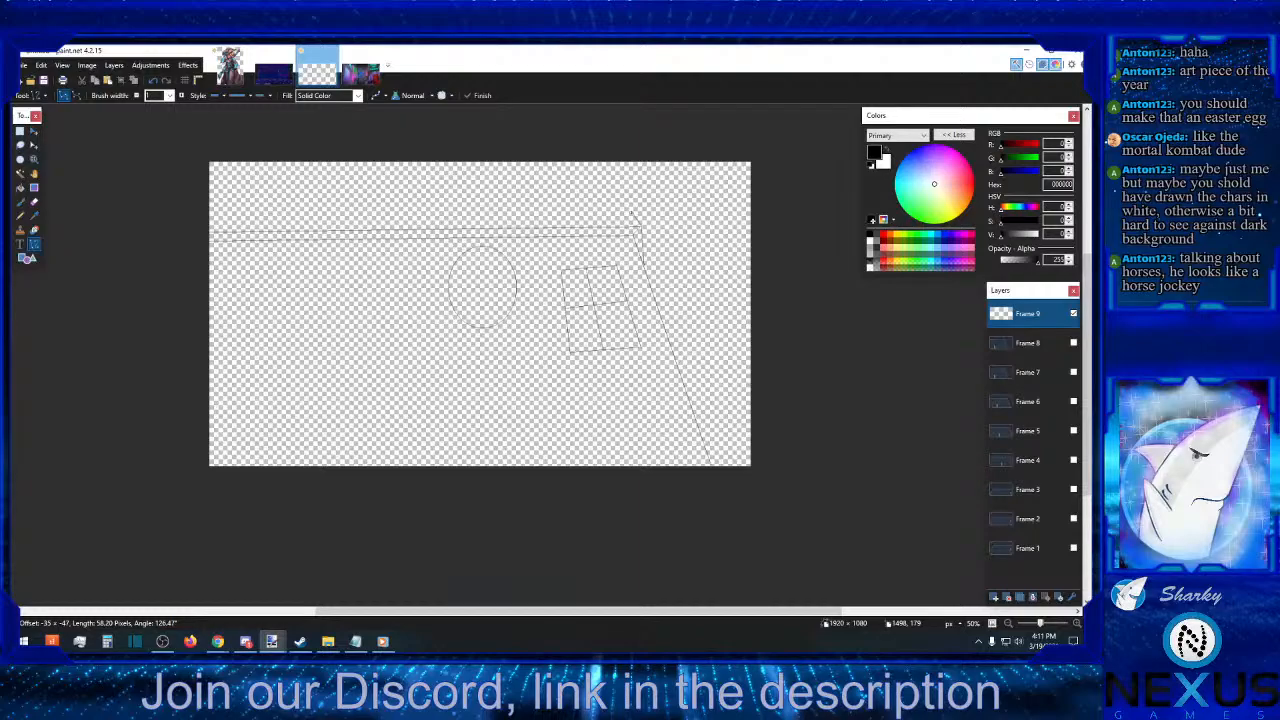
left_click_drag(632, 212, 206, 222)
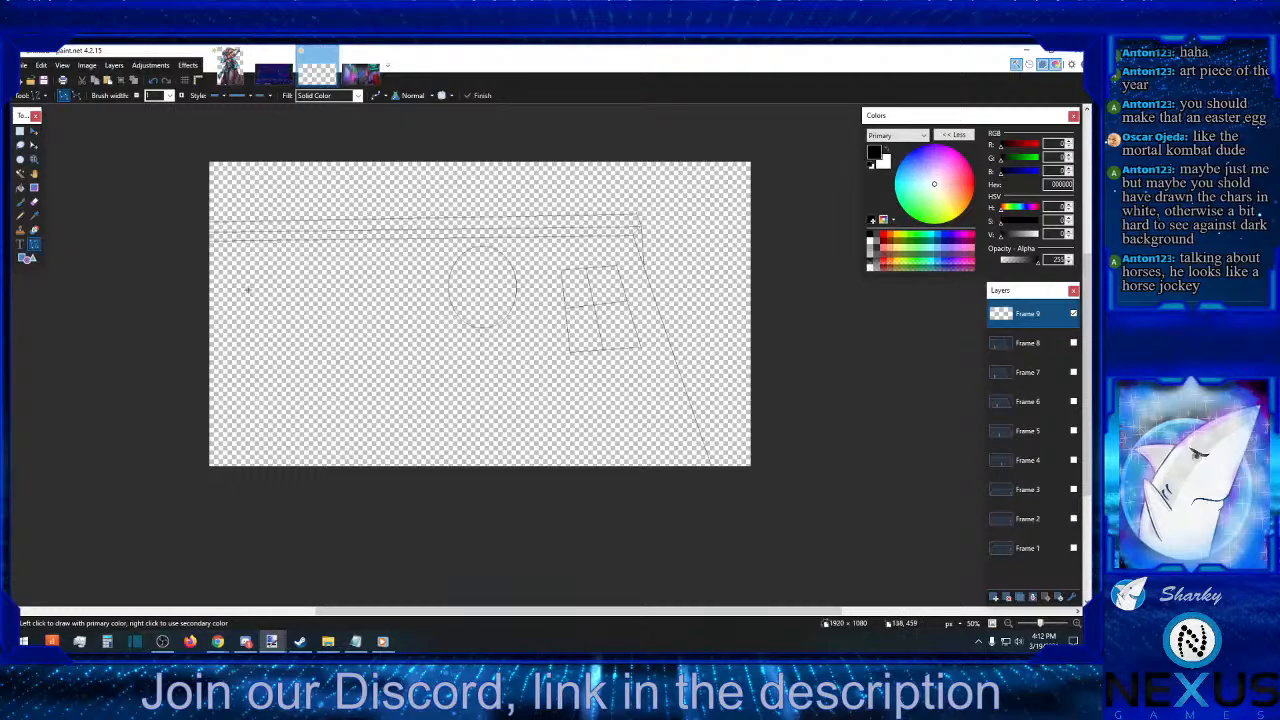
- Draw a four-pane window near the canvas's left edge, with a left side about 311 px, lower edge about 247 px and upright divider about 301 px
left_click_drag(230, 278, 229, 365)
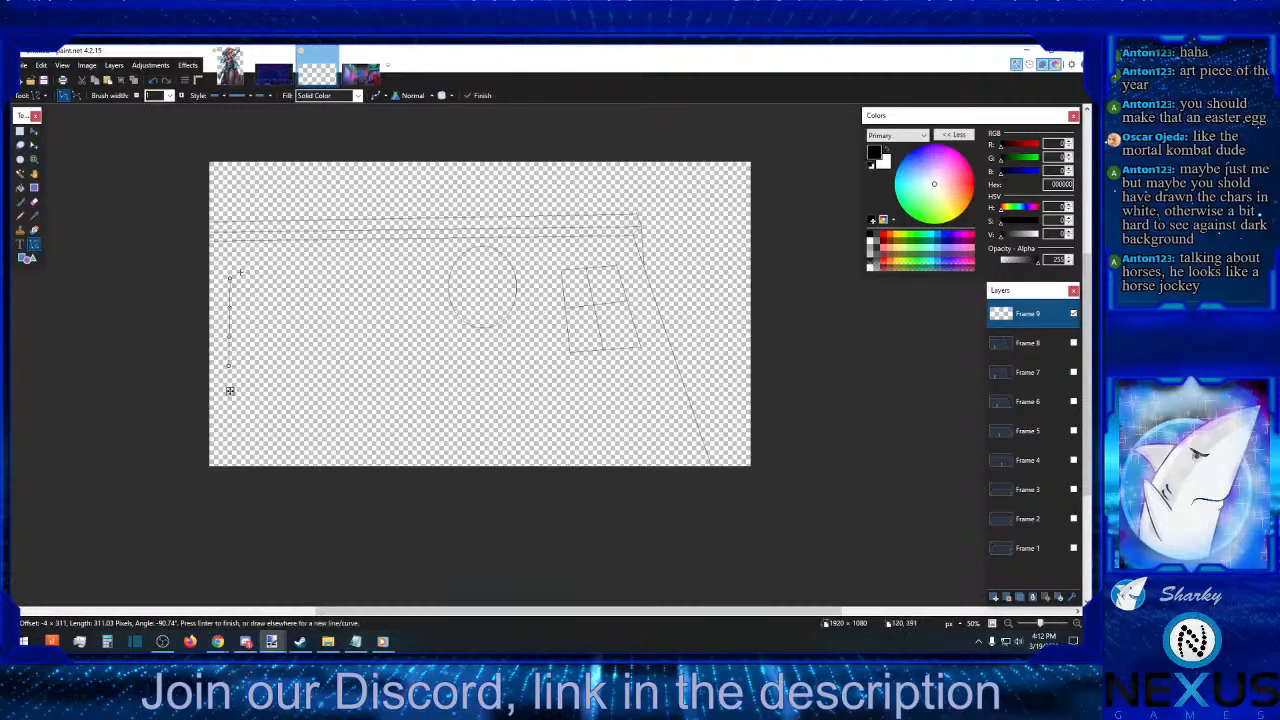
key("Return")
mouse_move(231, 278)
left_mouse_down()
mouse_move(308, 279)
mouse_move(297, 362)
left_mouse_up()
key("Return")
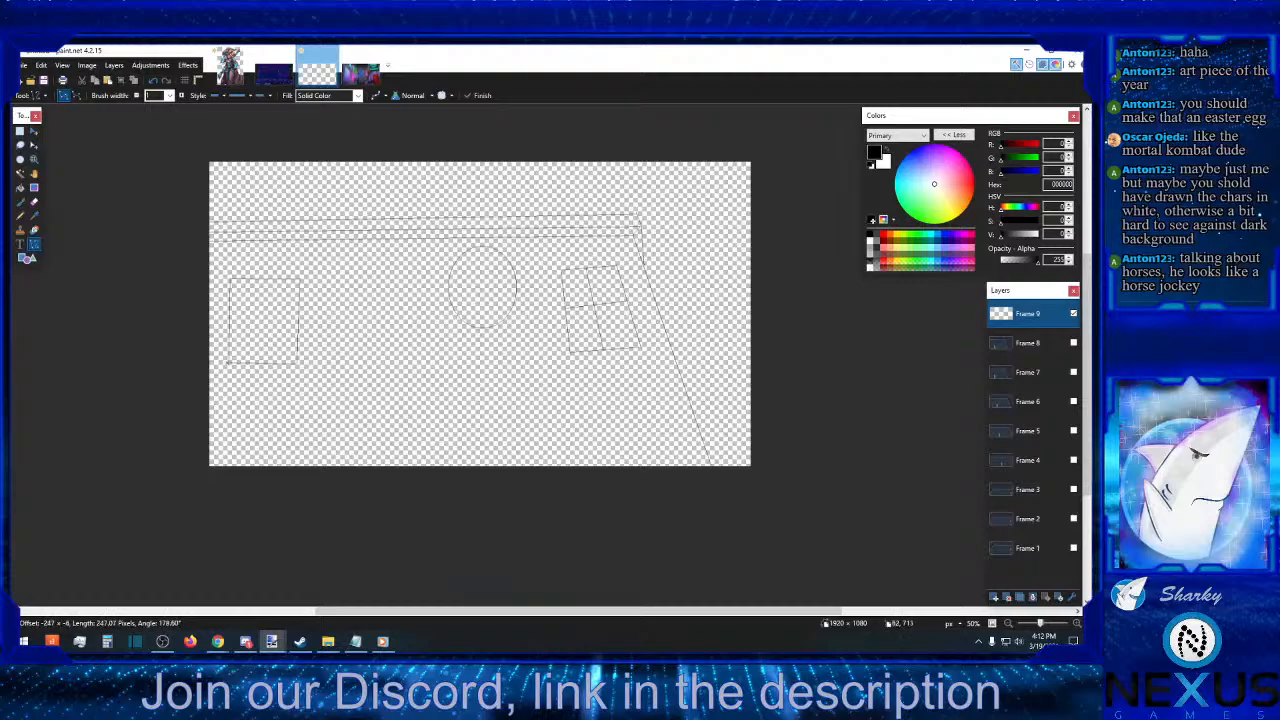
left_click_drag(297, 362, 229, 363)
key("Return")
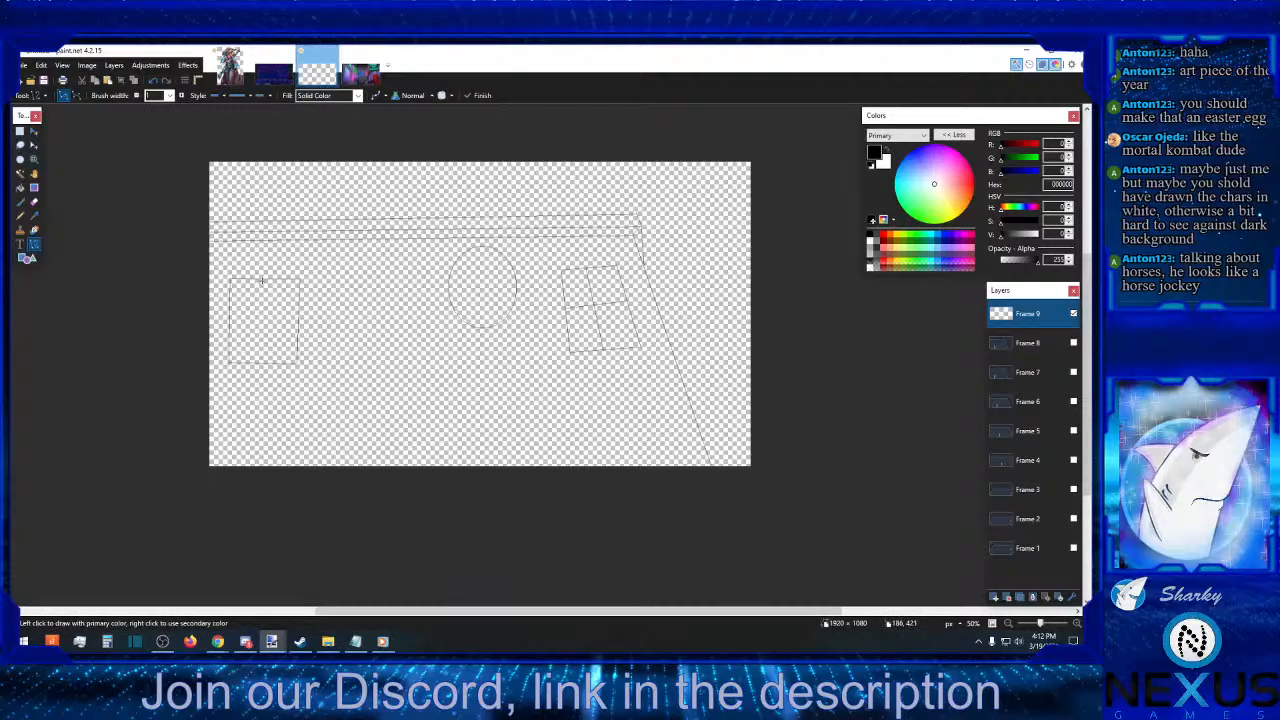
left_click_drag(264, 280, 262, 362)
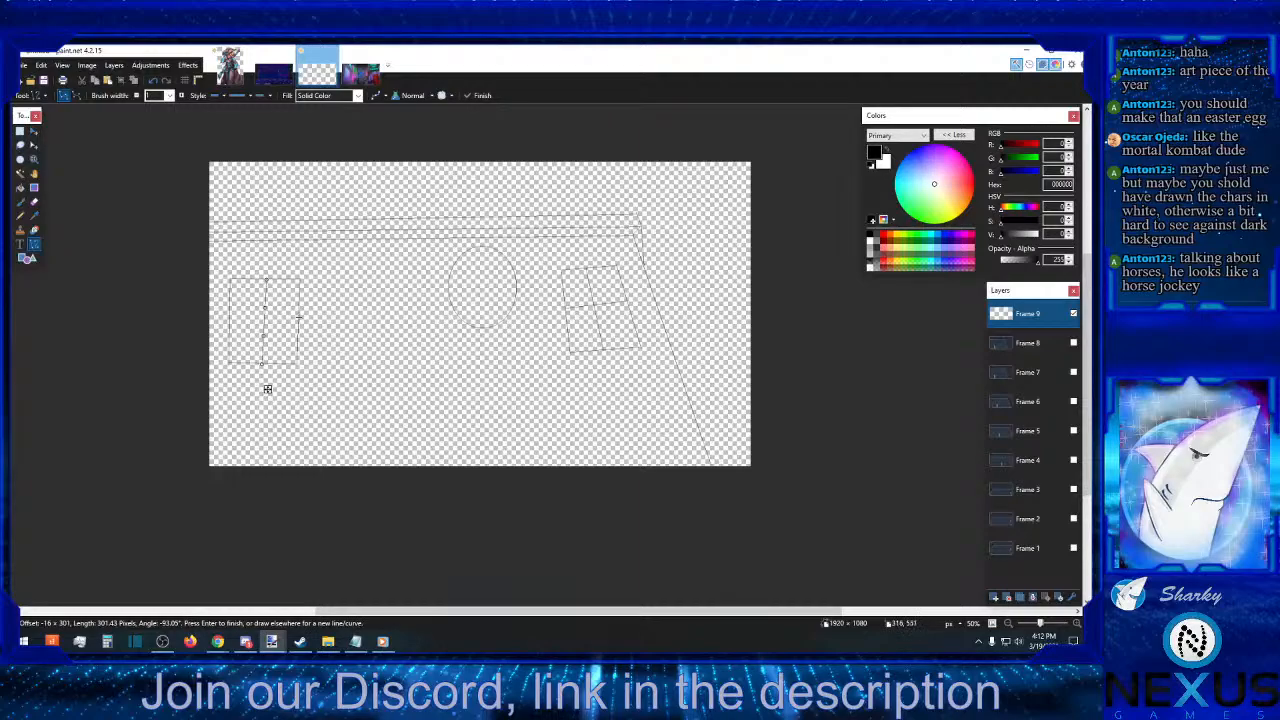
left_click_drag(298, 316, 230, 316)
key("Return")
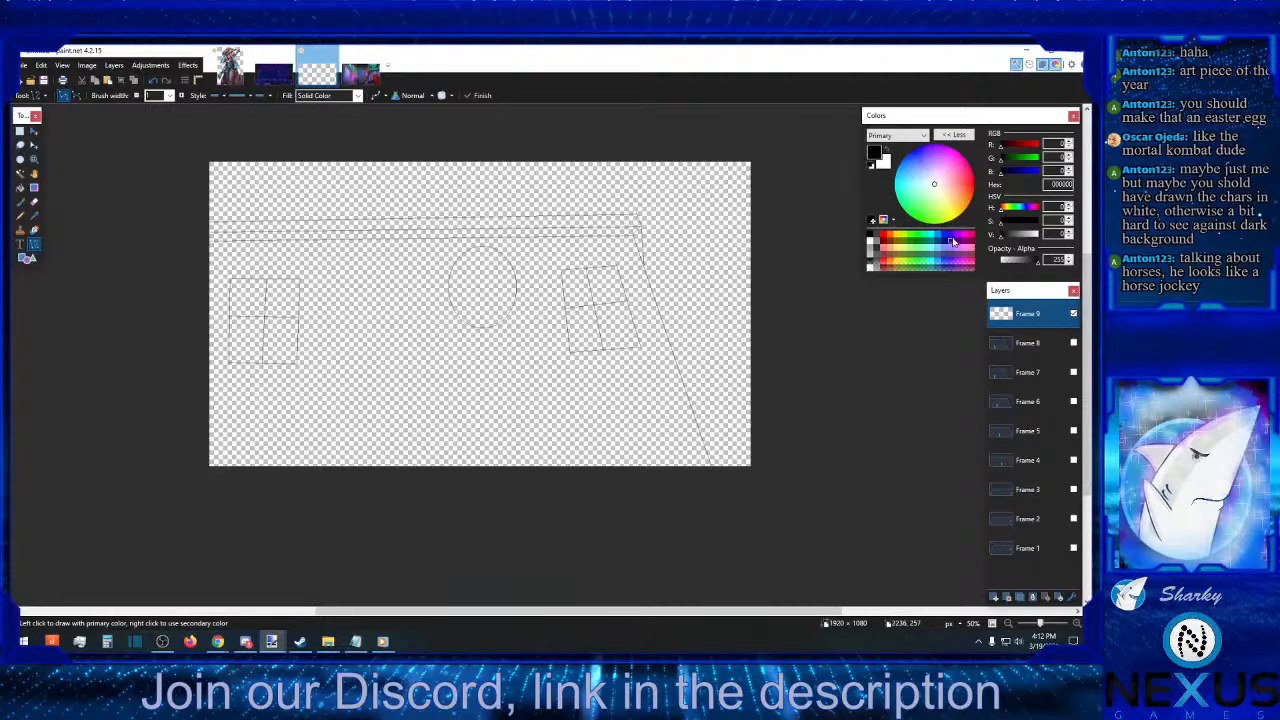
- Sample the dark background colour 2B2A38 from Frame 8 and make Frame 9 the active layer again
left_click(1037, 346)
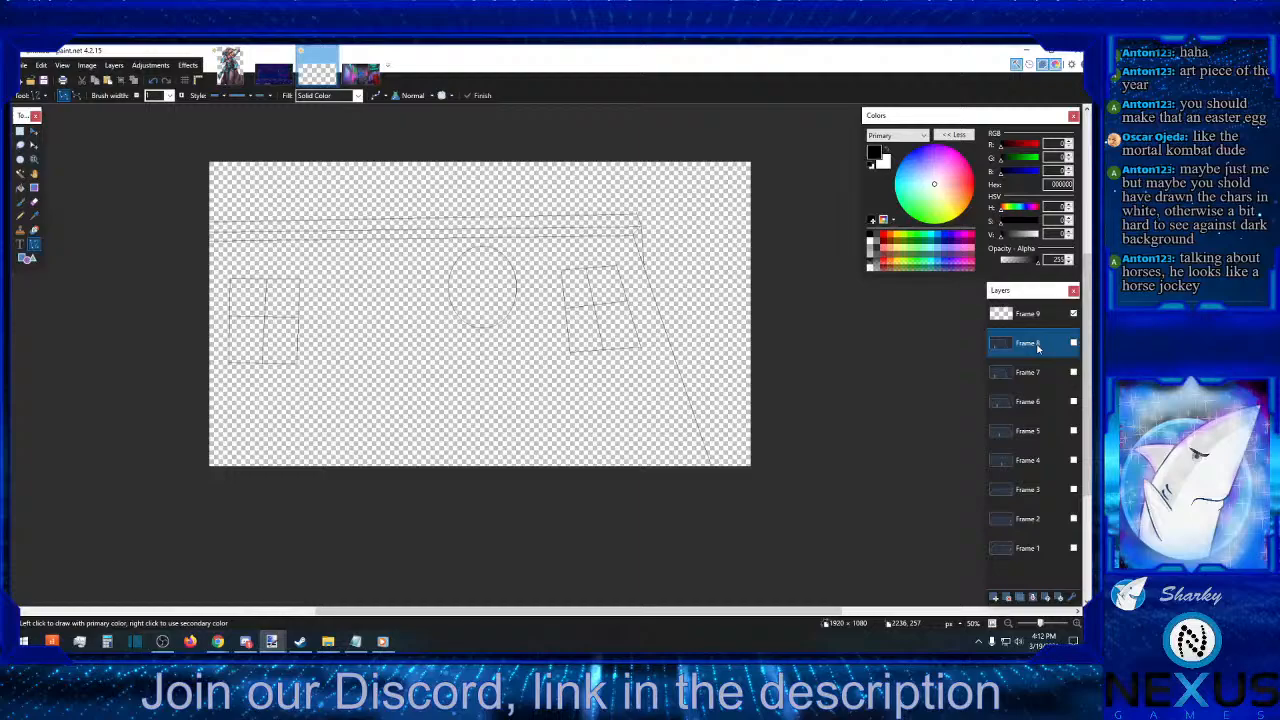
left_click(21, 216)
left_click(35, 217)
left_click(626, 175)
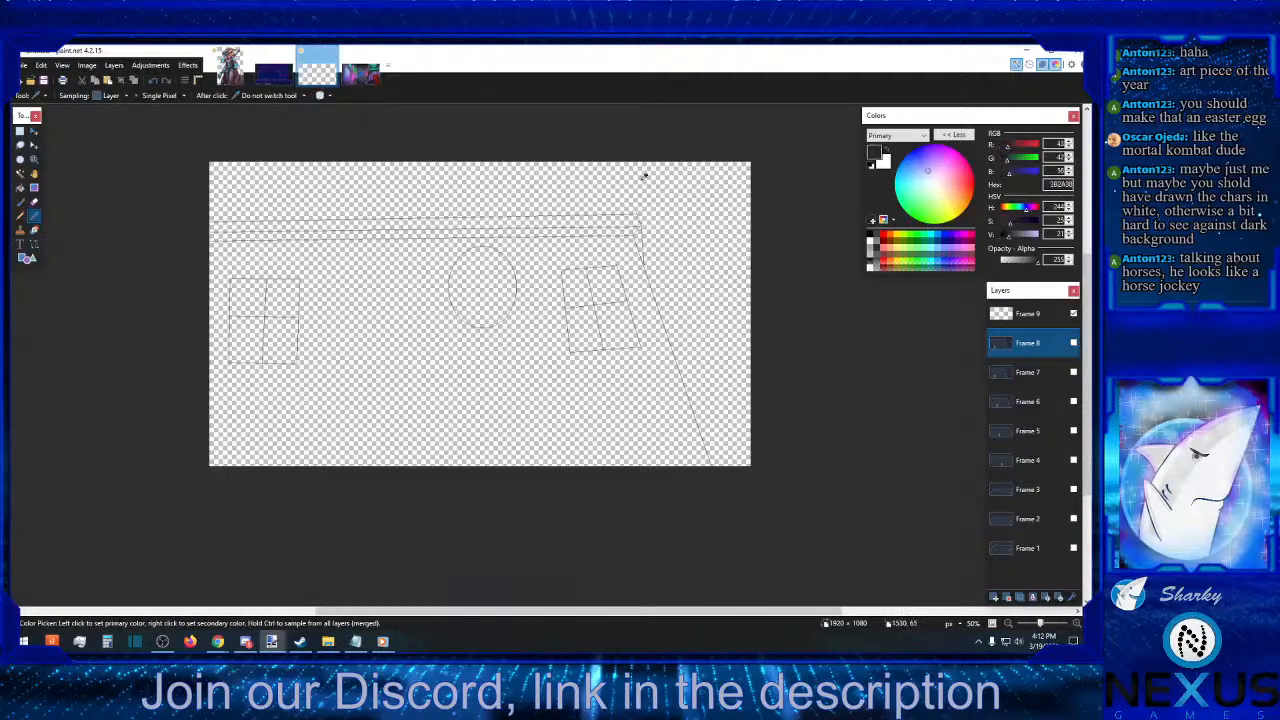
left_click(1028, 313)
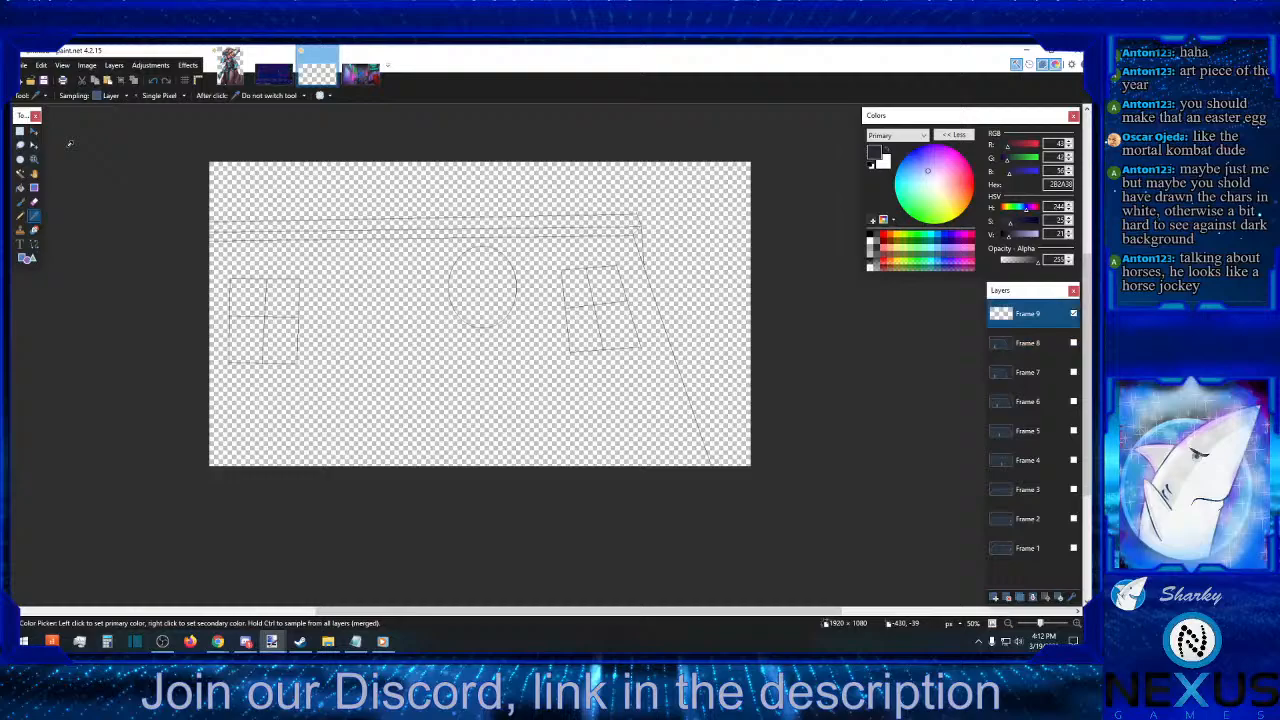
- Try filling Frame 9 with the sampled dark colour, first in global and then in contiguous flood mode, and undo both fills
left_click(20, 187)
left_click(532, 188)
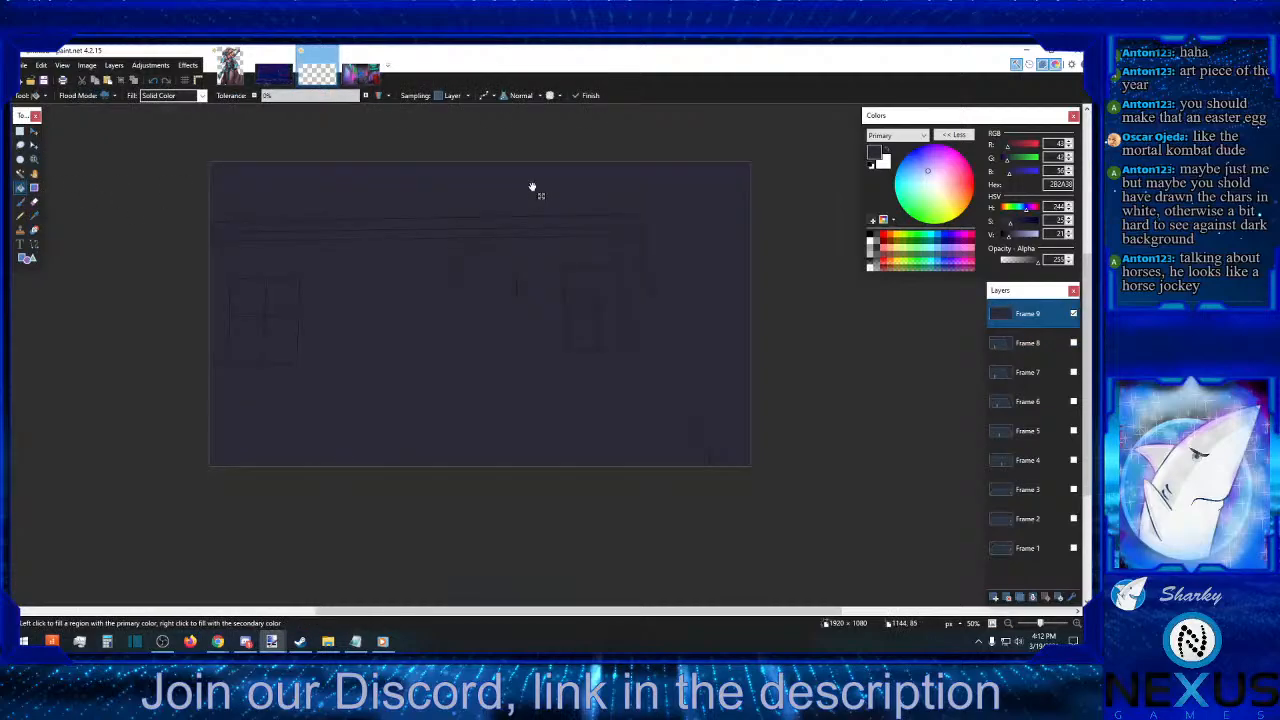
left_click(153, 81)
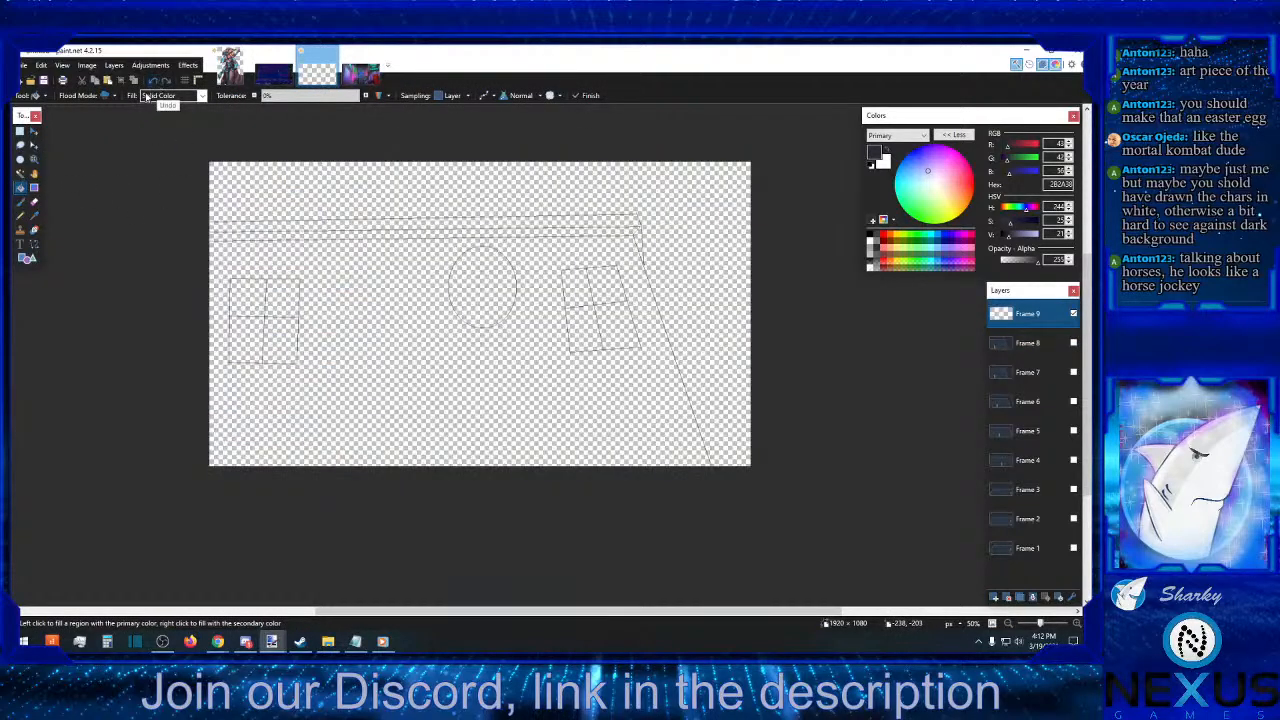
left_click(591, 172)
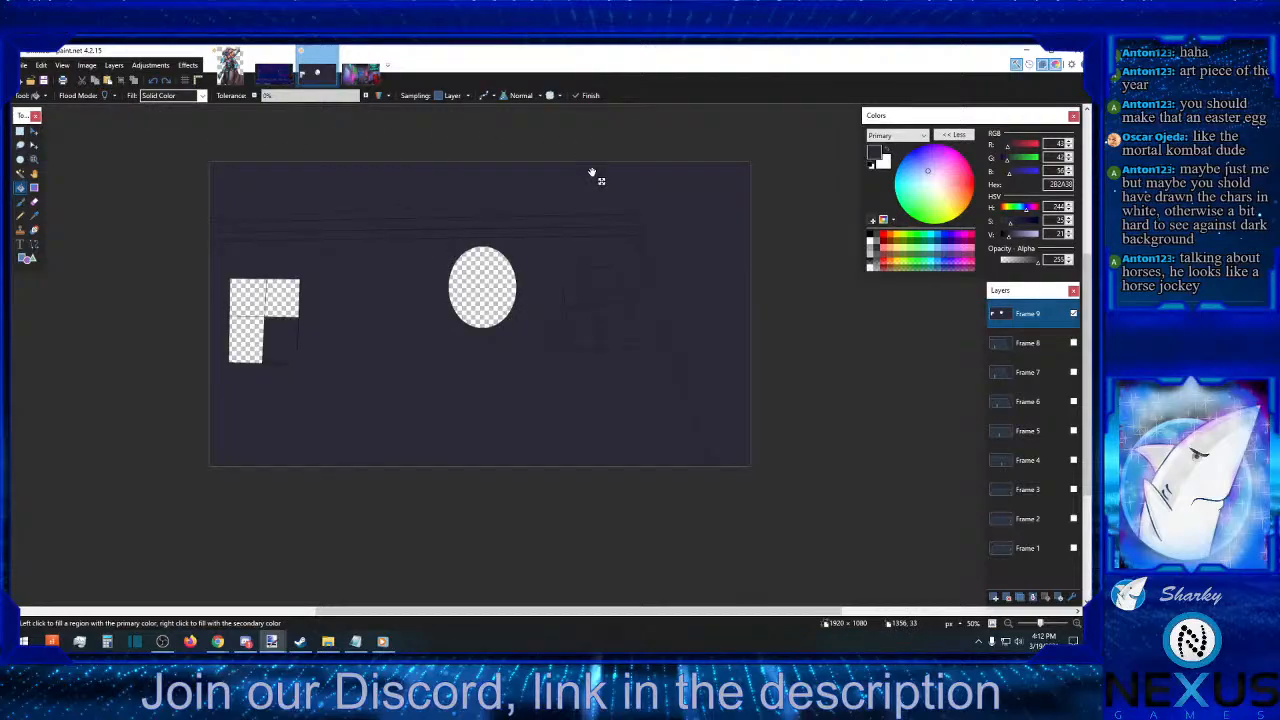
left_click(153, 81)
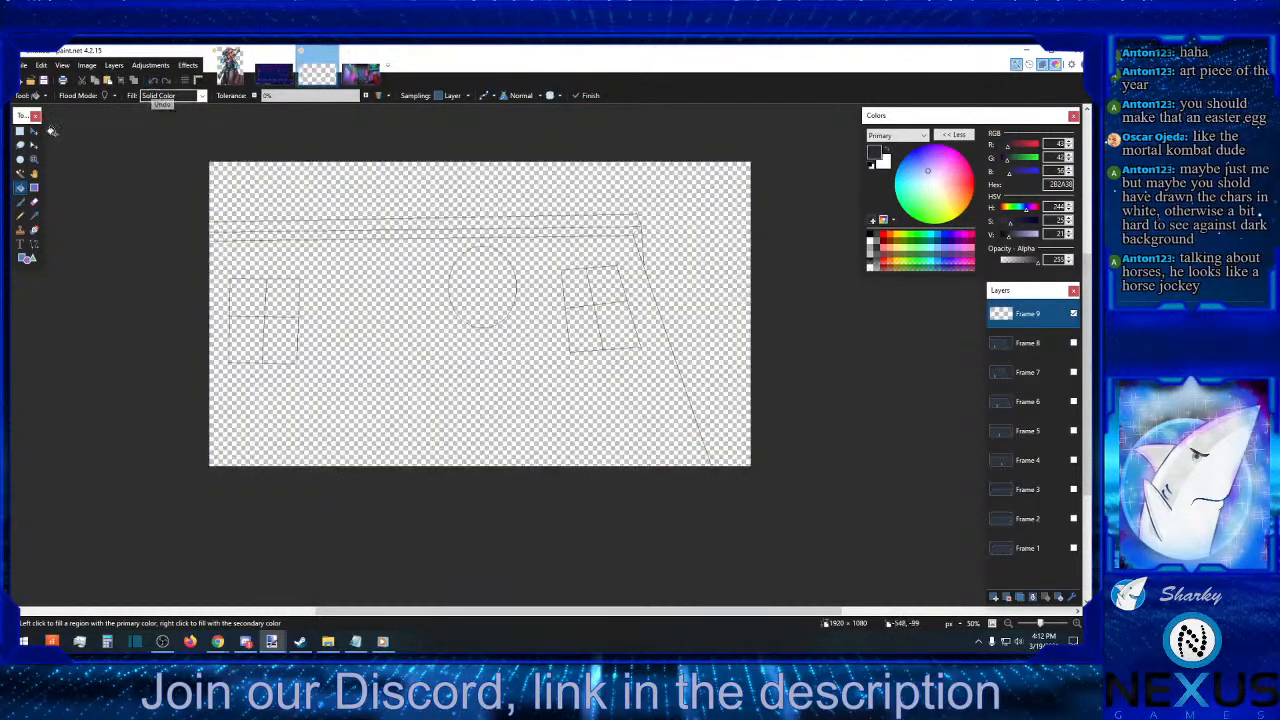
- Fill the Frame 9 background around the ellipse with the sampled dark colour
left_click(20, 215)
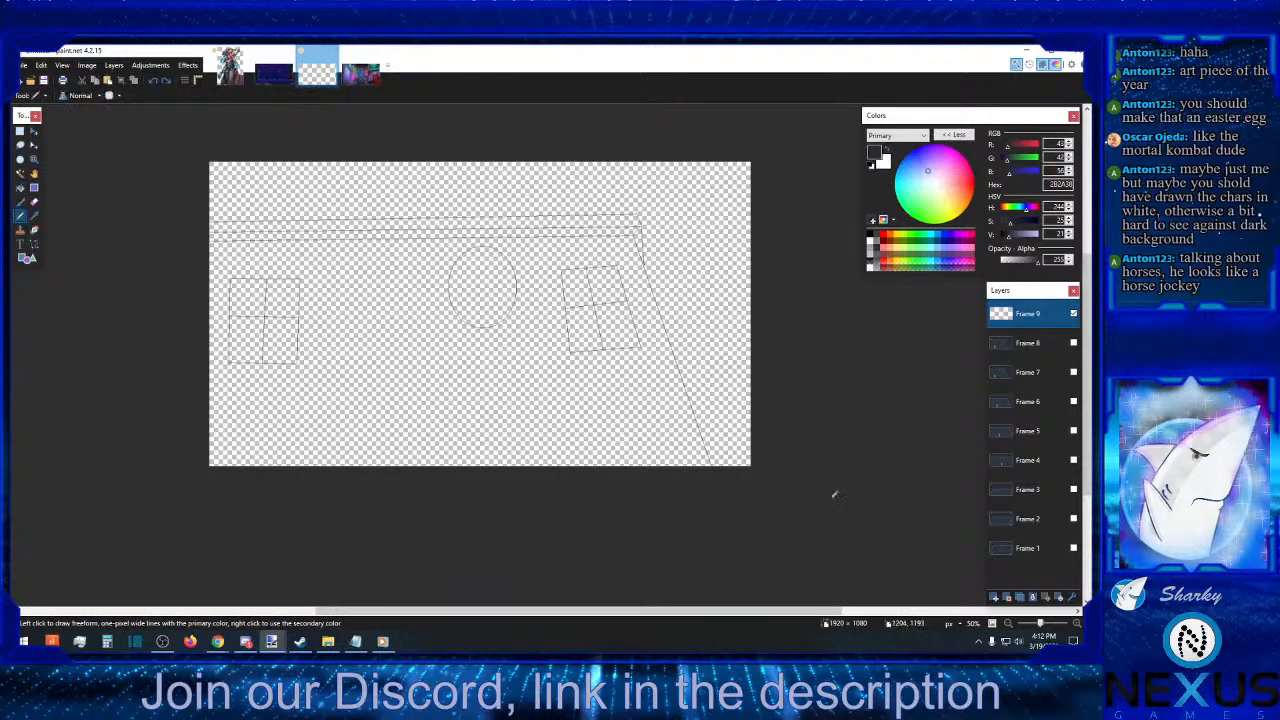
left_click(1077, 625)
left_click(1077, 625)
left_click(1077, 625)
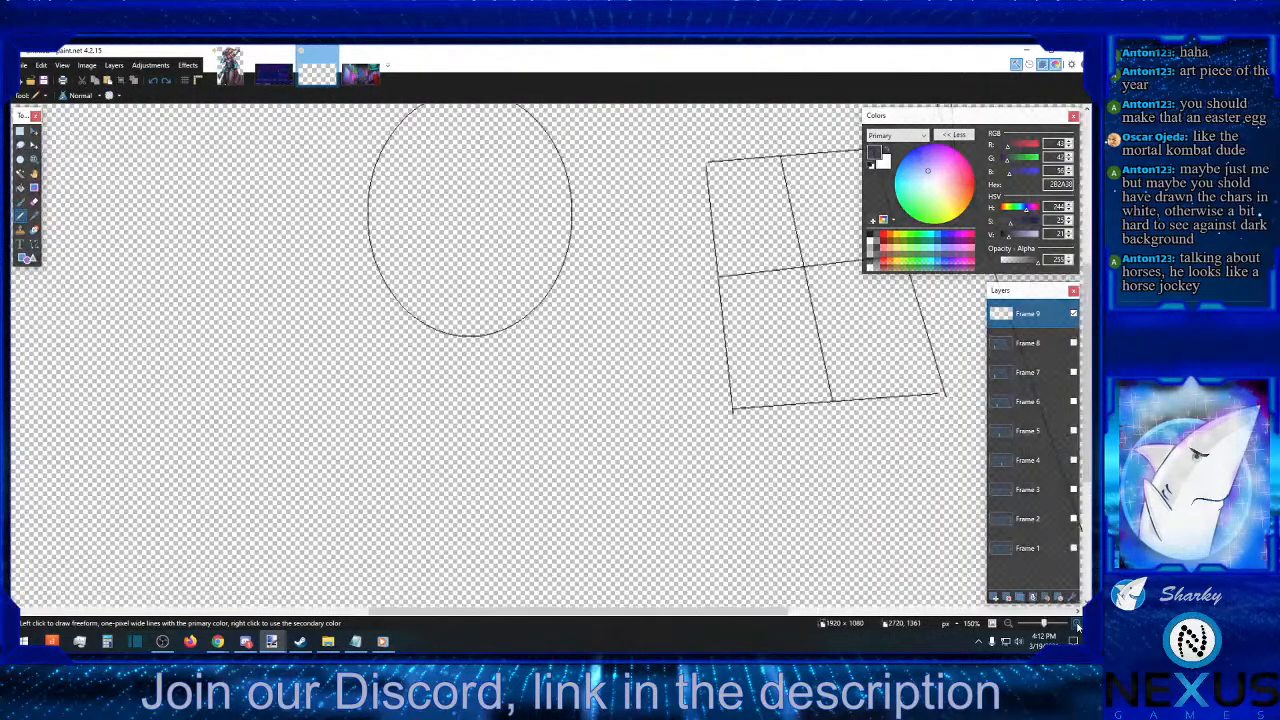
scroll(318, 505, "up", 3)
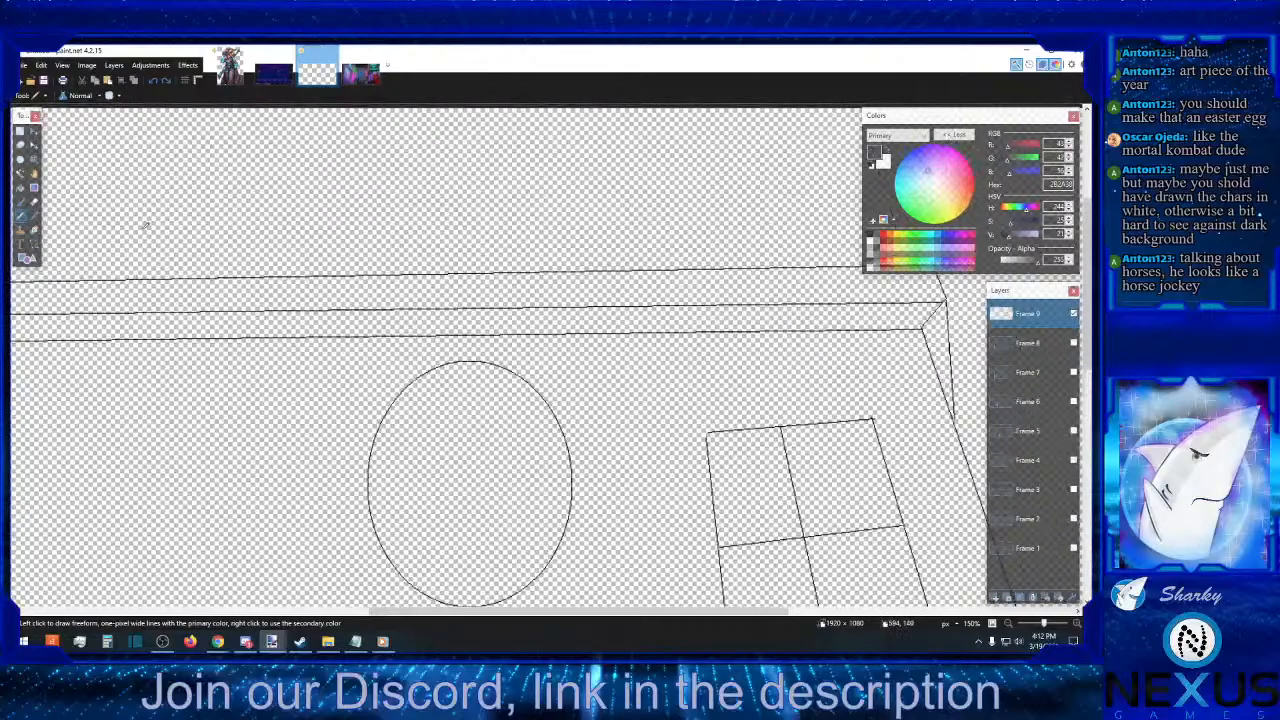
left_click(20, 187)
left_click(531, 205)
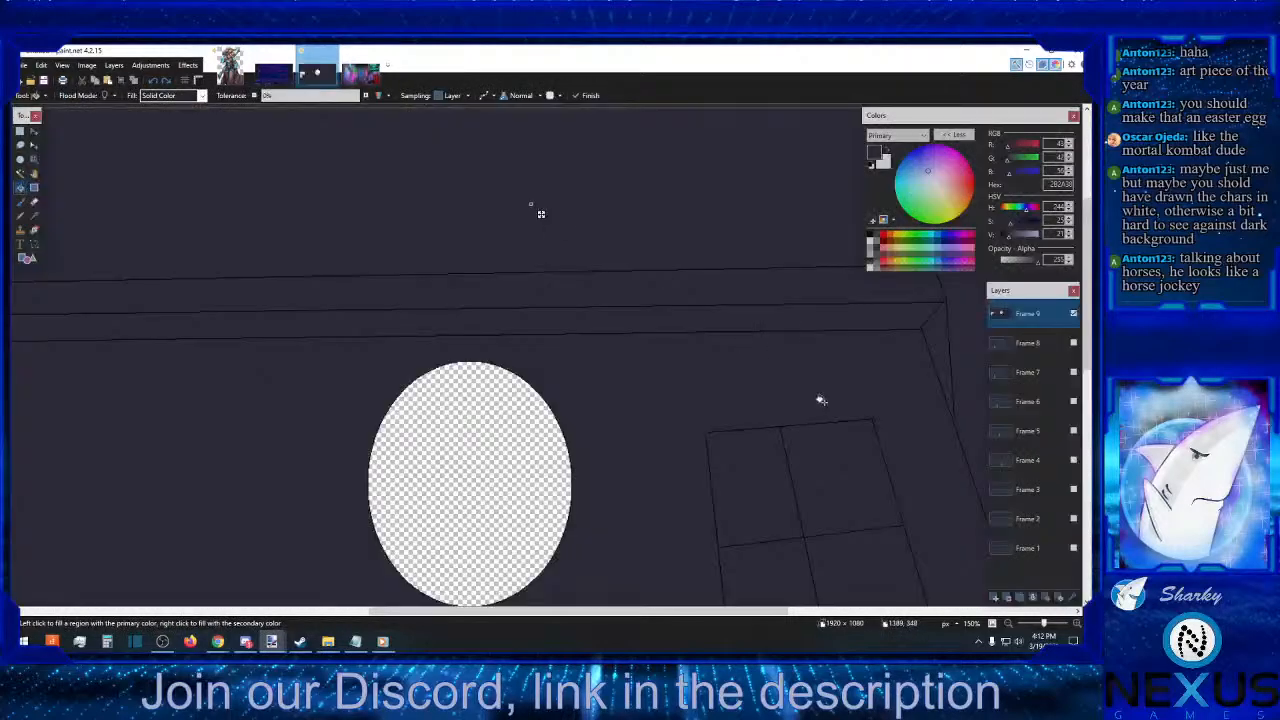
- Set the primary colour to black and close the gaps with the Pencil where the near-horizontal lines meet the slanted line
key("p")
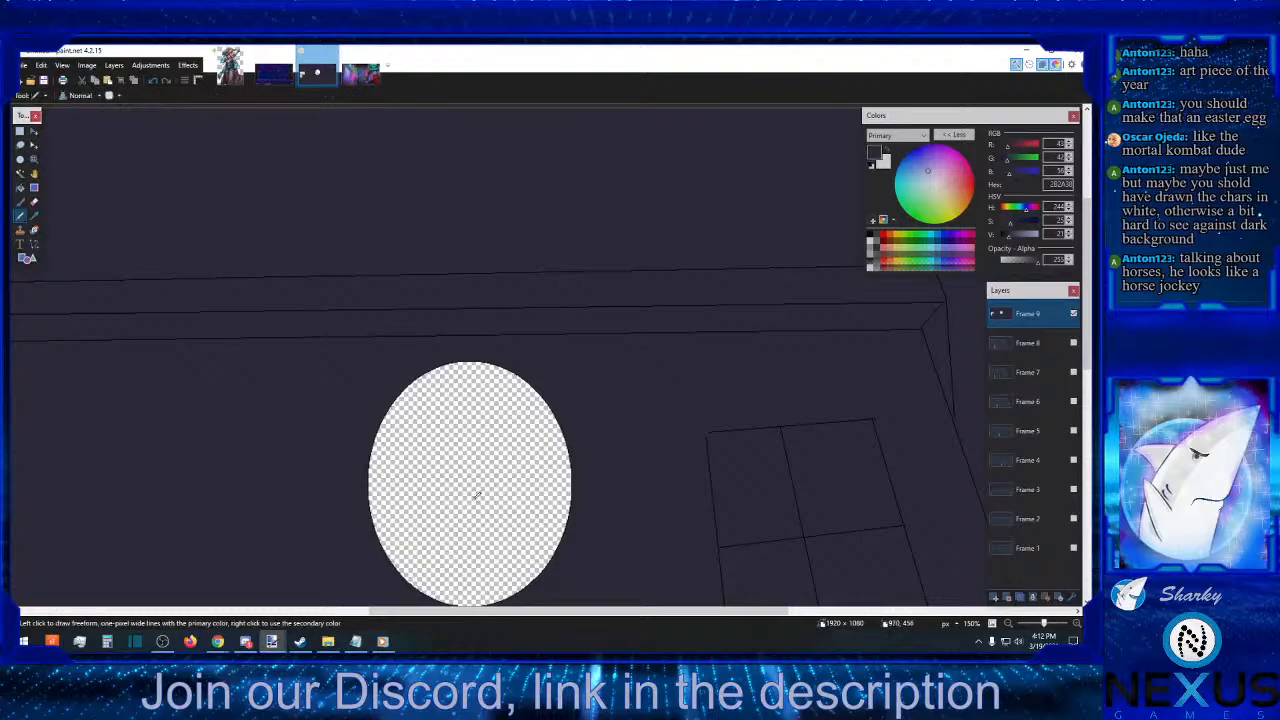
left_click_drag(463, 612, 607, 612)
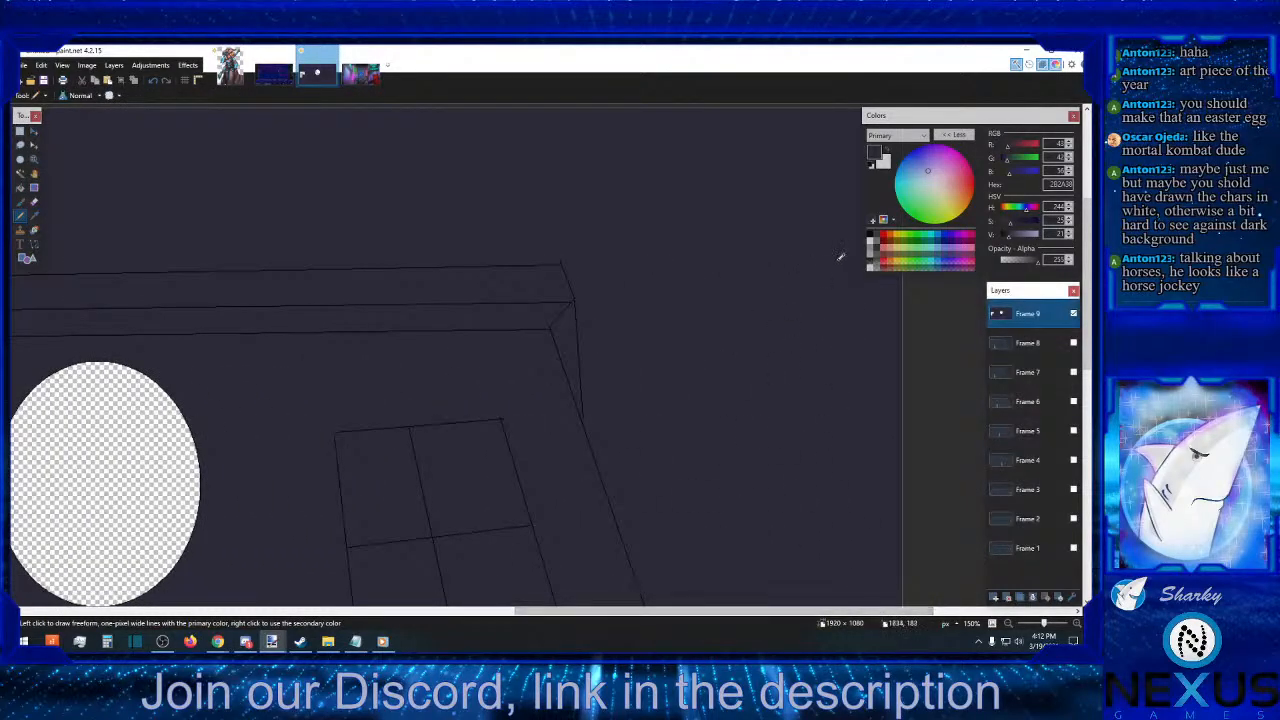
left_click(871, 236)
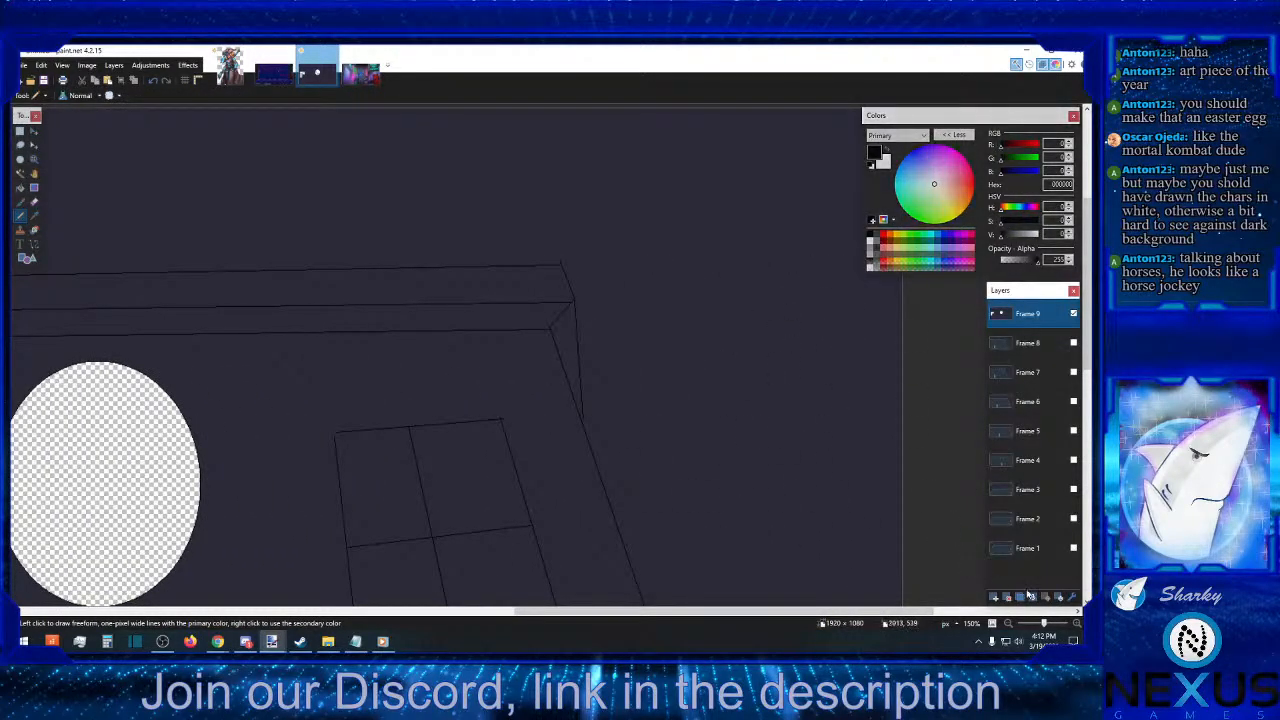
left_click(1077, 623)
left_click(1077, 623)
scroll(700, 374, "up", 2)
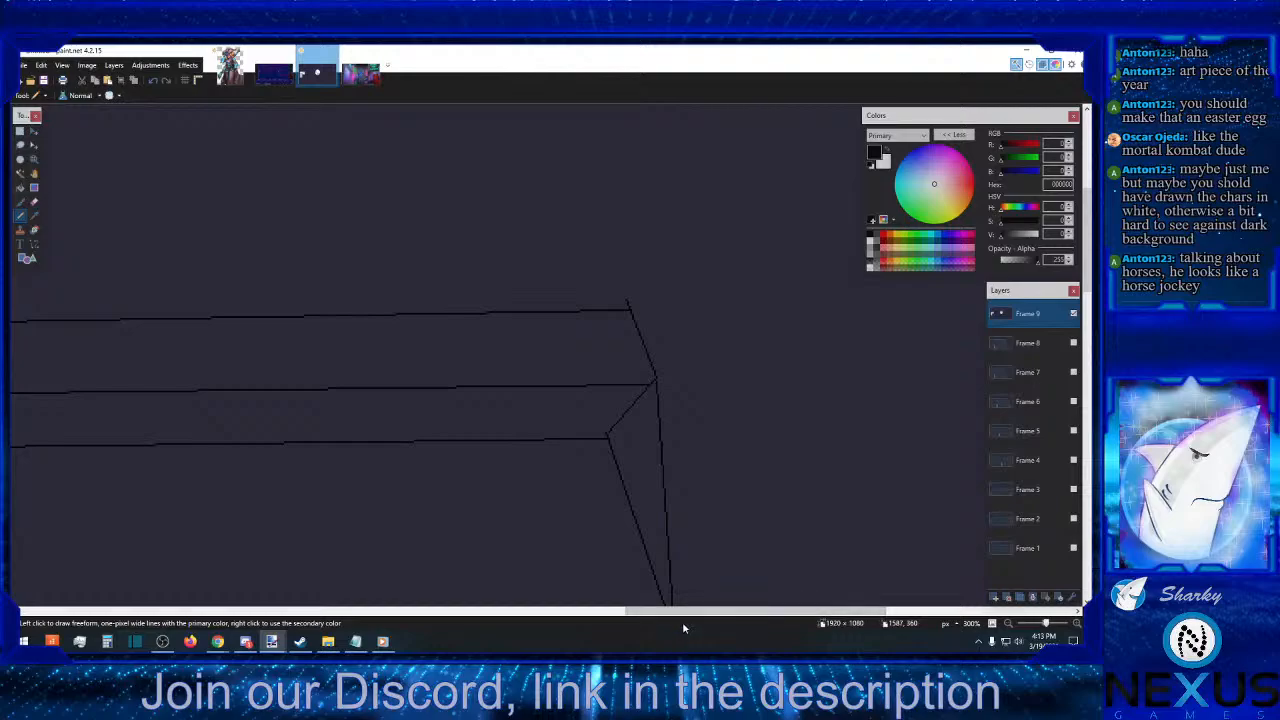
mouse_move(682, 622)
left_mouse_down()
mouse_move(98, 619)
mouse_move(692, 610)
left_mouse_up()
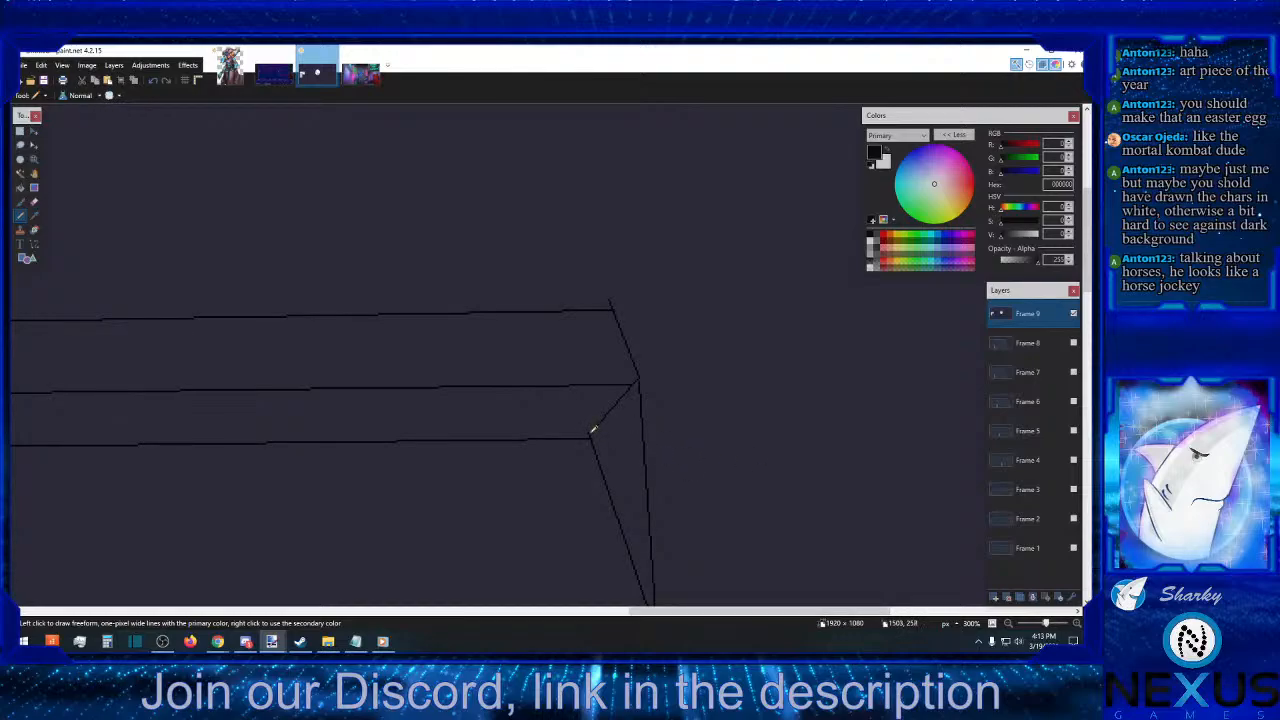
- Close the gaps at the corners of the window beside the slanted line and at that line's lower end by the canvas edge
scroll(554, 486, "down", 3)
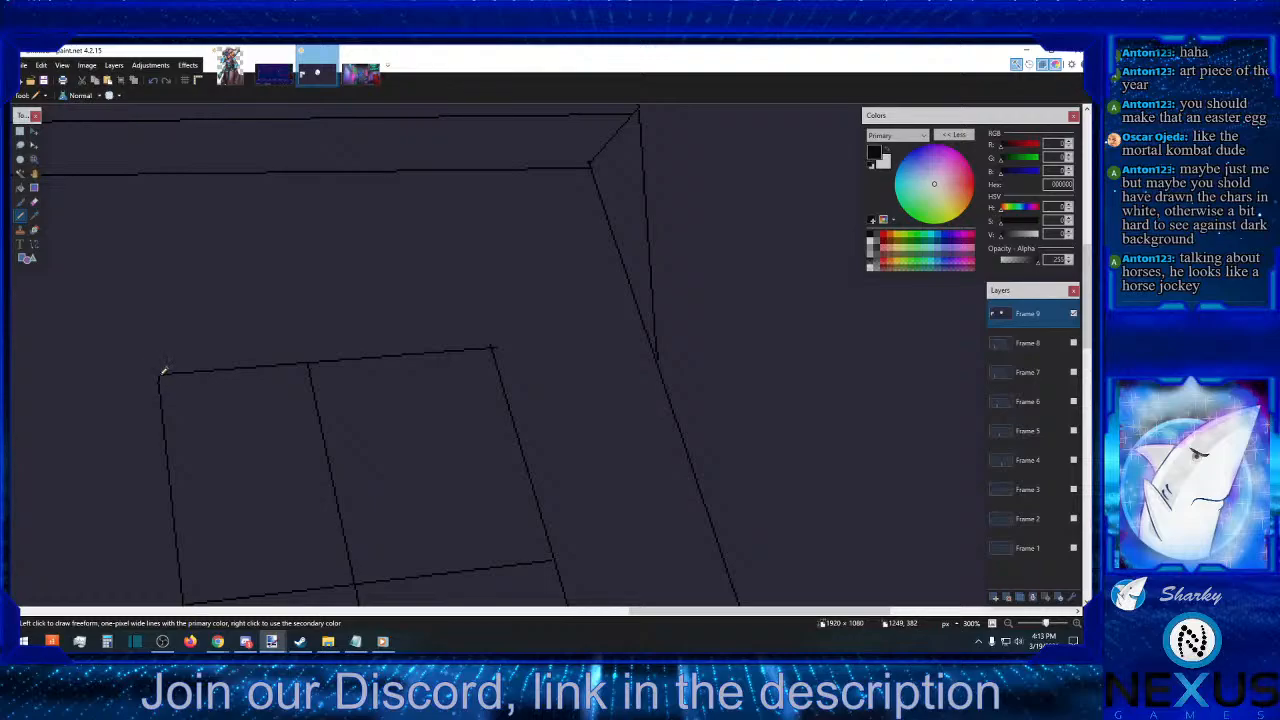
scroll(163, 429, "down", 5)
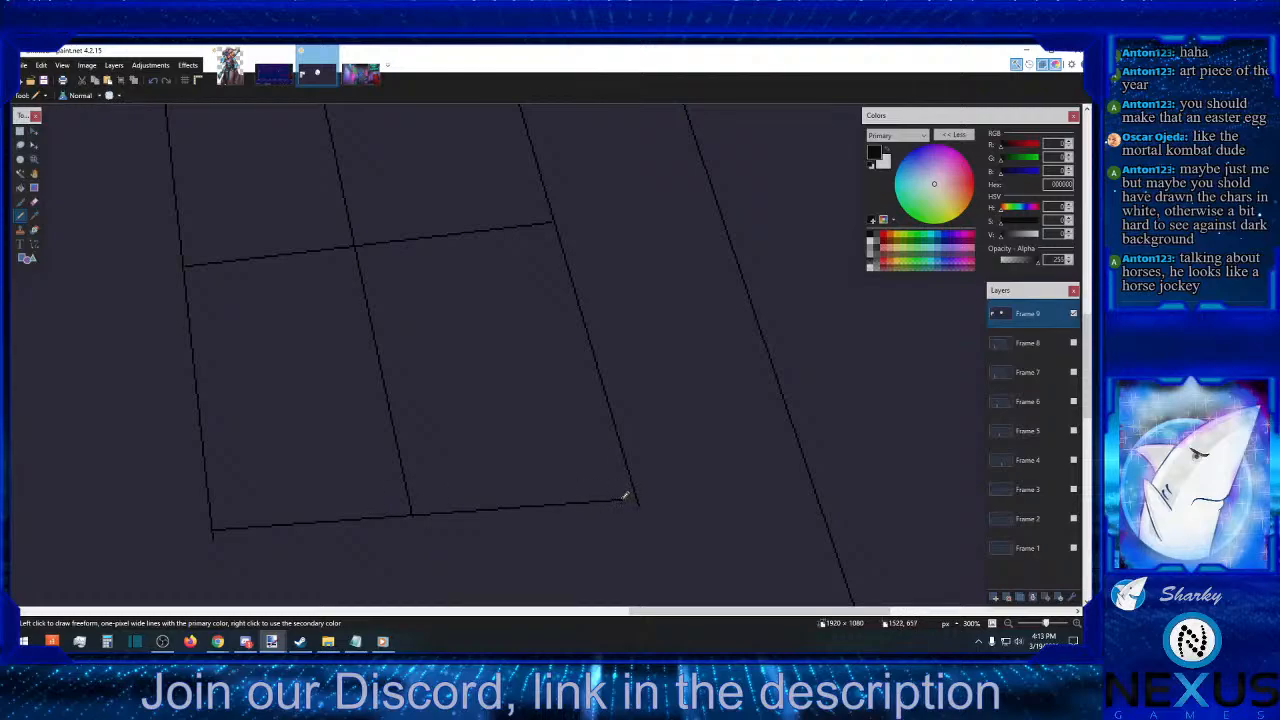
scroll(806, 528, "down", 10)
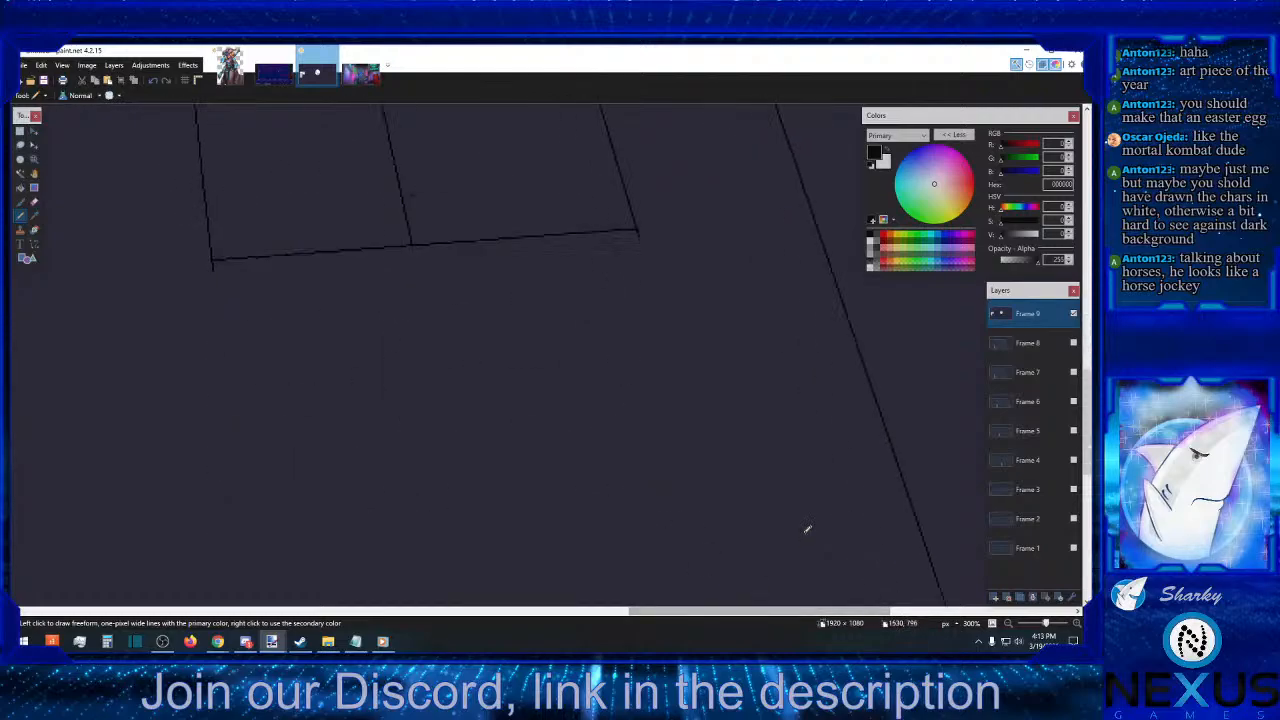
scroll(790, 535, "down", 5)
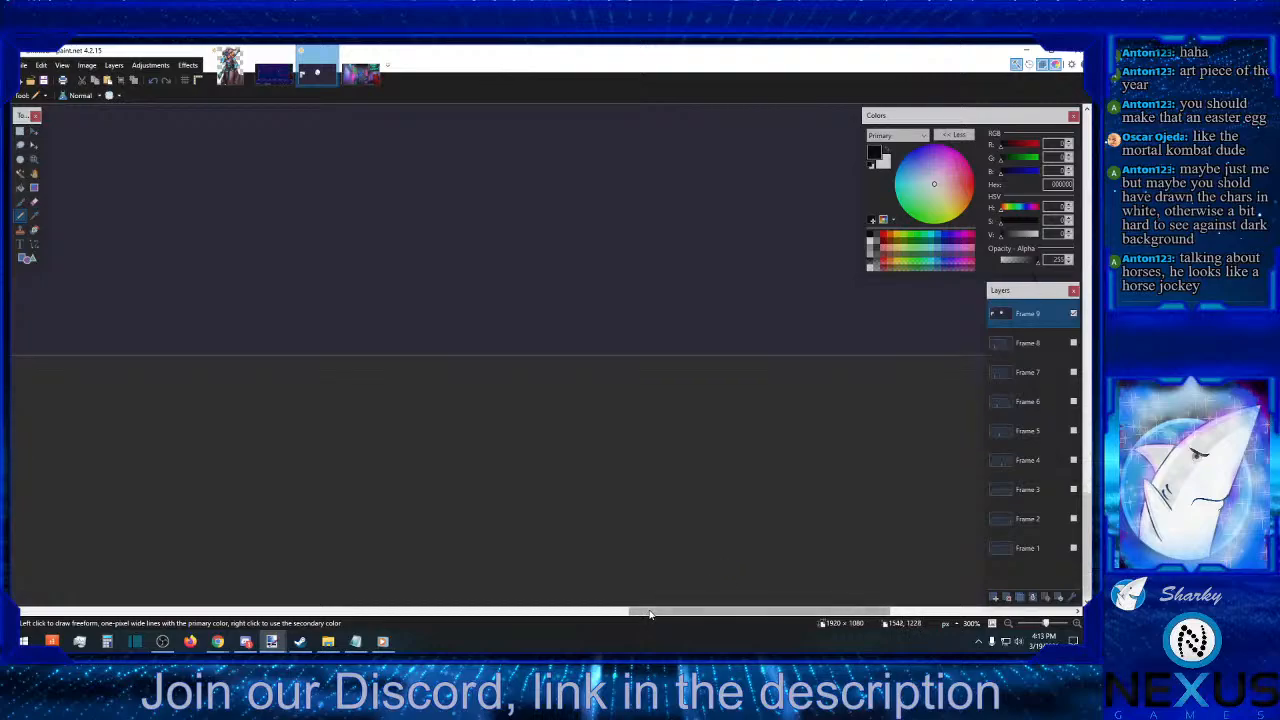
scroll(657, 615, "left", 5)
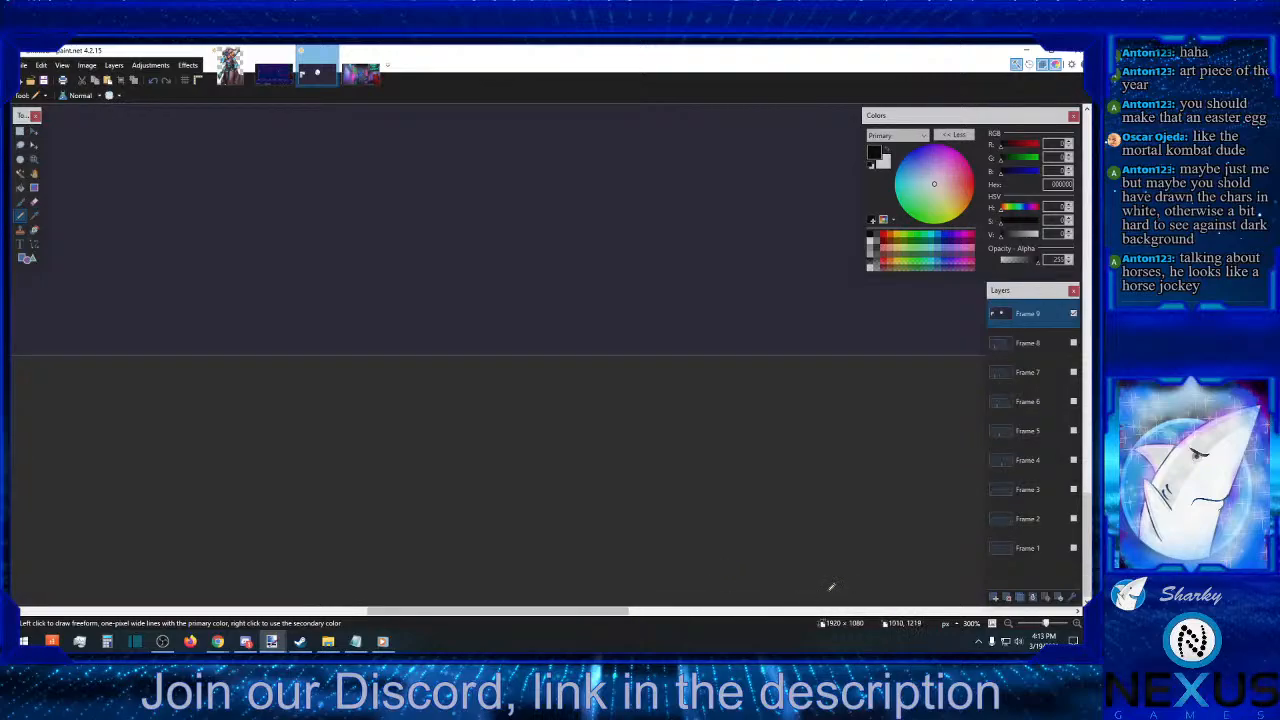
scroll(828, 615, "right", 5)
left_click_drag(888, 612, 980, 610)
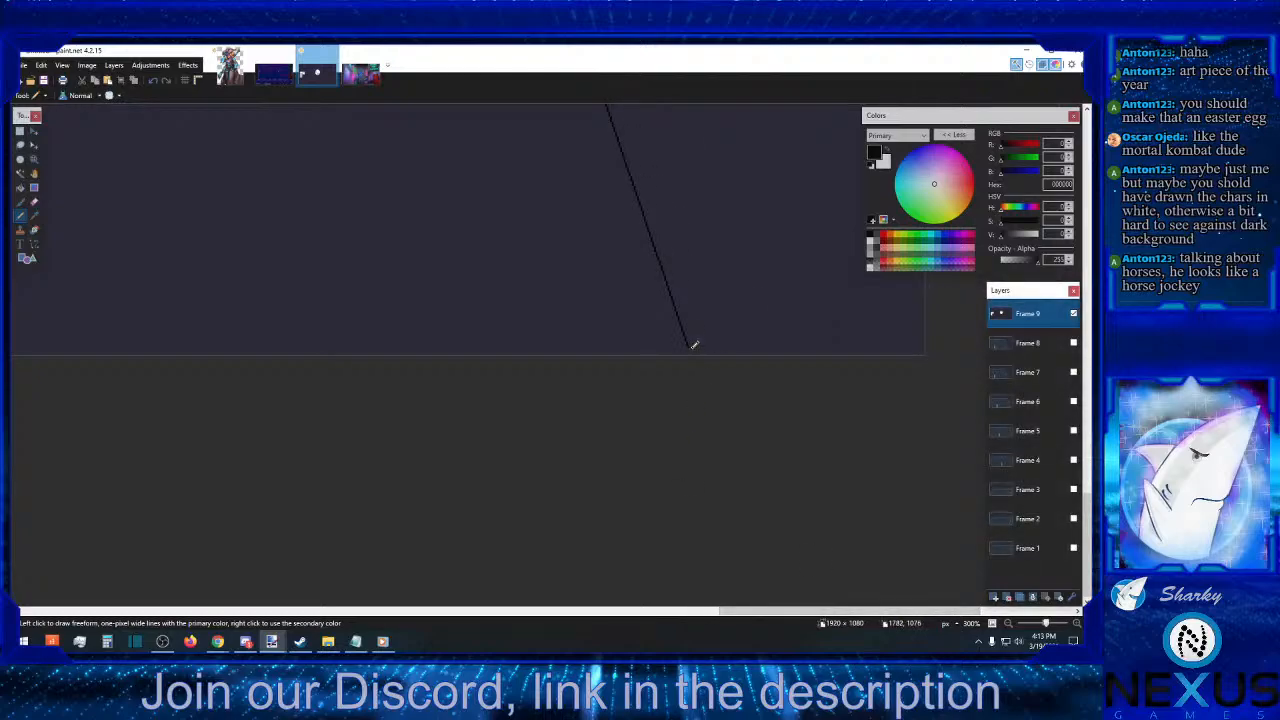
scroll(529, 440, "up", 8)
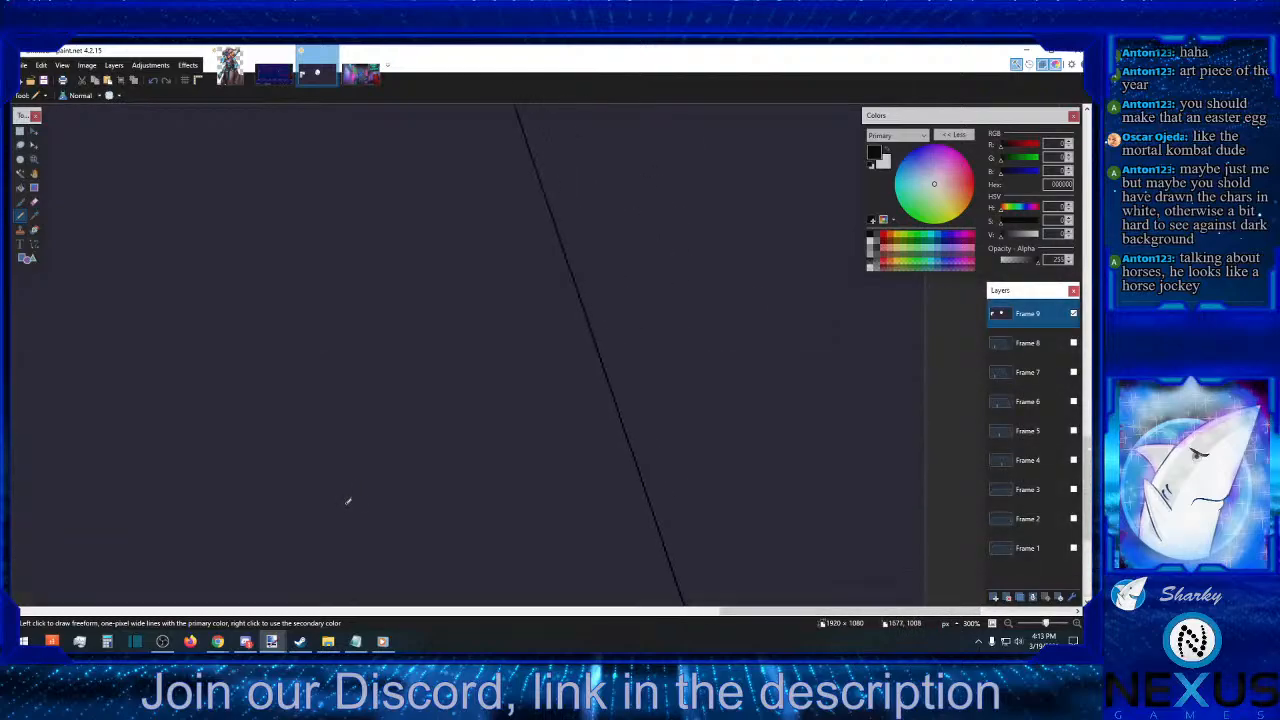
- Inspect the window outlines and ceiling lines on Frame 9 for remaining gaps, up close and across the whole canvas
scroll(414, 490, "up", 3)
left_click(683, 613)
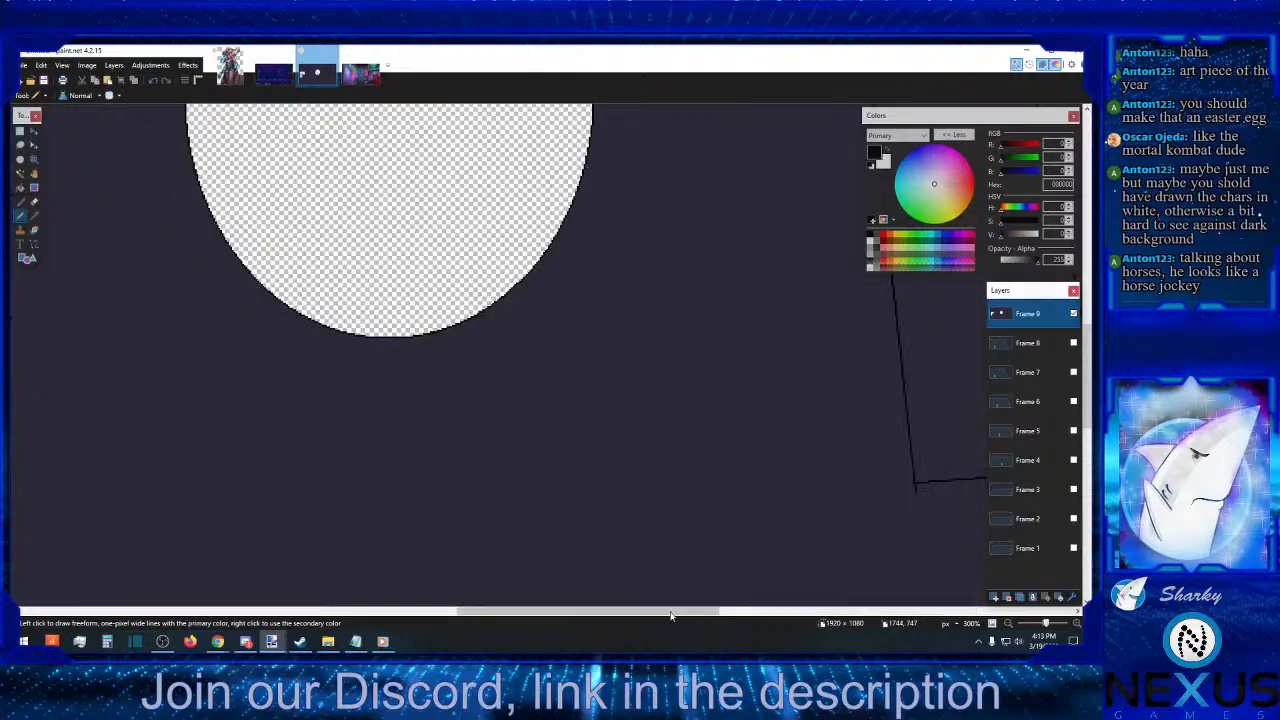
left_click_drag(657, 613, 318, 613)
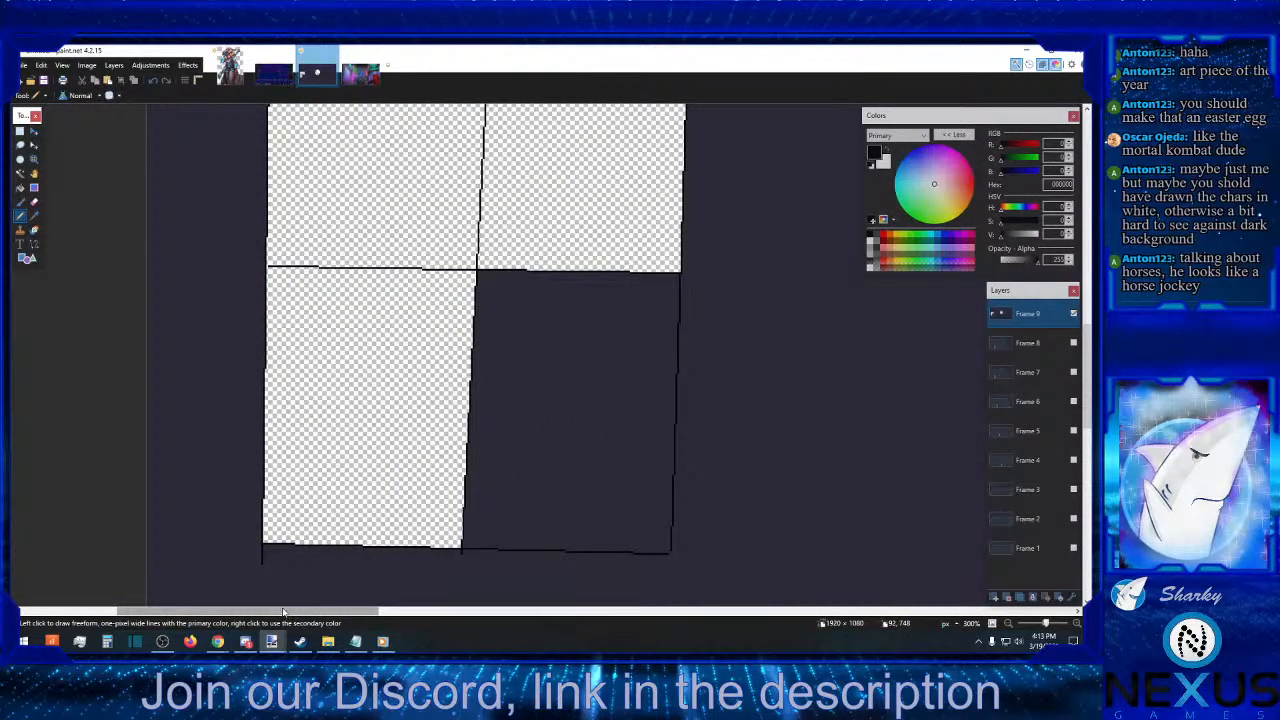
scroll(230, 502, "up", 3)
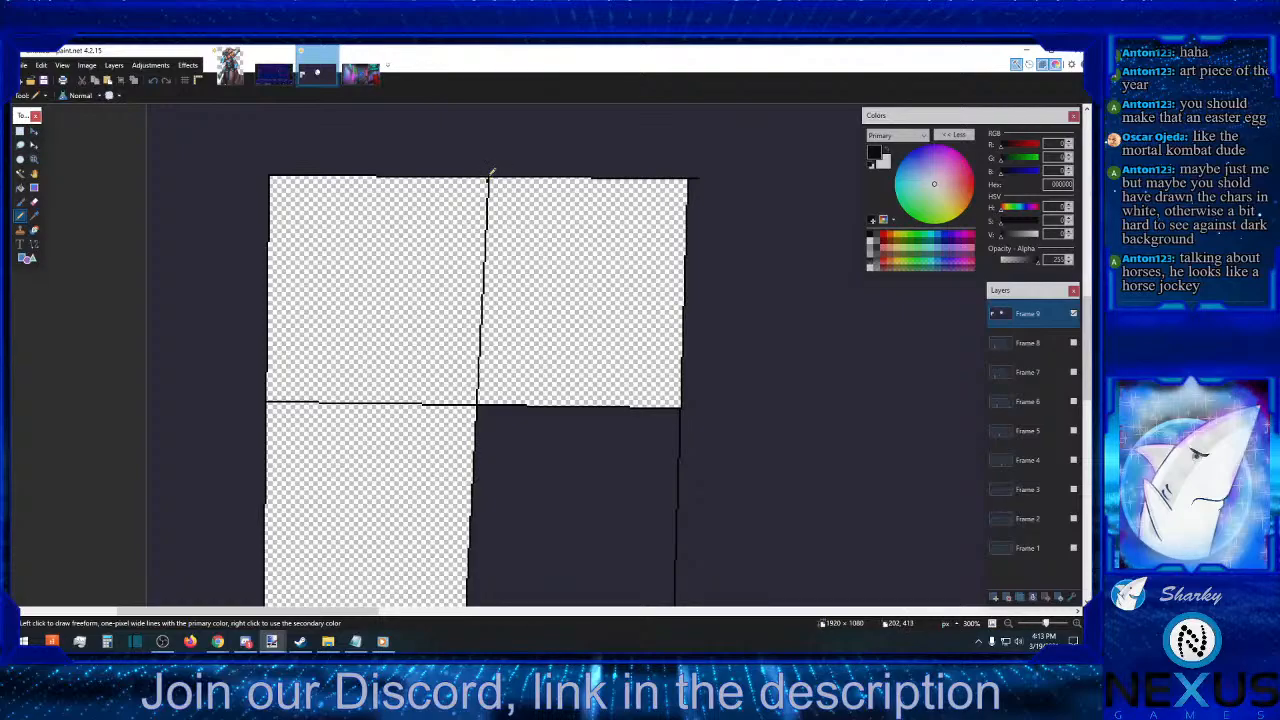
scroll(614, 287, "down", 2)
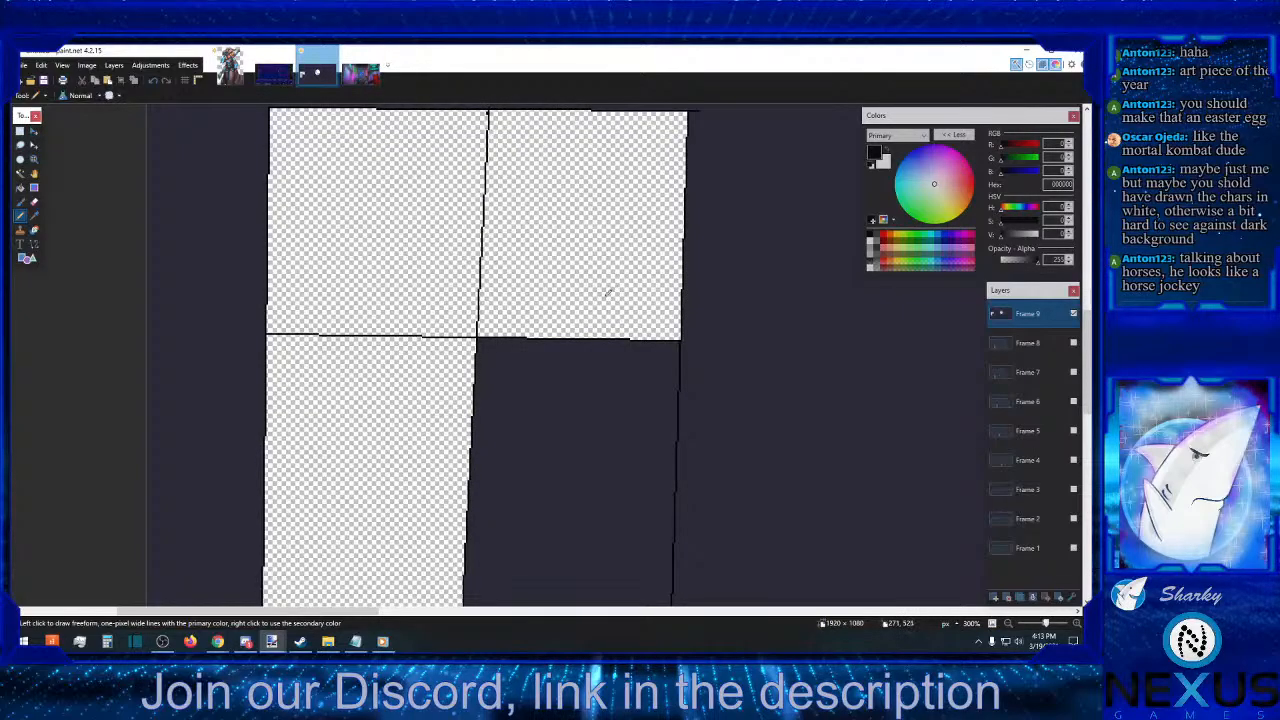
scroll(600, 298, "down", 2)
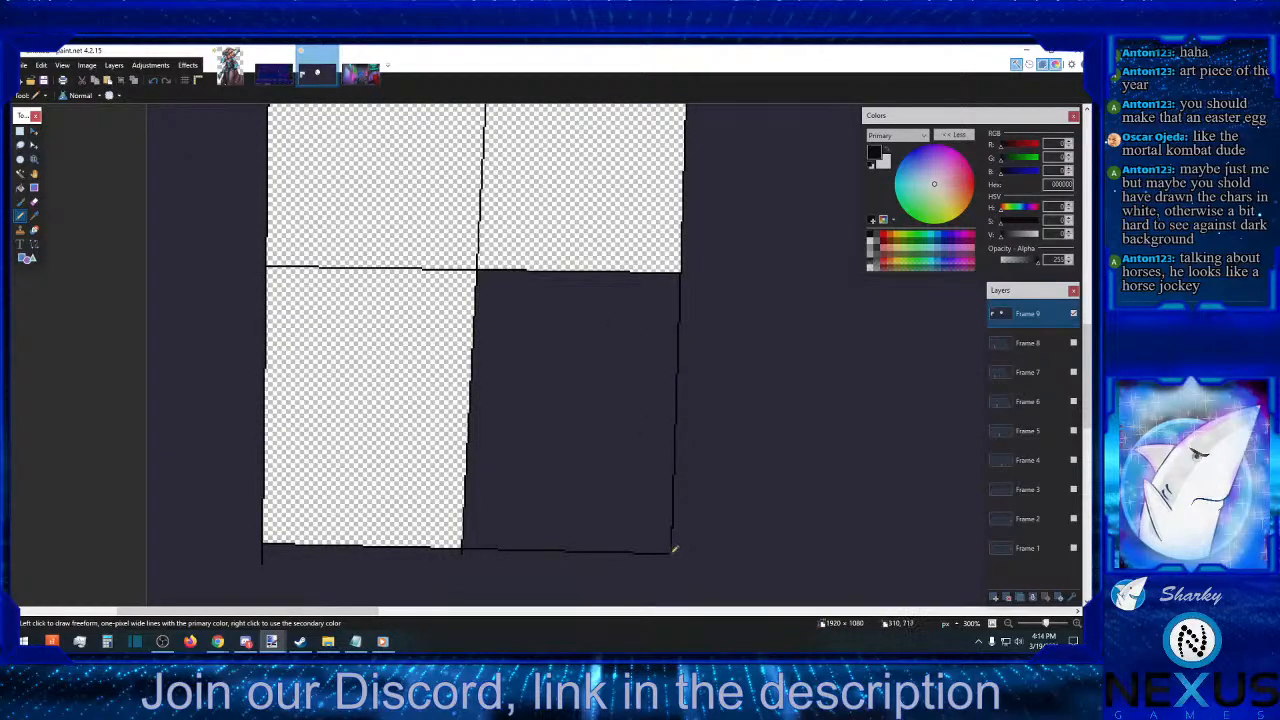
scroll(714, 520, "down", 2)
scroll(714, 520, "up", 15)
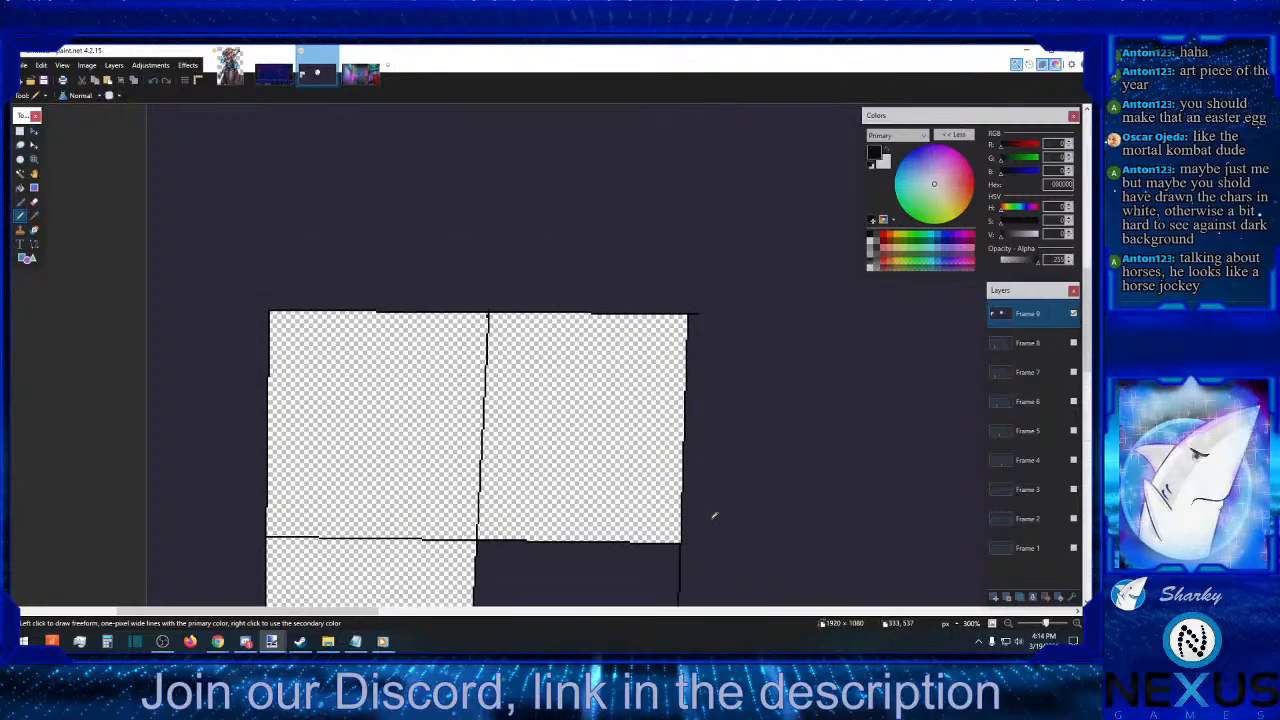
scroll(716, 511, "up", 2)
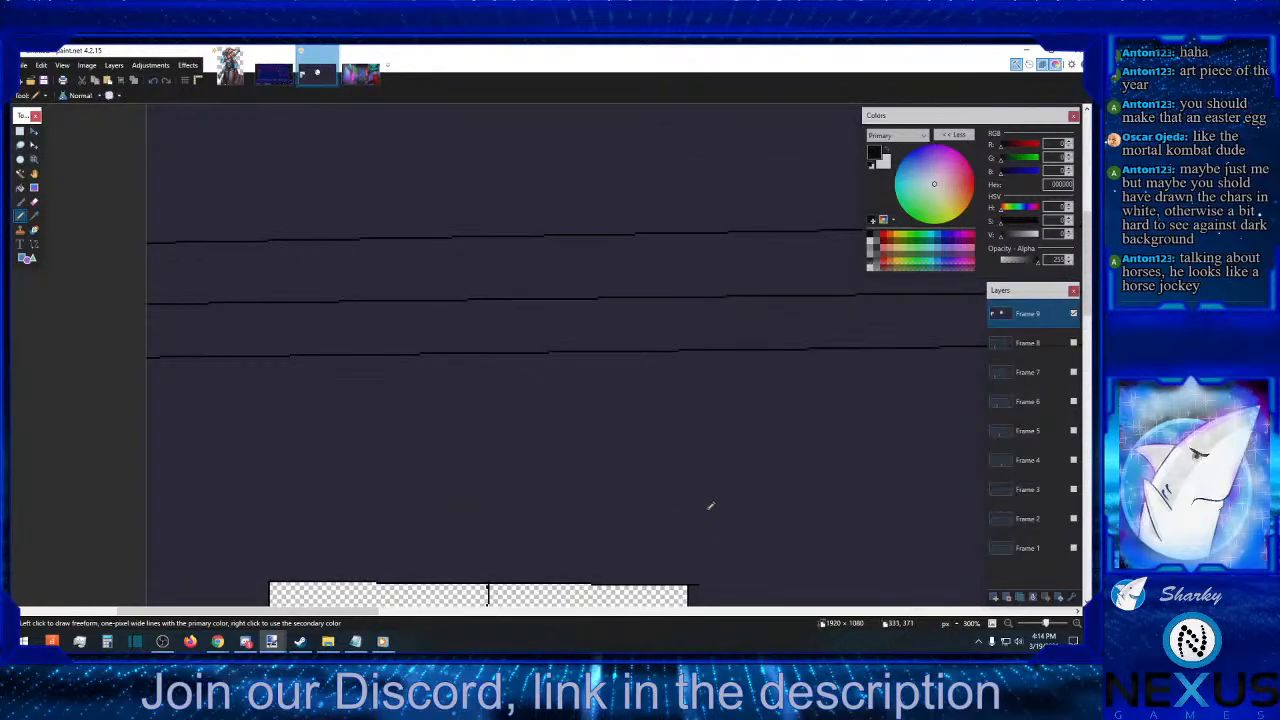
scroll(708, 506, "up", 6)
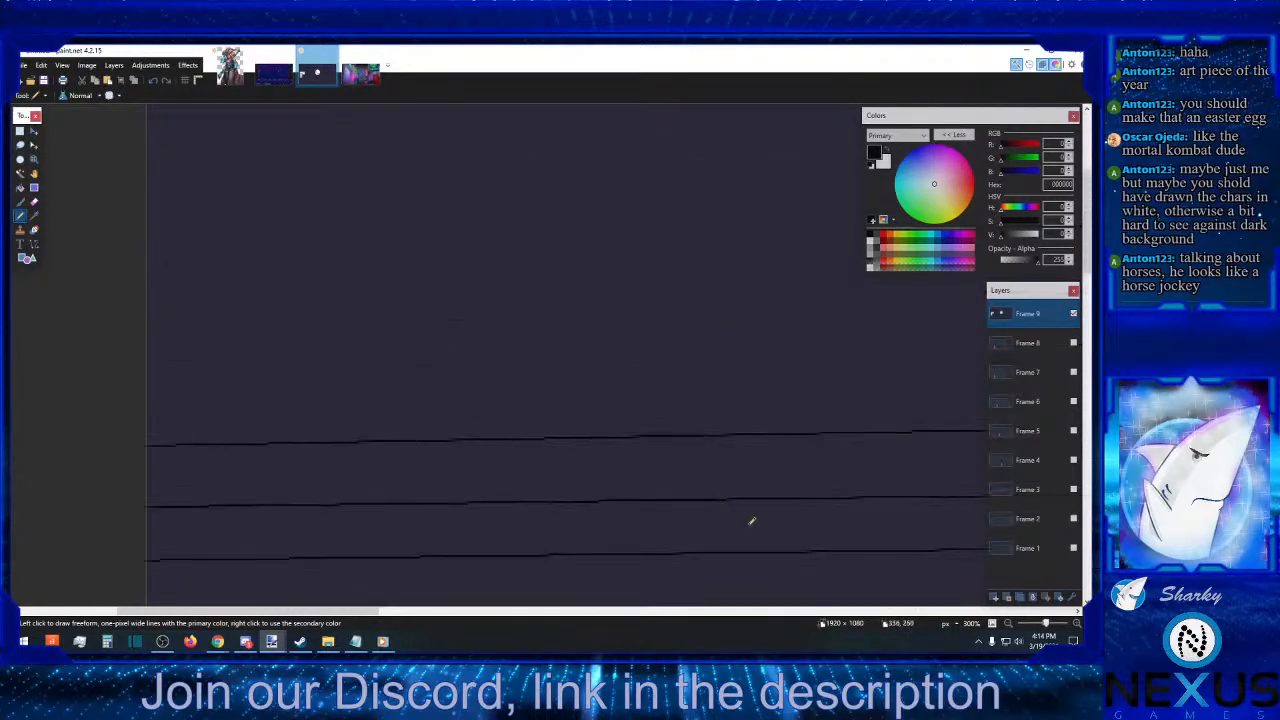
left_click(1008, 623)
left_click(1008, 623)
left_click(1008, 623)
scroll(846, 503, "down", 5)
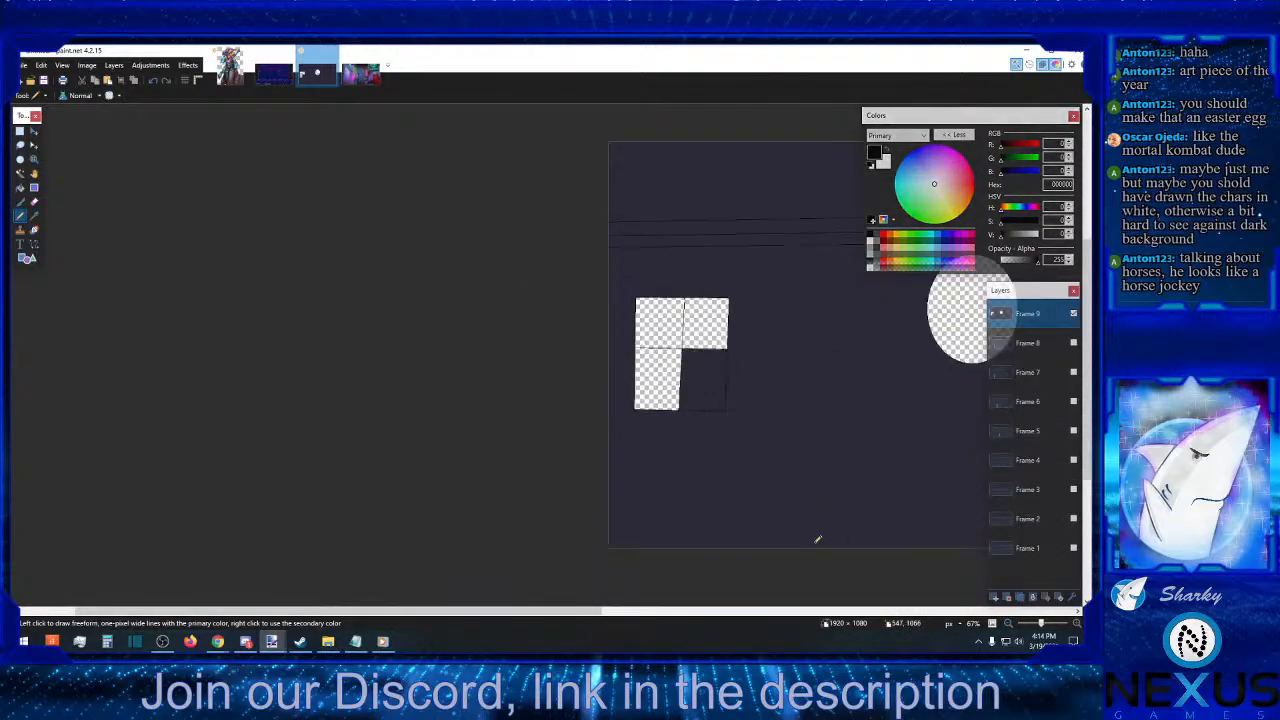
left_click(637, 612)
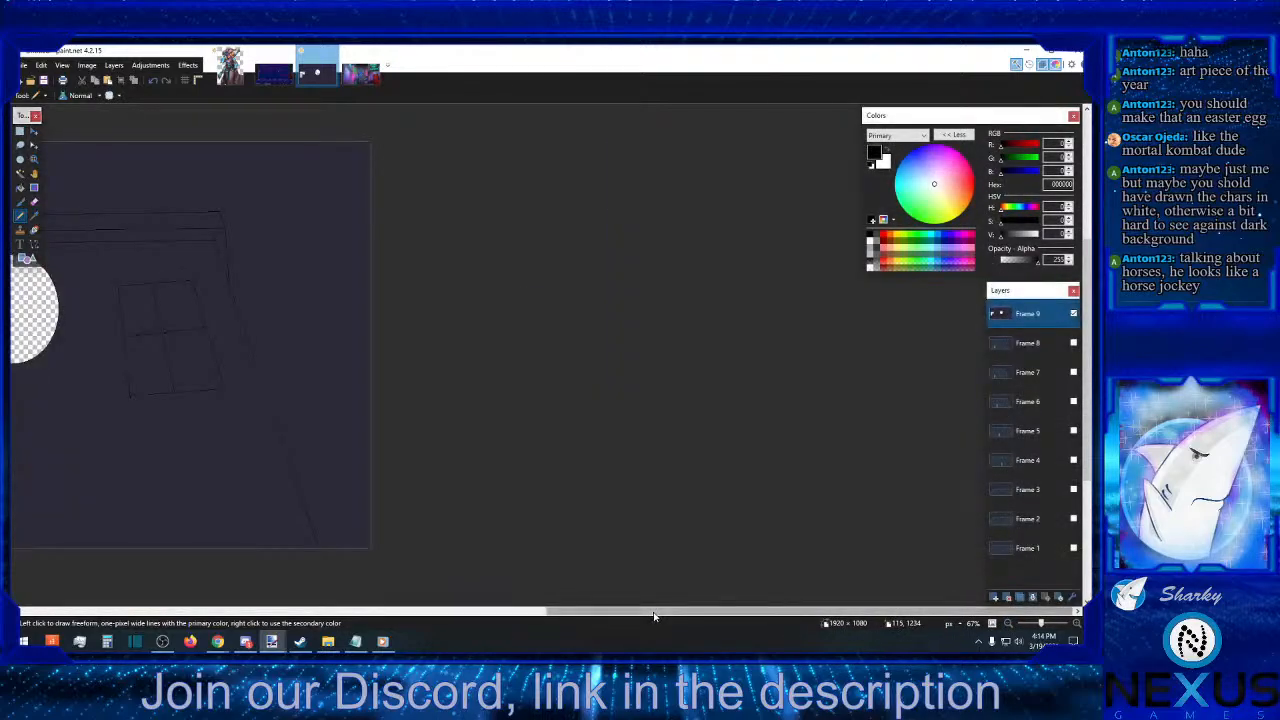
left_click_drag(650, 612, 423, 565)
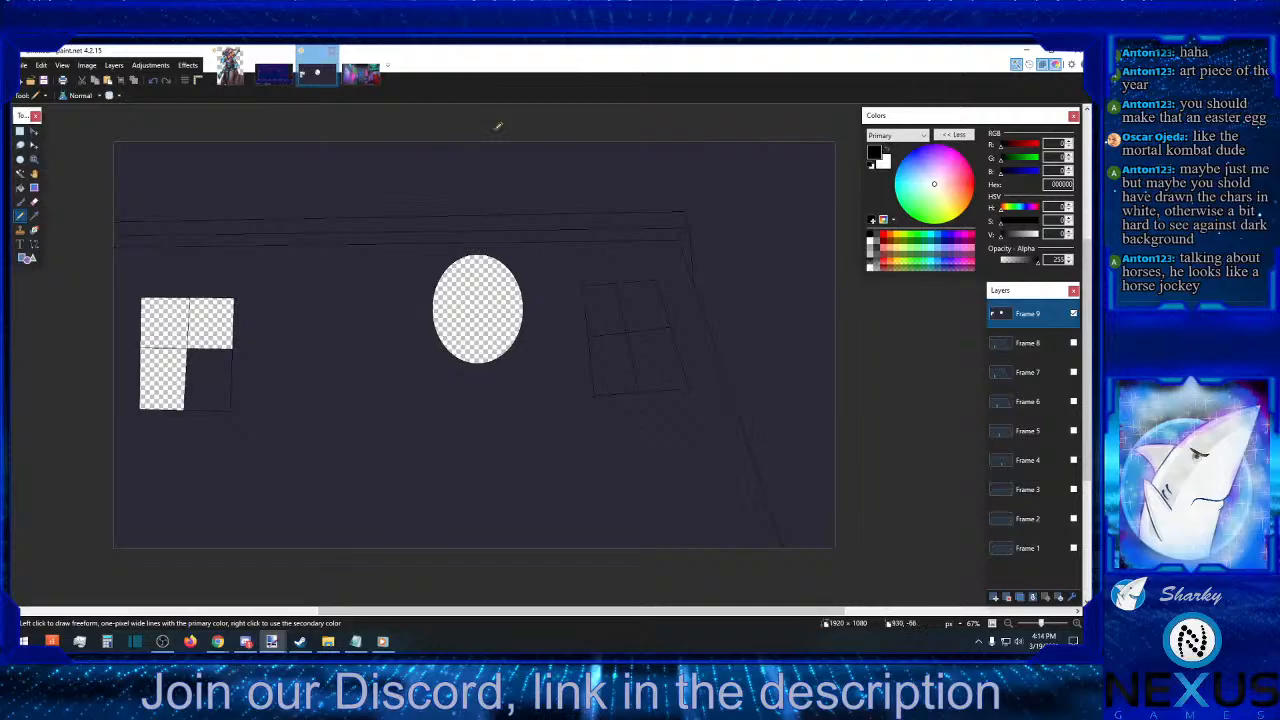
- Try sampling ledge colours from the hidden Frame 8 layer with the Color Picker
left_click(1023, 345)
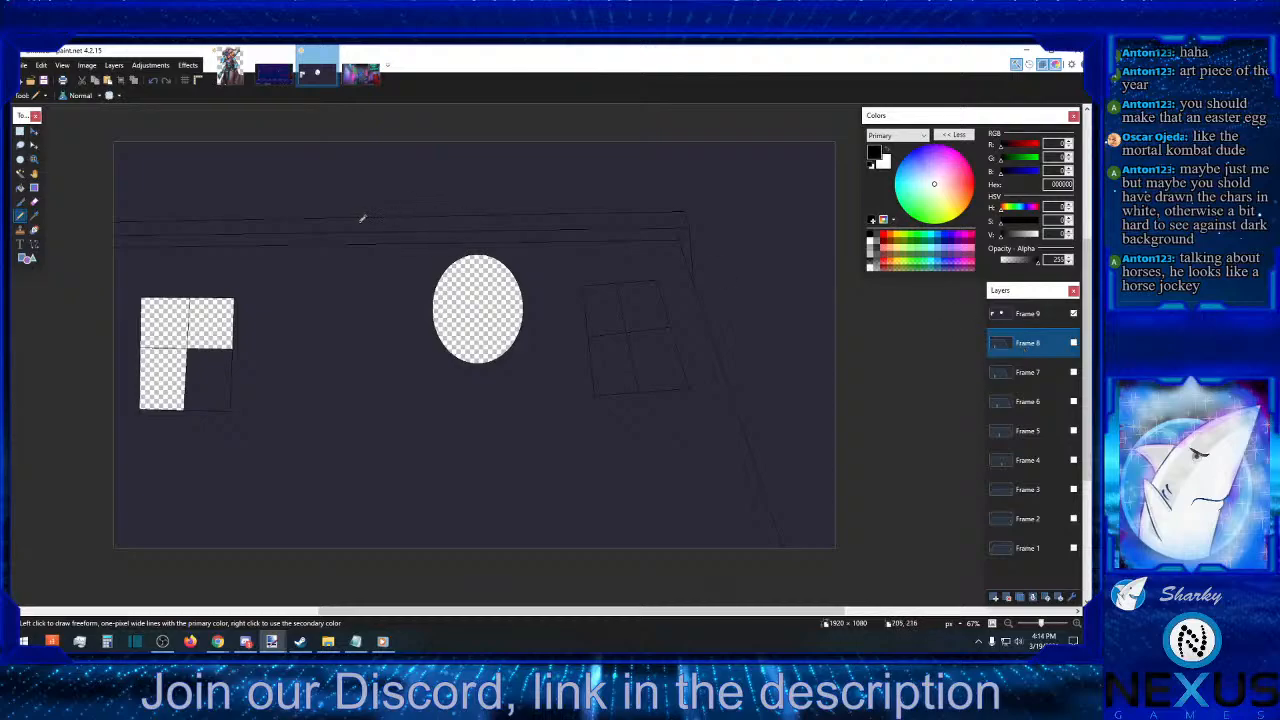
left_click(34, 215)
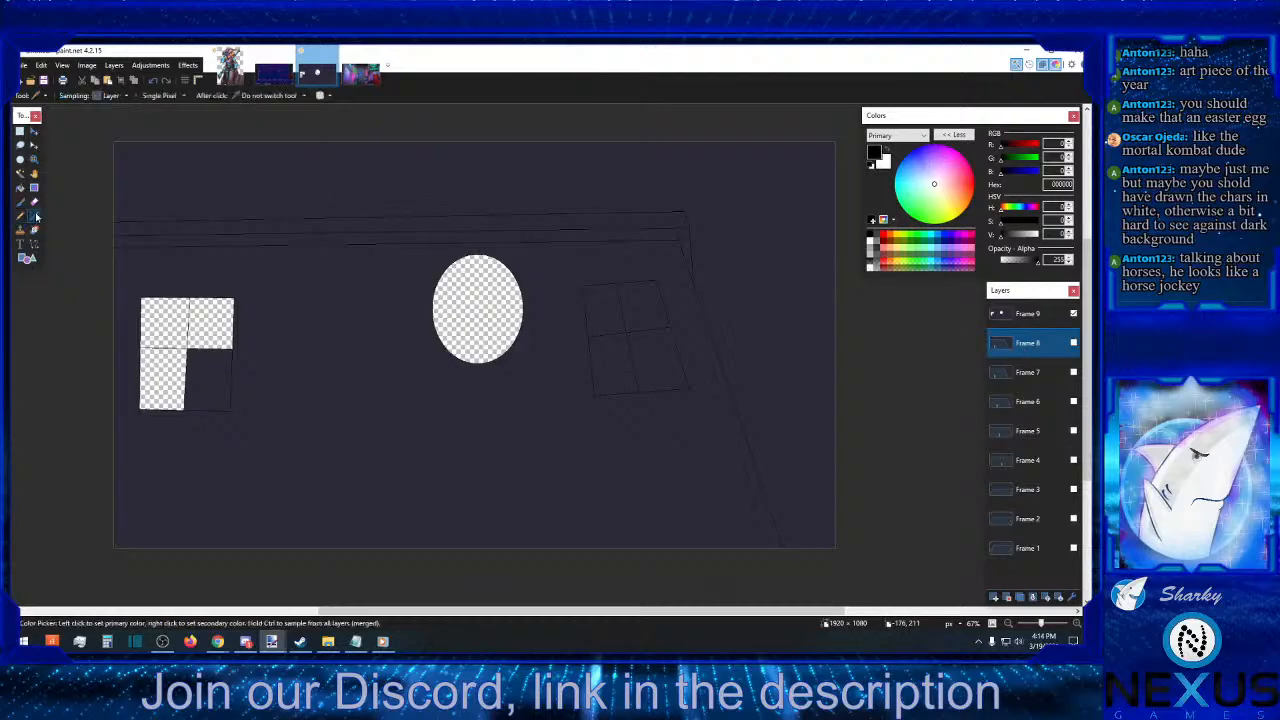
left_click(633, 218)
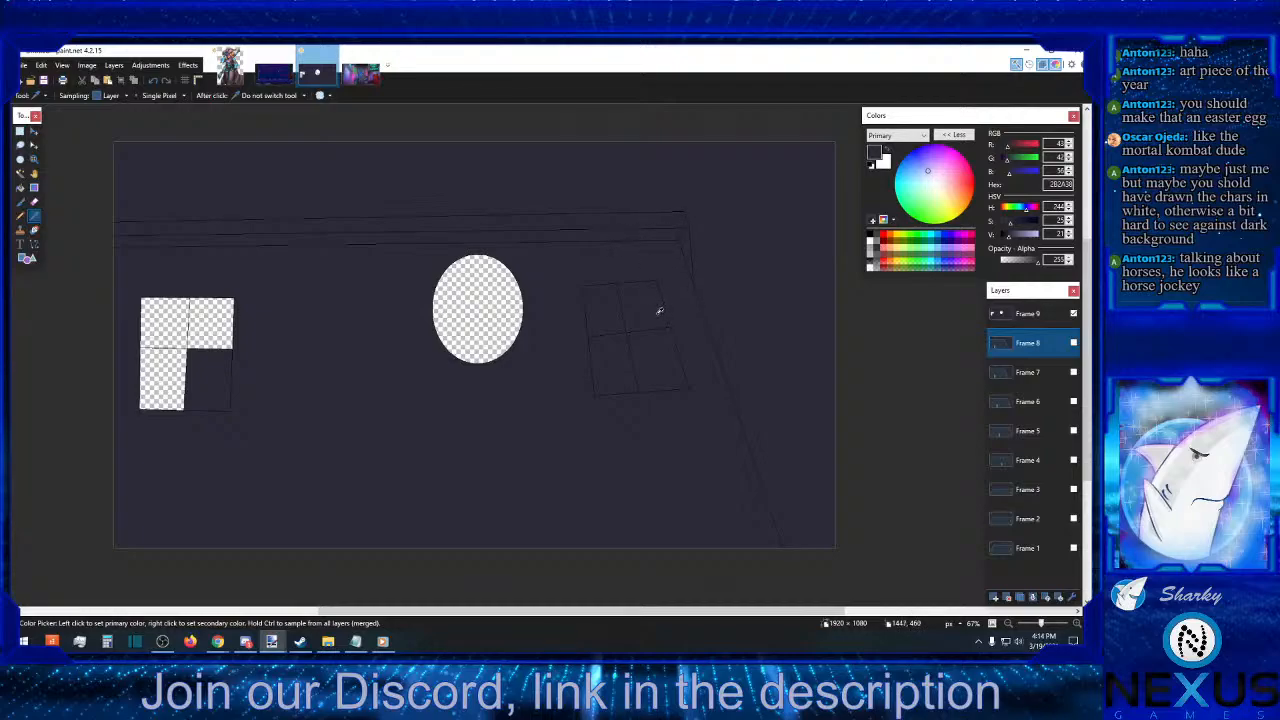
left_click(593, 273)
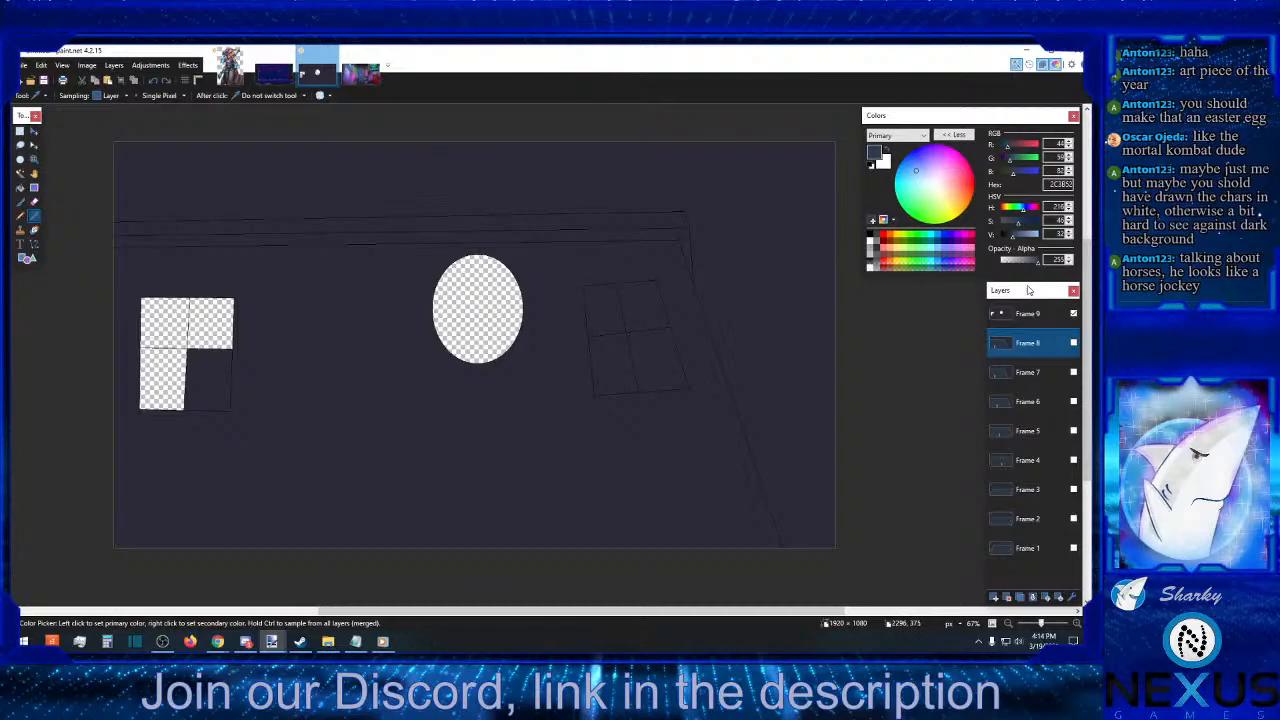
- Show Frame 8 and fill Frame 9's upper ceiling strip with the lighter blue 41576E sampled from Frame 8's ledge
left_click(1072, 342)
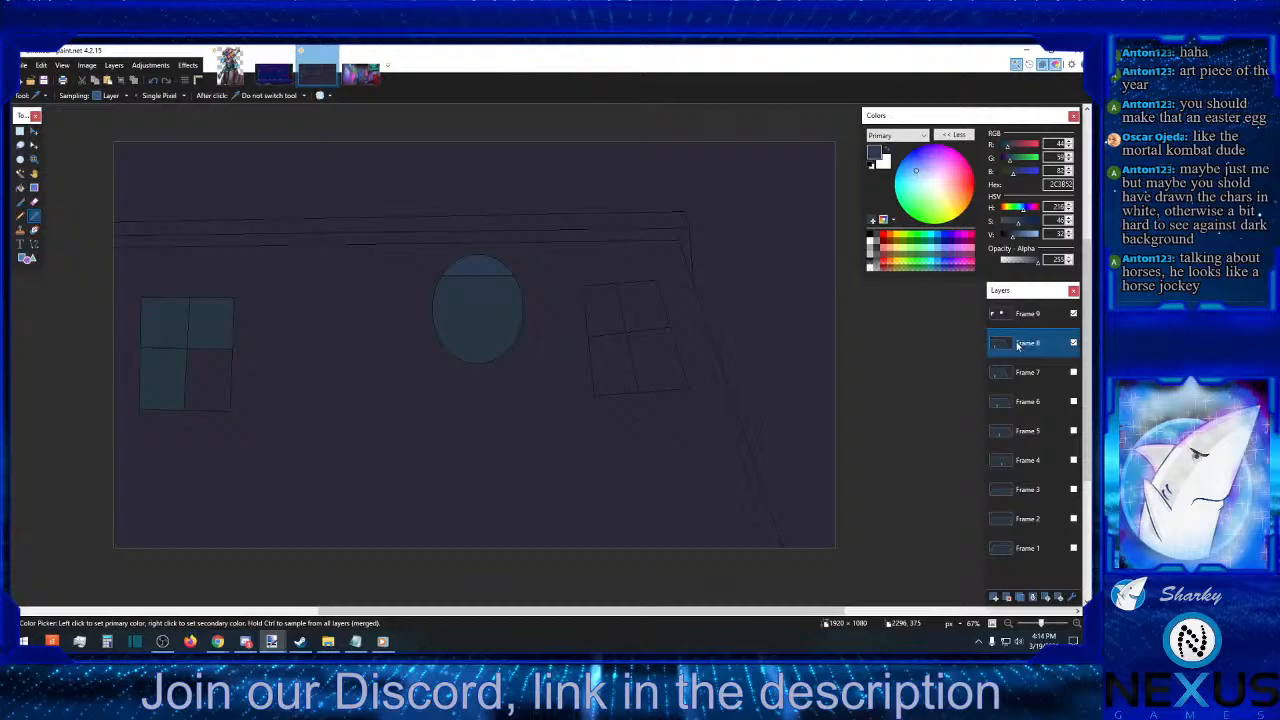
left_click_drag(1018, 345, 1018, 314)
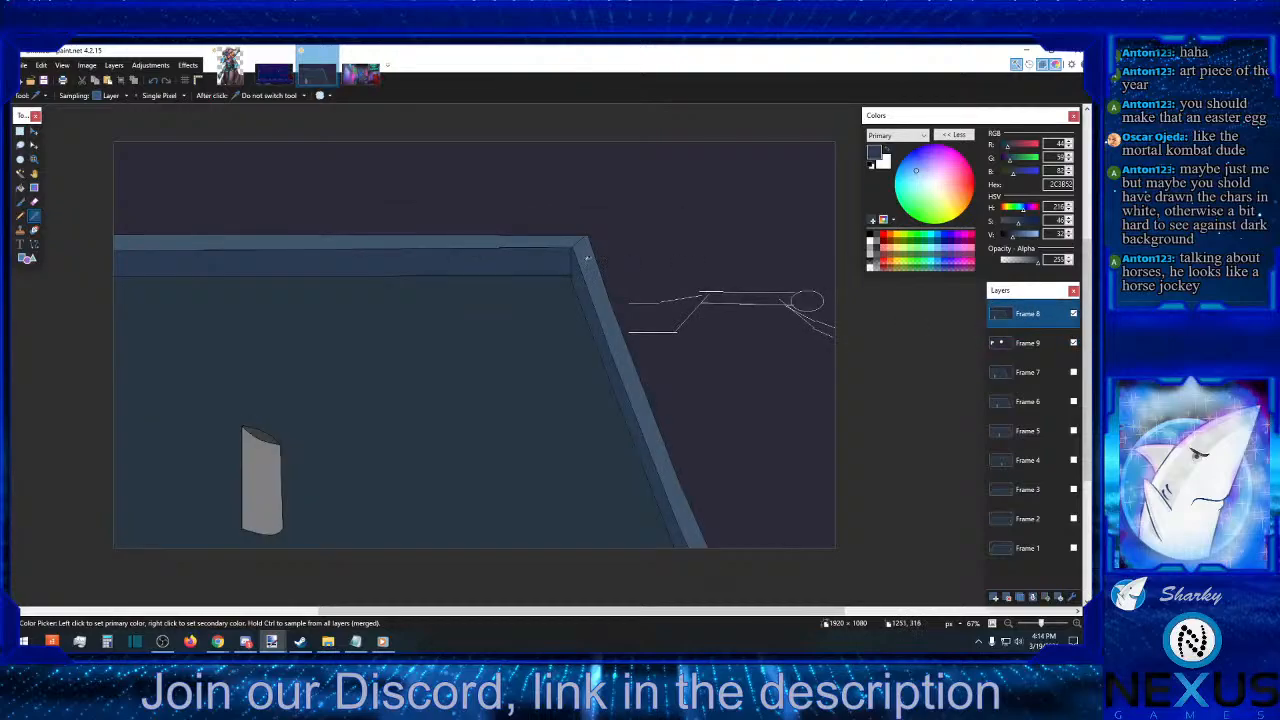
left_click(587, 258)
left_click_drag(1018, 343, 1018, 314)
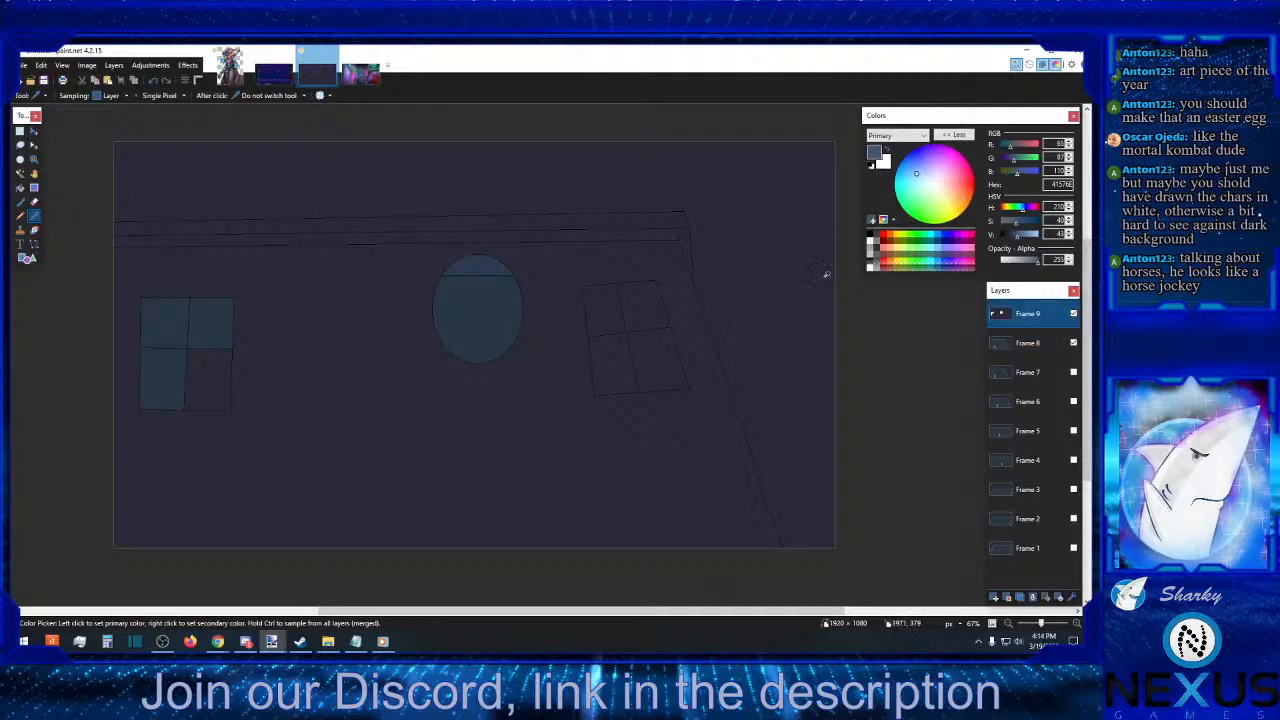
left_click(20, 187)
left_click(614, 221)
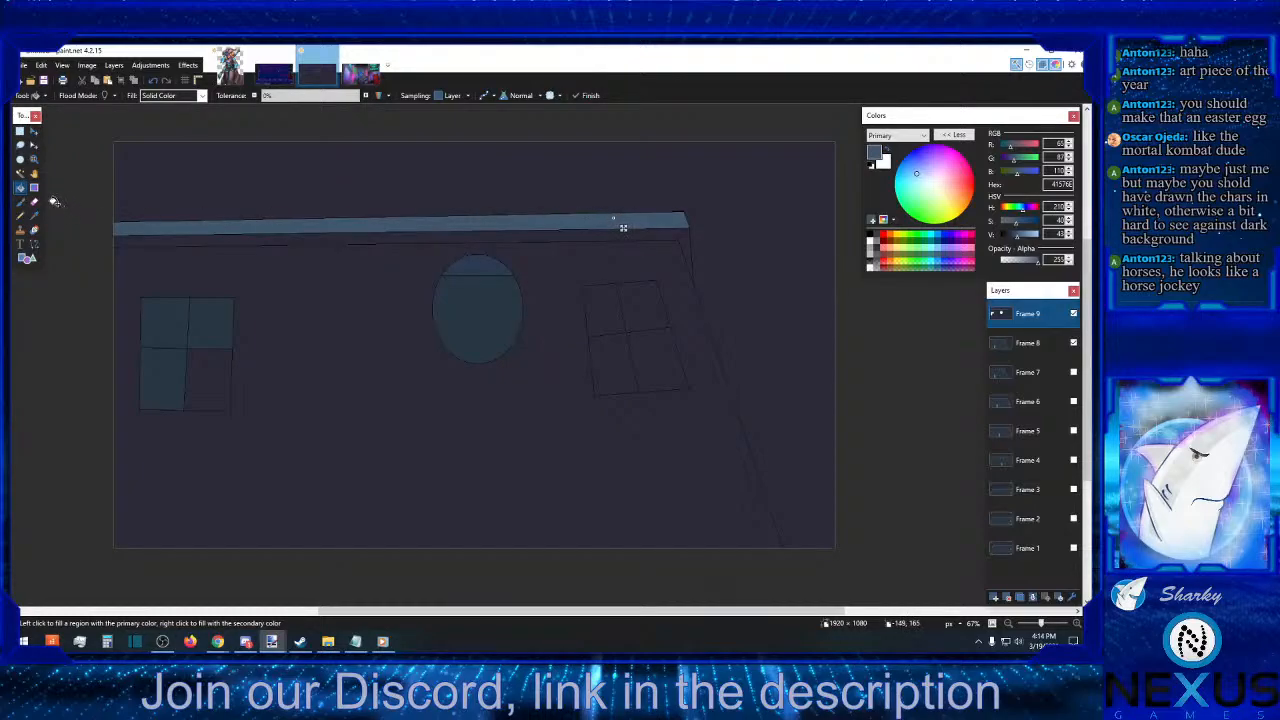
- Fill Frame 9's lower ceiling strip and the adjoining side piece at the corner with the darker blue 2C3B52 sampled from Frame 8
left_click(34, 216)
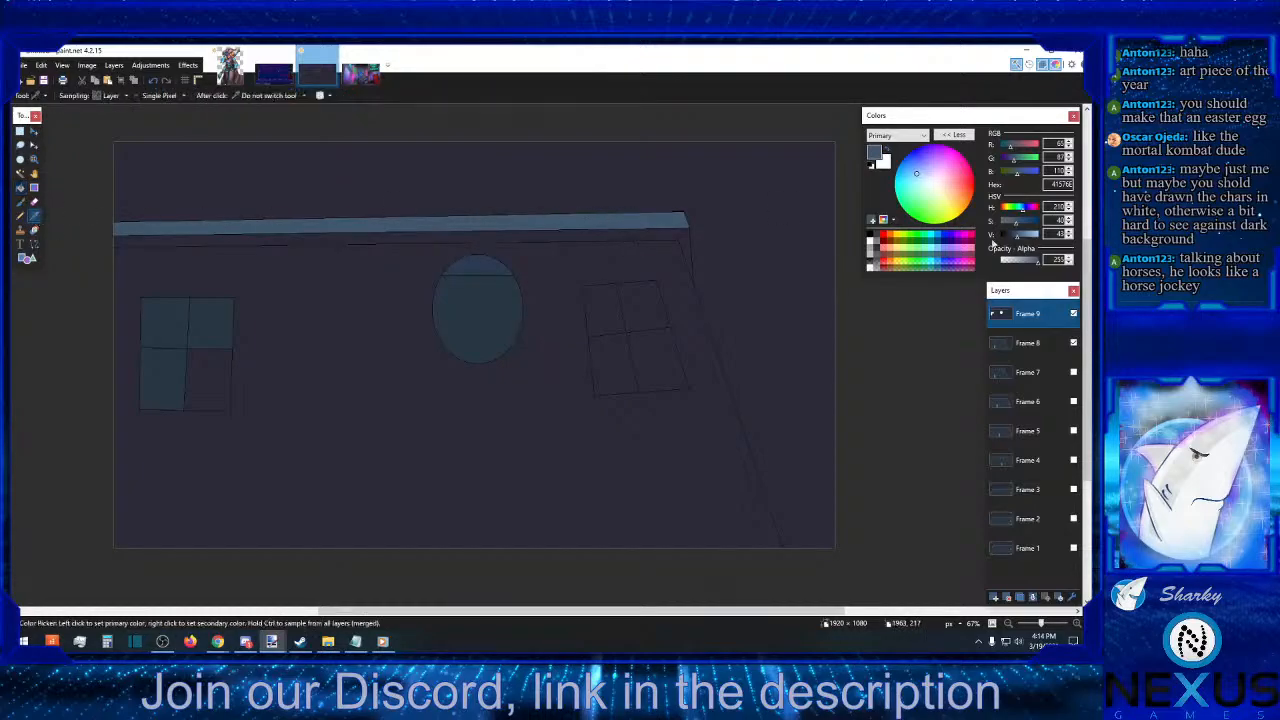
left_click(1020, 338)
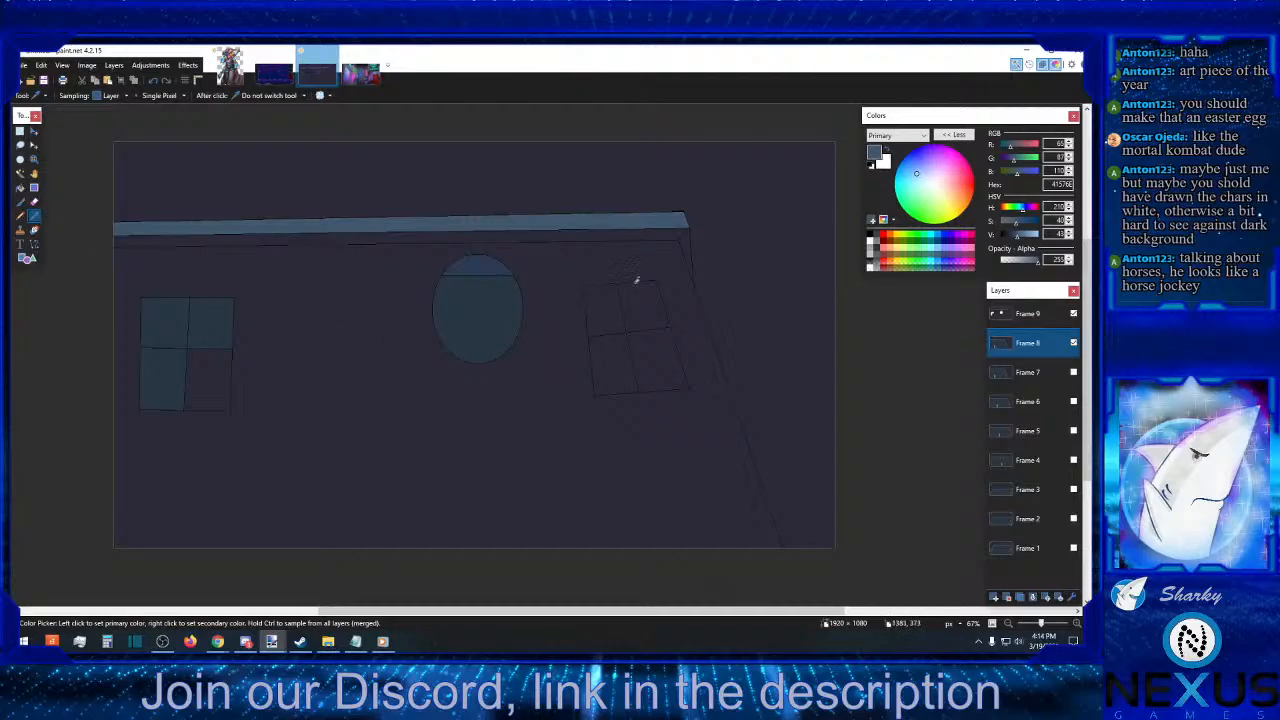
left_click(482, 265)
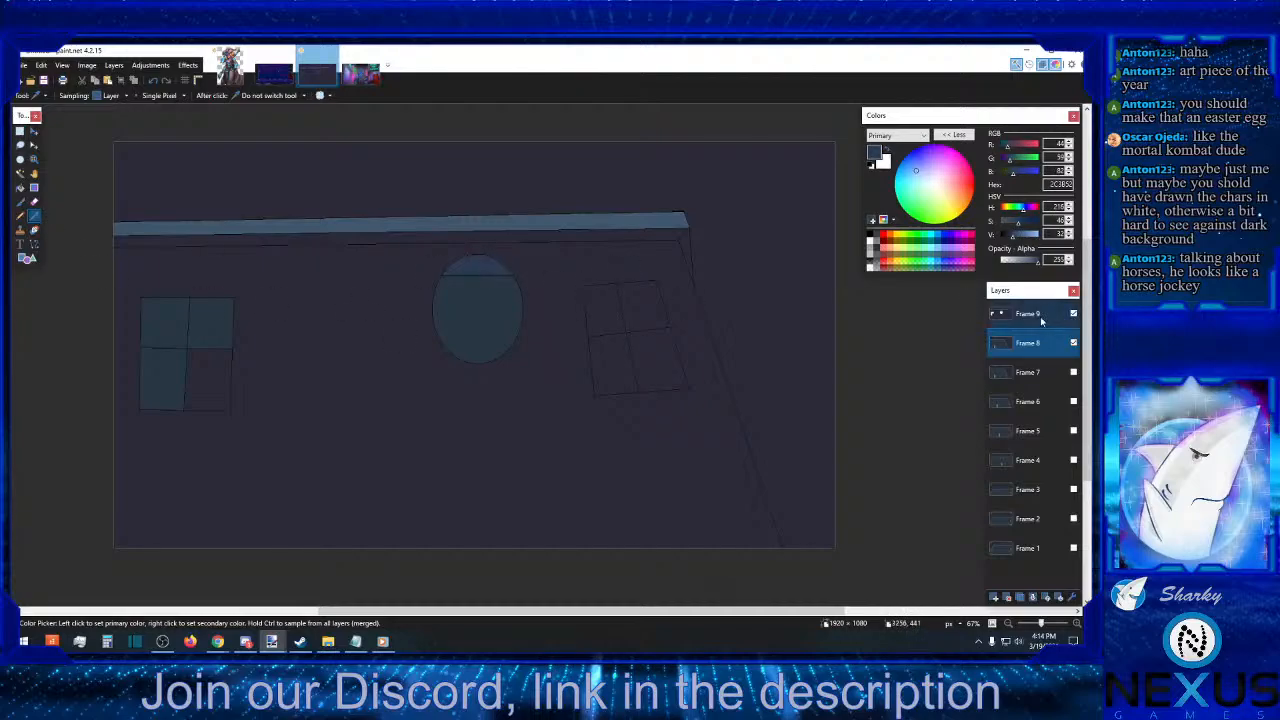
key("alt+Page_Up")
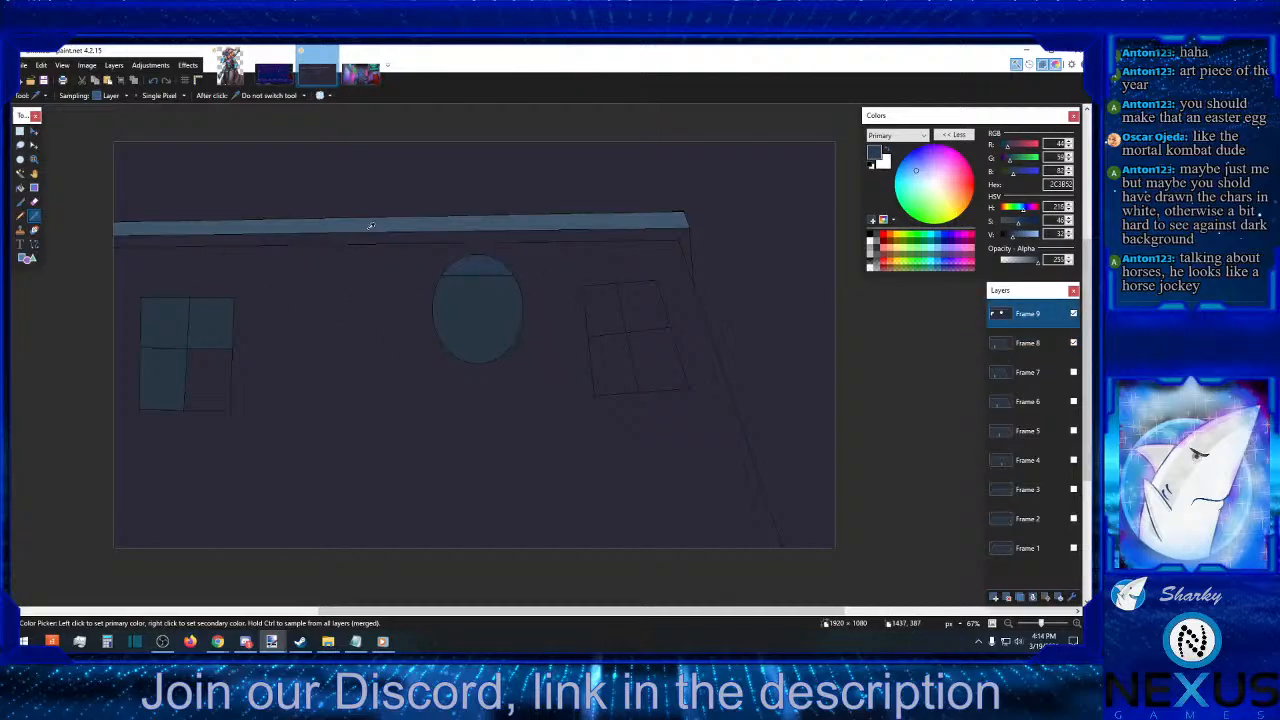
left_click(20, 188)
left_click(638, 238)
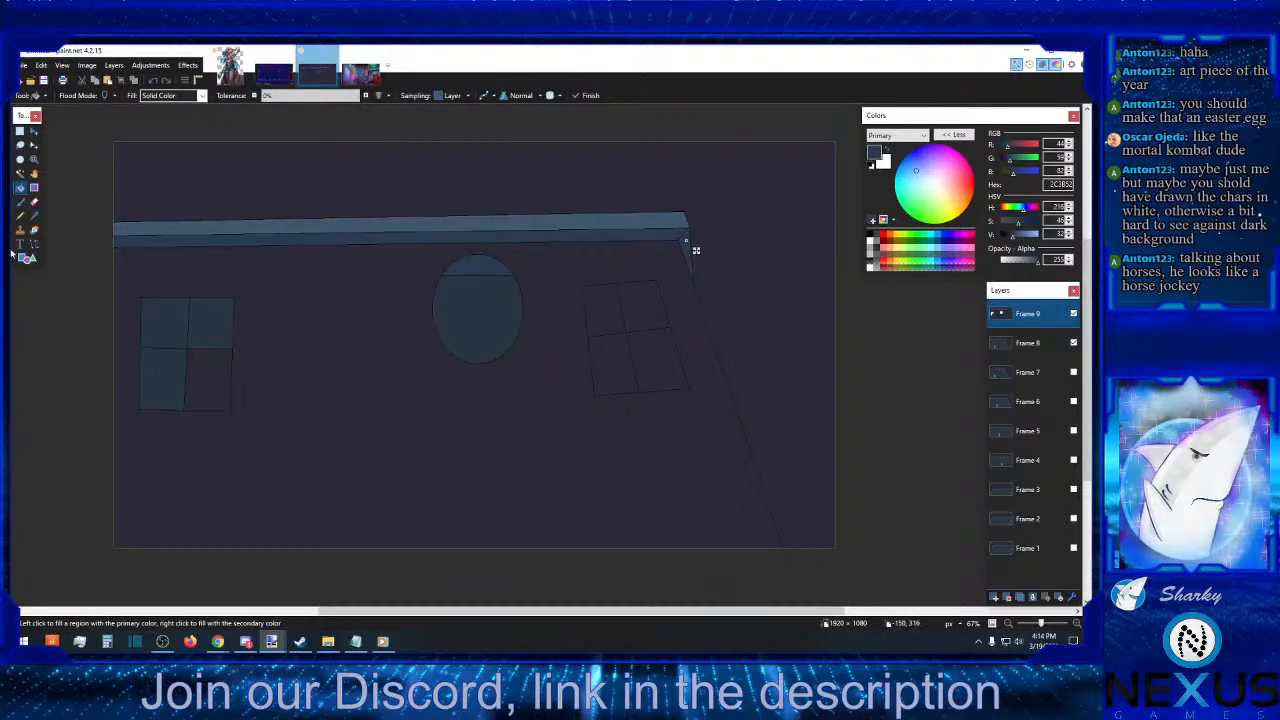
- Sample the light blue 9AB3DB from the window in the neon city image for filling in the frame drawing
left_click(20, 131)
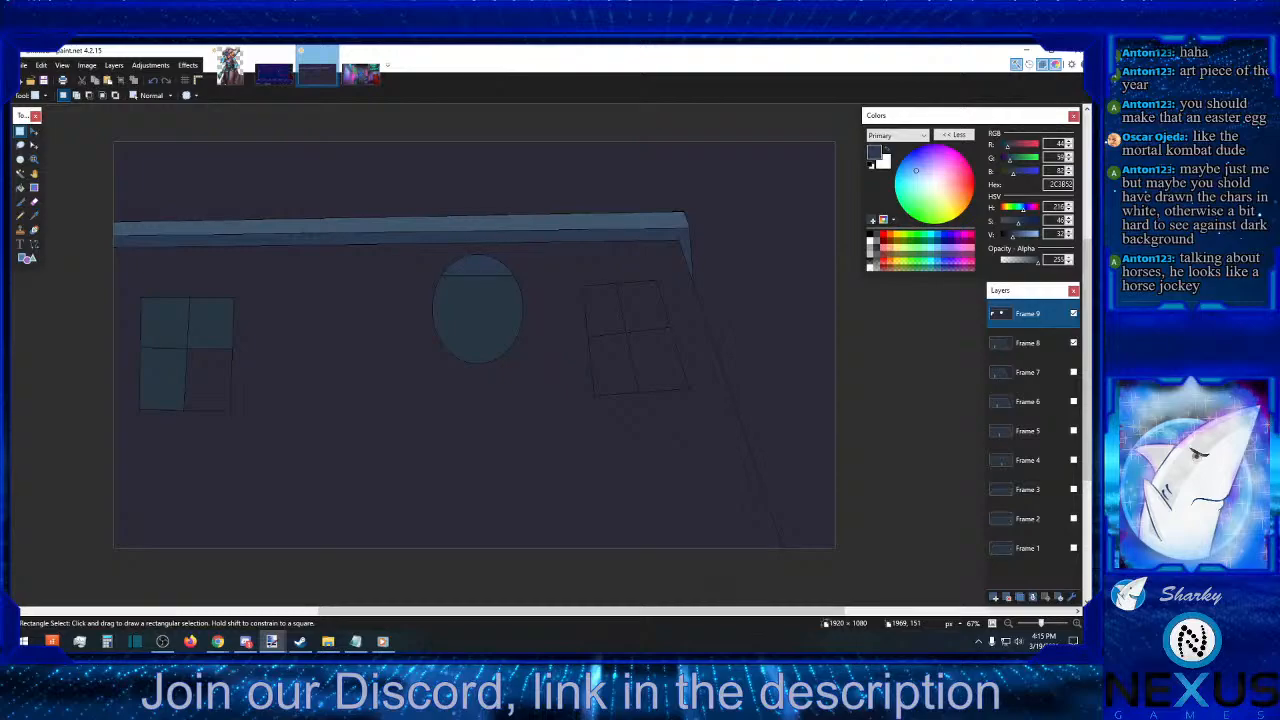
left_click(364, 74)
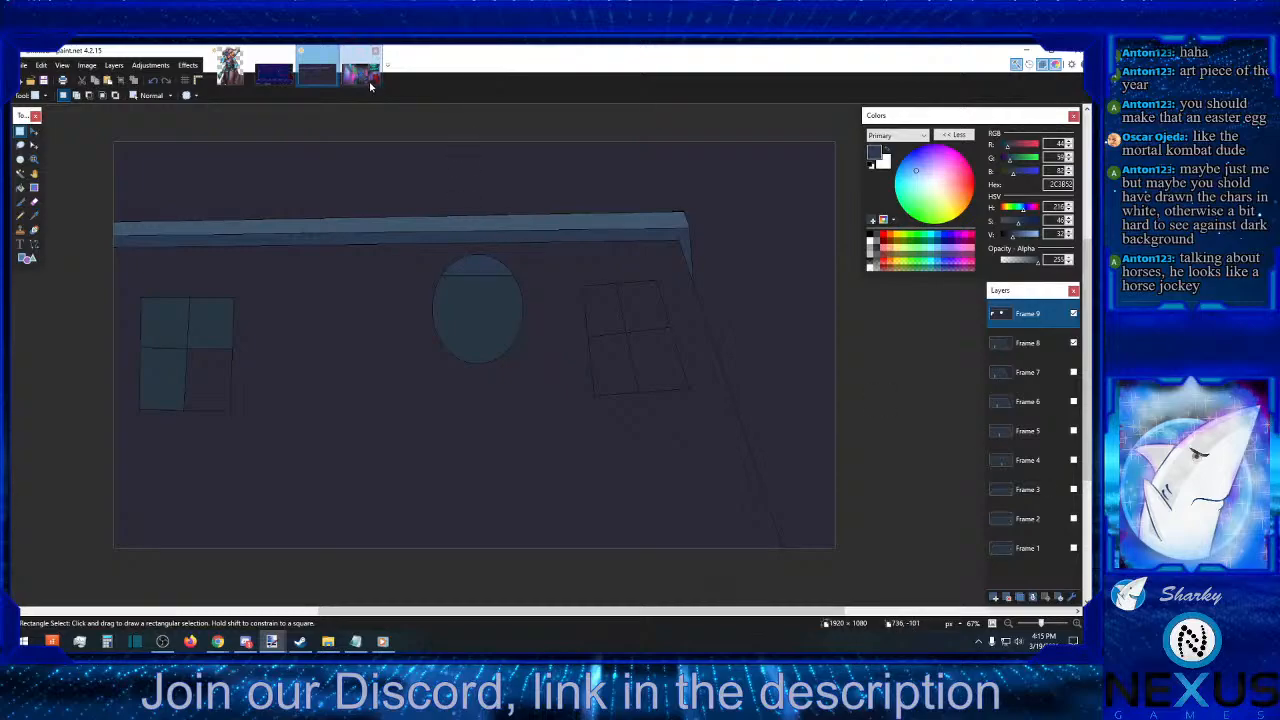
left_click(34, 215)
left_click(218, 212)
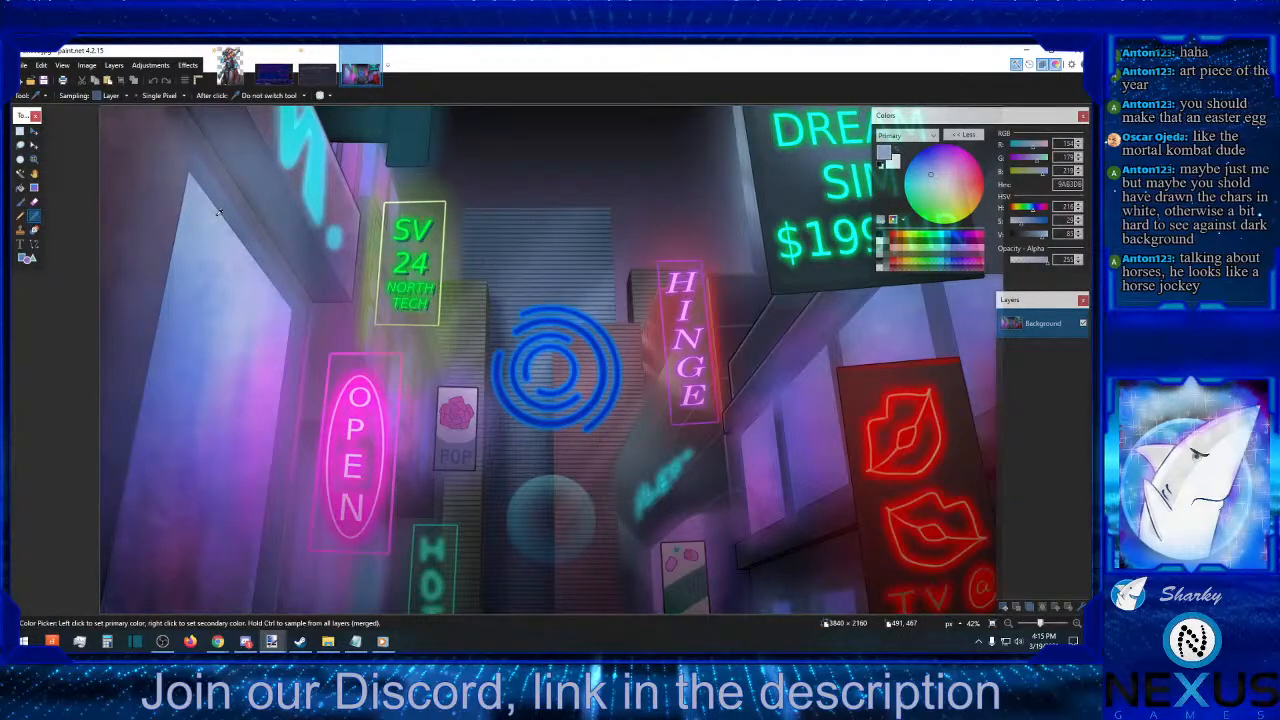
left_click(314, 74)
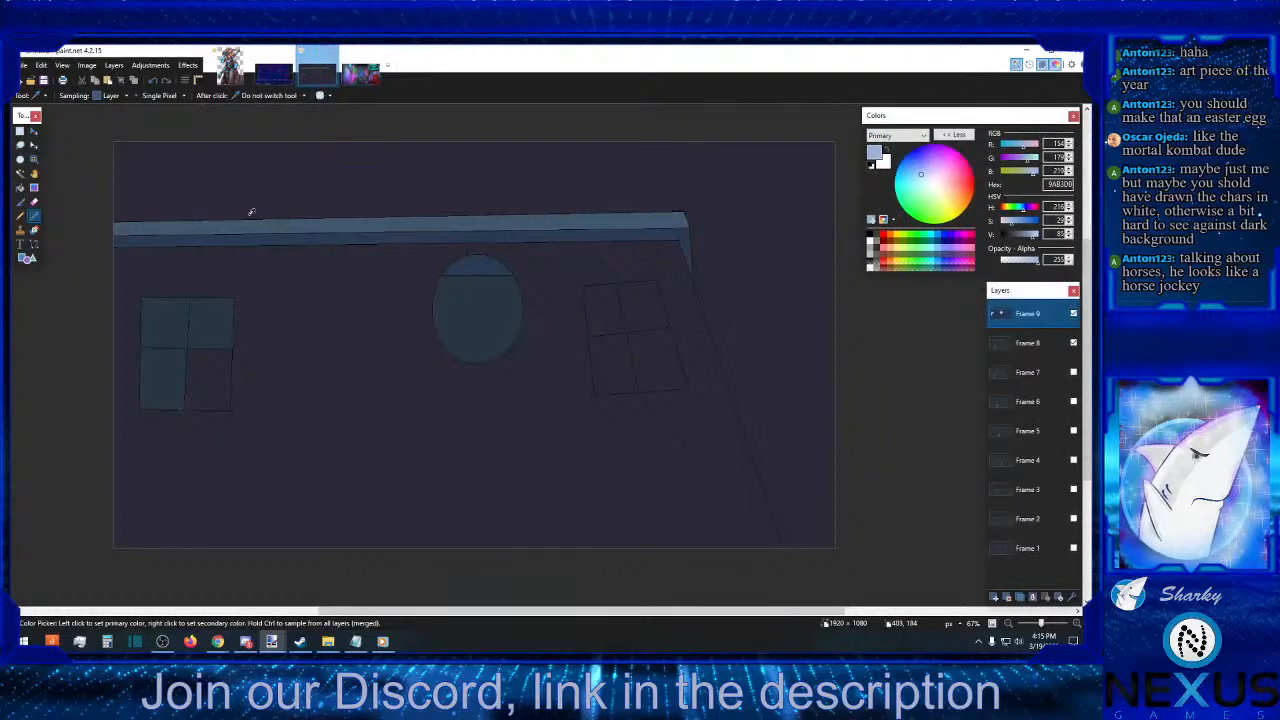
left_click(20, 187)
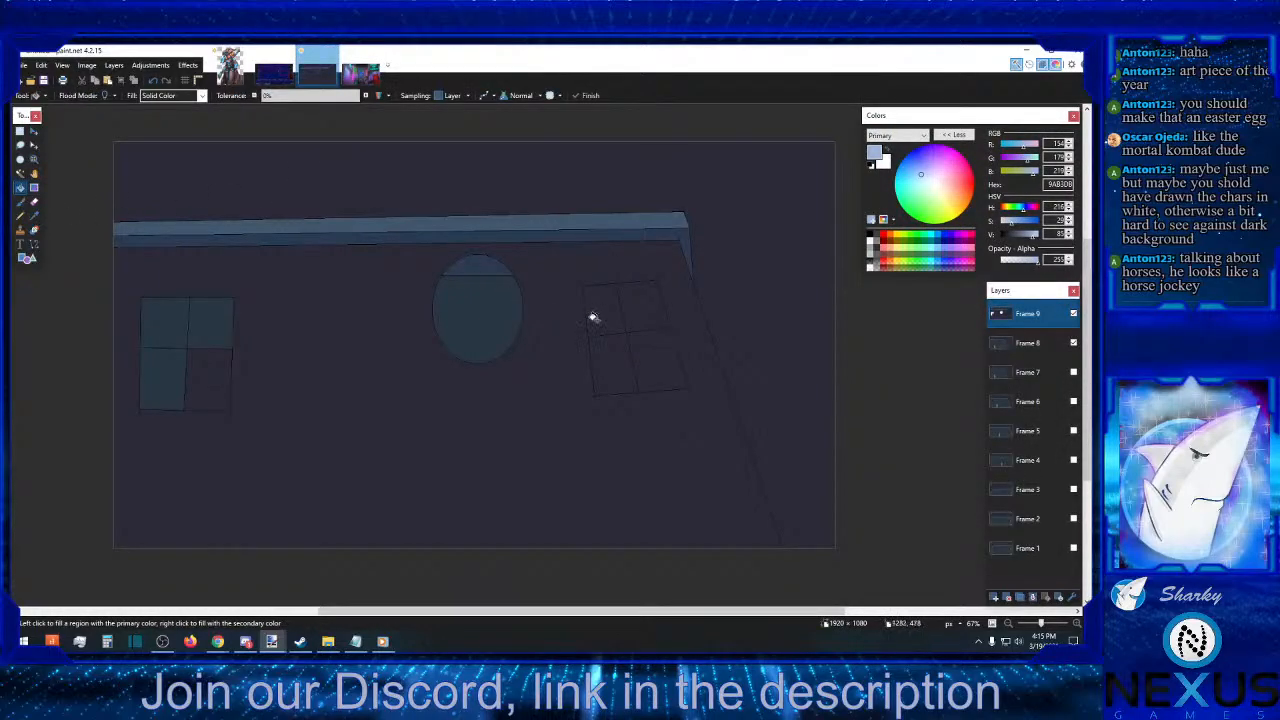
- Fill the panes of both four-pane windows on Frame 9 with the sampled light blue
left_click(599, 317)
left_click(630, 307)
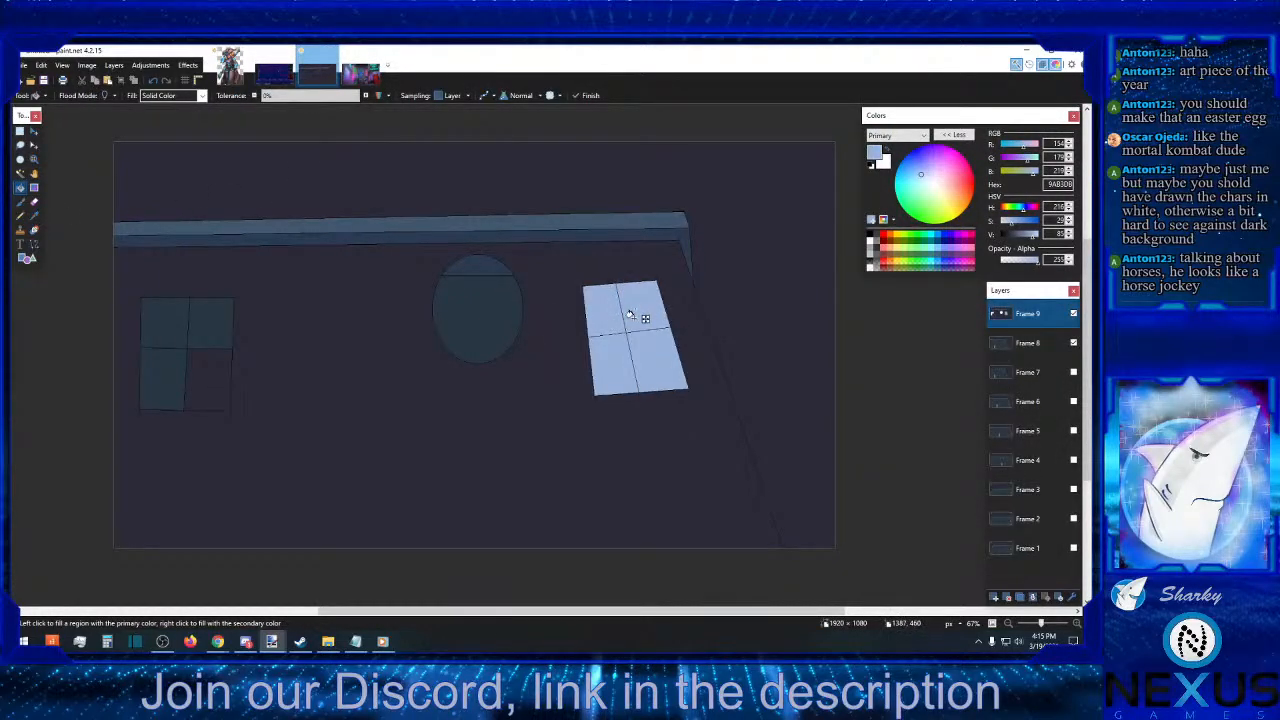
left_click(177, 336)
left_click(171, 380)
left_click(208, 377)
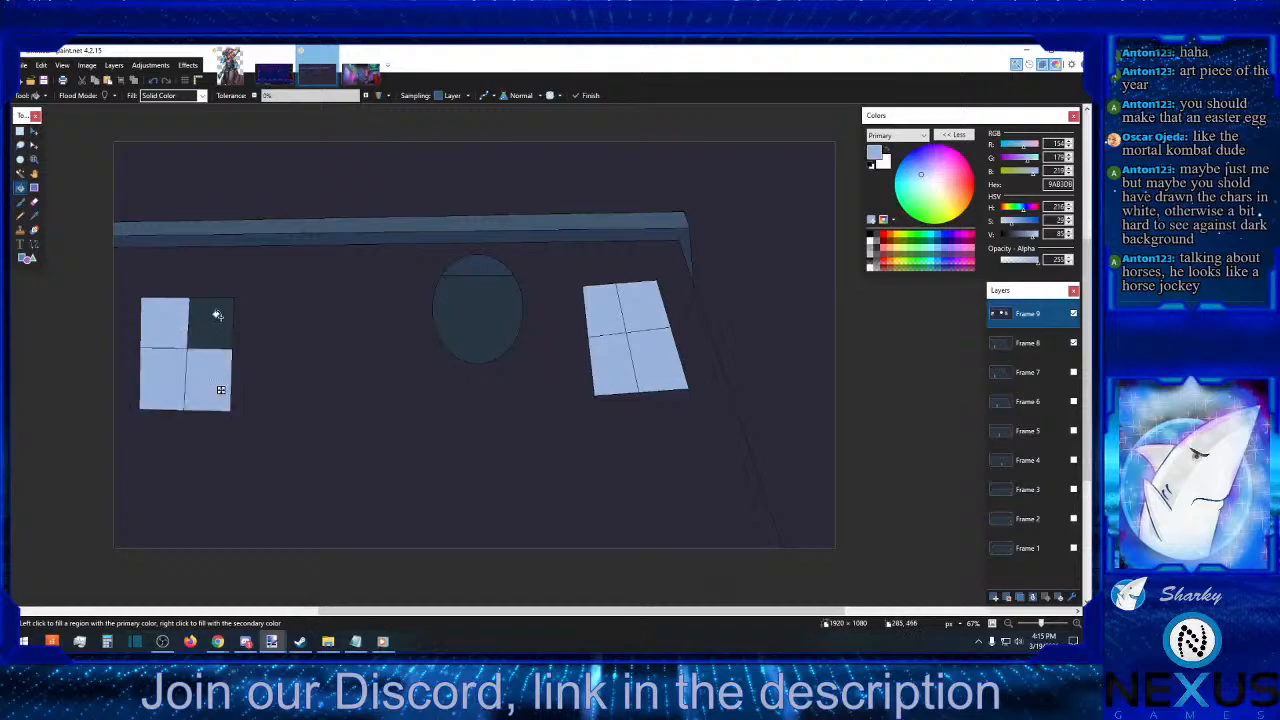
left_click(220, 318)
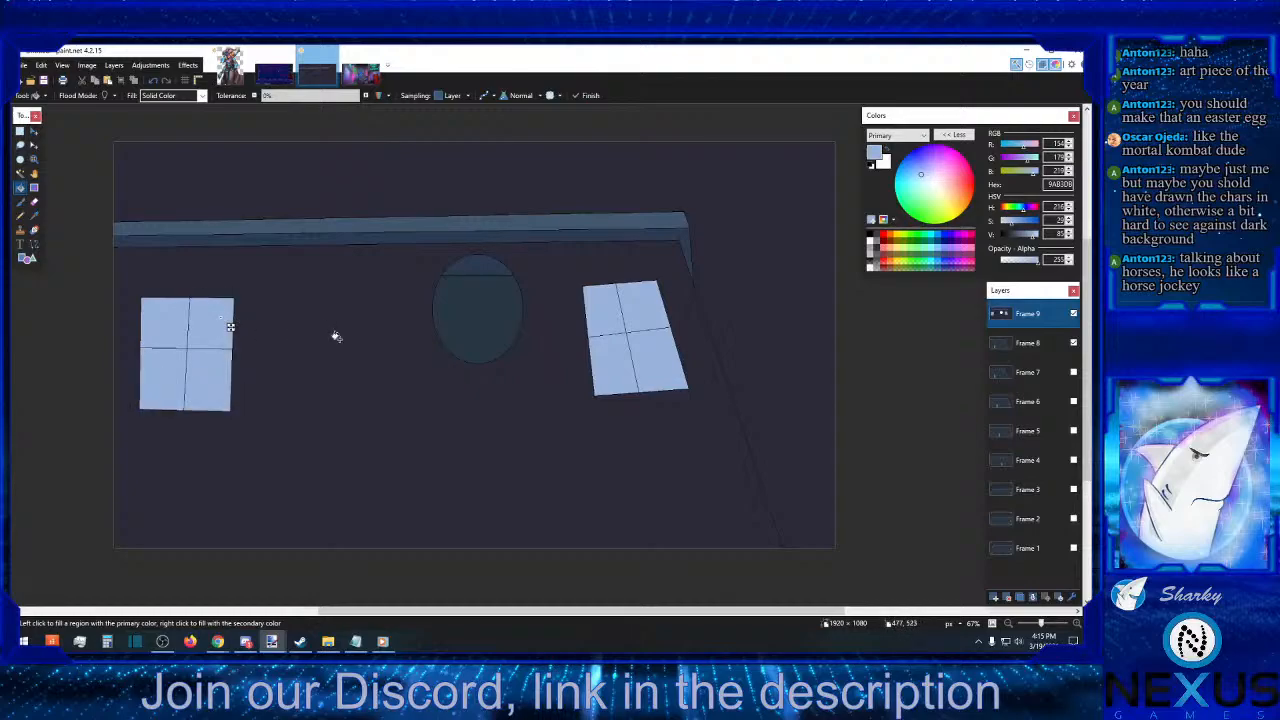
- Sample the blue 8DA2D1 from the upper corner of the tall window in the neon city image
left_click(350, 76)
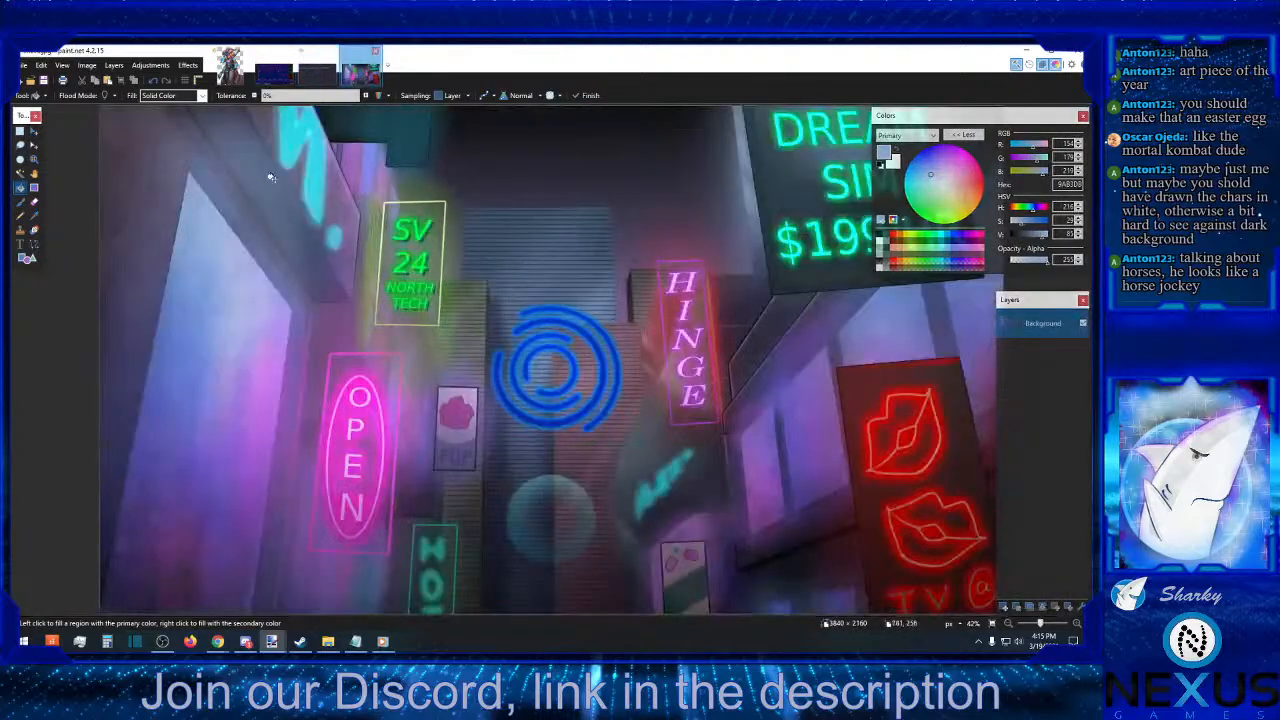
left_click(34, 229)
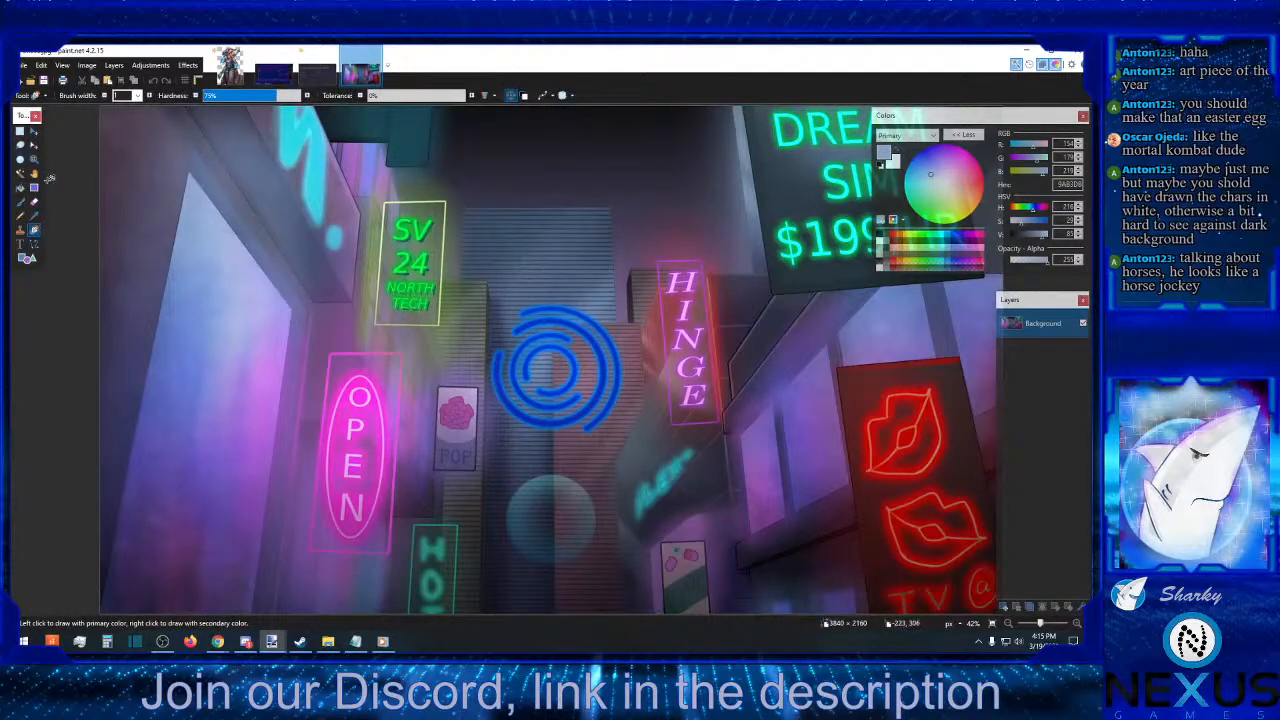
left_click(35, 216)
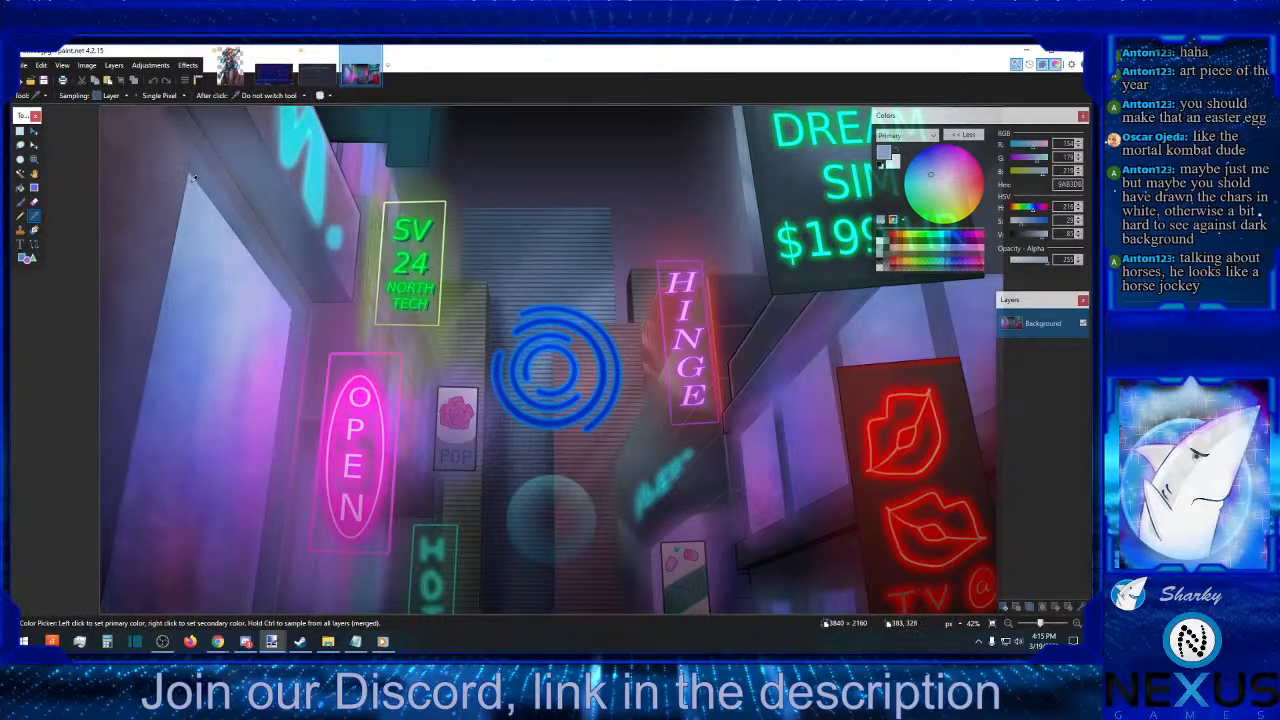
left_click(193, 180)
- Refill the panes of both four-pane windows on Frame 9 with the sampled blue 8DA2D1
left_click(316, 74)
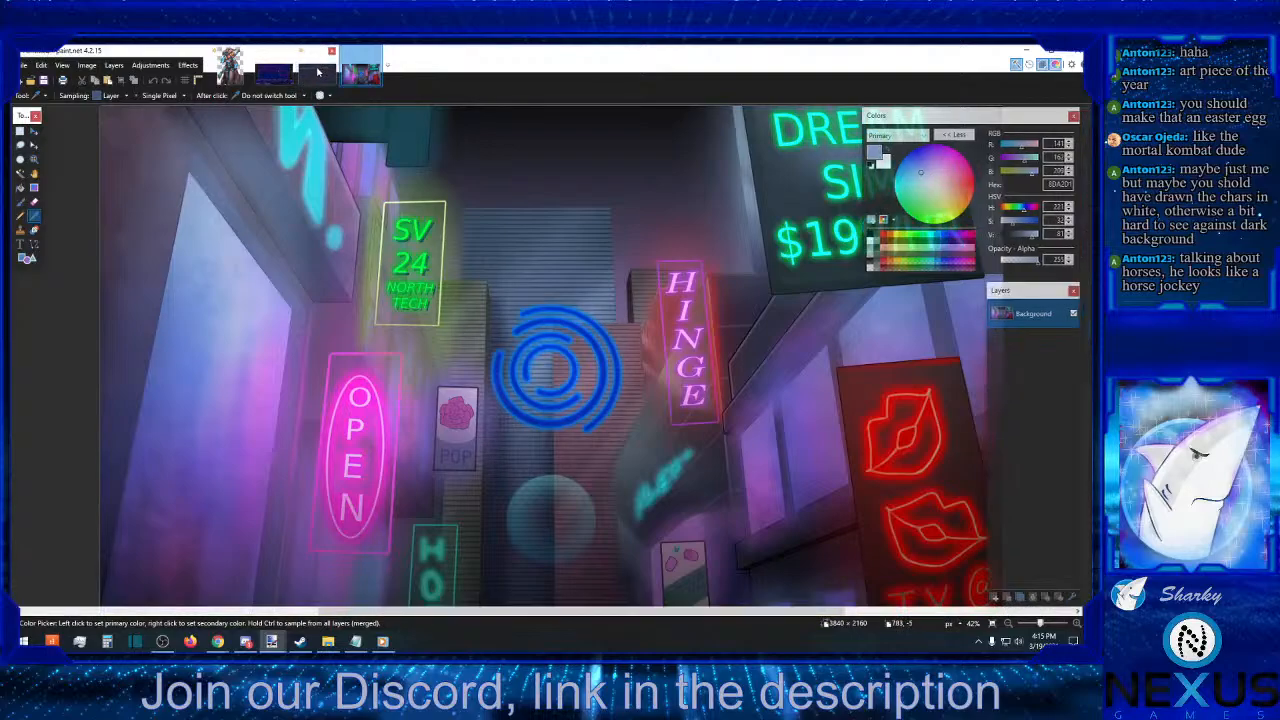
left_click(20, 187)
left_click(207, 377)
left_click(161, 374)
left_click(167, 323)
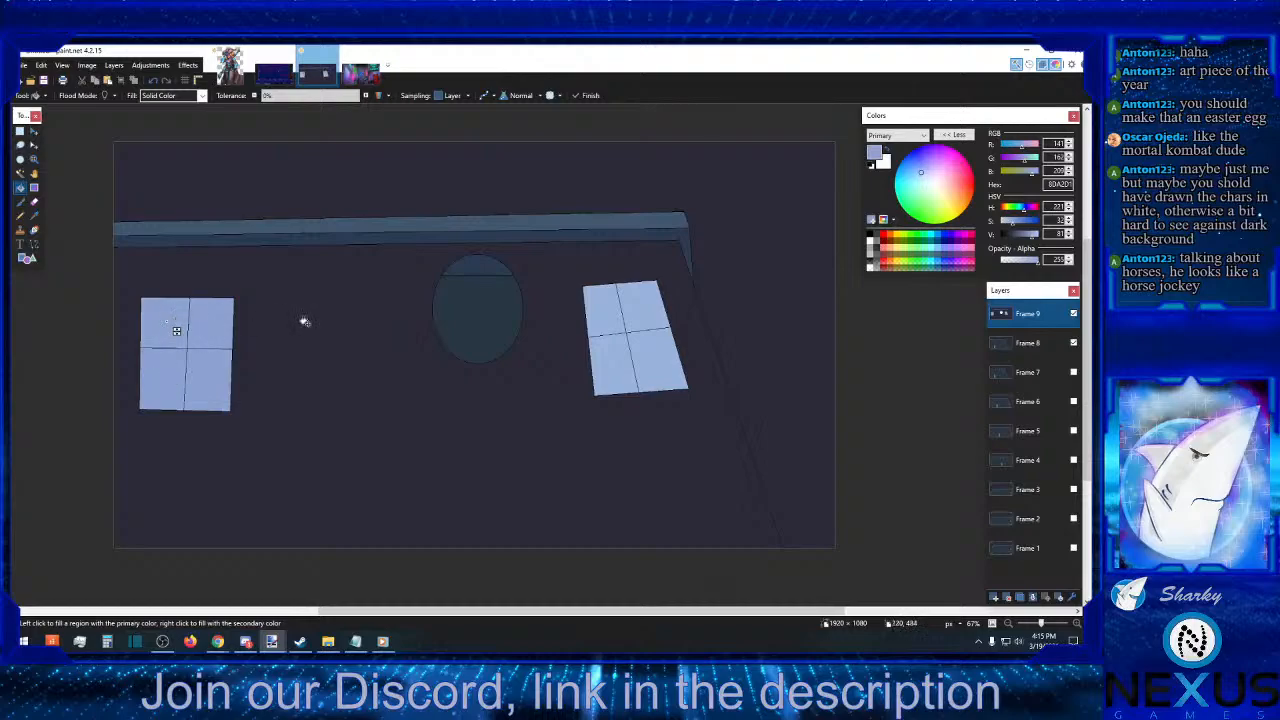
left_click(614, 316)
left_click(659, 364)
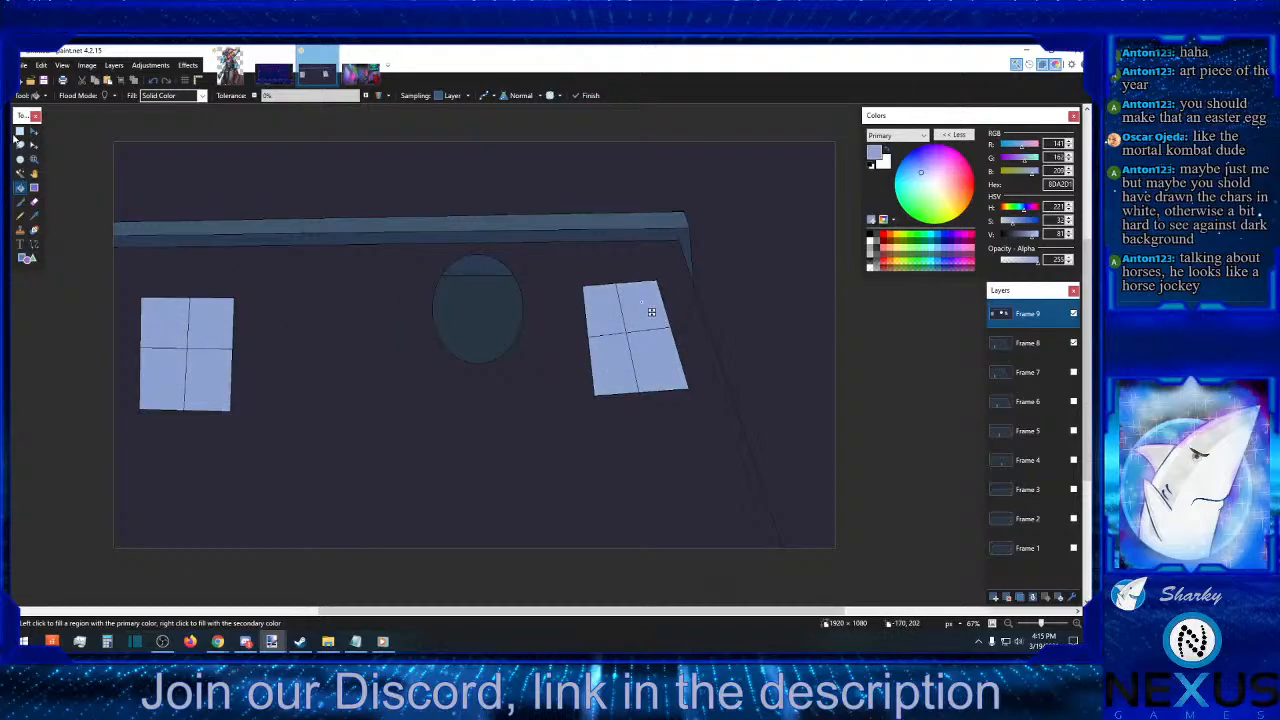
- Sample the wall colour 293744 from Frame 8 and fill Frame 9's wall area around the windows with it
left_click(20, 131)
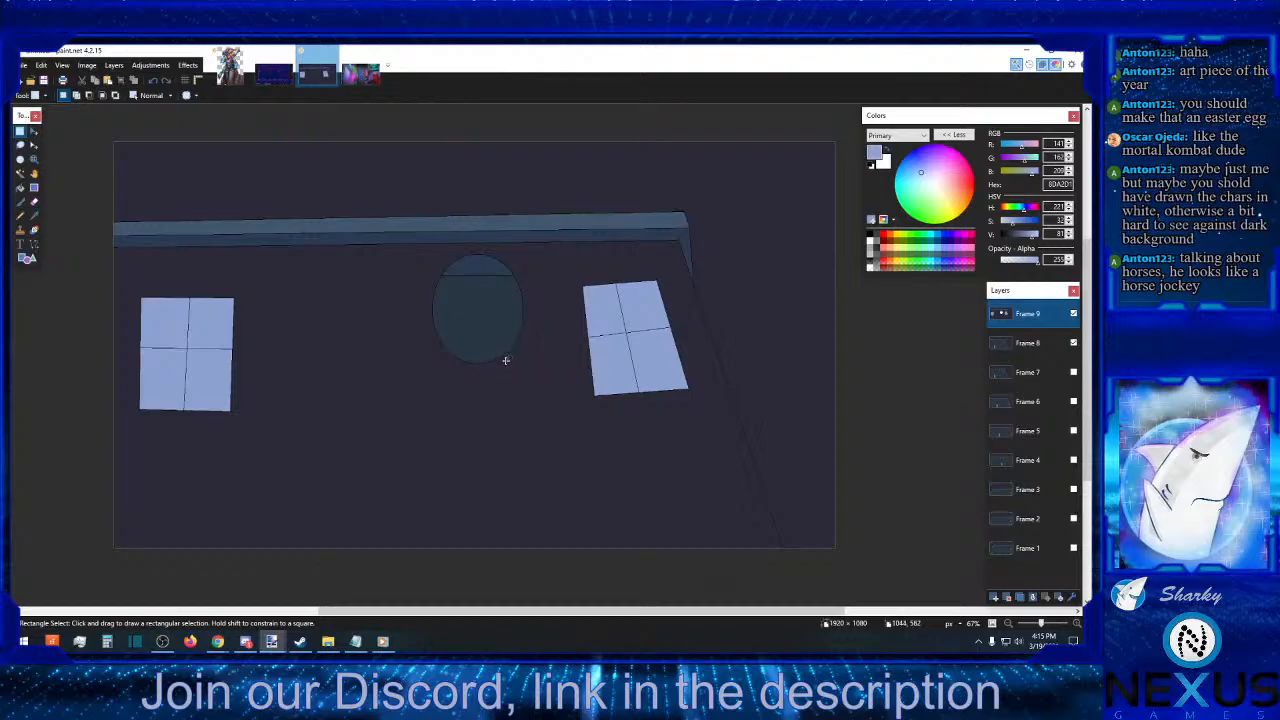
left_click(1030, 344)
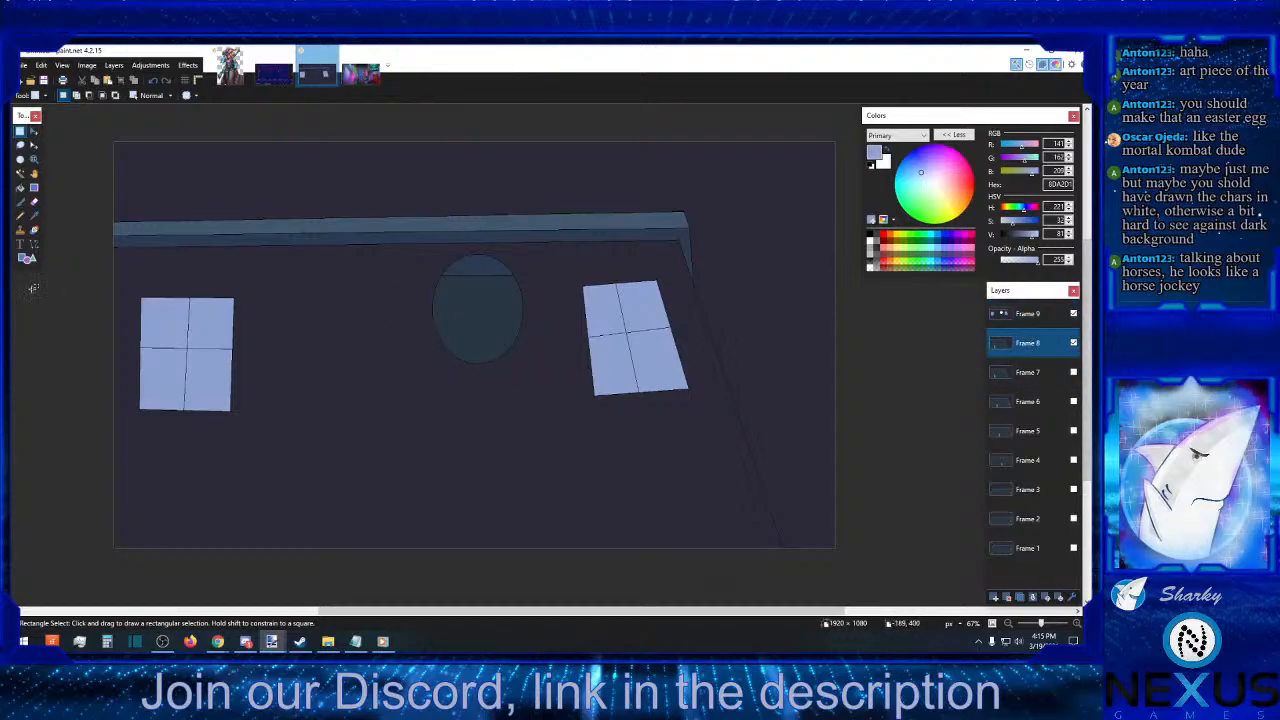
left_click(34, 217)
left_click(344, 305)
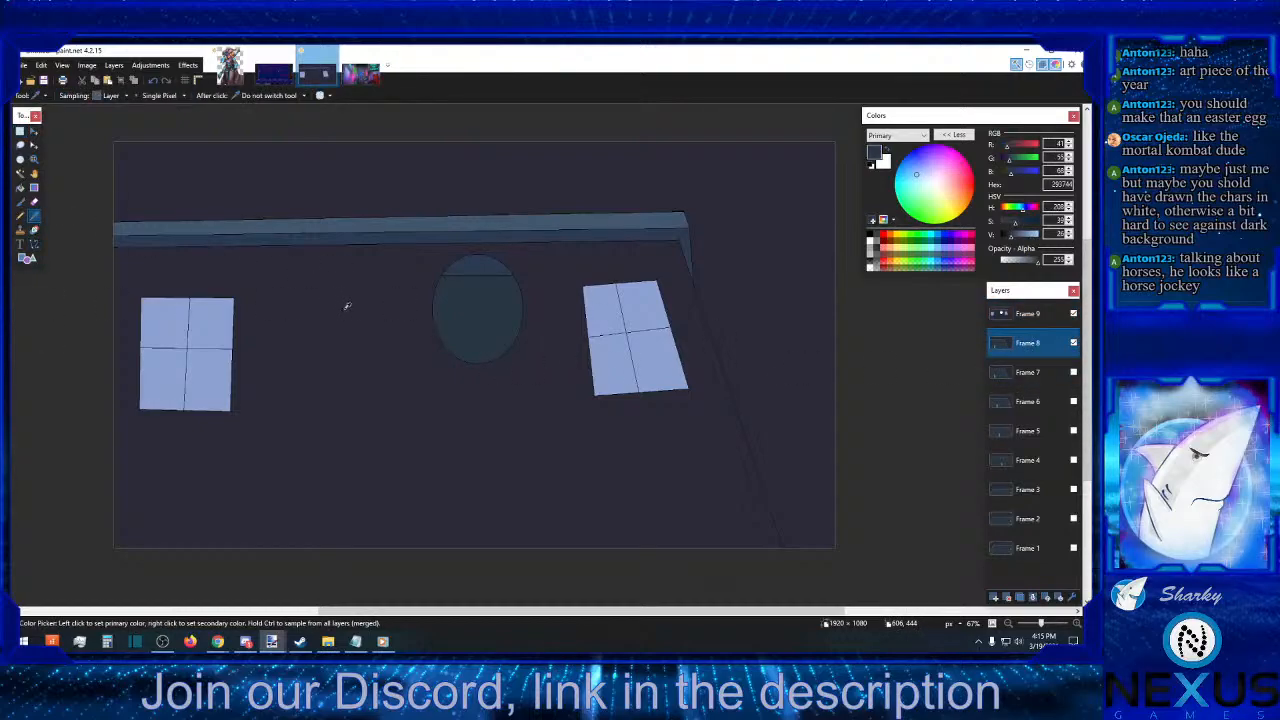
left_click(1036, 317)
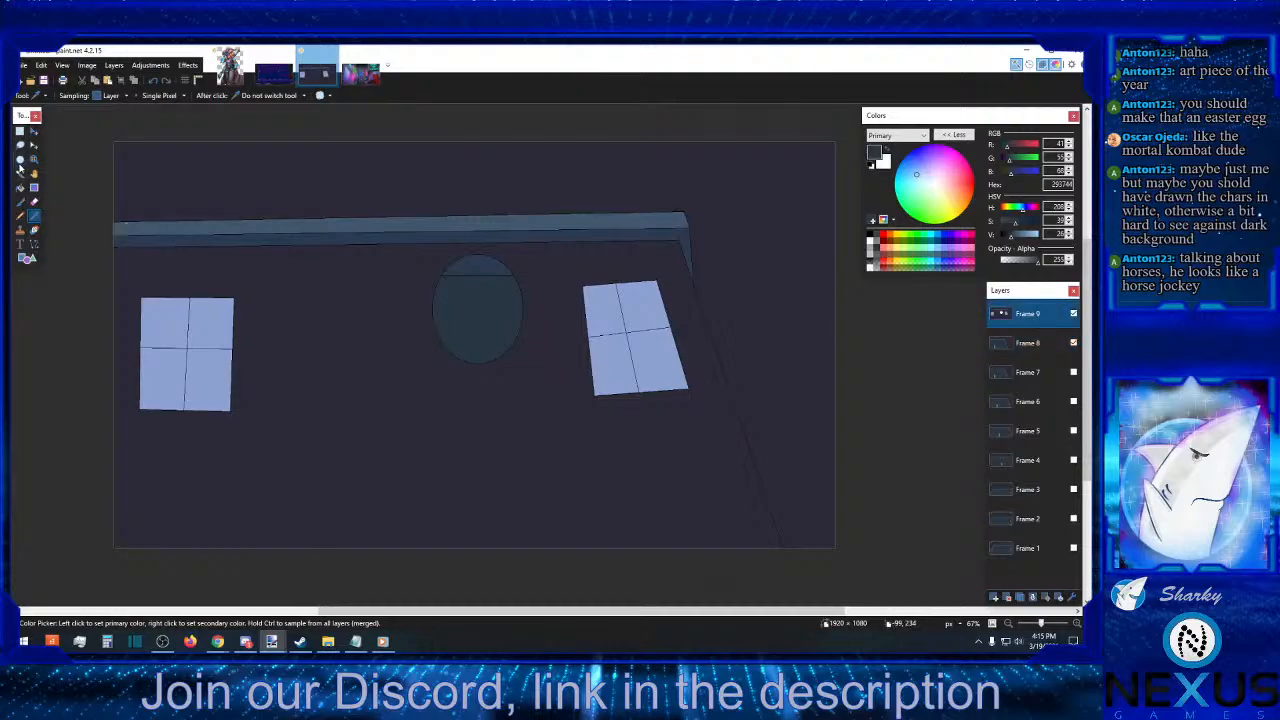
left_click(20, 187)
left_click(340, 332)
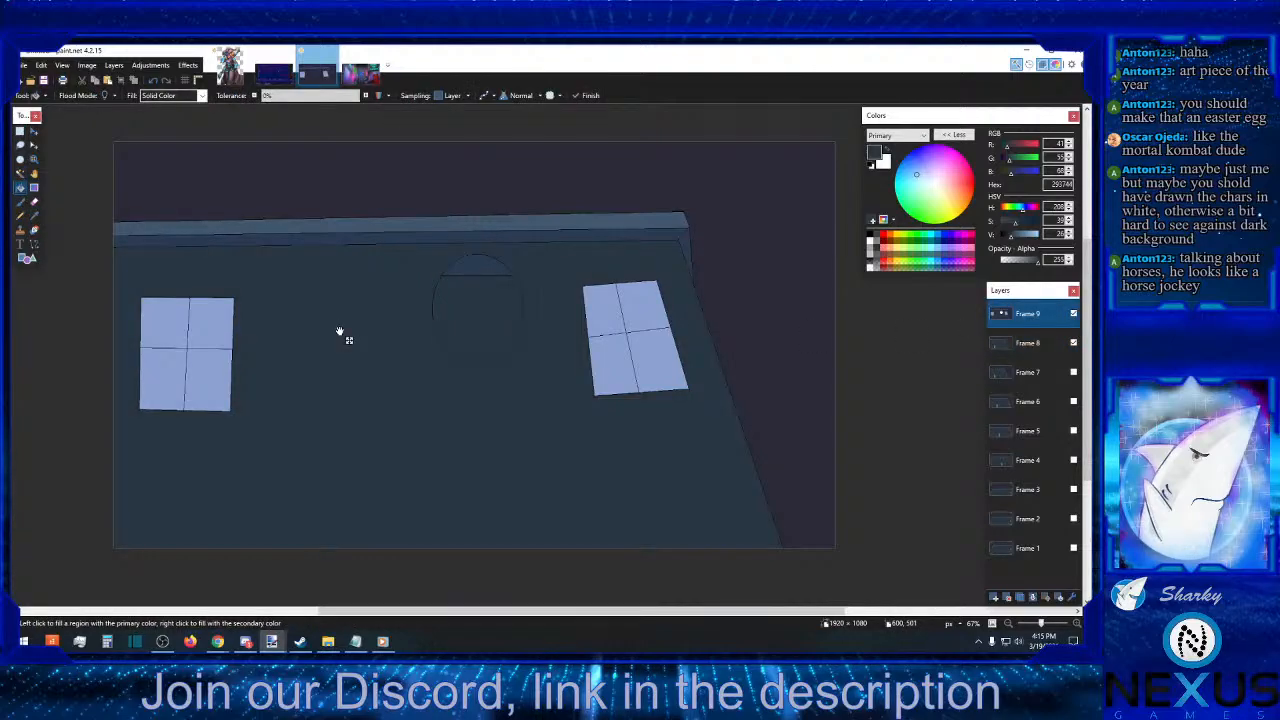
- Remove the oval between Frame 9's two windows and fill the cleared area with the wall colour 293744
left_click(34, 215)
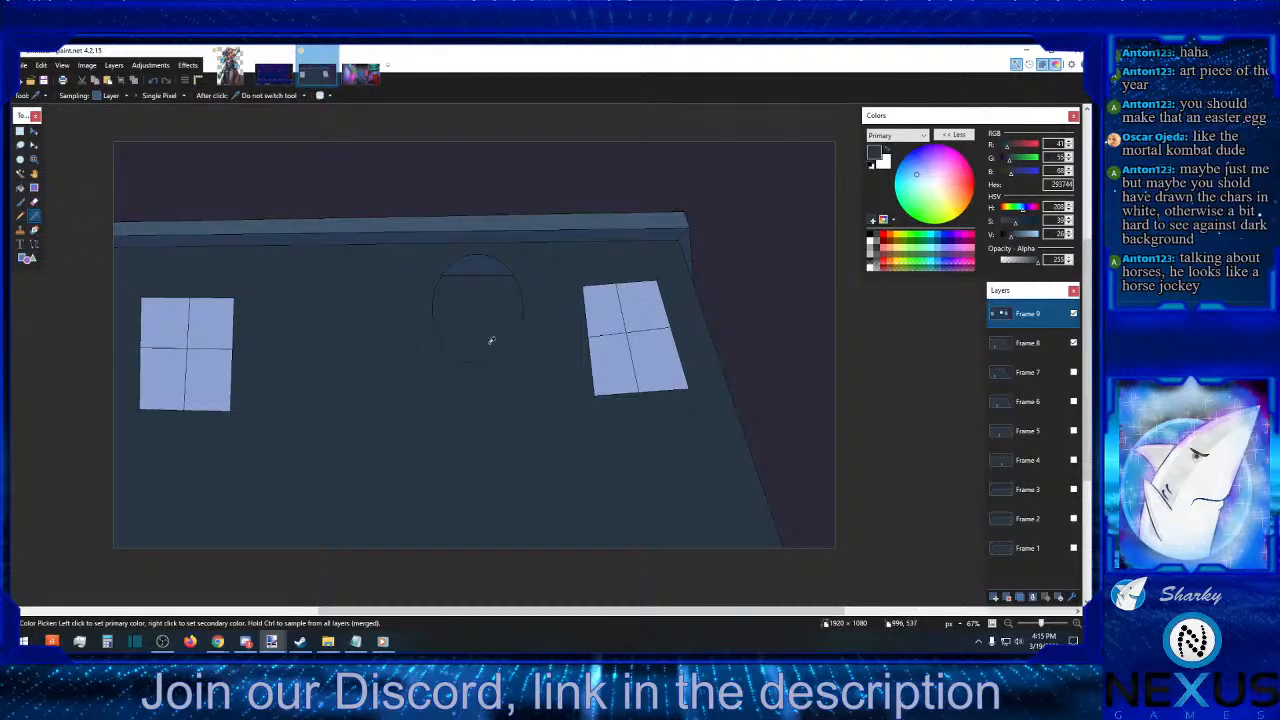
left_click(20, 187)
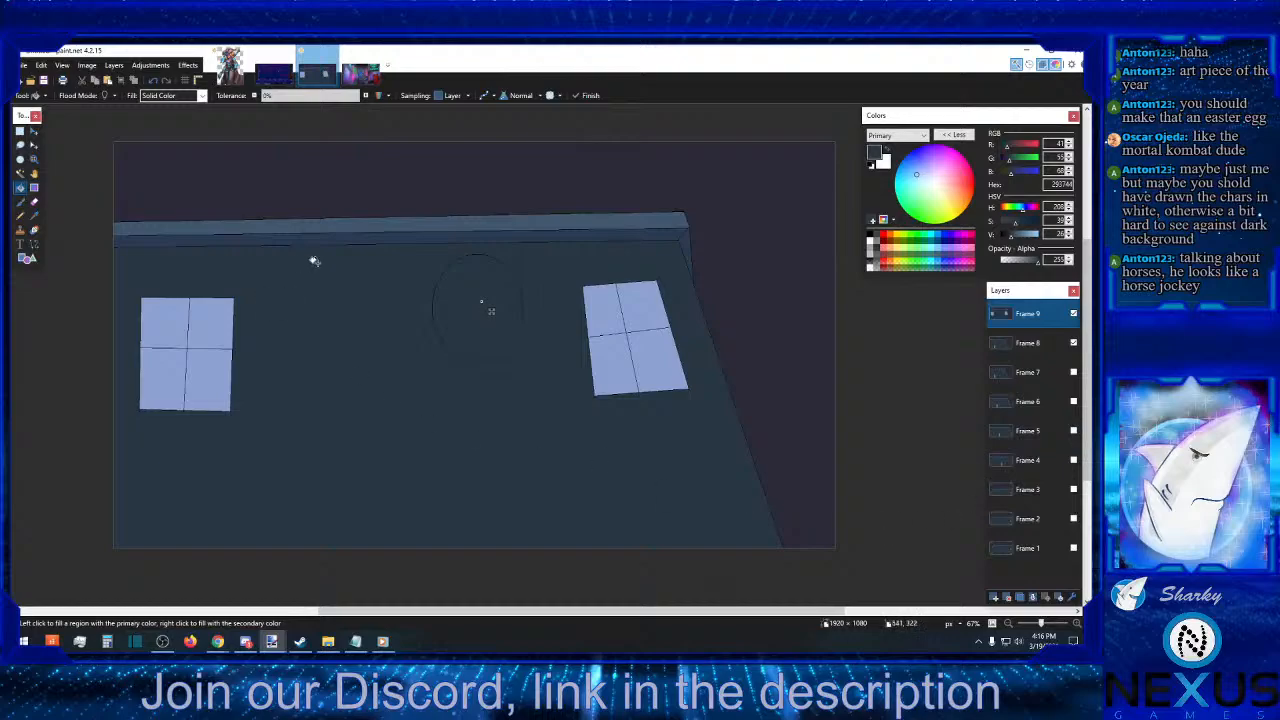
left_click(21, 131)
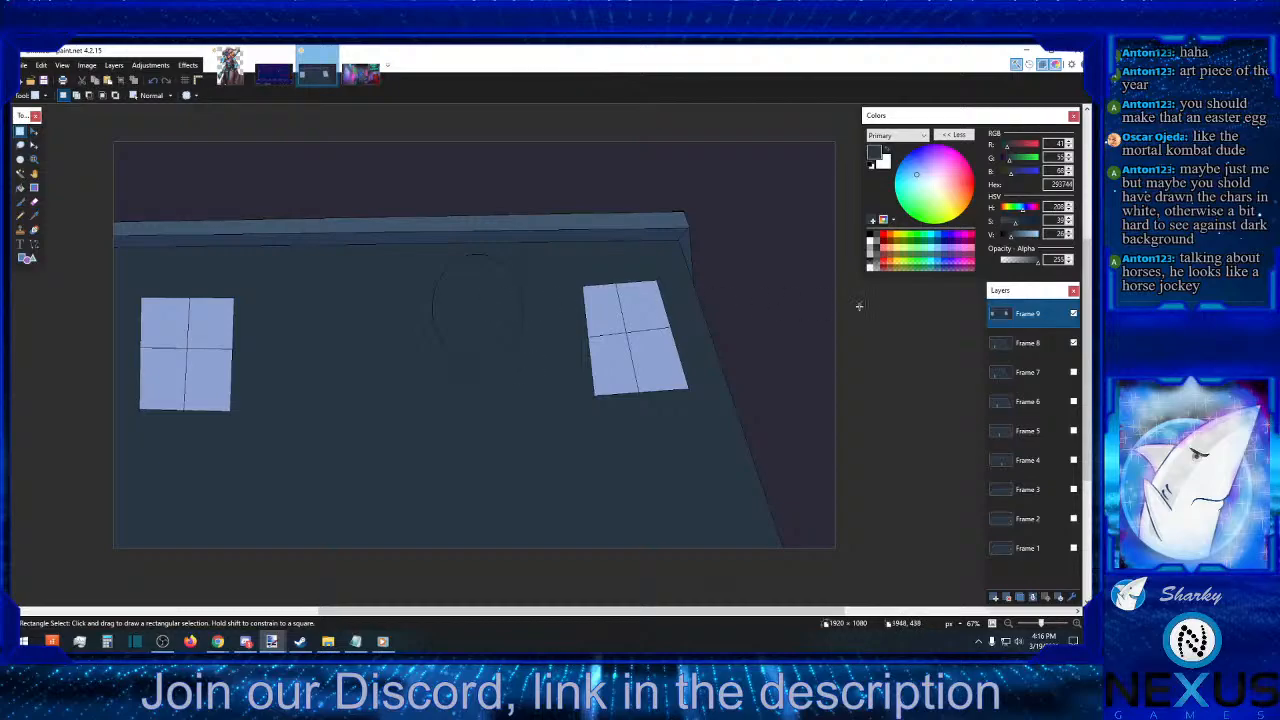
left_click_drag(415, 251, 550, 368)
left_click(553, 368)
left_click(20, 188)
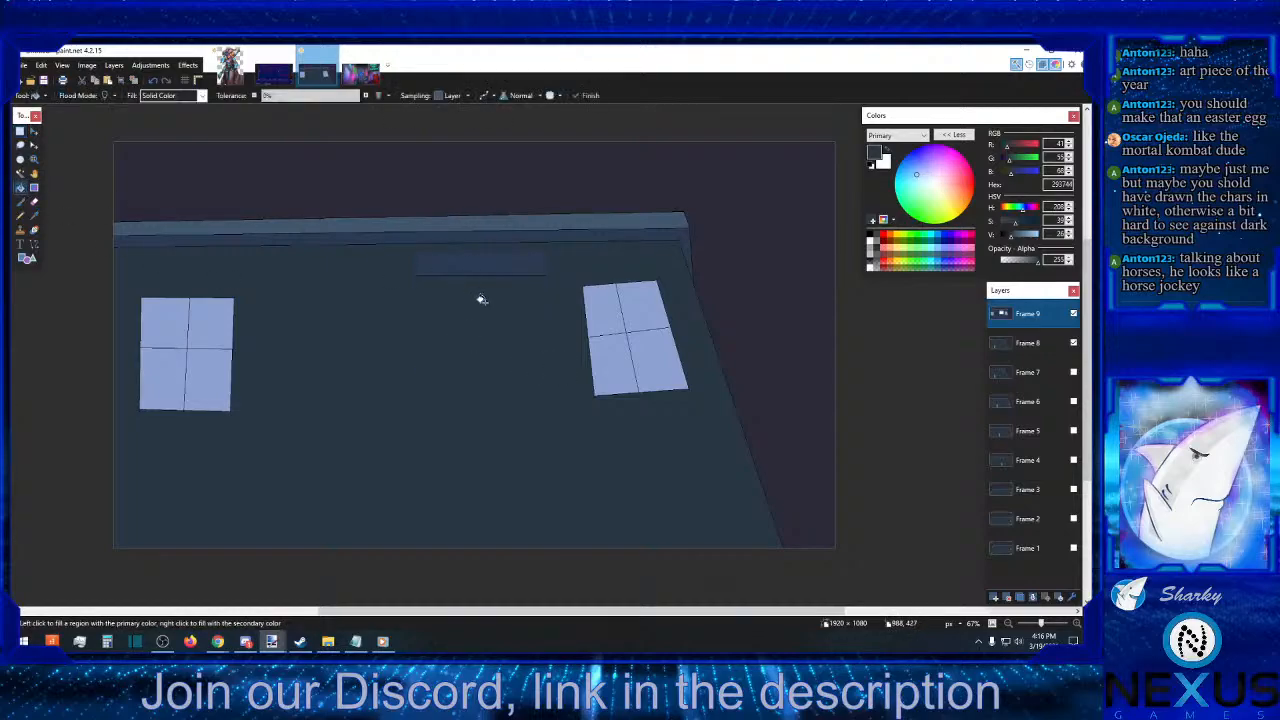
key("s")
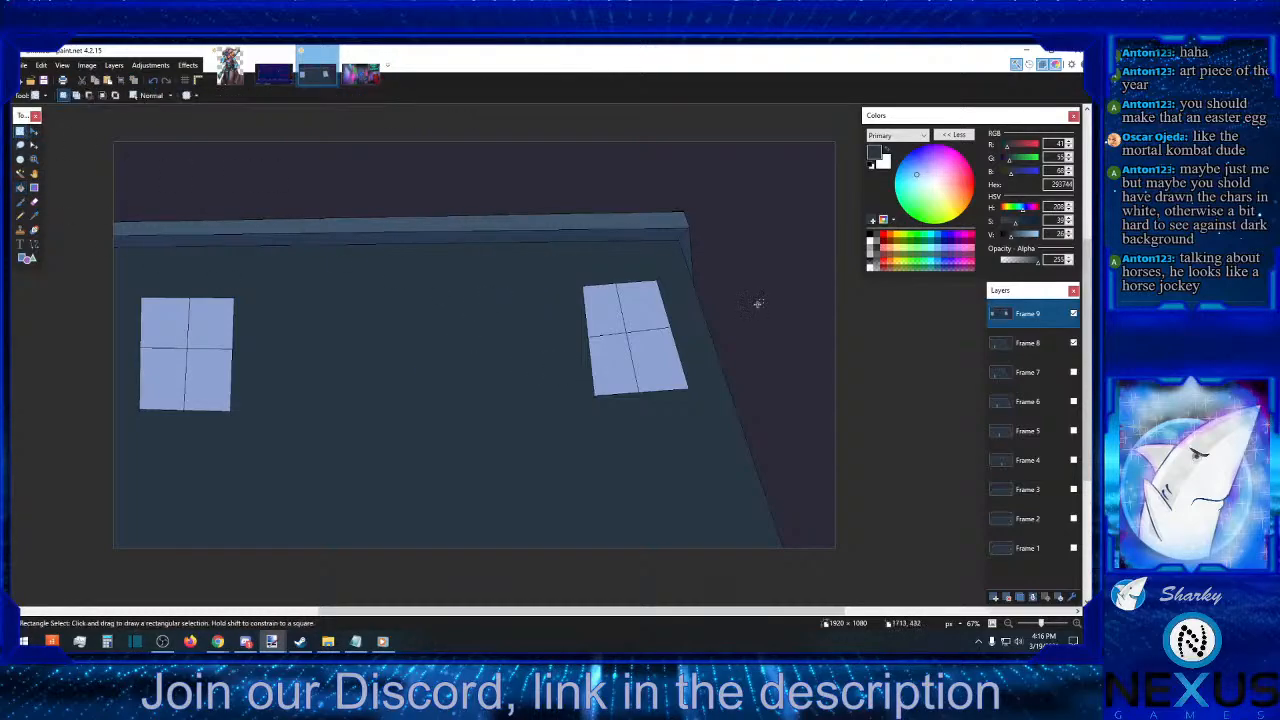
- Copy Frame 9's straight four-pane window and place the duplicate midway between it and the slanted window
left_click(34, 244)
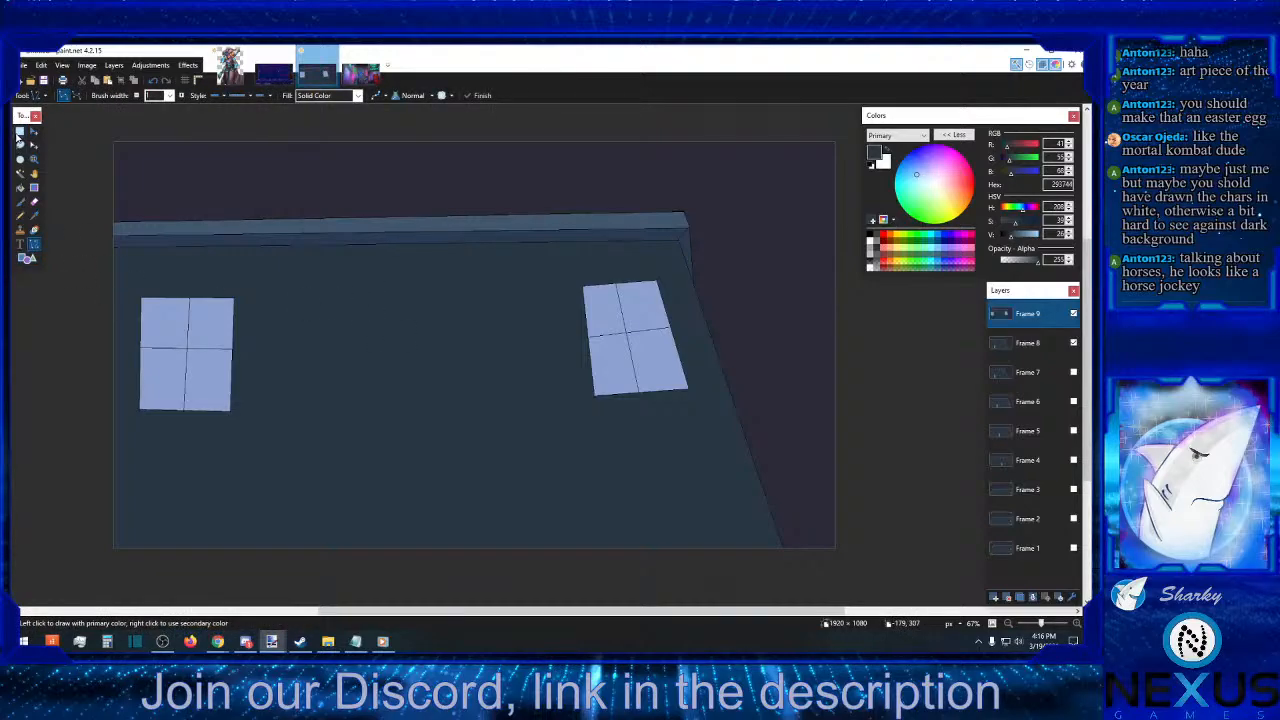
left_click(19, 131)
left_click_drag(255, 281, 127, 433)
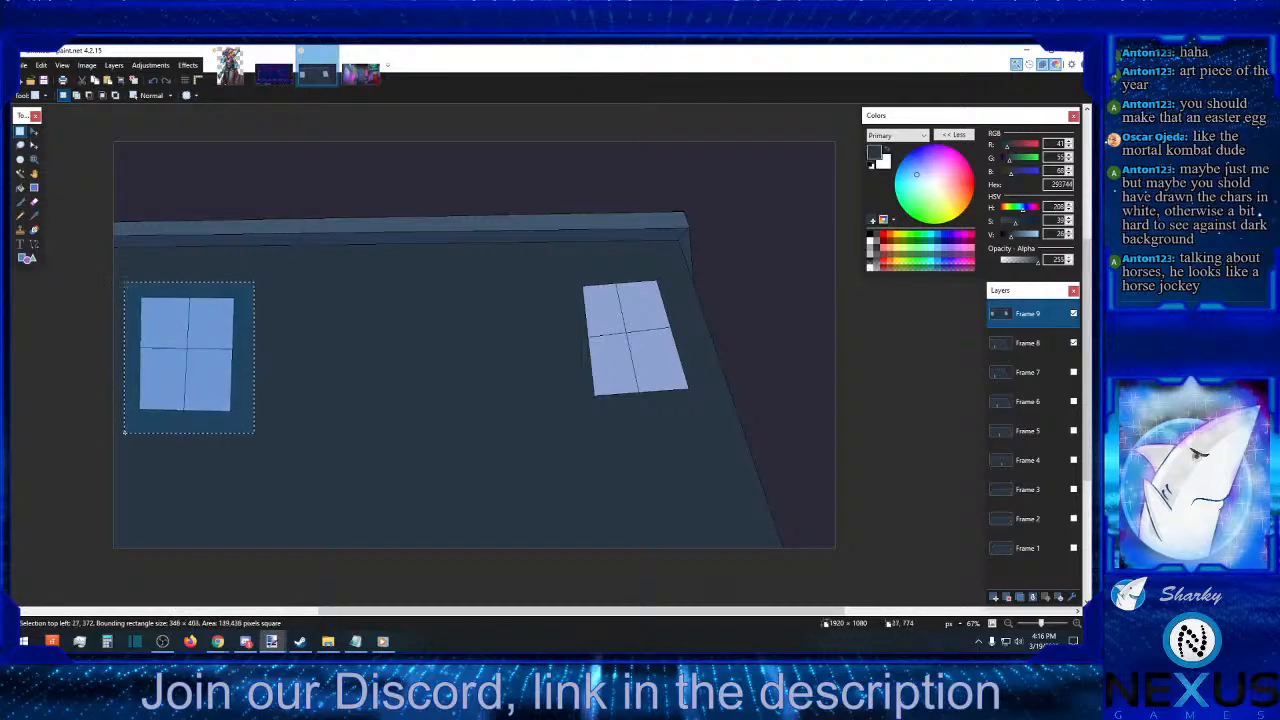
left_click(97, 80)
left_click(108, 80)
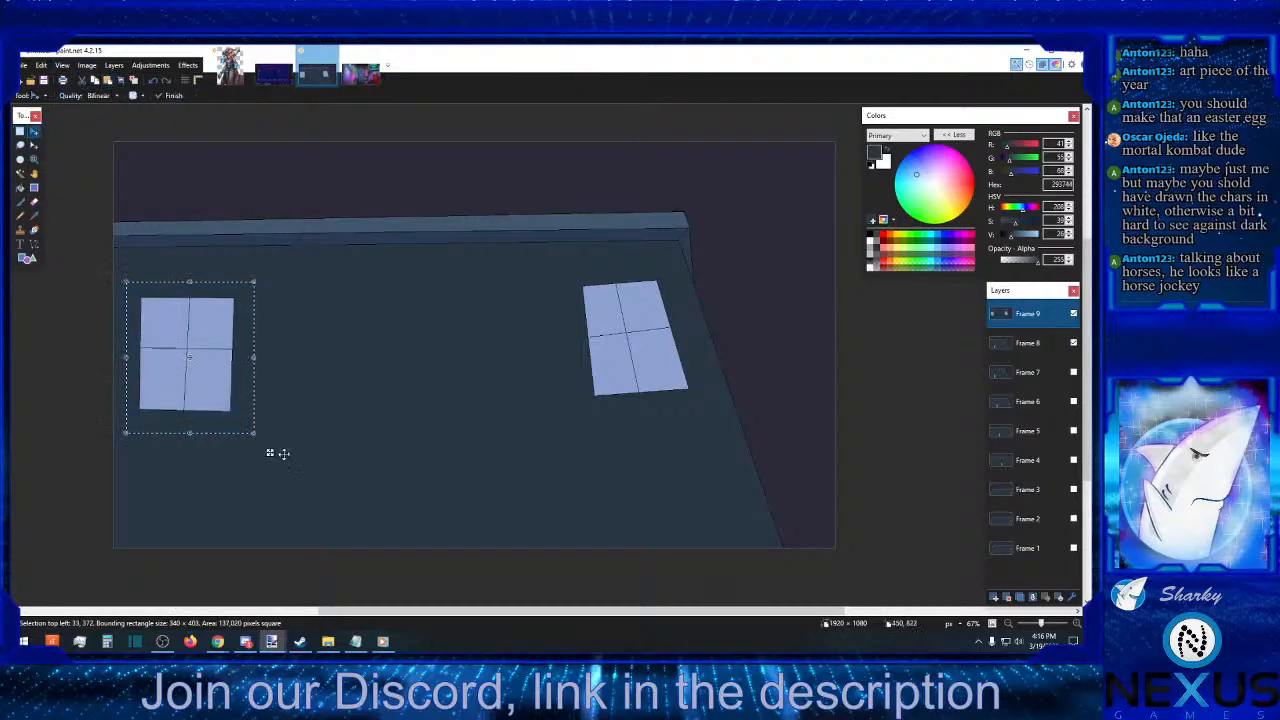
left_click_drag(270, 454, 502, 453)
- Paste two more window copies as a lower row beneath the two straight windows, cut off by the canvas edge
key("ctrl+v")
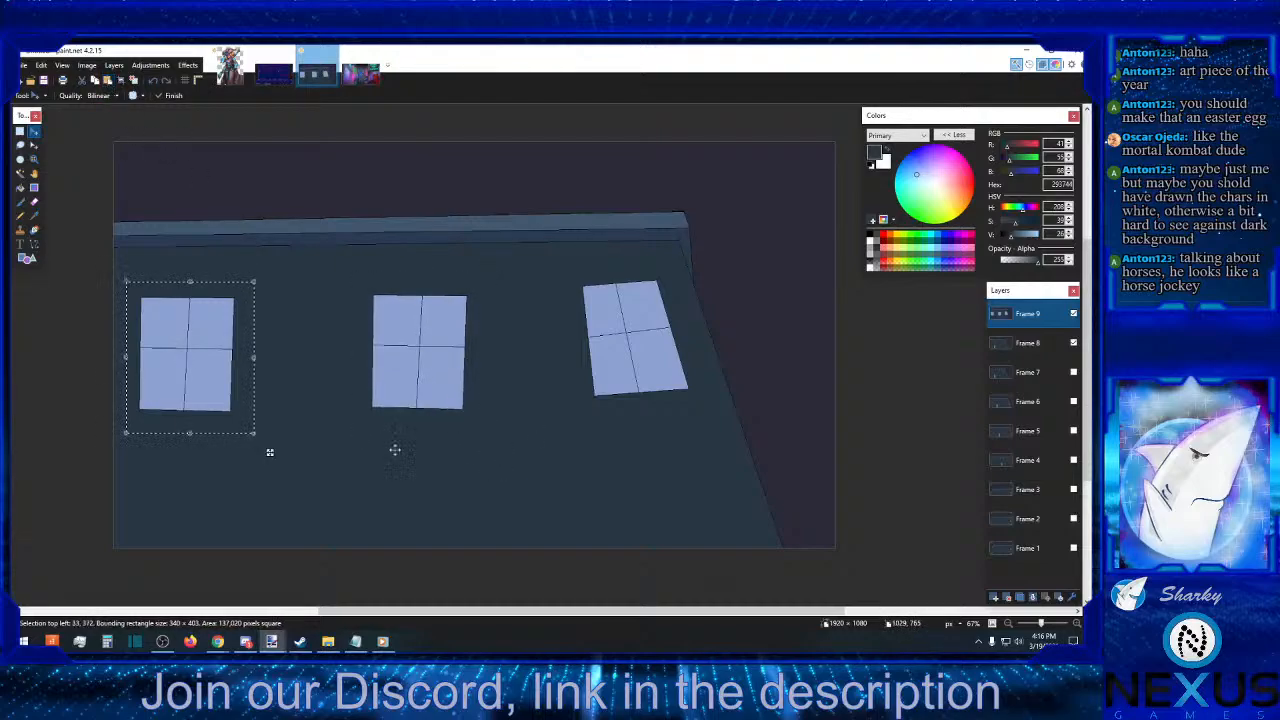
left_click_drag(273, 456, 288, 642)
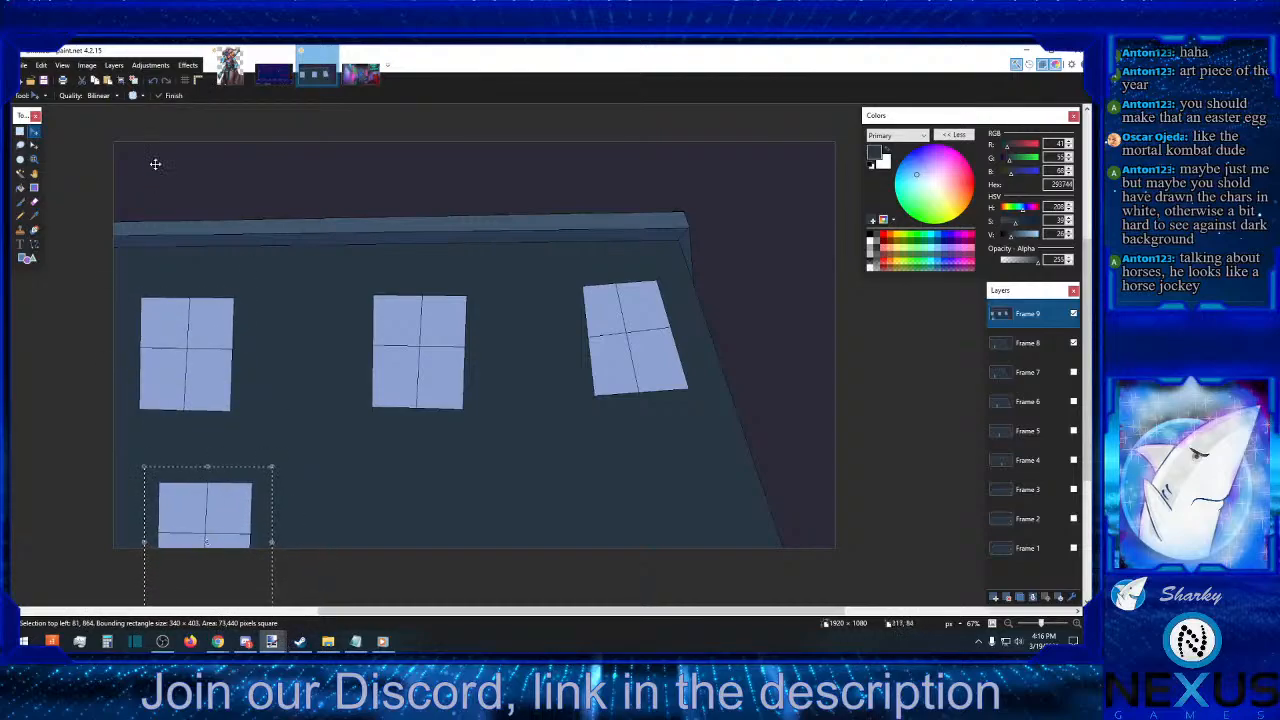
left_click(112, 82)
left_click_drag(200, 329, 435, 517)
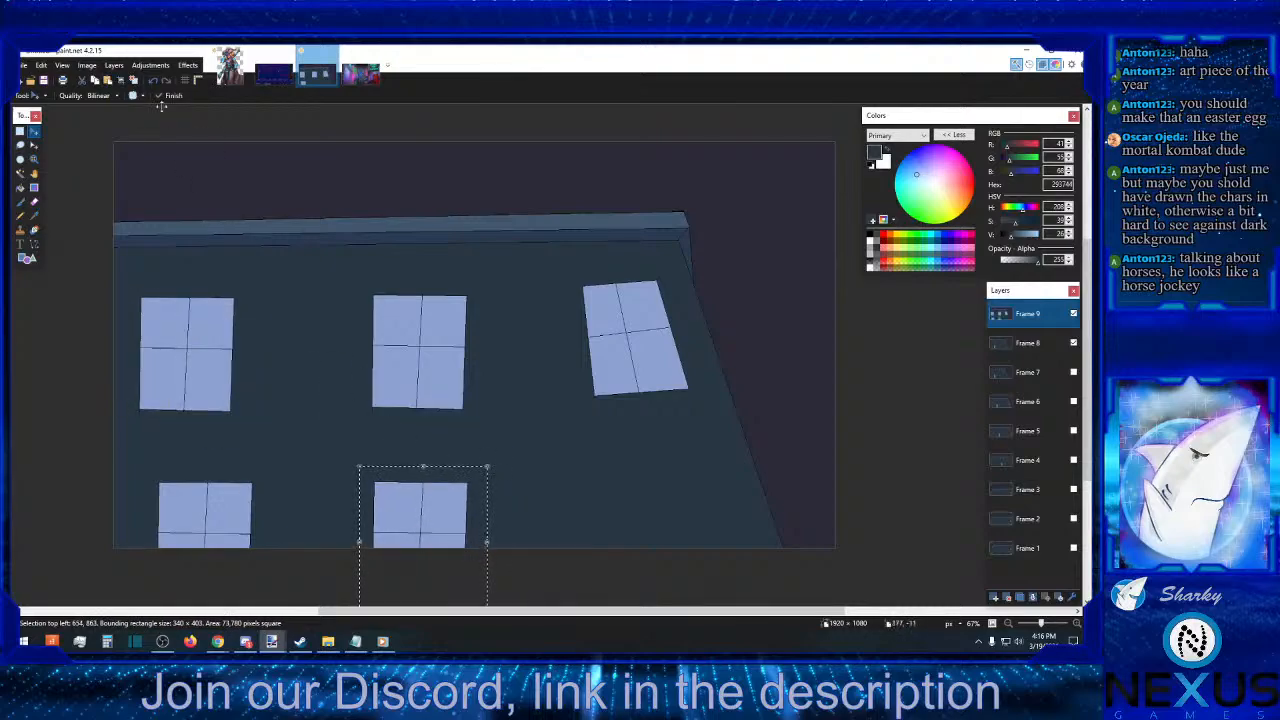
- Copy the cut-off middle window of the lower row and place the duplicate beneath the slanted window
left_click(95, 81)
left_click(108, 82)
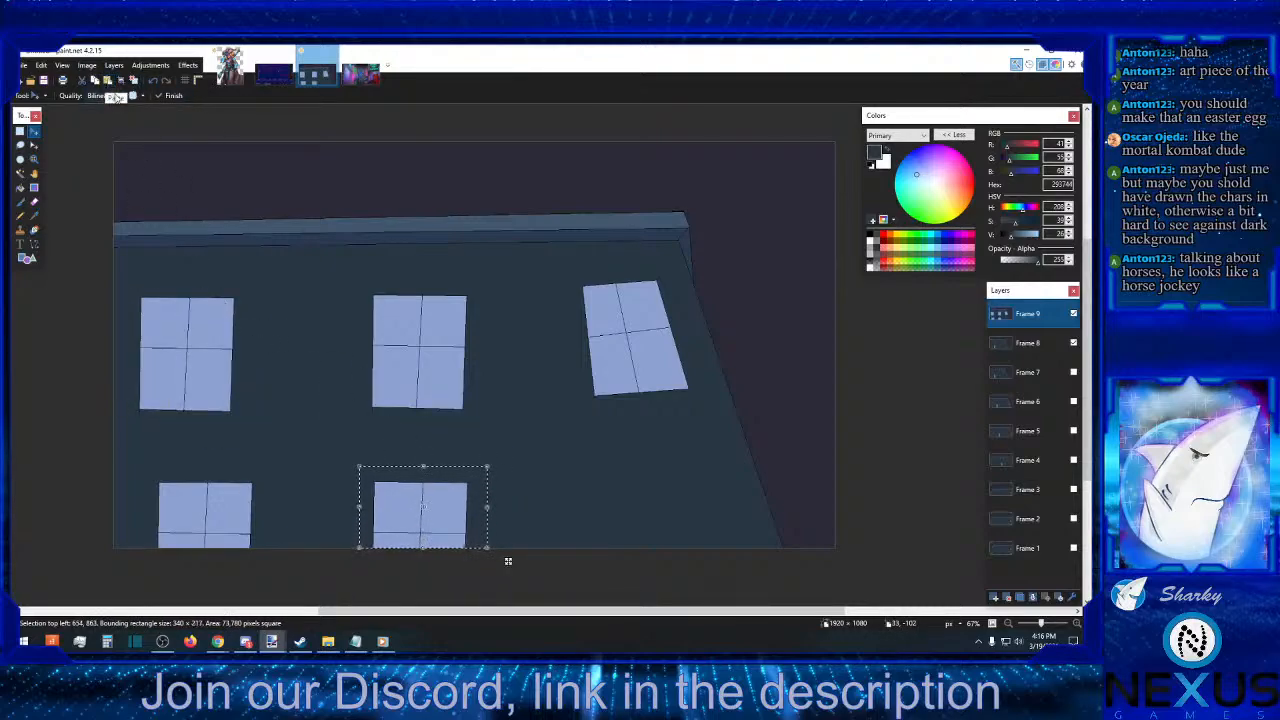
left_click_drag(389, 494, 637, 496)
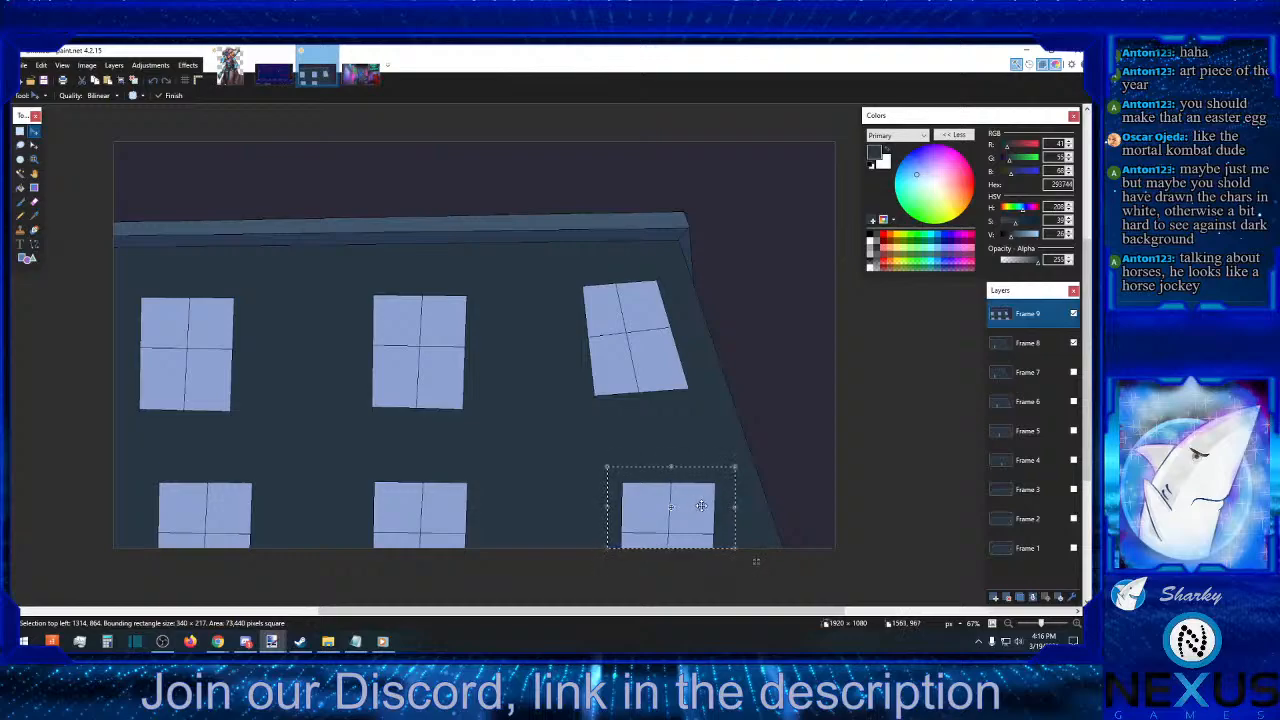
- Try placing a copy of the cut-off lower window over the slanted window, and undo the move
left_click(108, 80)
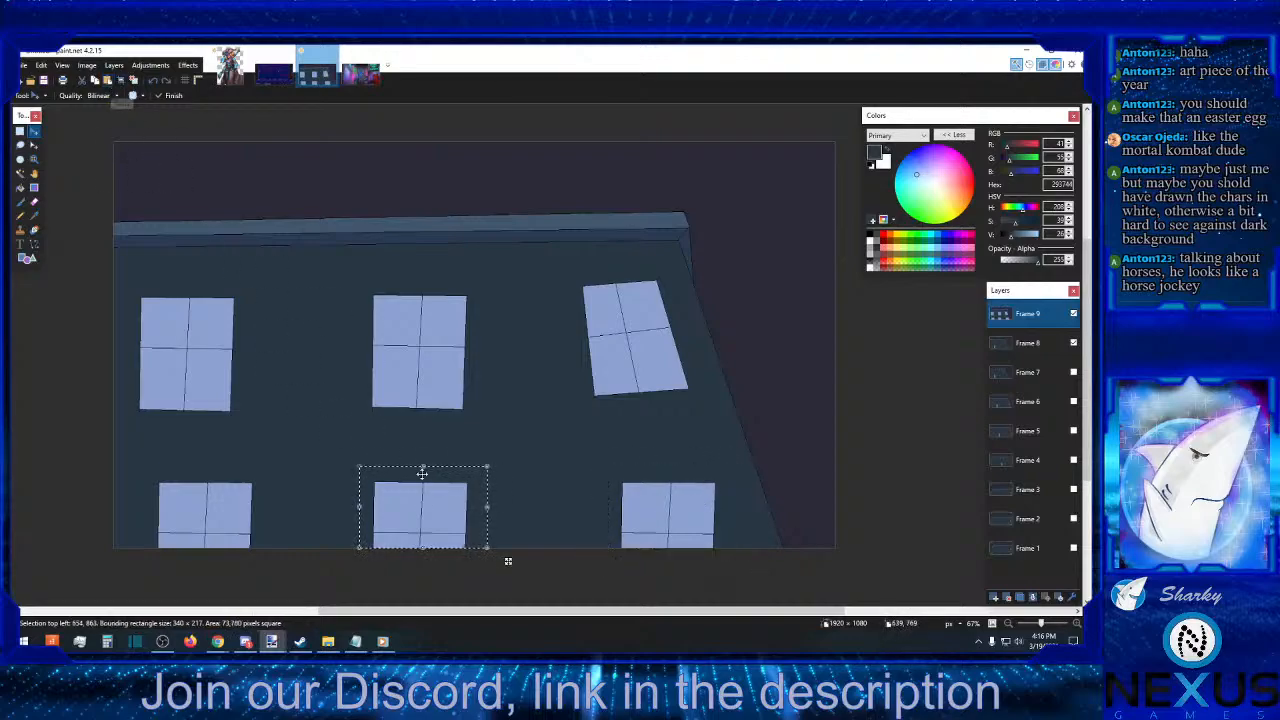
left_click_drag(408, 515, 621, 347)
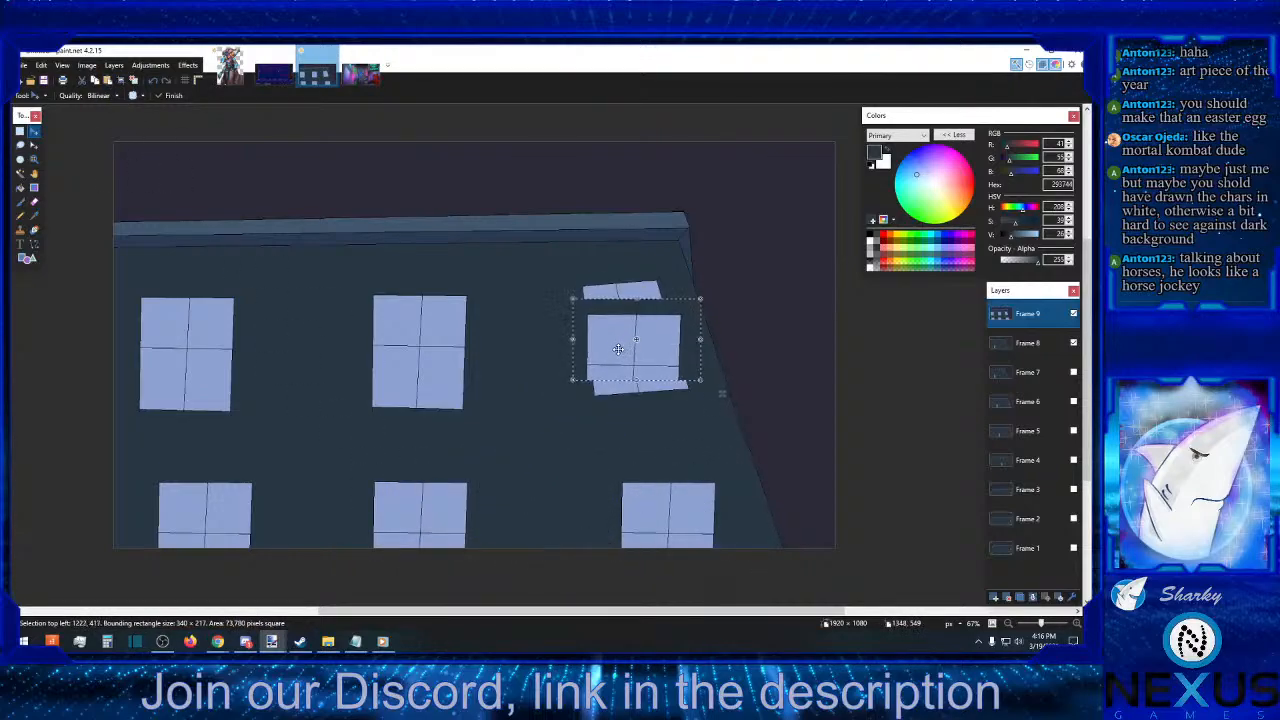
left_click(153, 81)
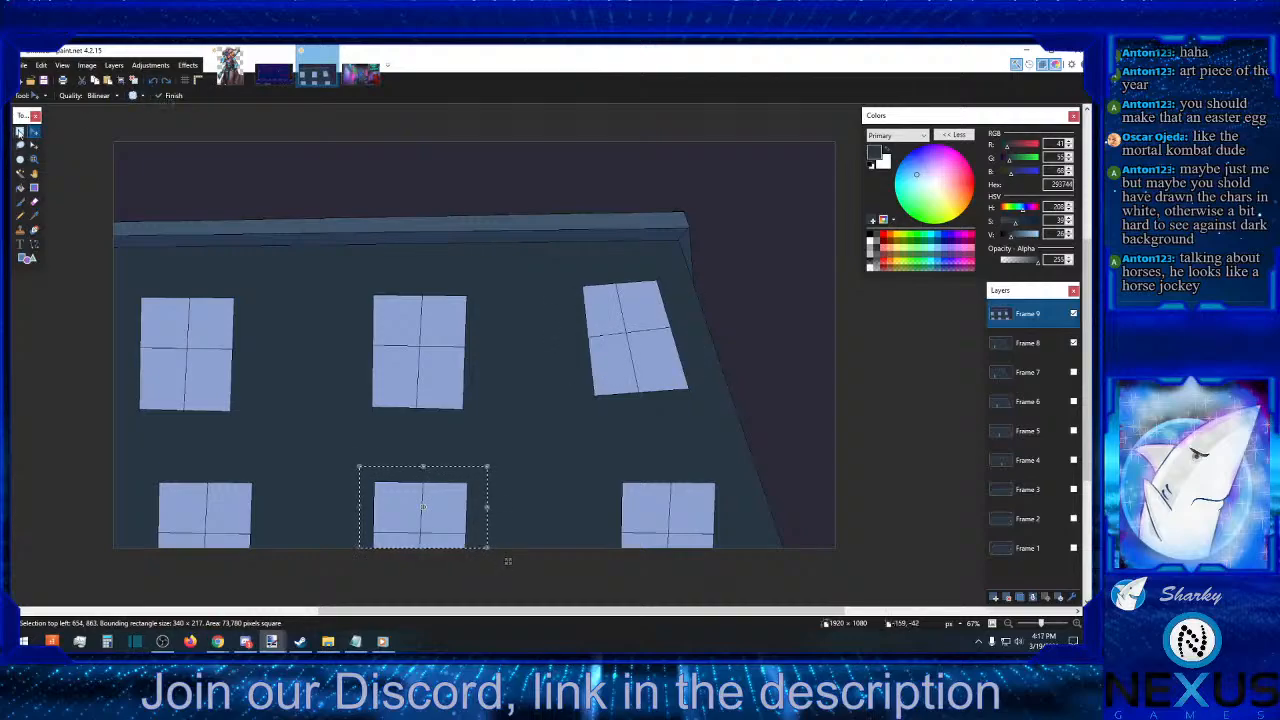
- Try covering the slanted window with a copy of the upper row's middle window, and undo the move
left_click(20, 132)
left_click_drag(356, 272, 486, 423)
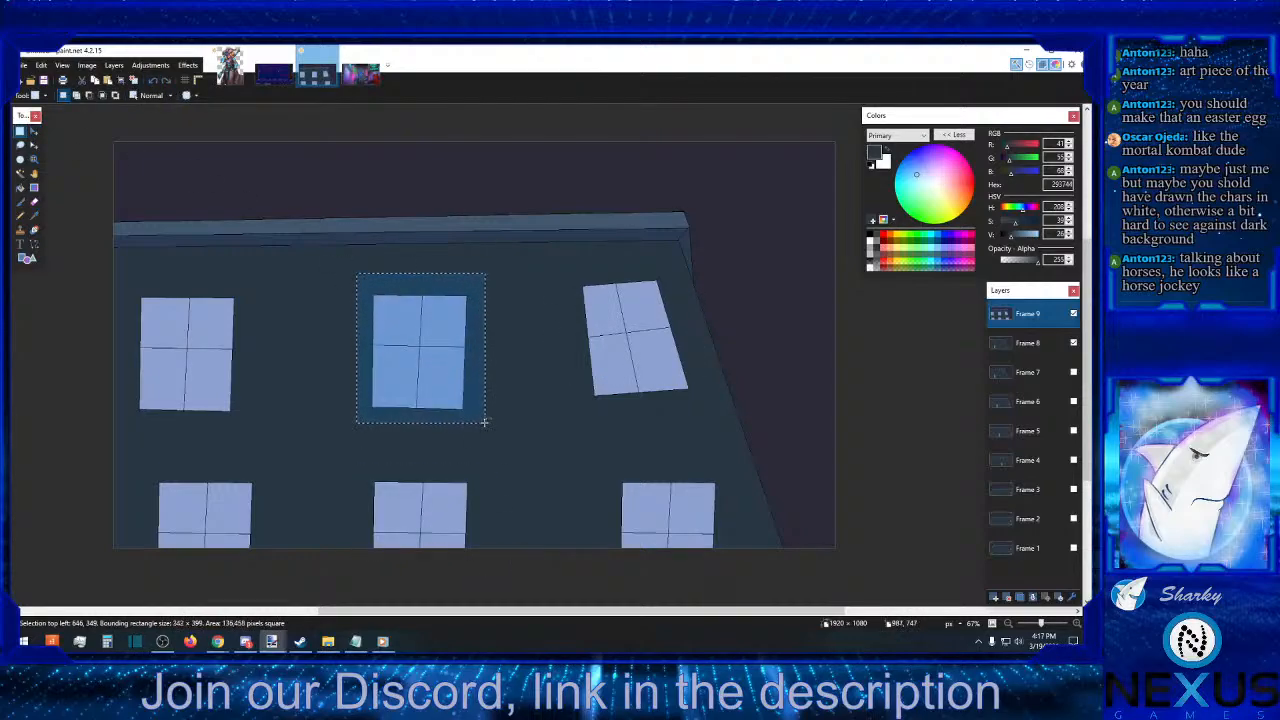
left_click(94, 82)
left_click(105, 81)
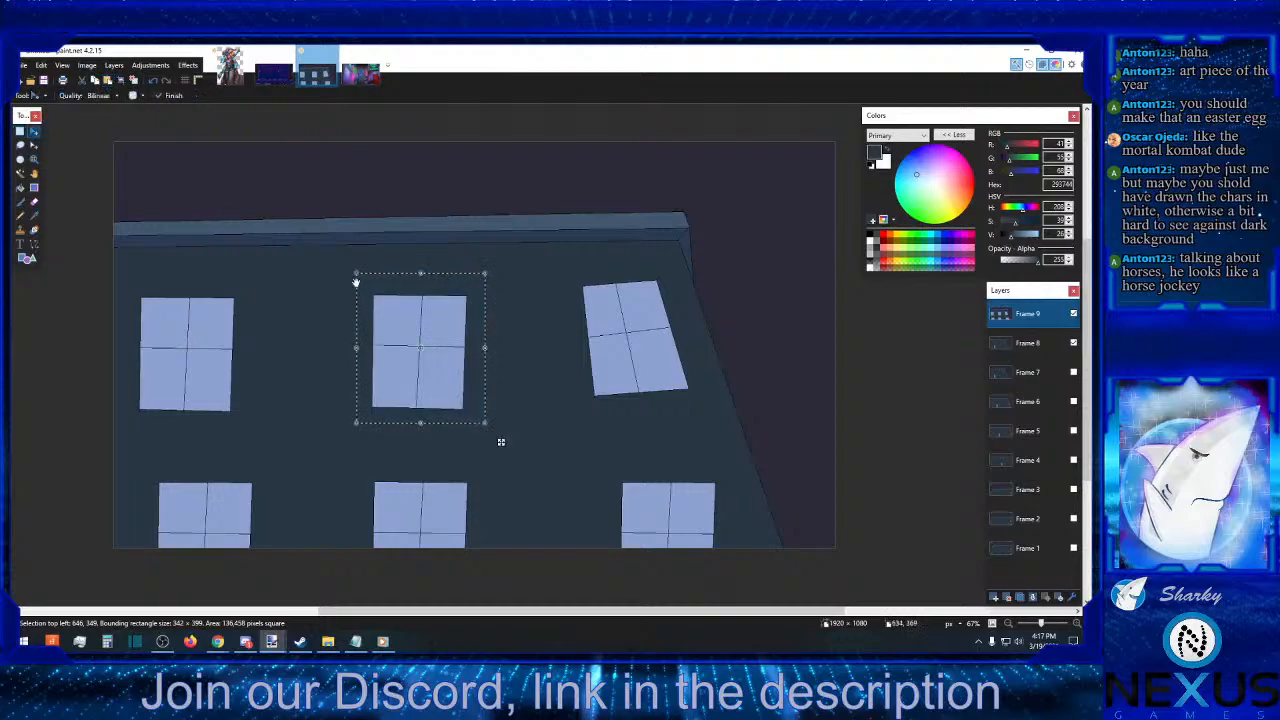
left_click_drag(500, 443, 707, 444)
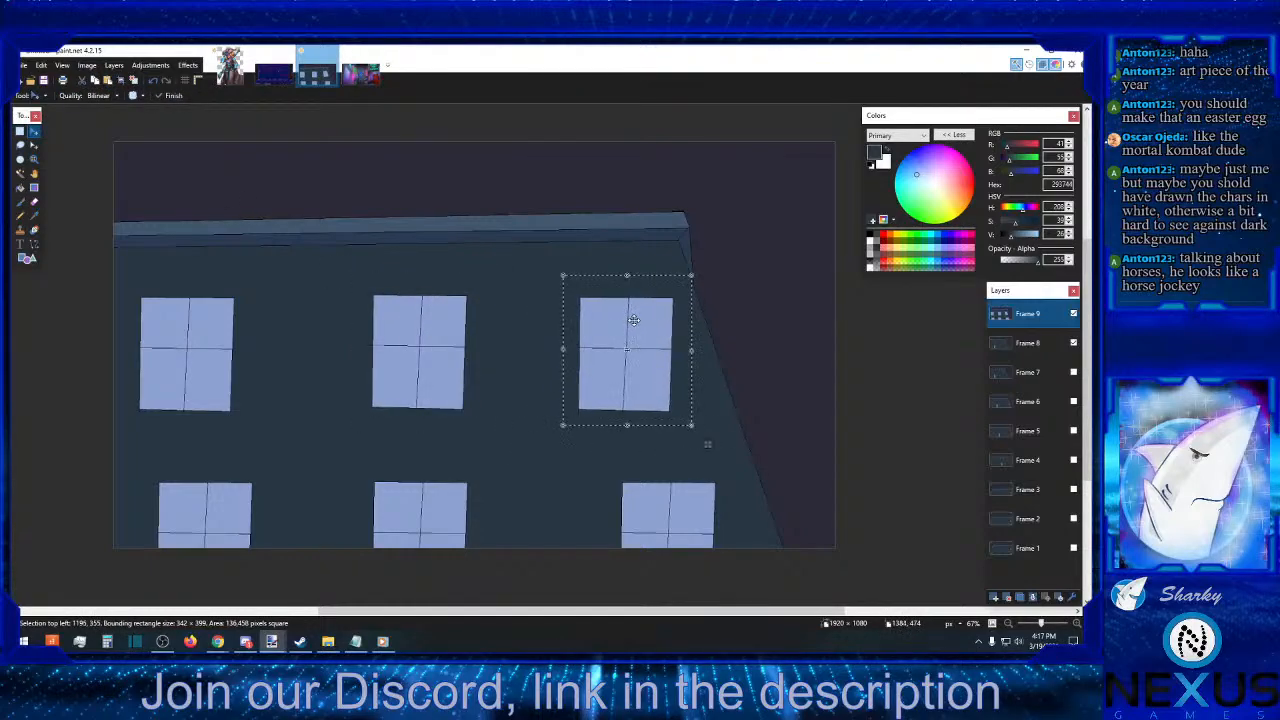
left_click(166, 82)
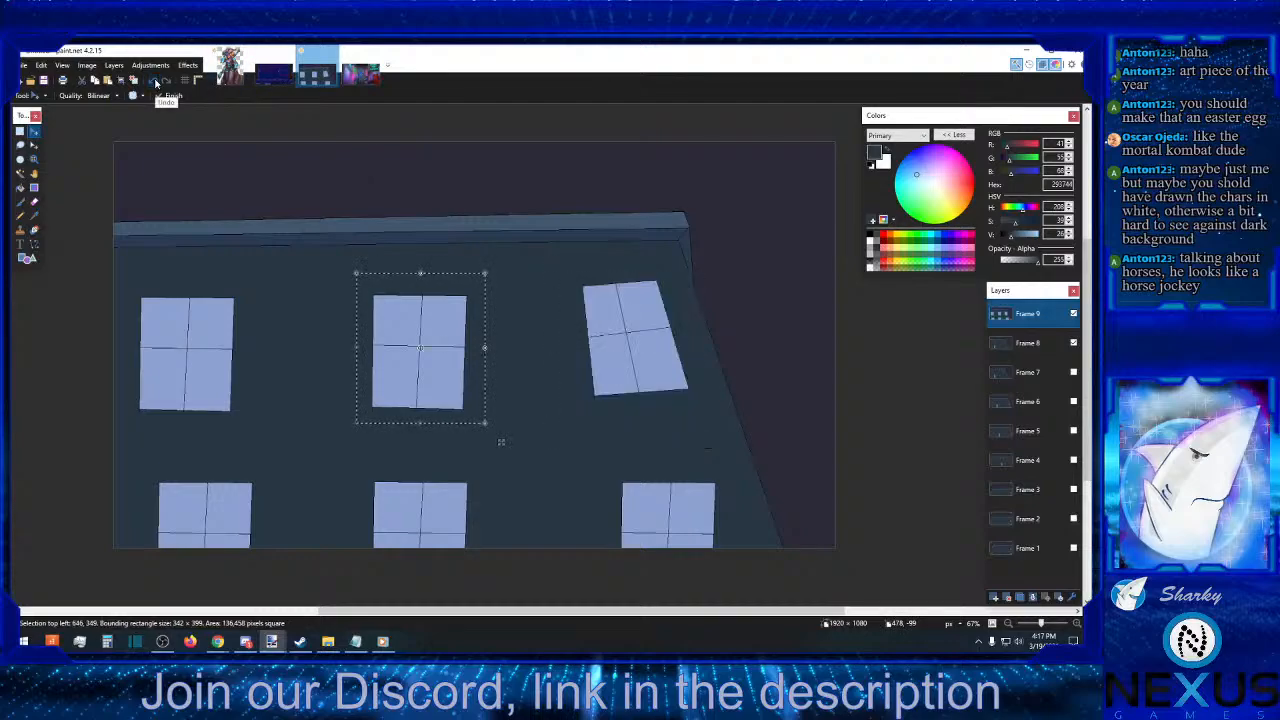
- Copy the slanted upper window and place the duplicate over the straight cut-off window below it, then deselect
left_click(20, 131)
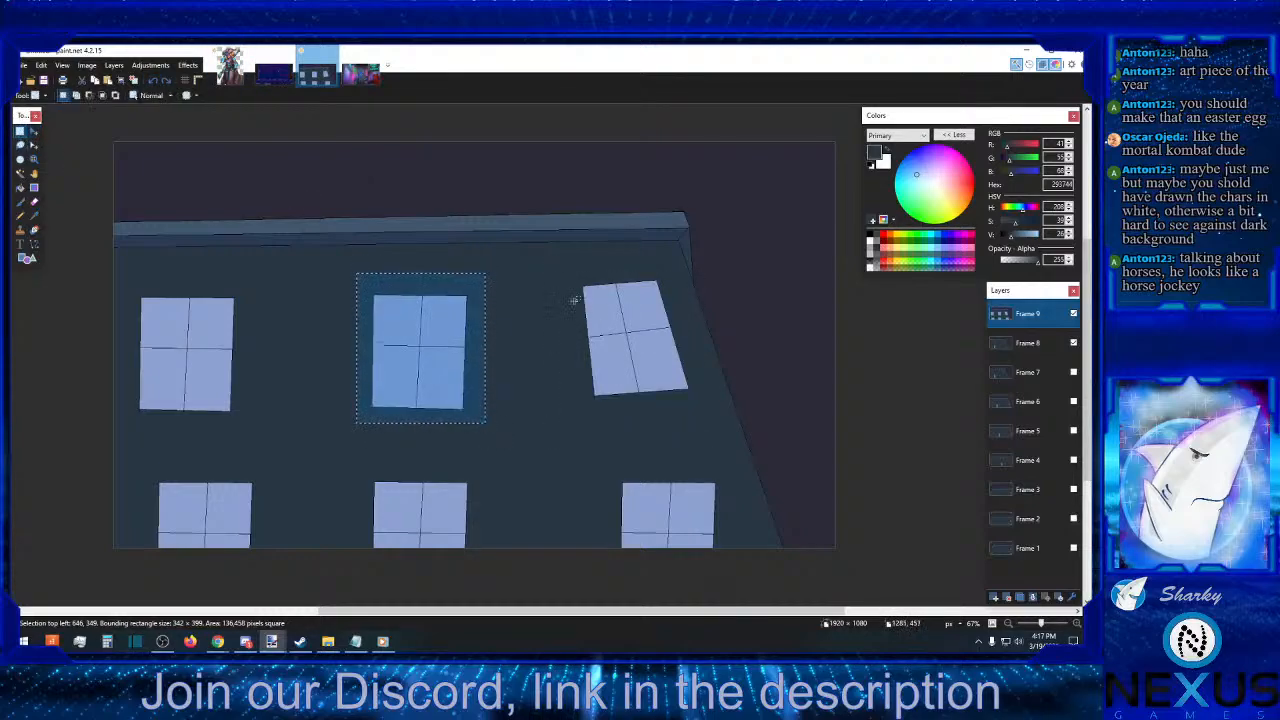
left_click_drag(557, 268, 691, 422)
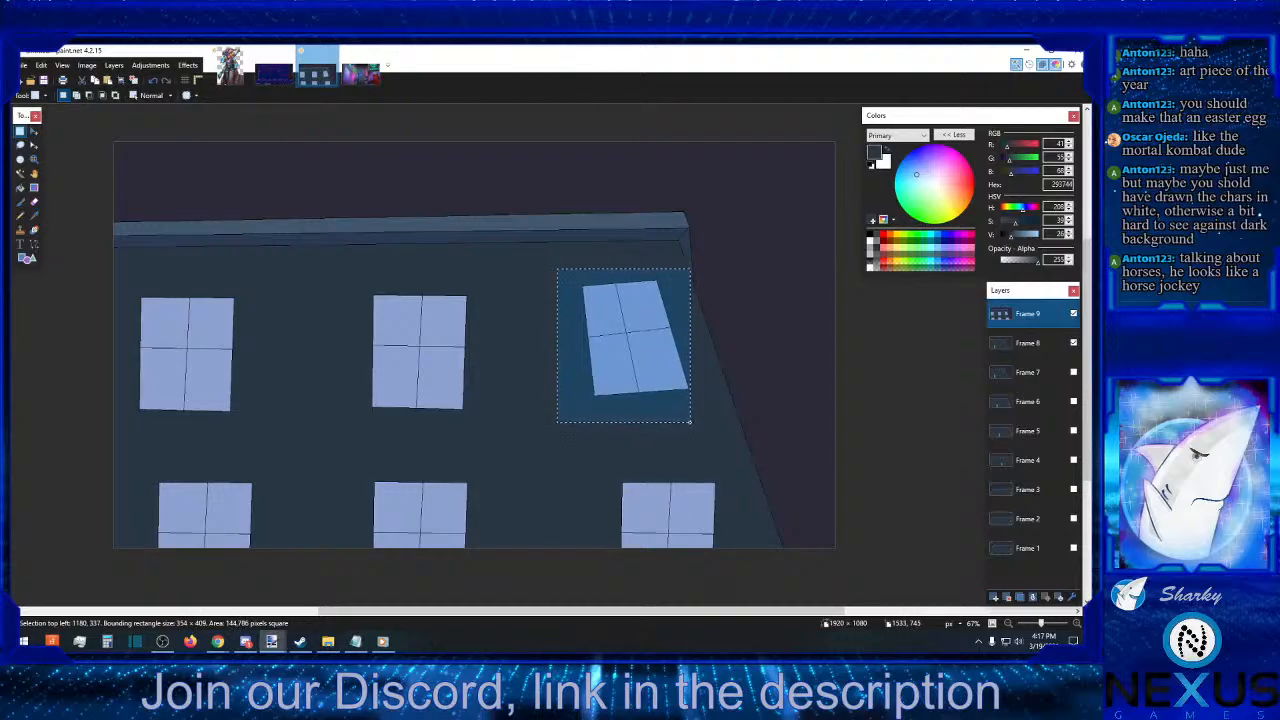
left_click(690, 395)
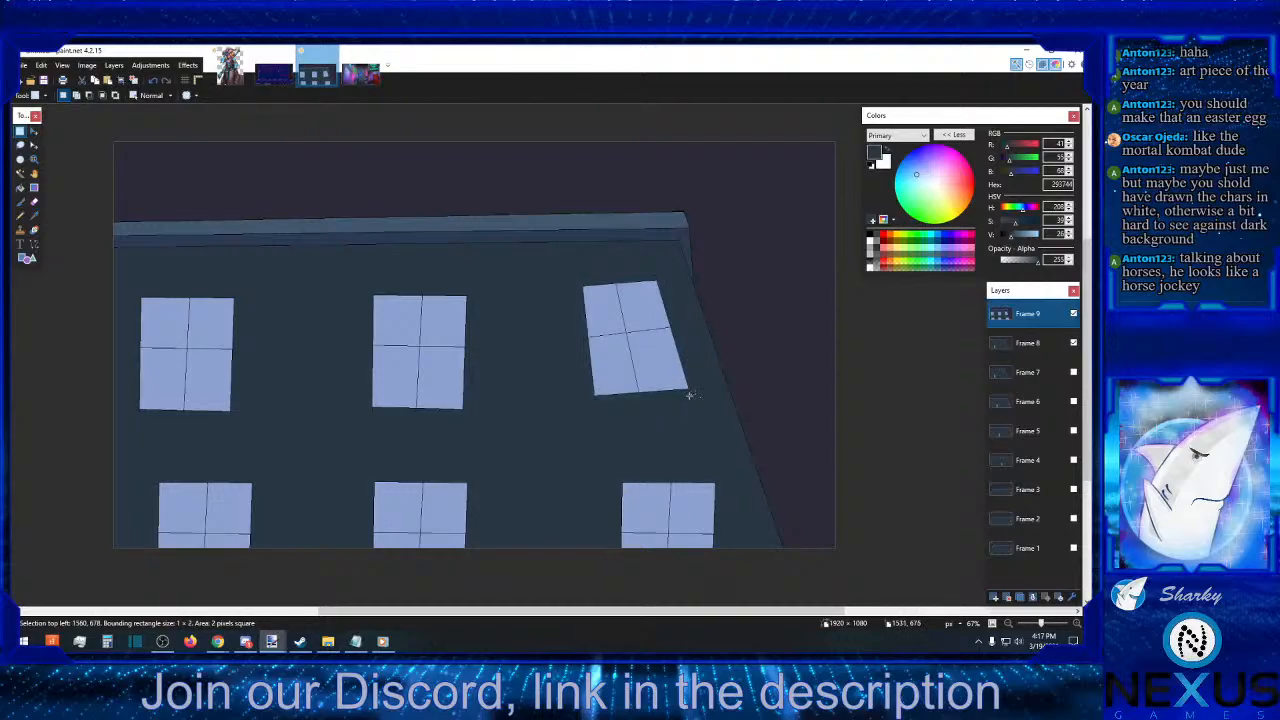
left_click_drag(690, 395, 569, 280)
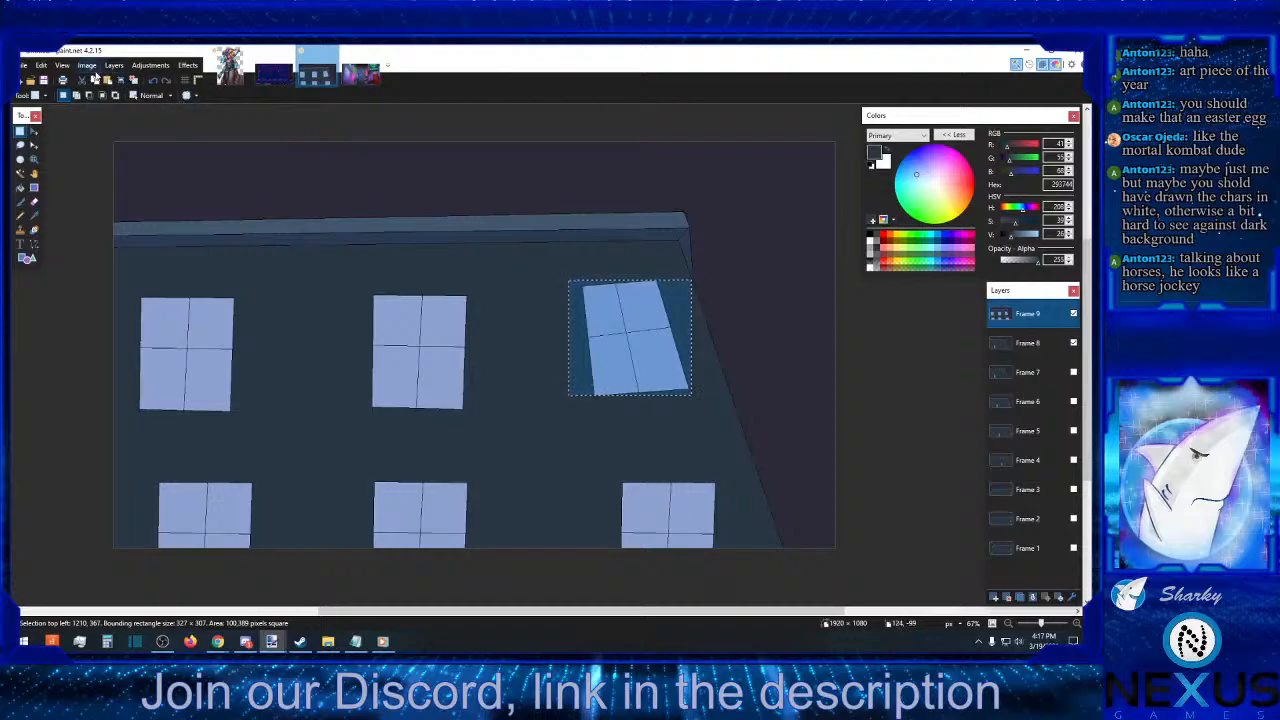
key("m")
left_click_drag(650, 309, 681, 511)
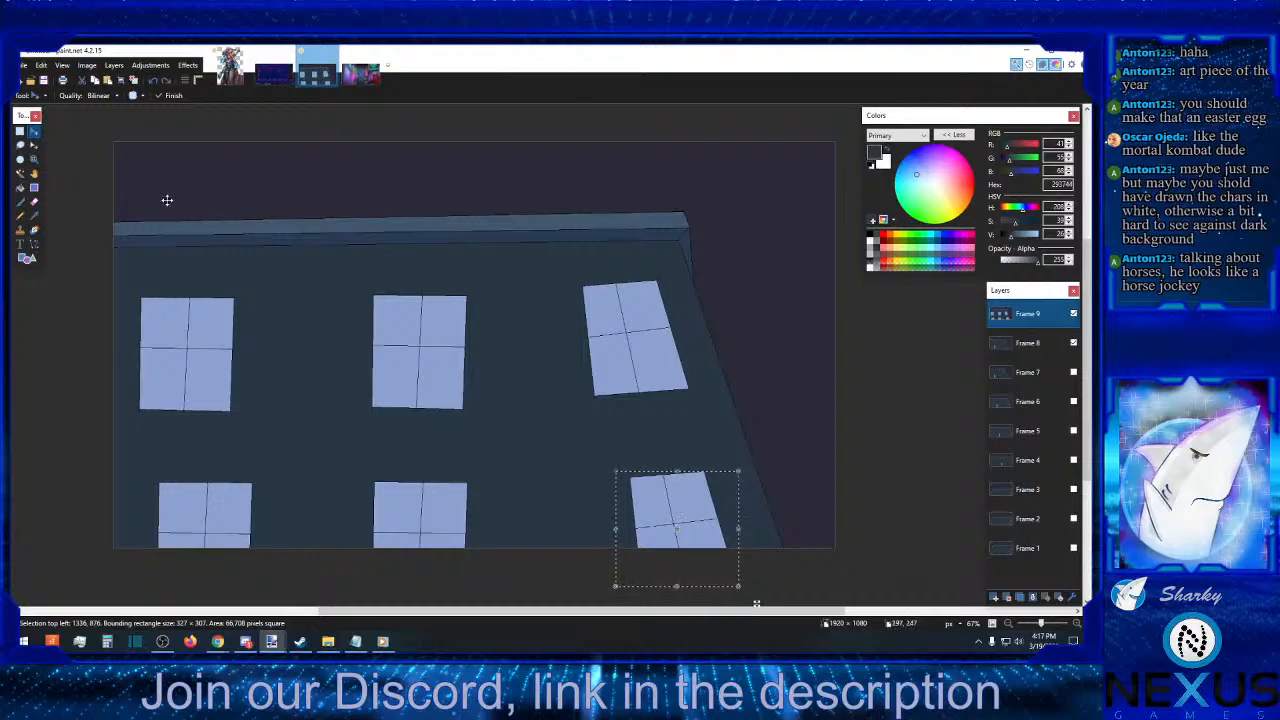
left_click(20, 131)
left_click(481, 269)
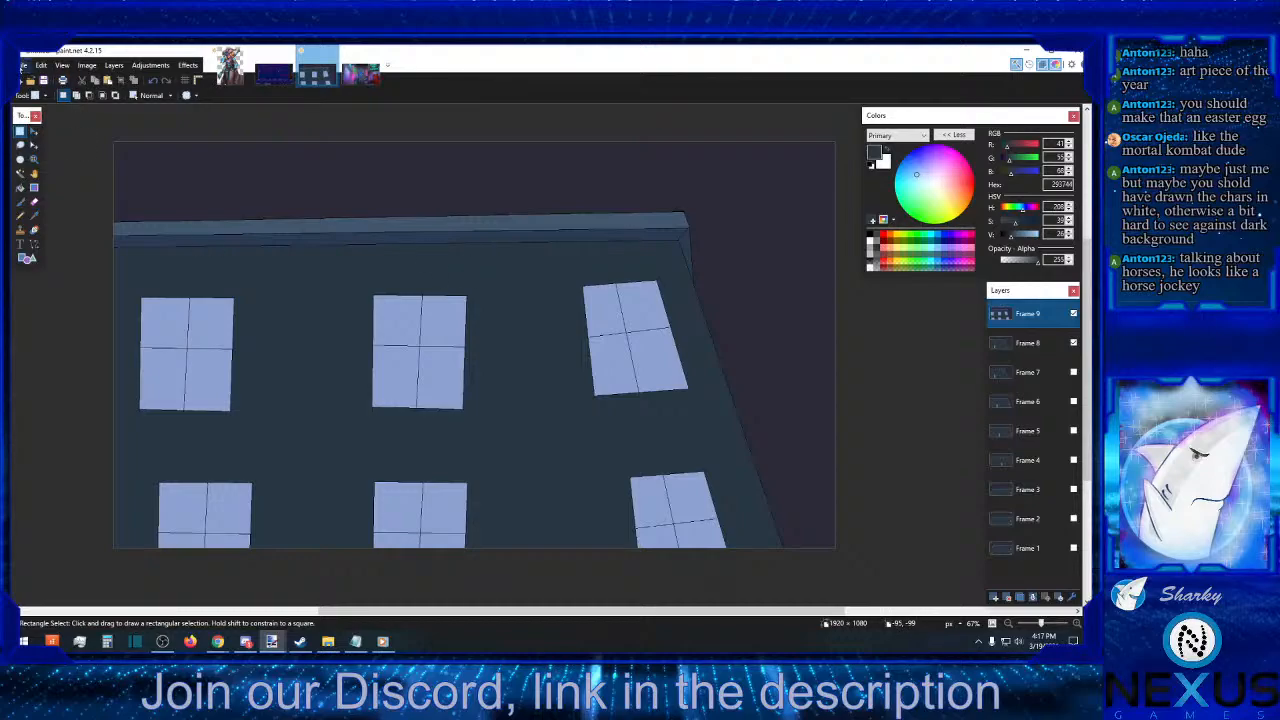
- Start saving the image as a new file in the Nexus Inc > 1 Neon Continuum > Art > Card UI folder
left_click(22, 65)
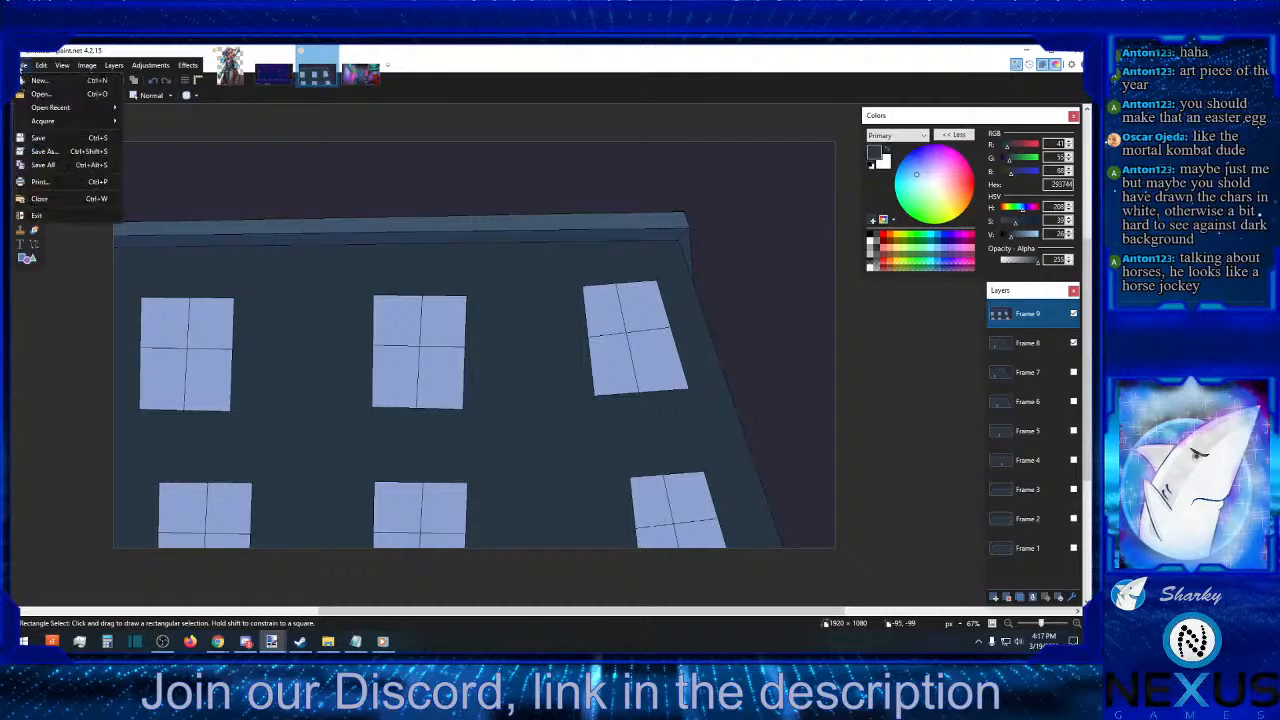
left_click(70, 156)
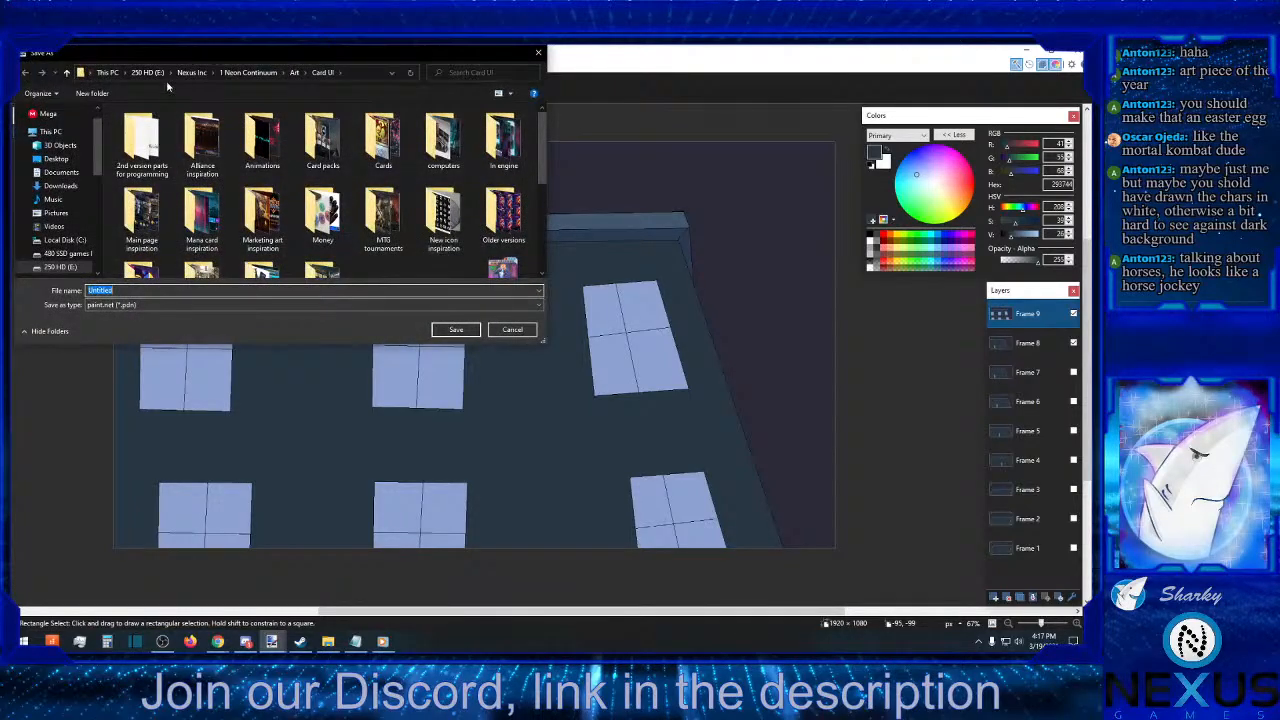
left_click(191, 72)
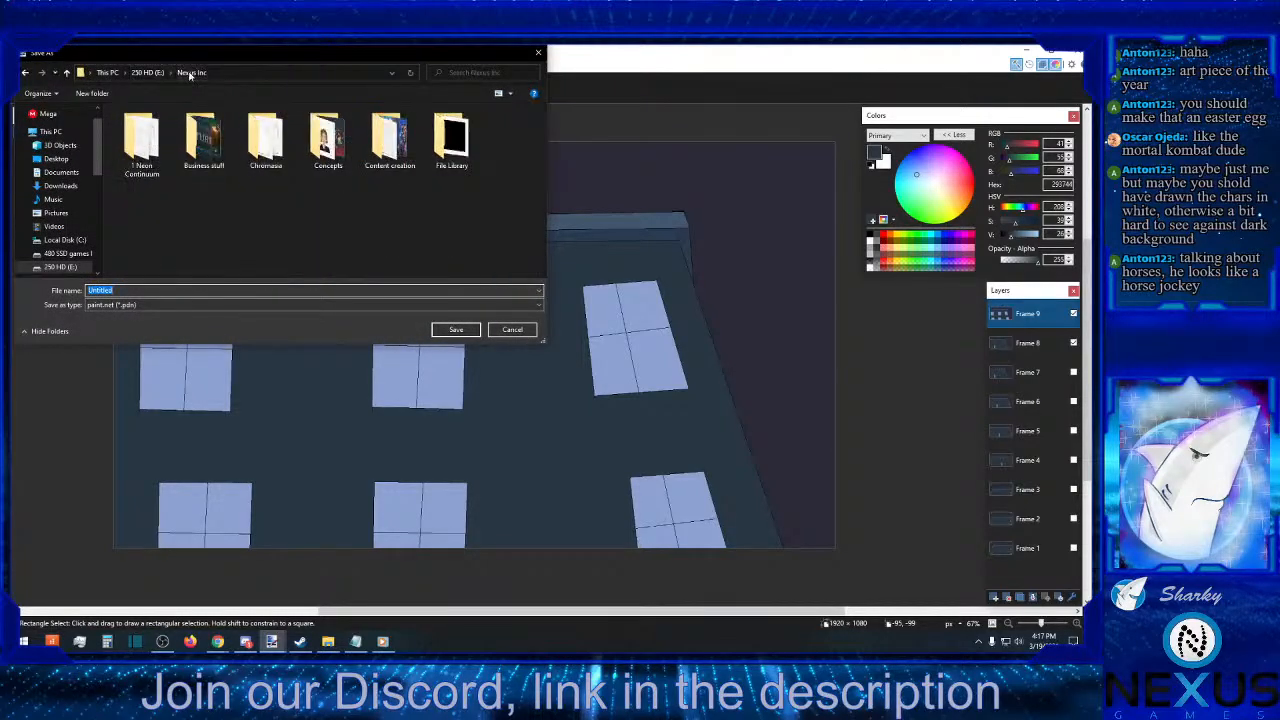
double_click(145, 140)
double_click(155, 144)
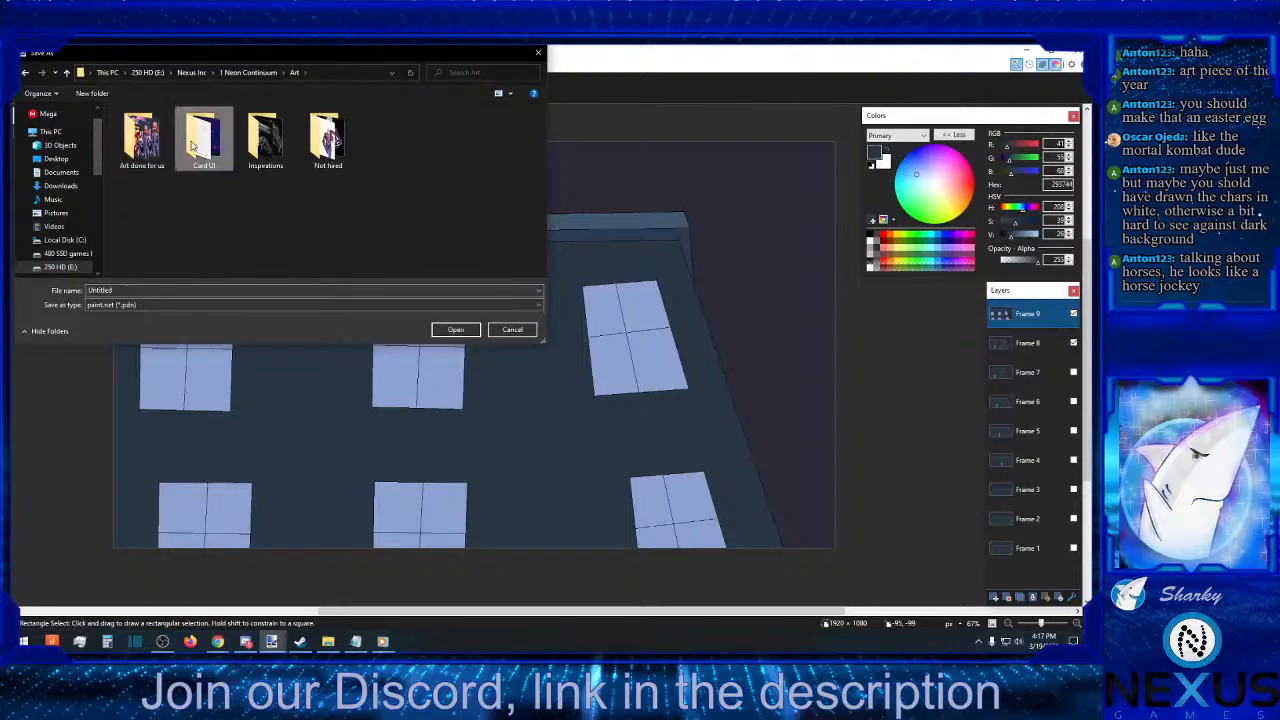
double_click(202, 140)
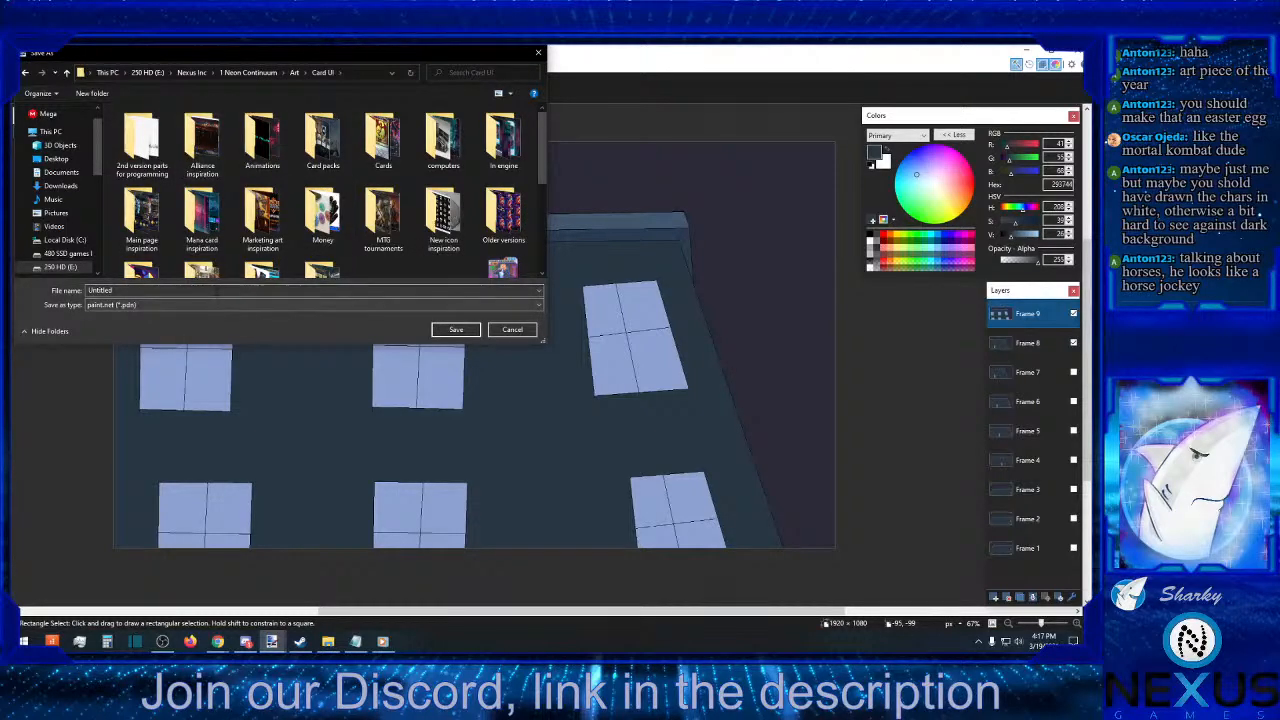
- Name the file Trailer board 1 and save it in paint.net (*.pdn) format
left_click_drag(136, 291, 75, 293)
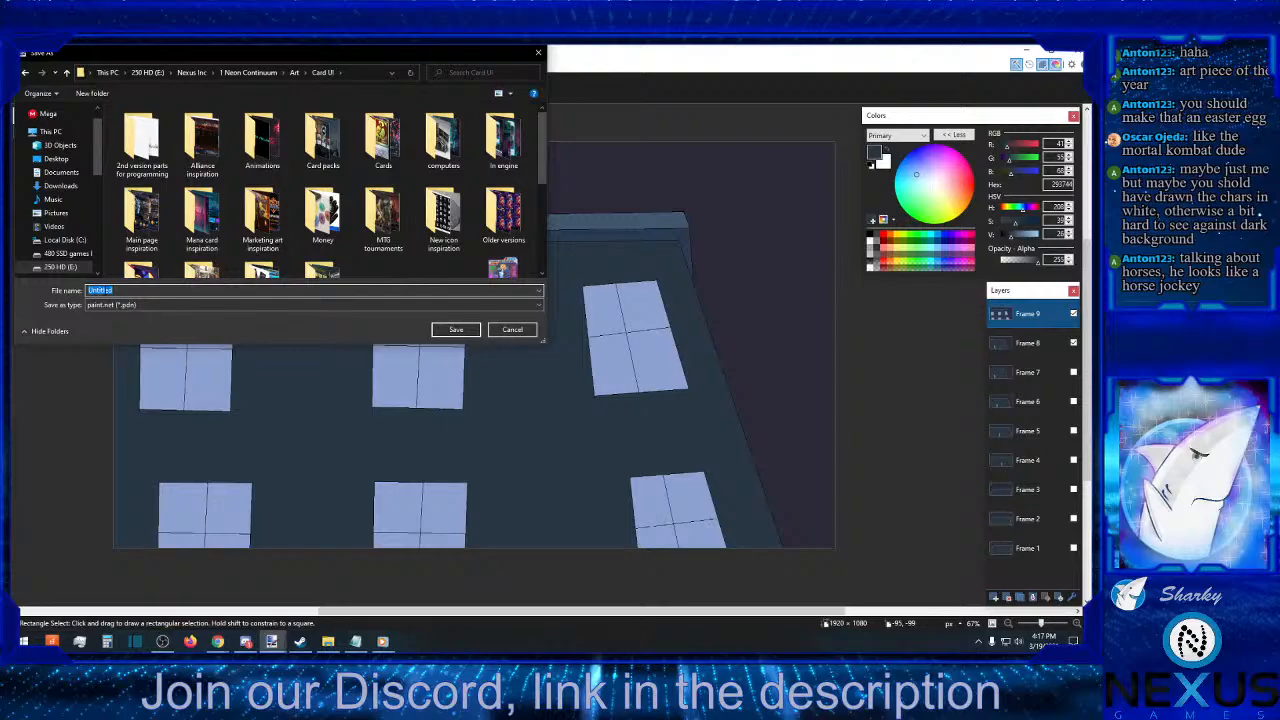
type("Trailer")
type("boarding")
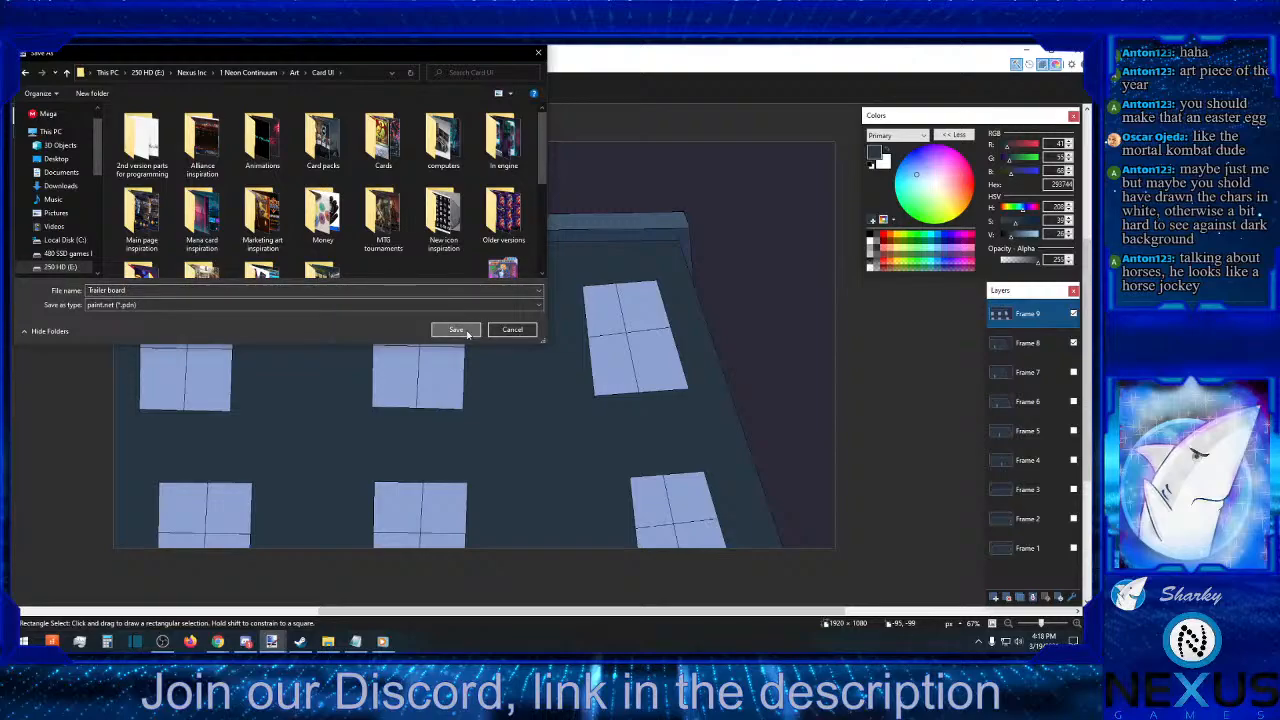
left_click(376, 291)
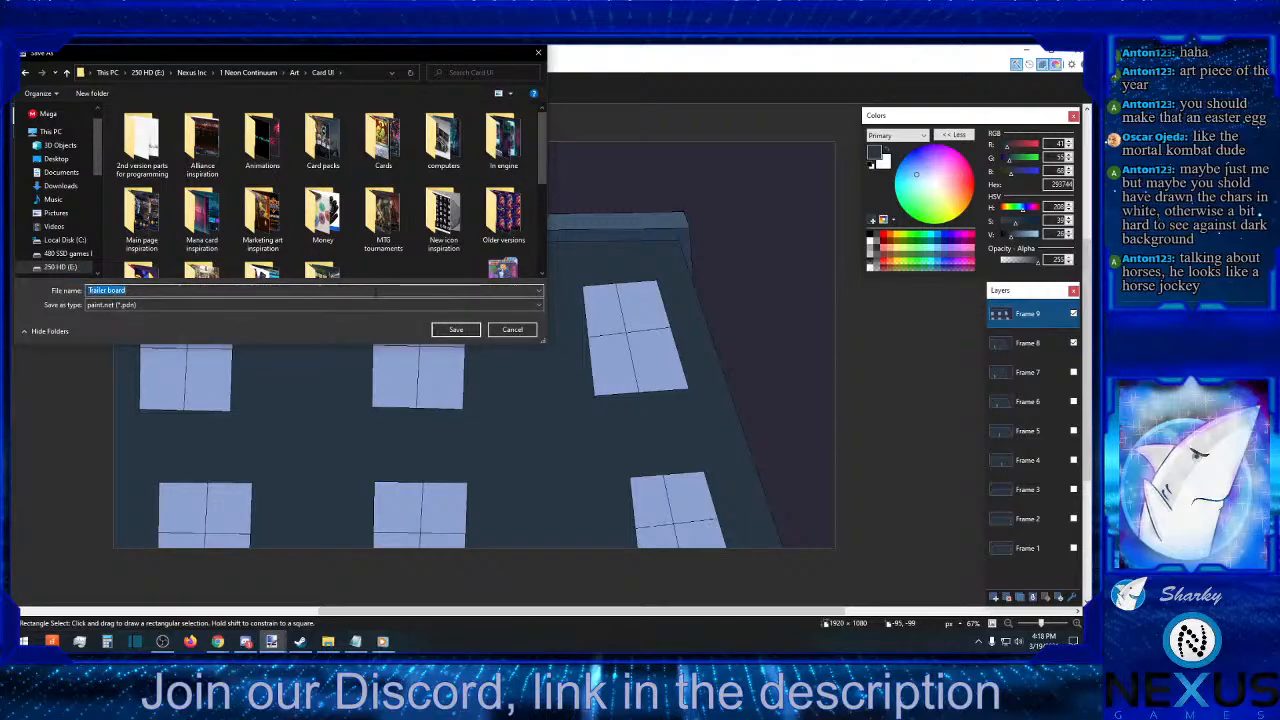
double_click(376, 291)
key("Left")
type("1")
left_click(446, 331)
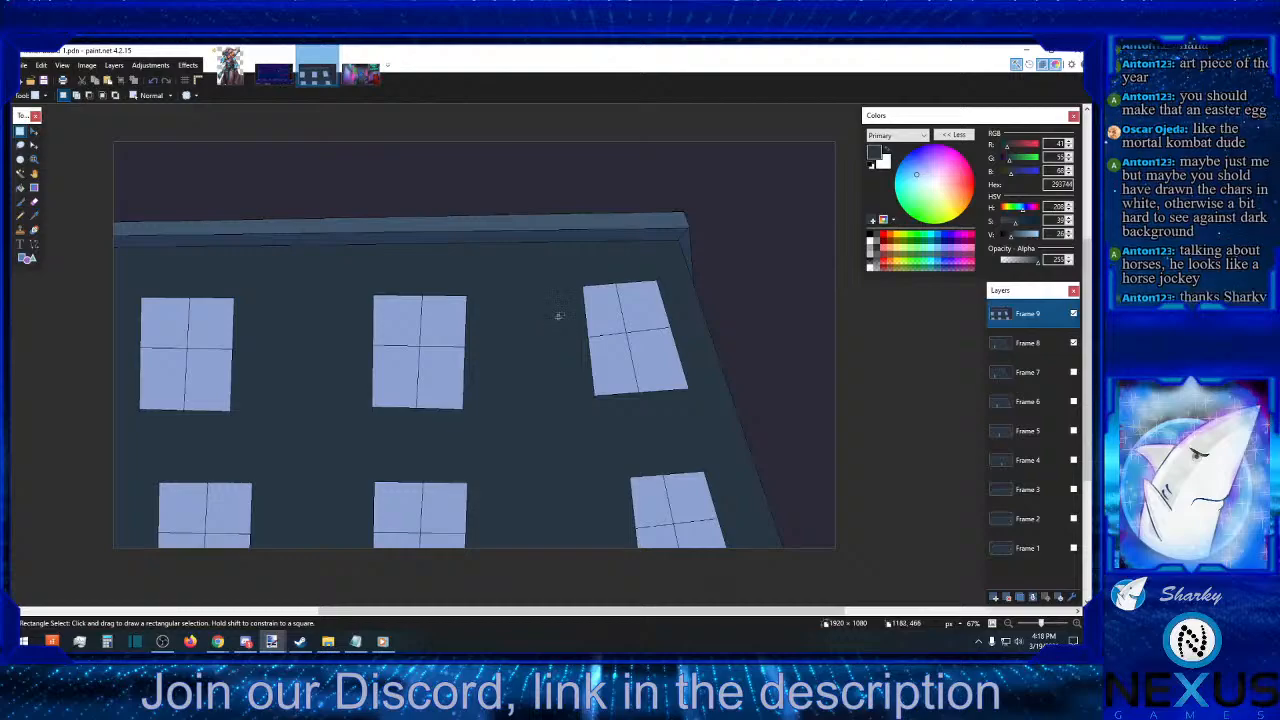
- Hide Frames 9 and 8 and show Frames 4 and 7 to review the earlier poses
left_click(1074, 314)
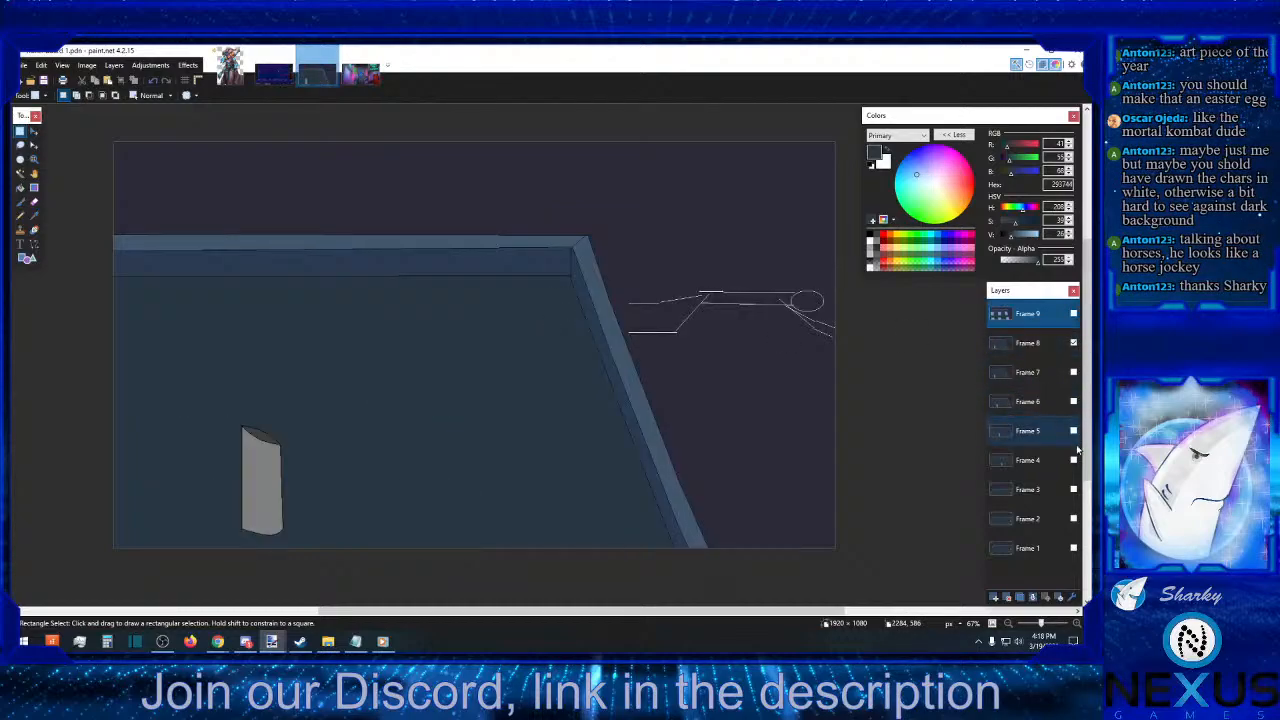
left_click(1074, 460)
left_click(1074, 343)
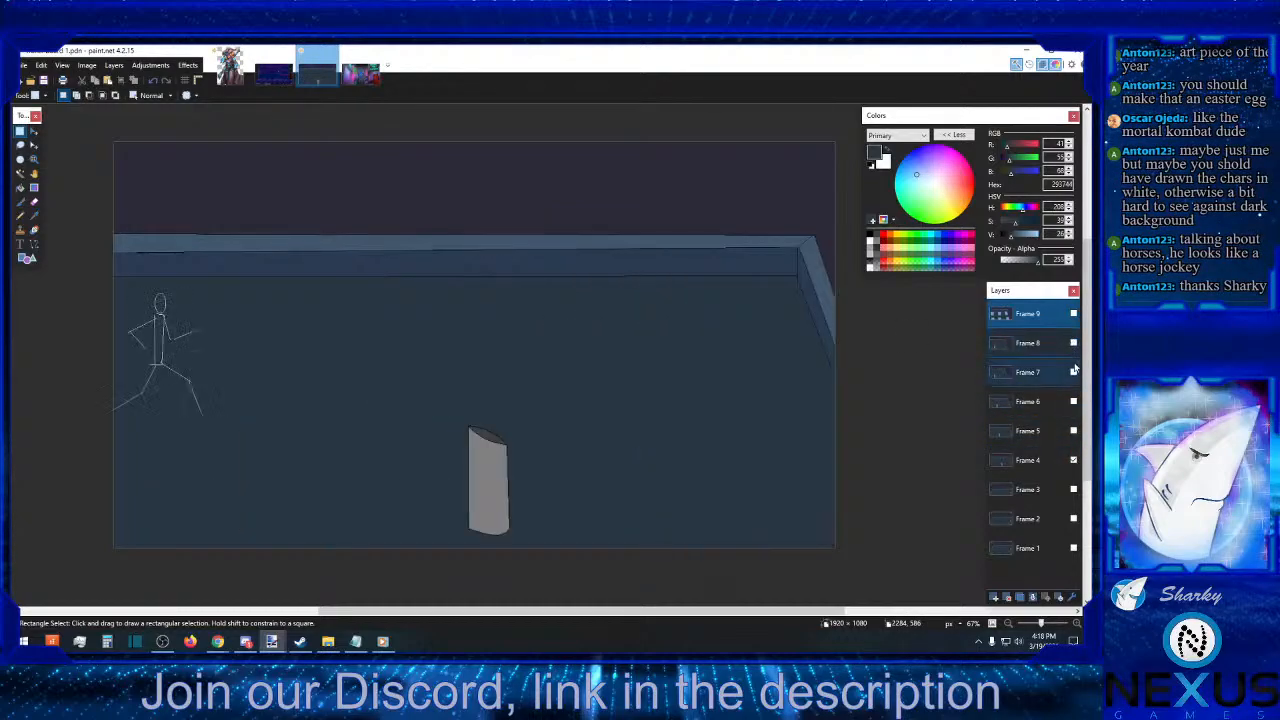
left_click(1074, 372)
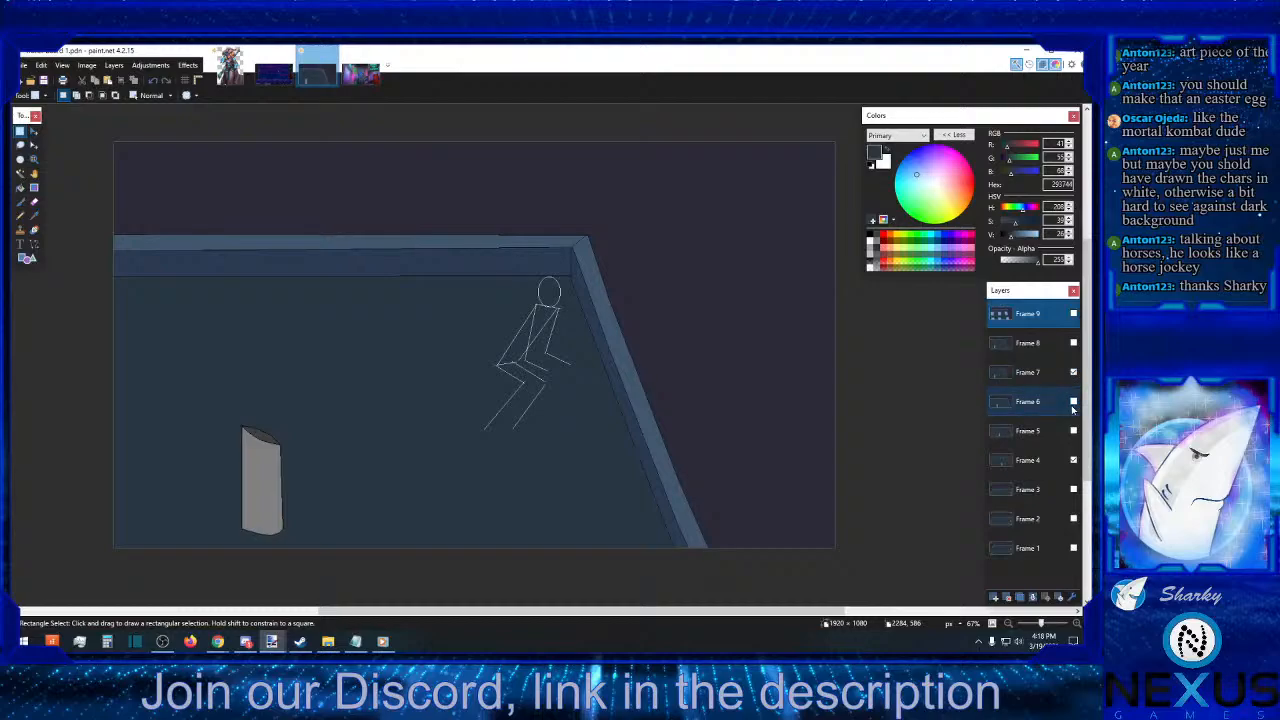